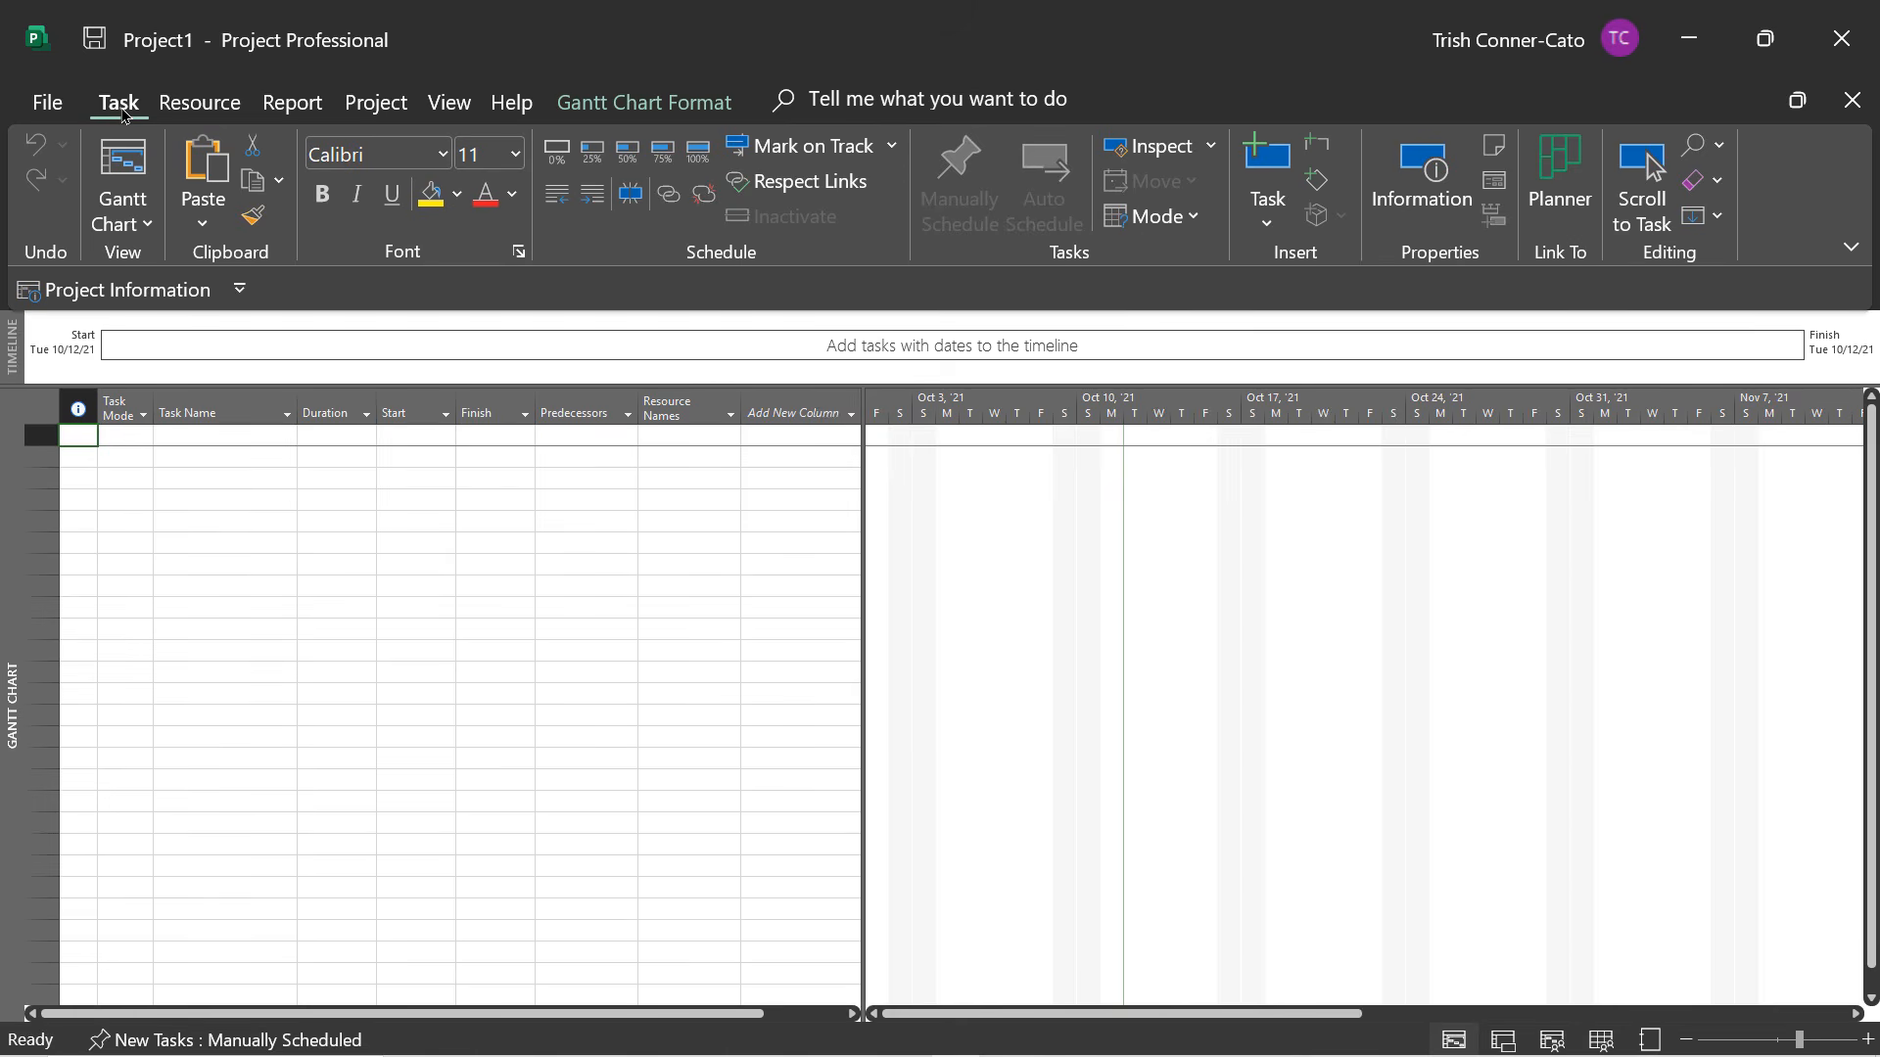
Review the resource, report, project, view, help and Gantt chart formatting commands, and collapse and restore the ribbon.
click(186, 110)
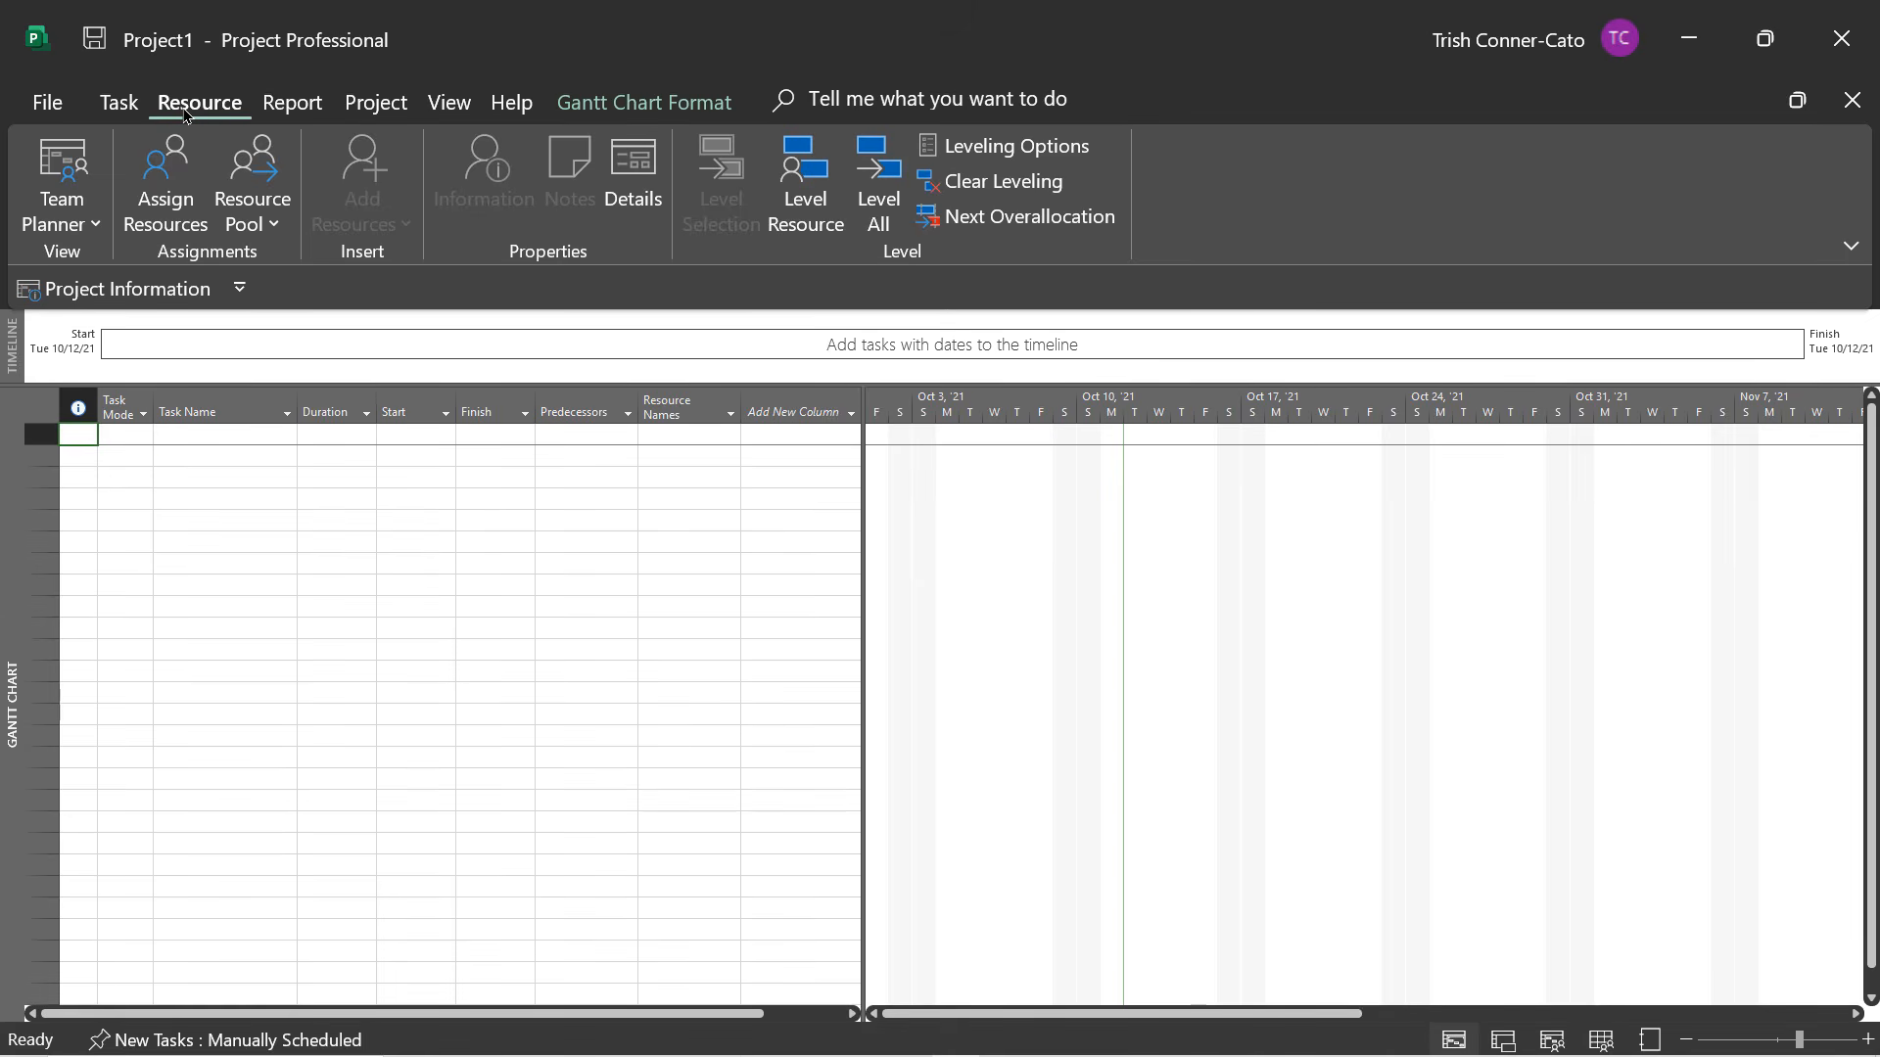
click(292, 108)
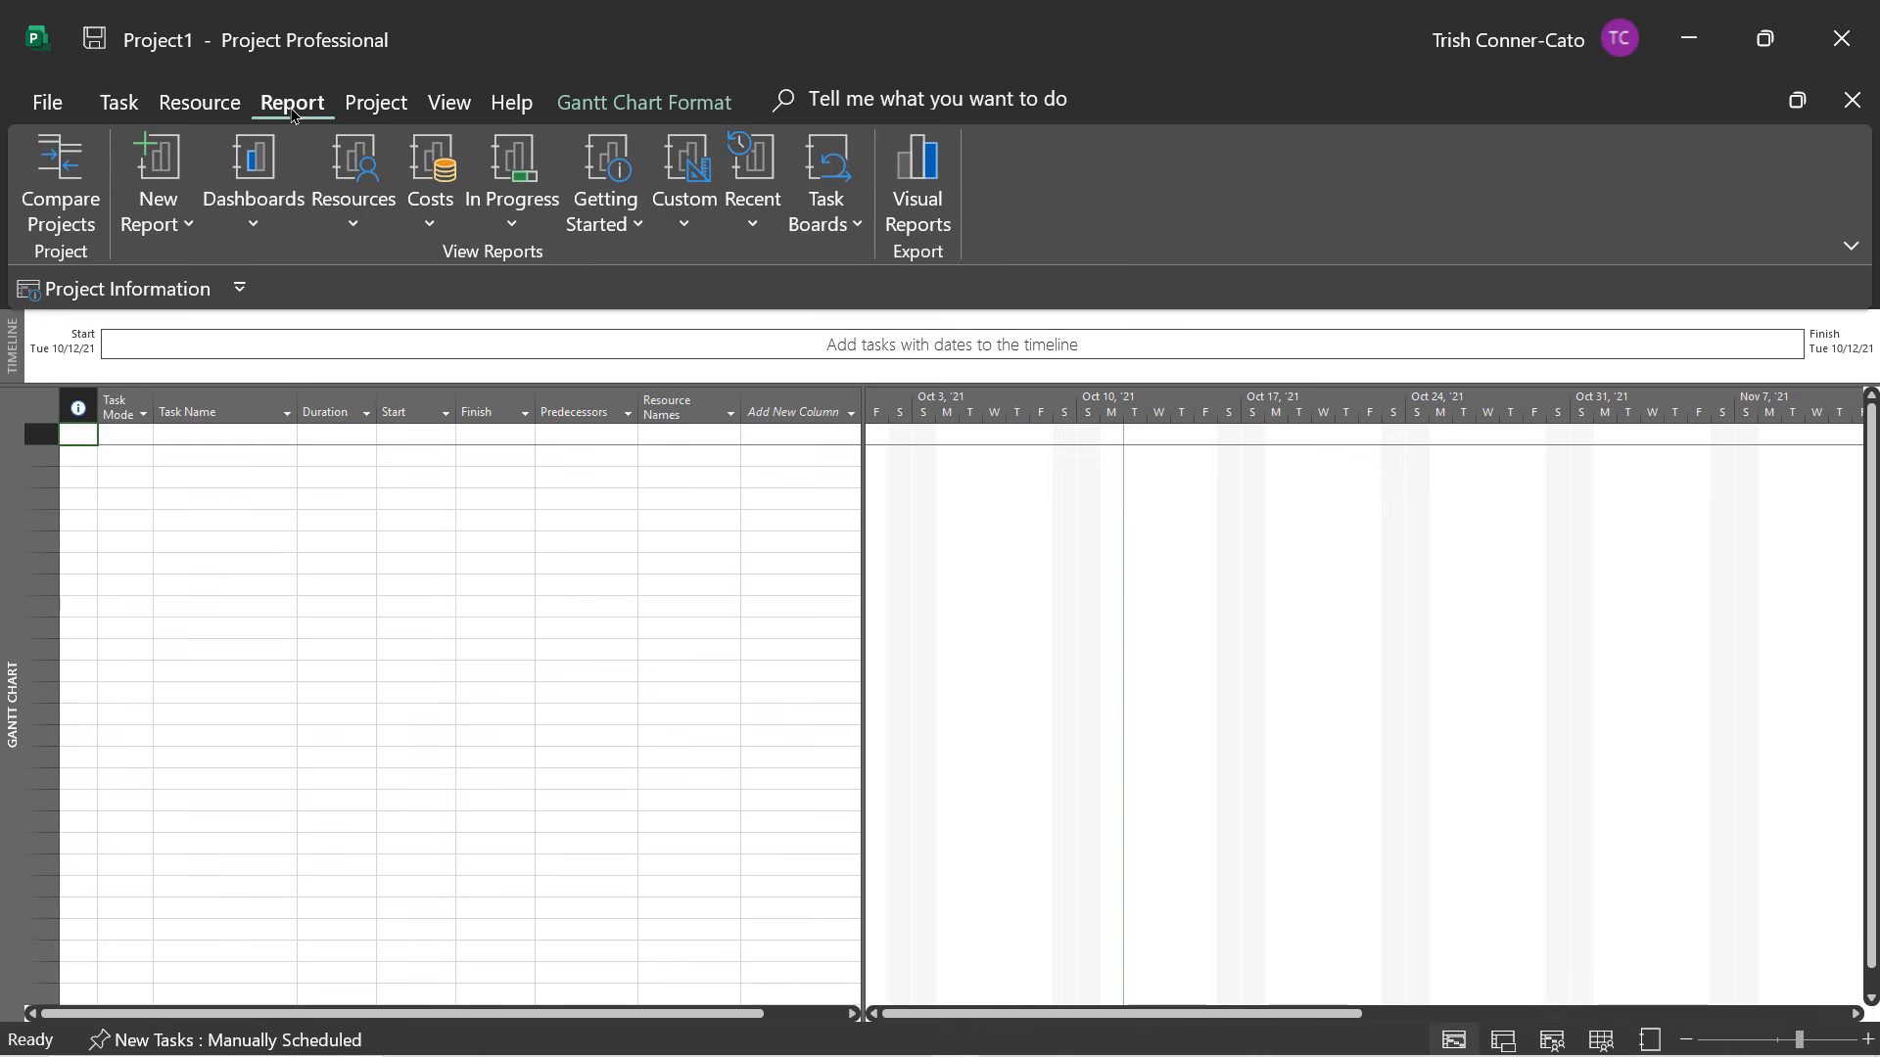
click(373, 114)
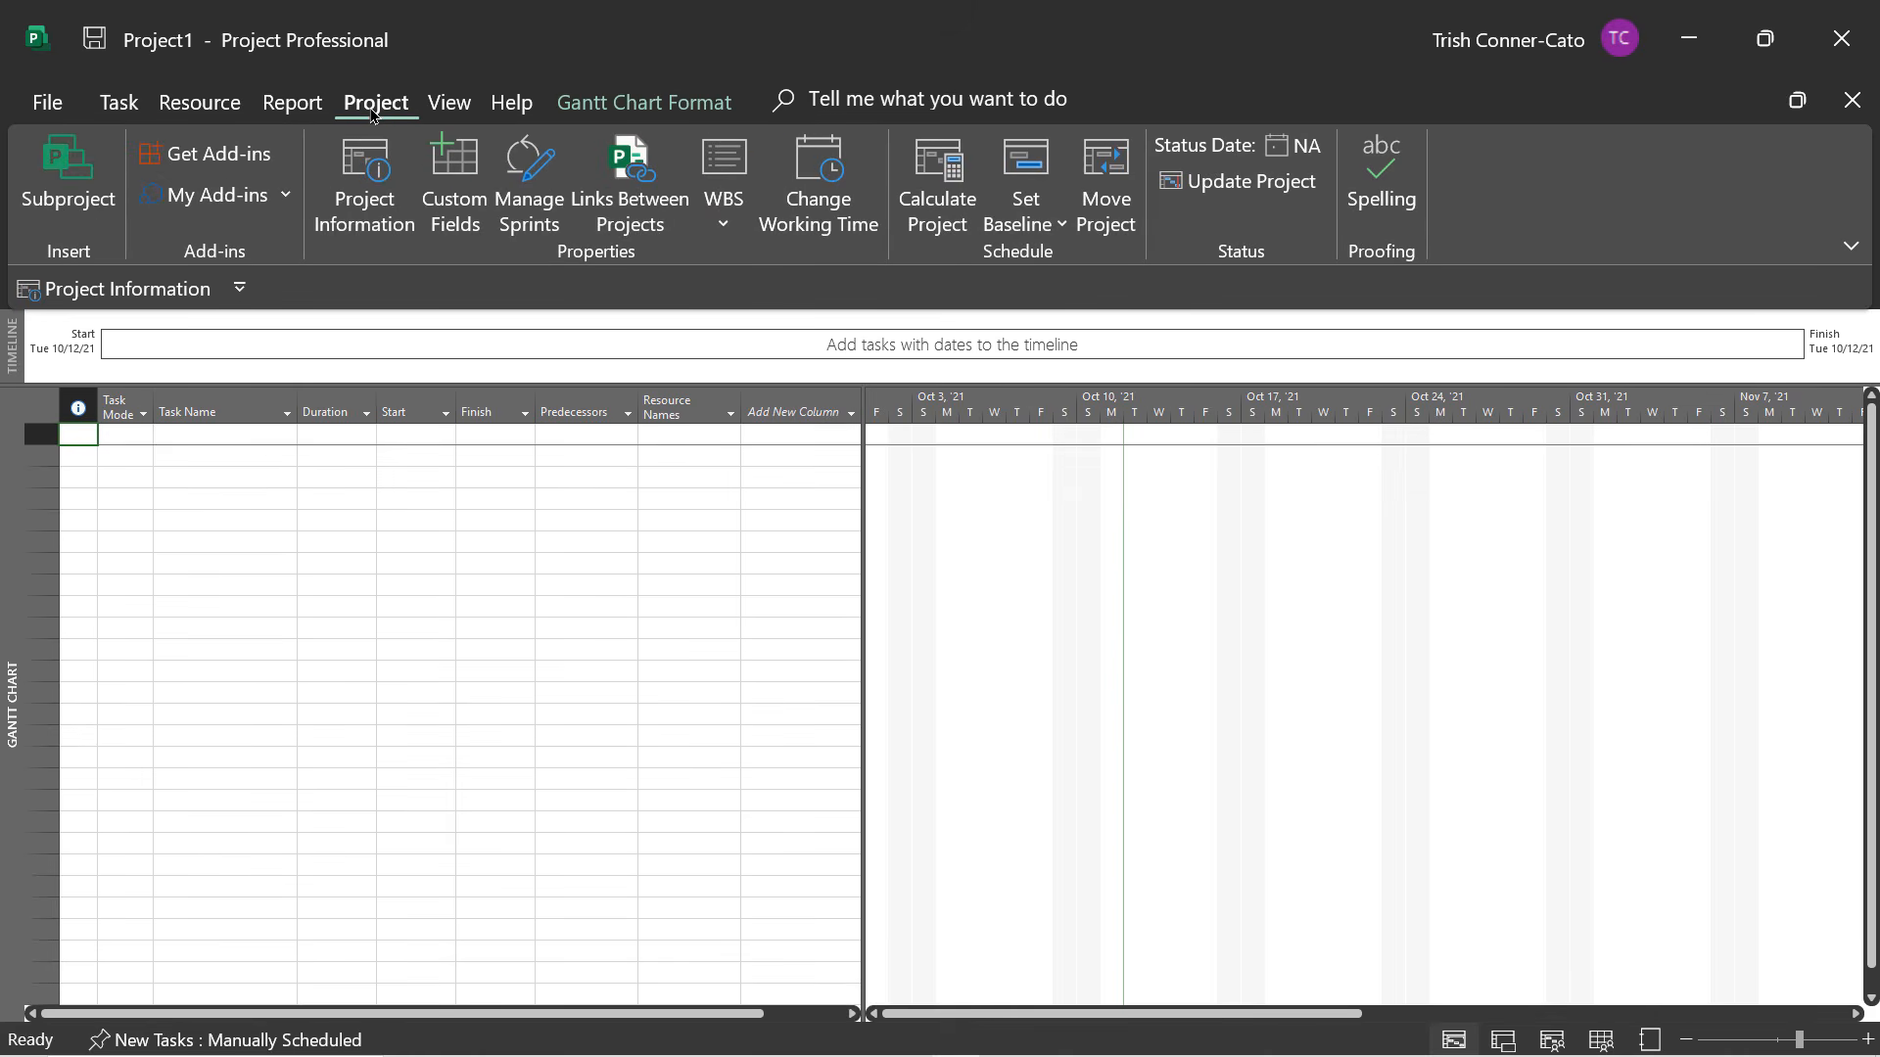
click(450, 112)
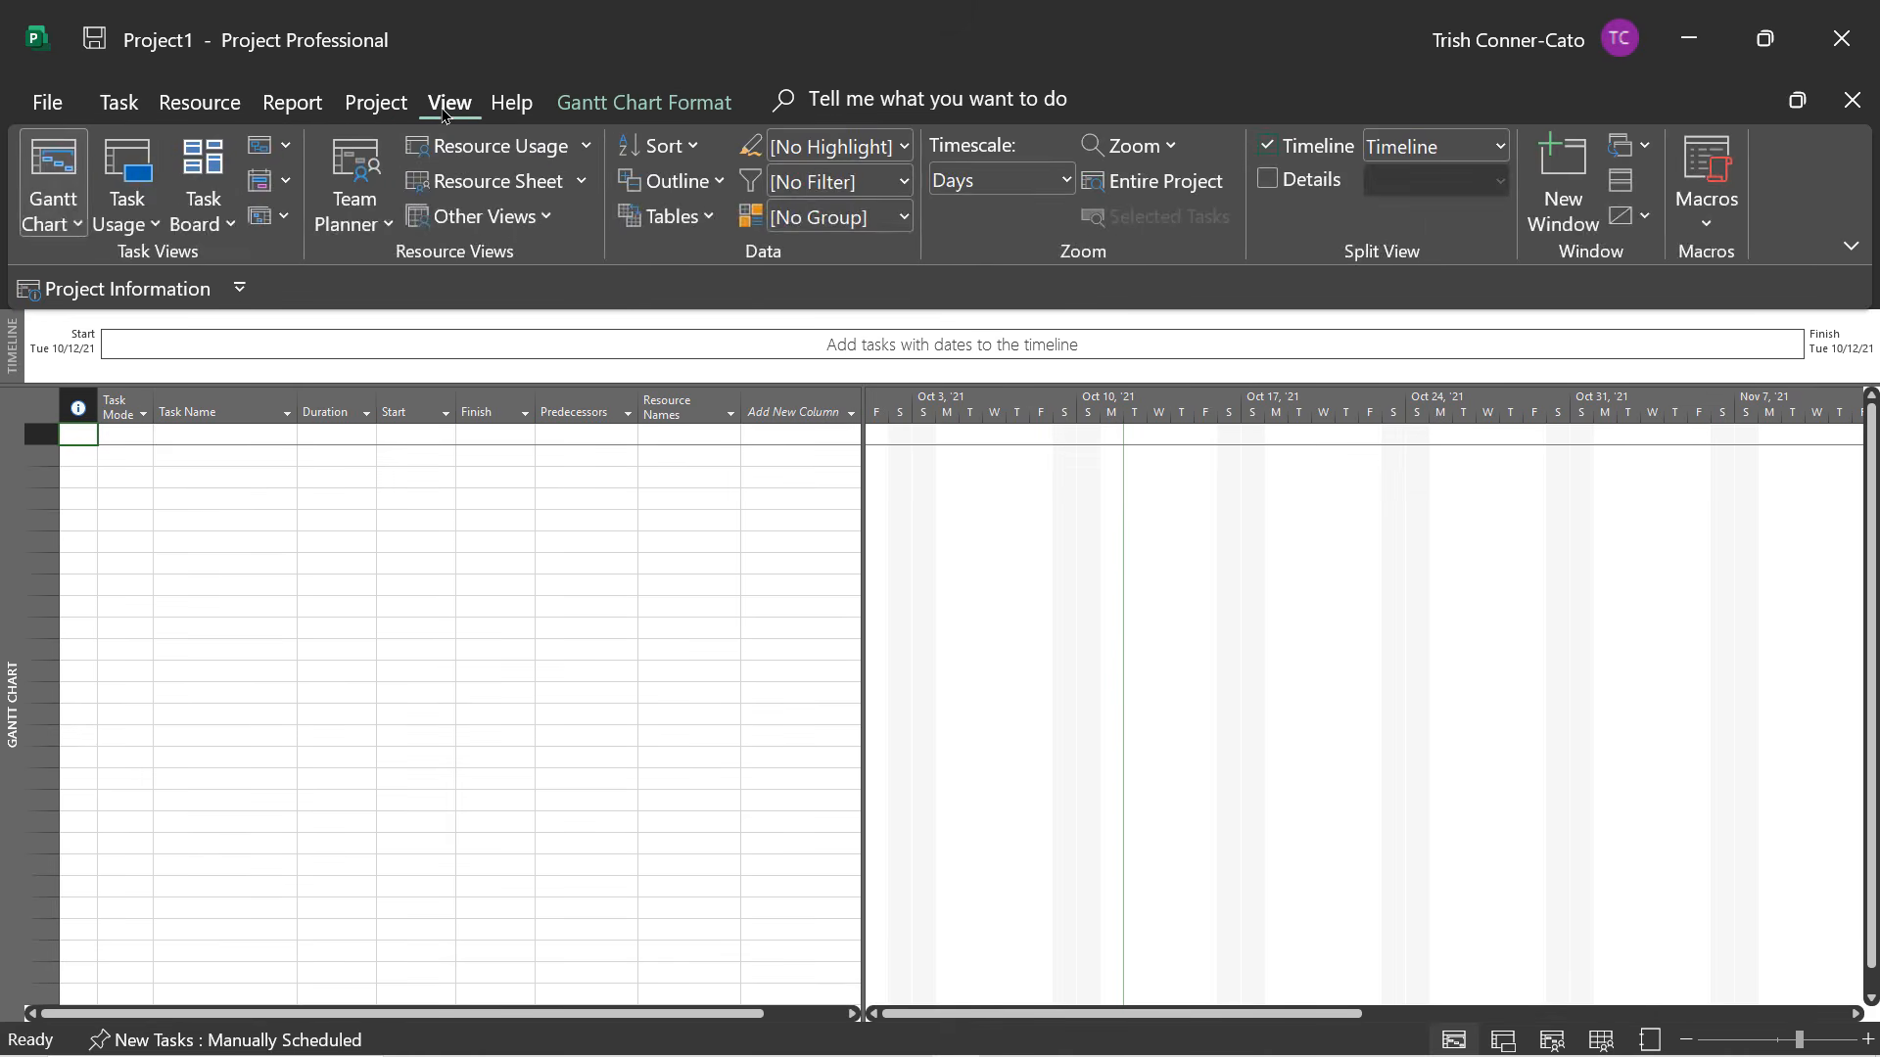
click(502, 112)
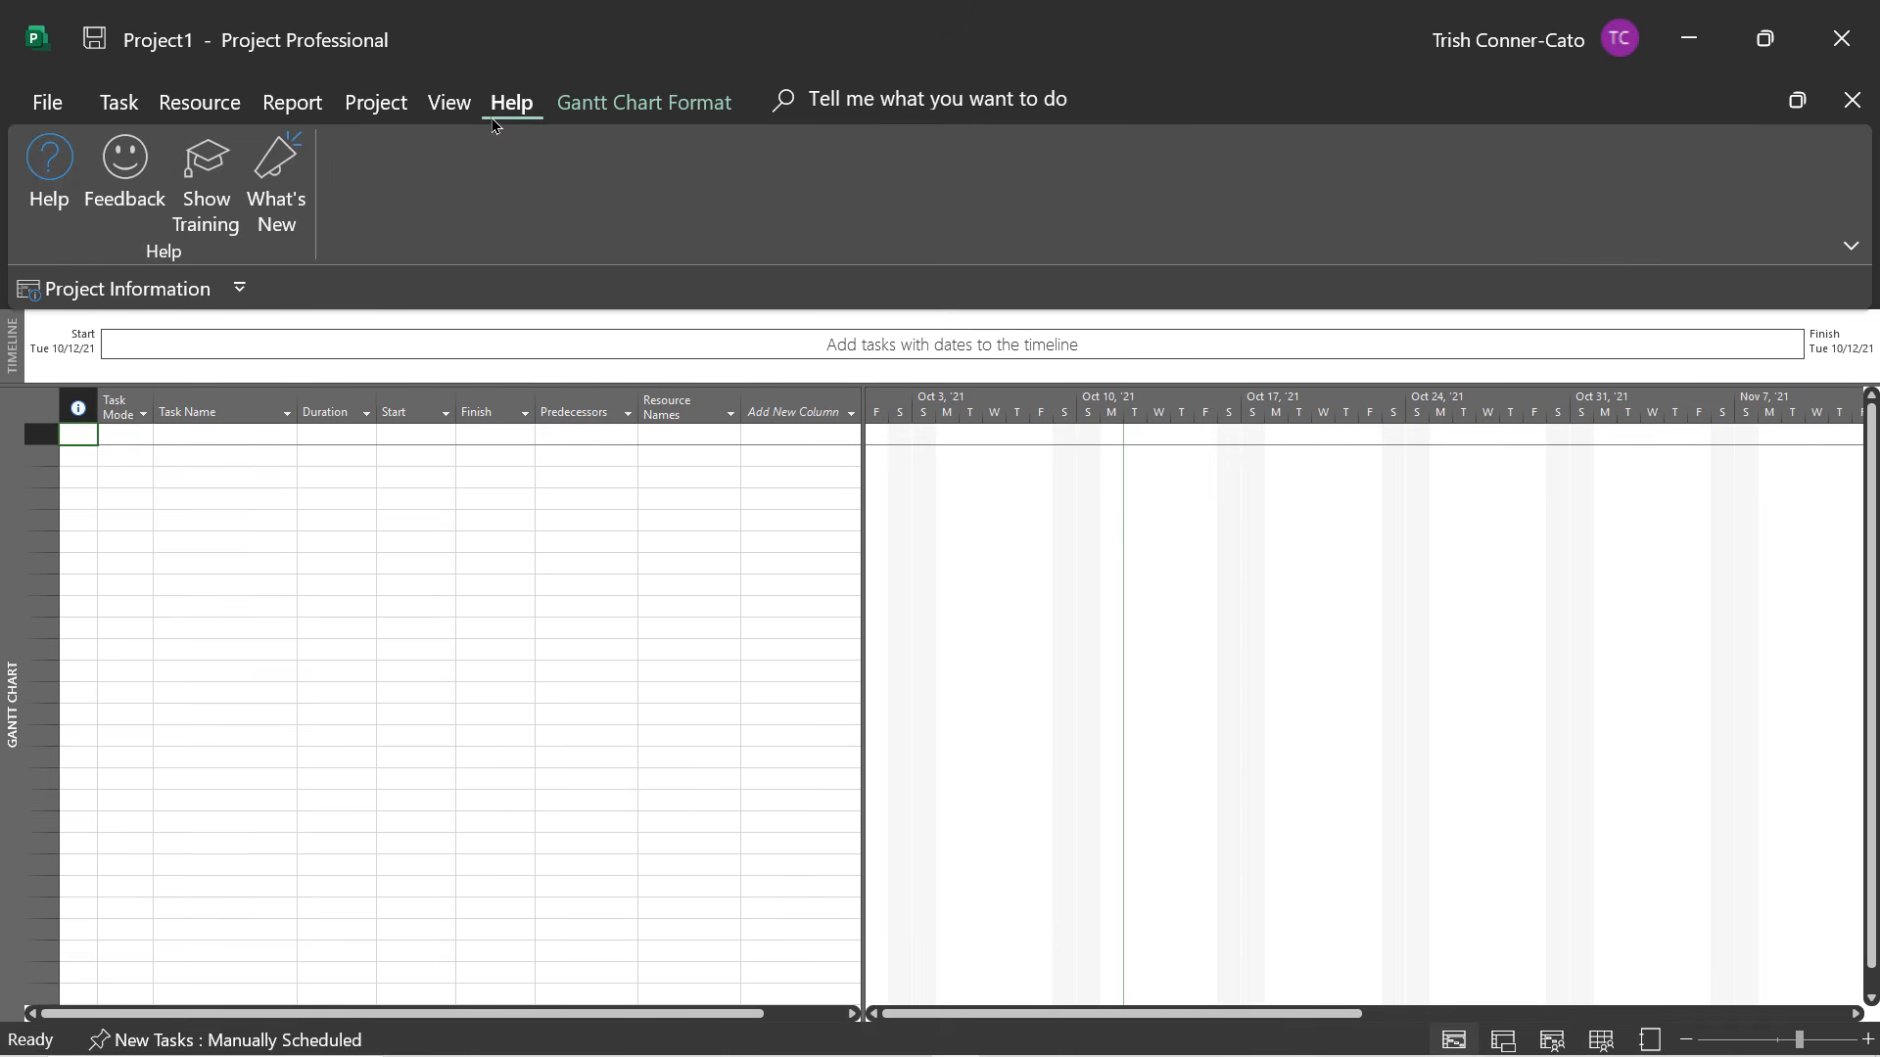
click(648, 111)
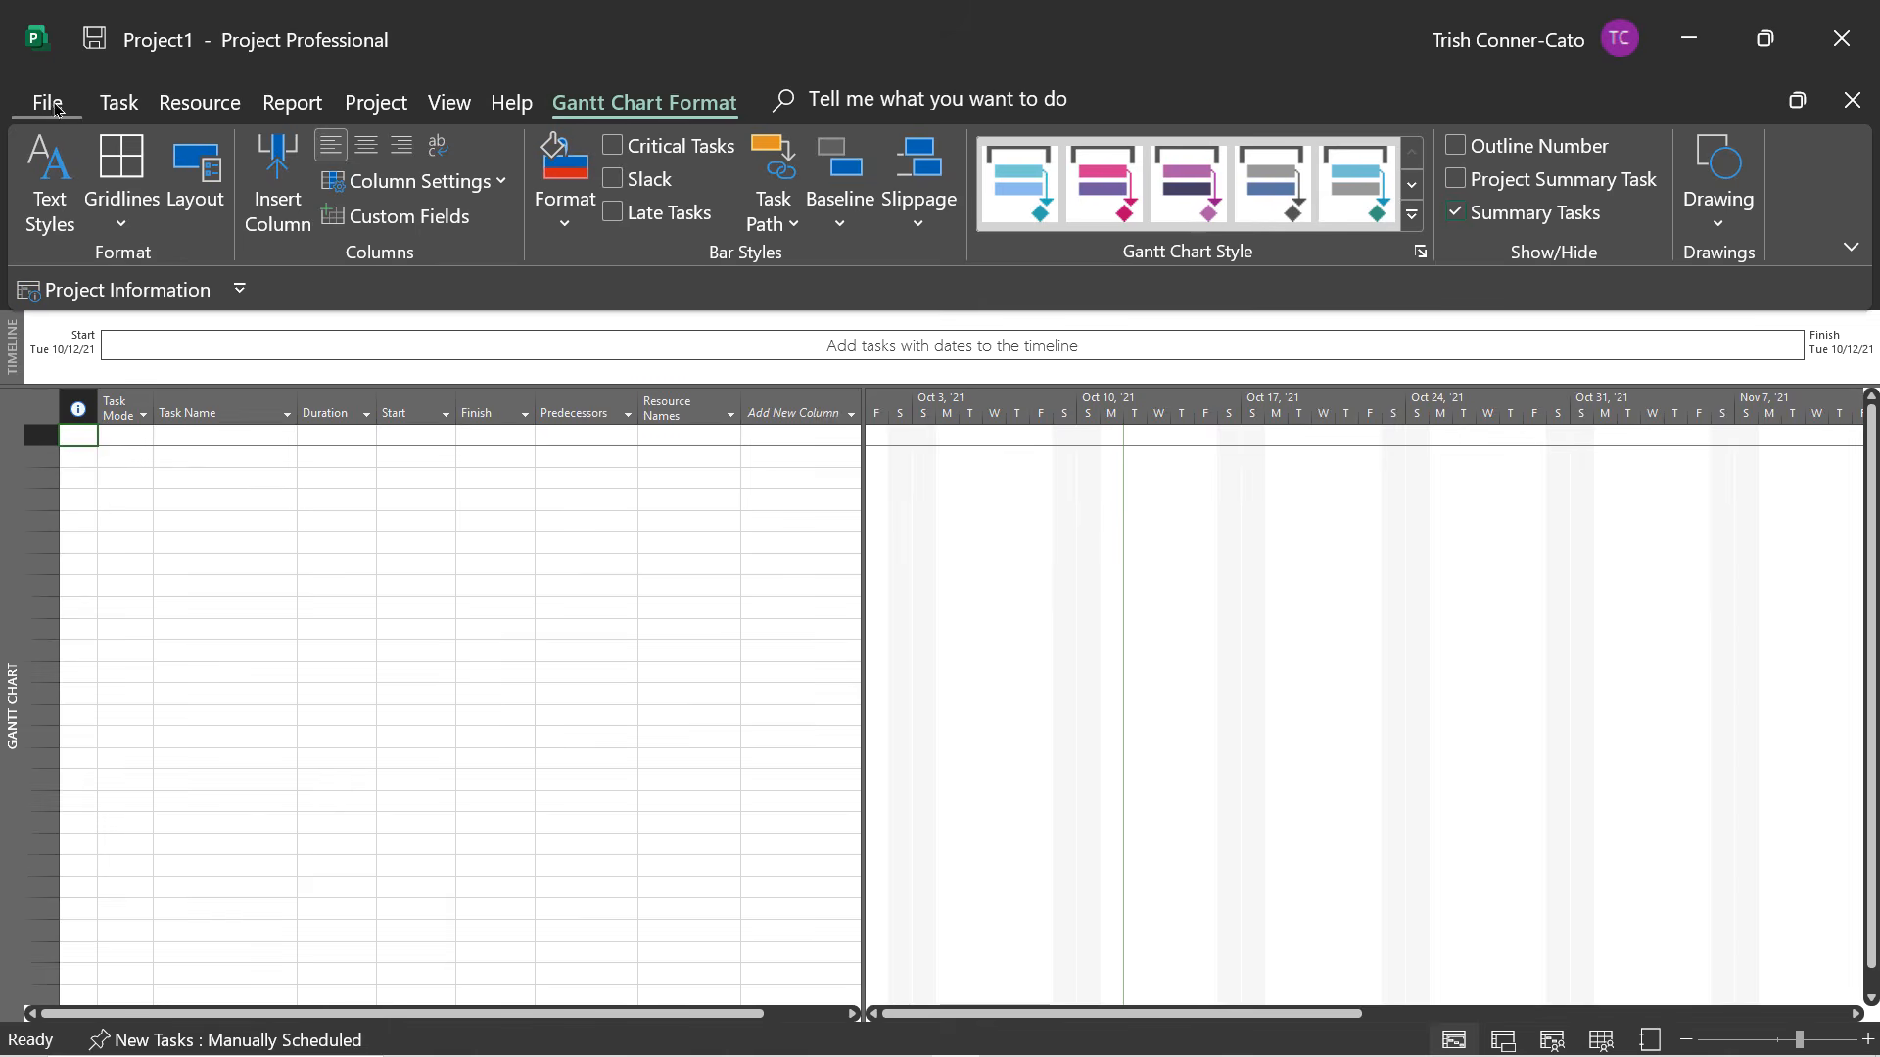
click(95, 108)
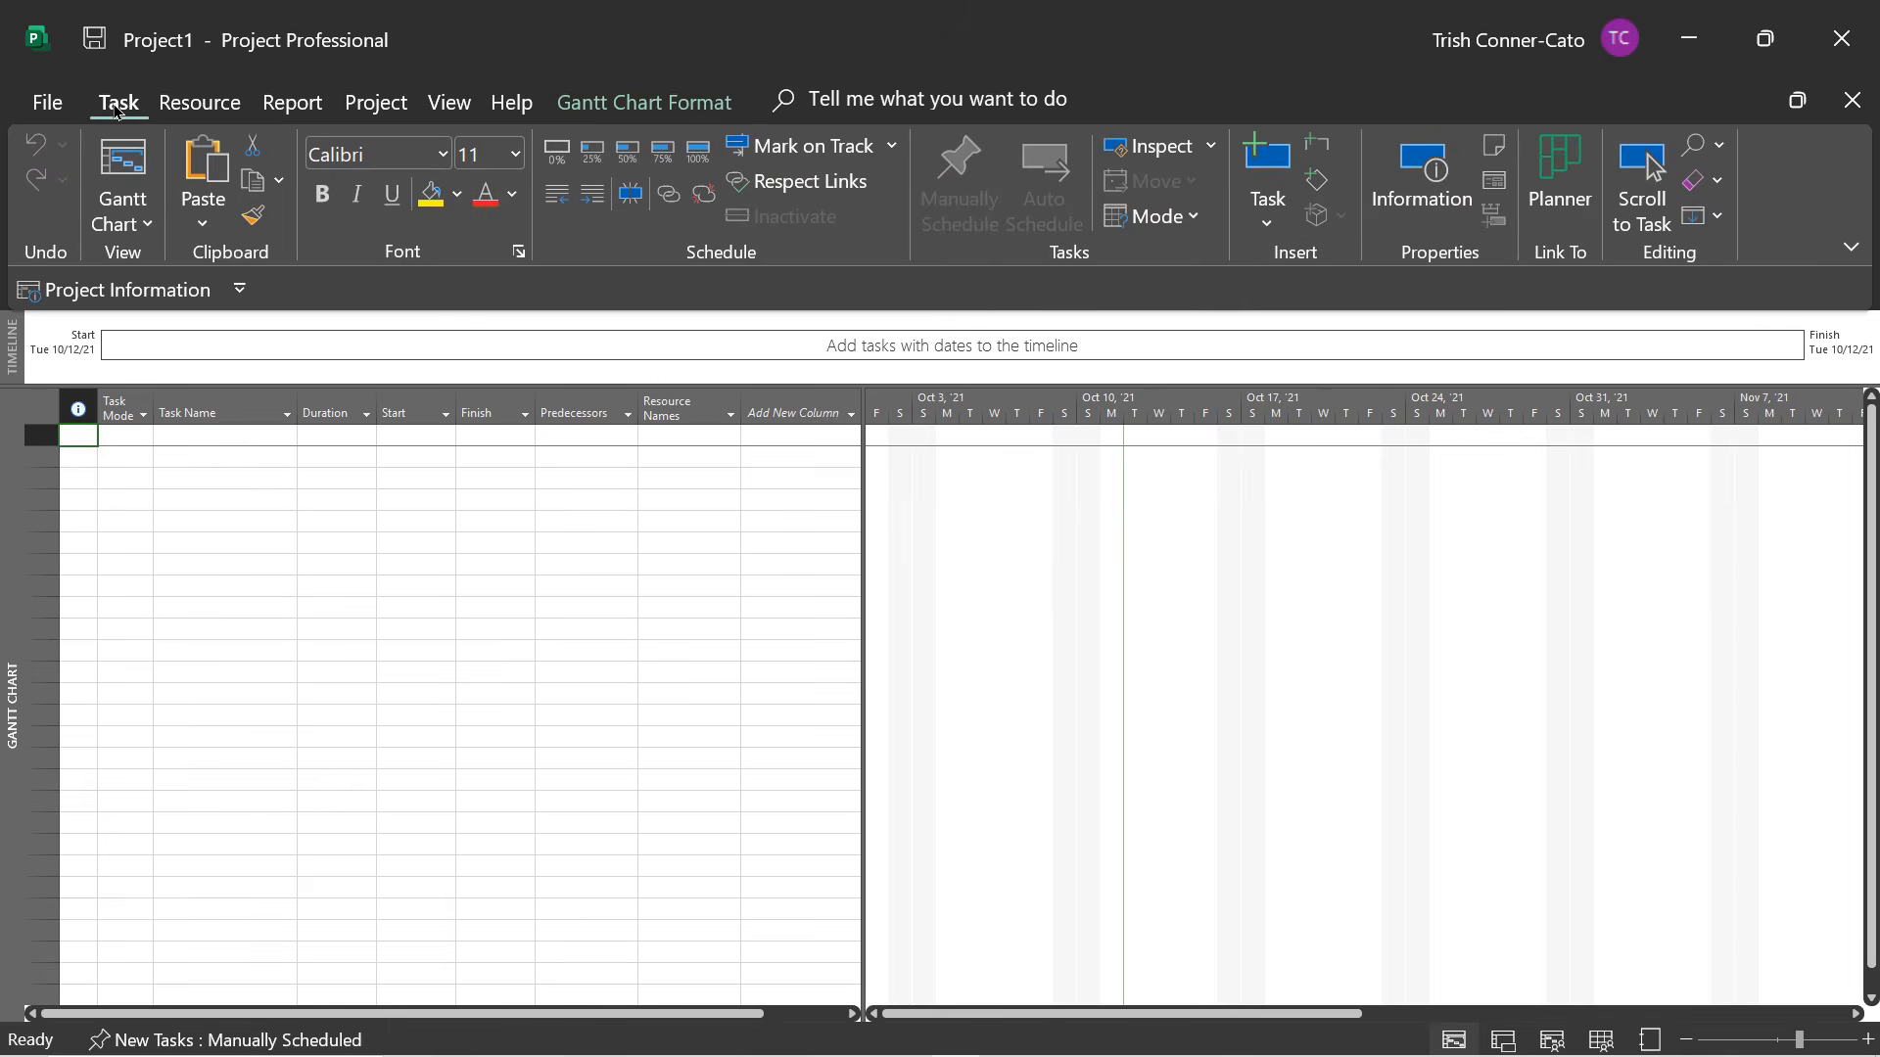
double_click(119, 108)
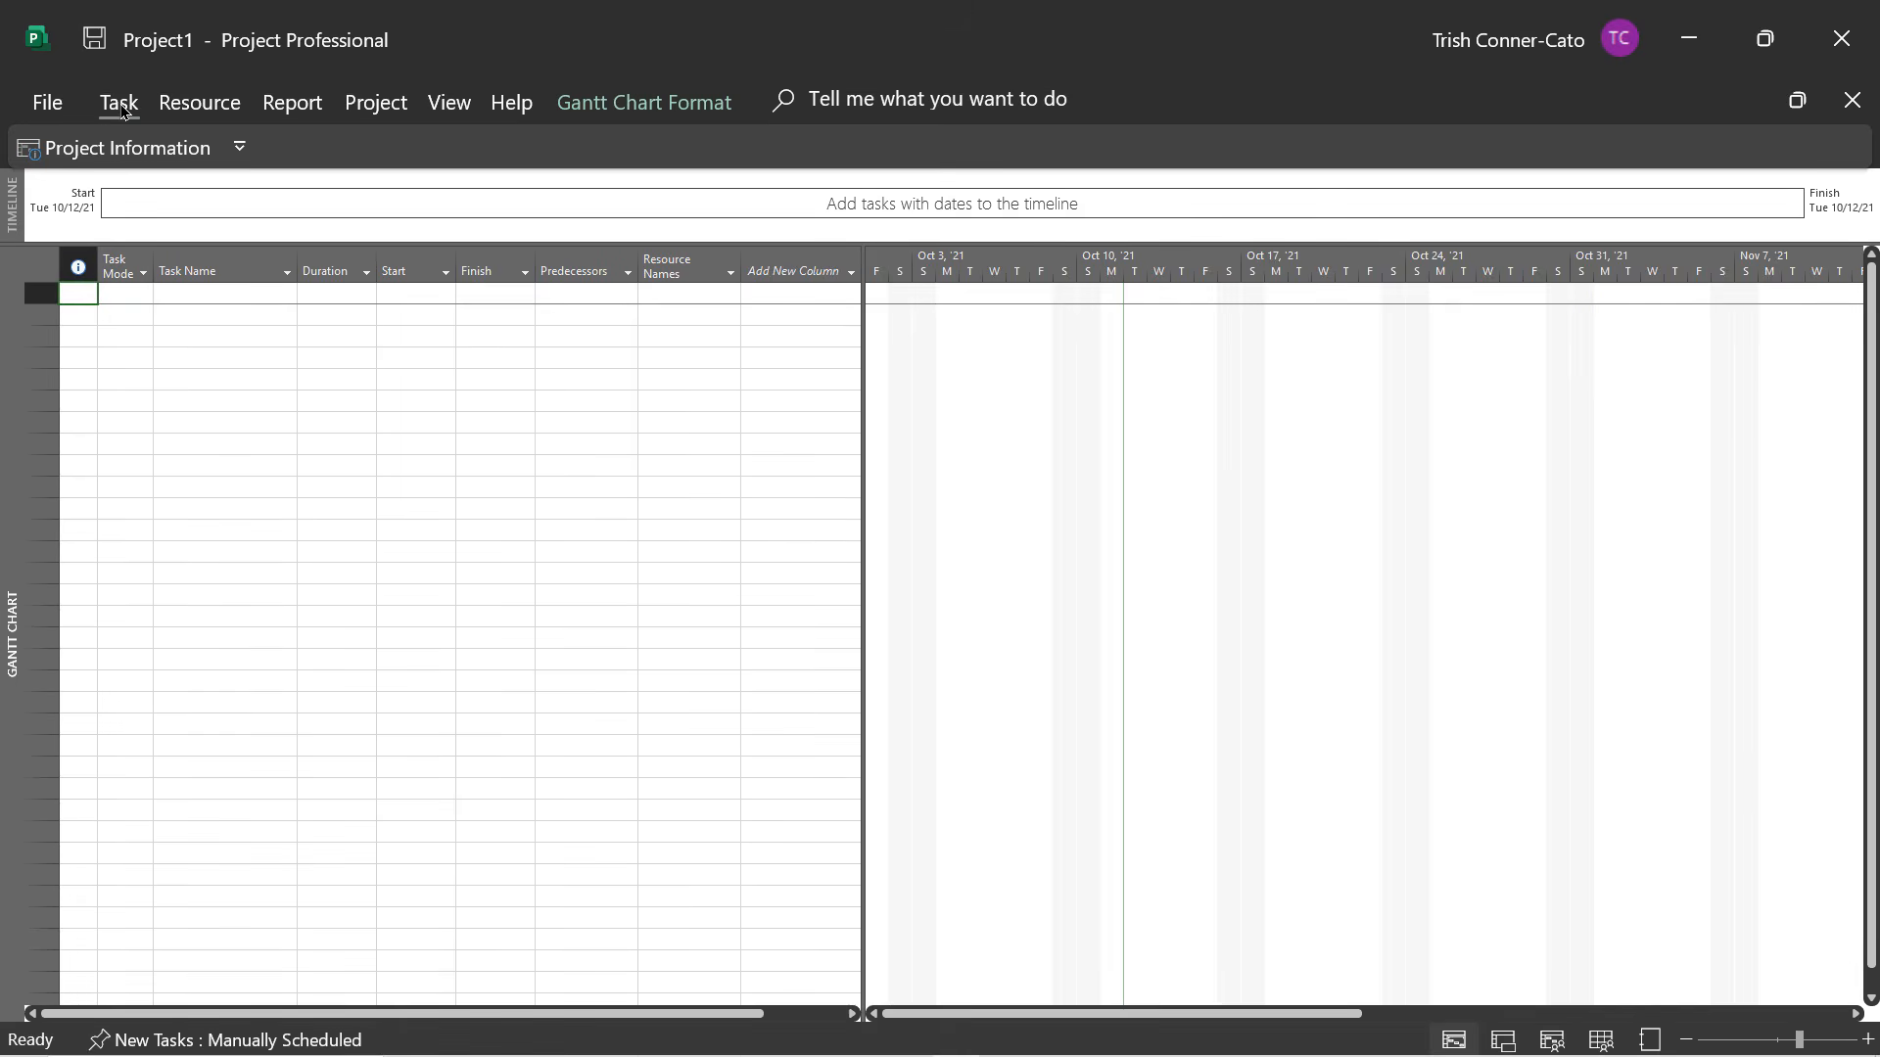
double_click(127, 110)
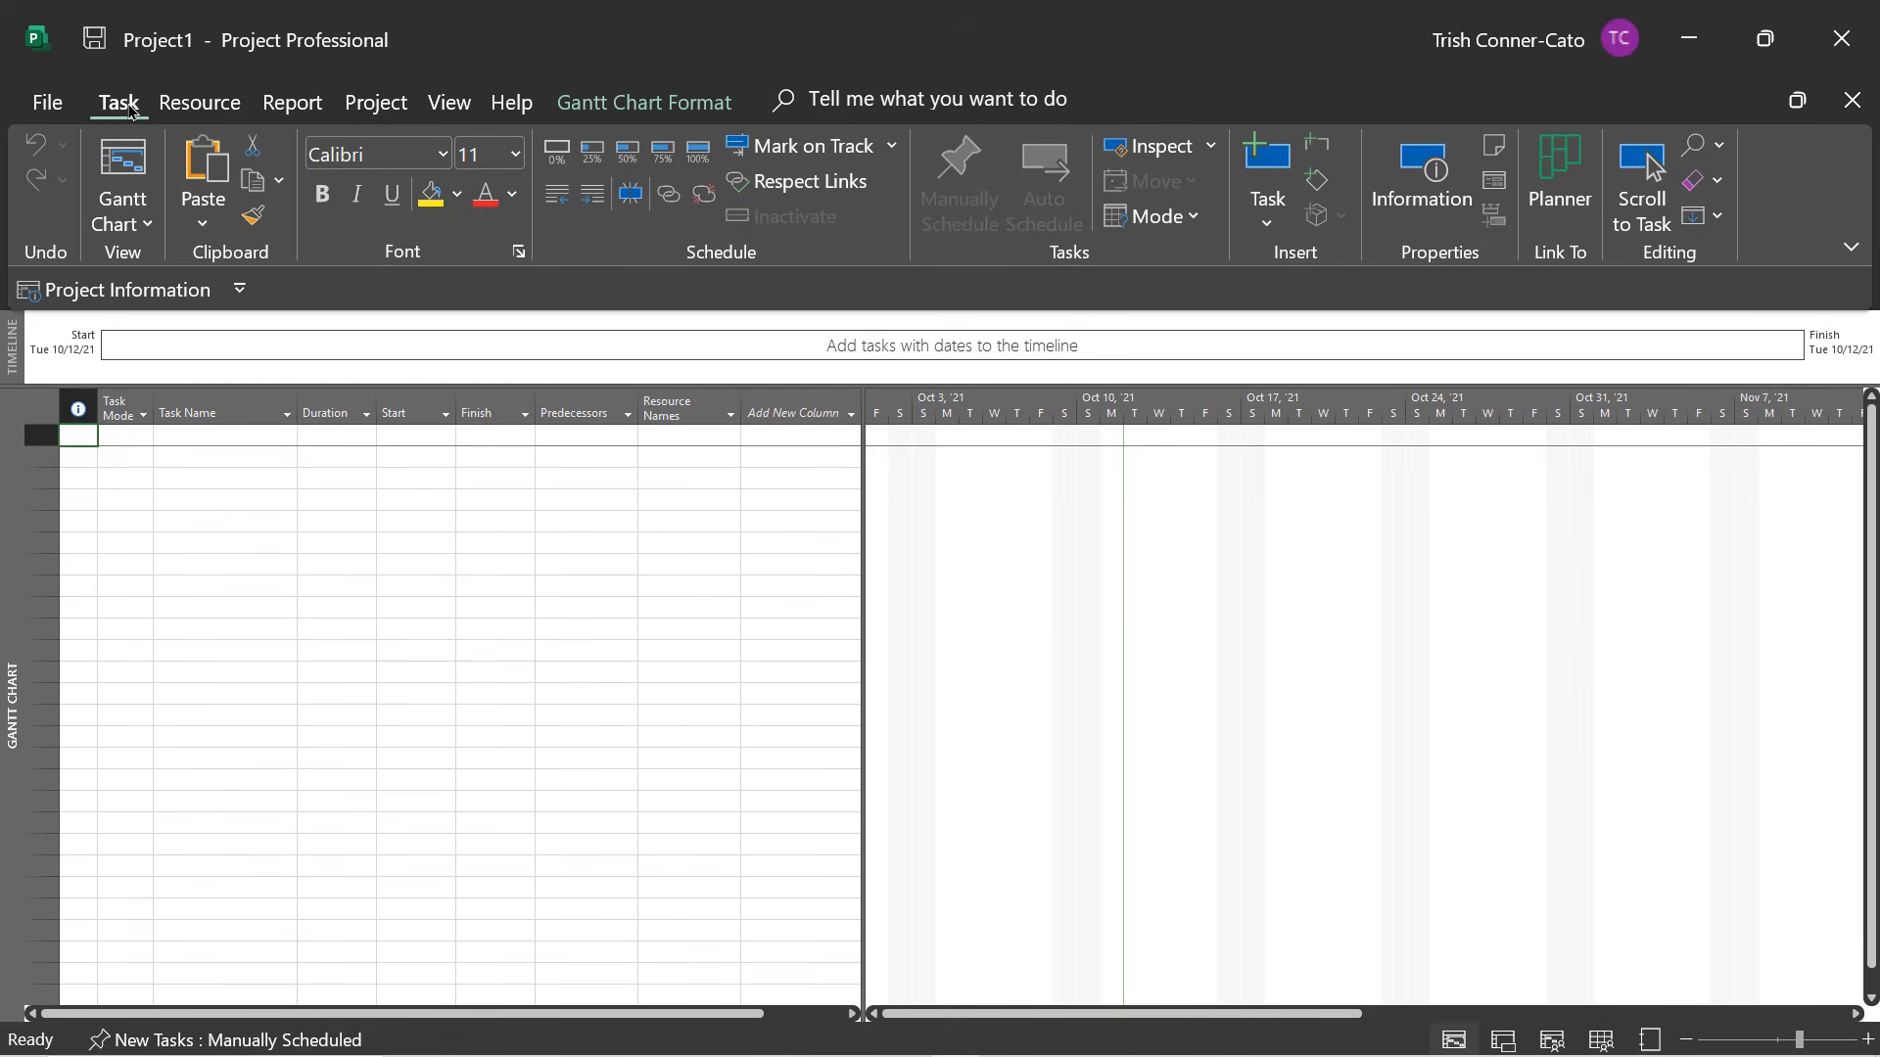
Show the Quick Access Toolbar above the ribbon.
click(239, 292)
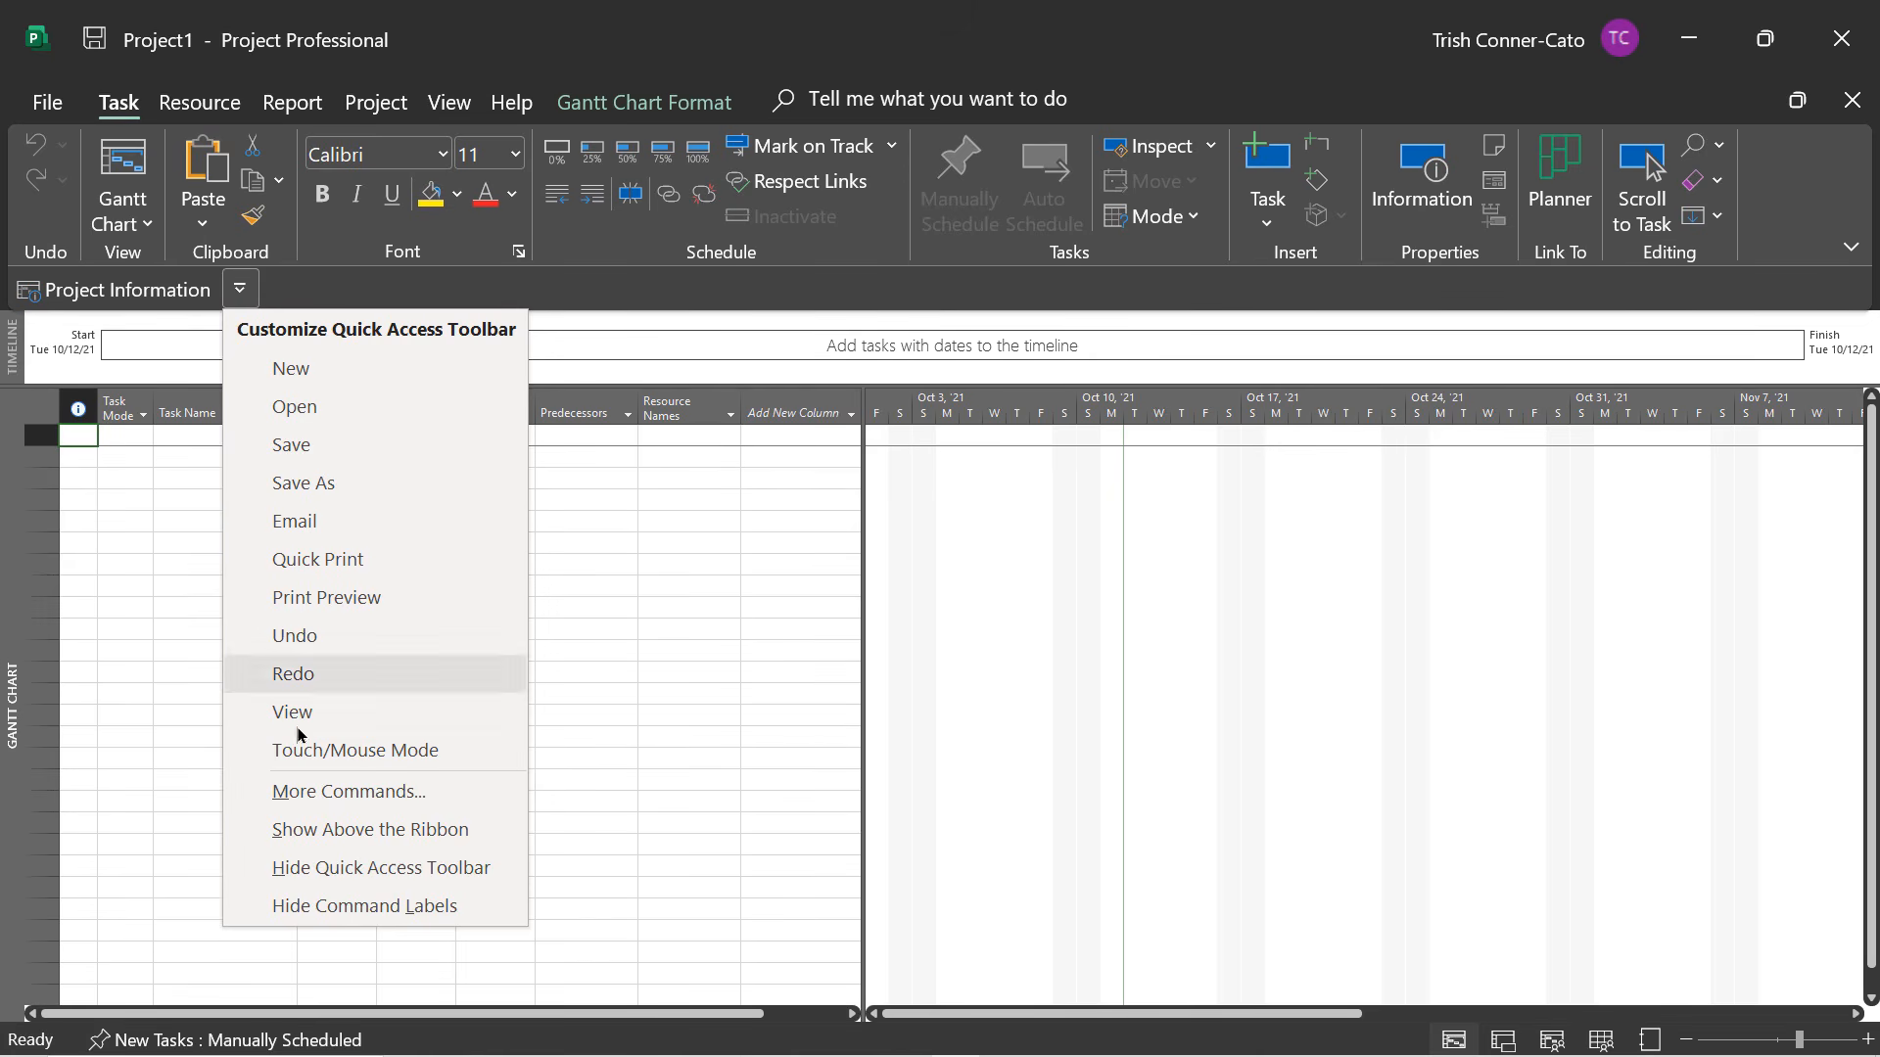
click(304, 830)
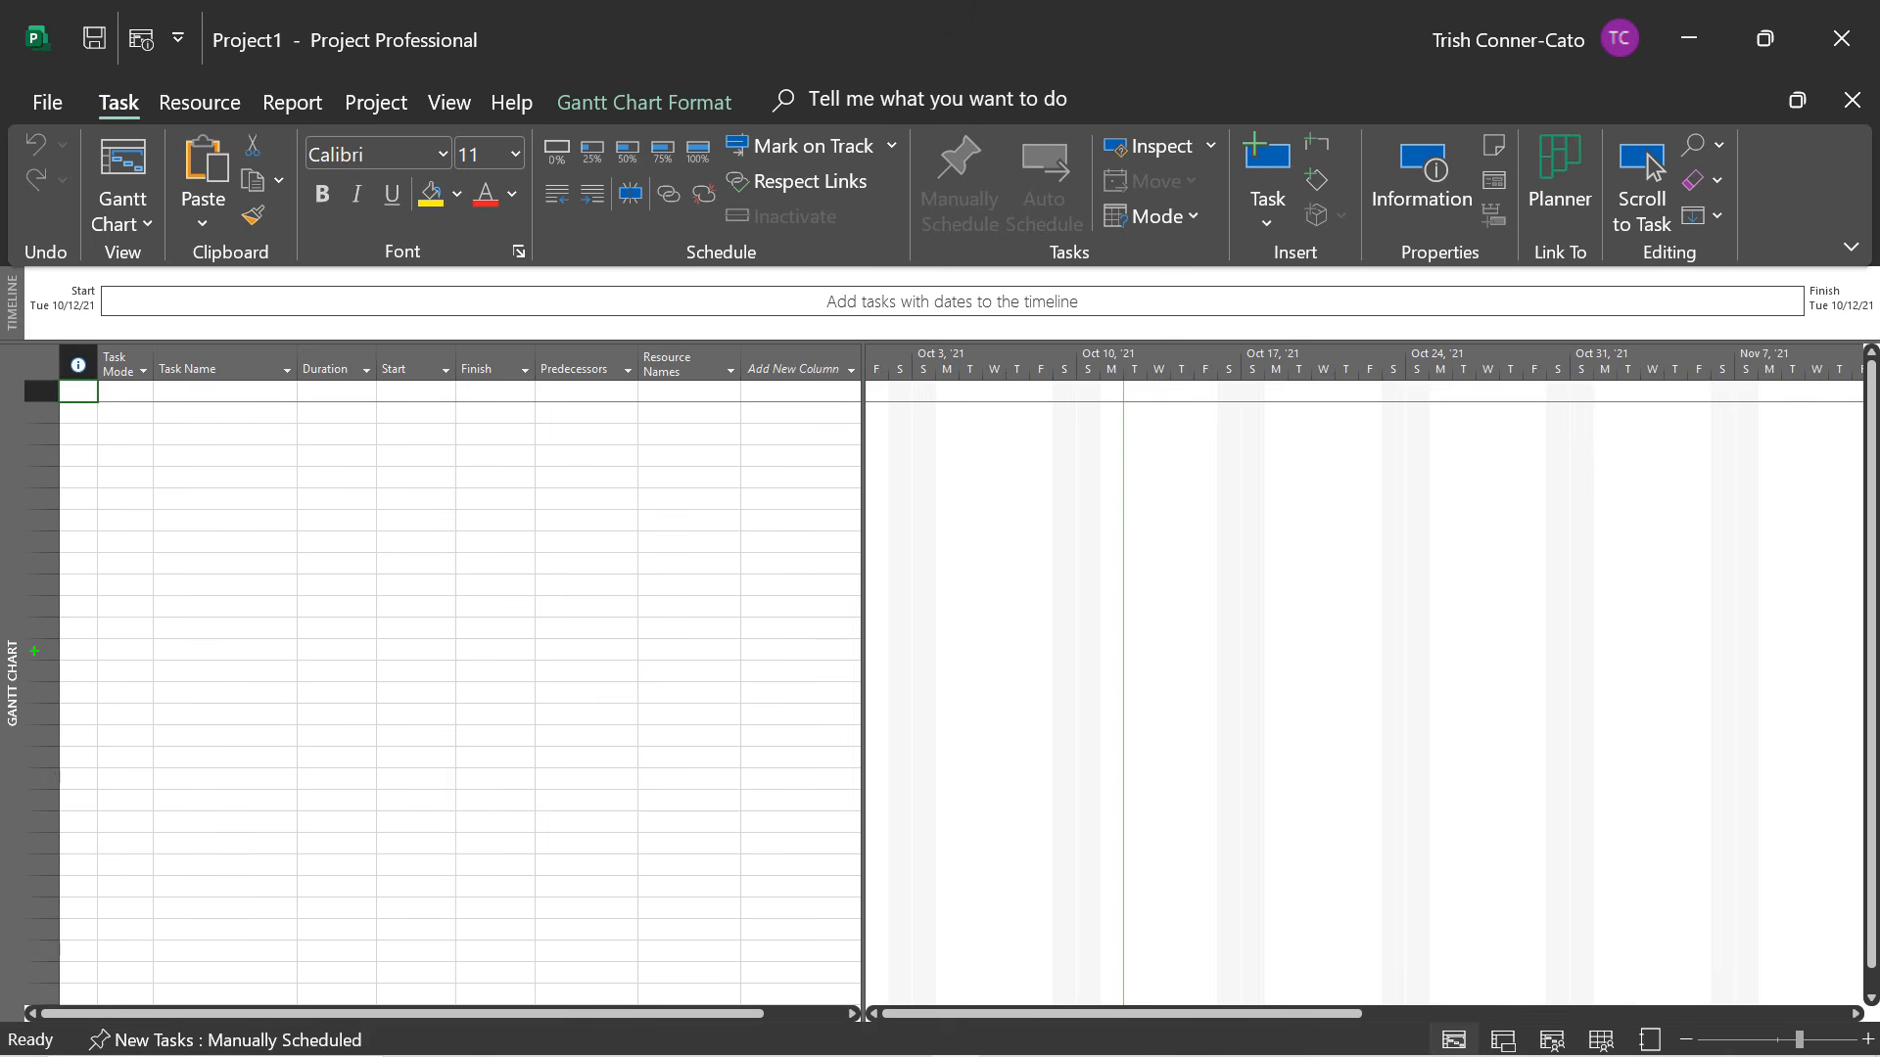
drag(34, 651, 195, 649)
right_click(13, 673)
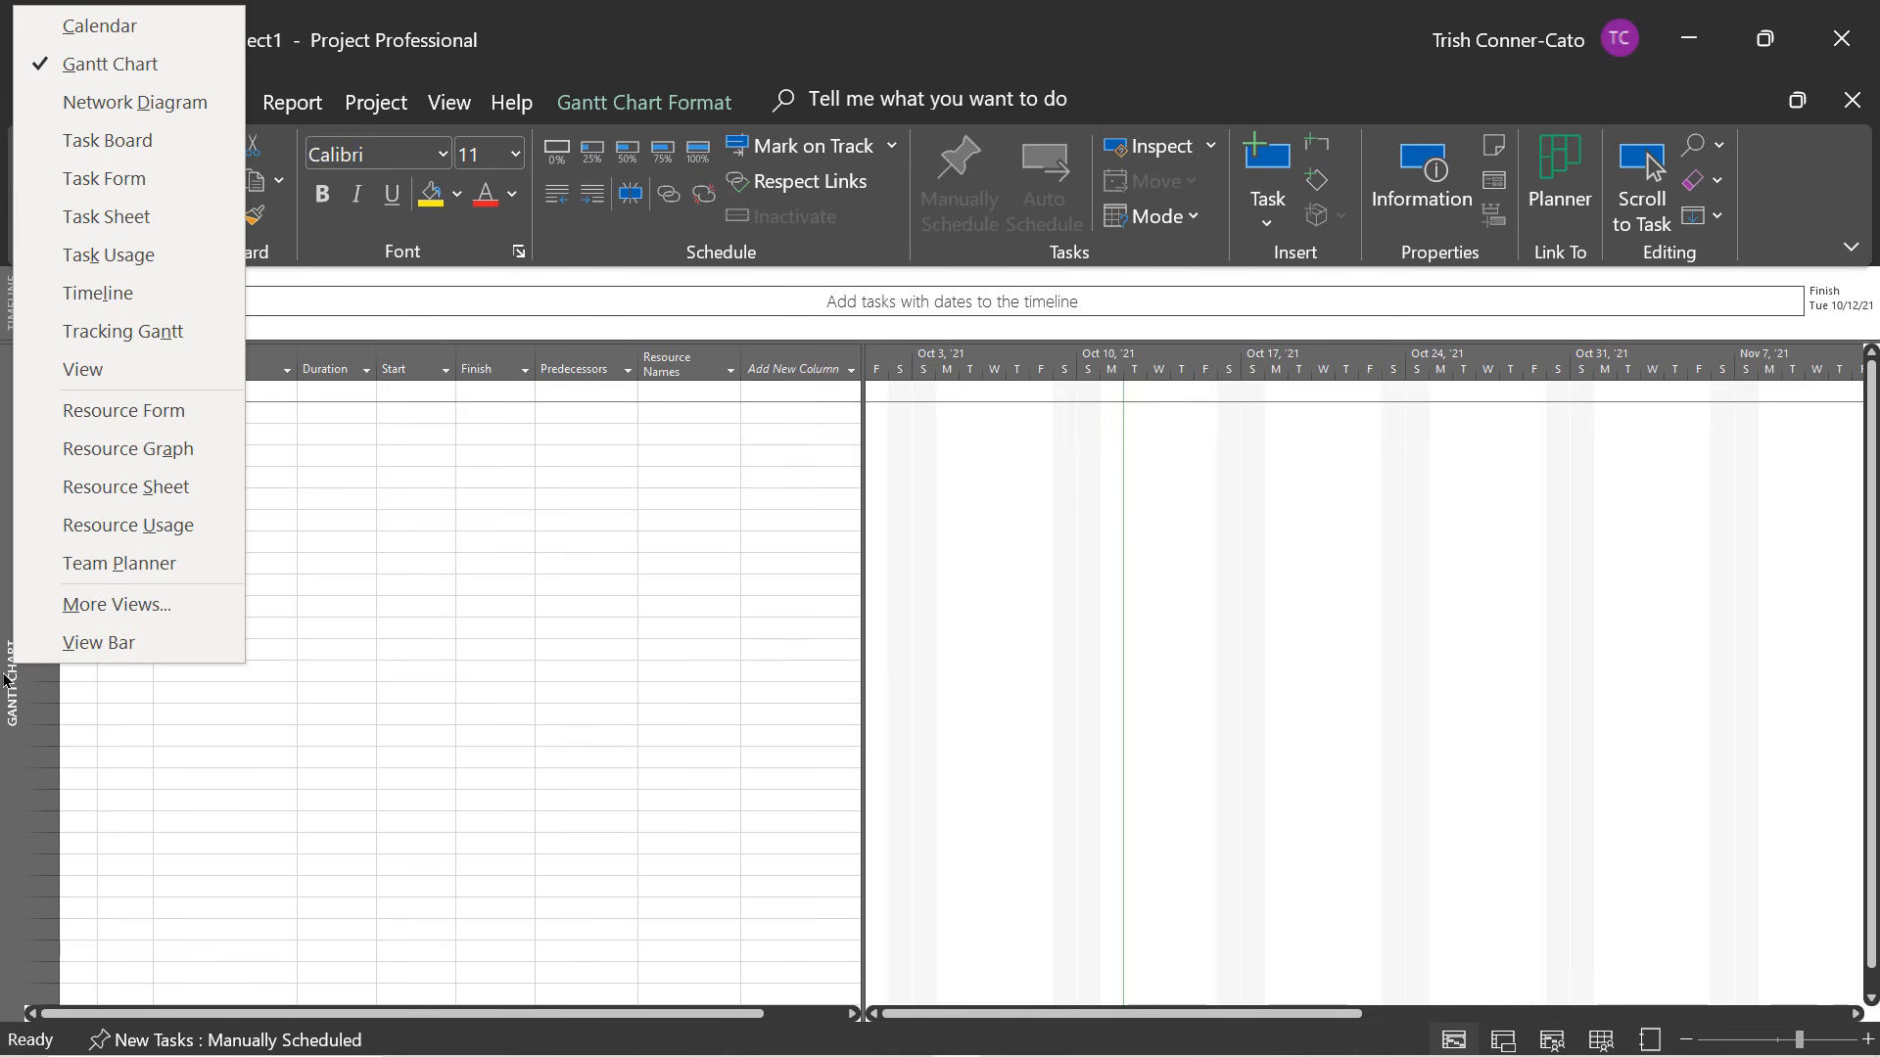
click(130, 715)
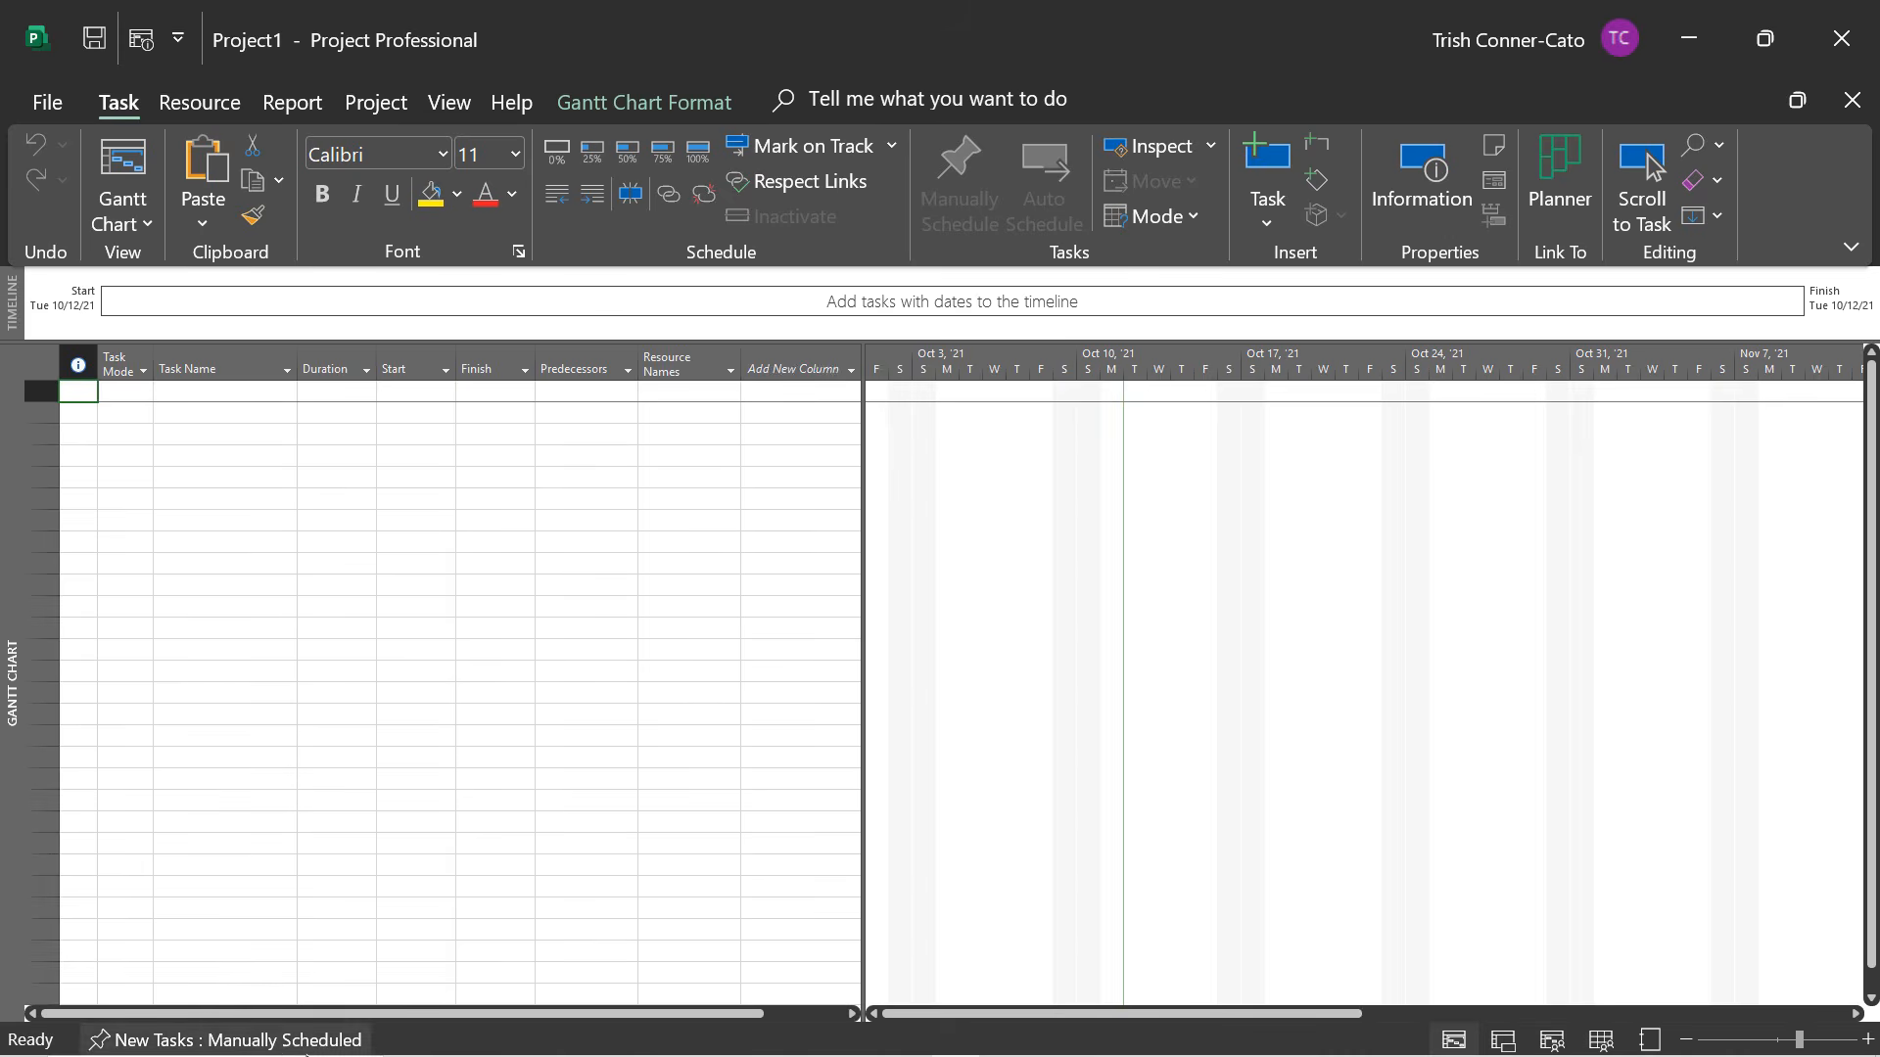
mouse_move(363, 1050)
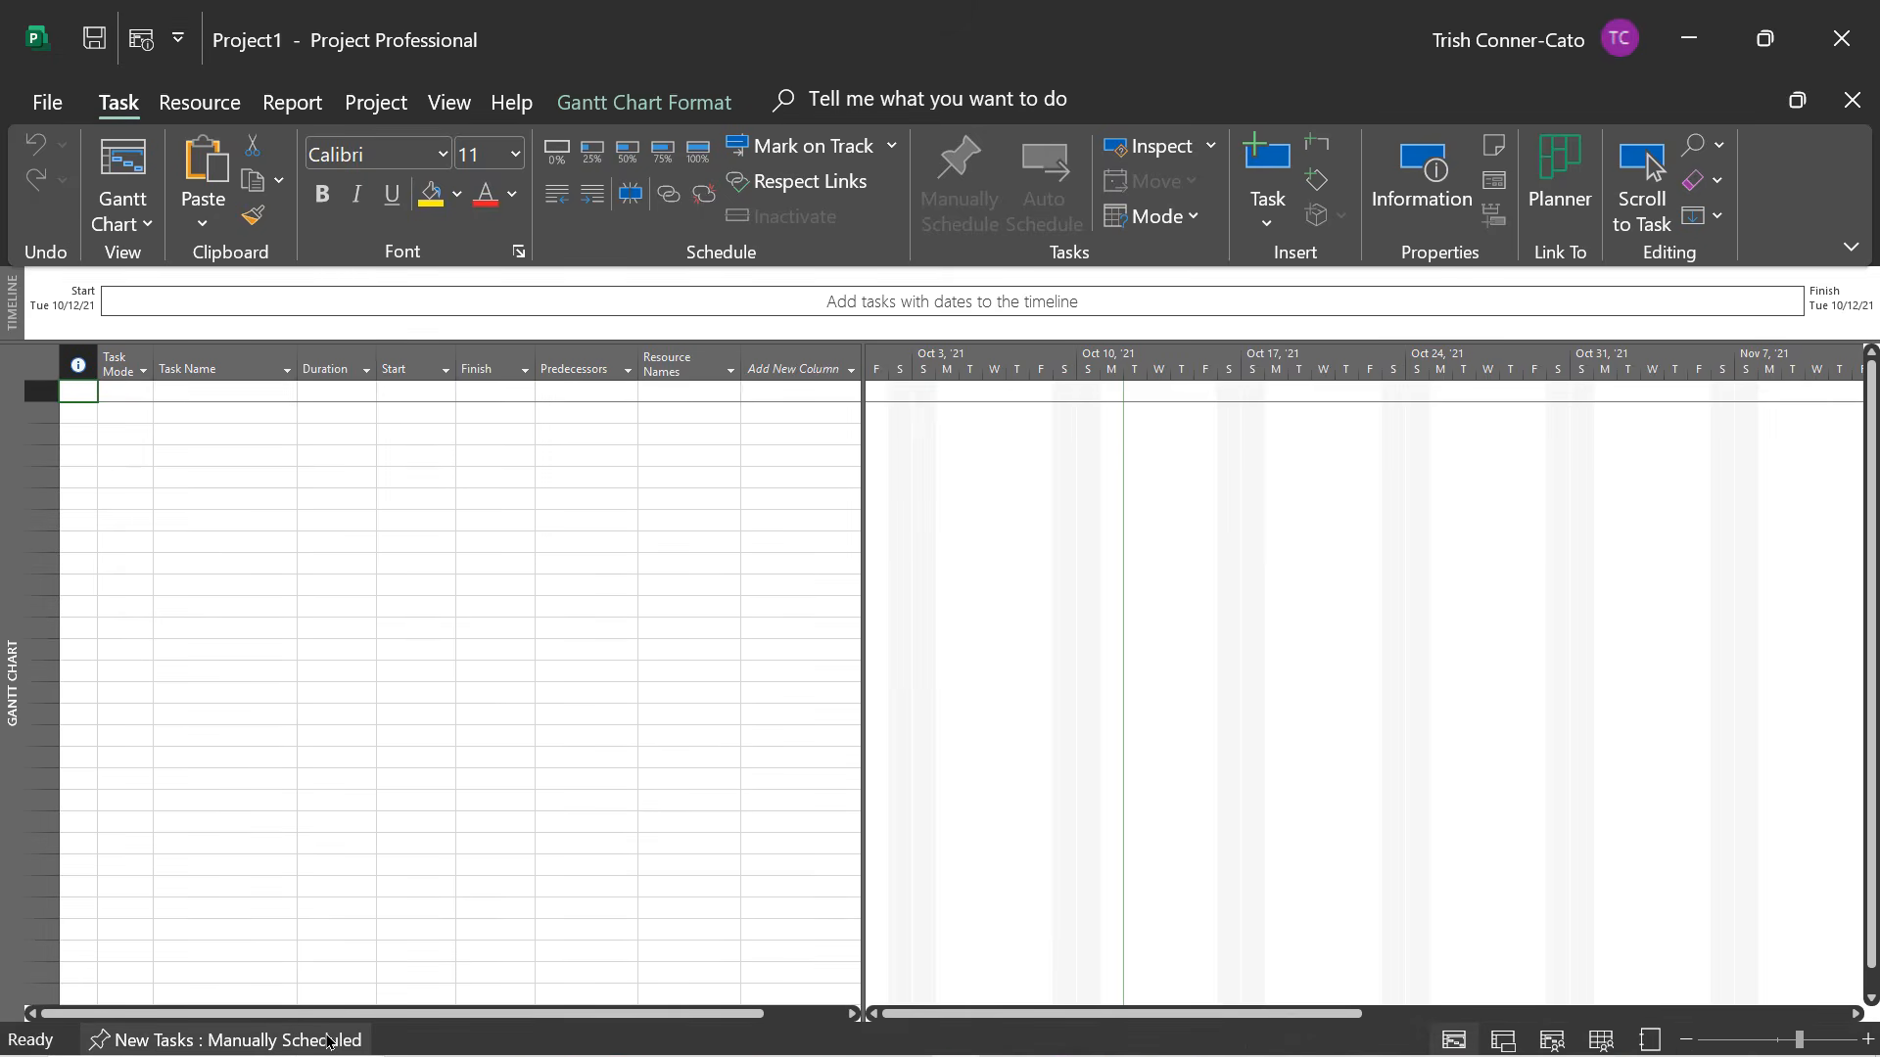
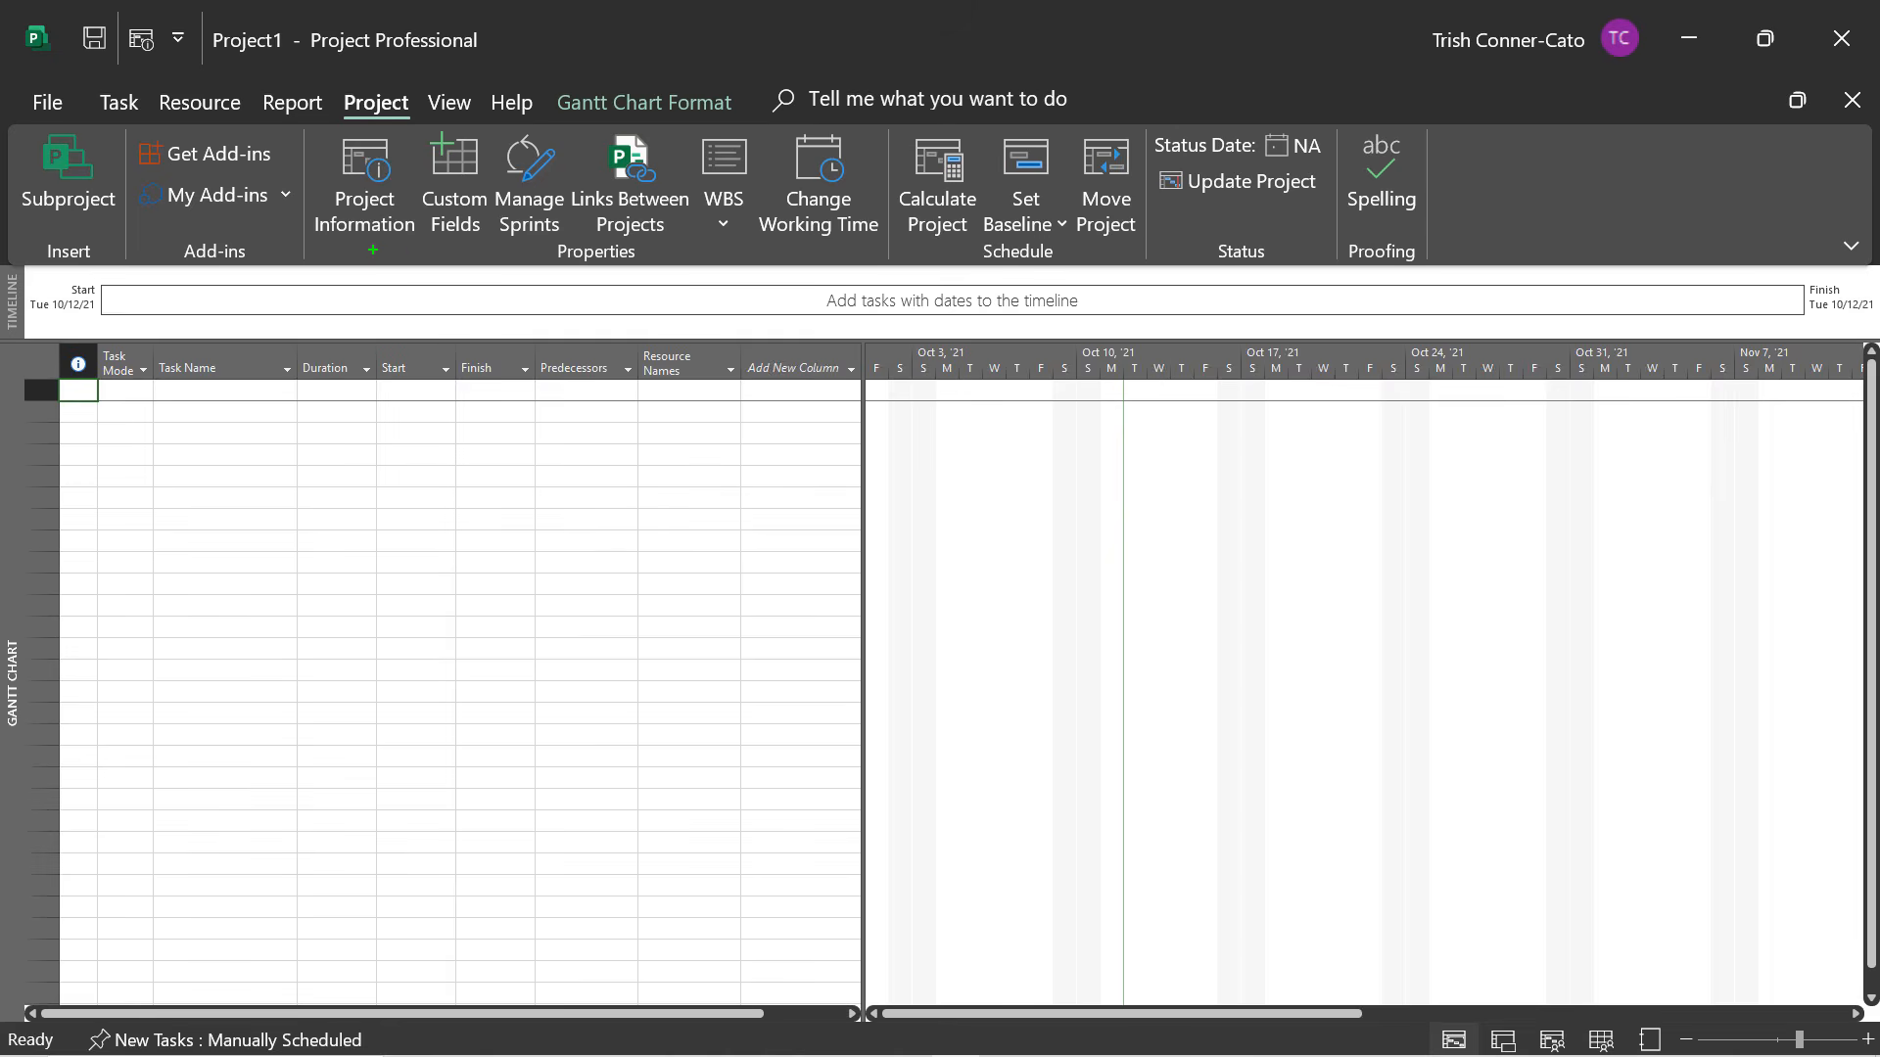
drag(373, 250, 373, 423)
drag(152, 185, 152, 71)
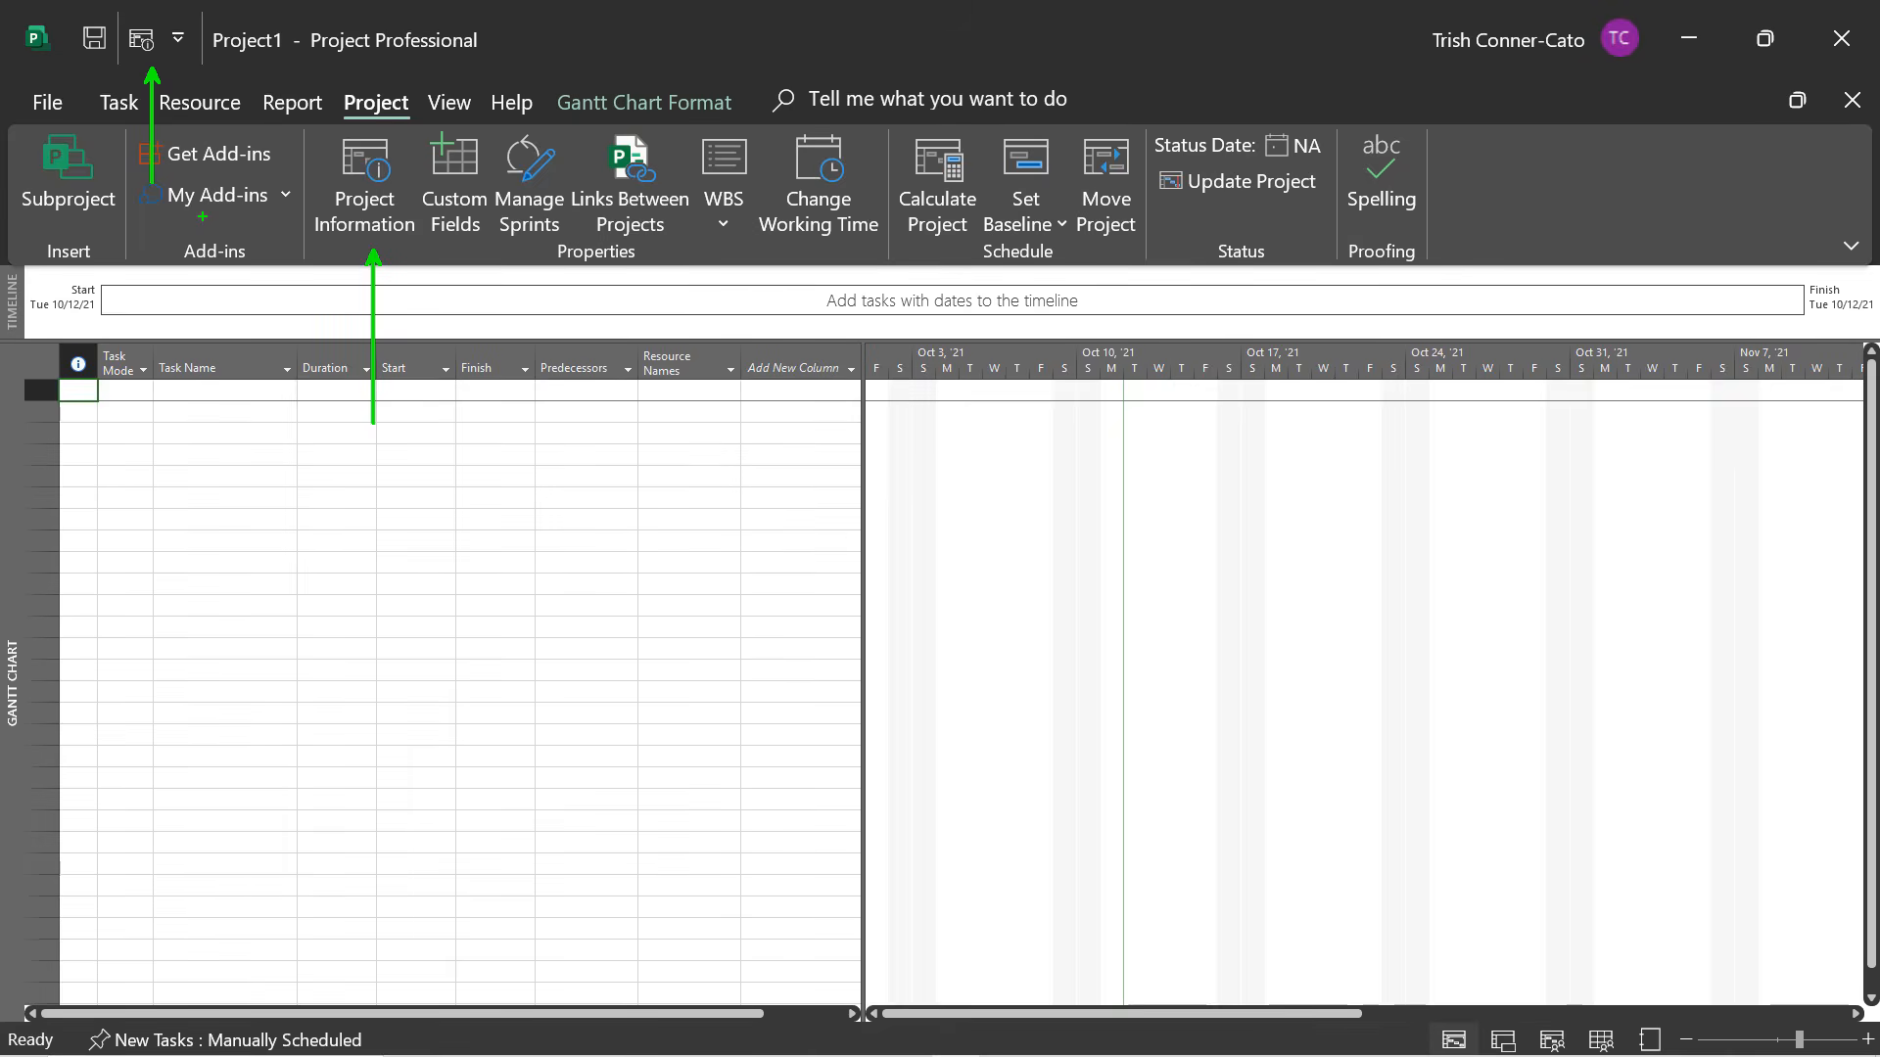
key(Escape)
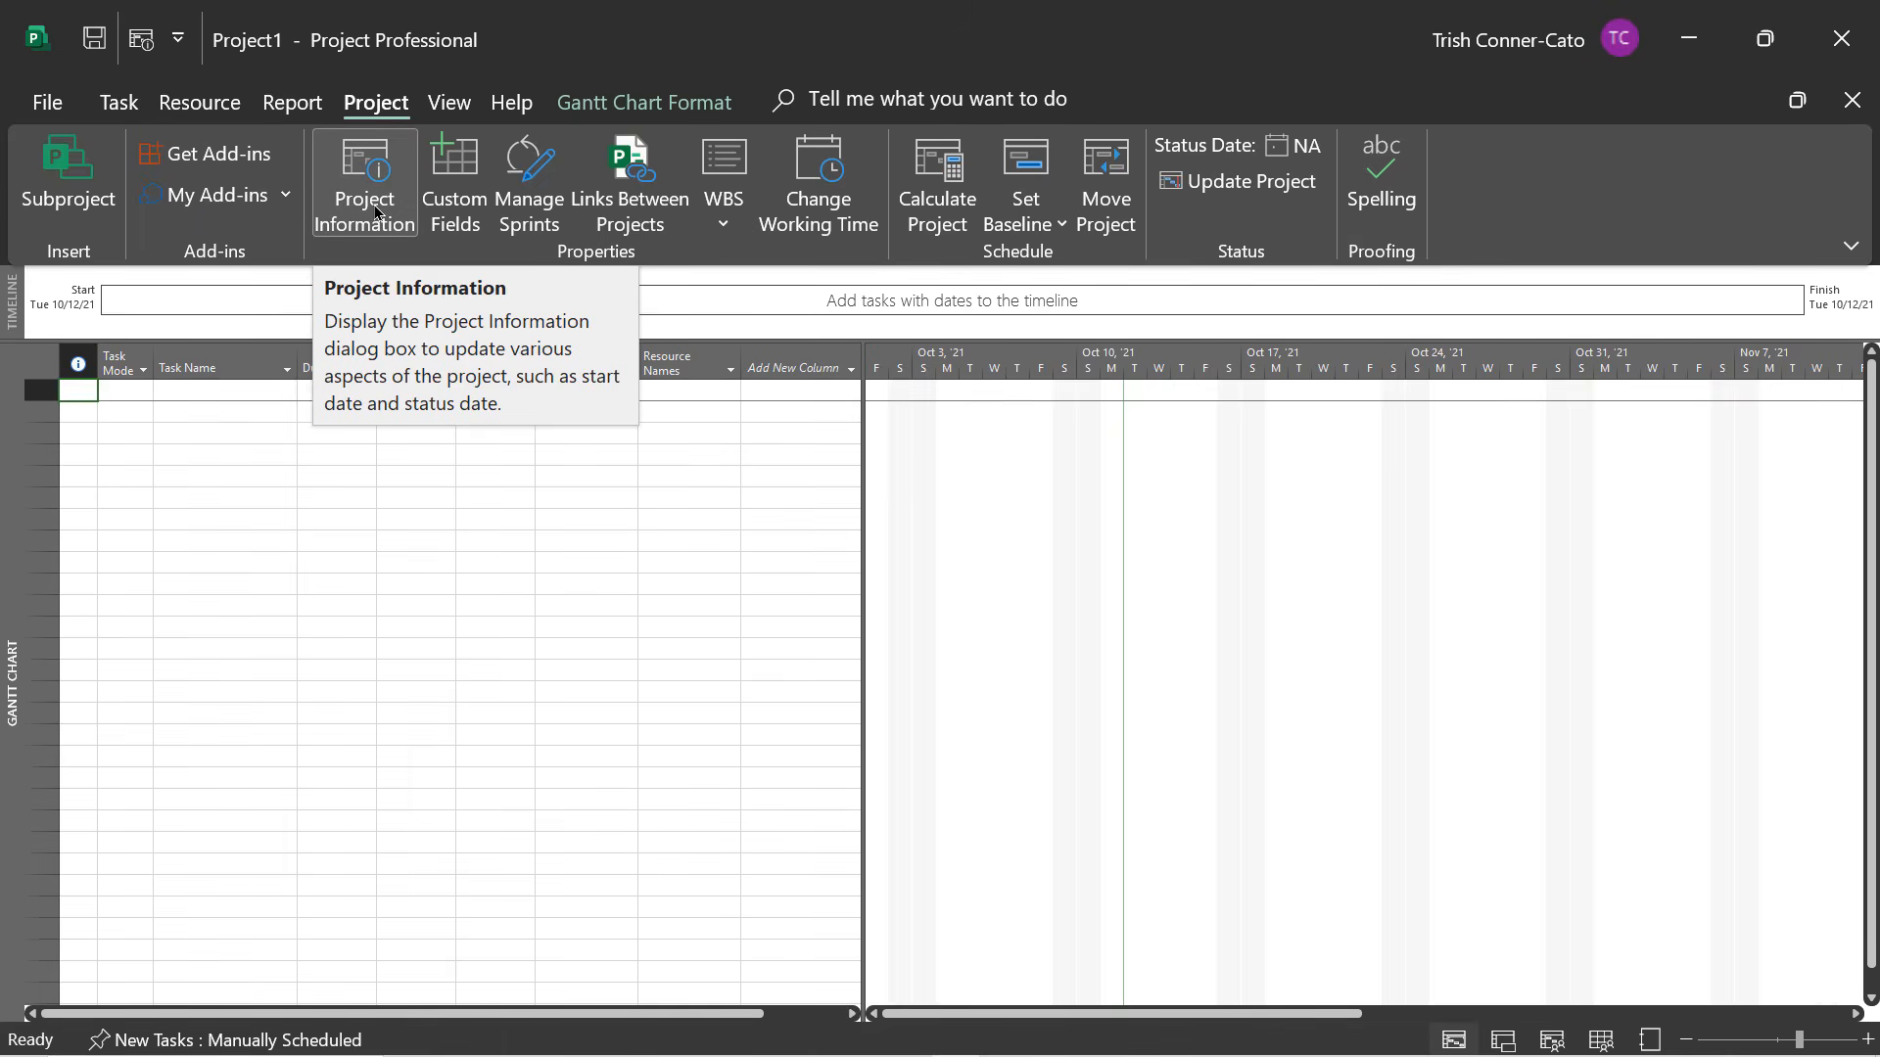
right_click(375, 211)
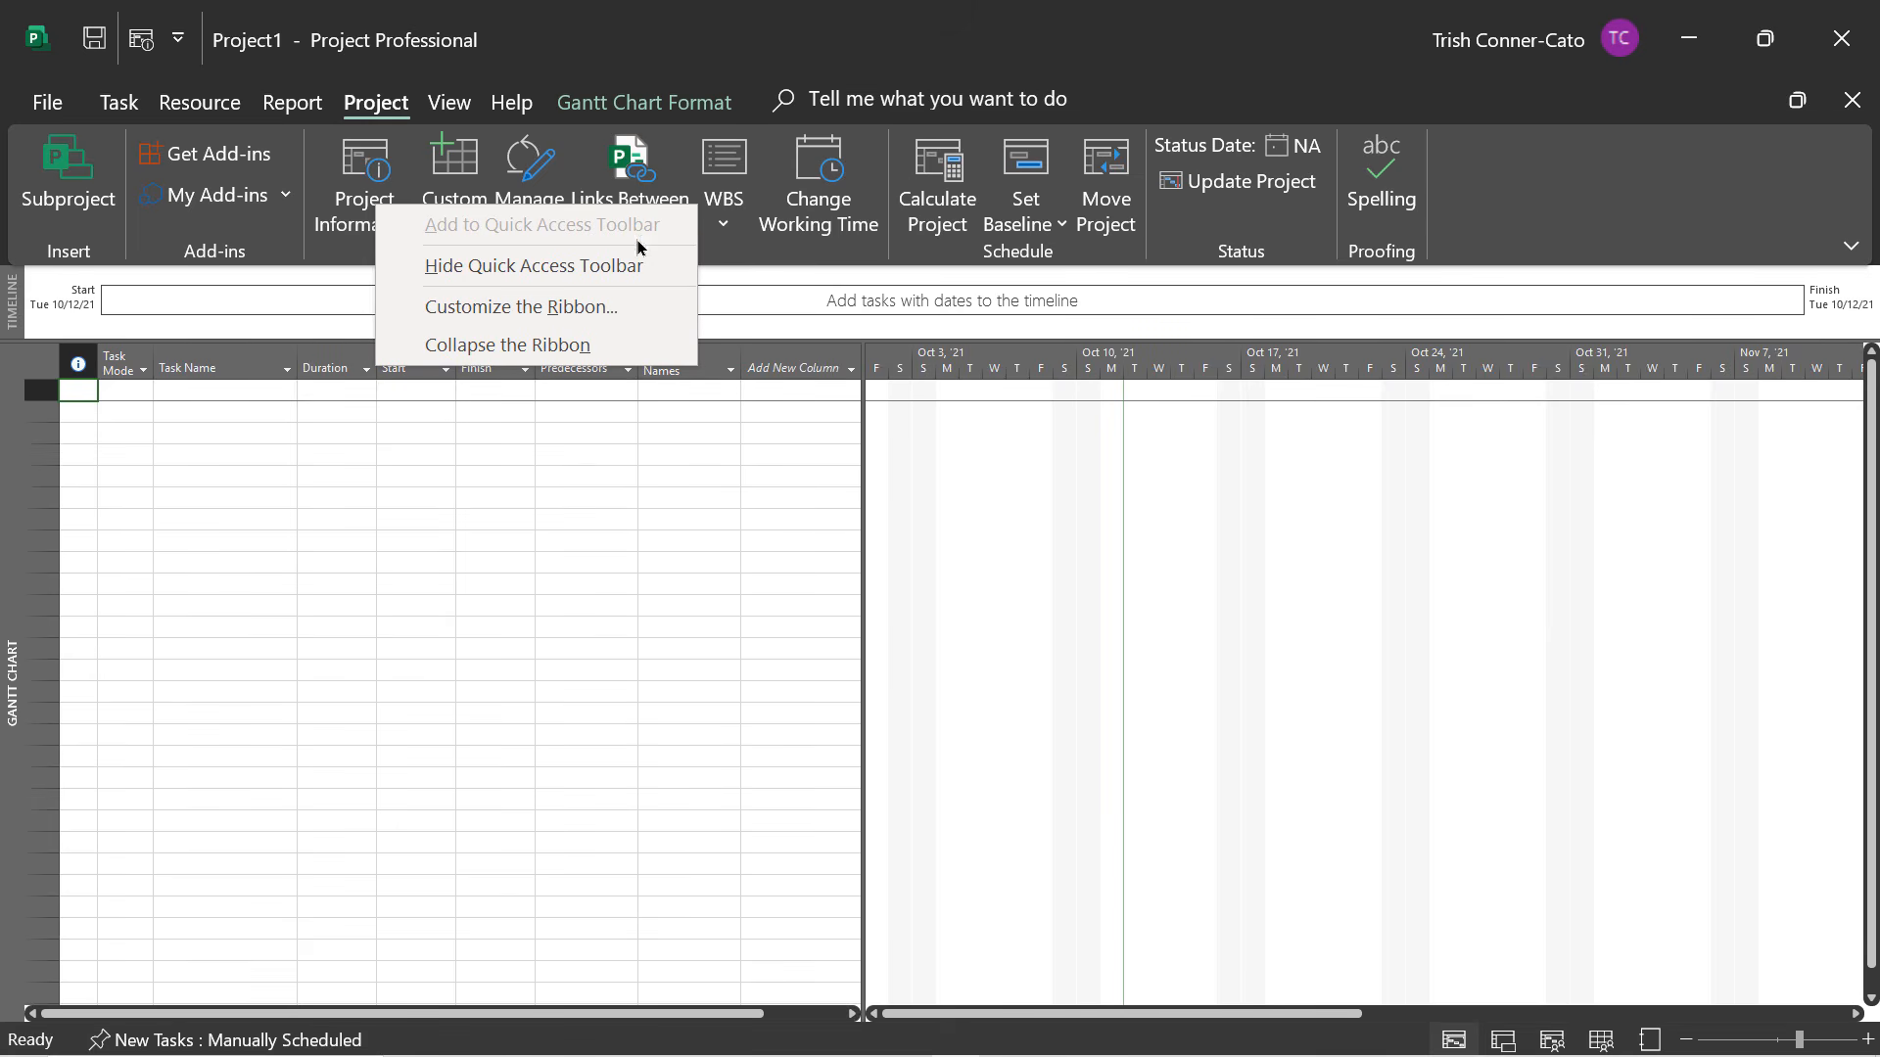
click(649, 431)
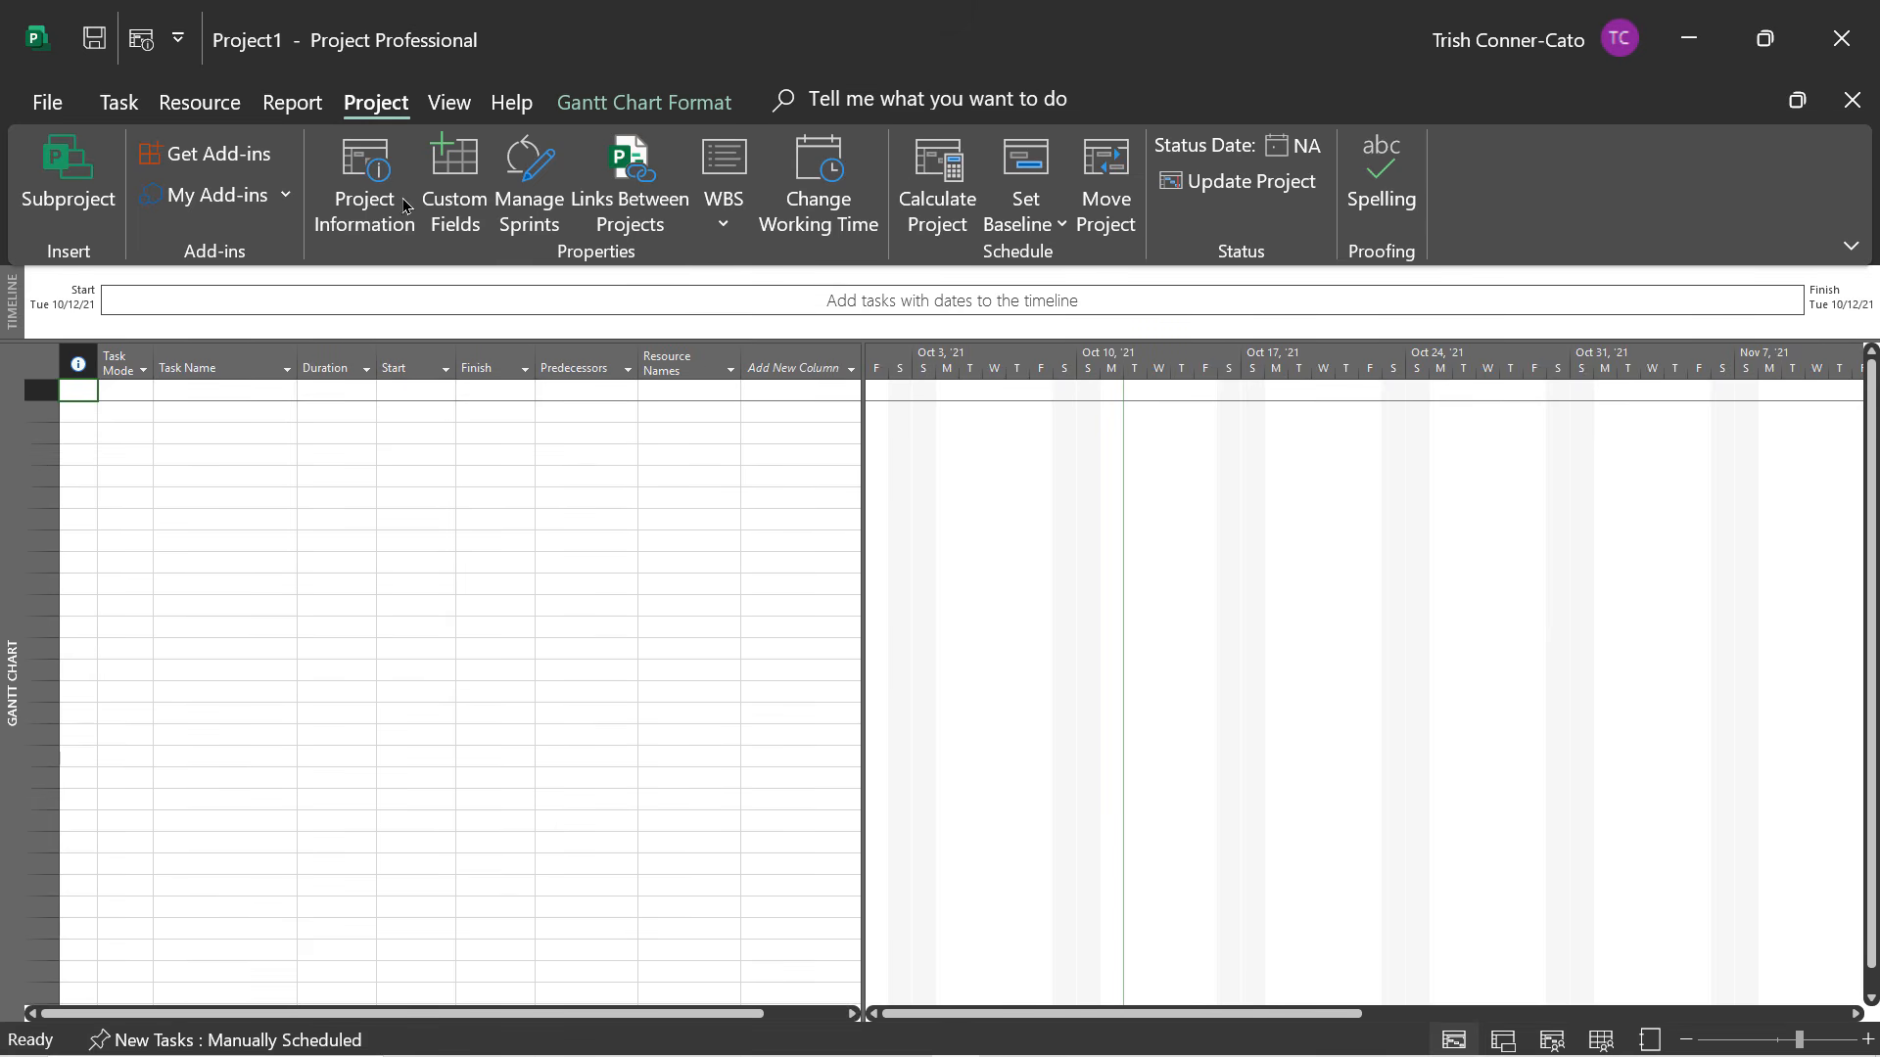
Set the project's start date to Monday 11/1/2021 in the project information.
click(140, 40)
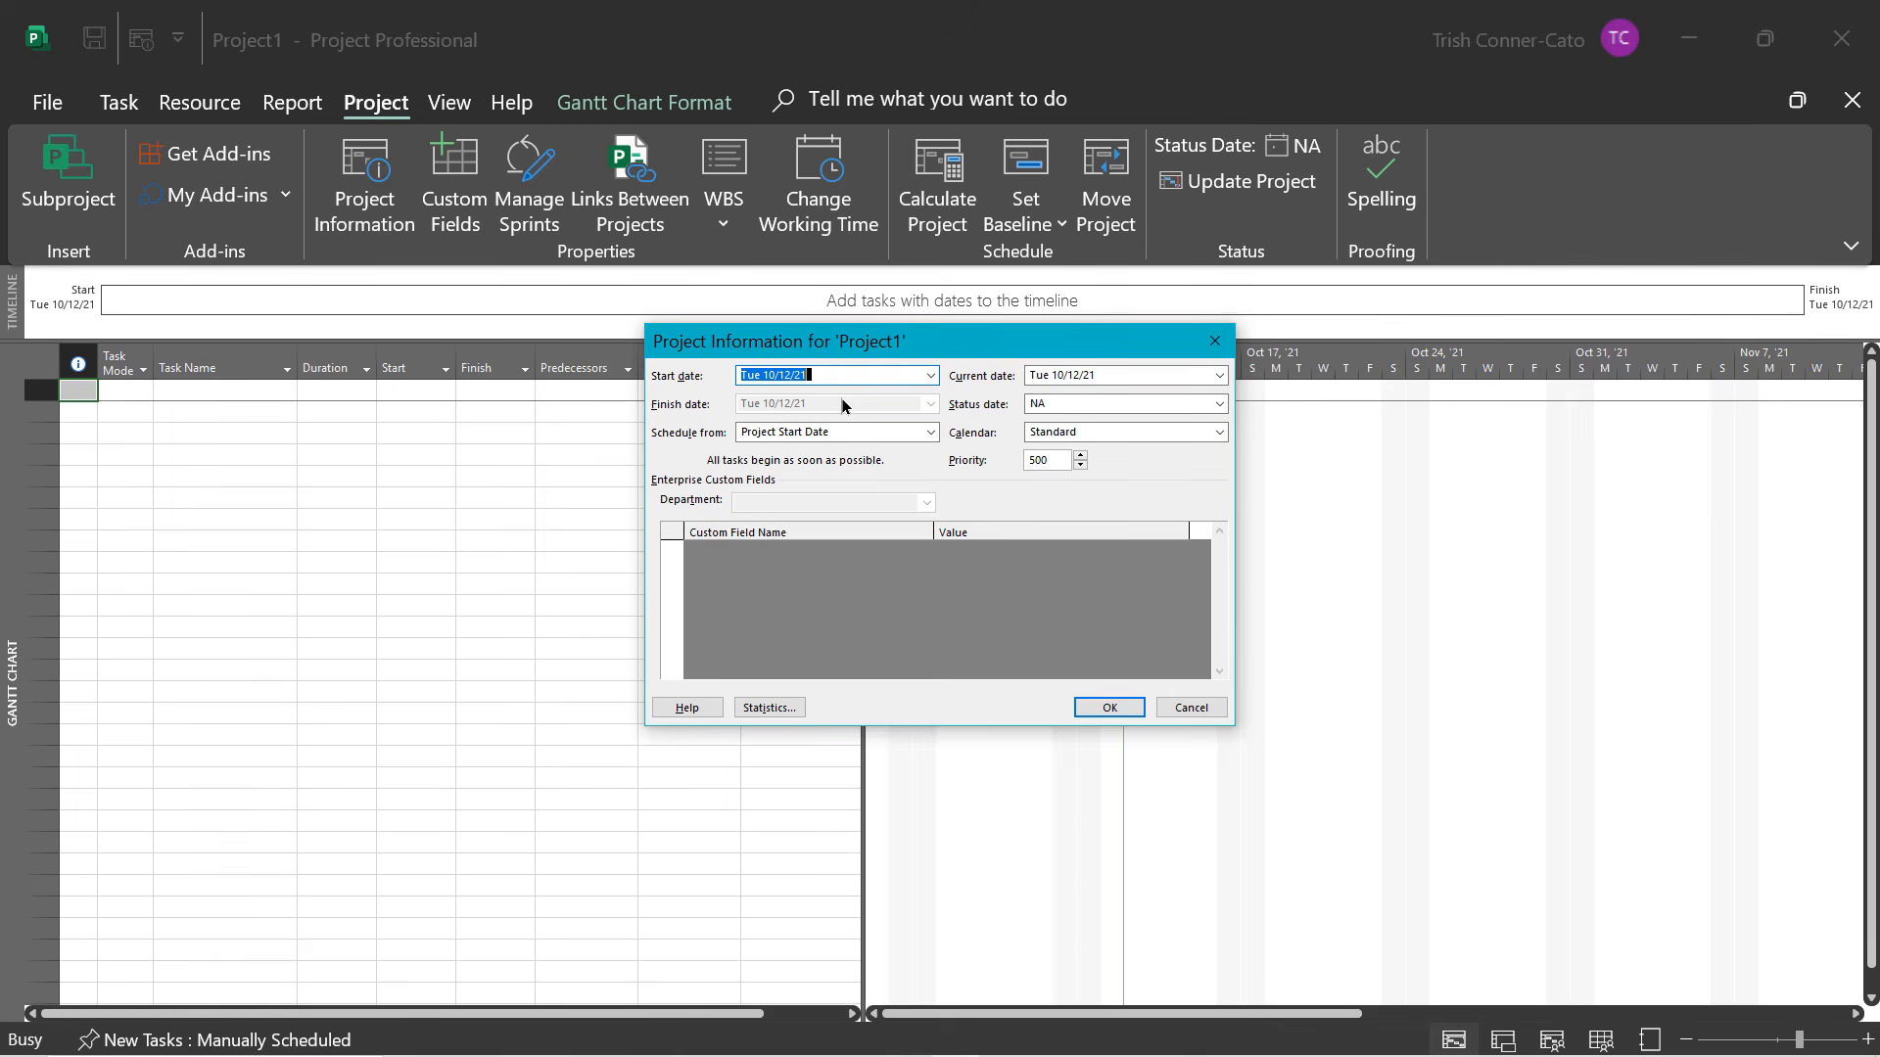
click(932, 376)
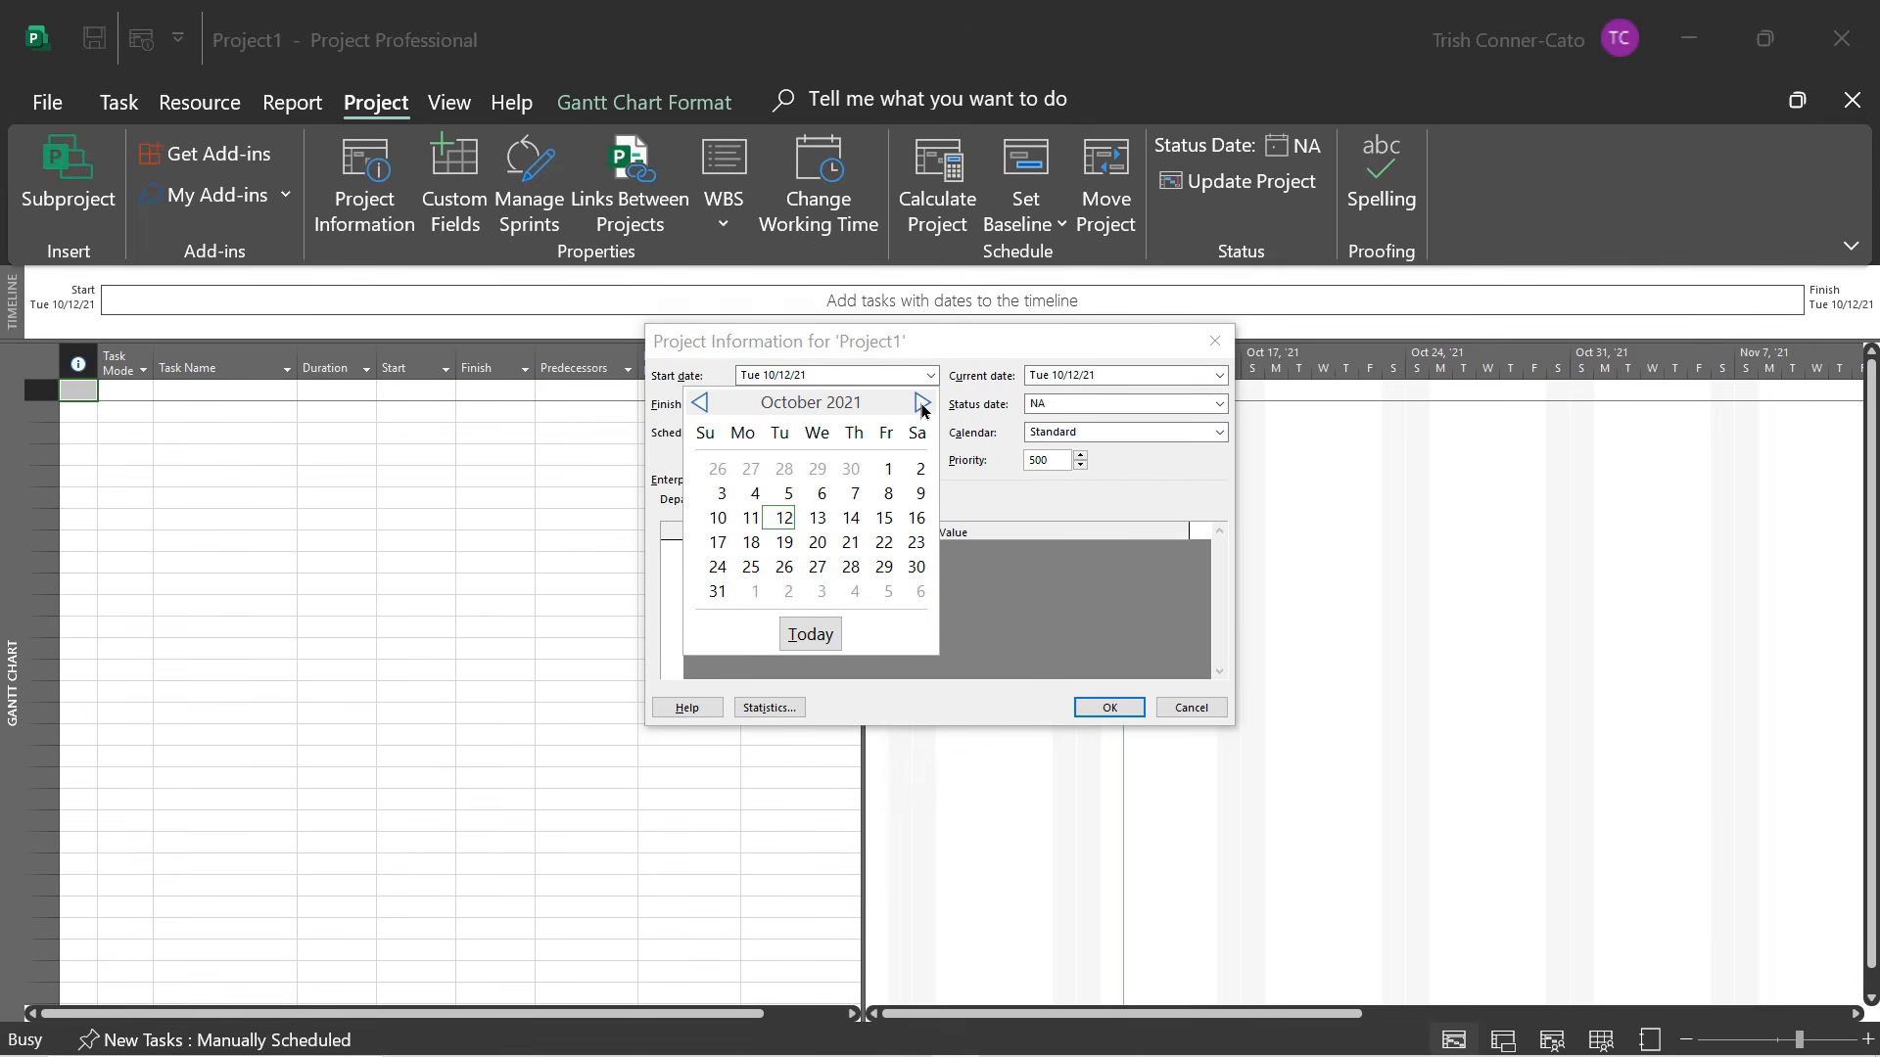
click(923, 404)
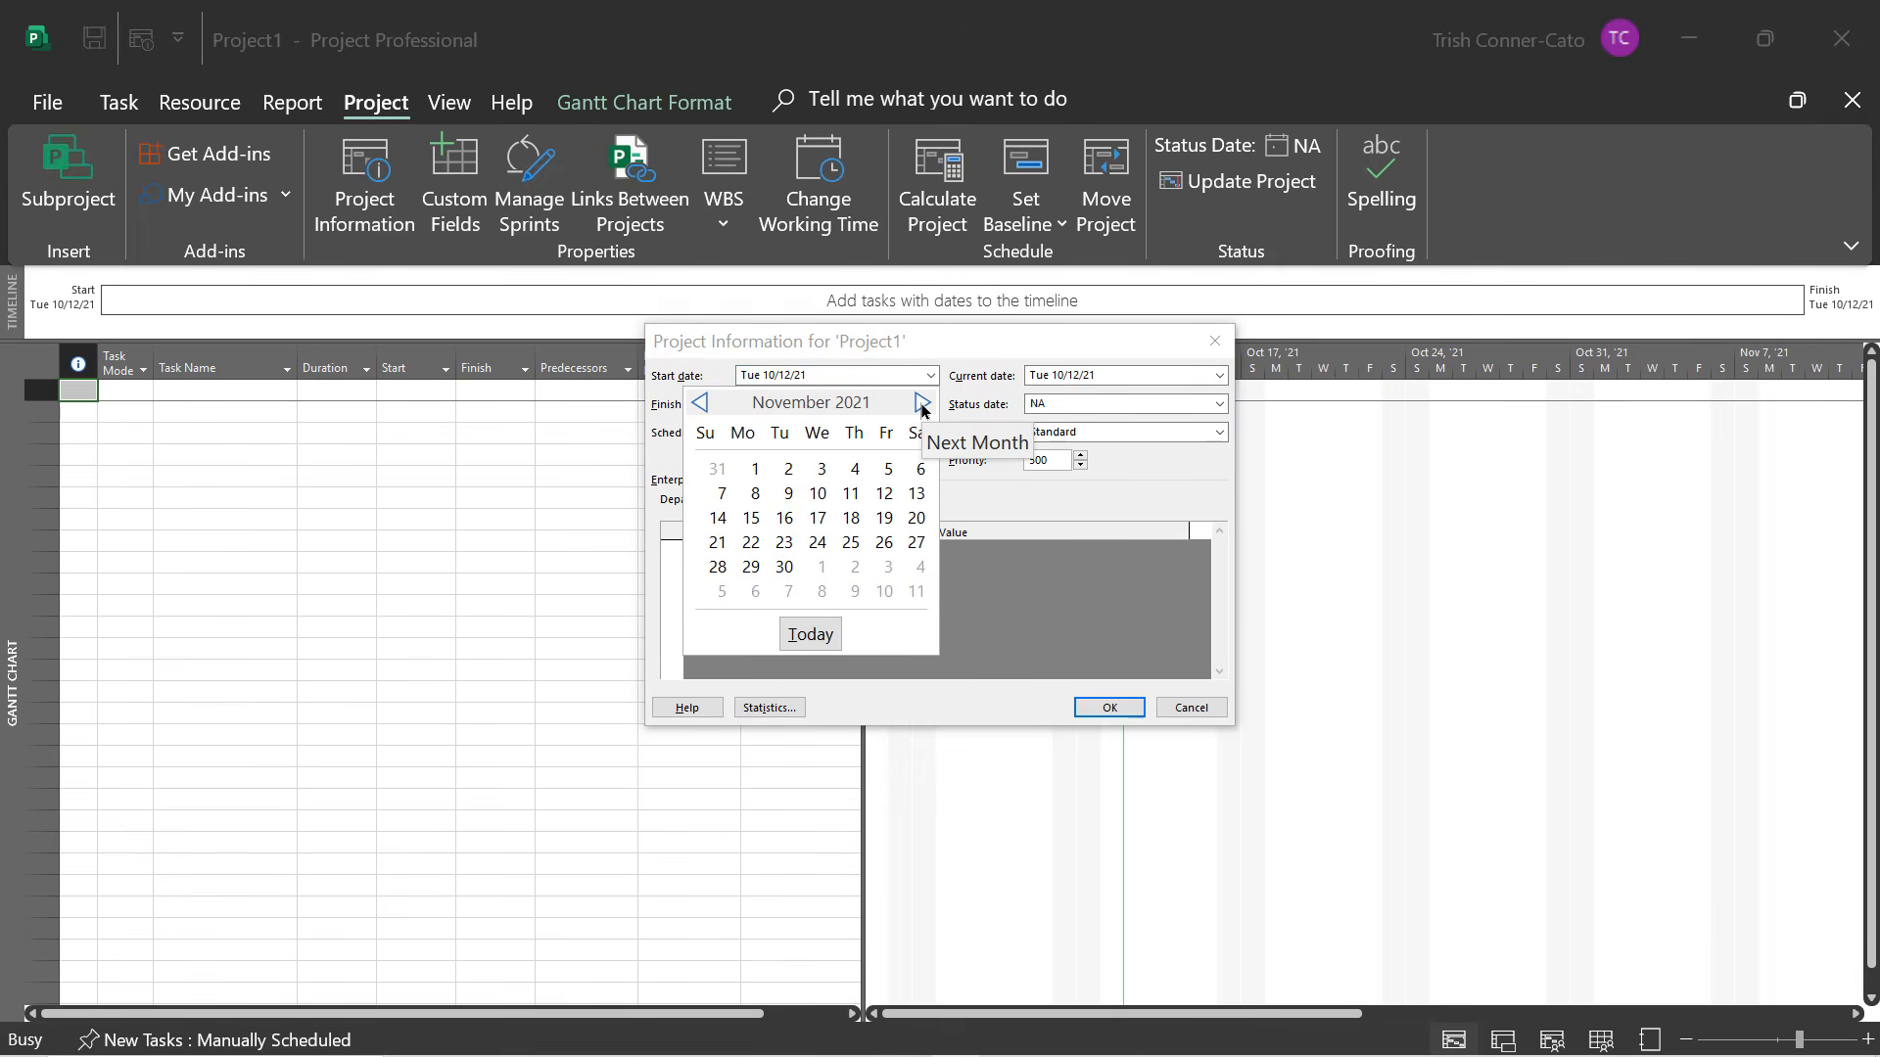
click(755, 470)
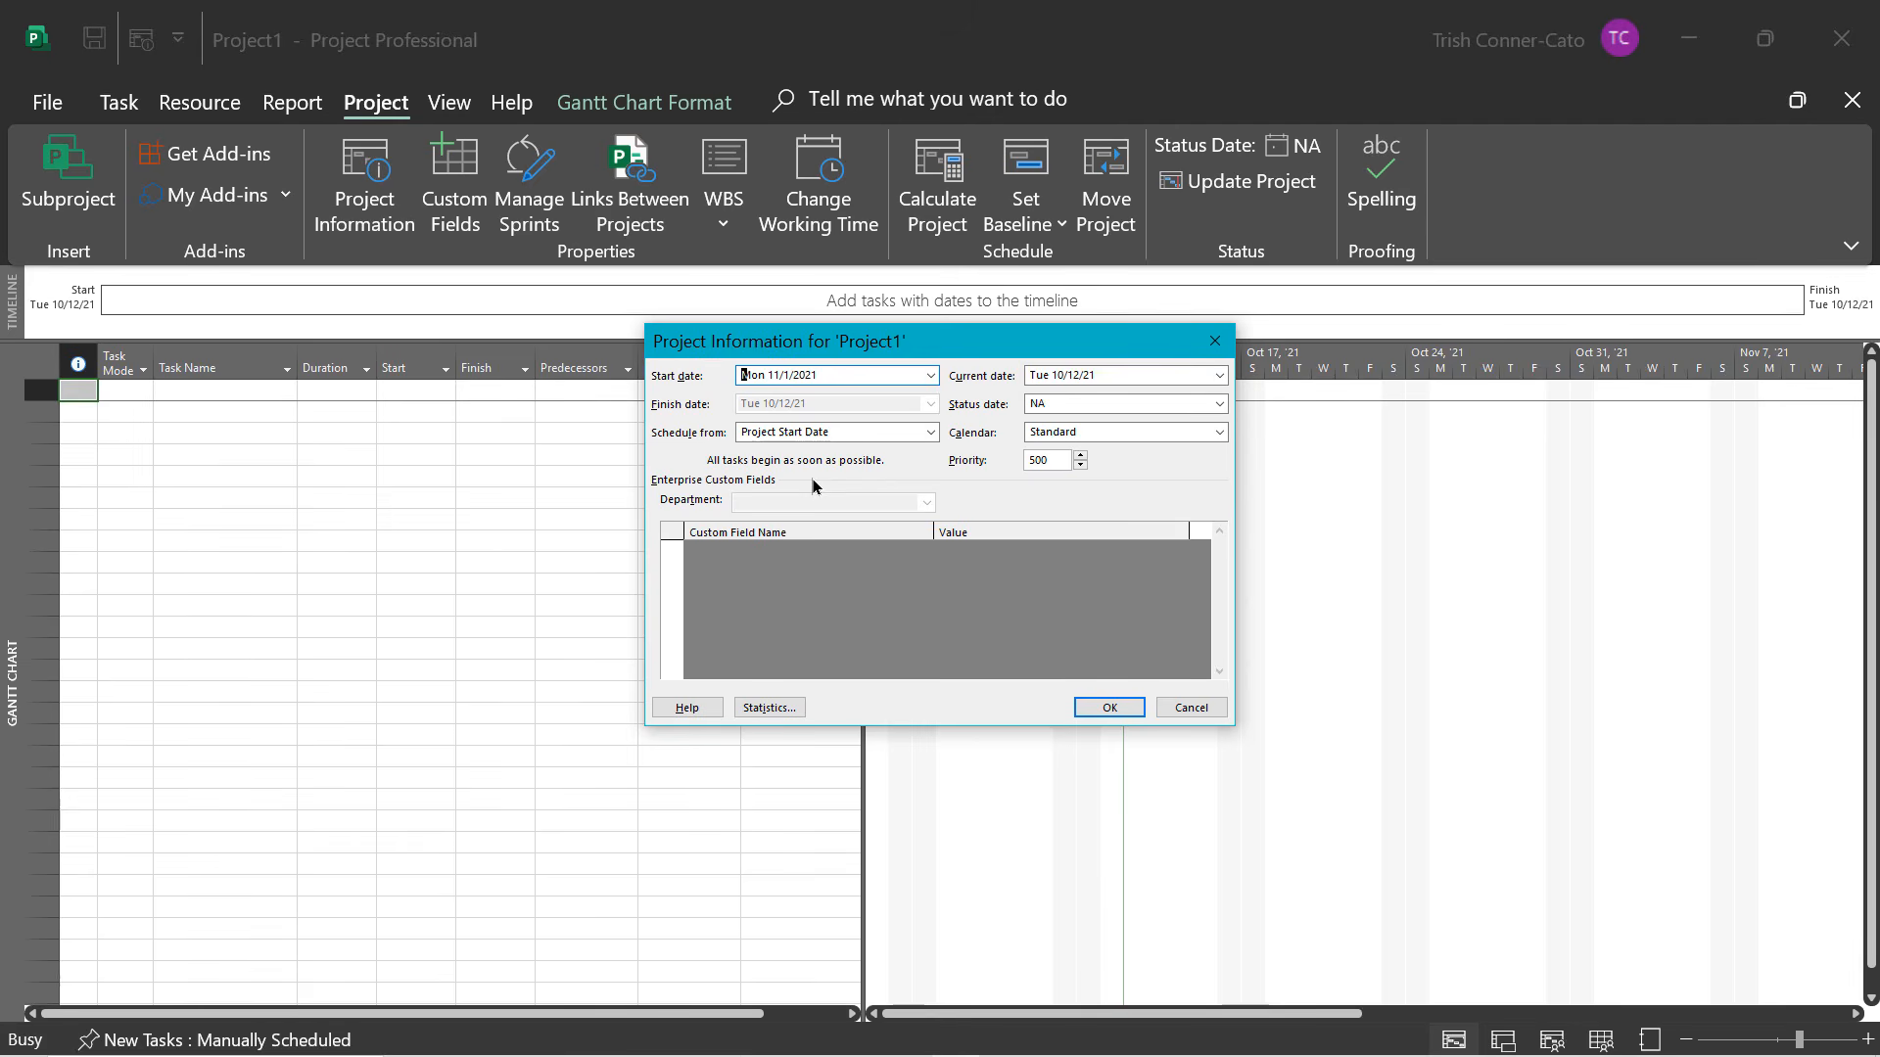
click(1109, 708)
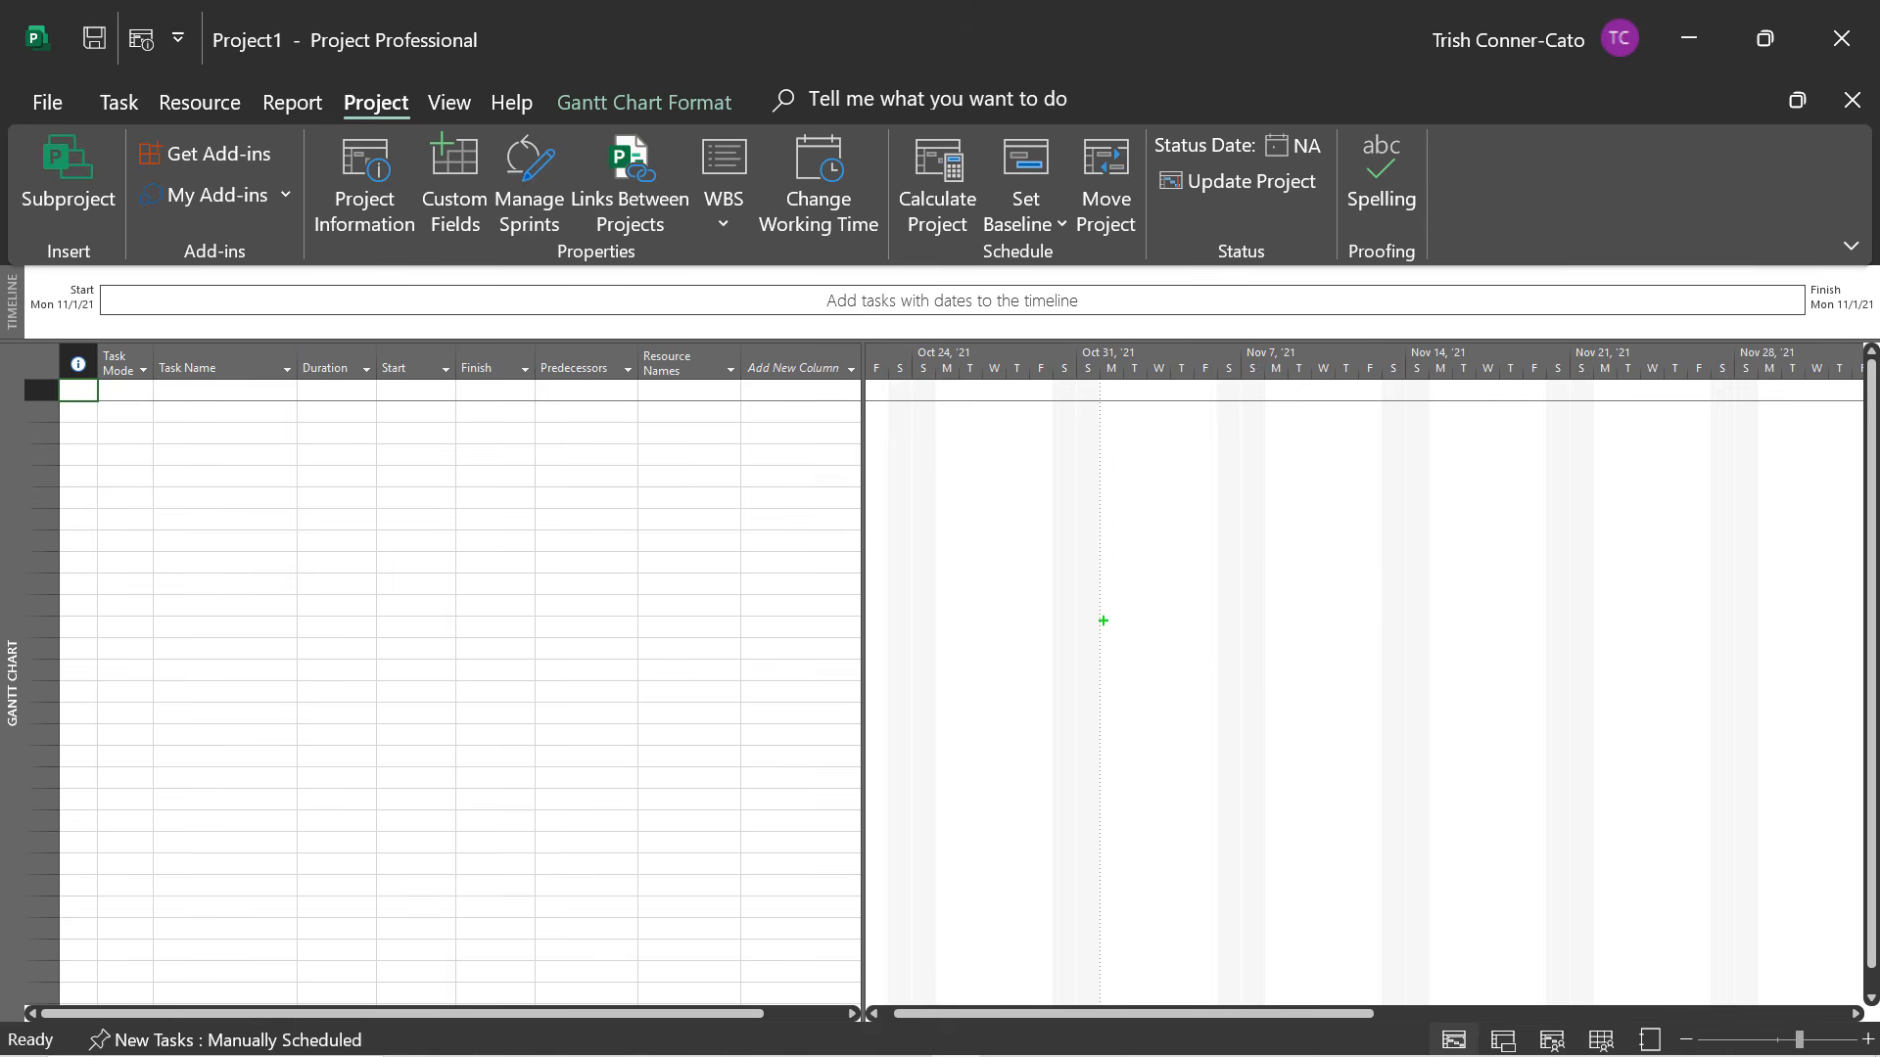
drag(1103, 621, 1393, 621)
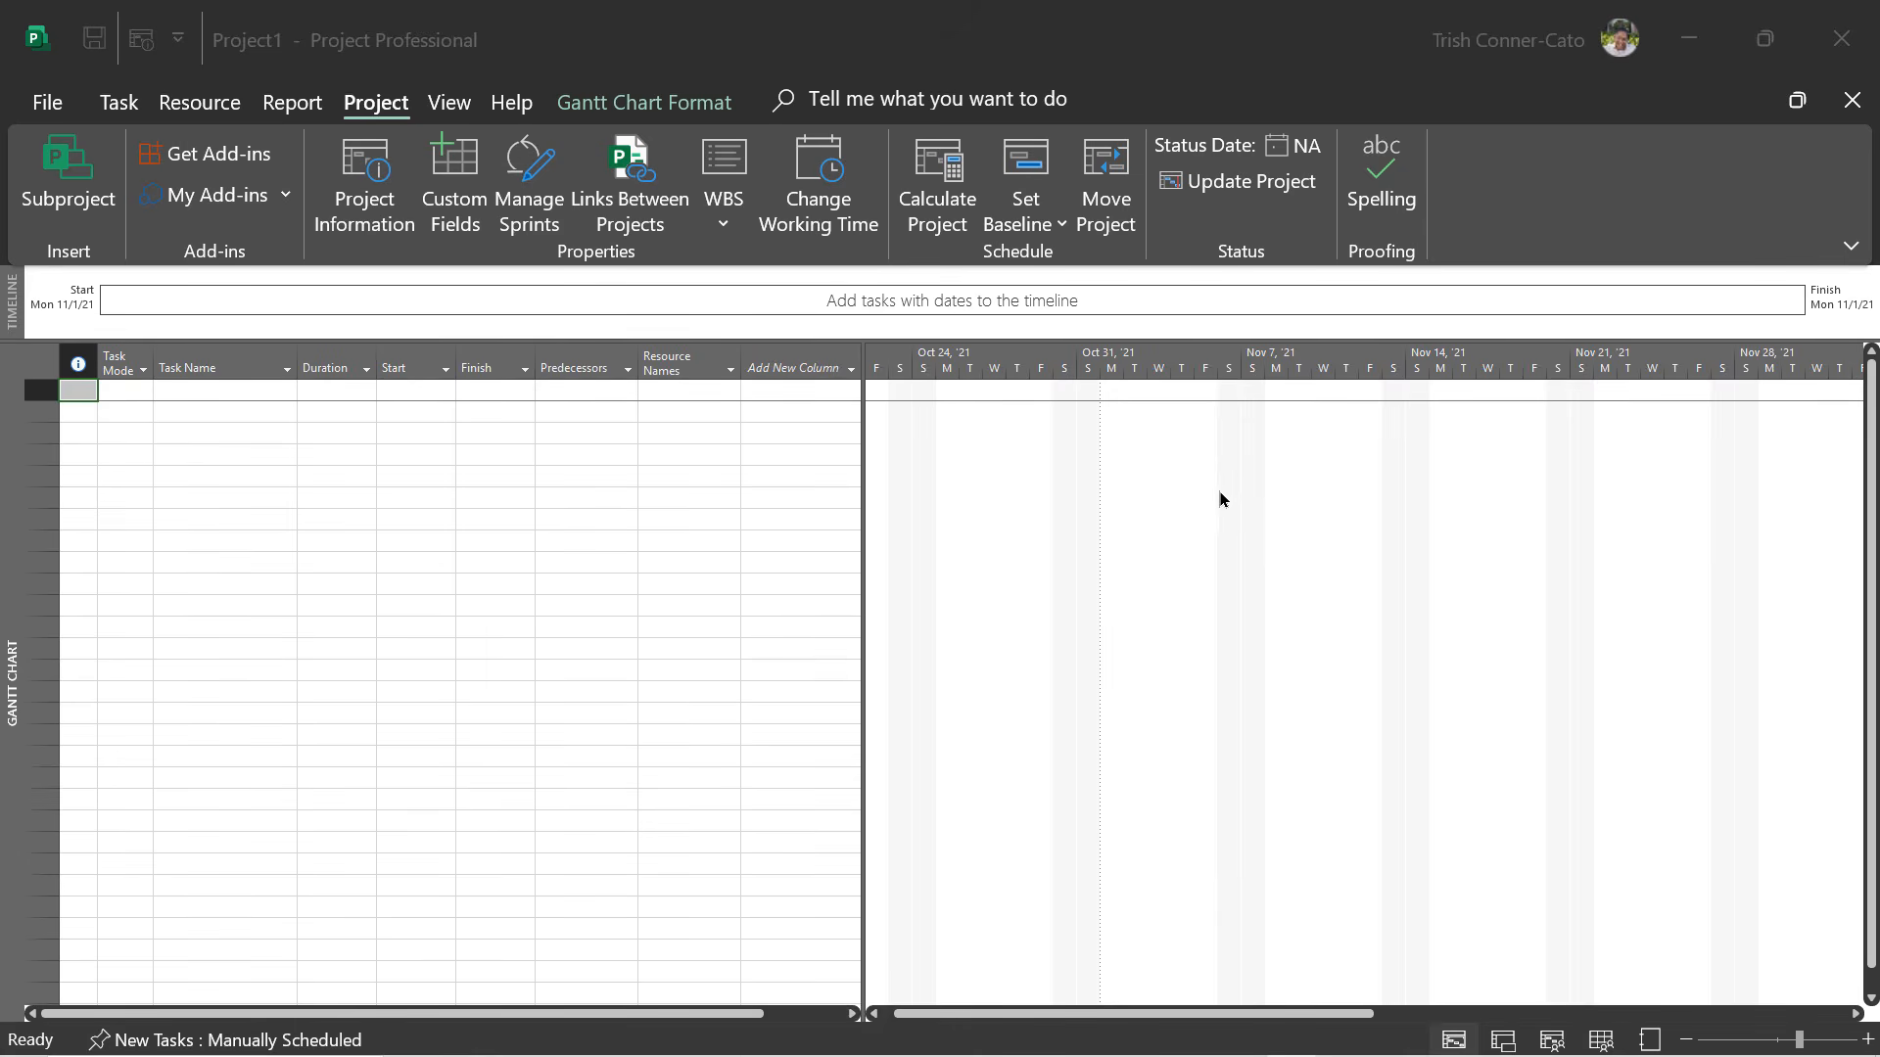
Create a new base calendar named Remodel Project as a copy of the Standard calendar.
click(819, 193)
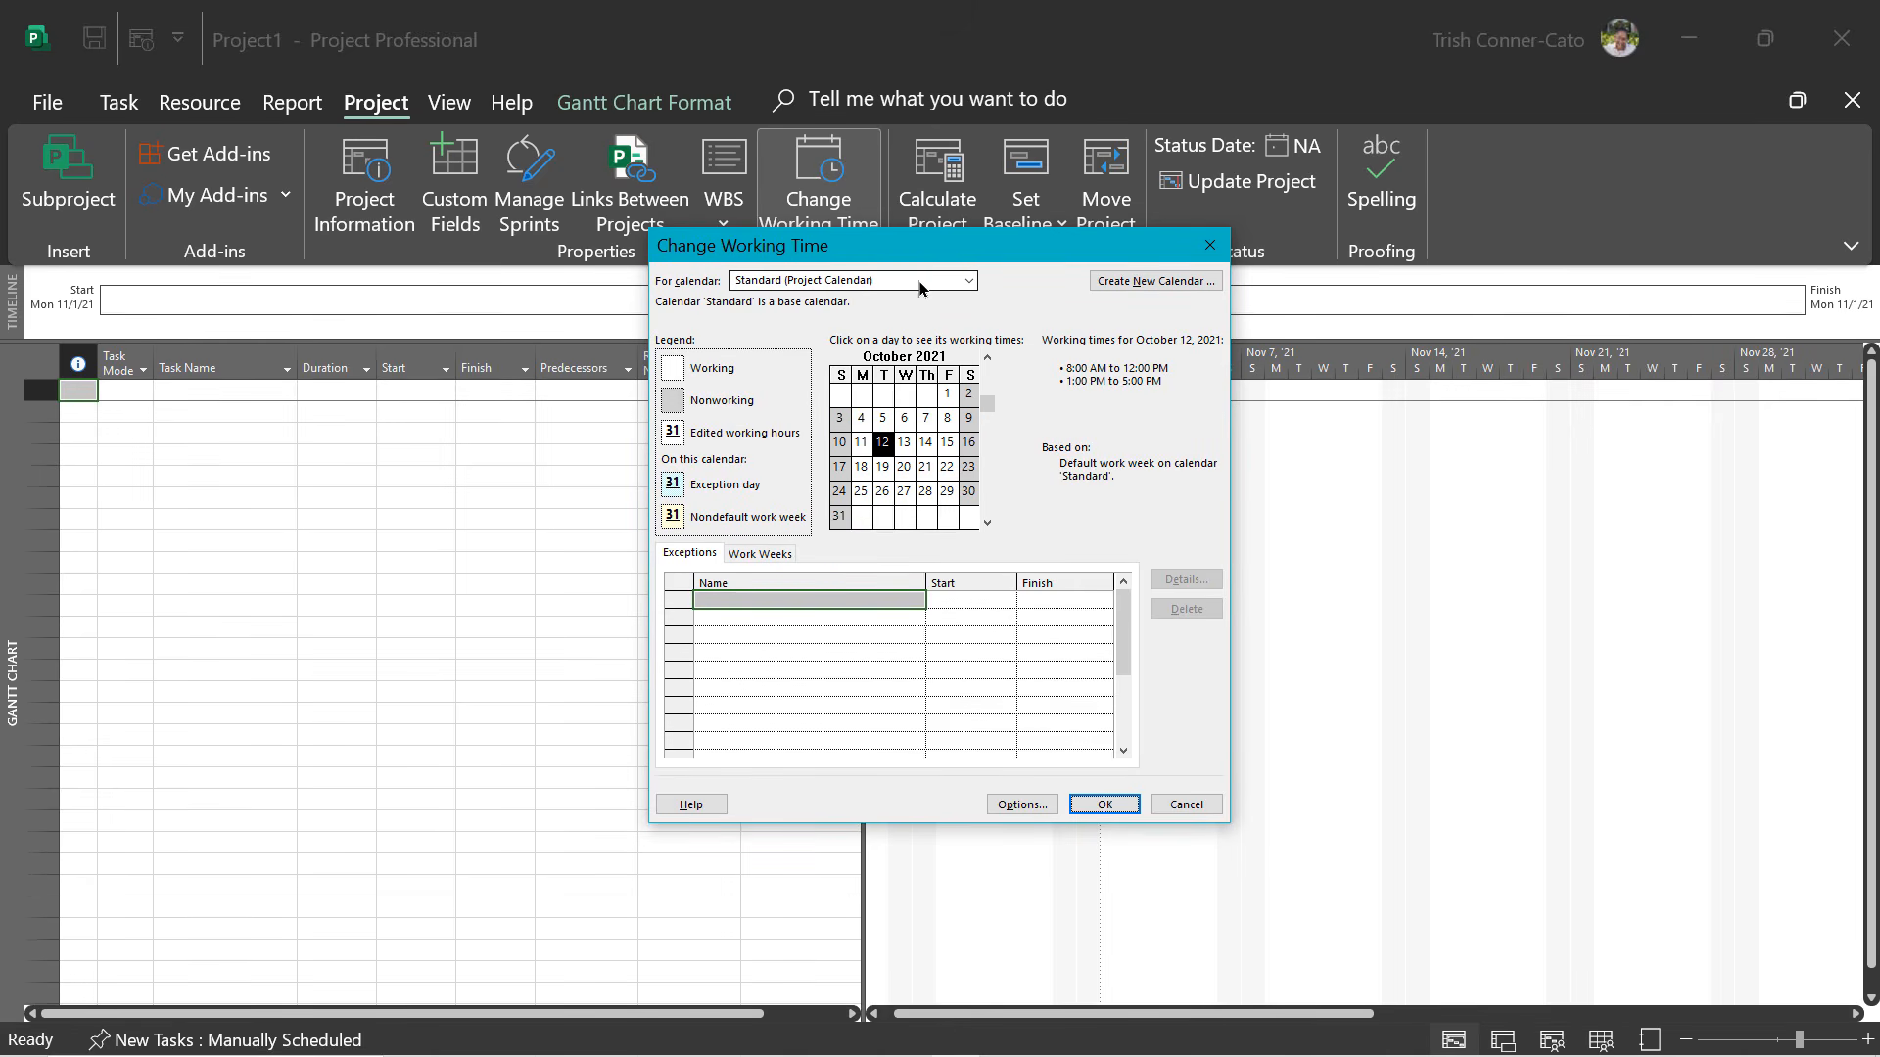
click(968, 281)
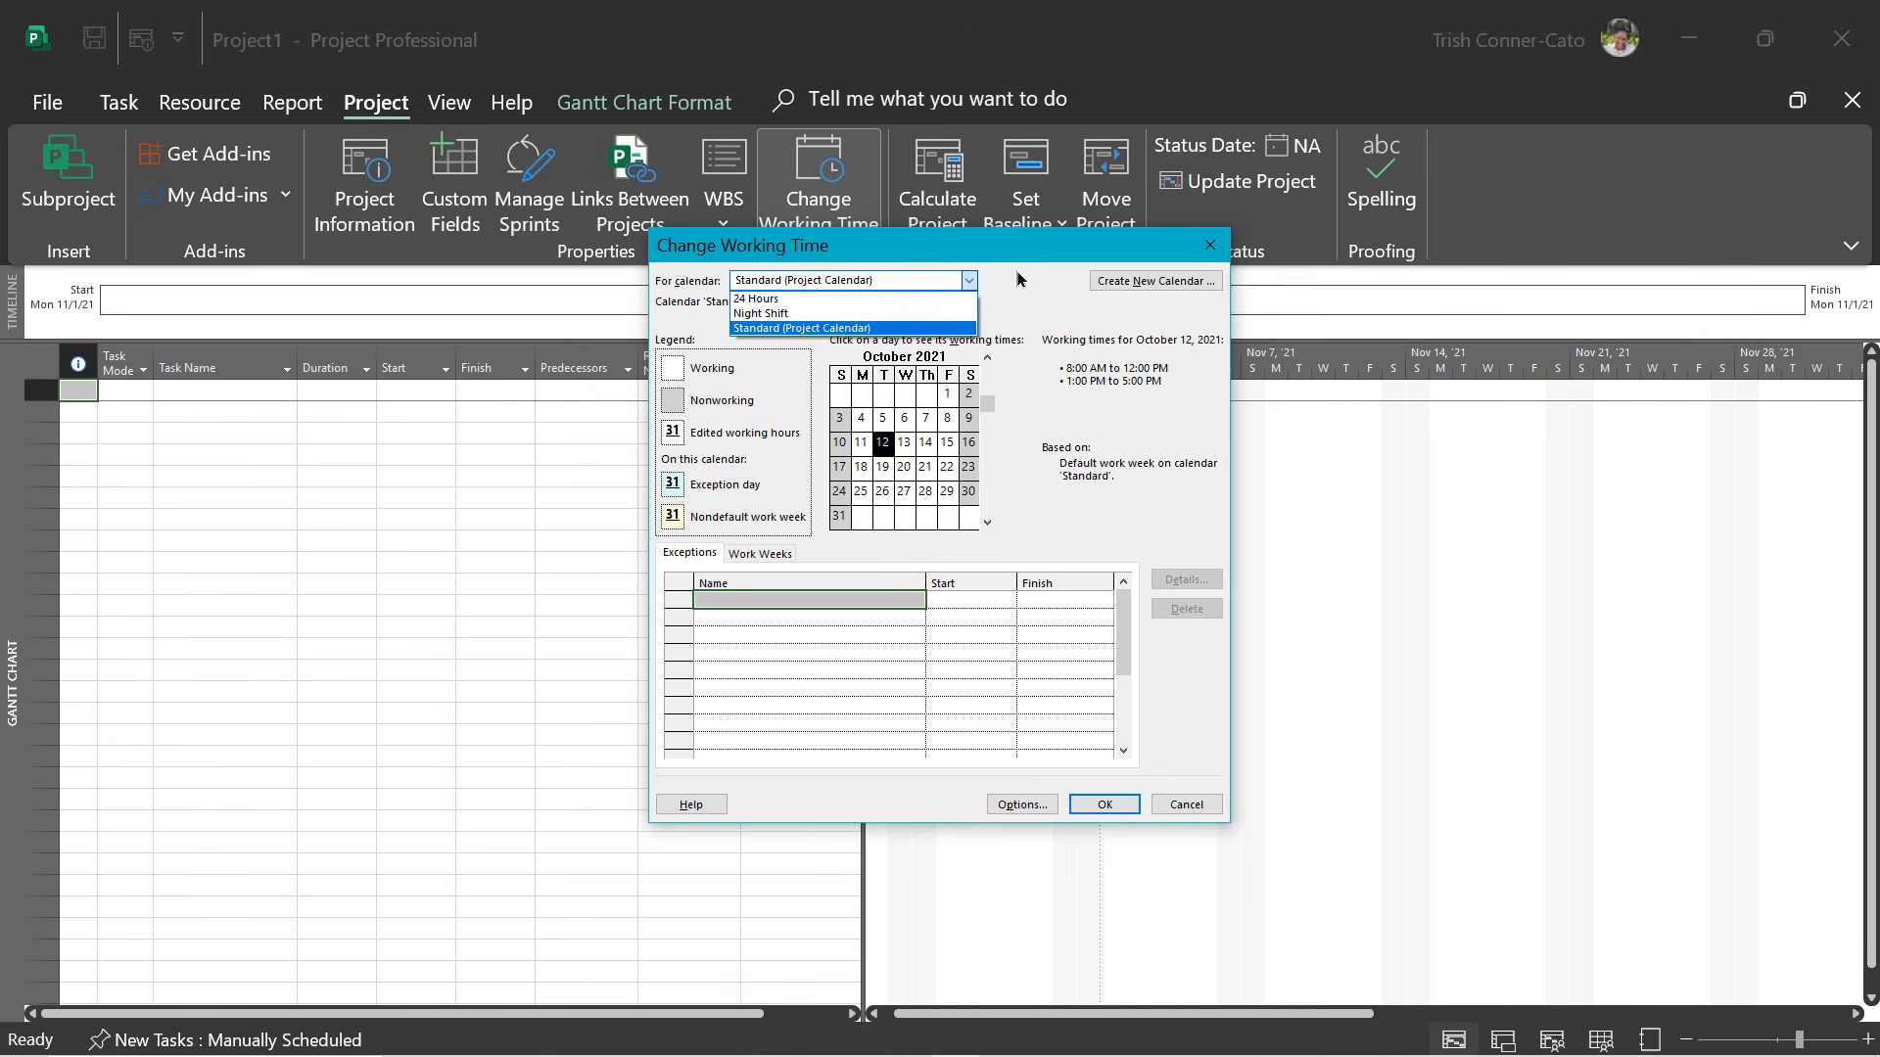
click(997, 284)
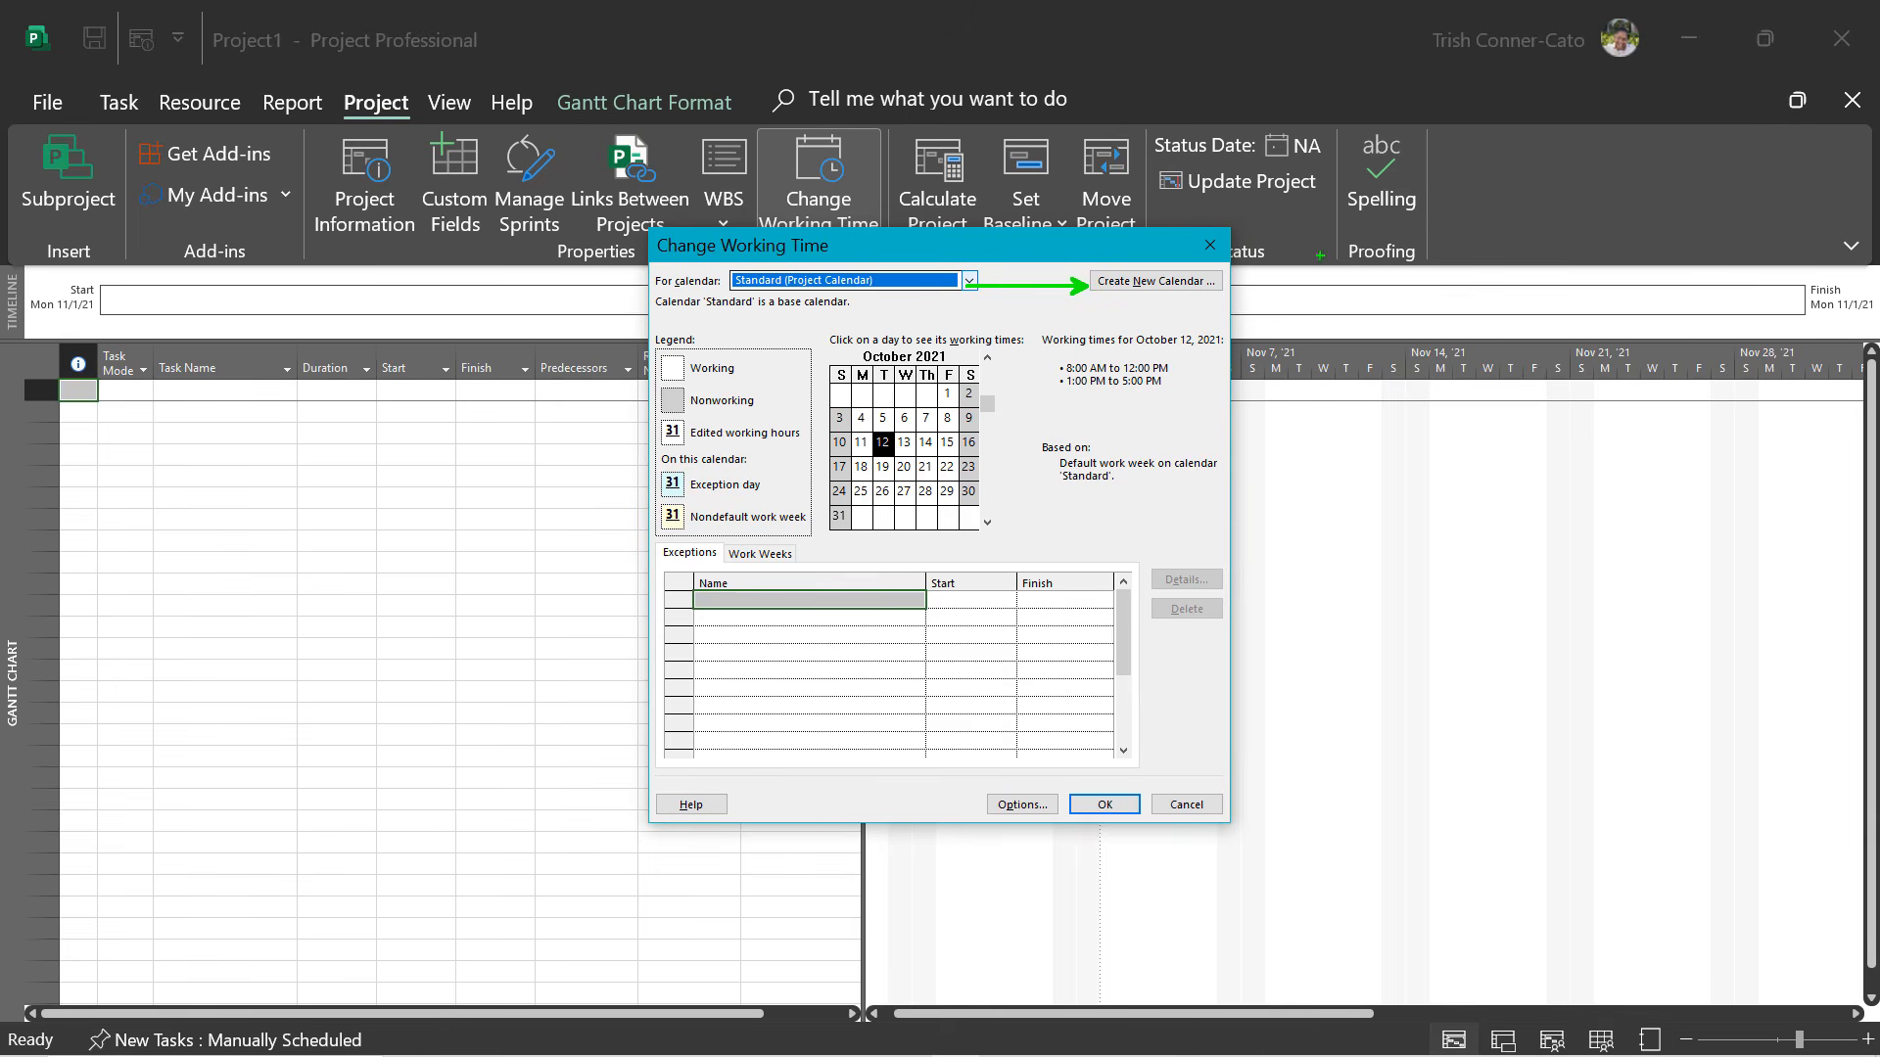
click(1152, 283)
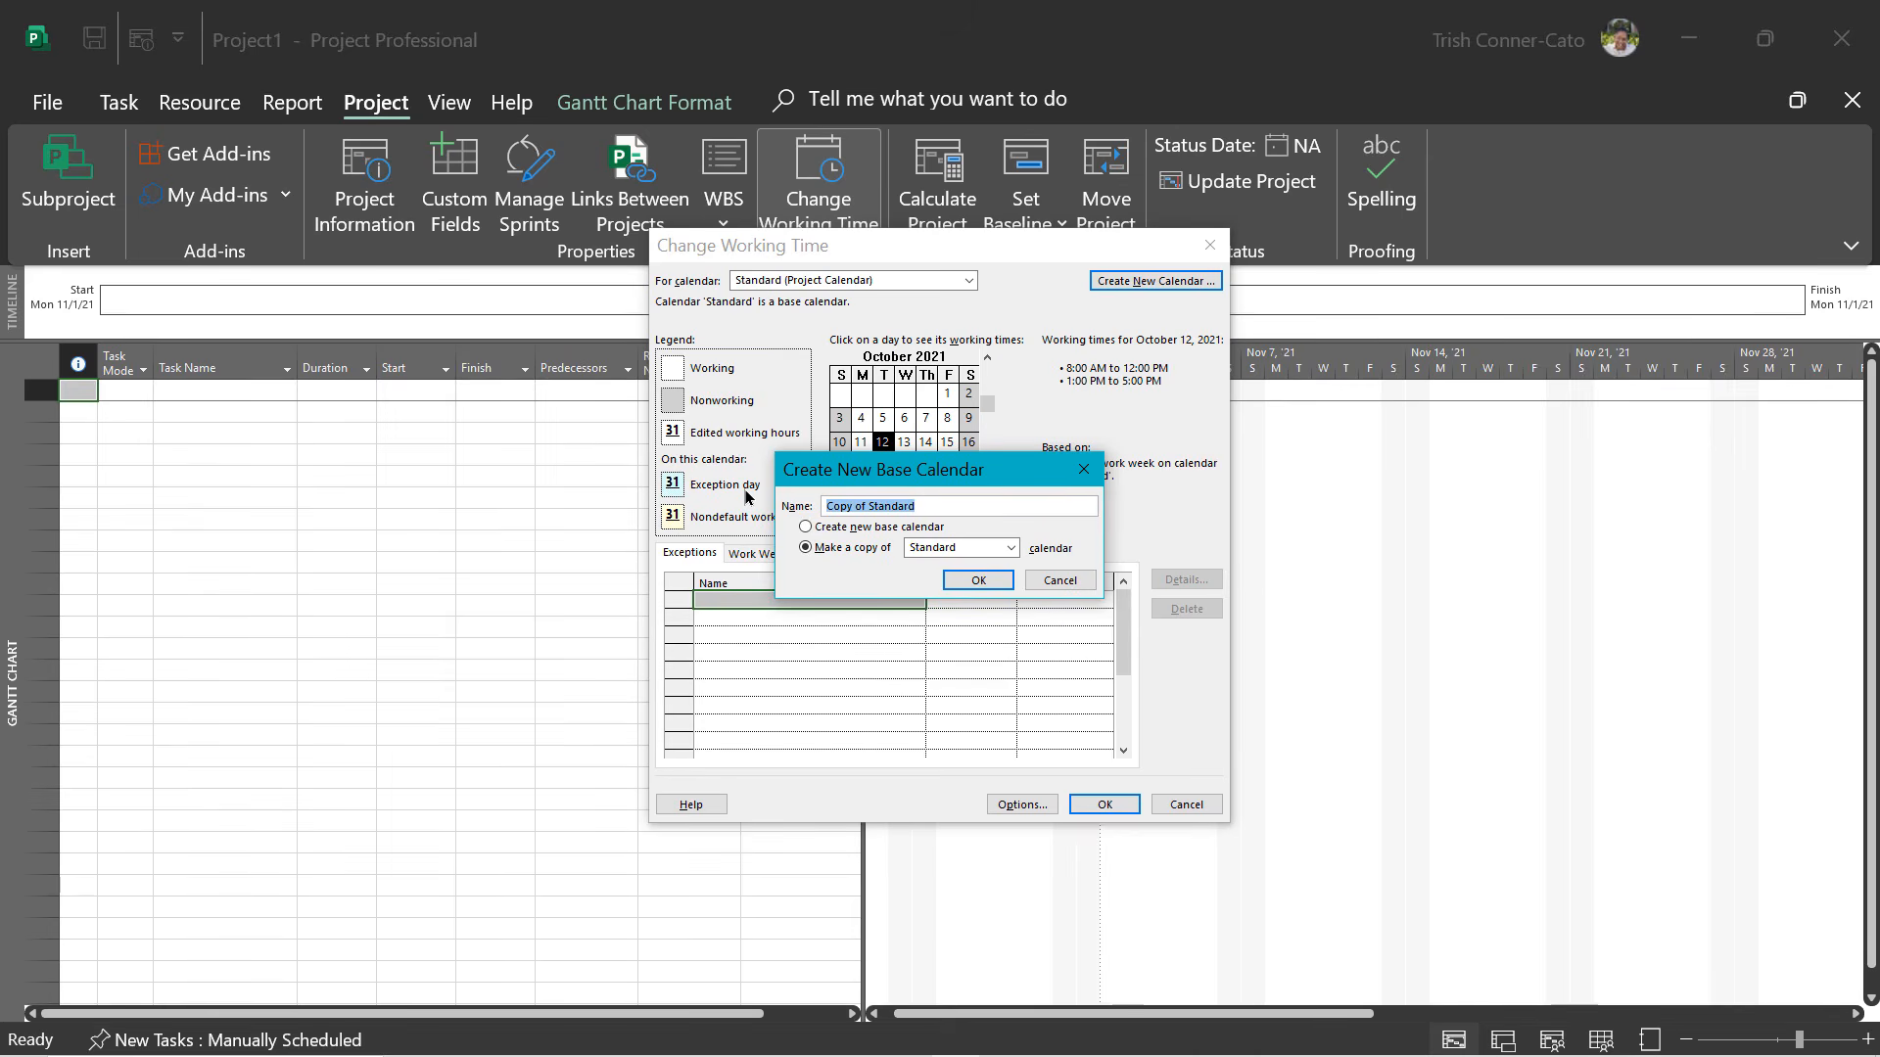
text(Remodel Projecty)
key(BackSpace)
click(996, 582)
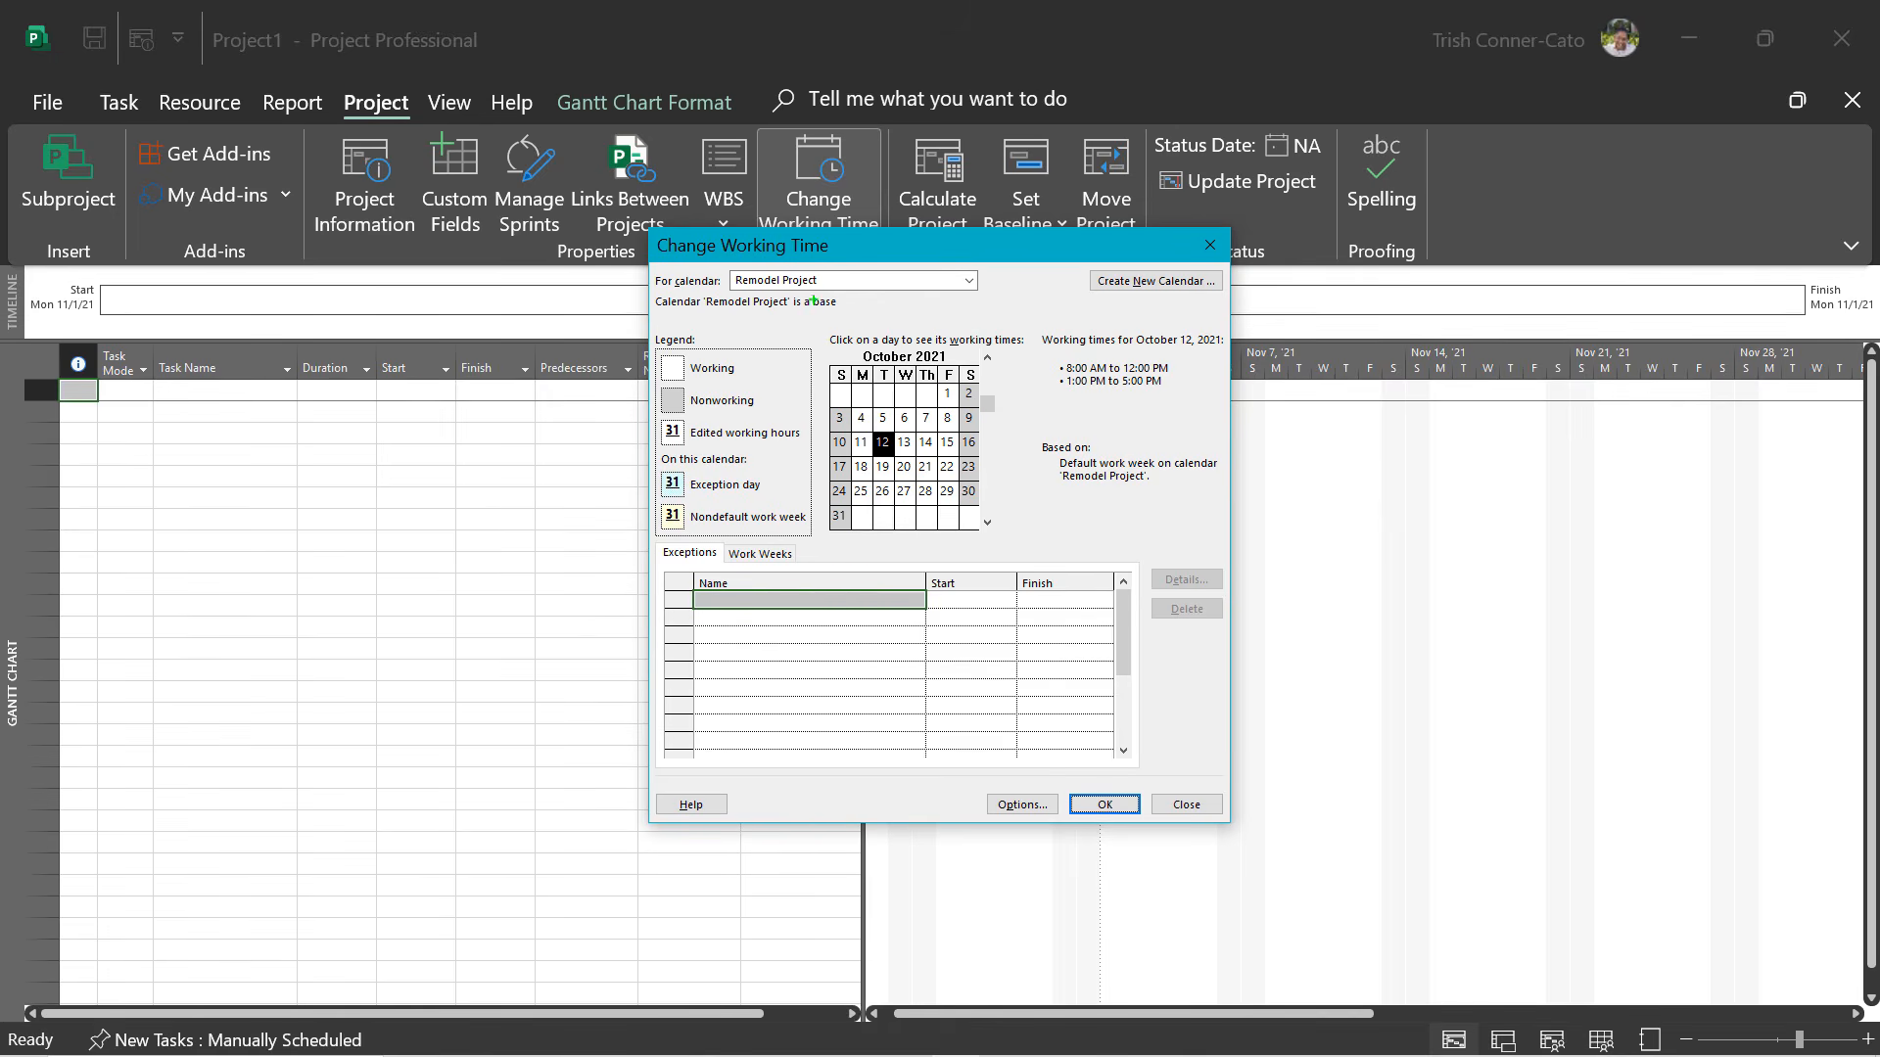
drag(799, 282, 812, 369)
key(Escape)
Add a nonworking exception named Thanksgiving Day on November 25, 2021 to the Remodel Project calendar.
click(988, 525)
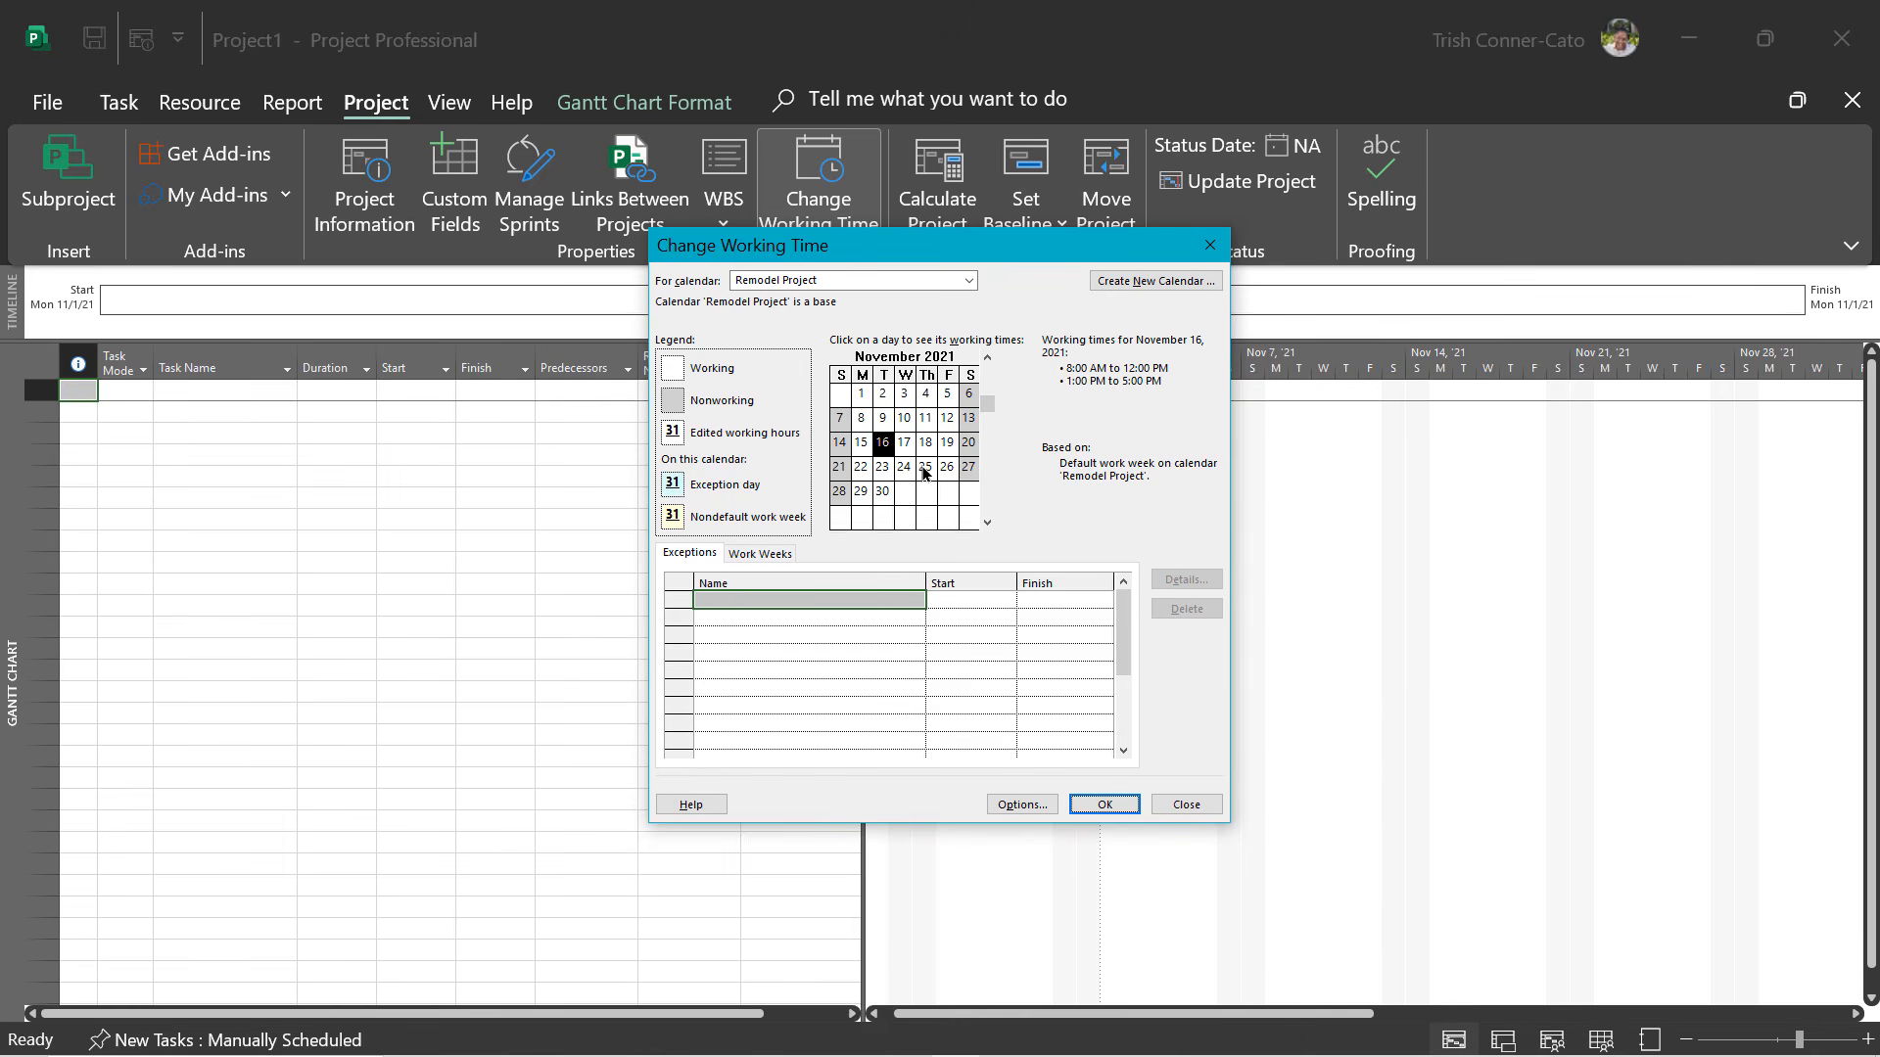
click(924, 468)
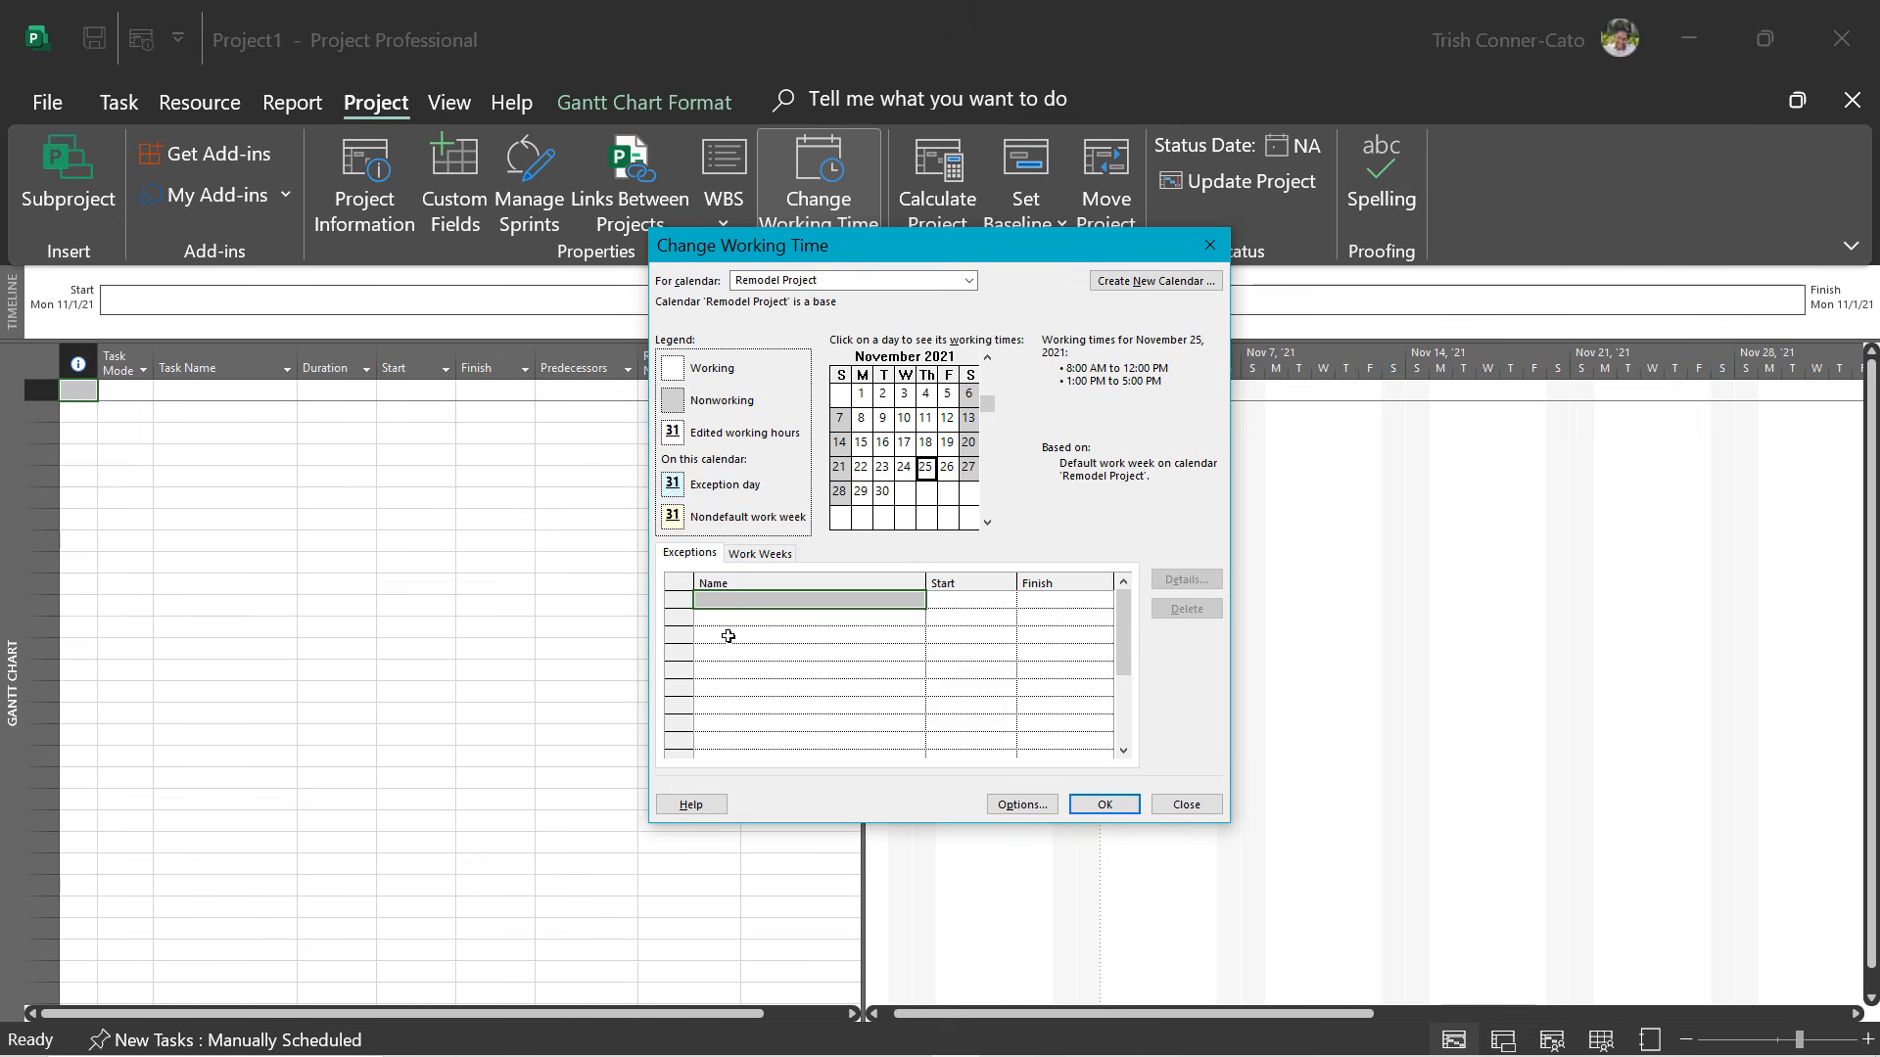
click(714, 601)
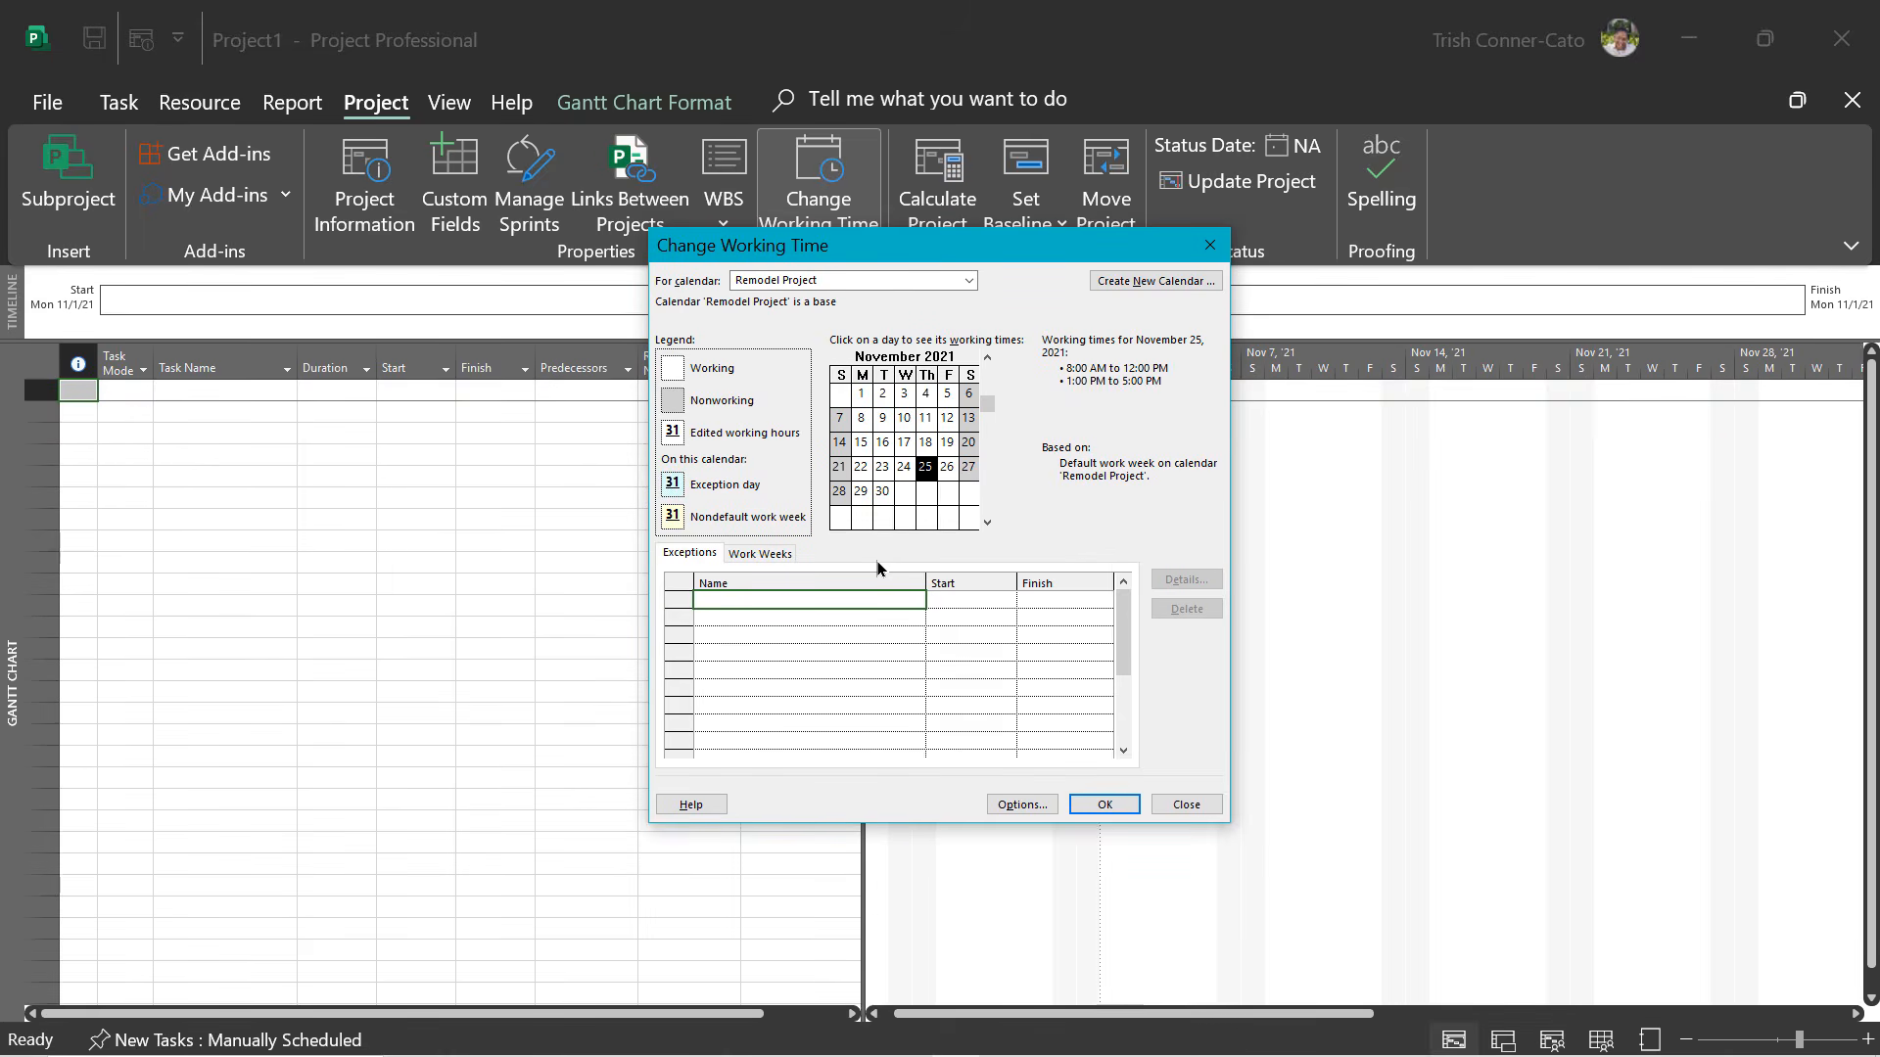
text(Thanksgiving Day)
key(Return)
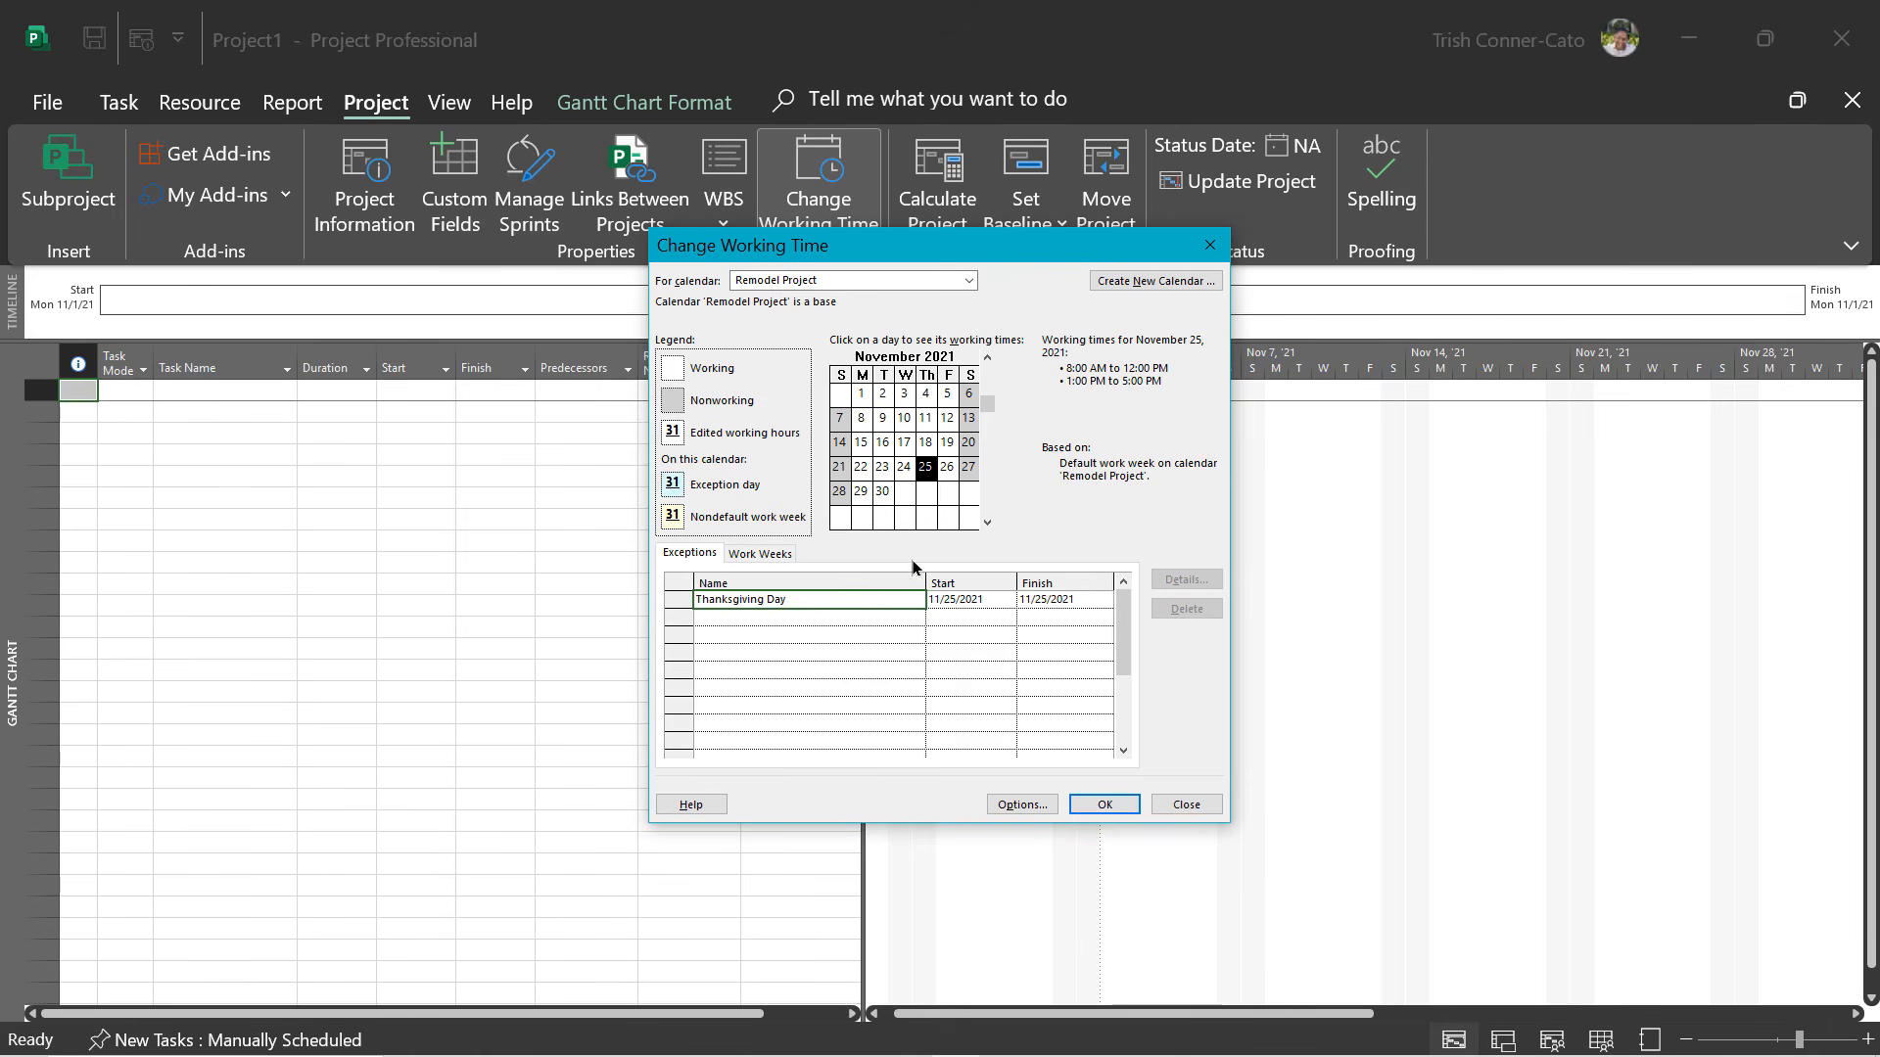
click(797, 622)
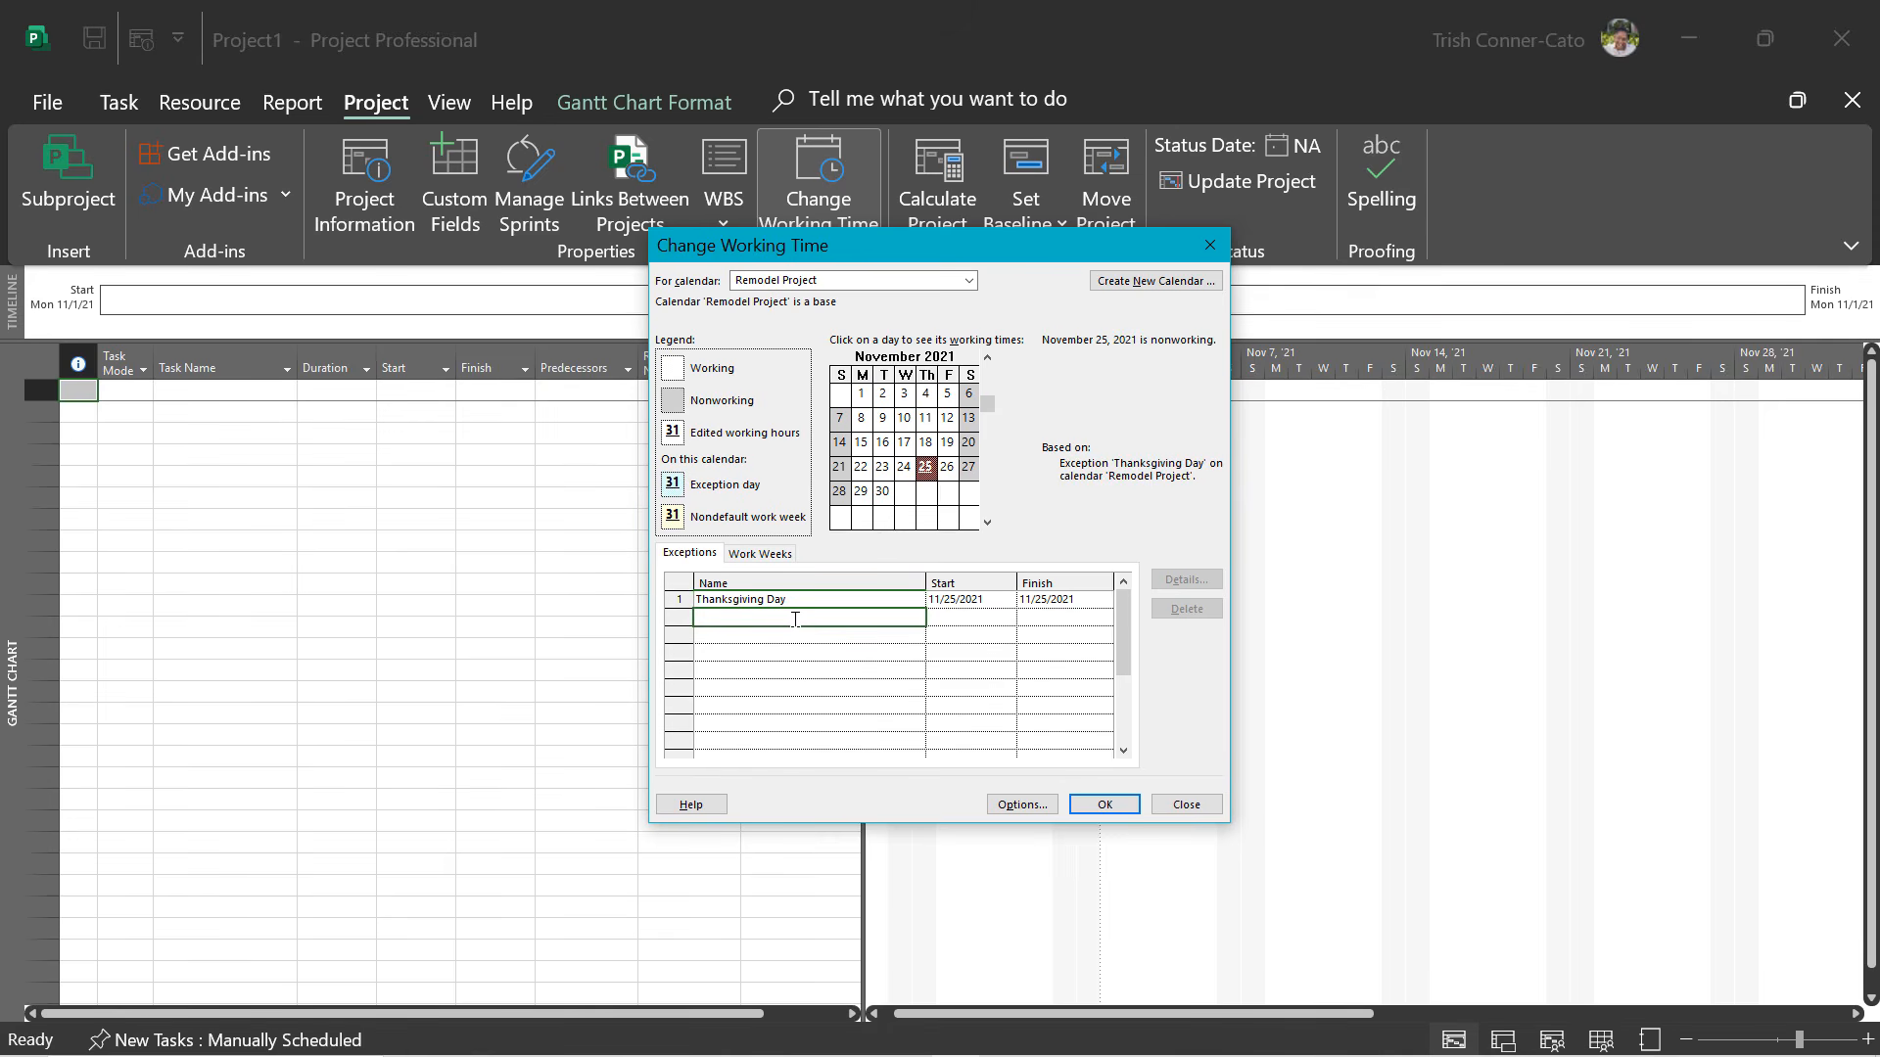
Add a nonworking exception named Day after Thanksgiving on November 26, 2021 to the Remodel Project calendar.
click(948, 472)
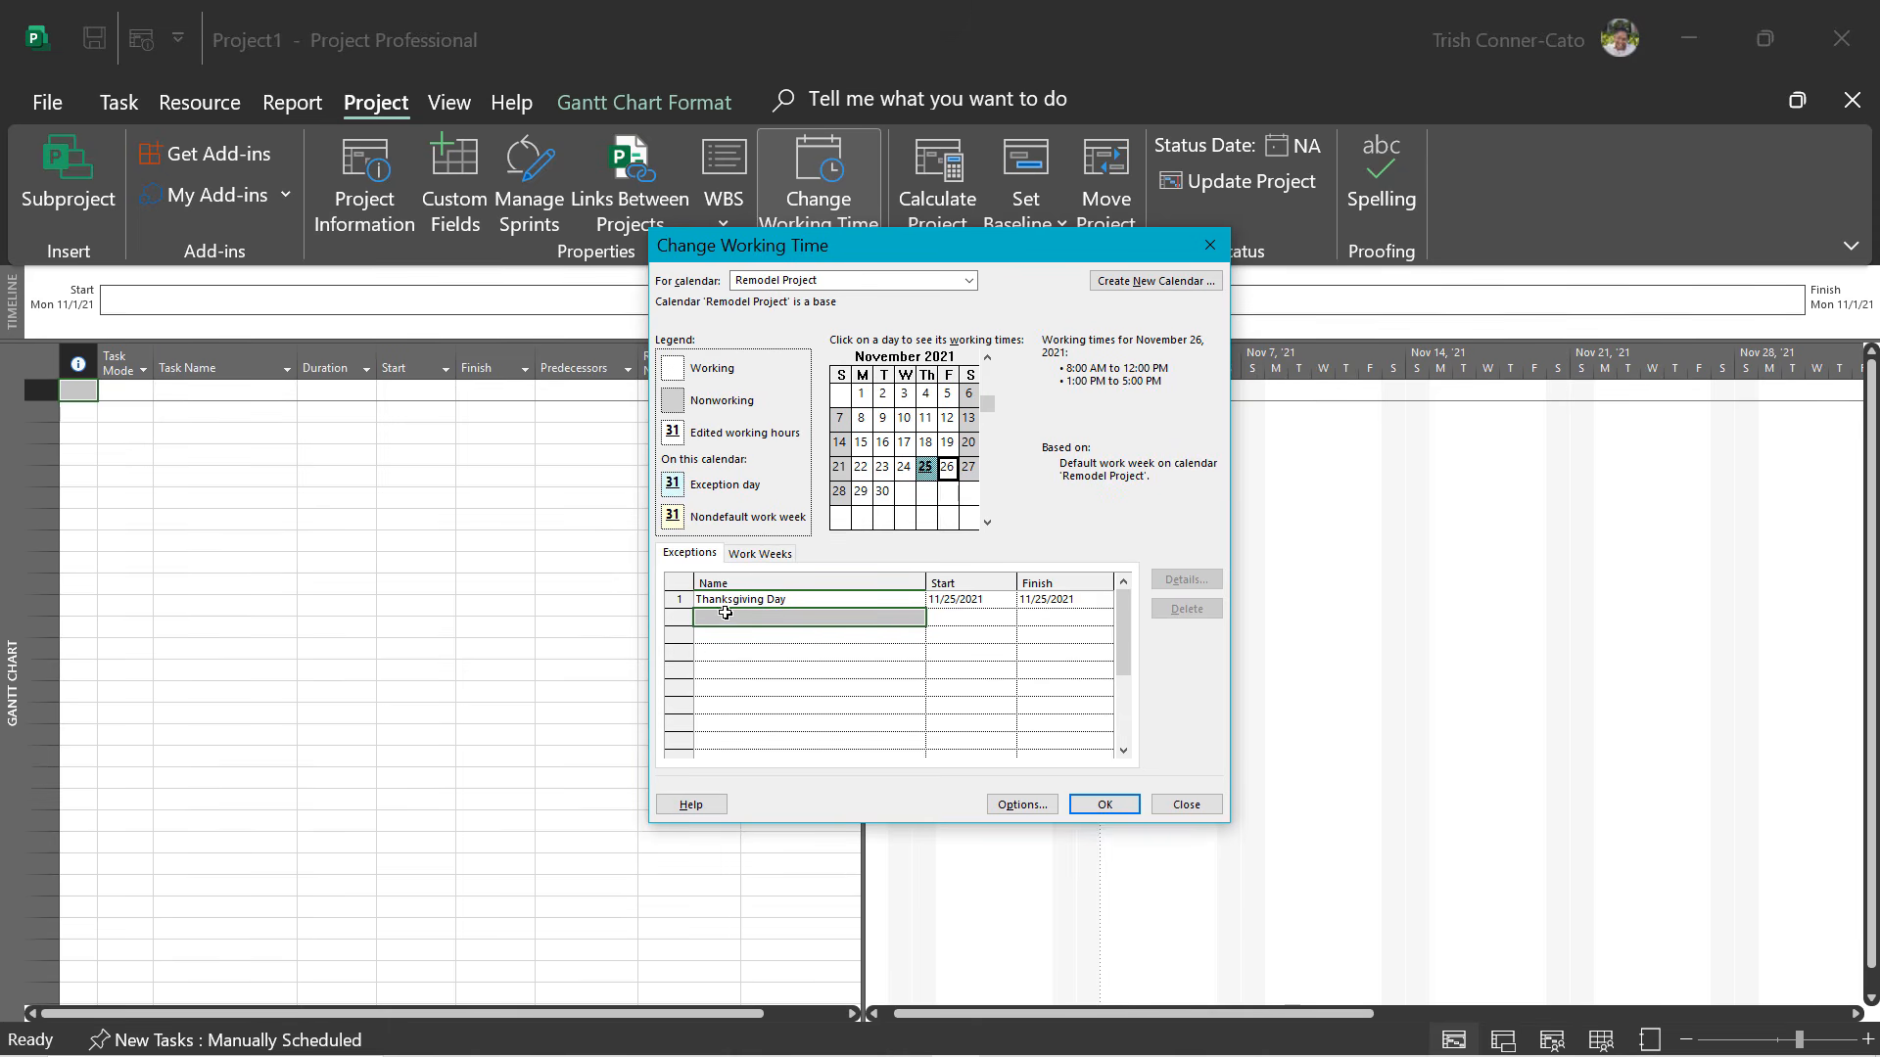
click(729, 615)
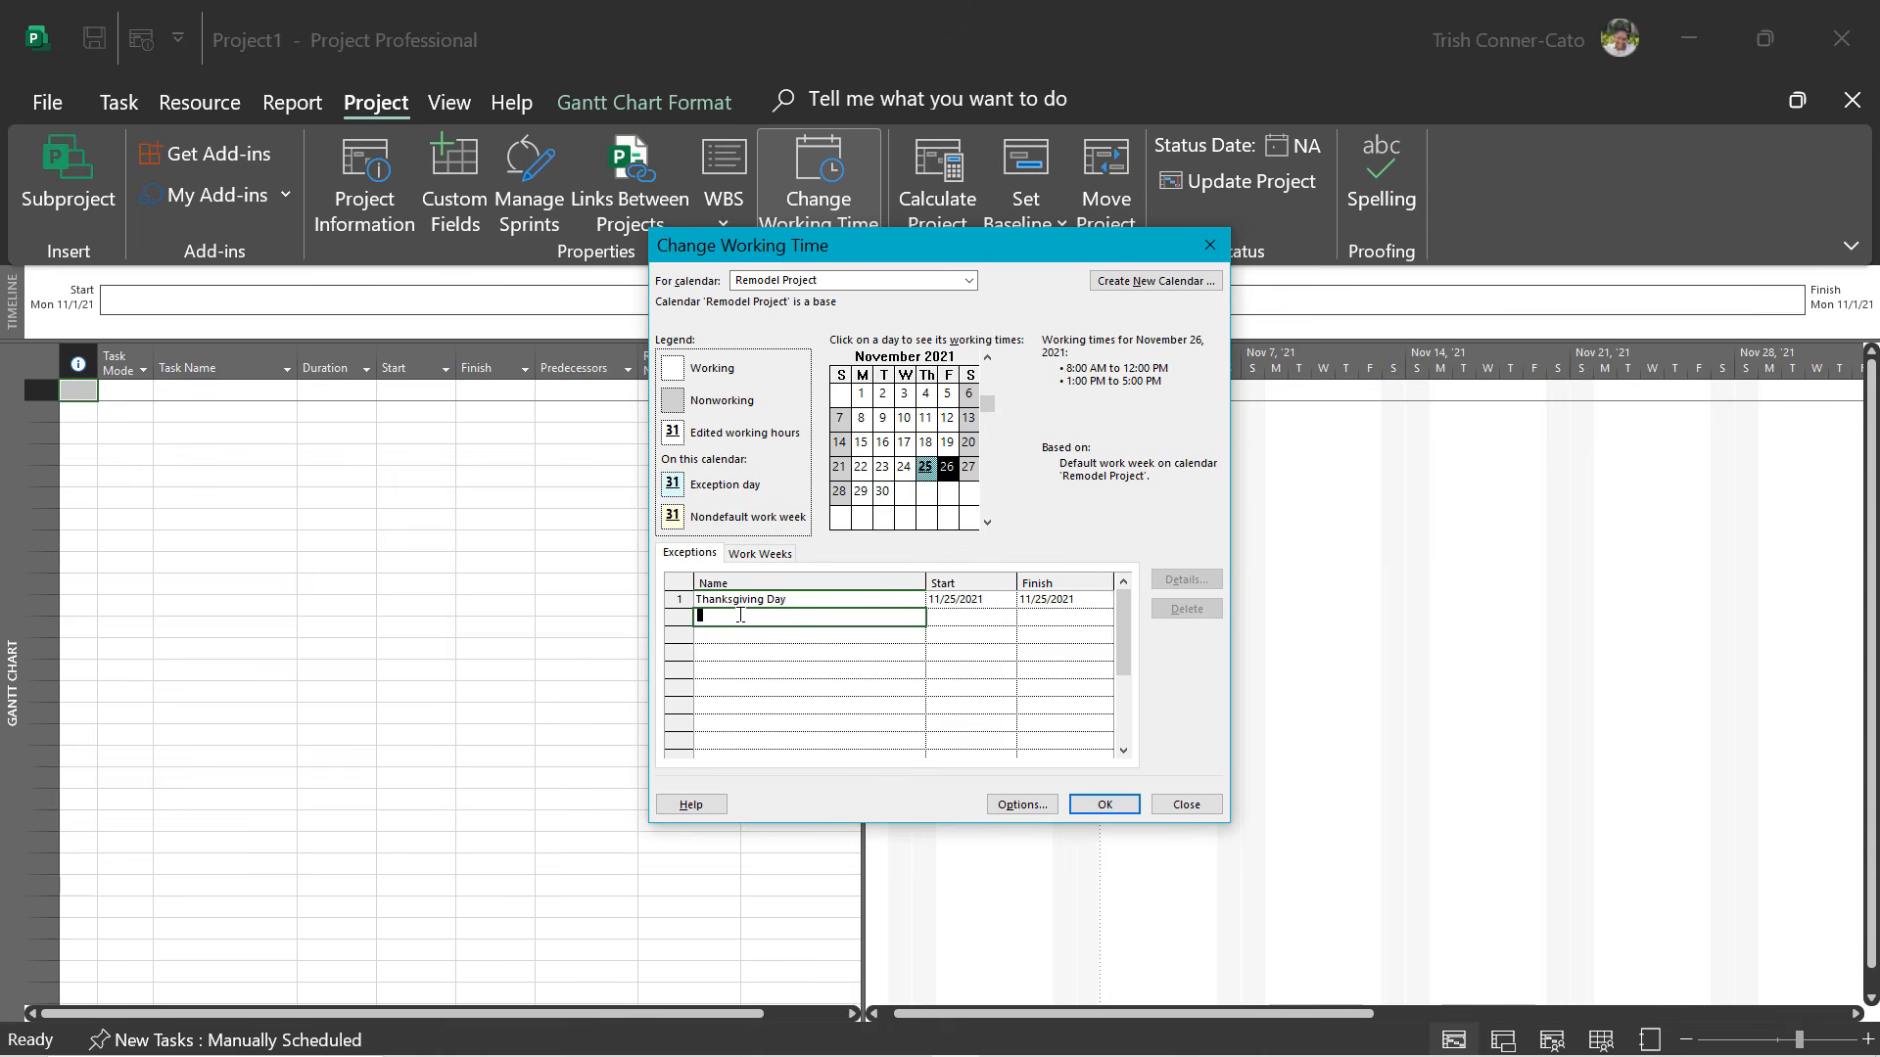
text(Day after Thanksgiving)
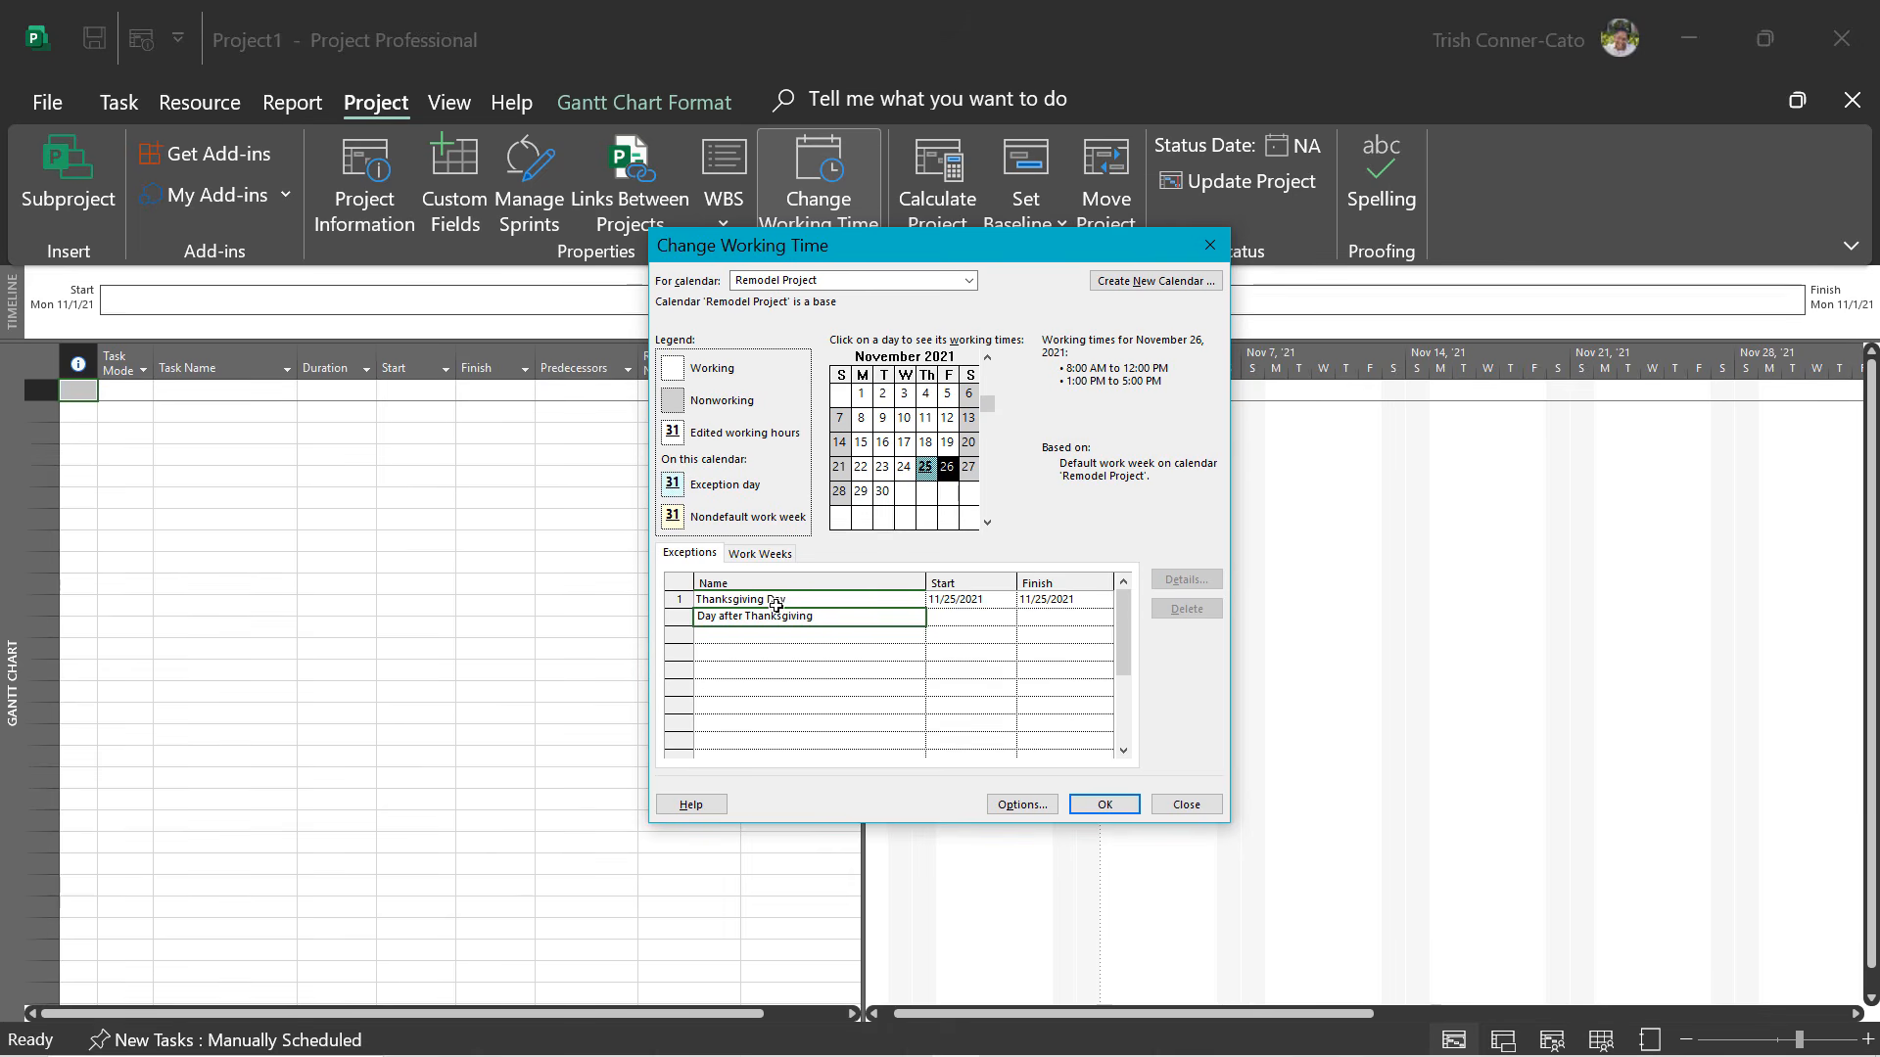
key(Return)
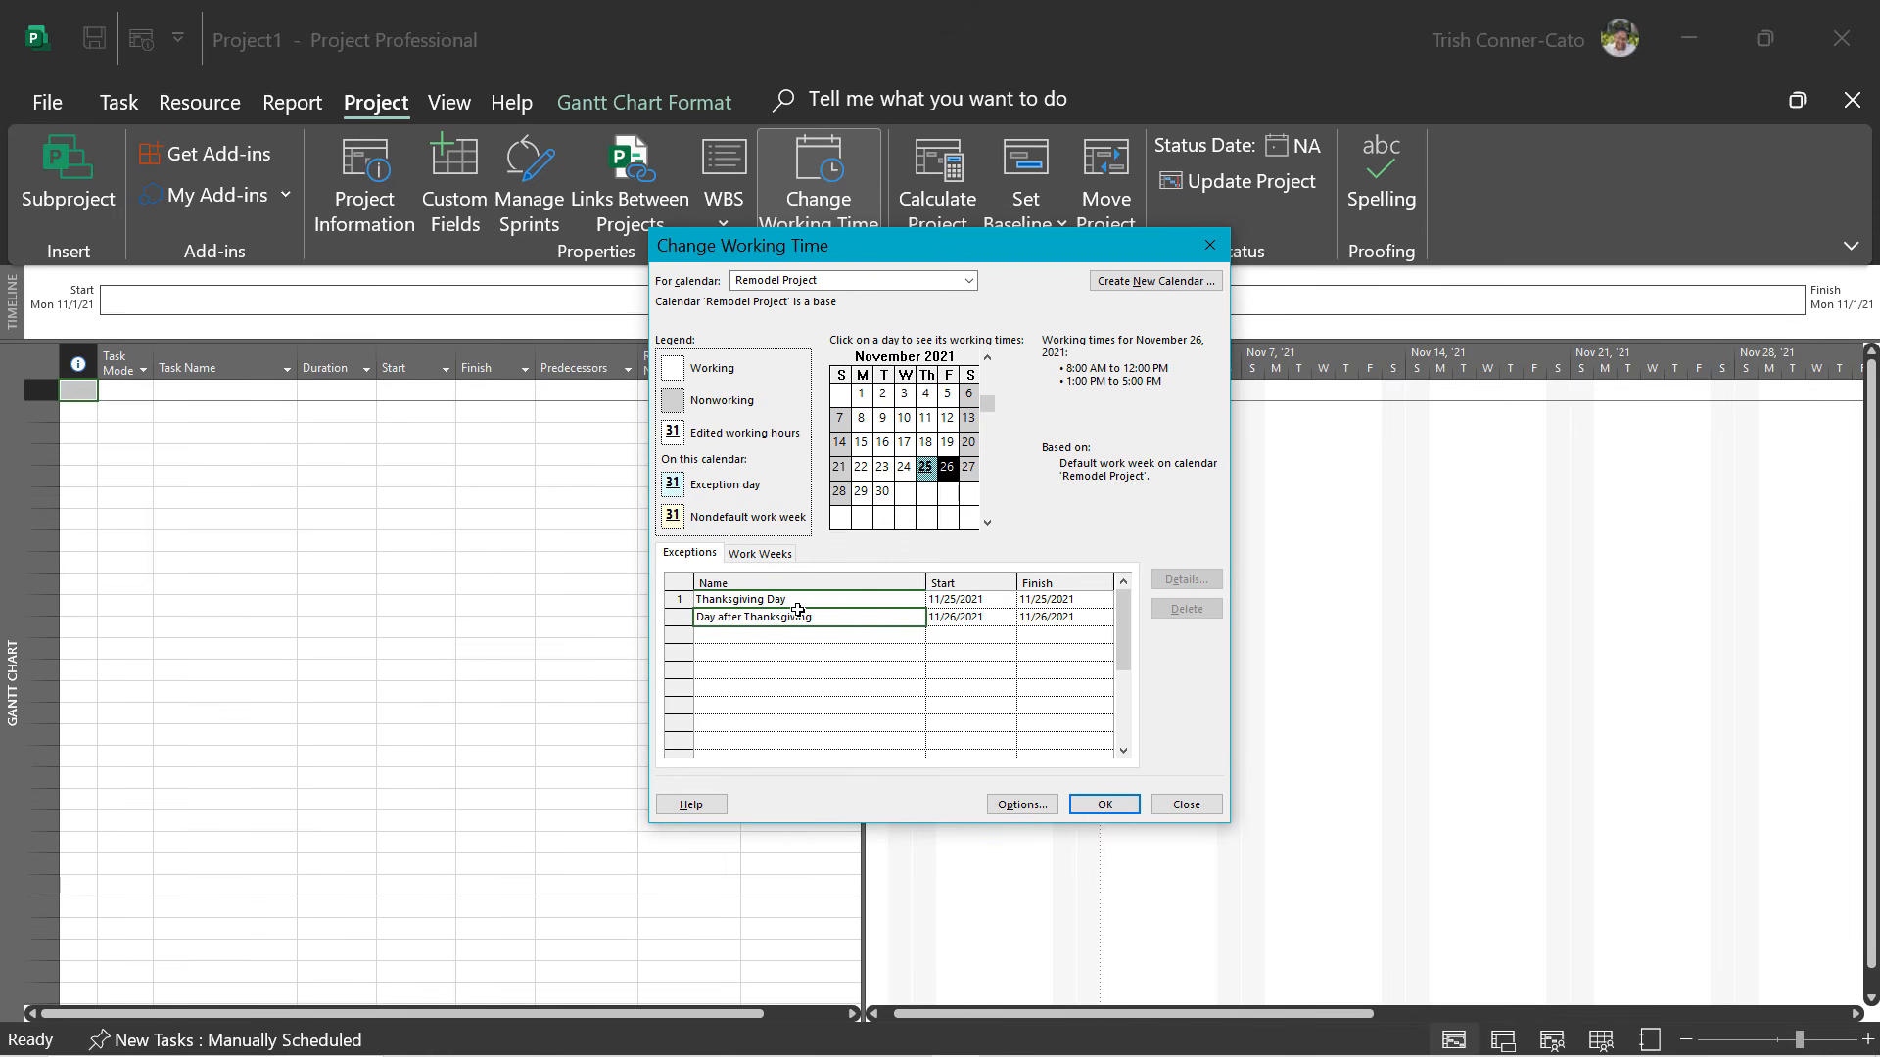
key(Return)
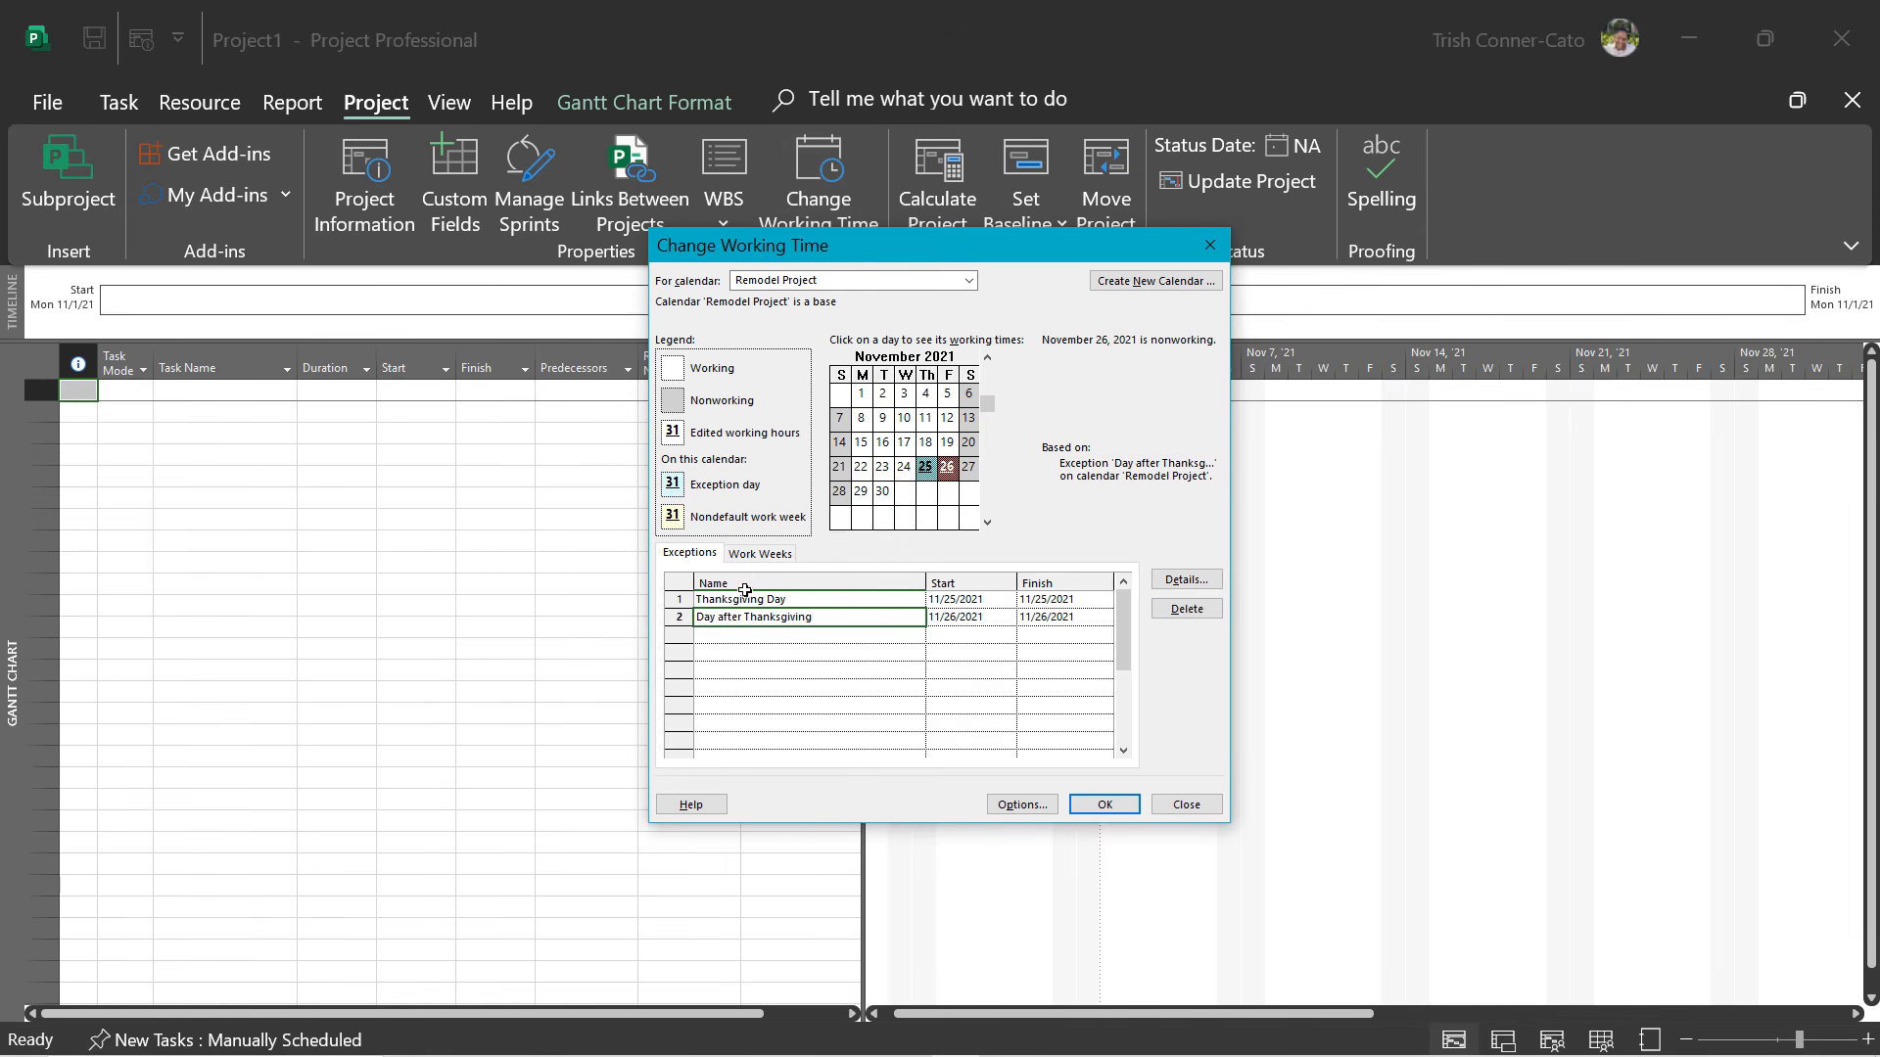
Make the Thanksgiving Day exception recur yearly on the fourth Thursday of November, ending by 11/25/2050.
click(750, 601)
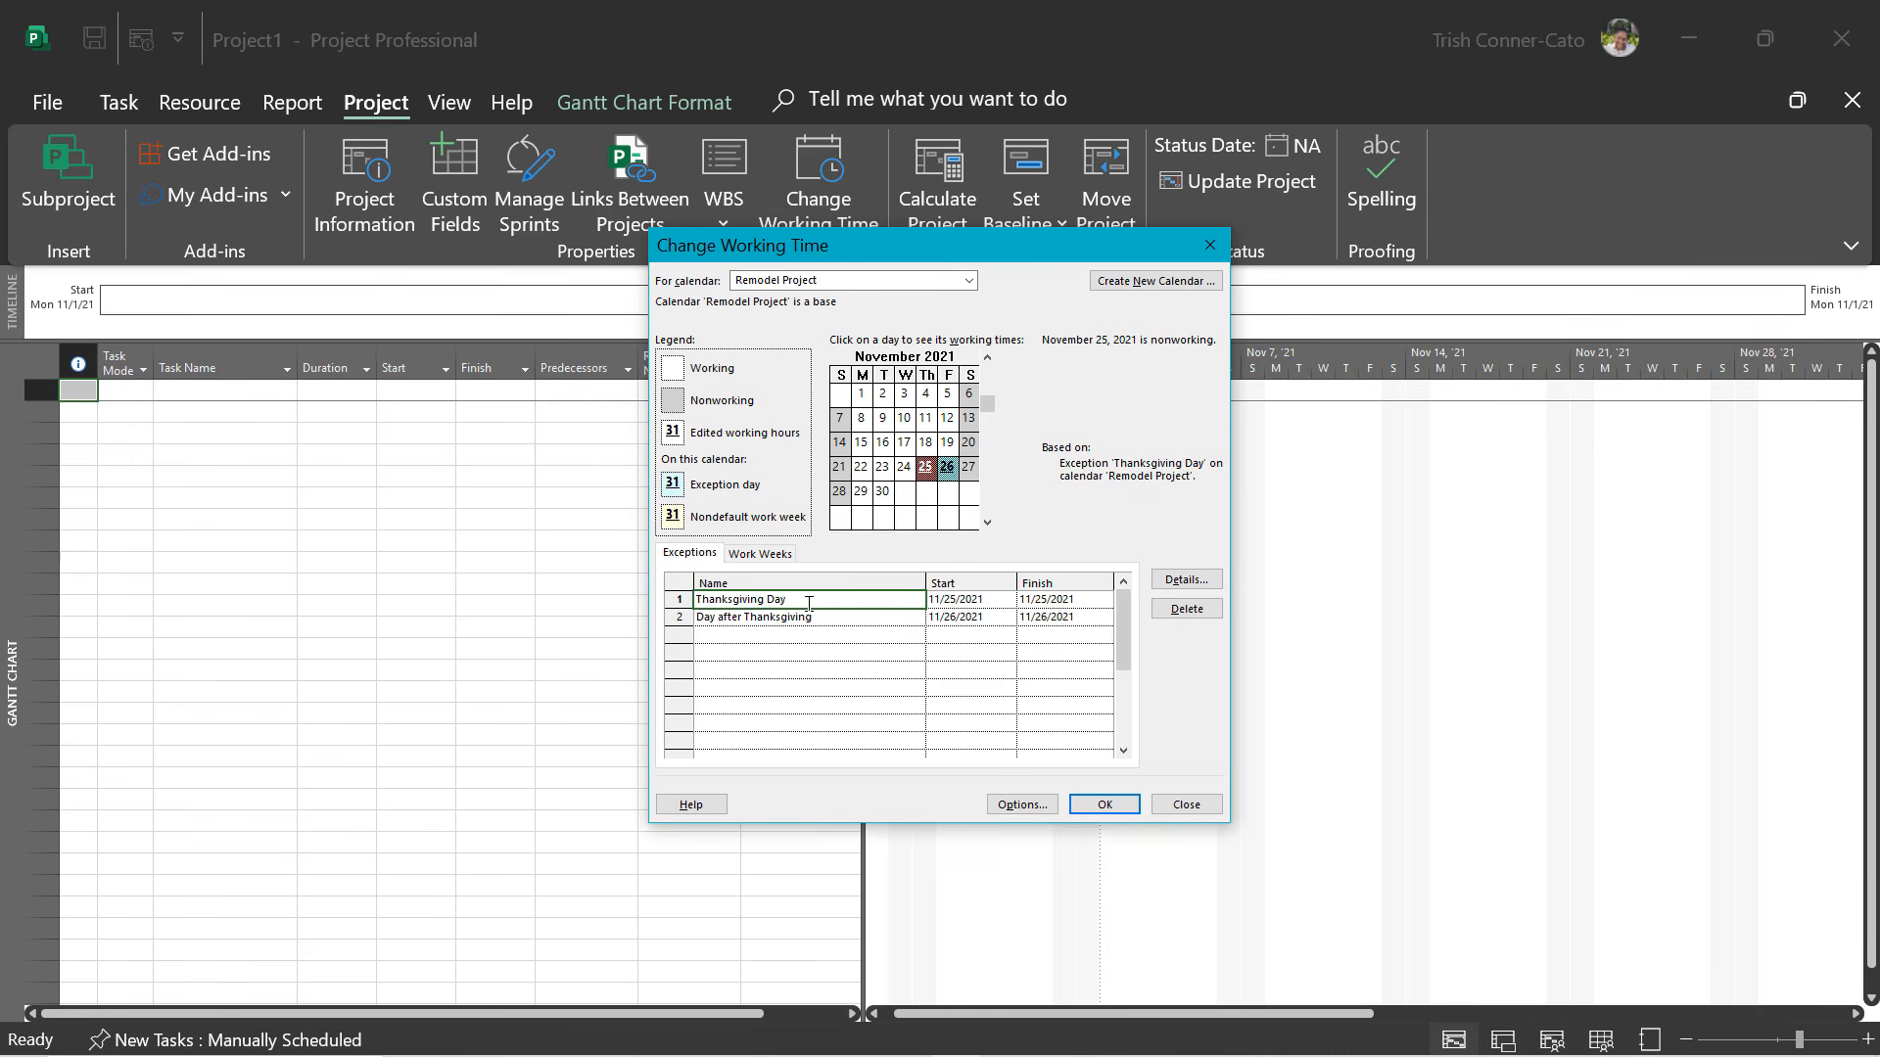
click(1170, 584)
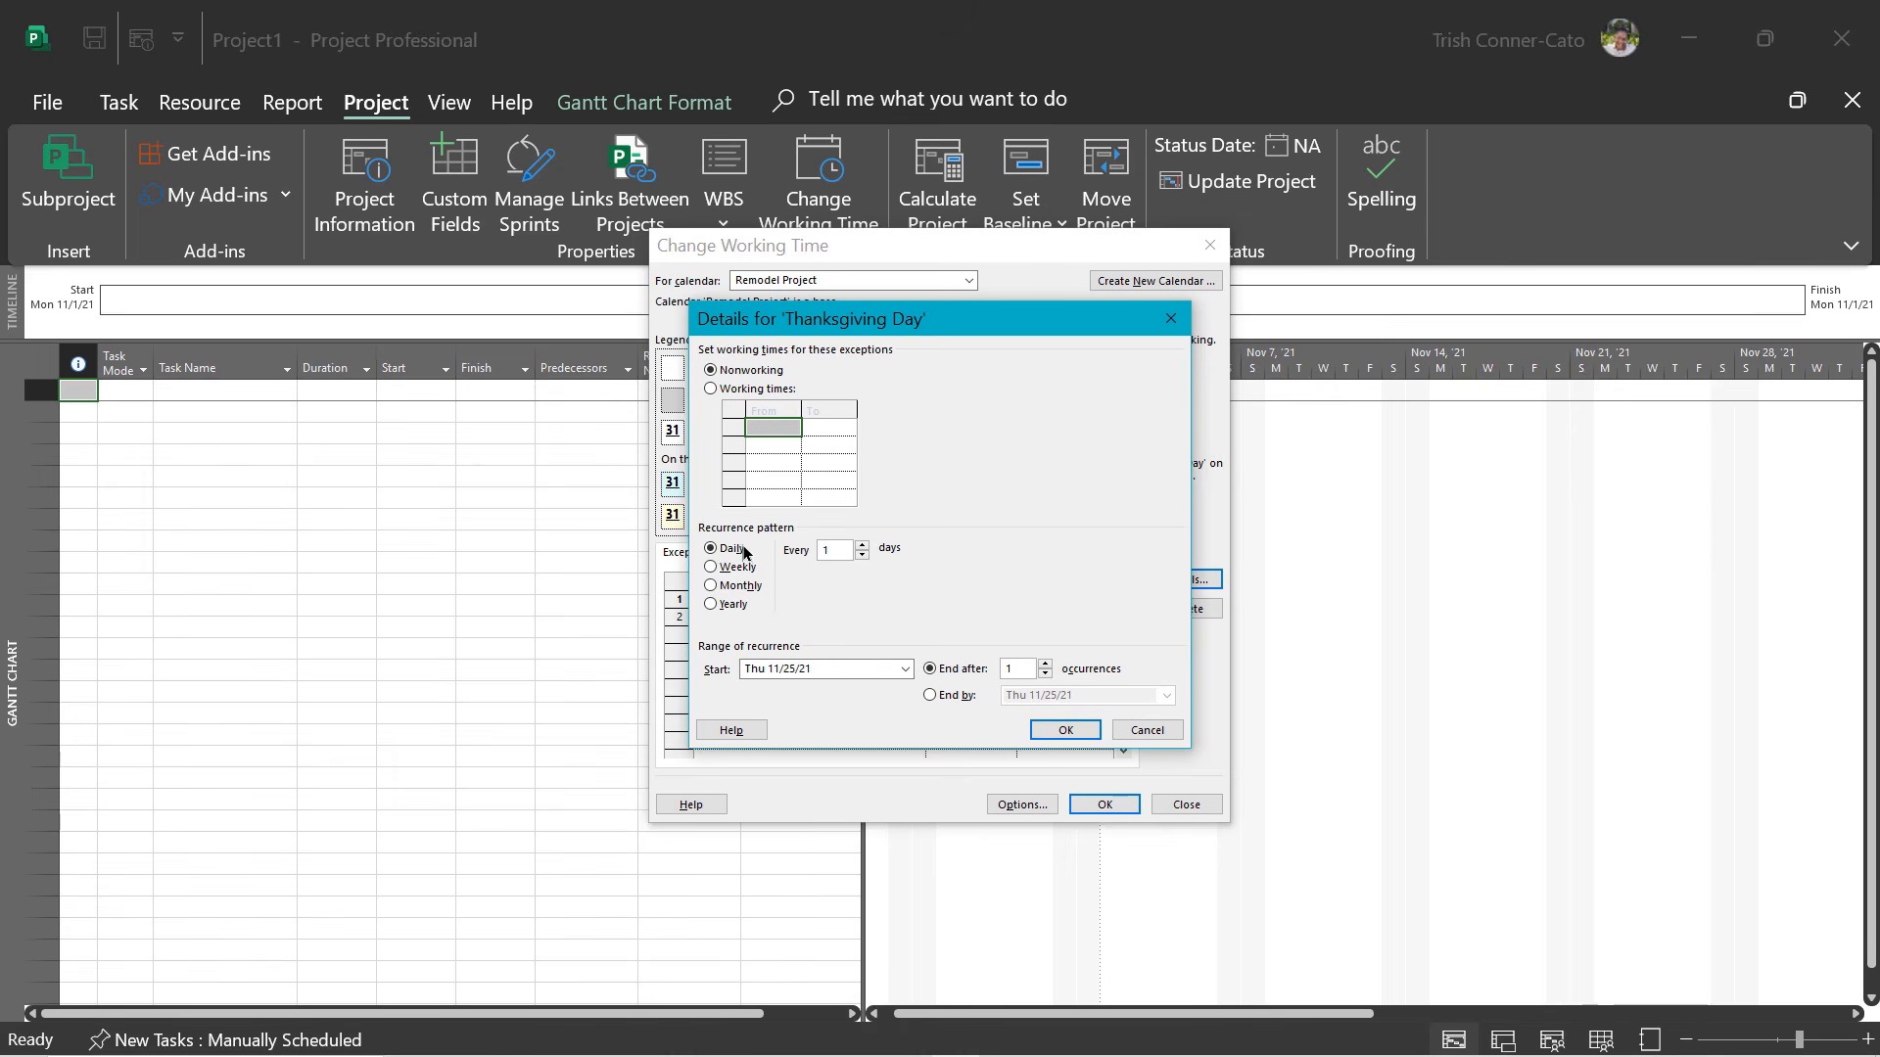
click(711, 604)
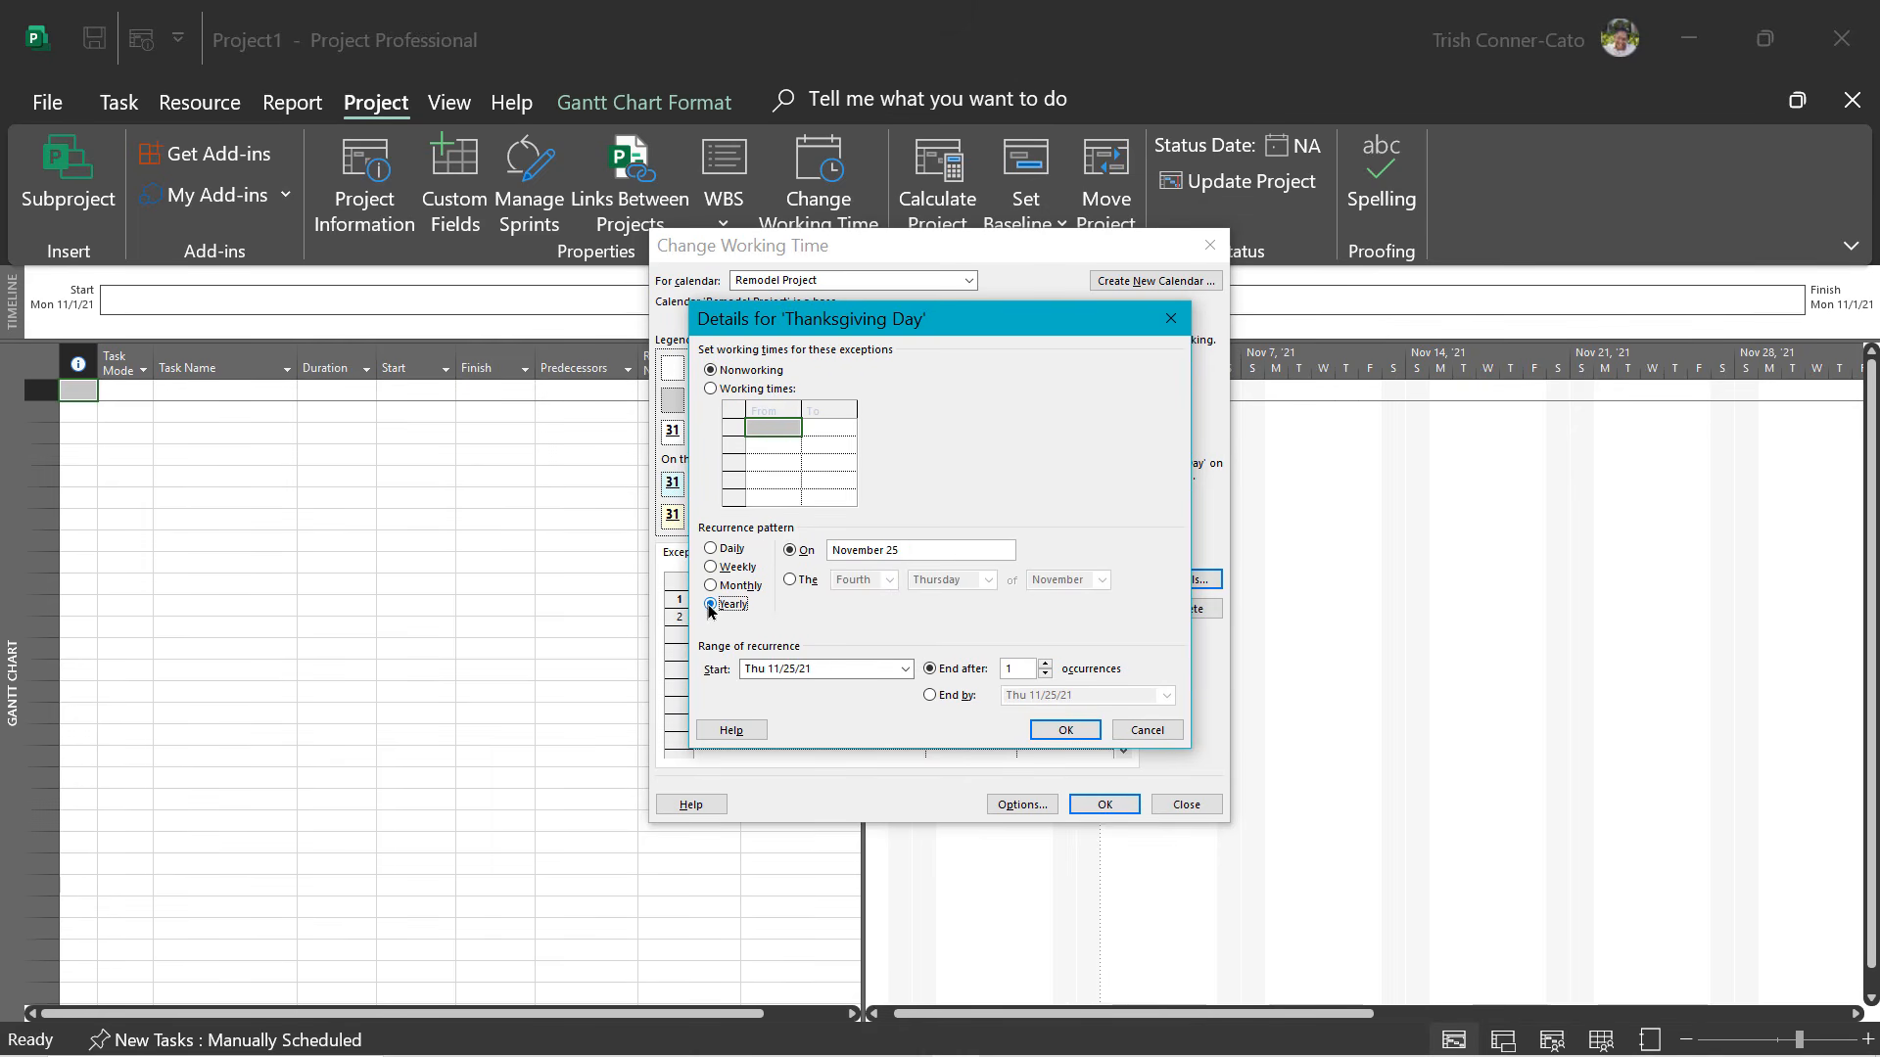
click(791, 581)
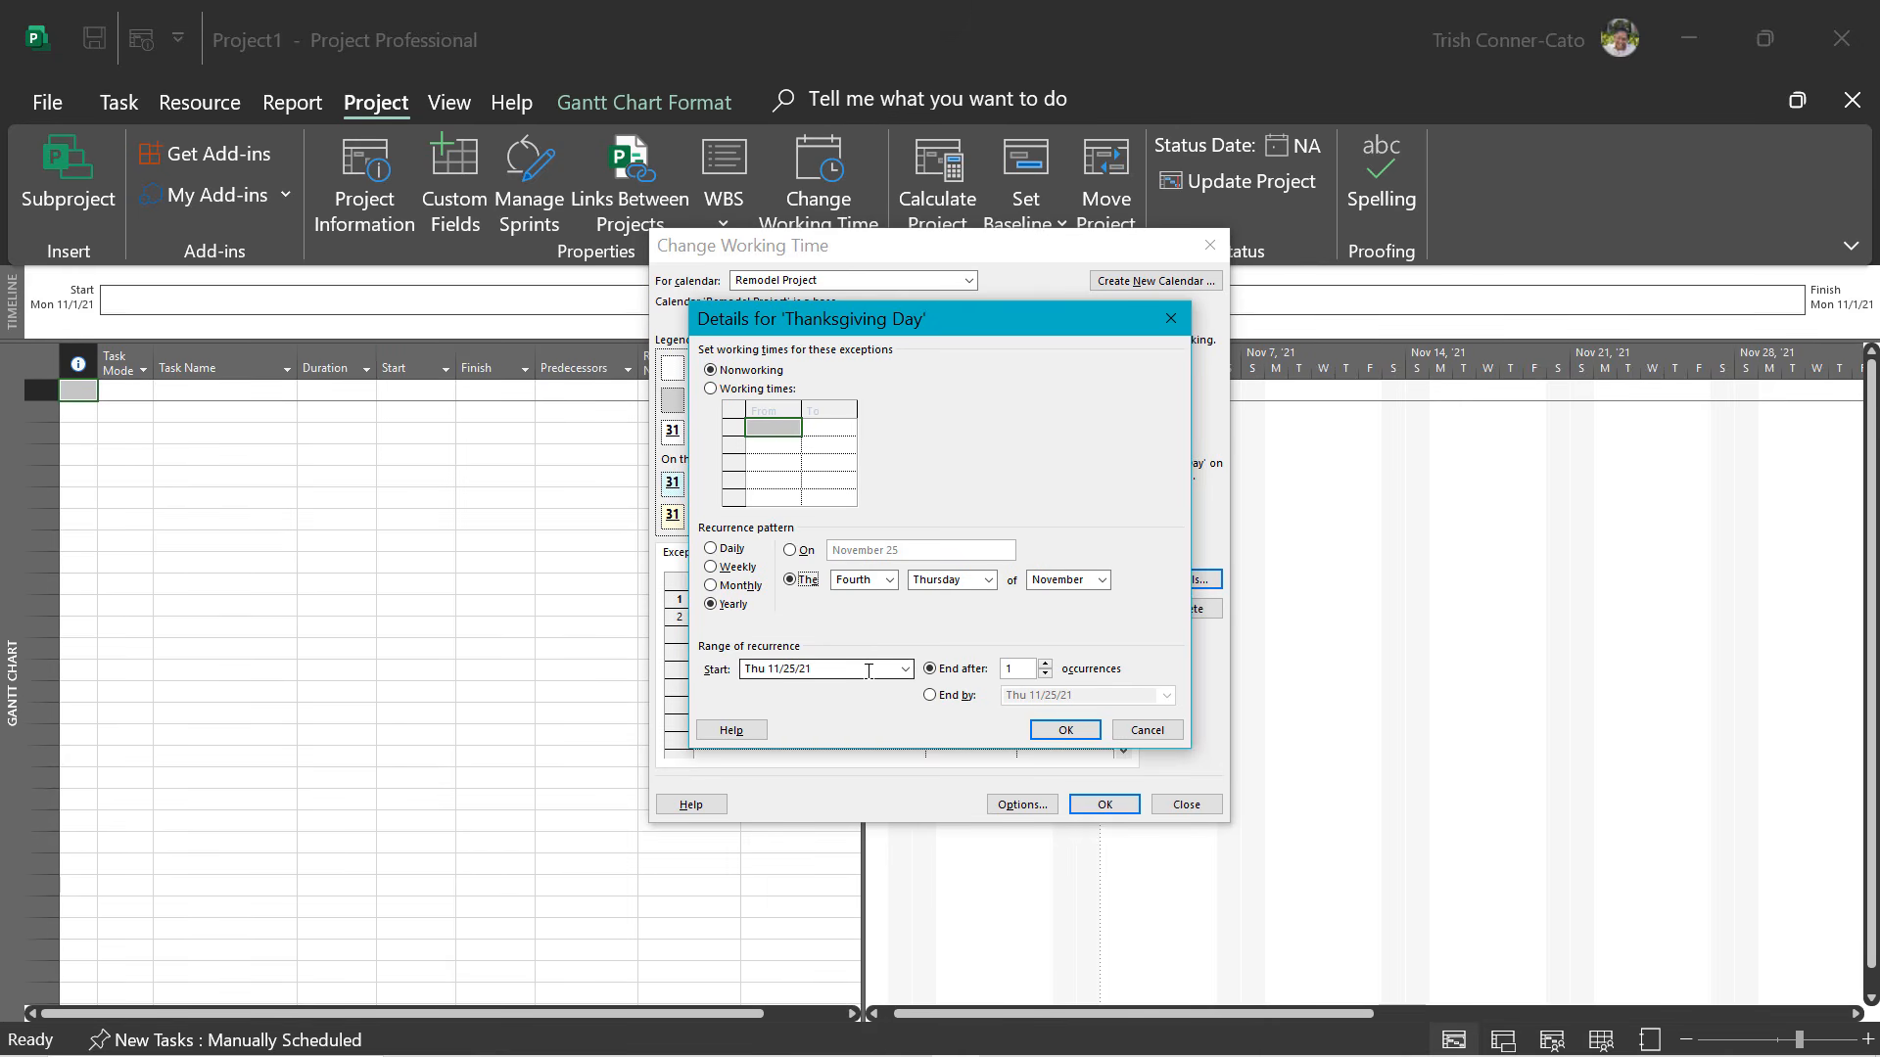
click(930, 696)
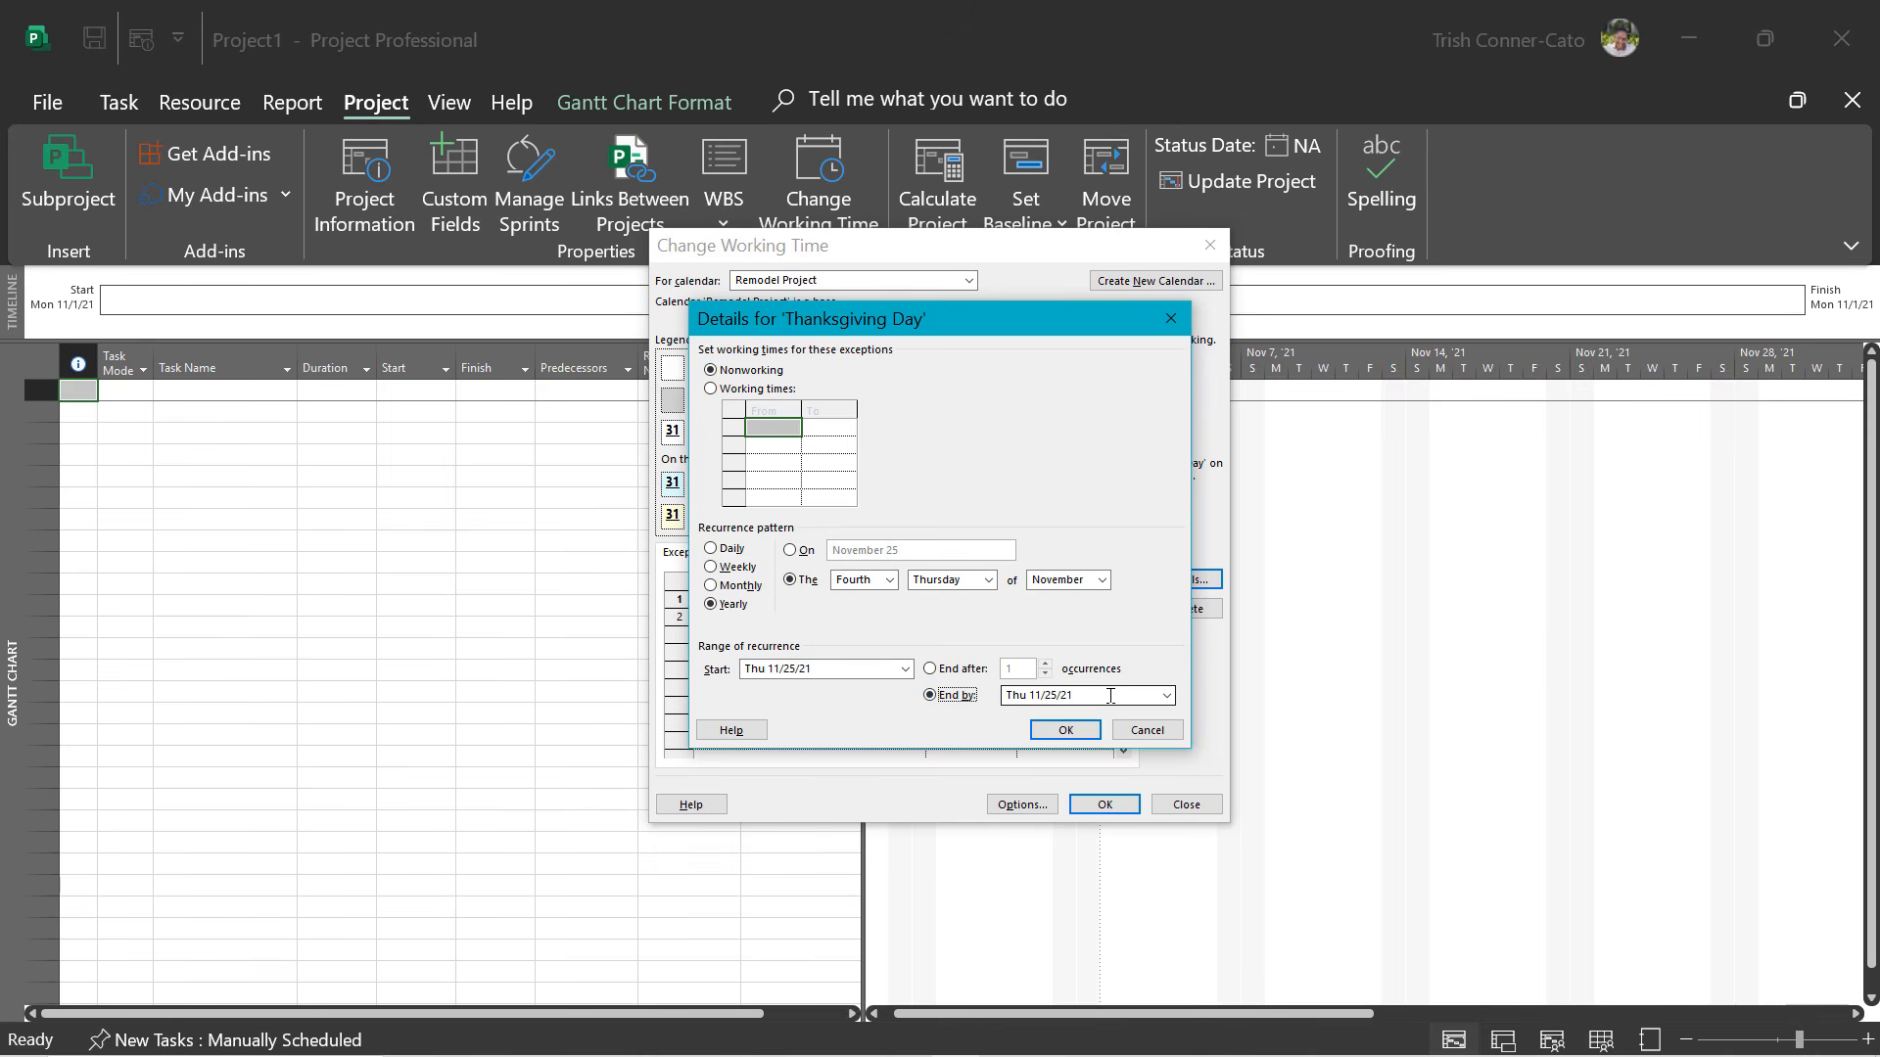
click(1080, 692)
click(1074, 695)
key(BackSpace)
text(2050)
click(1067, 732)
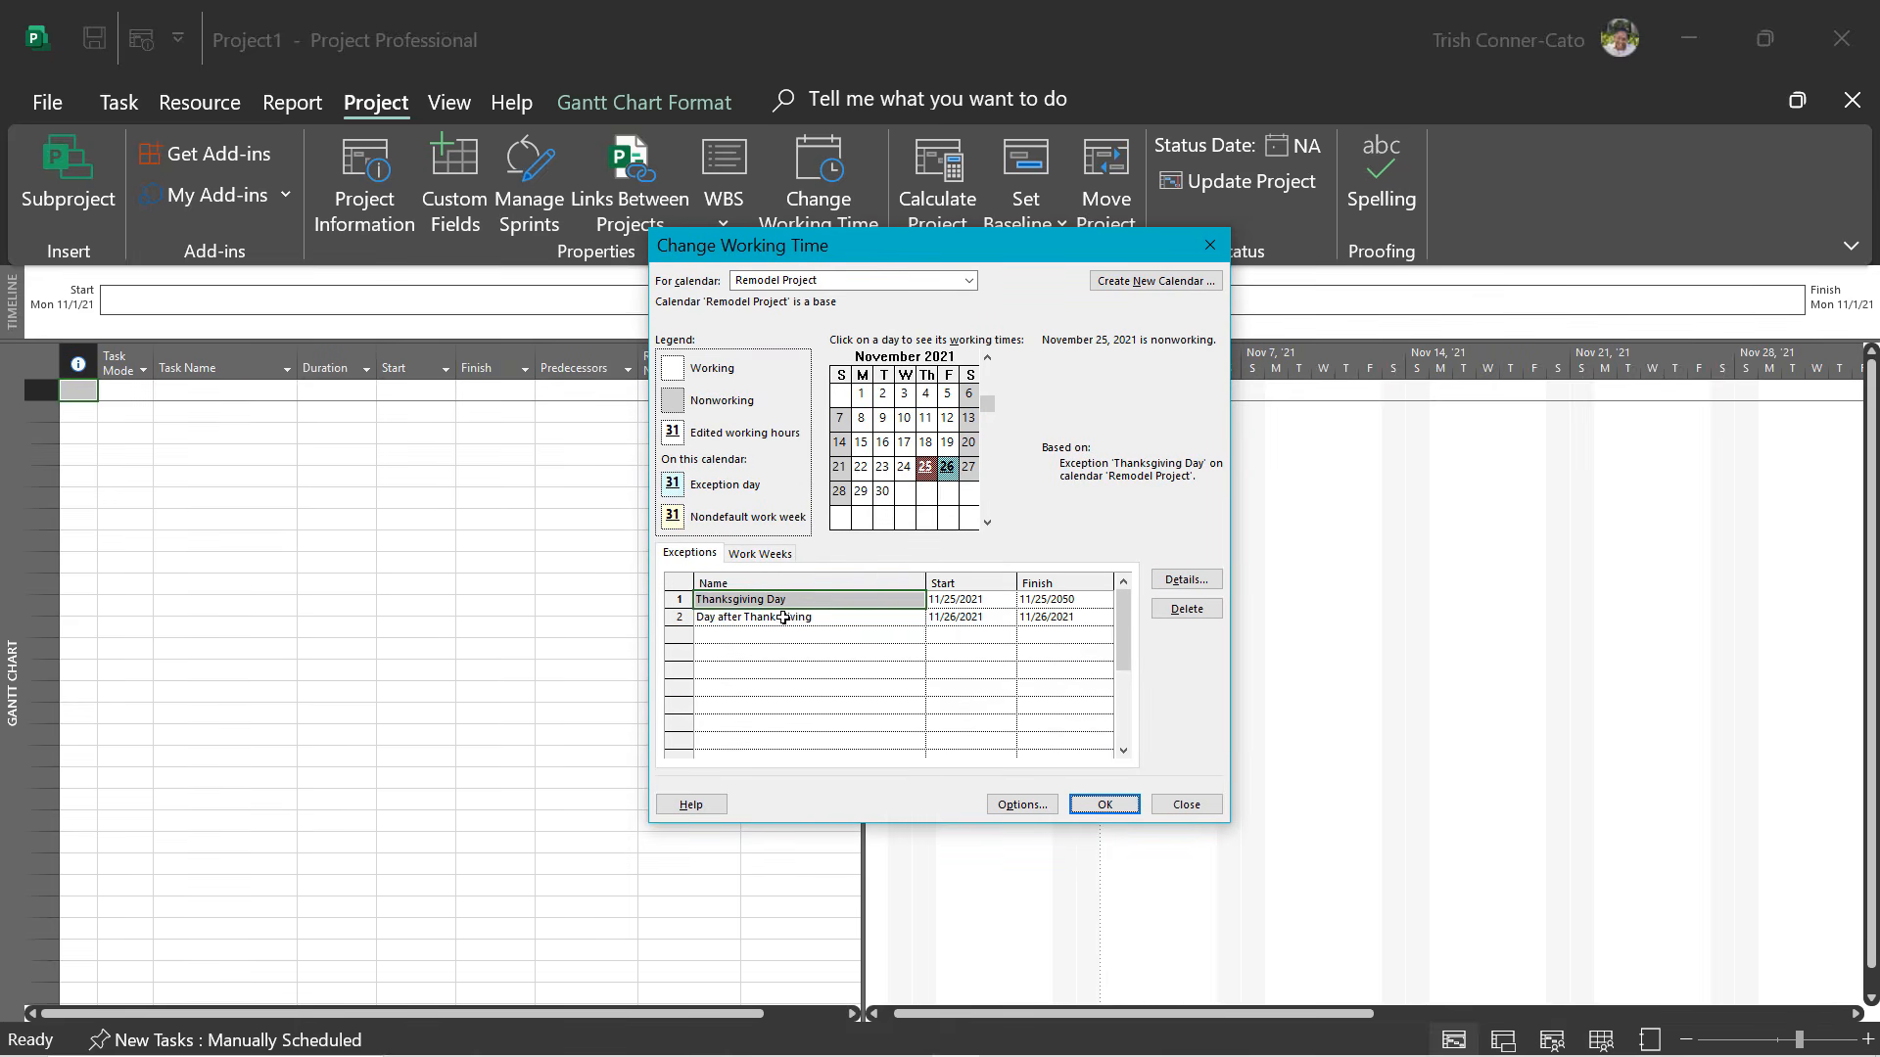
Make the Day after Thanksgiving exception recur yearly on the fourth Friday of November, ending by 11/26/2050.
click(774, 618)
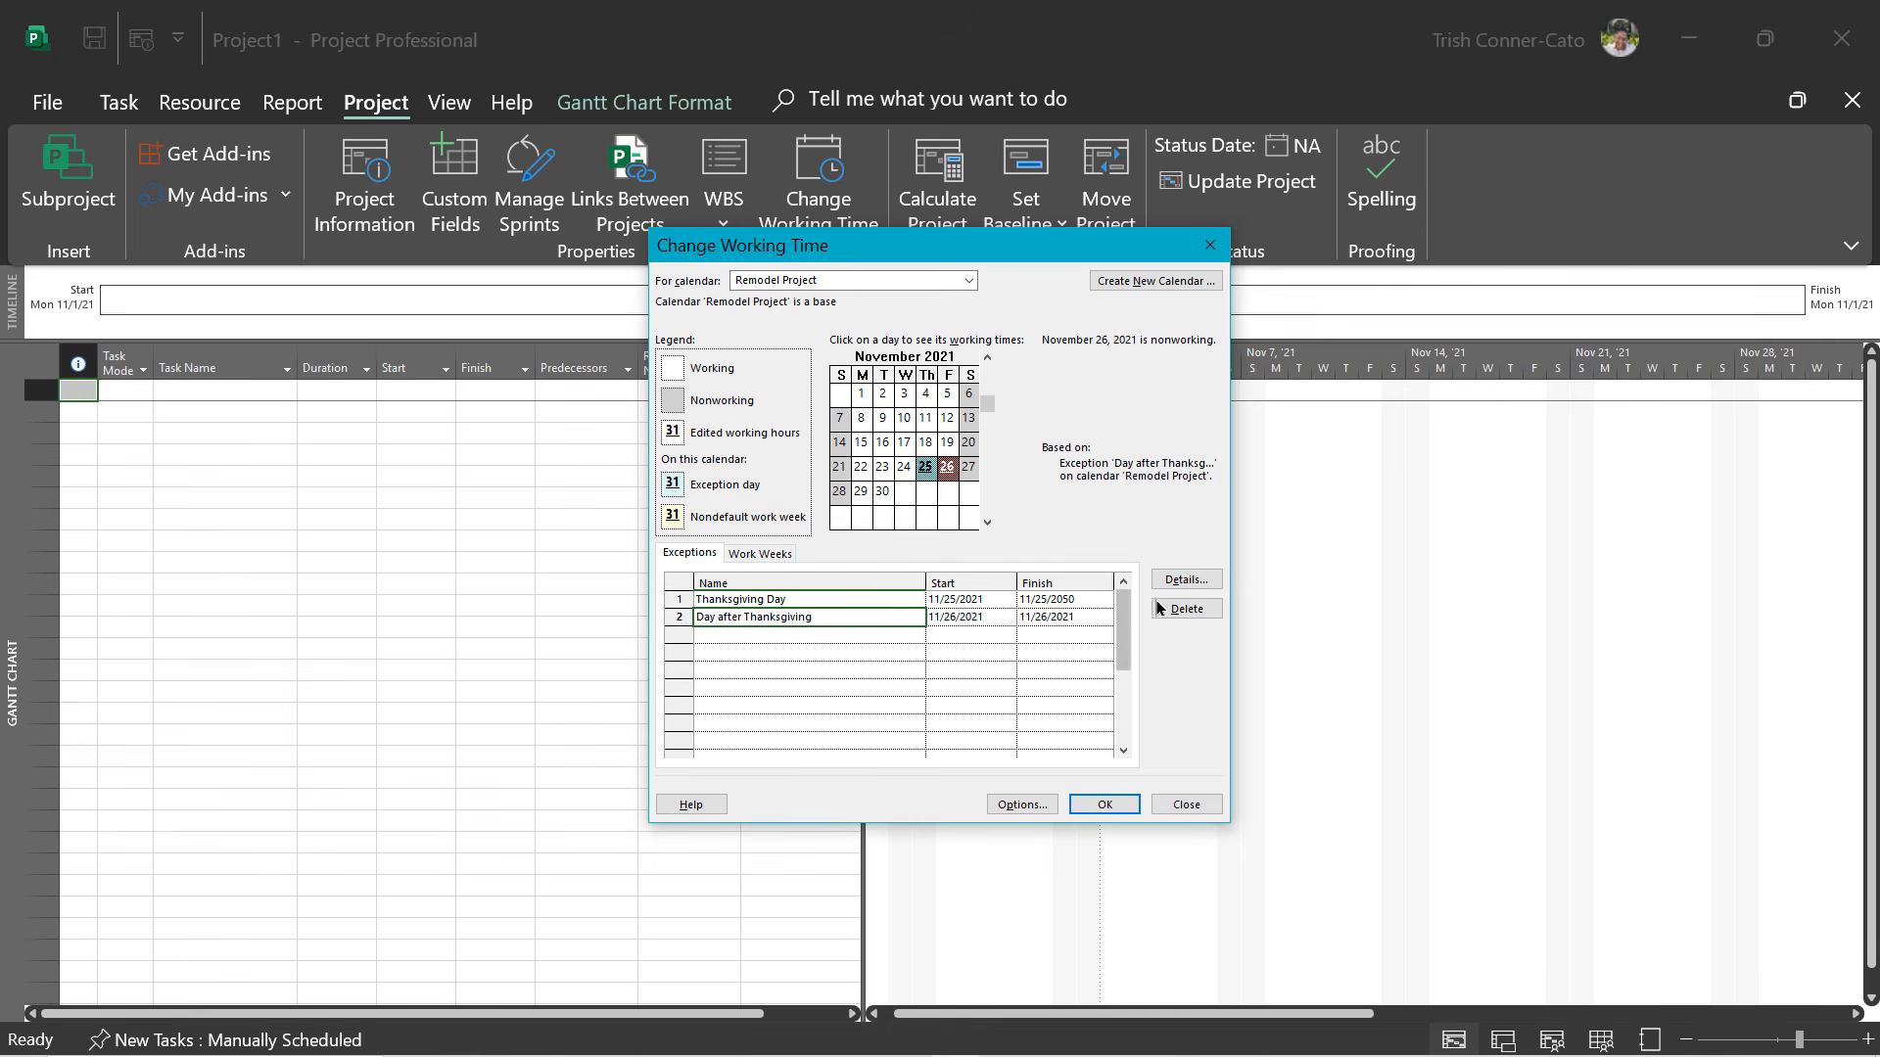
click(1179, 581)
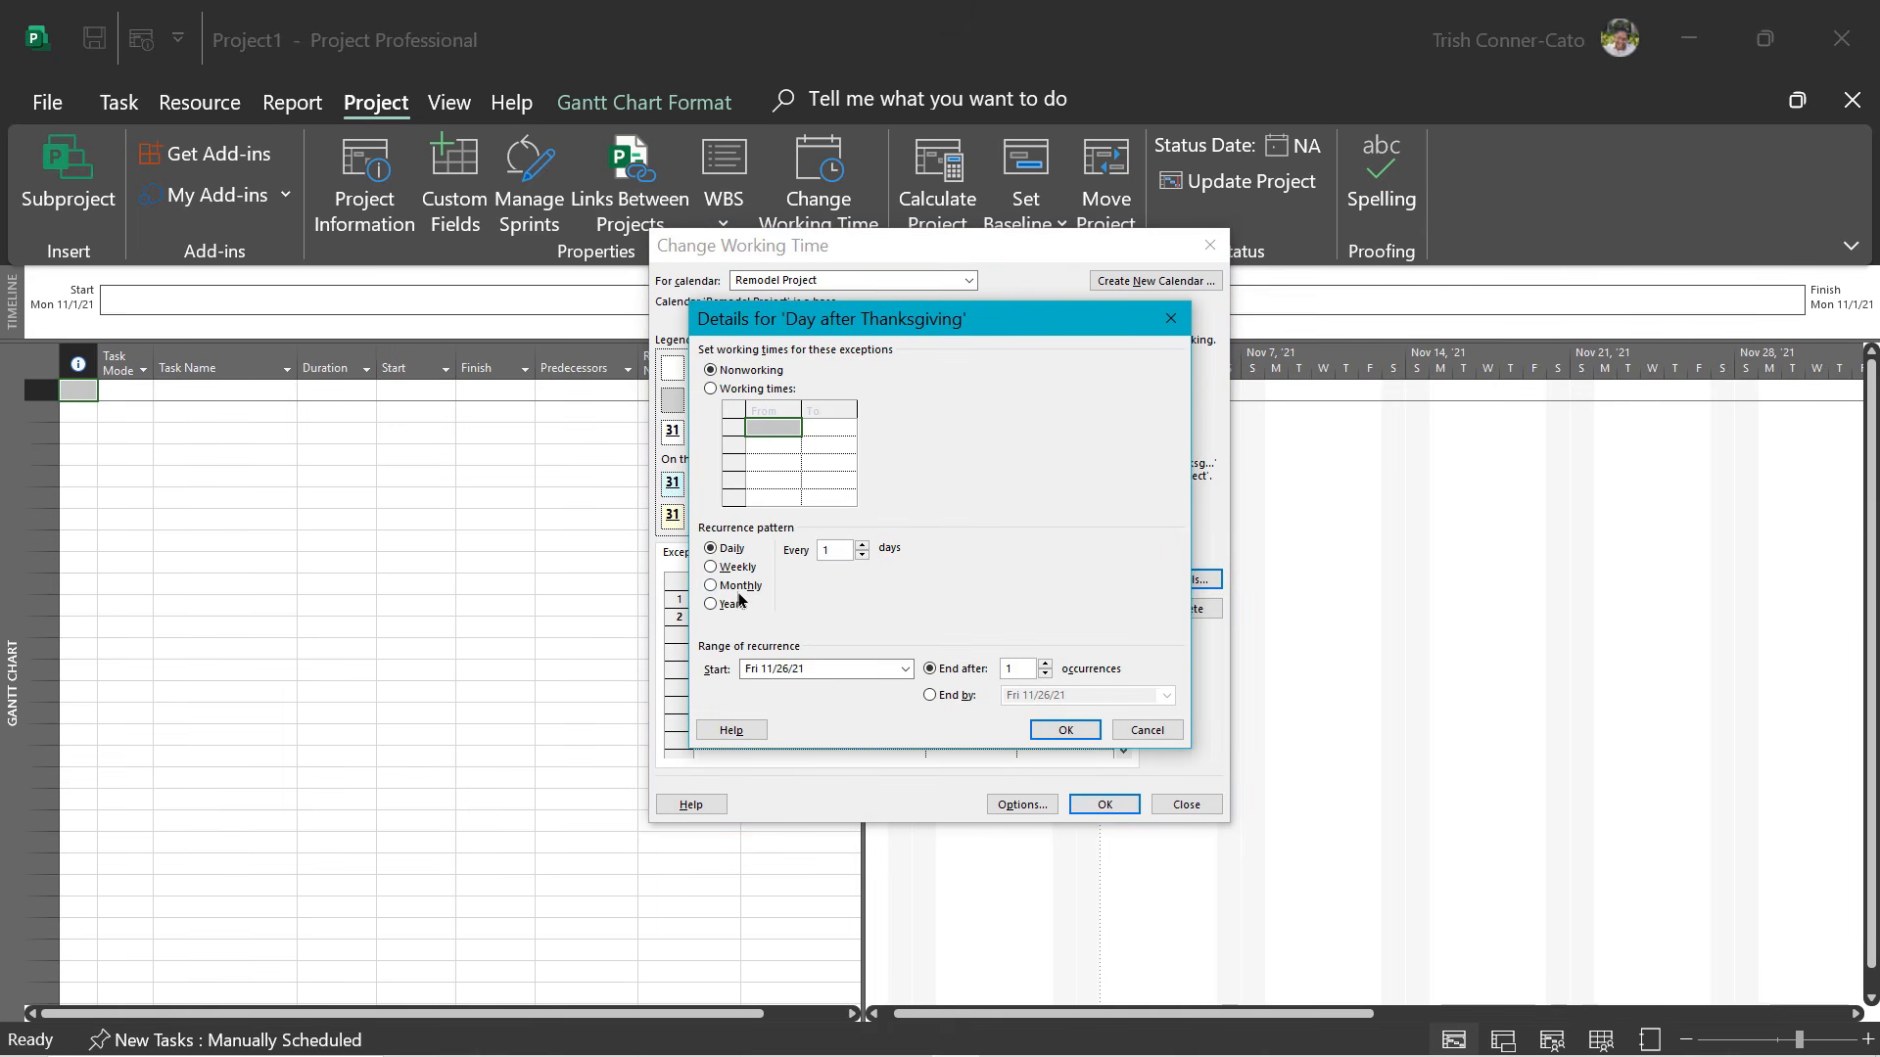
click(712, 607)
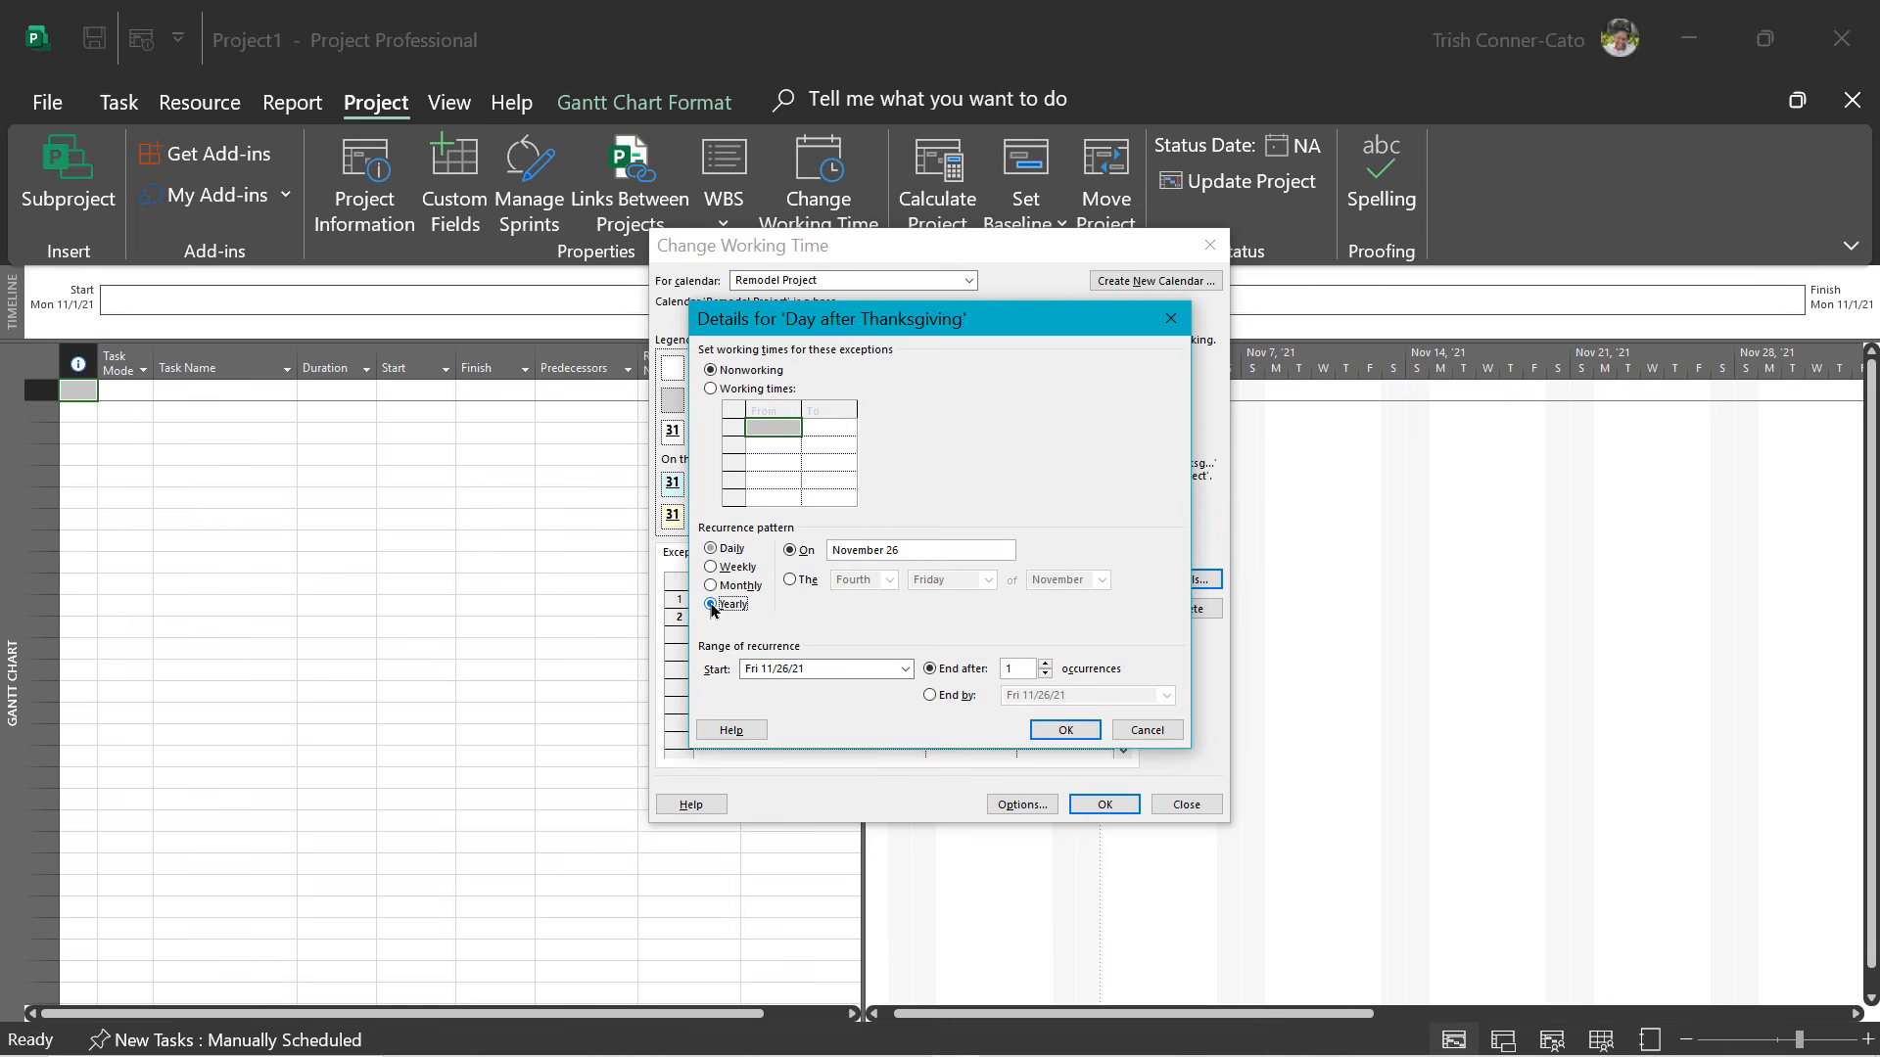
click(792, 581)
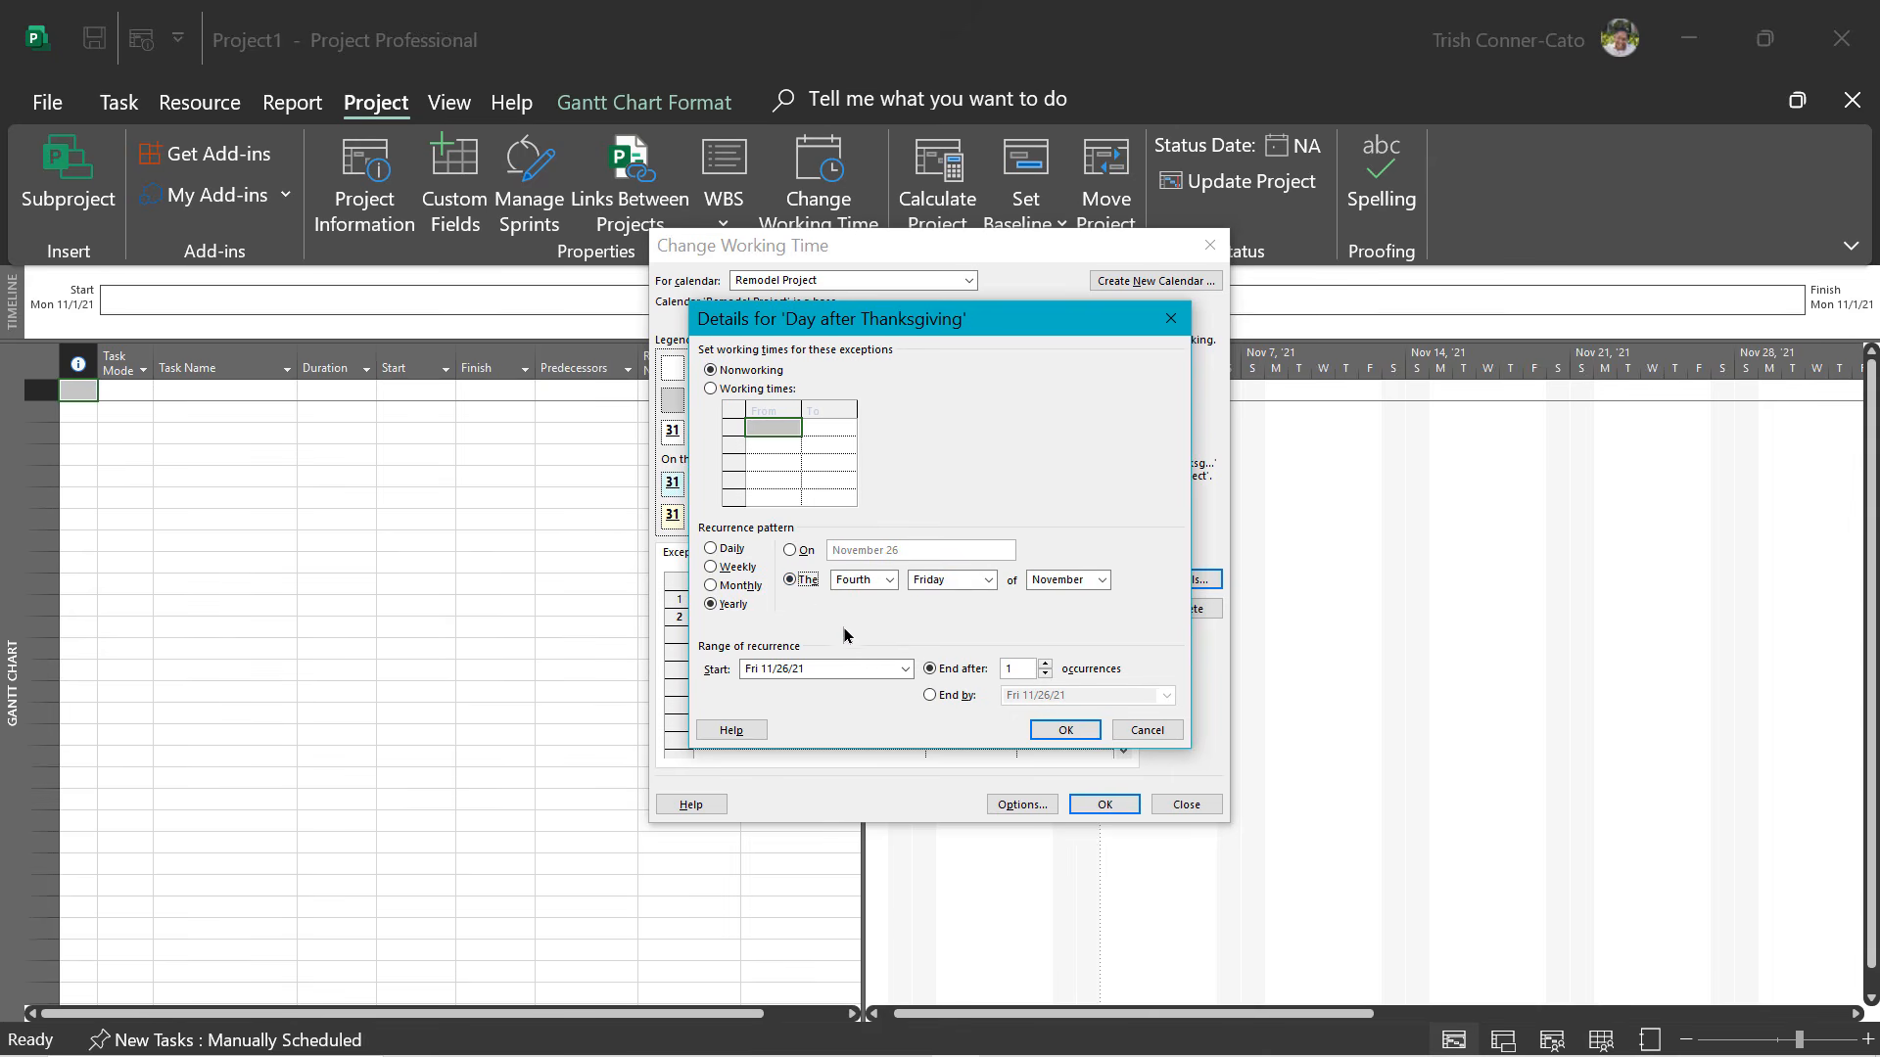
click(930, 695)
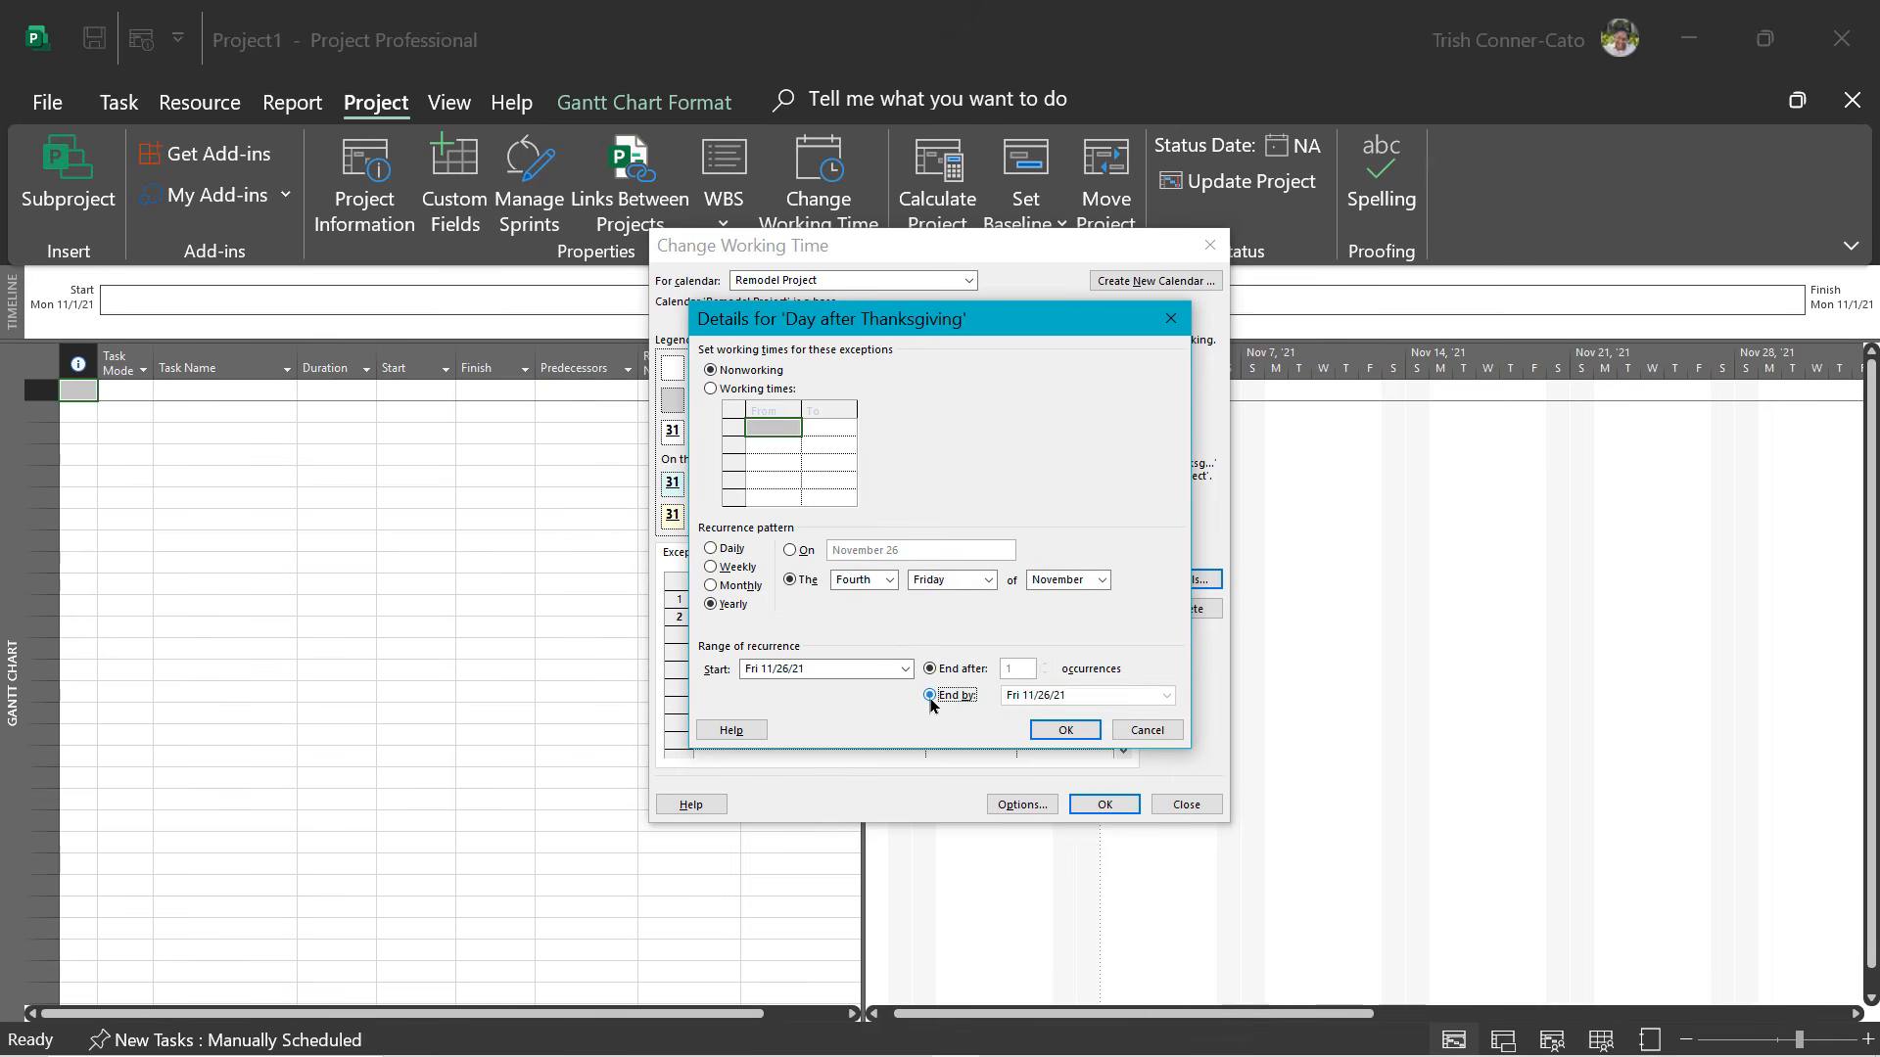
click(1040, 693)
click(1040, 694)
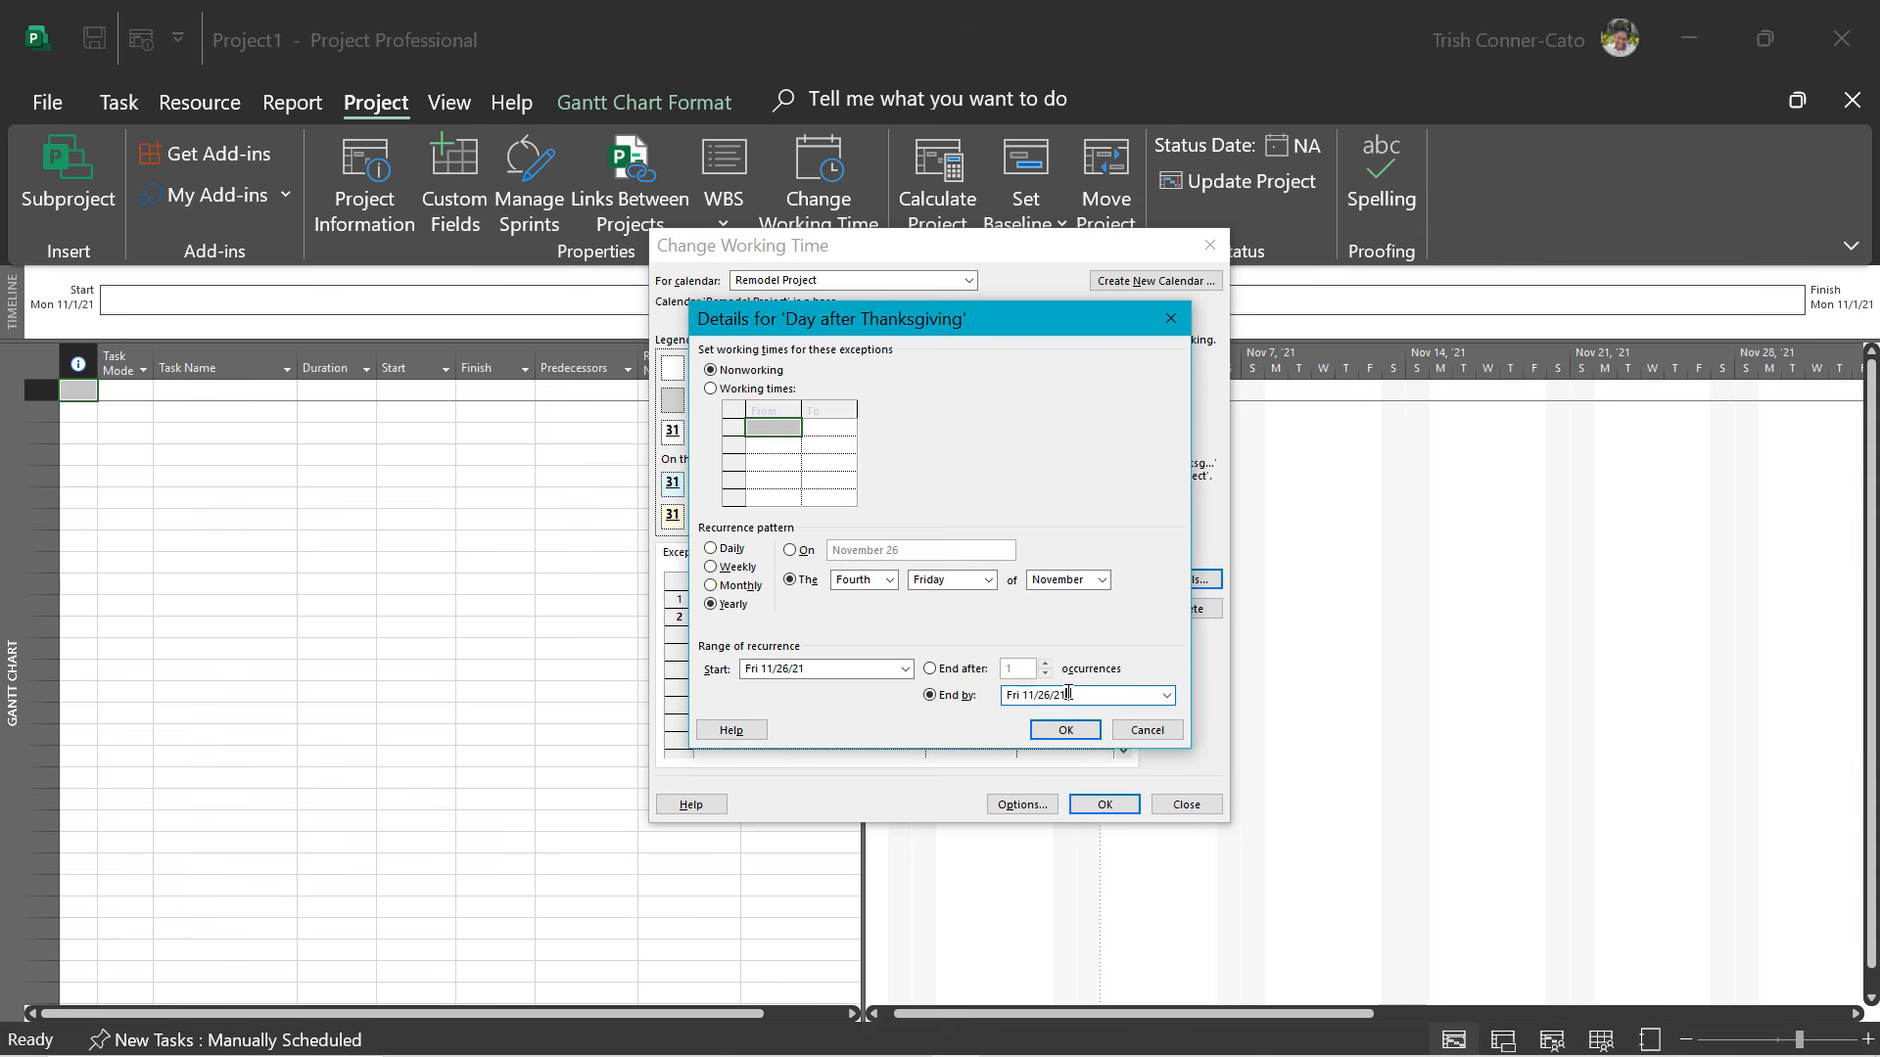
key(BackSpace)
text(050)
click(1079, 730)
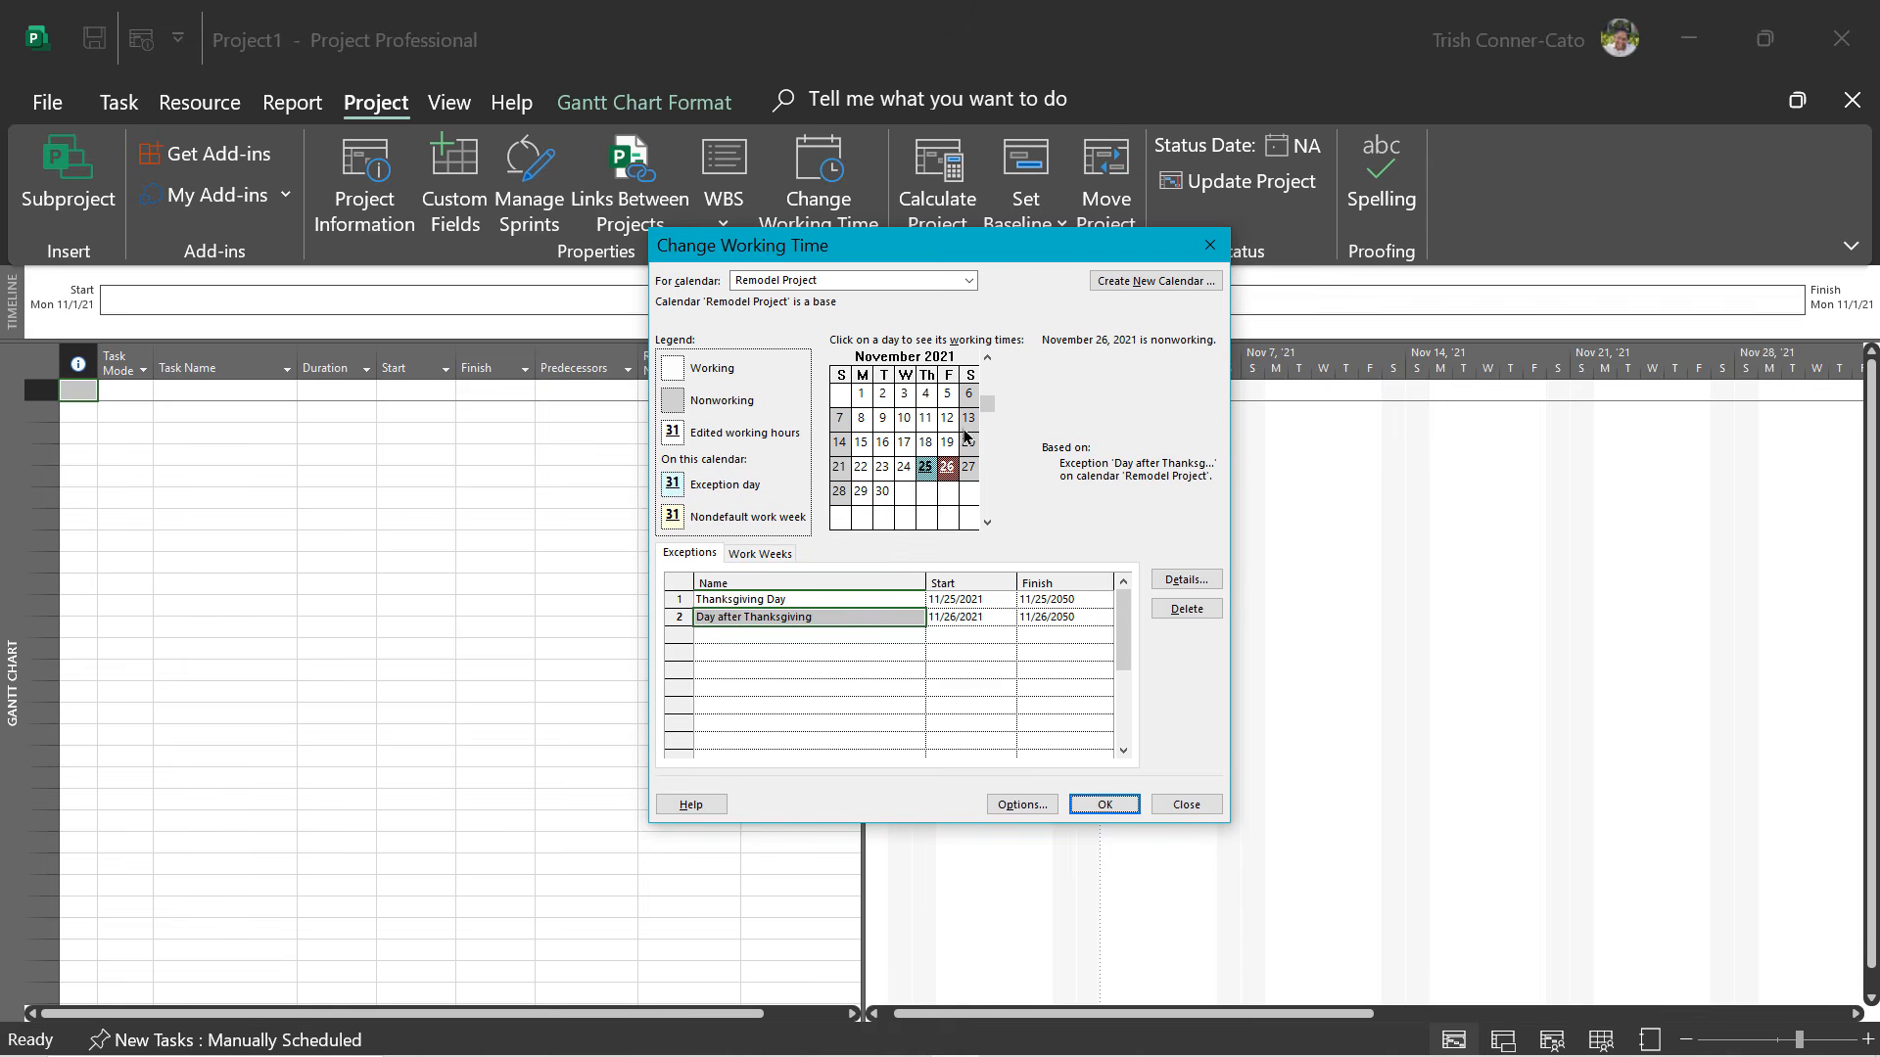
Check the working times for November 18, 25 and 24, 2021, and accept the Remodel Project calendar changes.
click(925, 443)
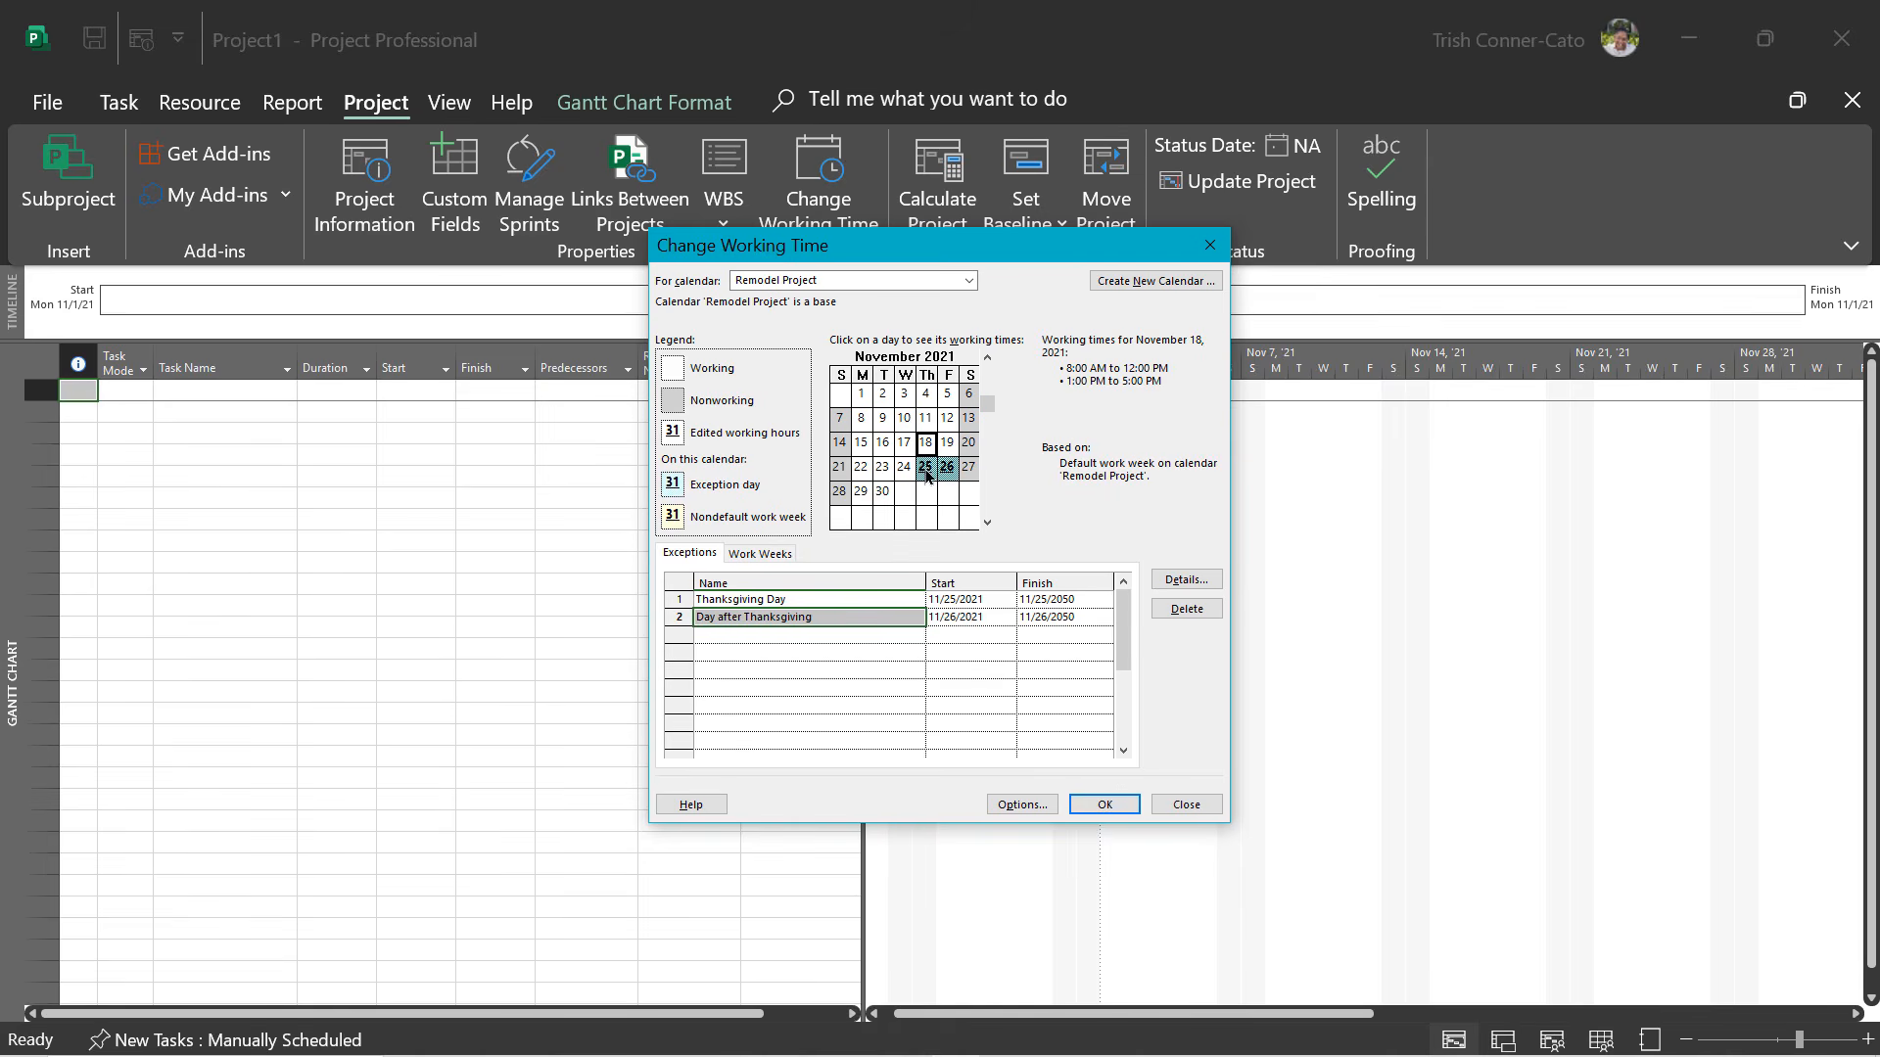
click(926, 469)
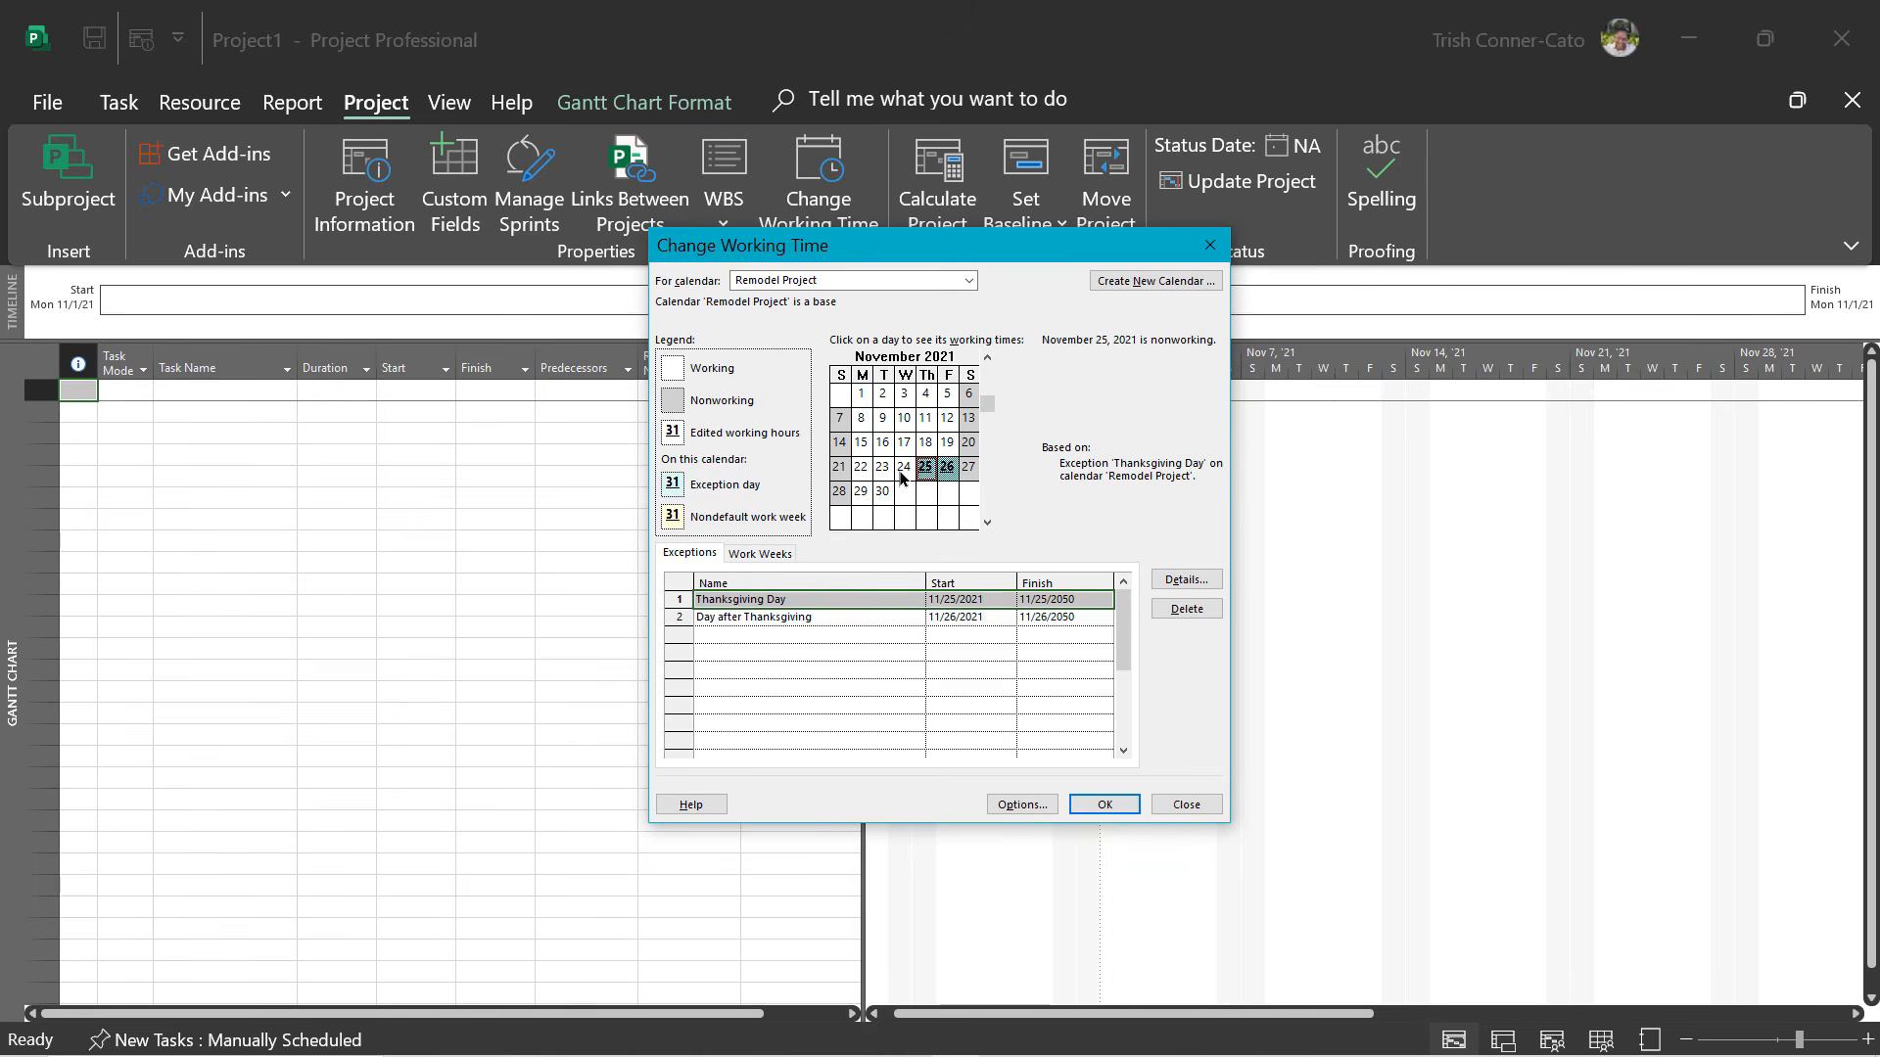
click(902, 472)
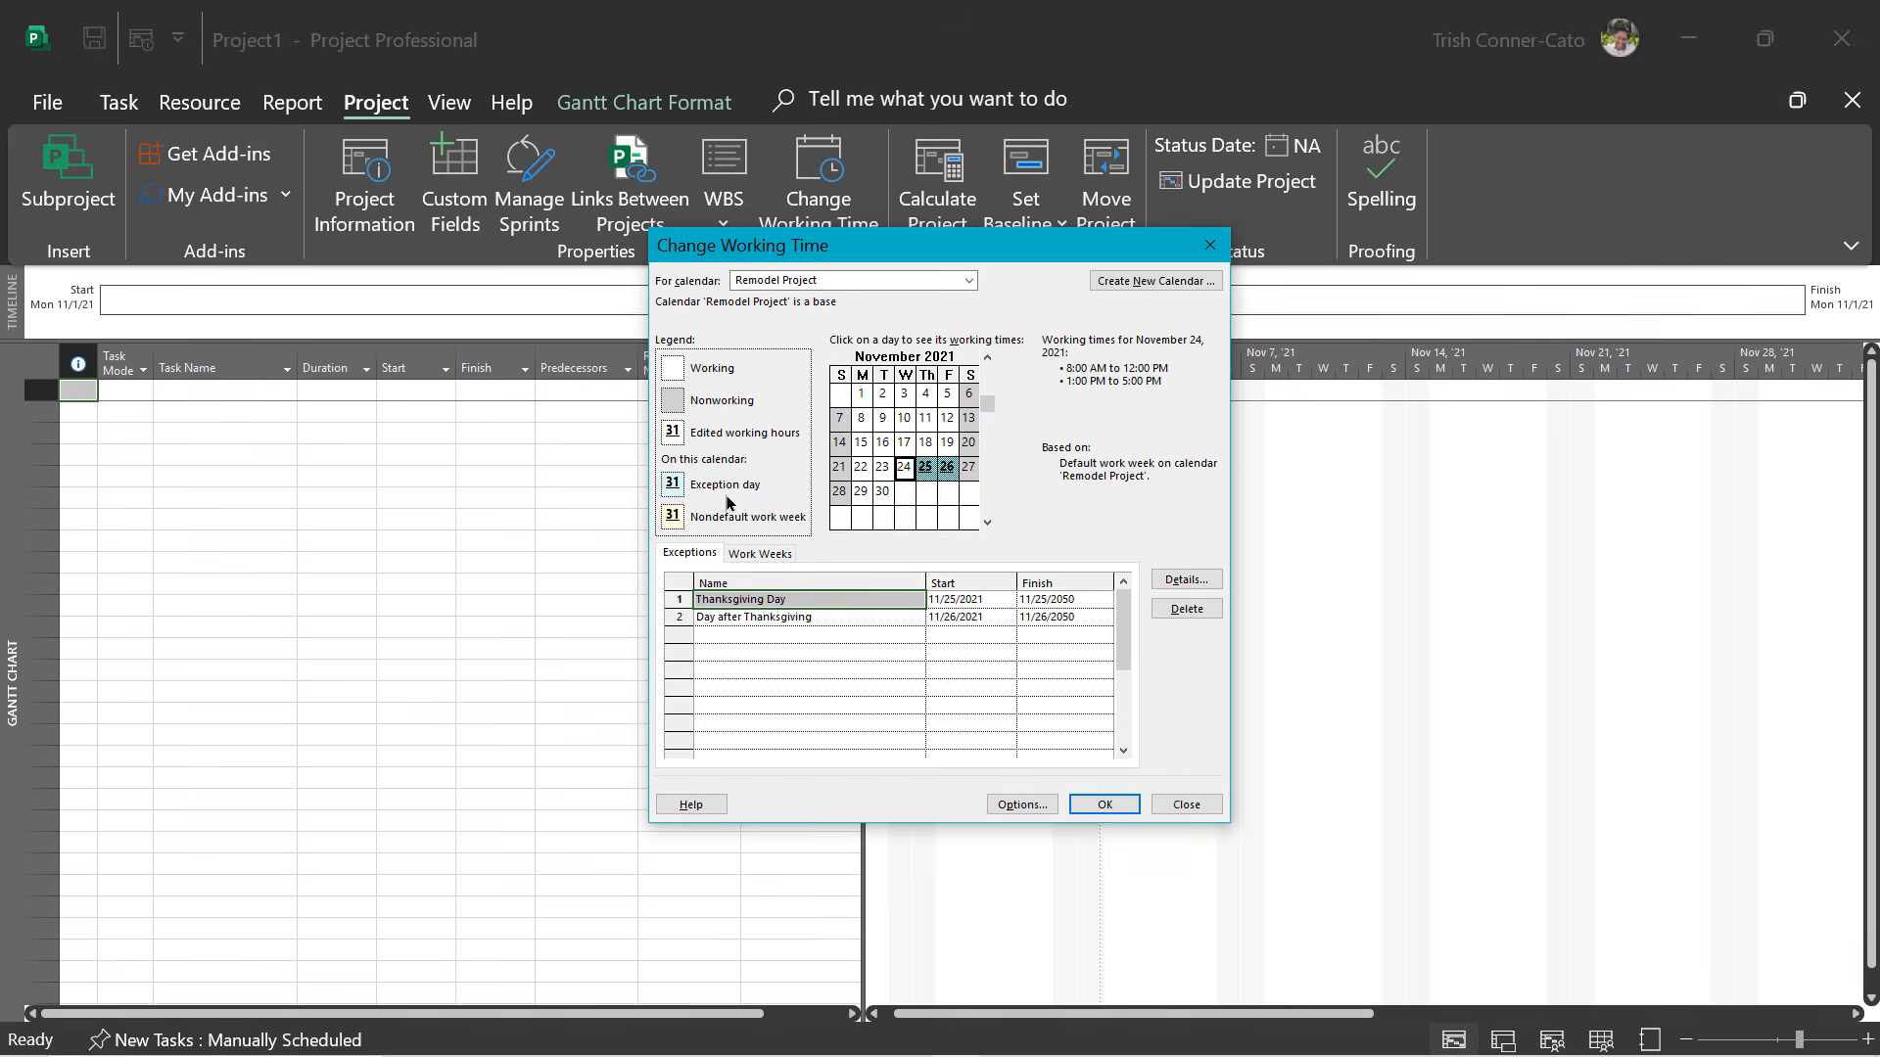
click(1116, 813)
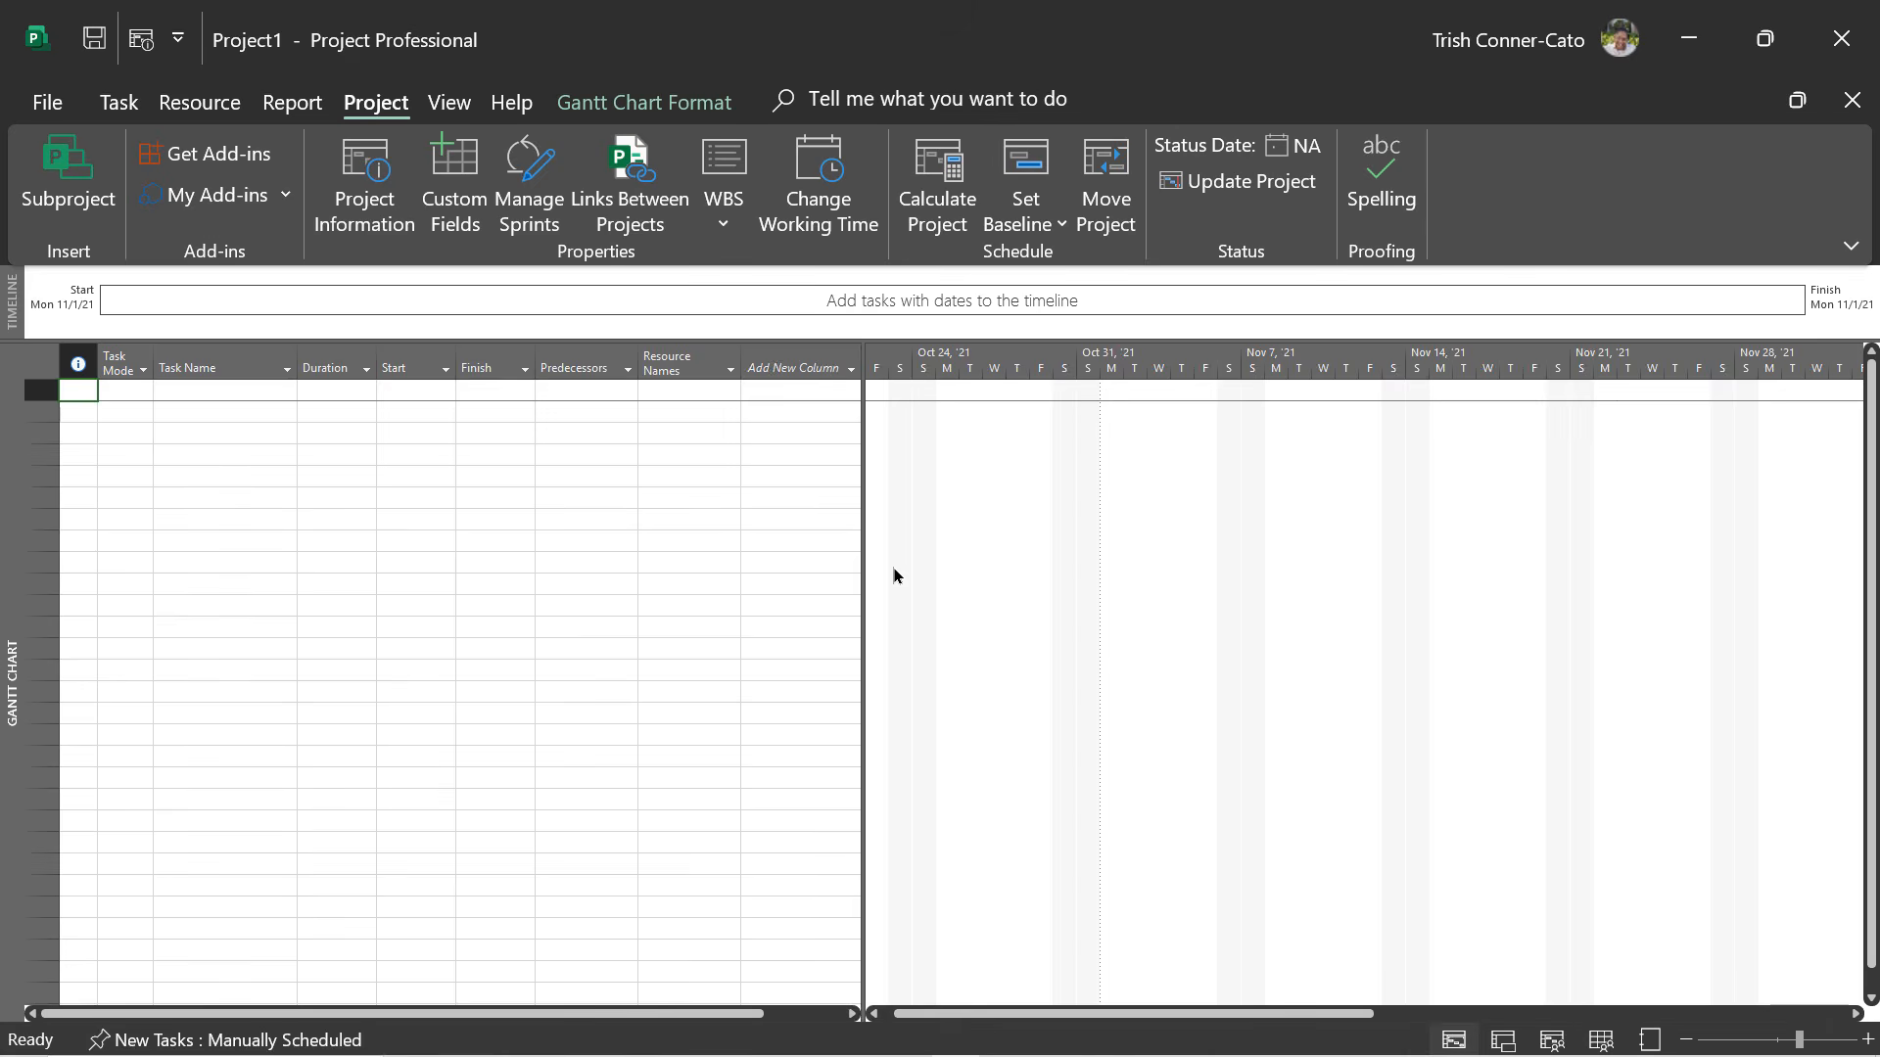
Save the project as Learnit Remodel Project in the Project 2019 - Beginner folder on the Desktop.
click(91, 54)
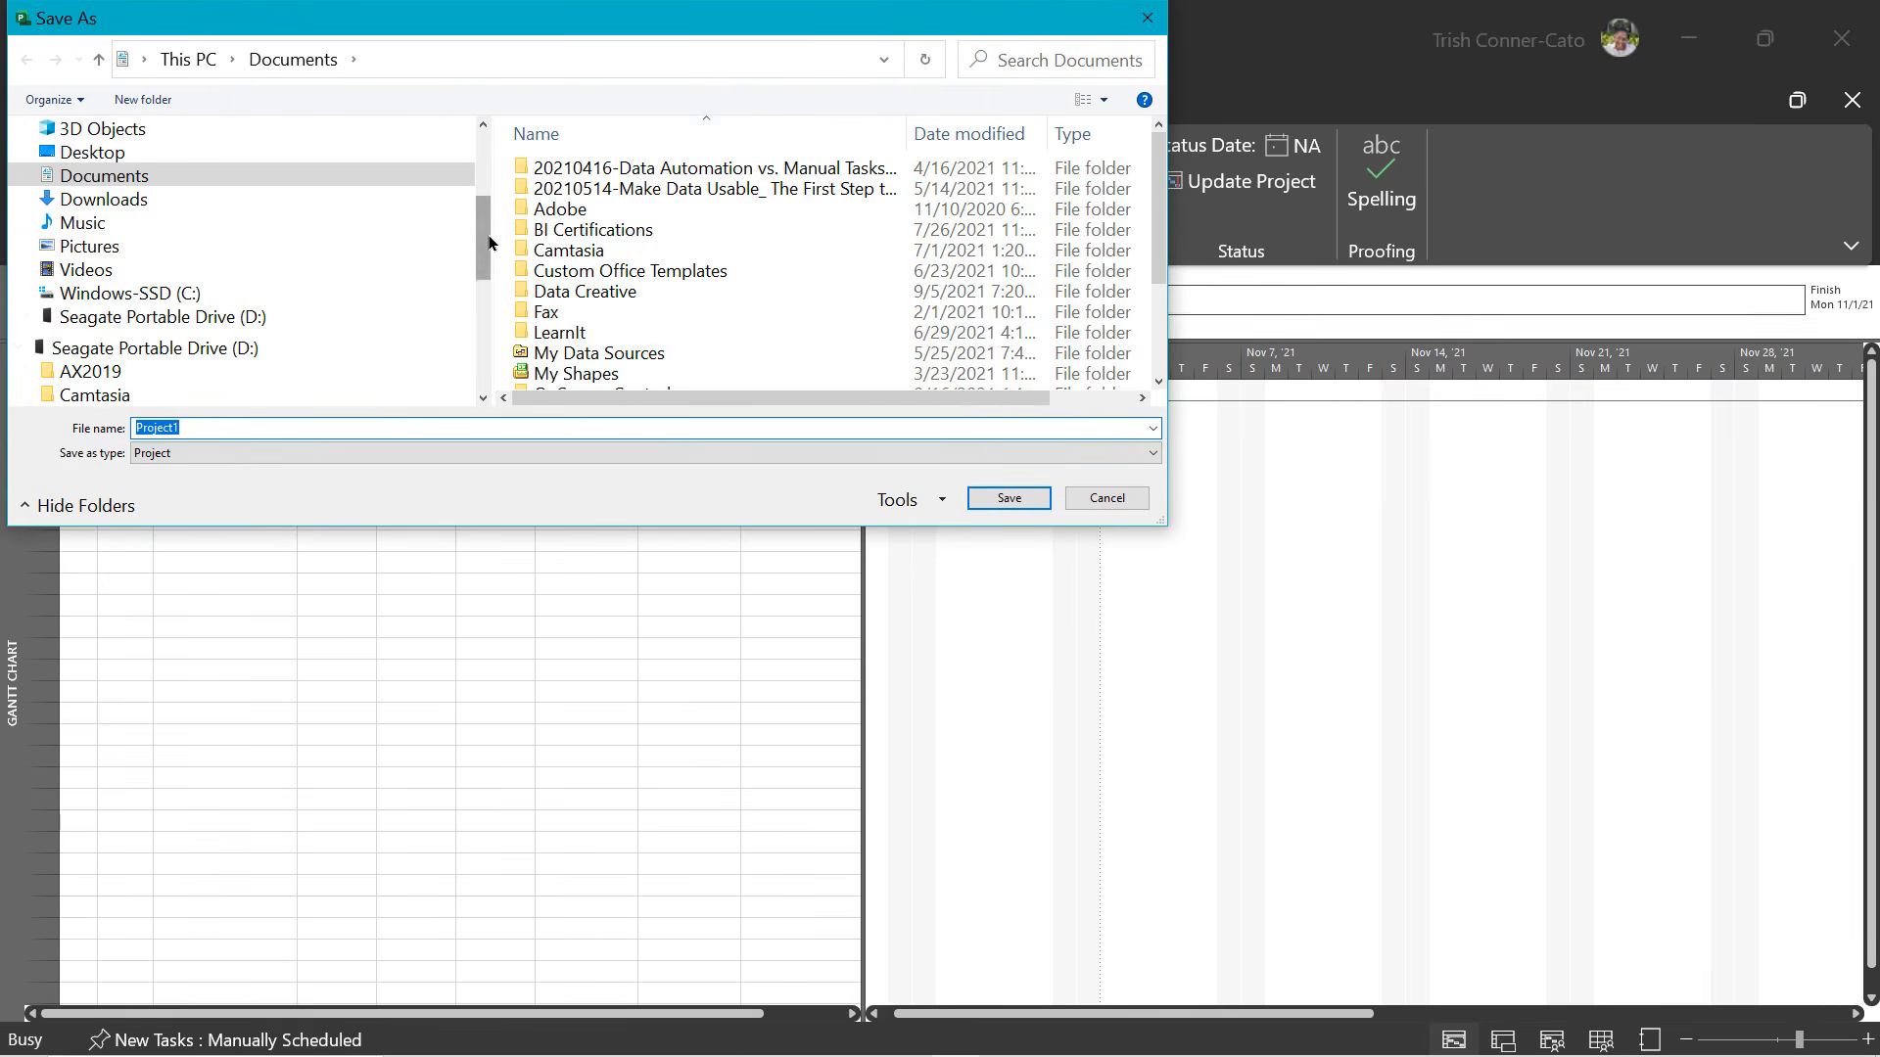
drag(493, 233, 81, 245)
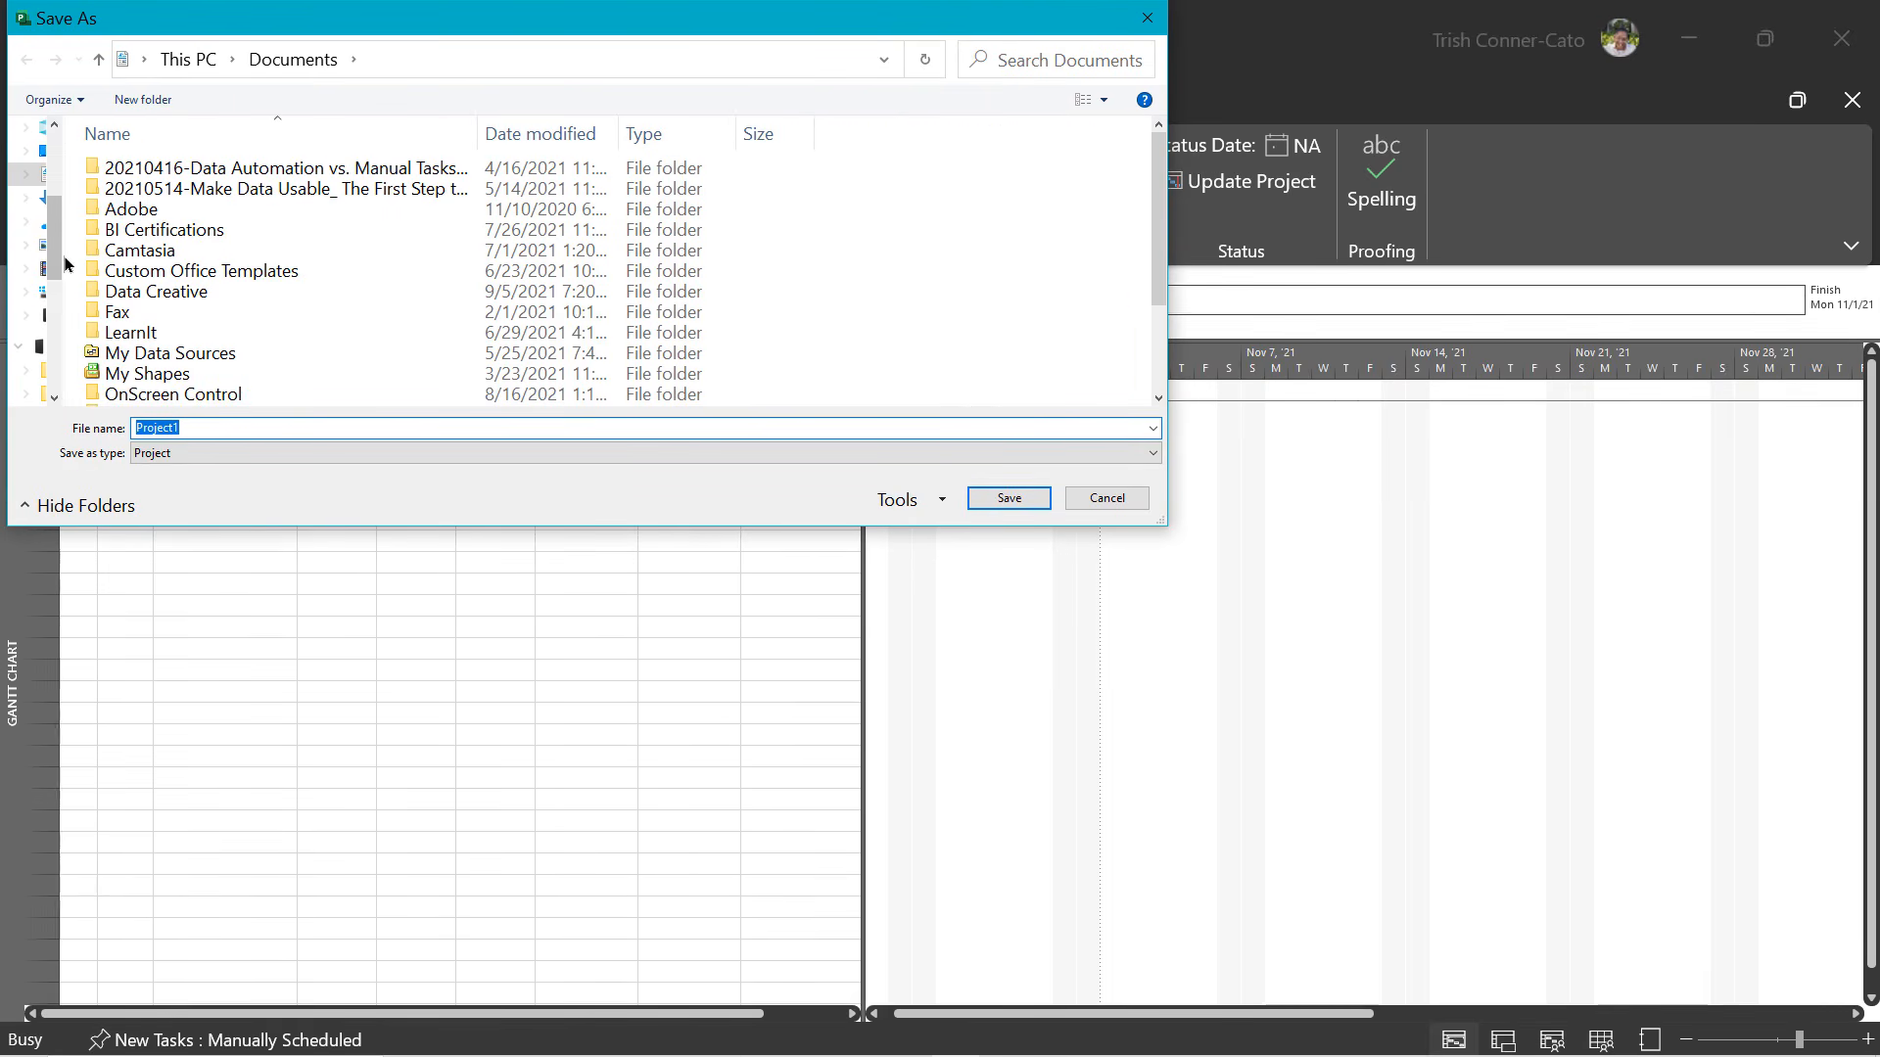
drag(67, 259, 113, 273)
click(62, 156)
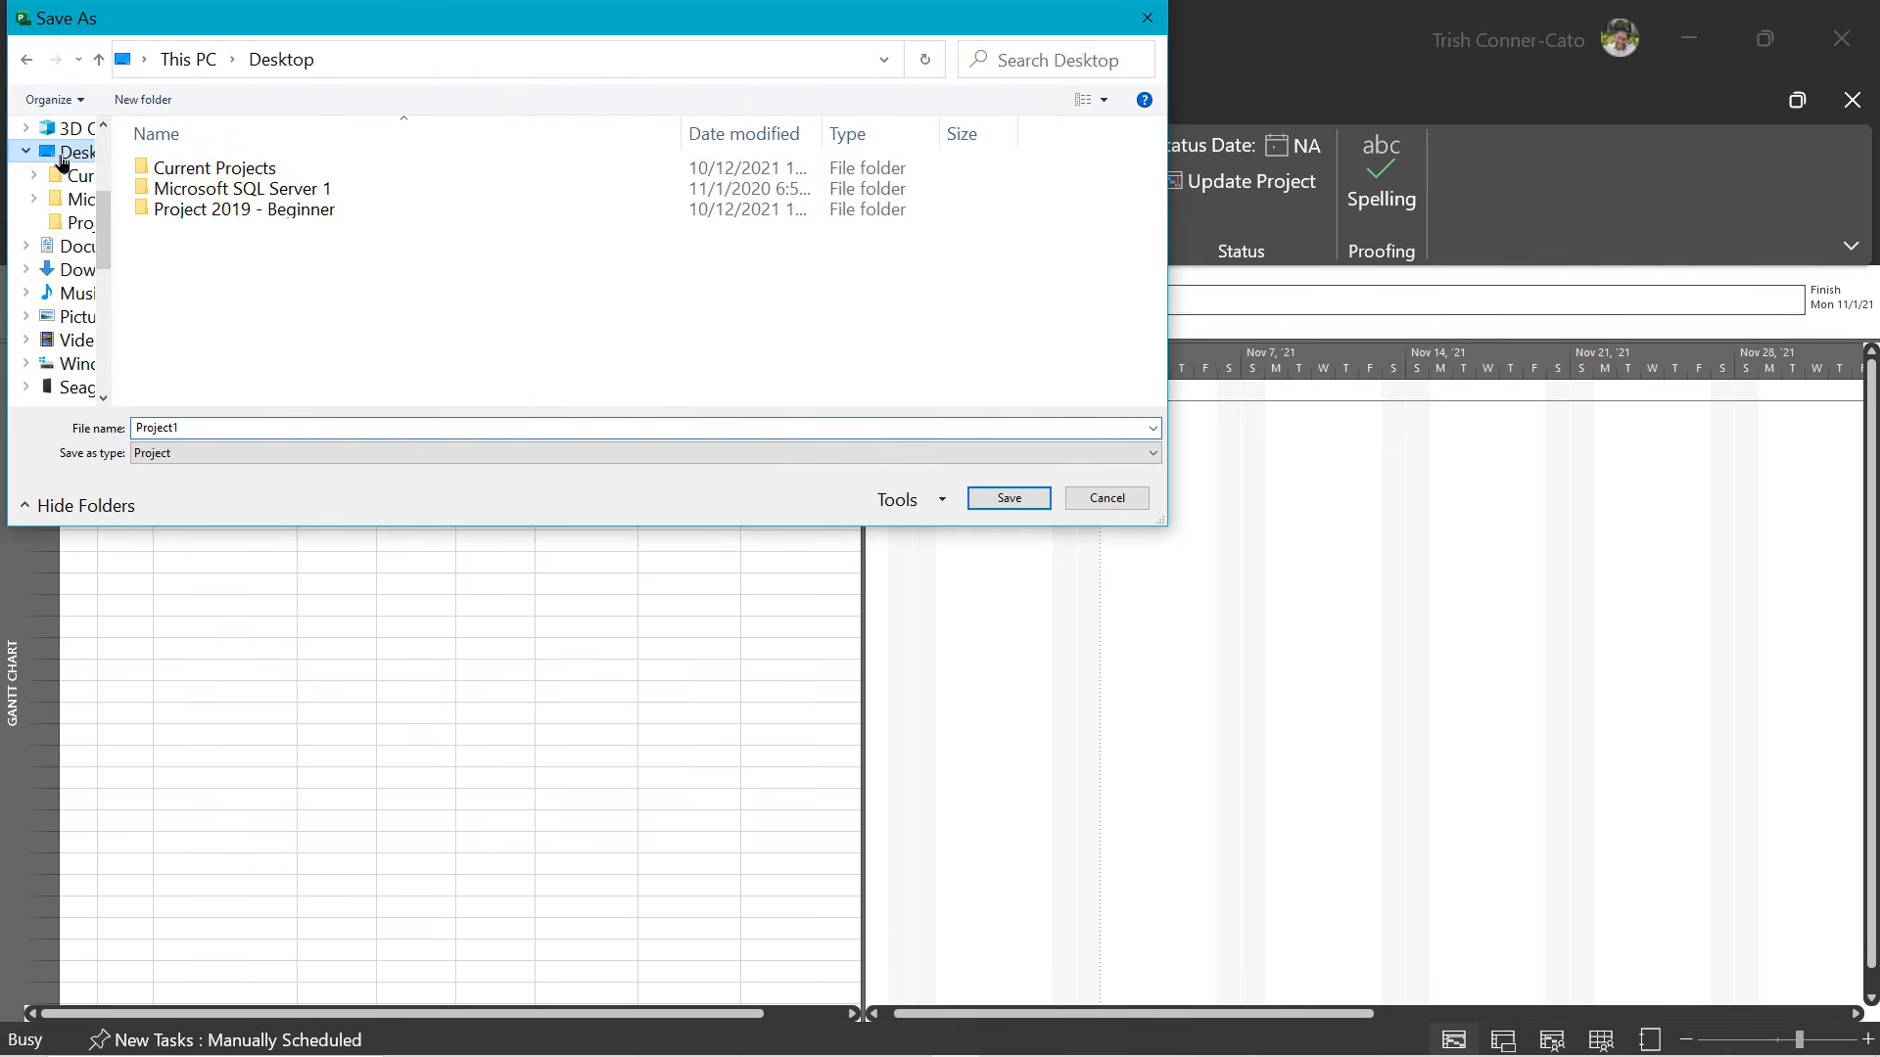
double_click(276, 206)
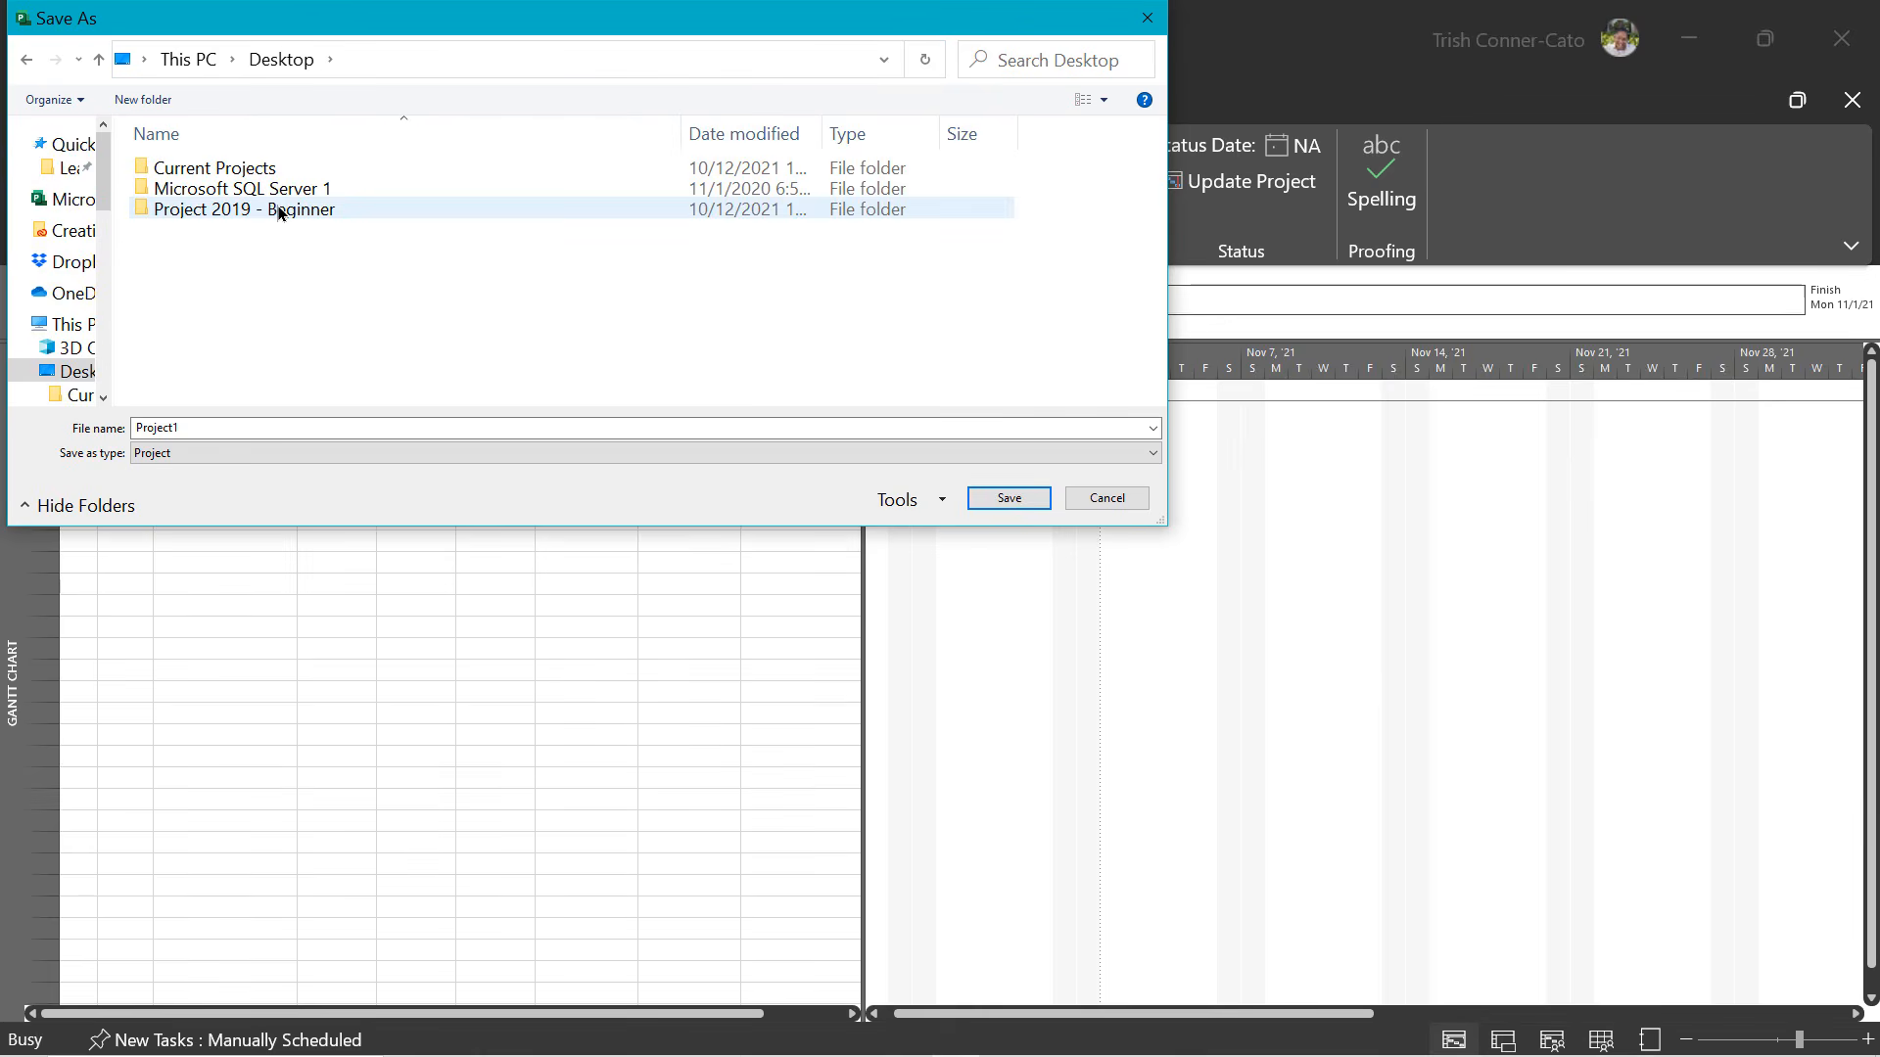
double_click(278, 209)
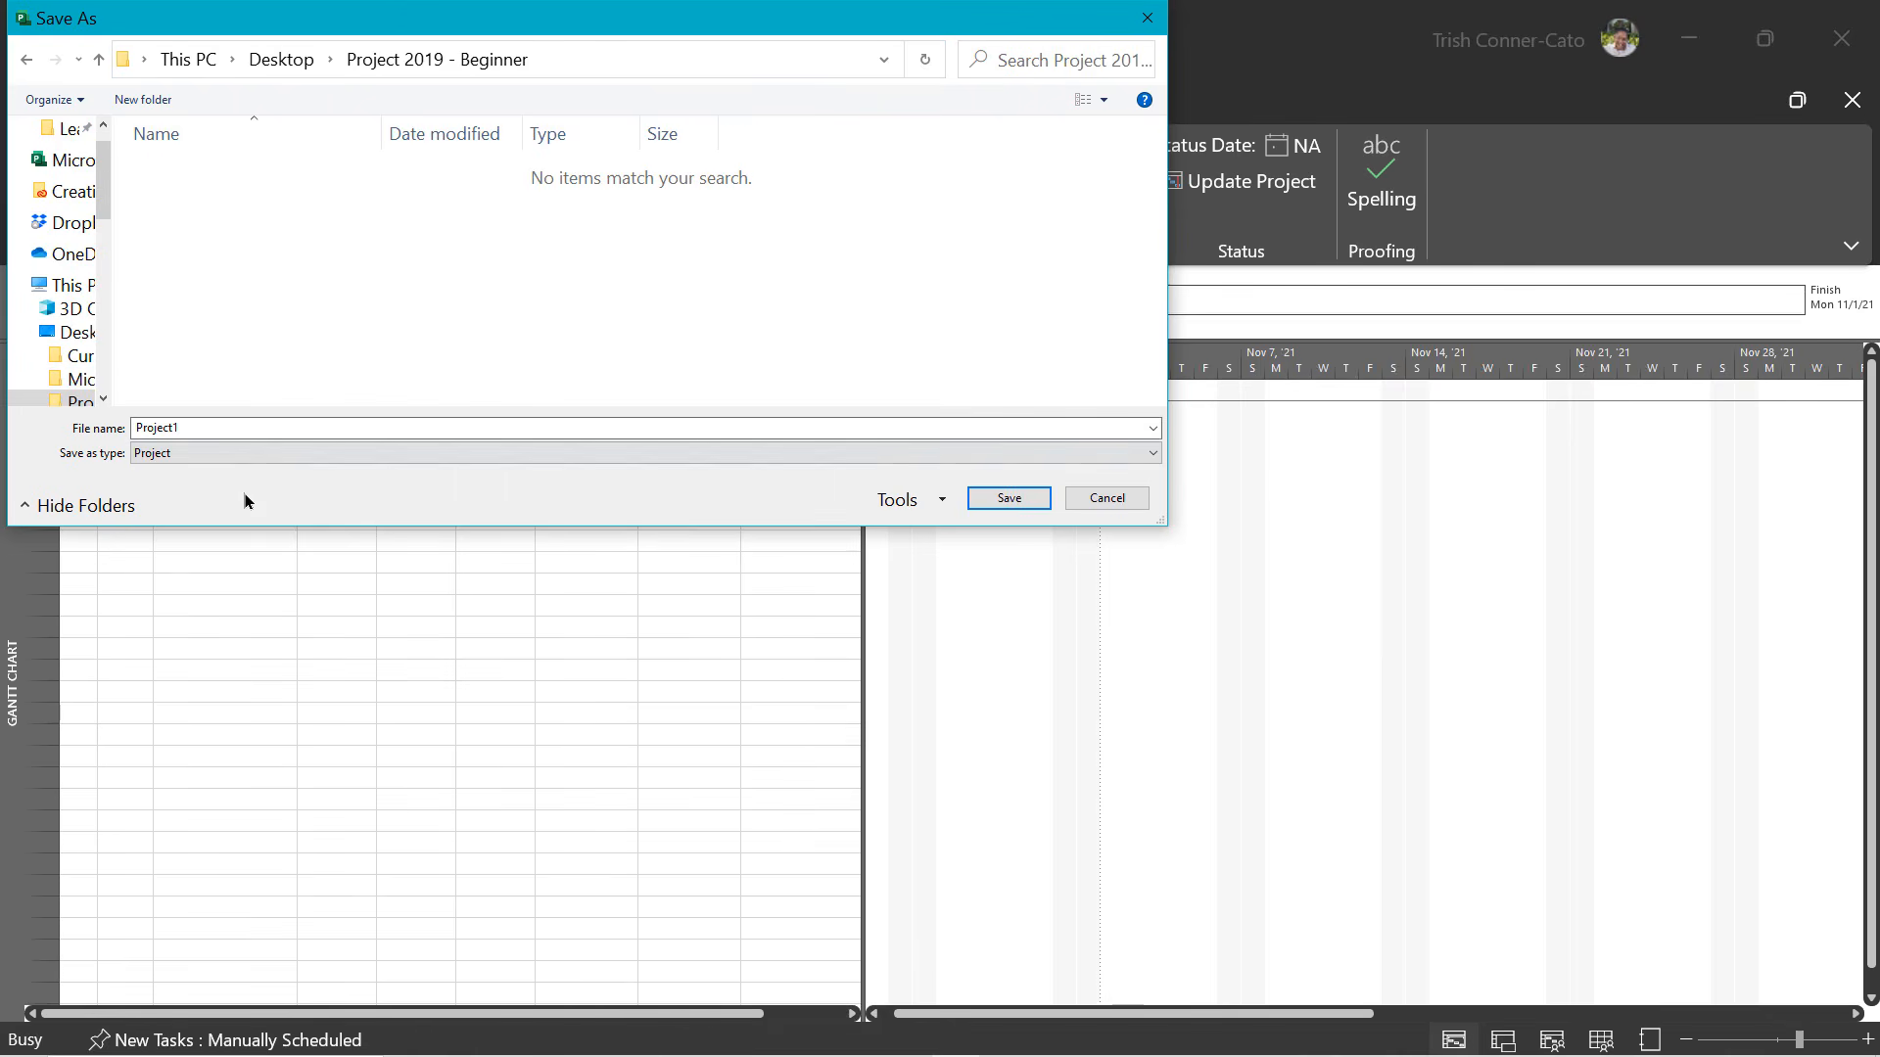
double_click(189, 431)
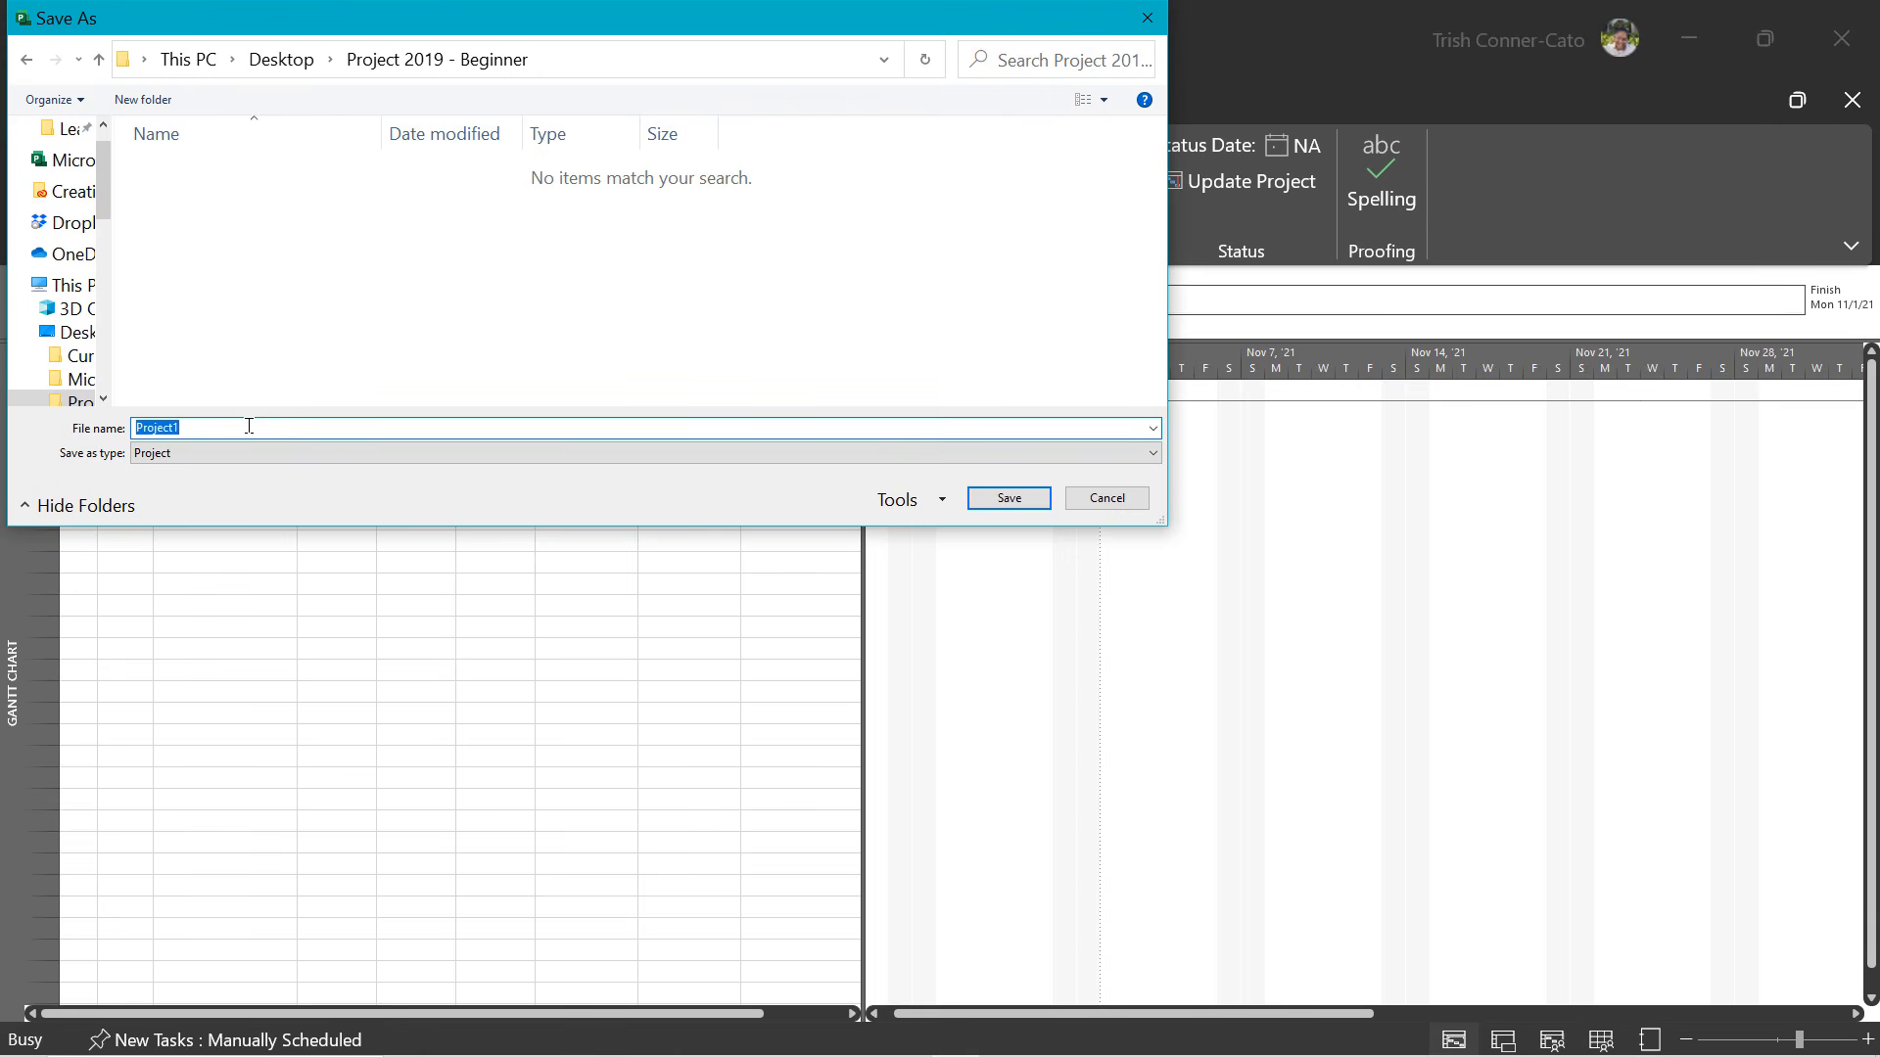
text(Learnit Remodel Project)
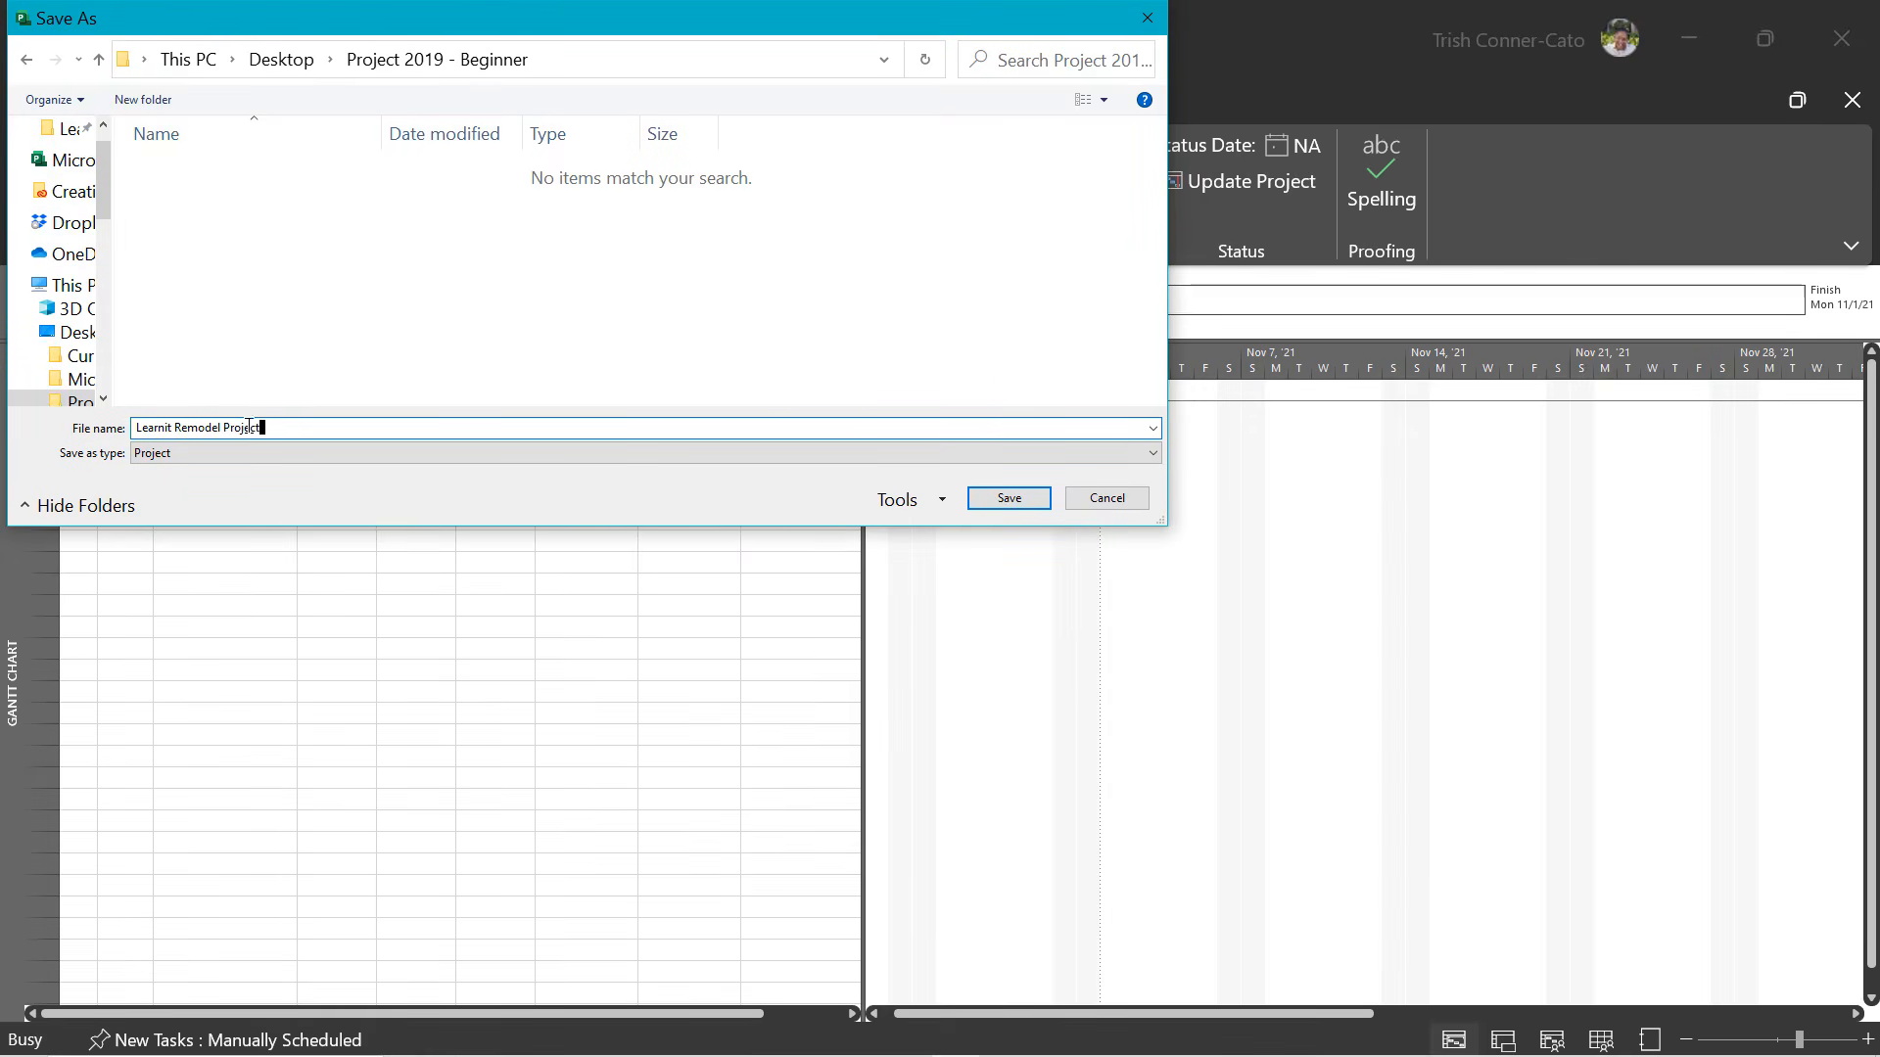
click(990, 500)
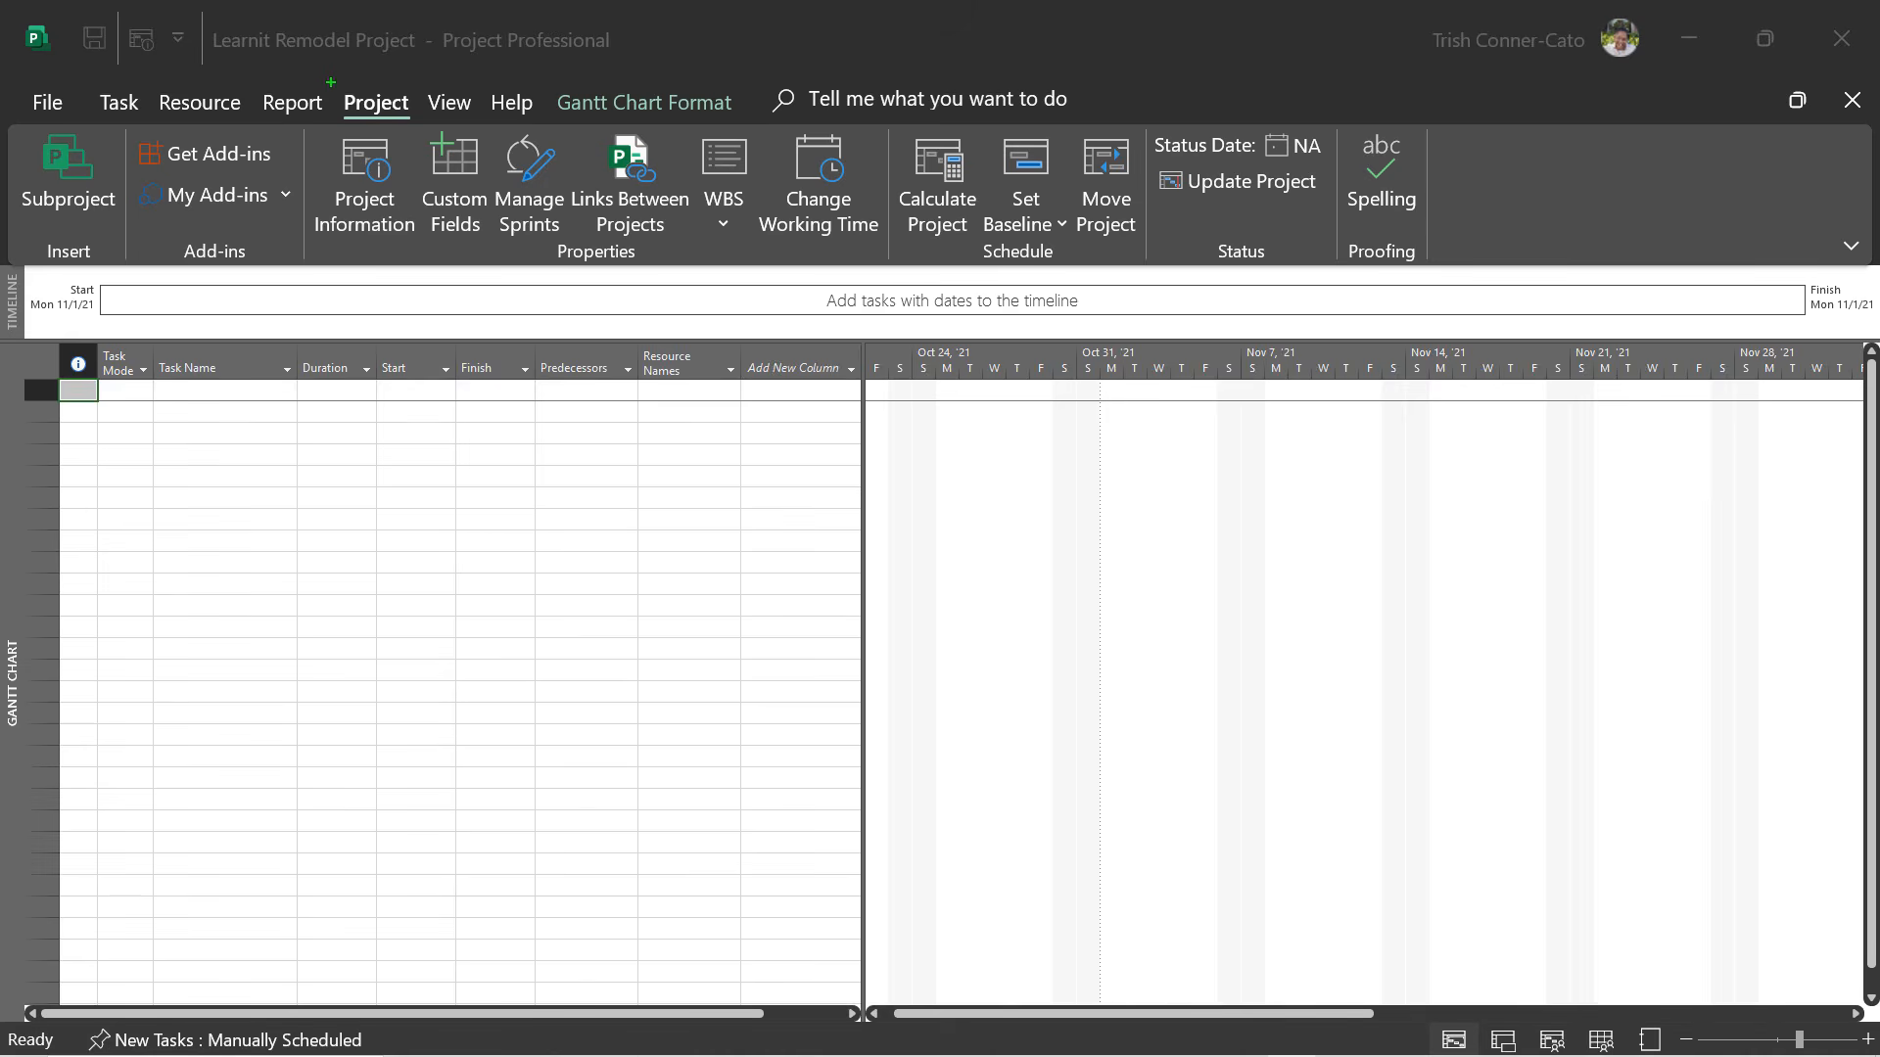
drag(350, 66, 351, 229)
key(Escape)
click(382, 412)
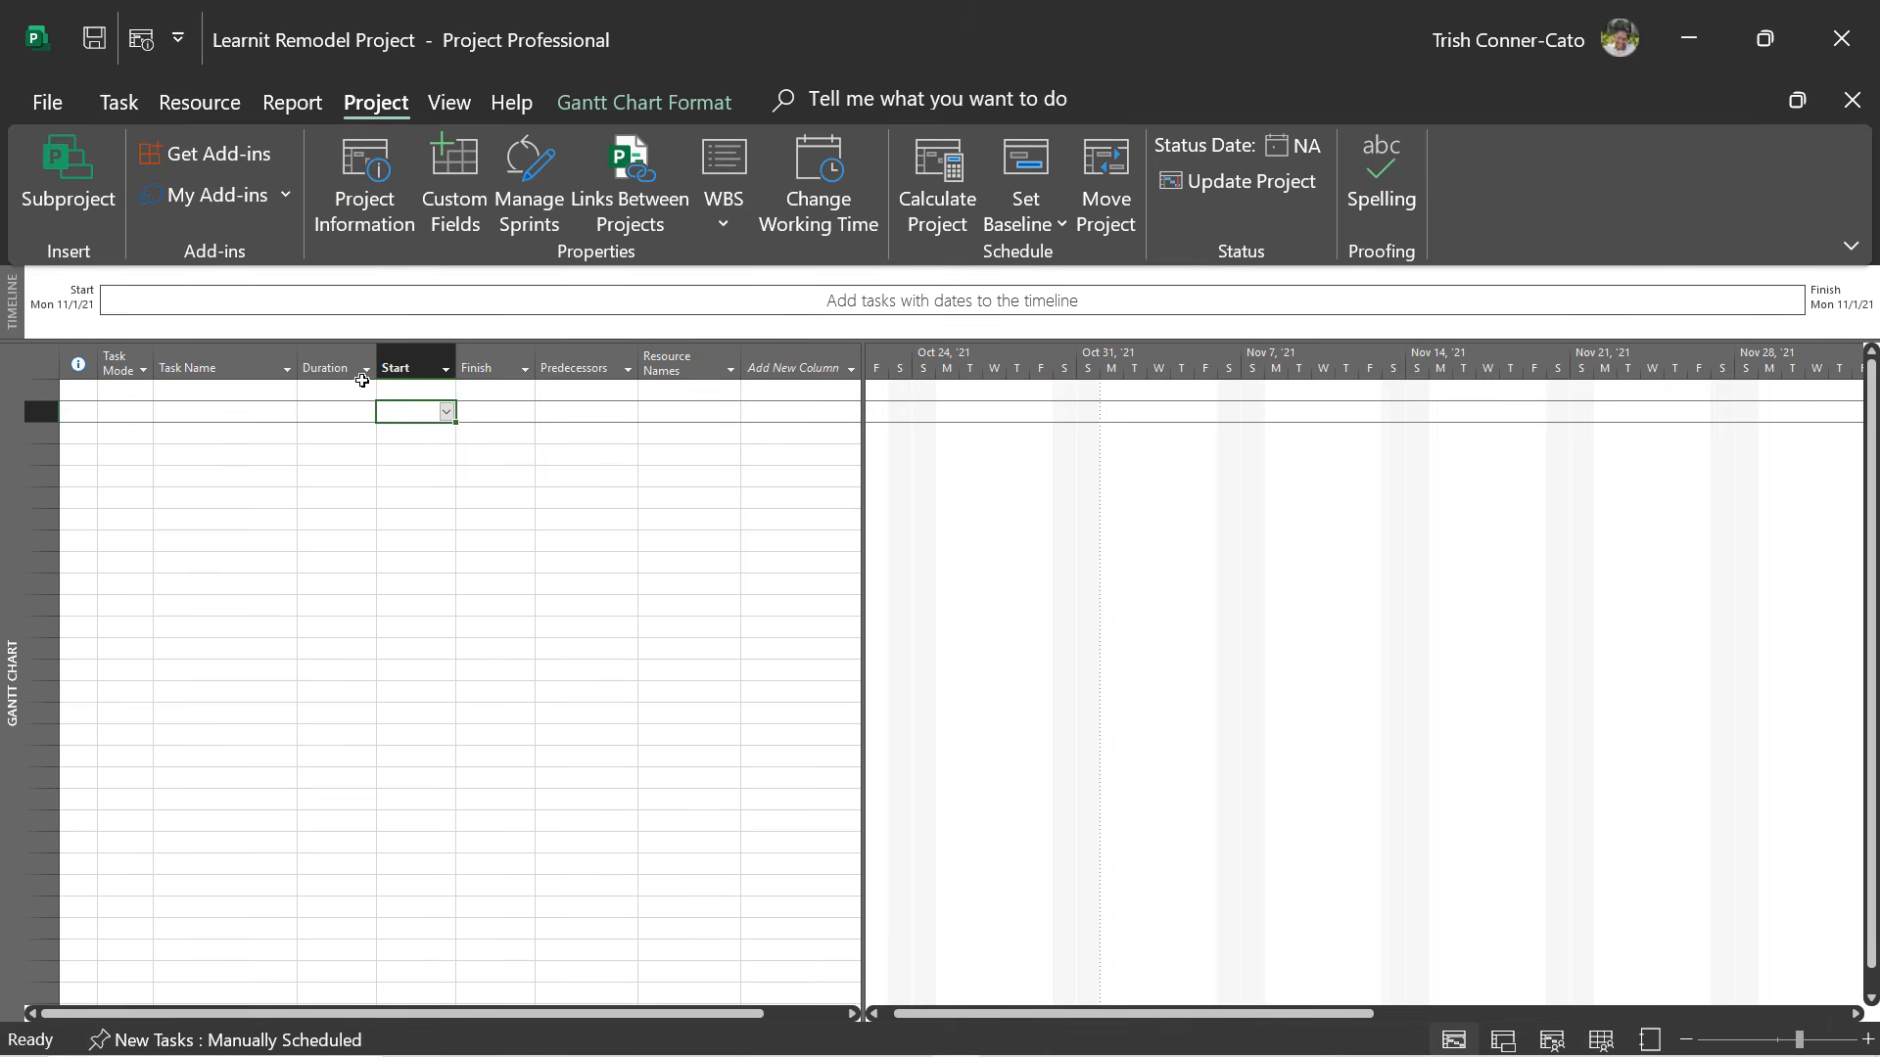
Assign the Remodel Project calendar to the project in the project information.
click(144, 39)
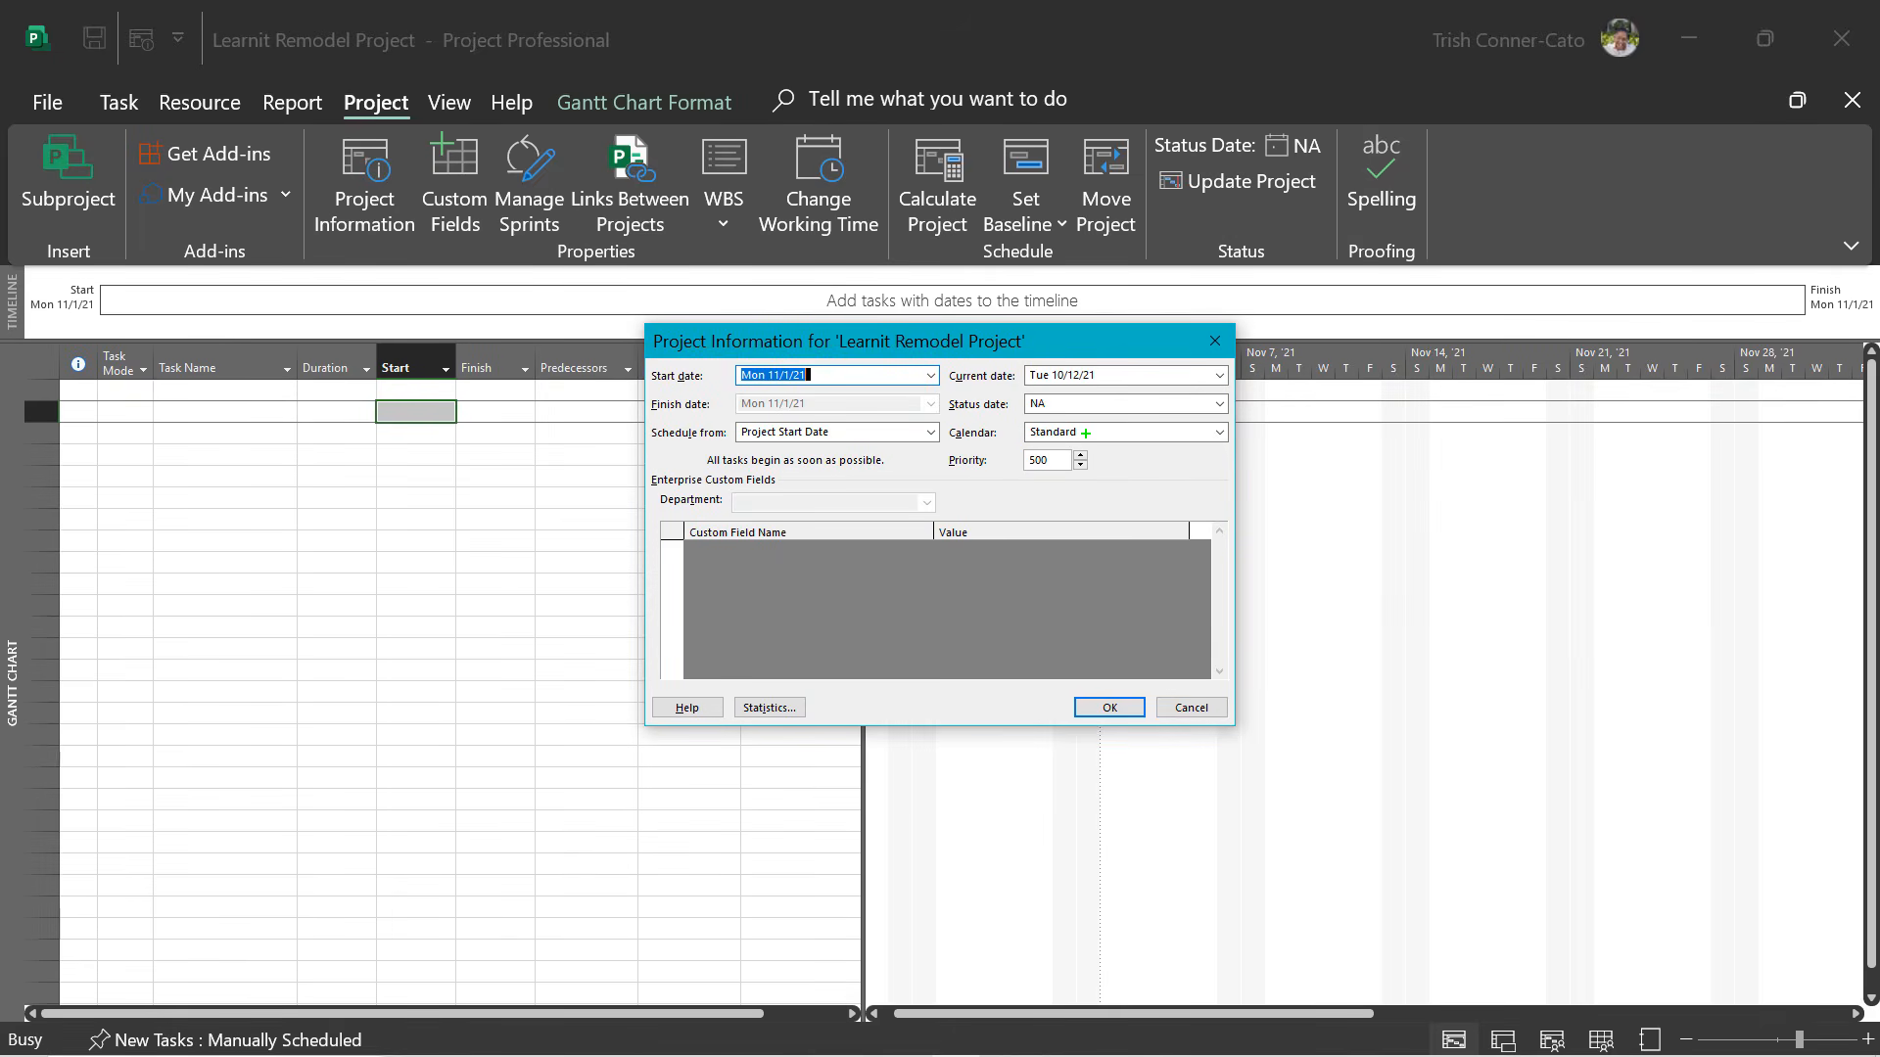
drag(1085, 432, 1187, 432)
key(Escape)
click(1219, 434)
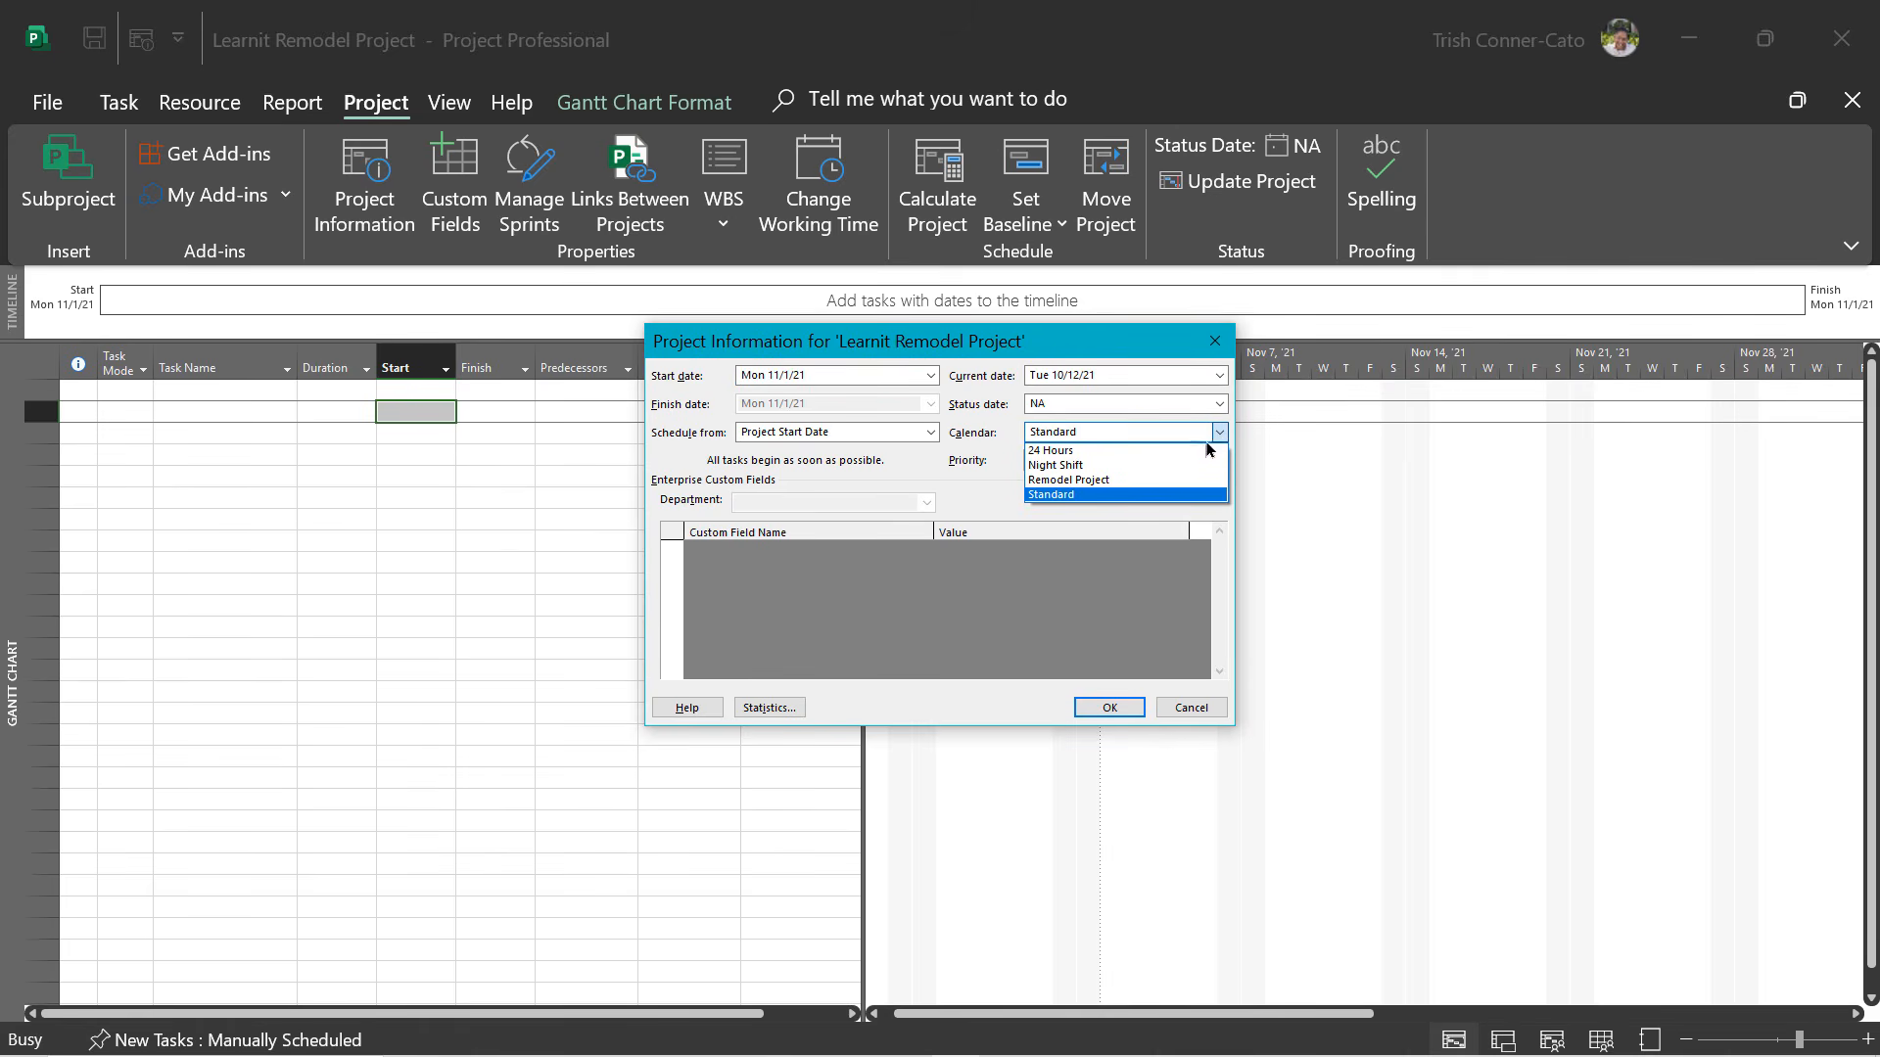
click(1106, 480)
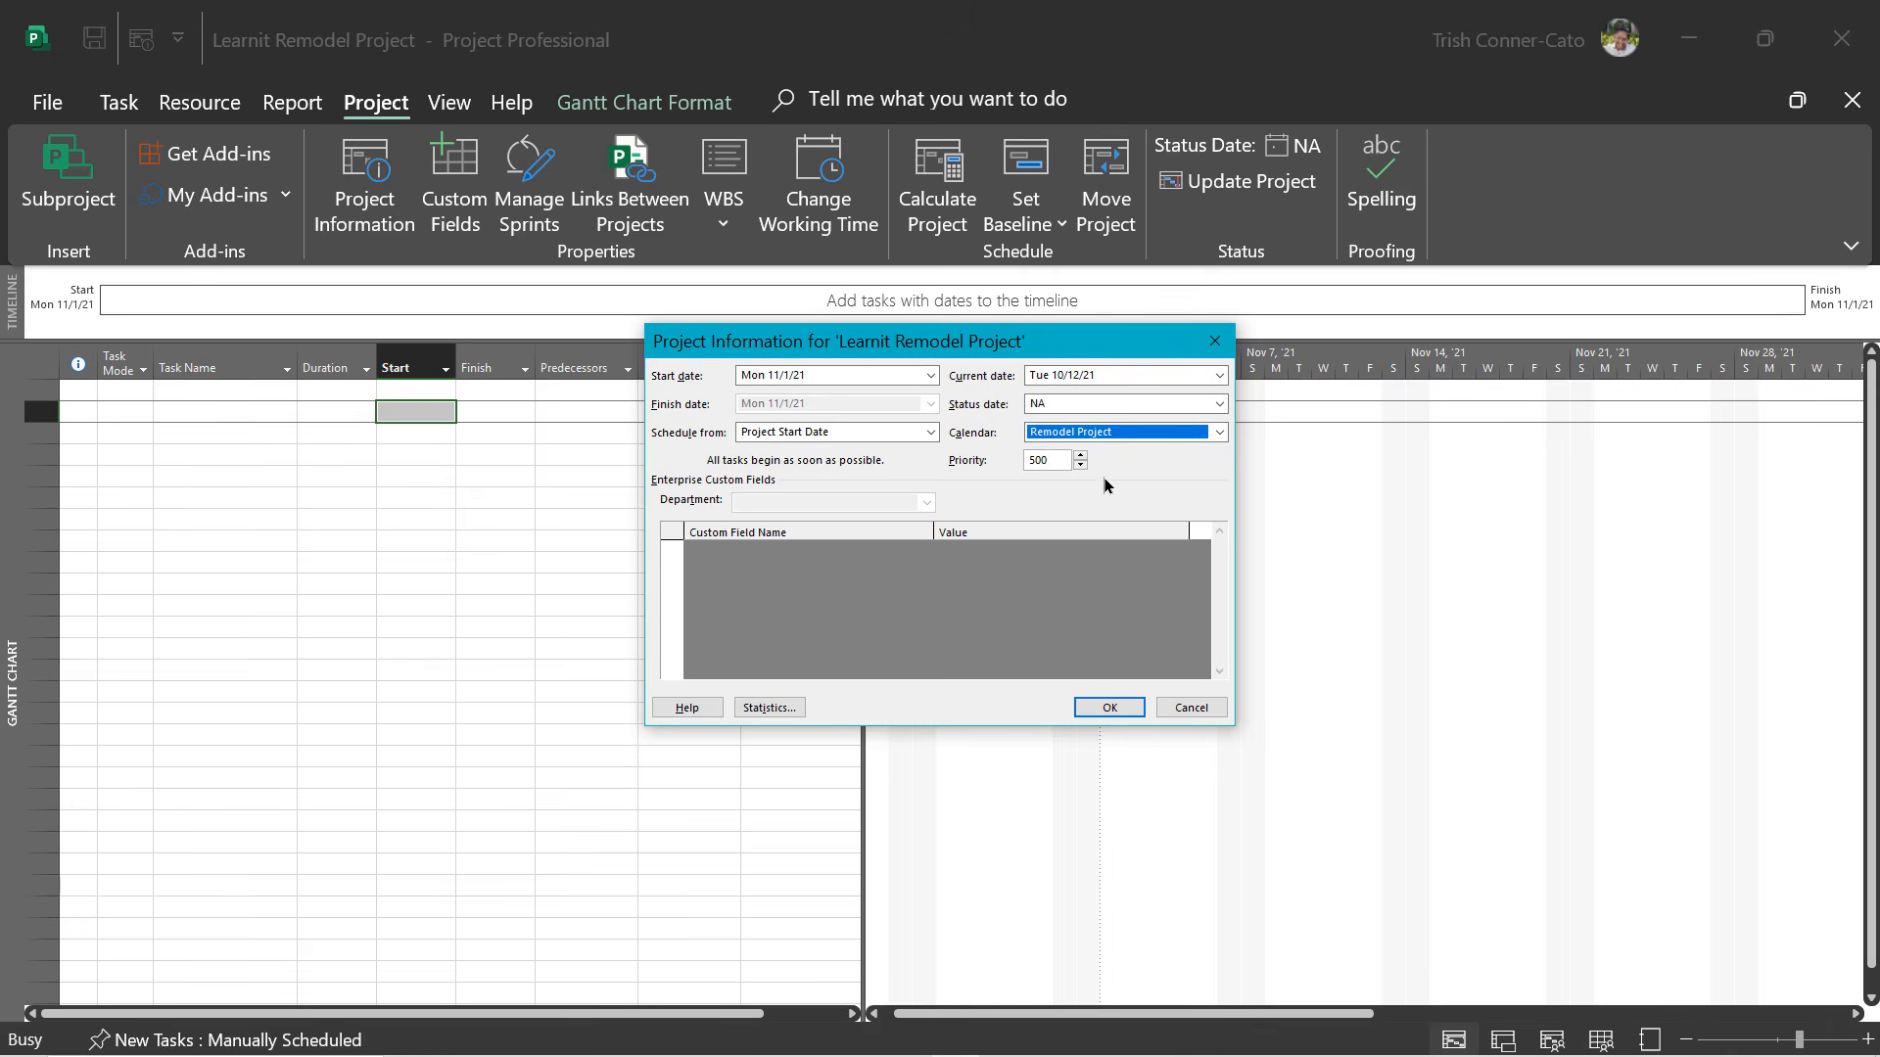
click(1108, 715)
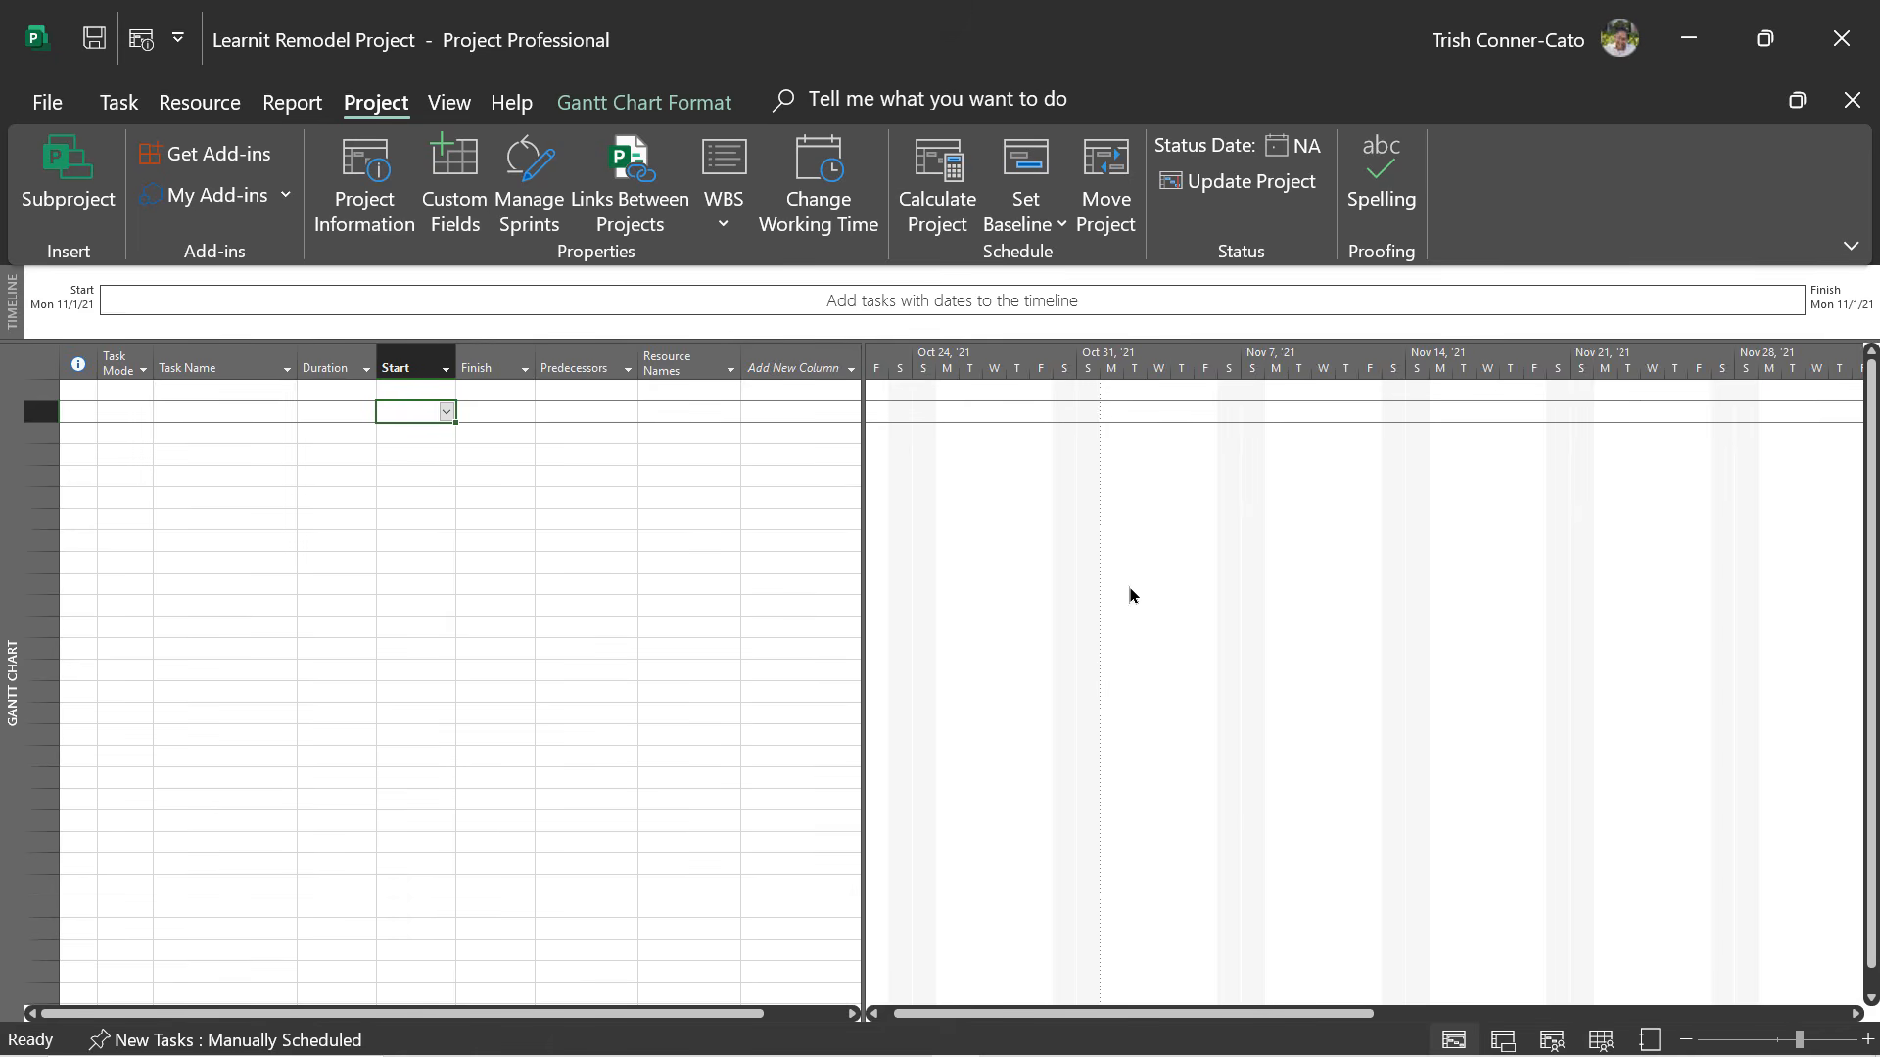
Save the project and set new tasks to be Manually Scheduled.
click(101, 42)
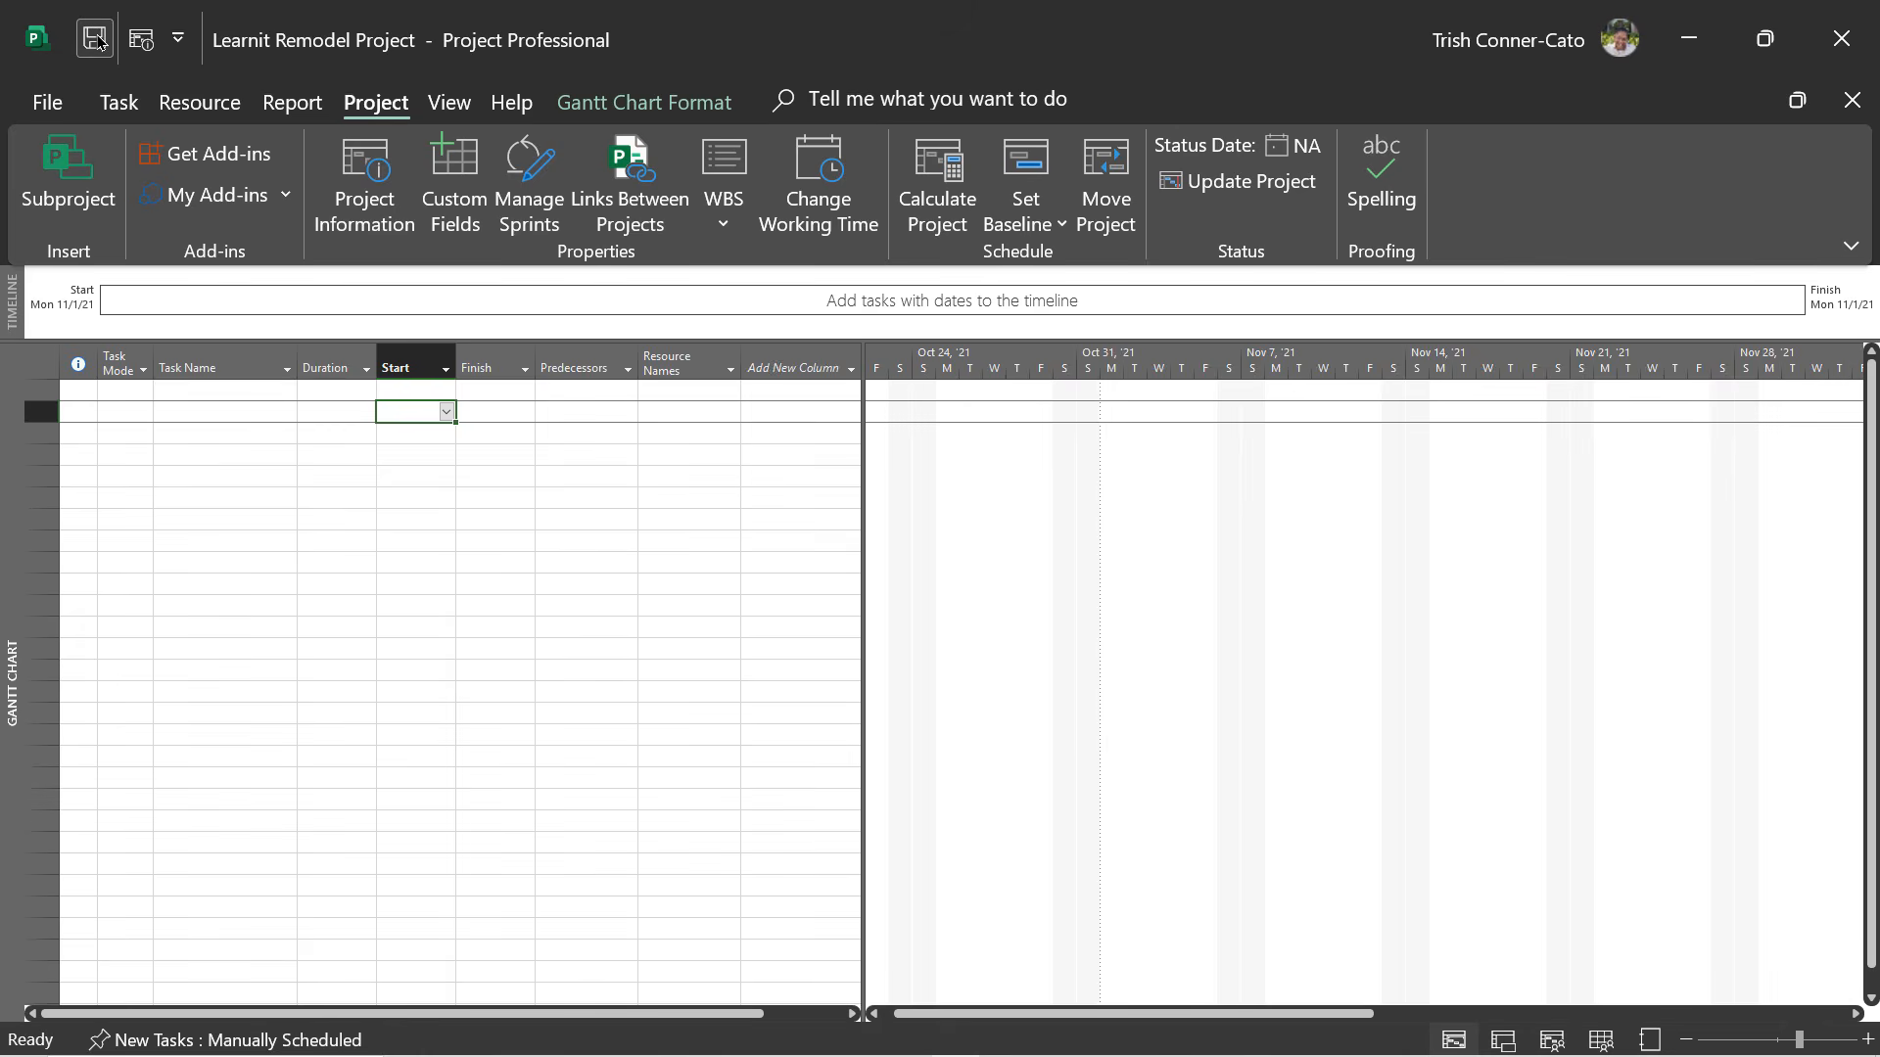
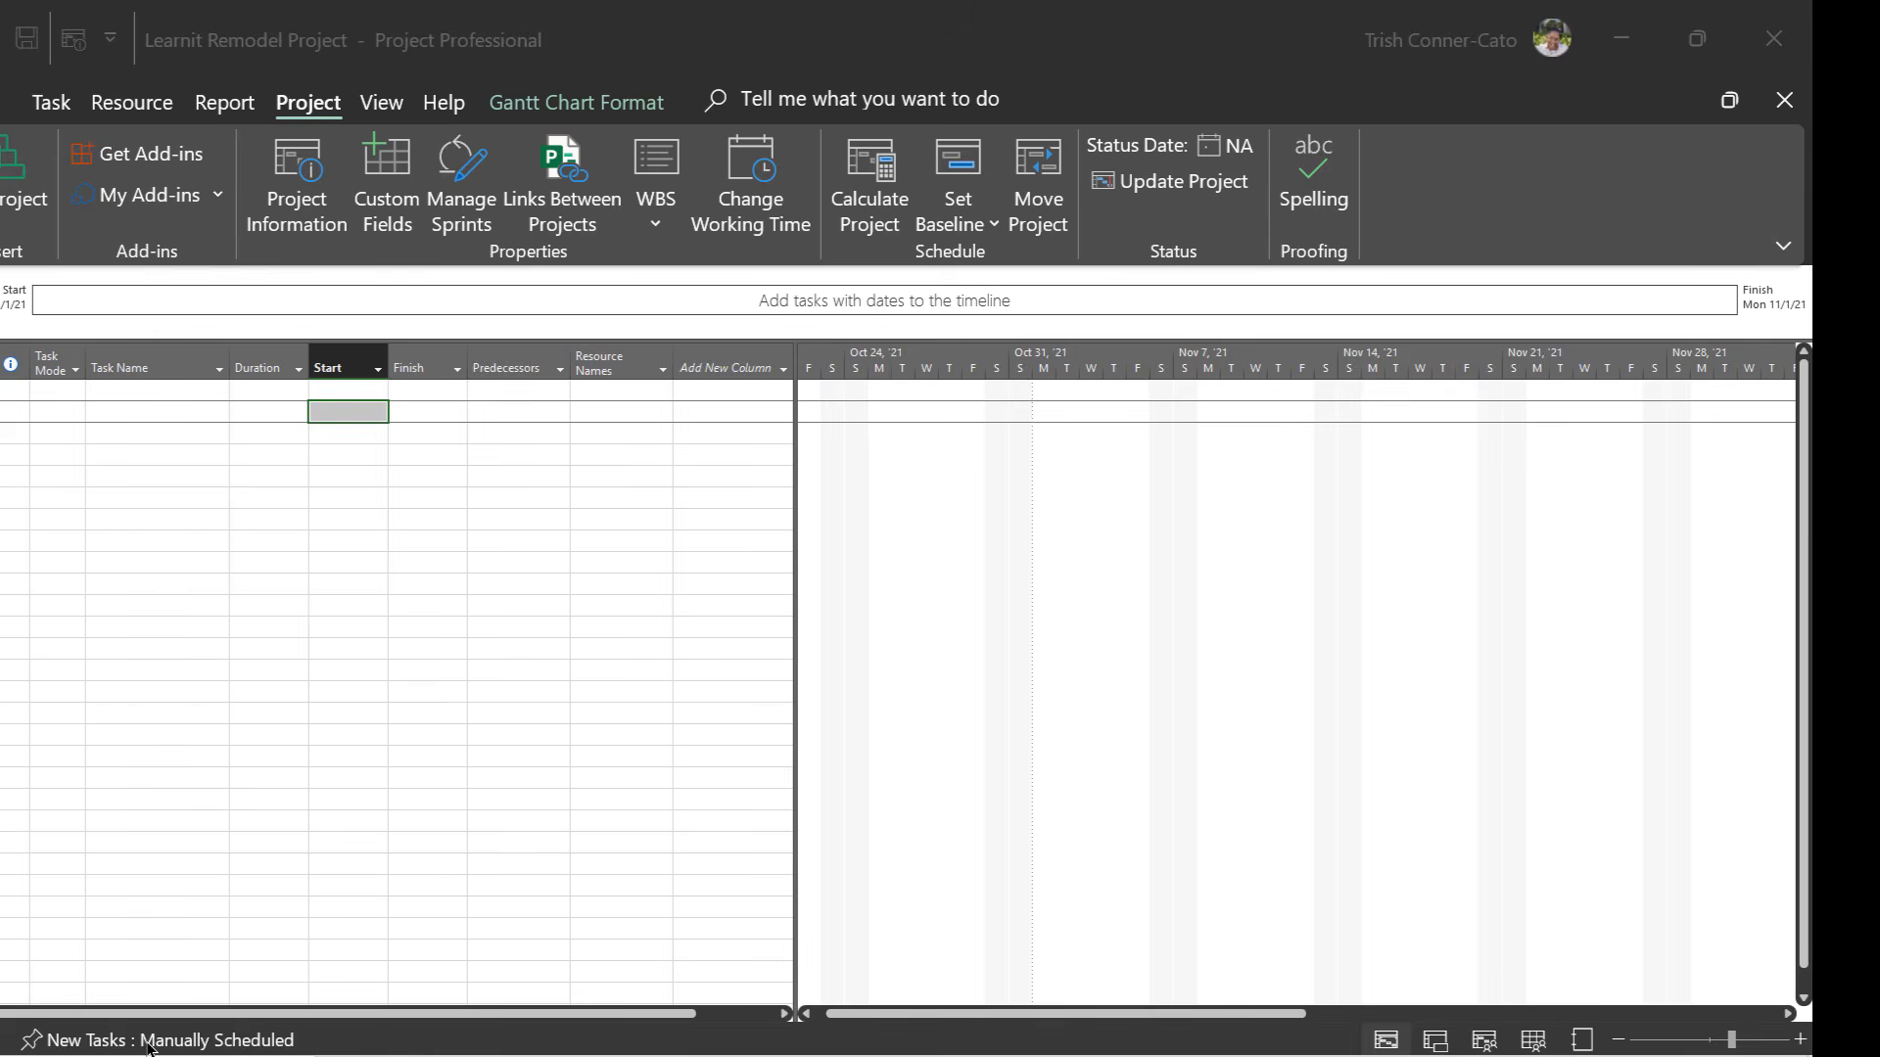
click(129, 1048)
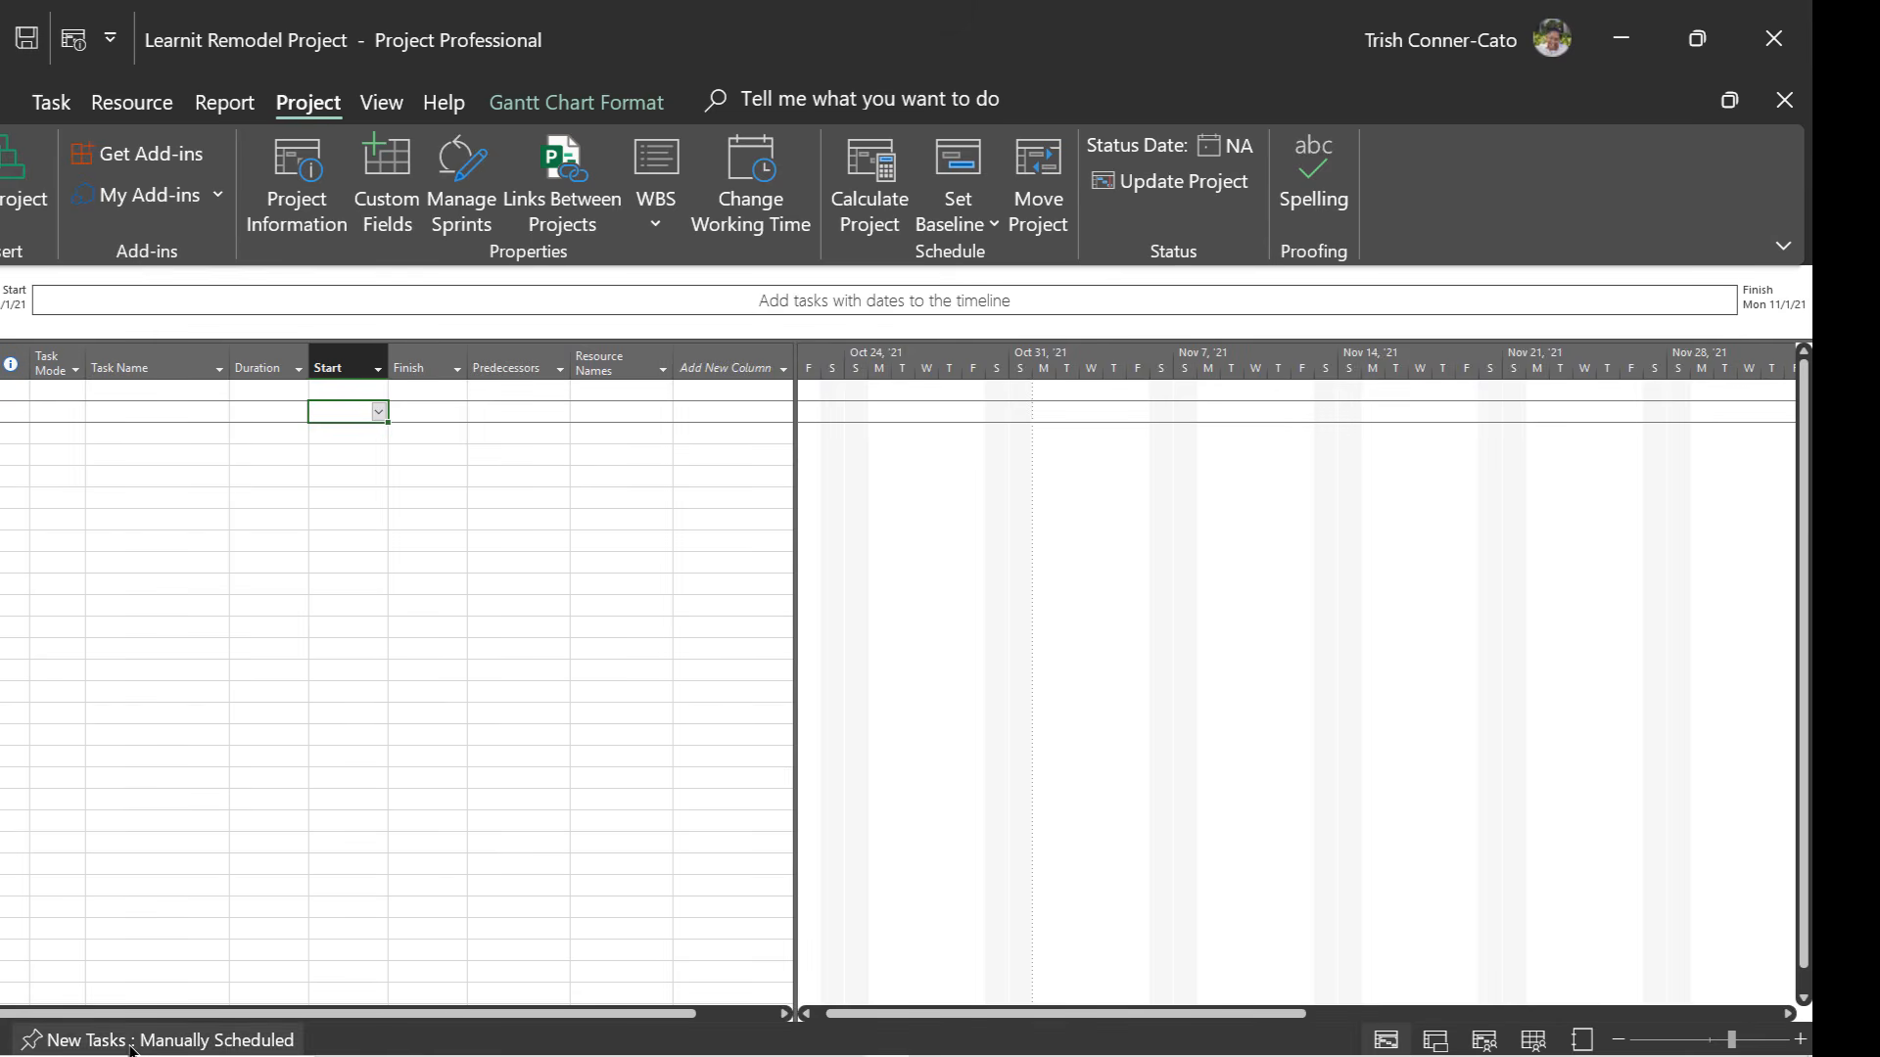
click(137, 1048)
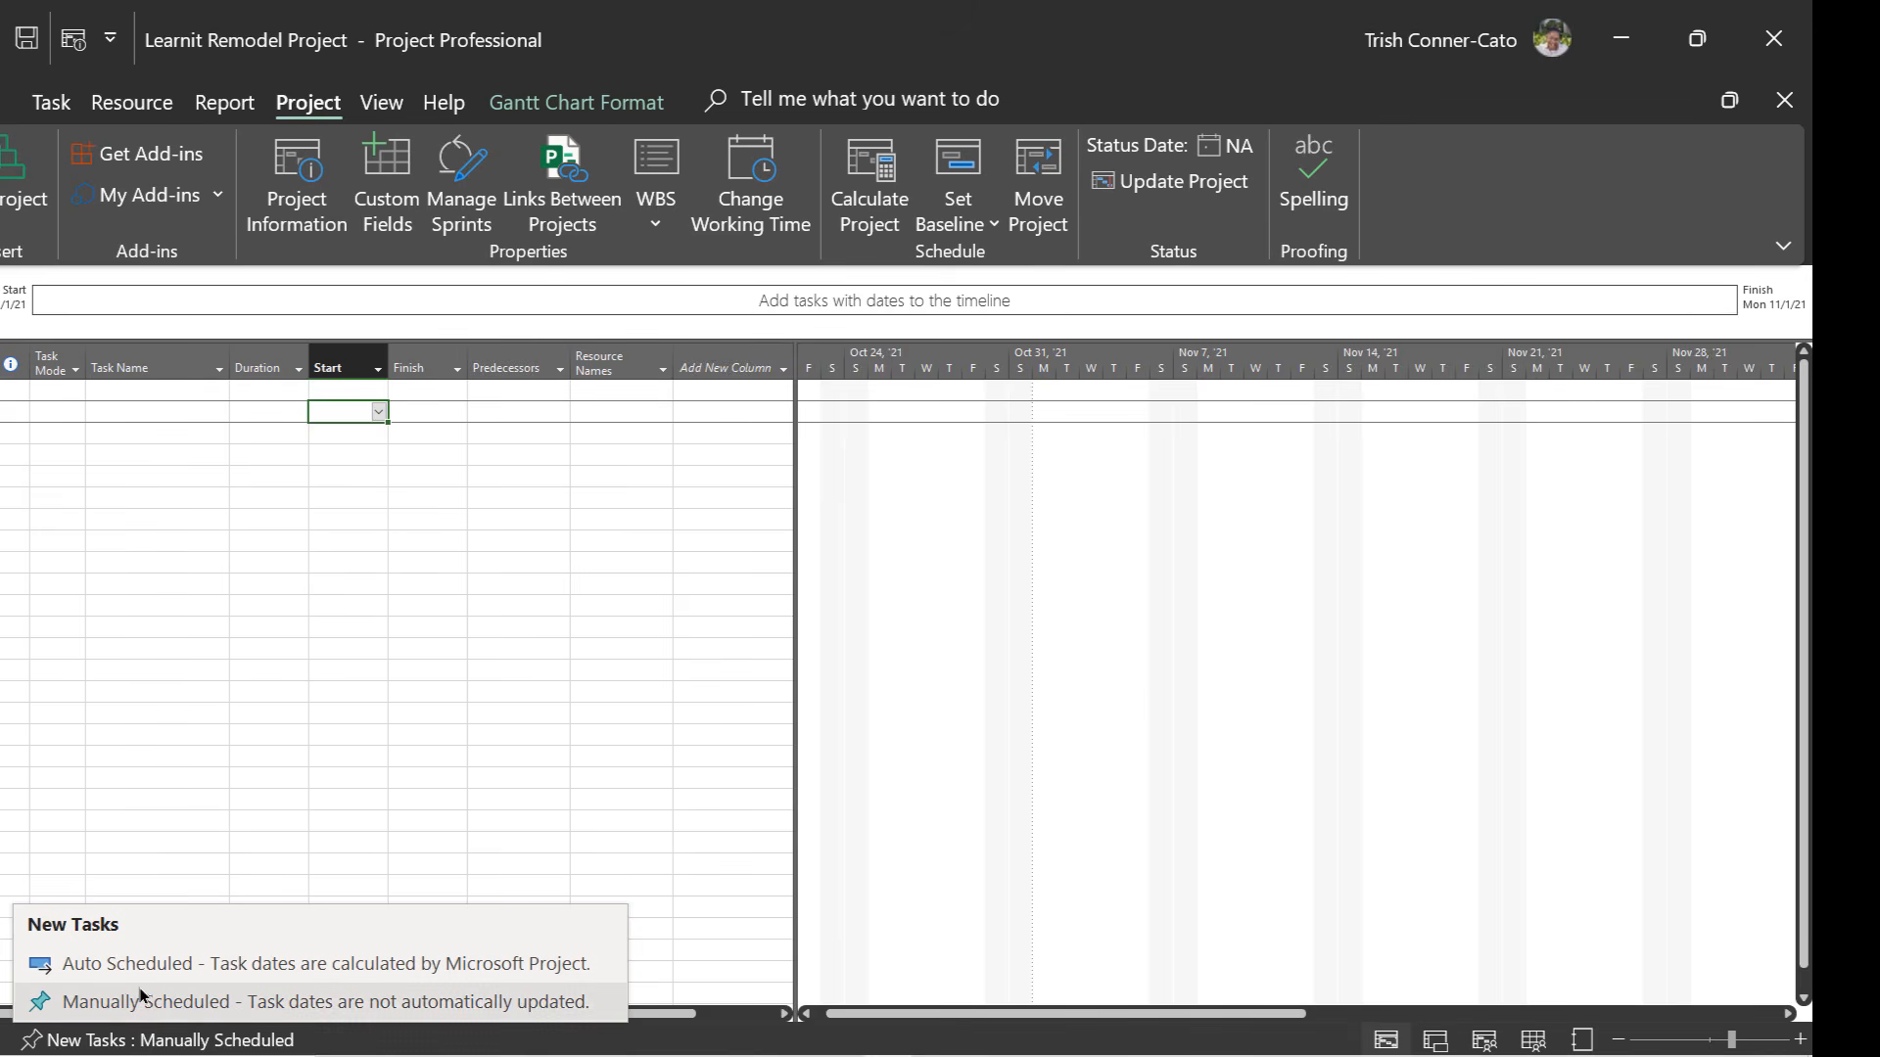
click(158, 1010)
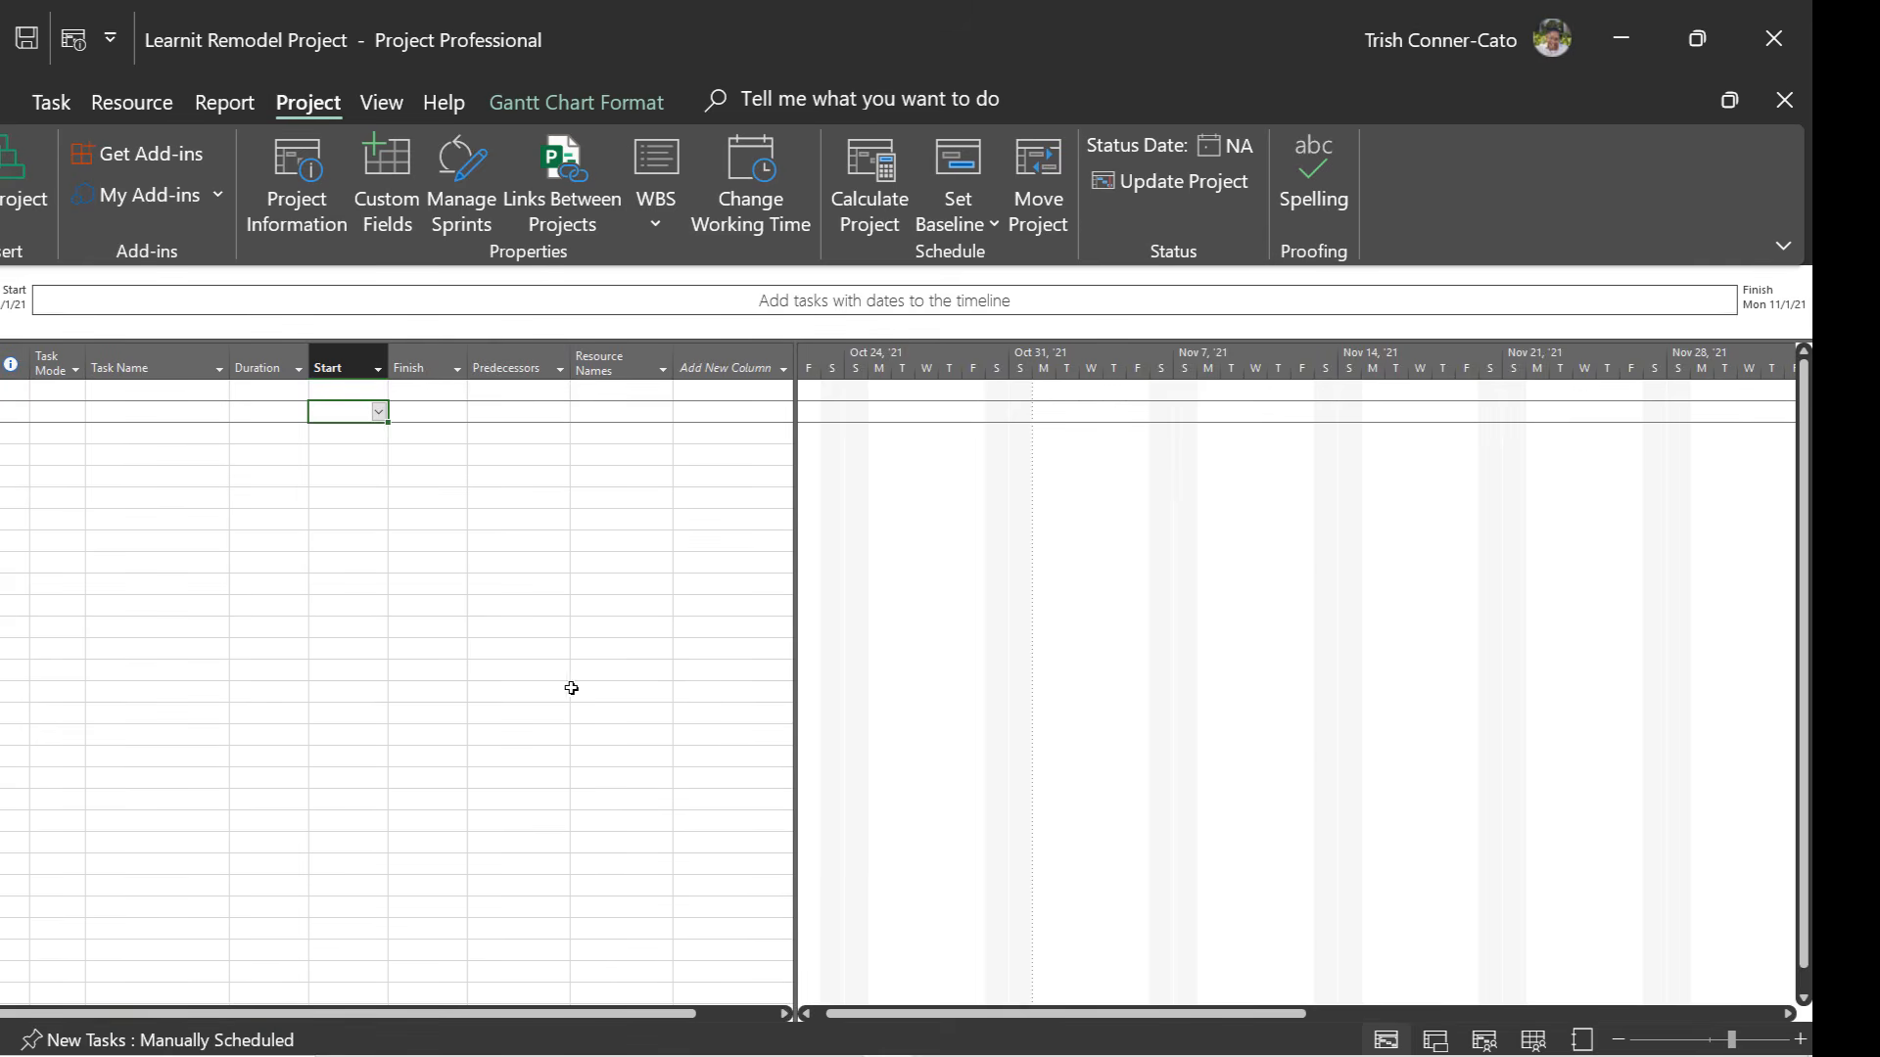
Enter Remove furniture as the name of the first task in the task table.
click(94, 390)
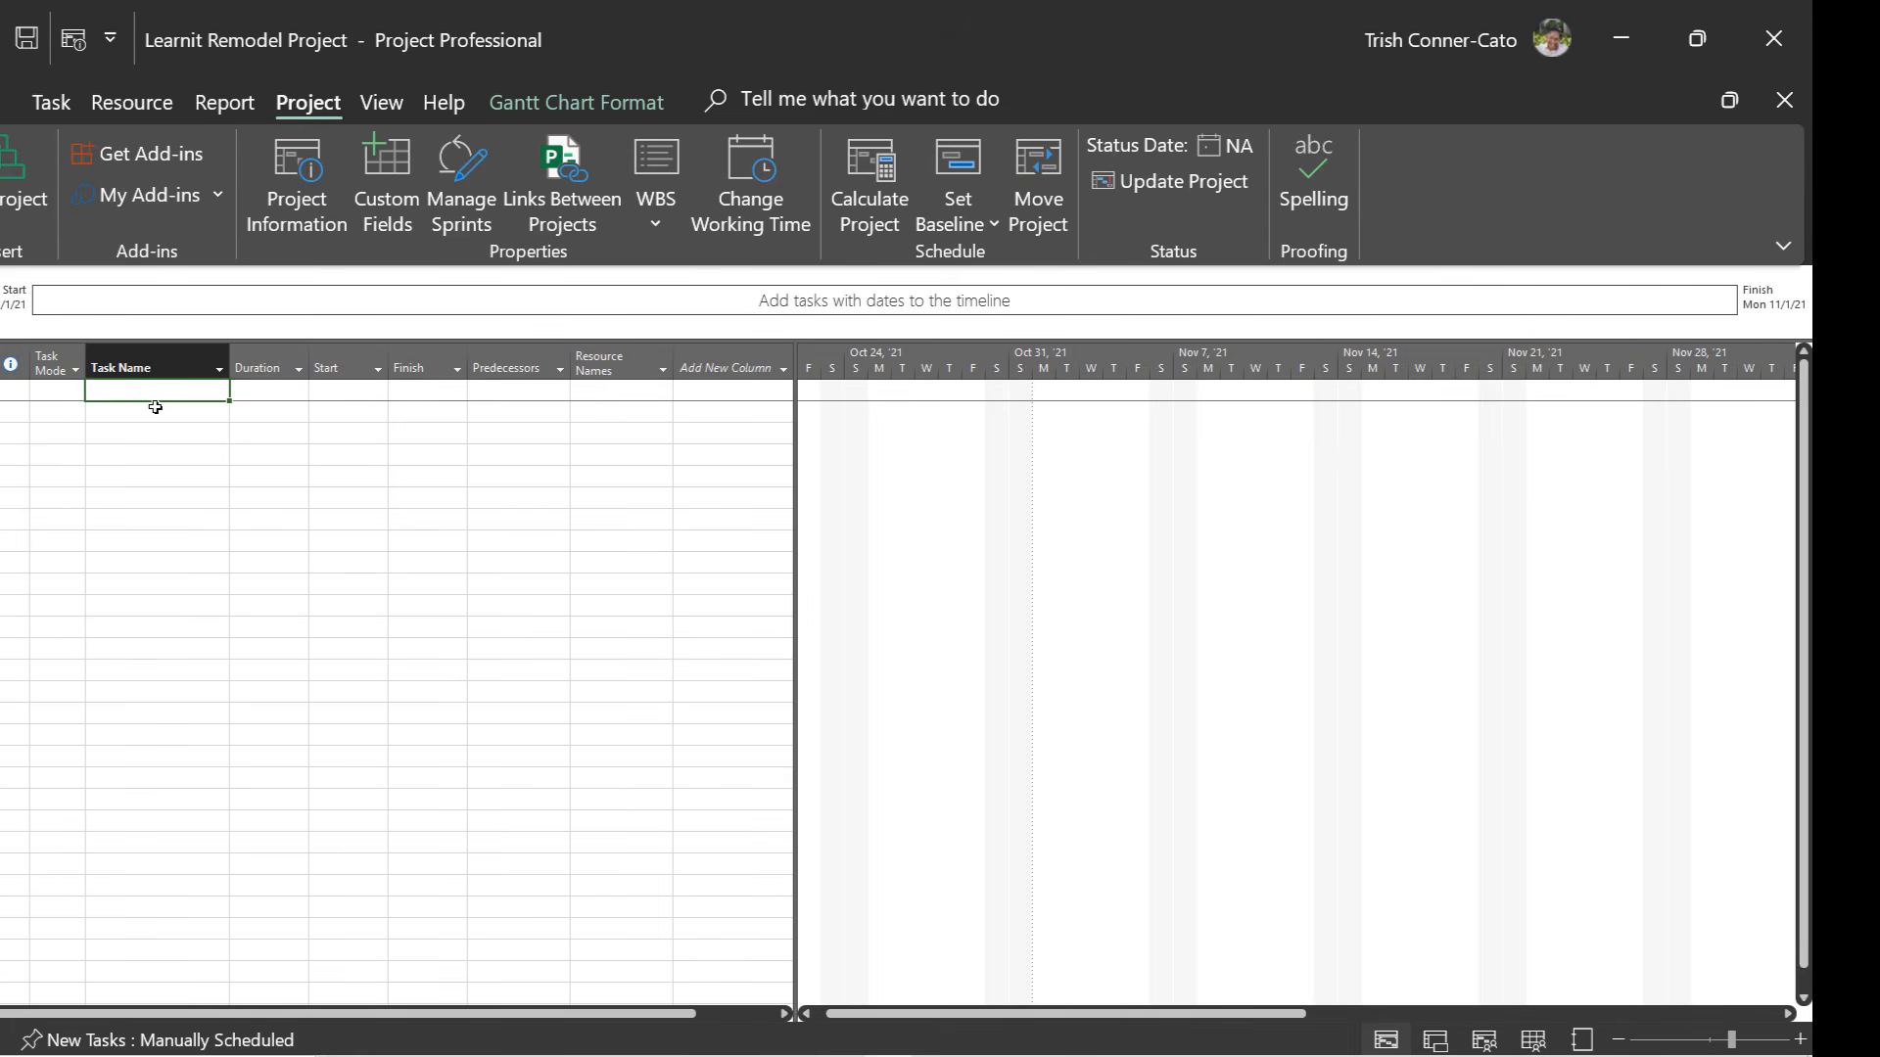
mouse_move(1753, 1018)
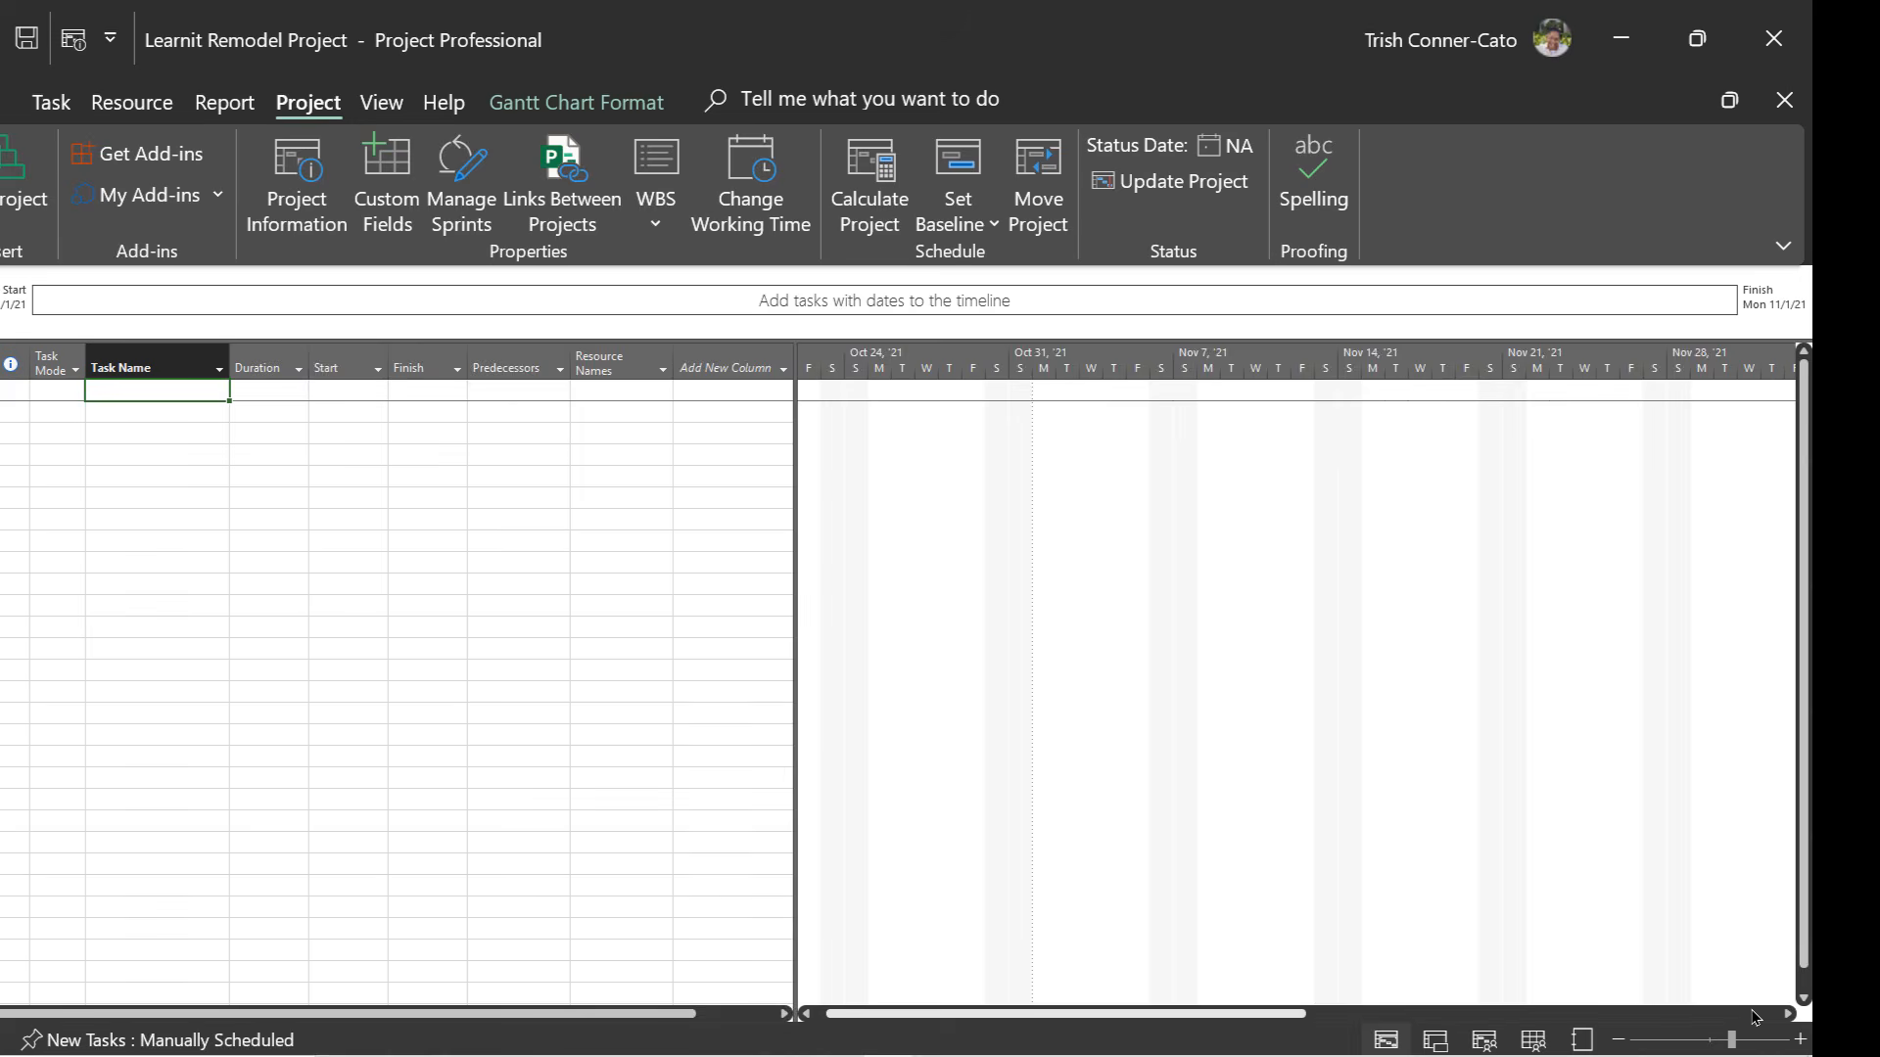
text(Remocv)
key(BackSpace)
key(BackSpace)
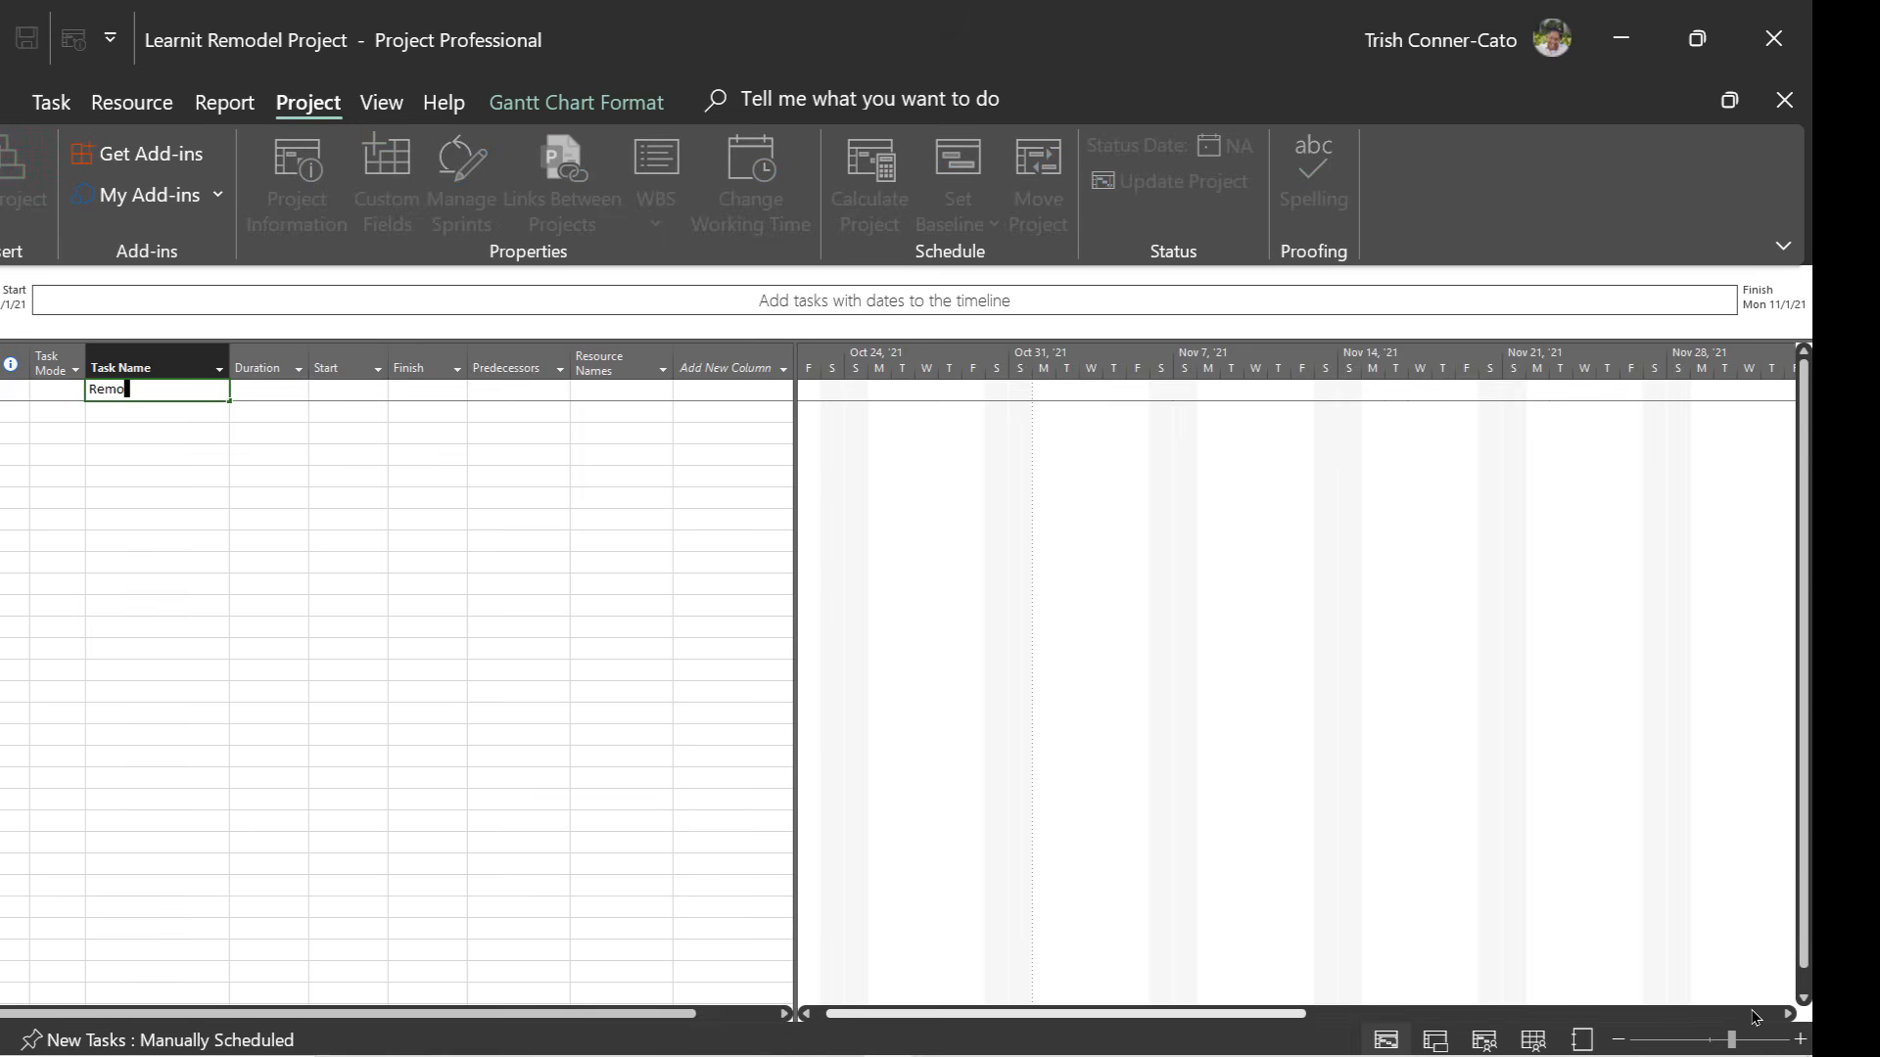
text(ve furniture)
key(Return)
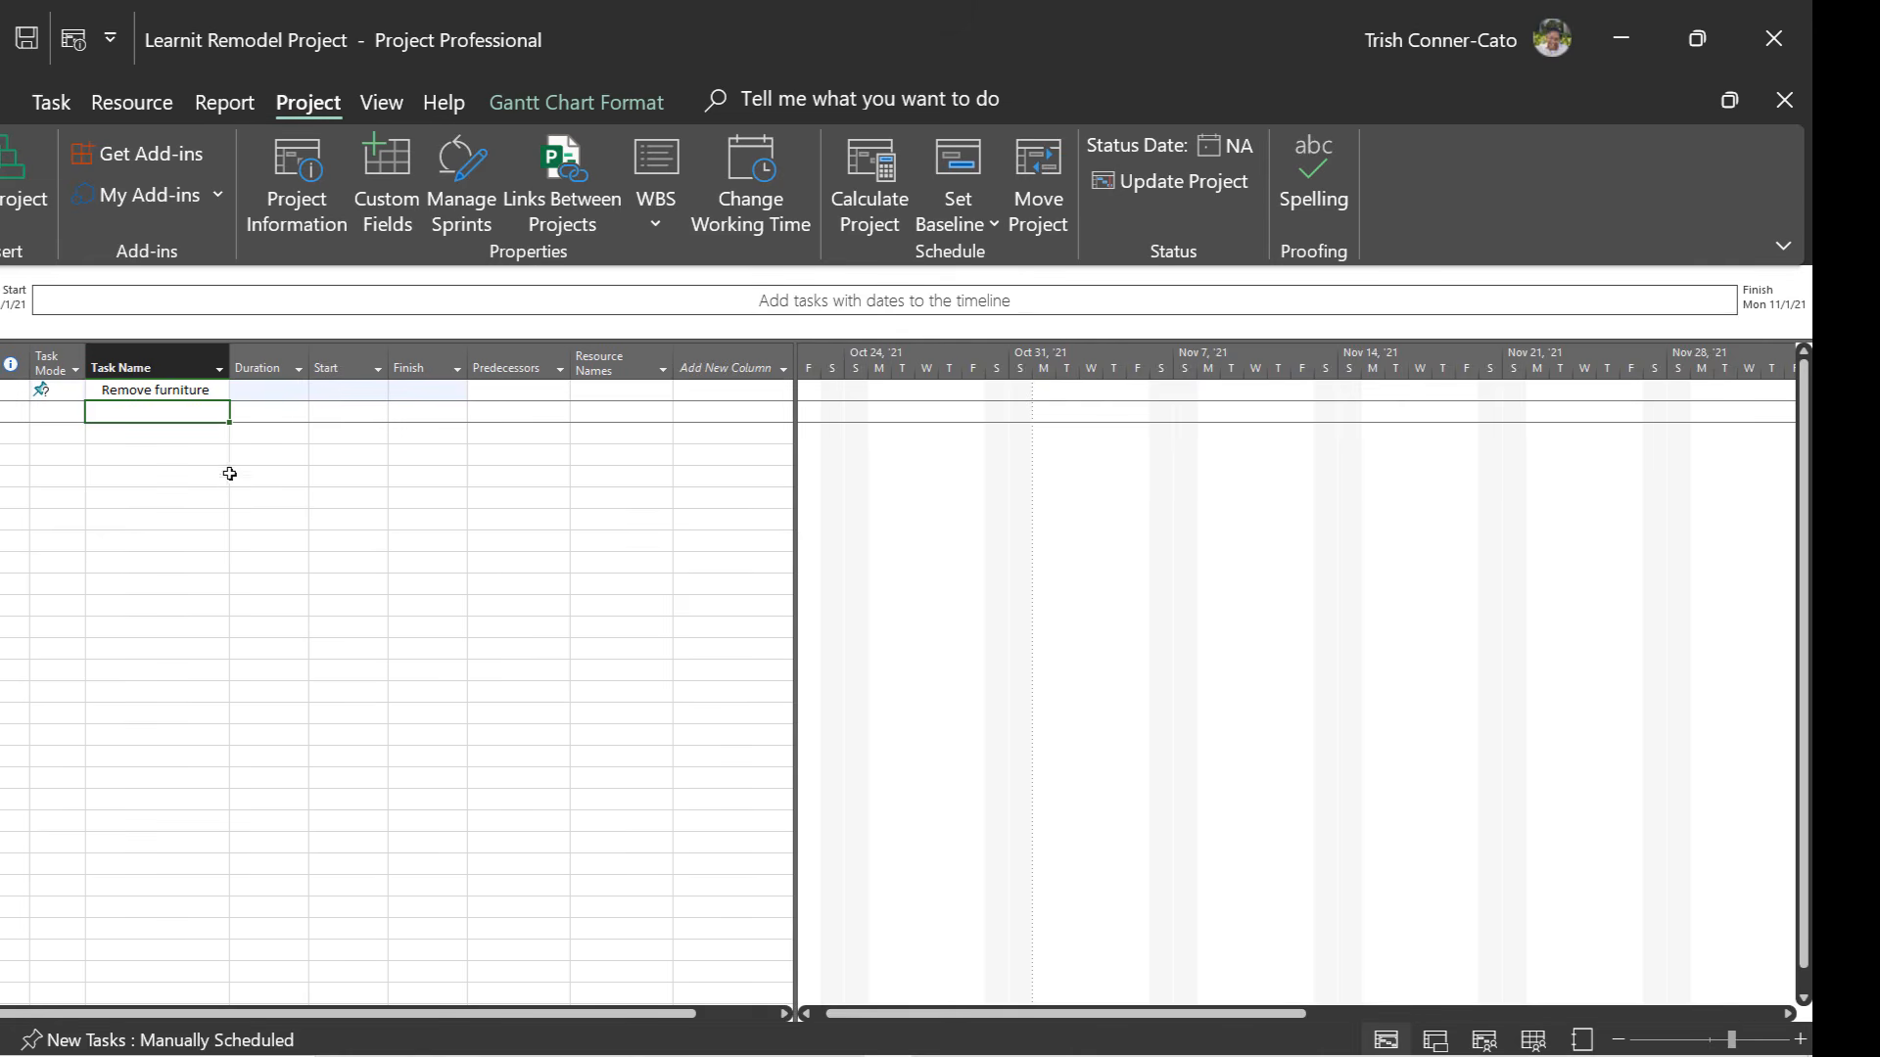
Set the duration of the Remove furniture task to 4 days.
click(281, 390)
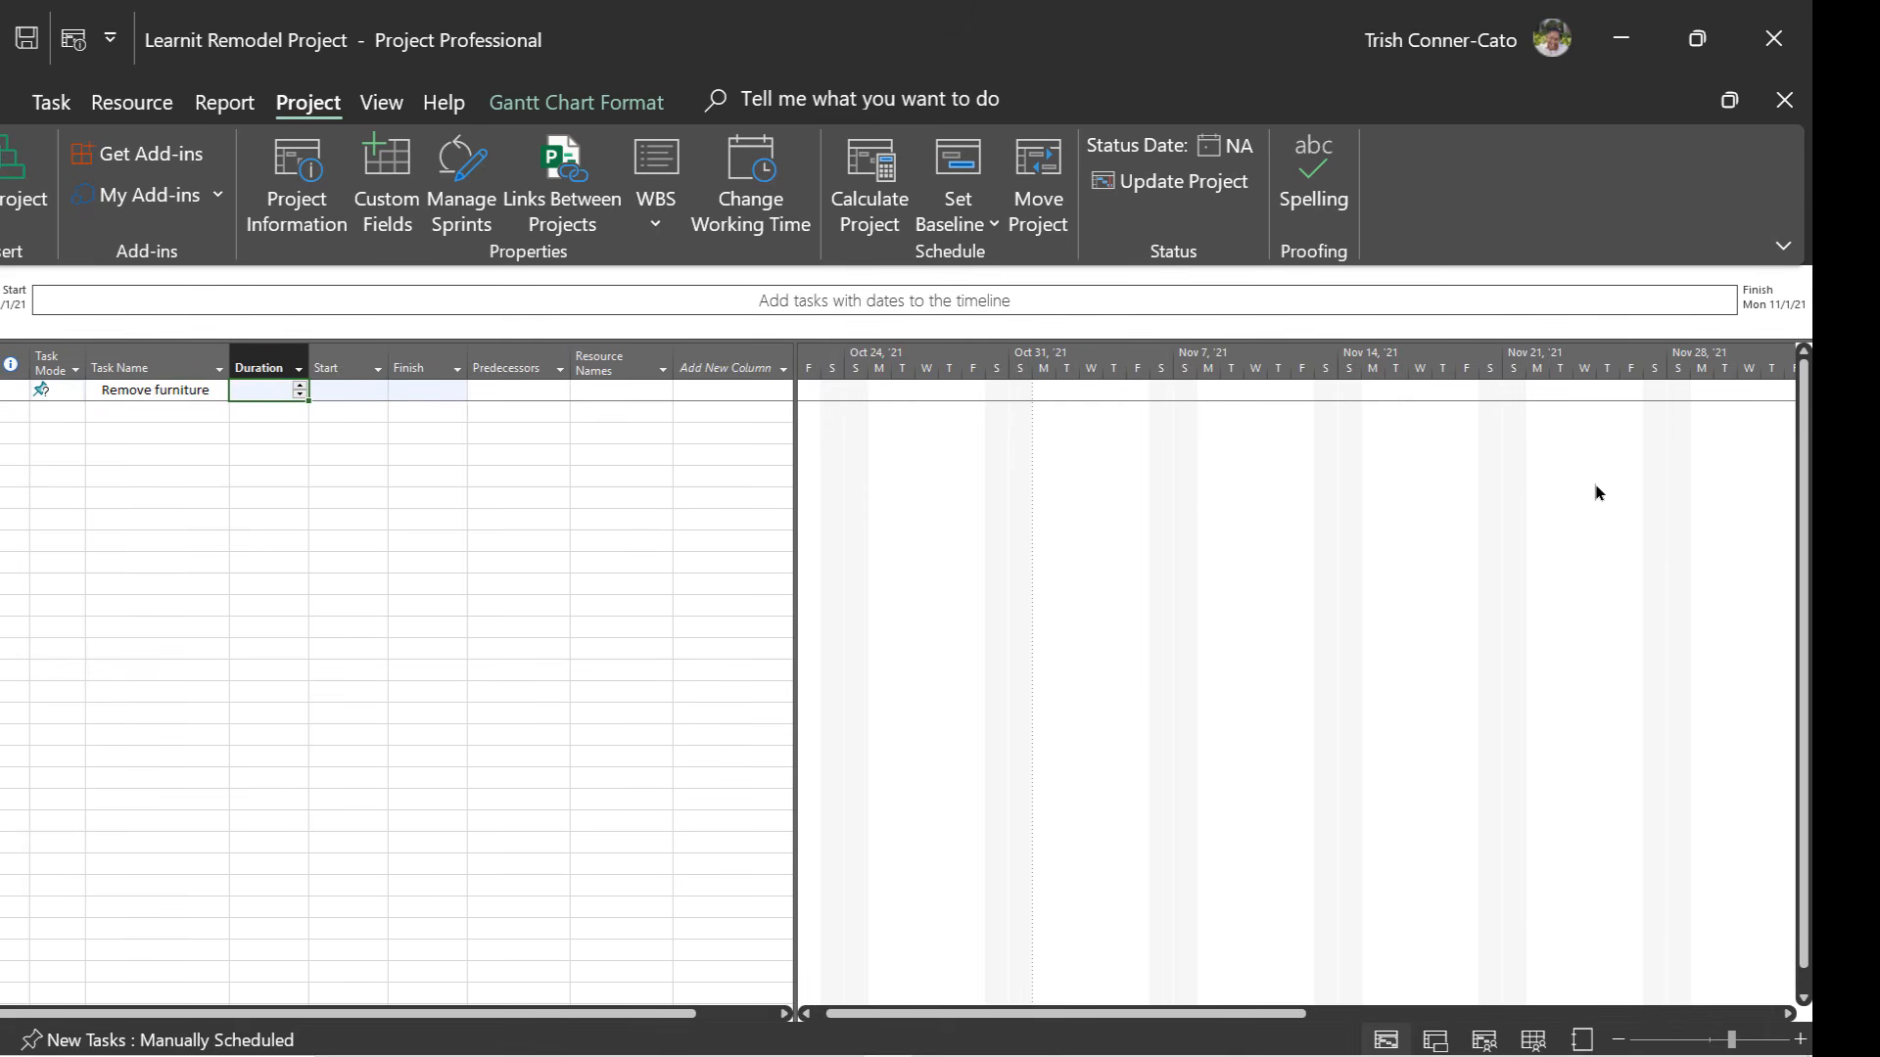
text(1)
key(BackSpace)
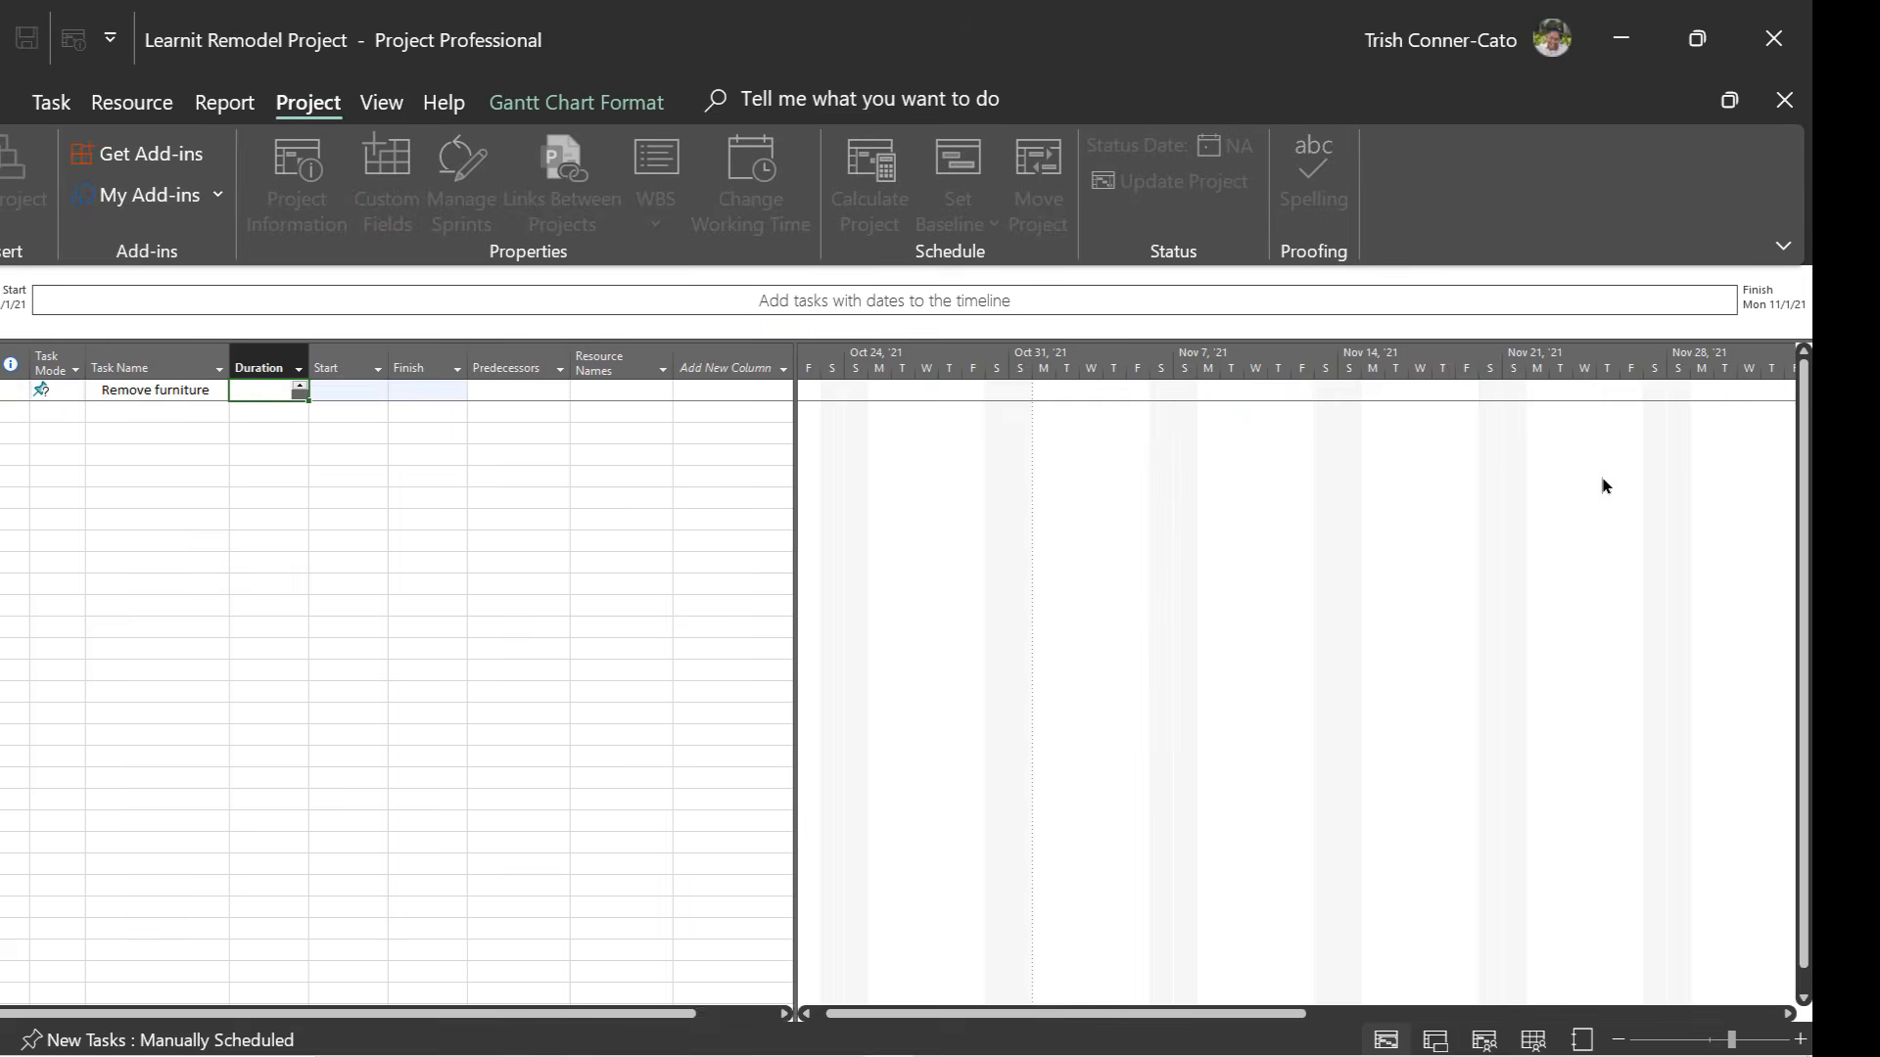
text(4)
key(Return)
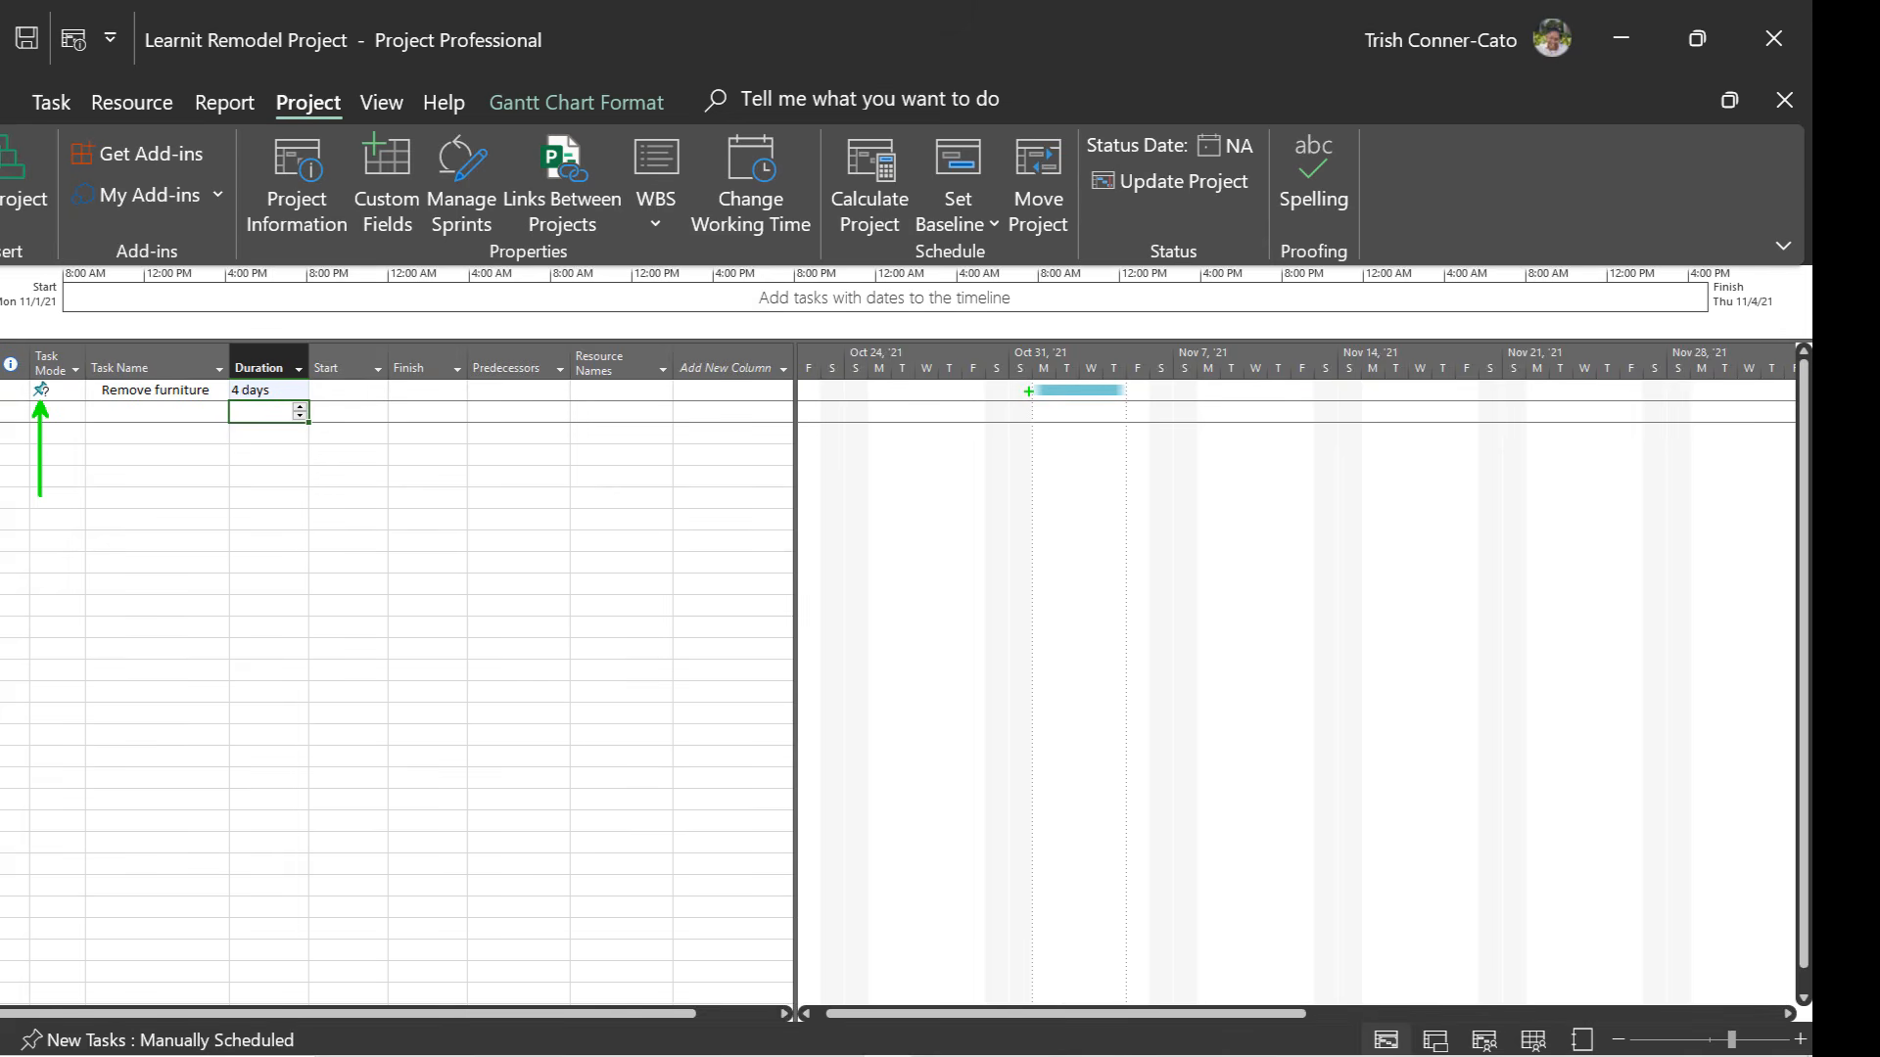
drag(1028, 391, 874, 391)
Add a second task named Knock out middle wall with a duration of 1 day.
click(134, 414)
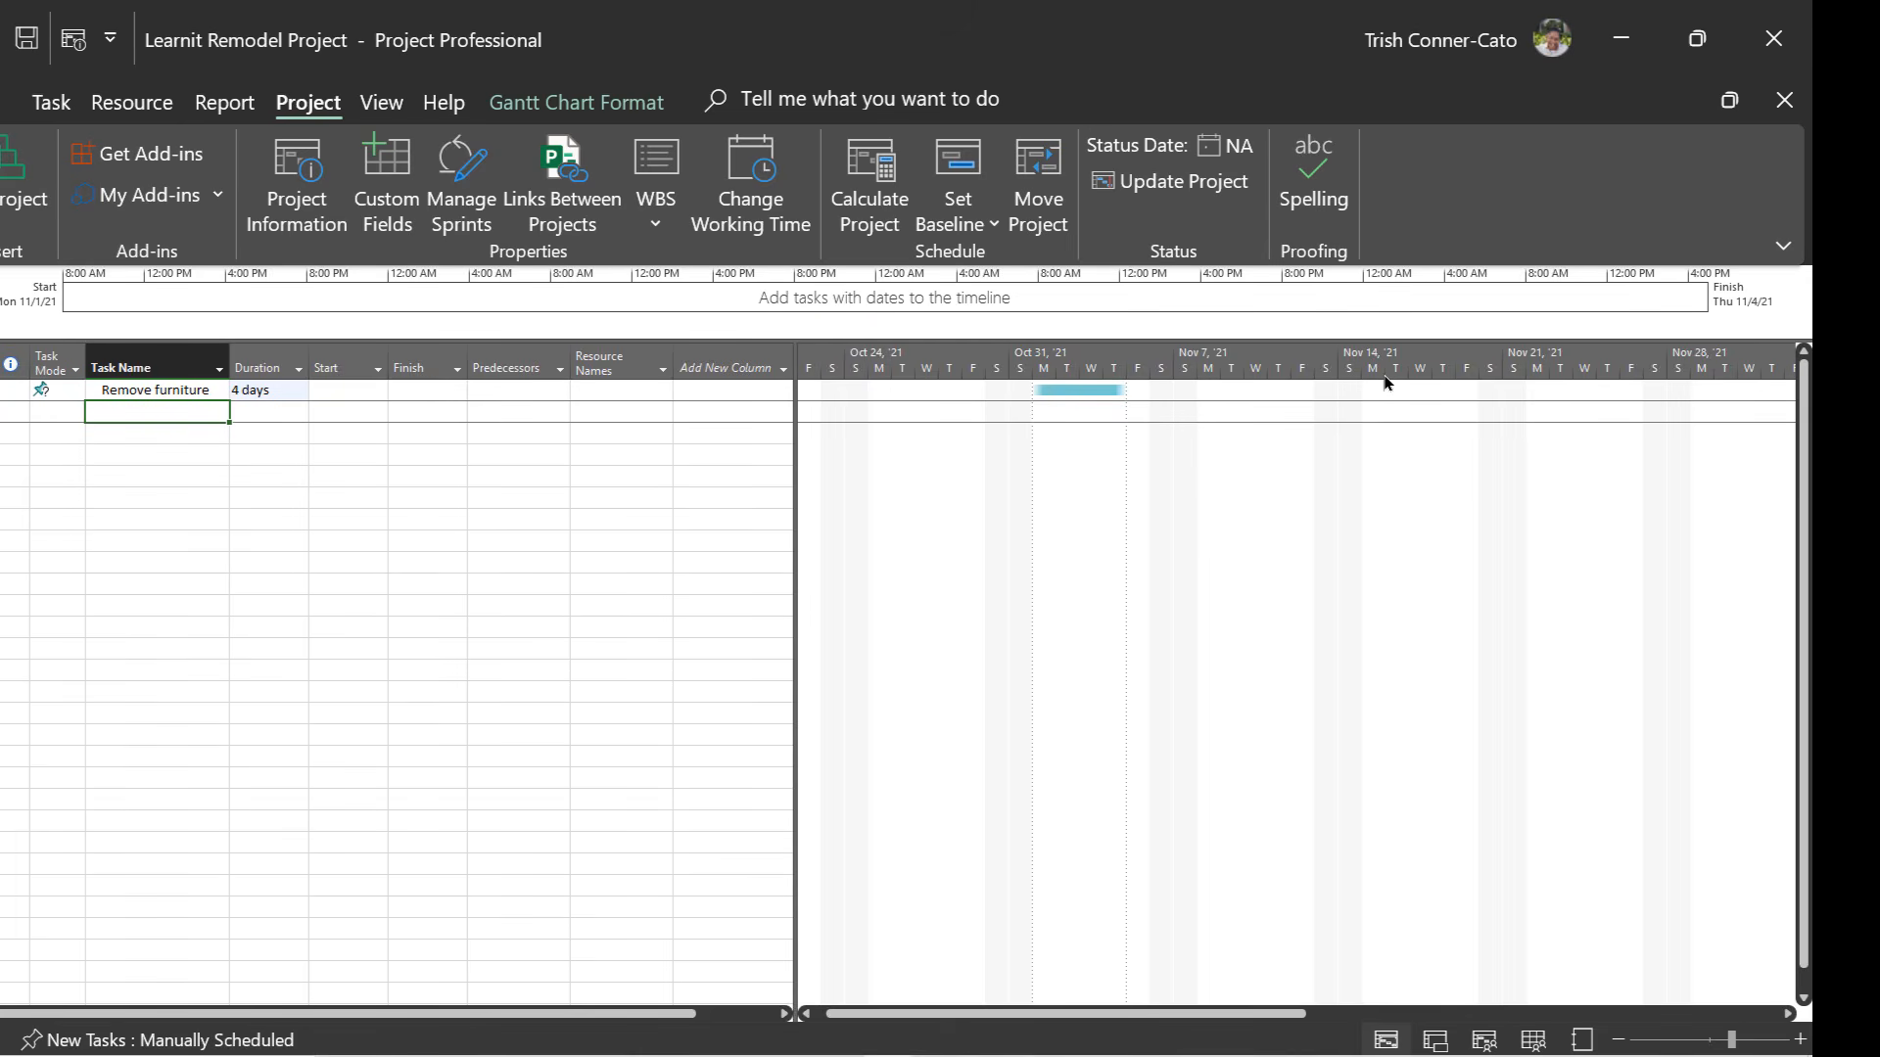
text(Knock out m)
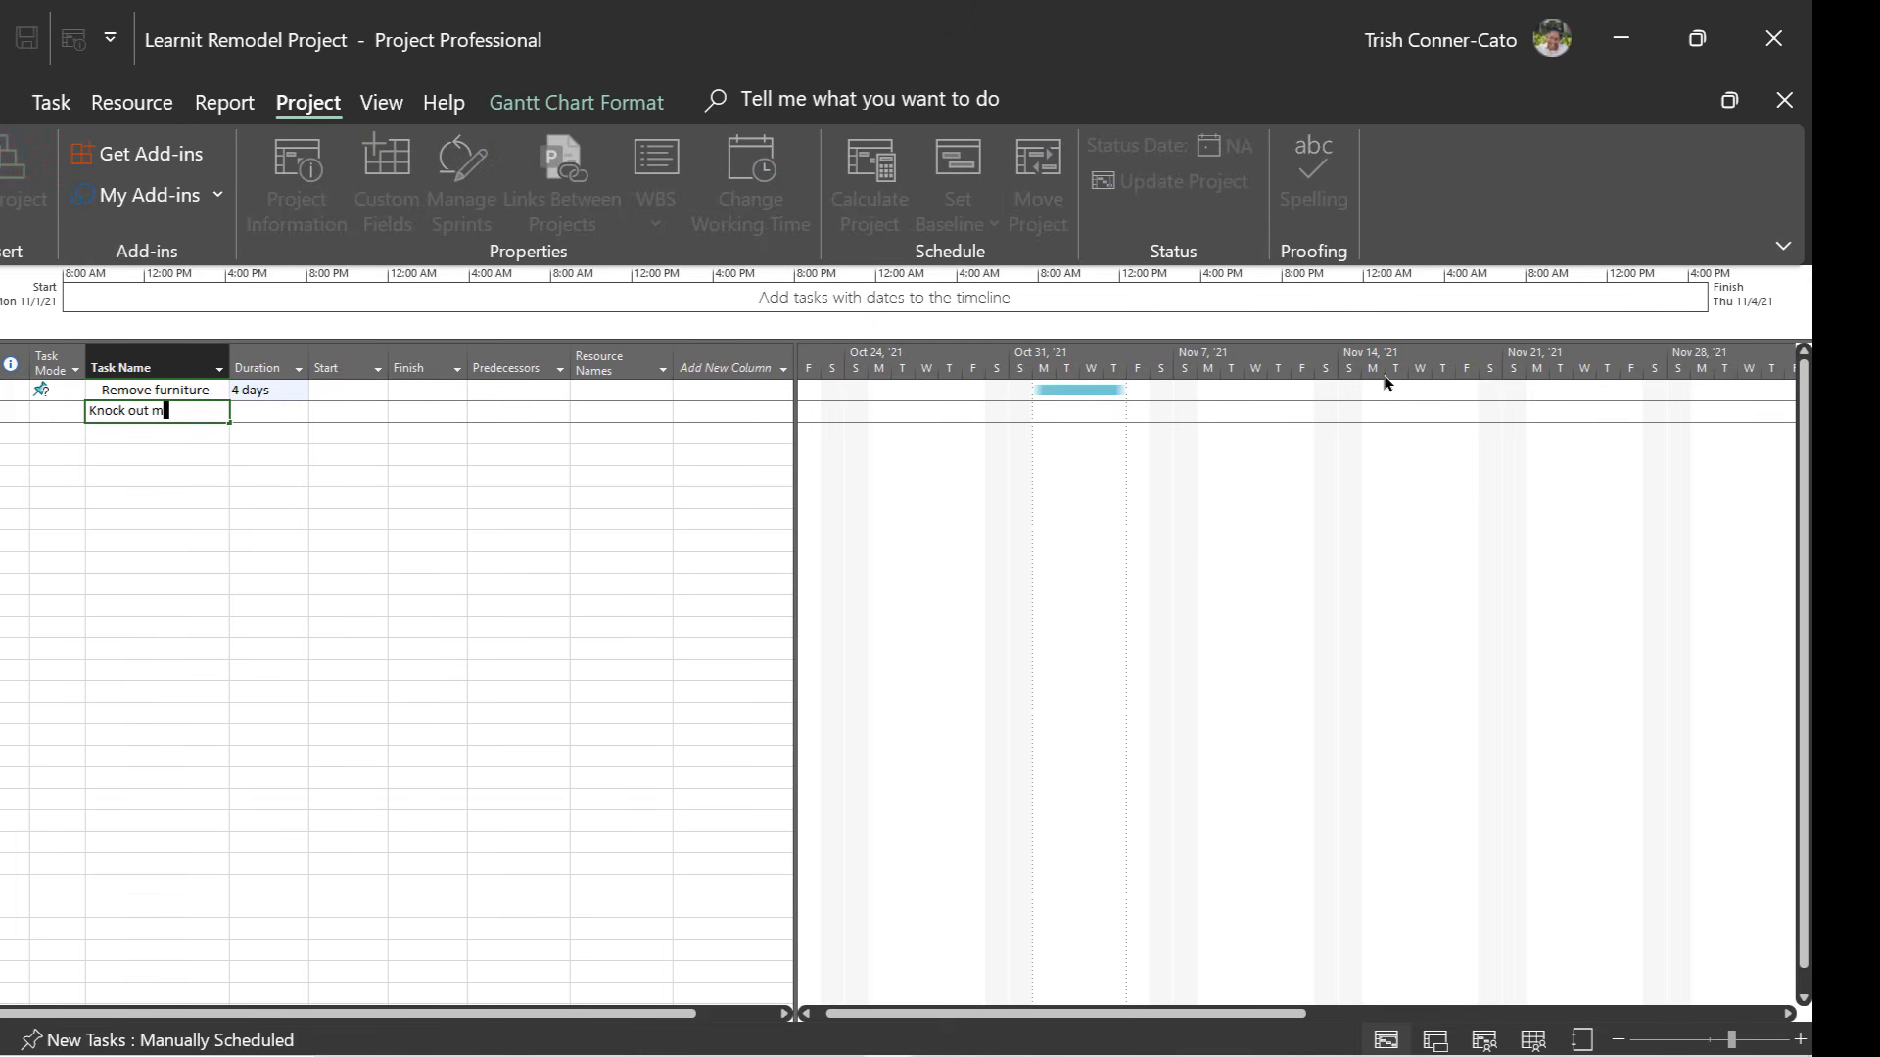
text(iddle wall)
key(Tab)
text(1)
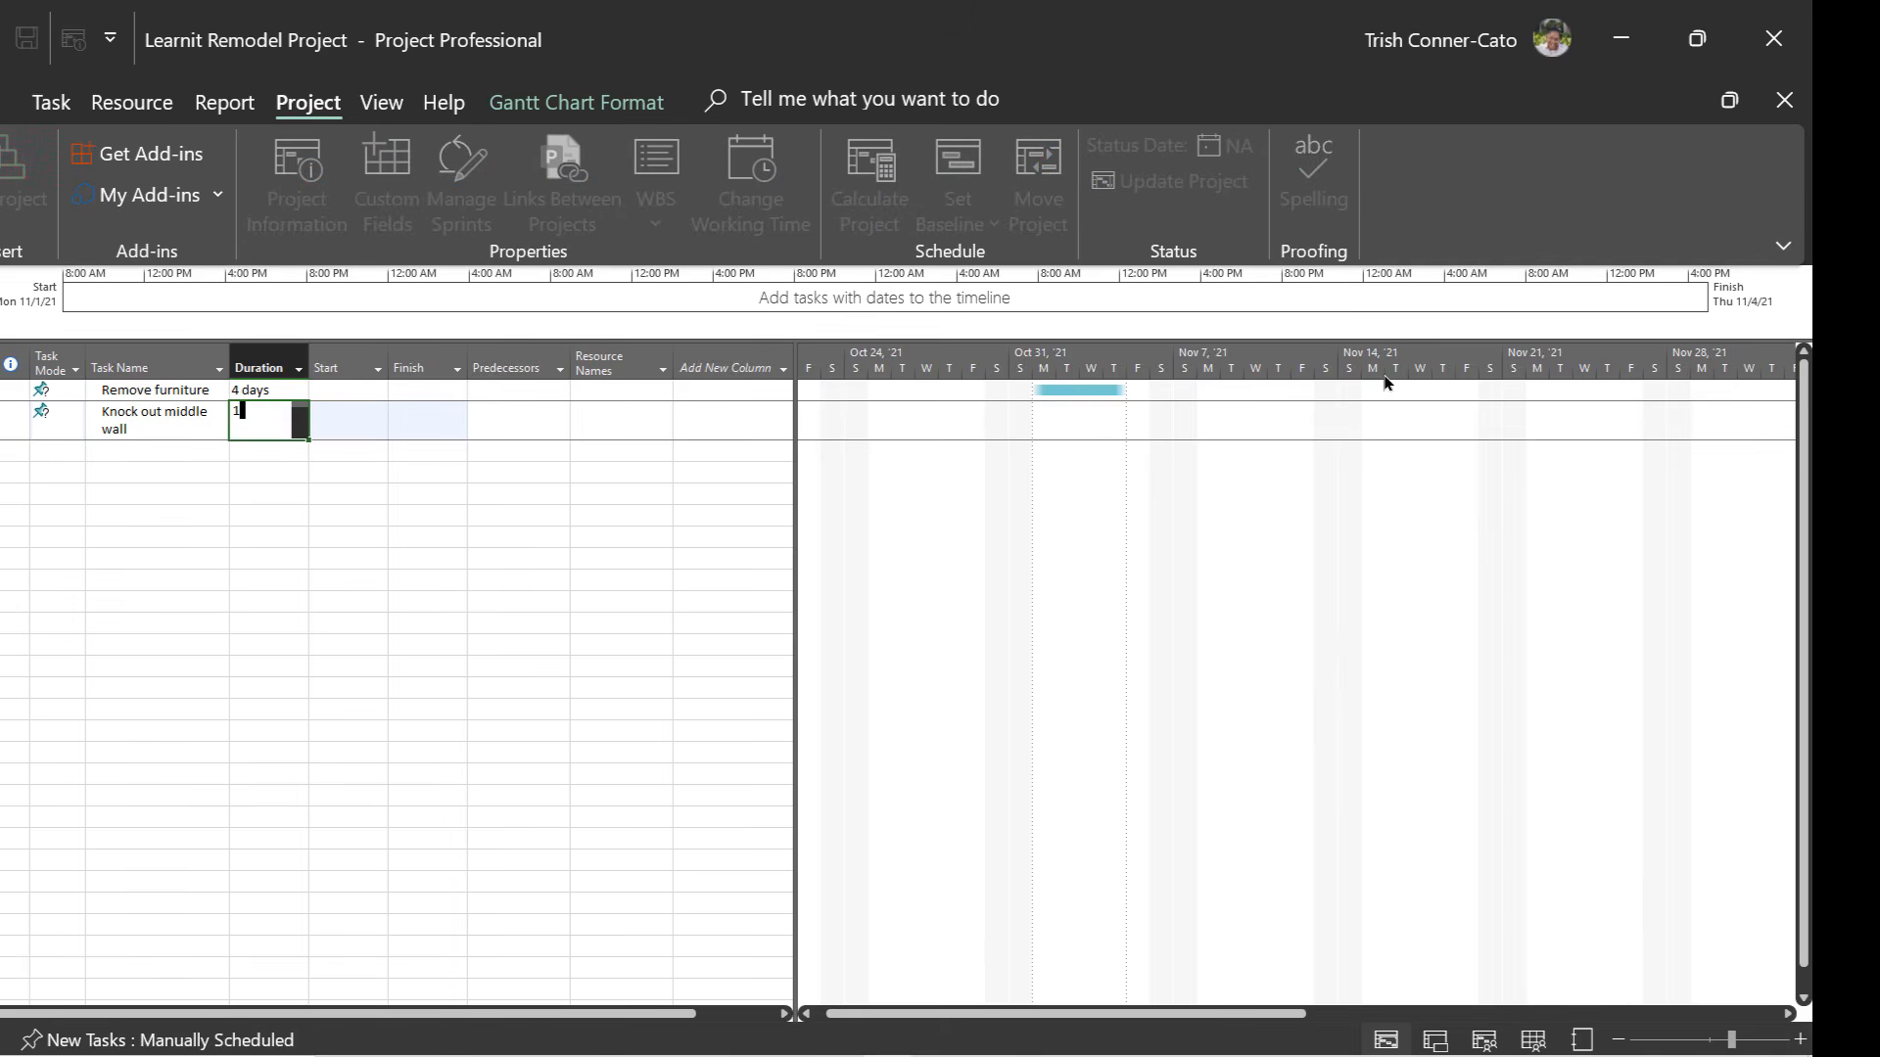
key(Return)
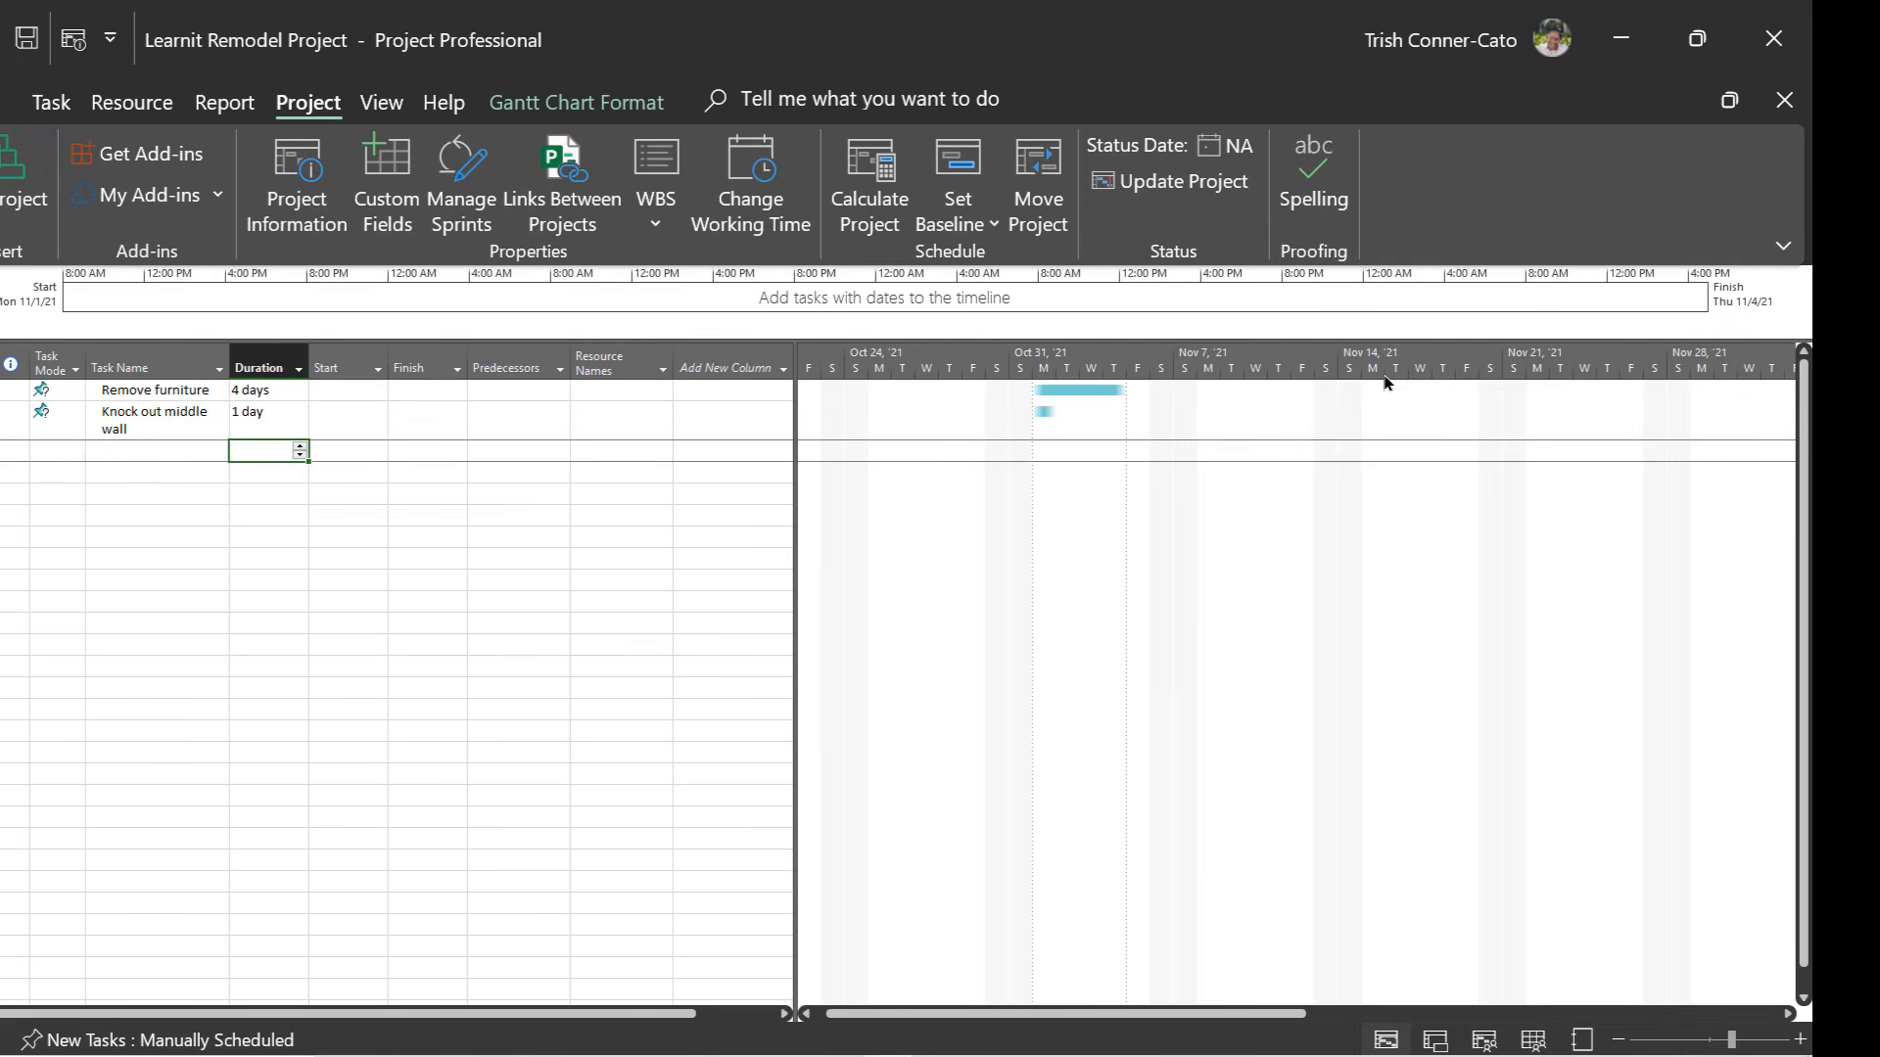
Add a task named Remove wallpaper below the middle wall task with a duration of 2 days.
click(170, 452)
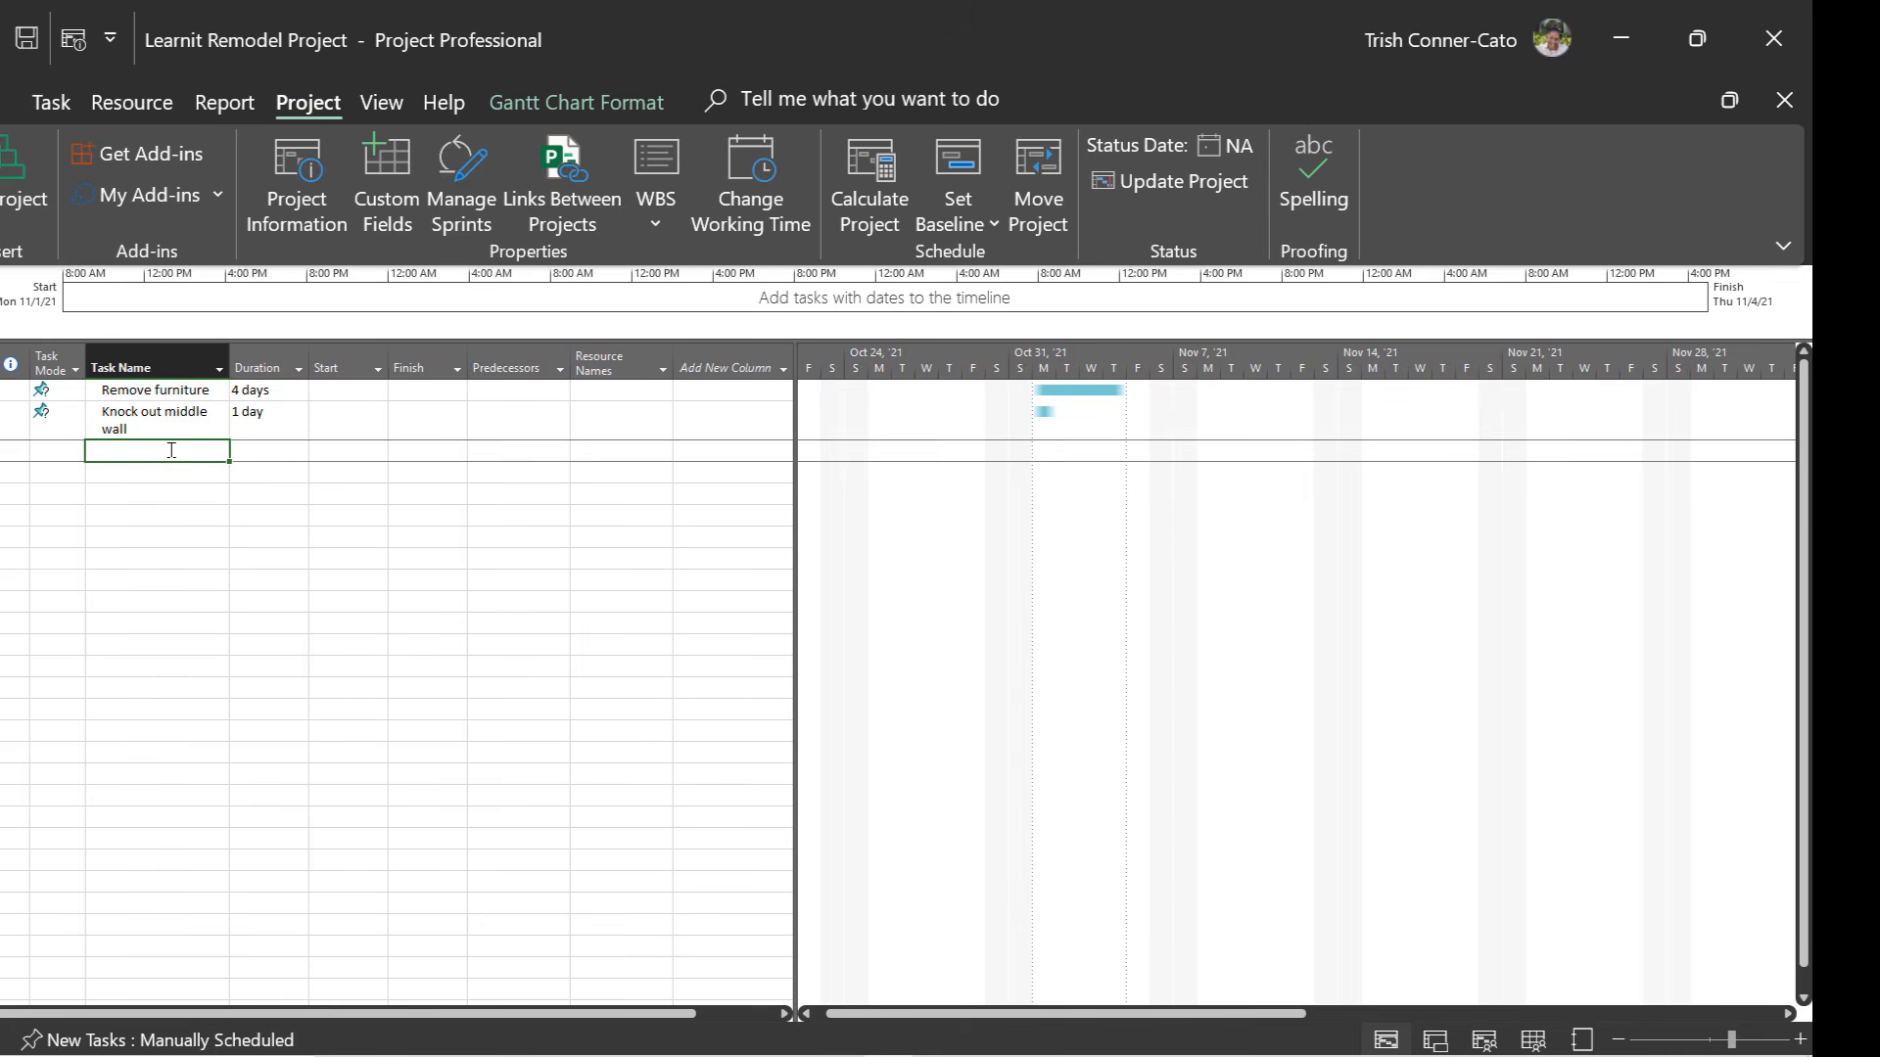
text(Remove w)
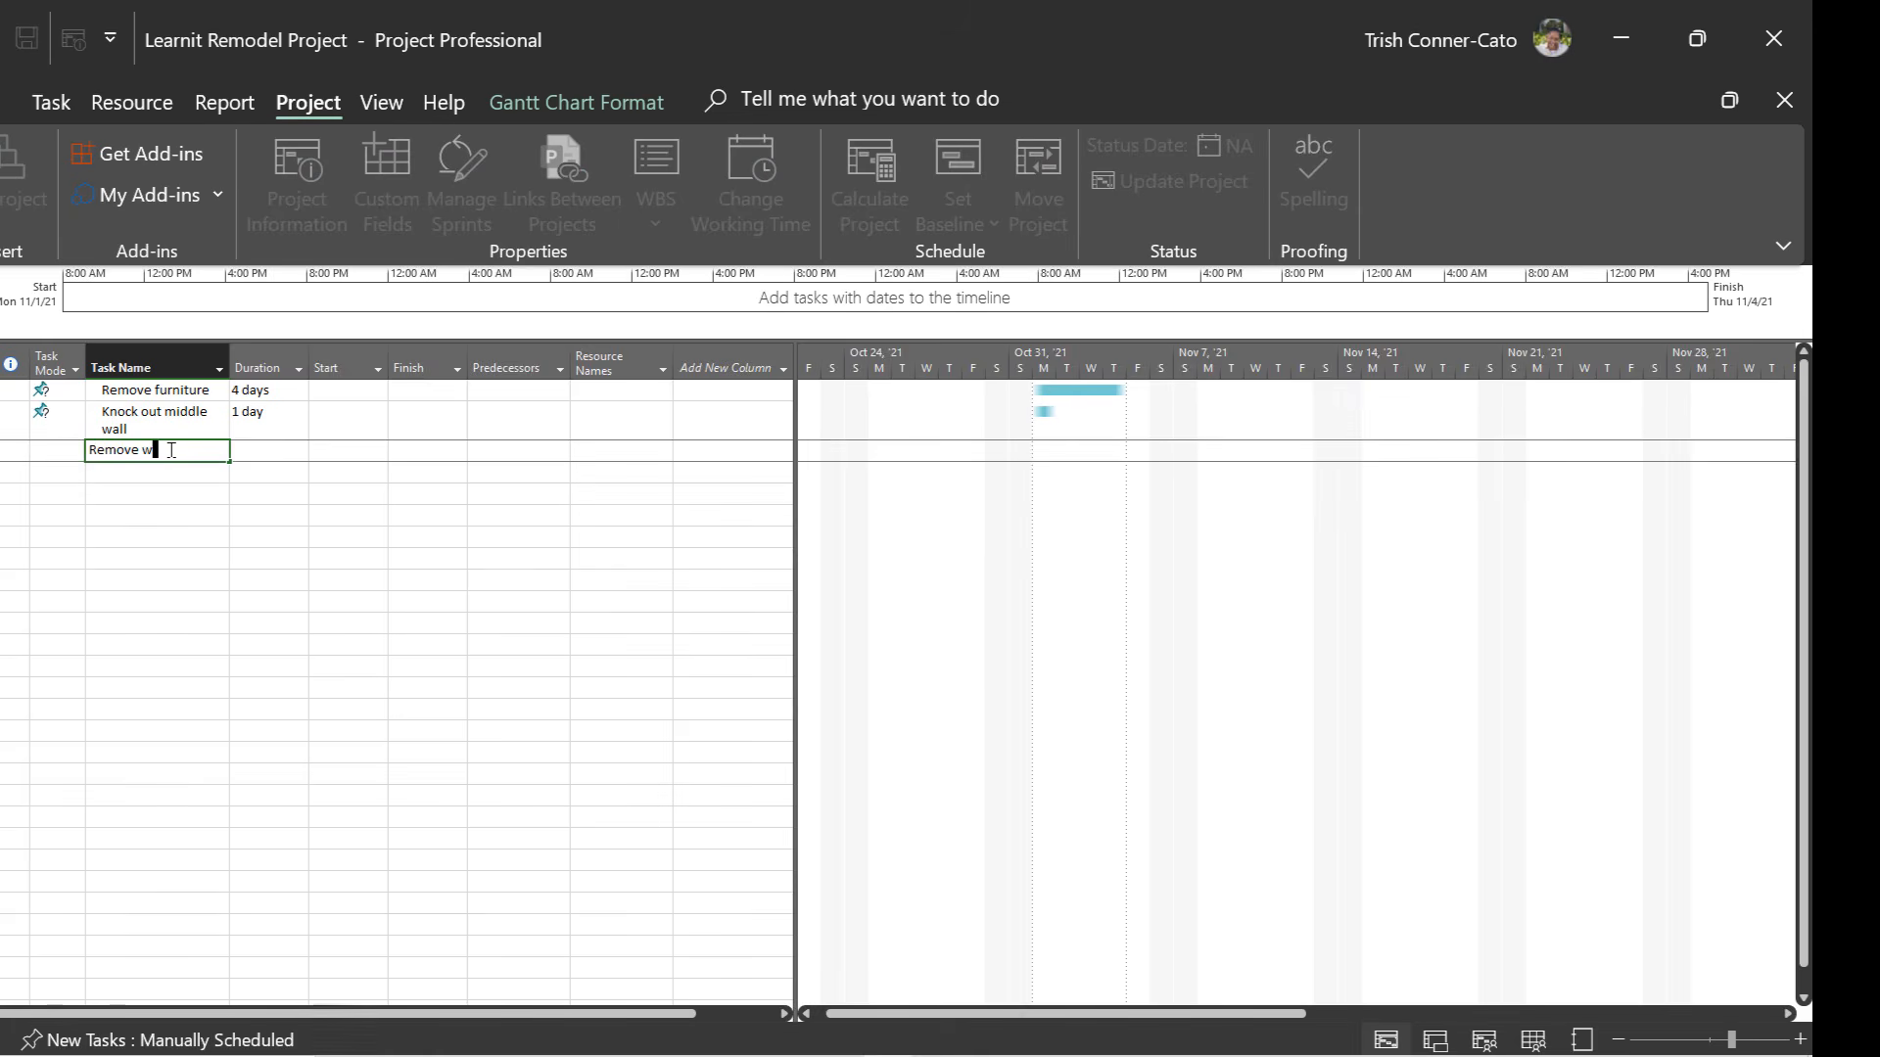
text(allpaper)
key(Tab)
text(2)
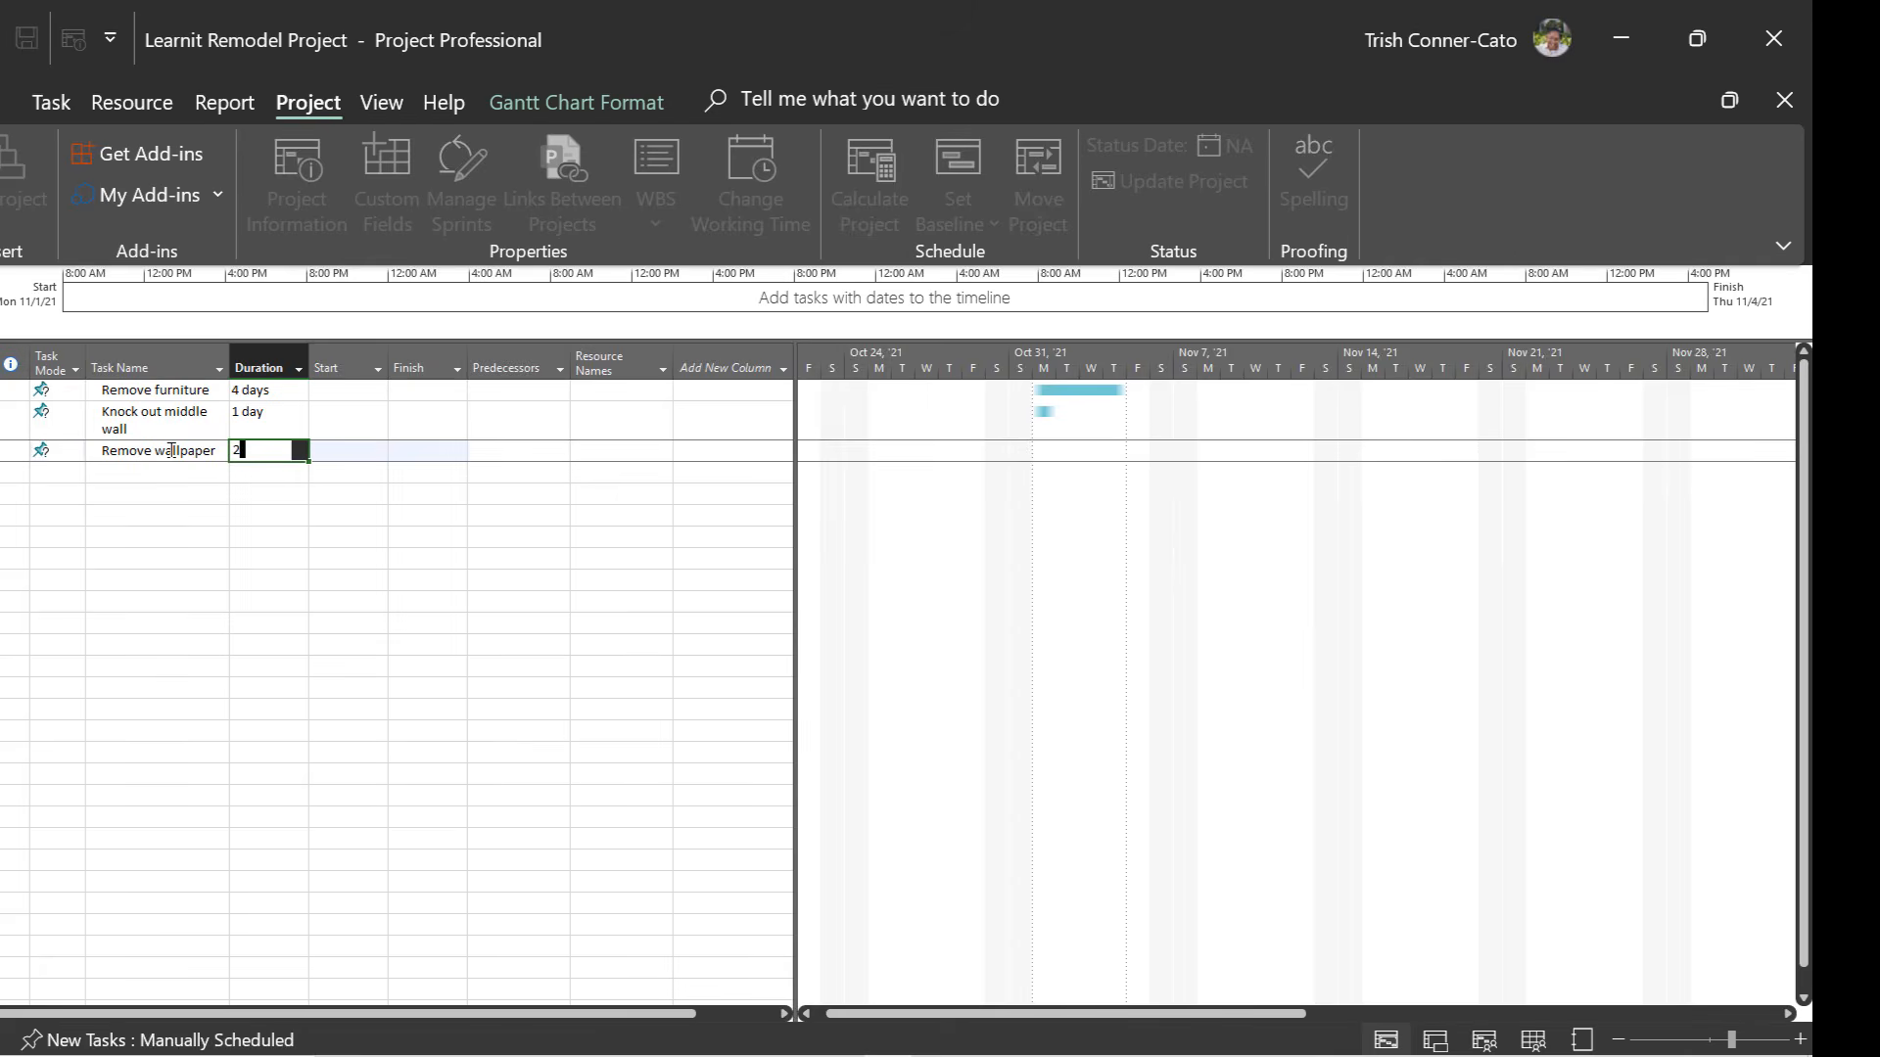
key(Return)
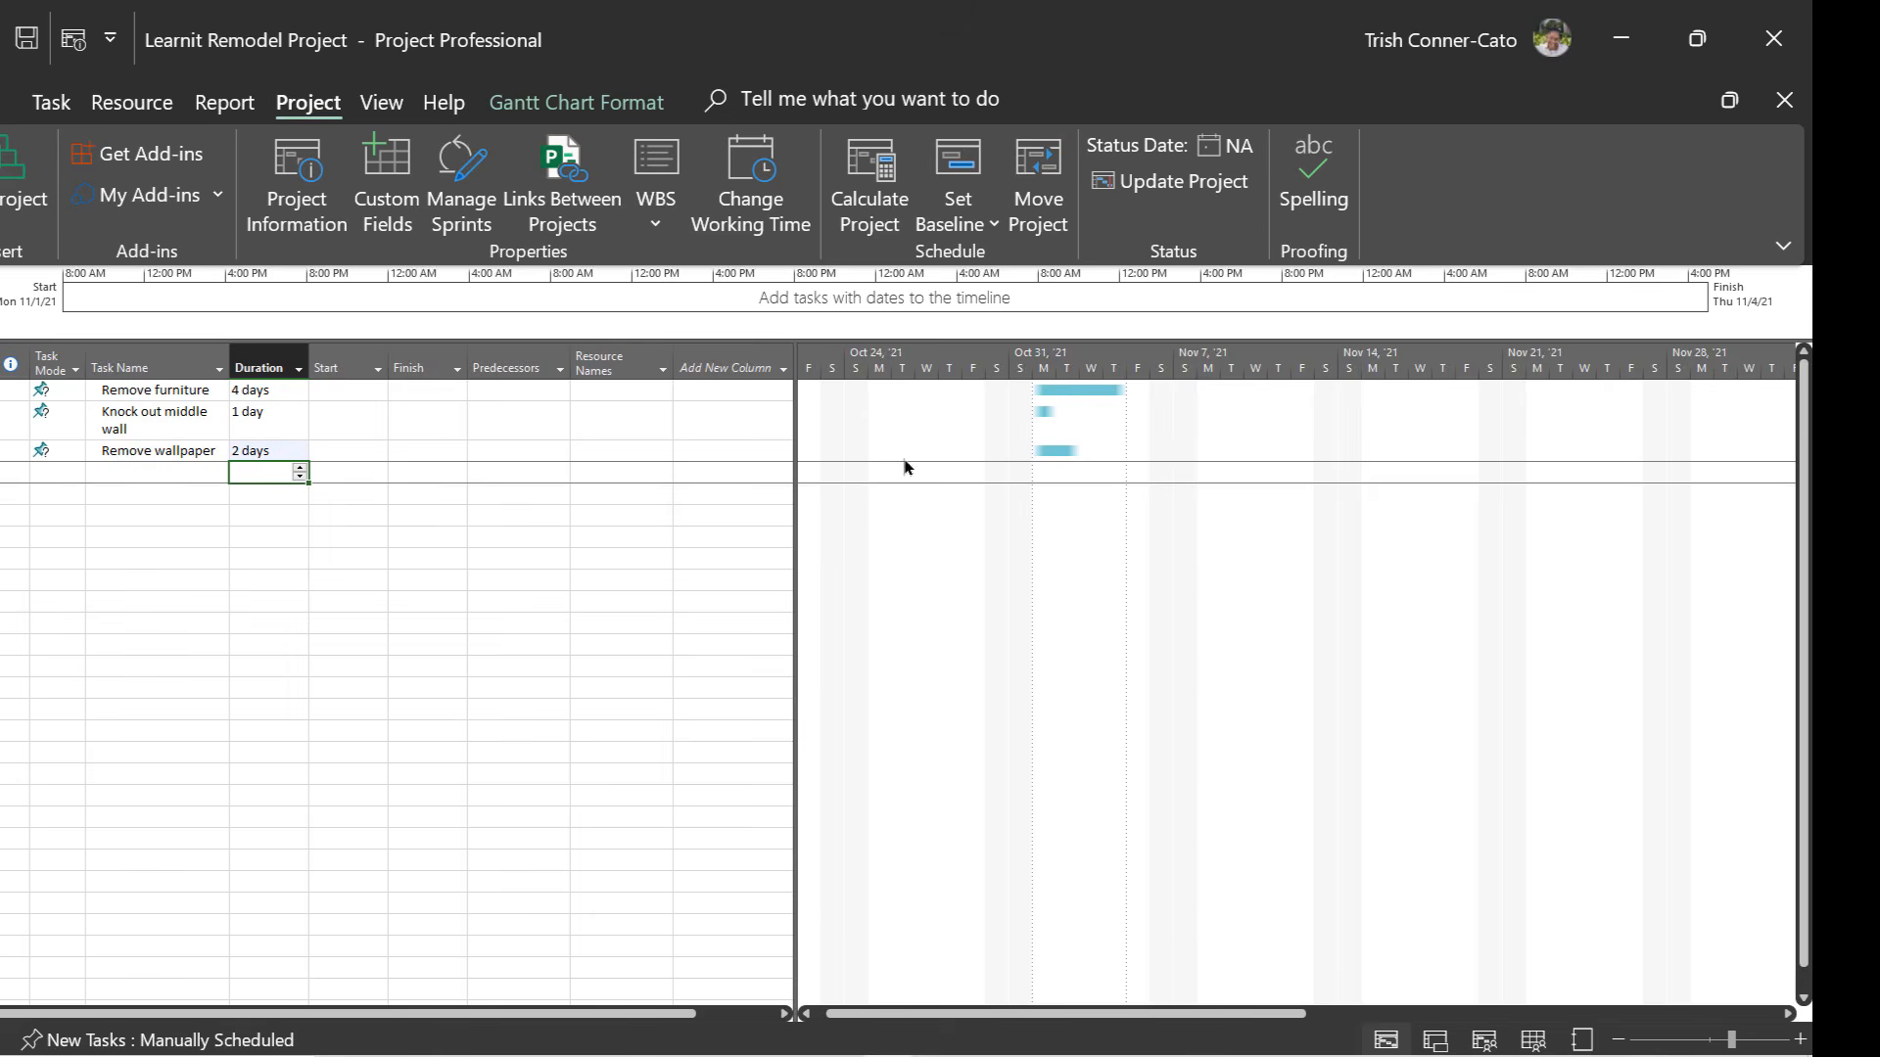
Add a task named Add network drops in the next empty row with a duration of 2 days.
click(138, 473)
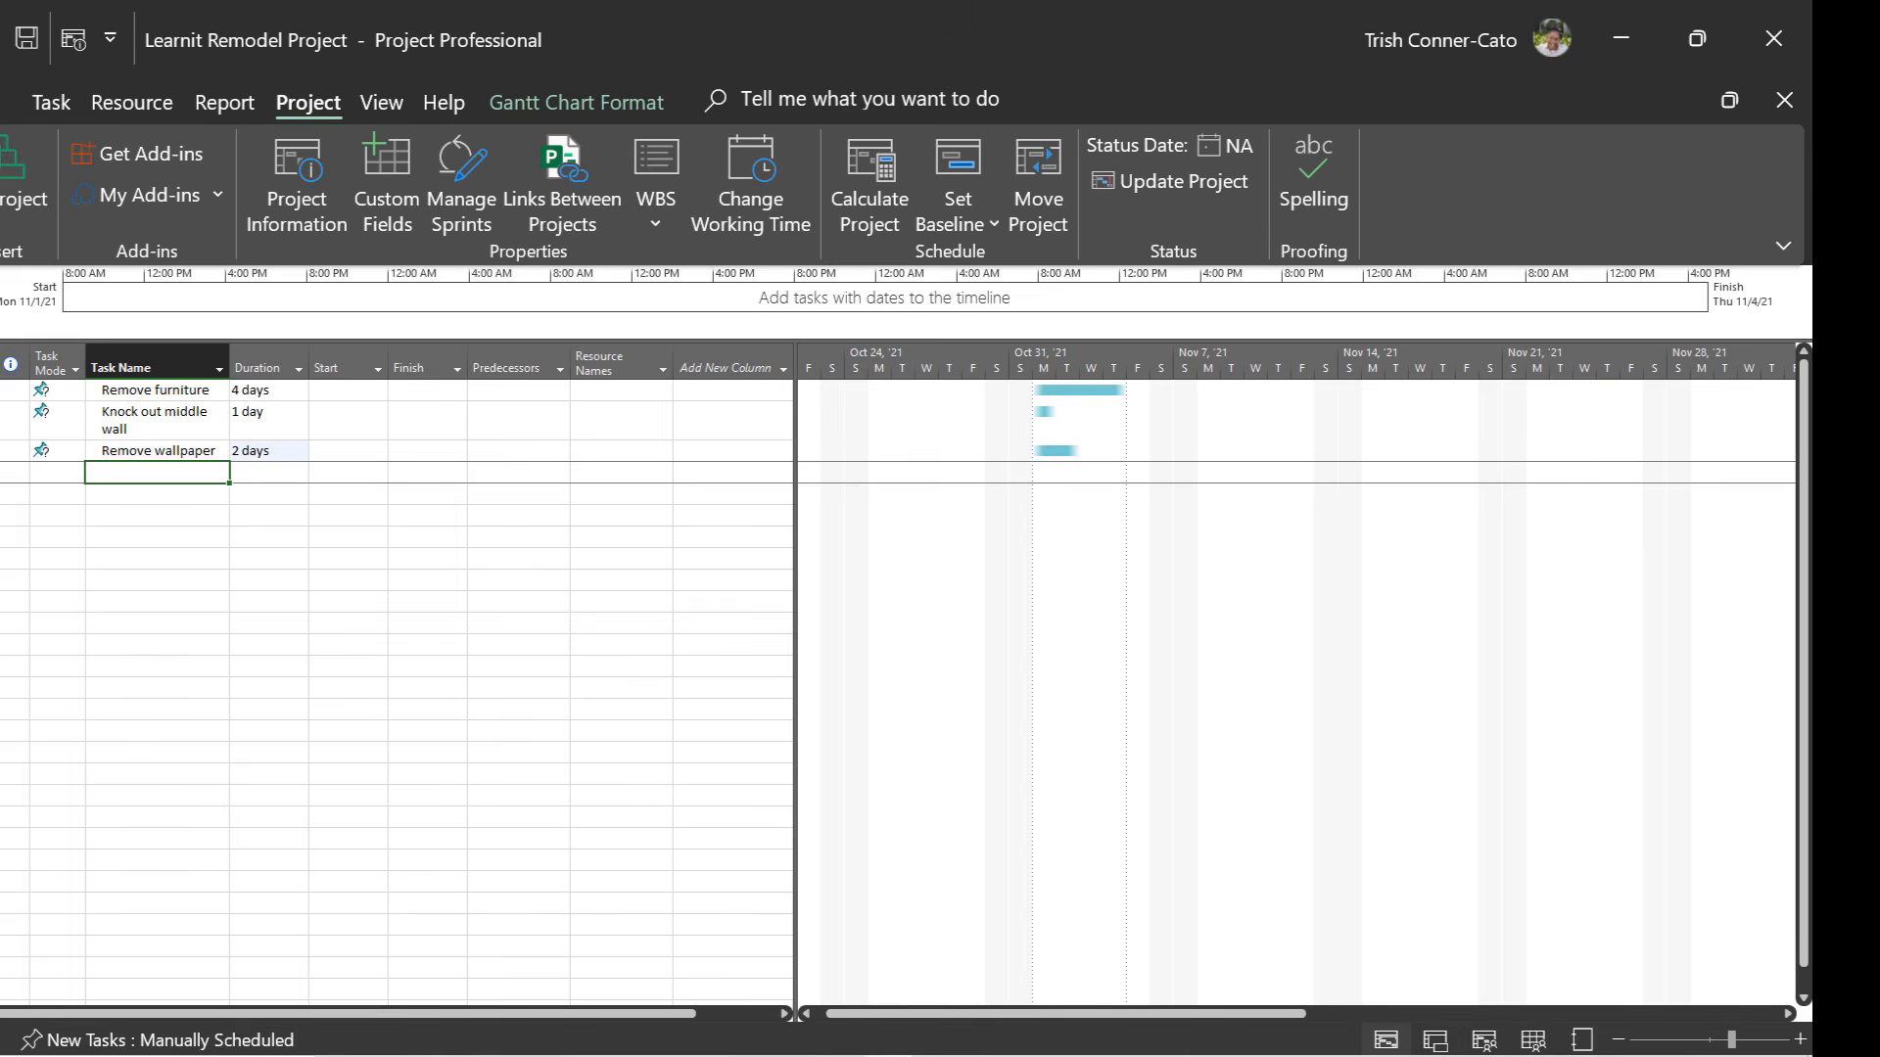
text(Add ne)
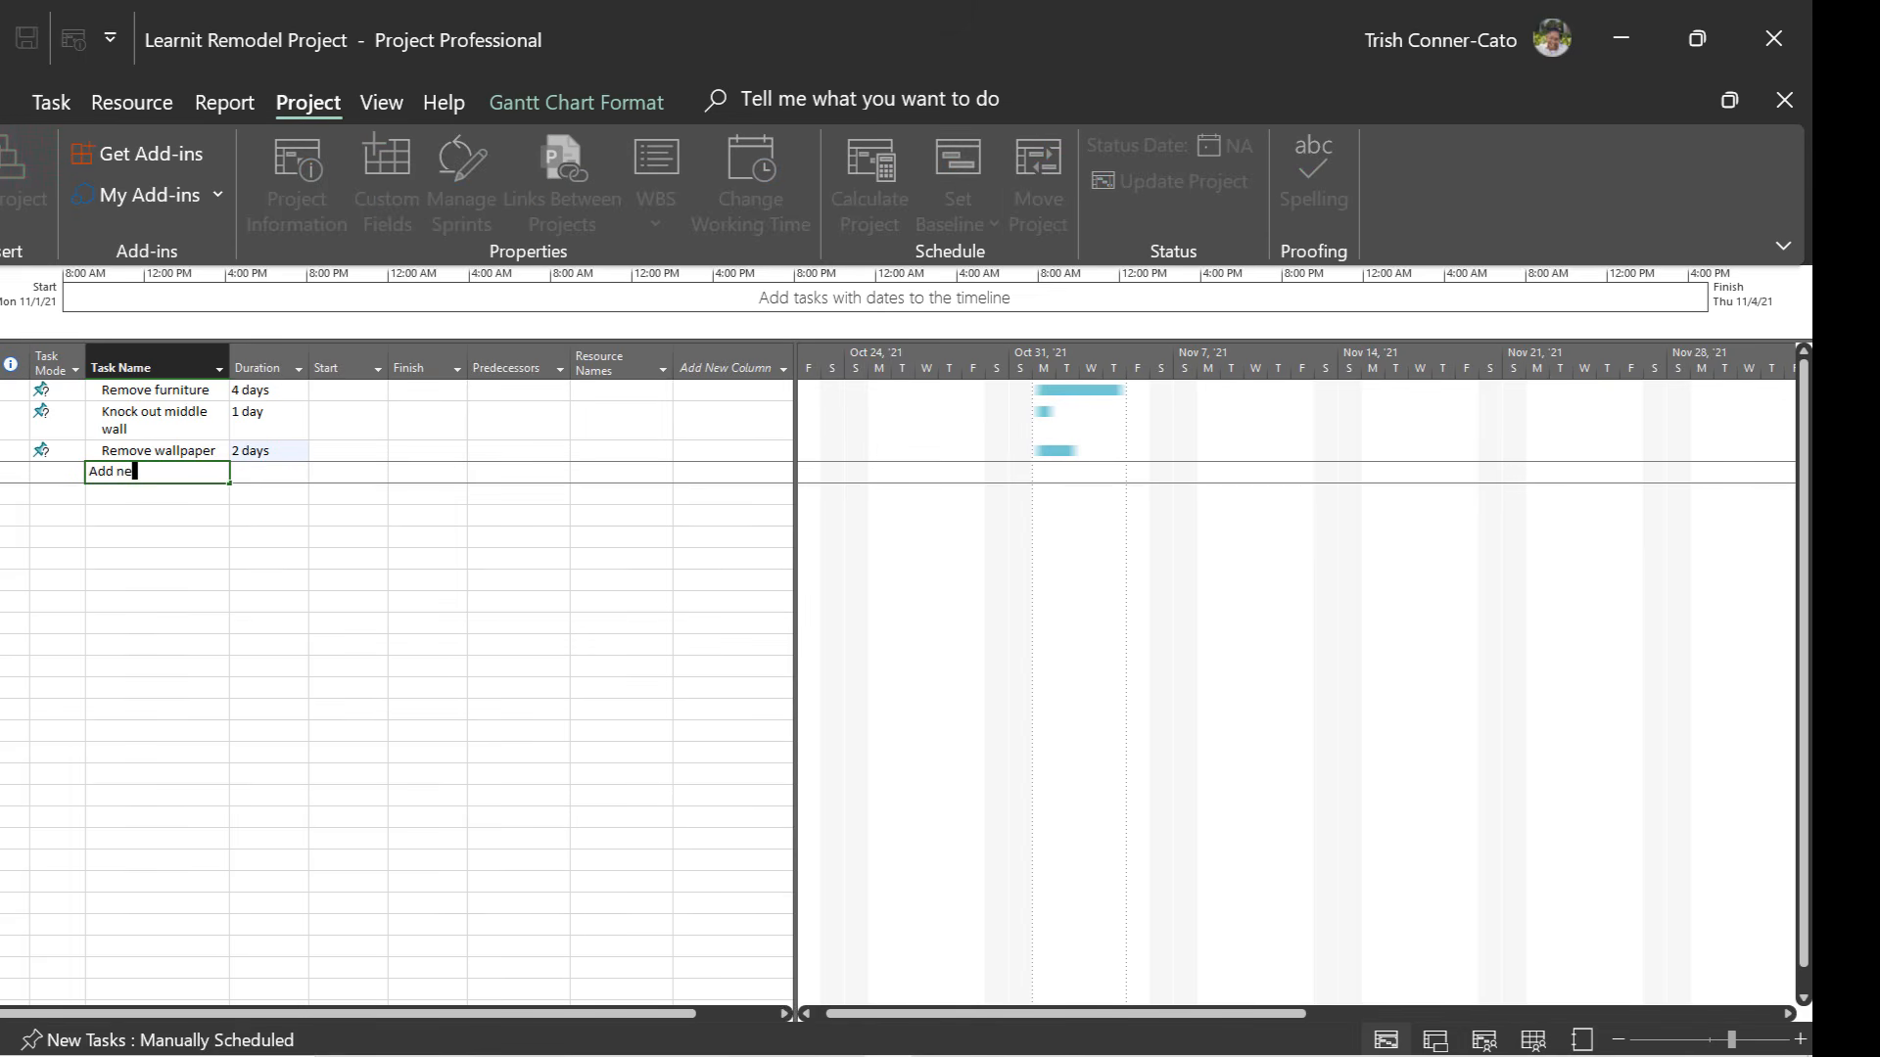
text(twork drops)
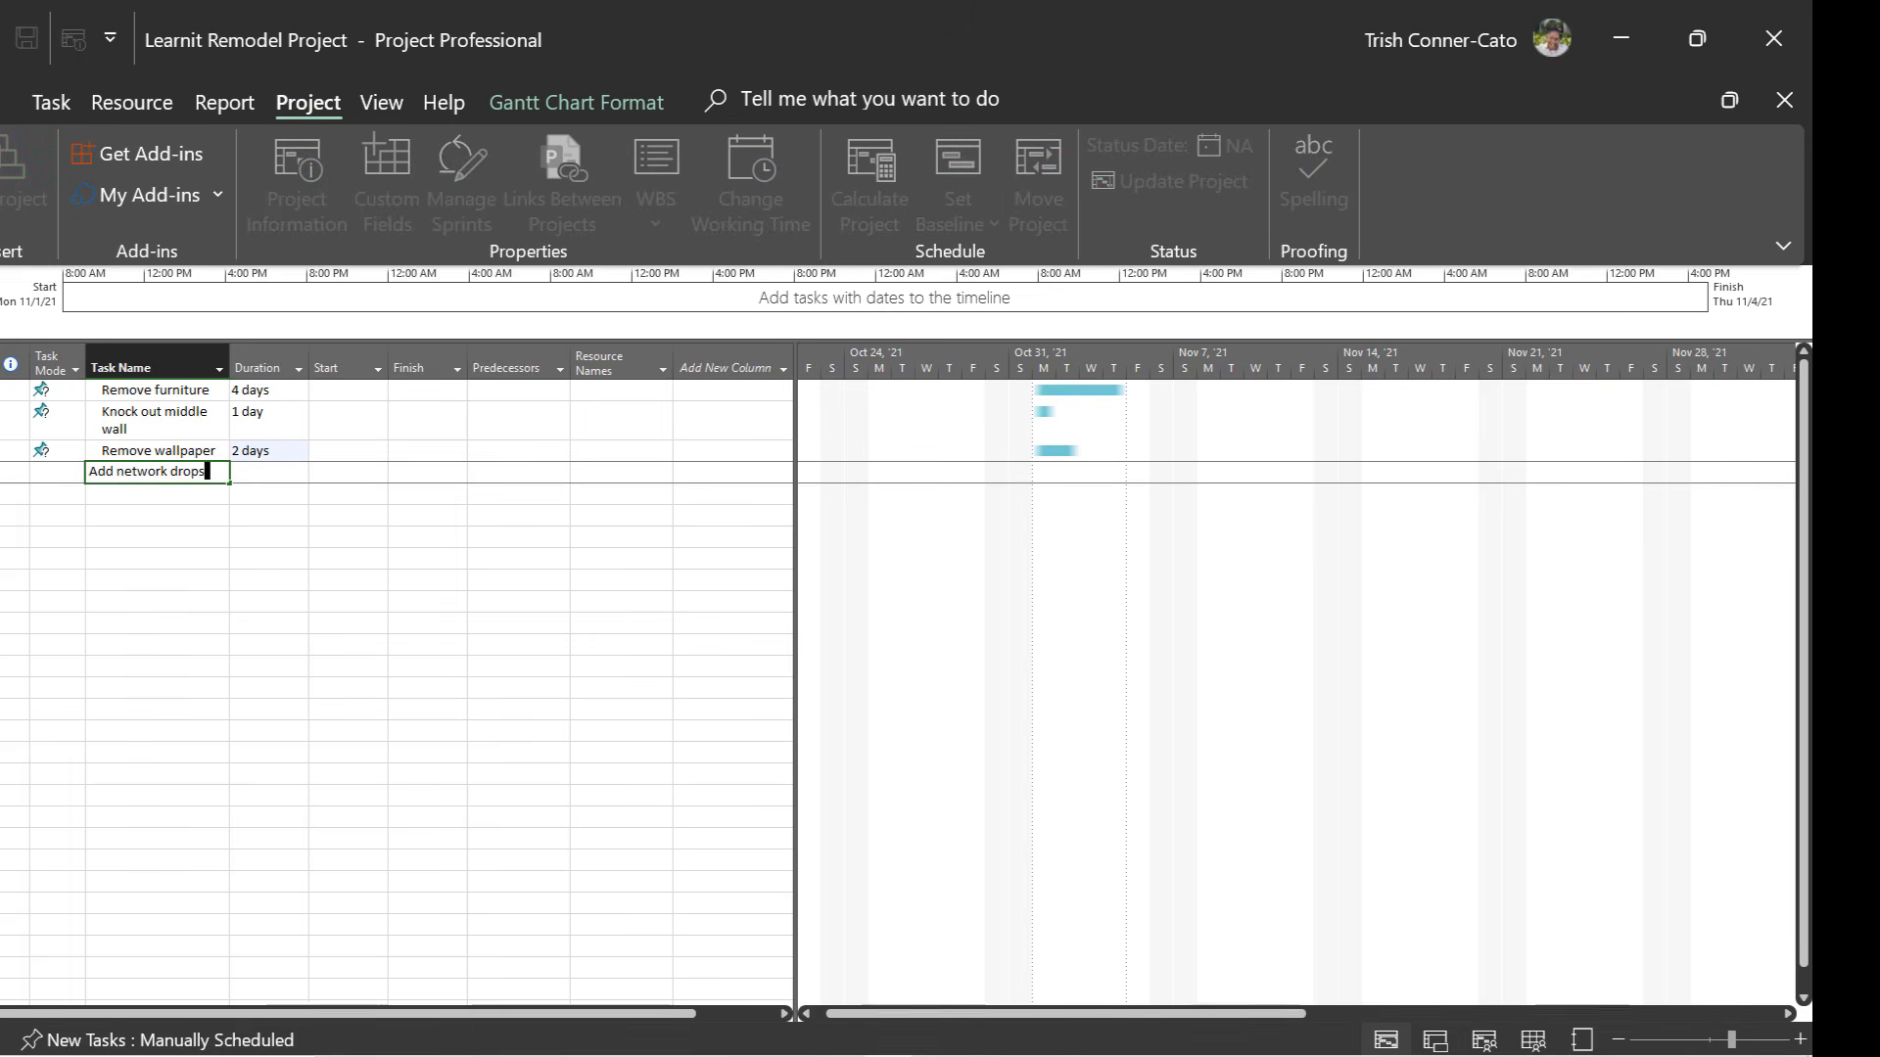
key(Tab)
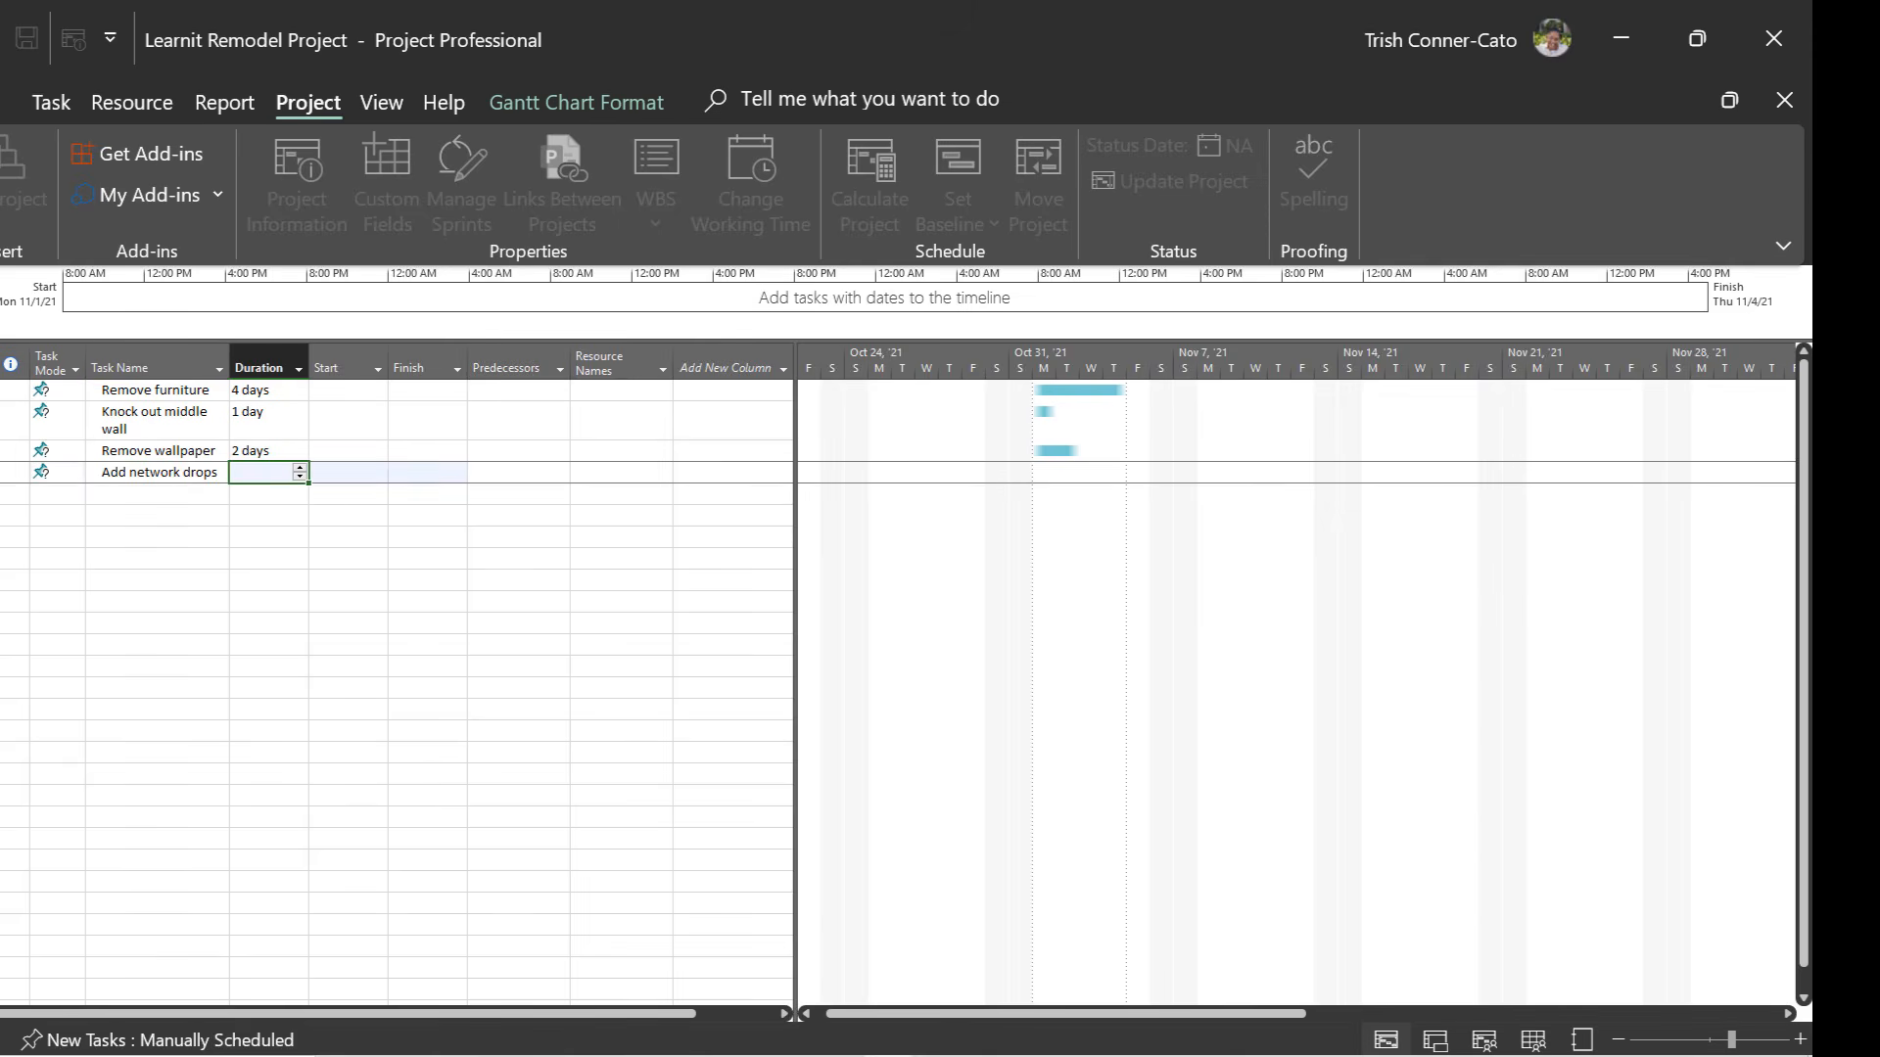
text(2)
key(Return)
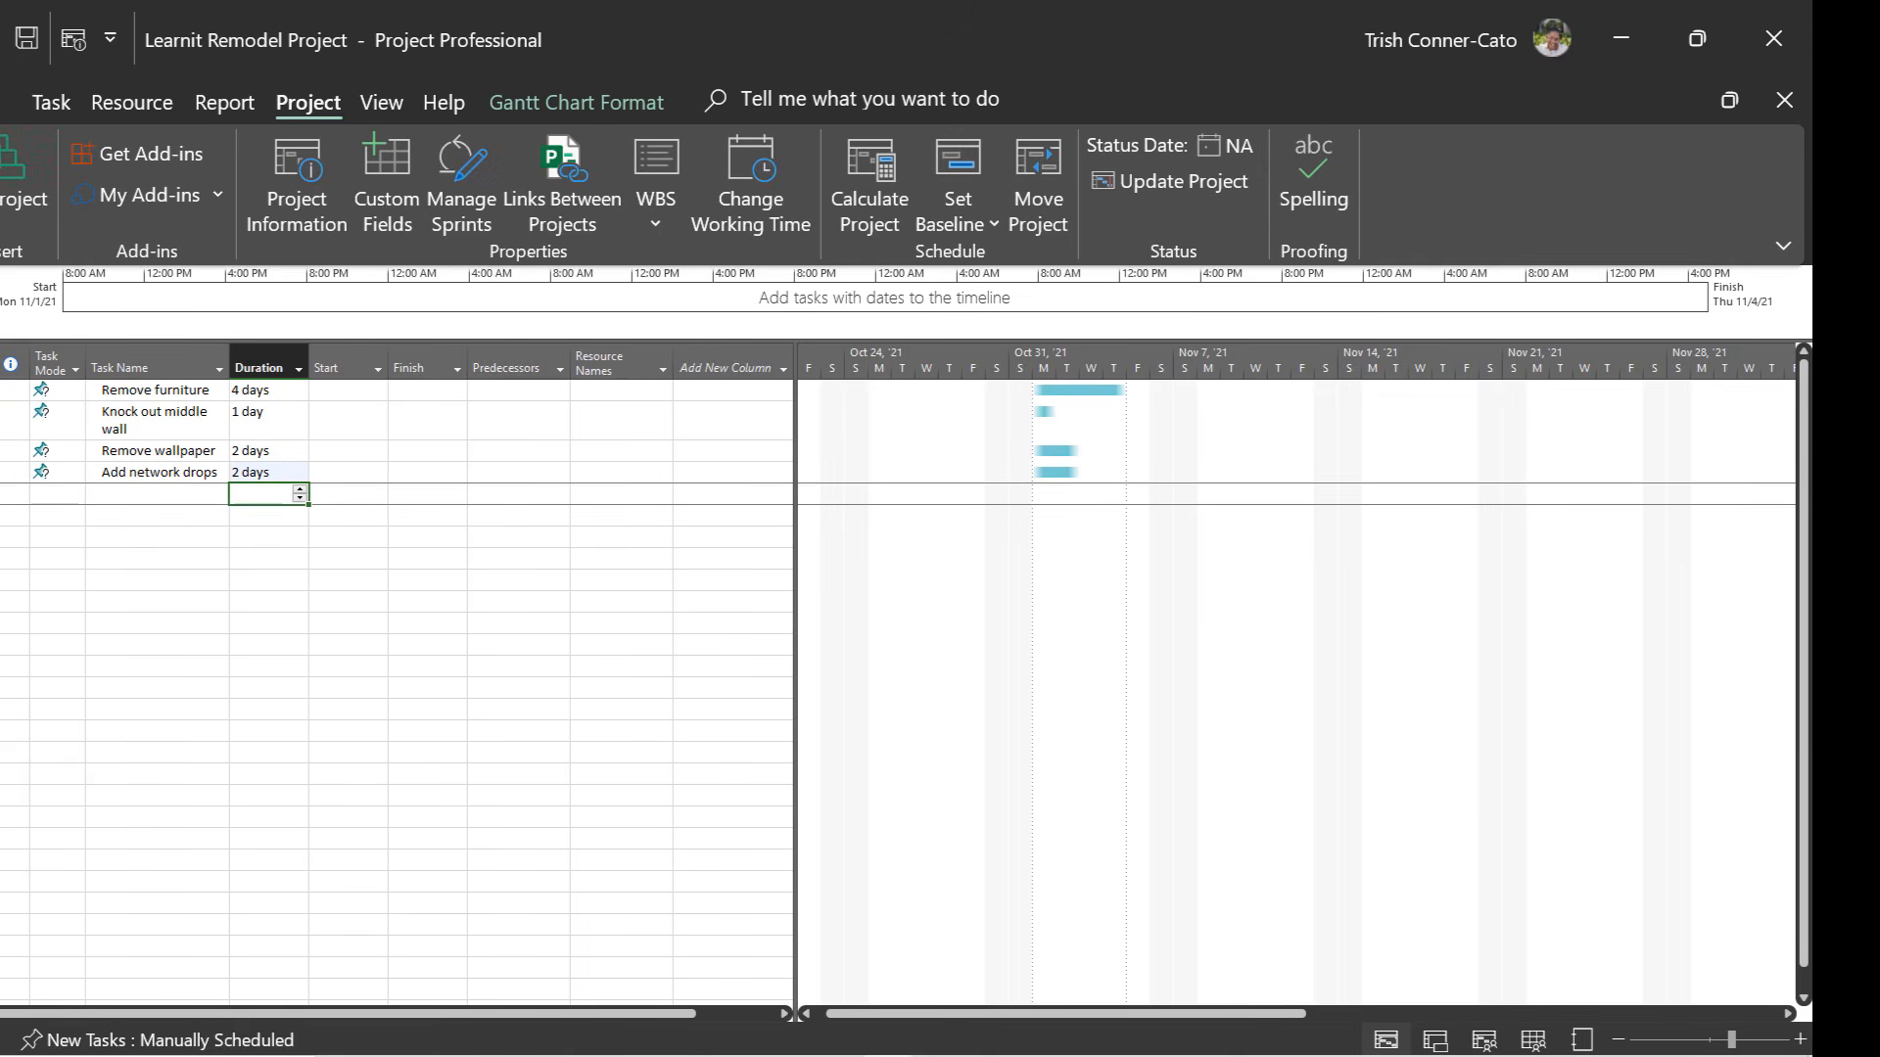
Add a task named Paint walls below the network drops task with a duration of 3 days.
key(Left)
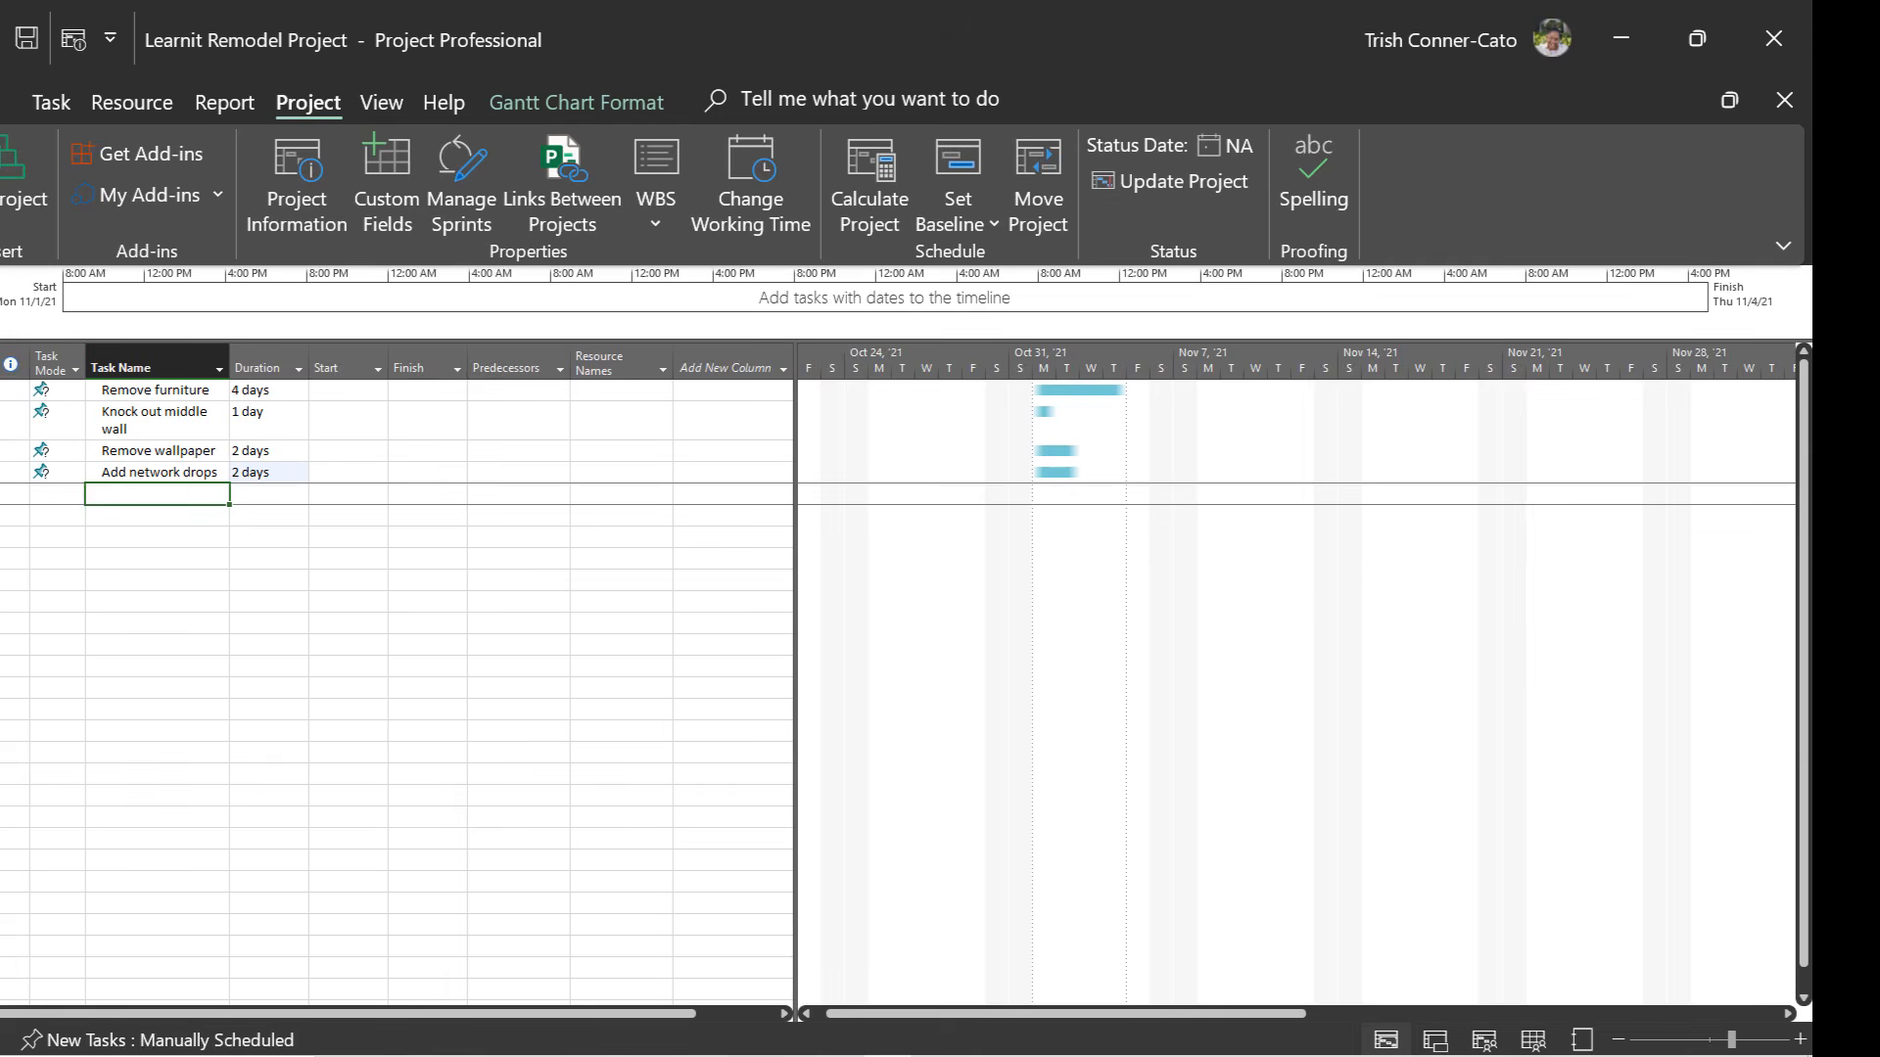
text(Pain)
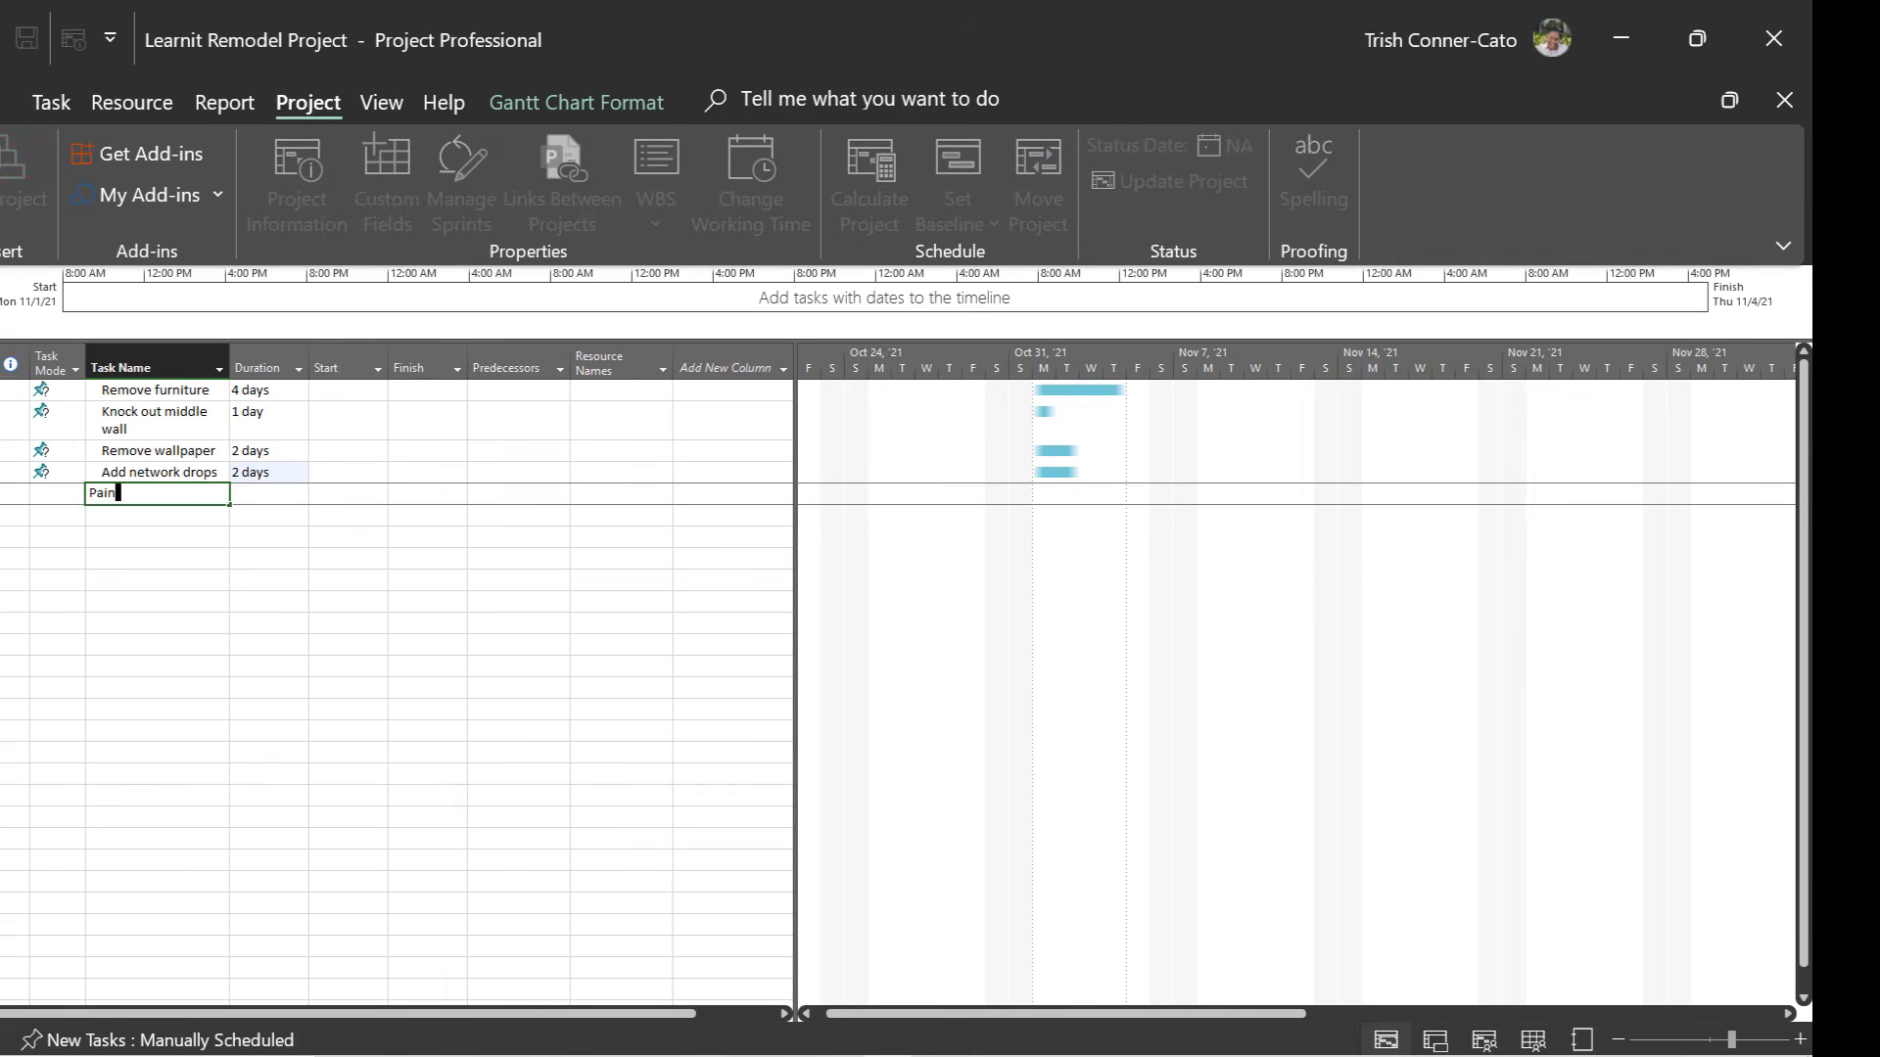
text(t walls)
key(Tab)
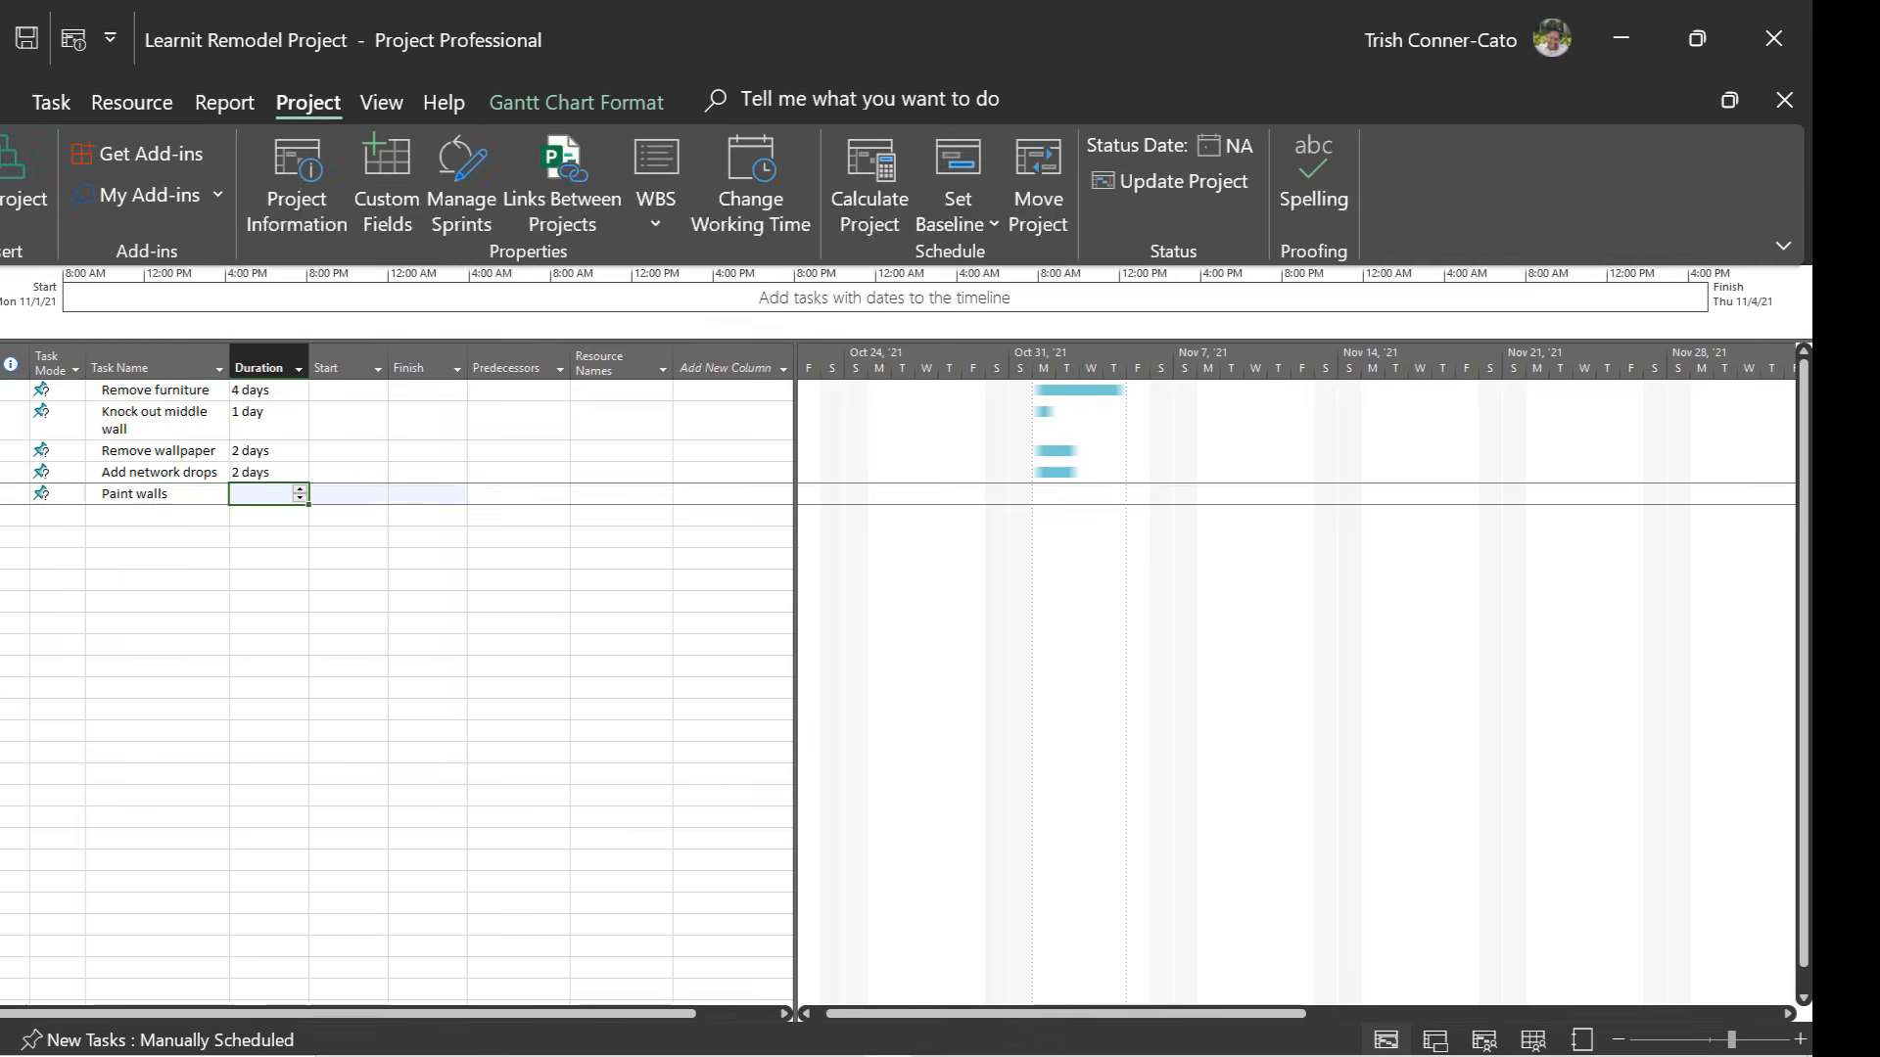
text(3)
key(Return)
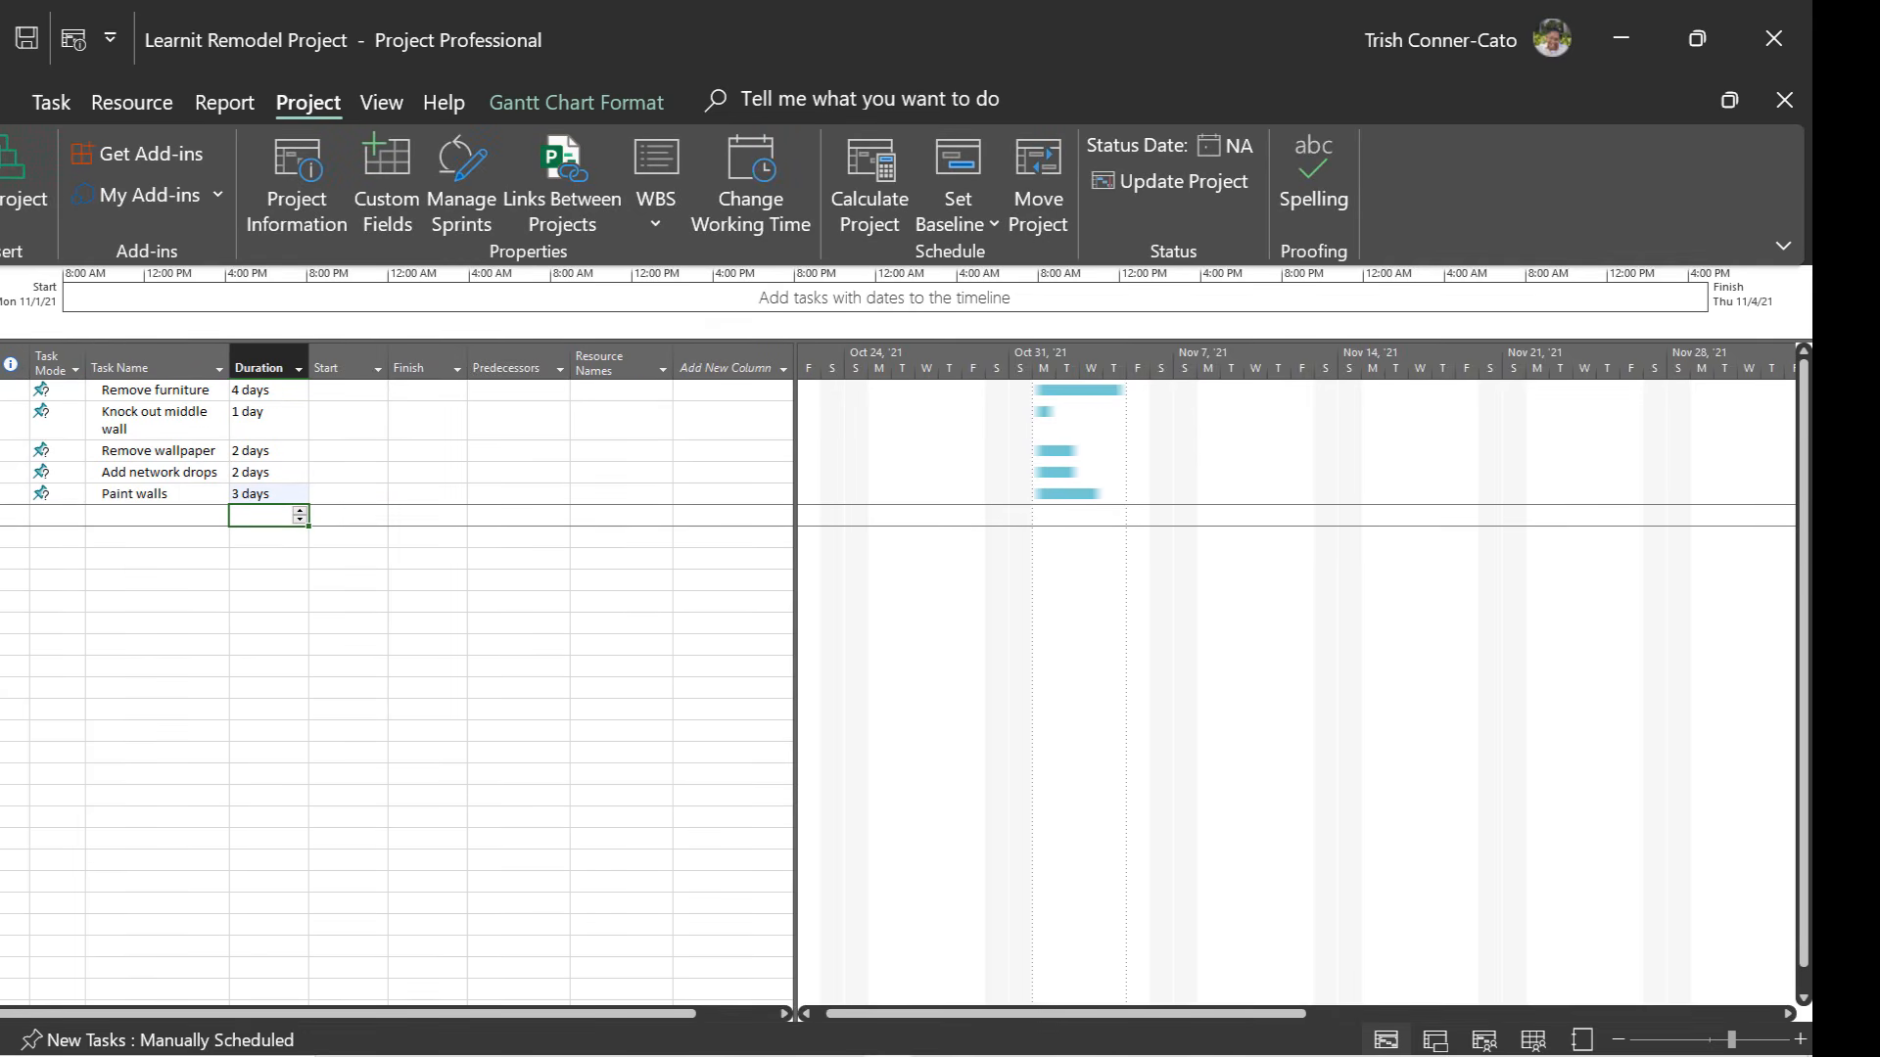
Add a task named Add new flooring below Paint walls with a duration of 2.5 days.
key(Left)
text(Ad)
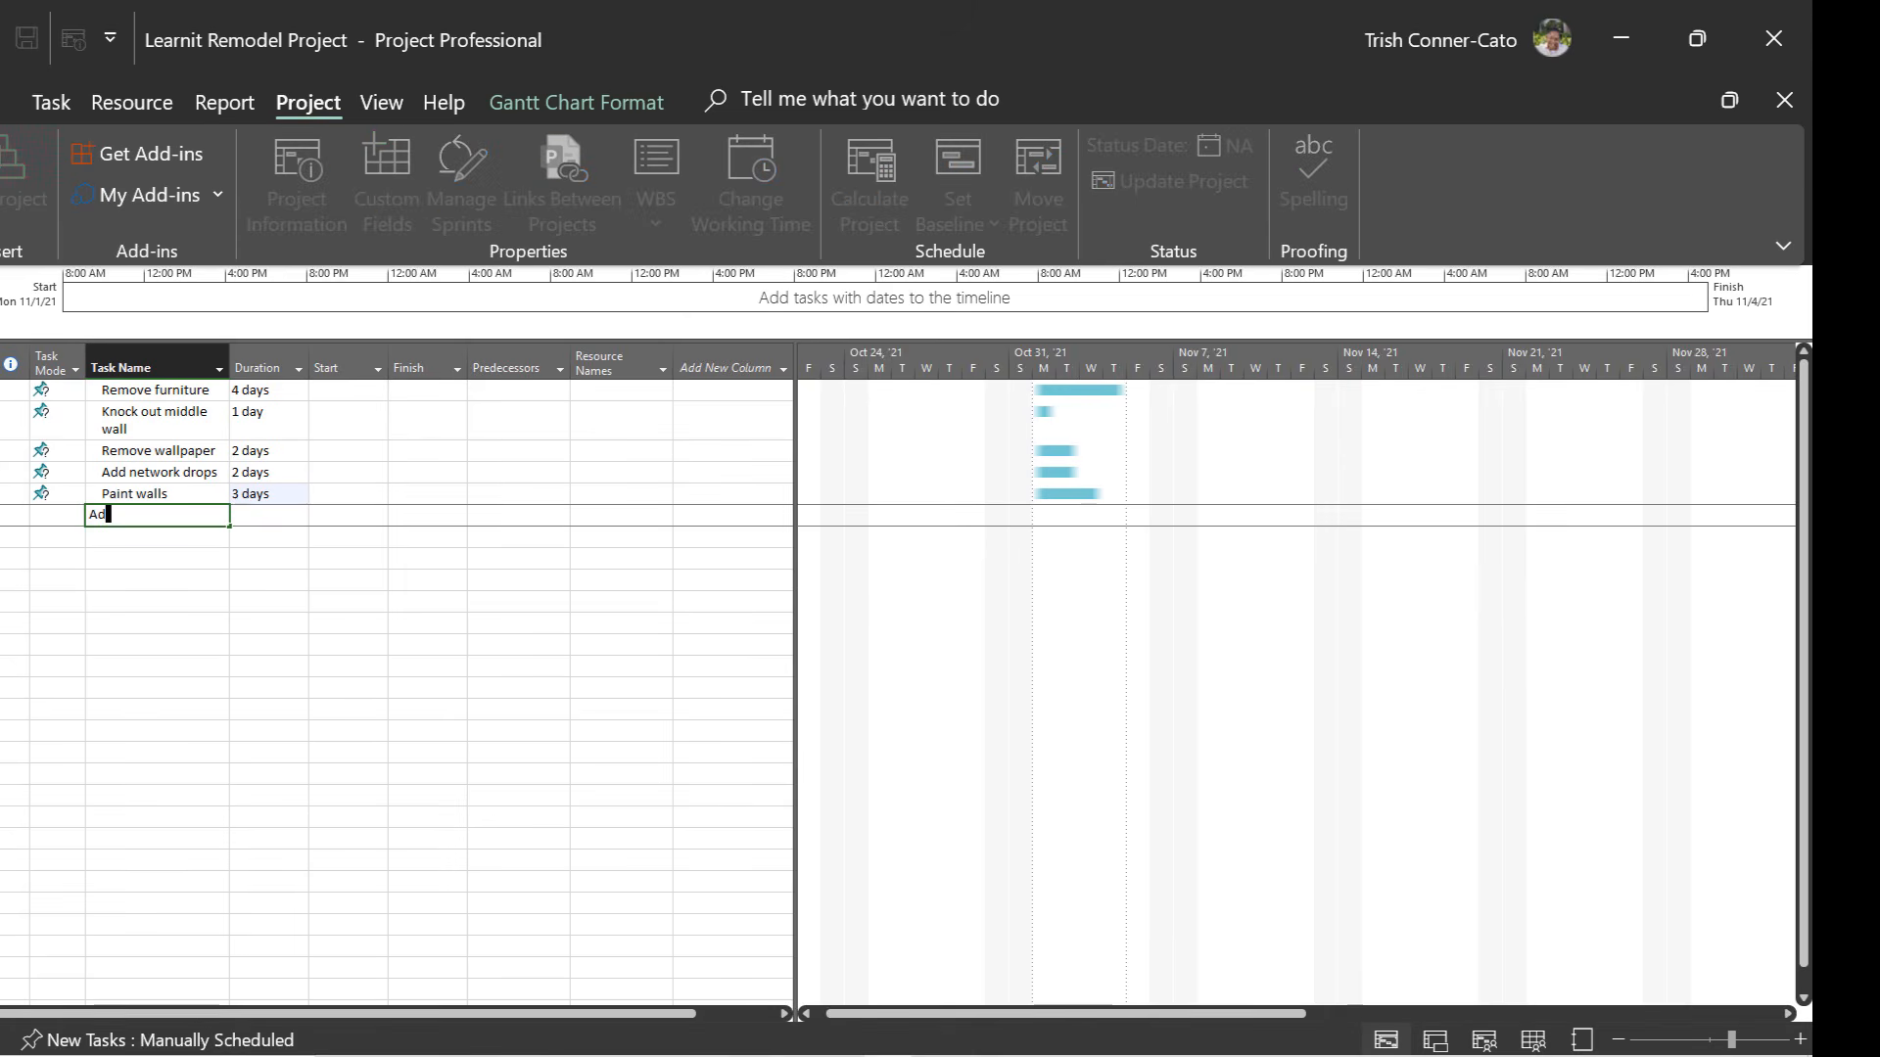
text(d new flooring)
key(Tab)
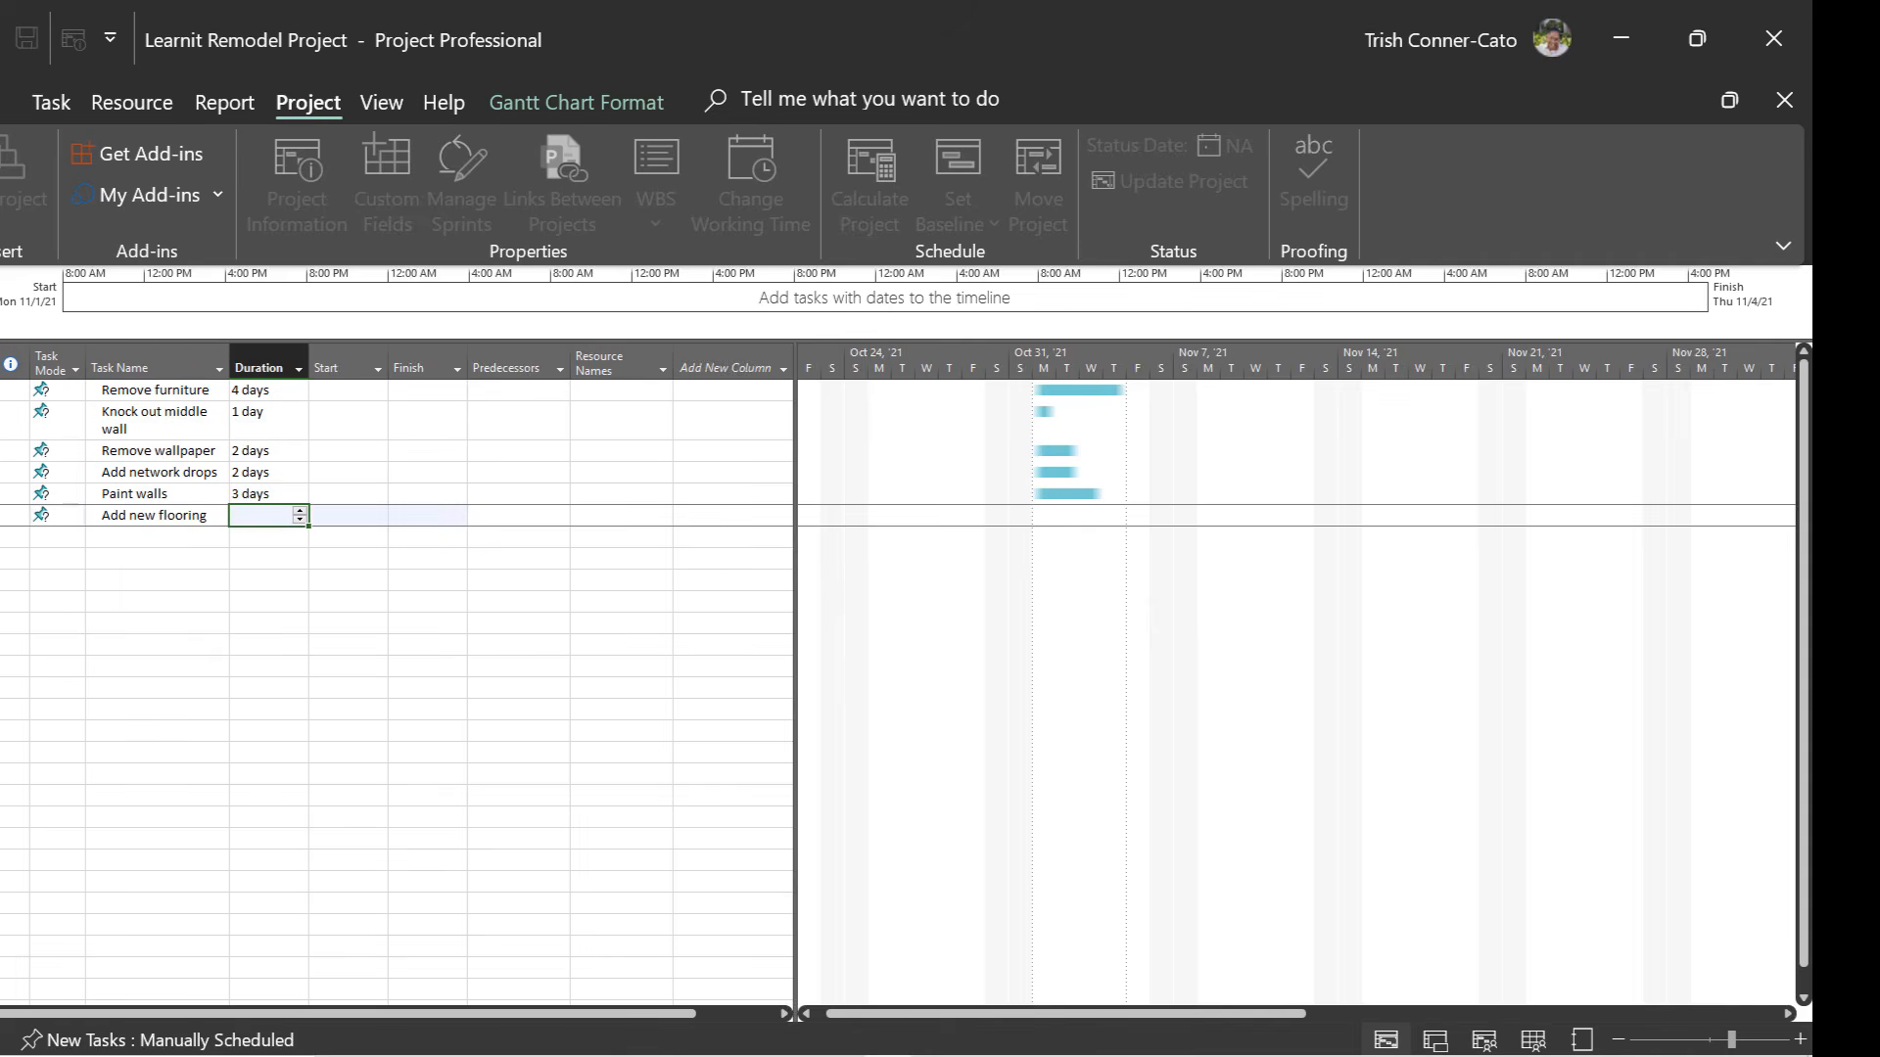
text(2.5)
key(Return)
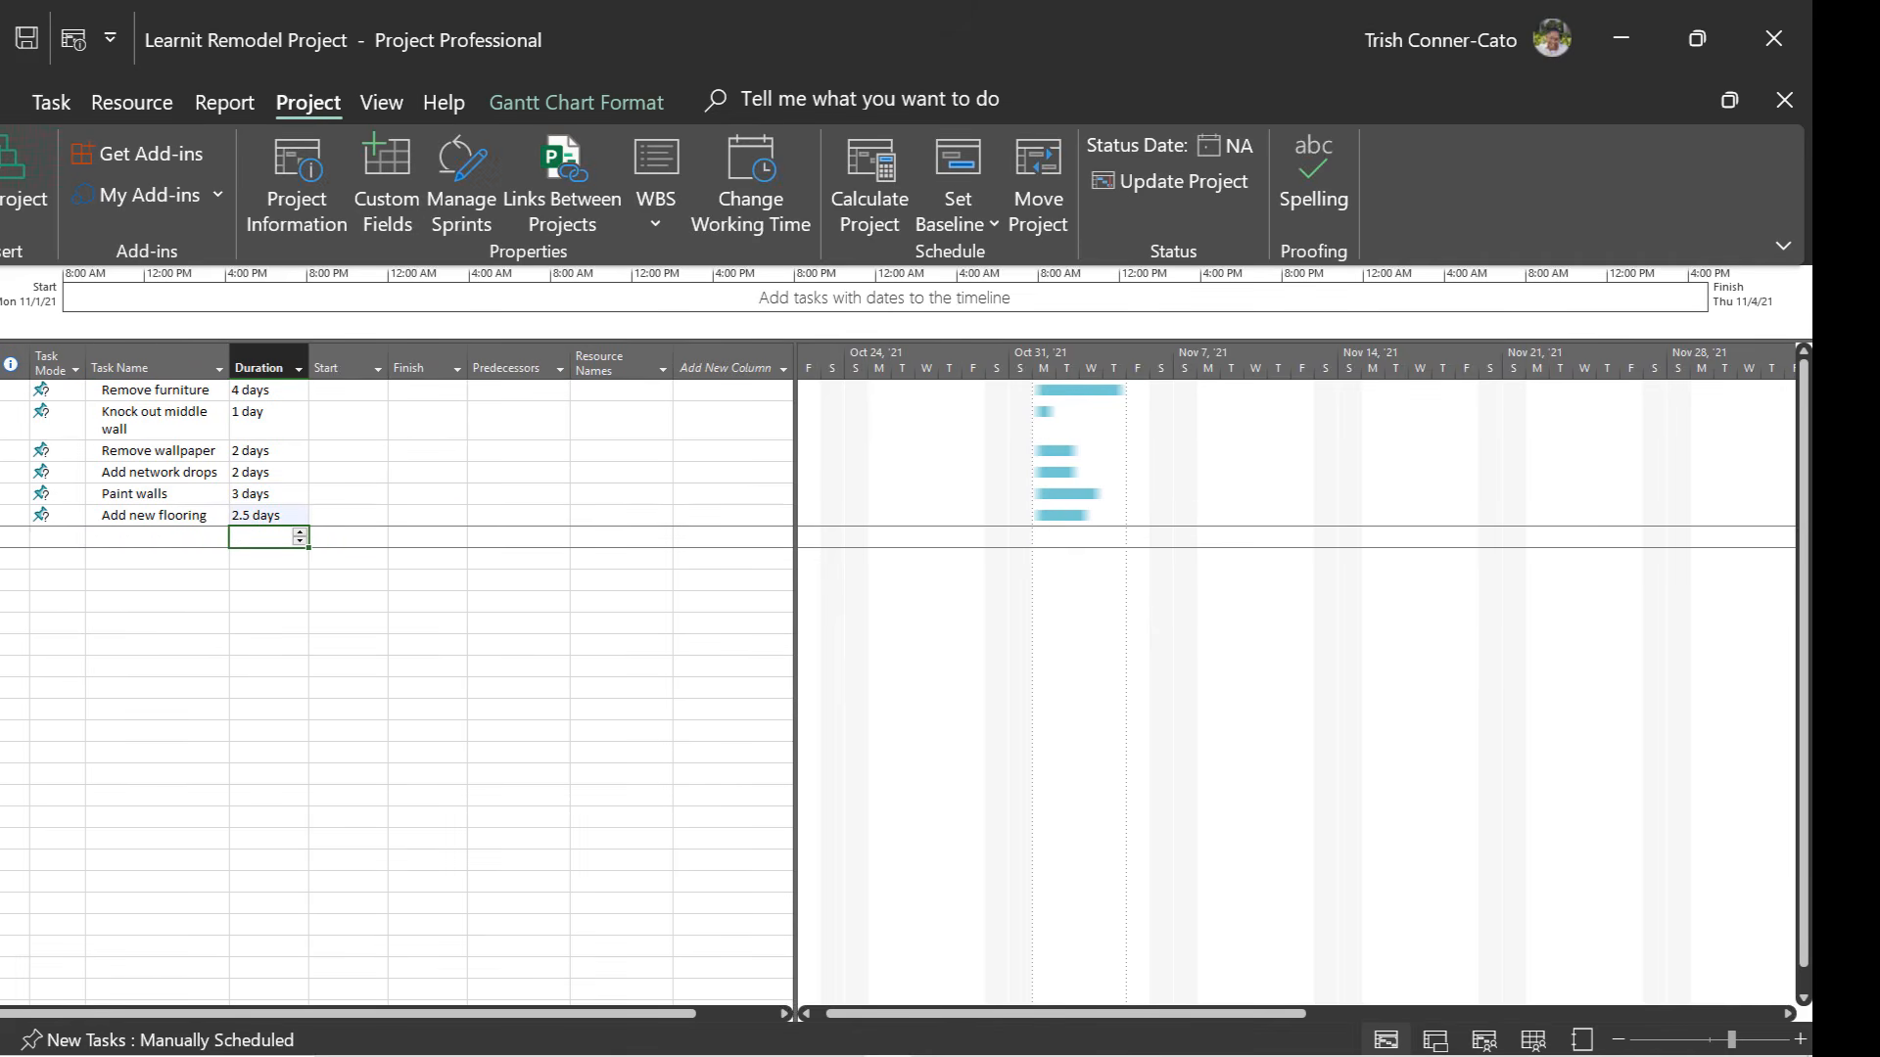
Add a task named Add new lighting below Add new flooring with a duration of 2 days, and save the project.
key(Left)
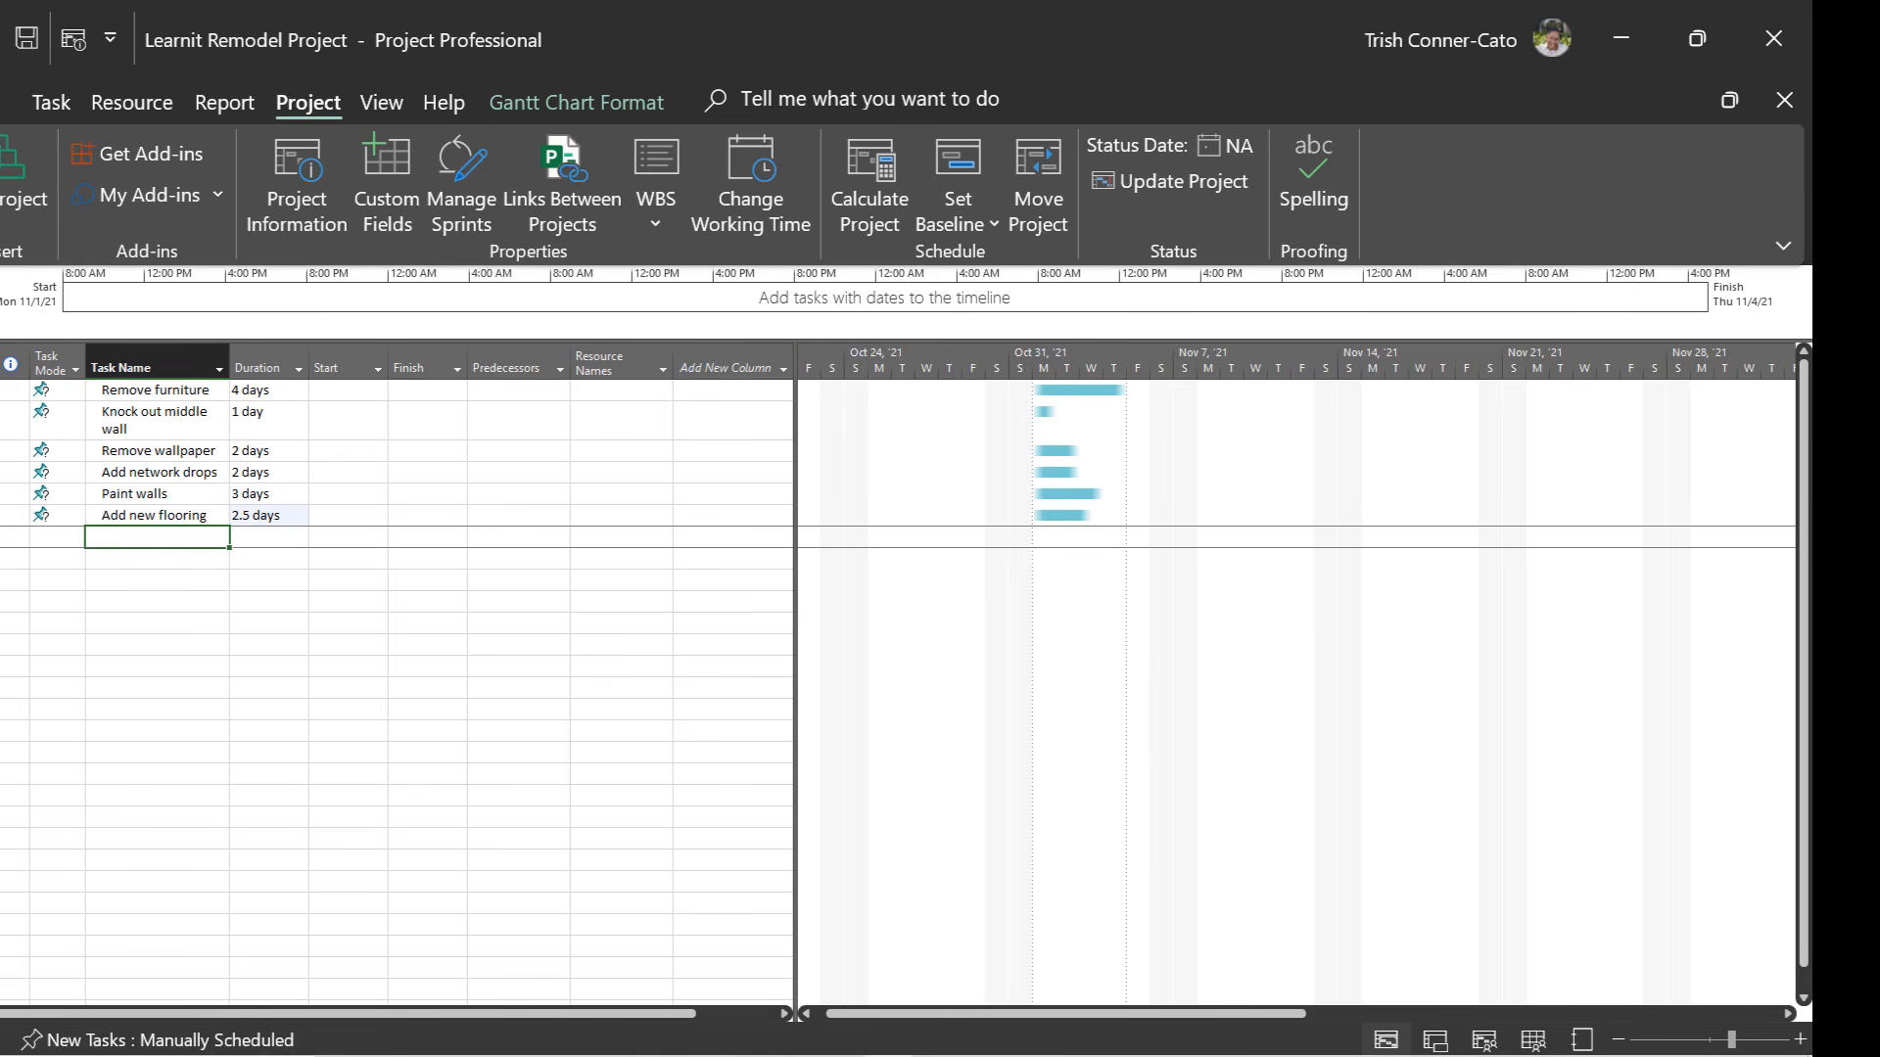
text(Ad)
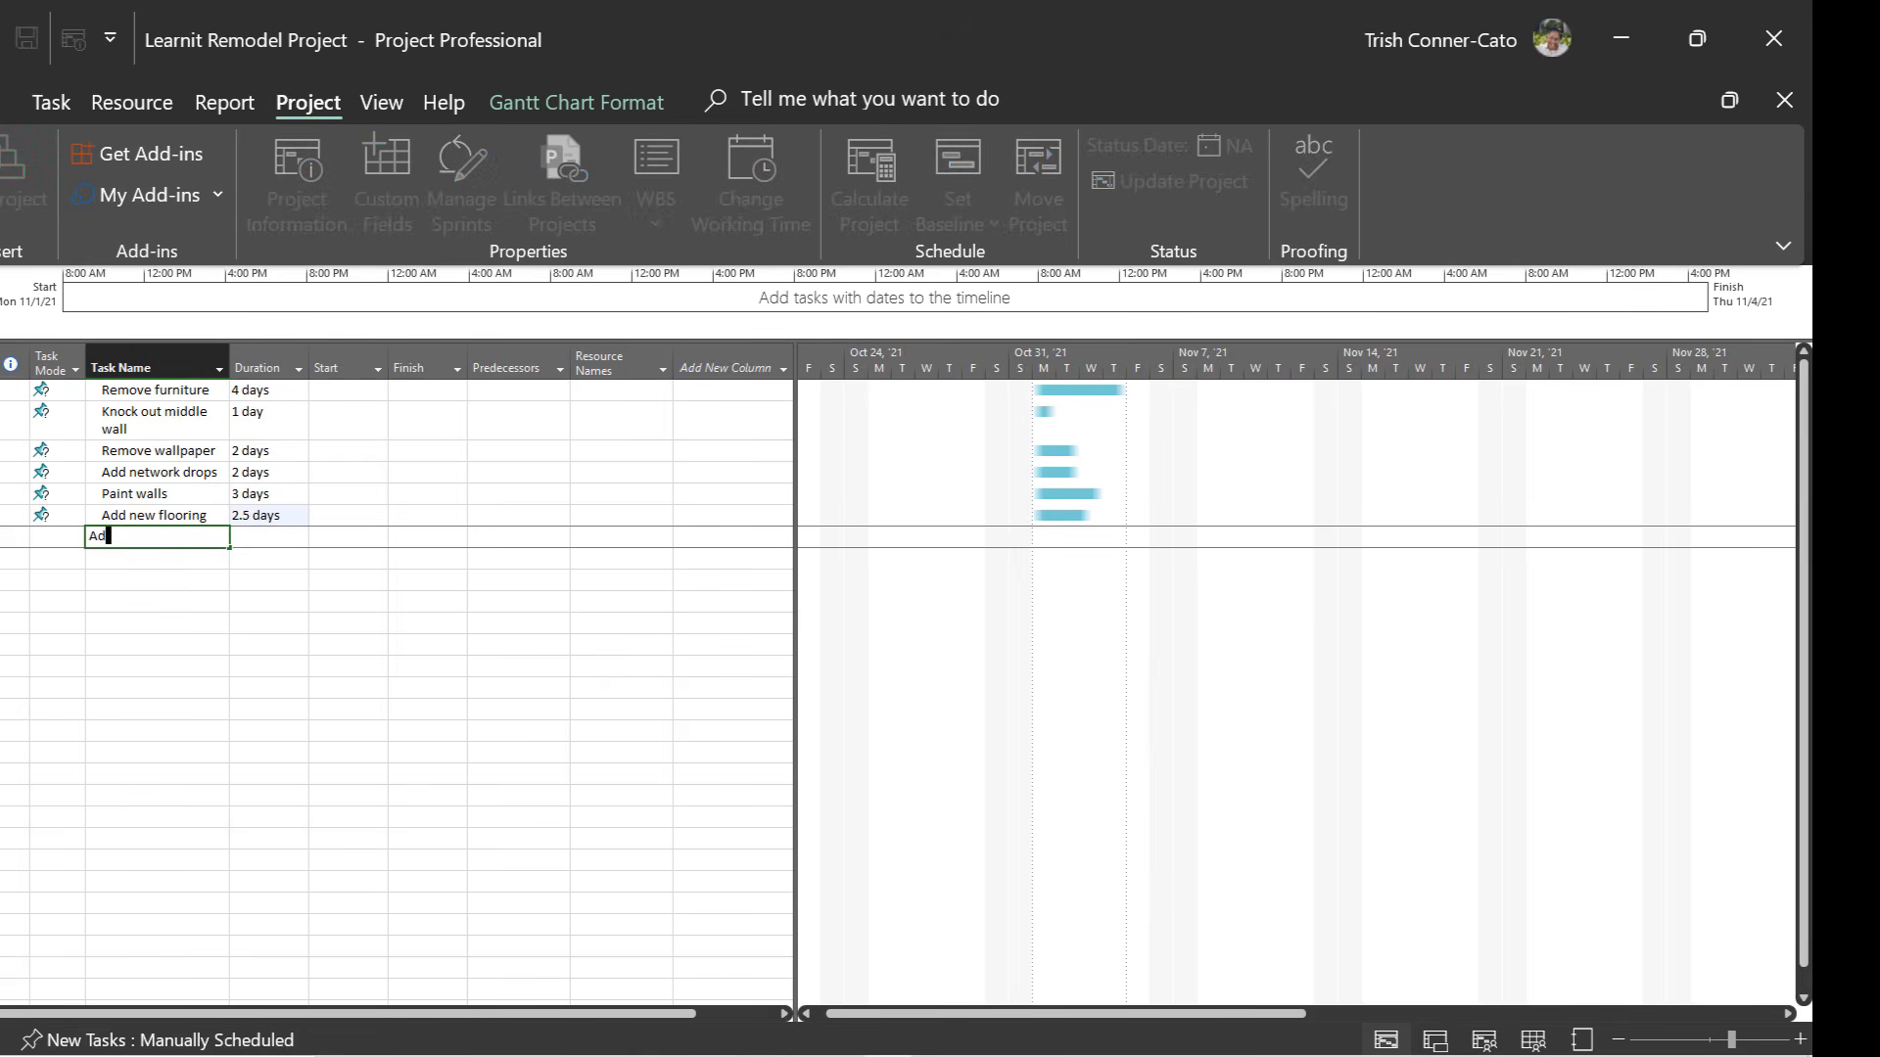
text(d new lighting)
key(Tab)
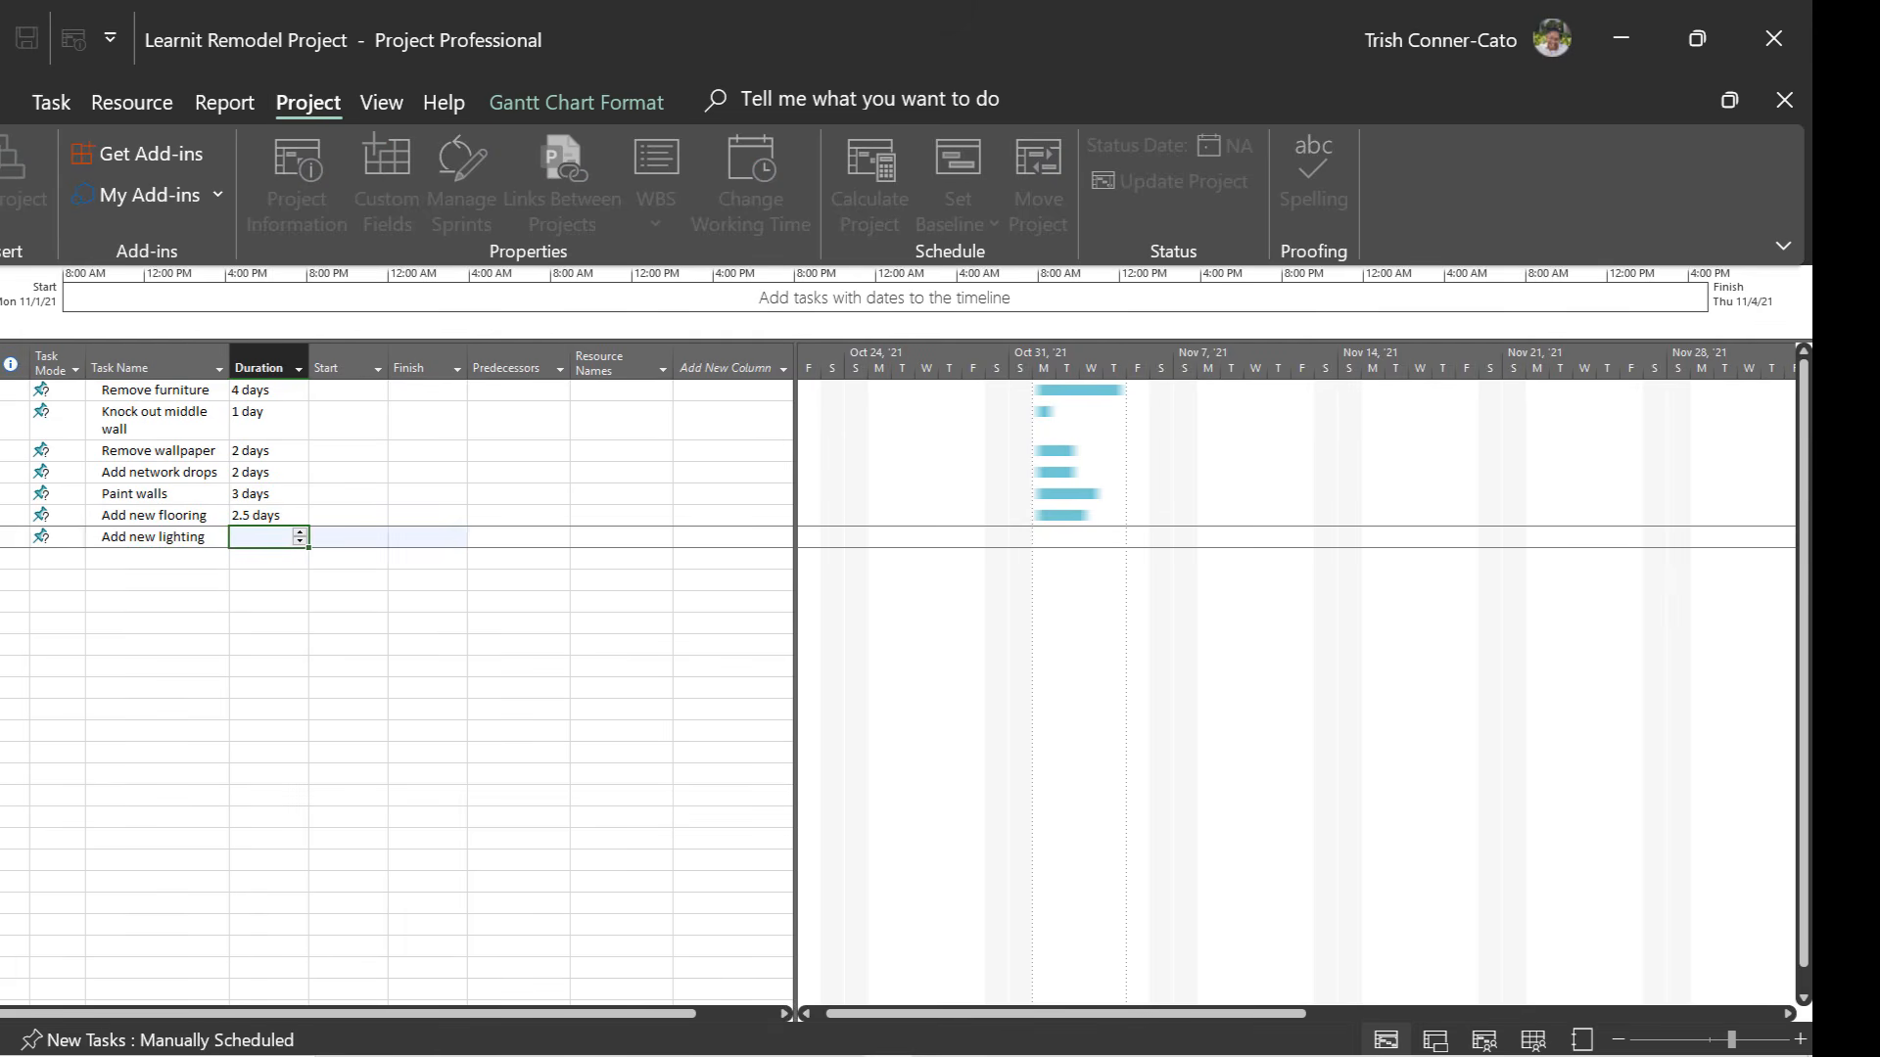
text(2)
key(Return)
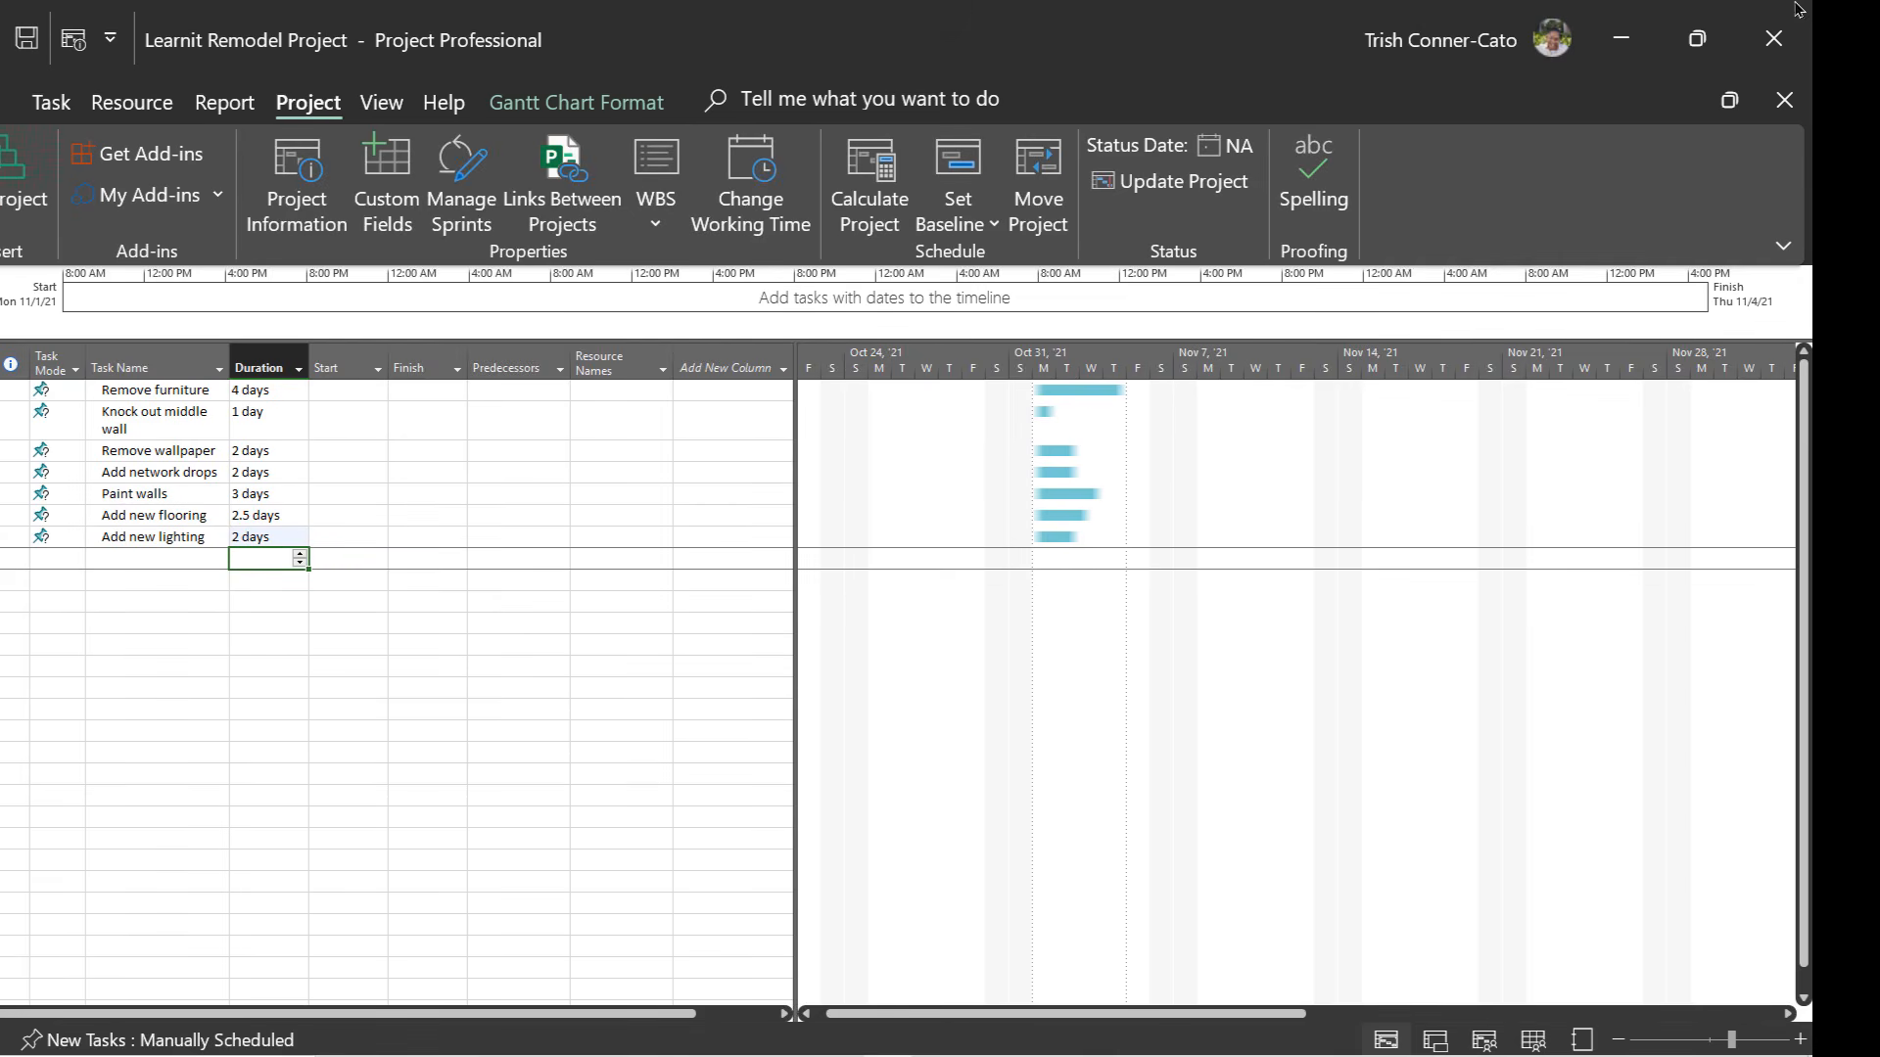
click(24, 45)
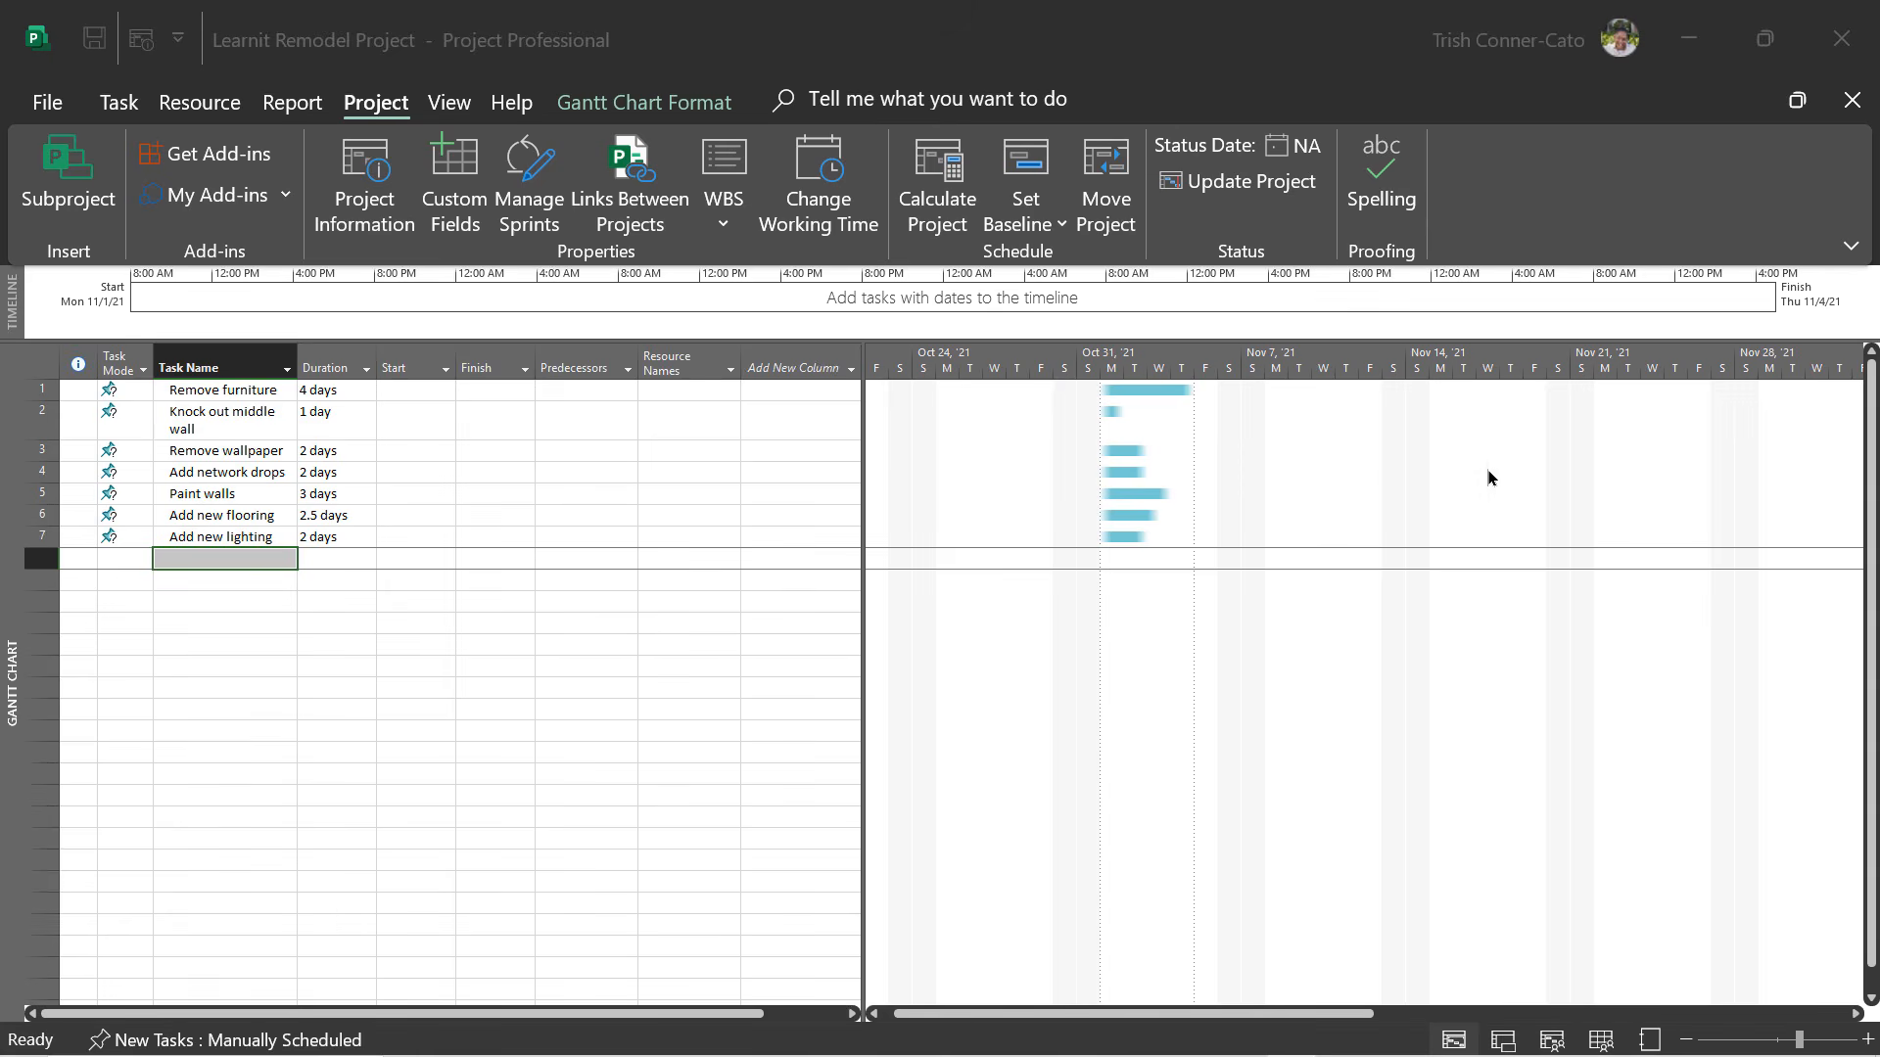
Look through the options and templates for creating a new project, and return to the task list.
click(49, 107)
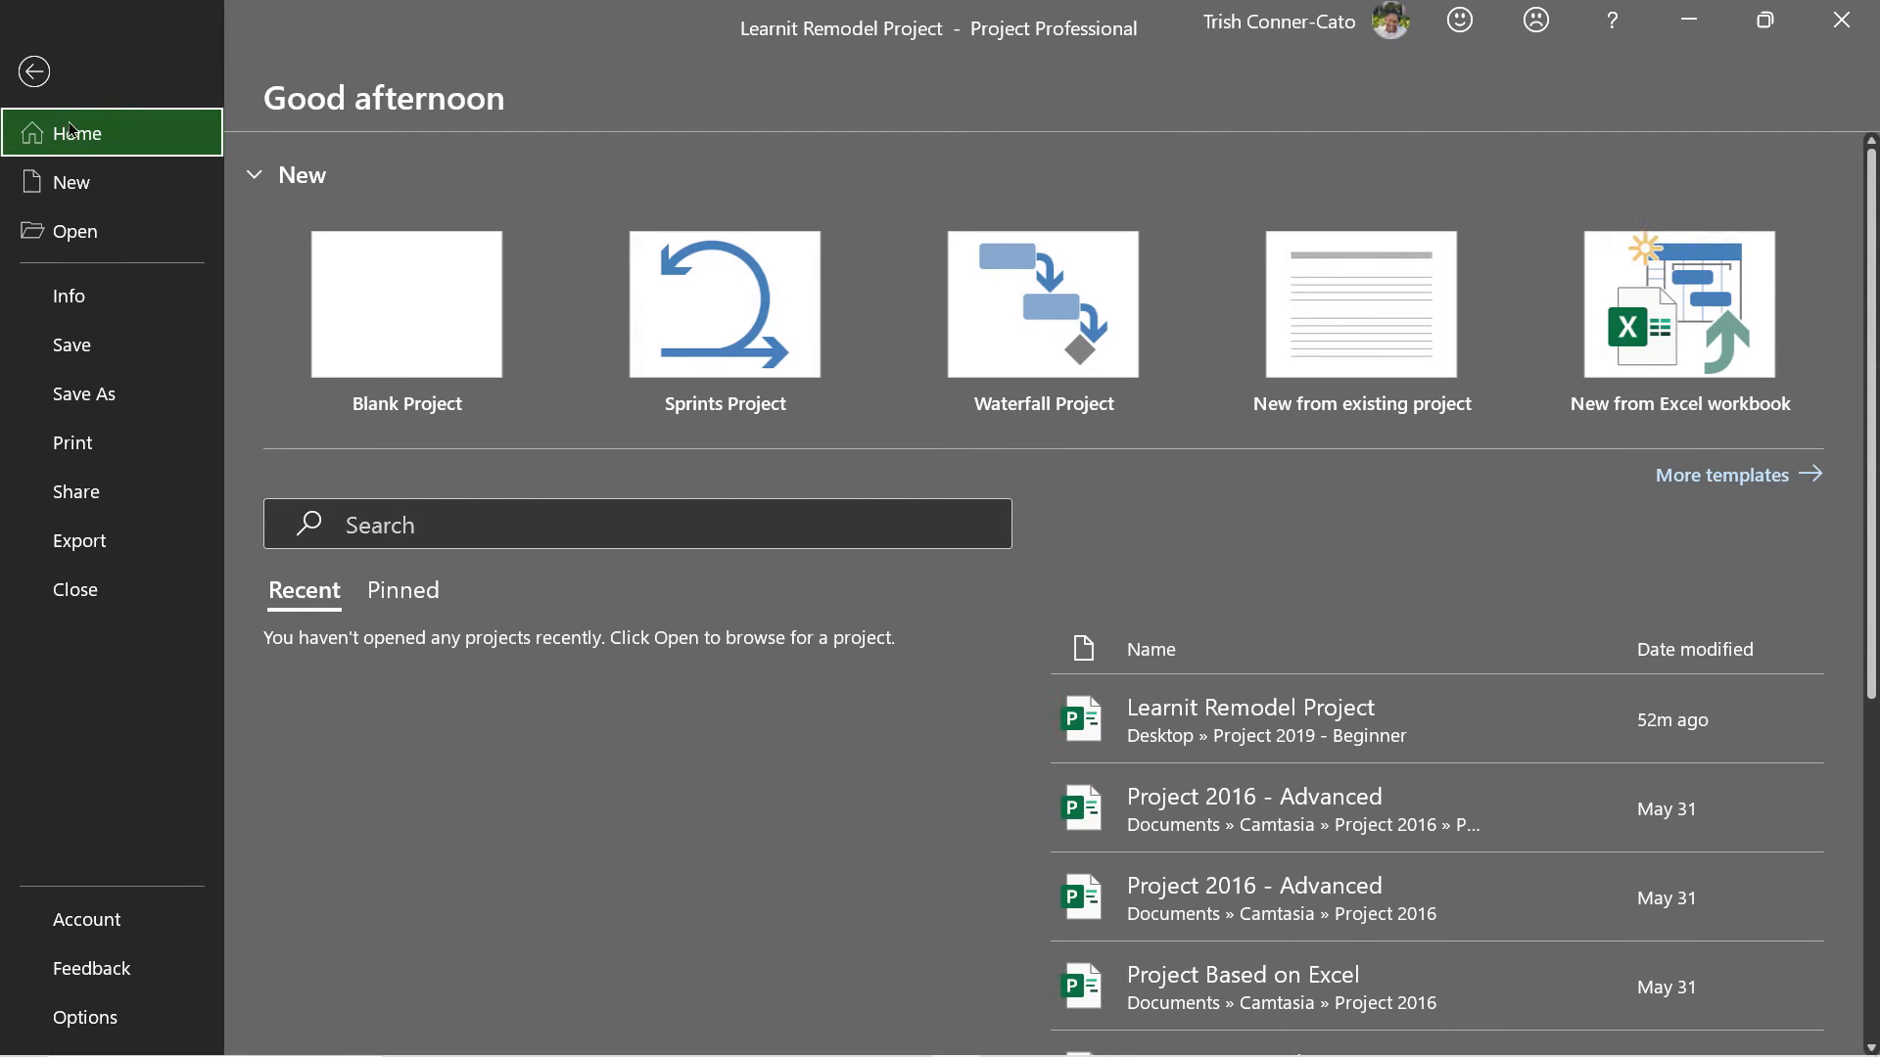
click(102, 183)
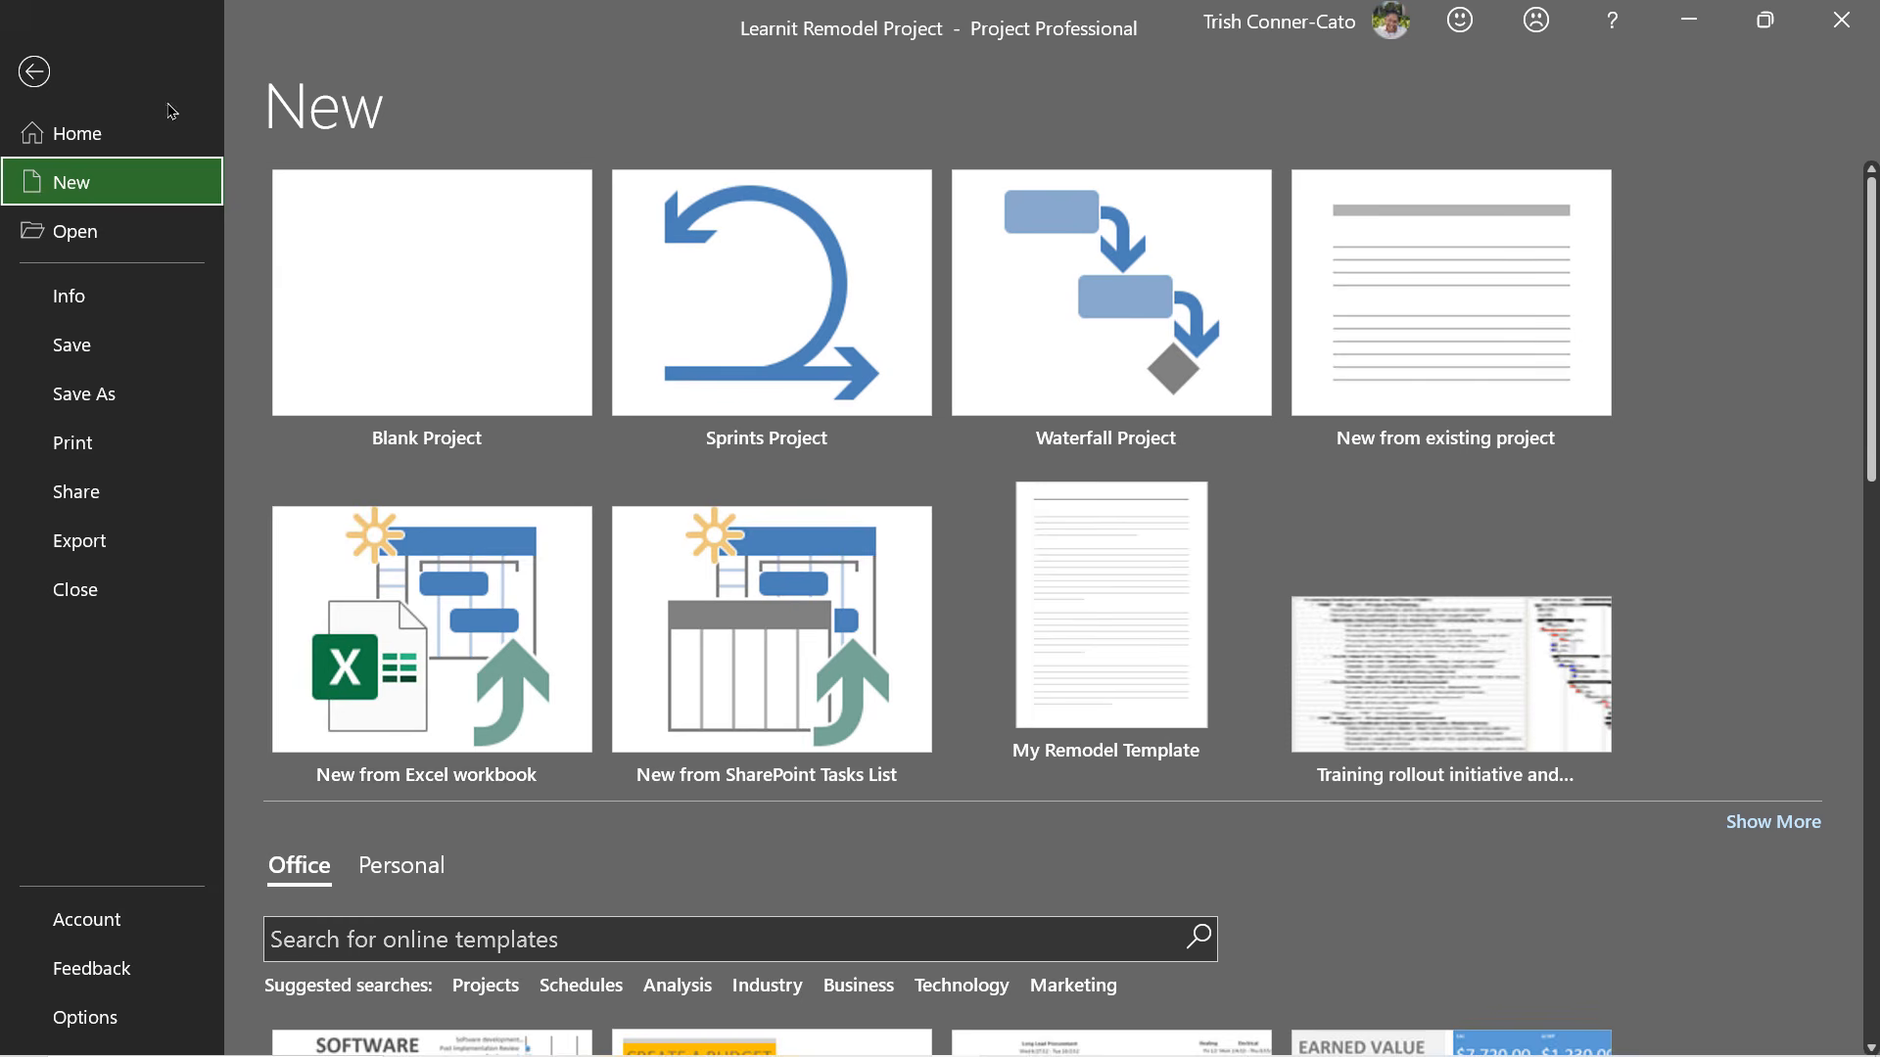
click(36, 84)
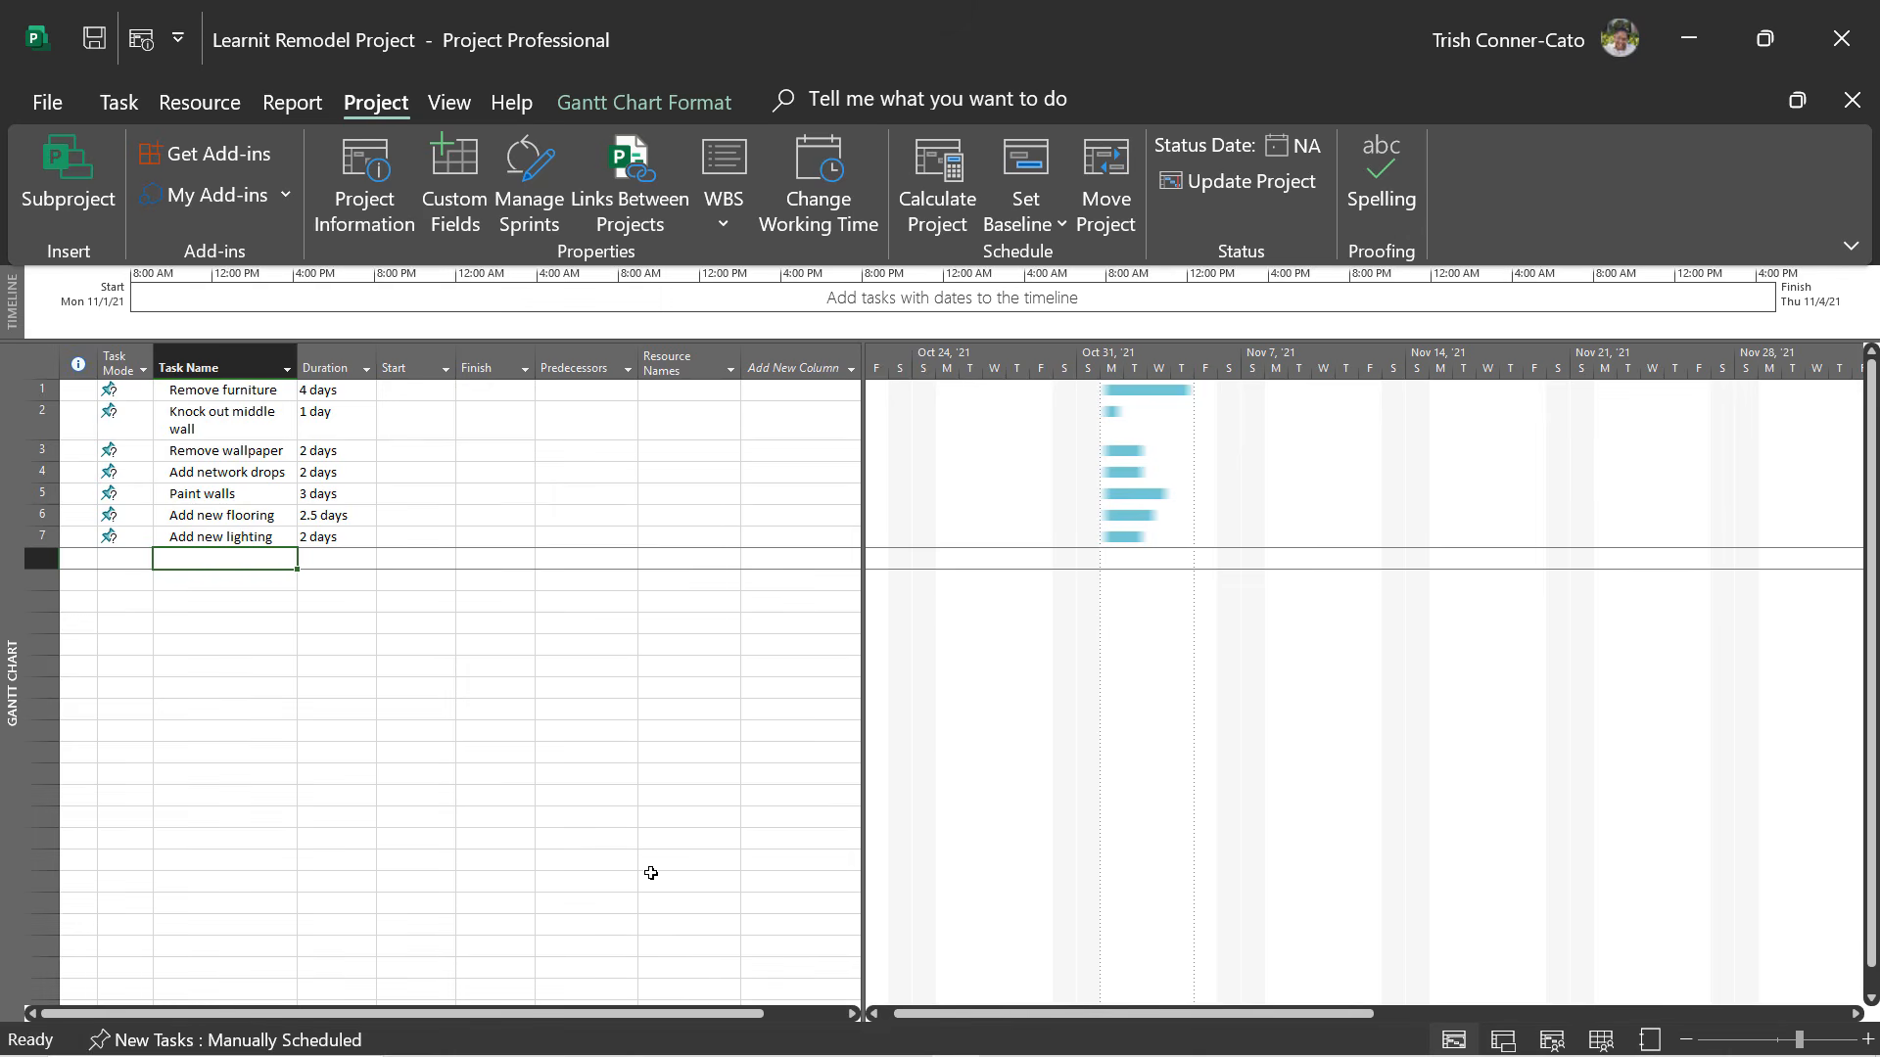
Switch to the Finishing Phase Tasks workbook in Excel and copy the task names and durations in A3:B5.
mouse_move(626, 1053)
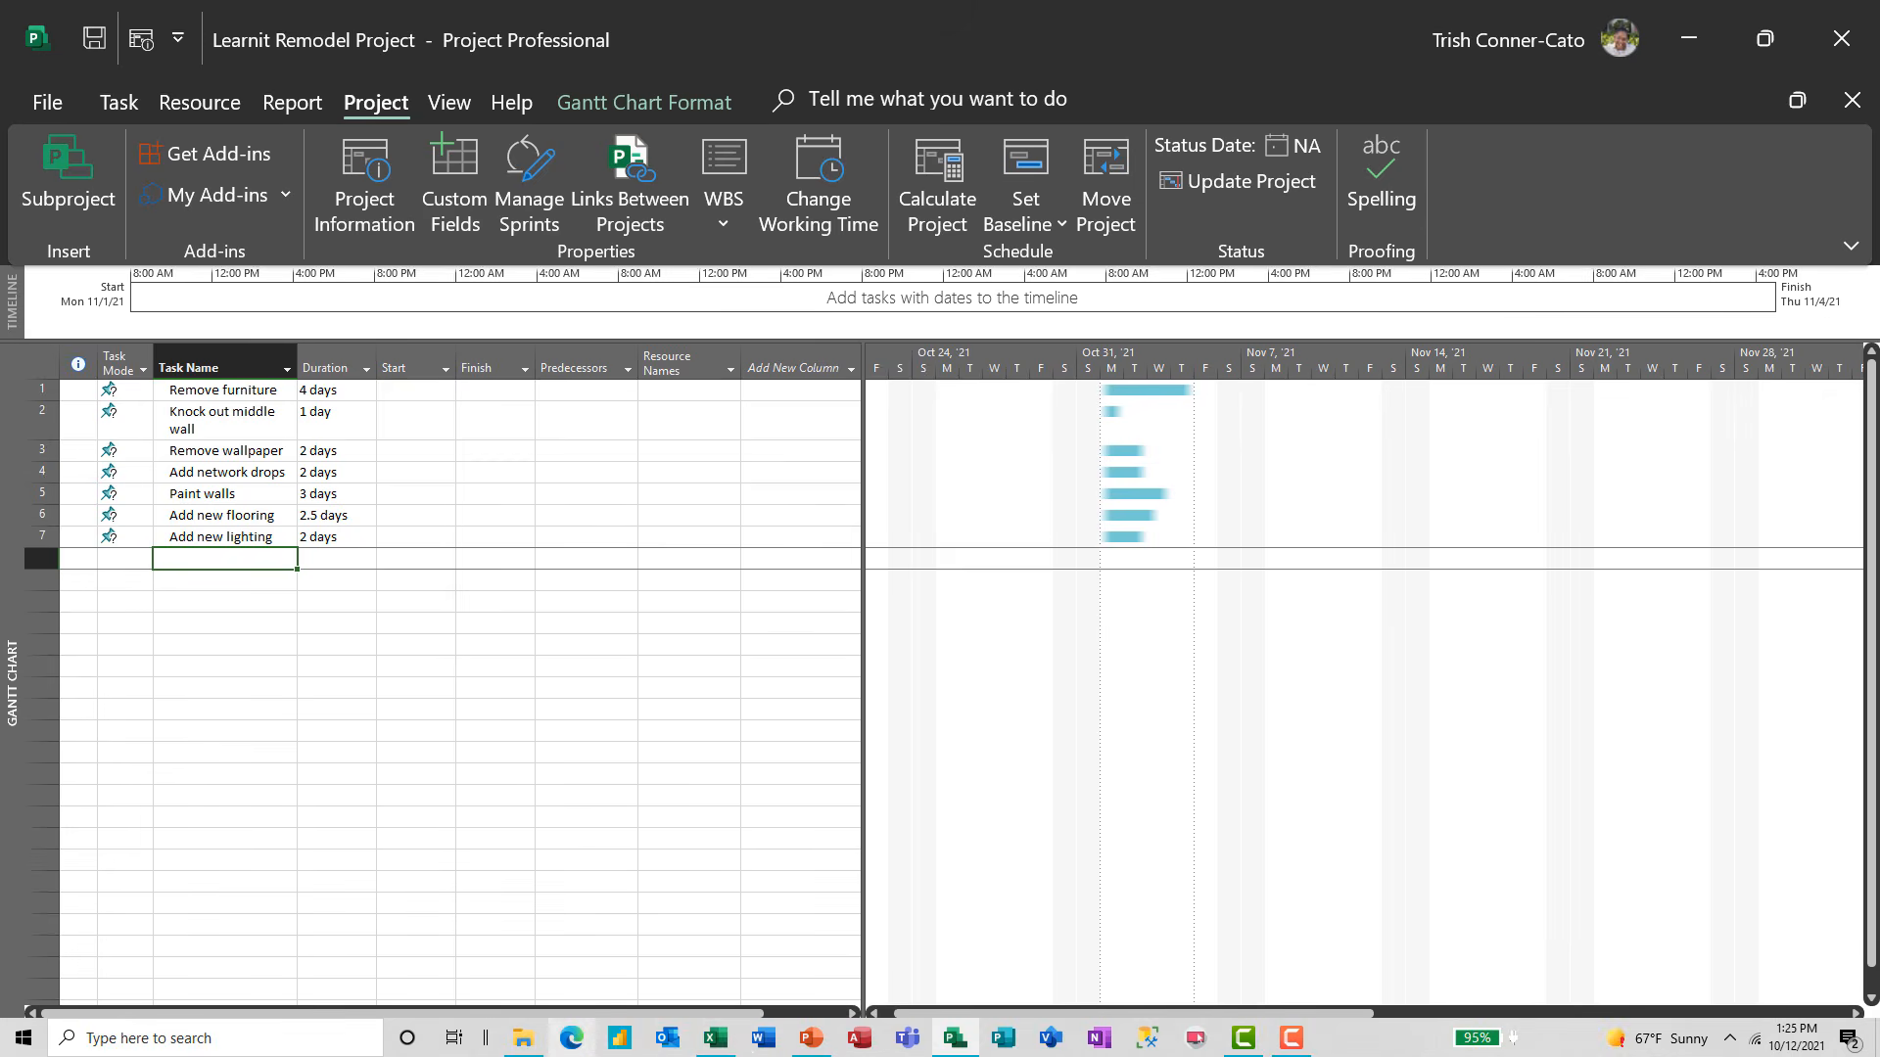
click(717, 1040)
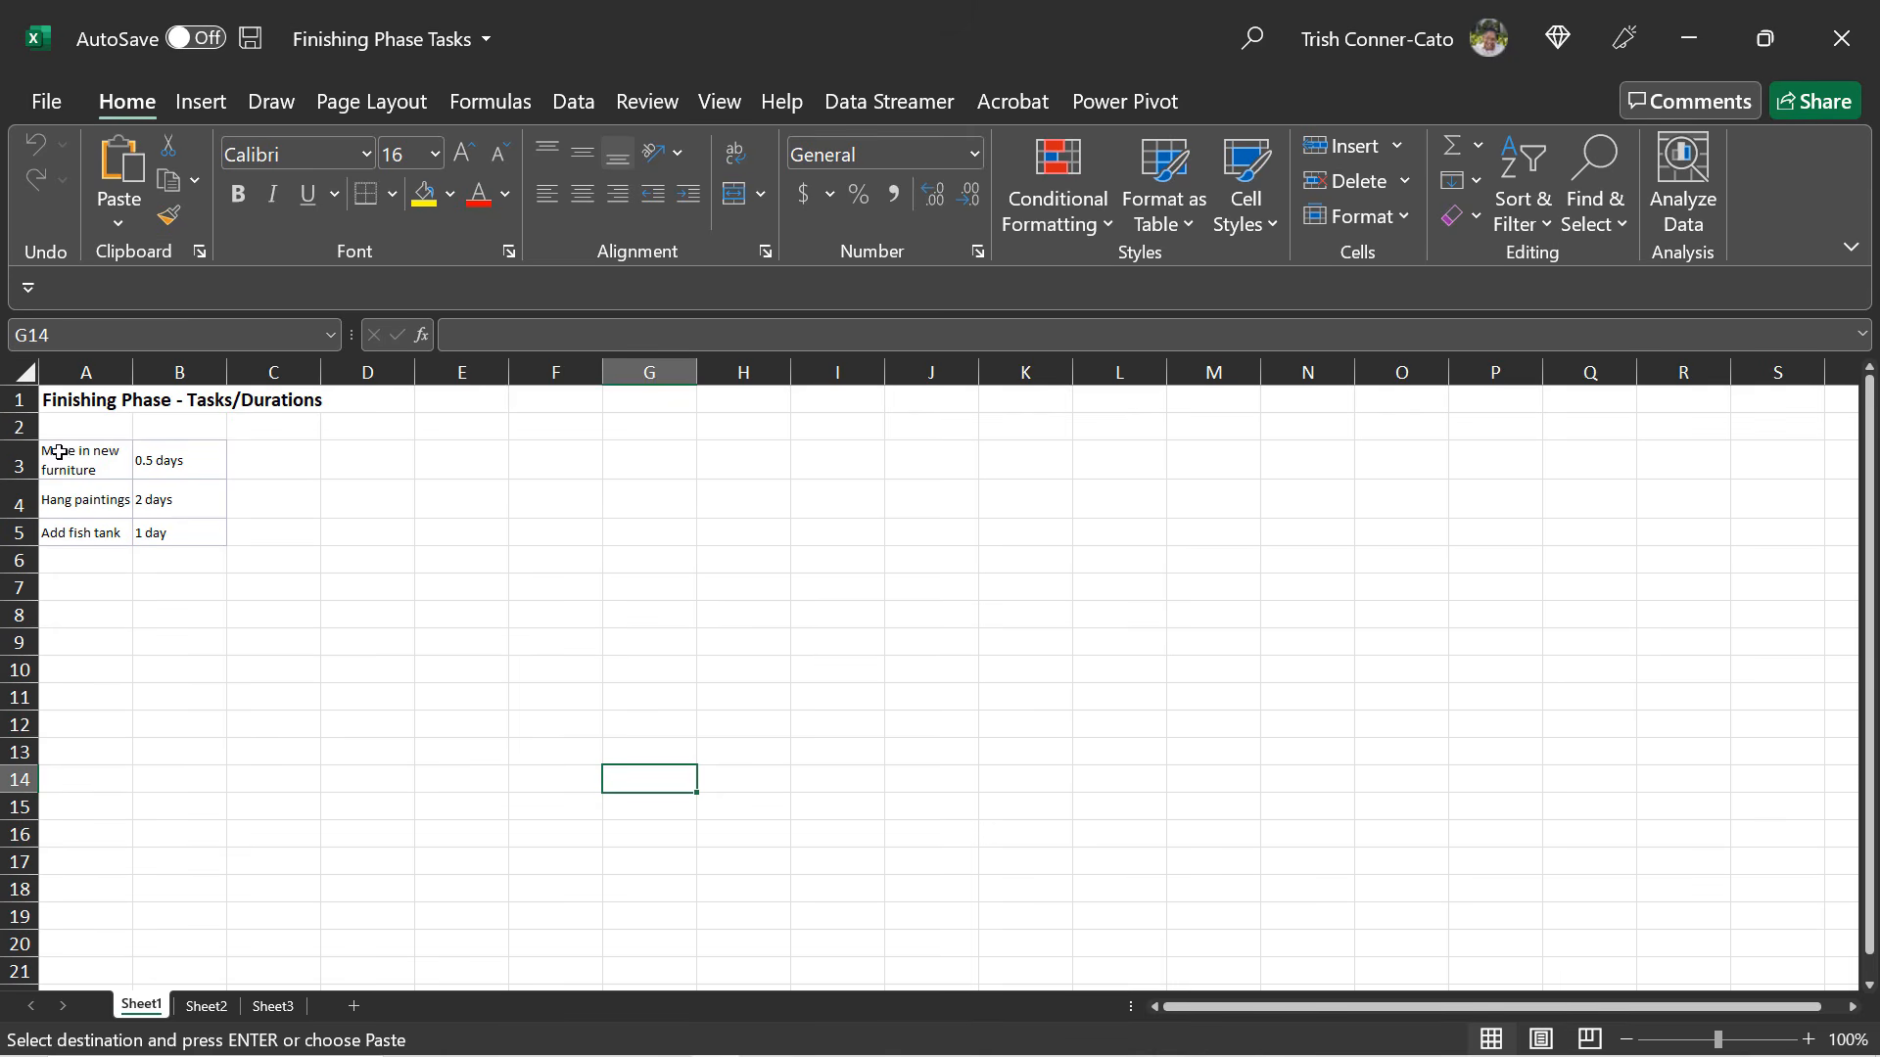
drag(59, 460, 184, 531)
click(196, 532)
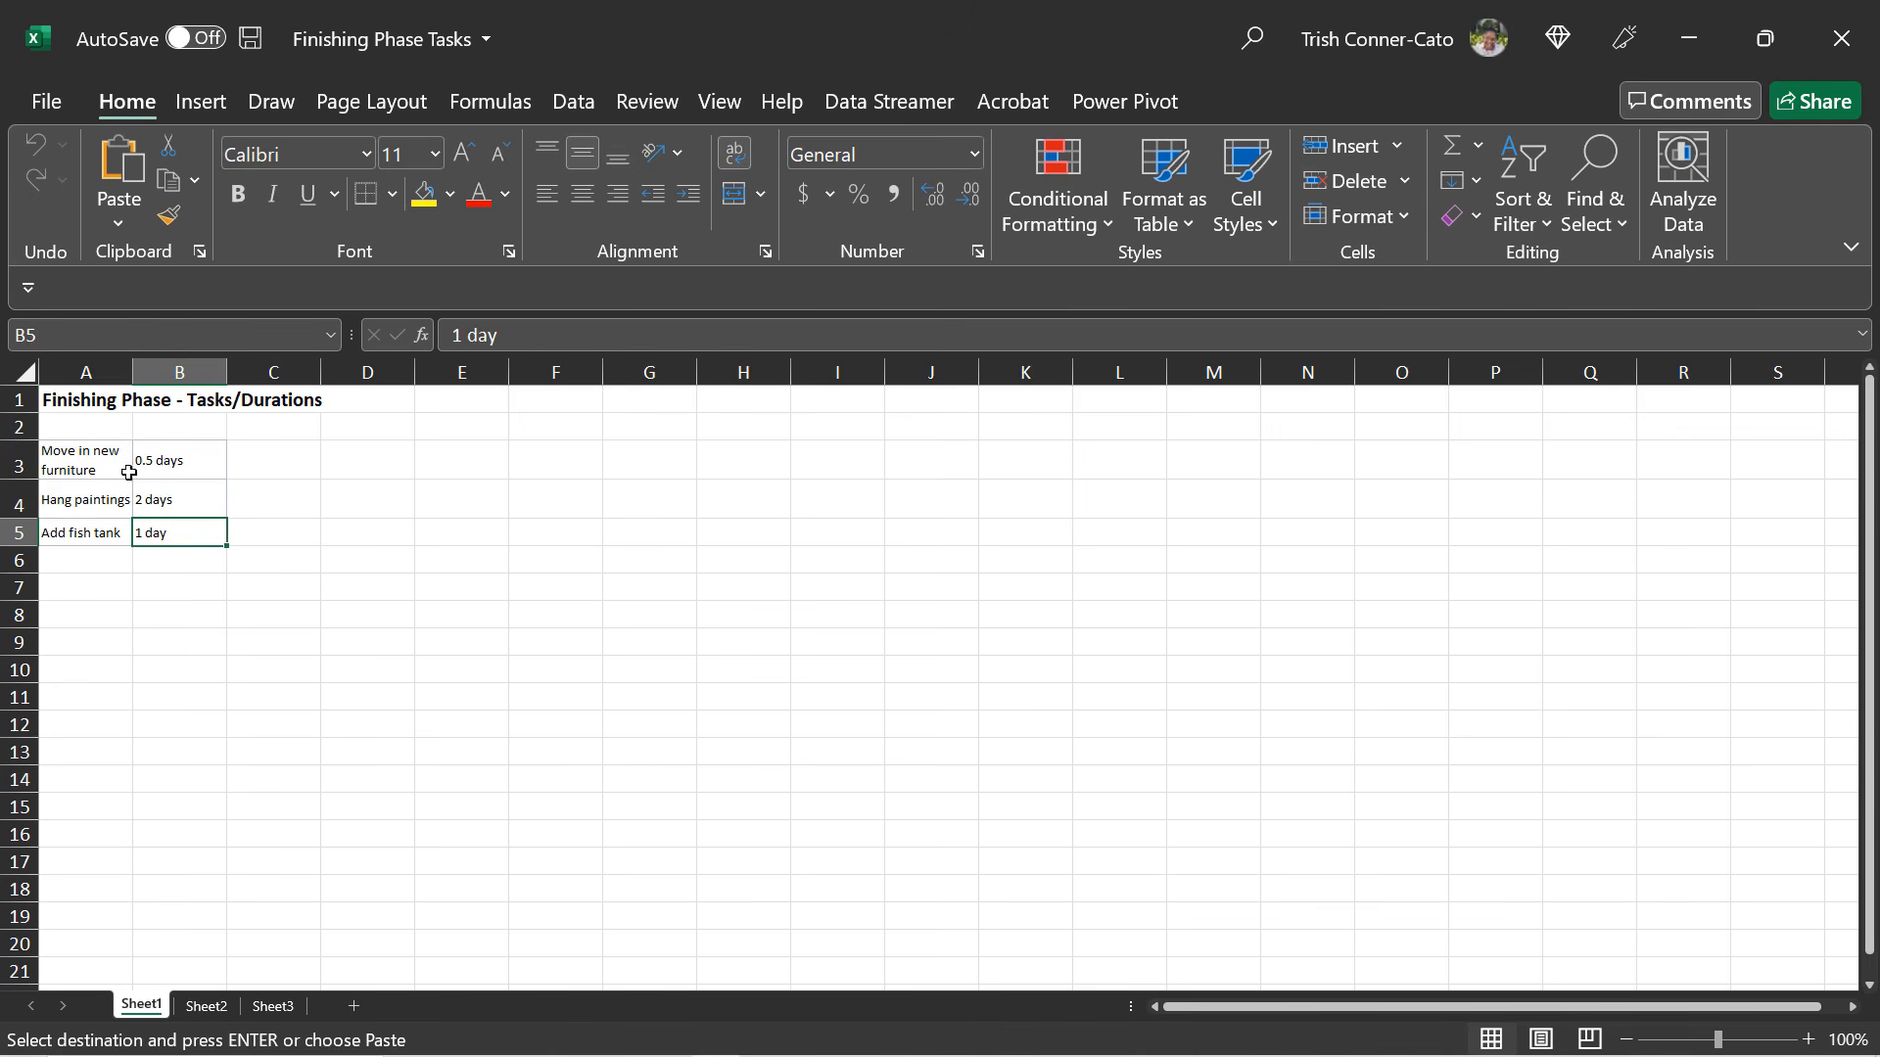
drag(76, 465, 189, 531)
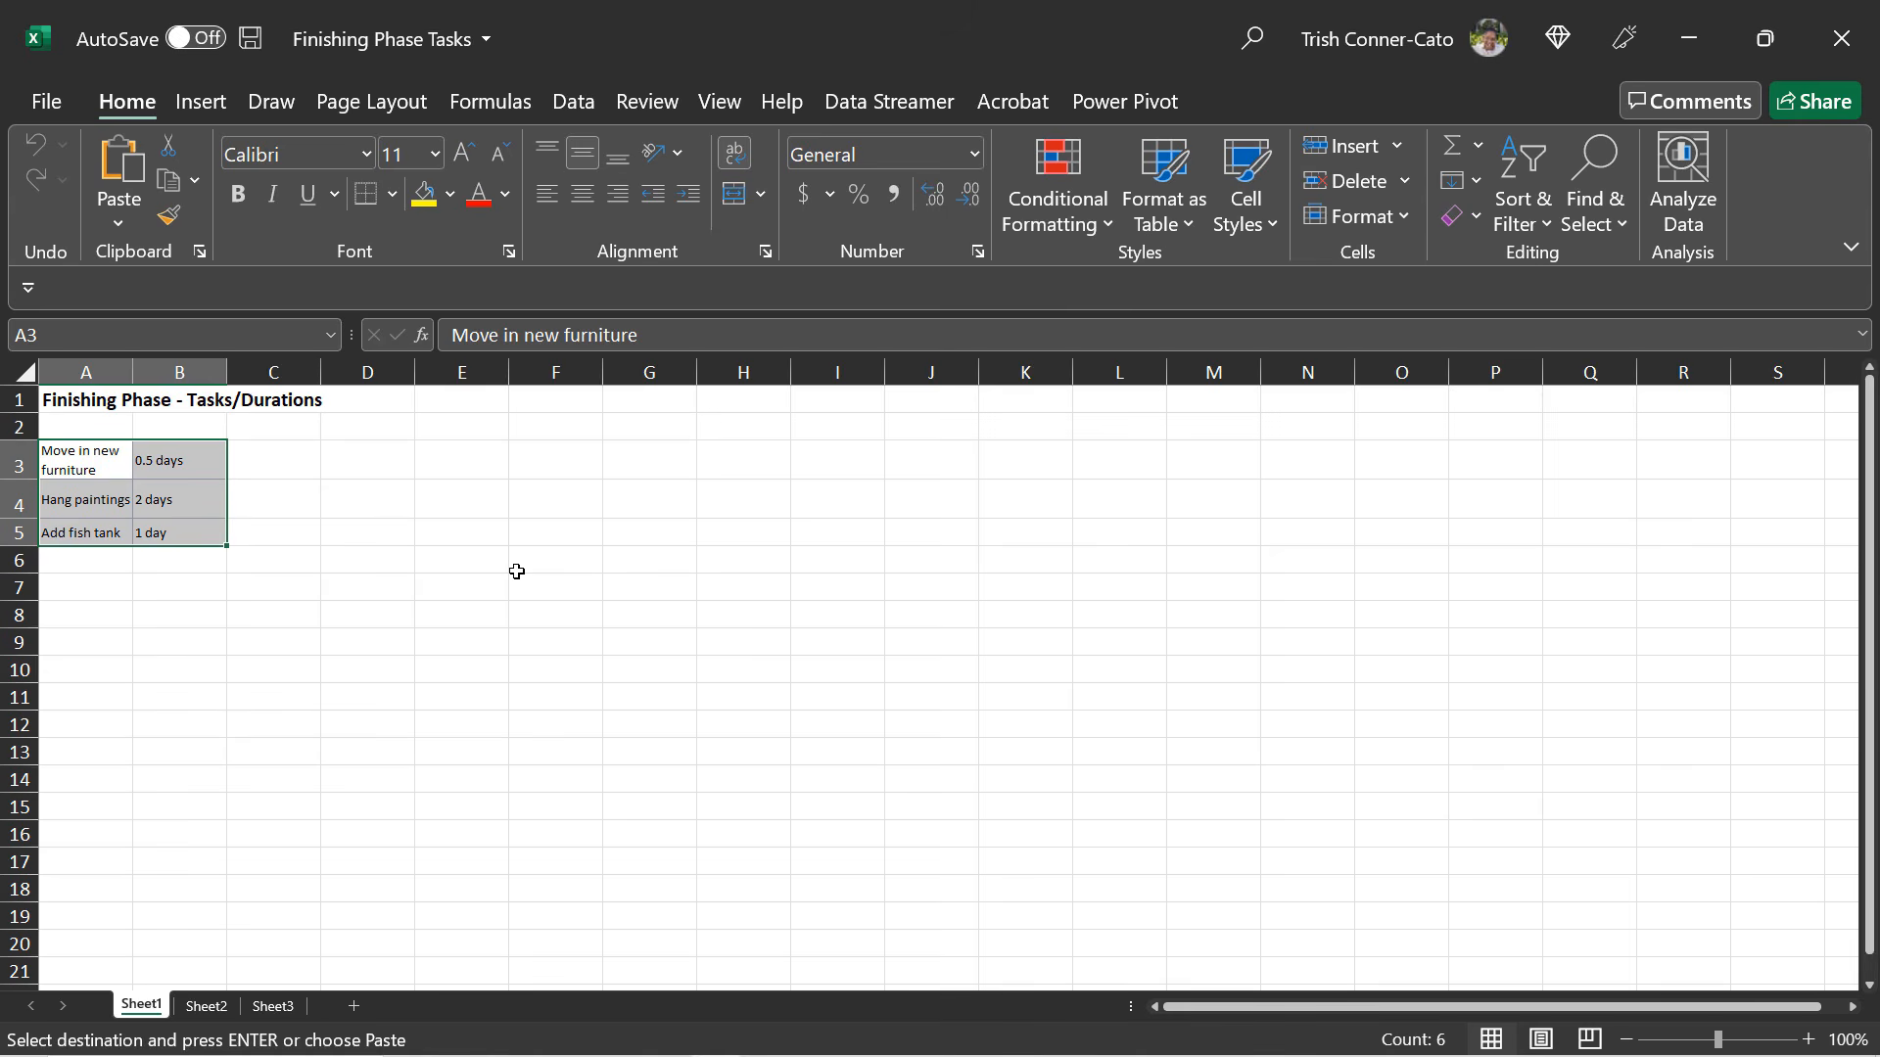
key(Escape)
key(ctrl+c)
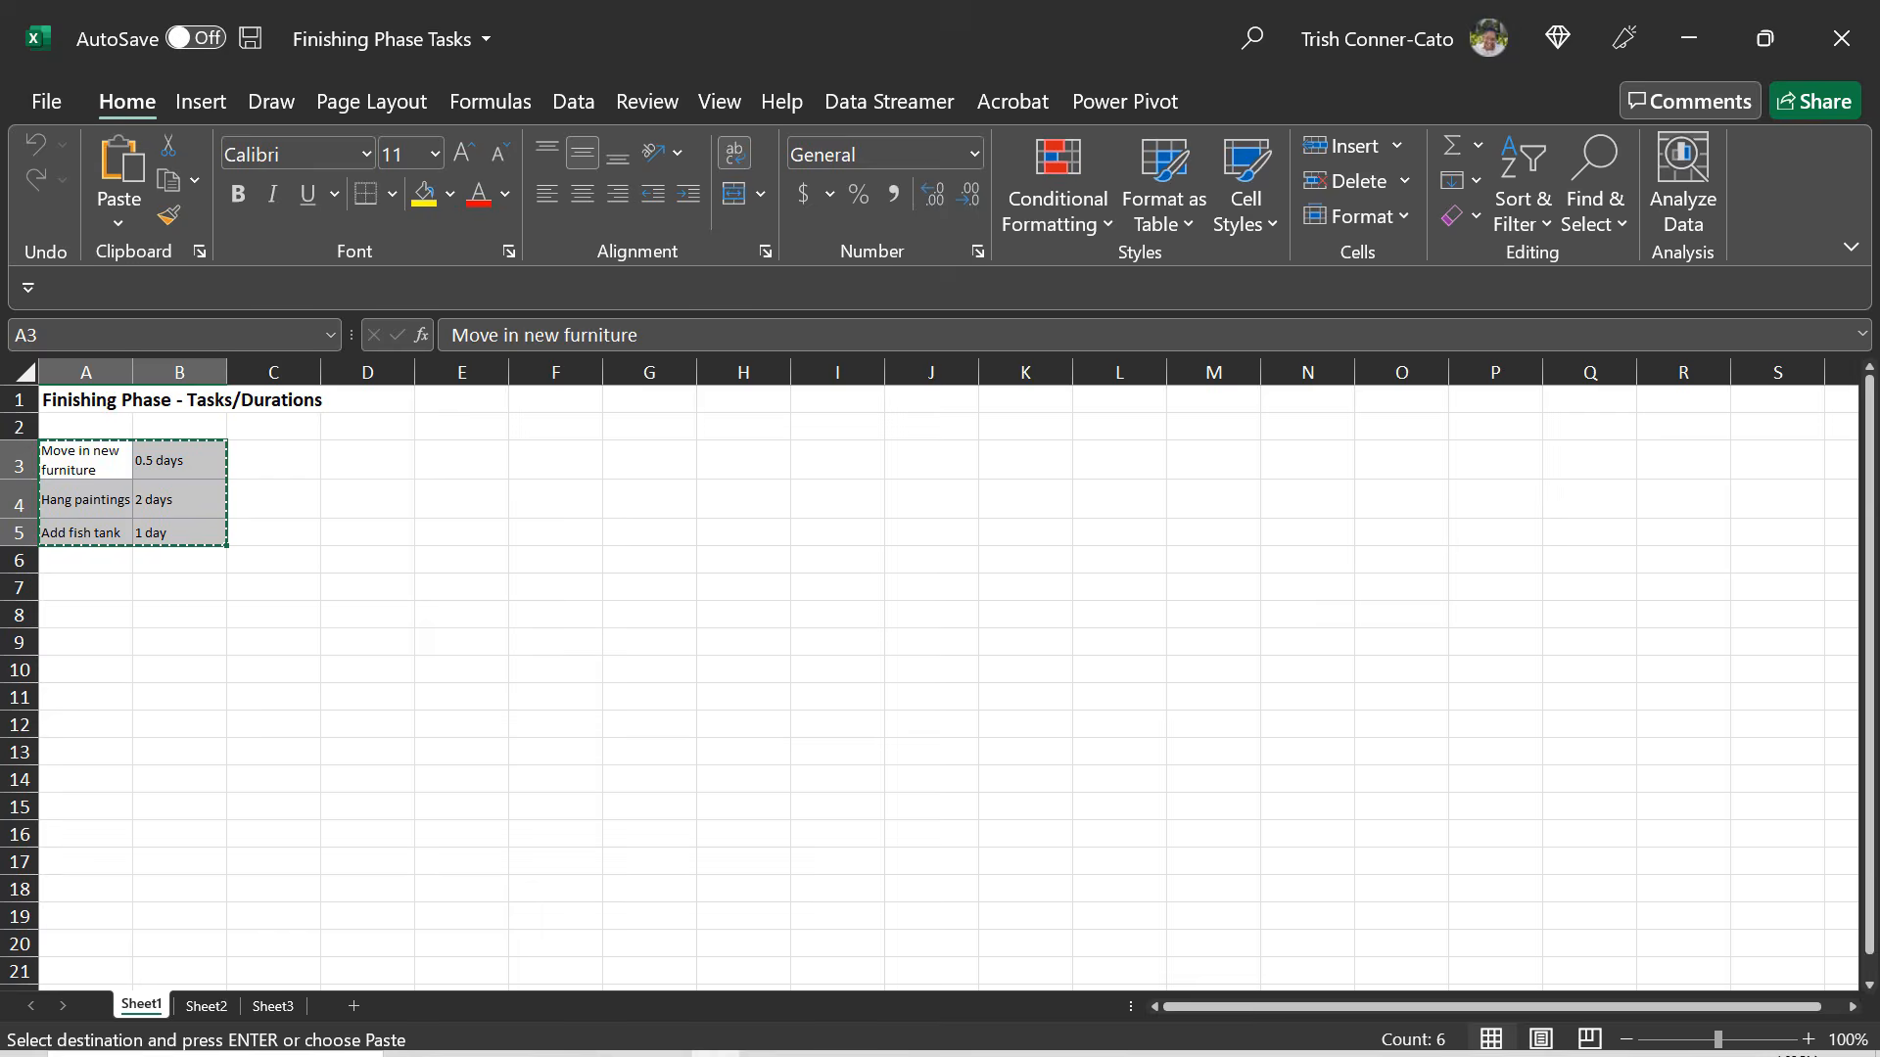
Switch back to Project, paste the copied tasks and durations below Add new lighting, and save the project.
mouse_move(578, 1055)
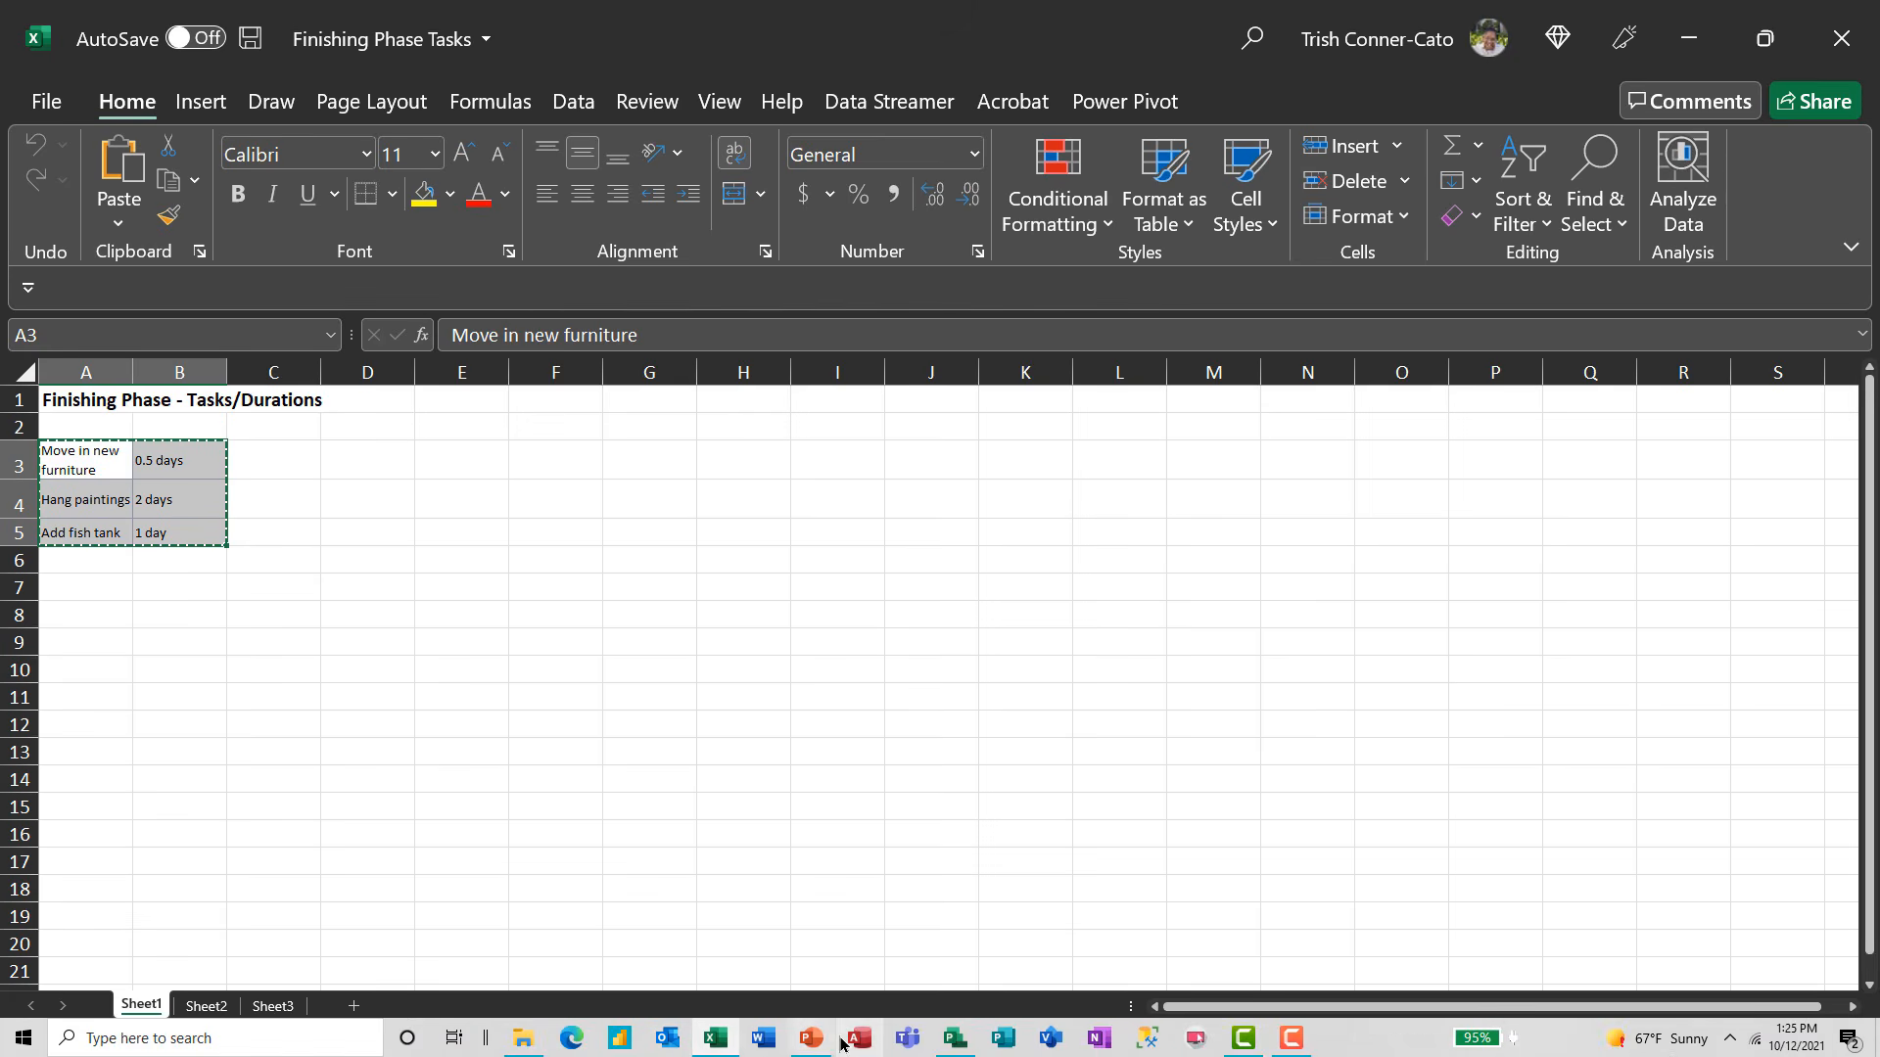
click(955, 1038)
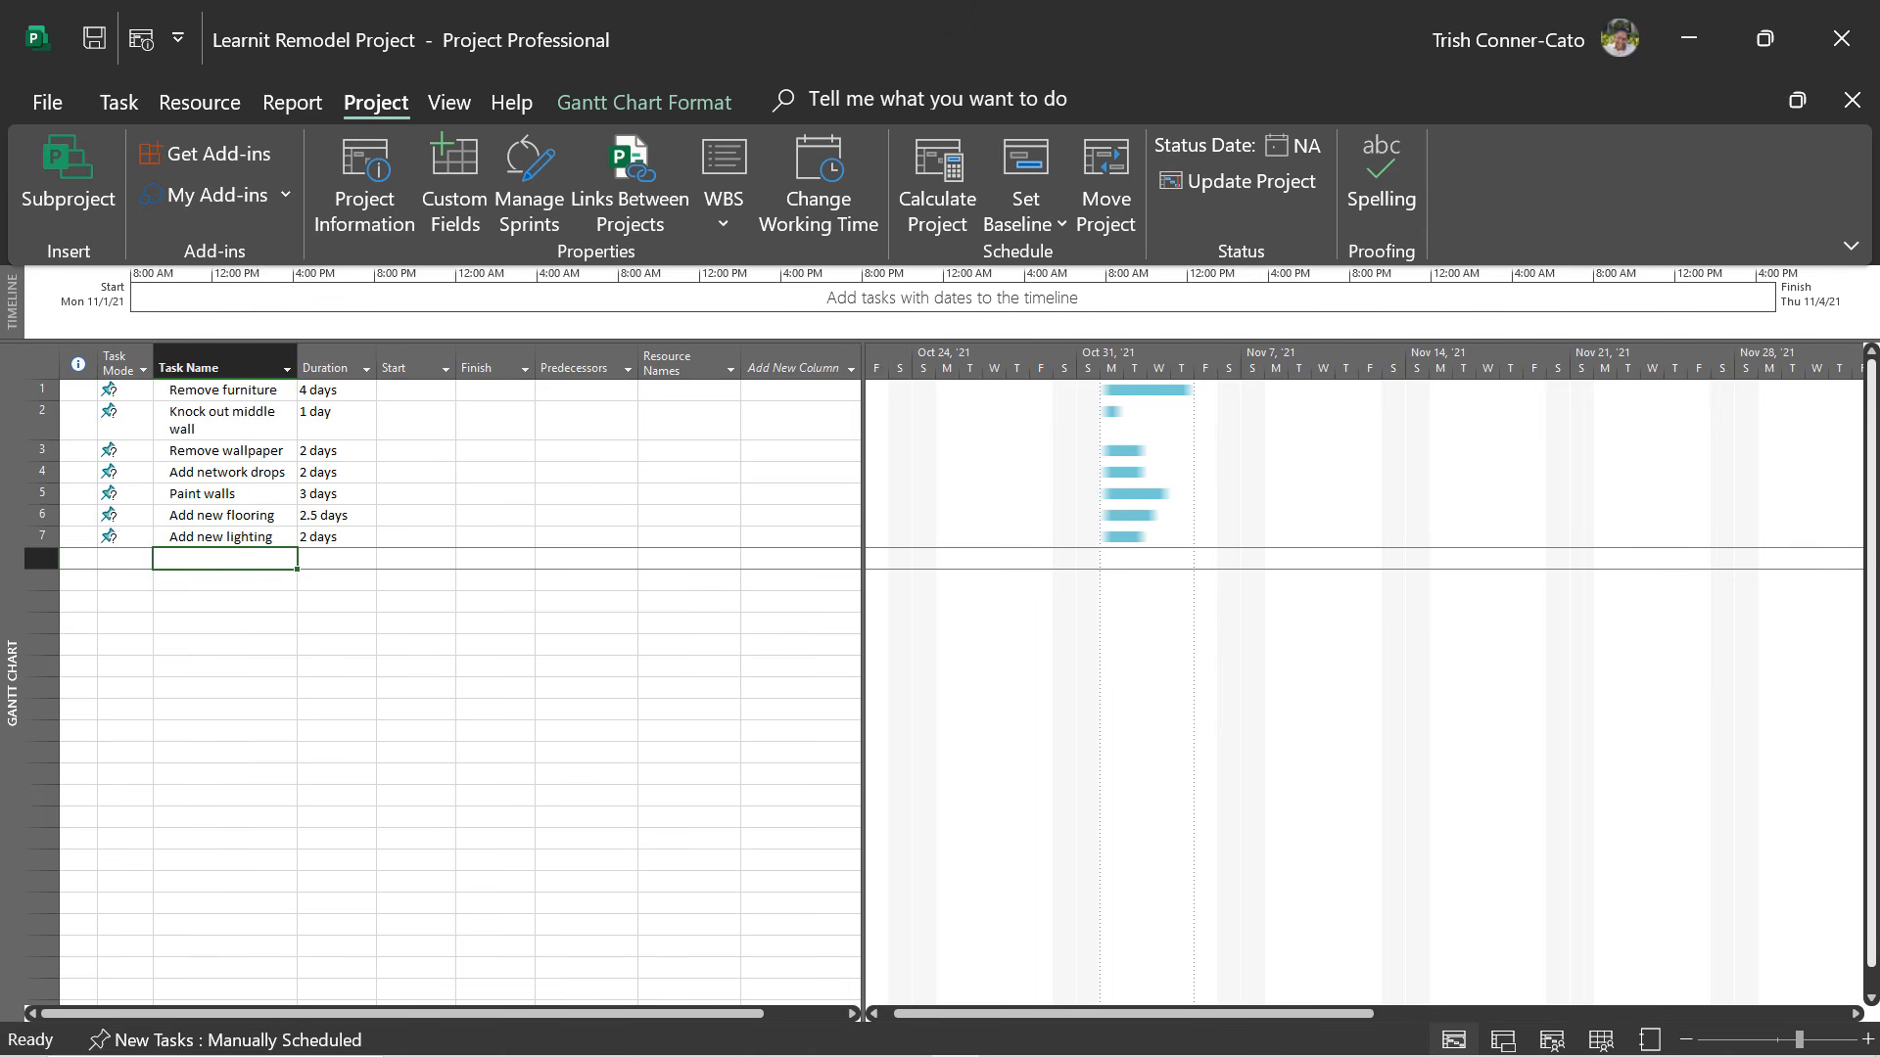
key(ctrl+v)
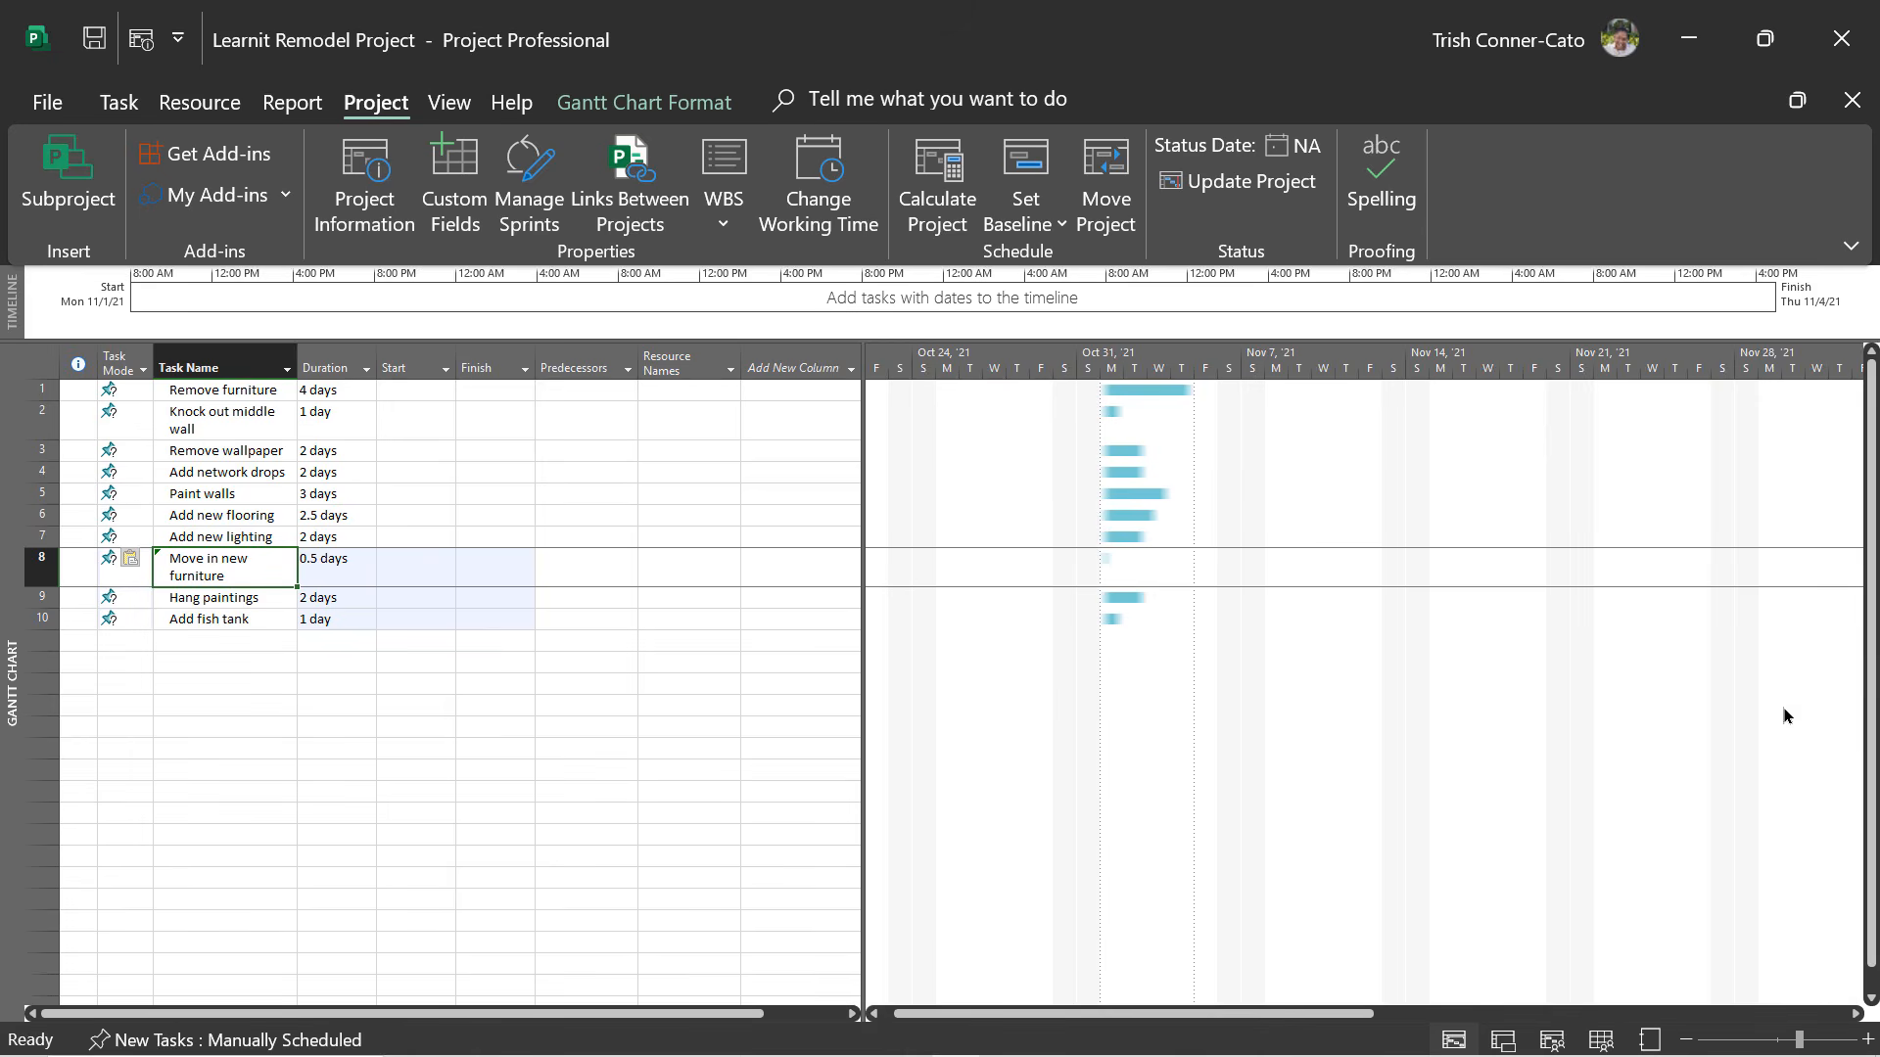
click(249, 653)
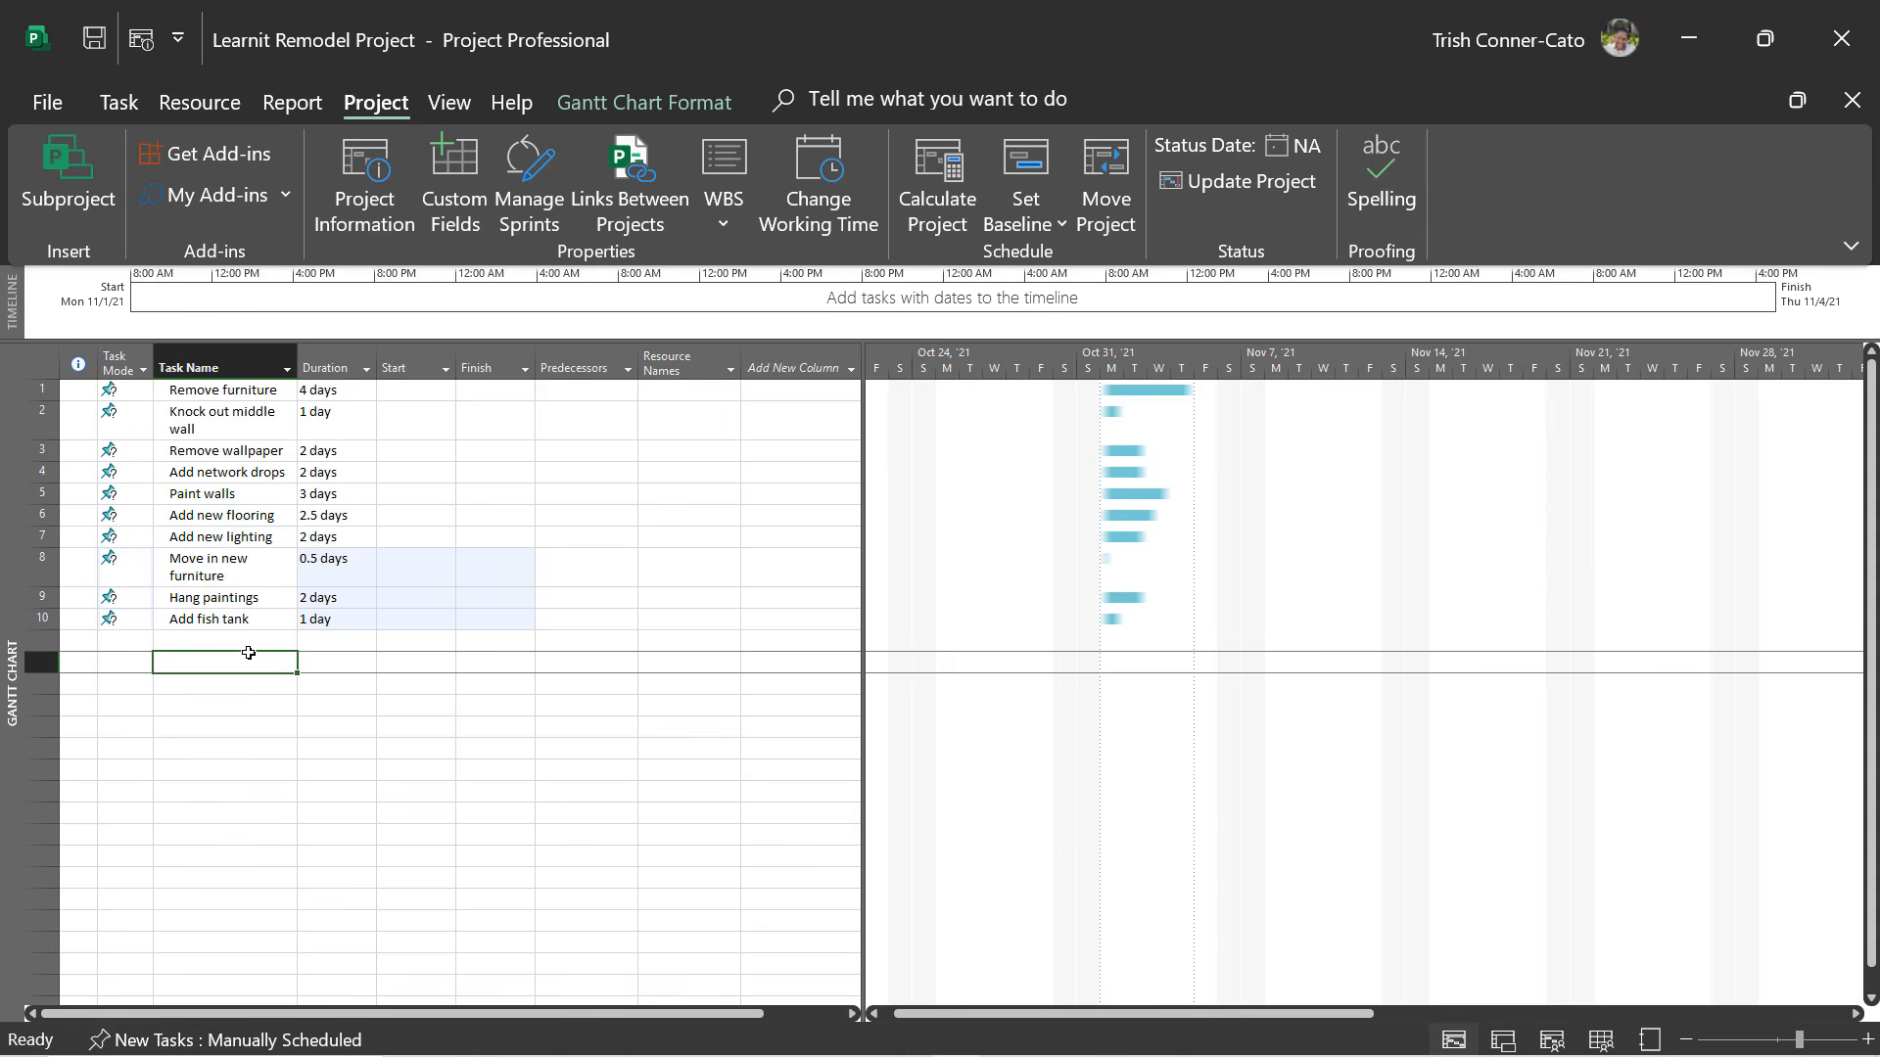
click(92, 40)
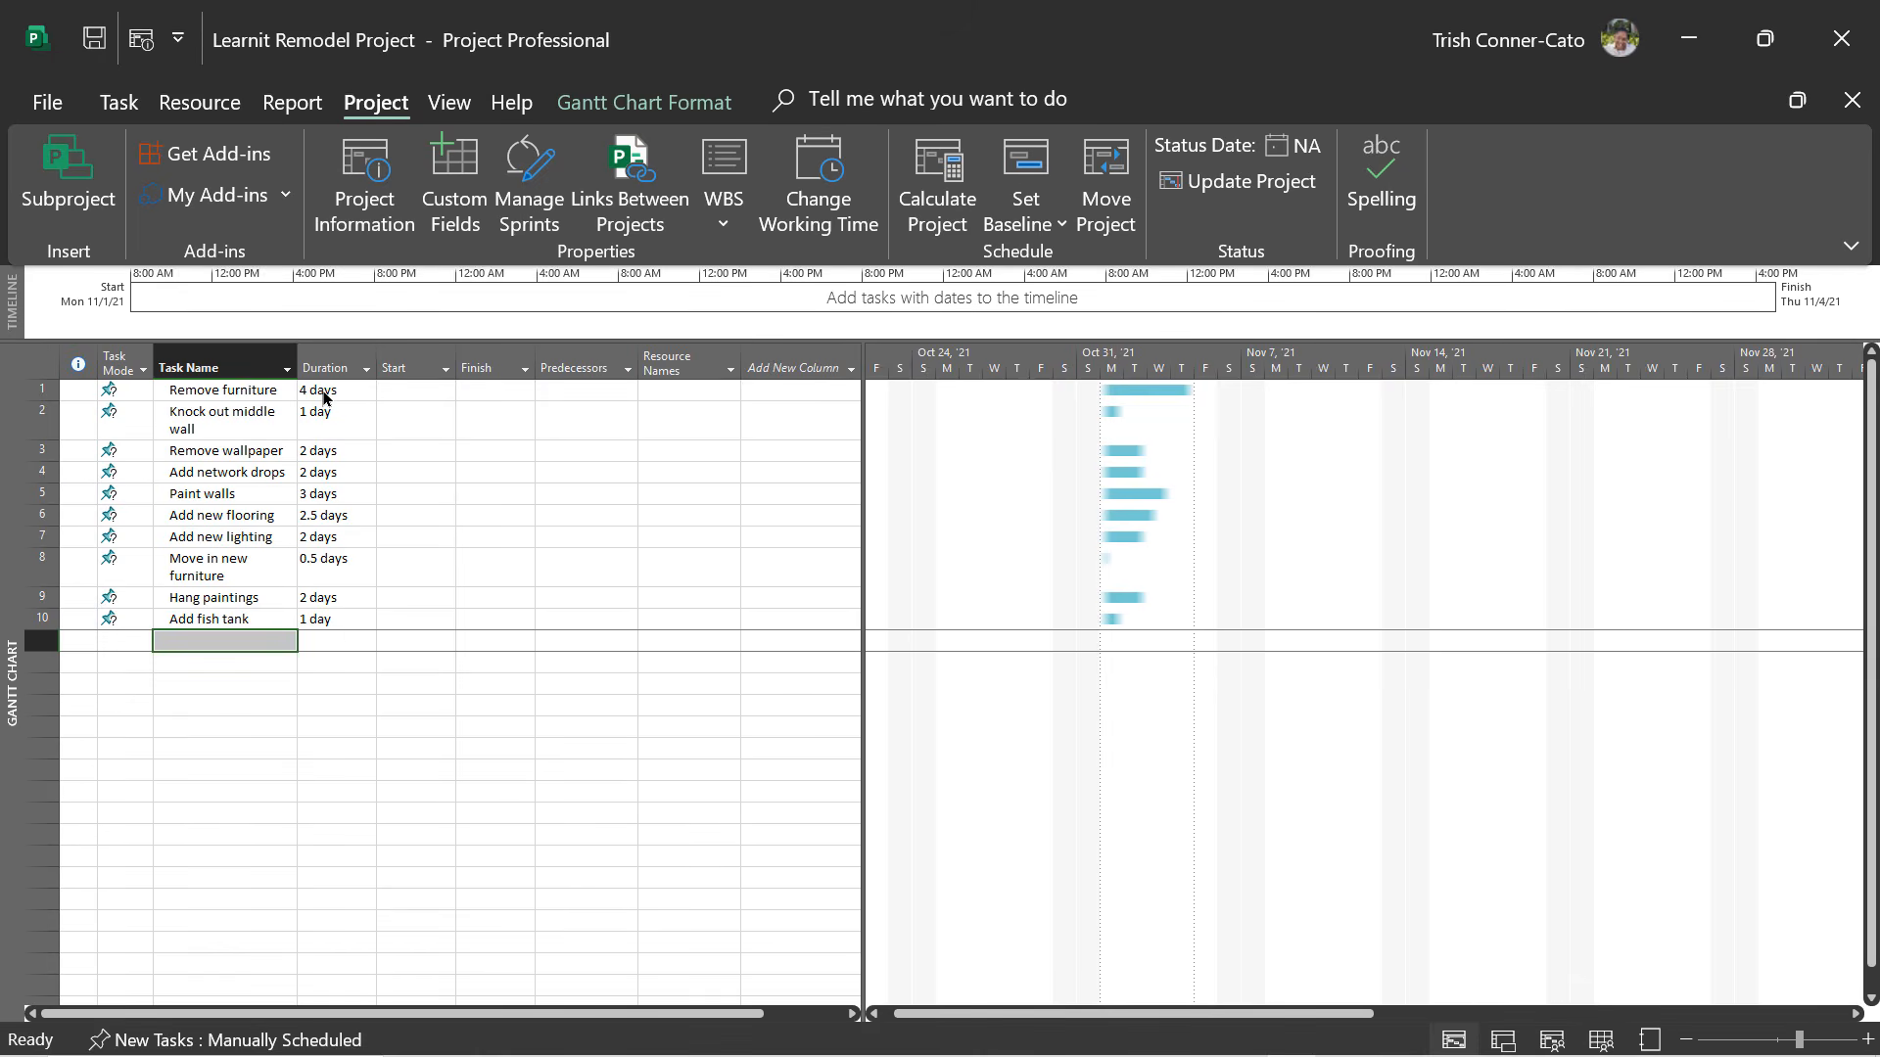
Replace the Remove furniture duration with a text note to ask the contact, giving the contact's first name.
click(326, 394)
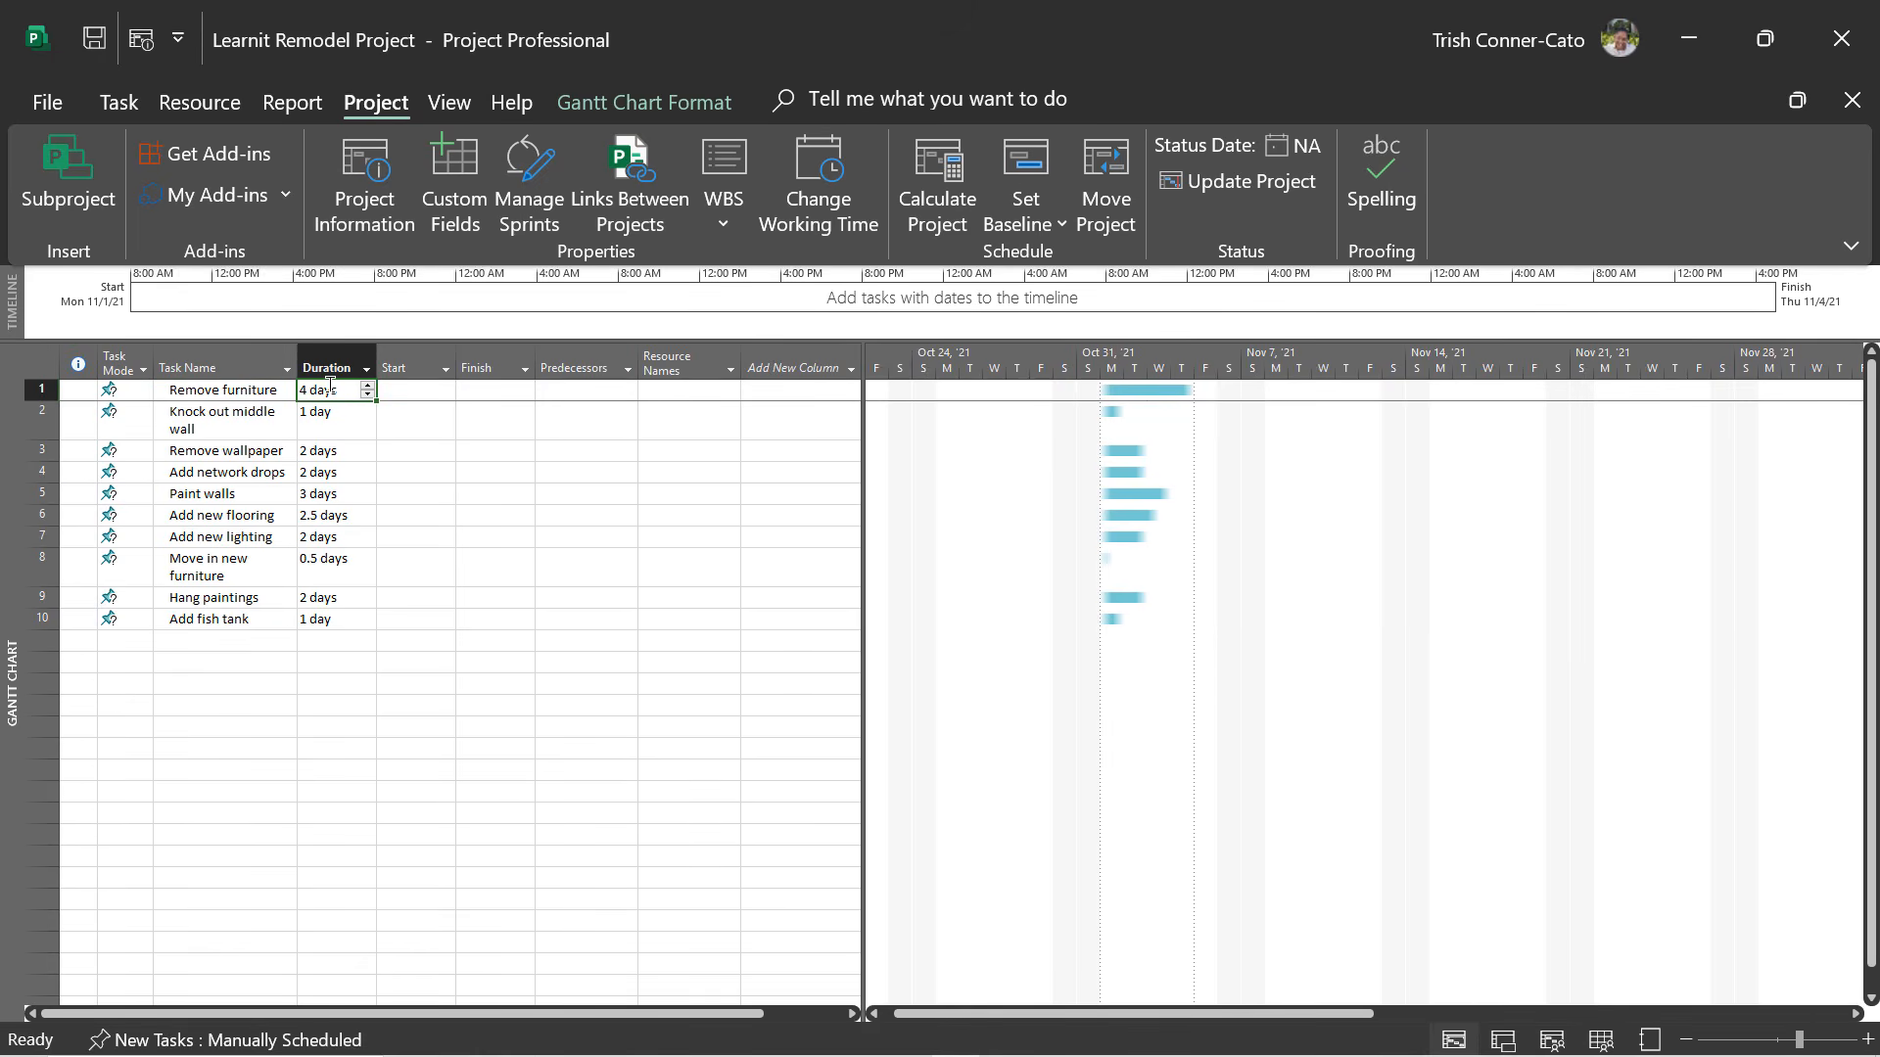
click(333, 390)
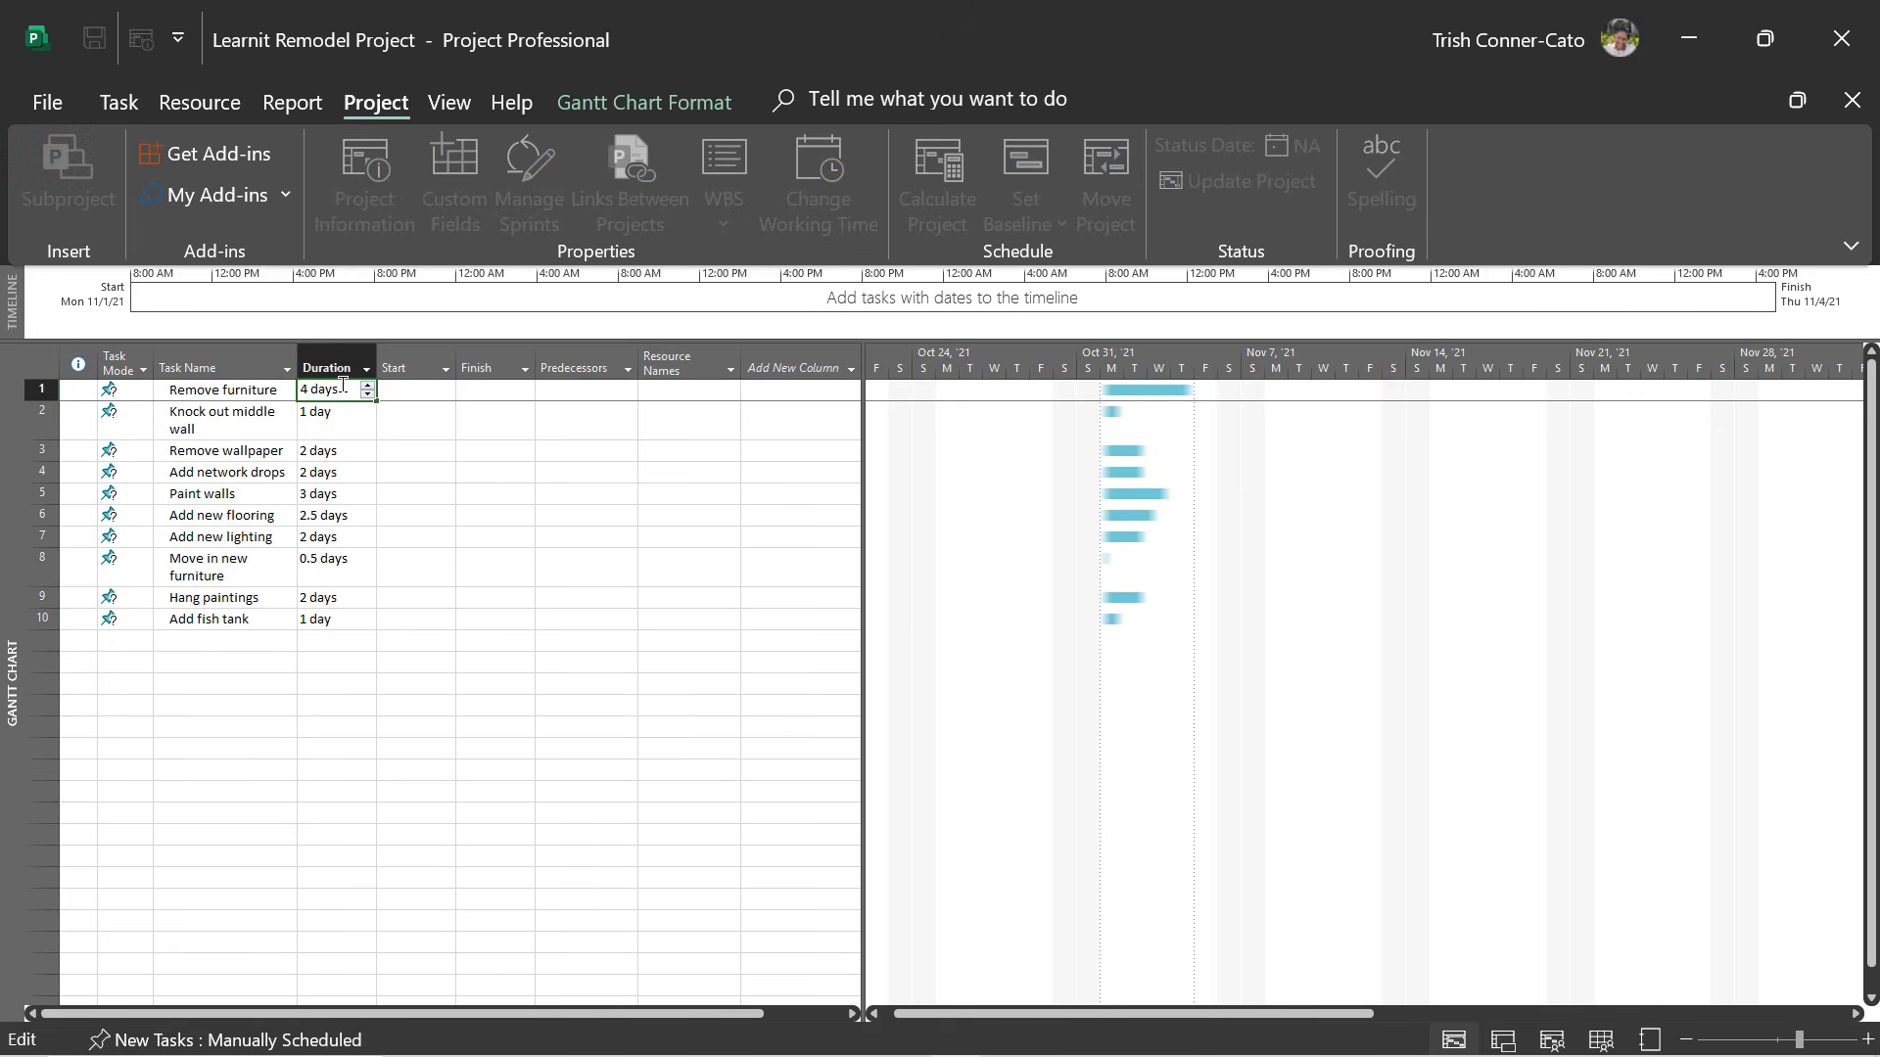
key(BackSpace)
key(BackSpace)
key(BackSpace)
key(BackSpace)
key(BackSpace)
key(BackSpace)
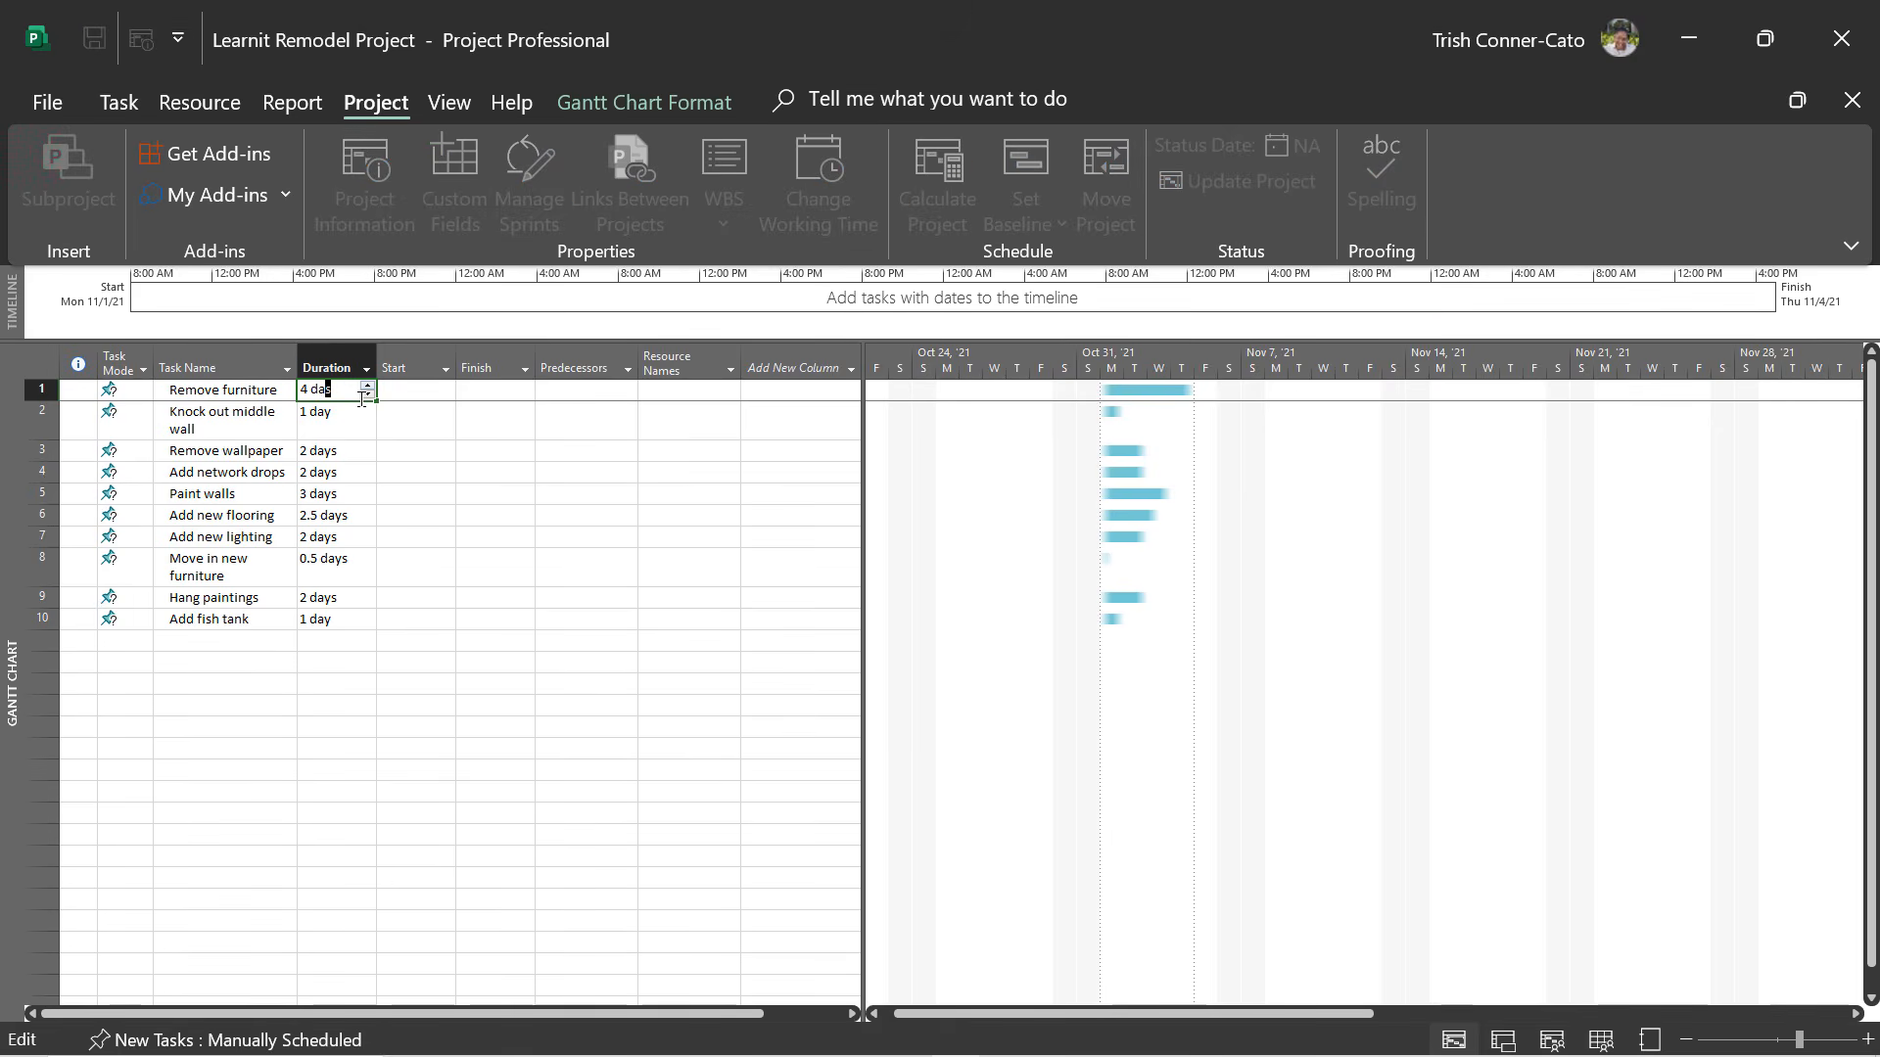
text(5)
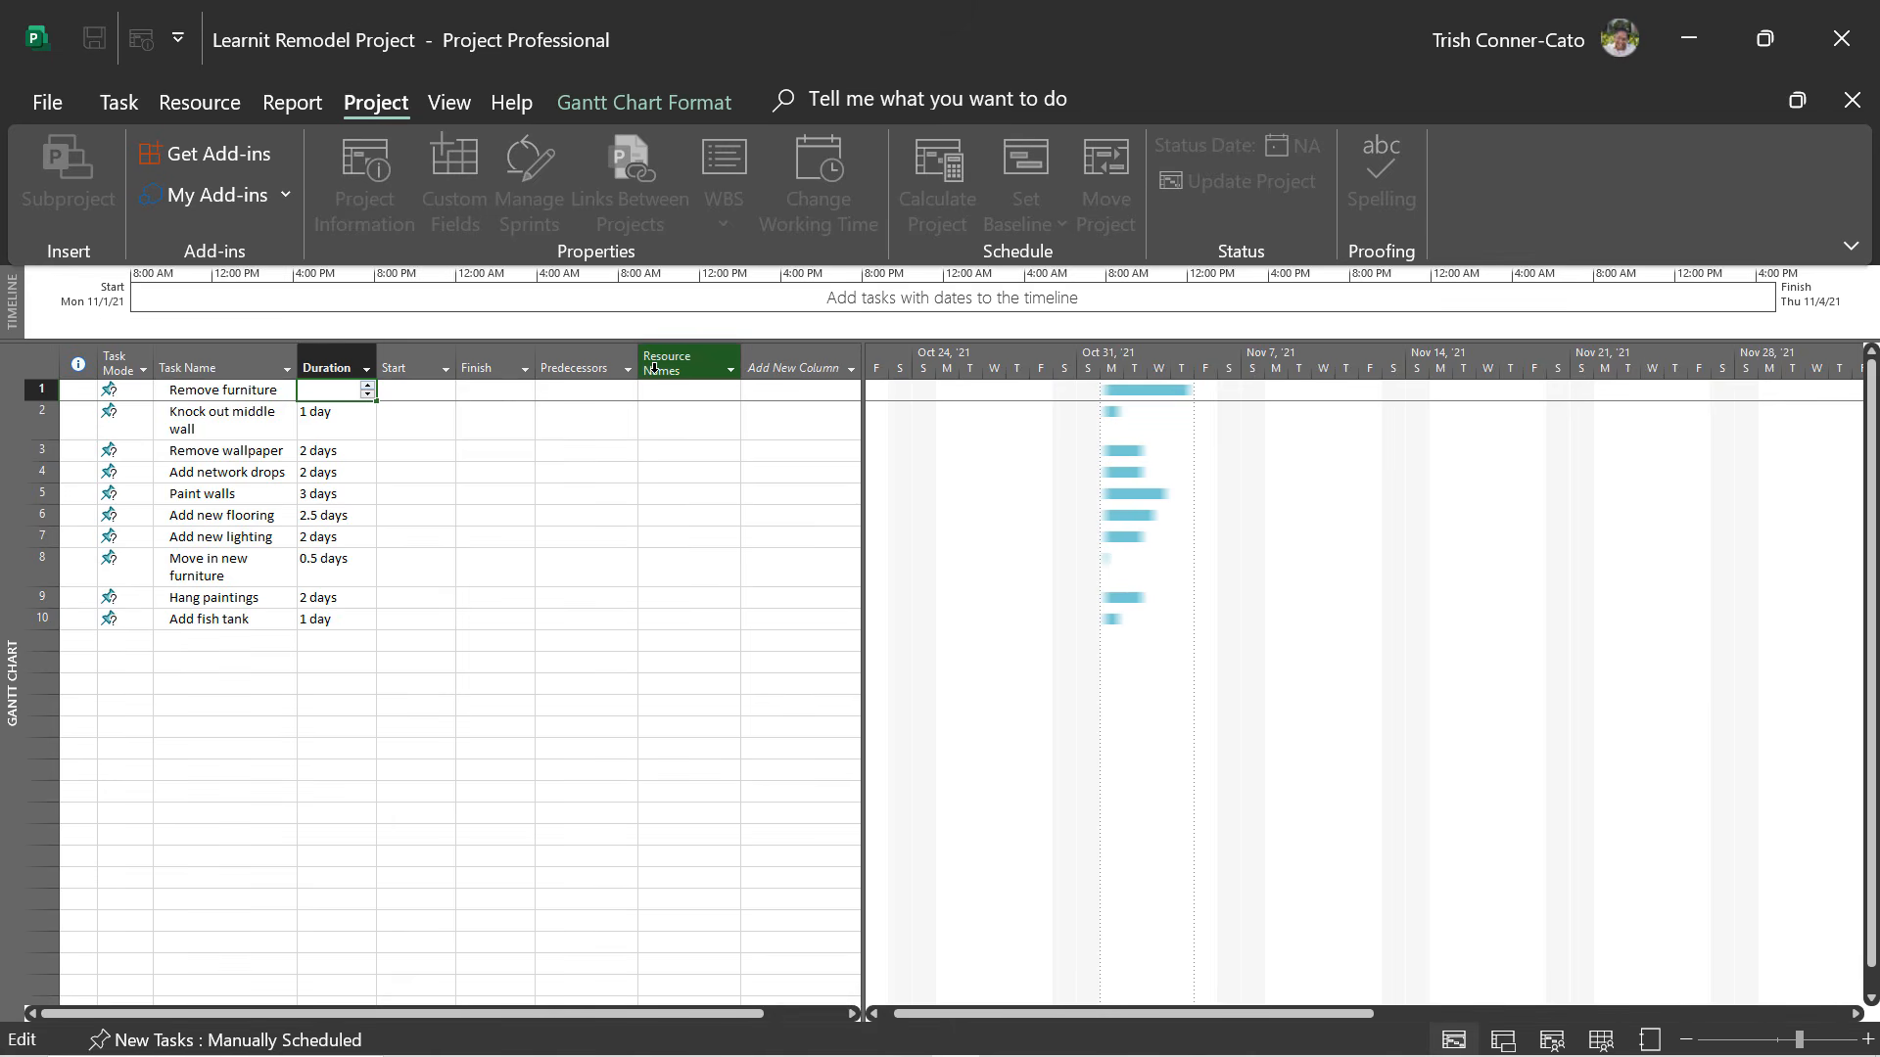
text(Ask Cathy)
key(Return)
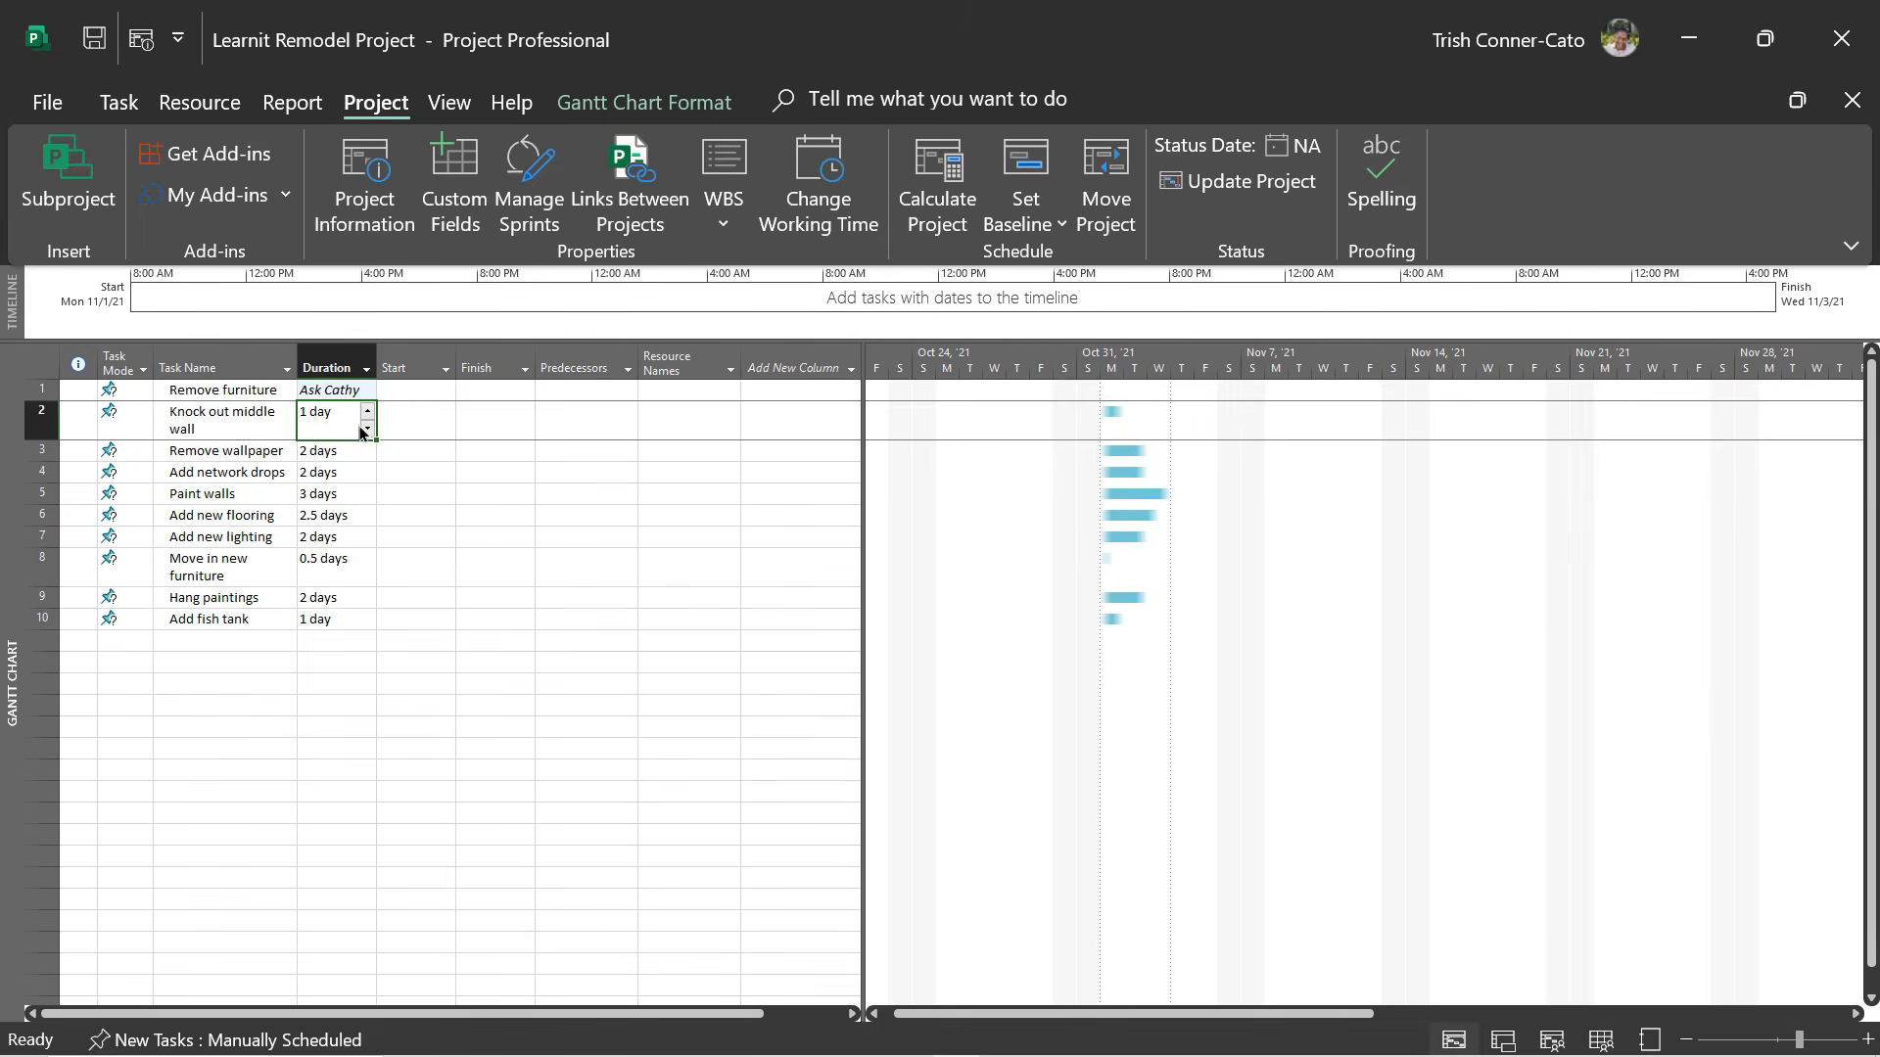
Insert a new task above Remove furniture and name it Tear-Down Phase.
right_click(43, 391)
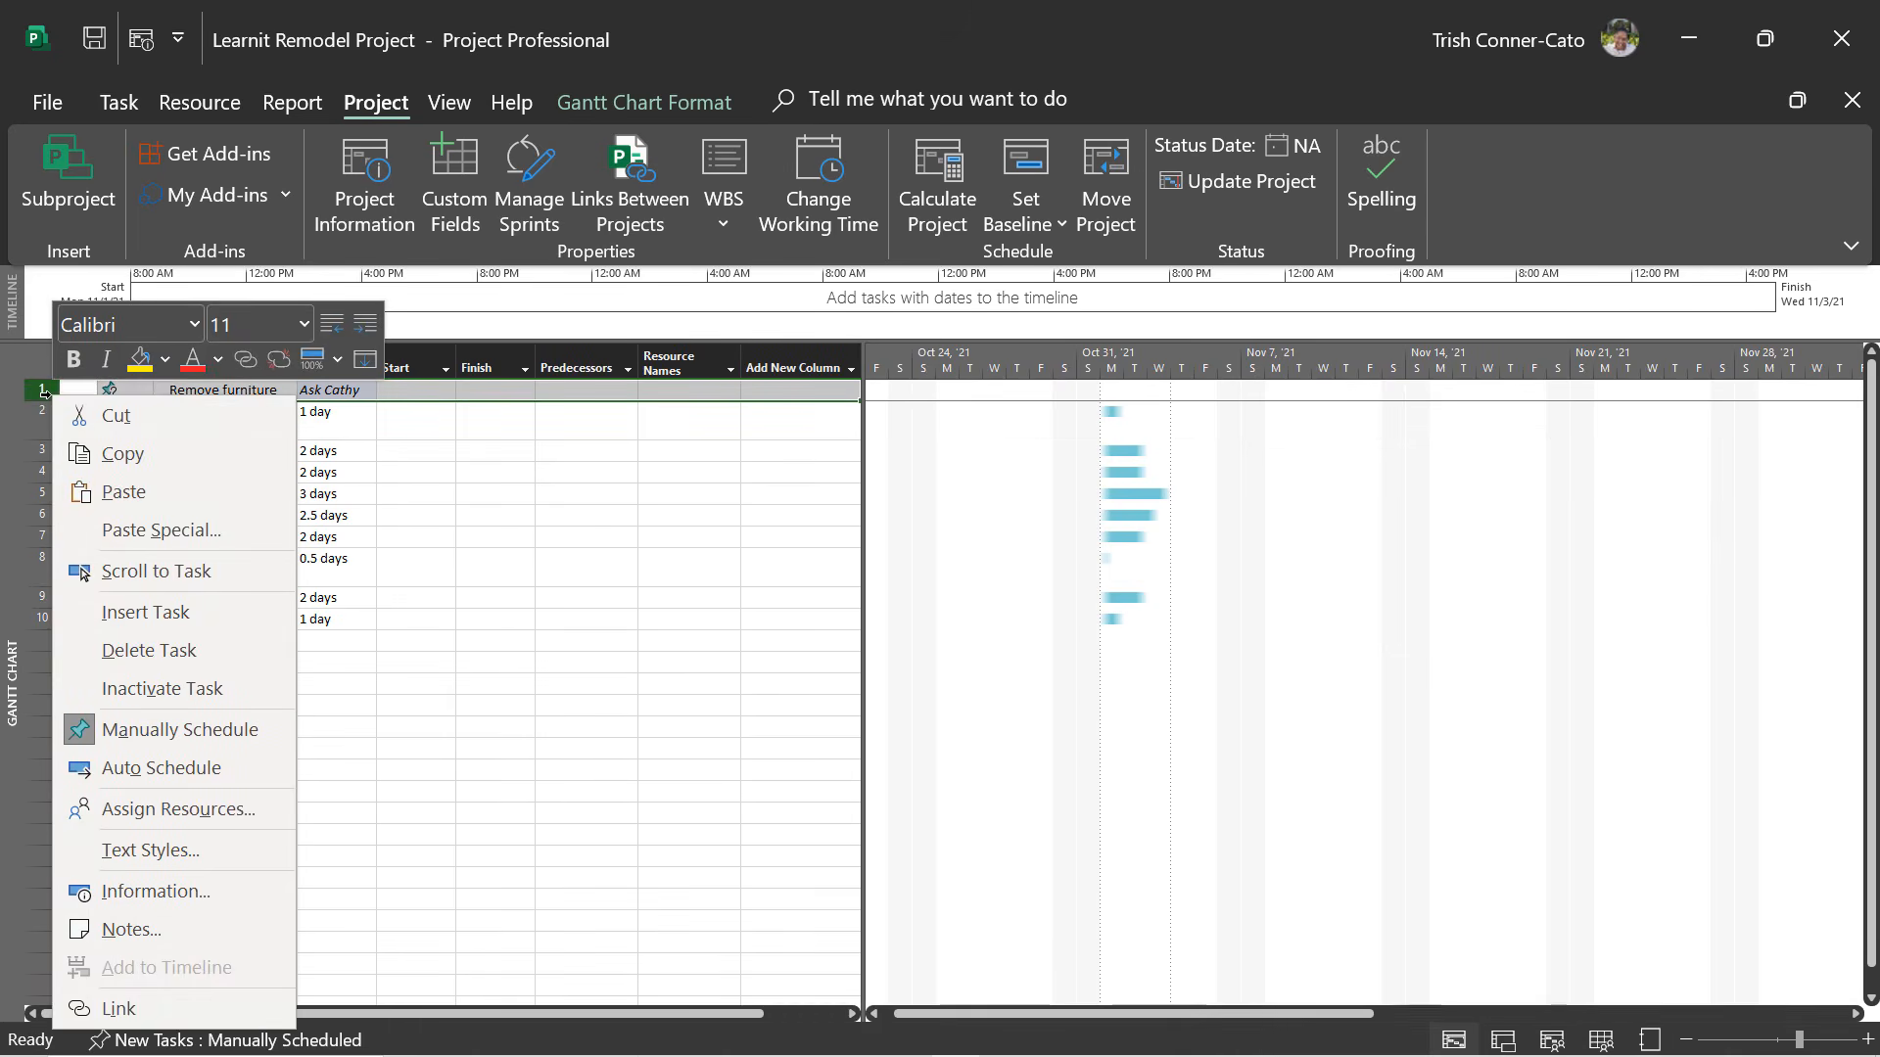
click(134, 613)
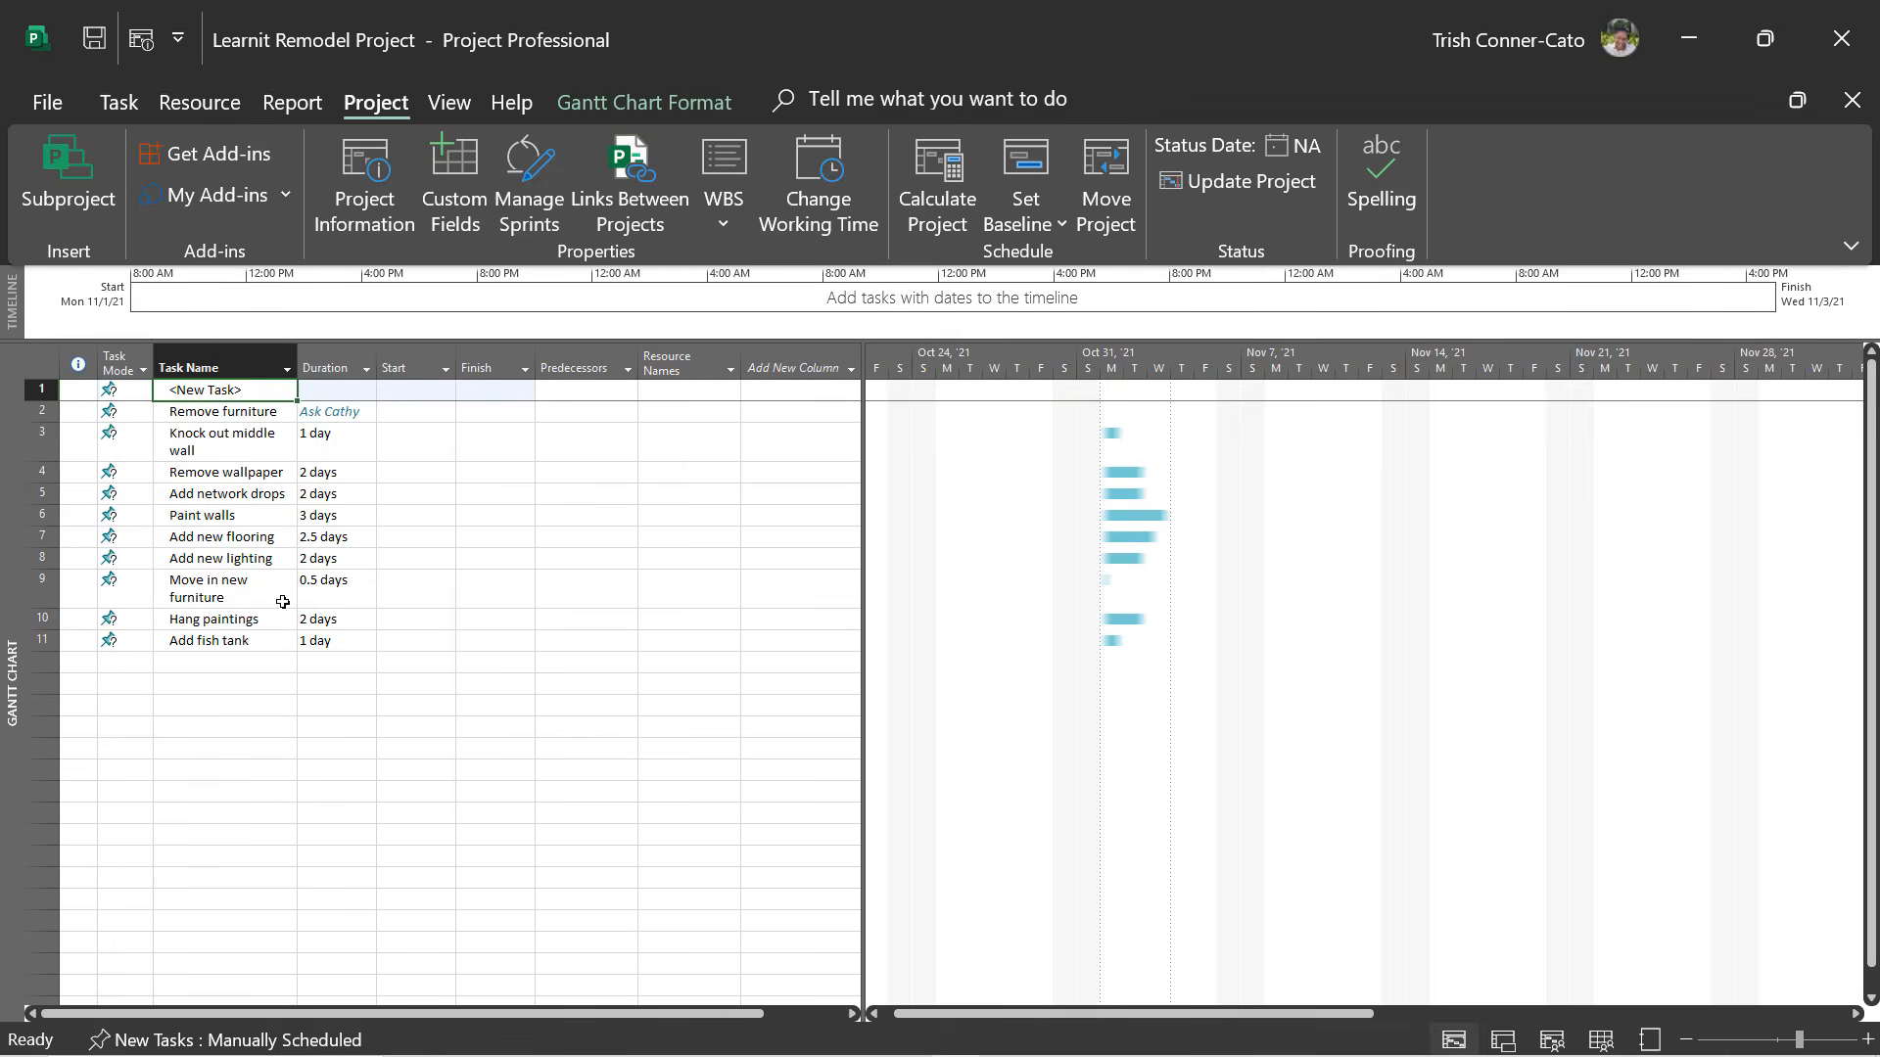
click(241, 394)
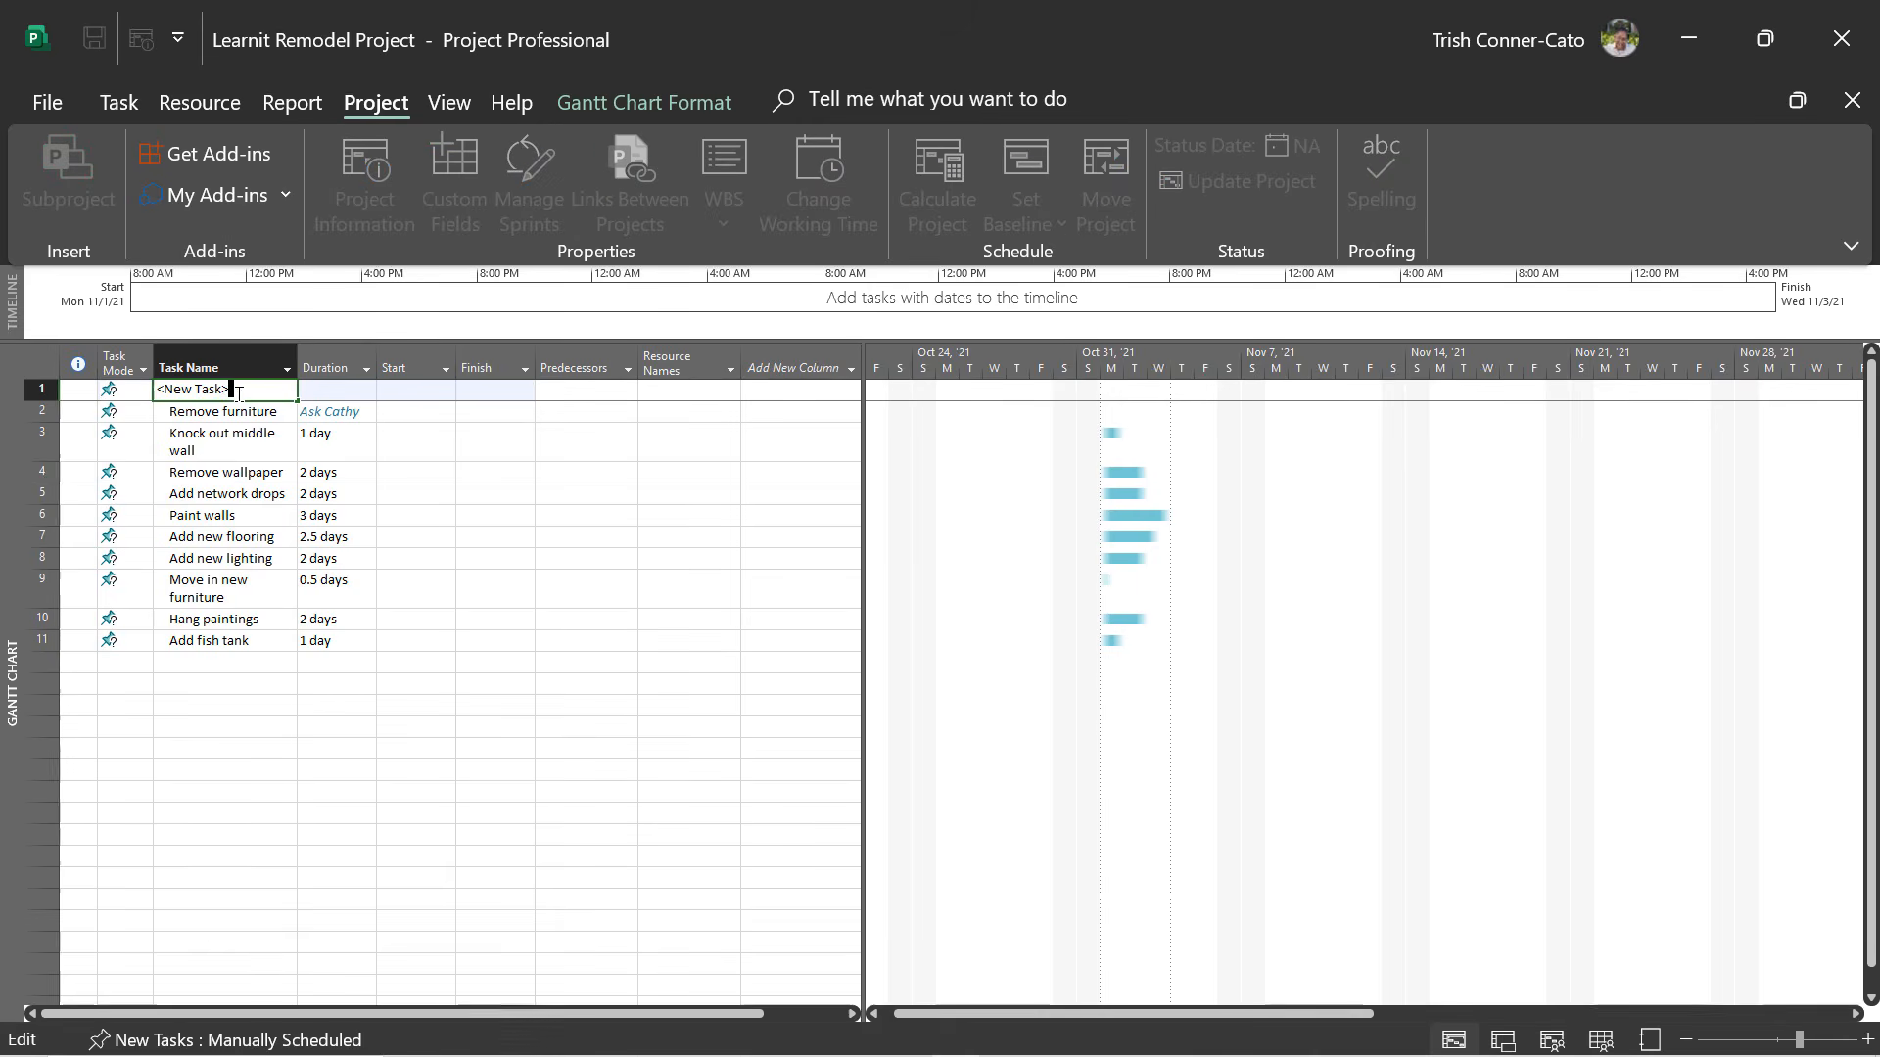
key(BackSpace)
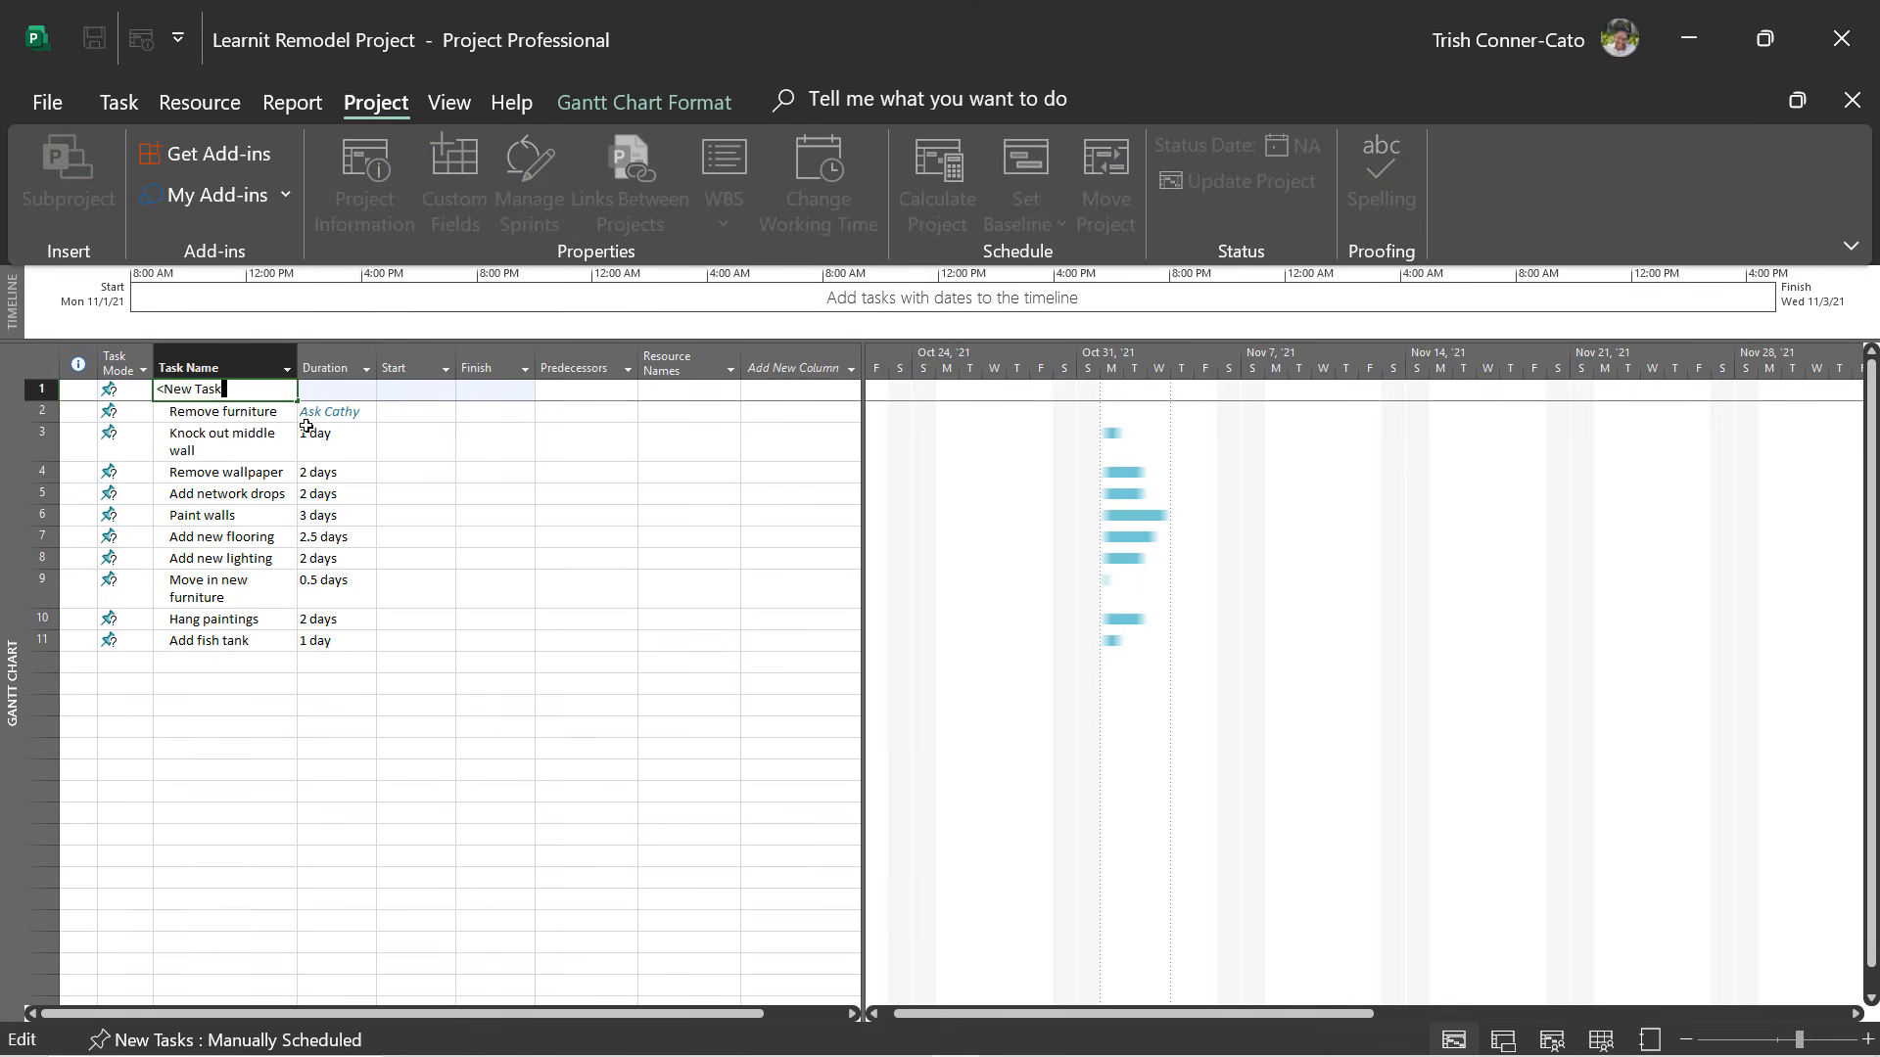
key(BackSpace)
key(BackSpace)
key(BackSpace)
key(BackSpace)
key(BackSpace)
key(BackSpace)
key(BackSpace)
key(BackSpace)
key(BackSpace)
text(Tear-Down Phasse)
key(BackSpace)
key(BackSpace)
text(e)
key(Return)
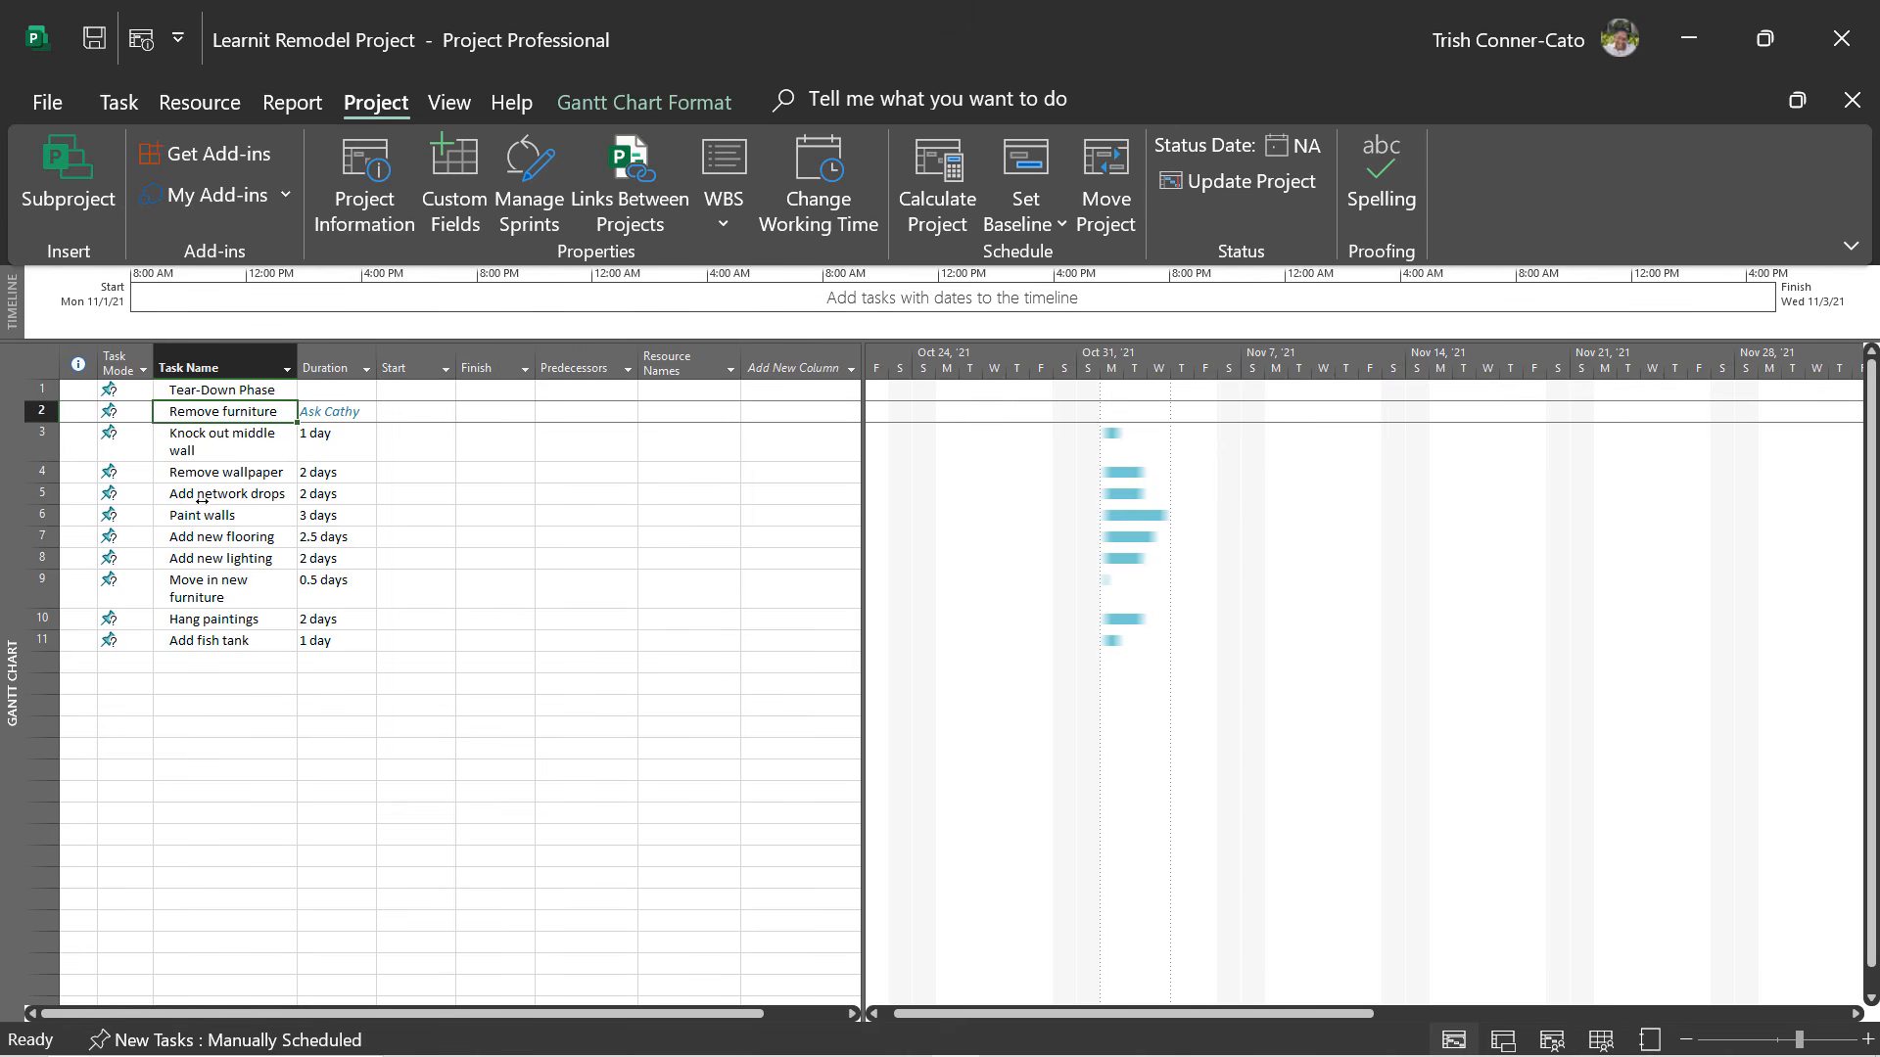
Insert a new task above Add network drops and name it Construction Phase.
right_click(46, 492)
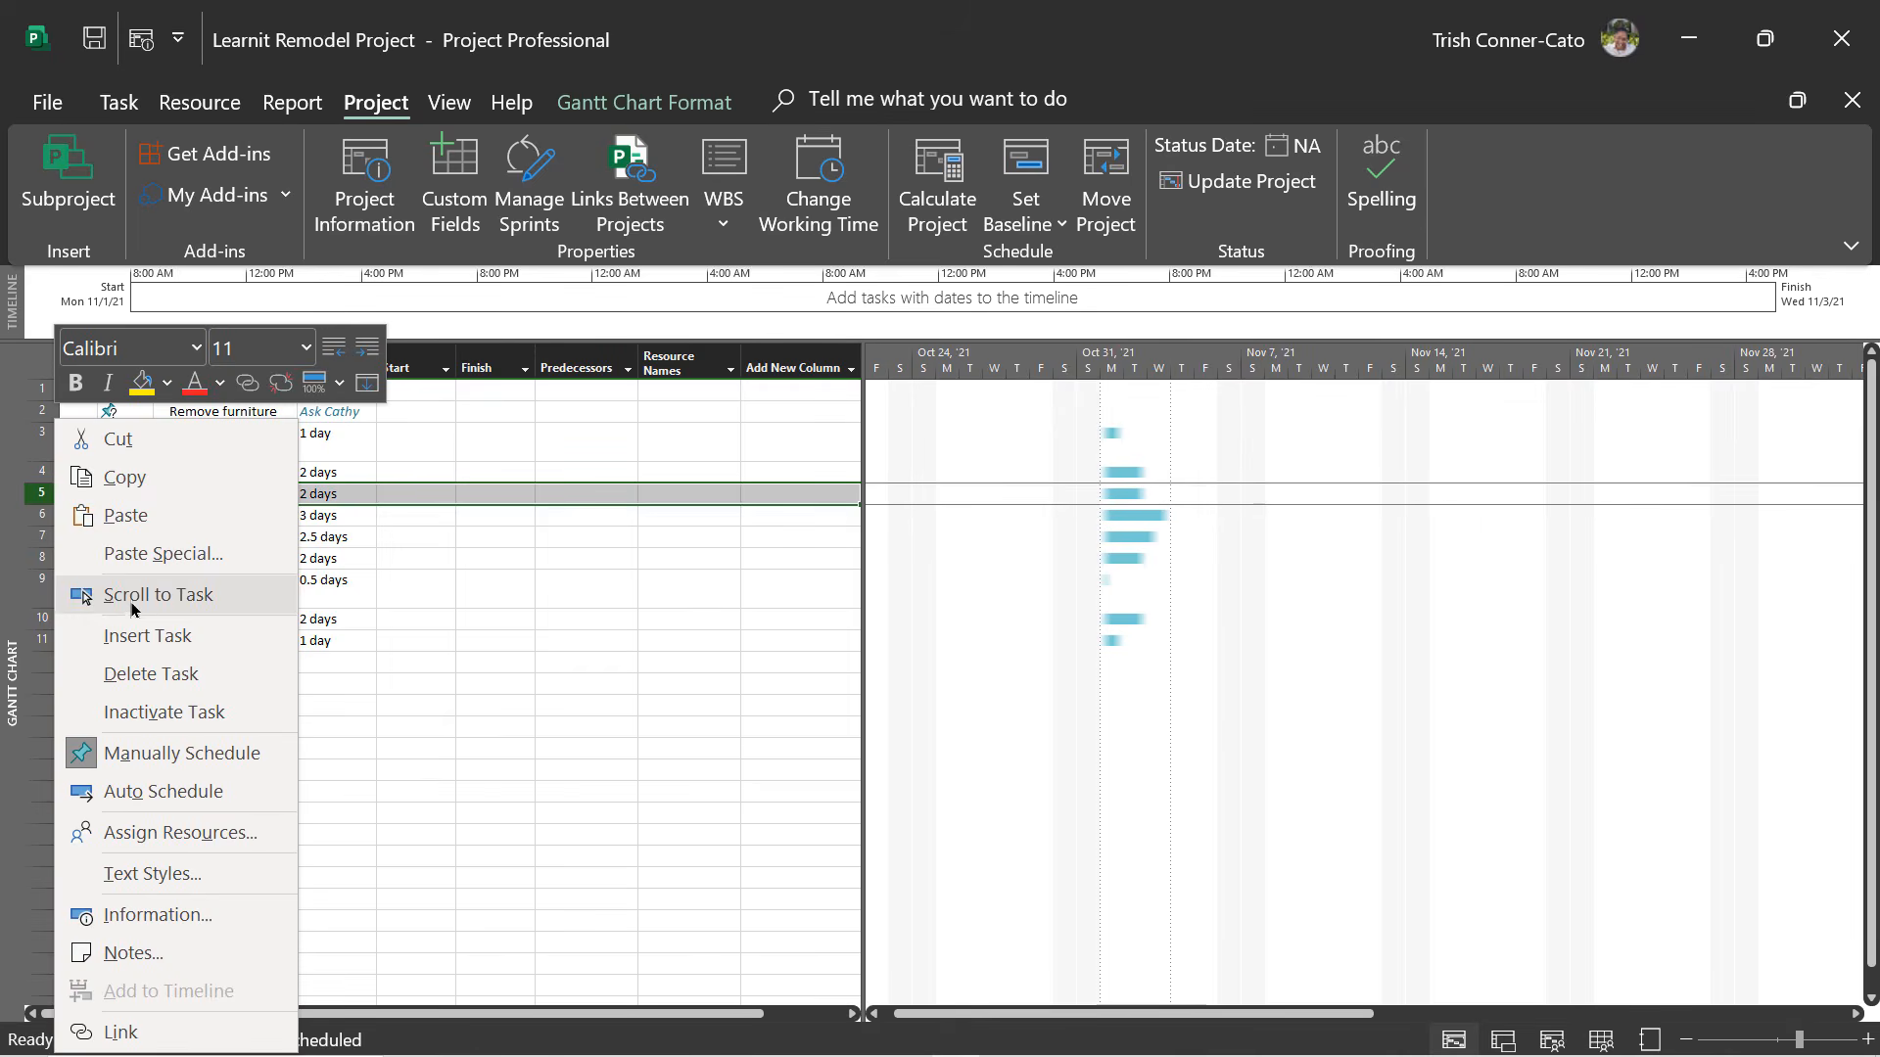
click(126, 634)
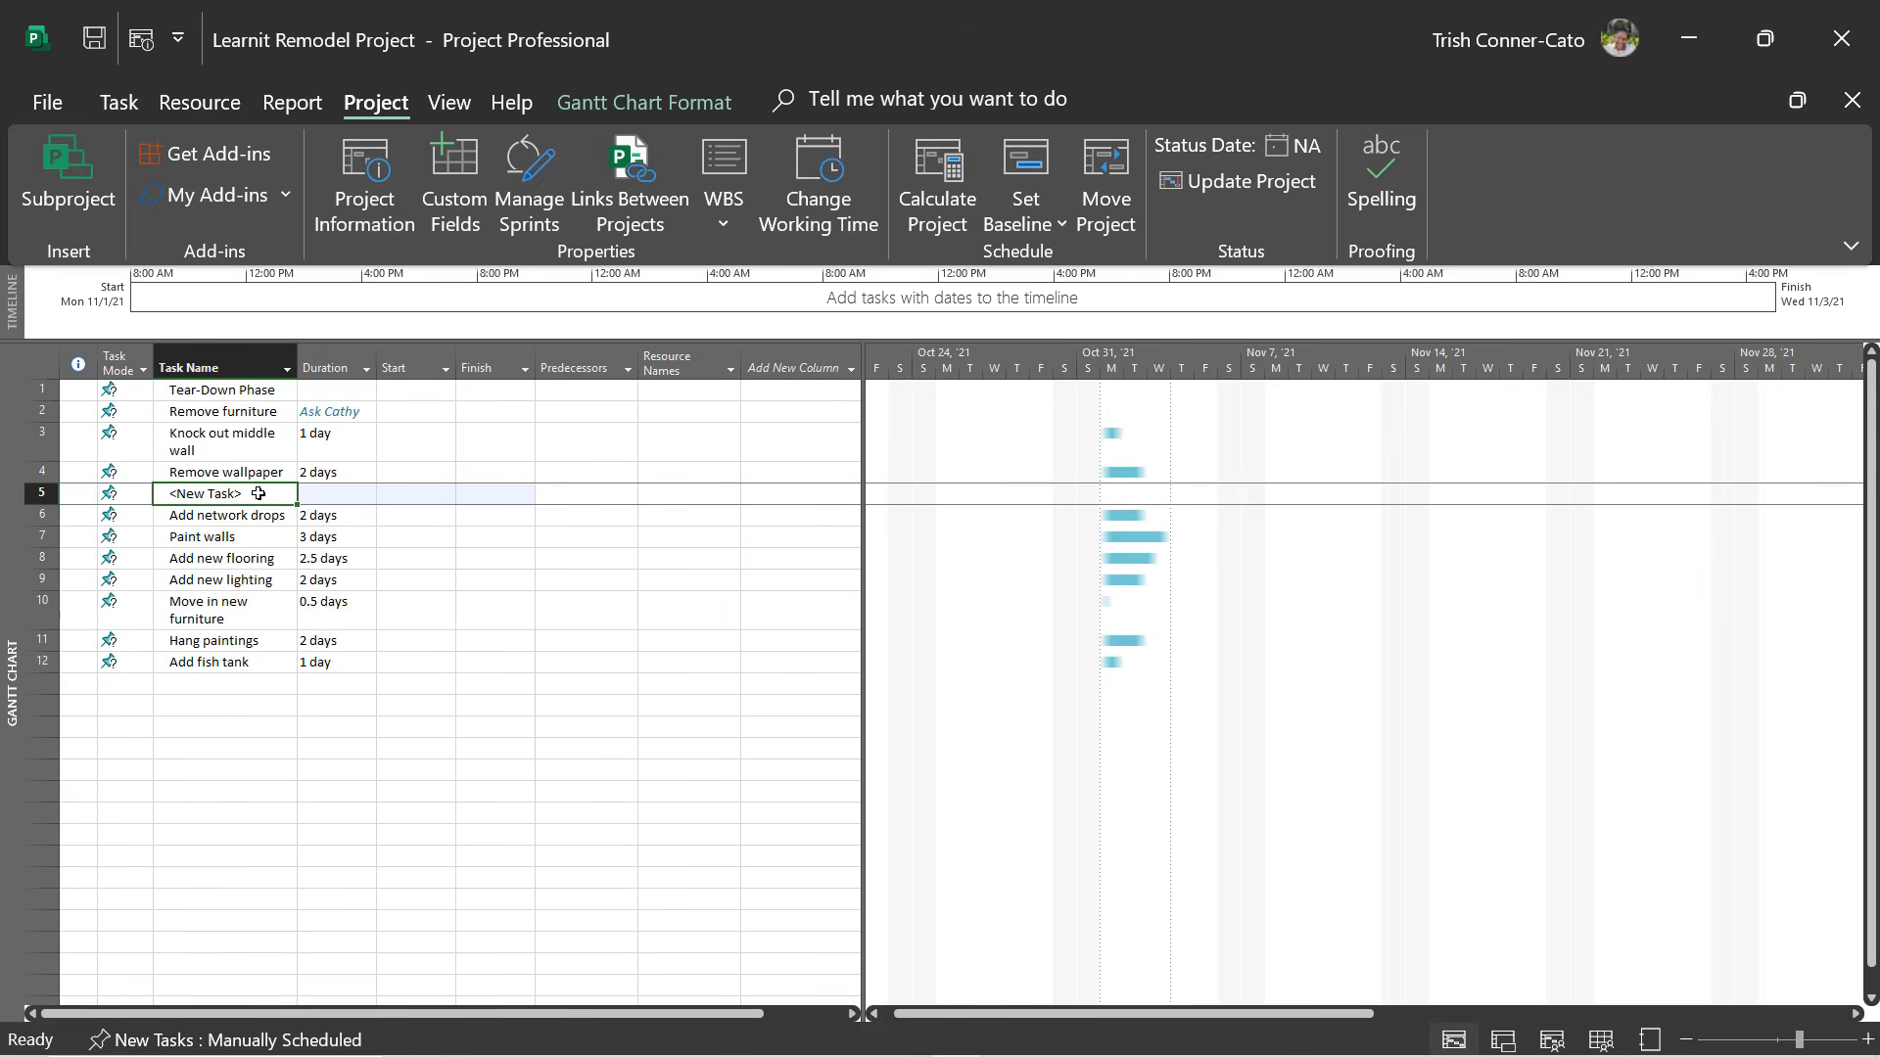
click(248, 494)
drag(247, 494, 123, 499)
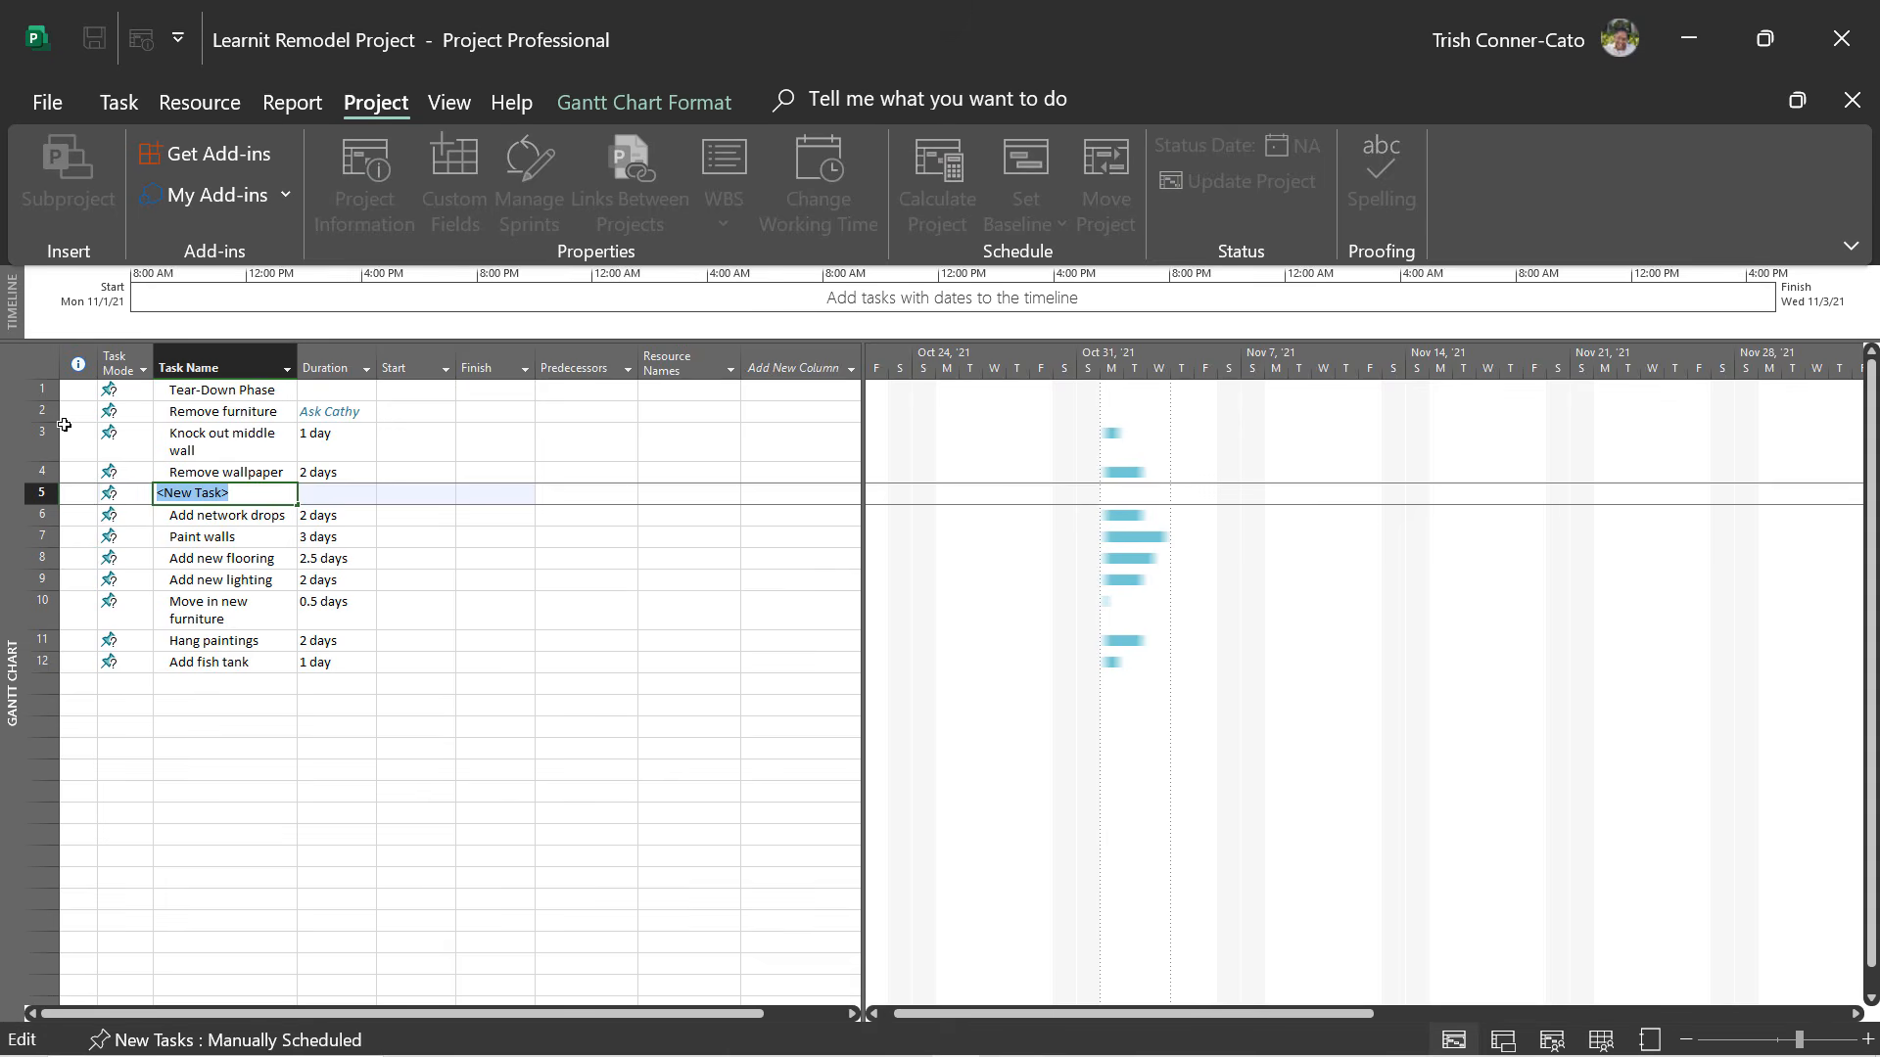
text(Construction Phase)
key(Return)
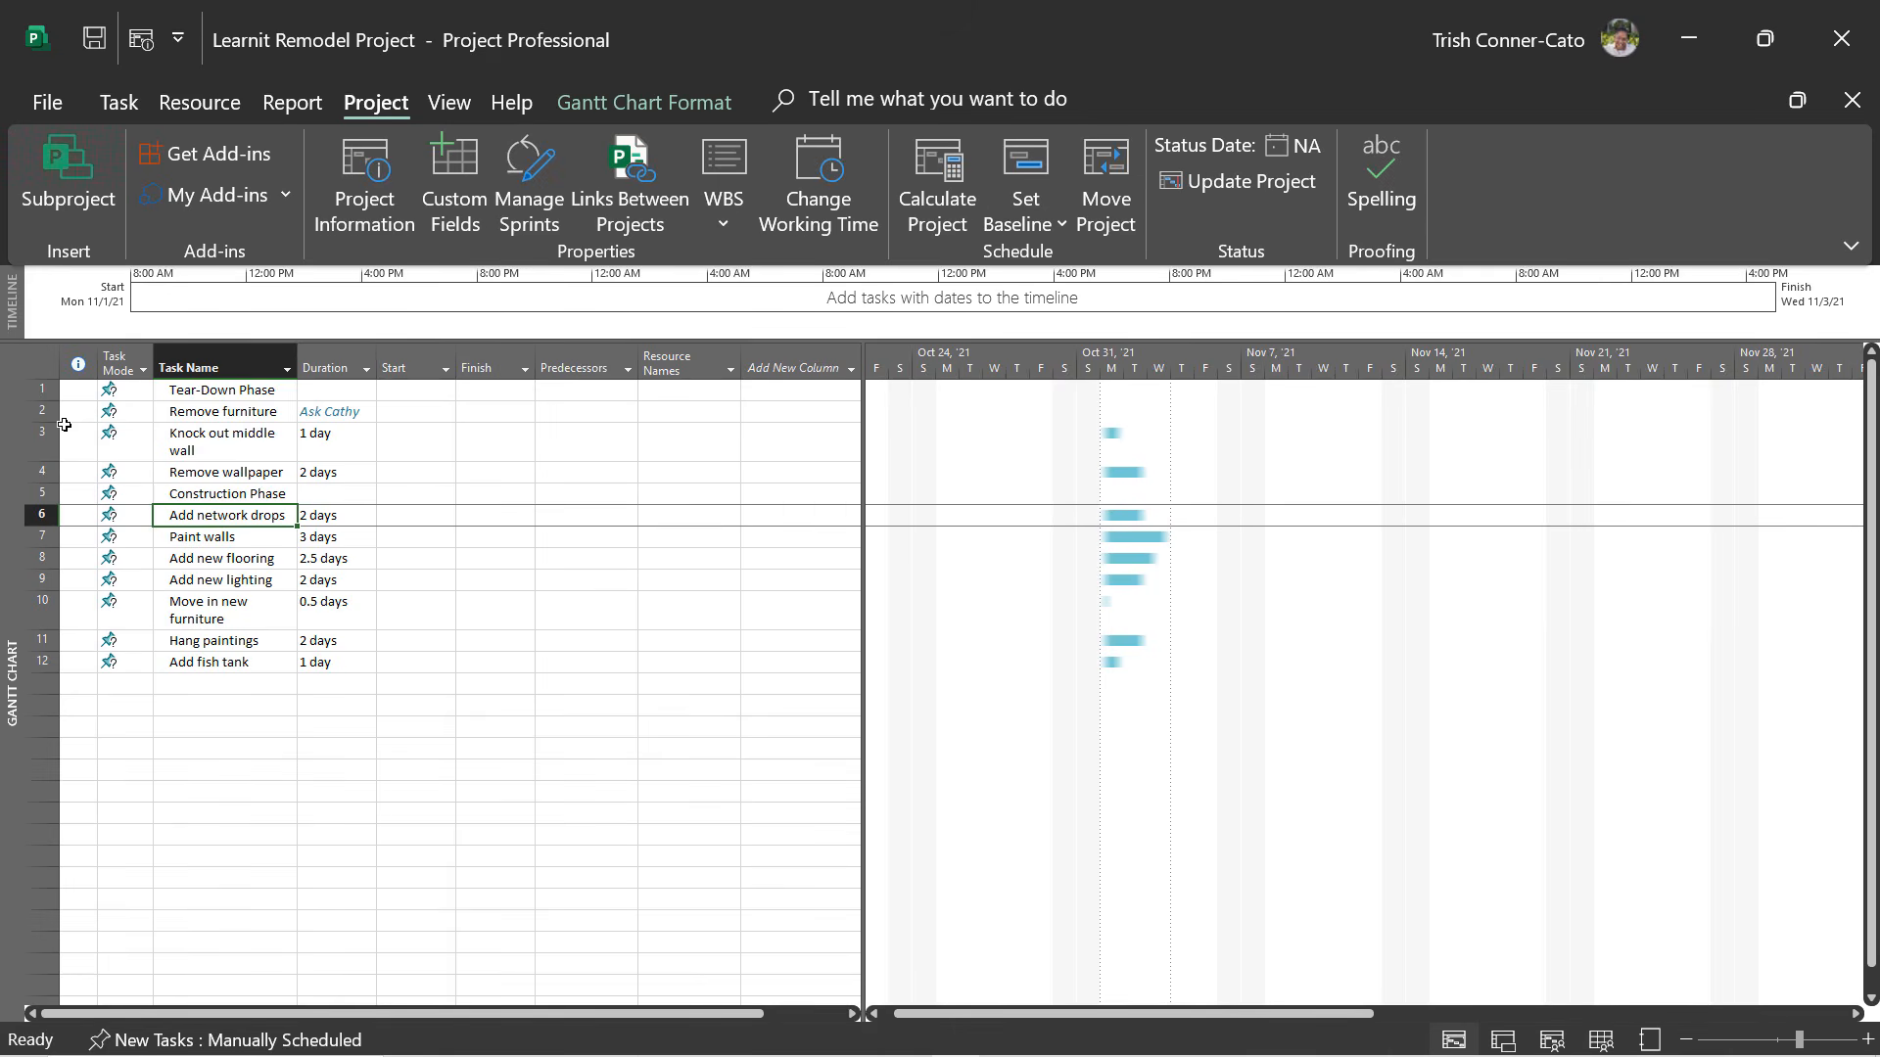
Insert a new task above Move in new furniture and name it Finishing Phase.
mouse_move(107, 416)
right_click(43, 609)
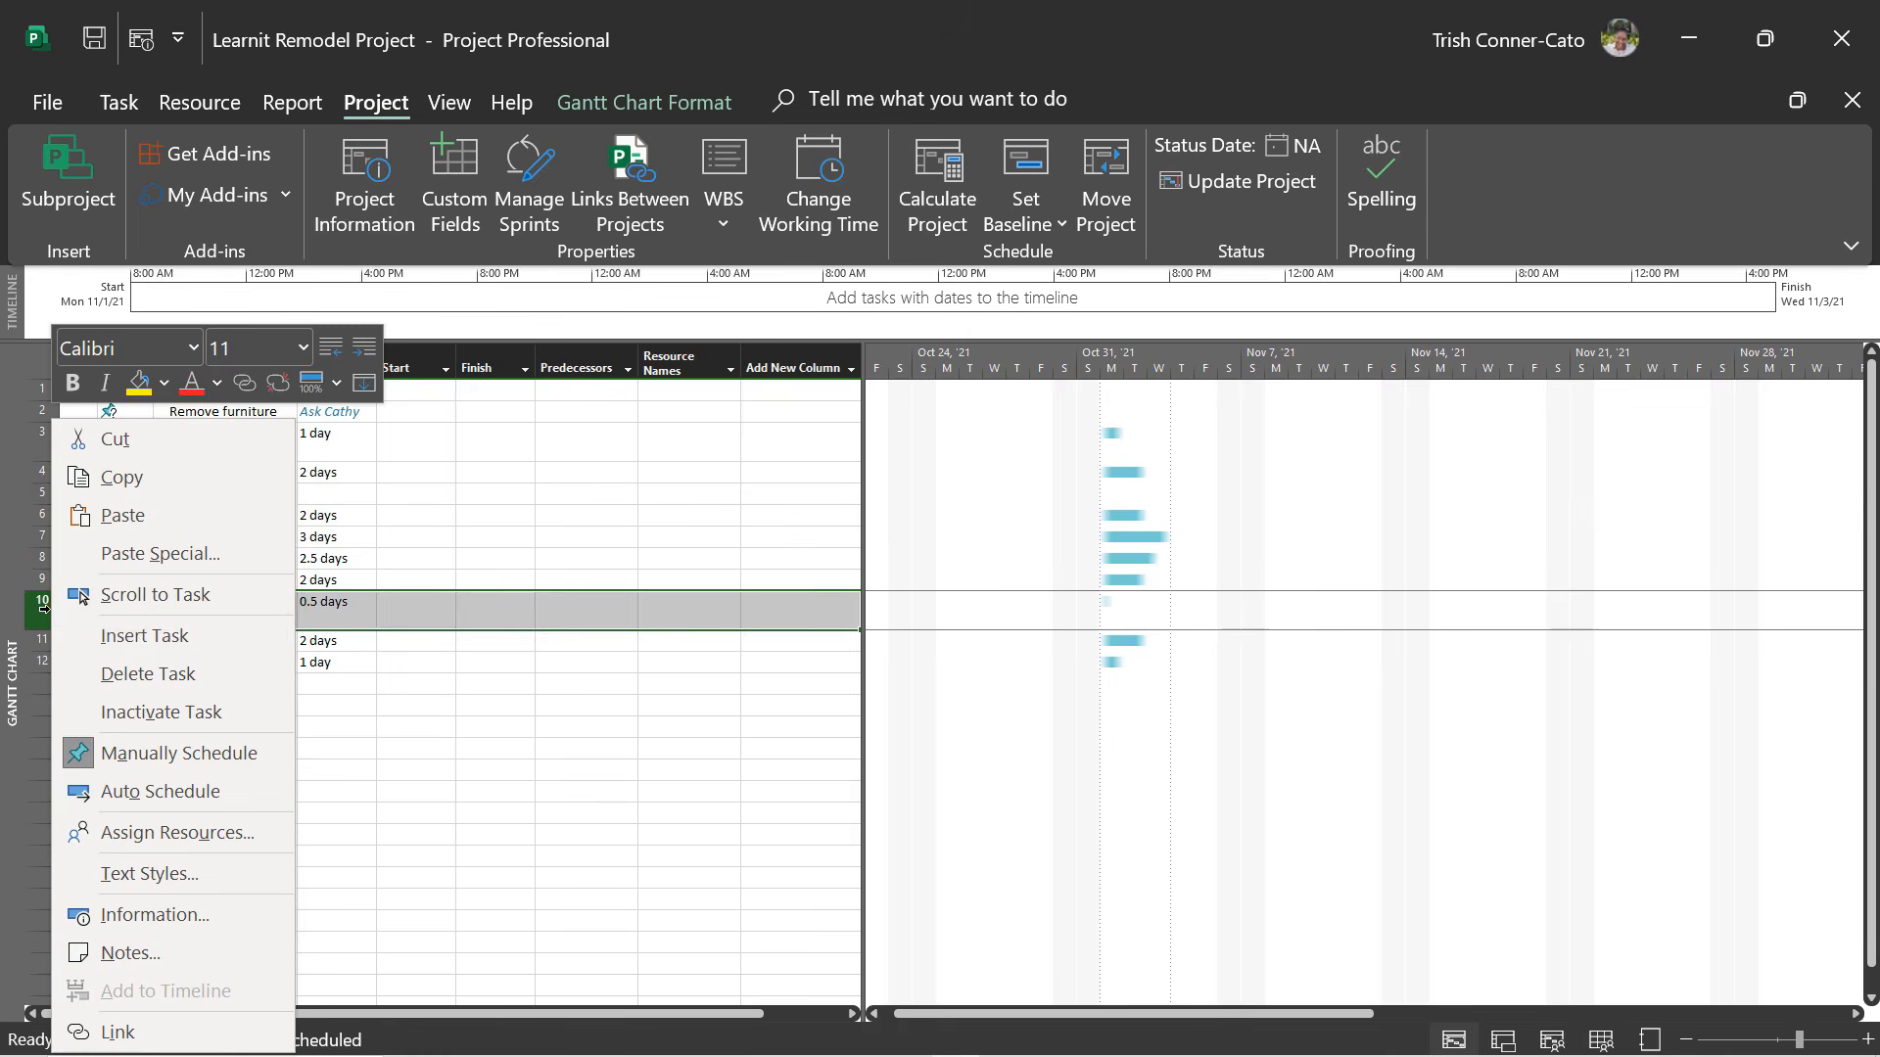
click(142, 637)
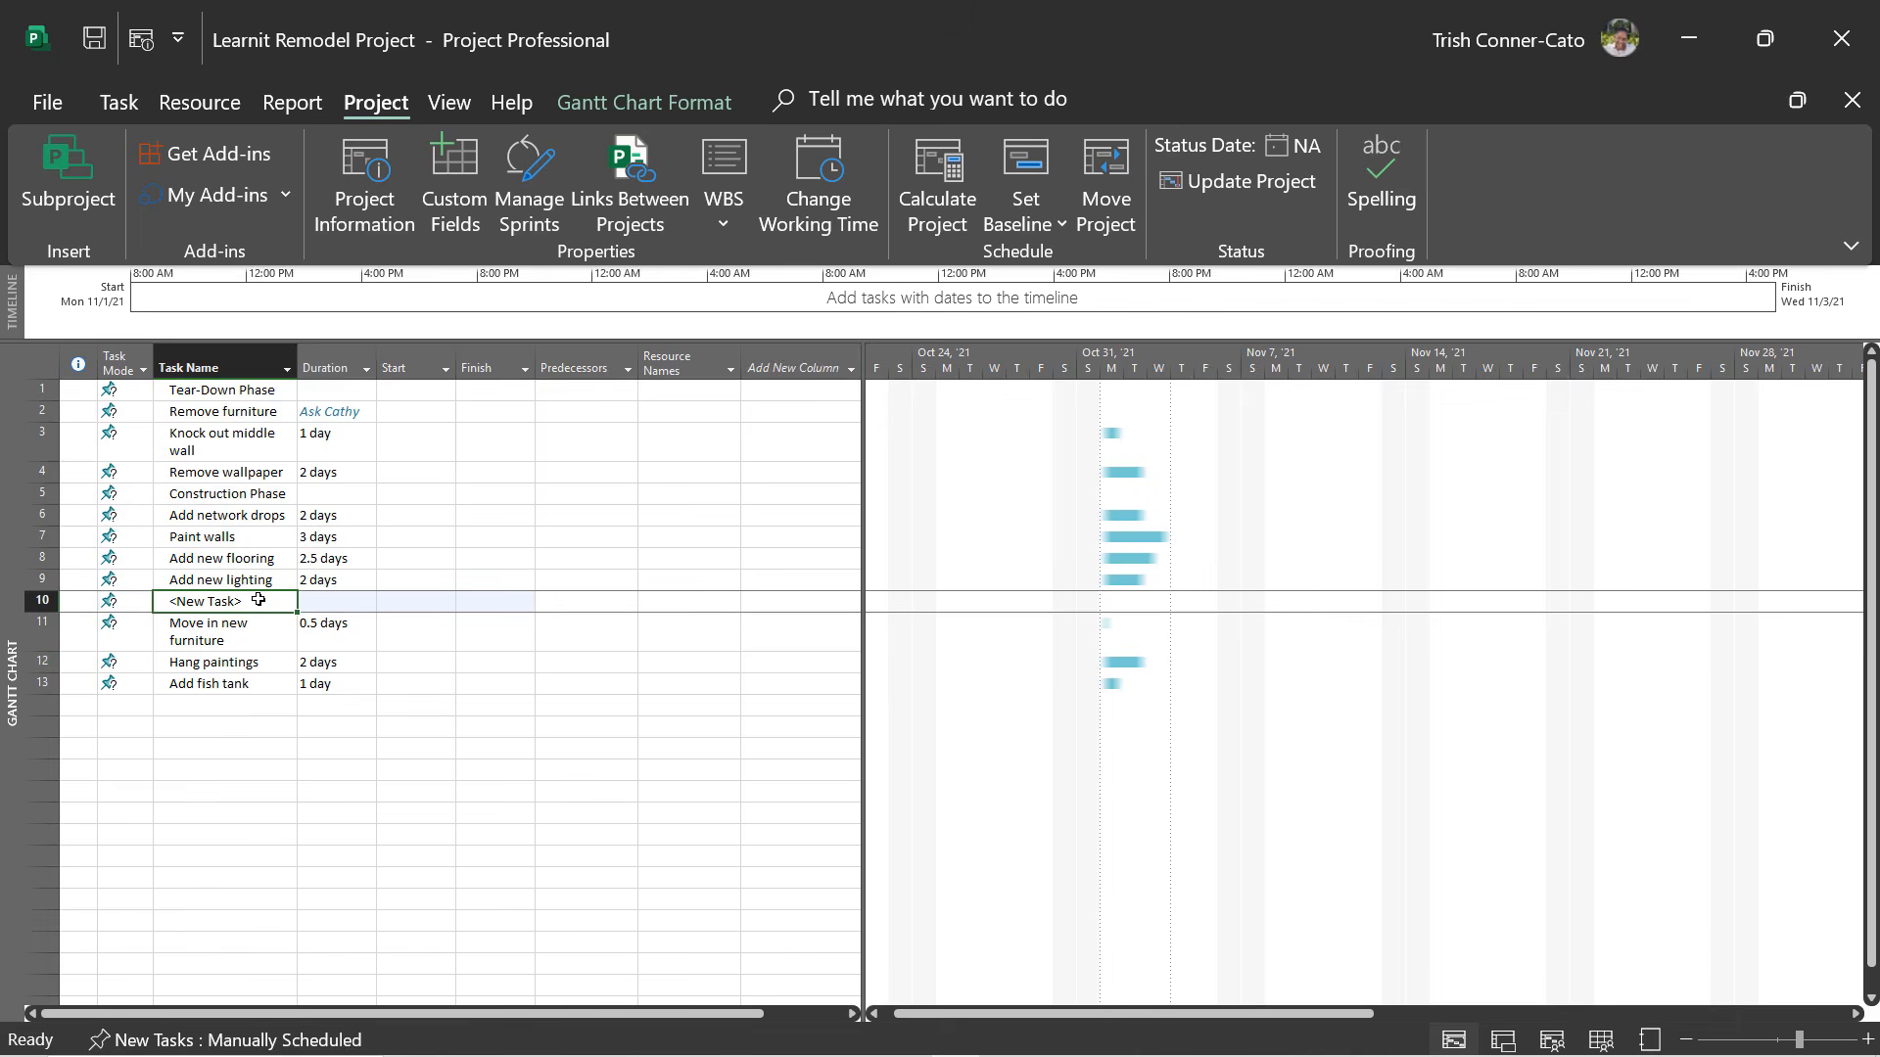
click(245, 602)
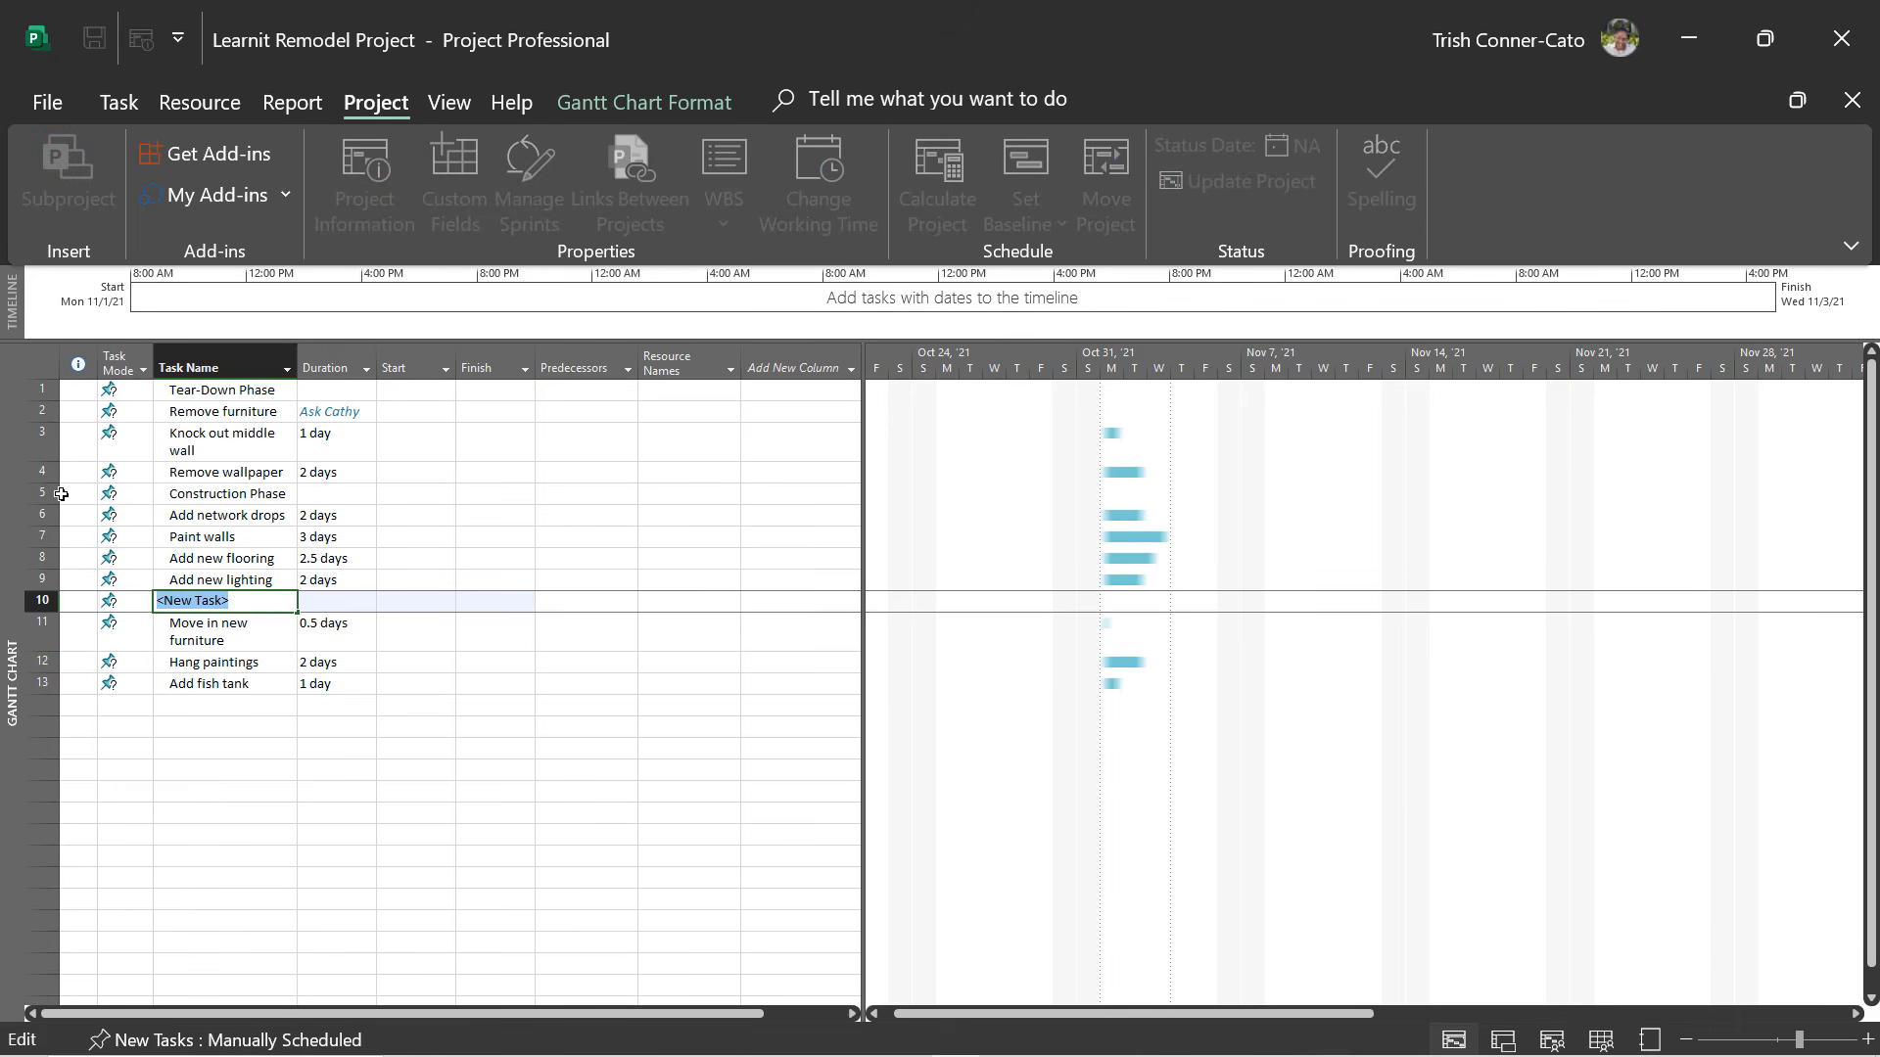
text(Finishing Phase)
key(Return)
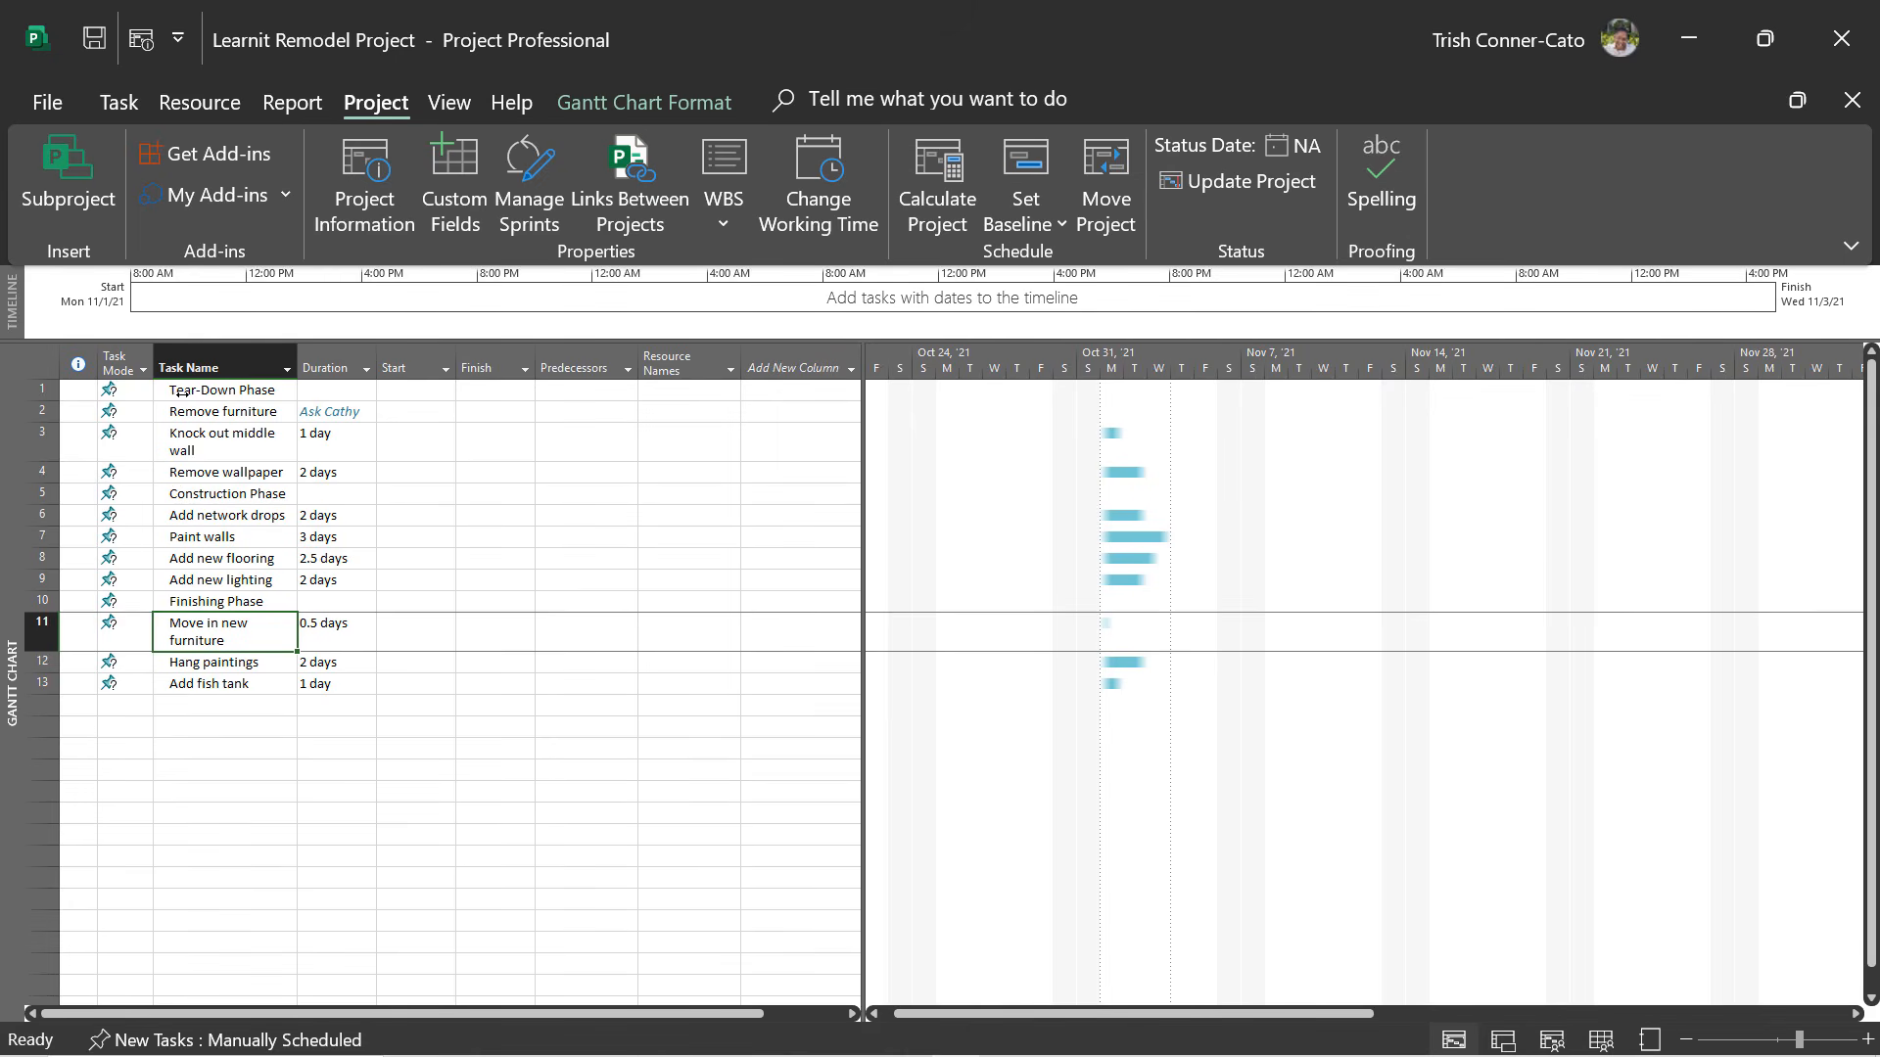
Set up a recurring task above Tear-Down Phase named Biweekly Status Meeting with a duration of 1h.
click(213, 395)
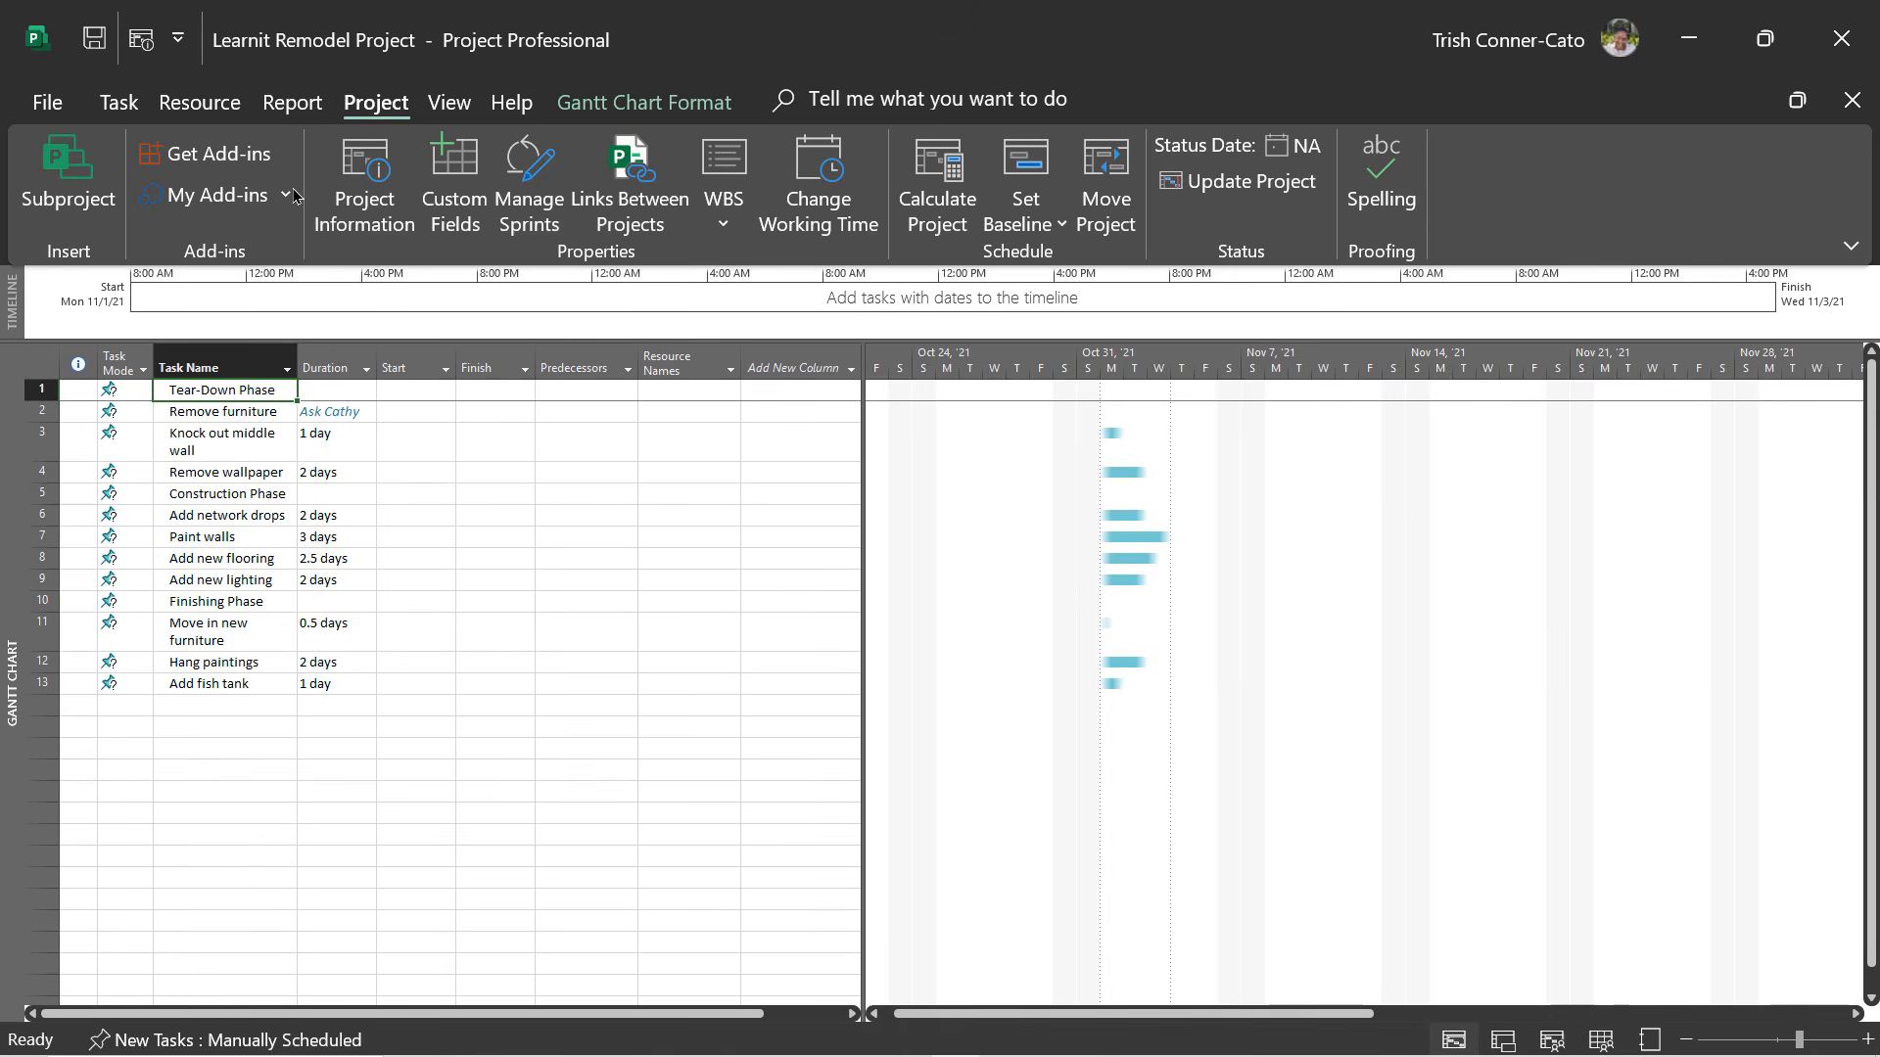
click(119, 101)
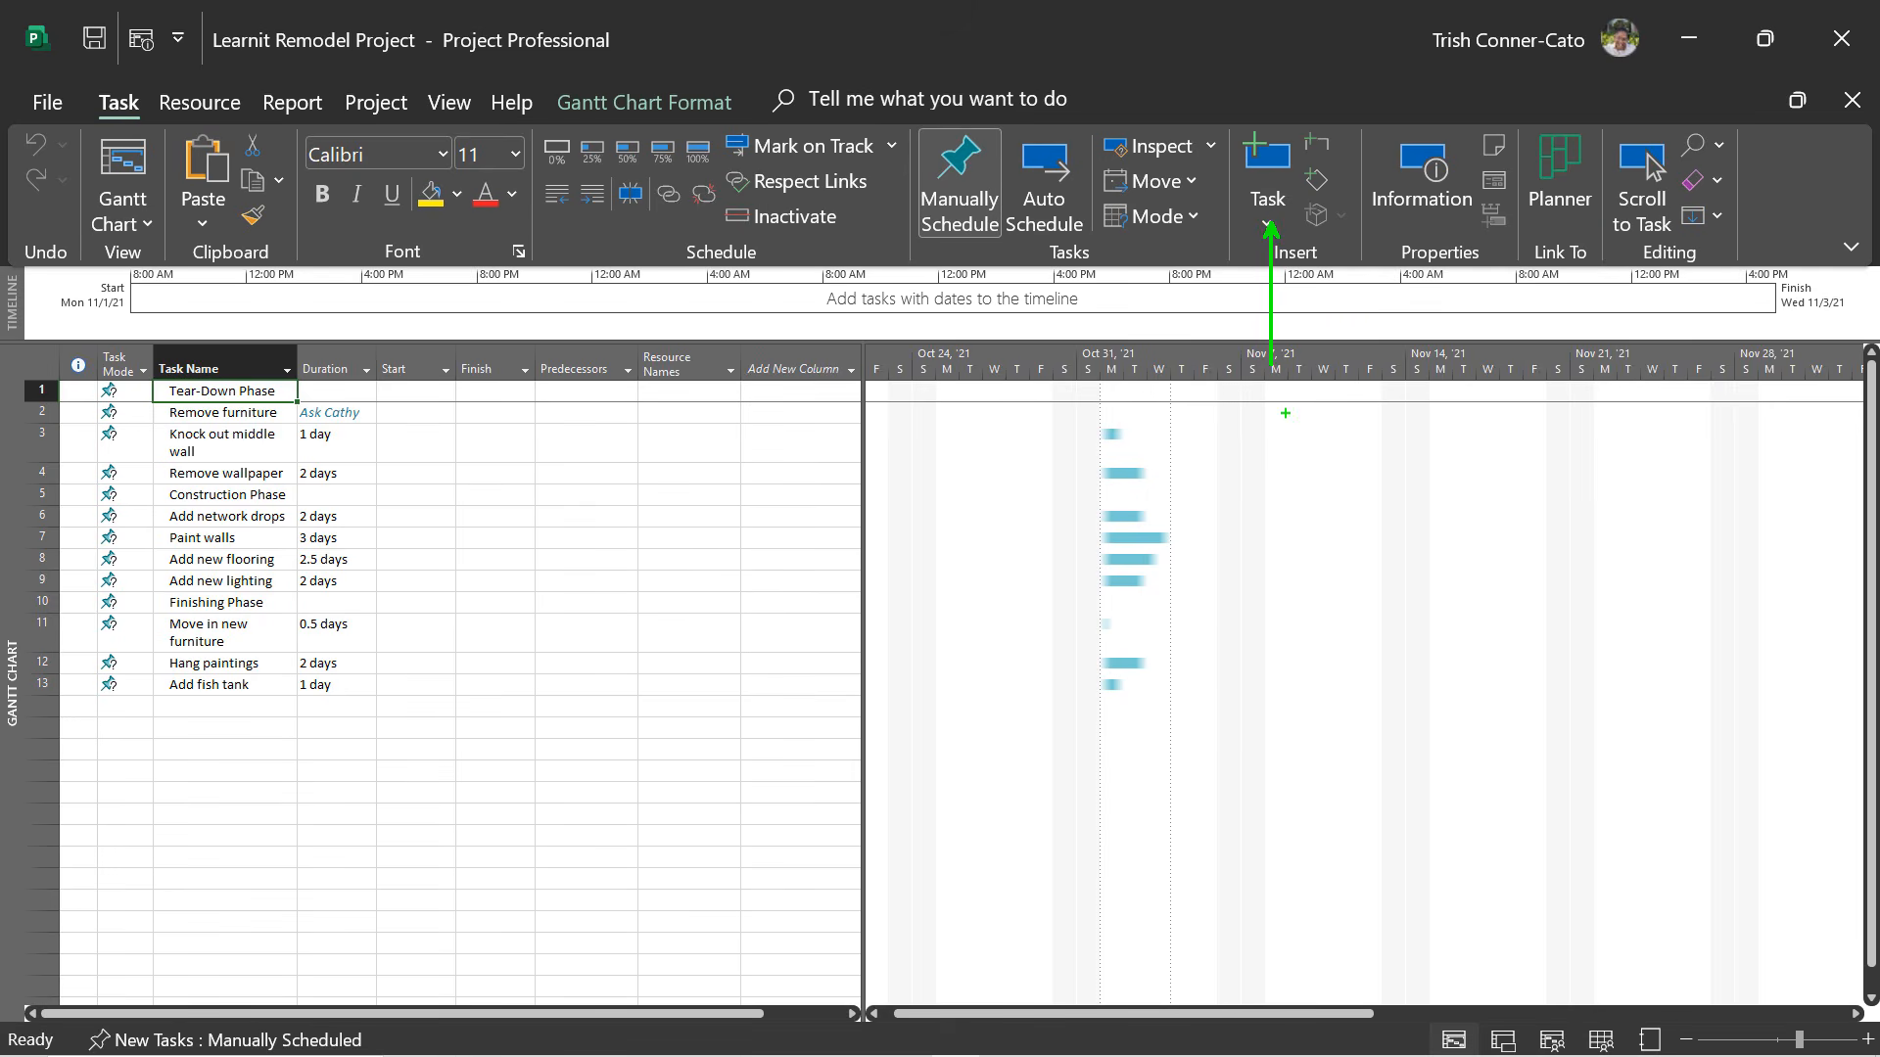
click(1266, 227)
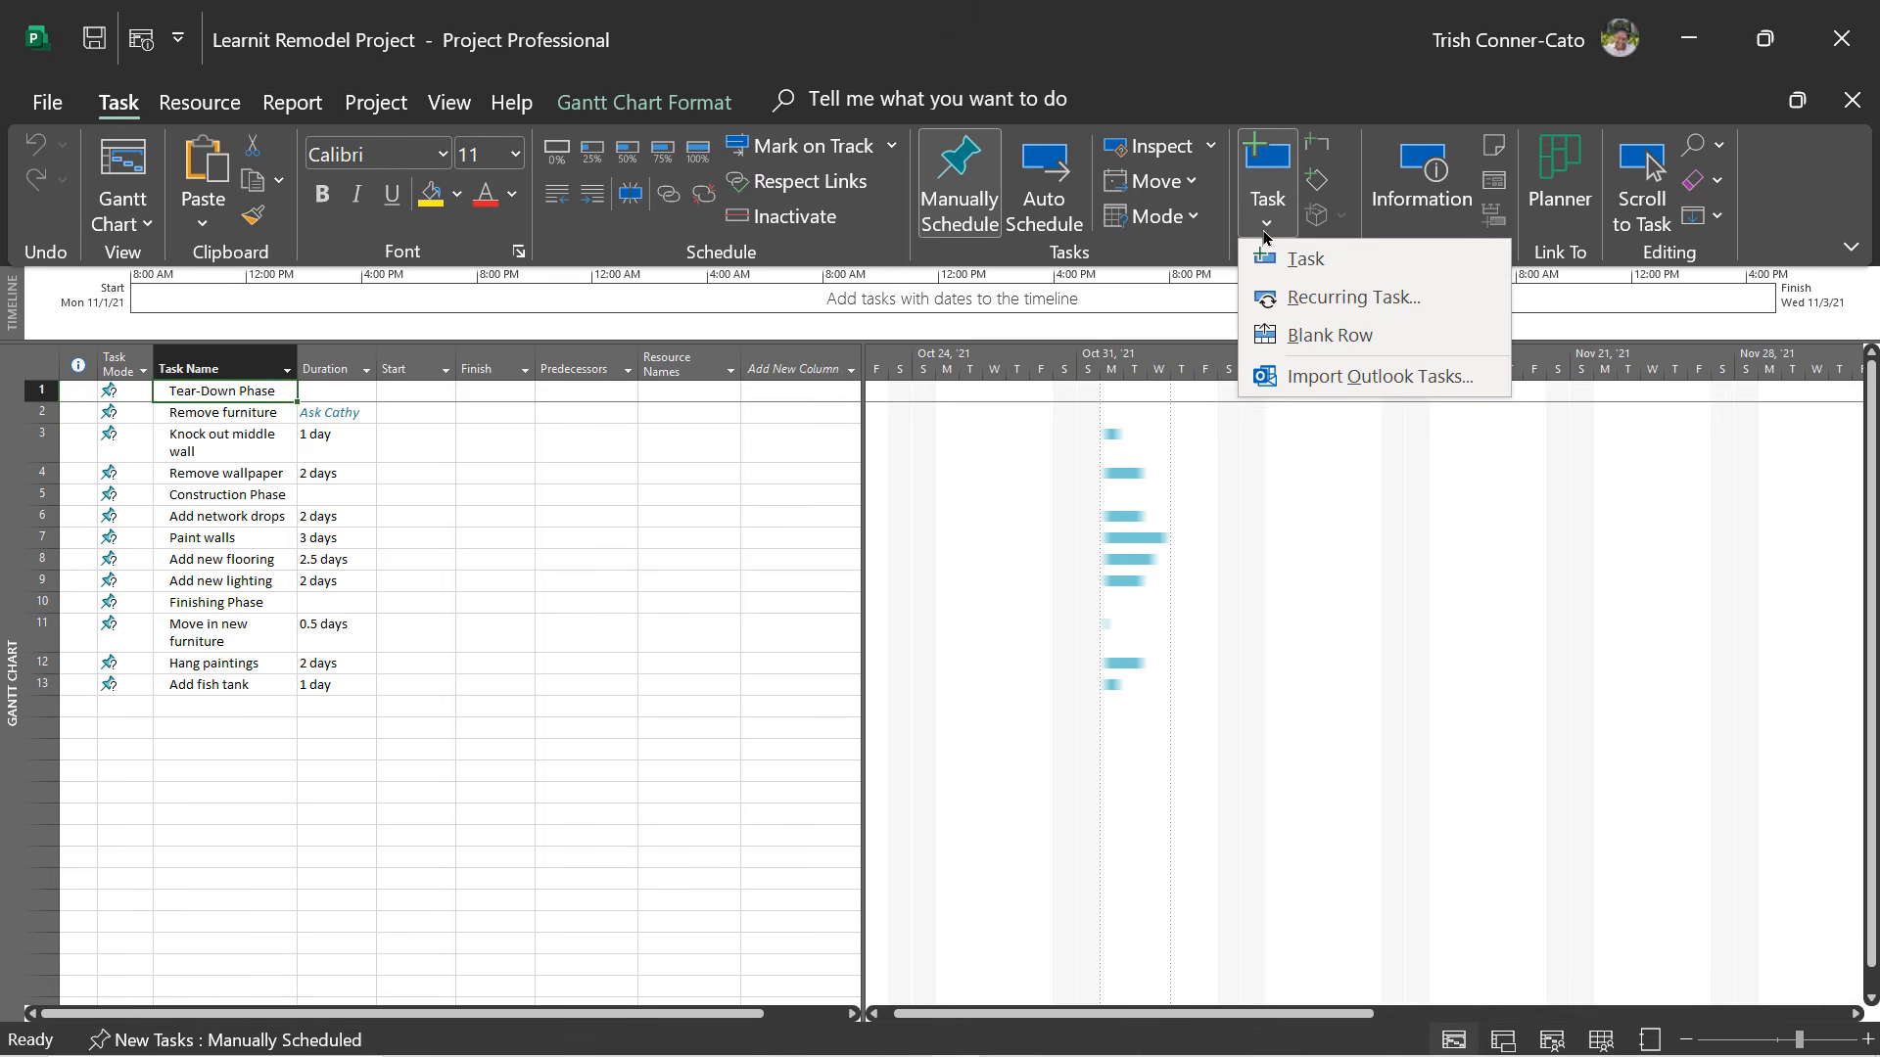
click(1284, 299)
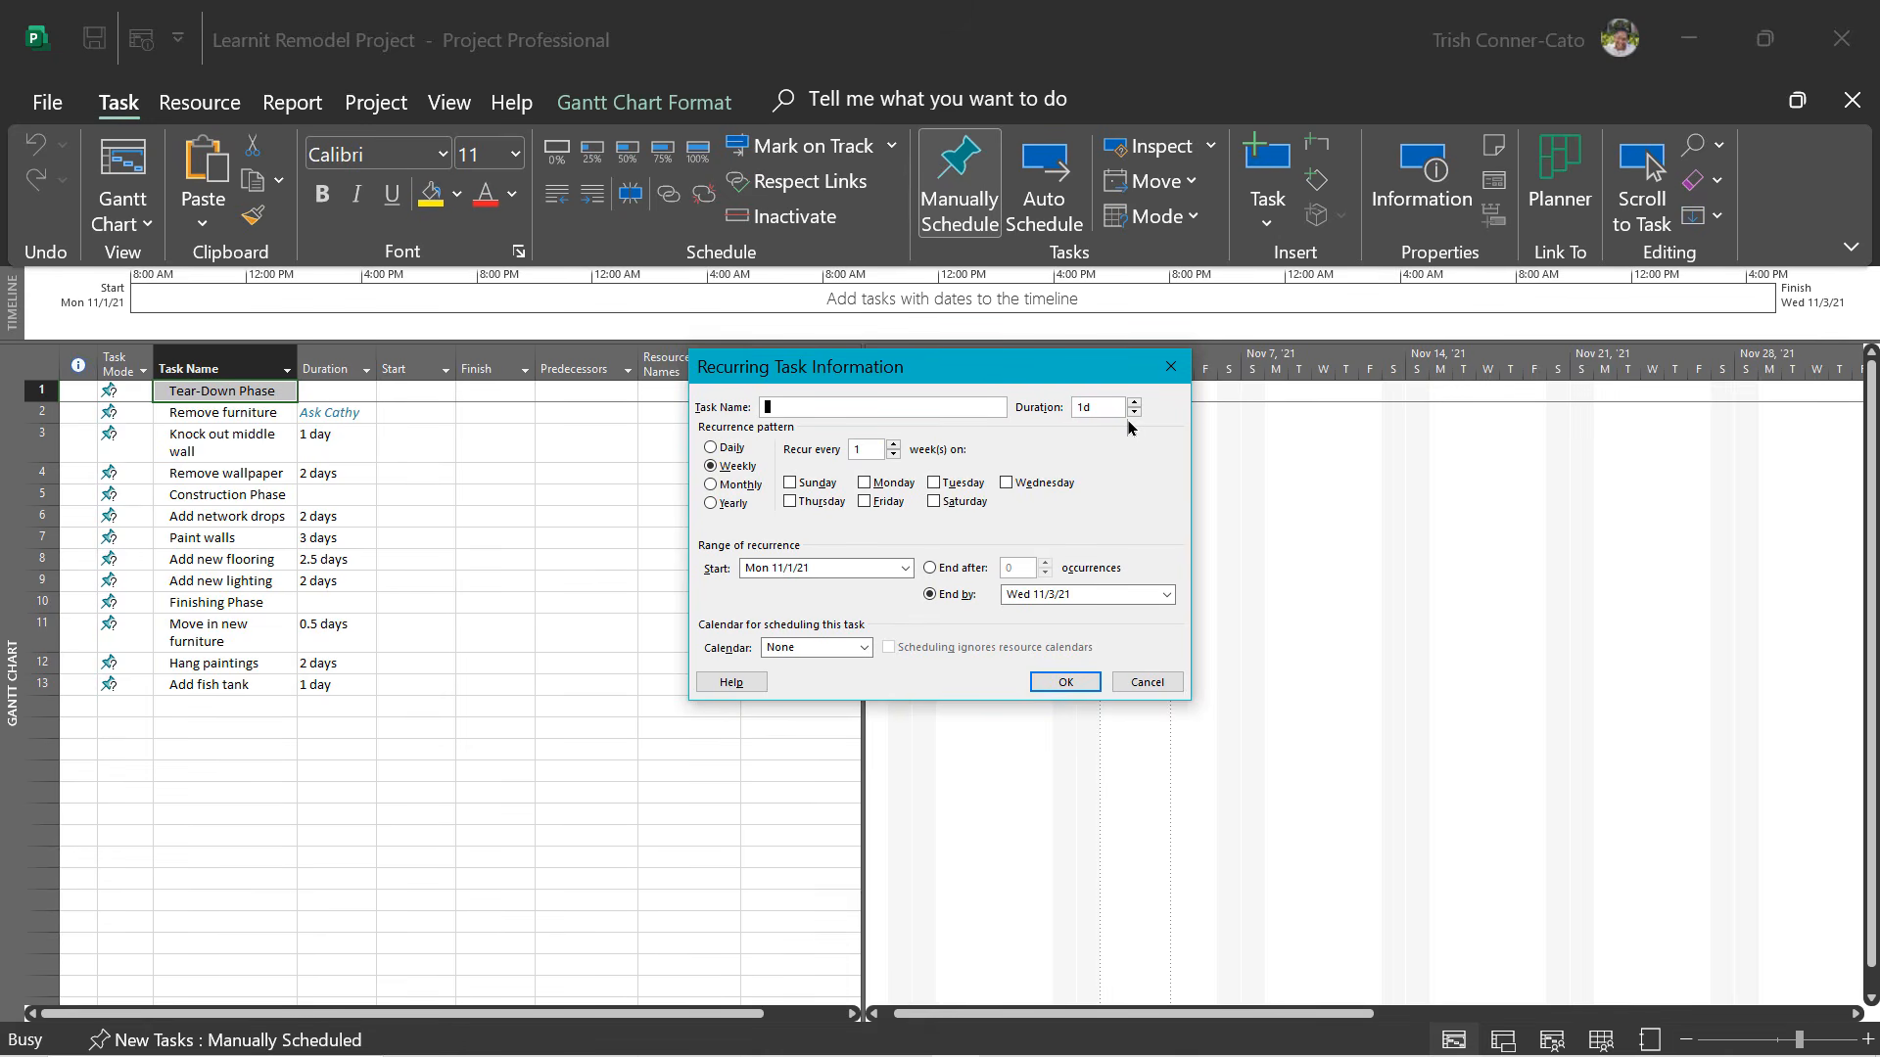
text(Biweekly Status Meeting)
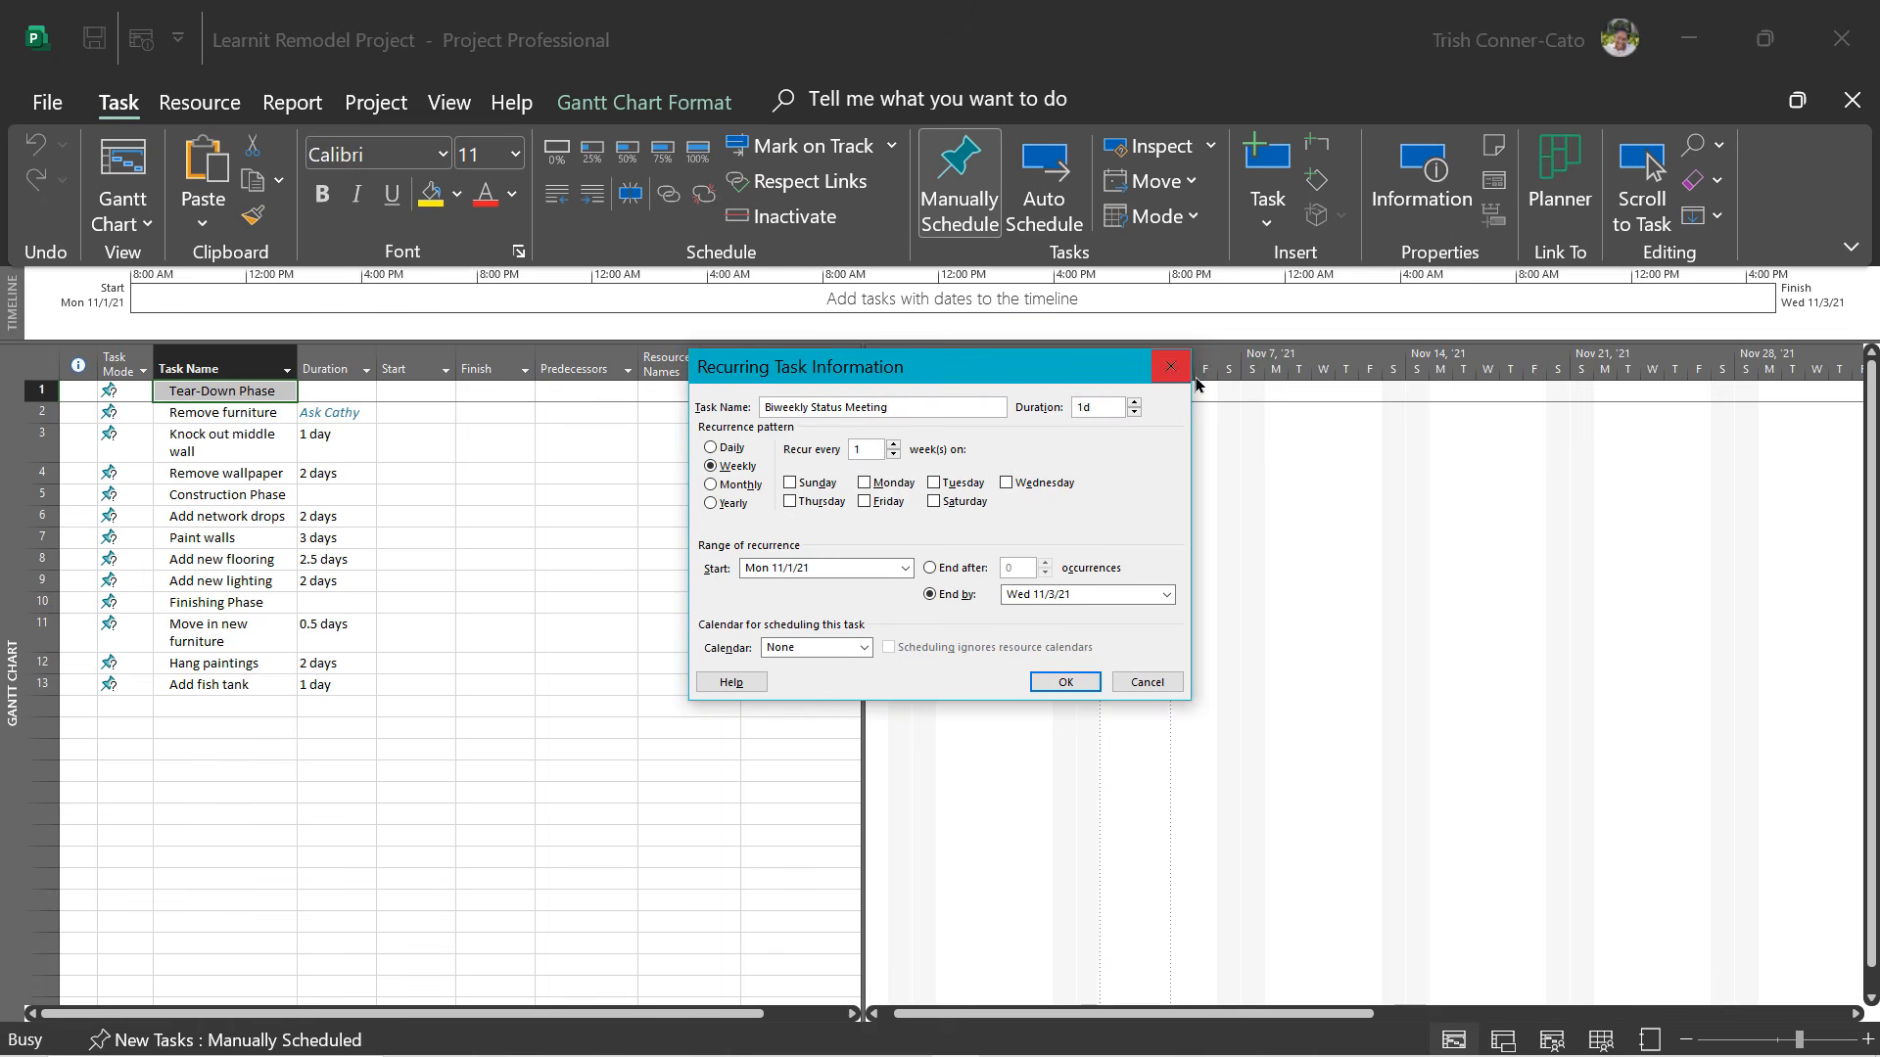
click(1087, 405)
key(shift+Left)
key(BackSpace)
key(Return)
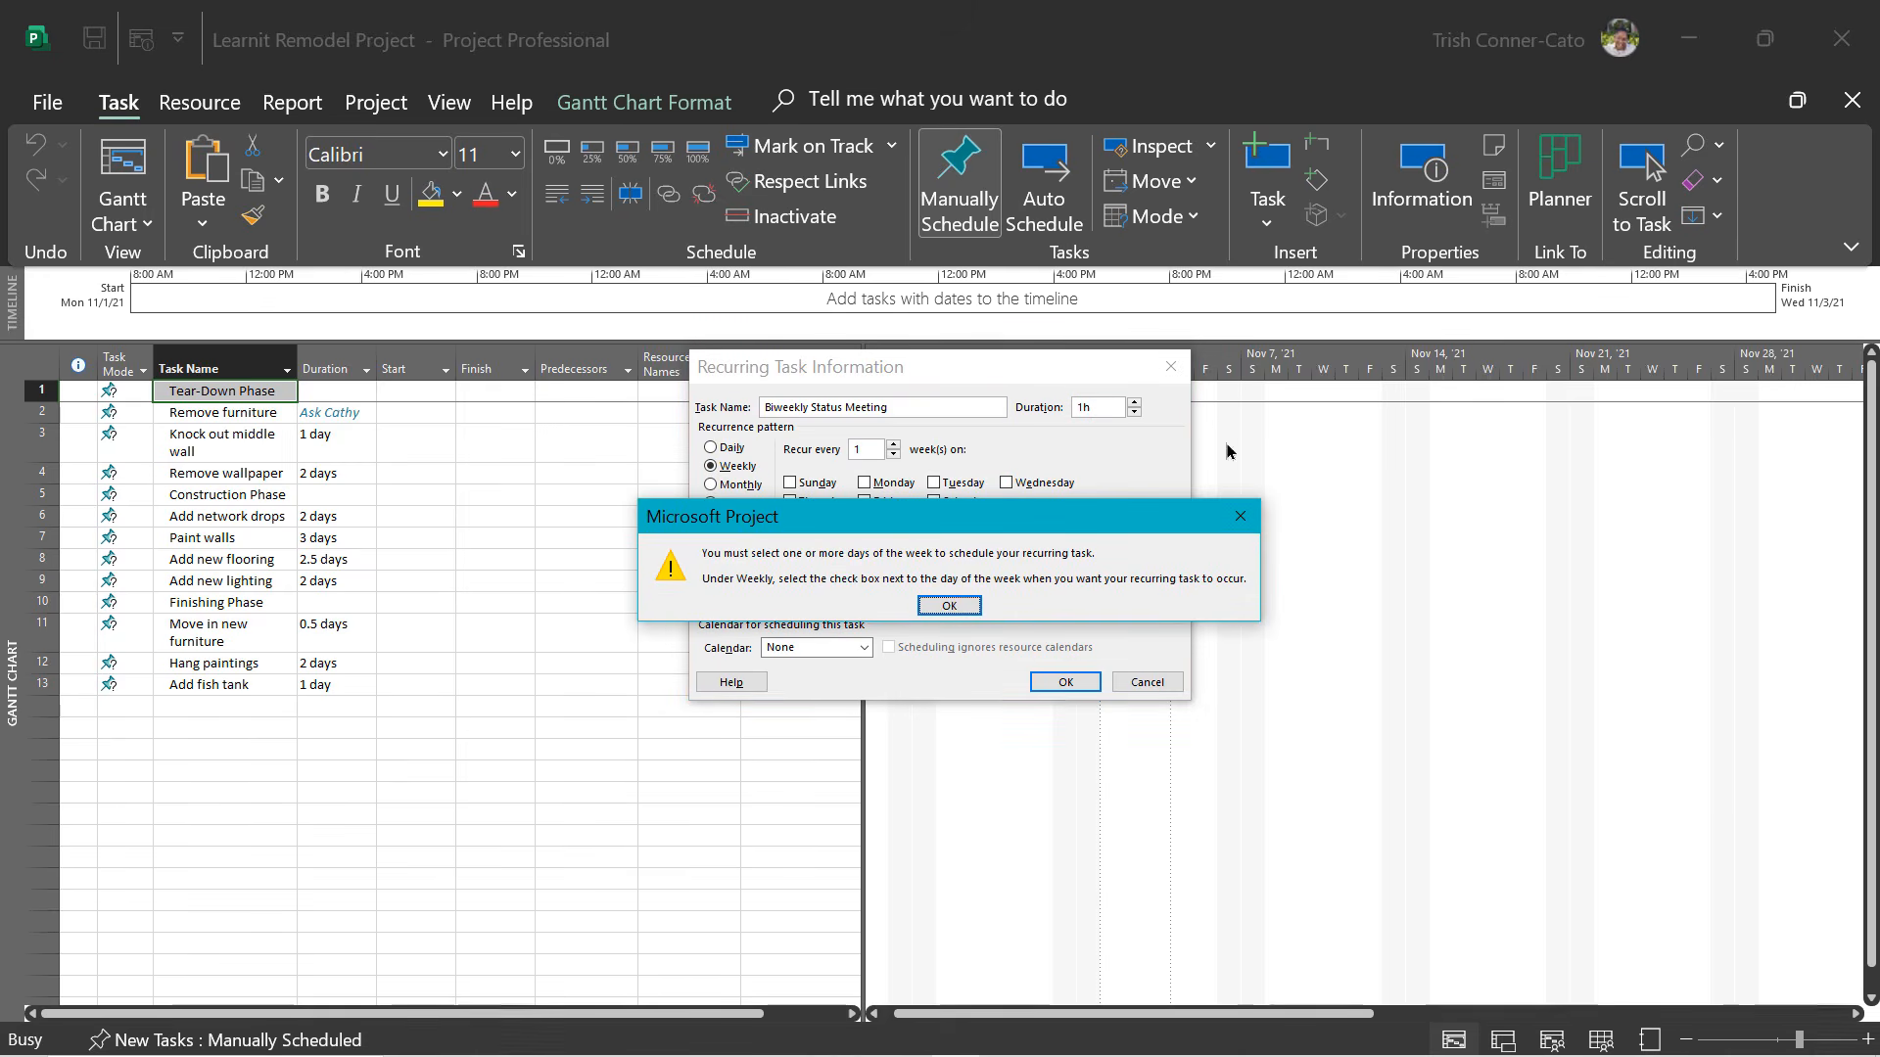
Schedule the recurring meeting weekly on Monday, add it to the task list, and collapse its occurrences.
click(951, 605)
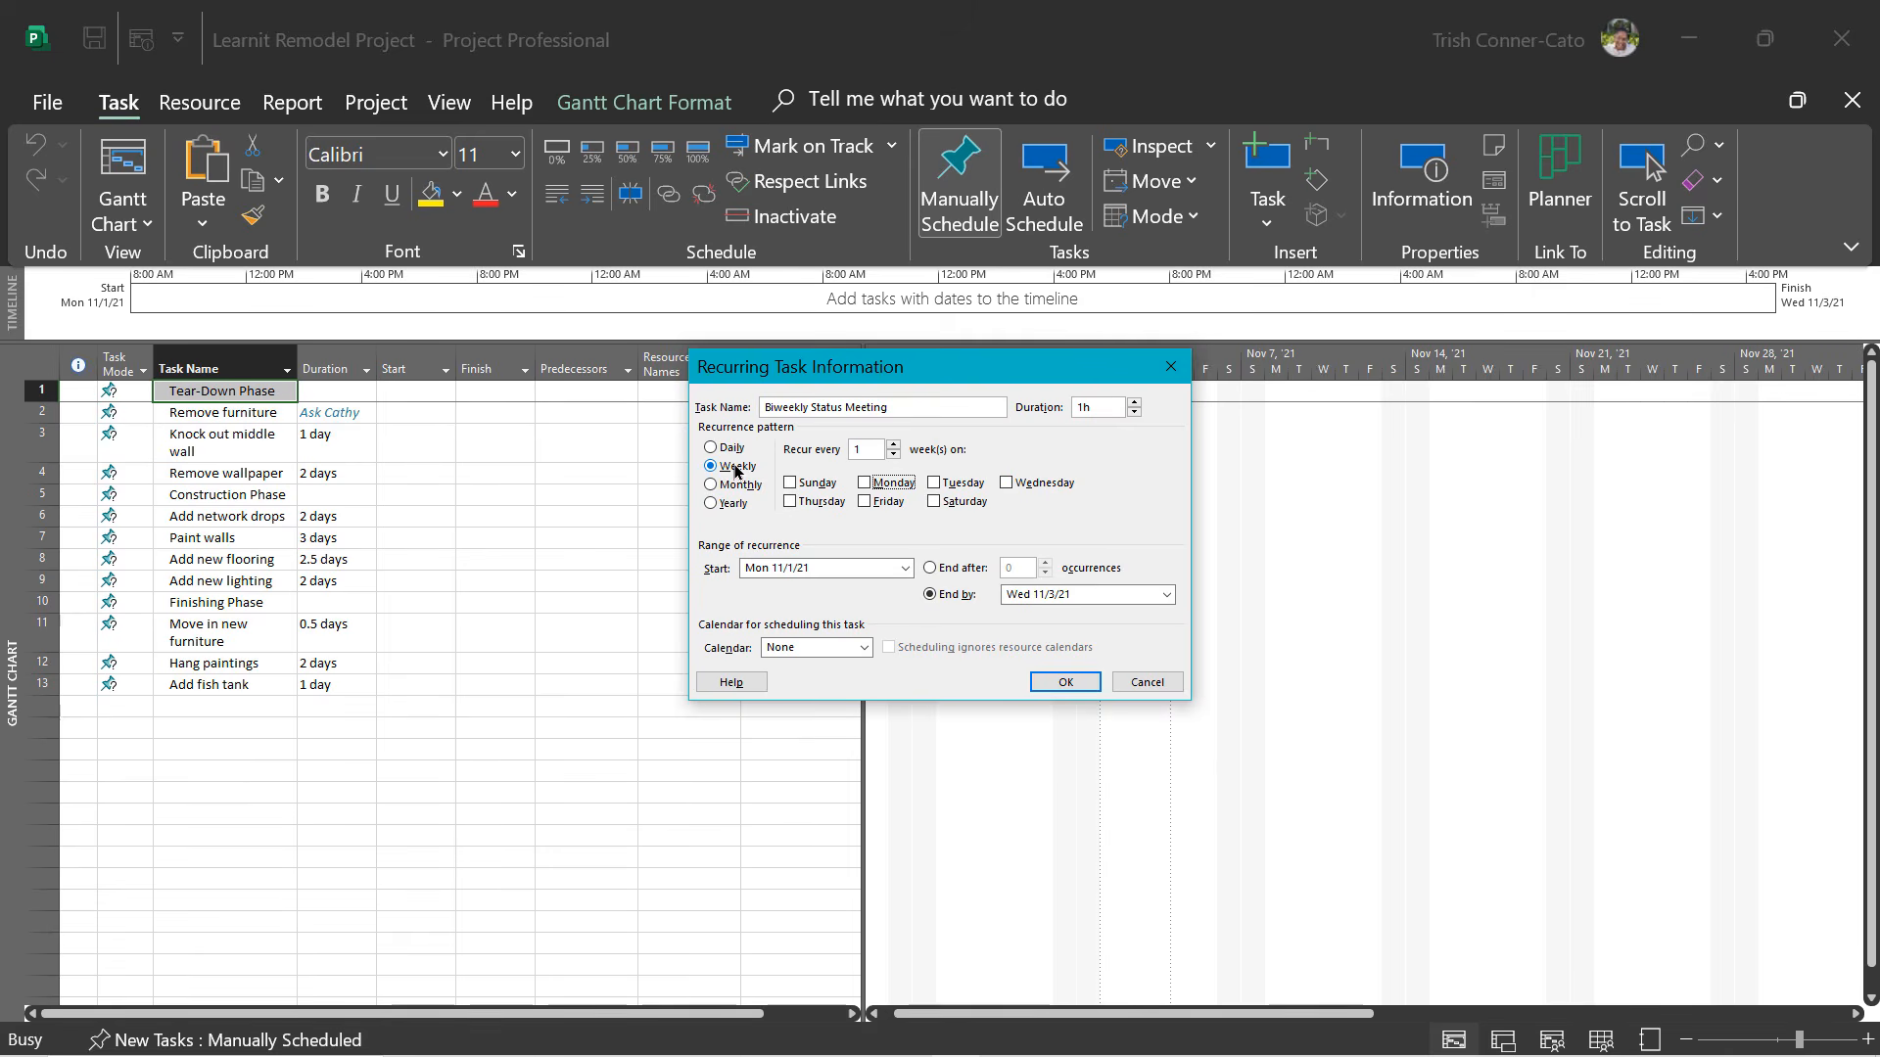
click(865, 483)
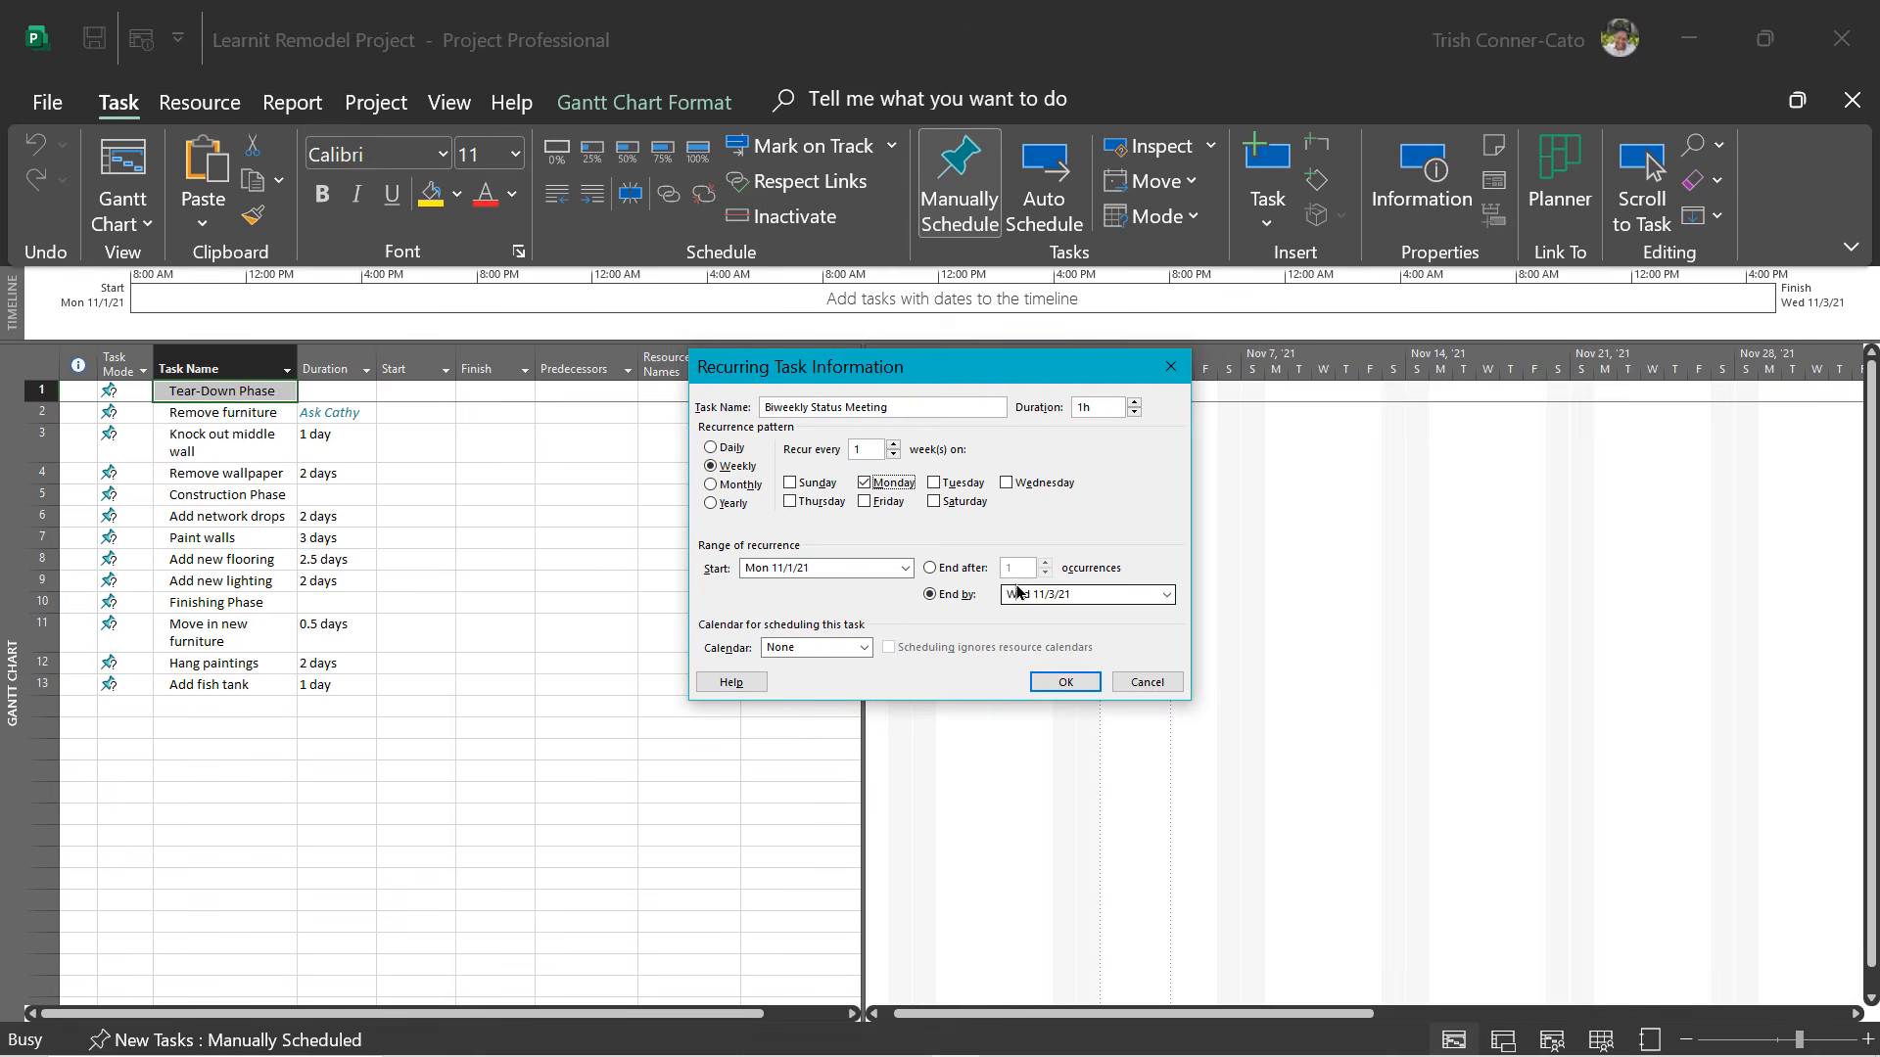
click(1063, 682)
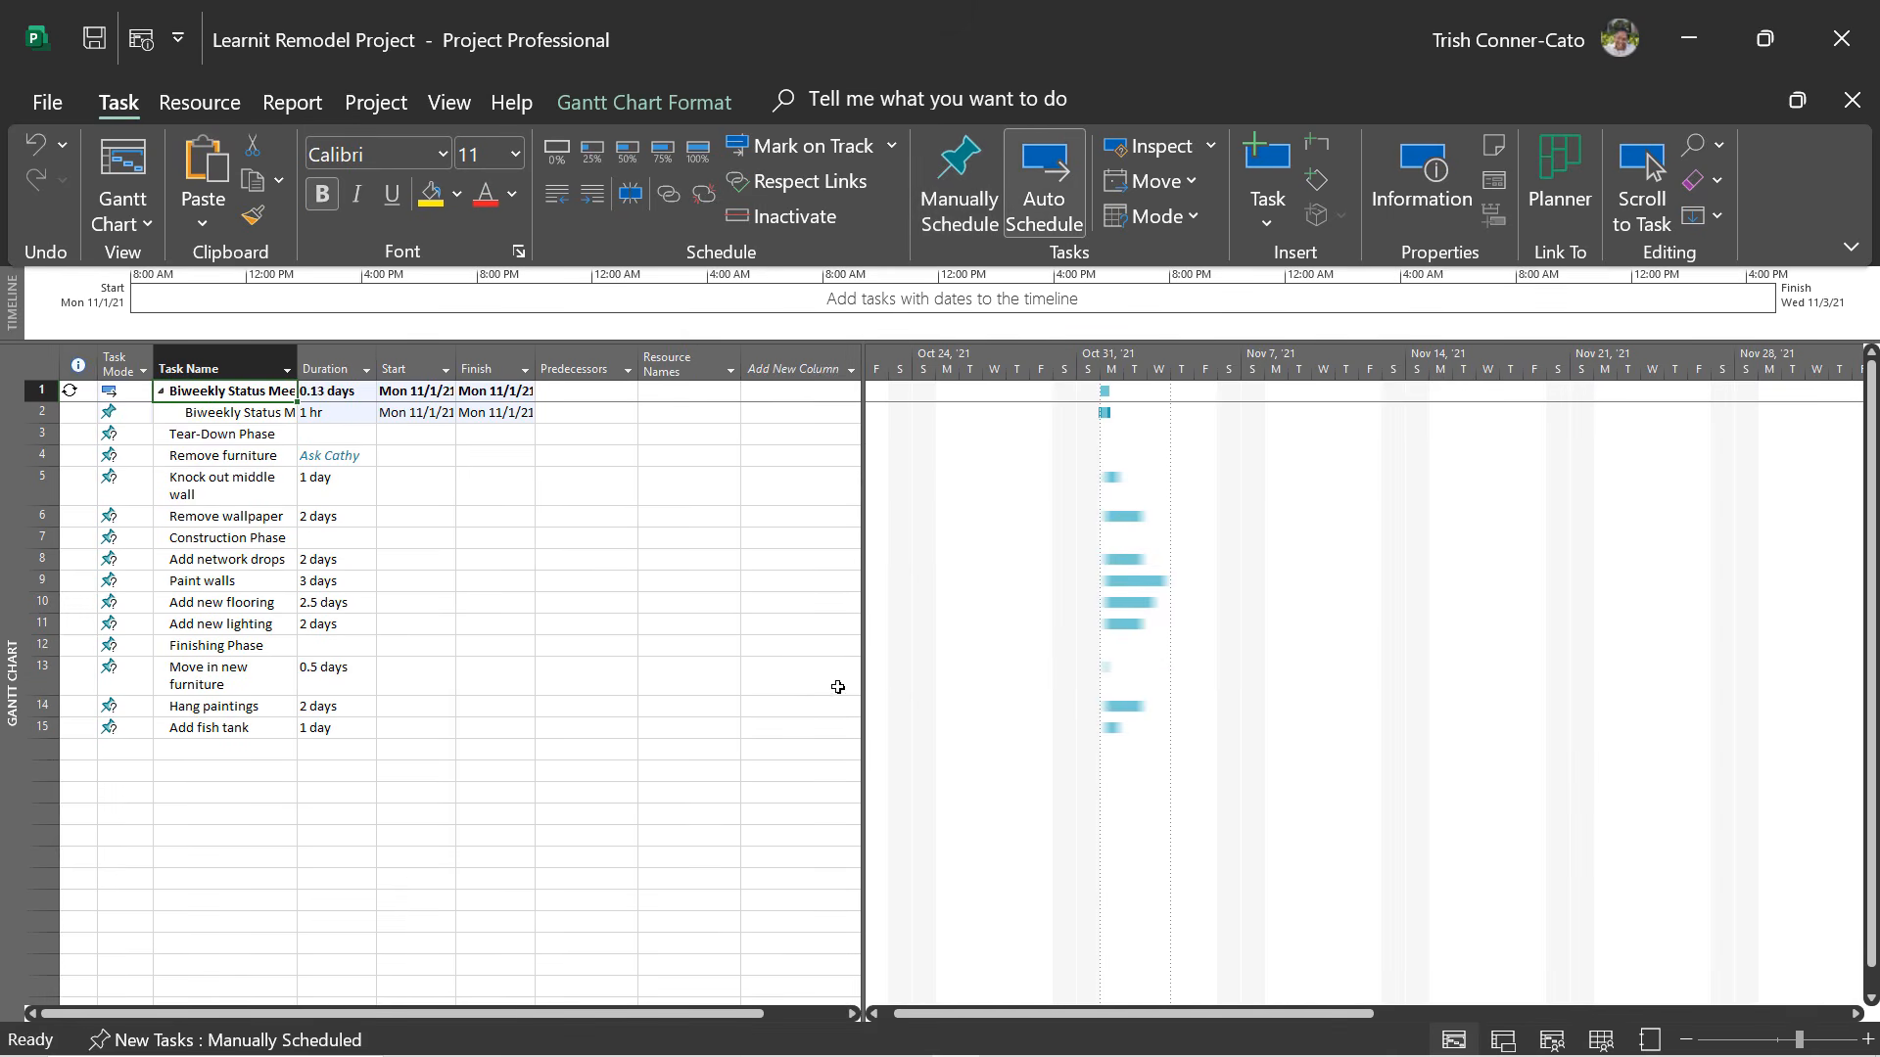
click(162, 396)
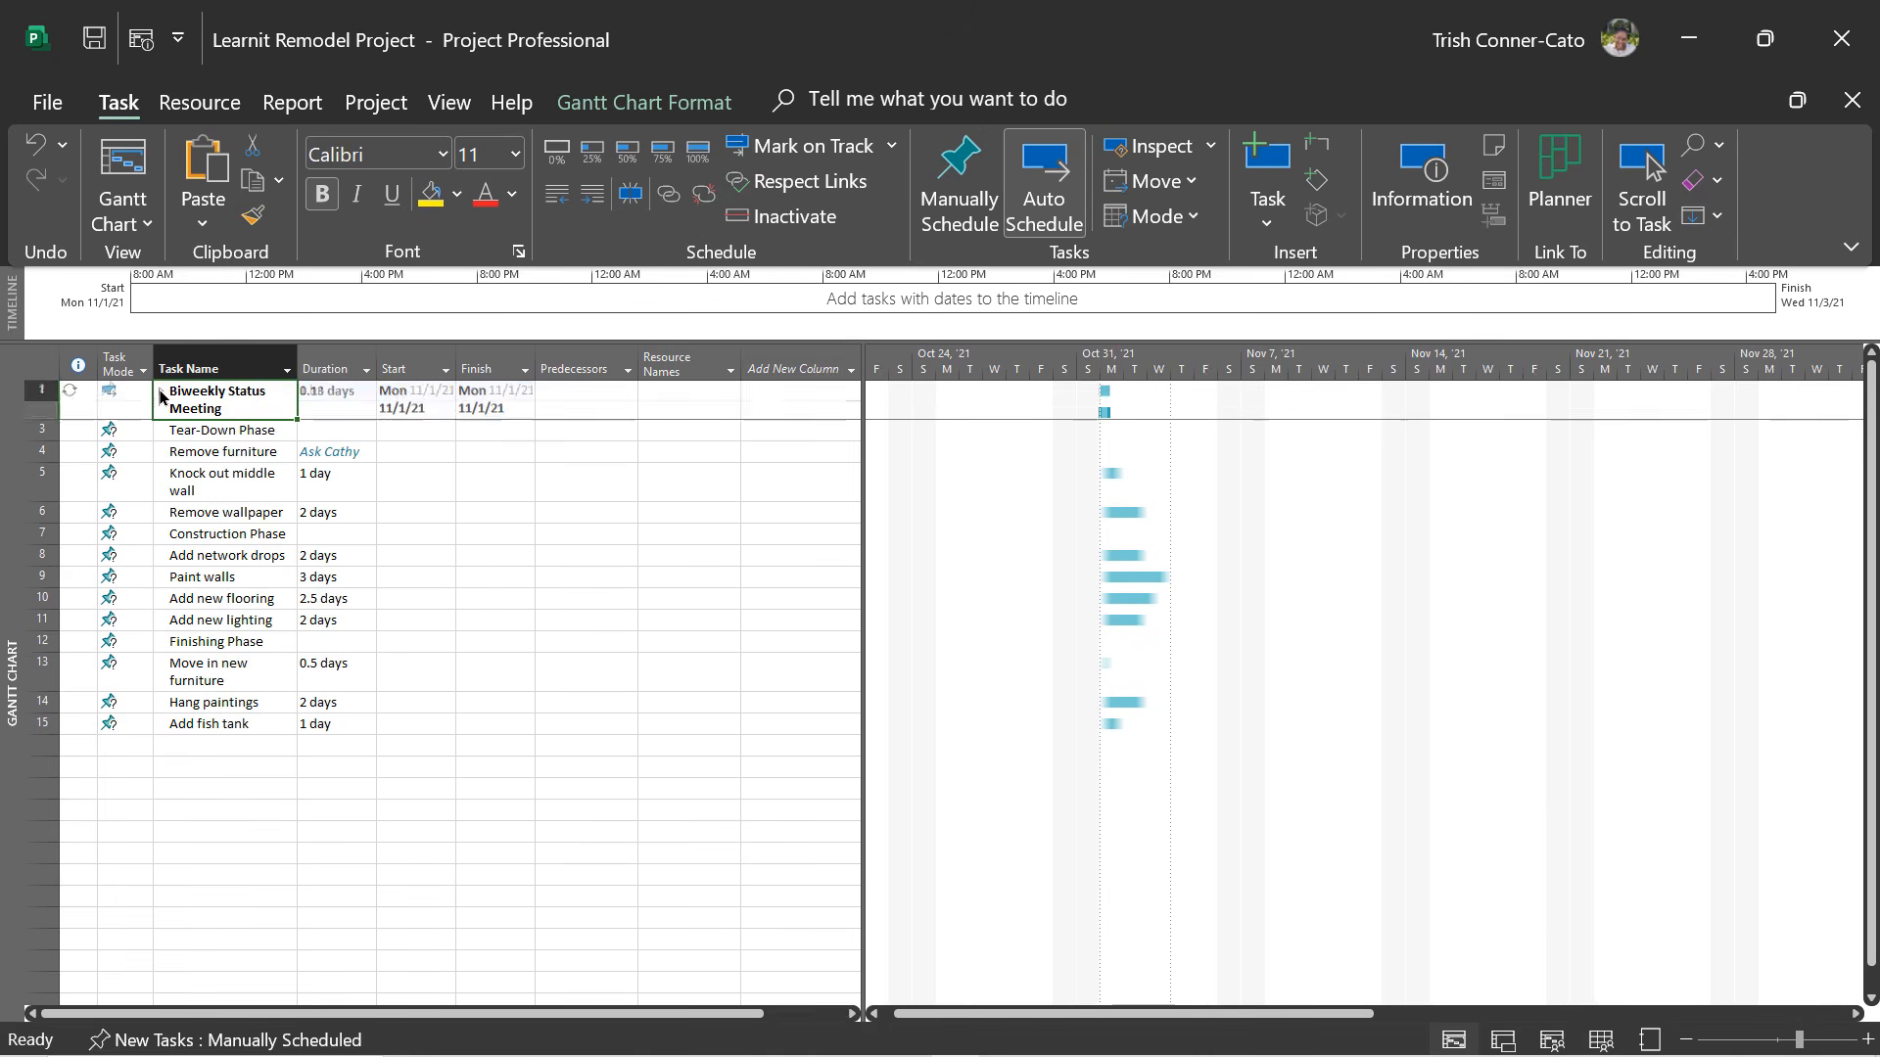
click(161, 394)
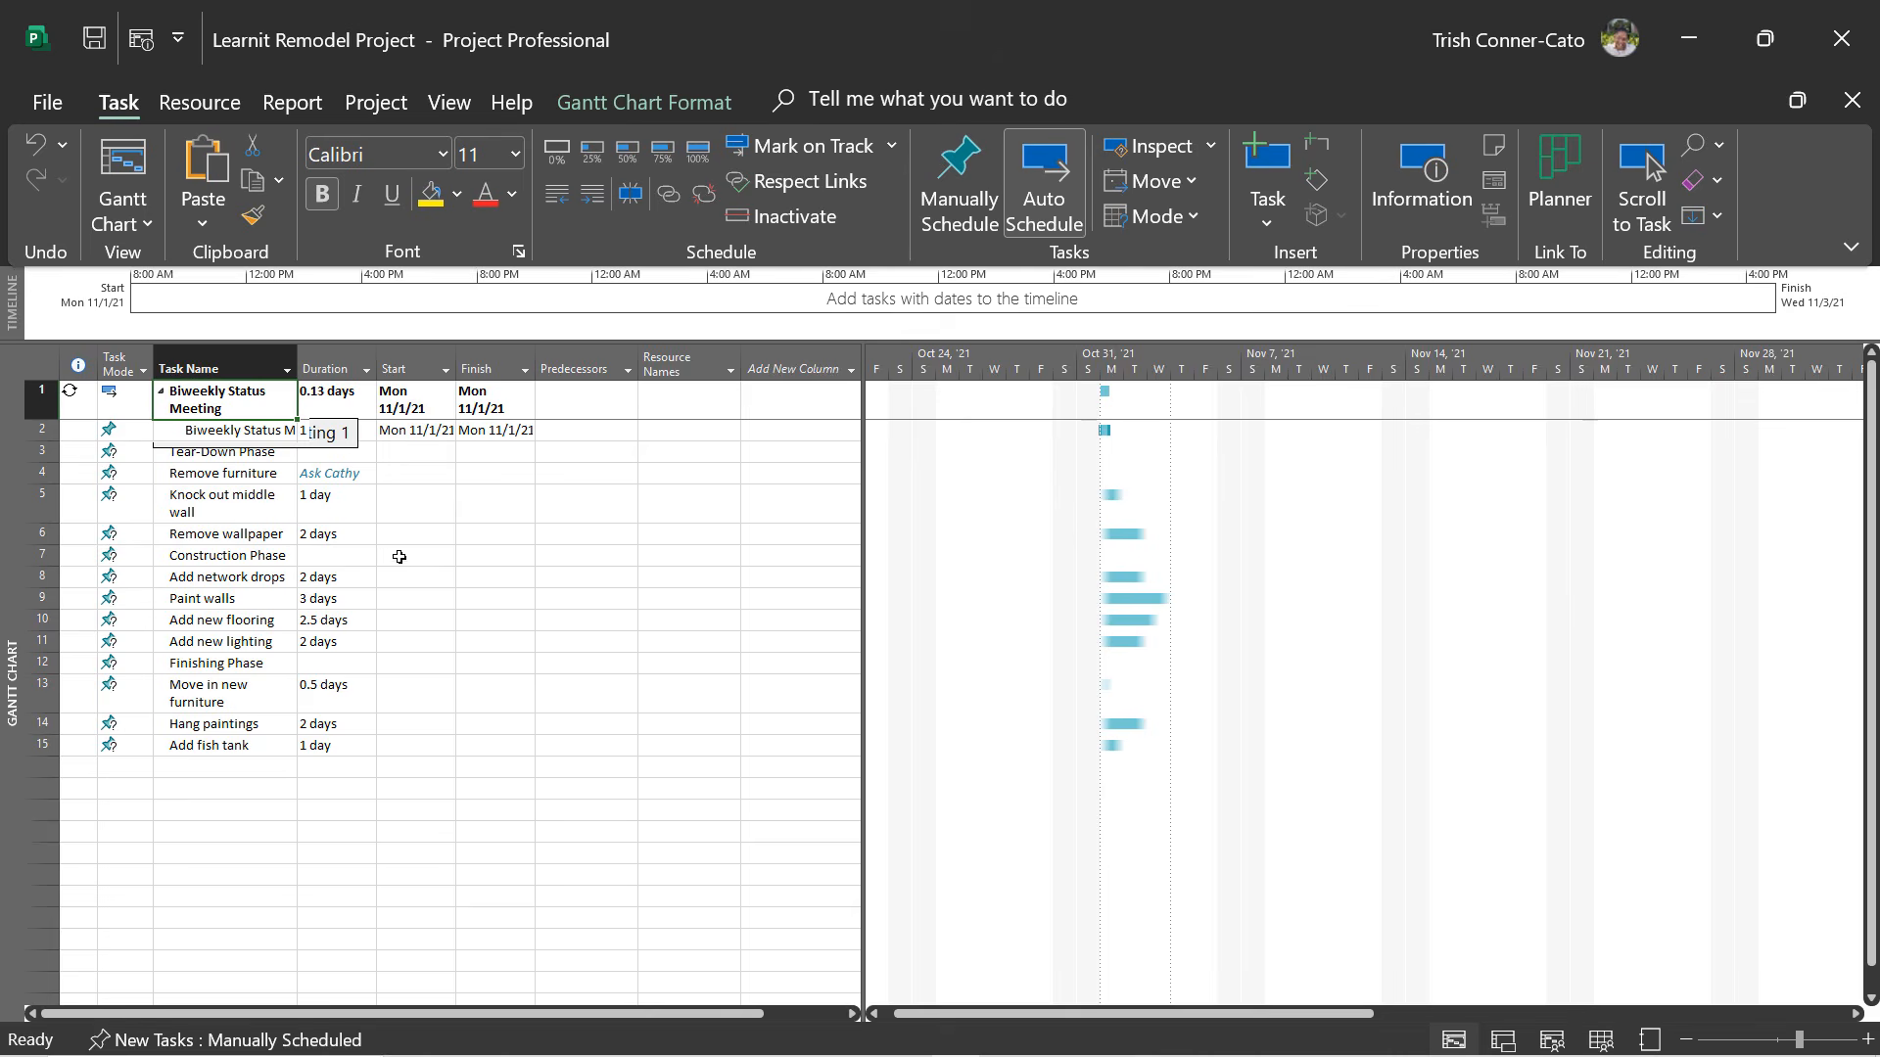
click(162, 395)
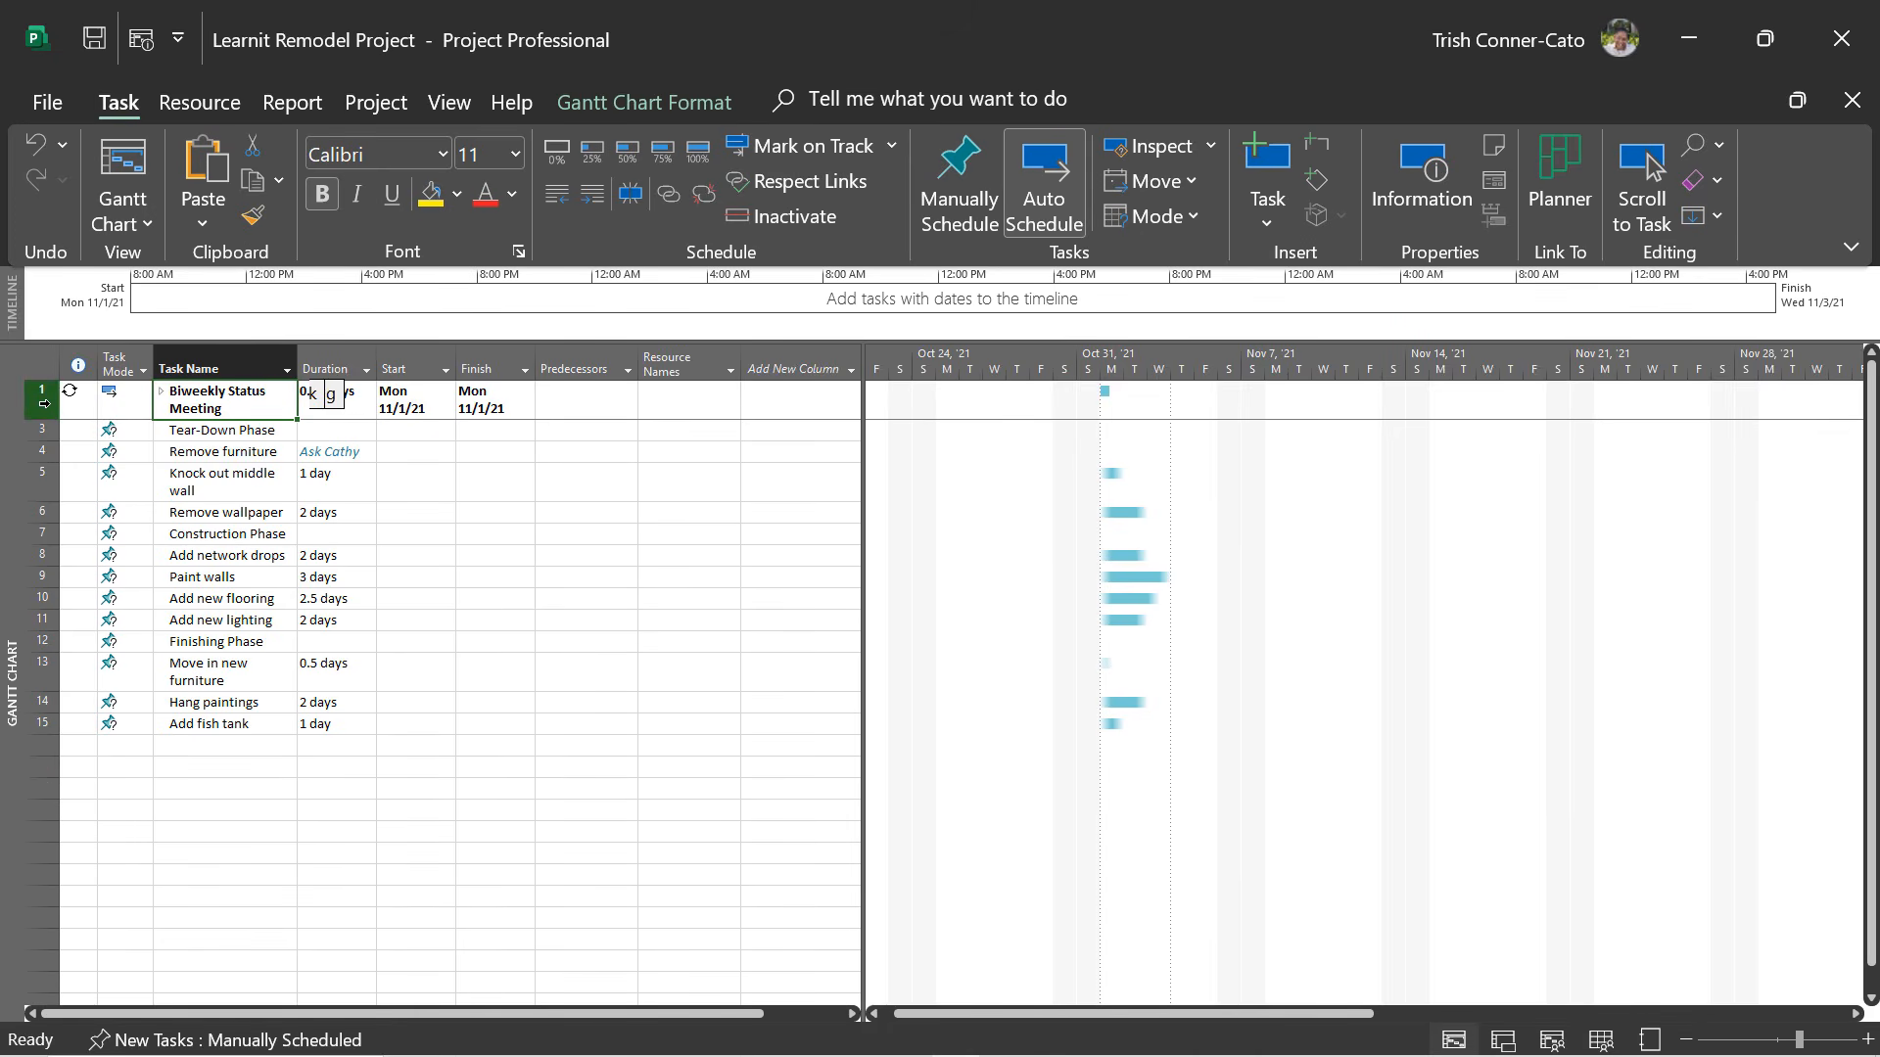
Insert a milestone named Start remodel above Biweekly Status Meeting with a duration of 0.
right_click(44, 403)
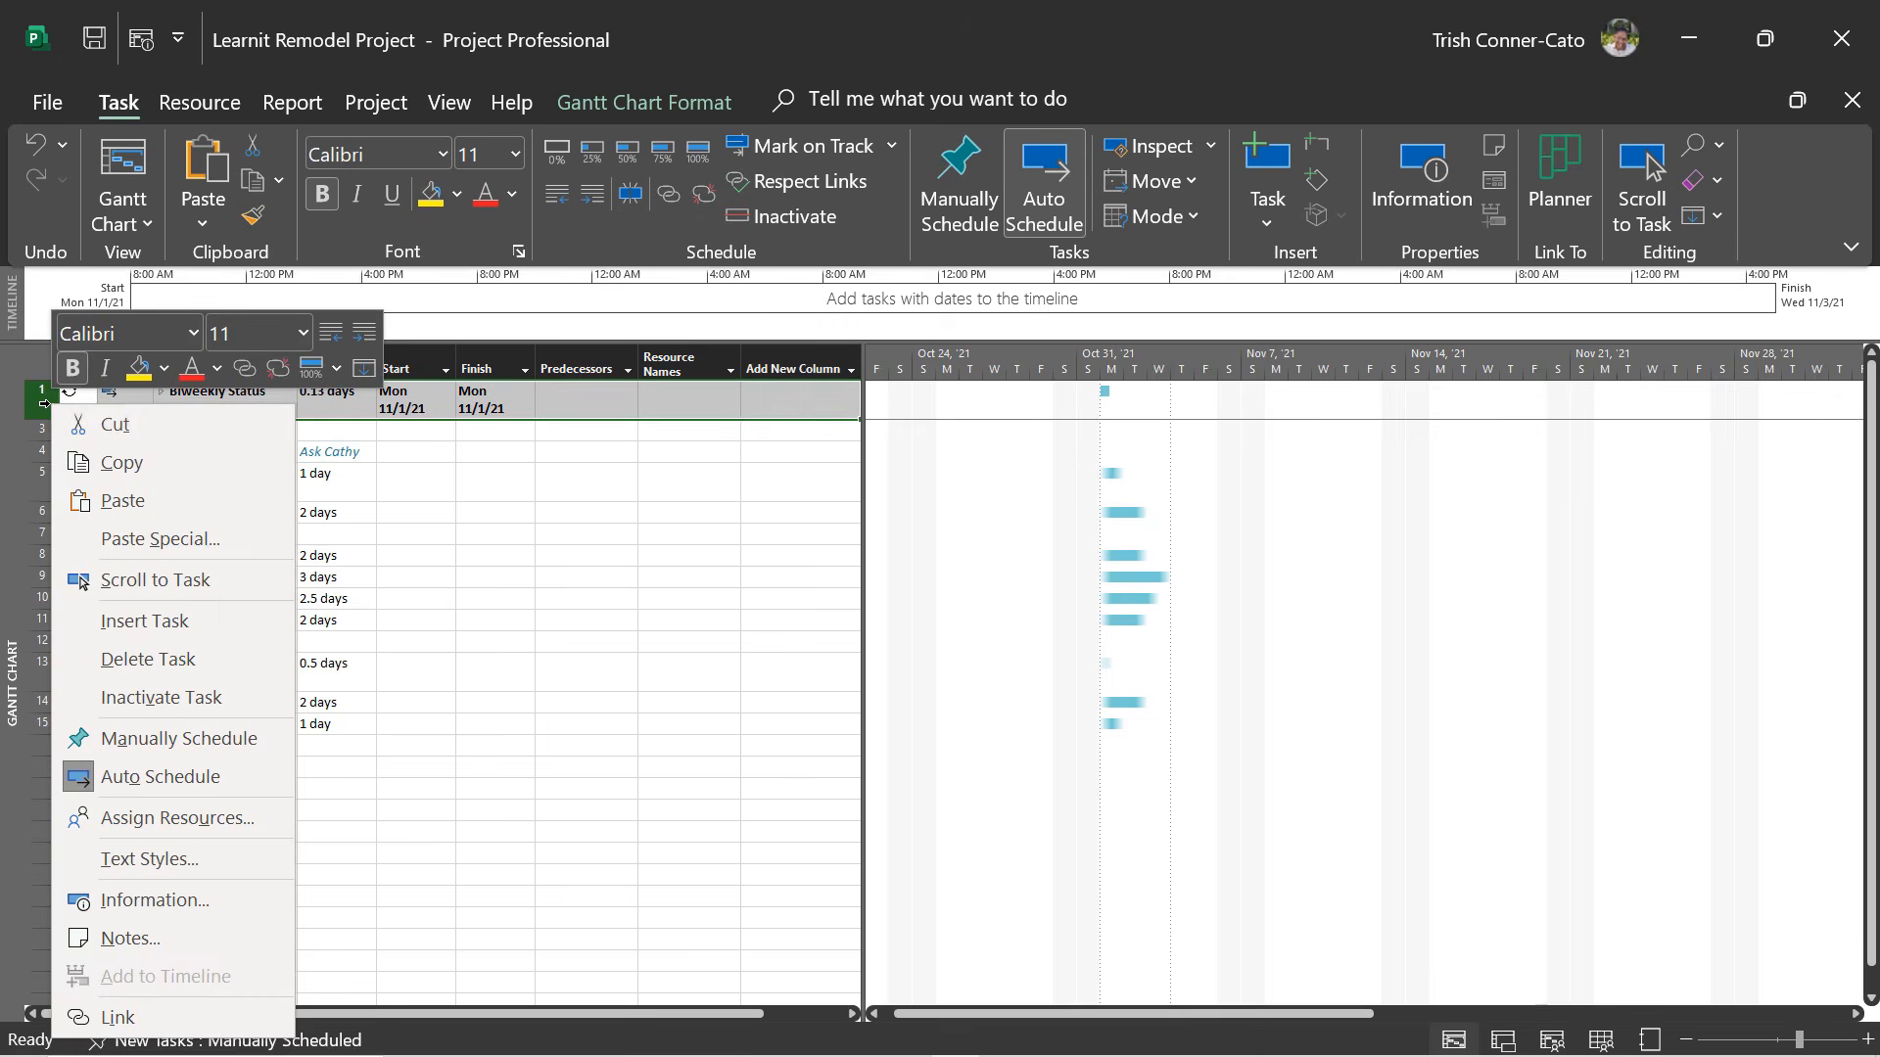
click(175, 619)
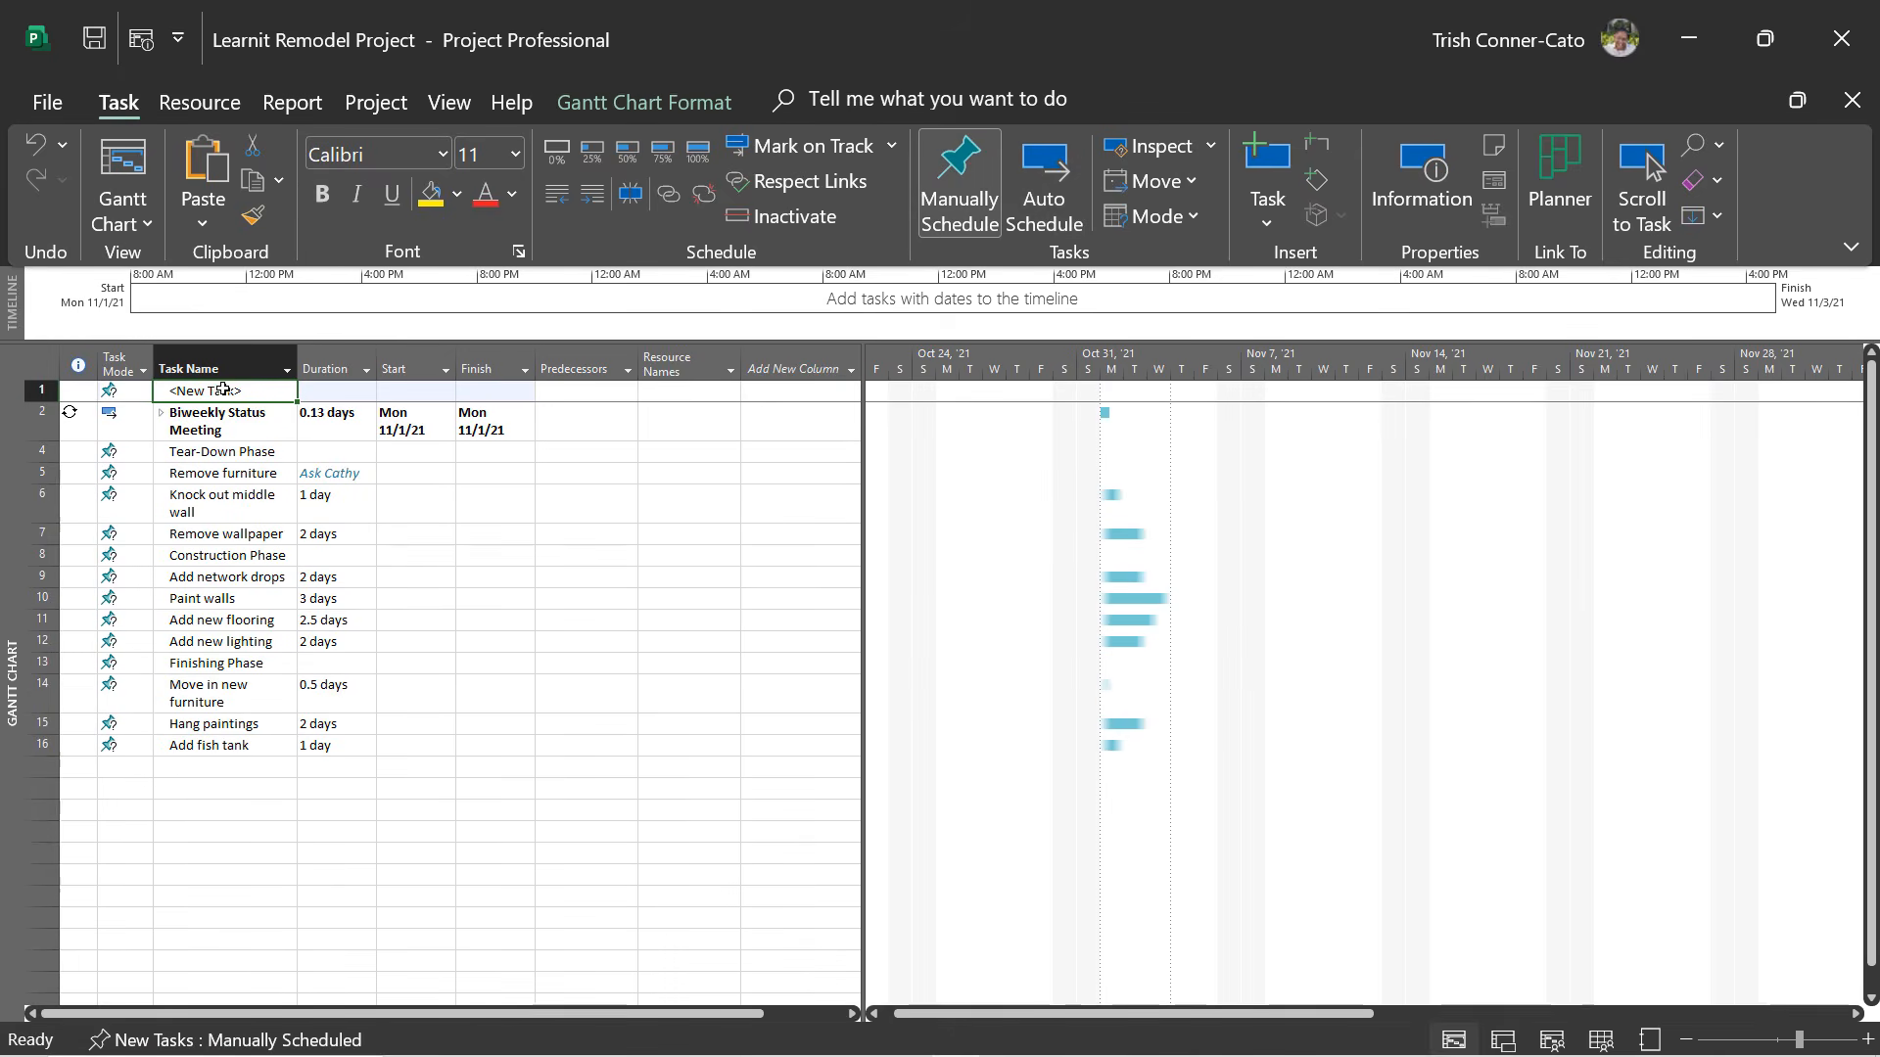
click(254, 390)
drag(255, 390, 167, 390)
text(S)
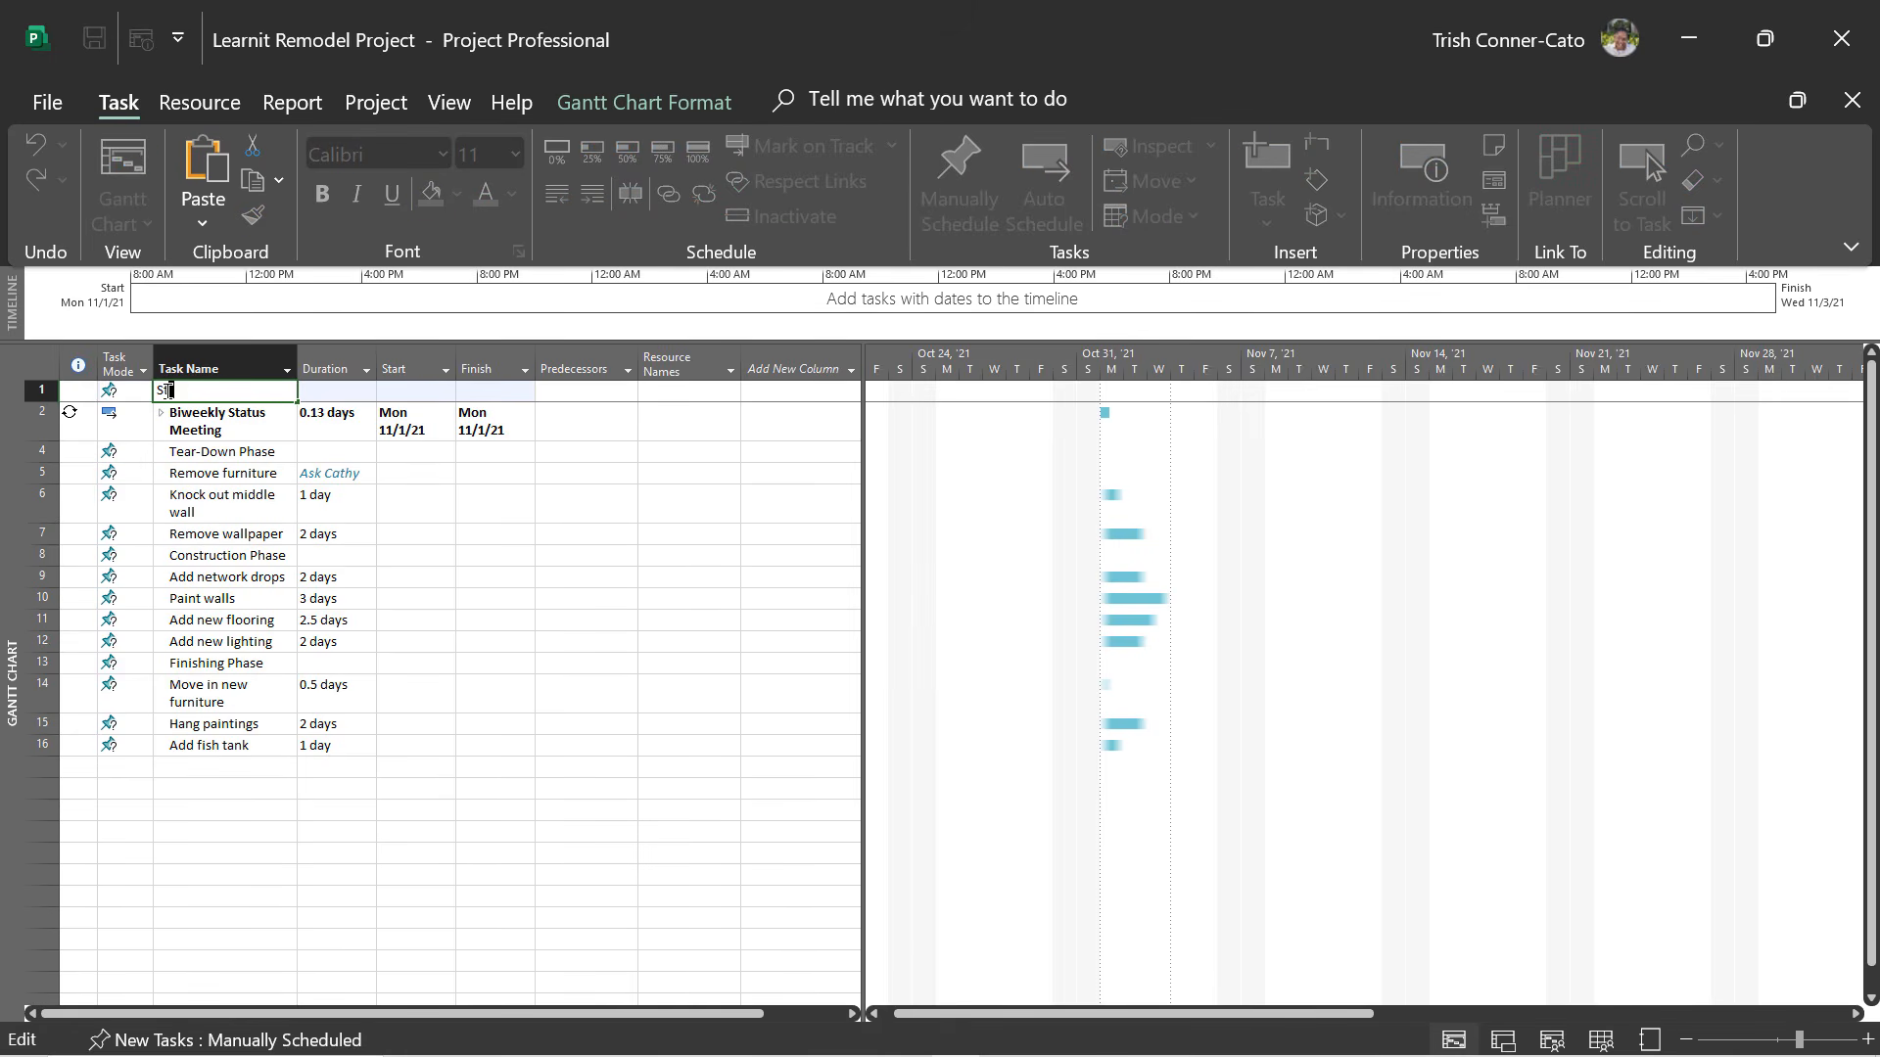
text(tart remodel)
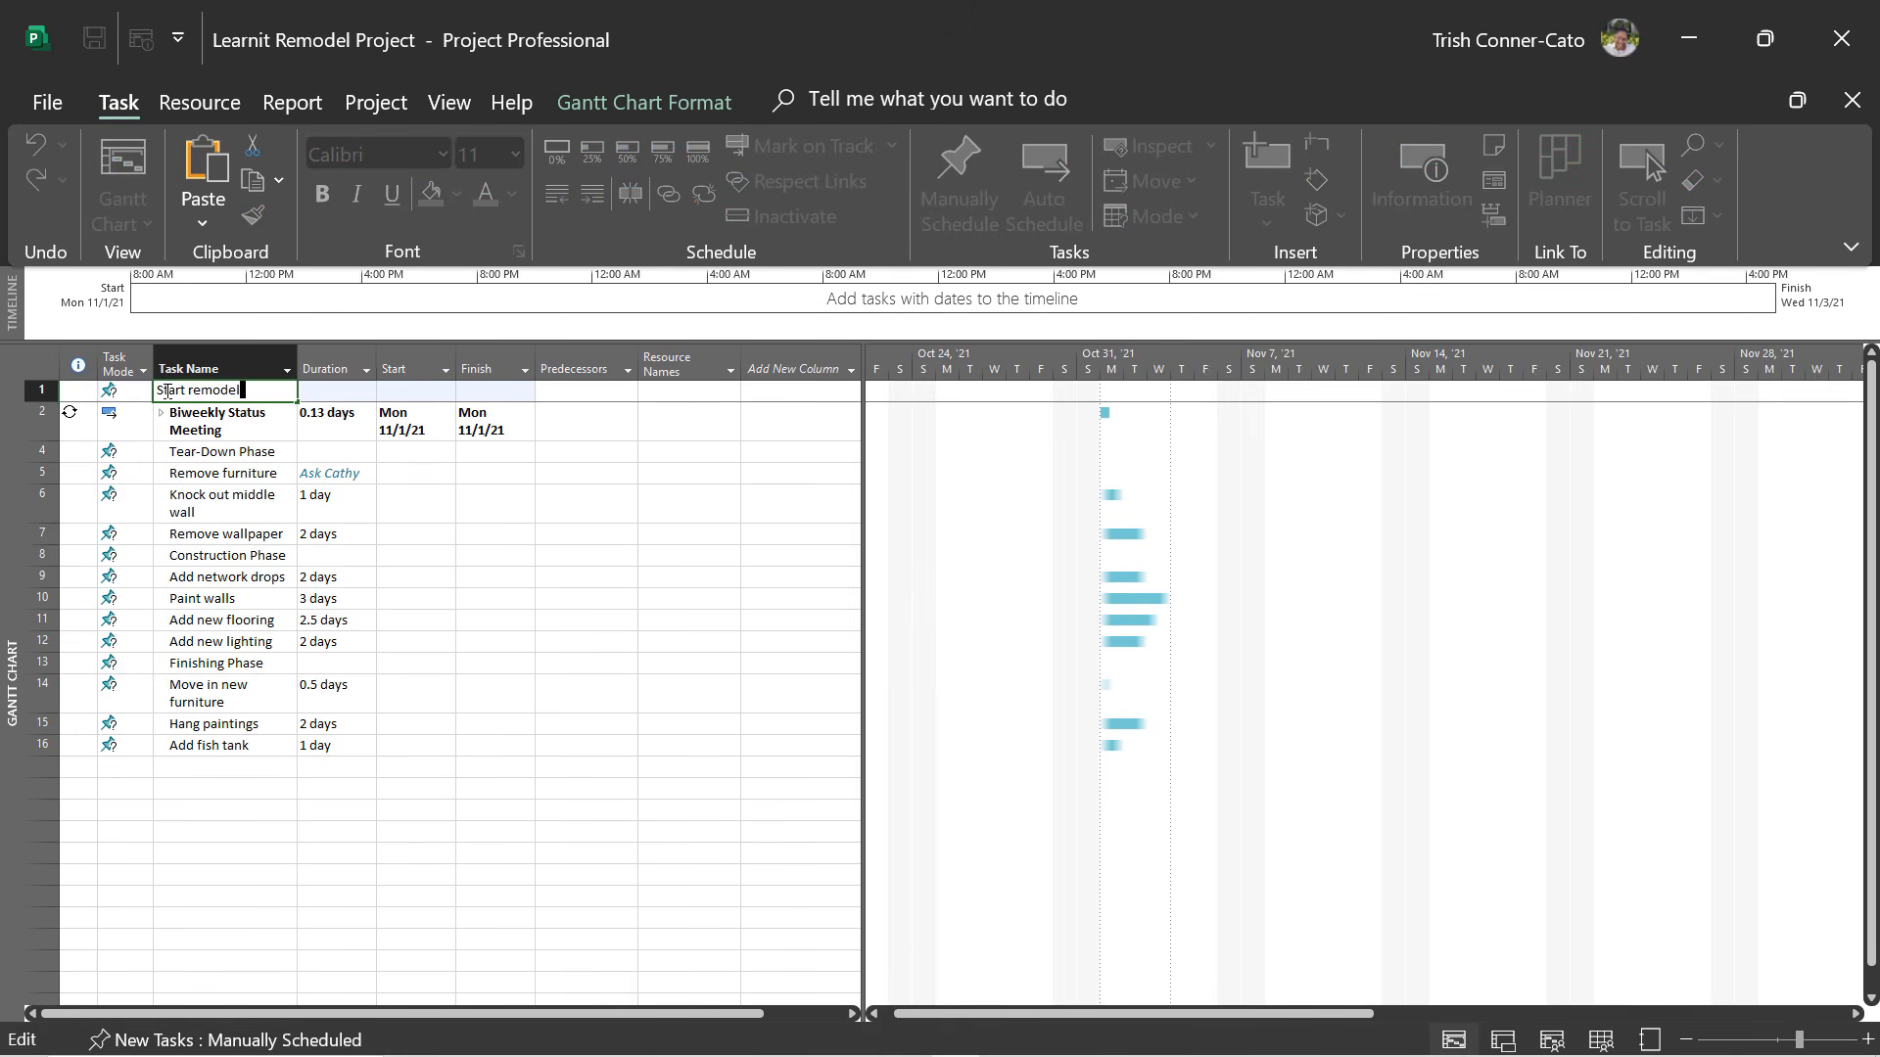
key(Tab)
text(0)
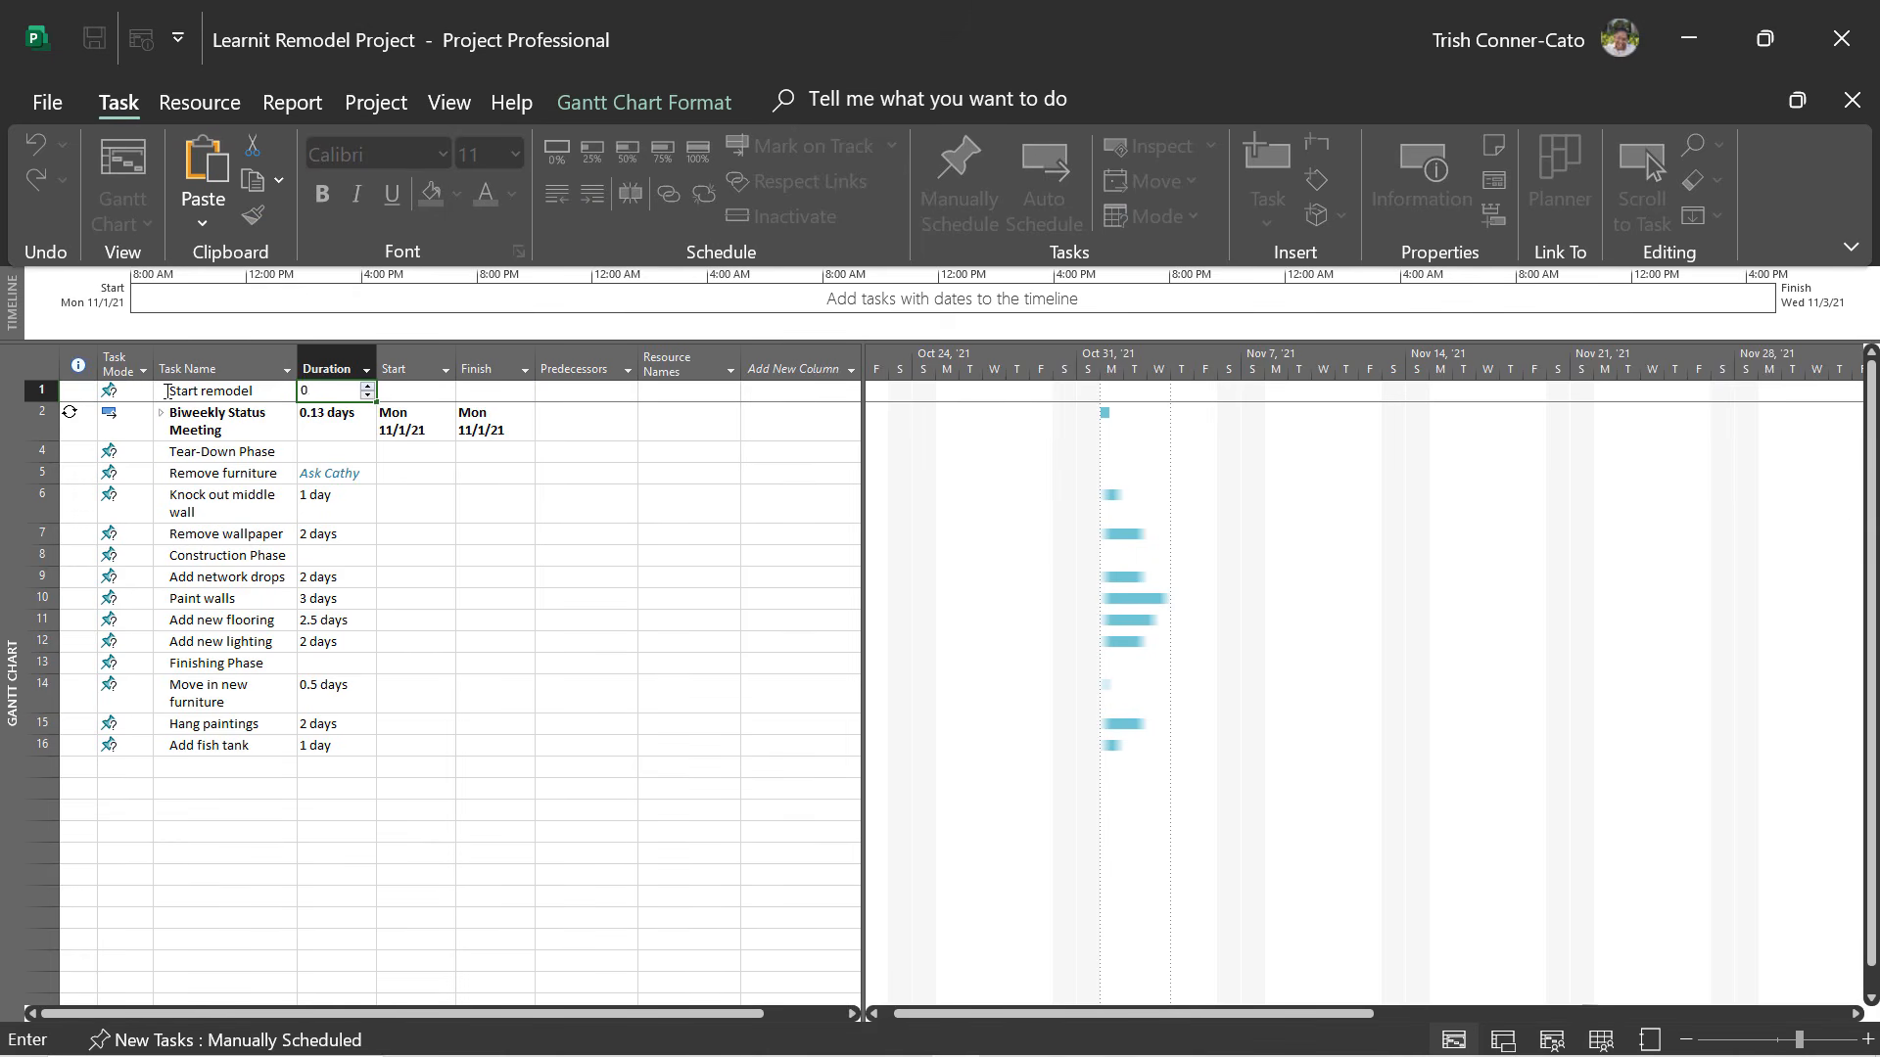
key(Return)
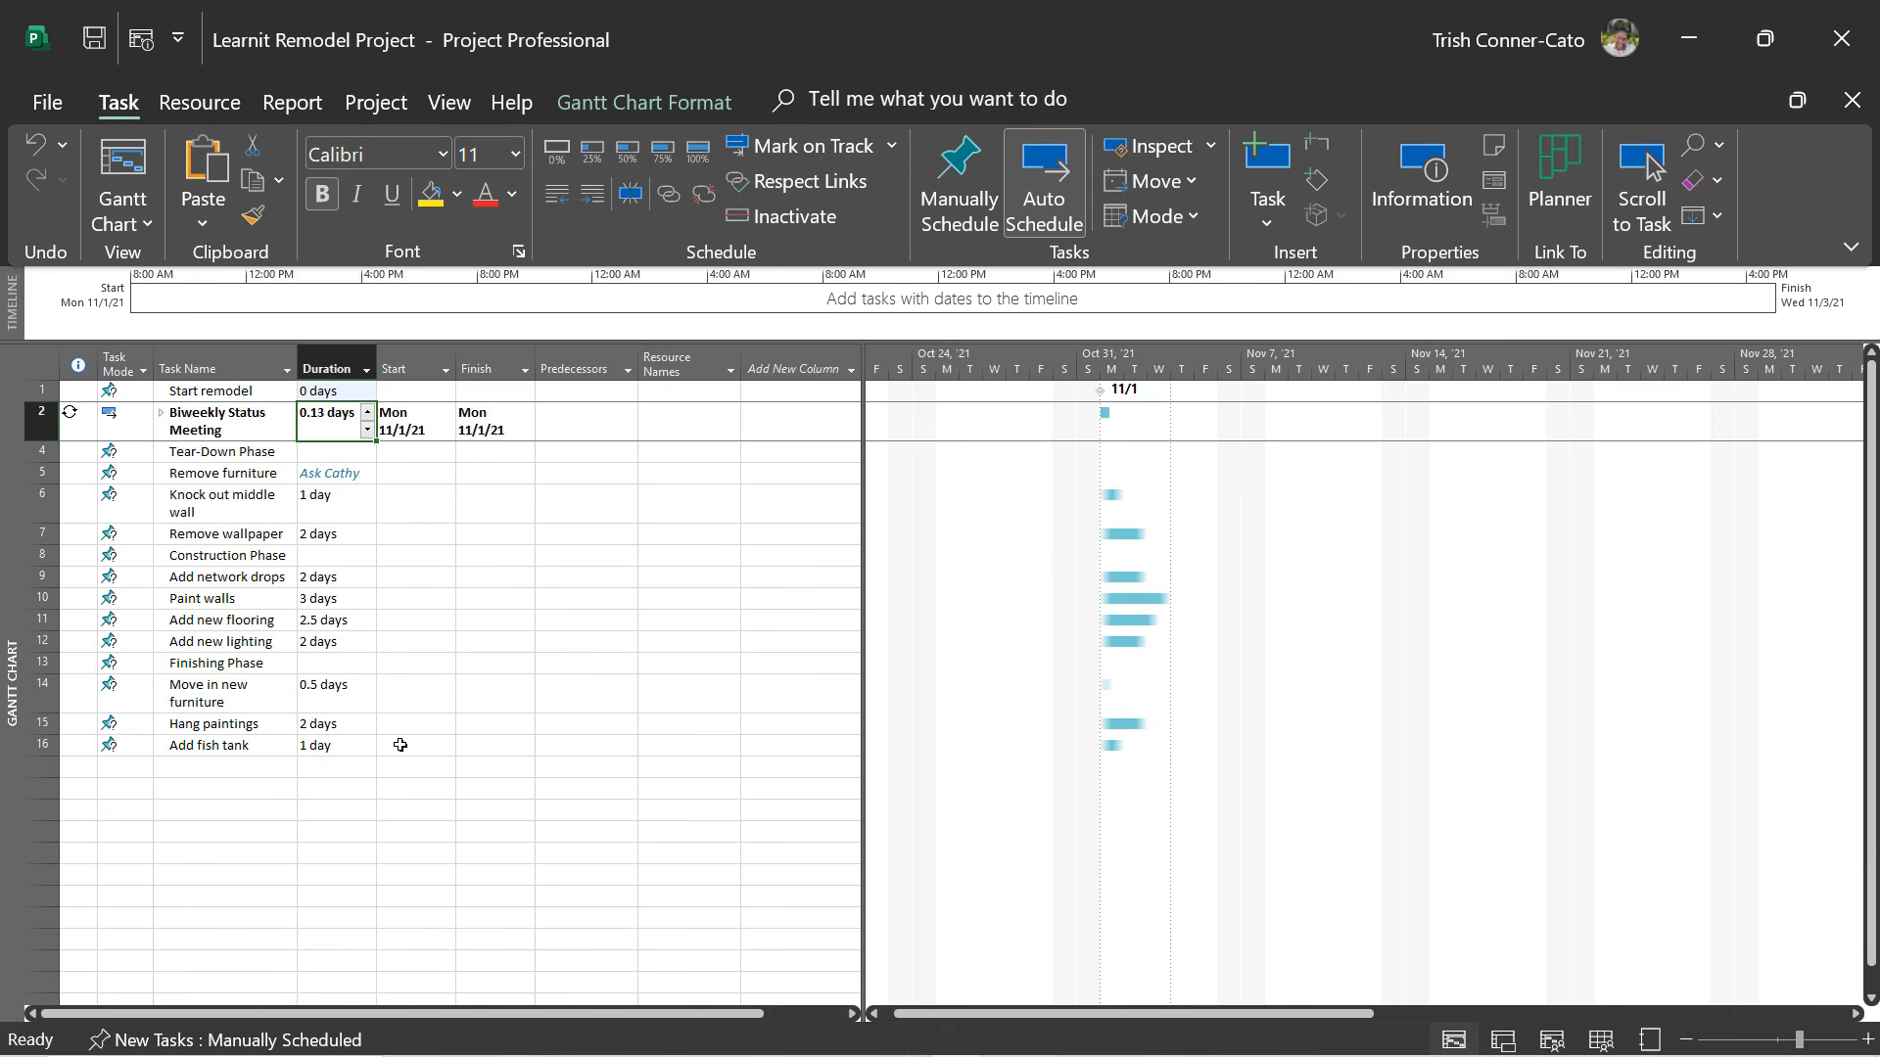
Add a milestone named End remodel below Add fish tank with a duration of 0, and save the project.
click(181, 772)
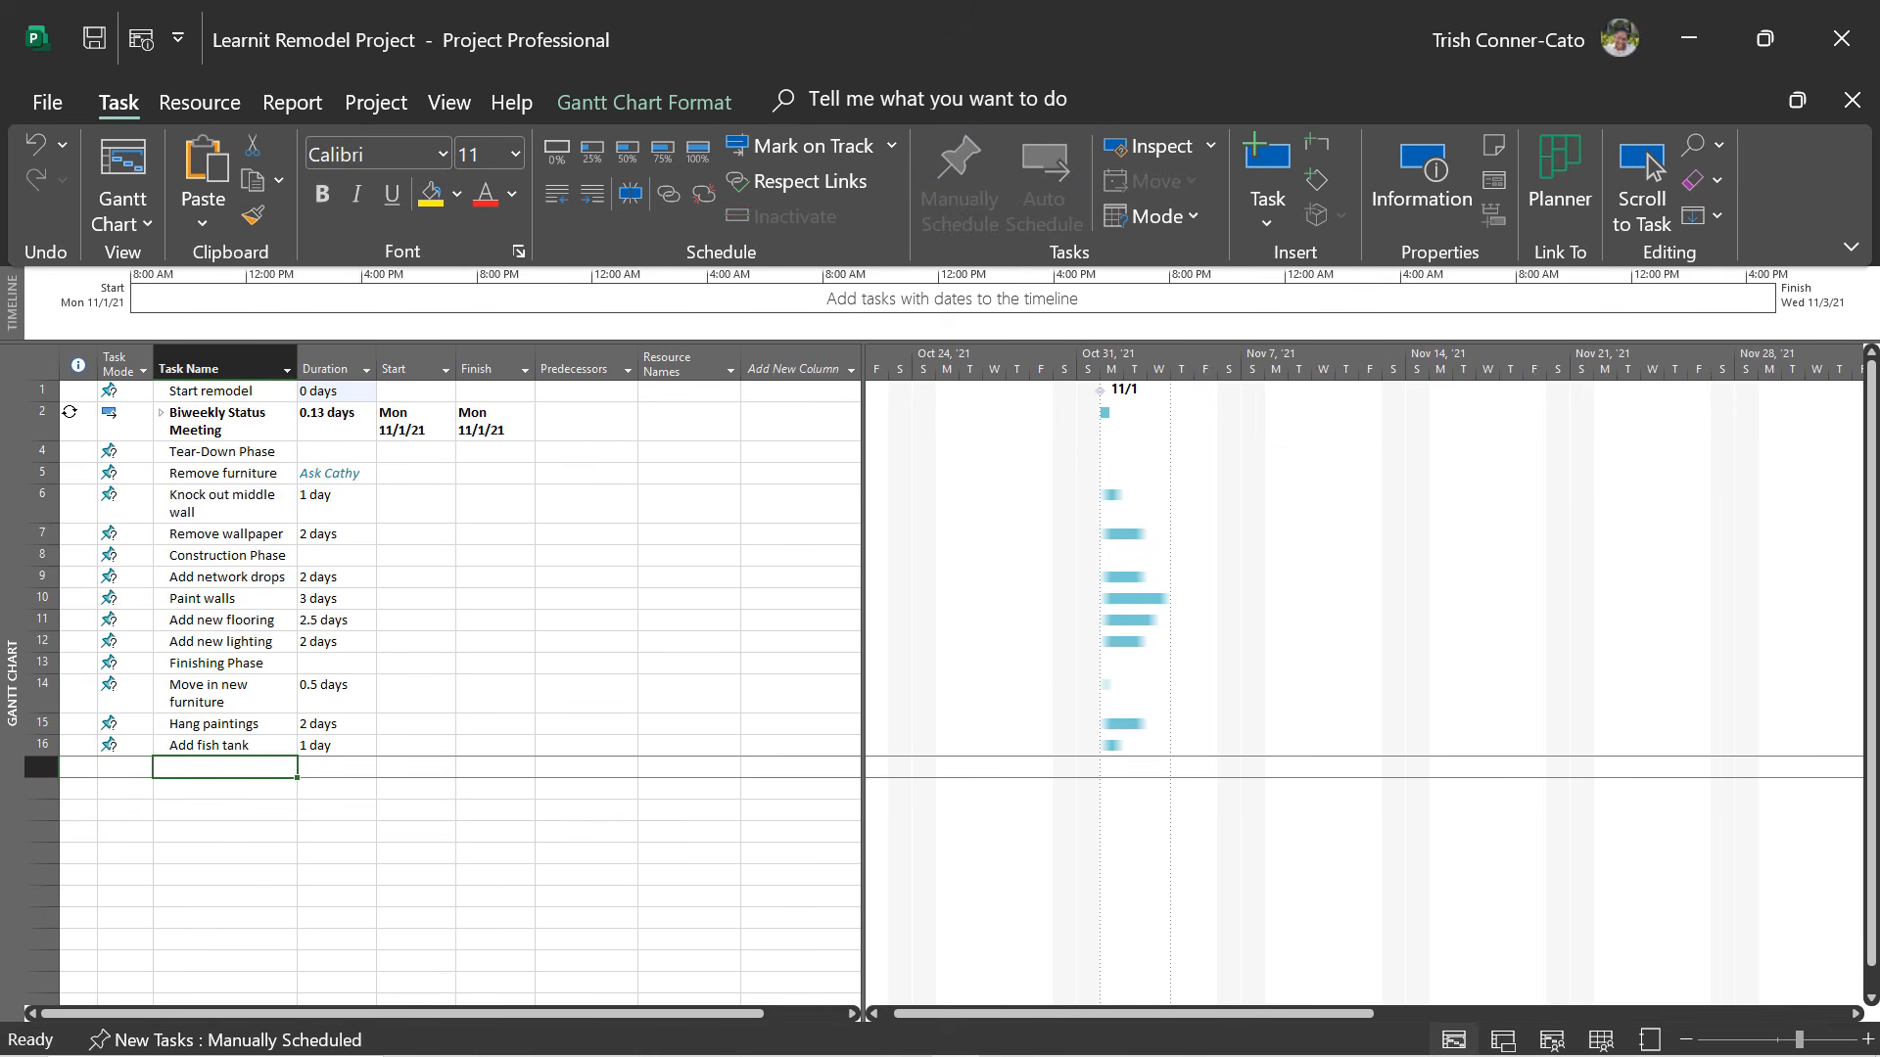
text(/e)
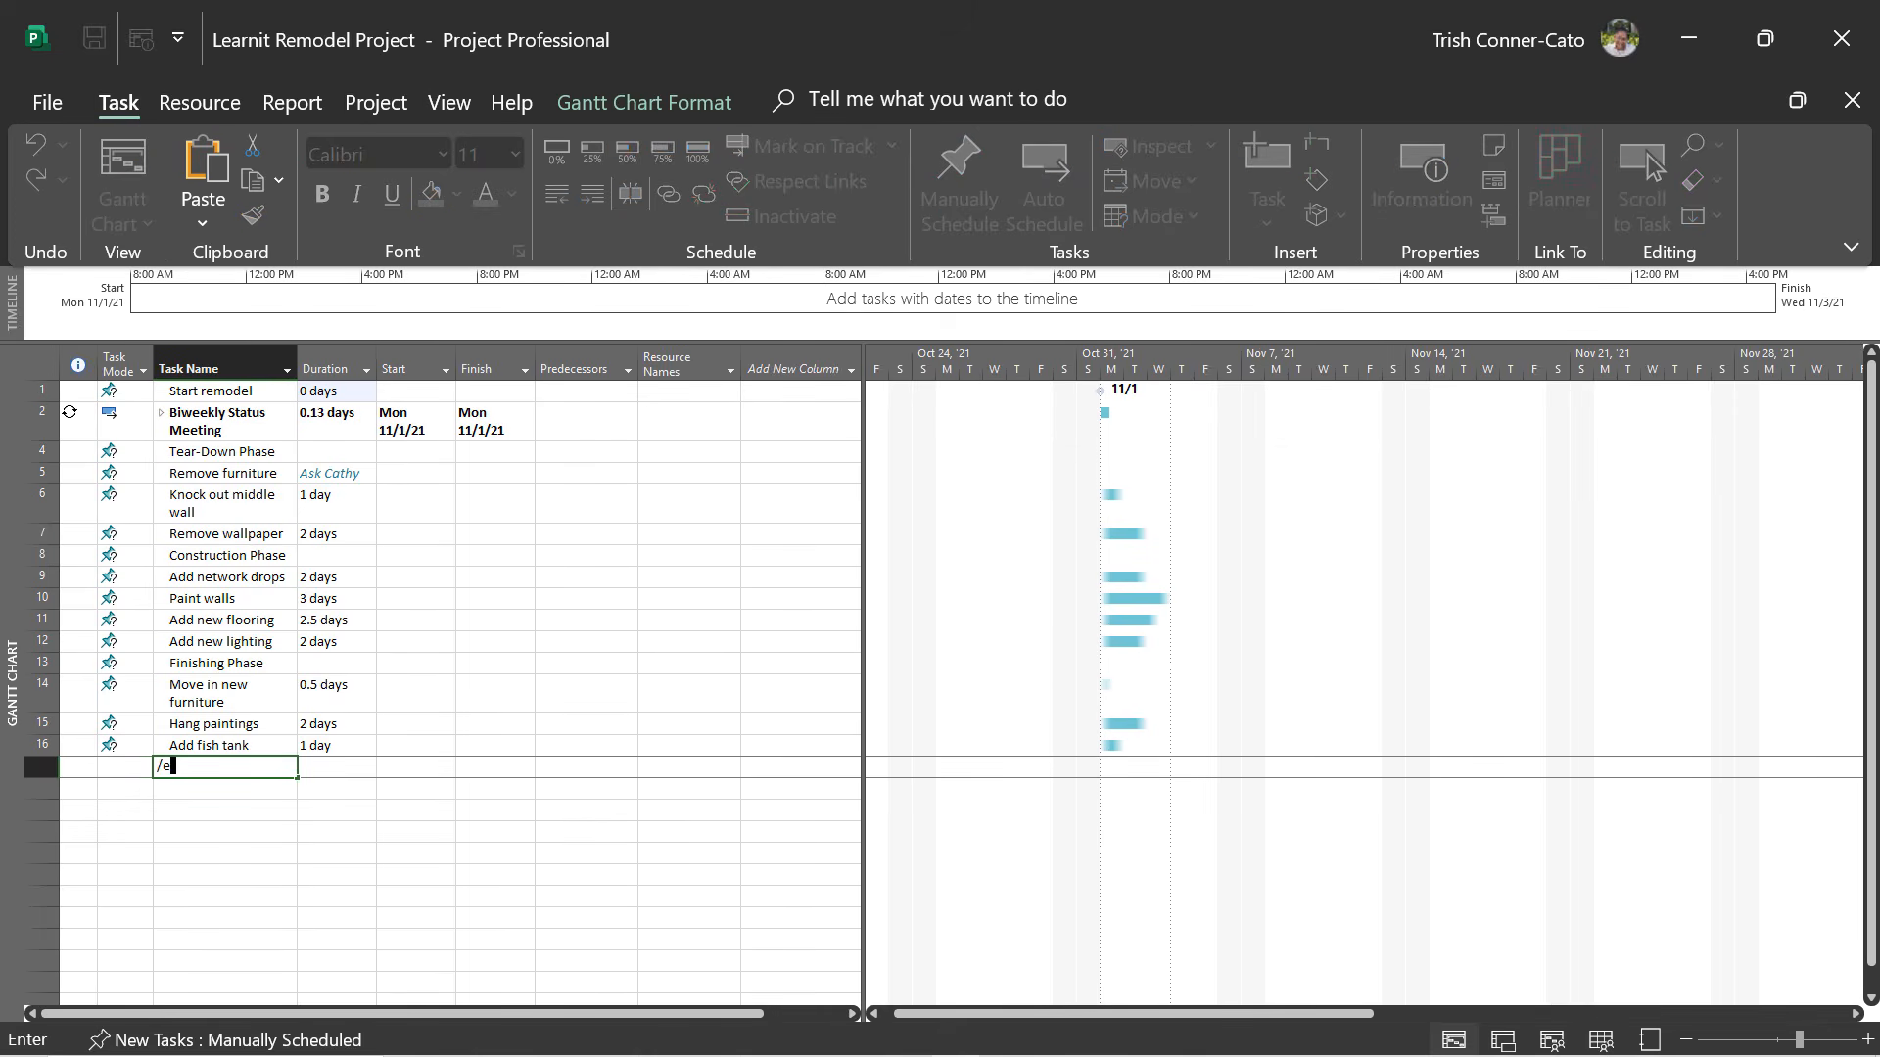
key(BackSpace)
key(BackSpace)
text(End remodel)
key(Tab)
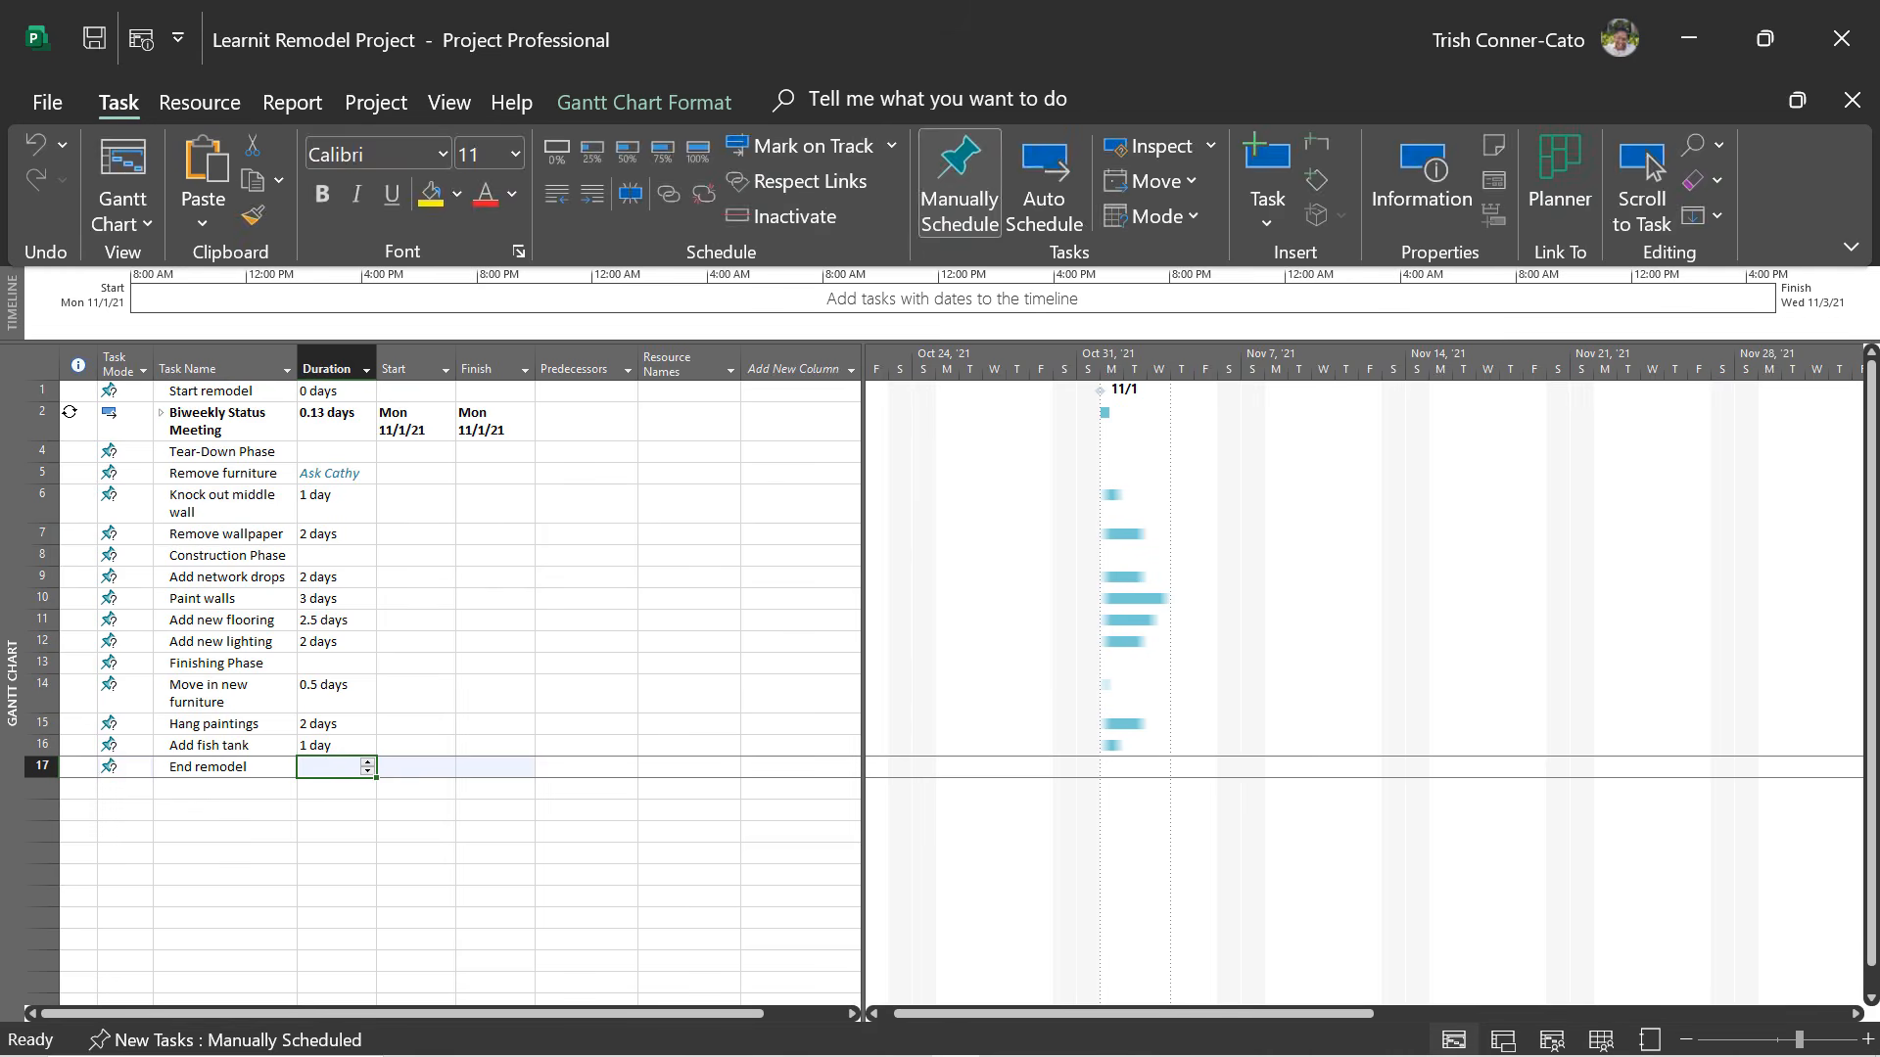
text(0)
key(Return)
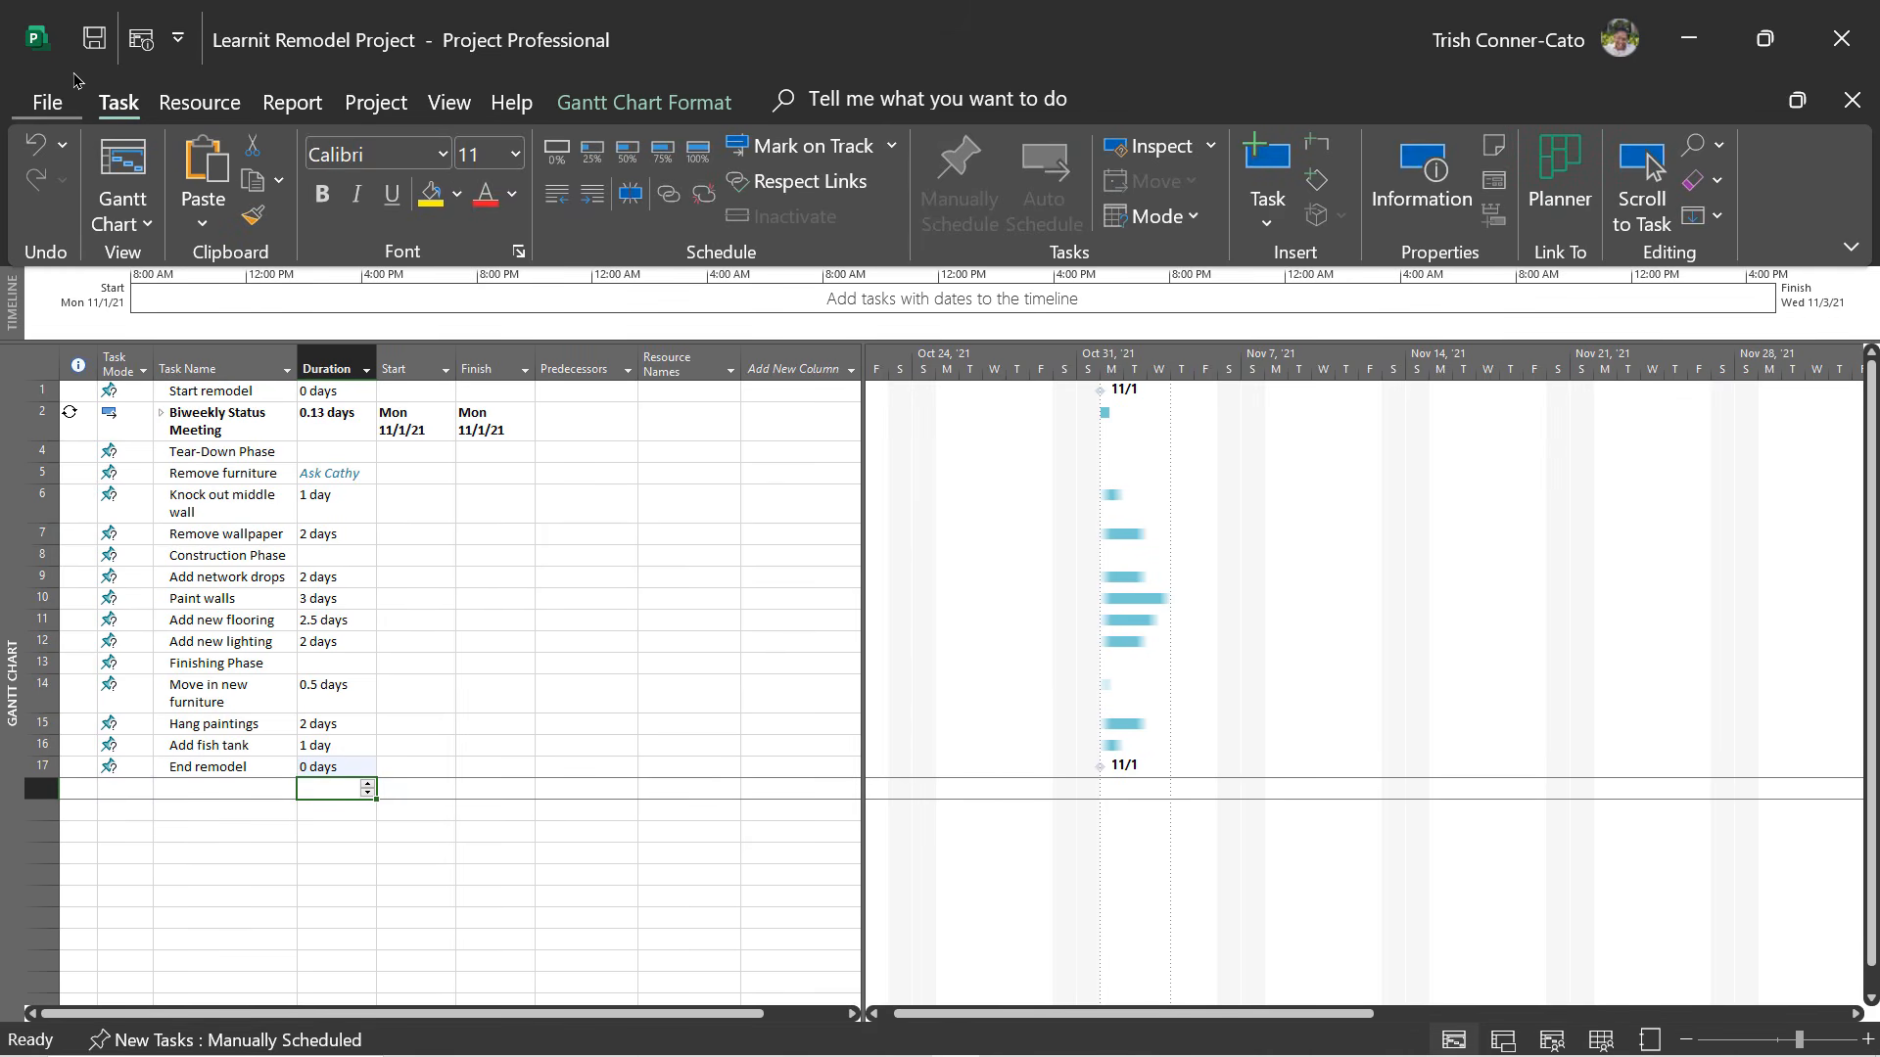
click(90, 45)
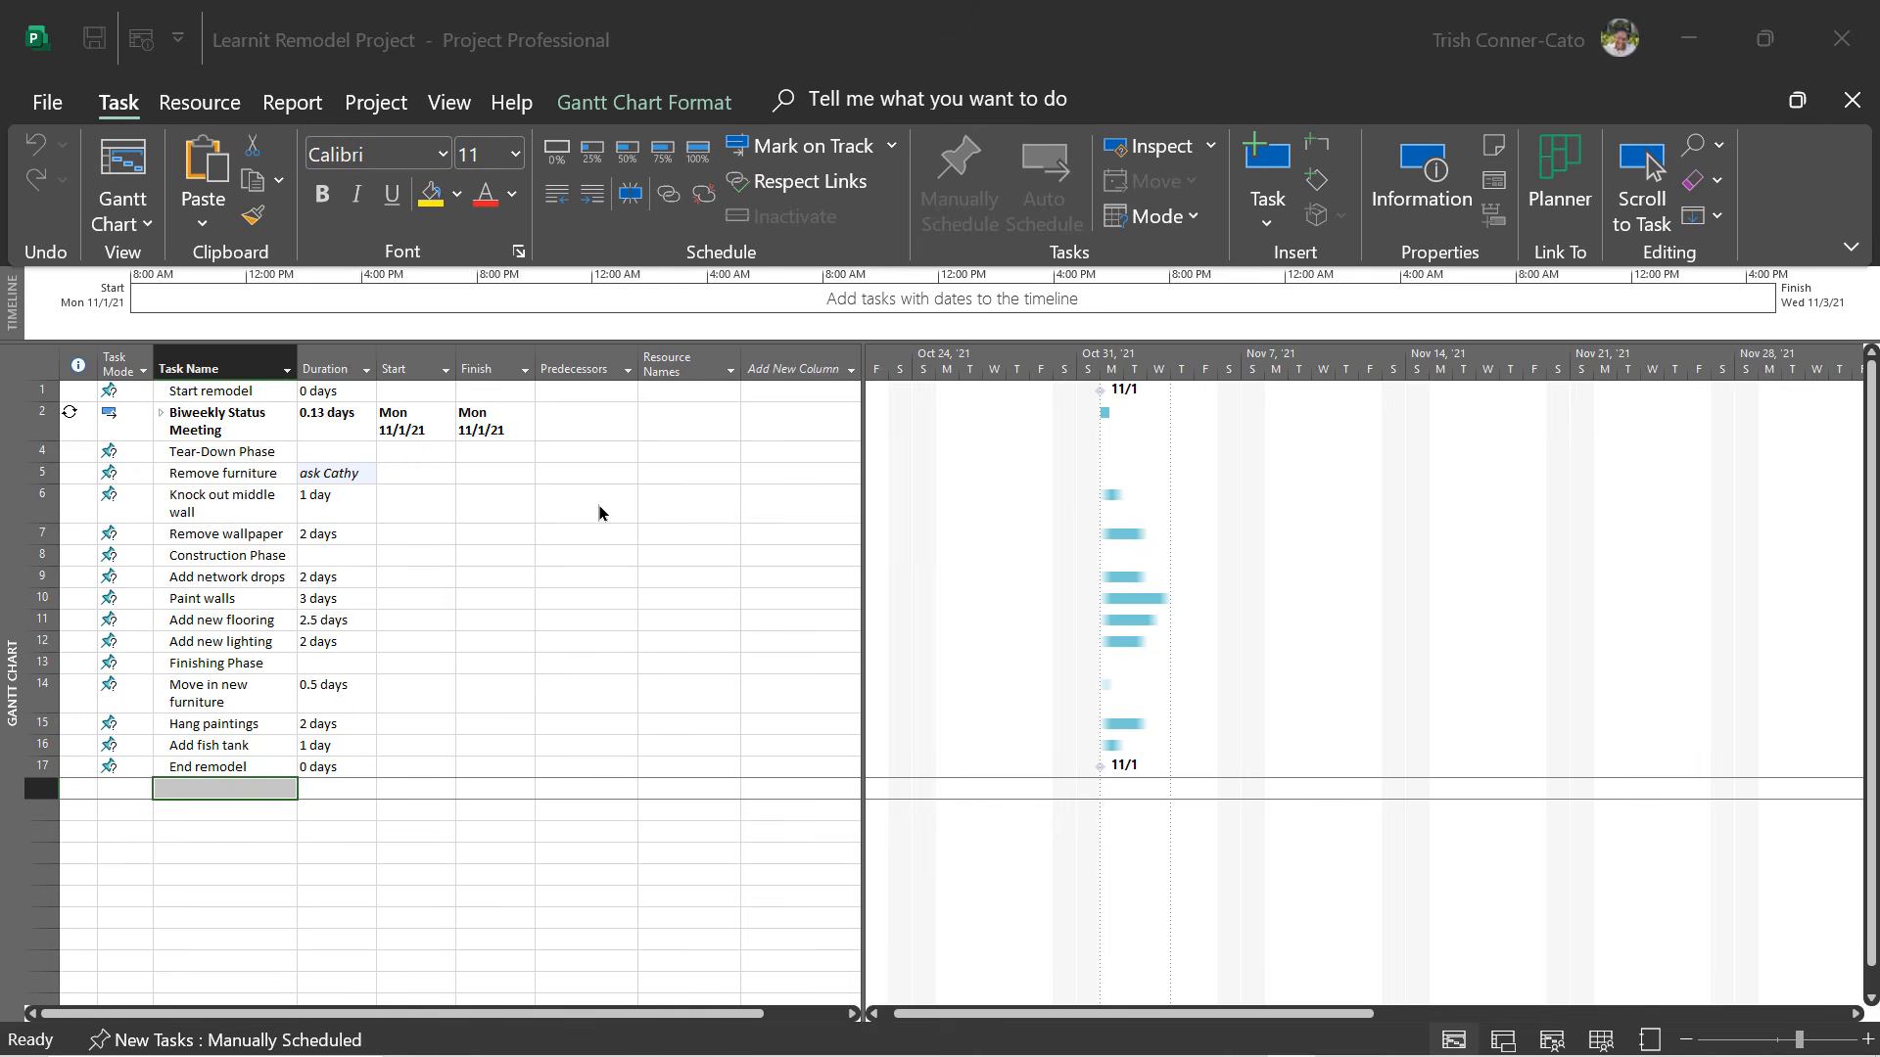
Replace the text note in the Remove furniture duration with 4 days.
click(329, 478)
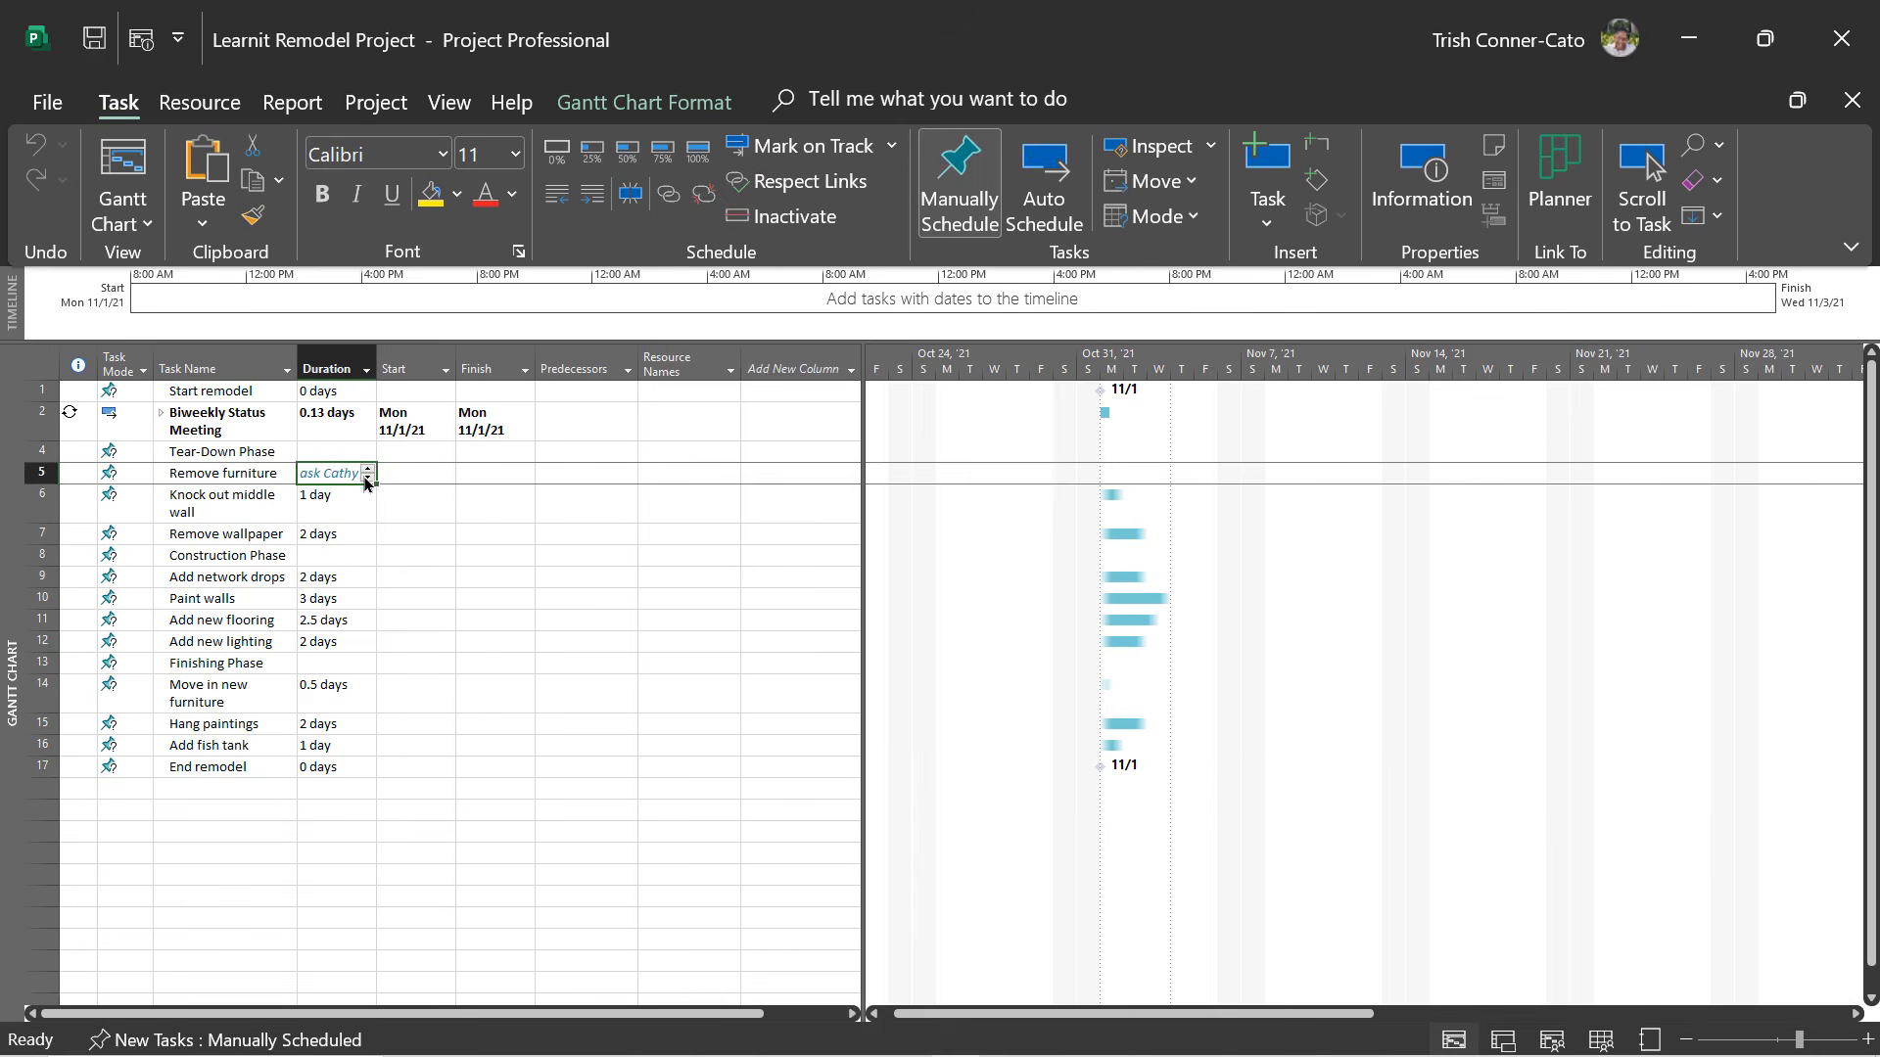
click(366, 475)
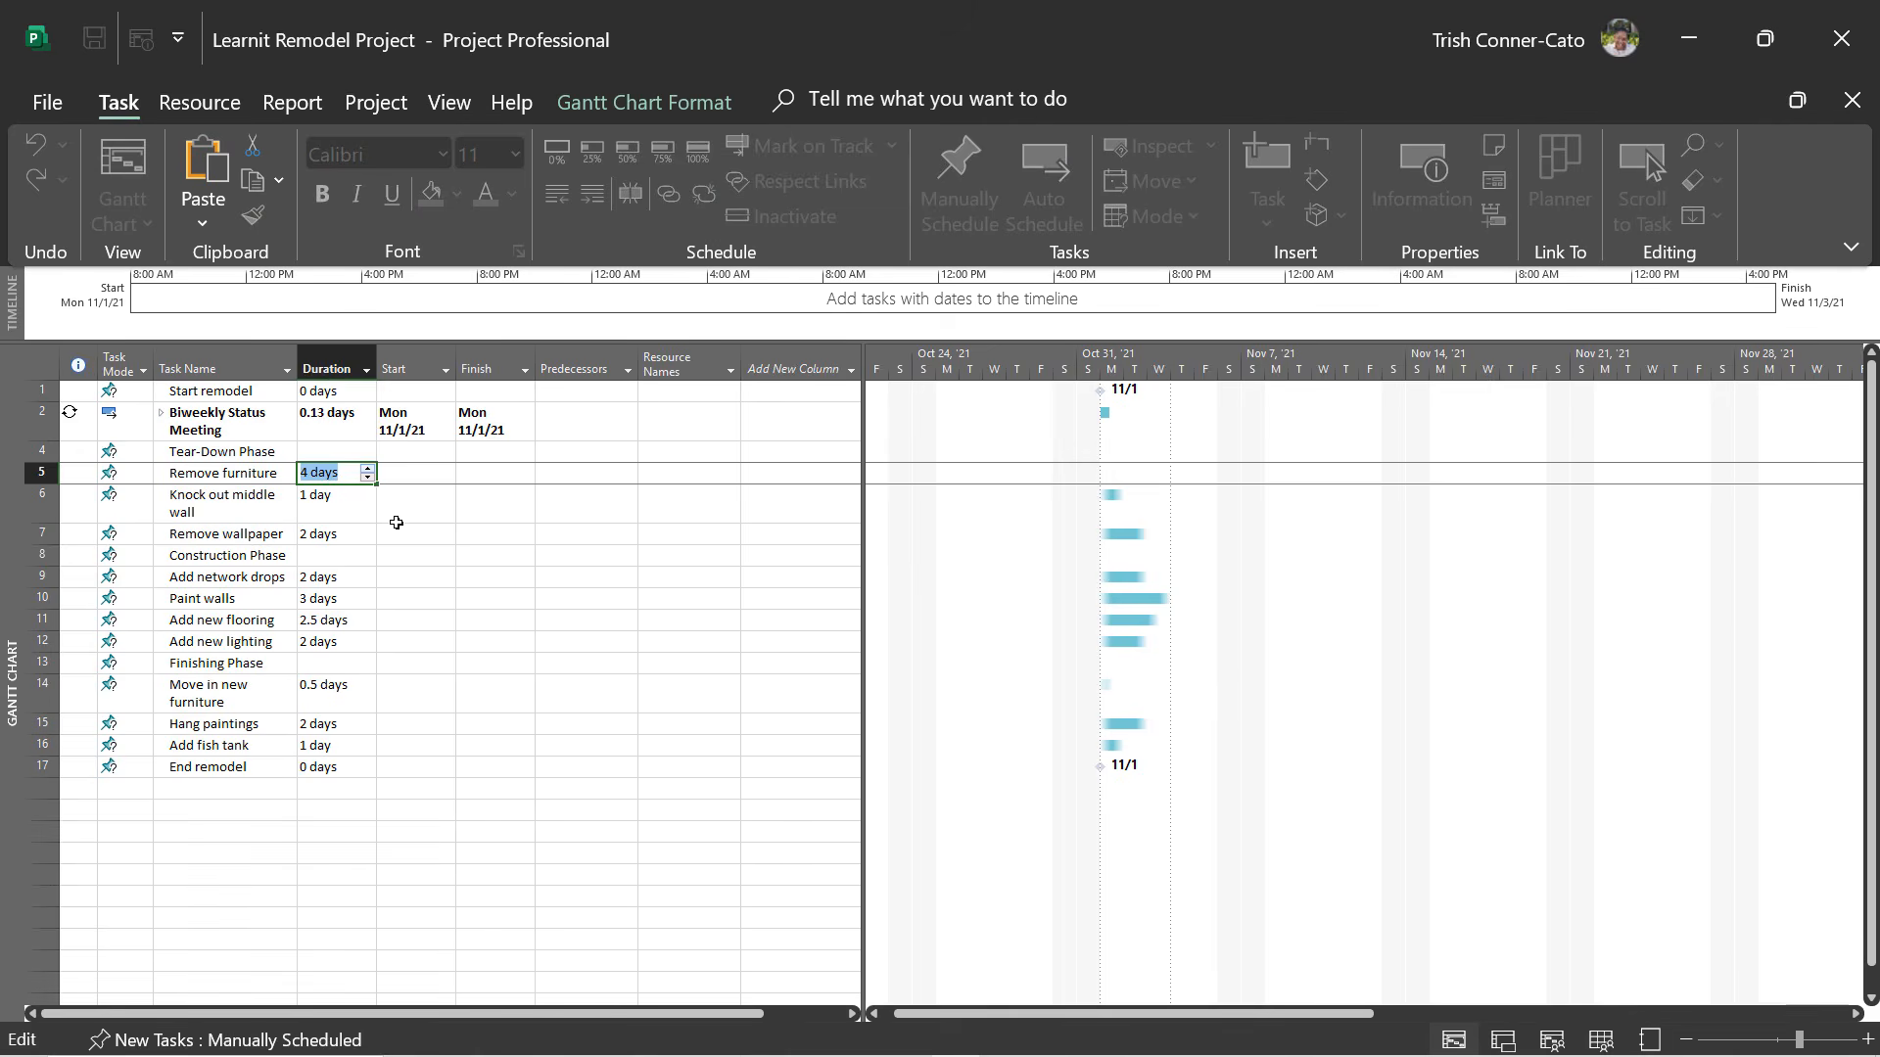
click(388, 511)
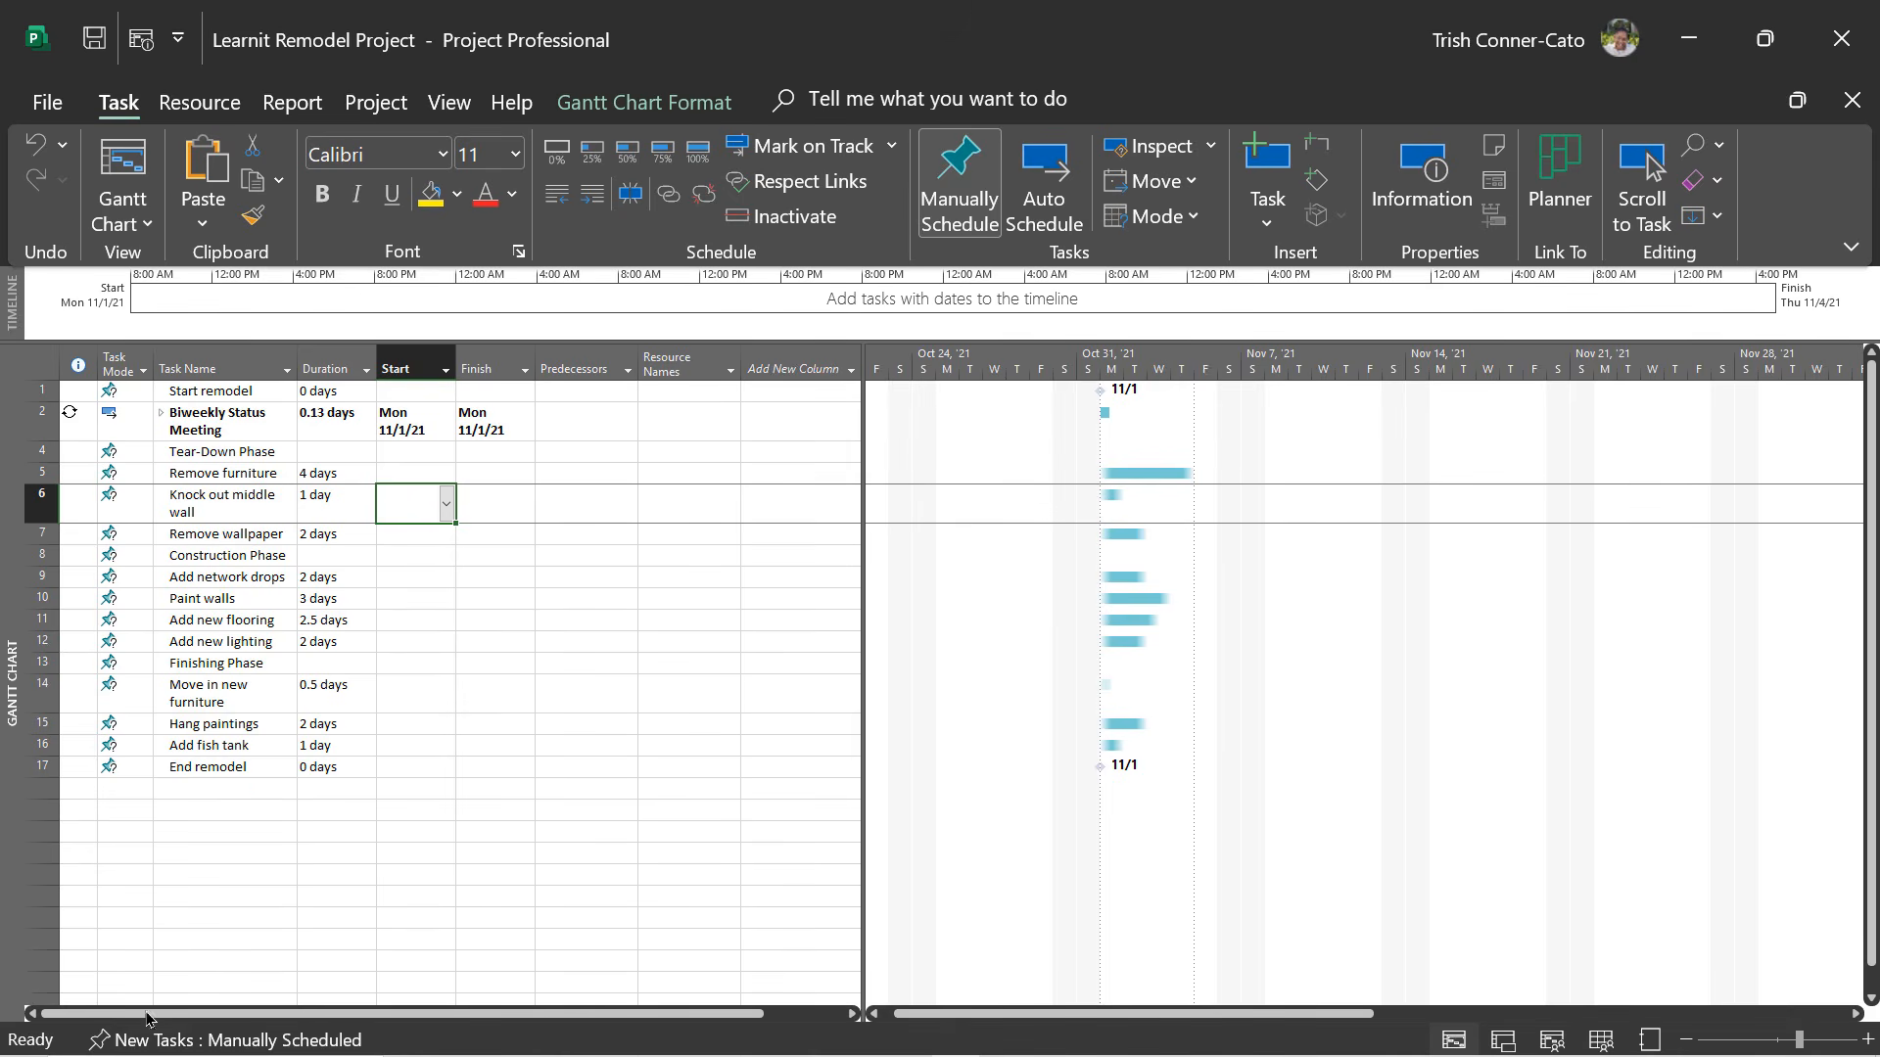
Select all tasks from Start remodel through End remodel and switch them to Auto Schedule.
mouse_move(189, 1019)
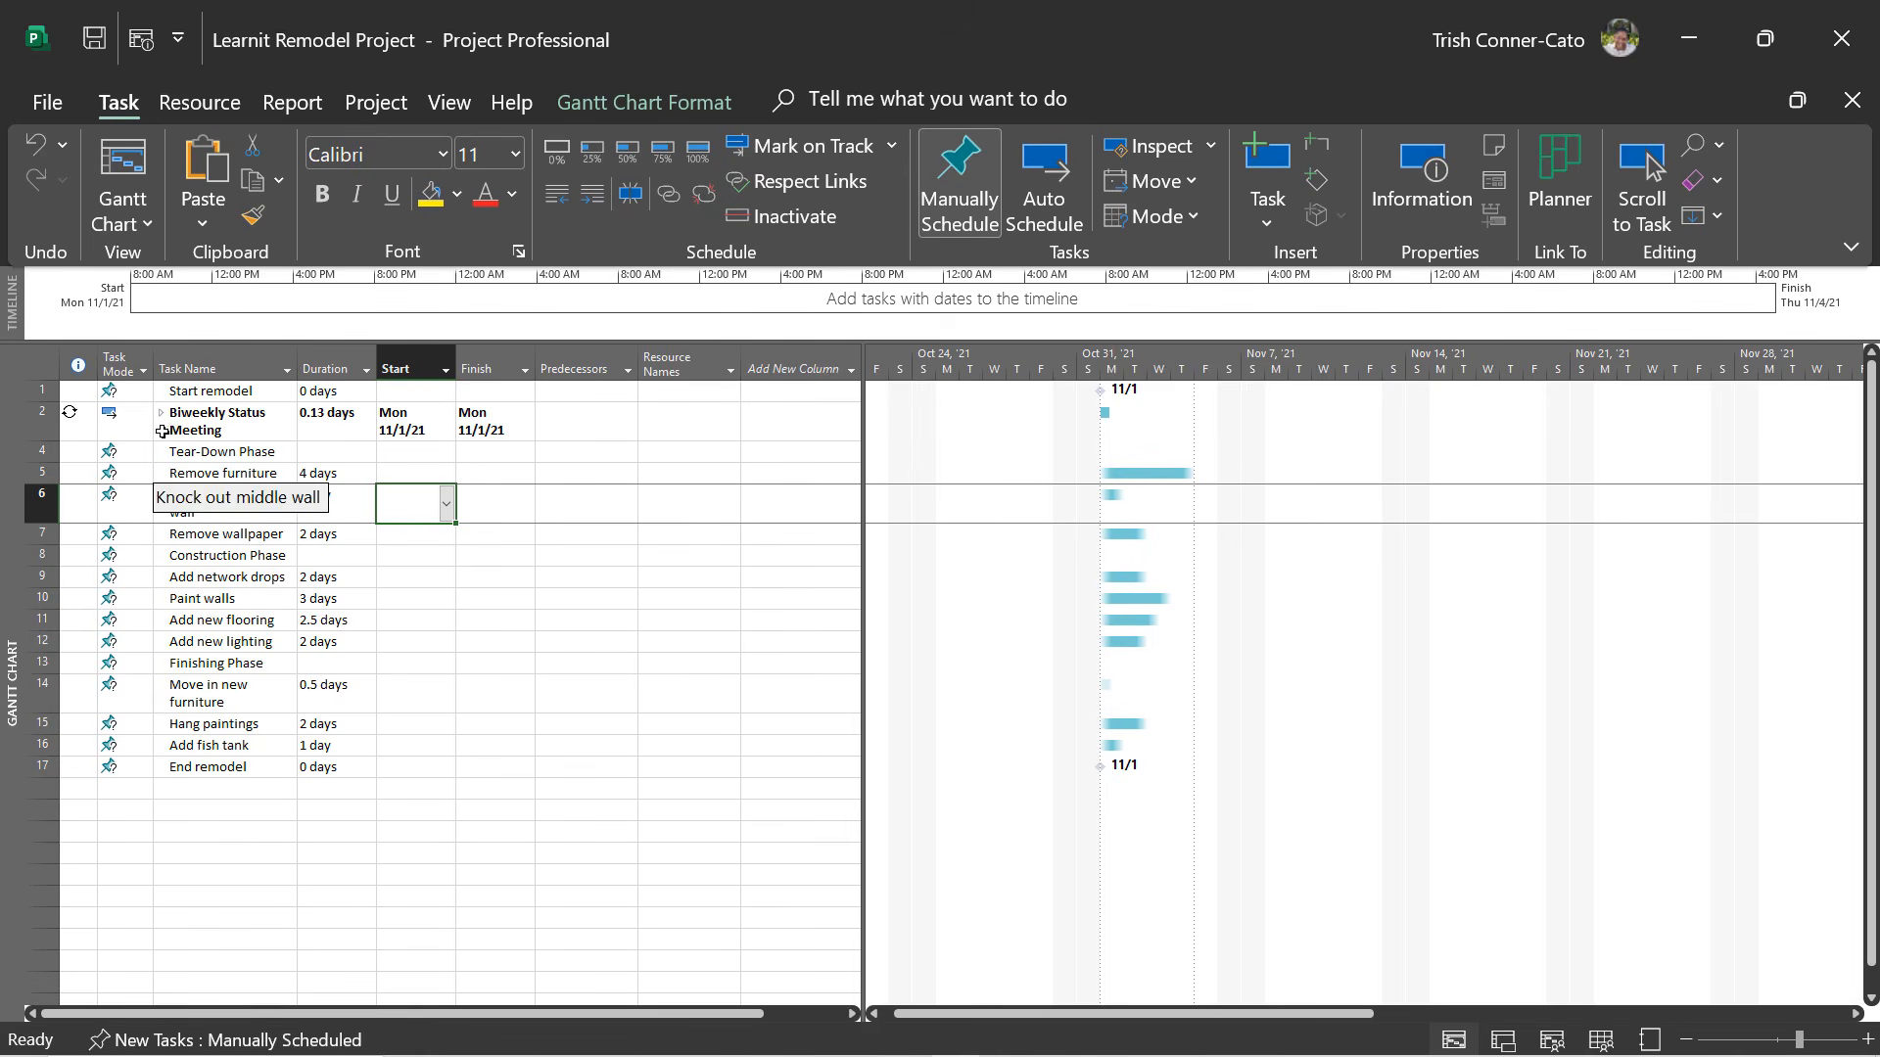
click(44, 389)
drag(44, 389, 41, 765)
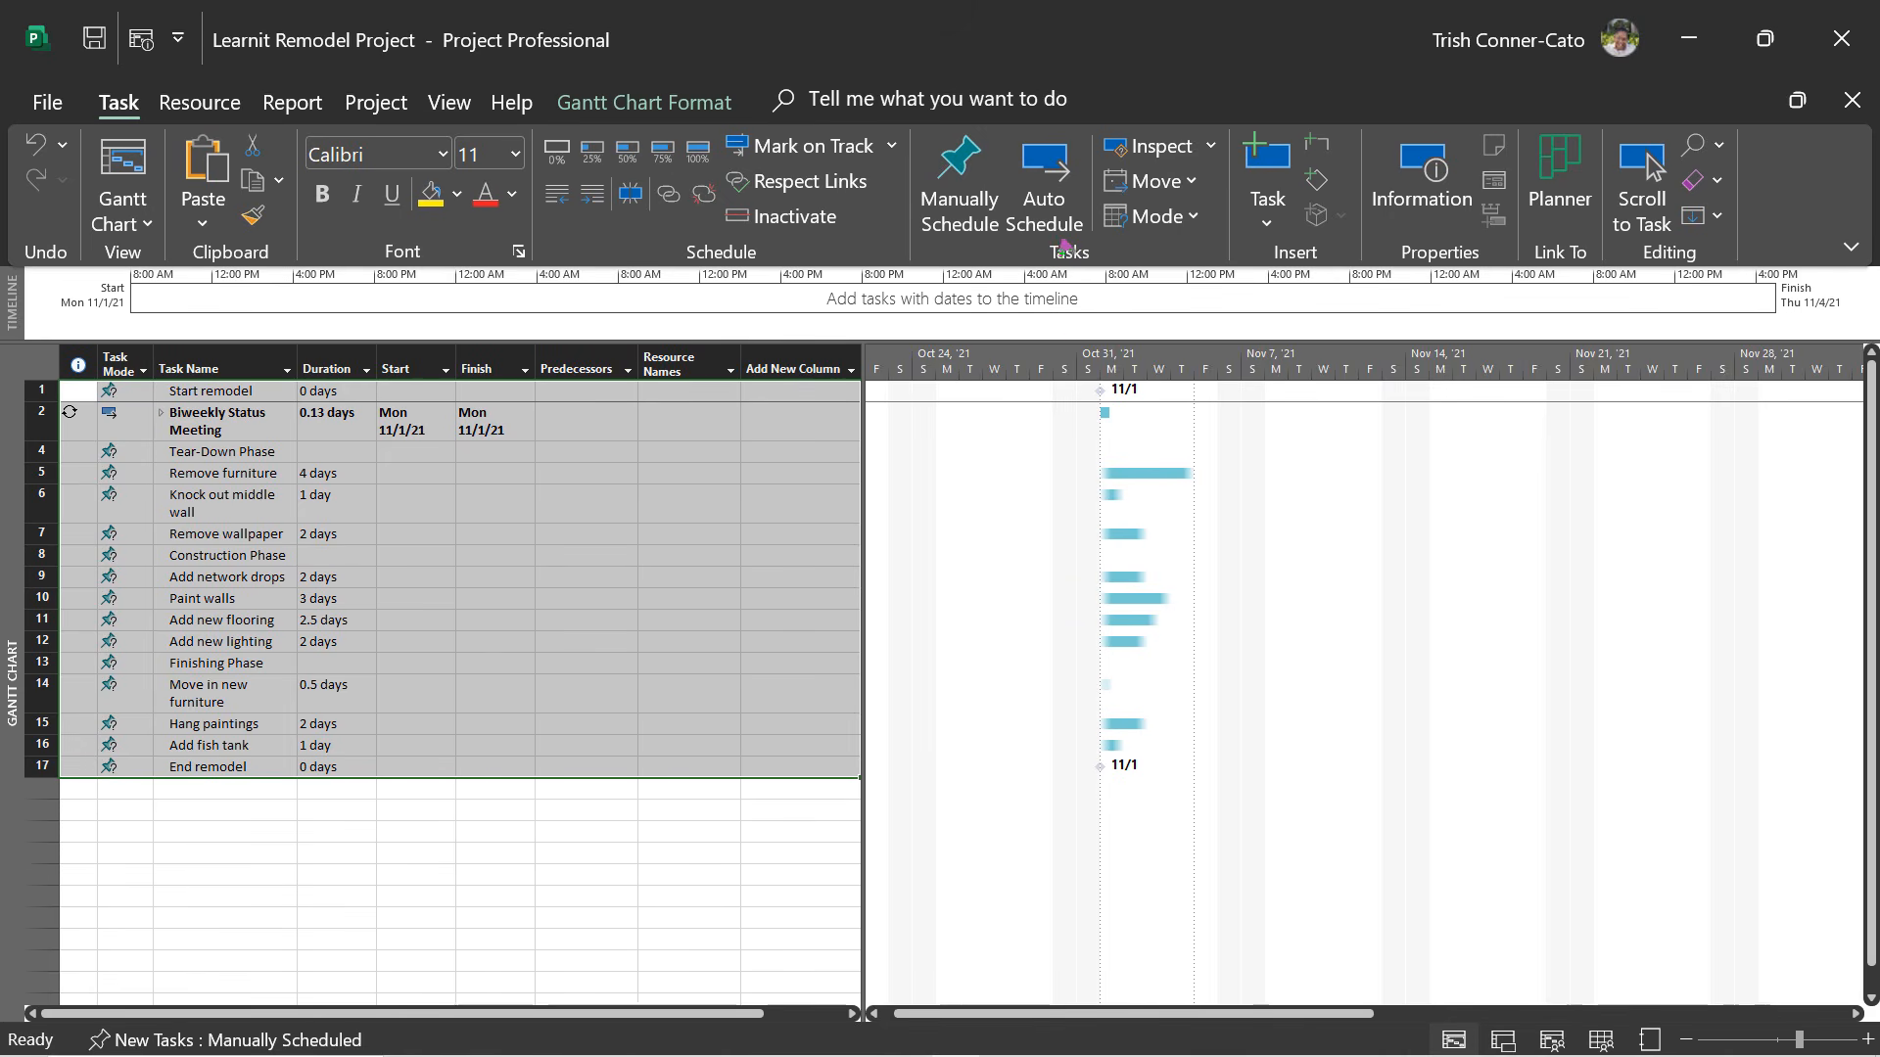
drag(1064, 242, 1094, 409)
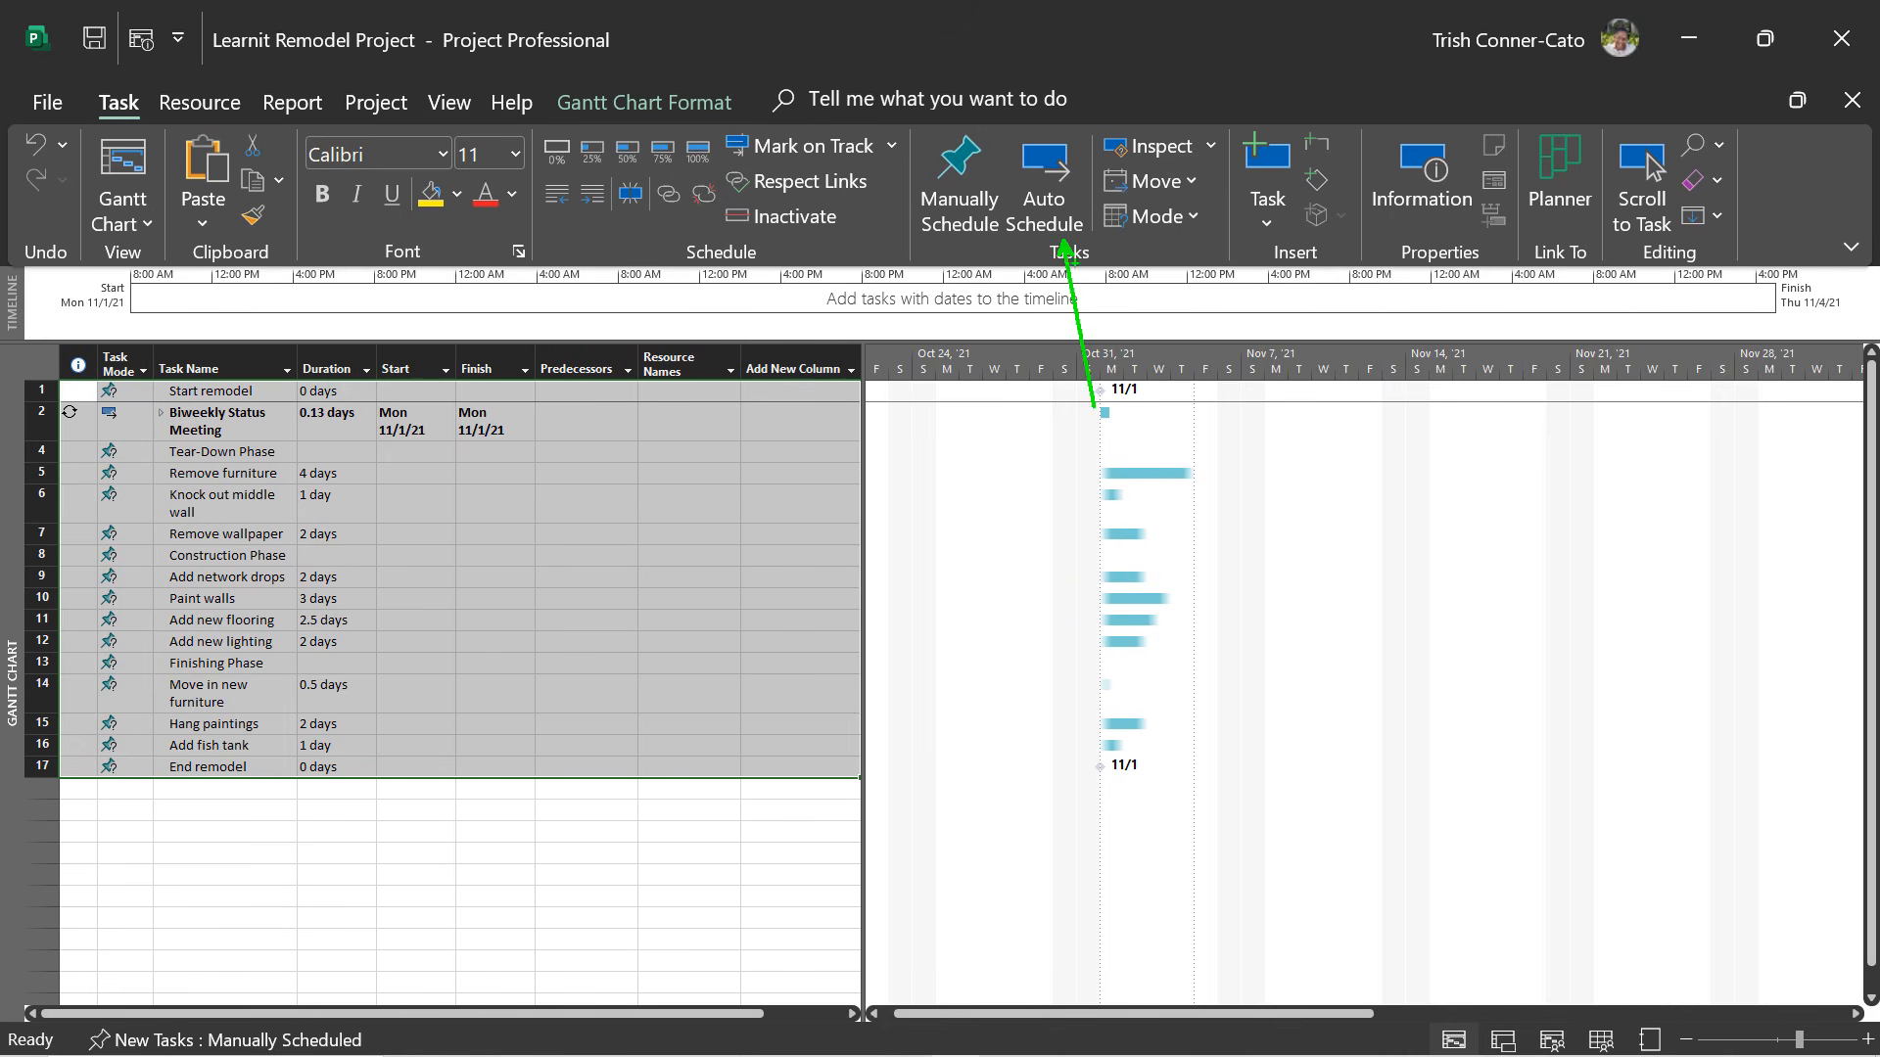
click(1057, 177)
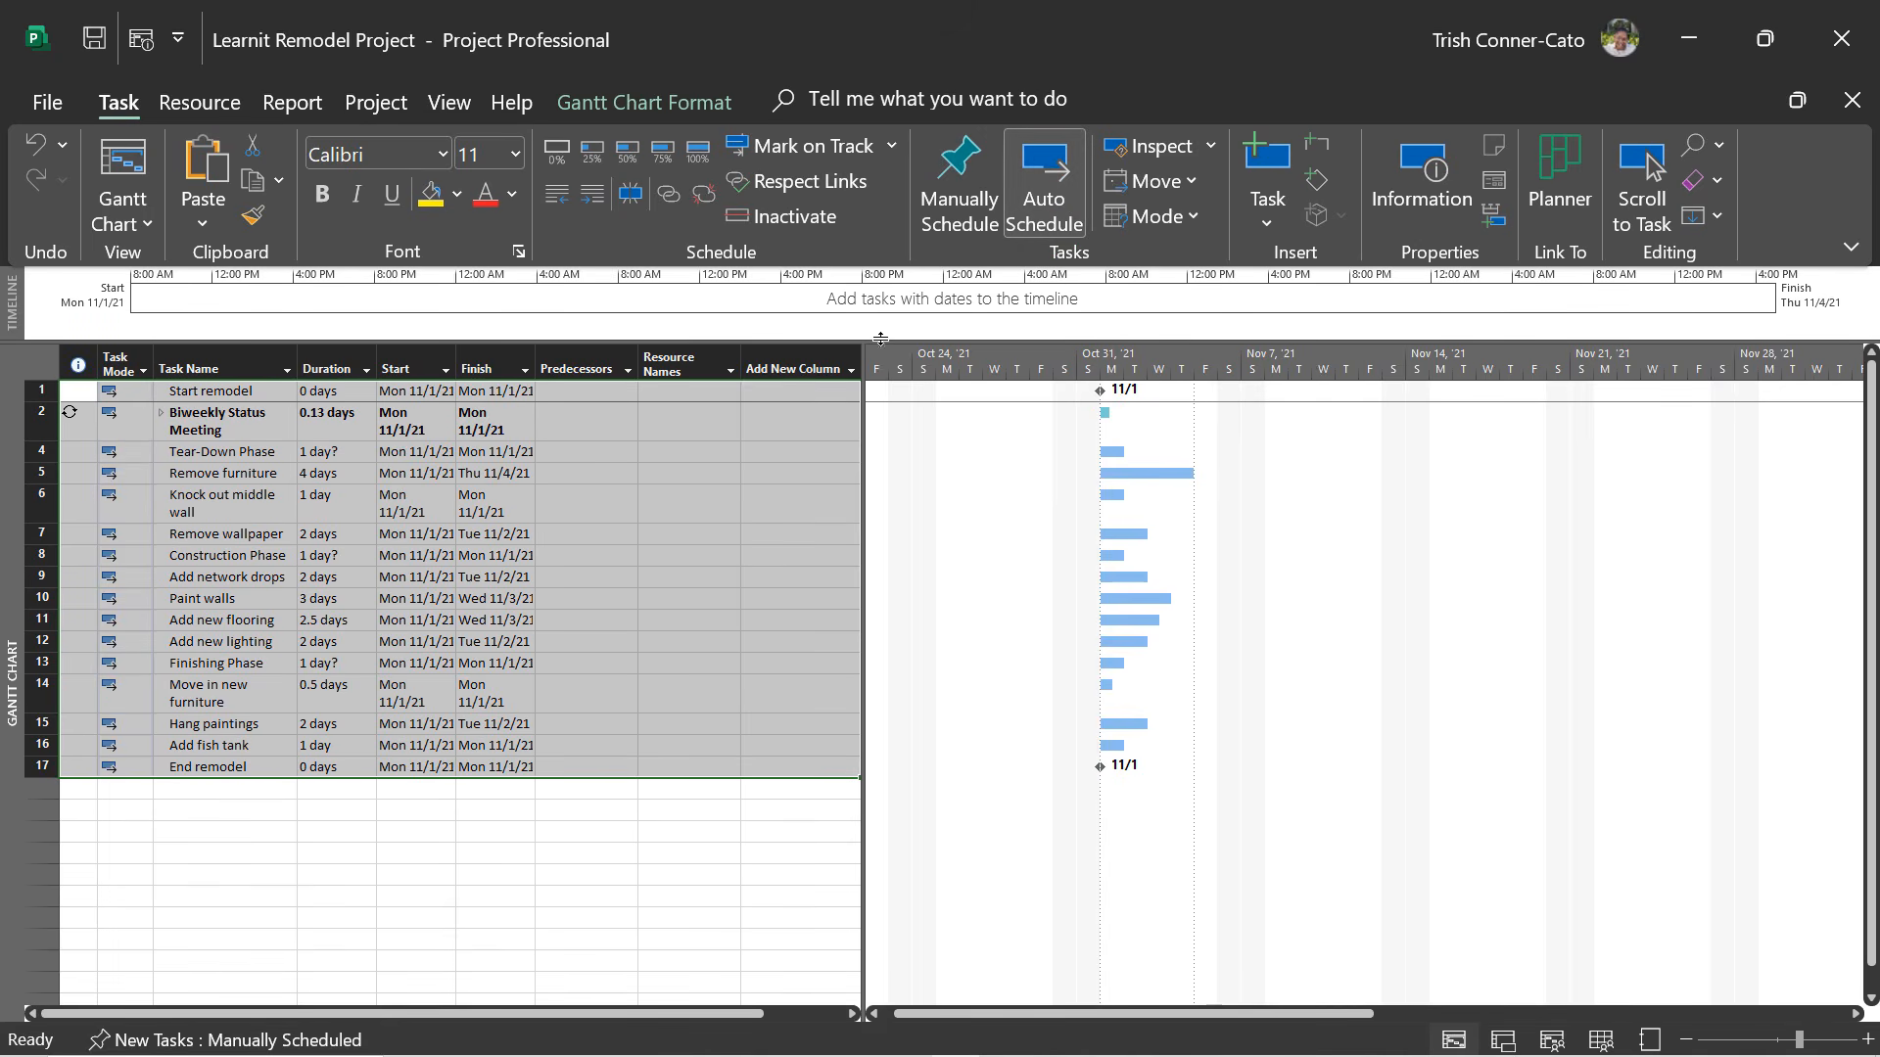
click(126, 453)
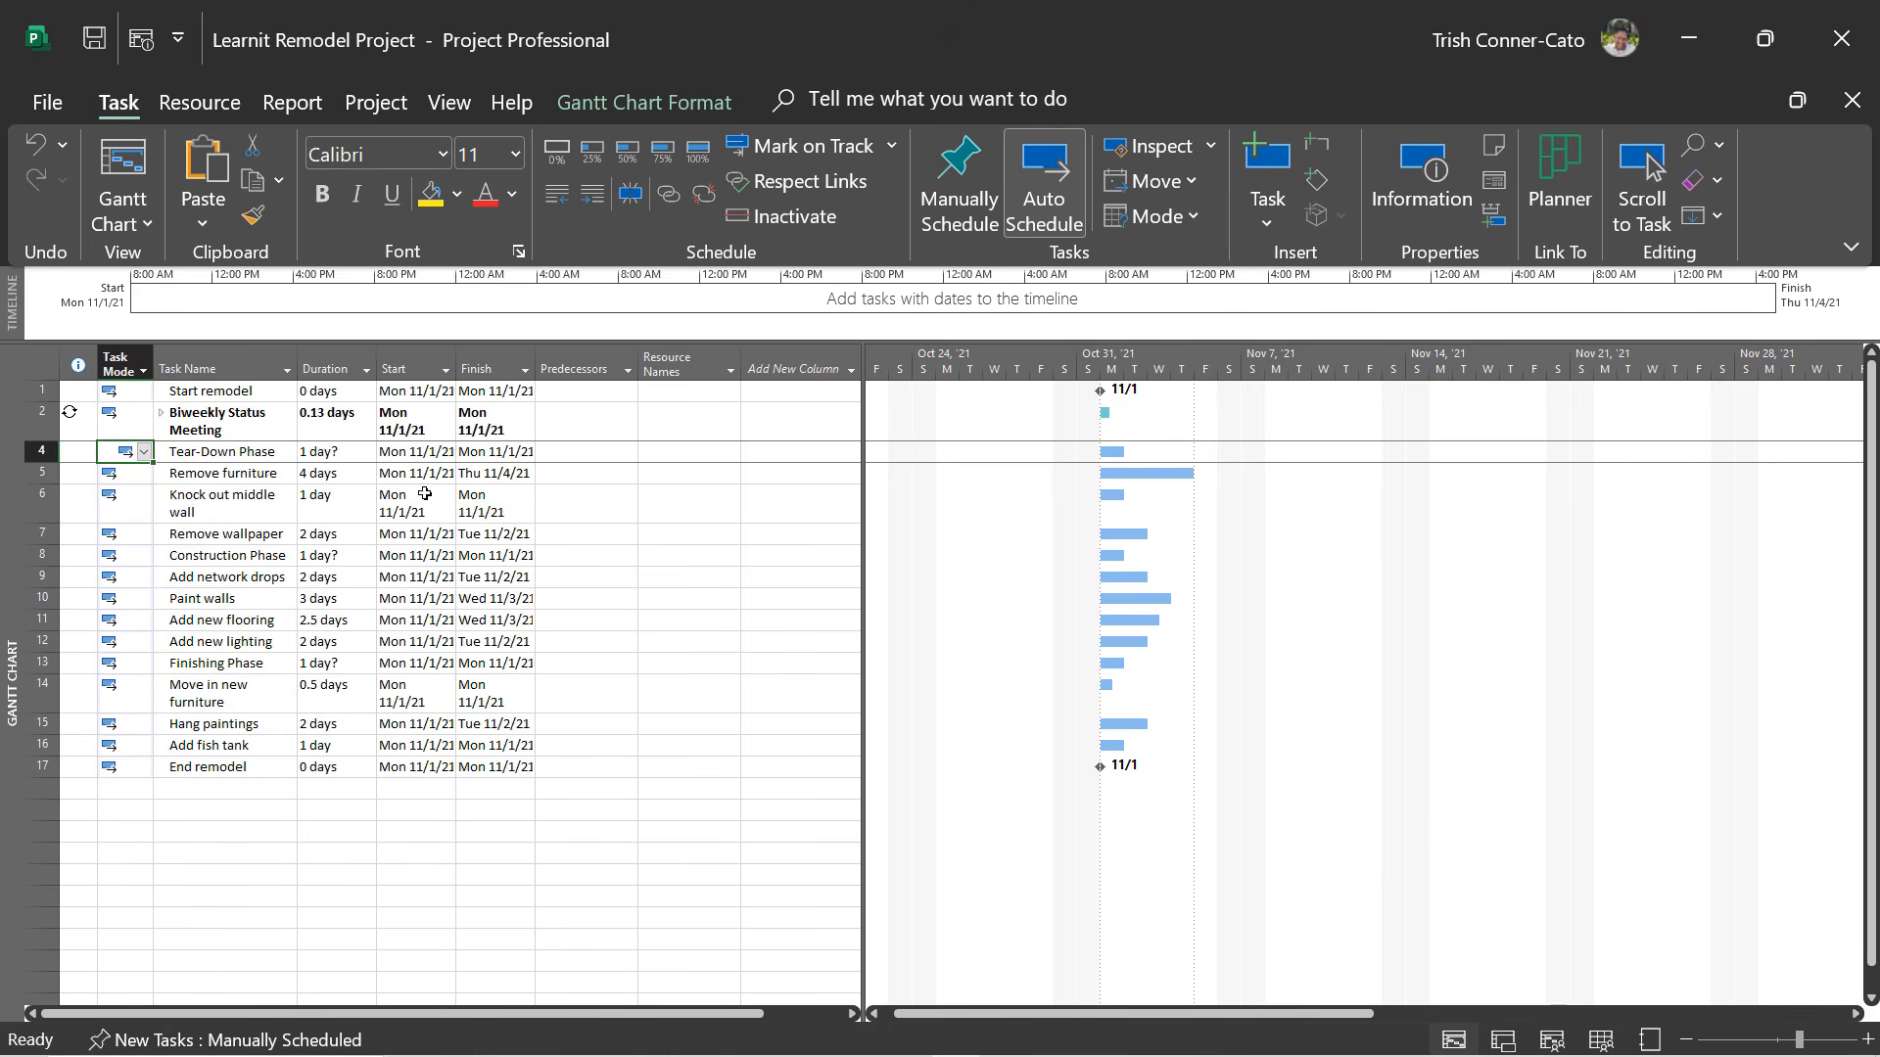
Widen the Start and Finish columns so every date fits on a single line.
drag(455, 368, 467, 368)
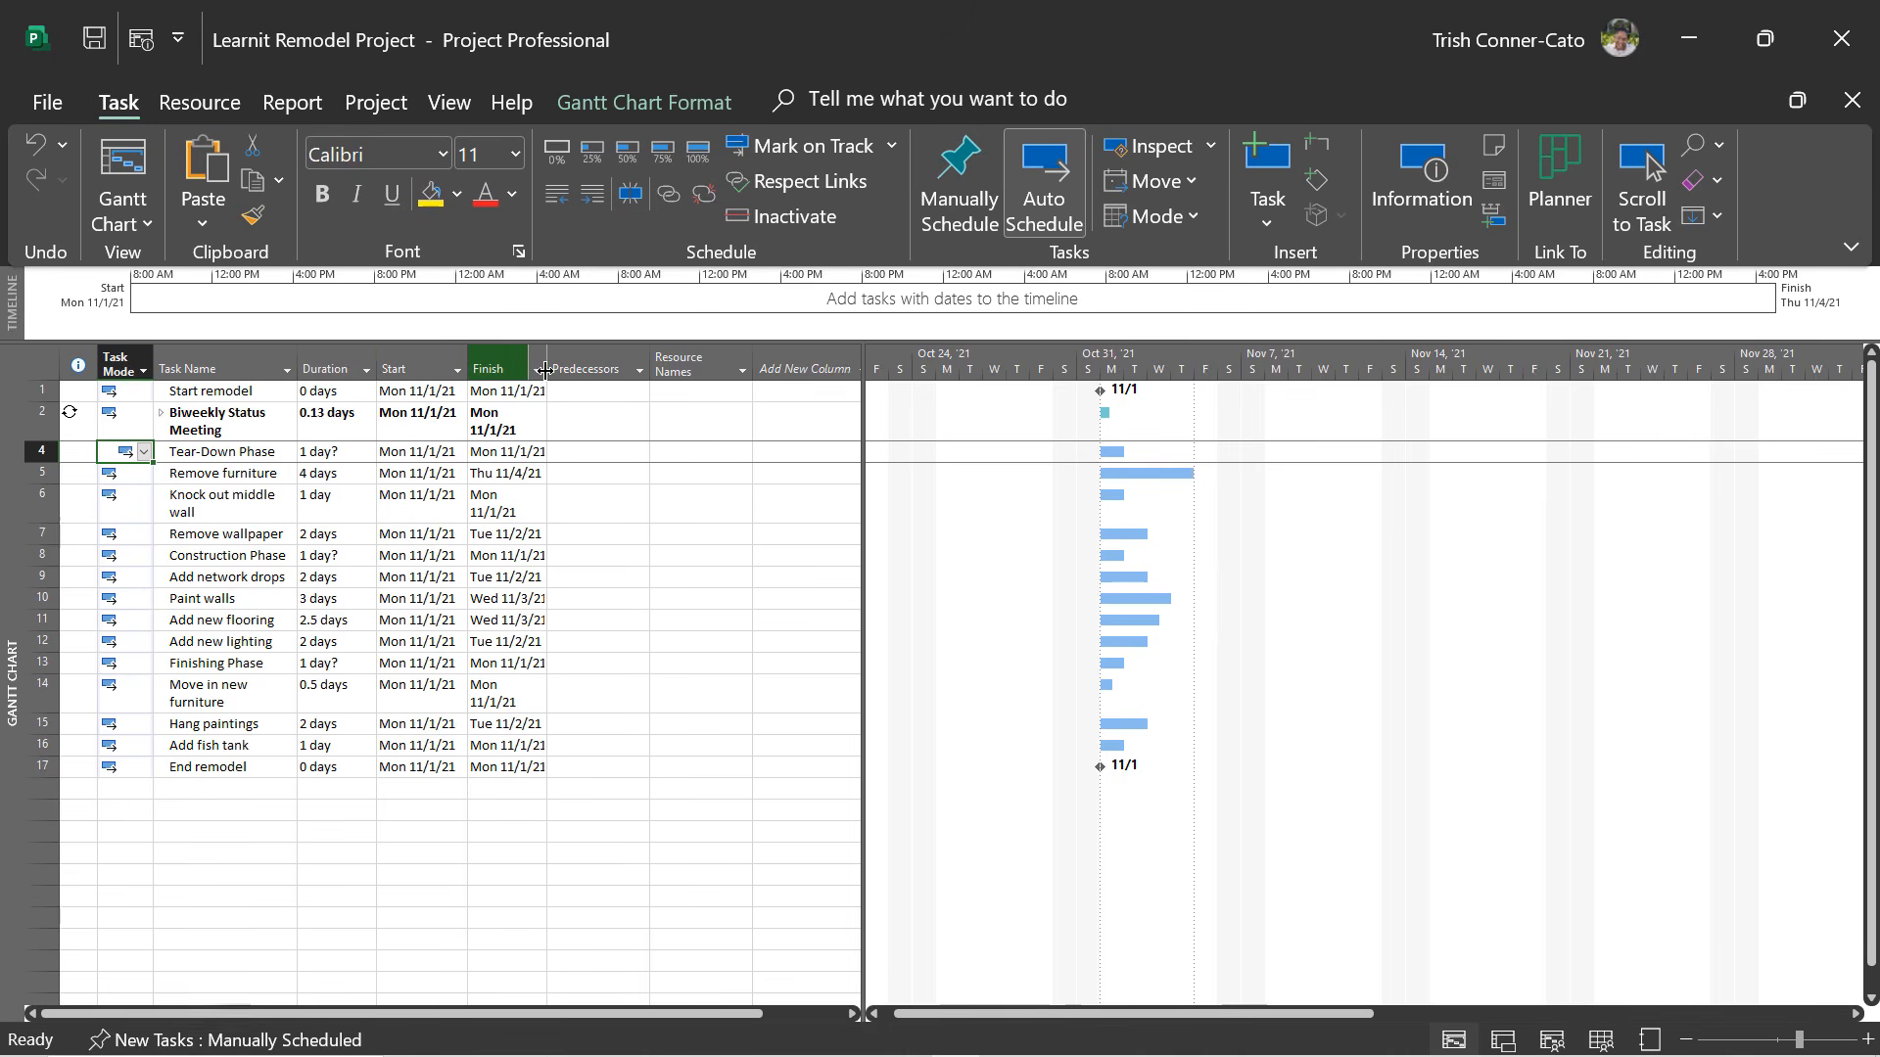
drag(544, 372, 558, 372)
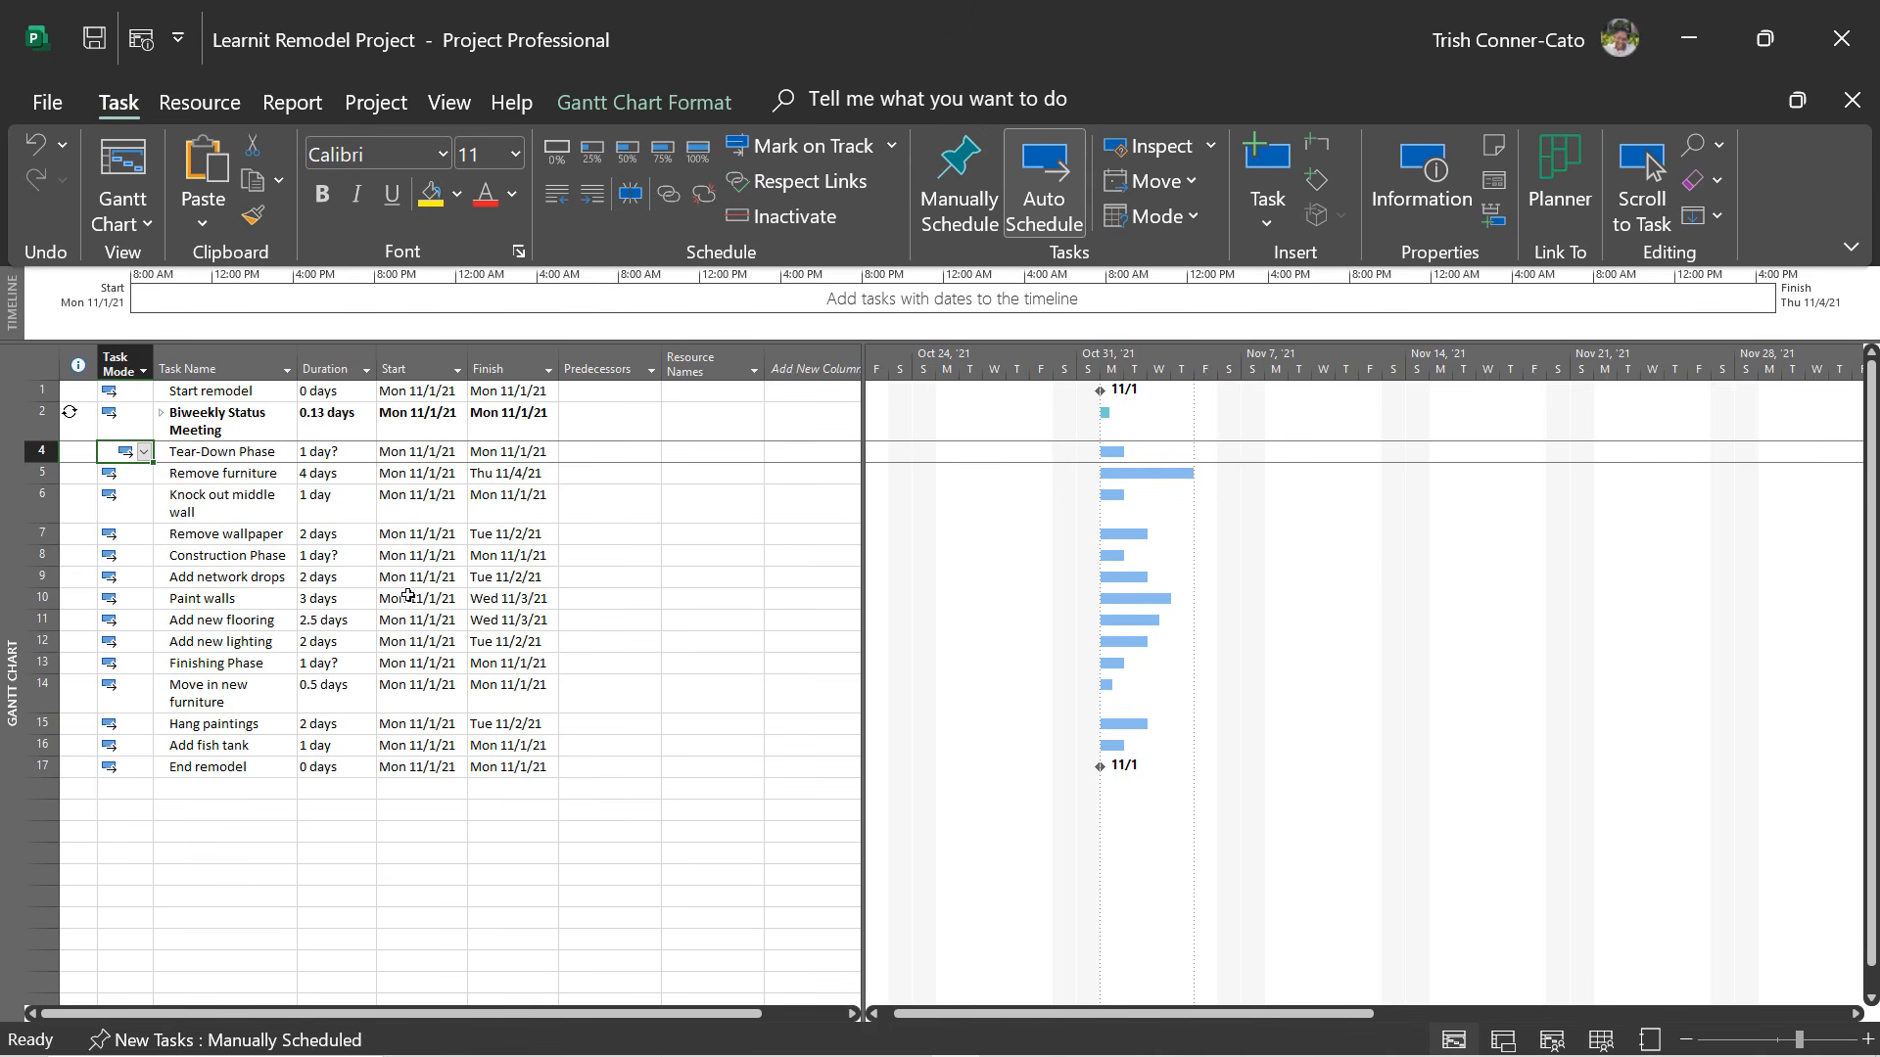
Indent Remove furniture, Knock out middle wall and Remove wallpaper as subtasks of Tear-Down Phase.
click(212, 475)
drag(212, 475, 212, 535)
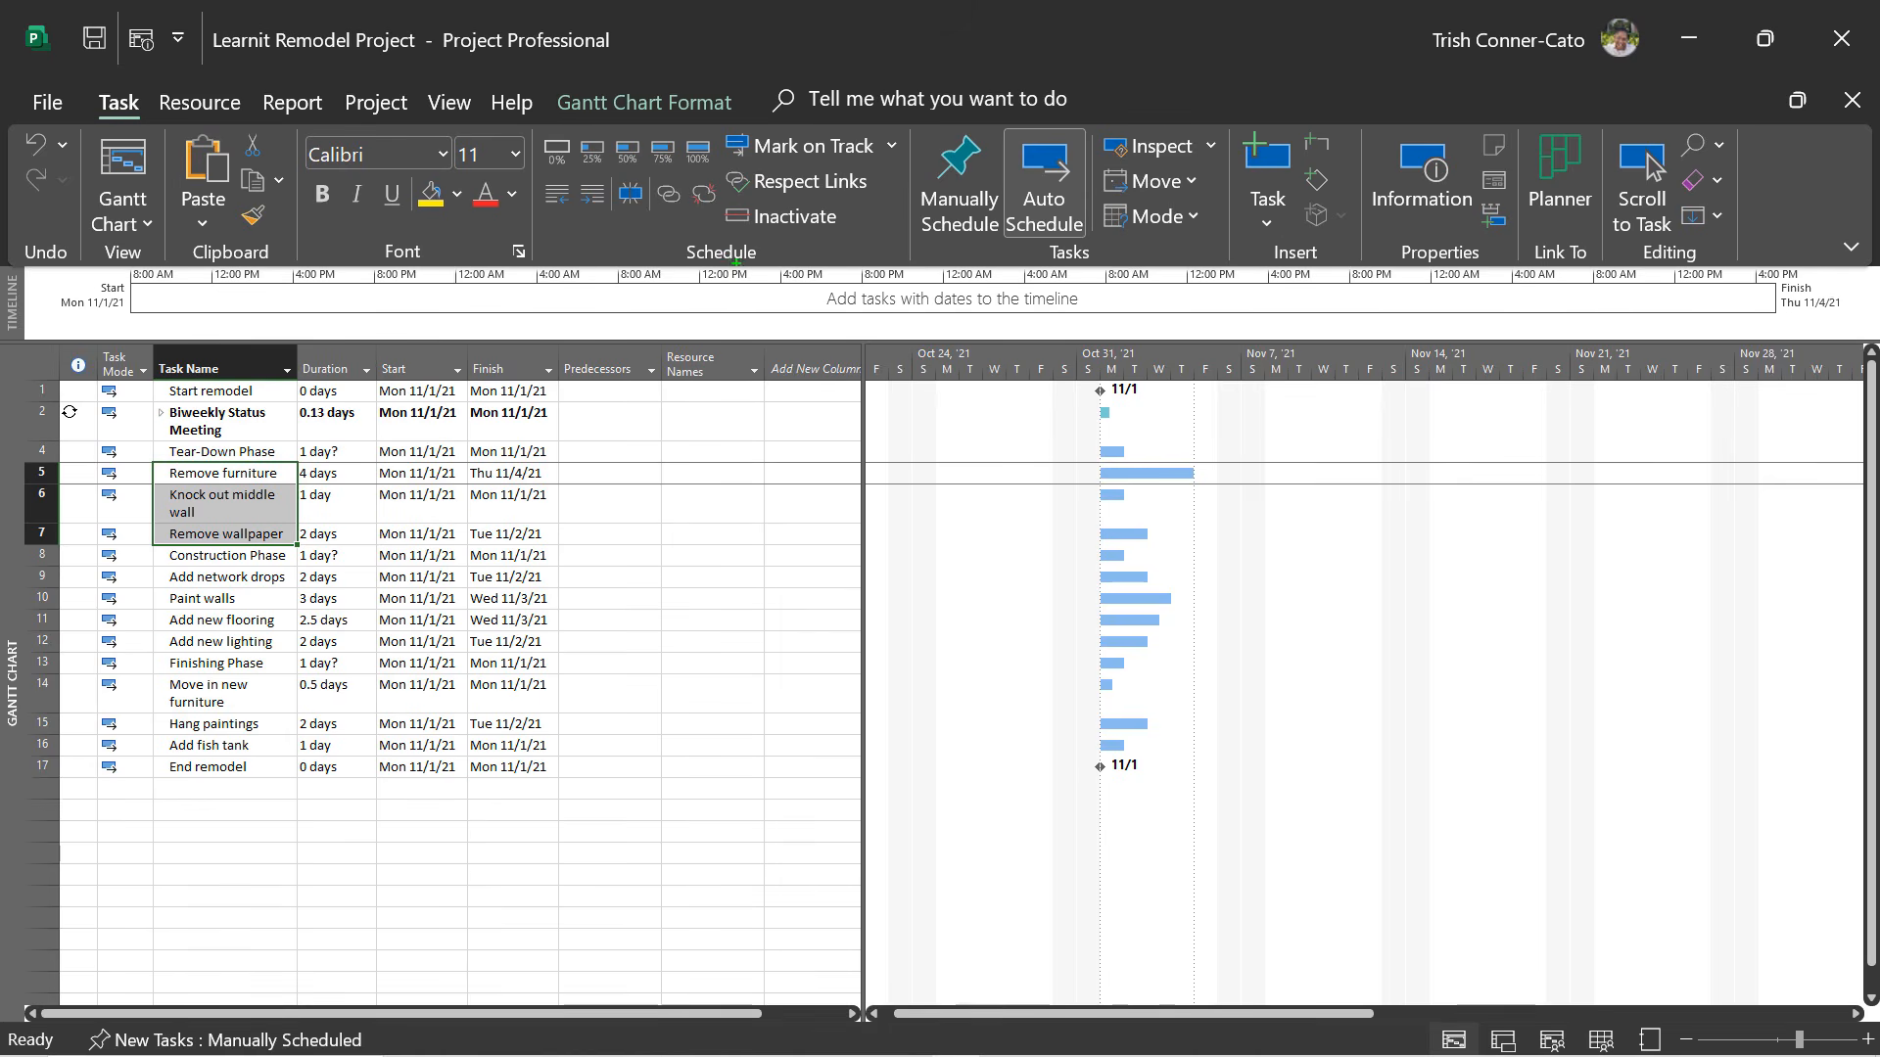
drag(716, 256, 716, 350)
key(Escape)
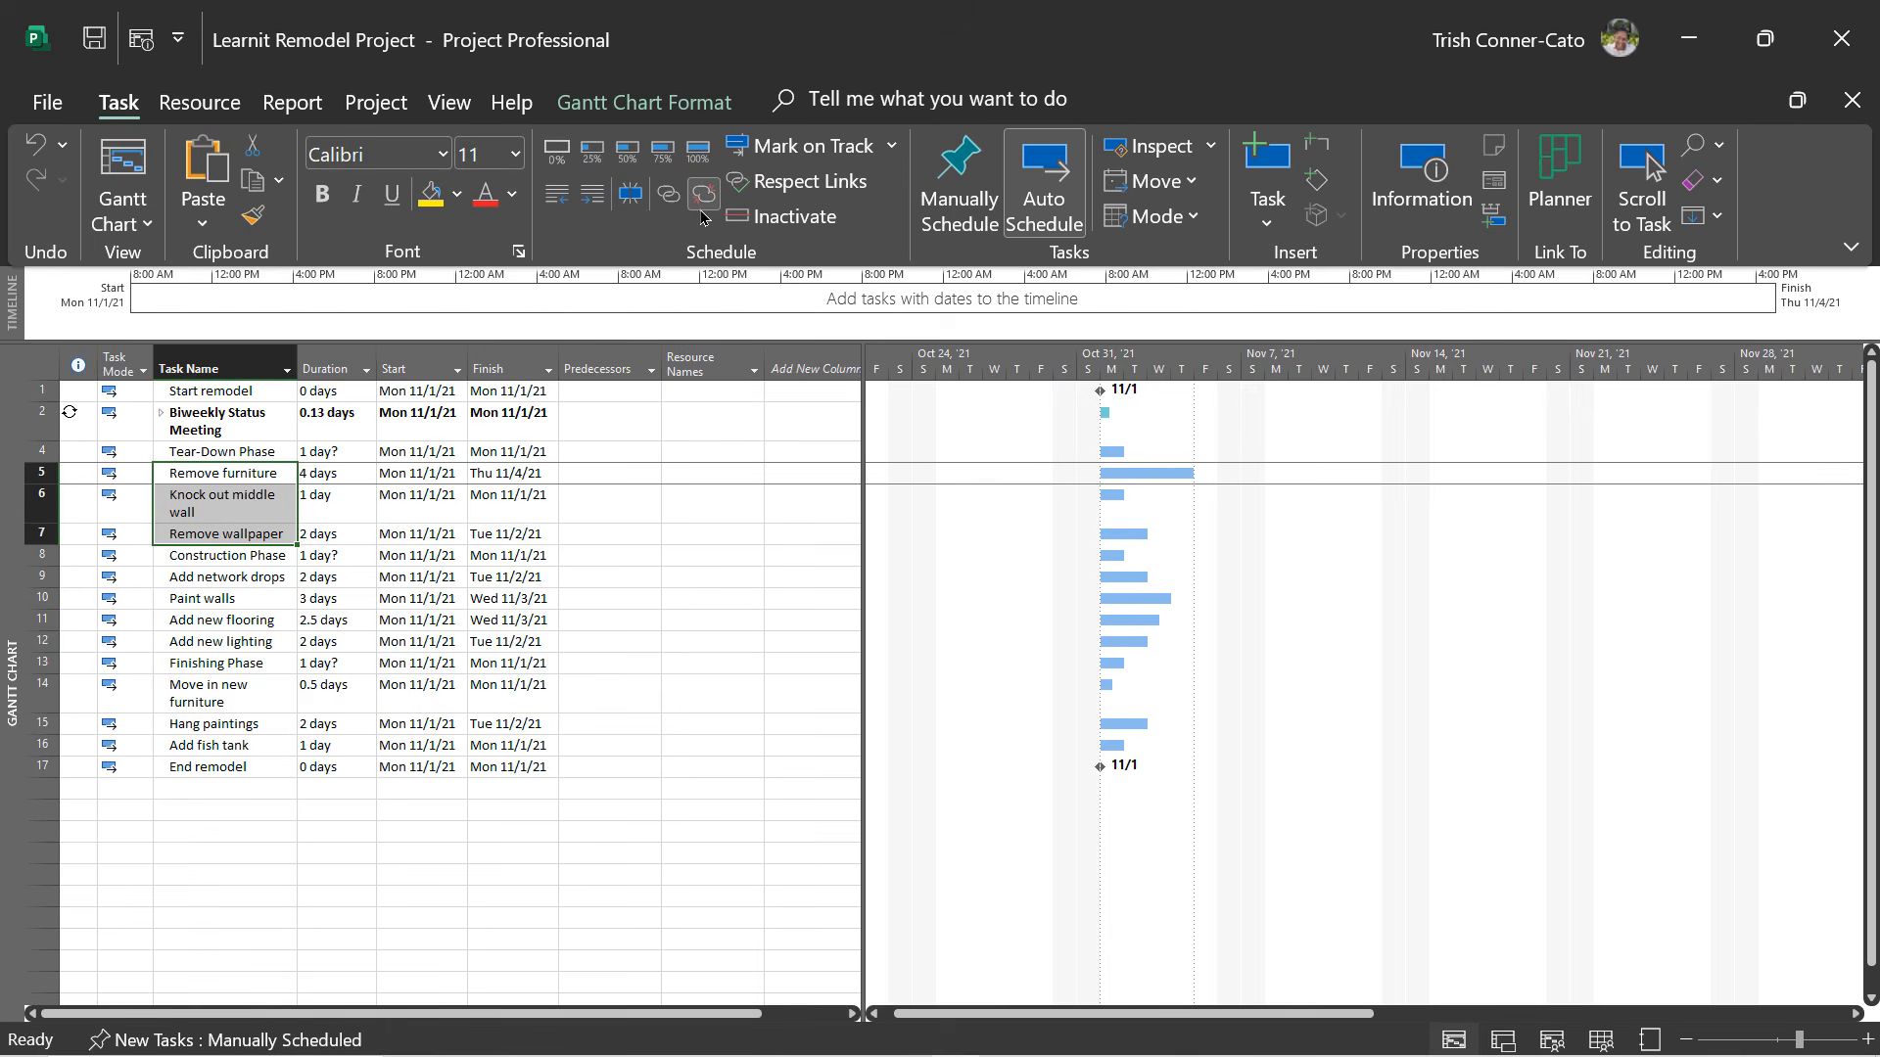
click(595, 197)
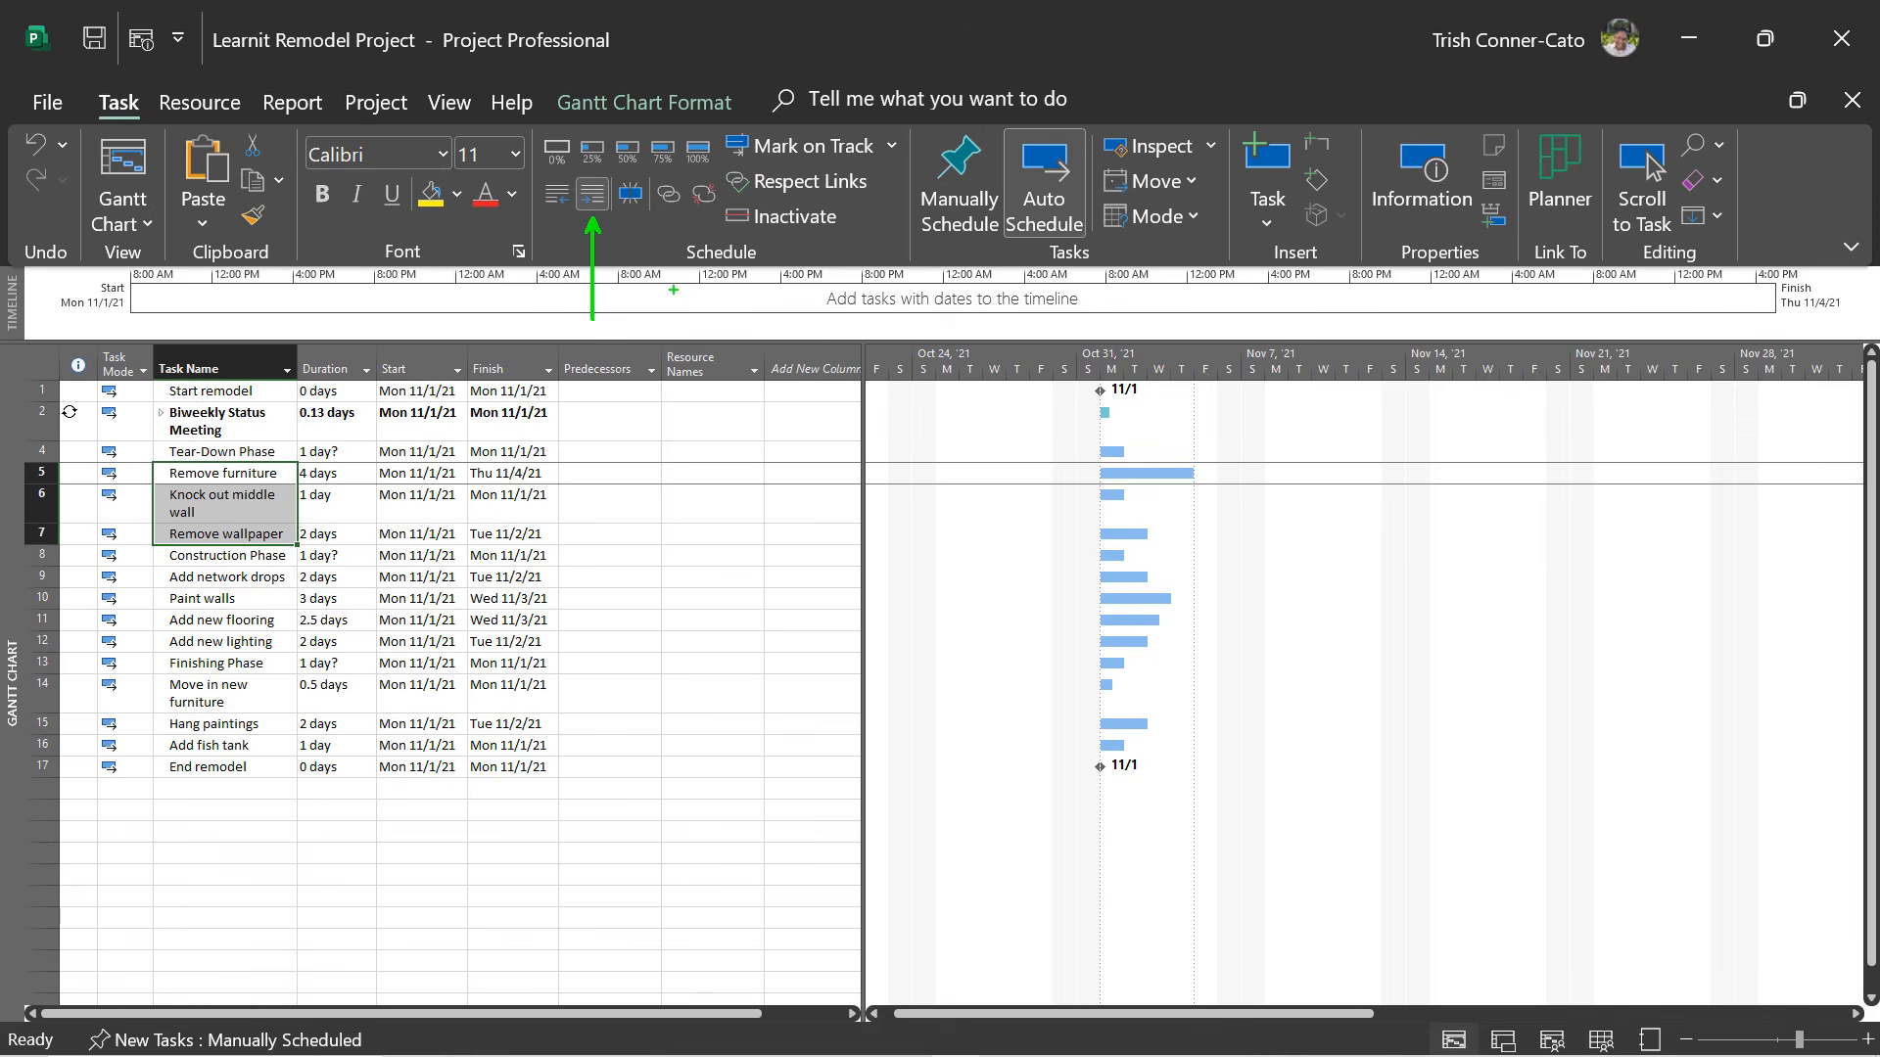
click(594, 196)
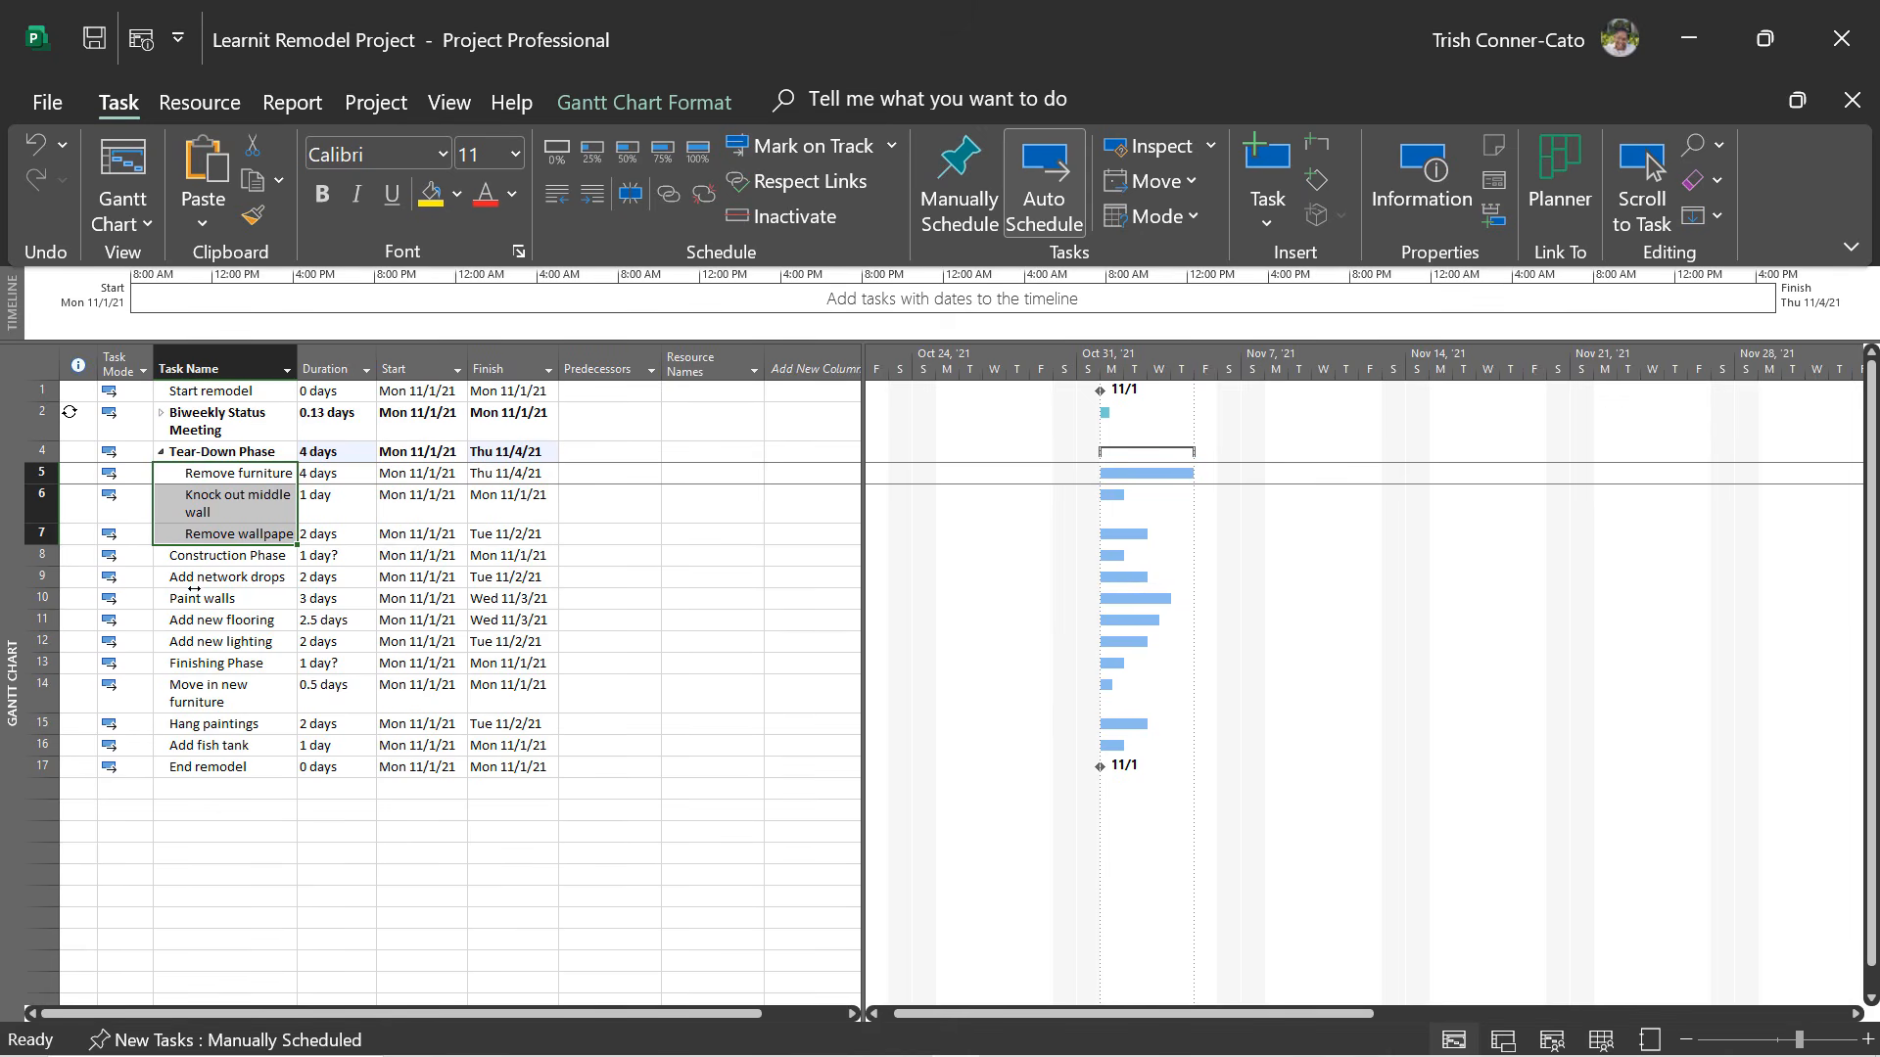
Indent Add network drops through Add new lighting under Construction Phase, and Move in new furniture through Add fish tank under Finishing Phase.
drag(193, 578, 190, 637)
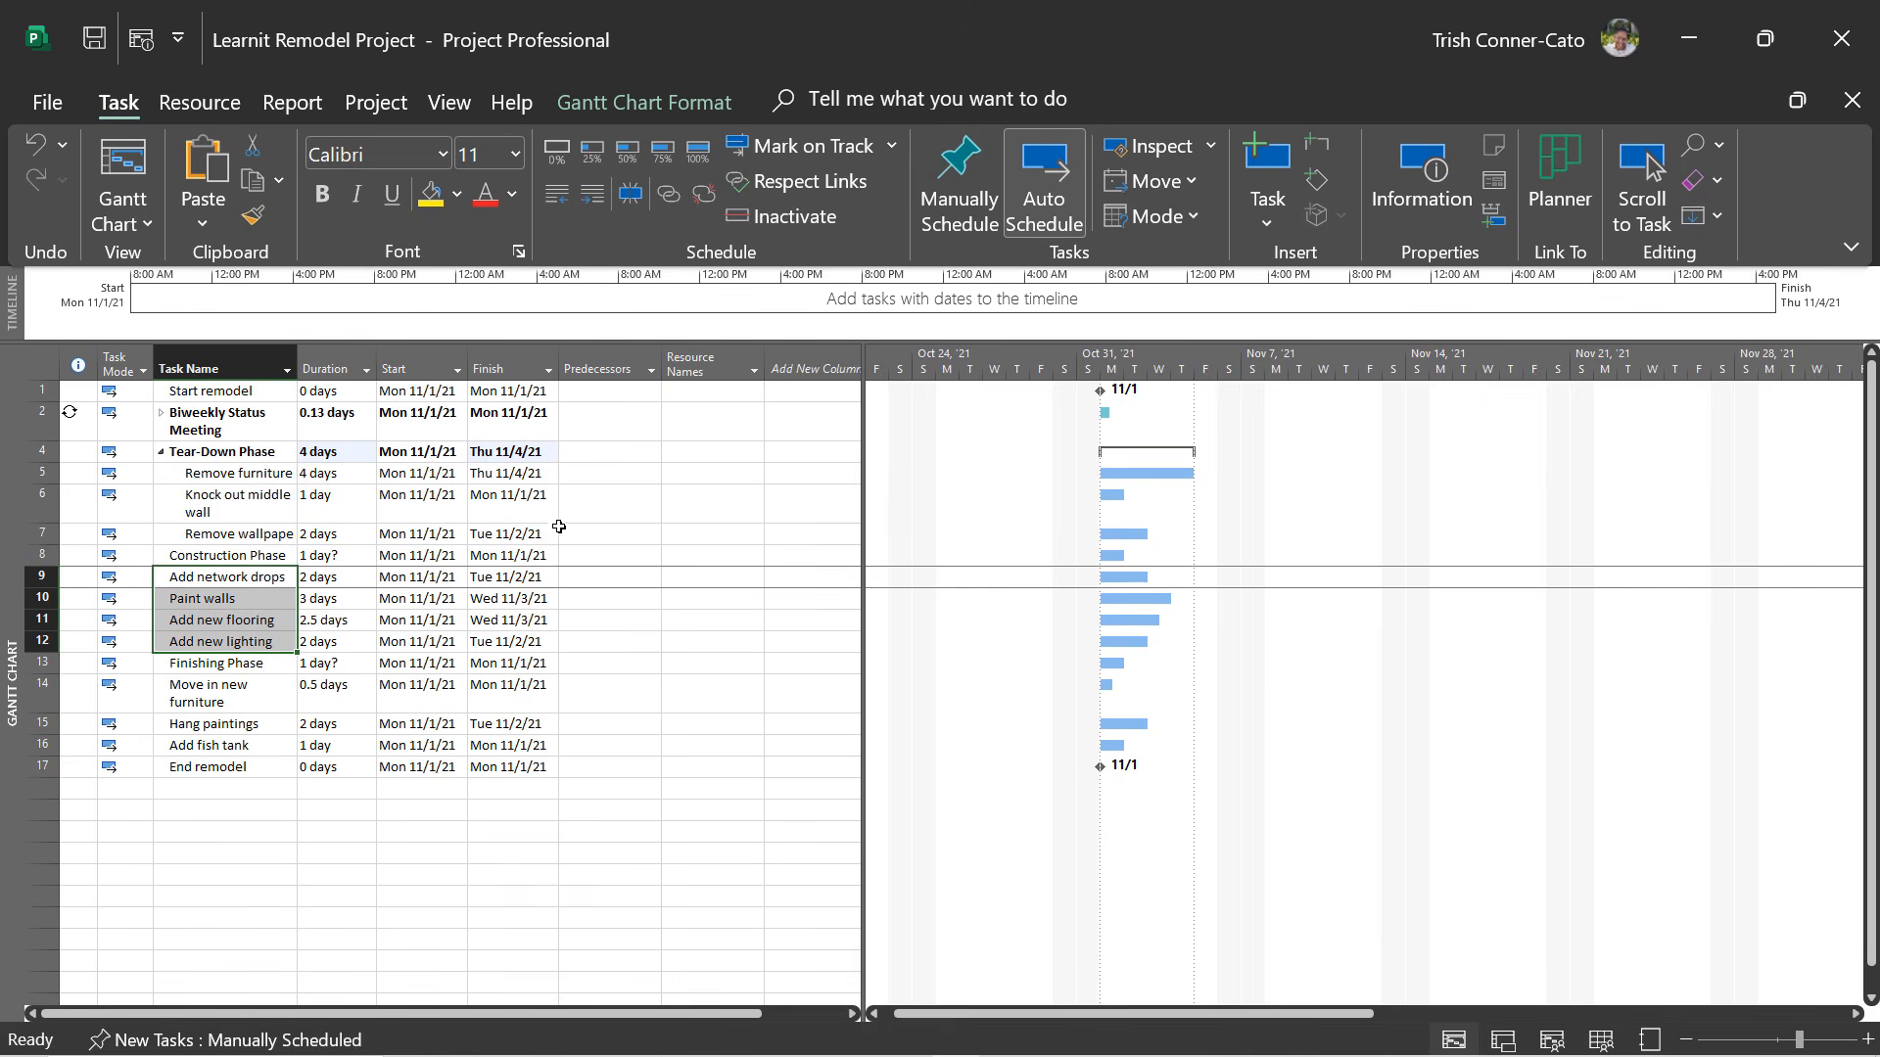
click(591, 197)
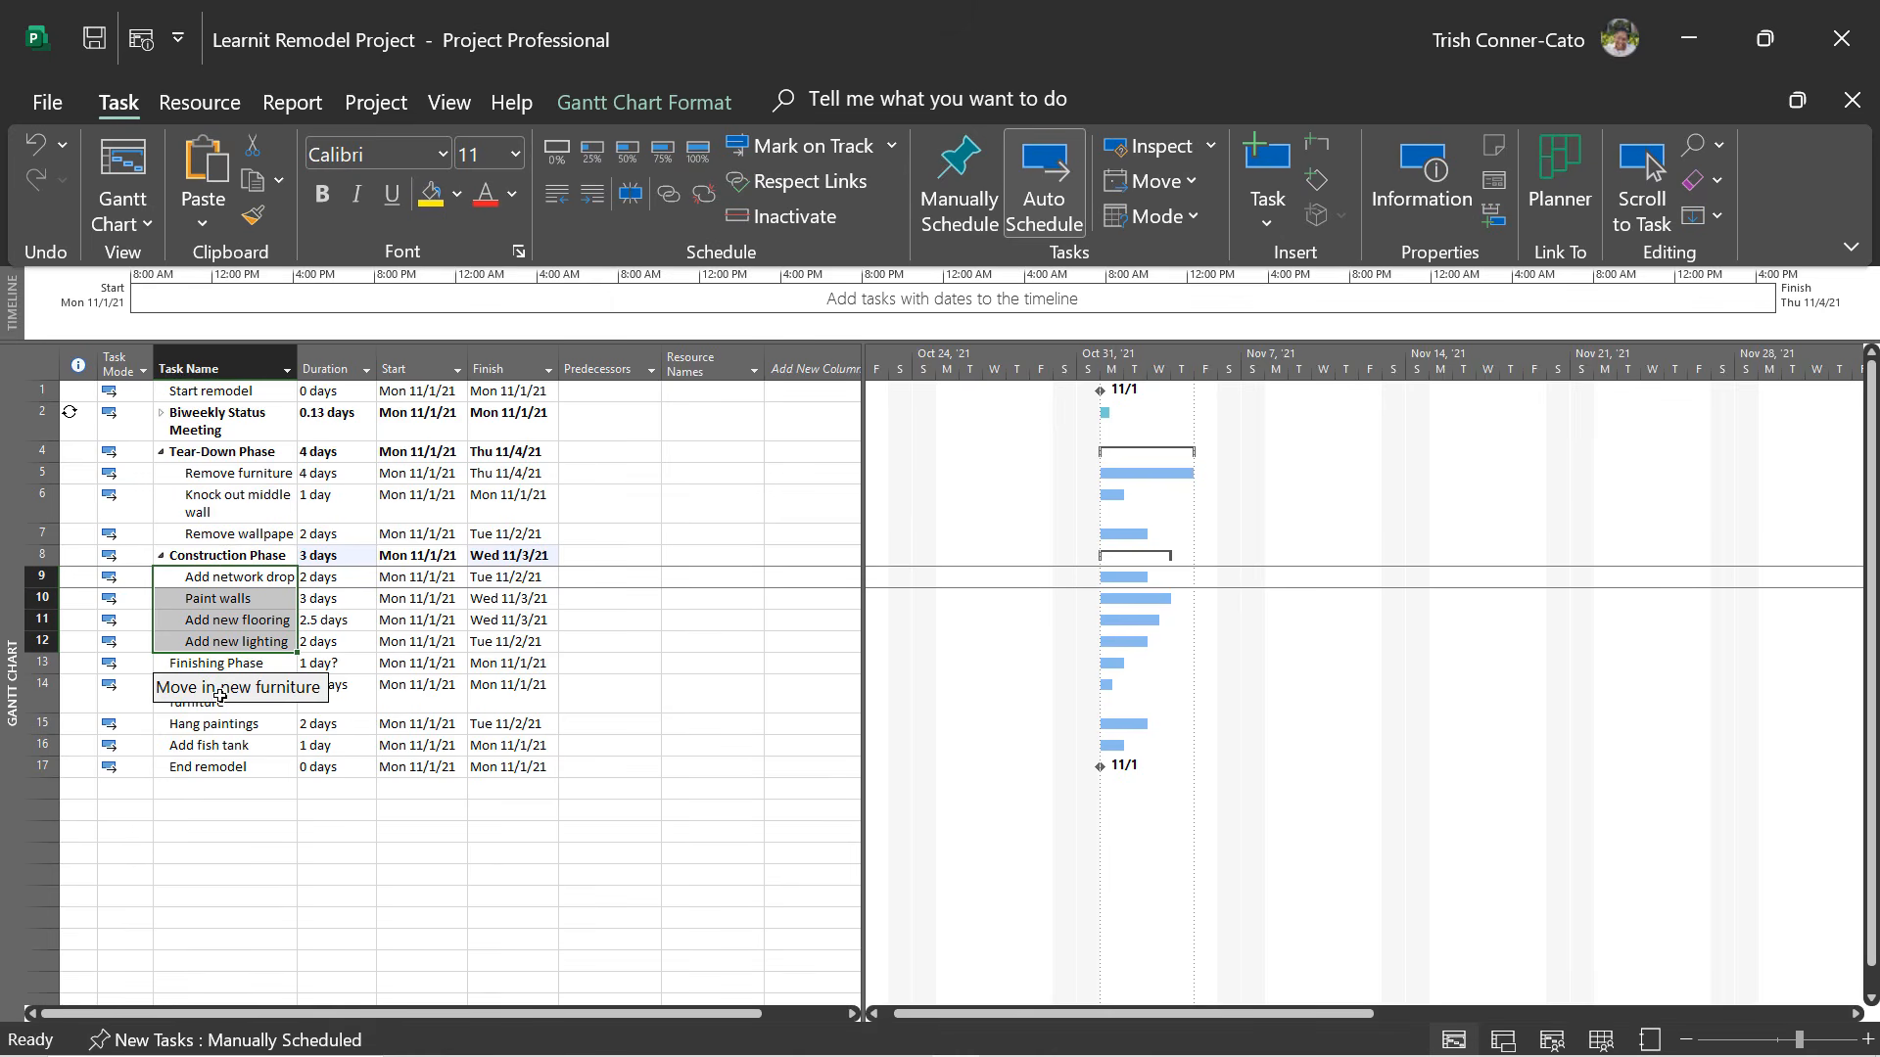
drag(223, 697, 224, 746)
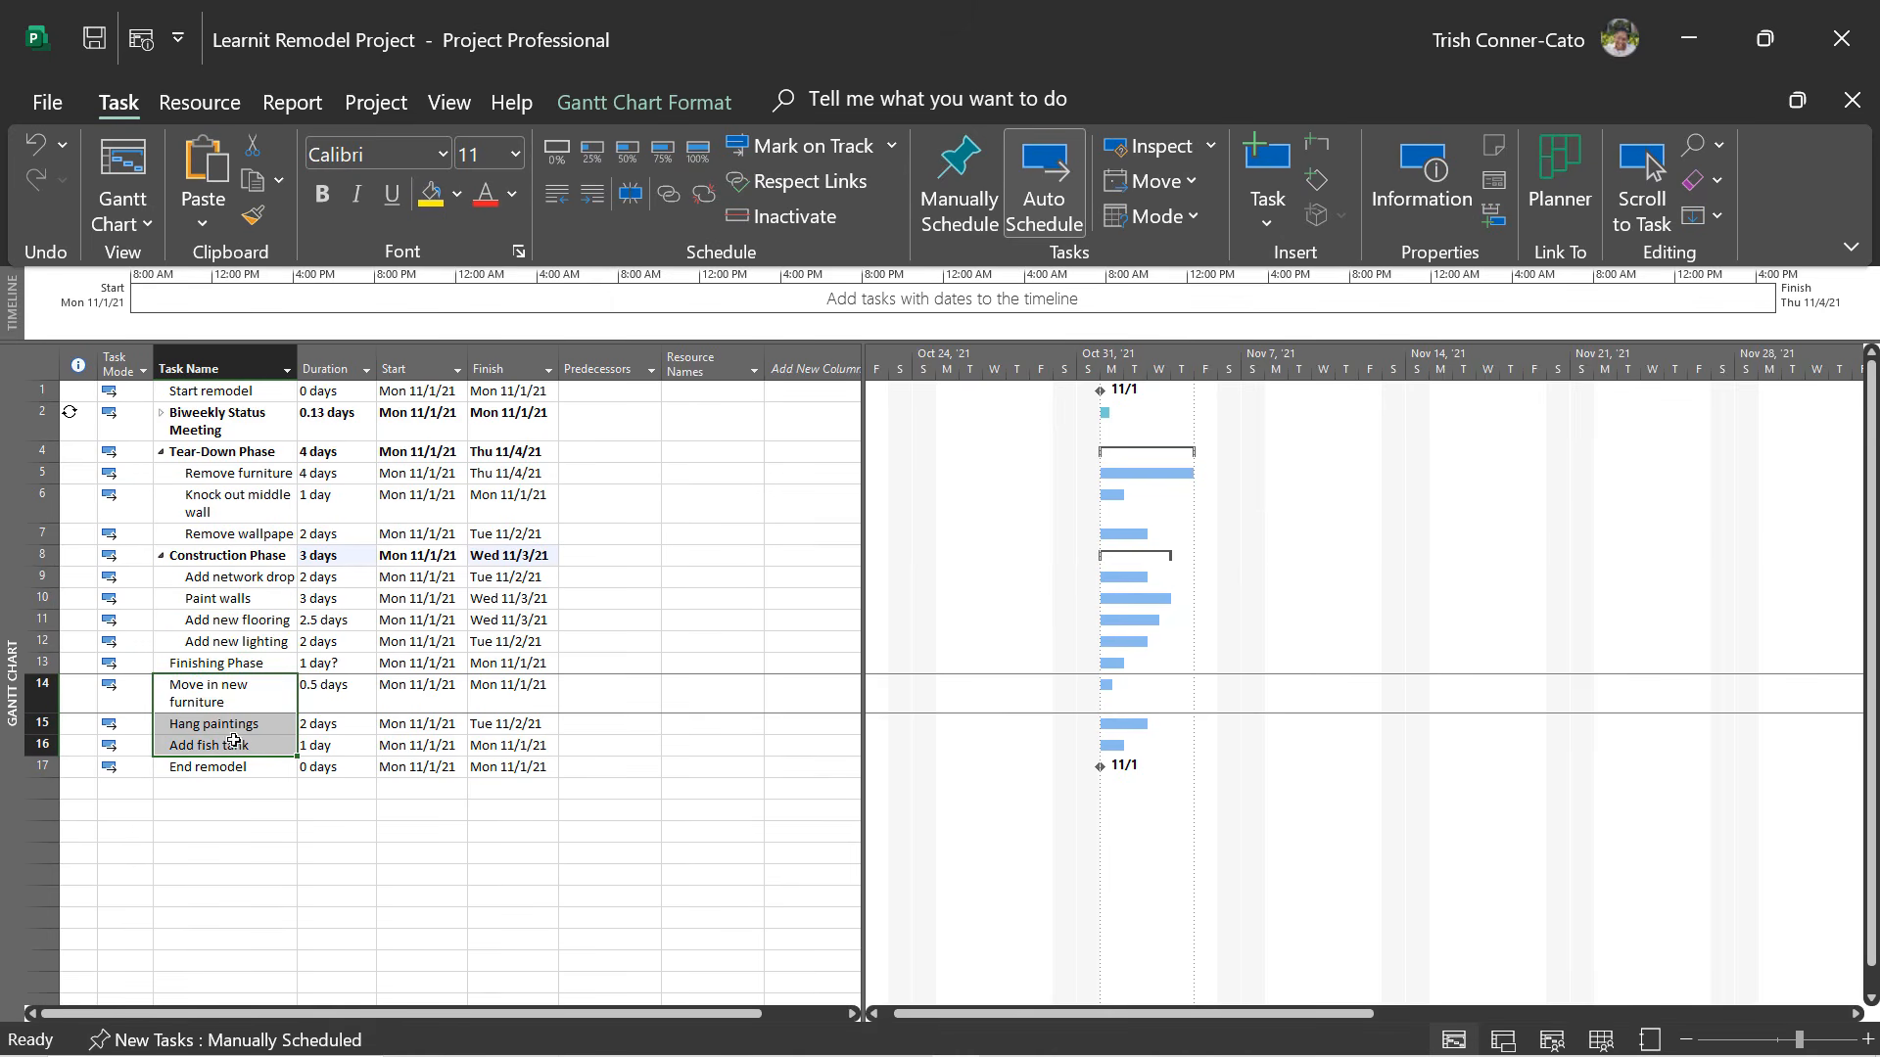
click(591, 194)
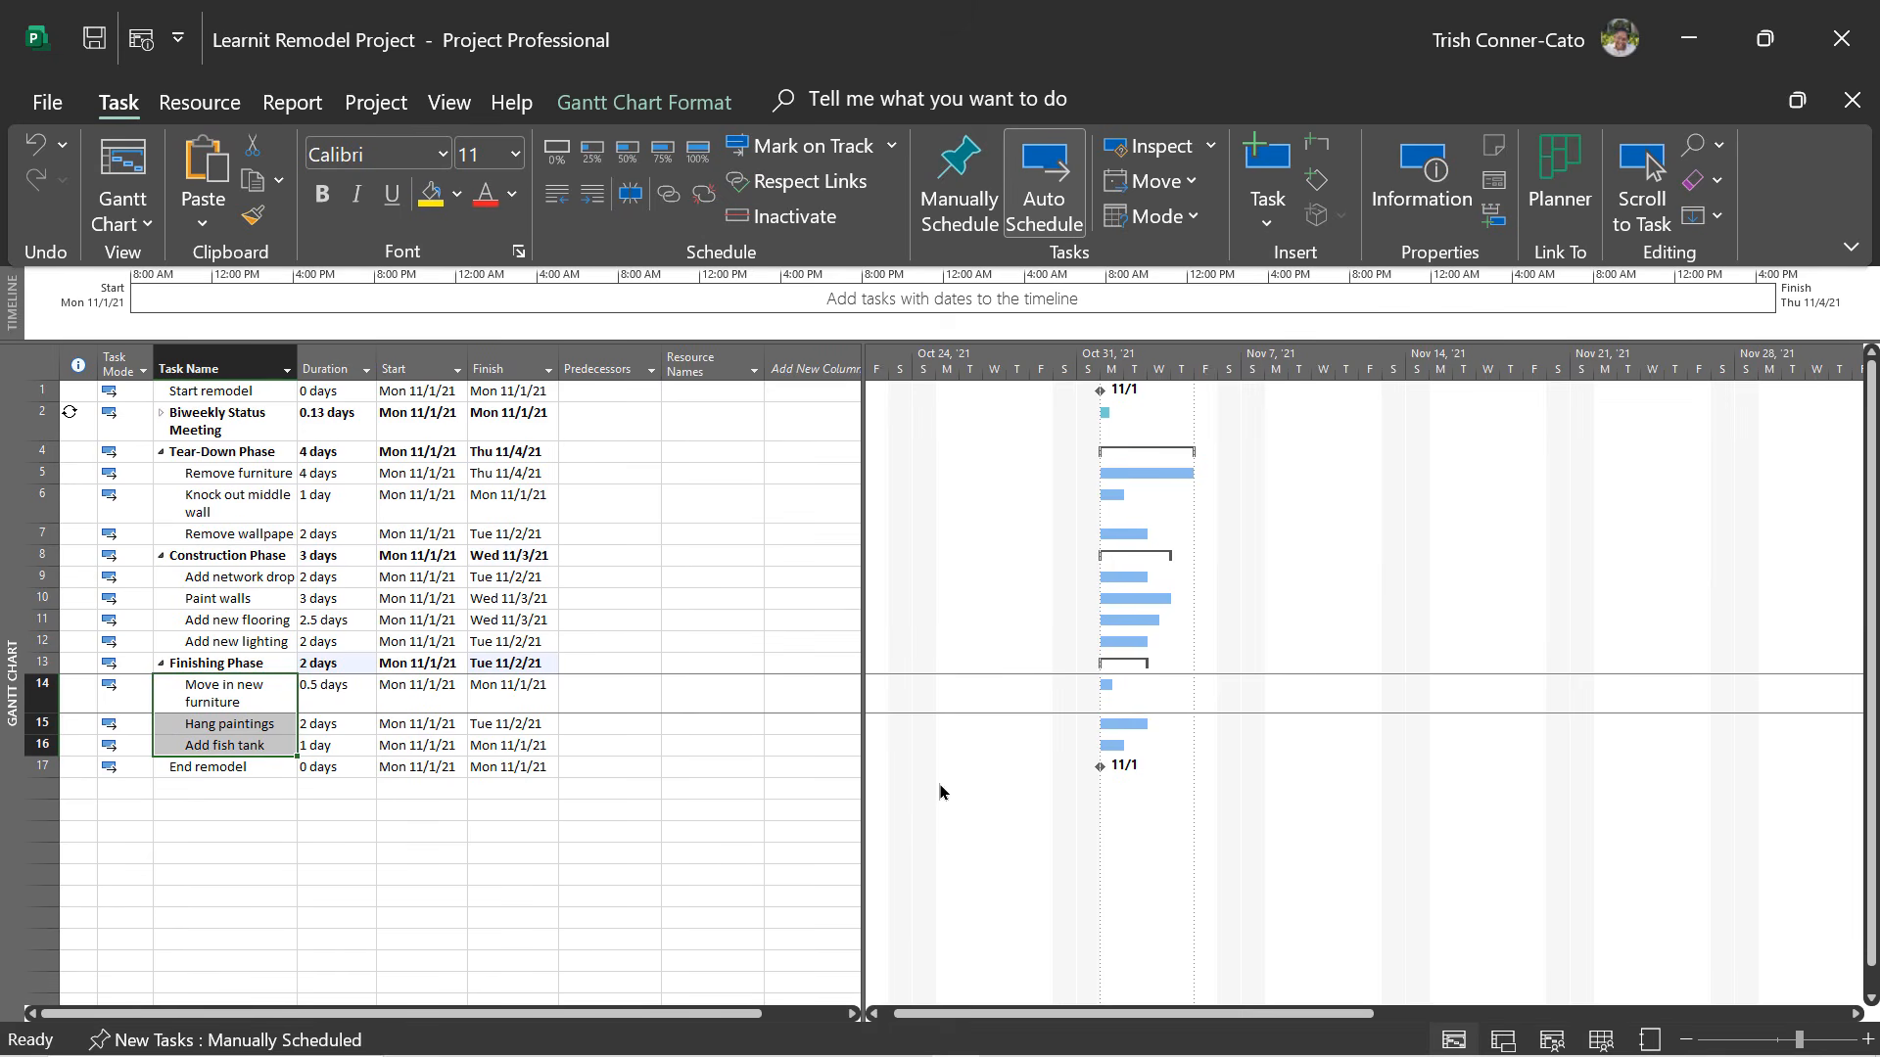
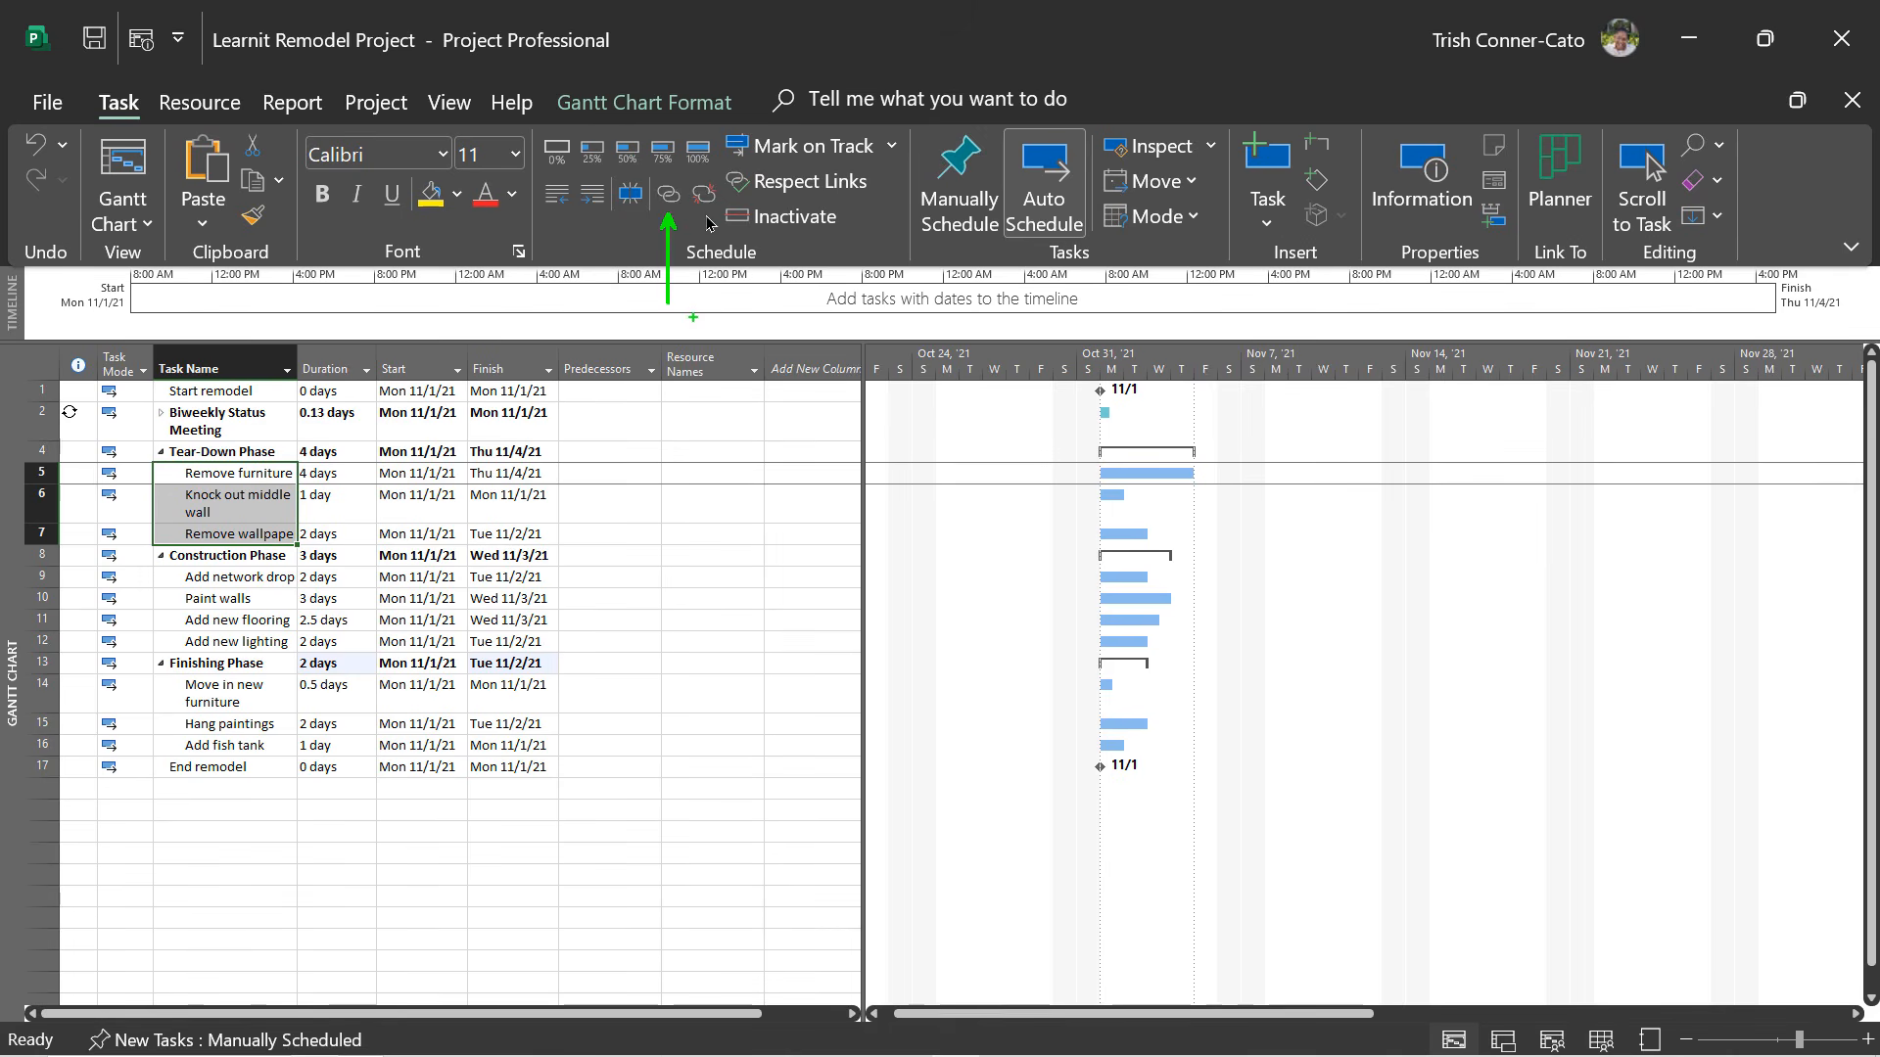
Link the three Tear-Down Phase subtasks in sequence and check the predecessors of Knock out middle wall and Remove wallpaper.
click(668, 193)
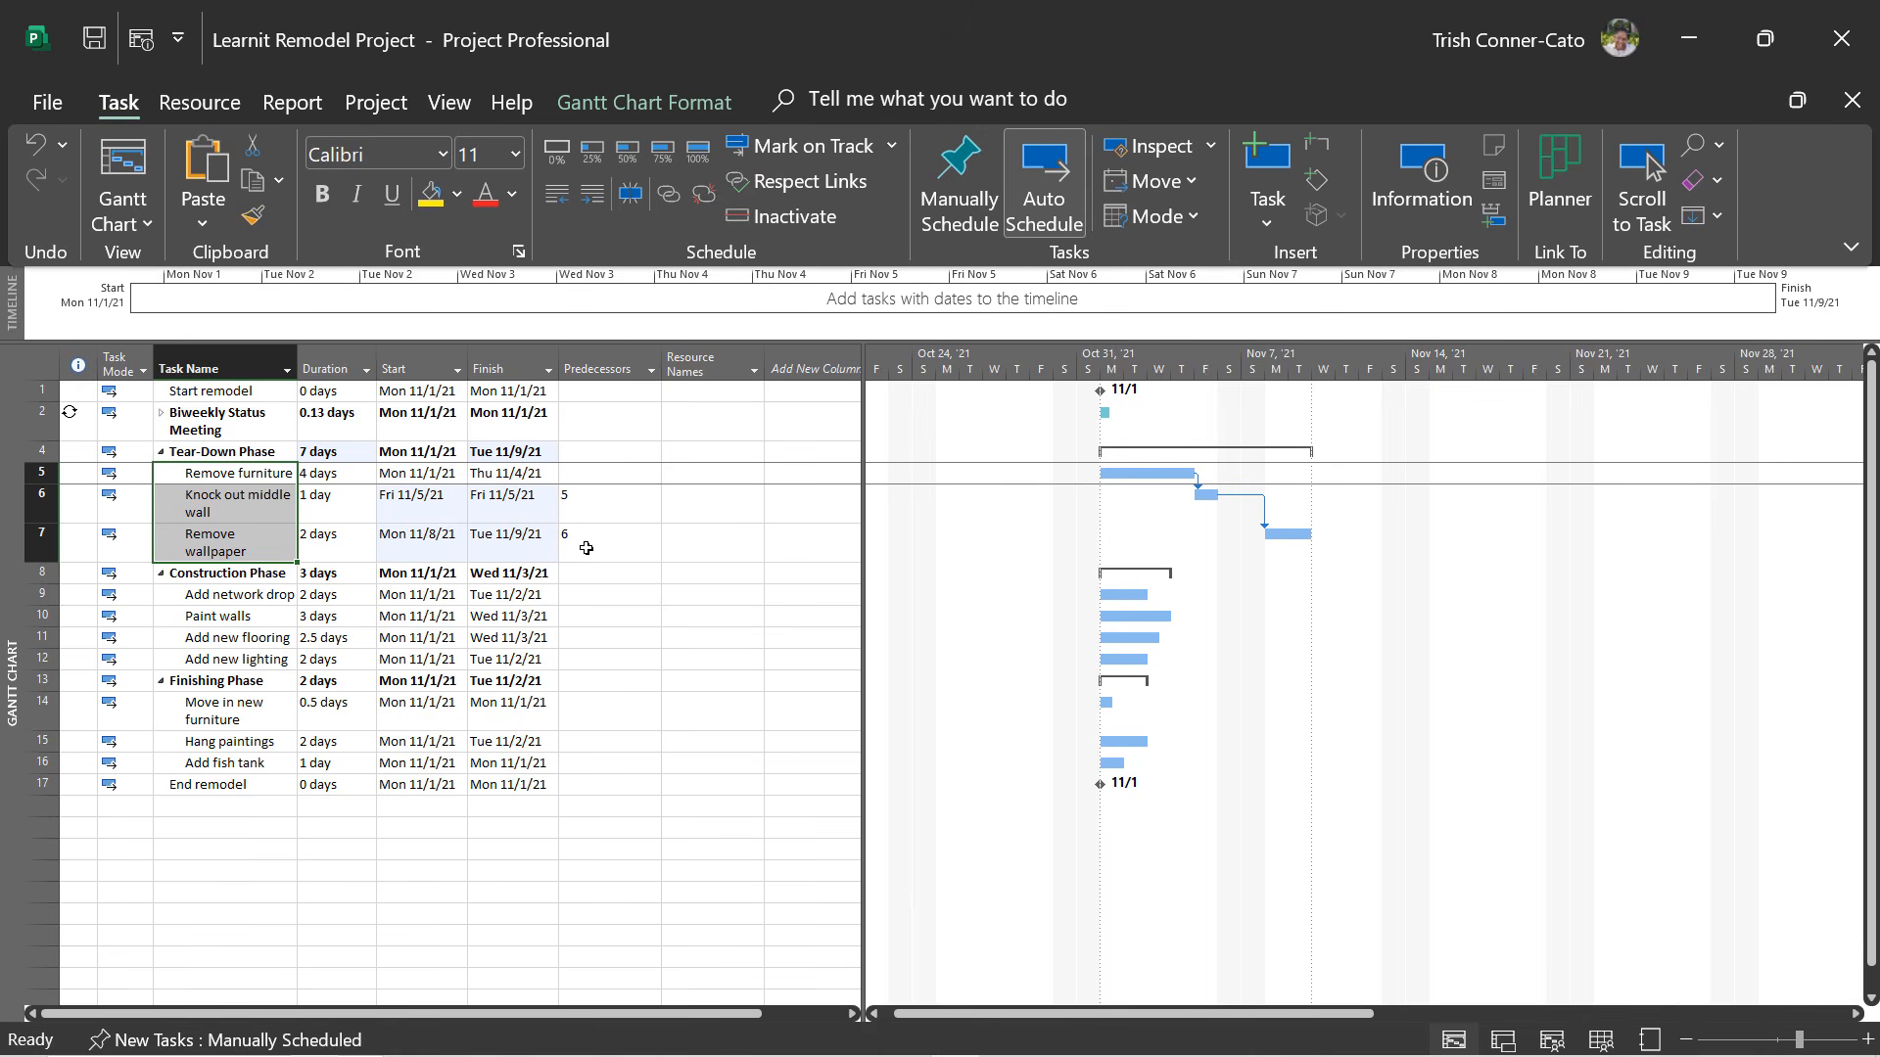
click(595, 512)
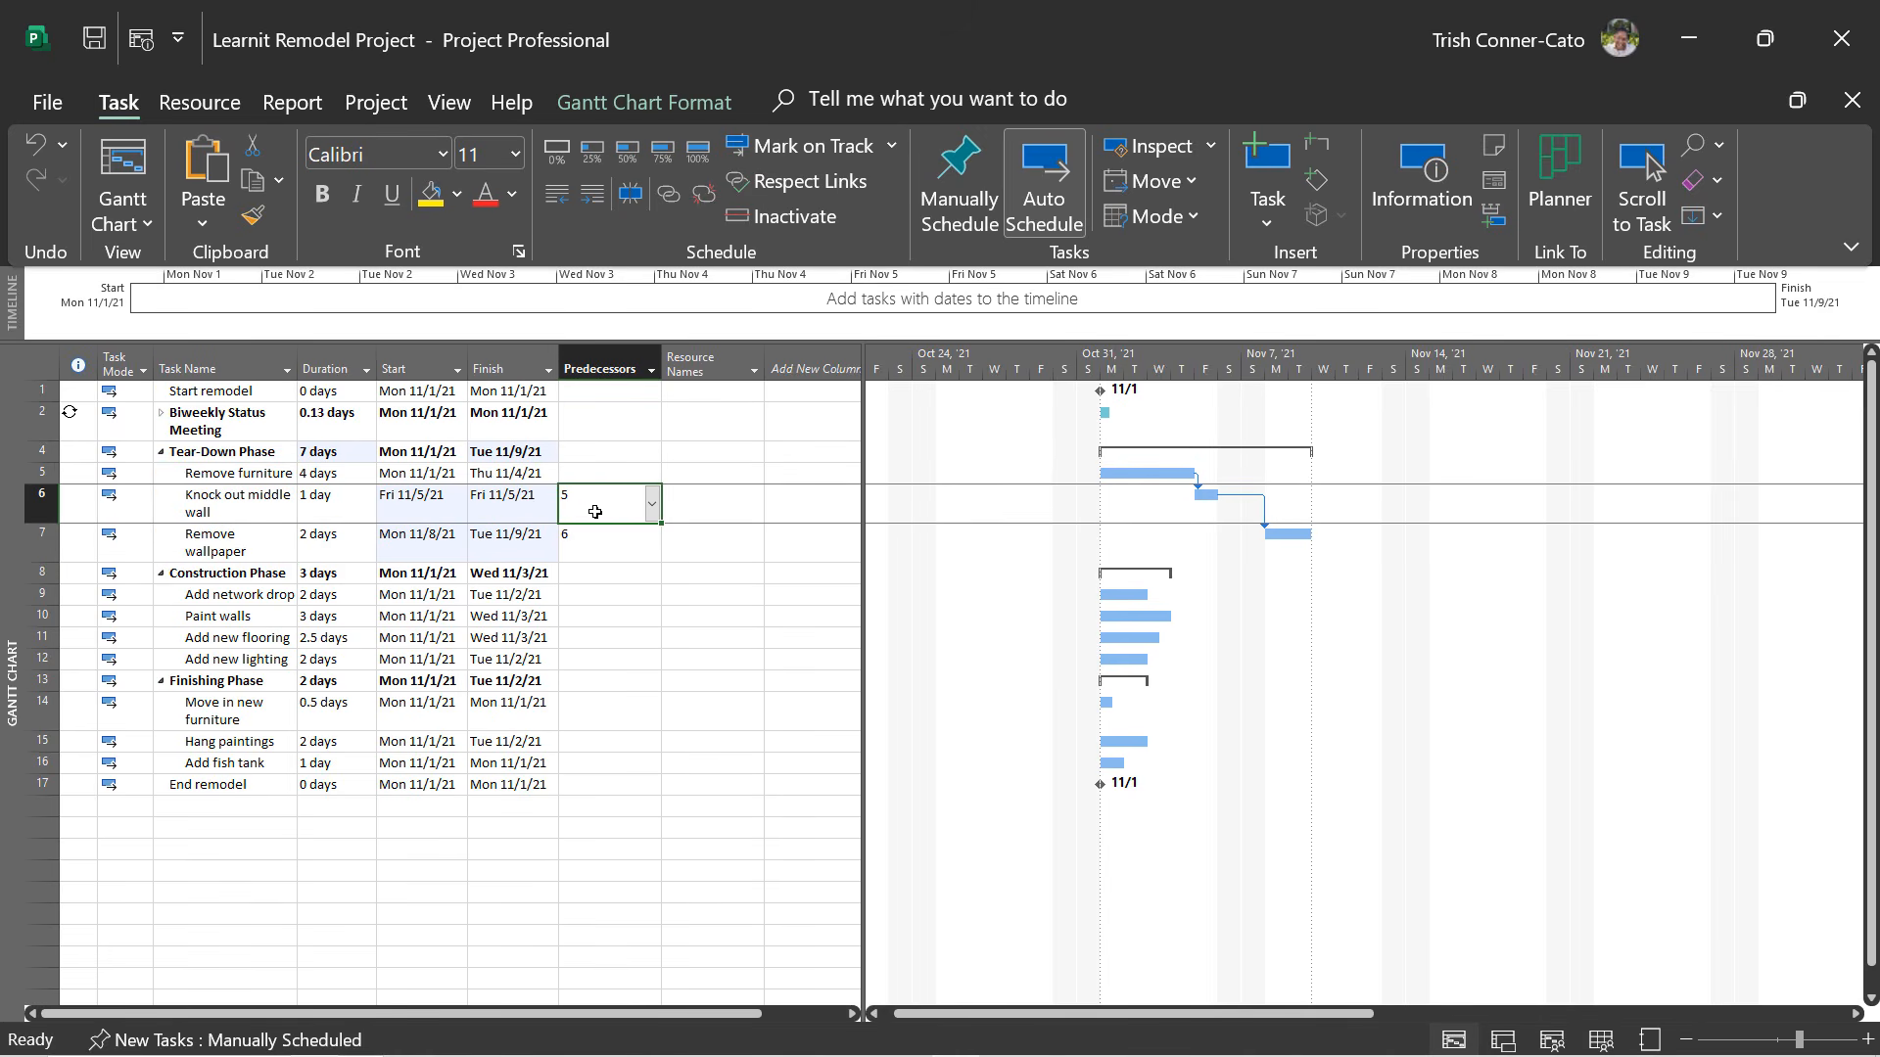
click(588, 543)
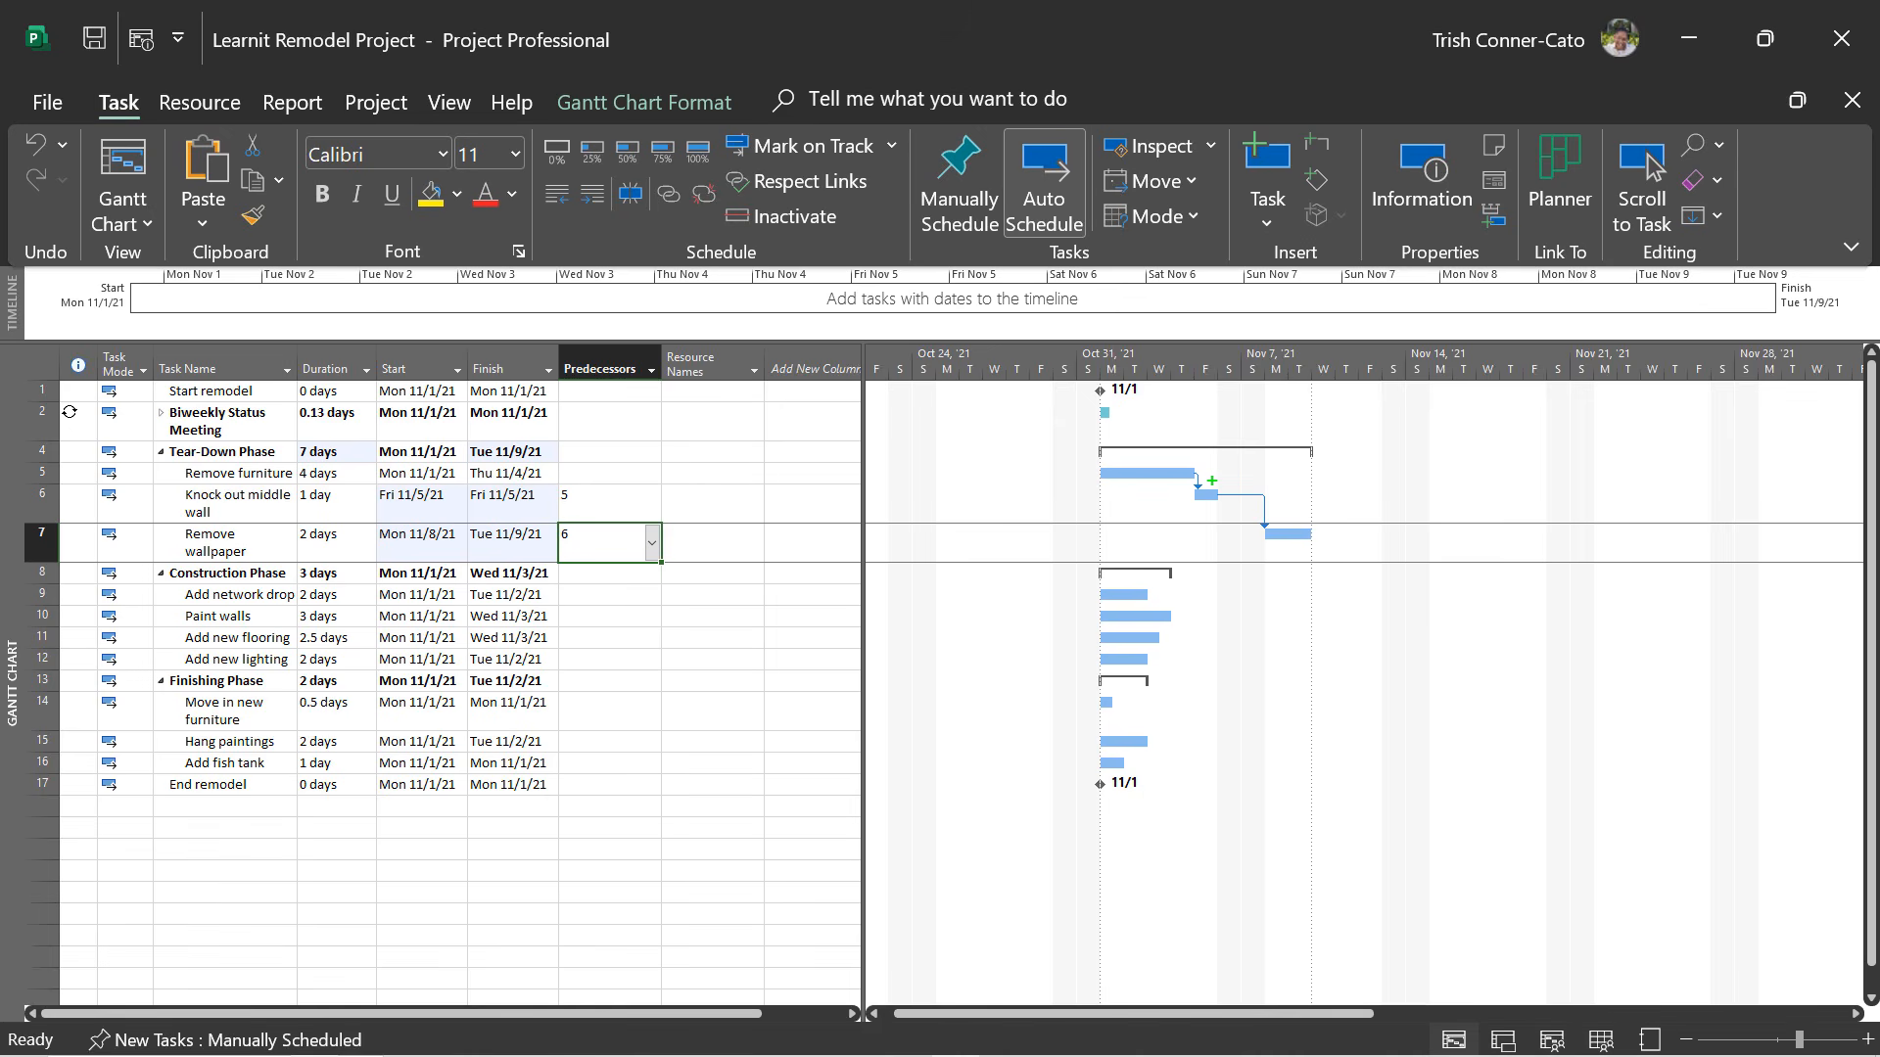
drag(1212, 481, 1365, 479)
key(Escape)
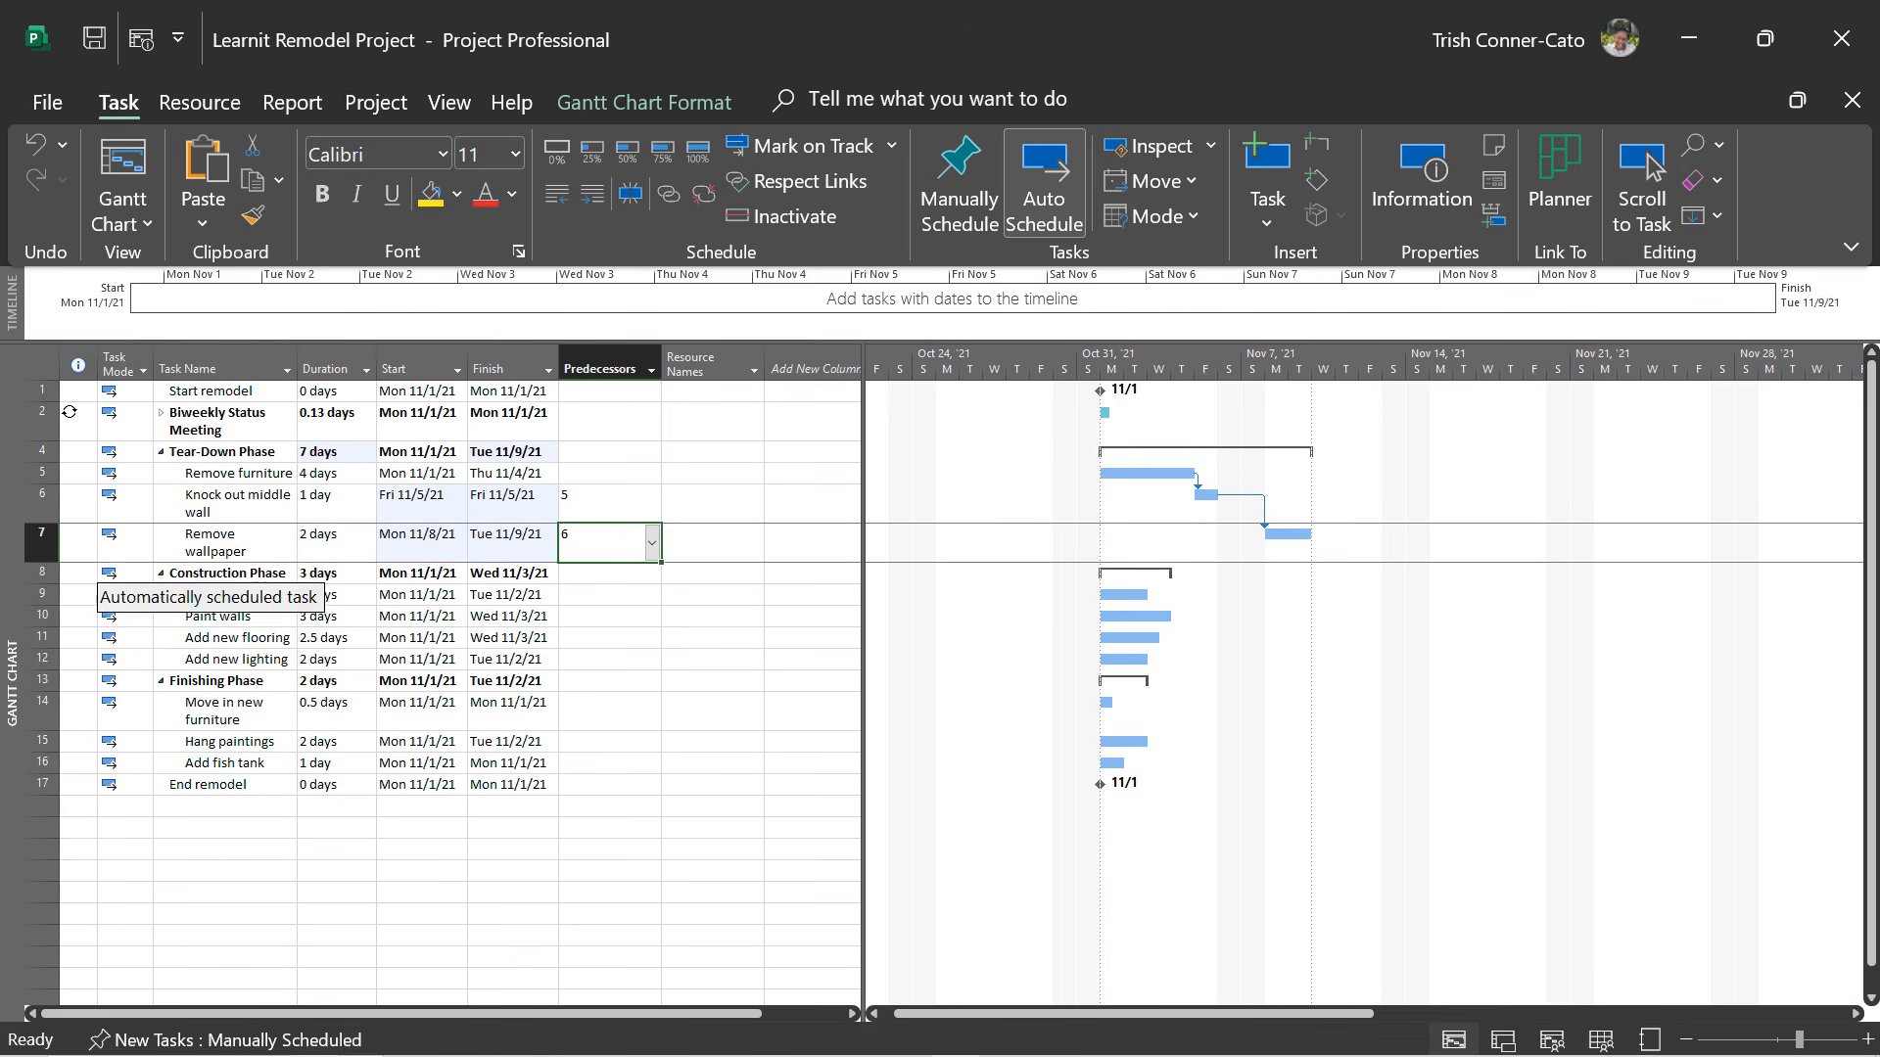
Link all Construction Phase and Finishing Phase subtasks in one sequence, from Add network drops through Add fish tank, leaving out the phase headings.
click(47, 594)
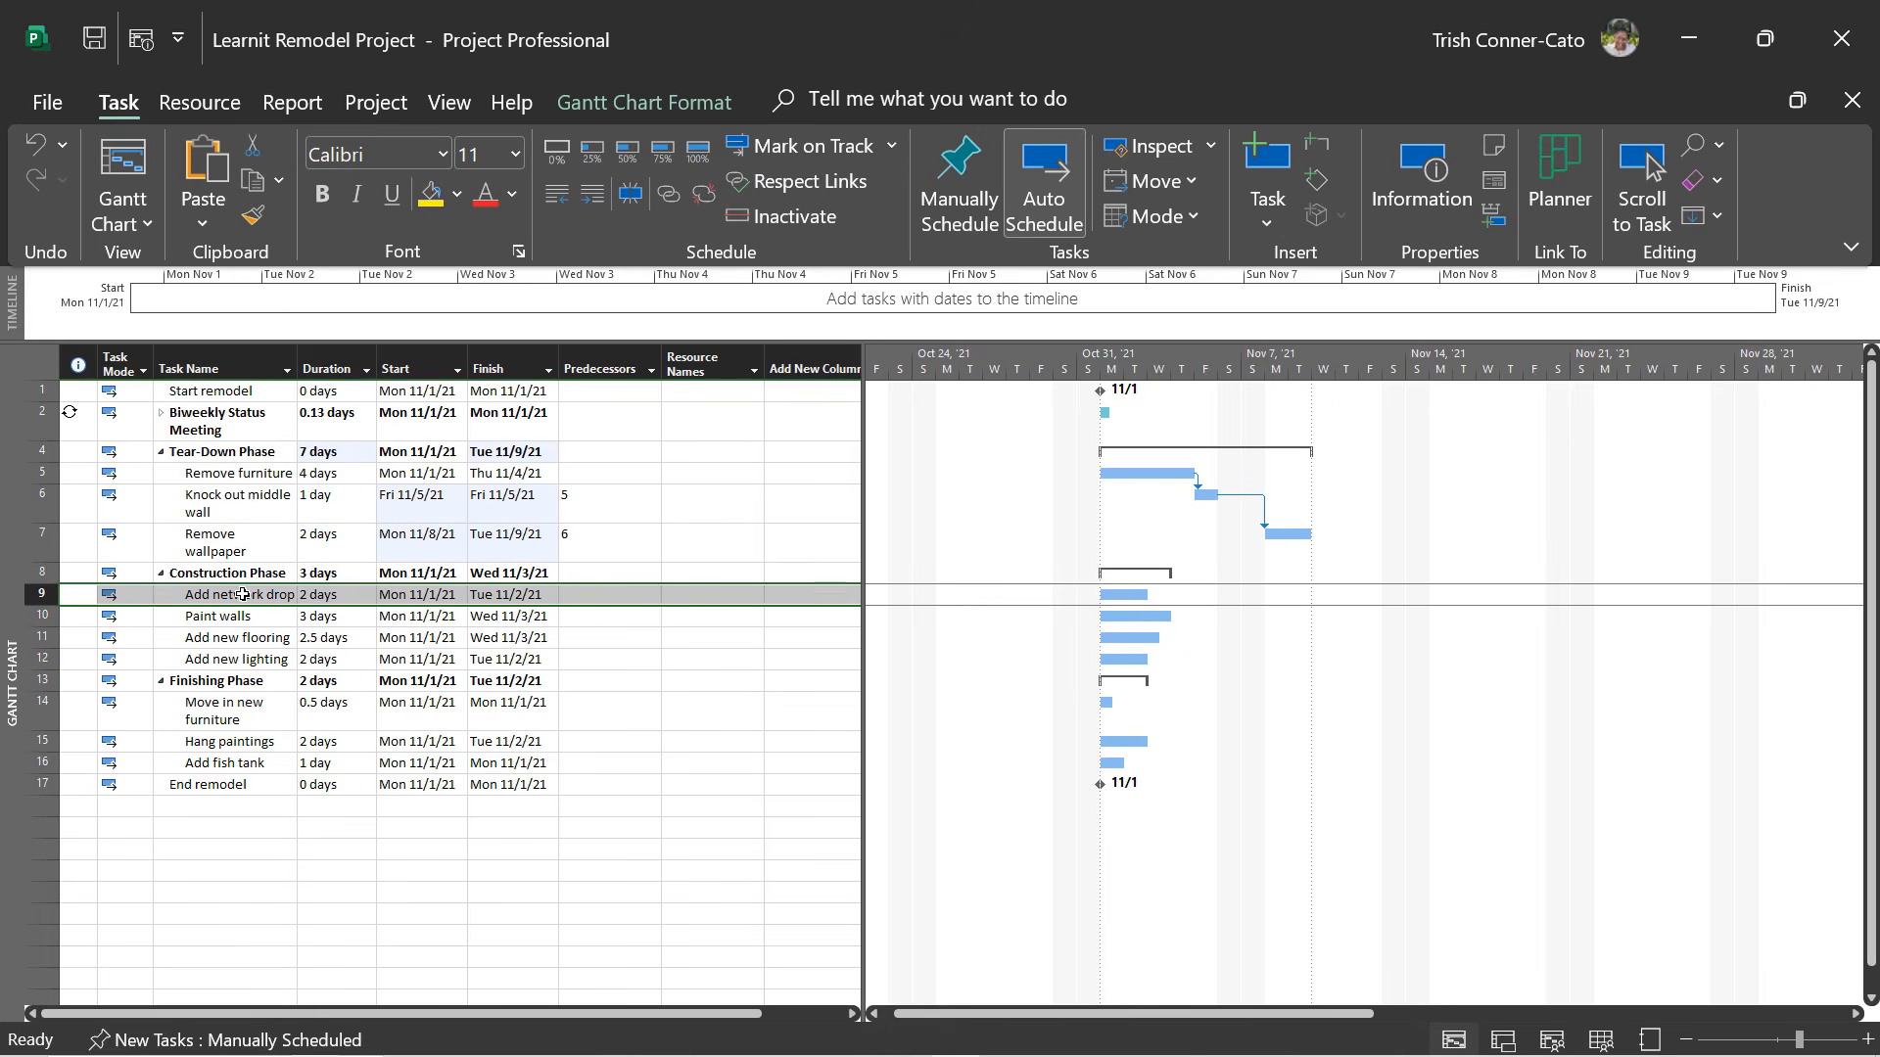
drag(247, 592, 186, 663)
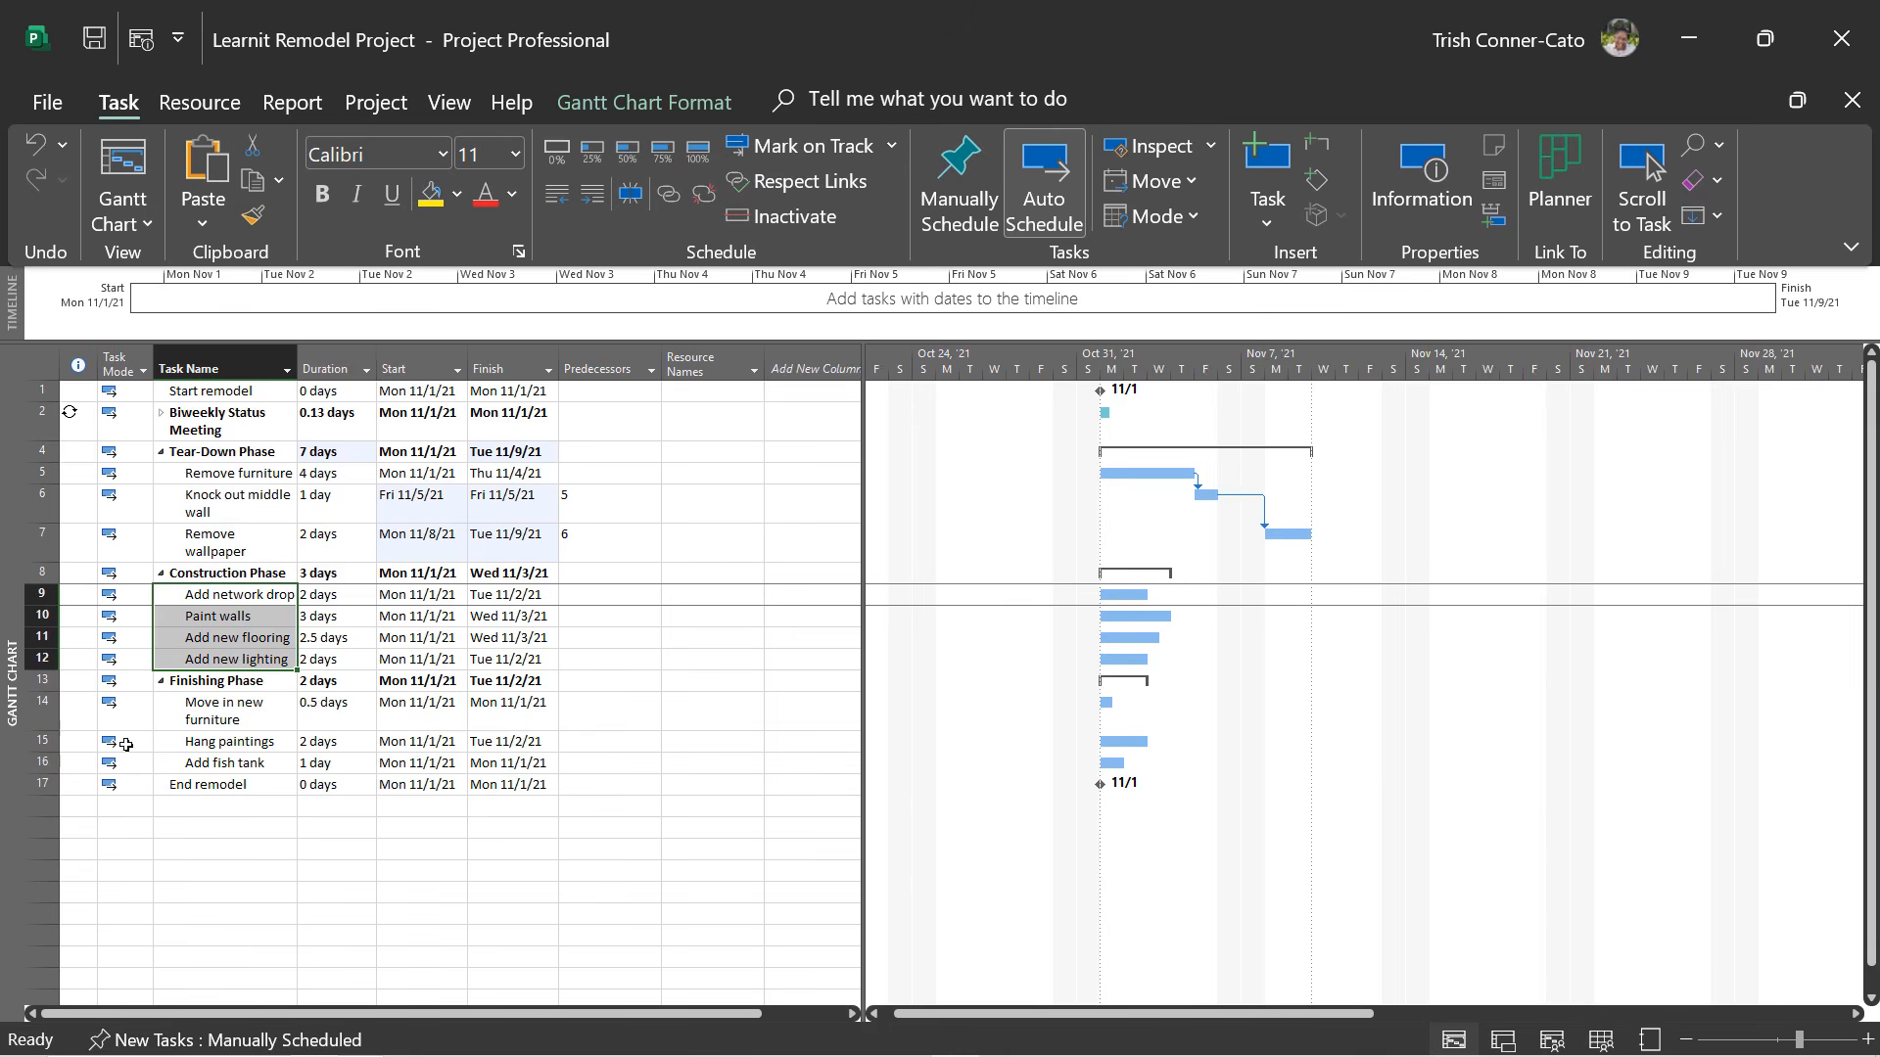
ctrl+click(221, 724)
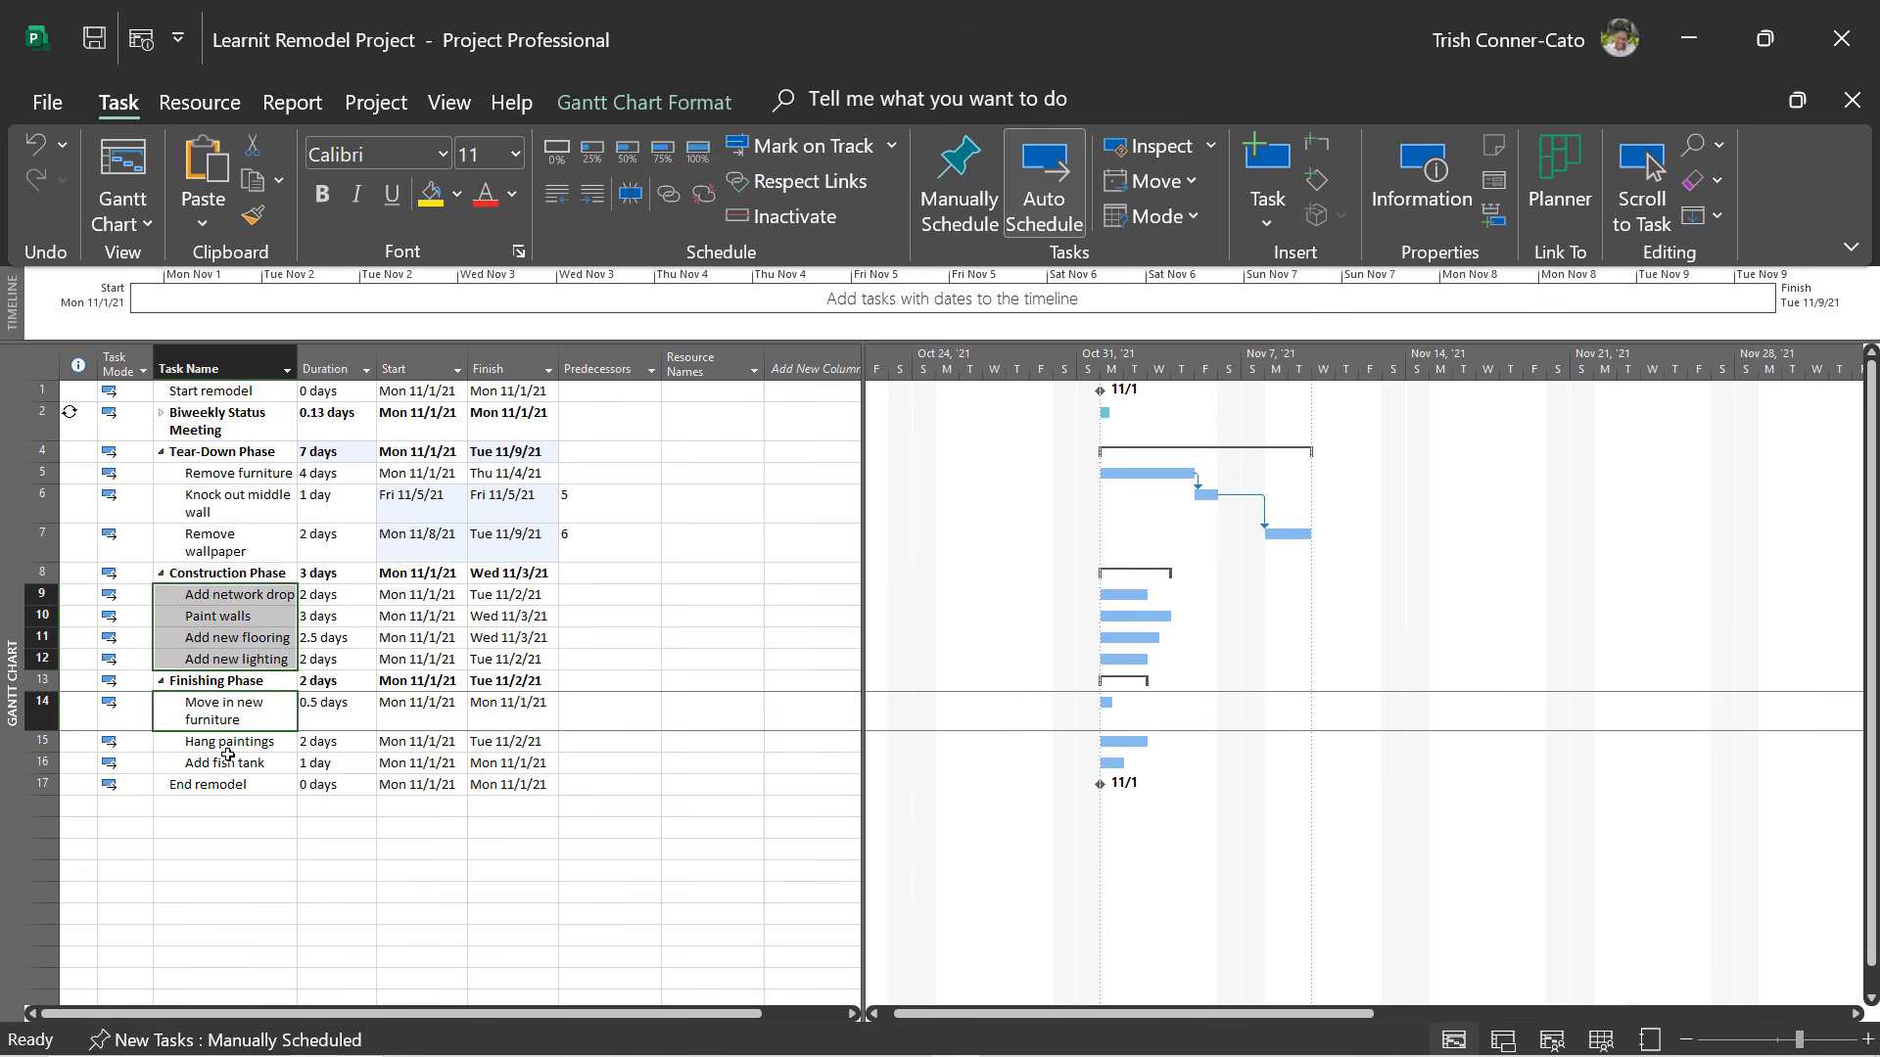
ctrl+click(224, 744)
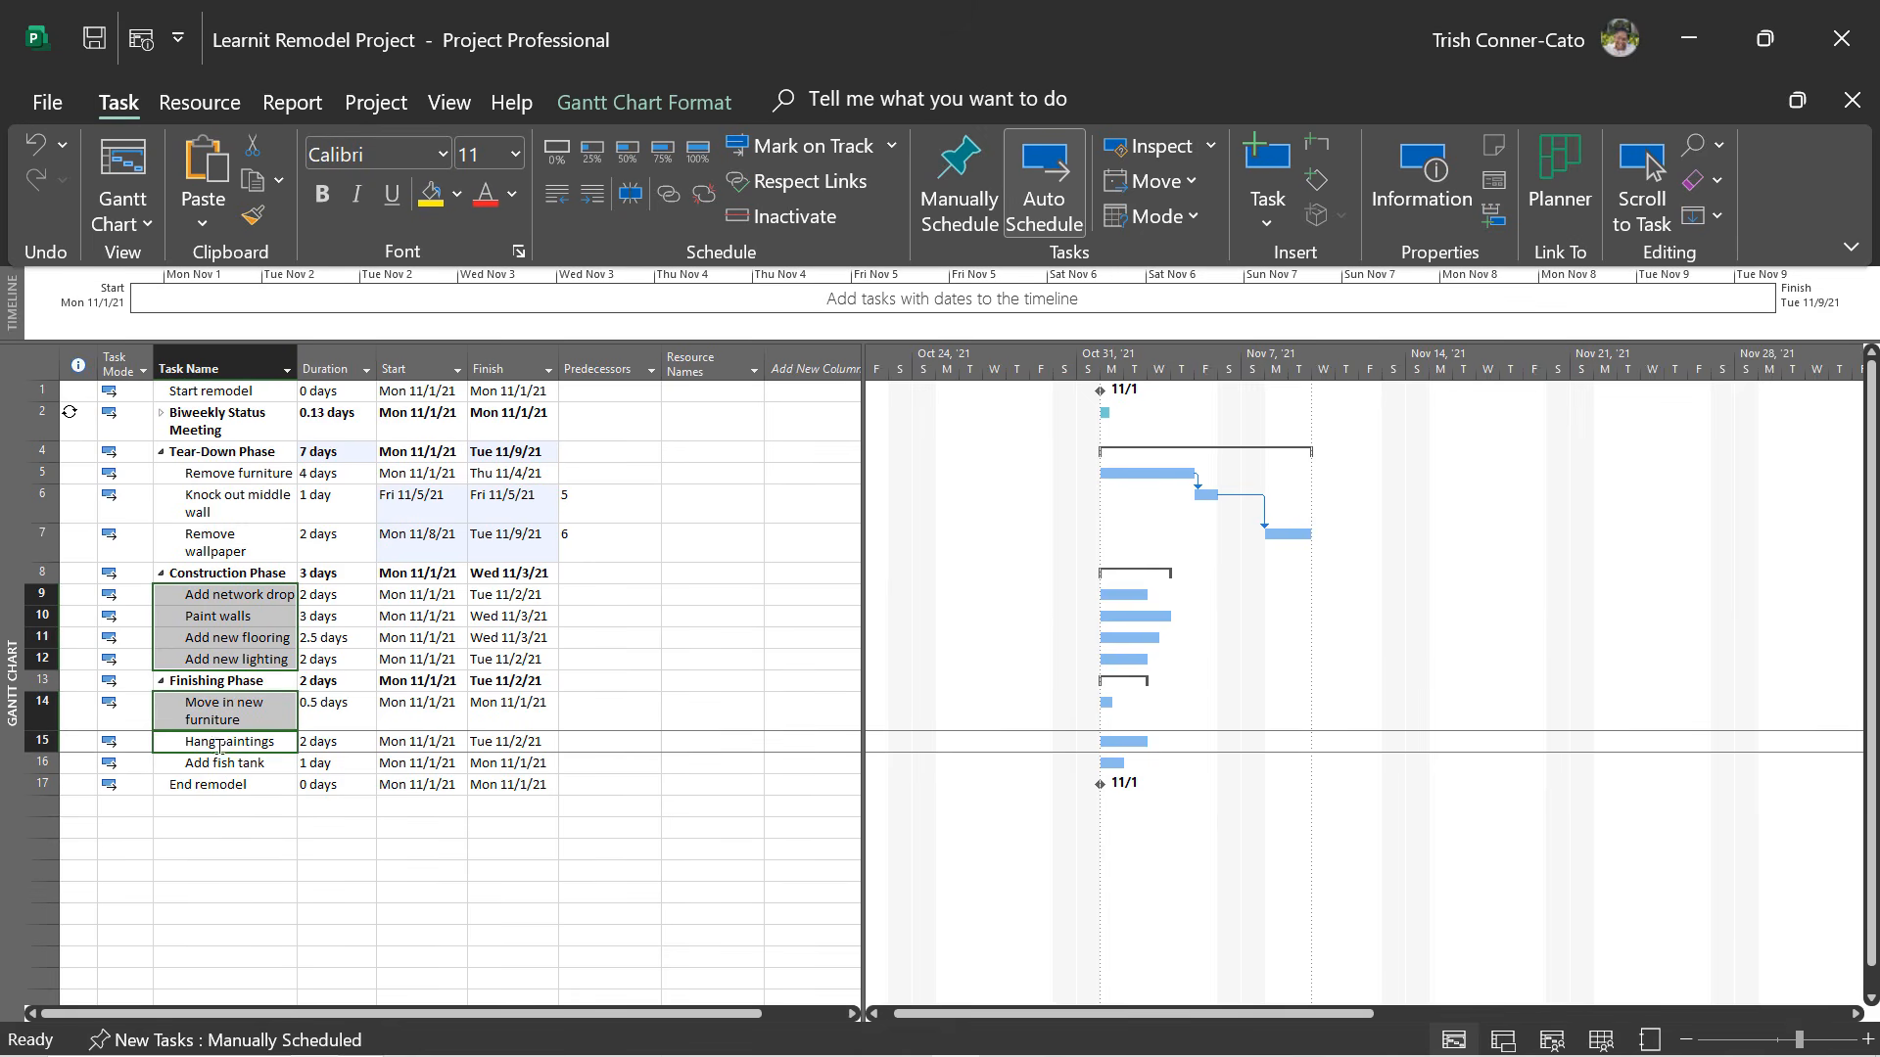
ctrl+click(225, 764)
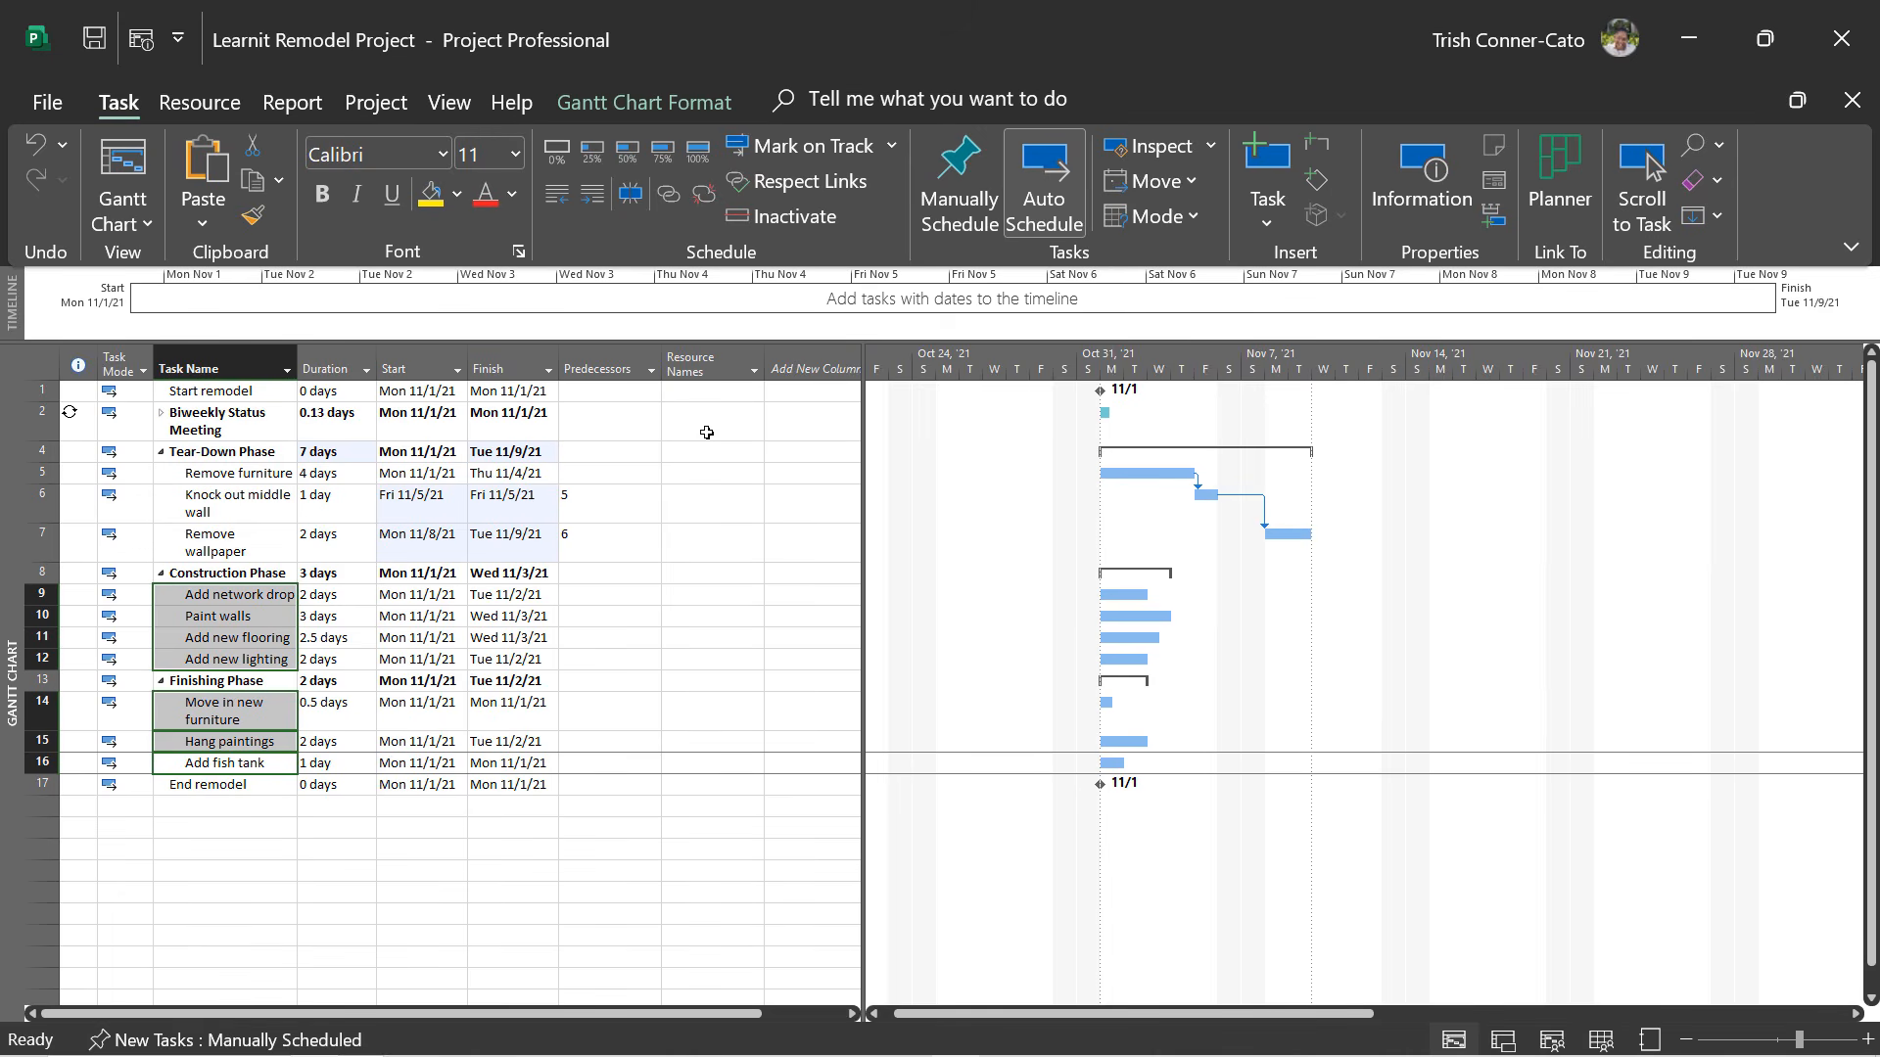
click(669, 194)
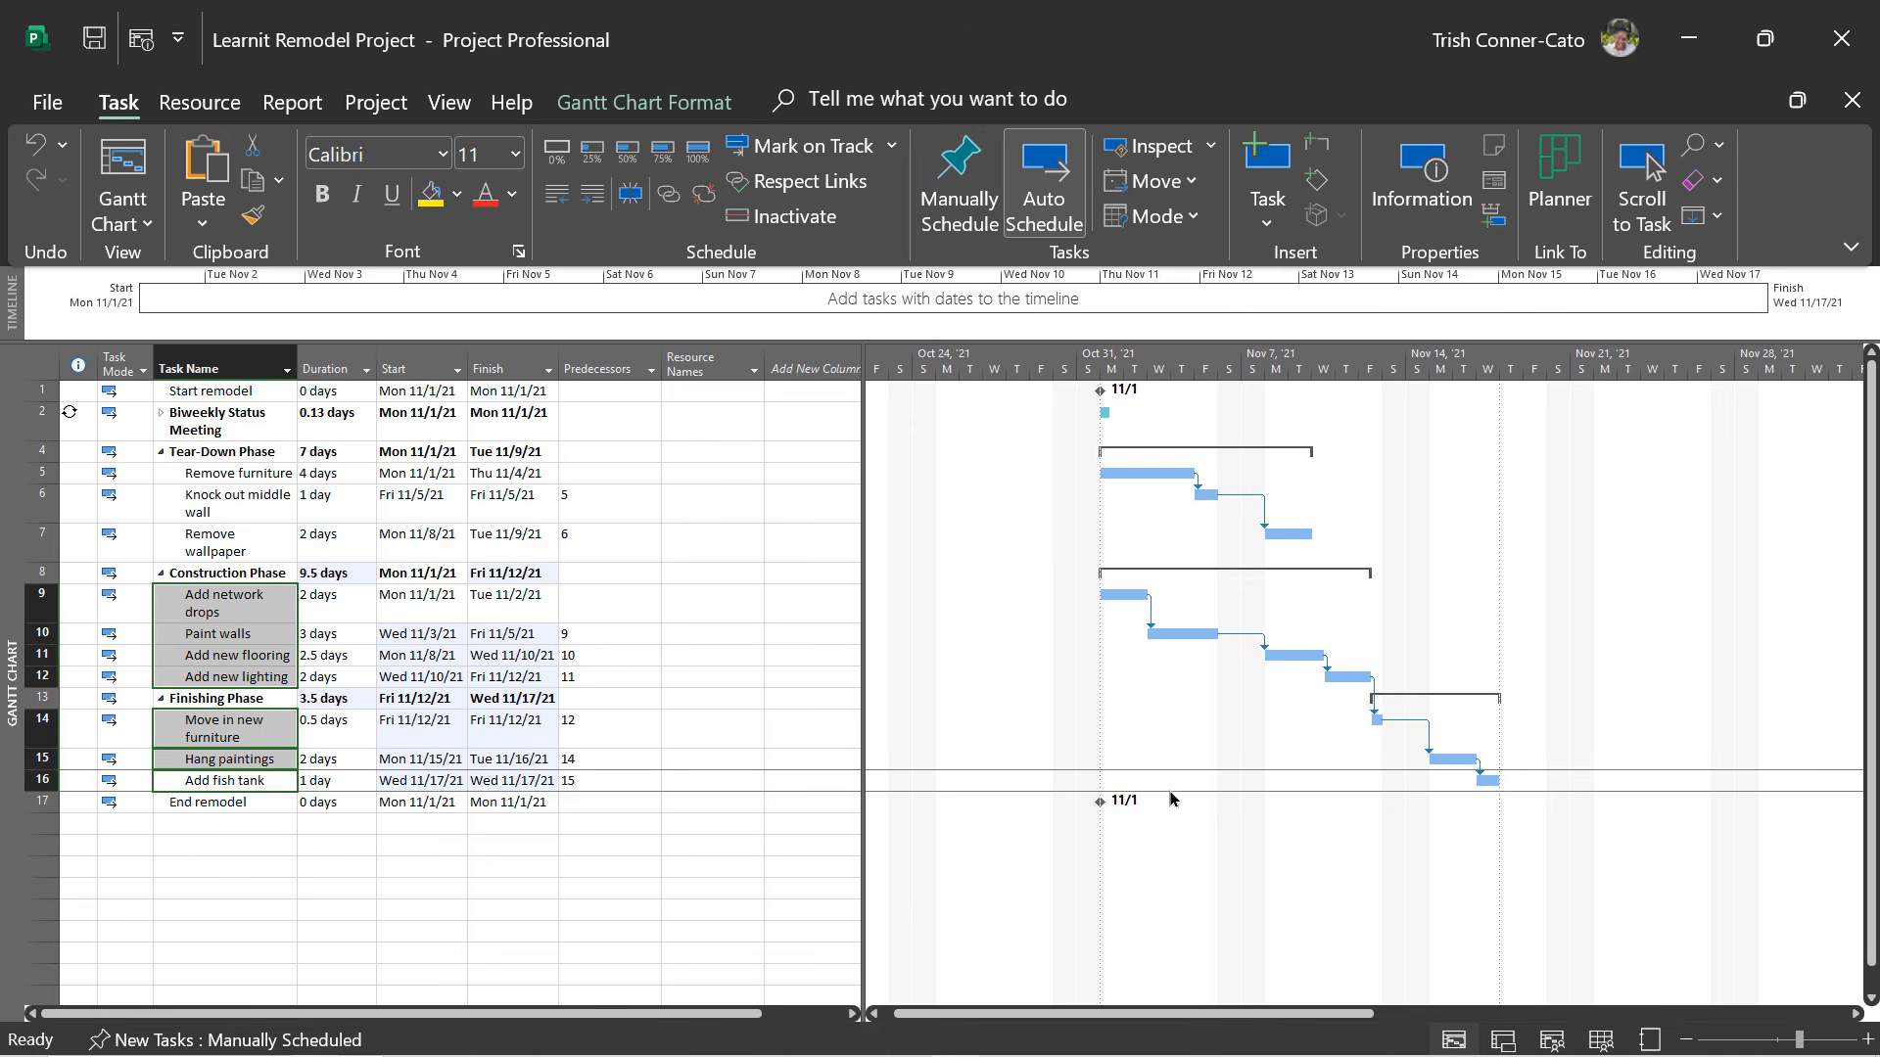
click(609, 641)
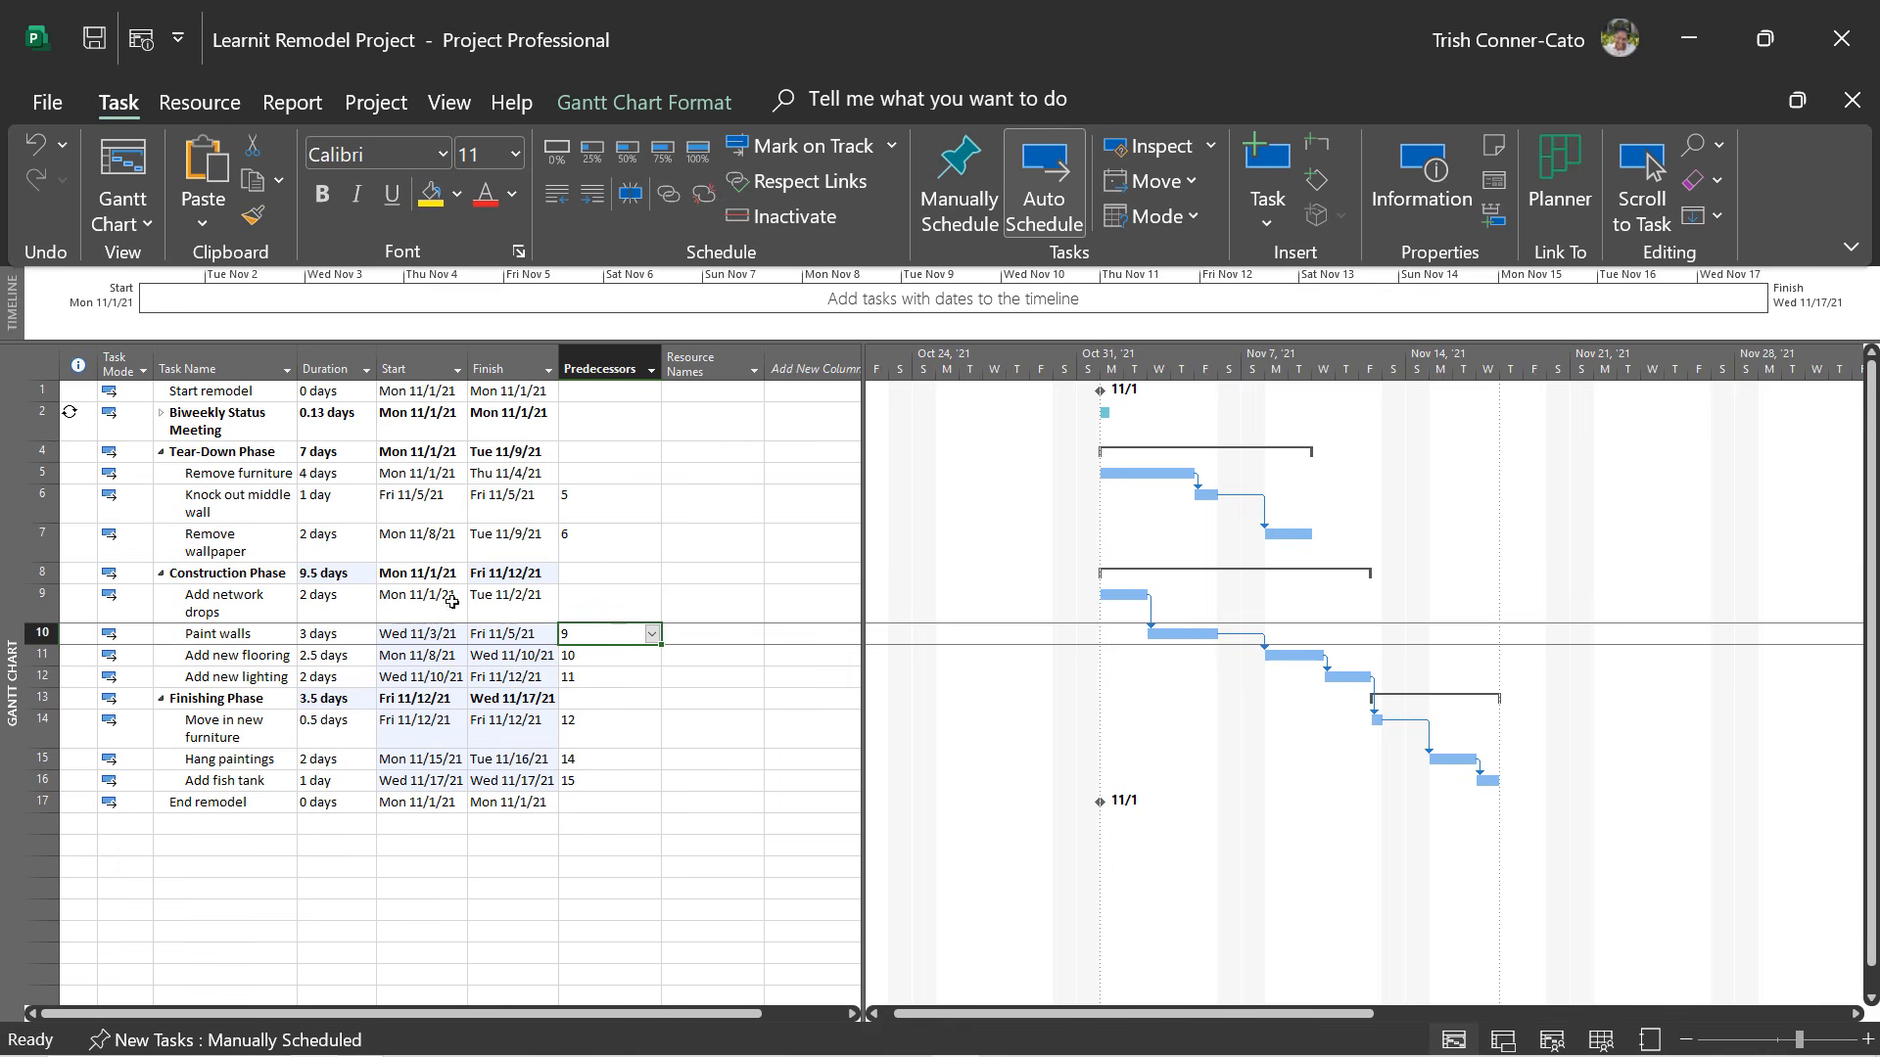
Link the summary tasks Tear-Down Phase, Construction Phase and Finishing Phase in sequence.
click(215, 458)
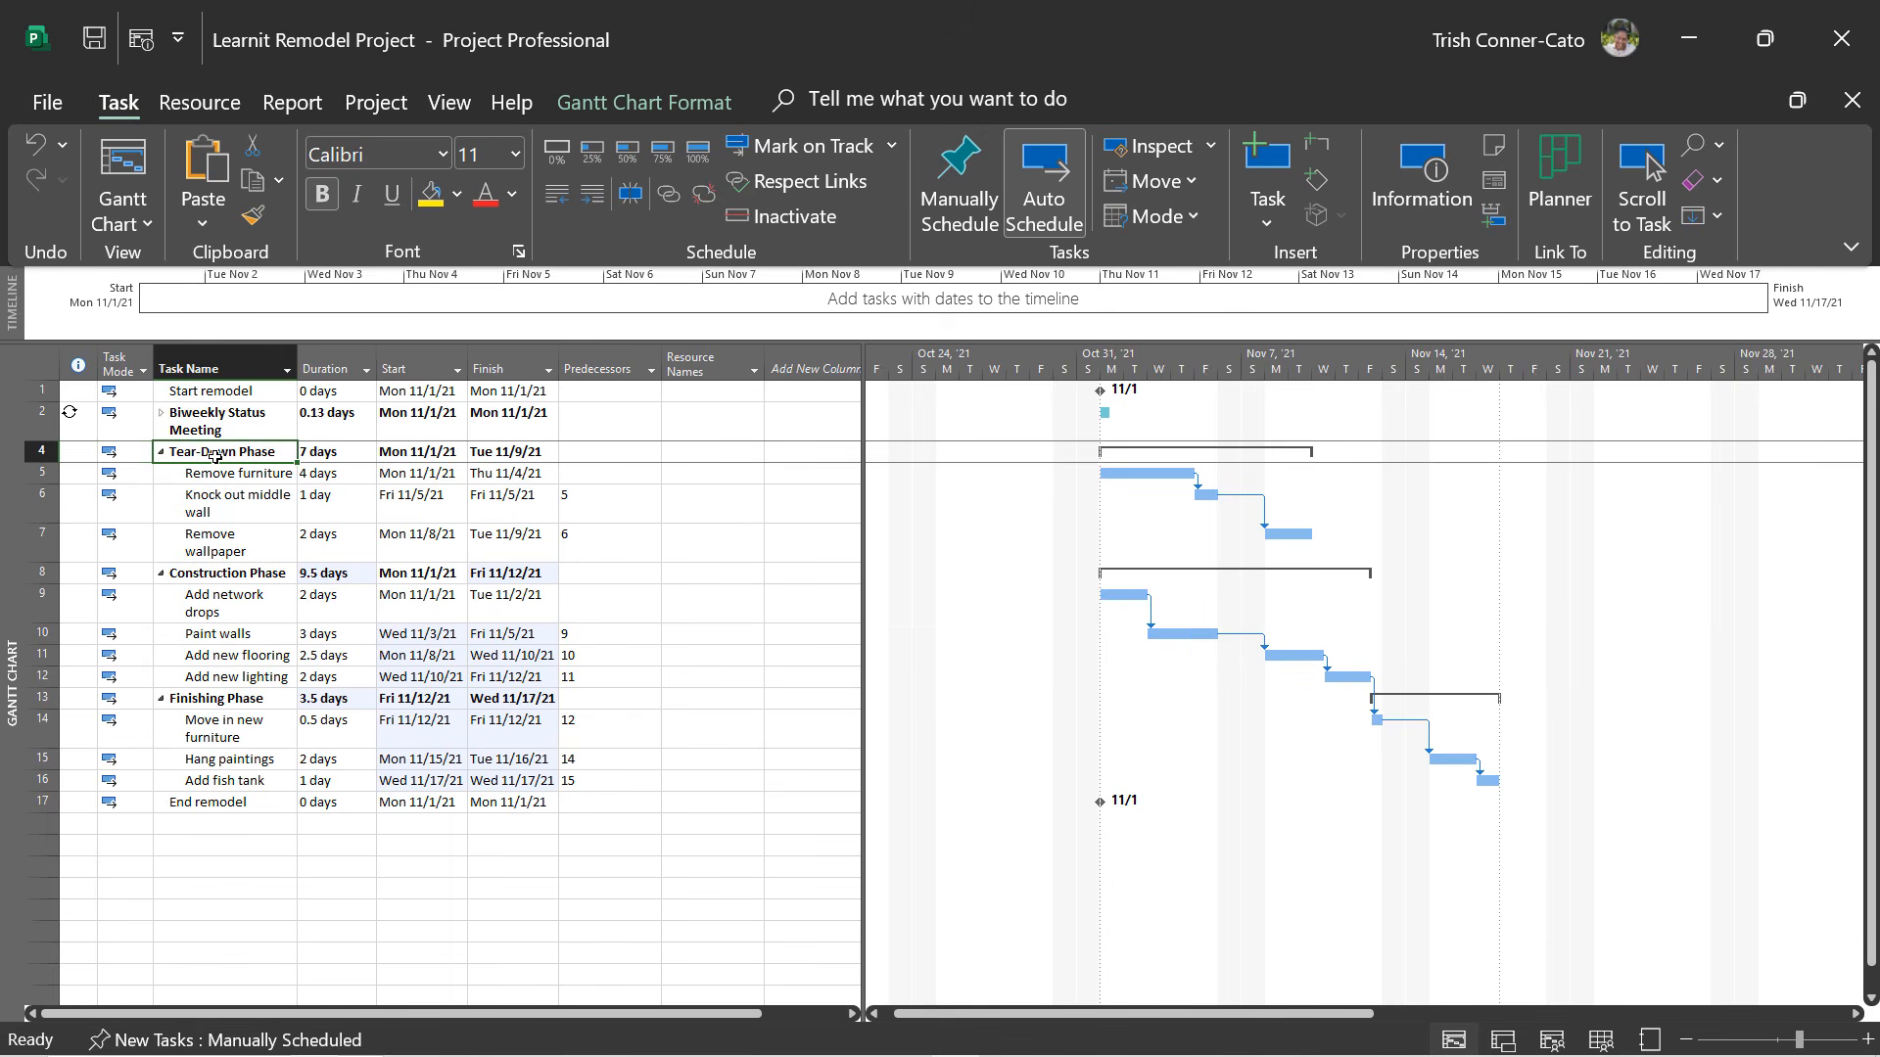
ctrl+click(244, 572)
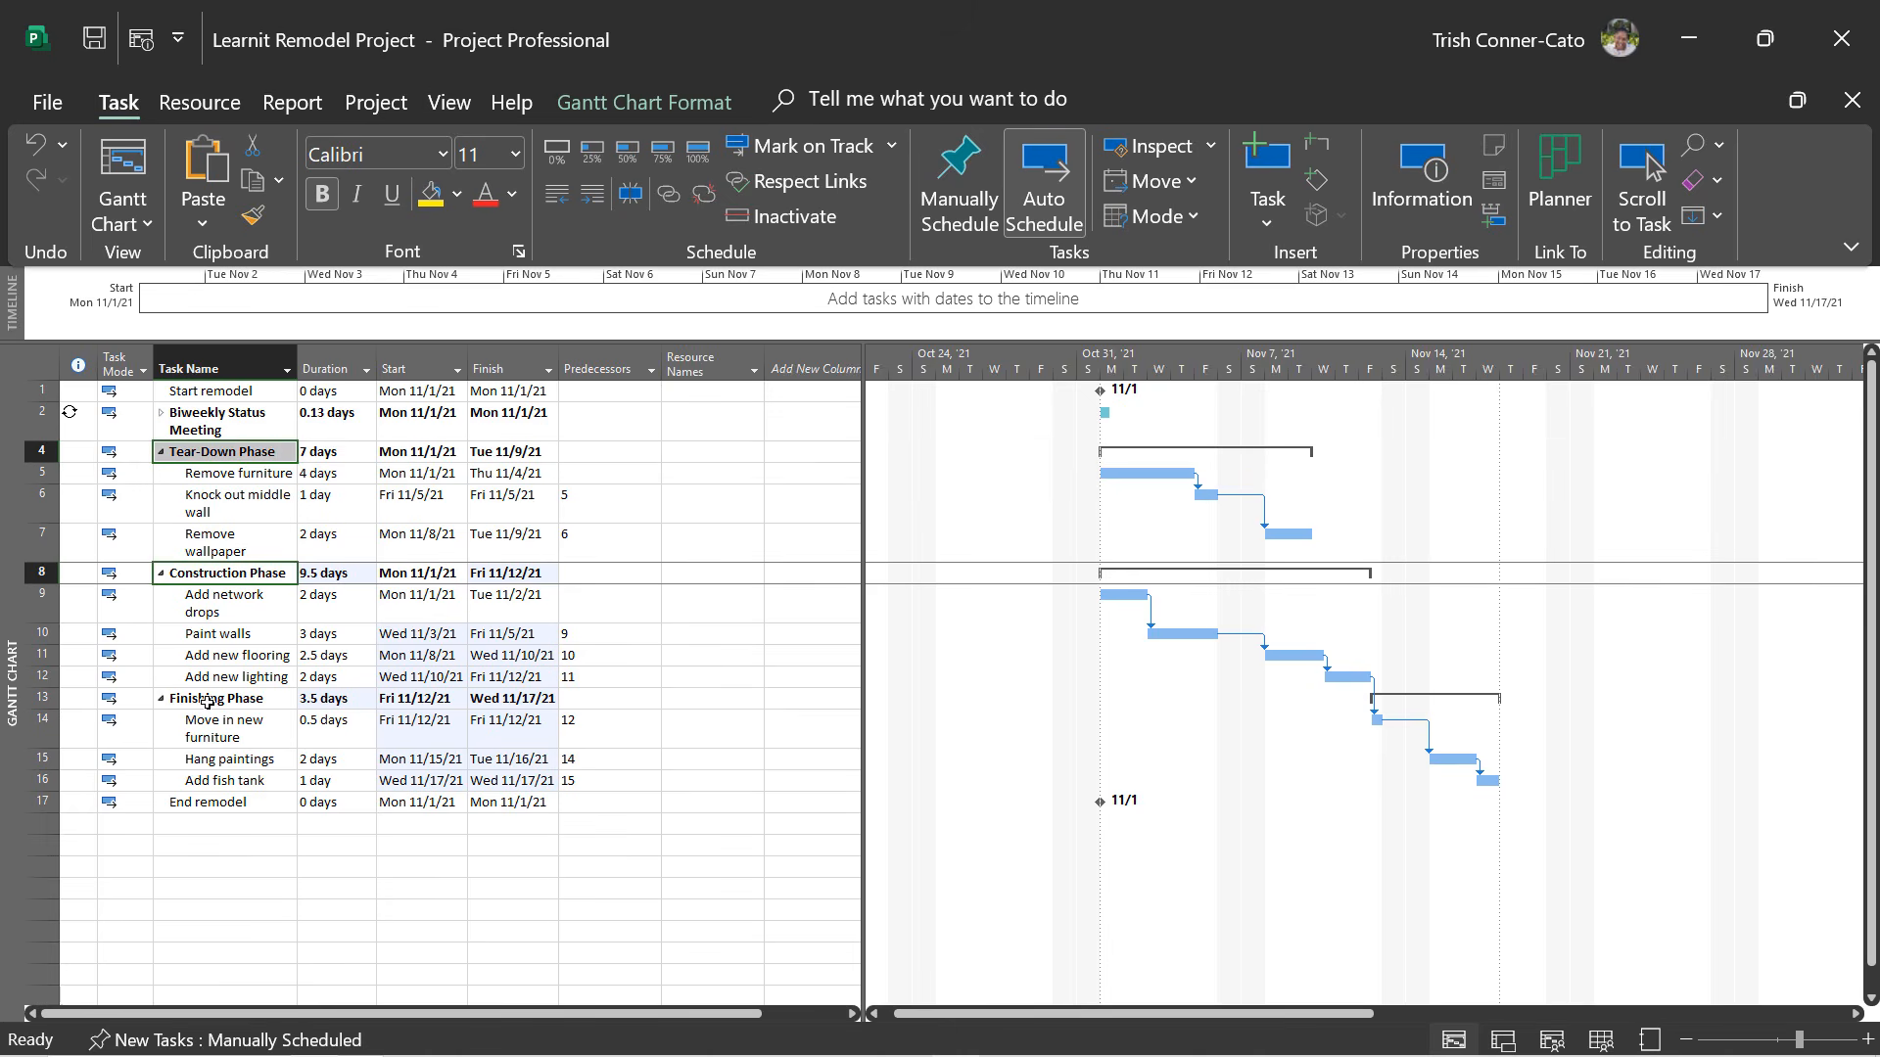
ctrl+click(207, 701)
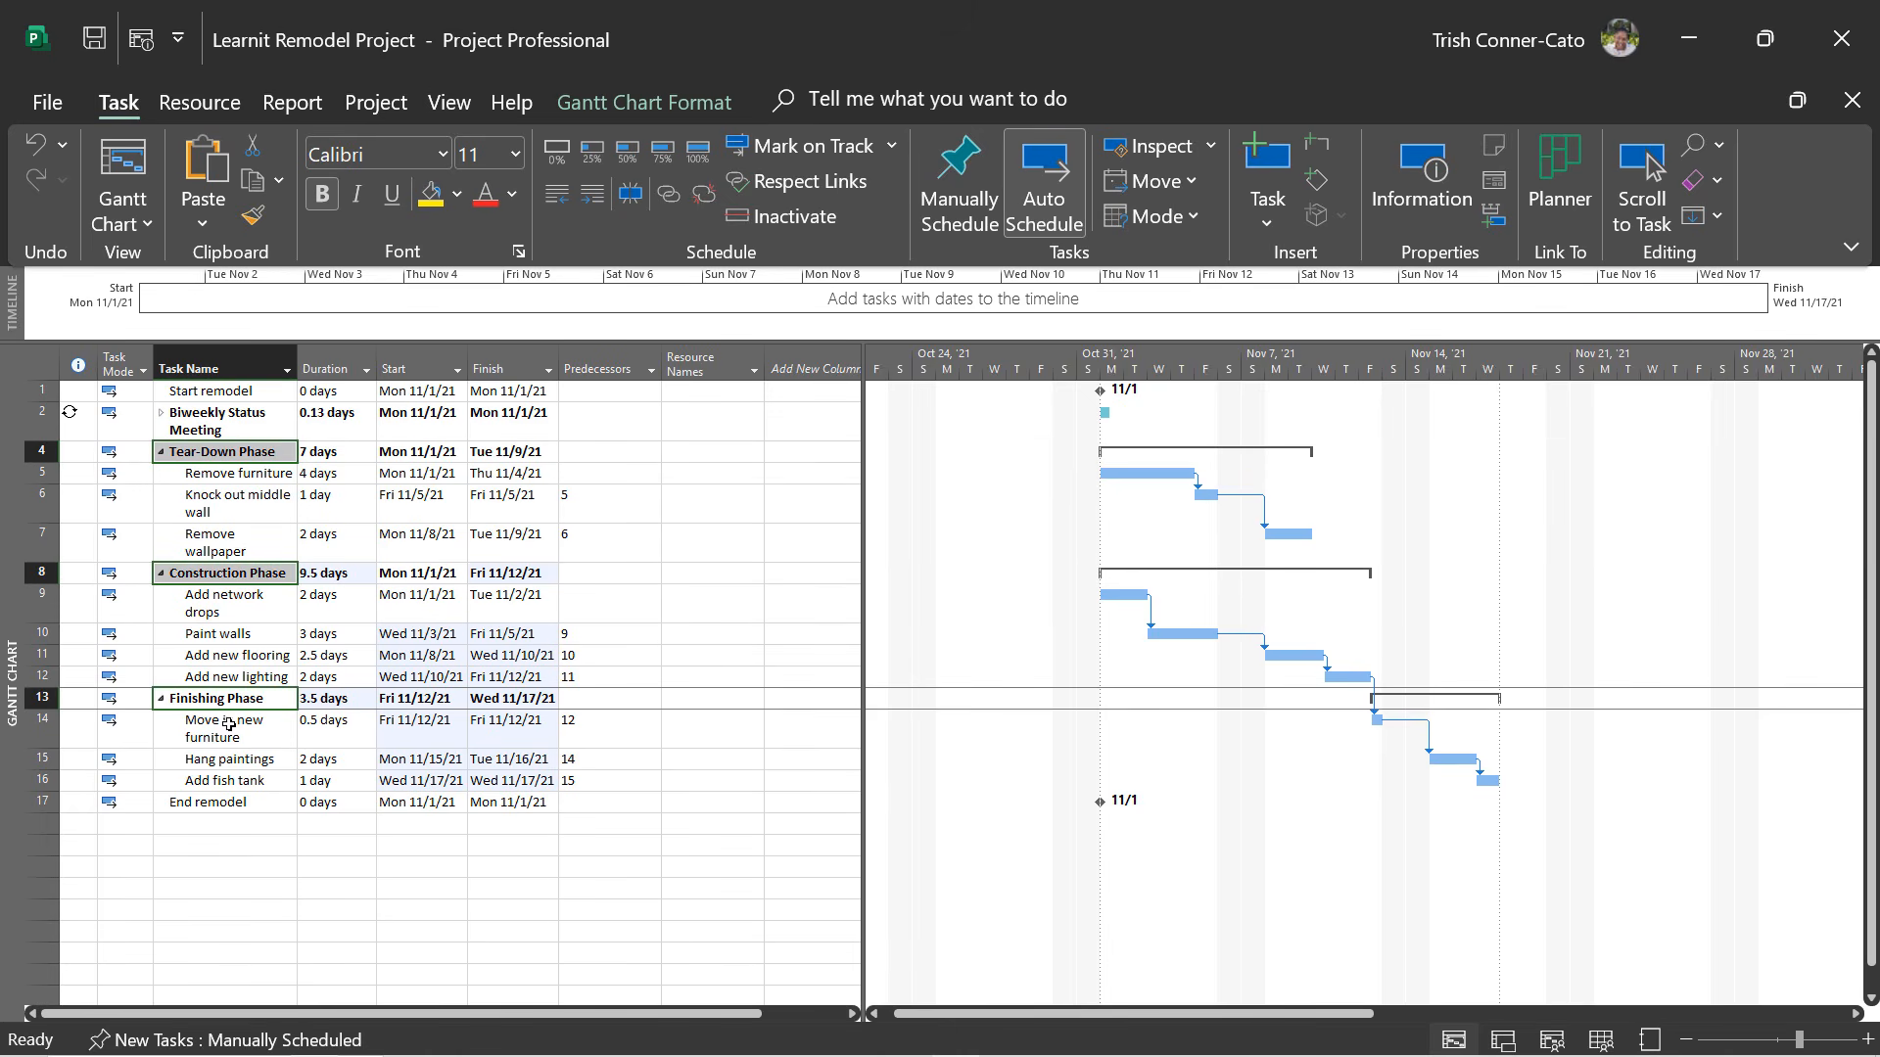
click(670, 200)
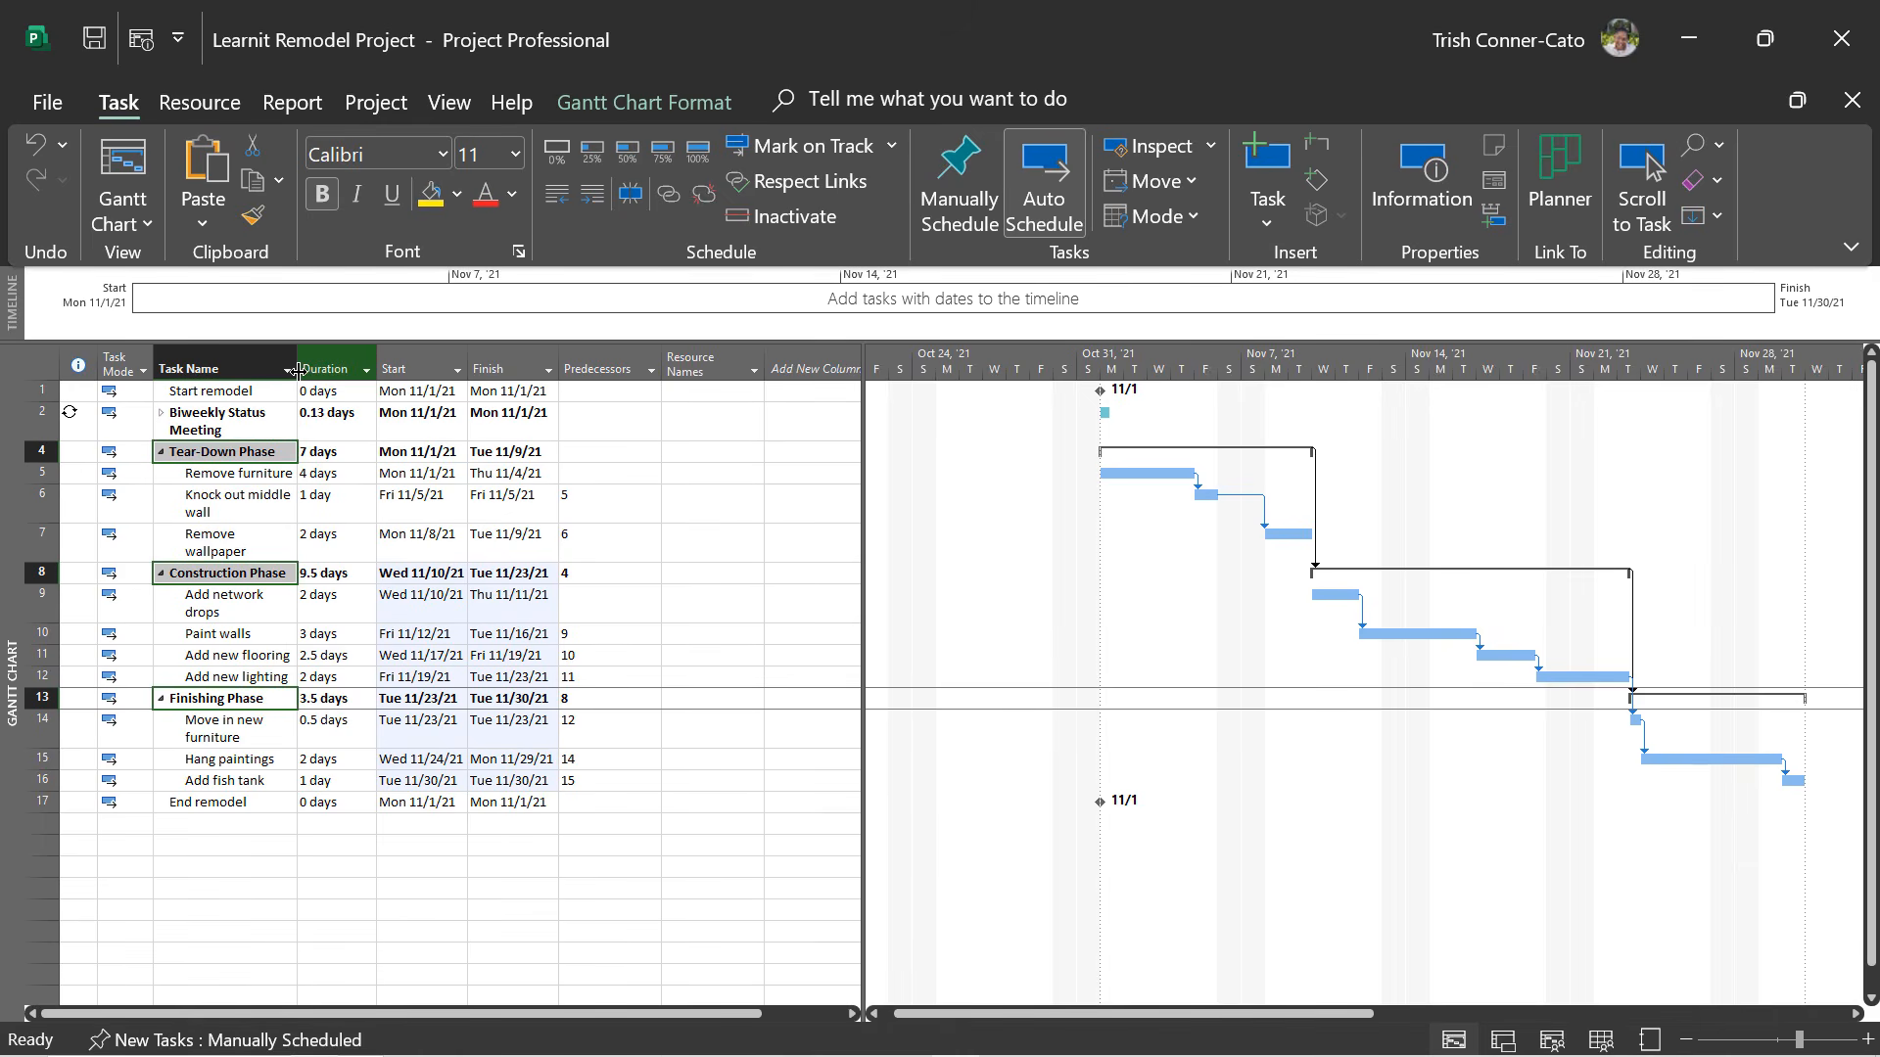
Widen the Task Name column until each task name fits on one line.
drag(294, 373, 315, 370)
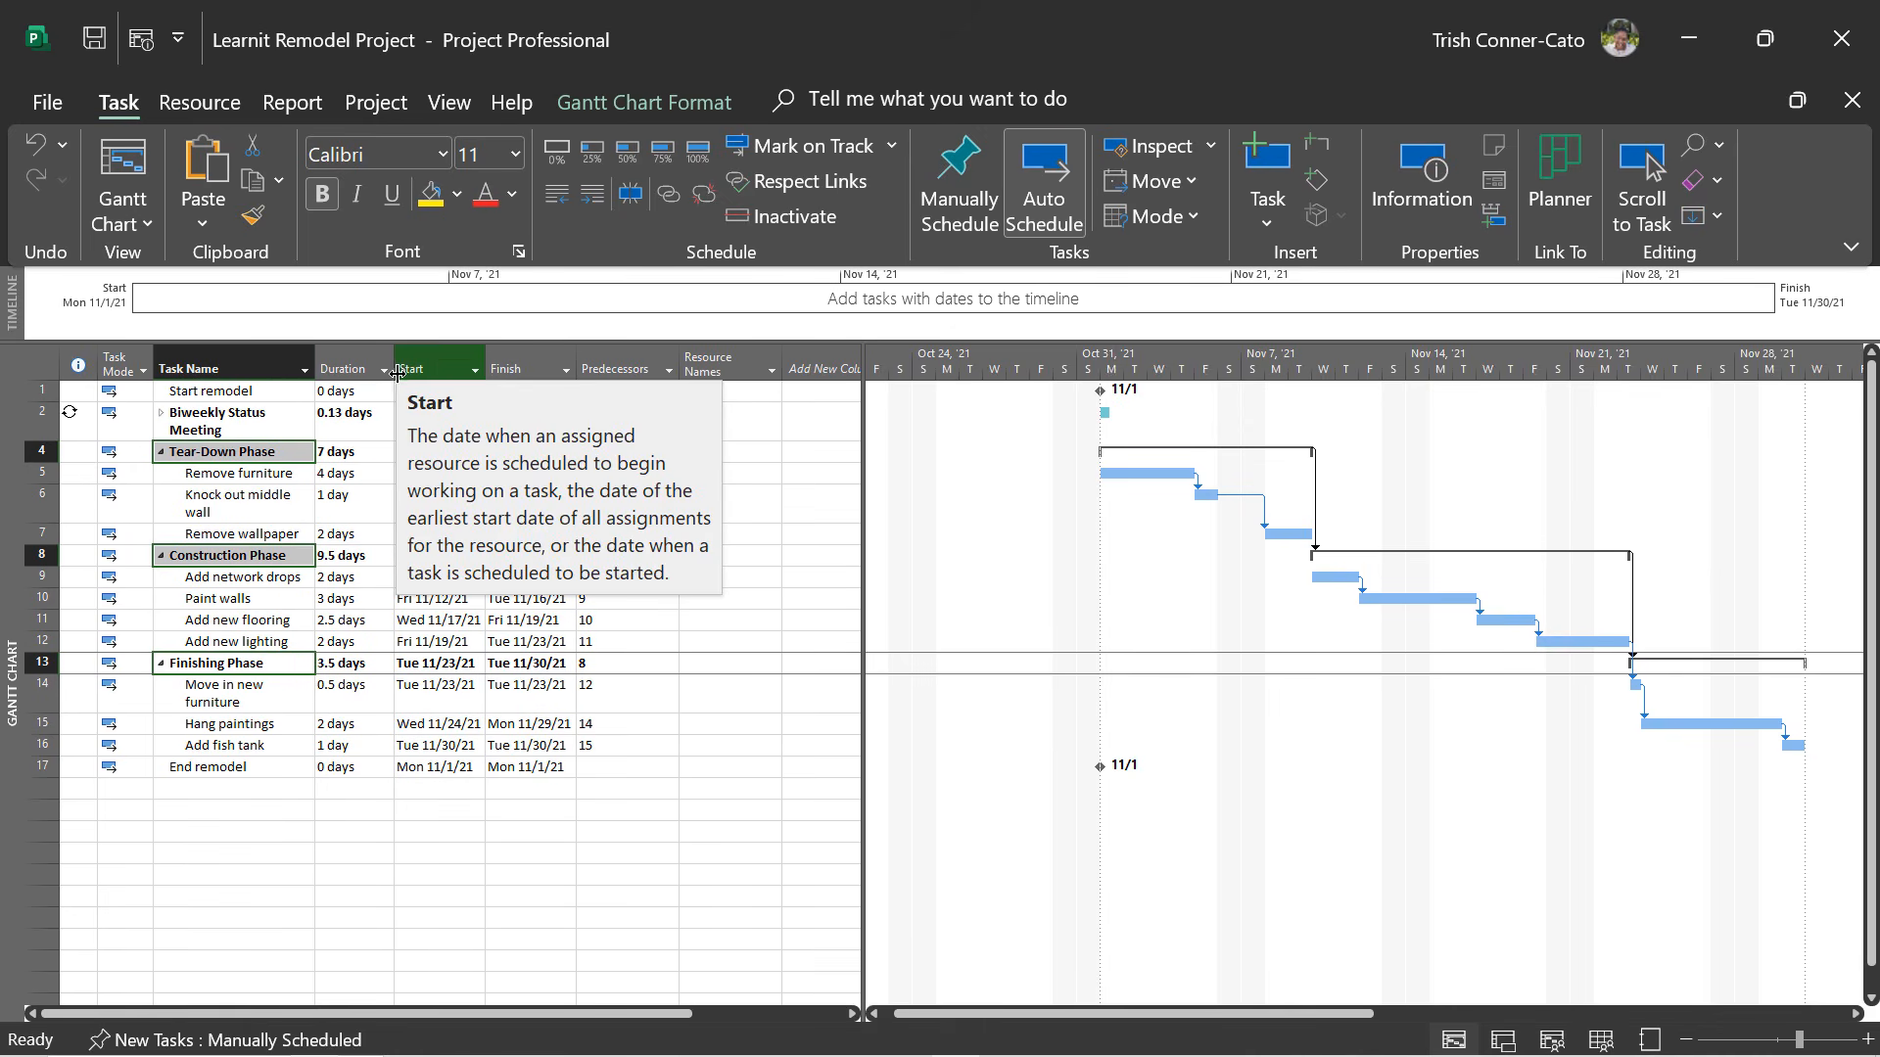
drag(393, 368, 332, 366)
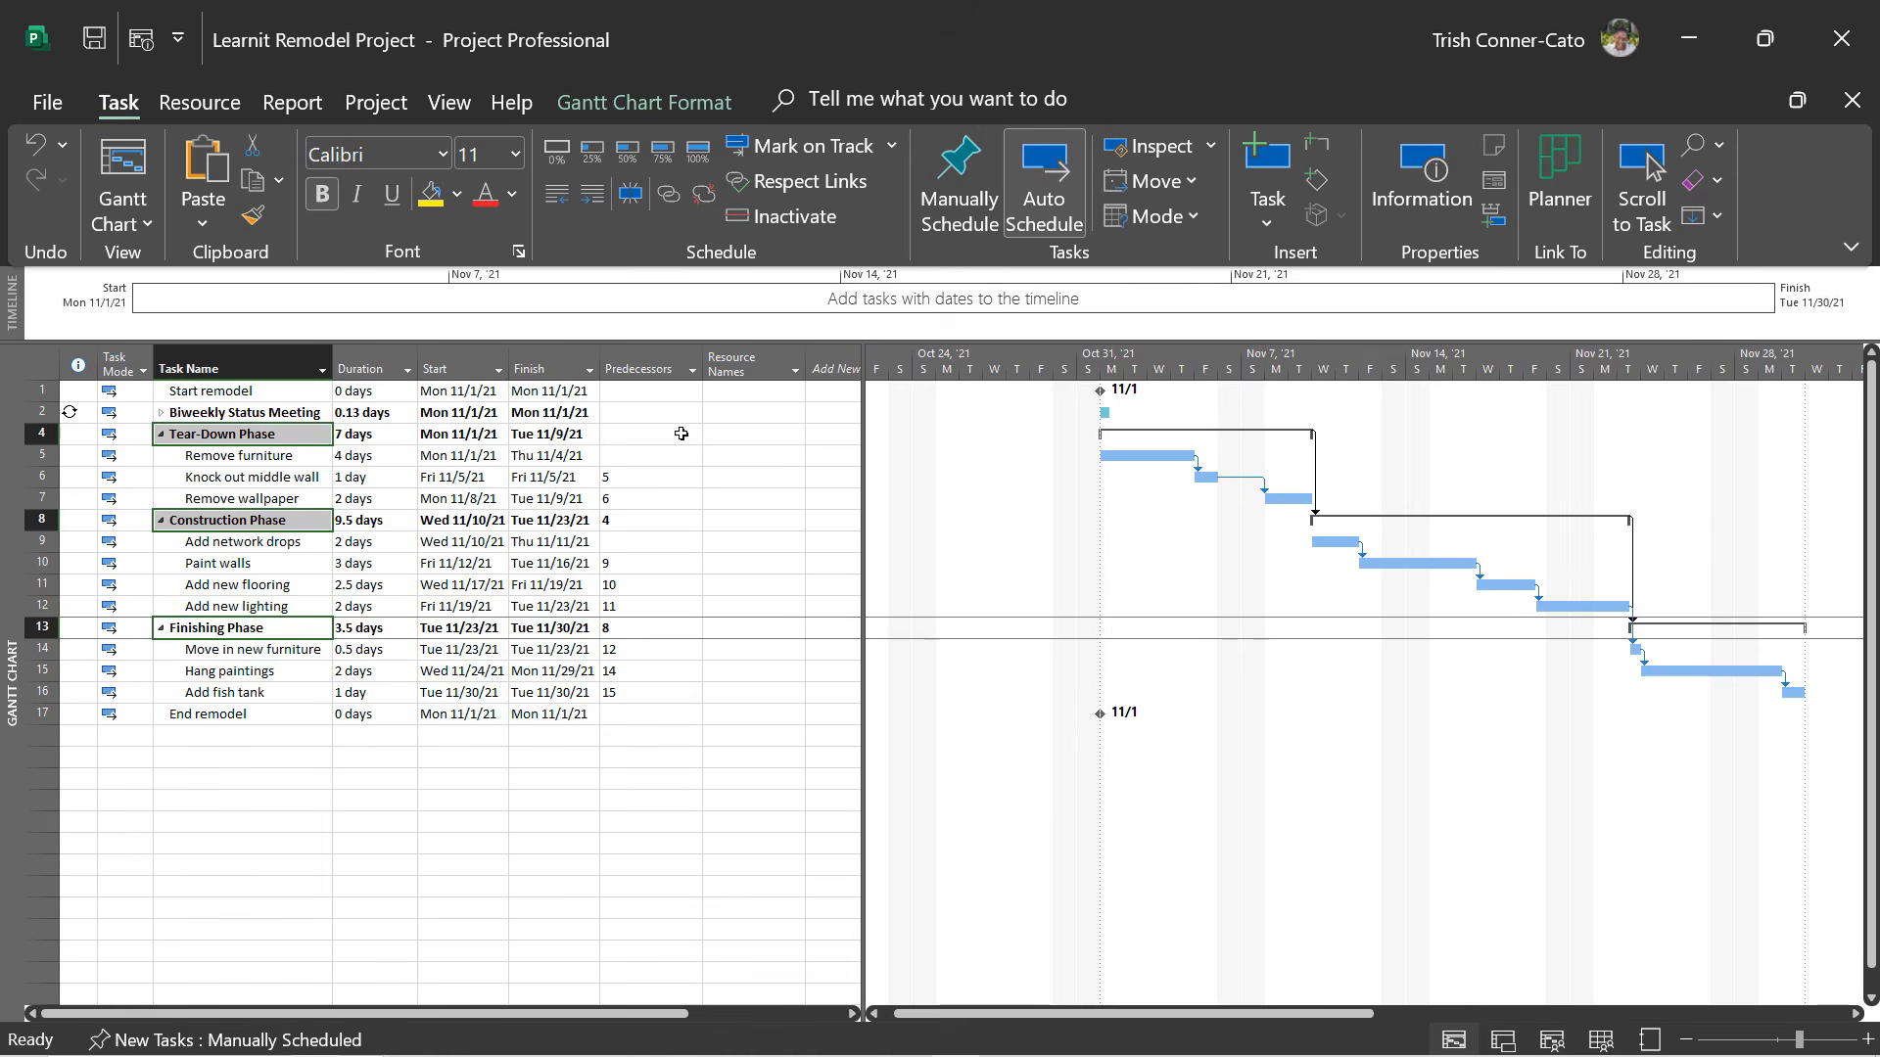
Show outline numbers in front of the task names in the Gantt chart table.
double_click(636, 109)
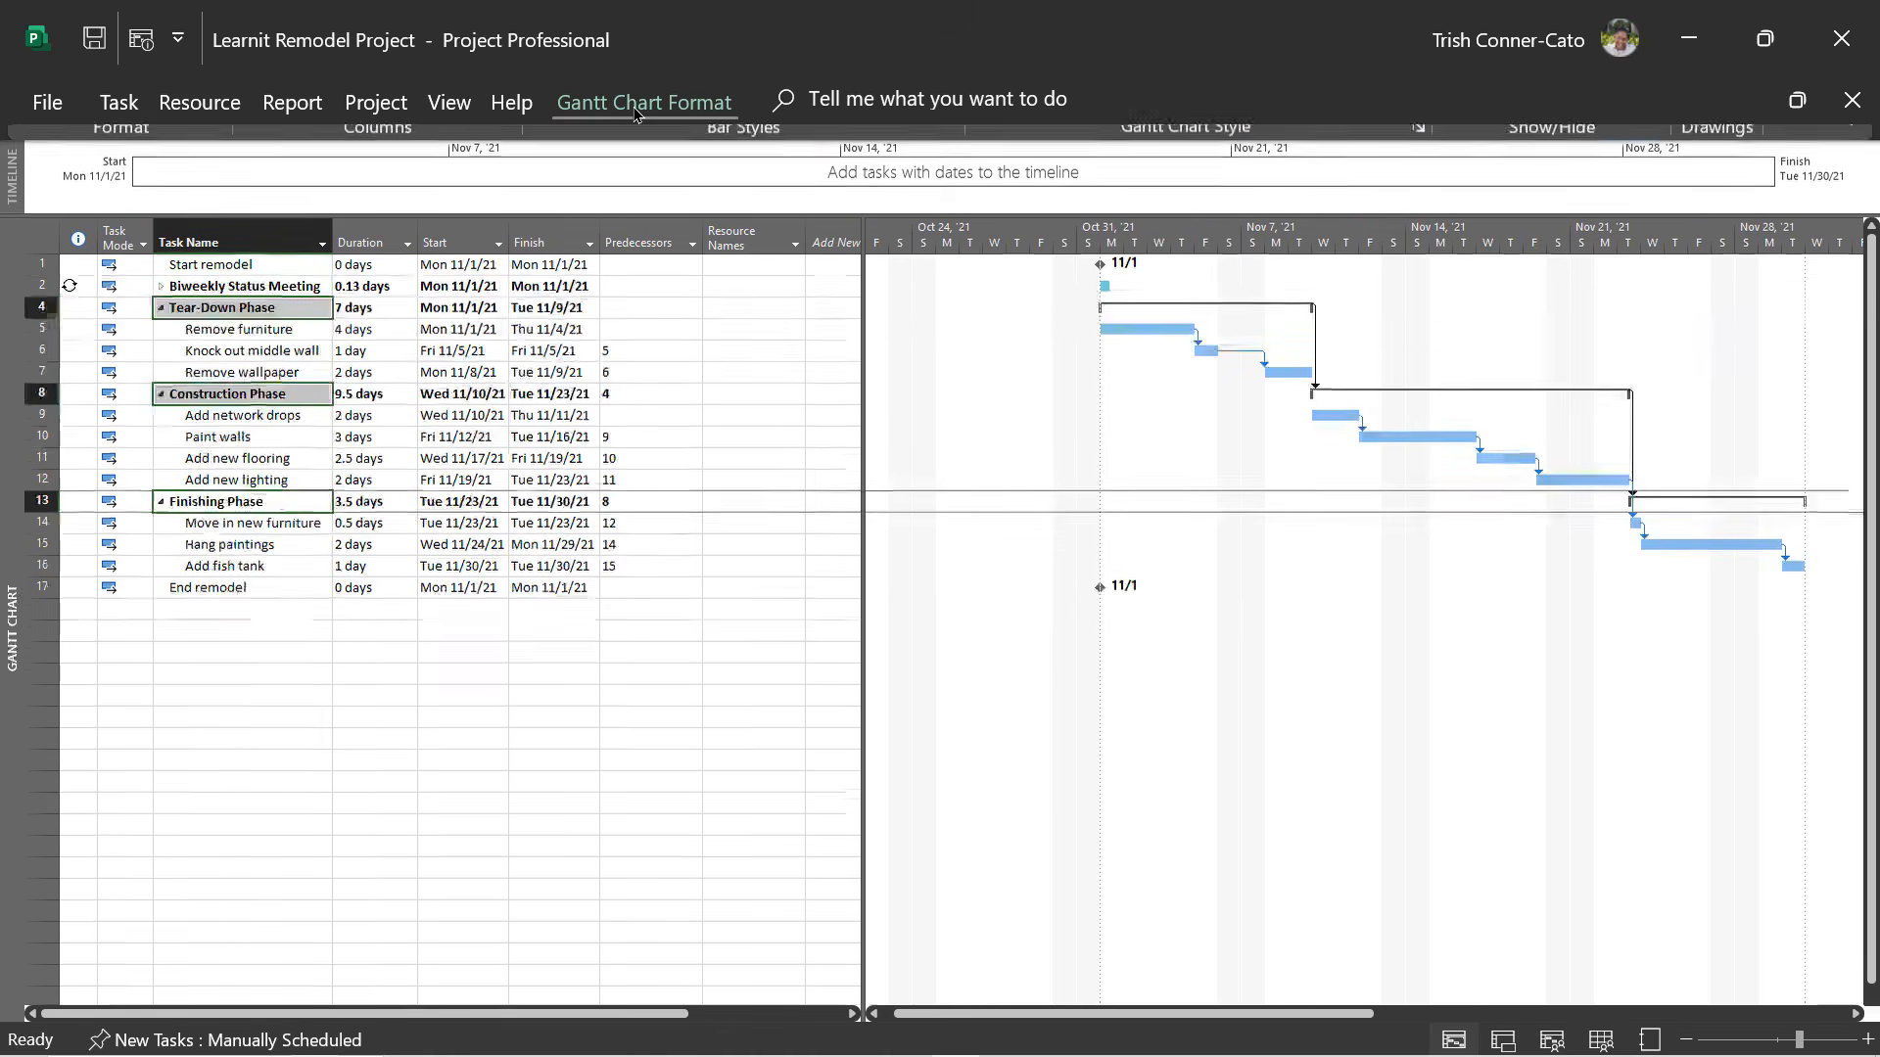
click(636, 114)
click(637, 114)
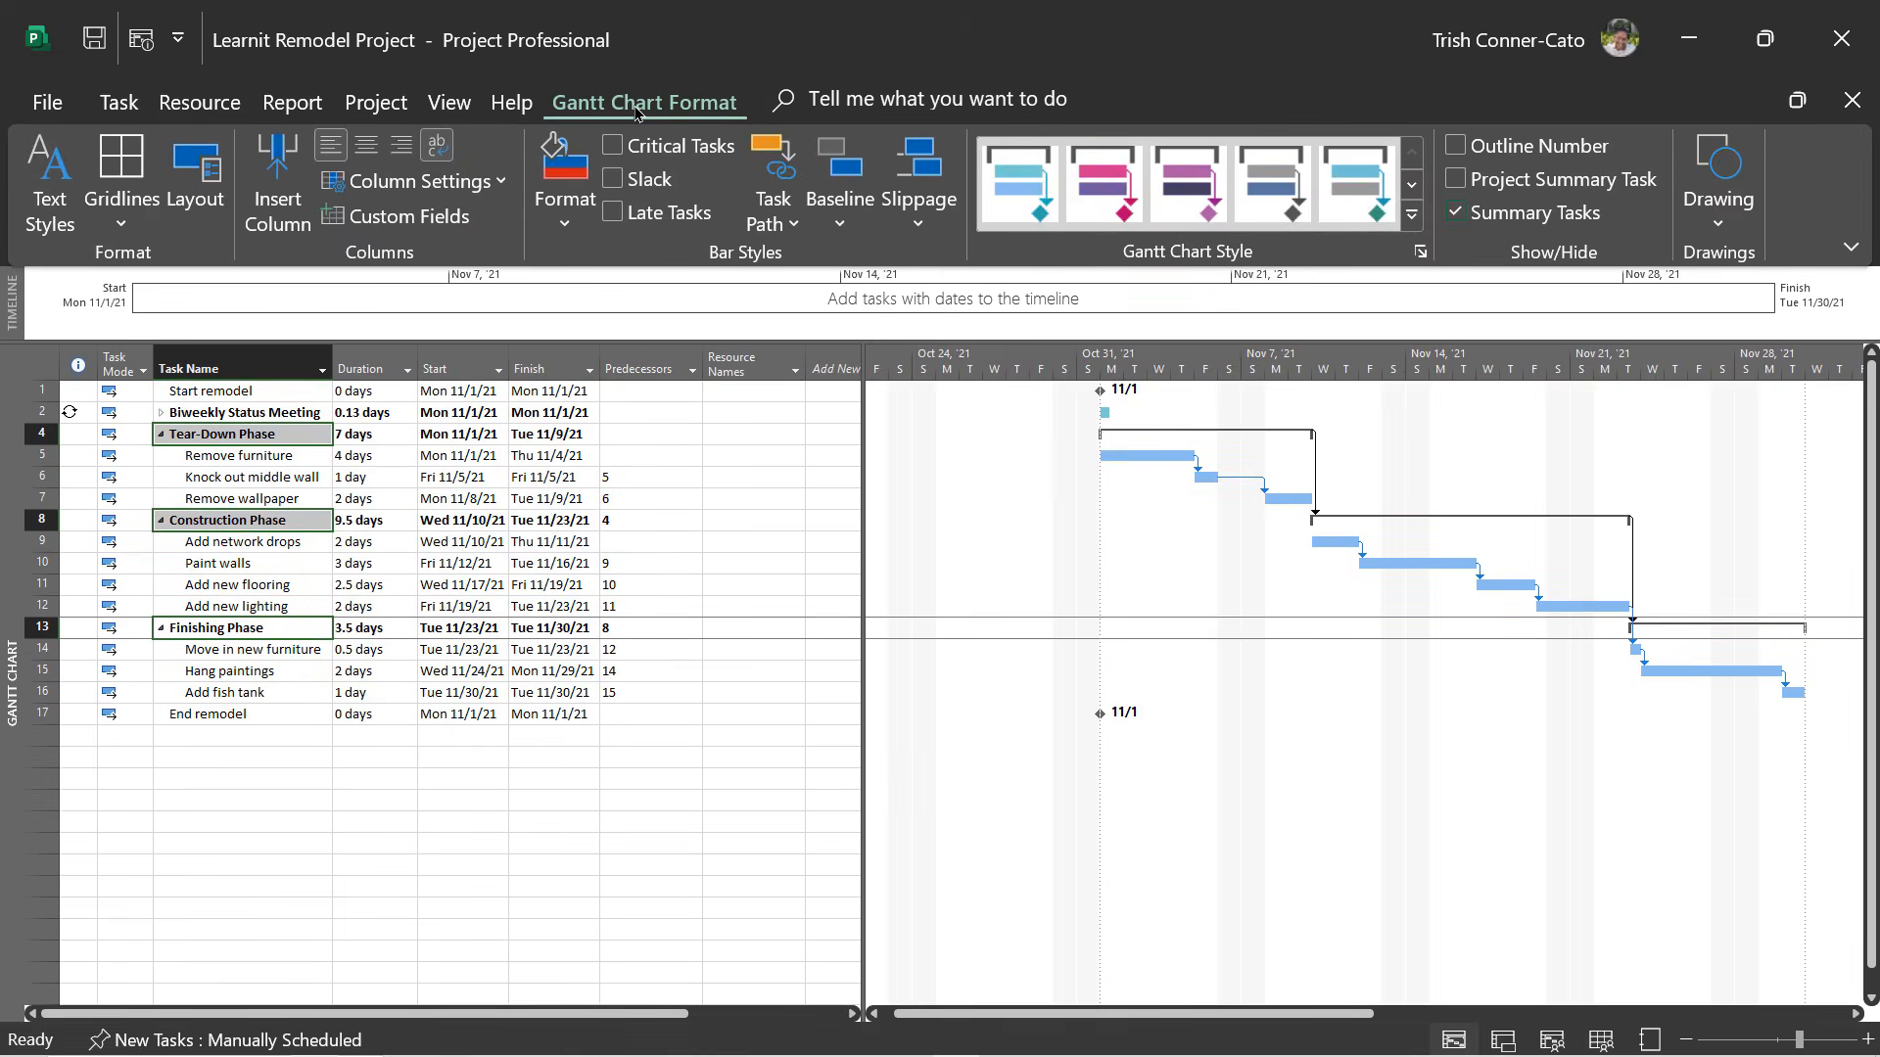
double_click(637, 113)
double_click(636, 114)
drag(1554, 263, 1552, 368)
click(1458, 152)
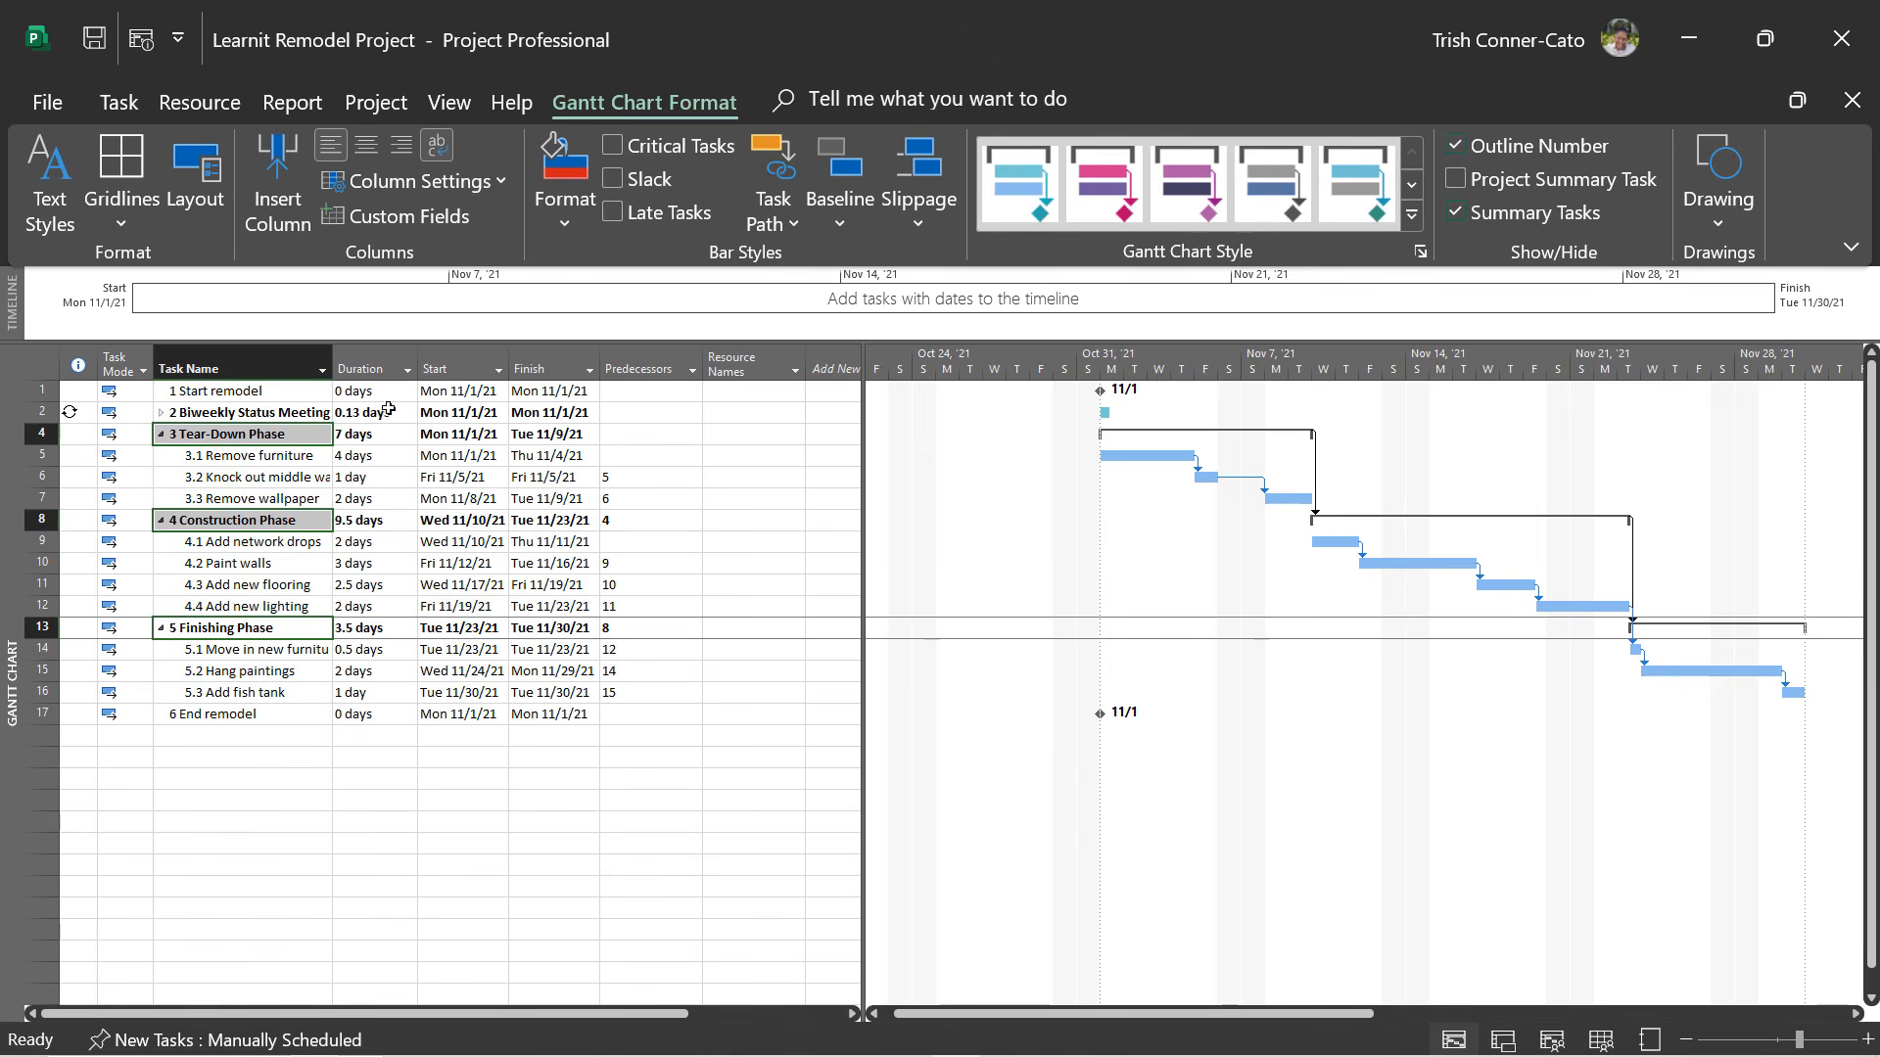
Widen the Task Name column to fit the numbered names, and expand the Biweekly Status Meeting recurring task.
drag(330, 367, 349, 367)
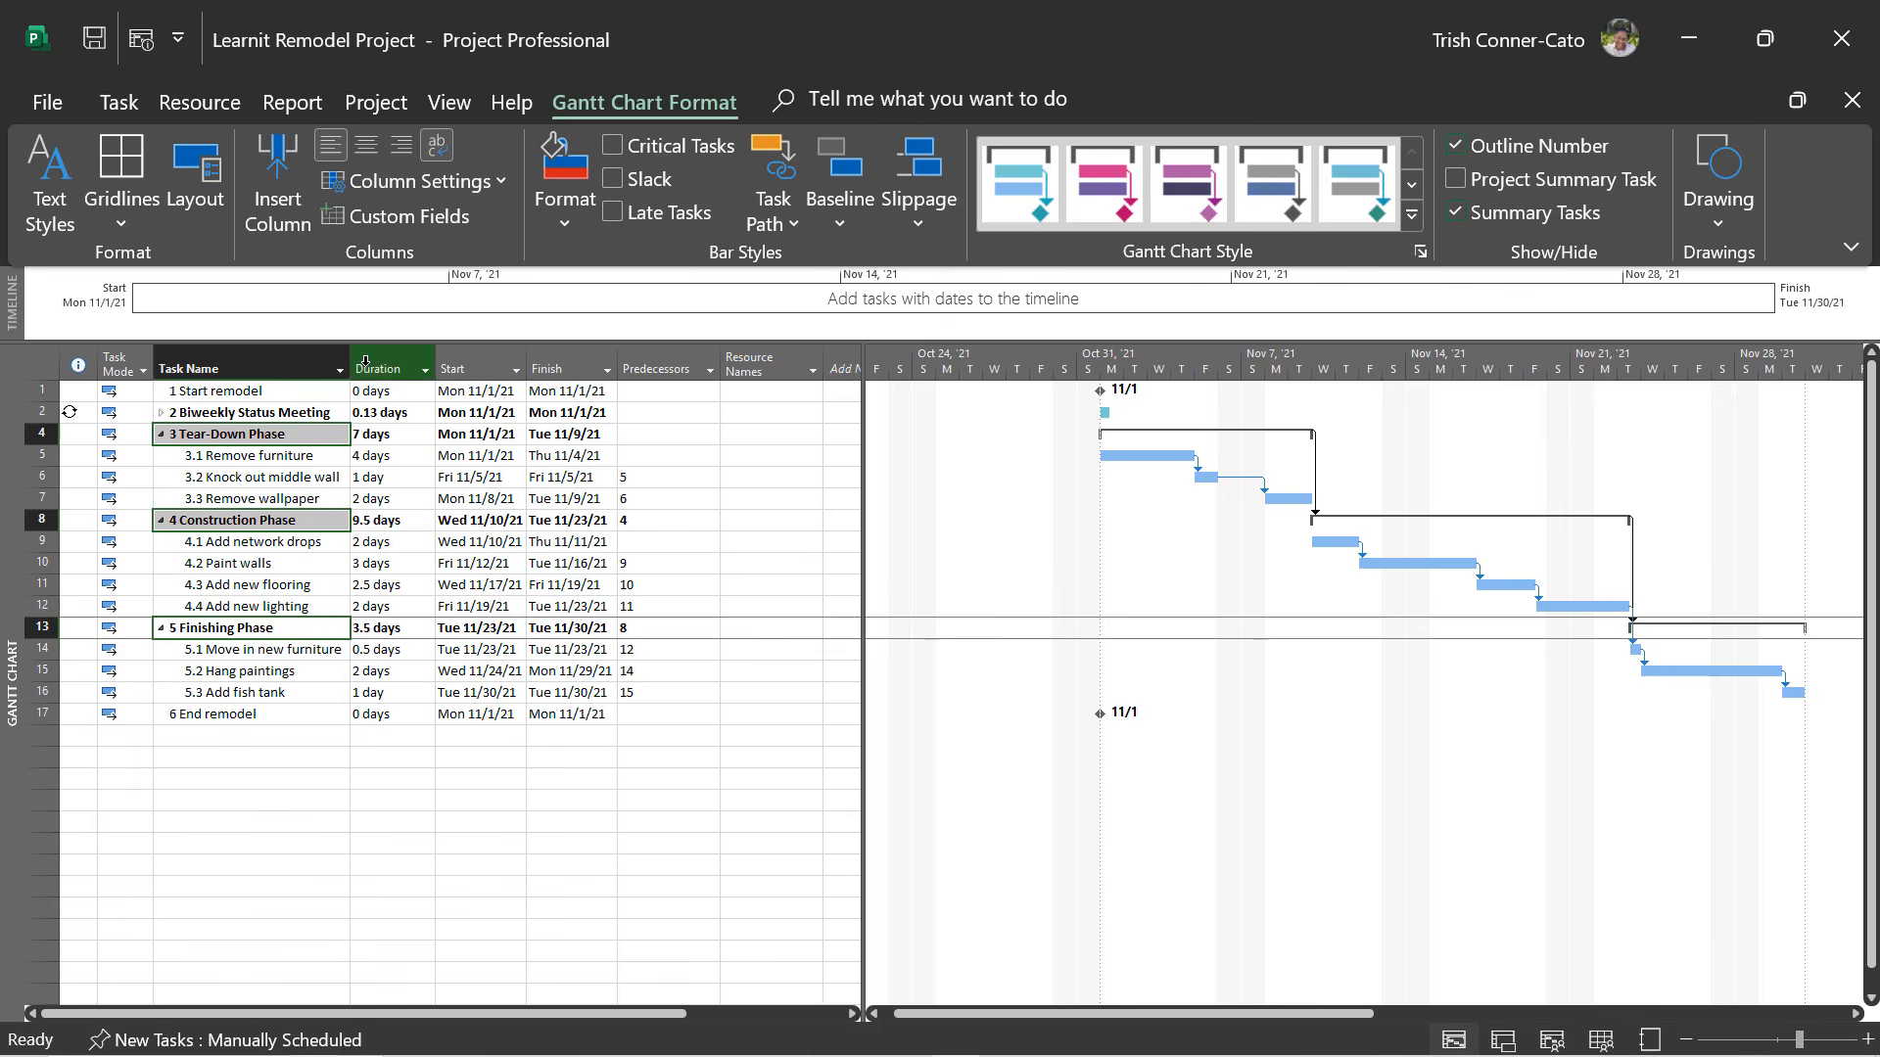
click(351, 368)
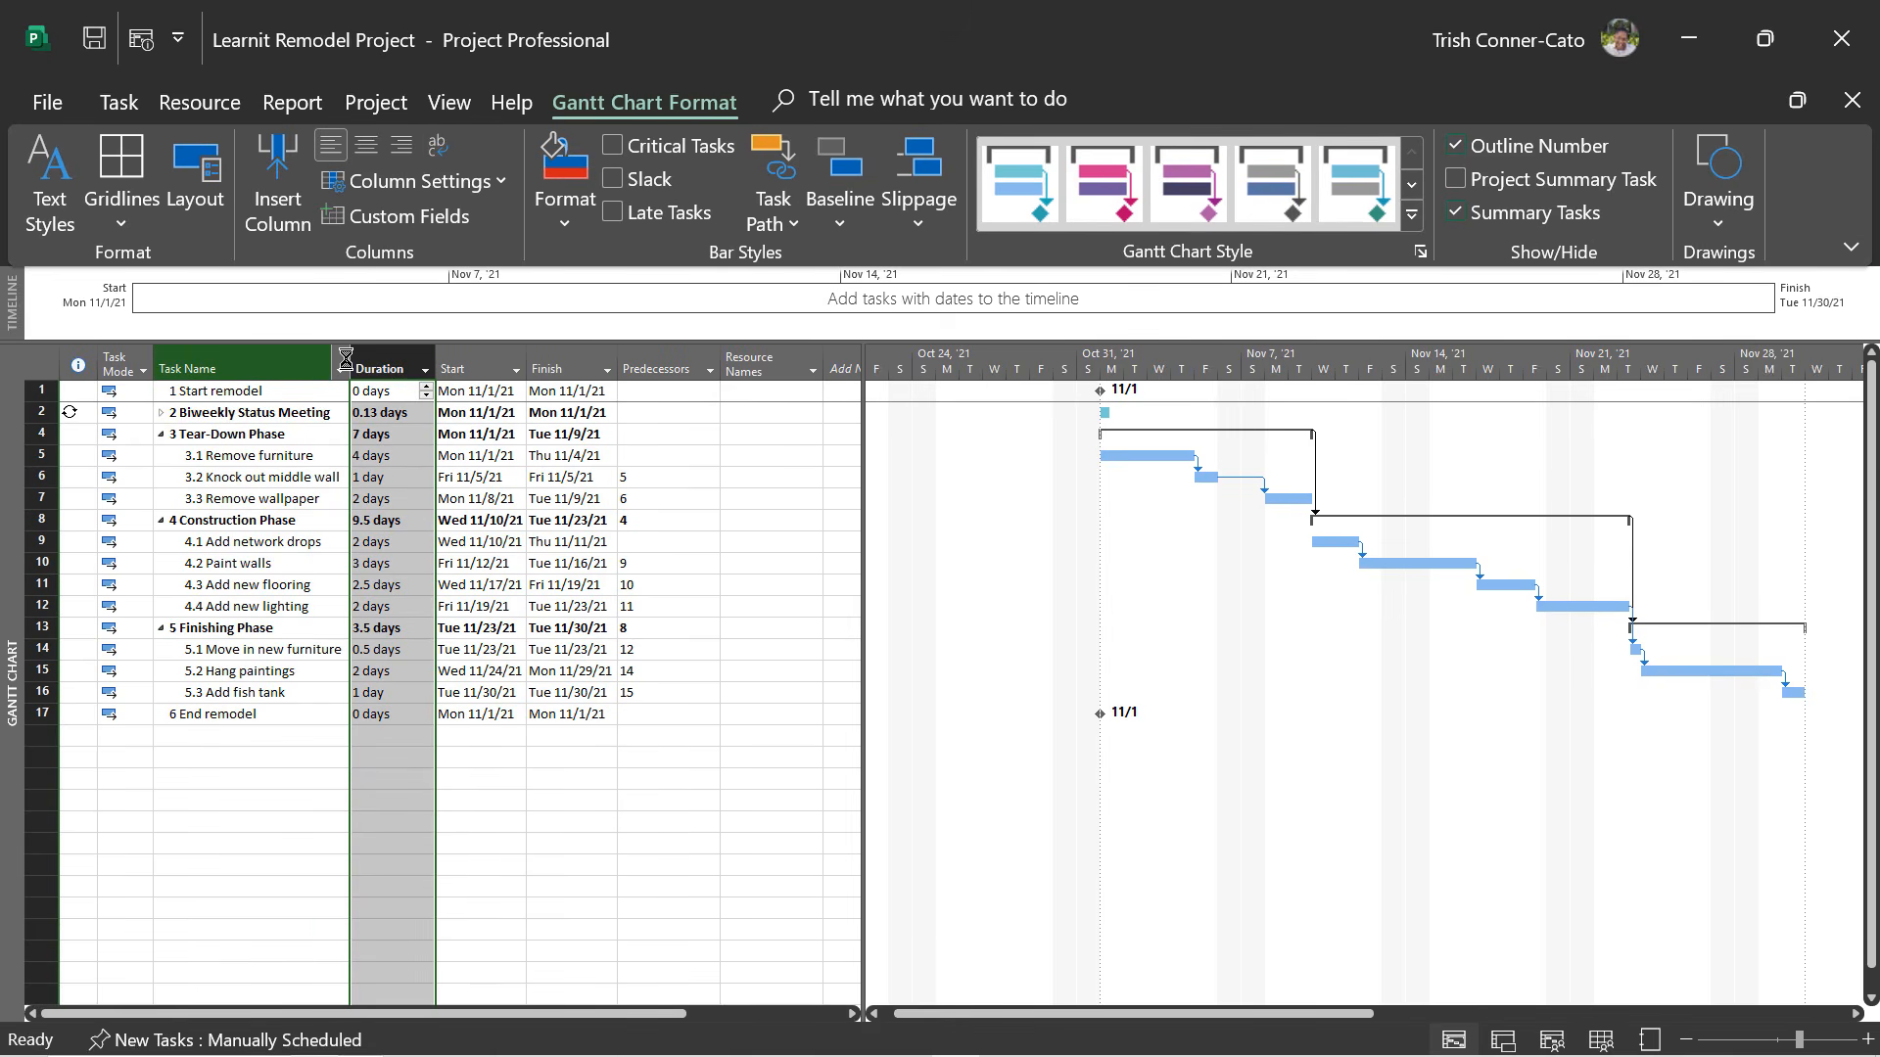
drag(346, 360, 385, 362)
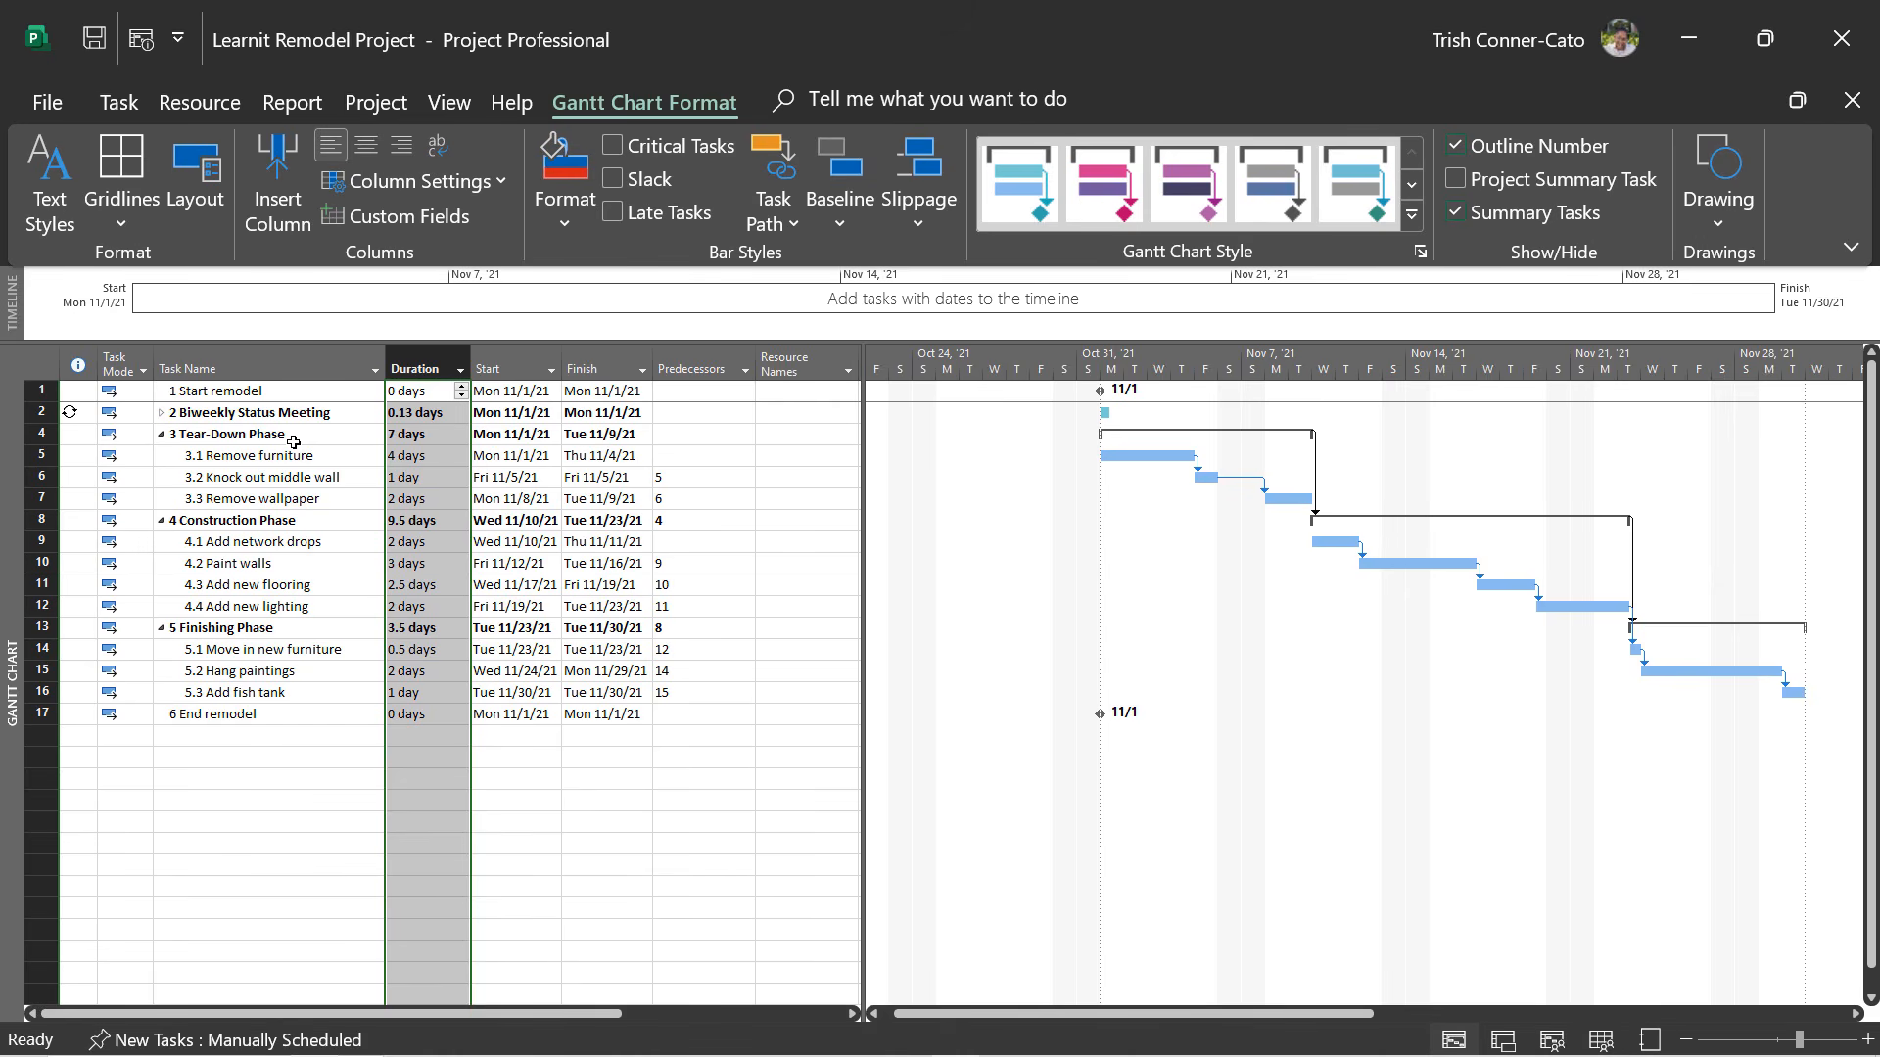
click(162, 415)
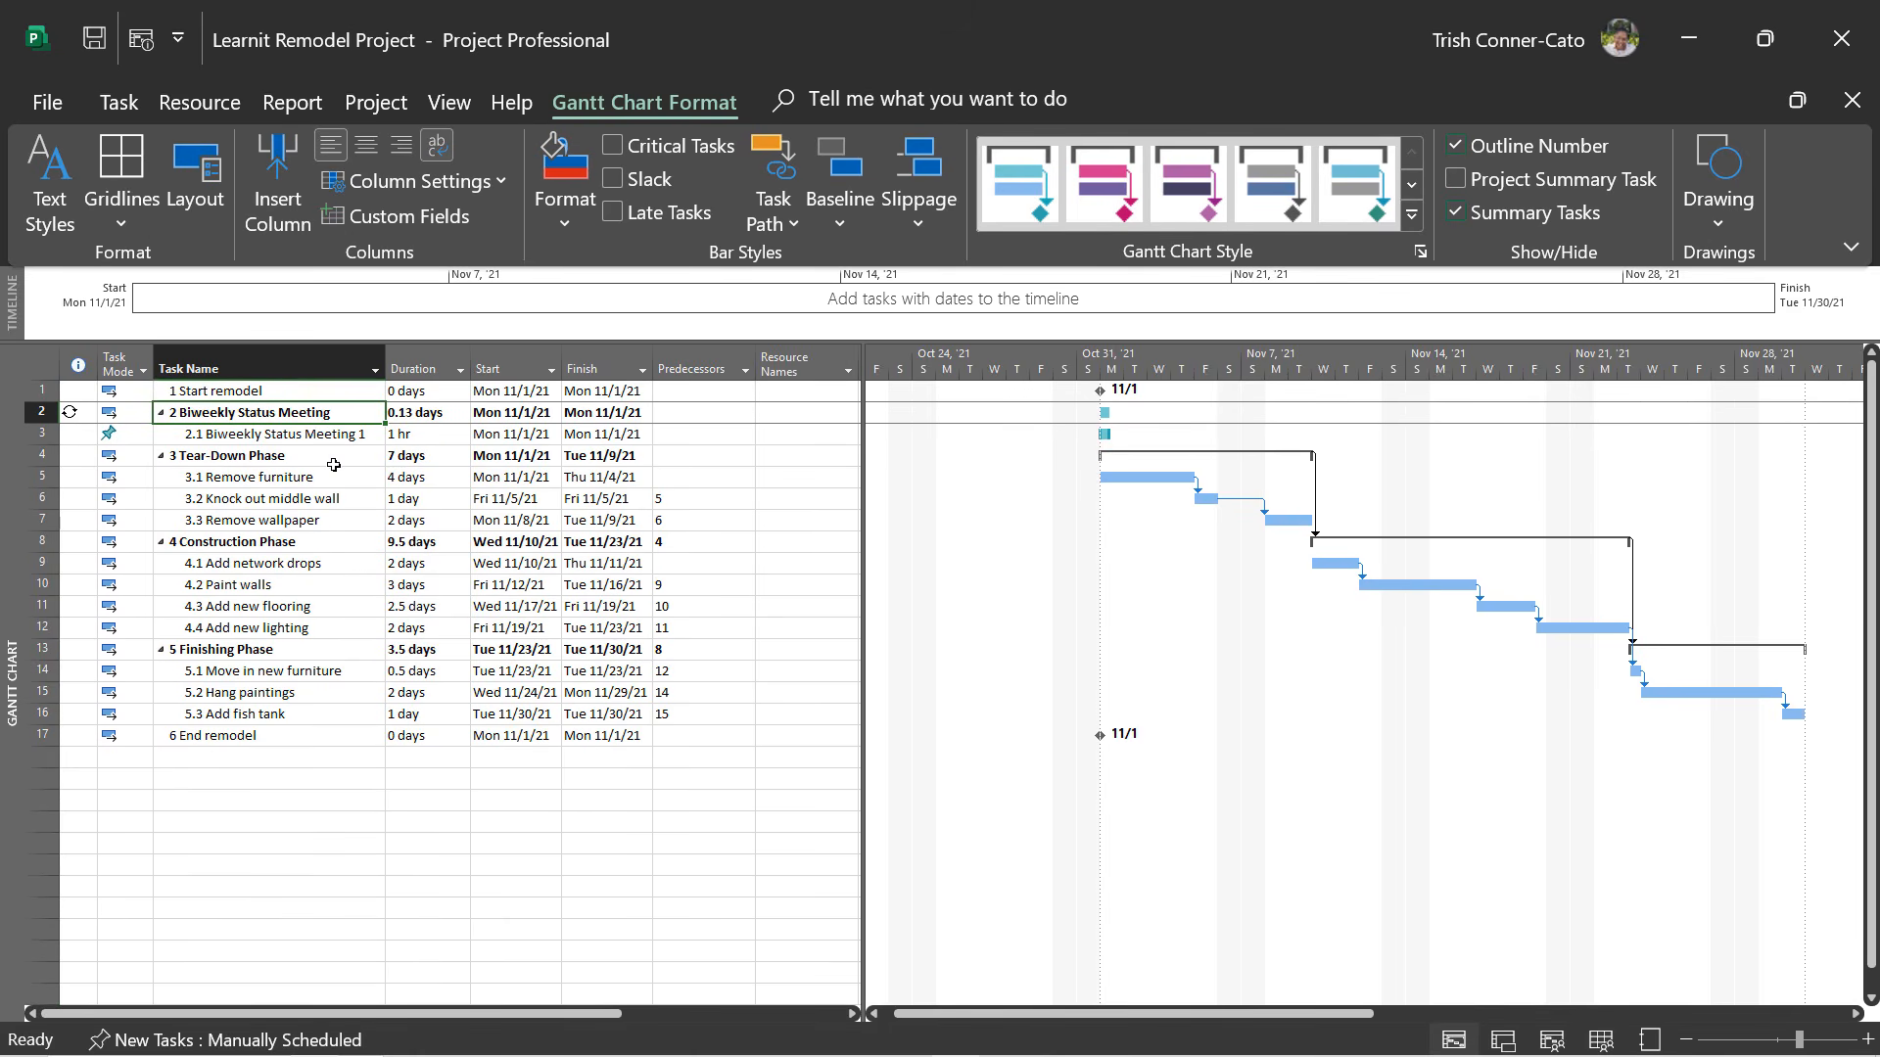
Collapse the Biweekly Status Meeting recurring task and show the project summary task in the Gantt chart table.
click(160, 413)
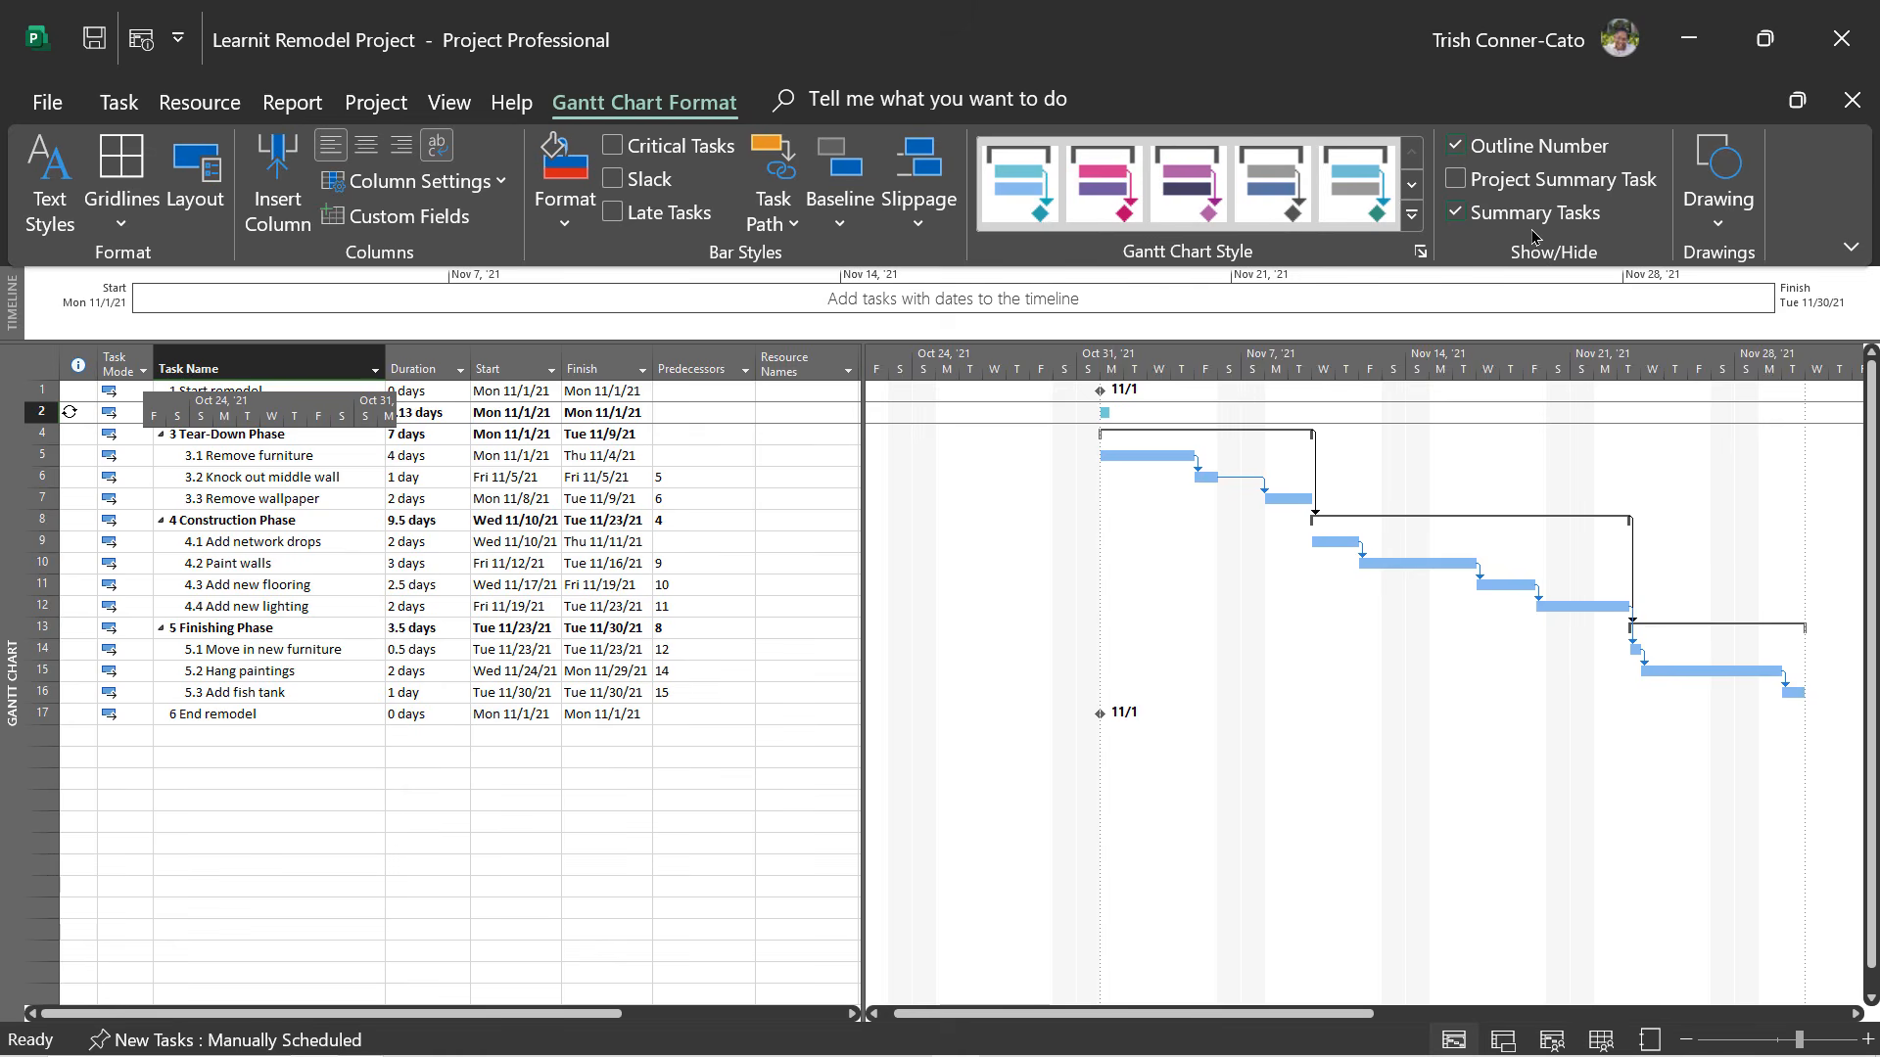
click(1458, 180)
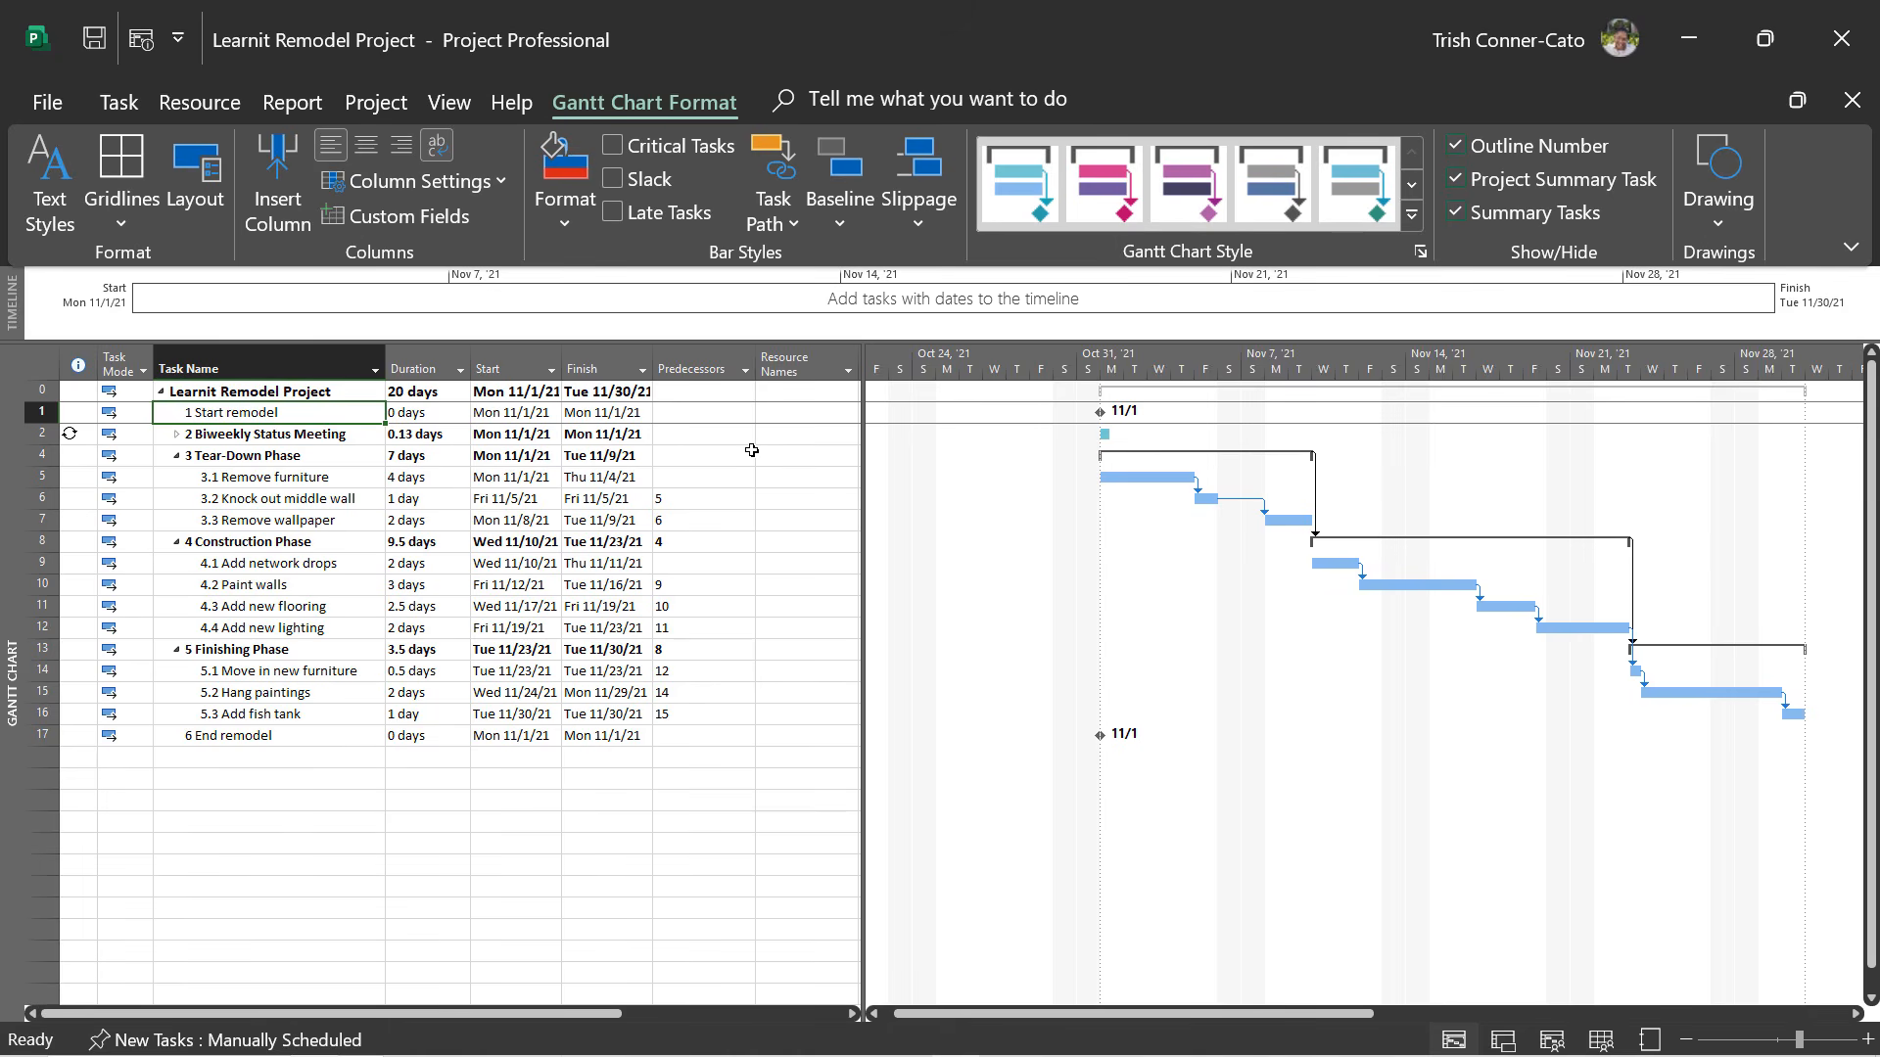
Fit the Finish column's width to its dates and save the project.
click(650, 371)
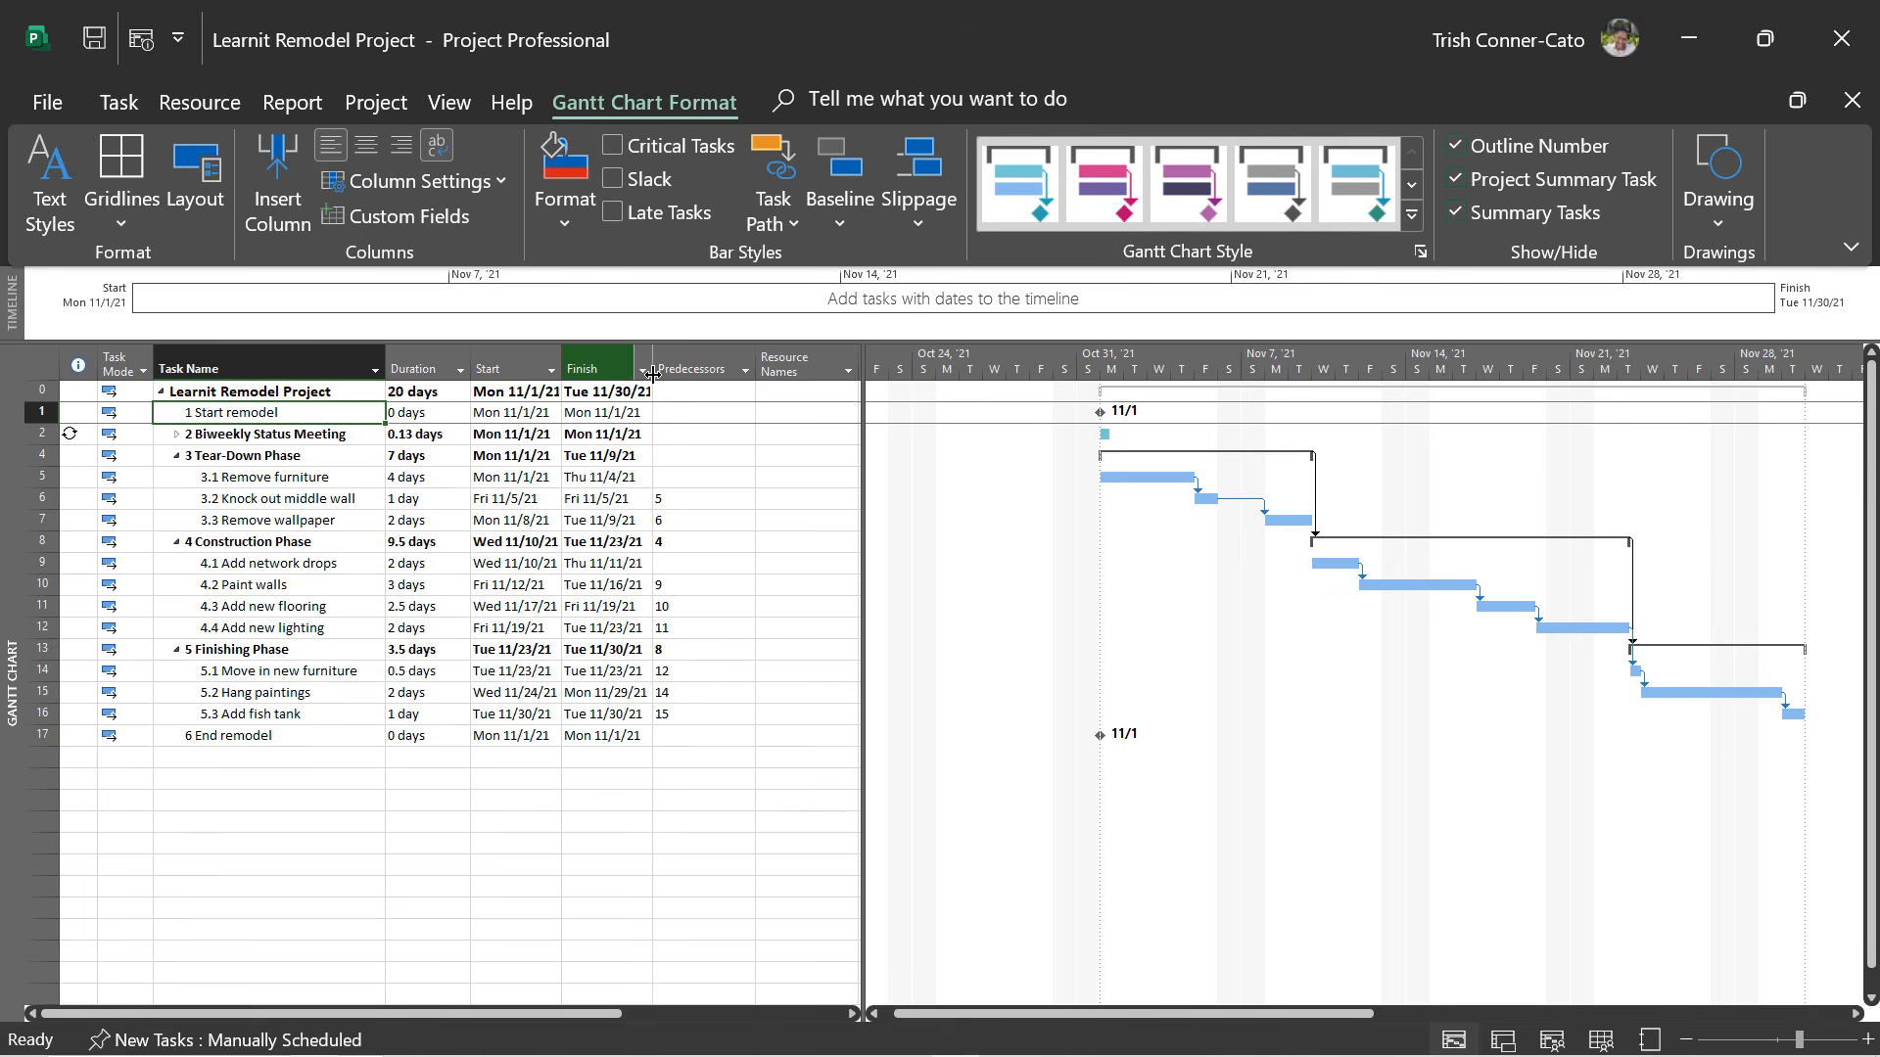
double_click(652, 373)
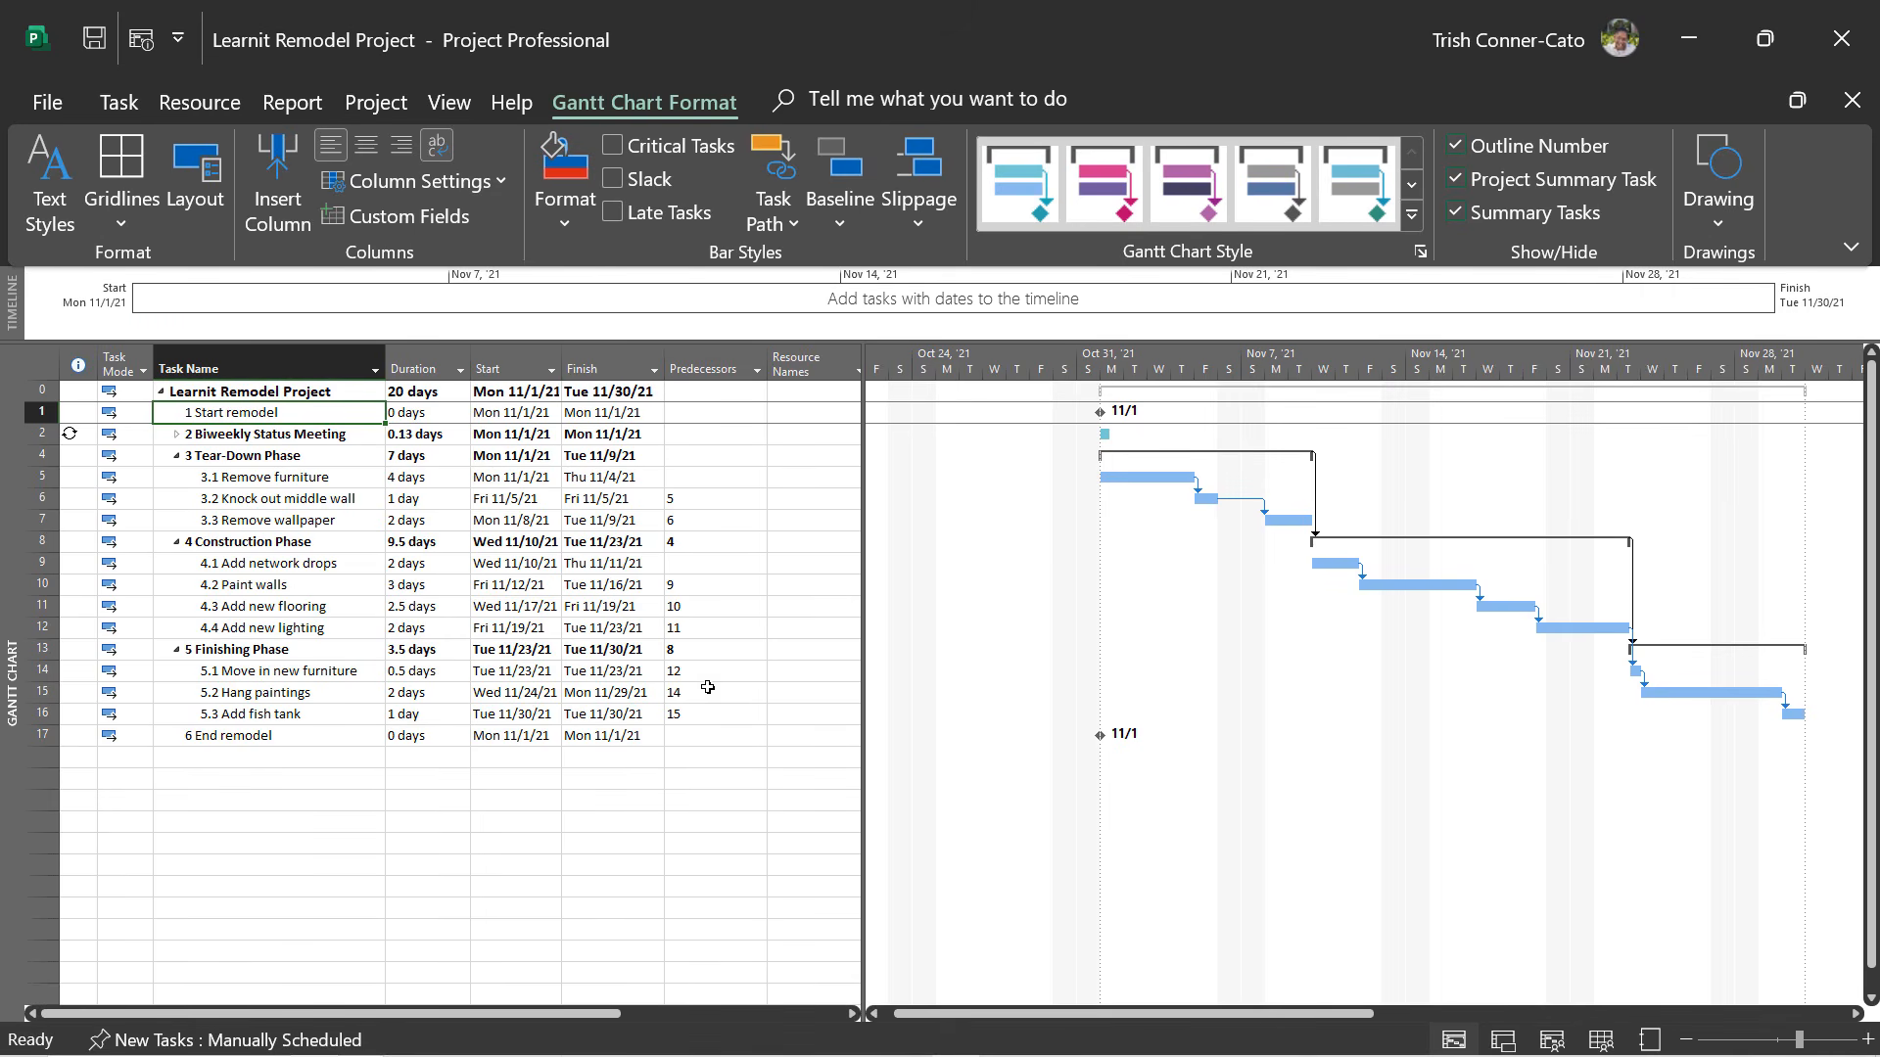
click(94, 41)
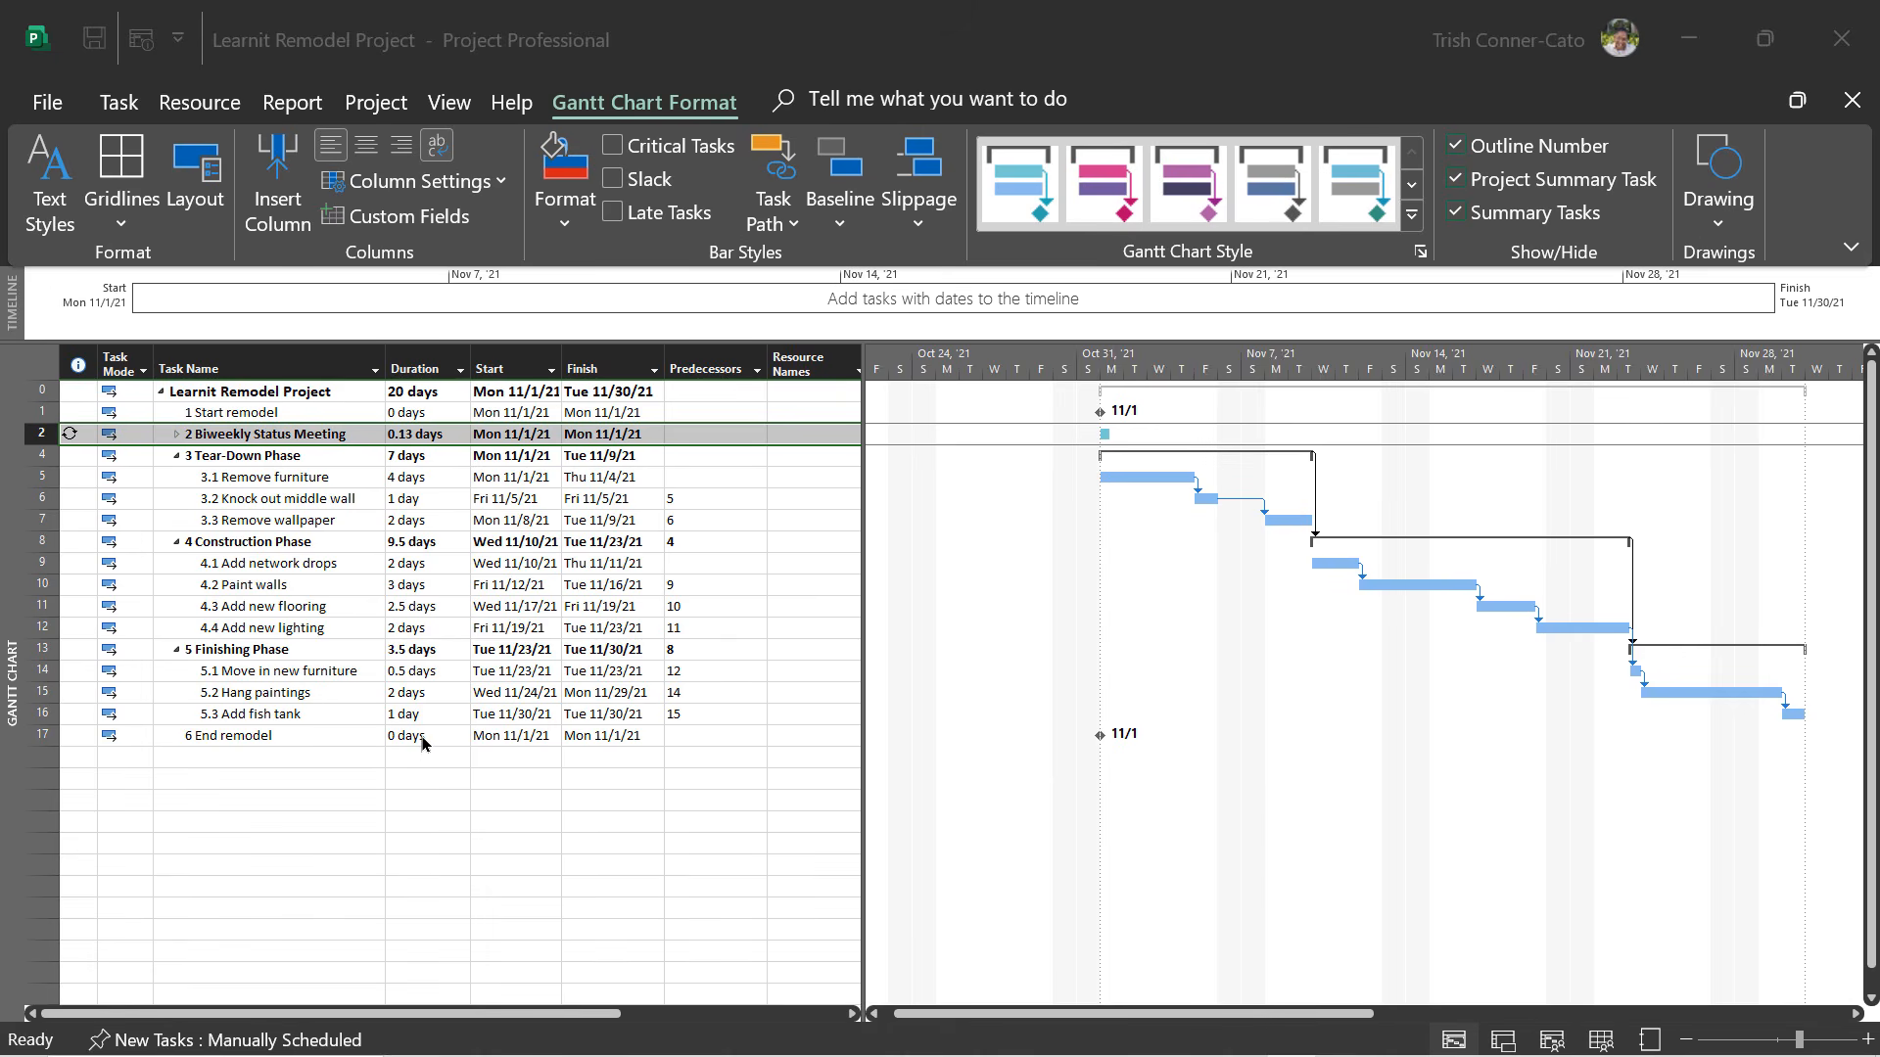
Set the finish date of the End remodel milestone to November 30, 2021.
double_click(300, 742)
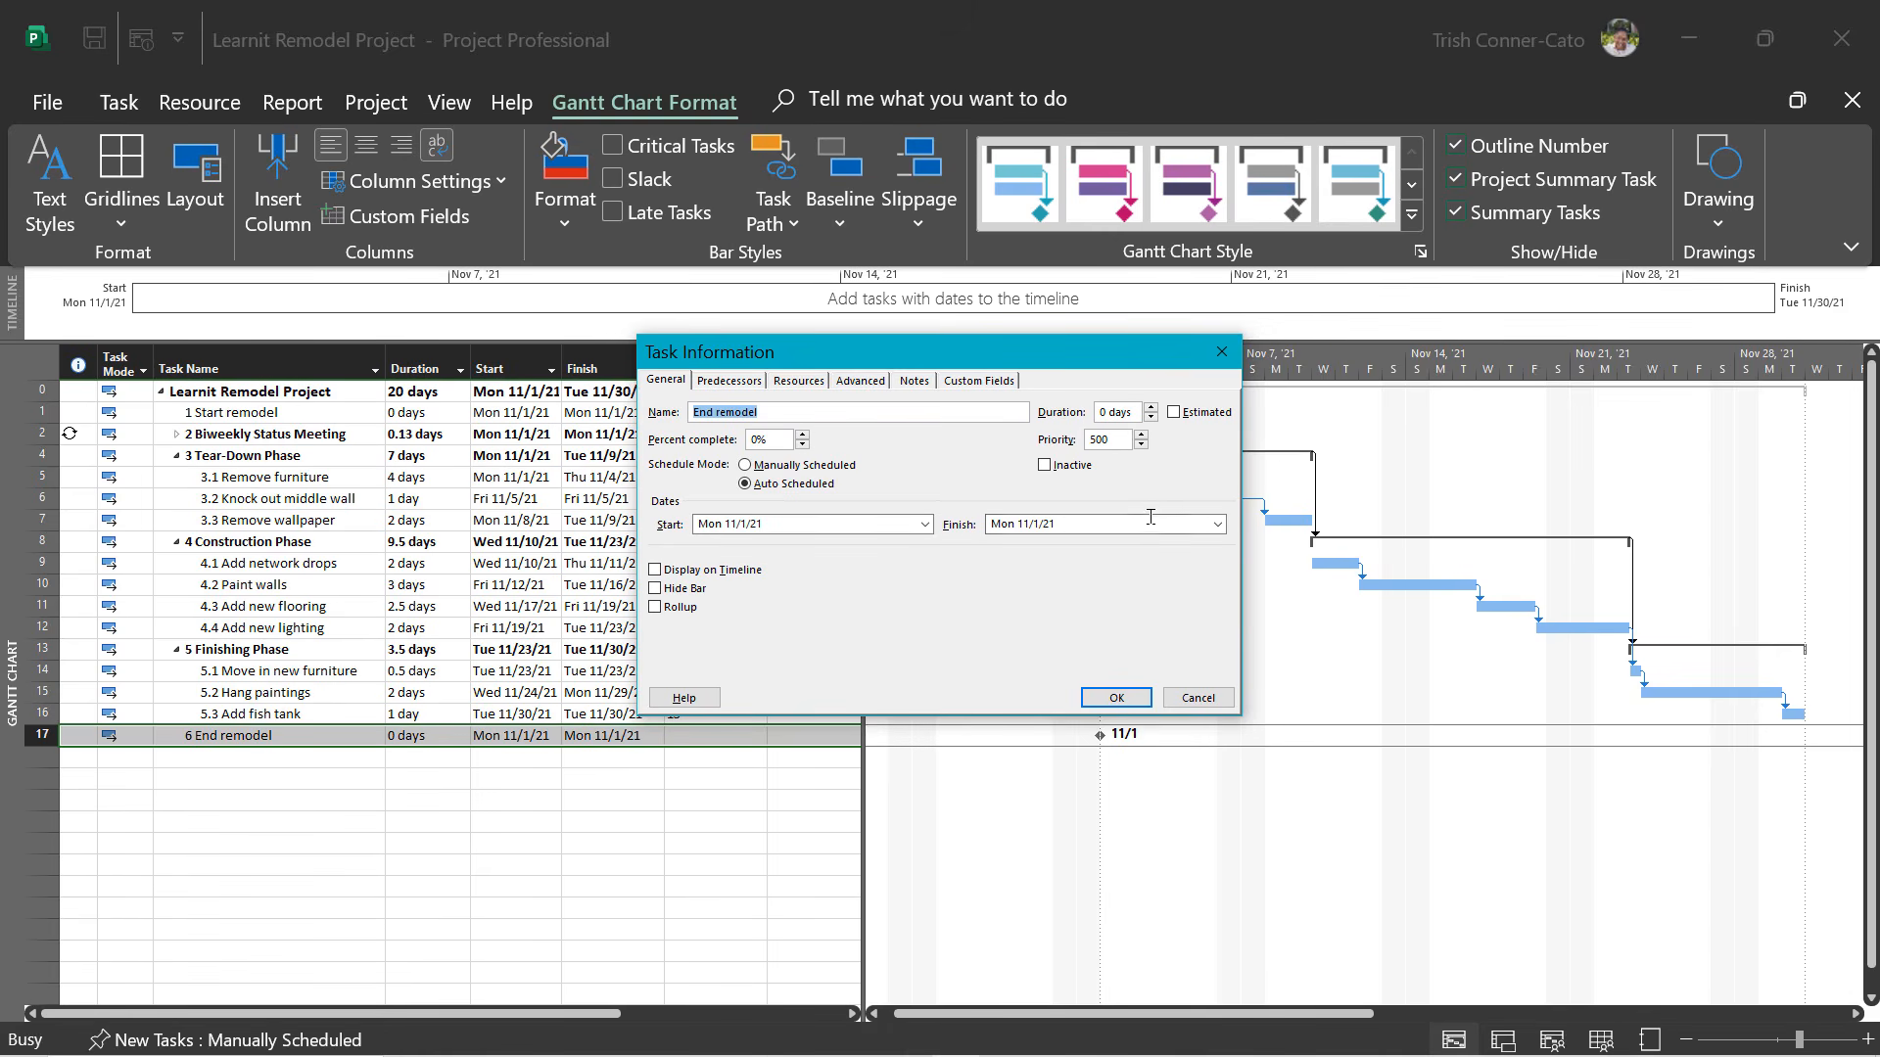
click(1217, 525)
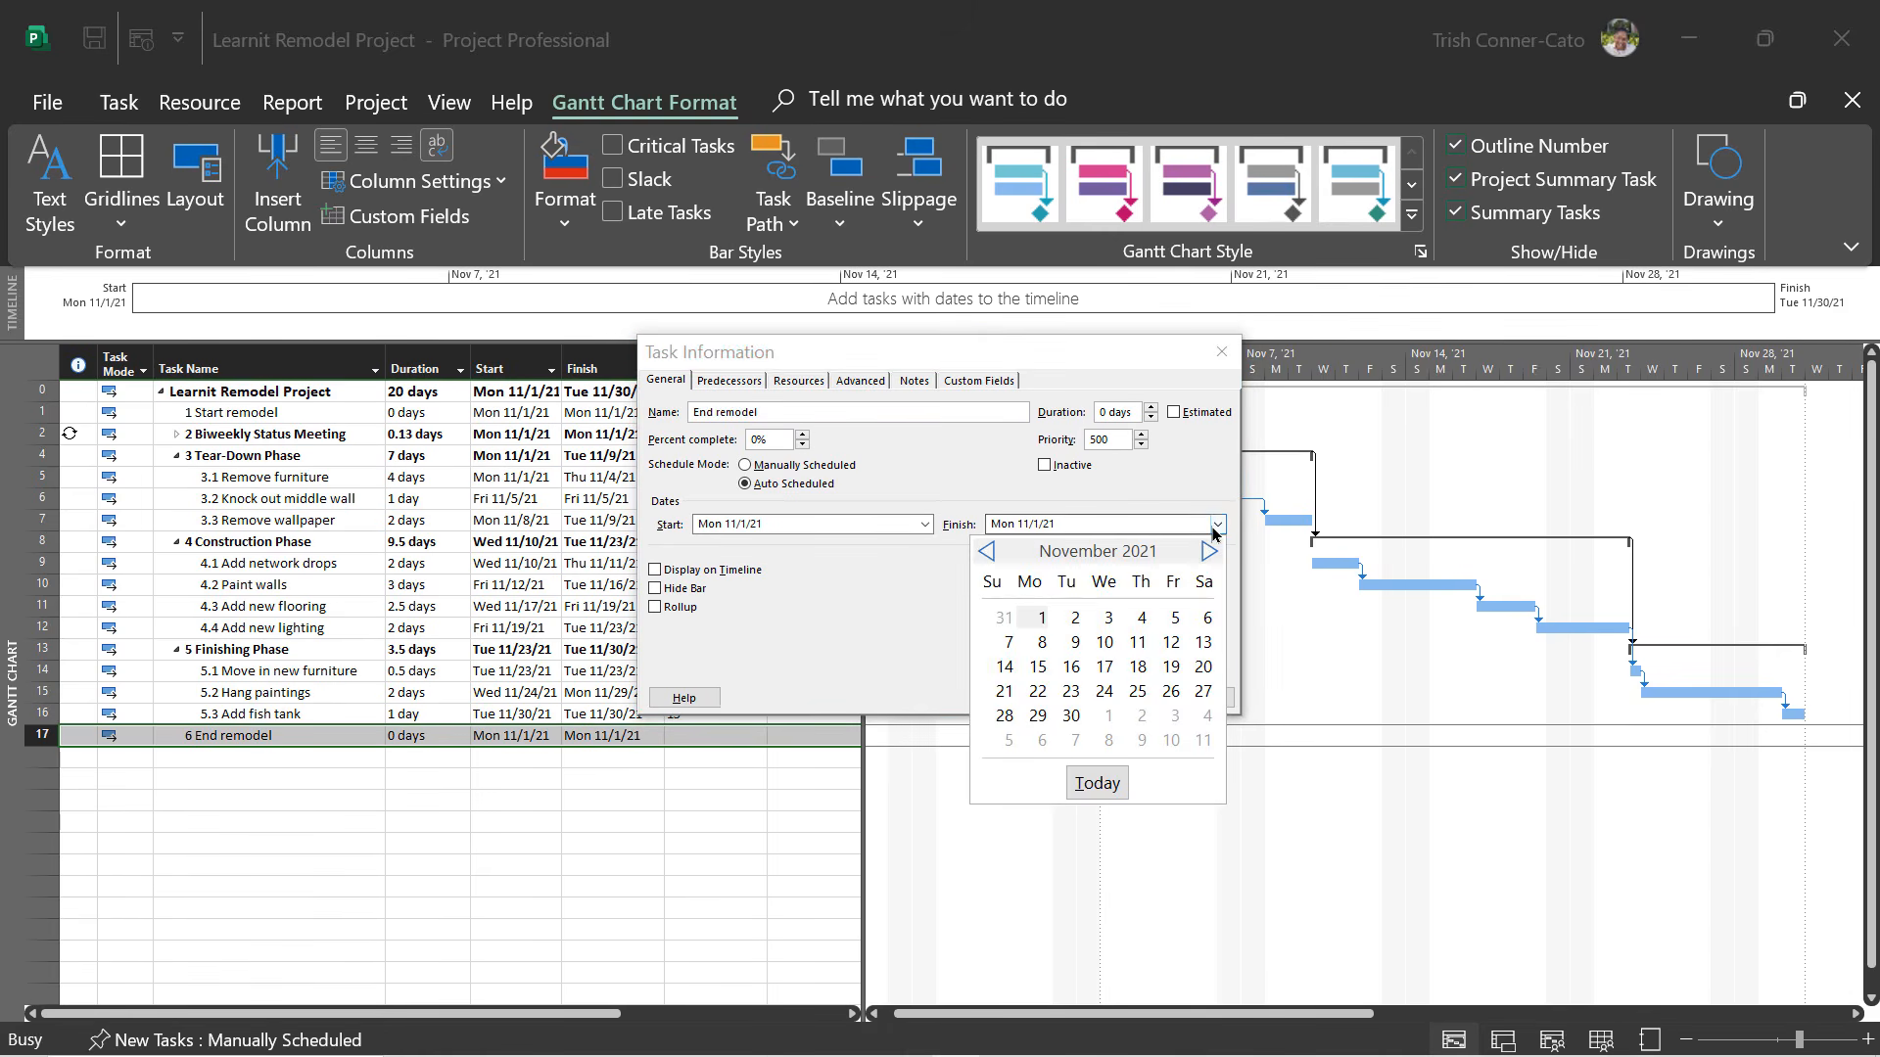
click(1071, 716)
click(1121, 703)
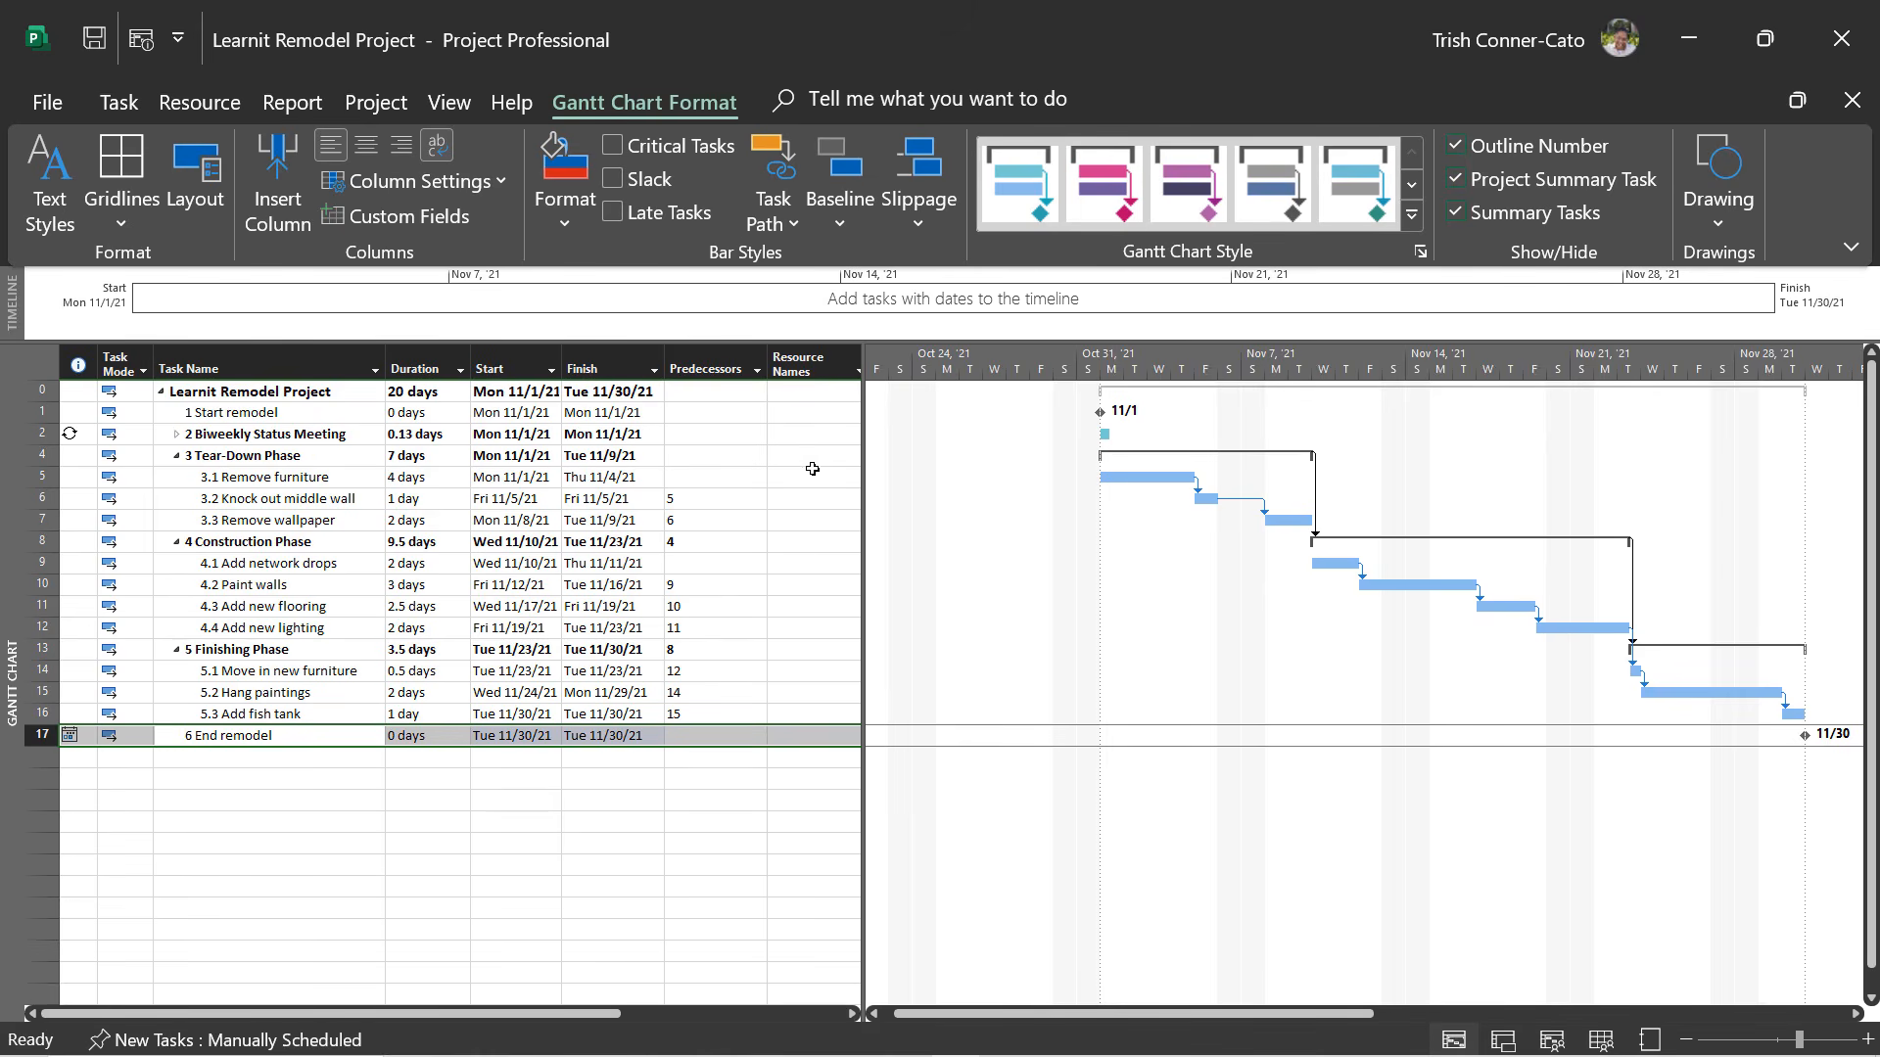
Set the Biweekly Status Meeting recurrence to end by November 30, 2021, and collapse that task and the Tear-Down Phase.
double_click(283, 435)
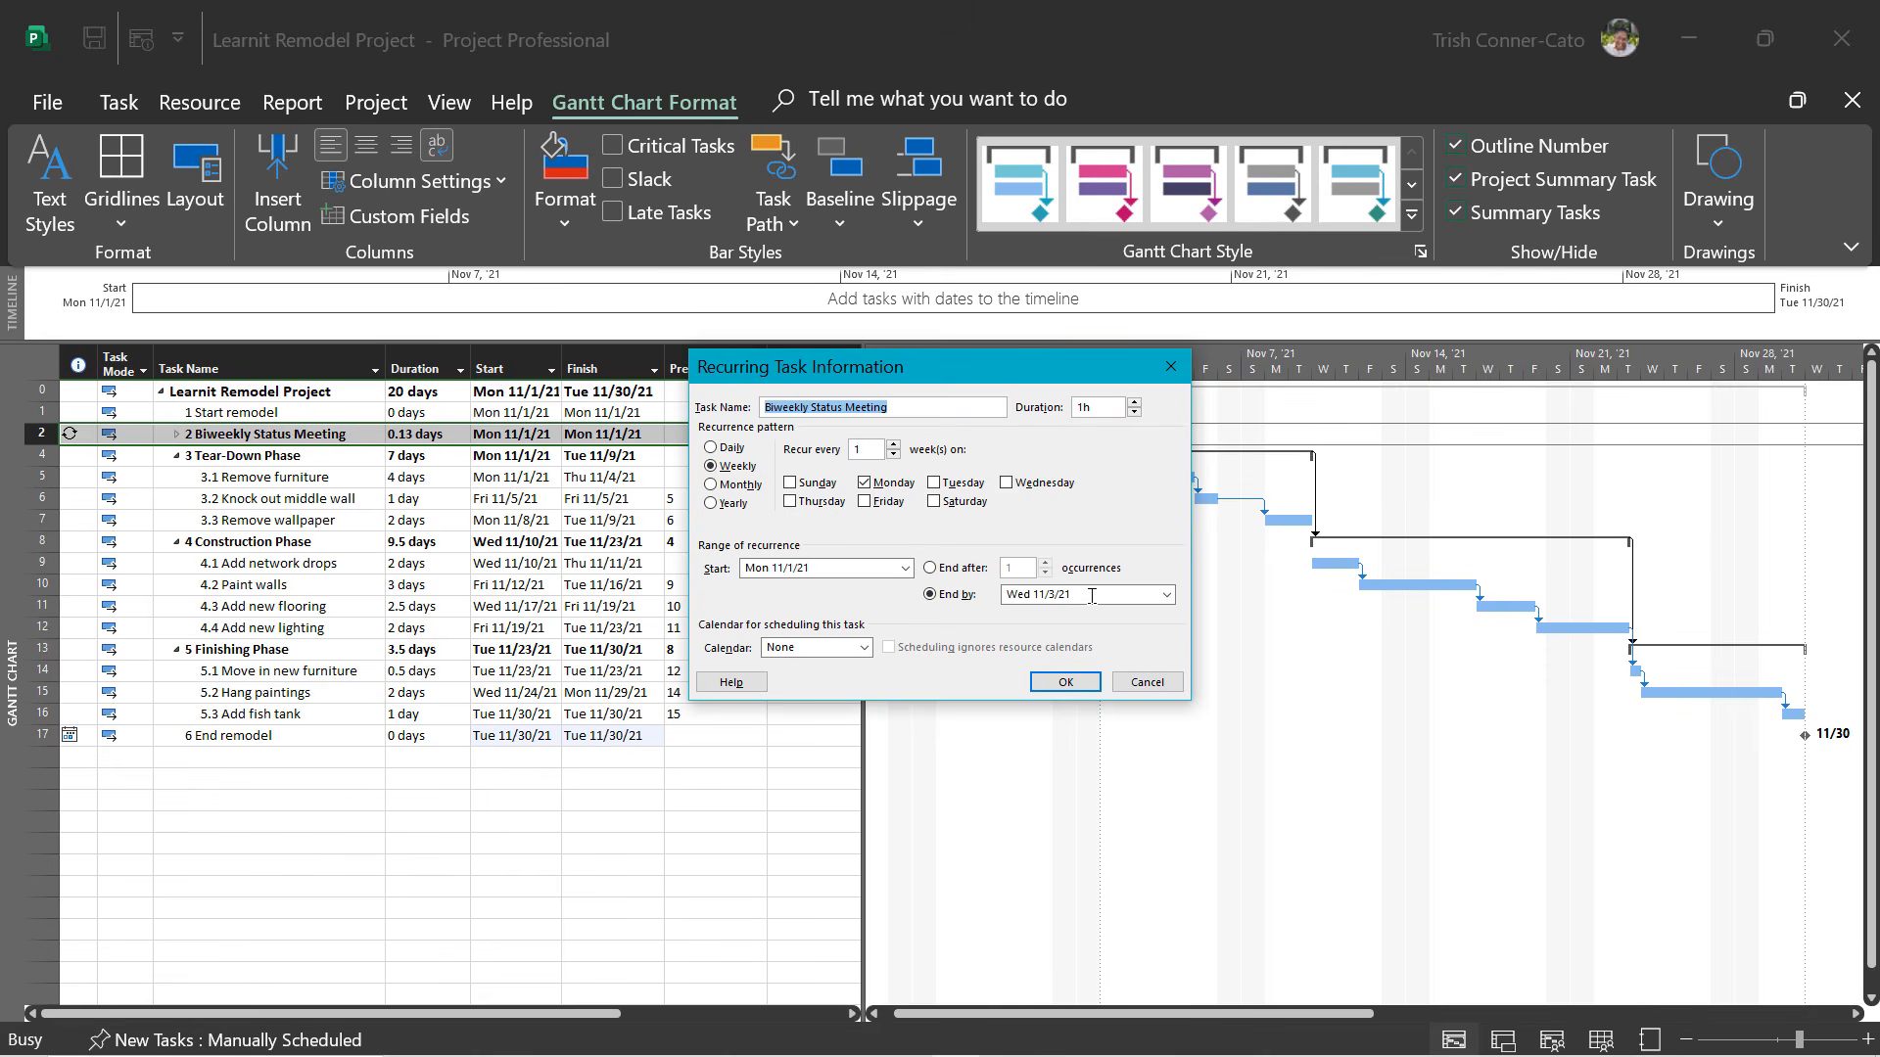
click(1166, 594)
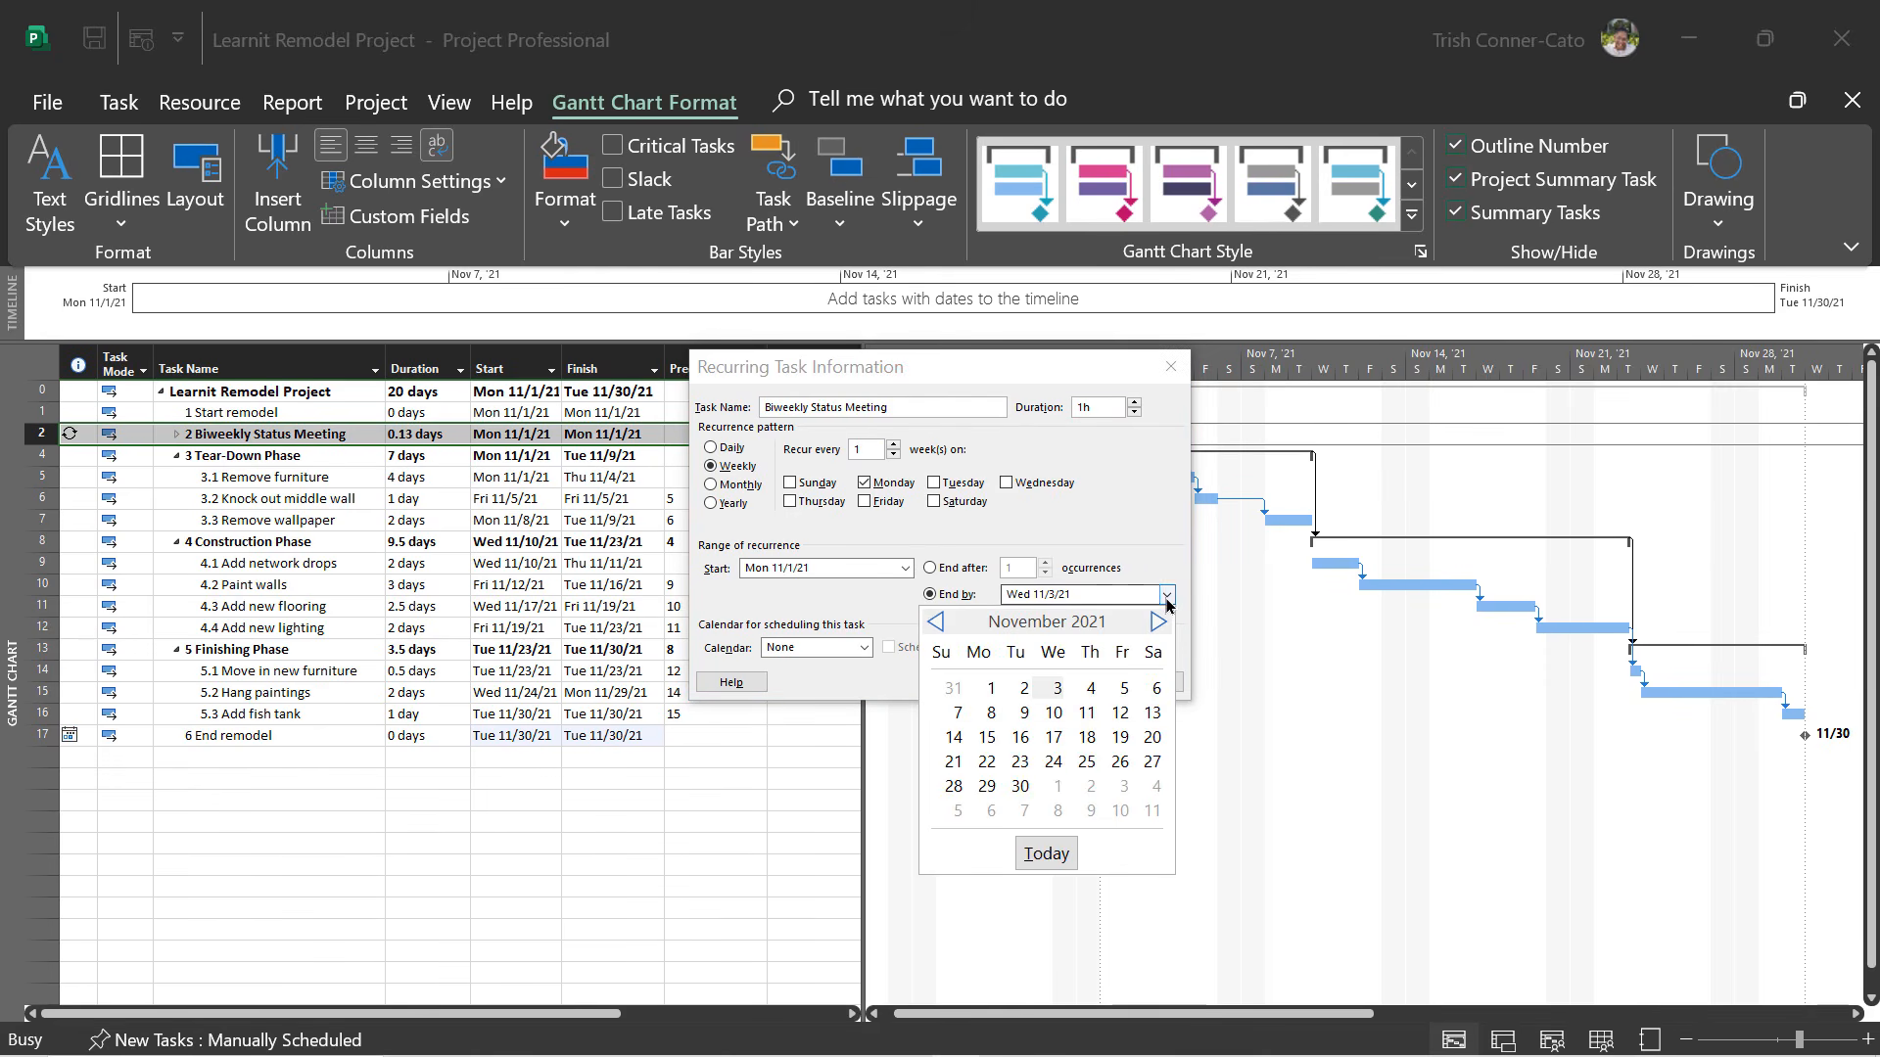
click(1019, 786)
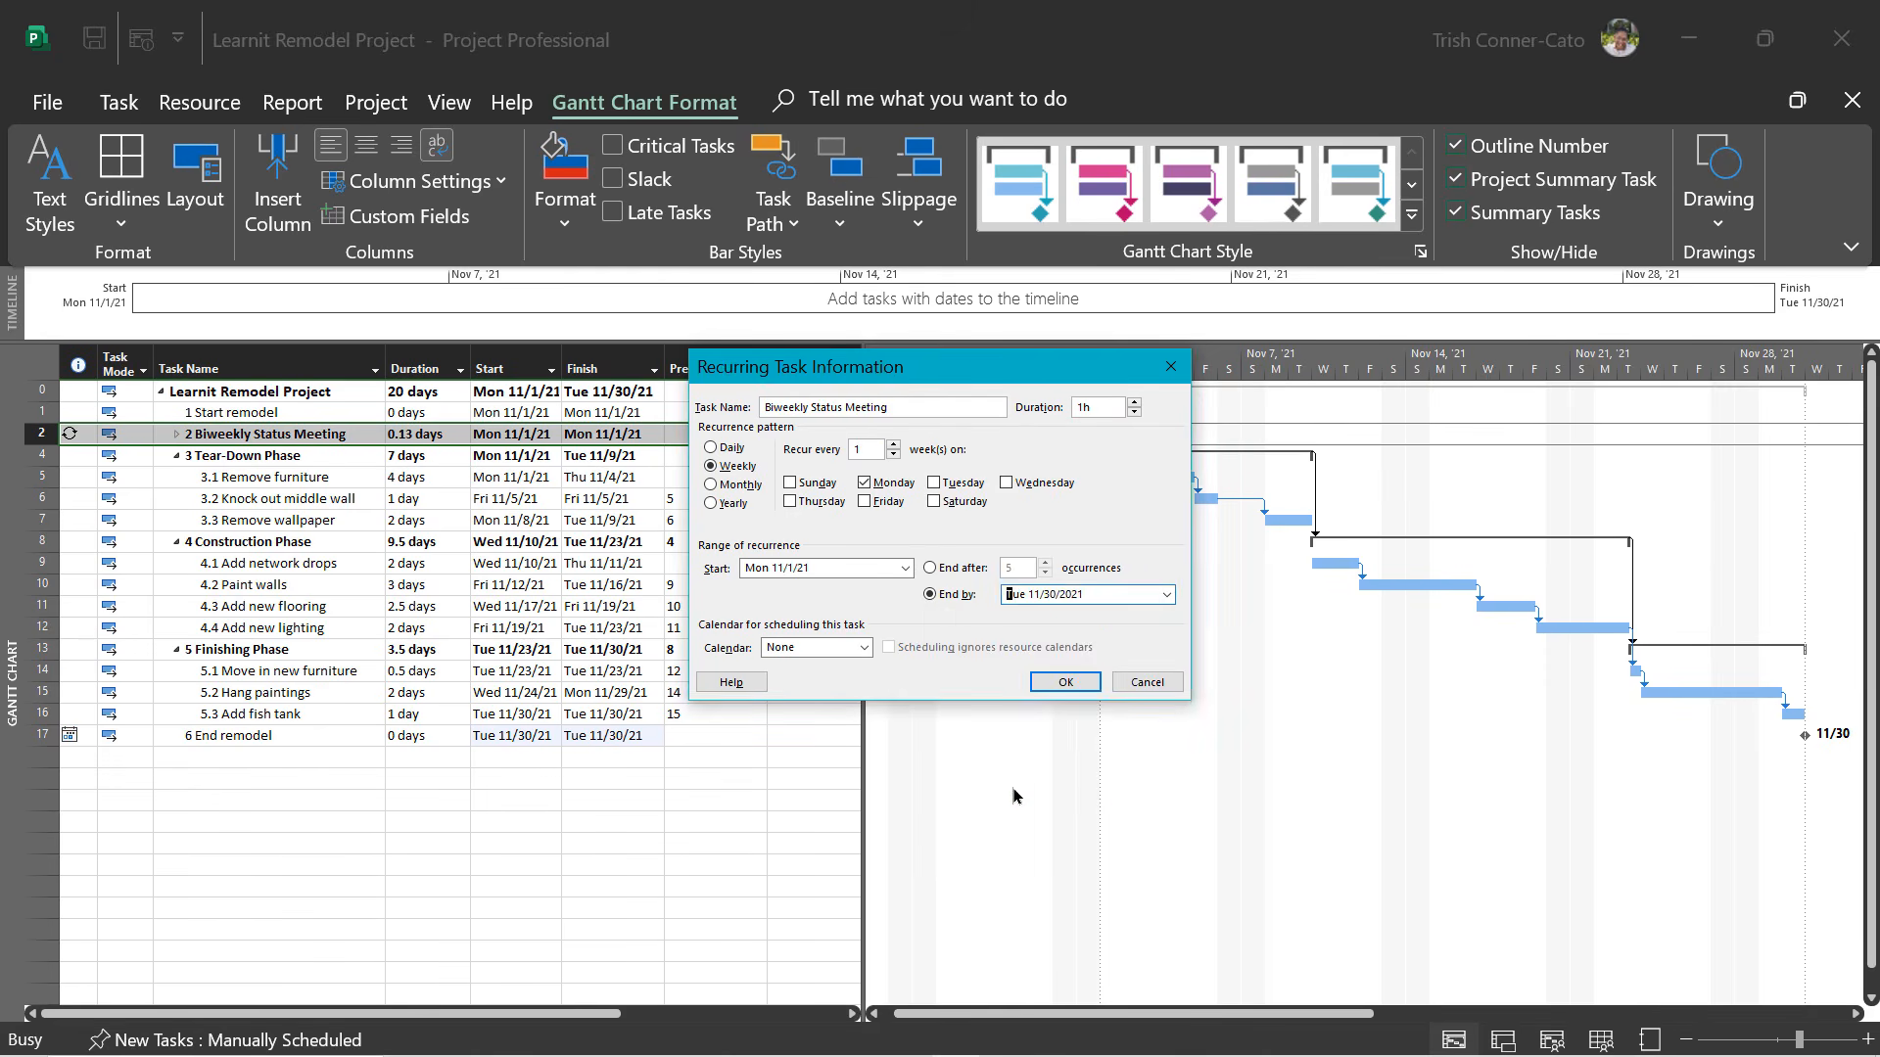
click(1065, 683)
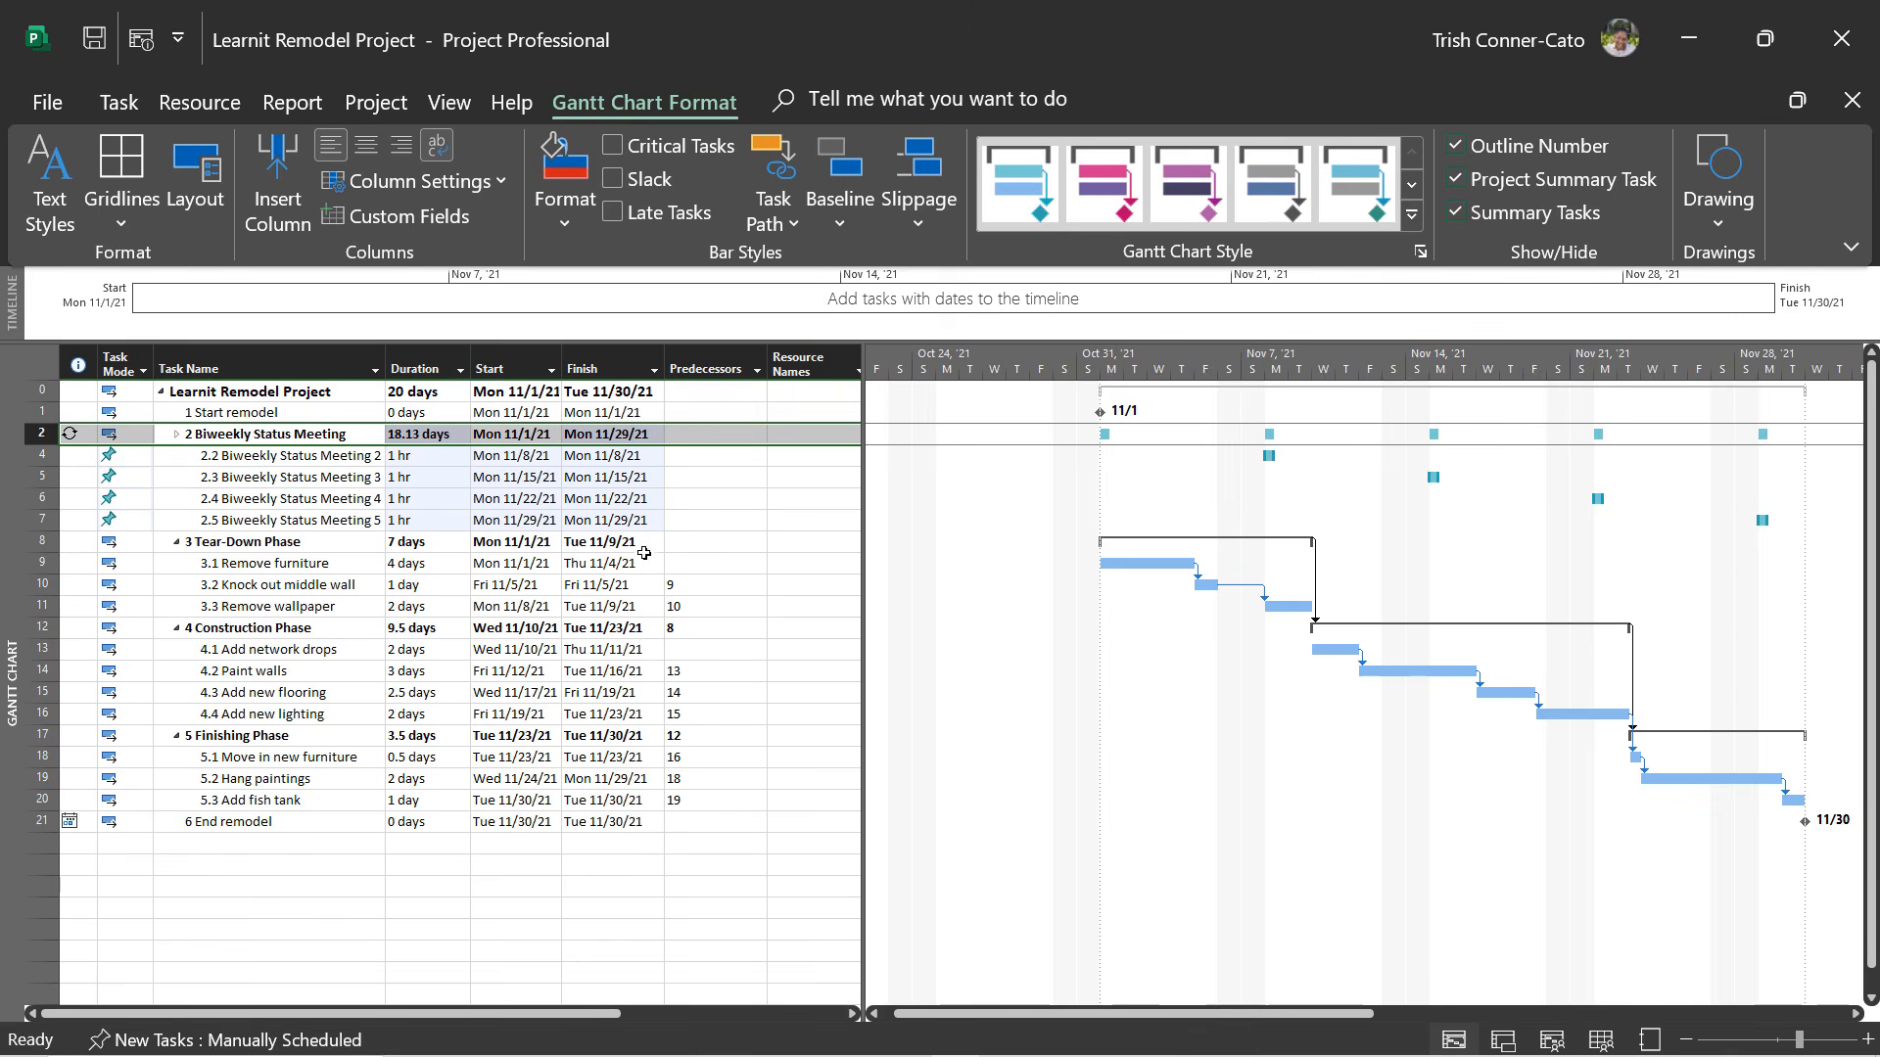
click(177, 439)
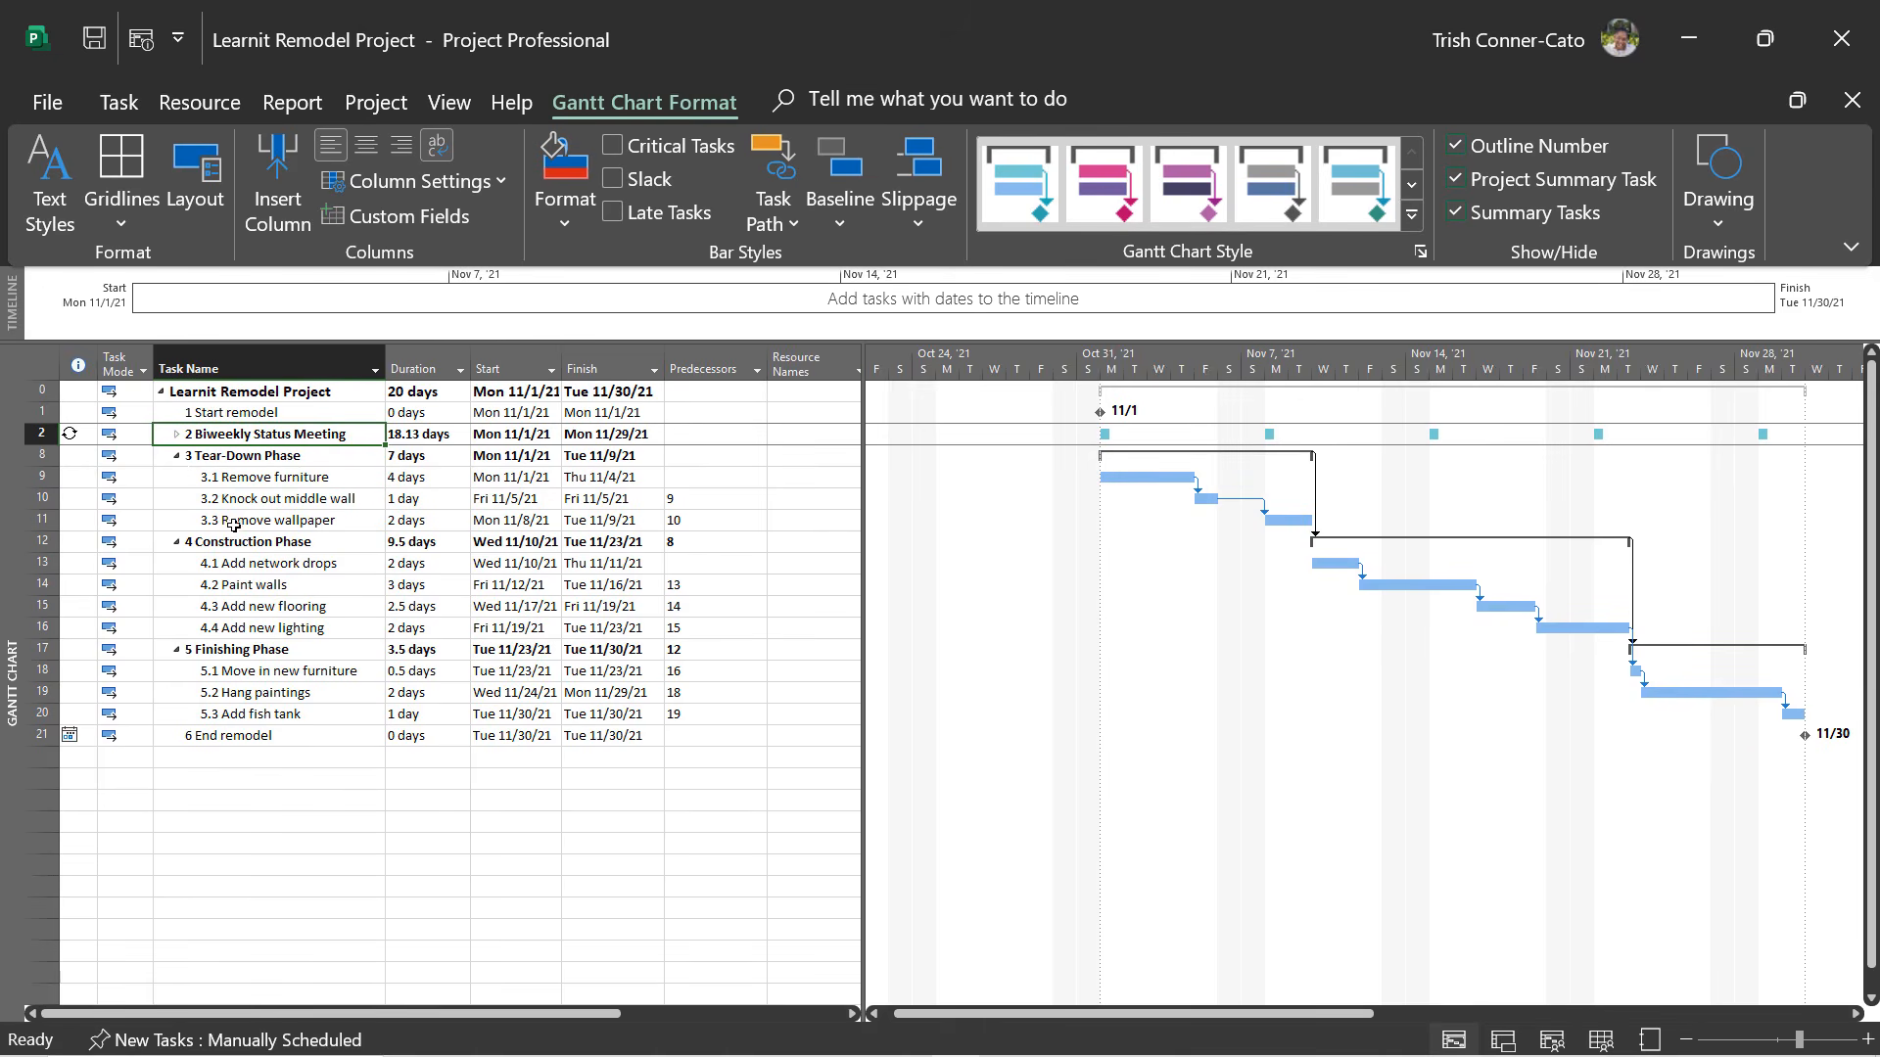
click(177, 455)
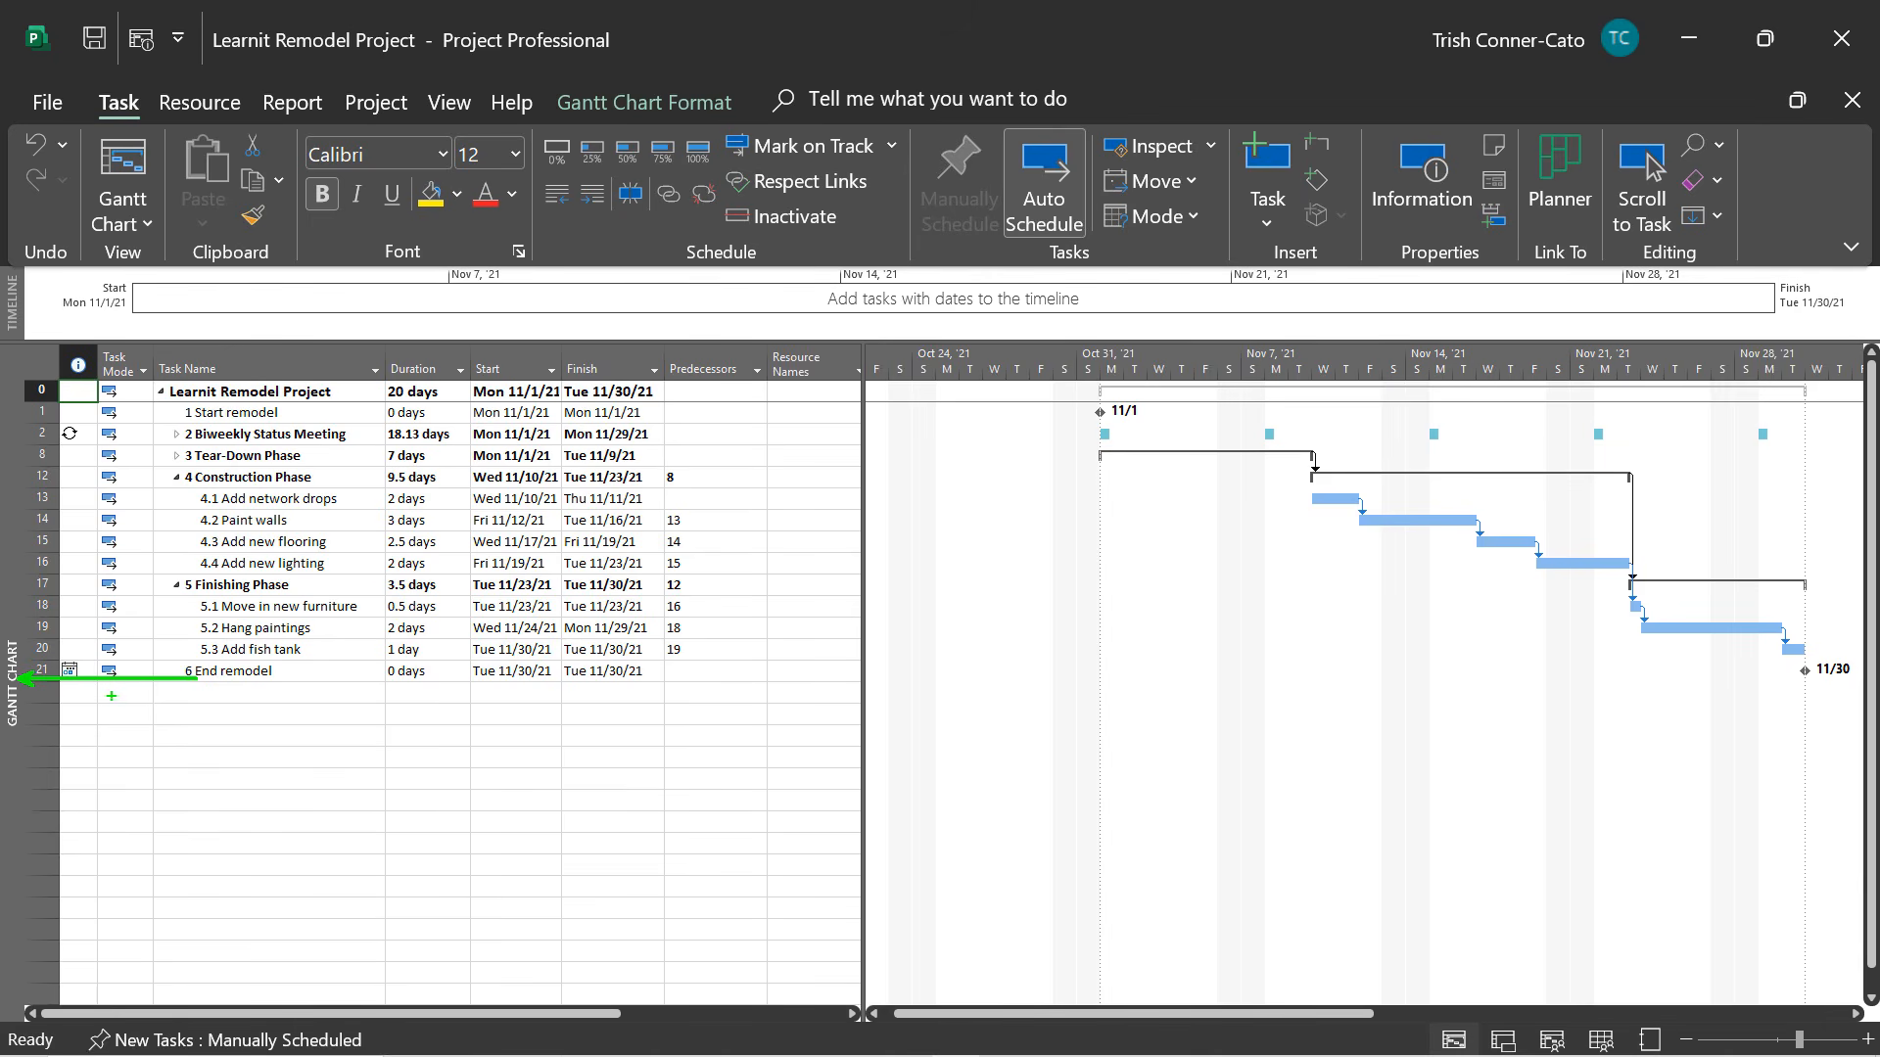
Switch to the Resource Sheet view and add a Designer resource with a standard rate of 200/h.
right_click(14, 699)
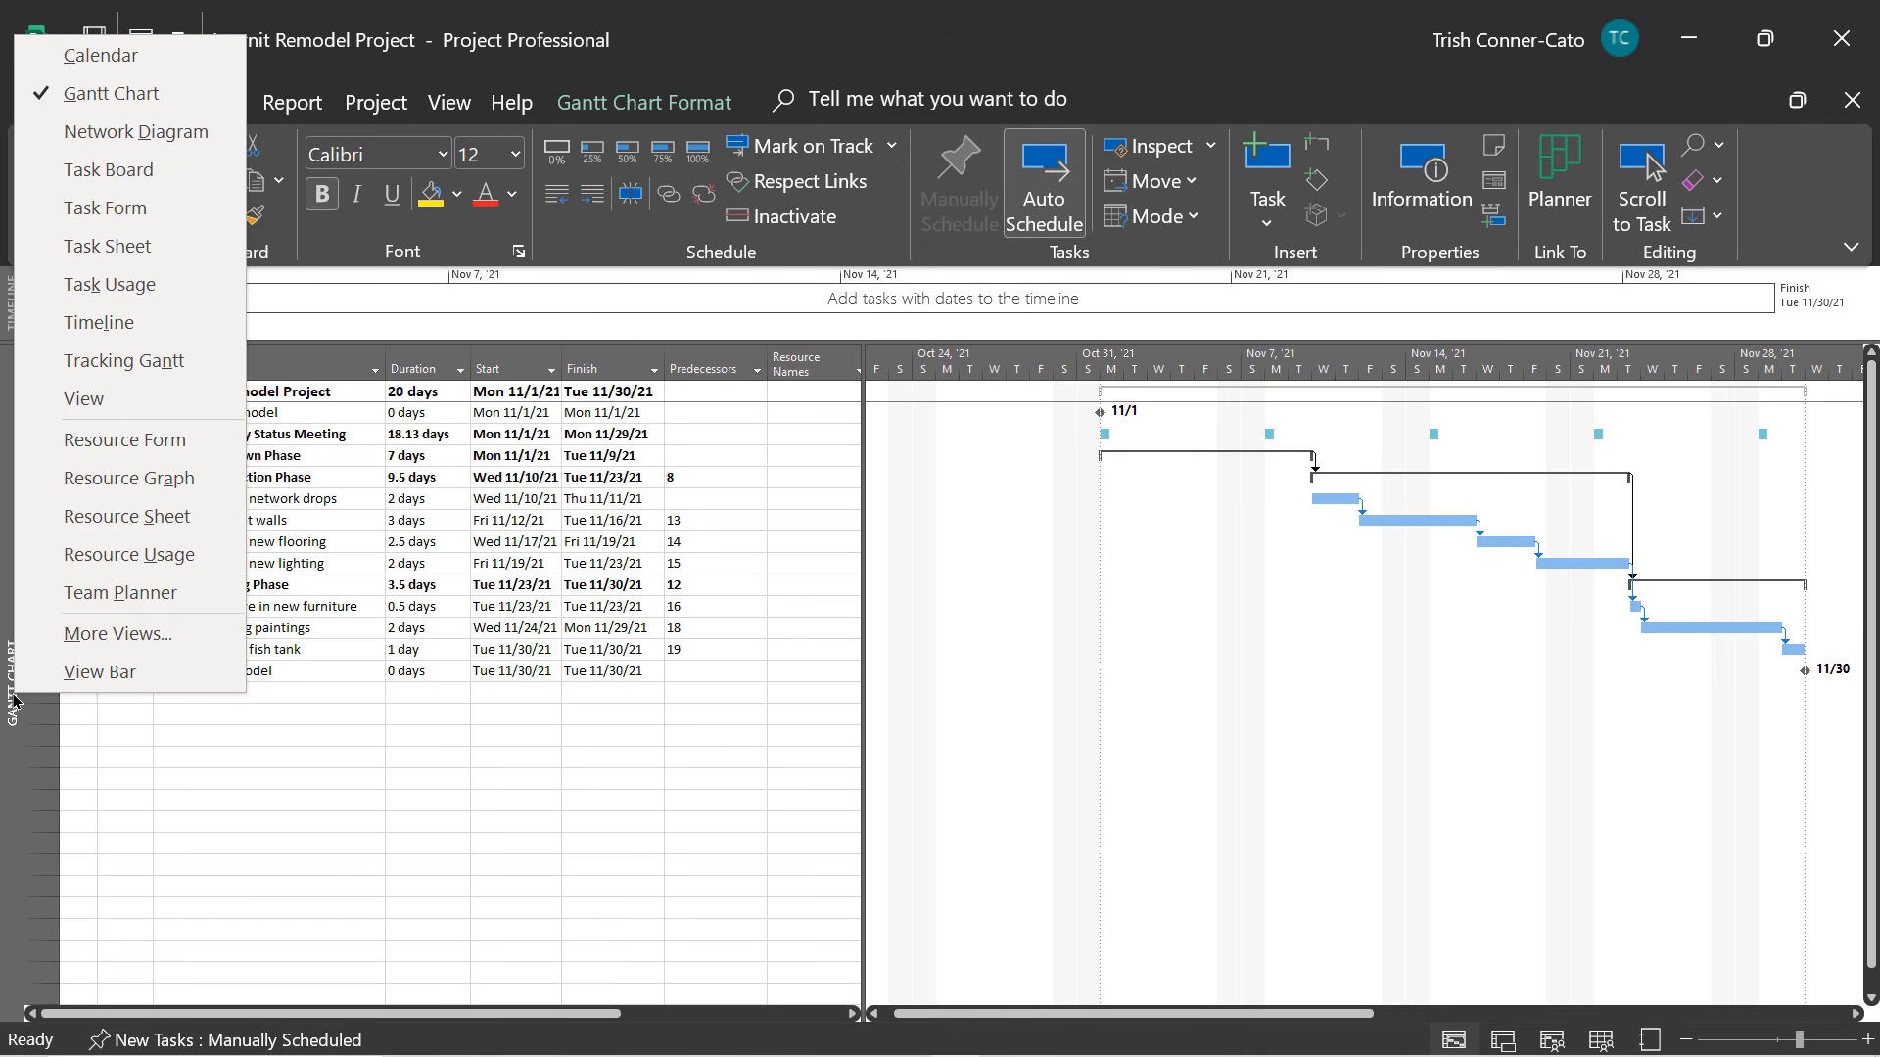
click(128, 520)
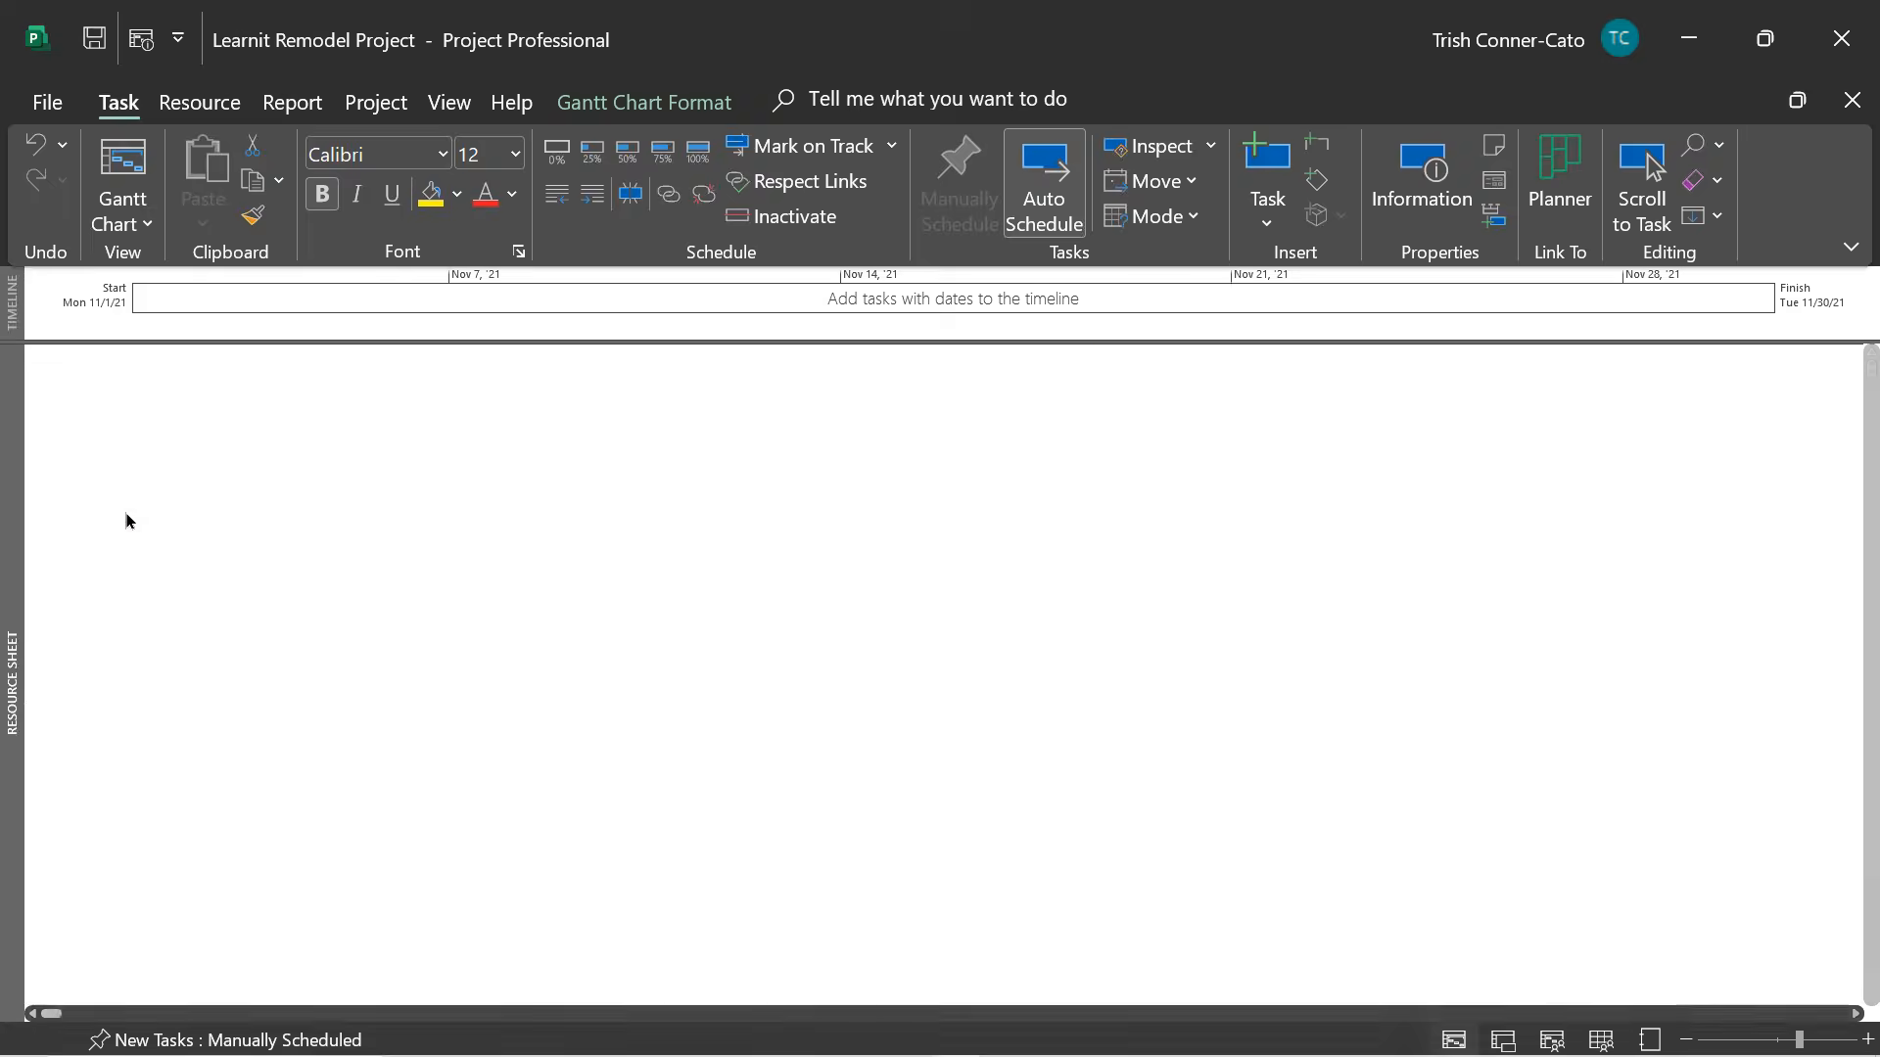
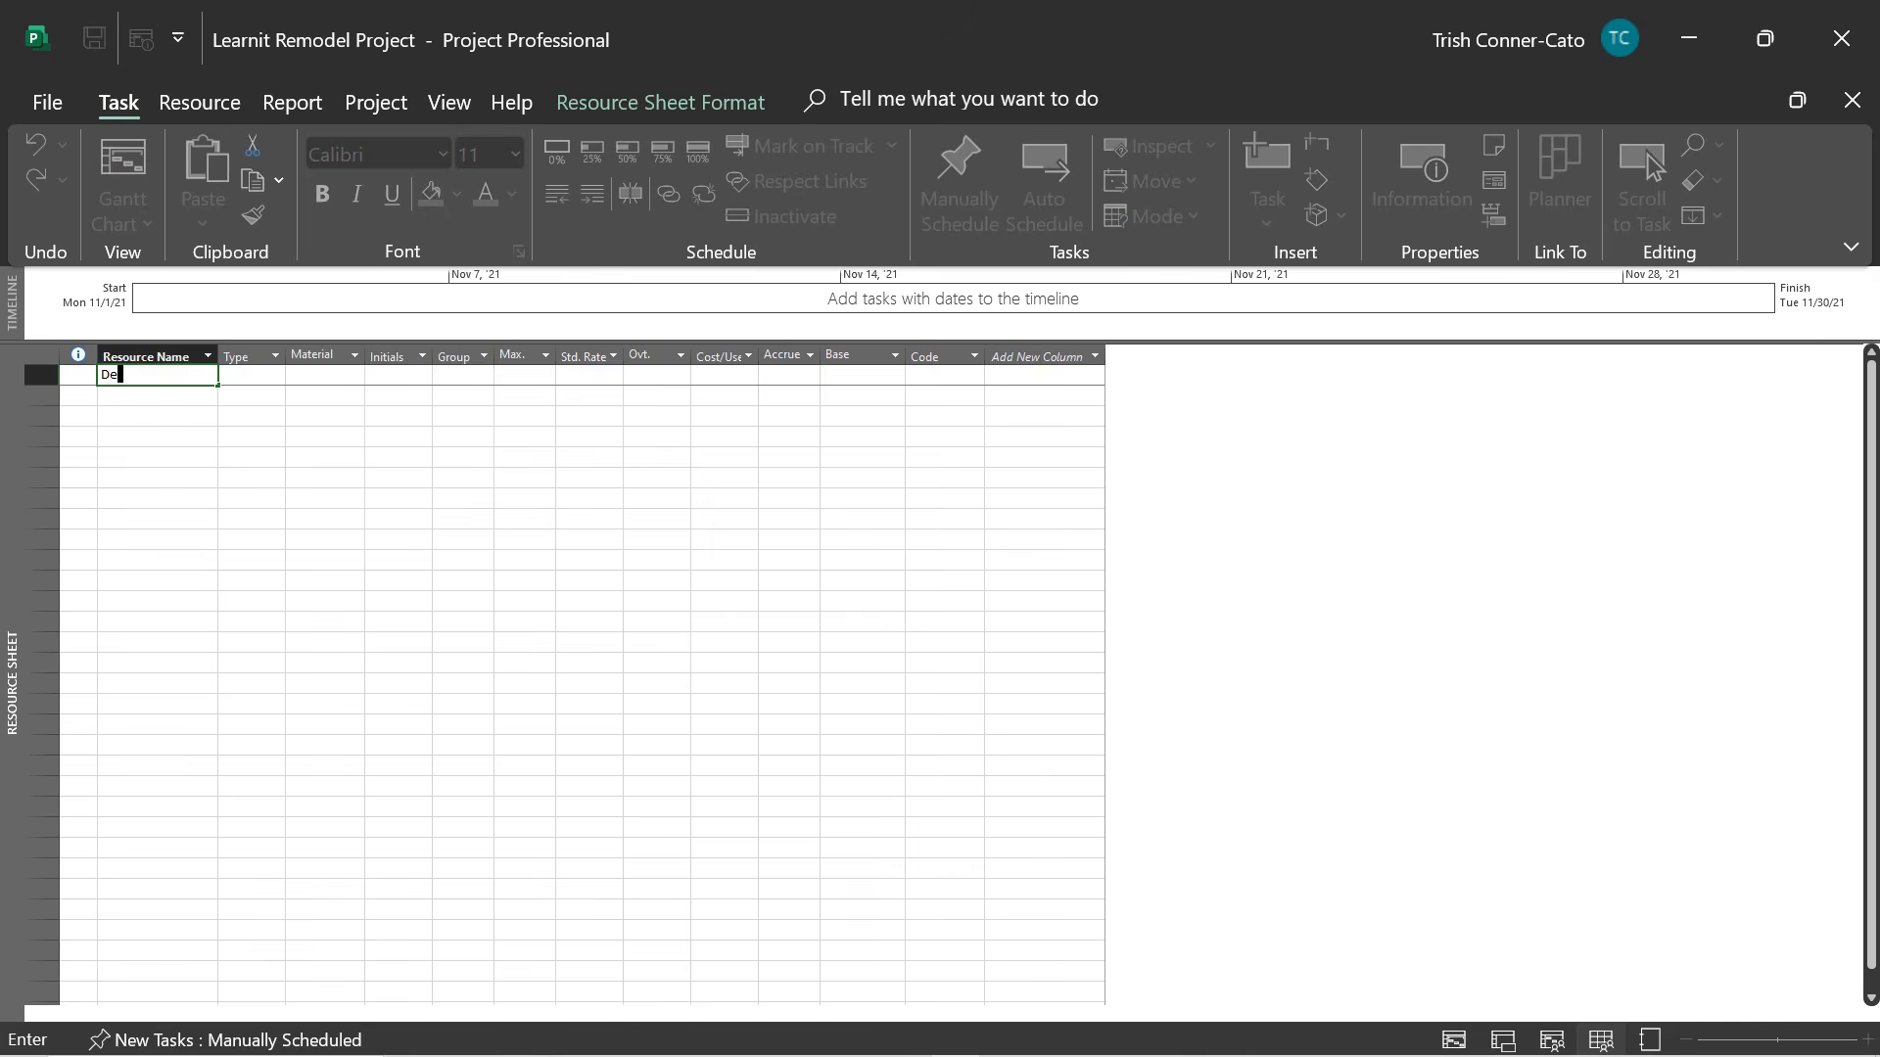
text(signer)
key(Tab)
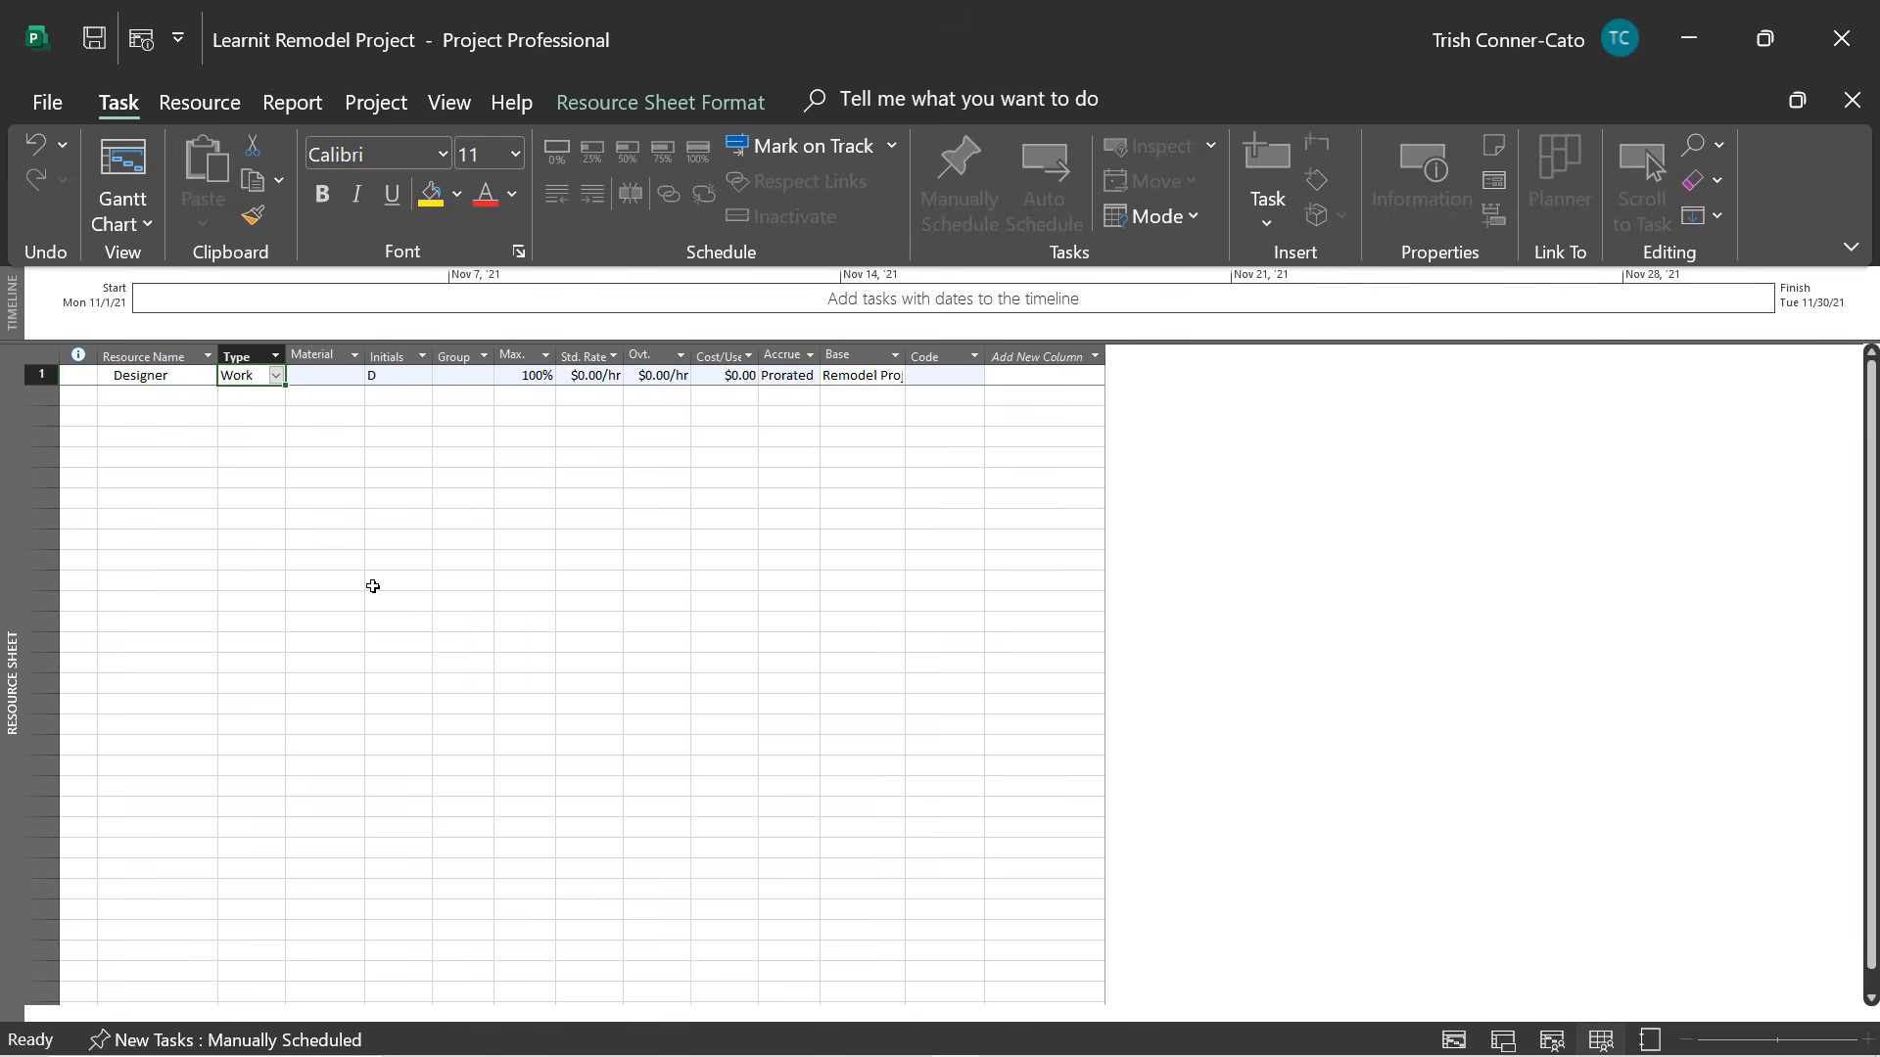
key(Tab)
key(Tab)
key(Tab)
key(Tab)
key(Tab)
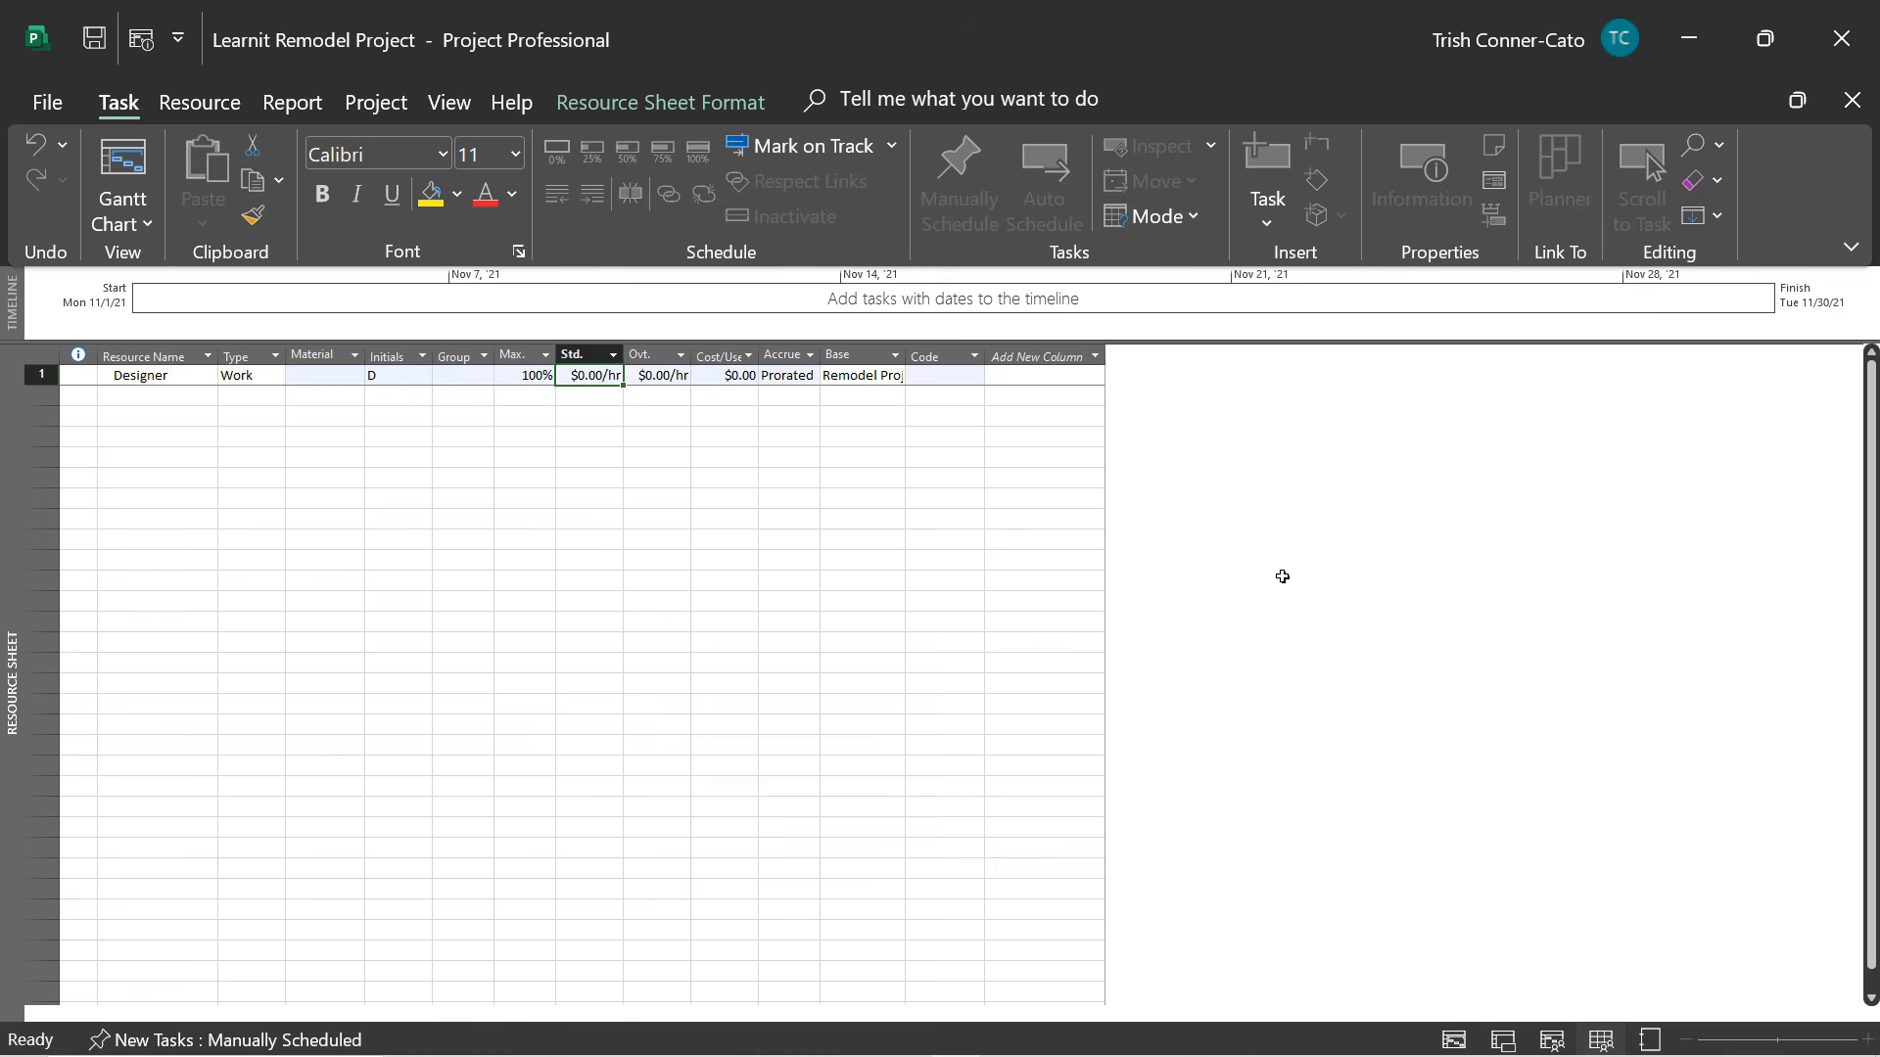
text(200)
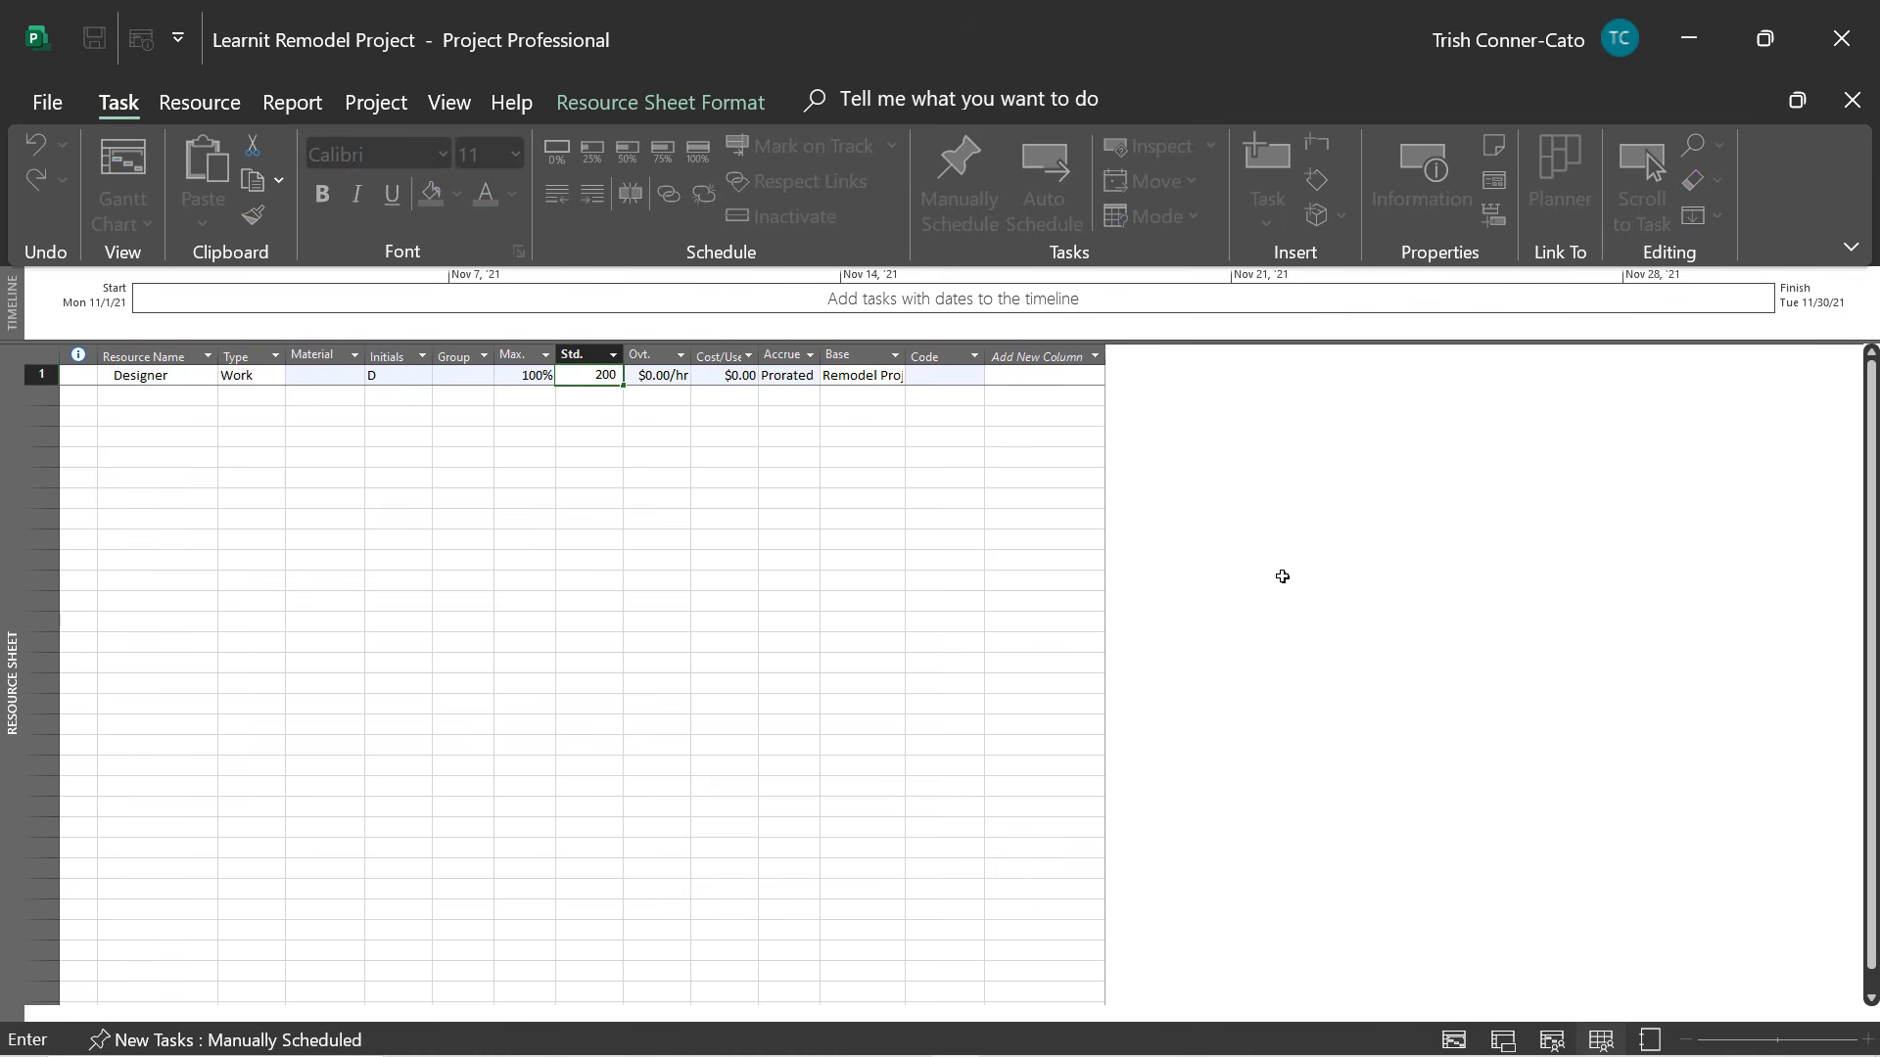
text(/h)
key(Return)
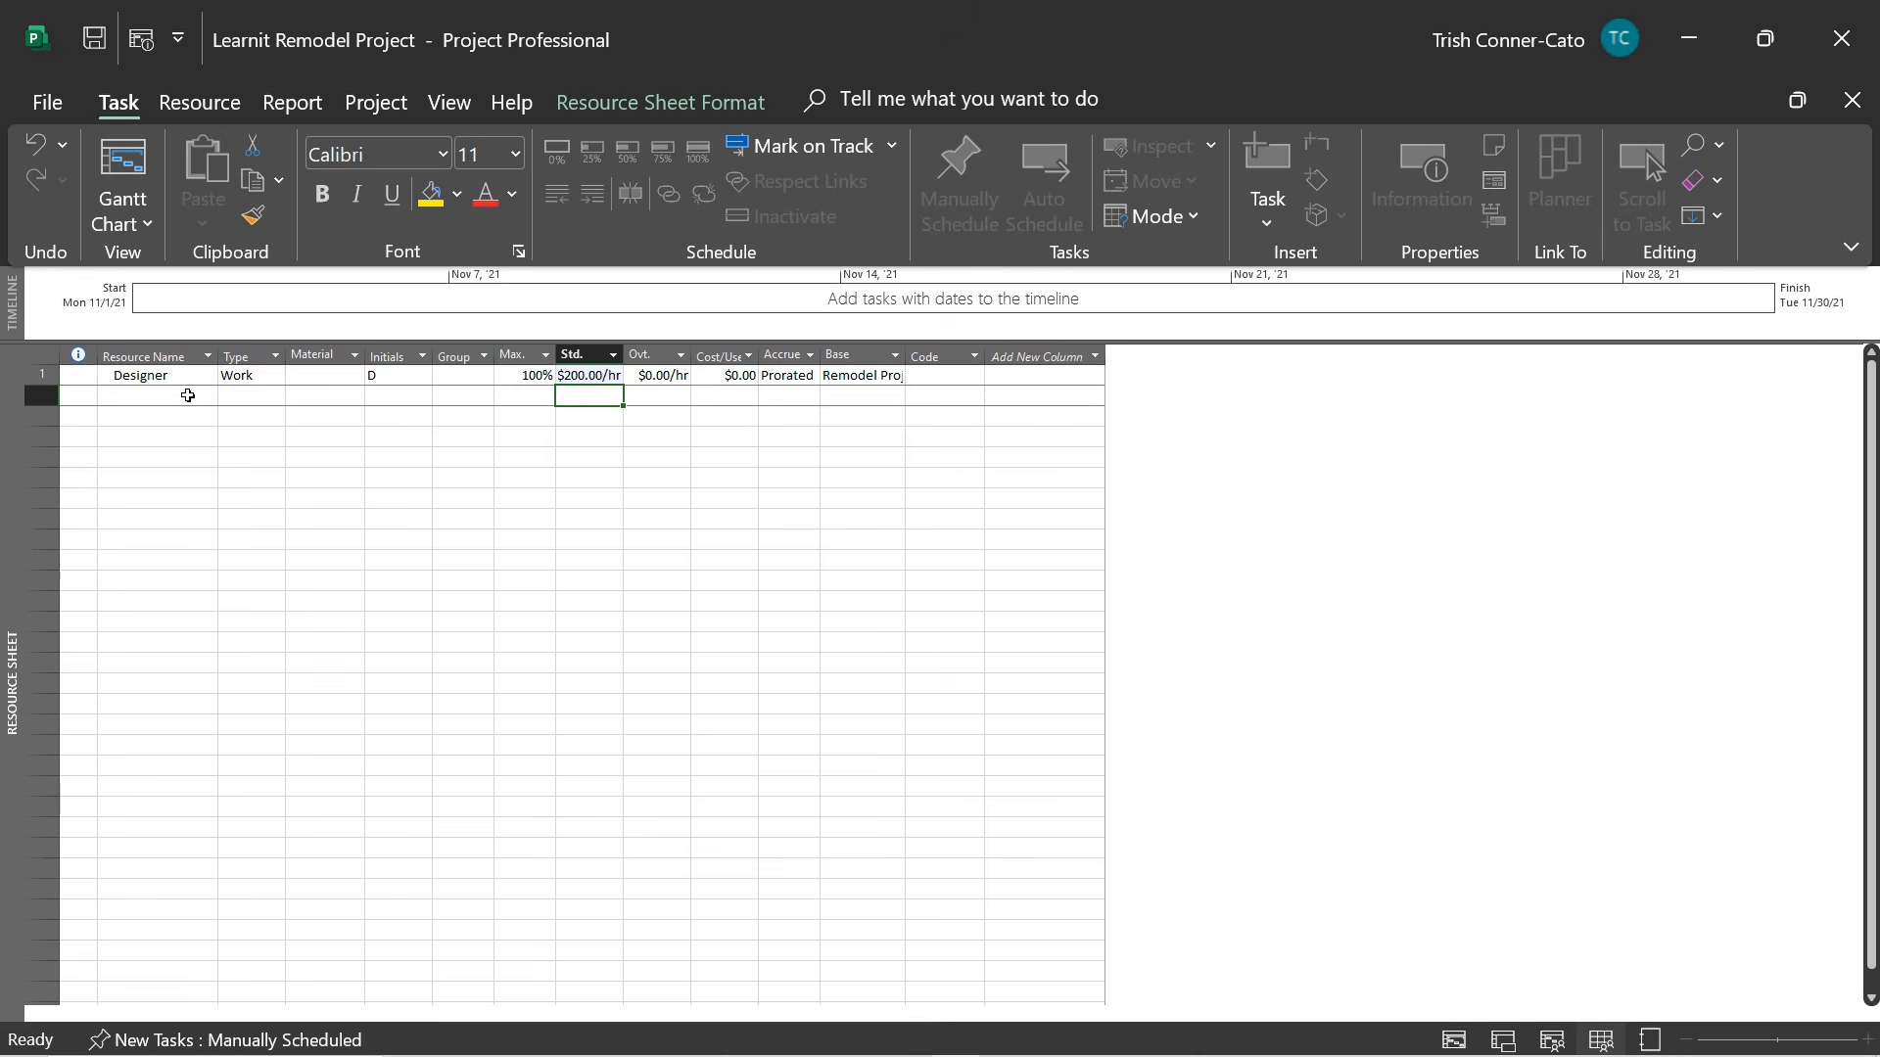
Add a Contractors resource with maximum units of 300% and a standard rate of 50/h.
click(149, 393)
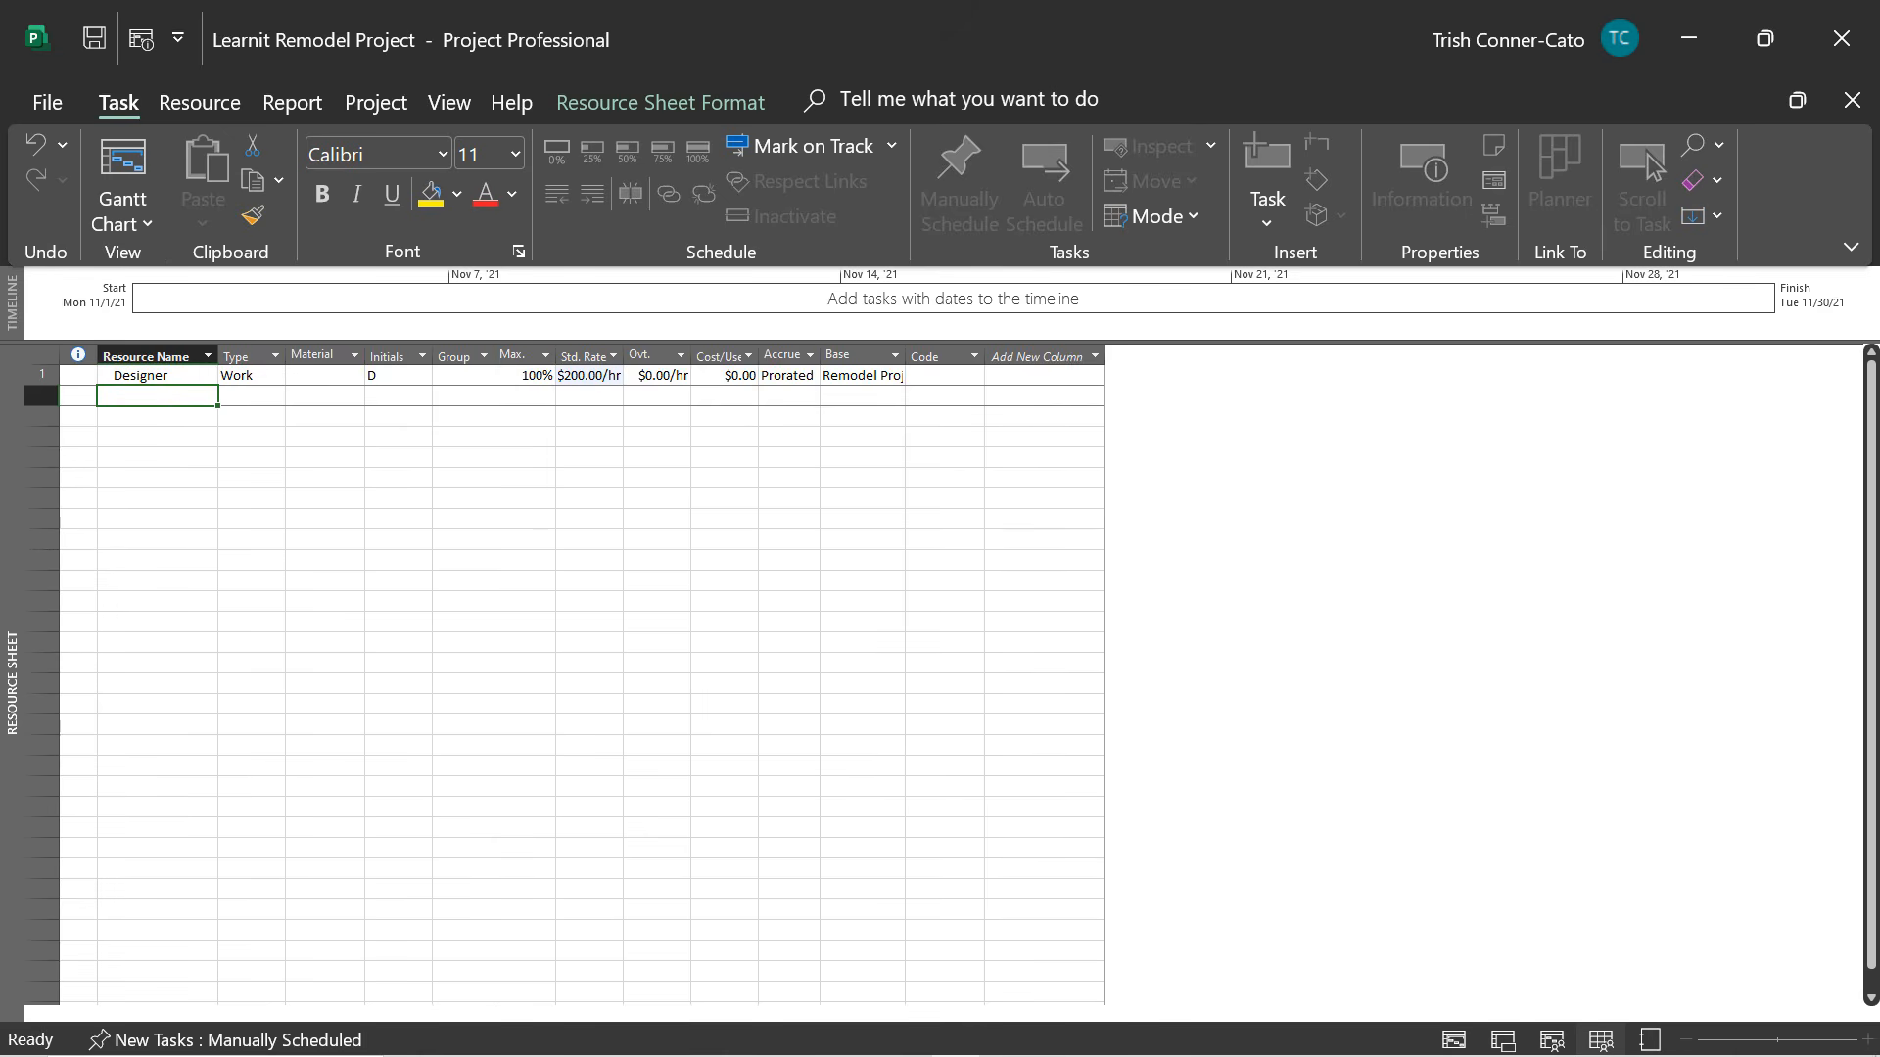
text(Contrac)
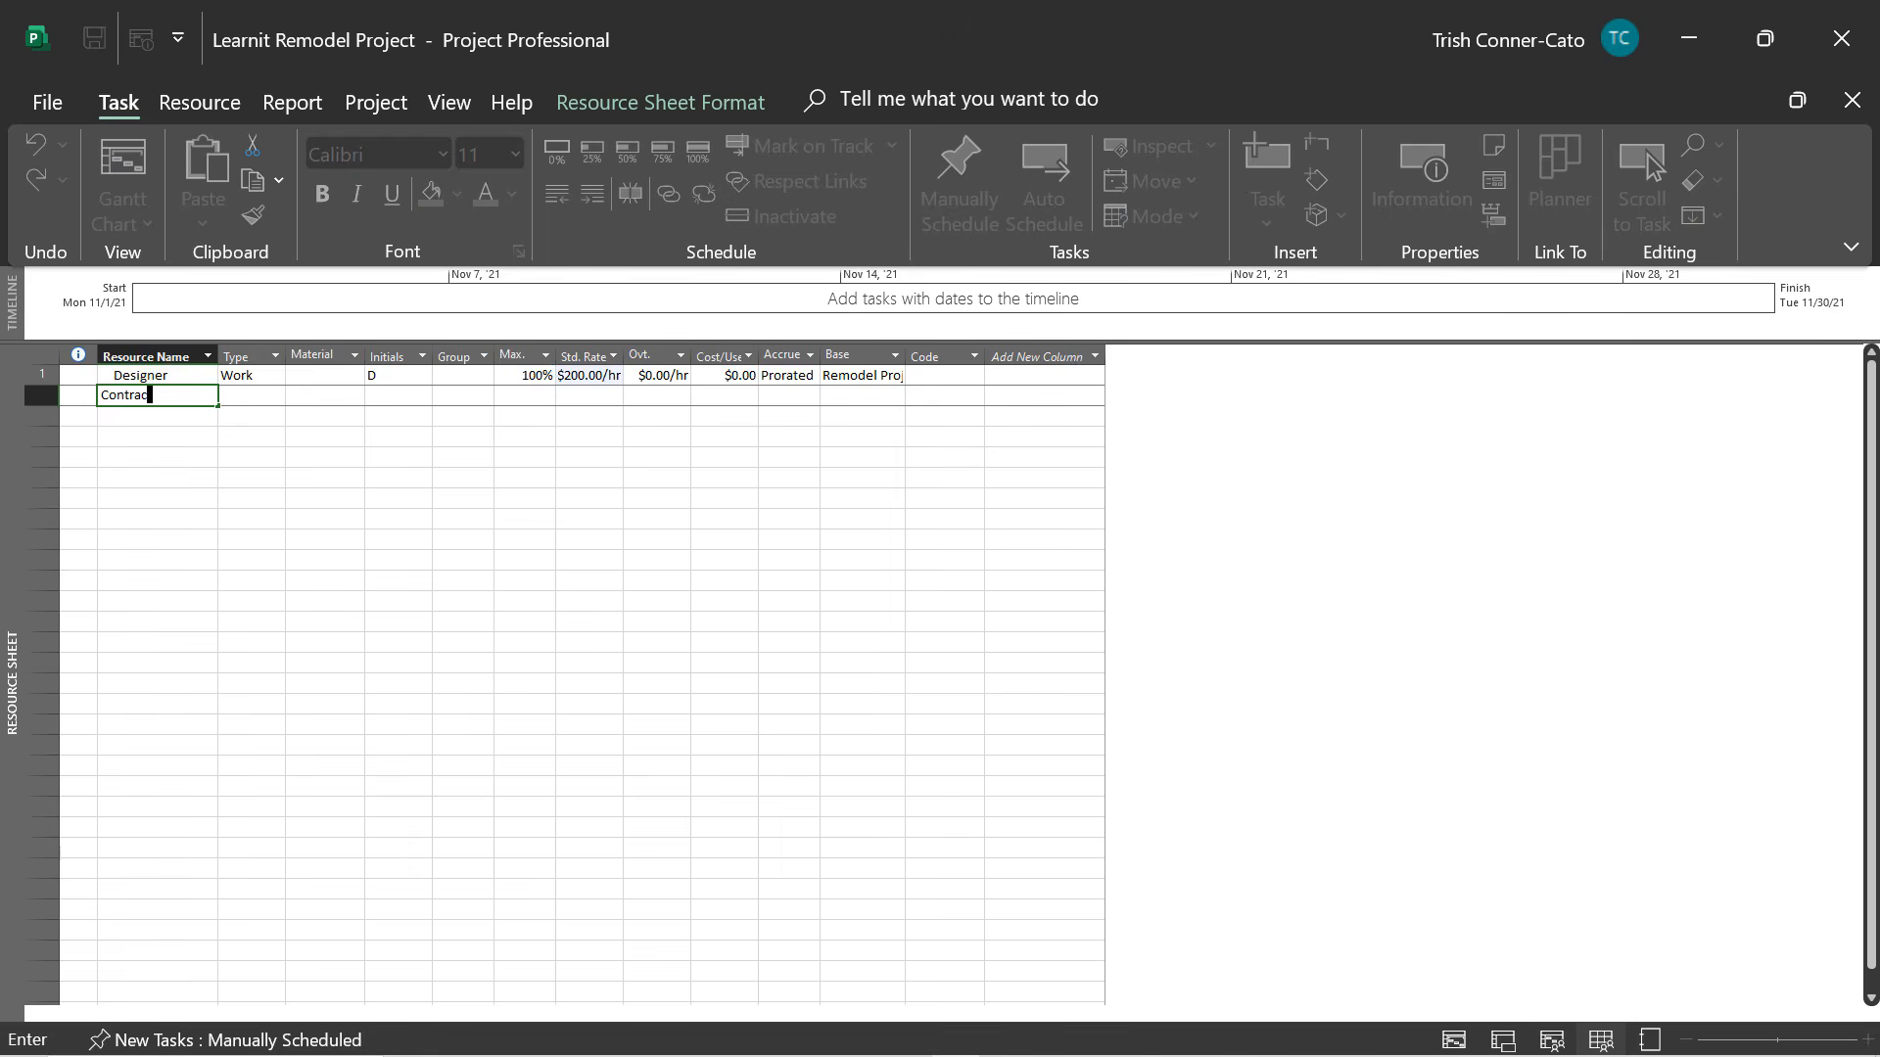
text(tors)
key(Tab)
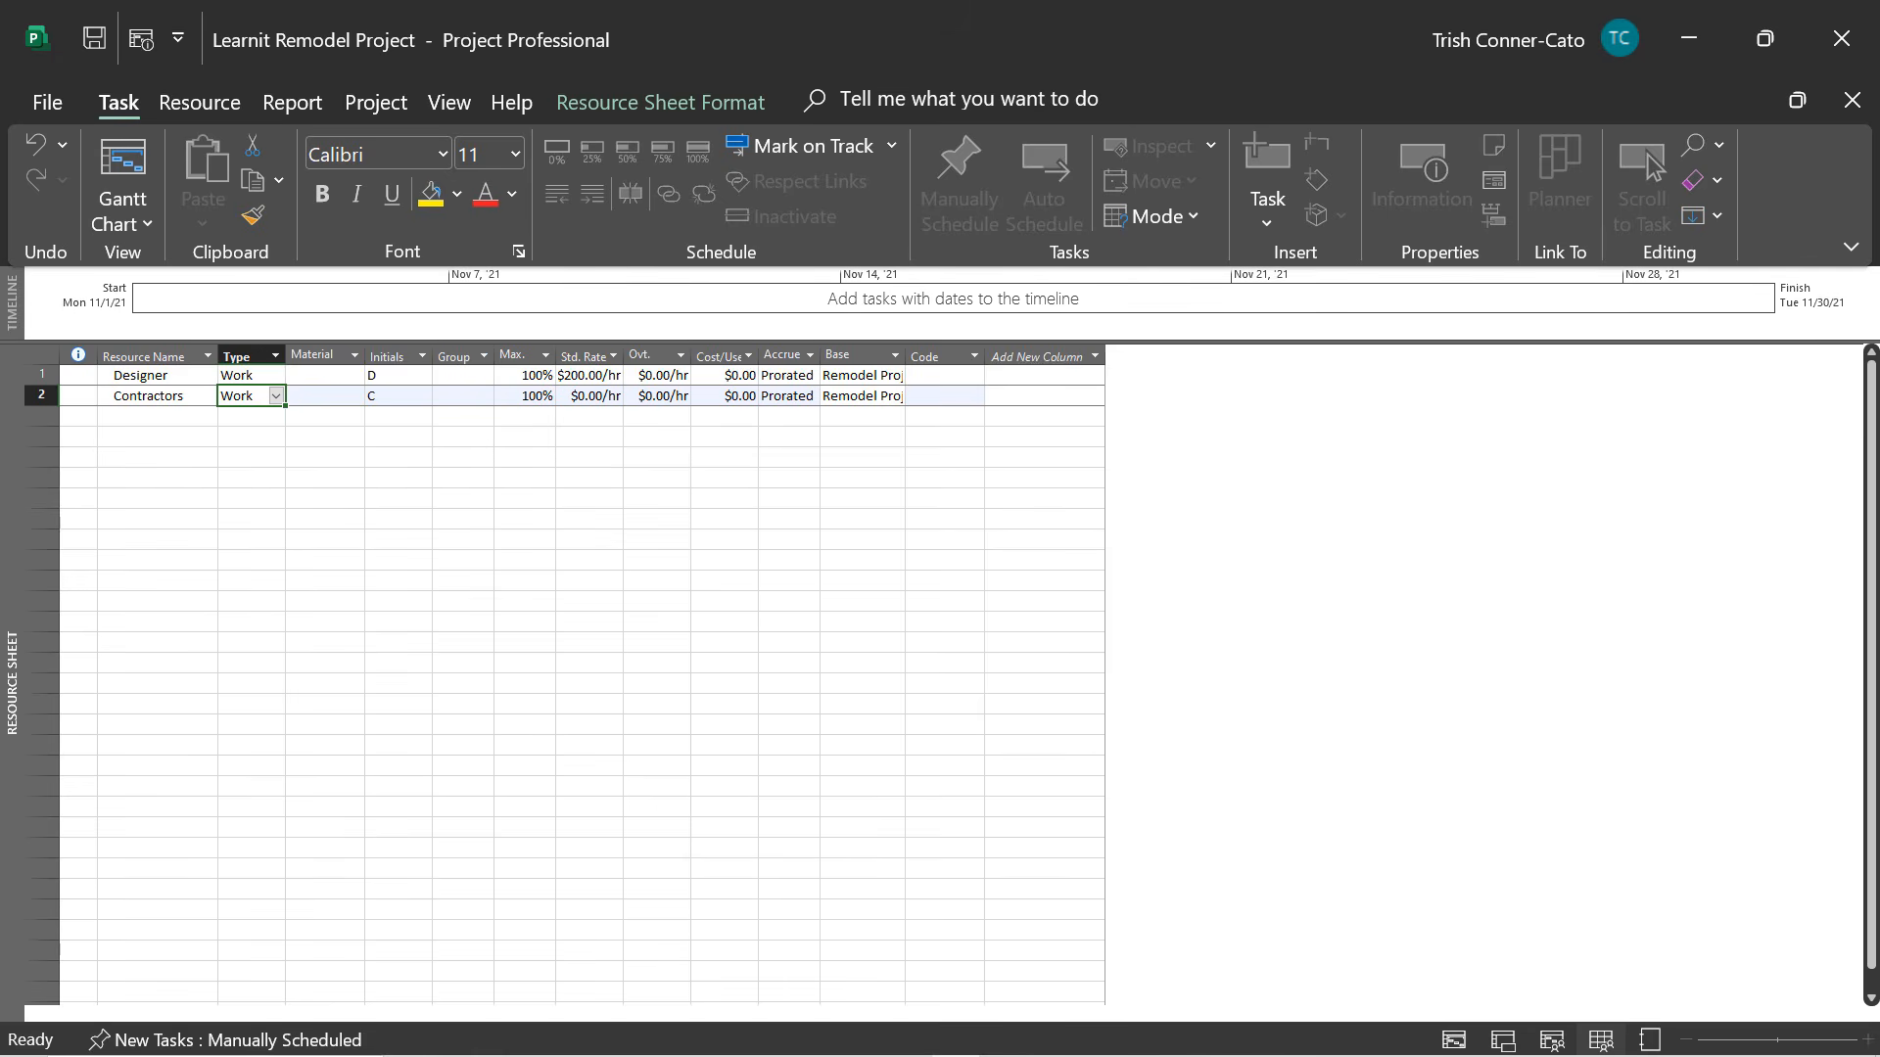
key(Tab)
key(Tab)
key(Tab)
key(Tab)
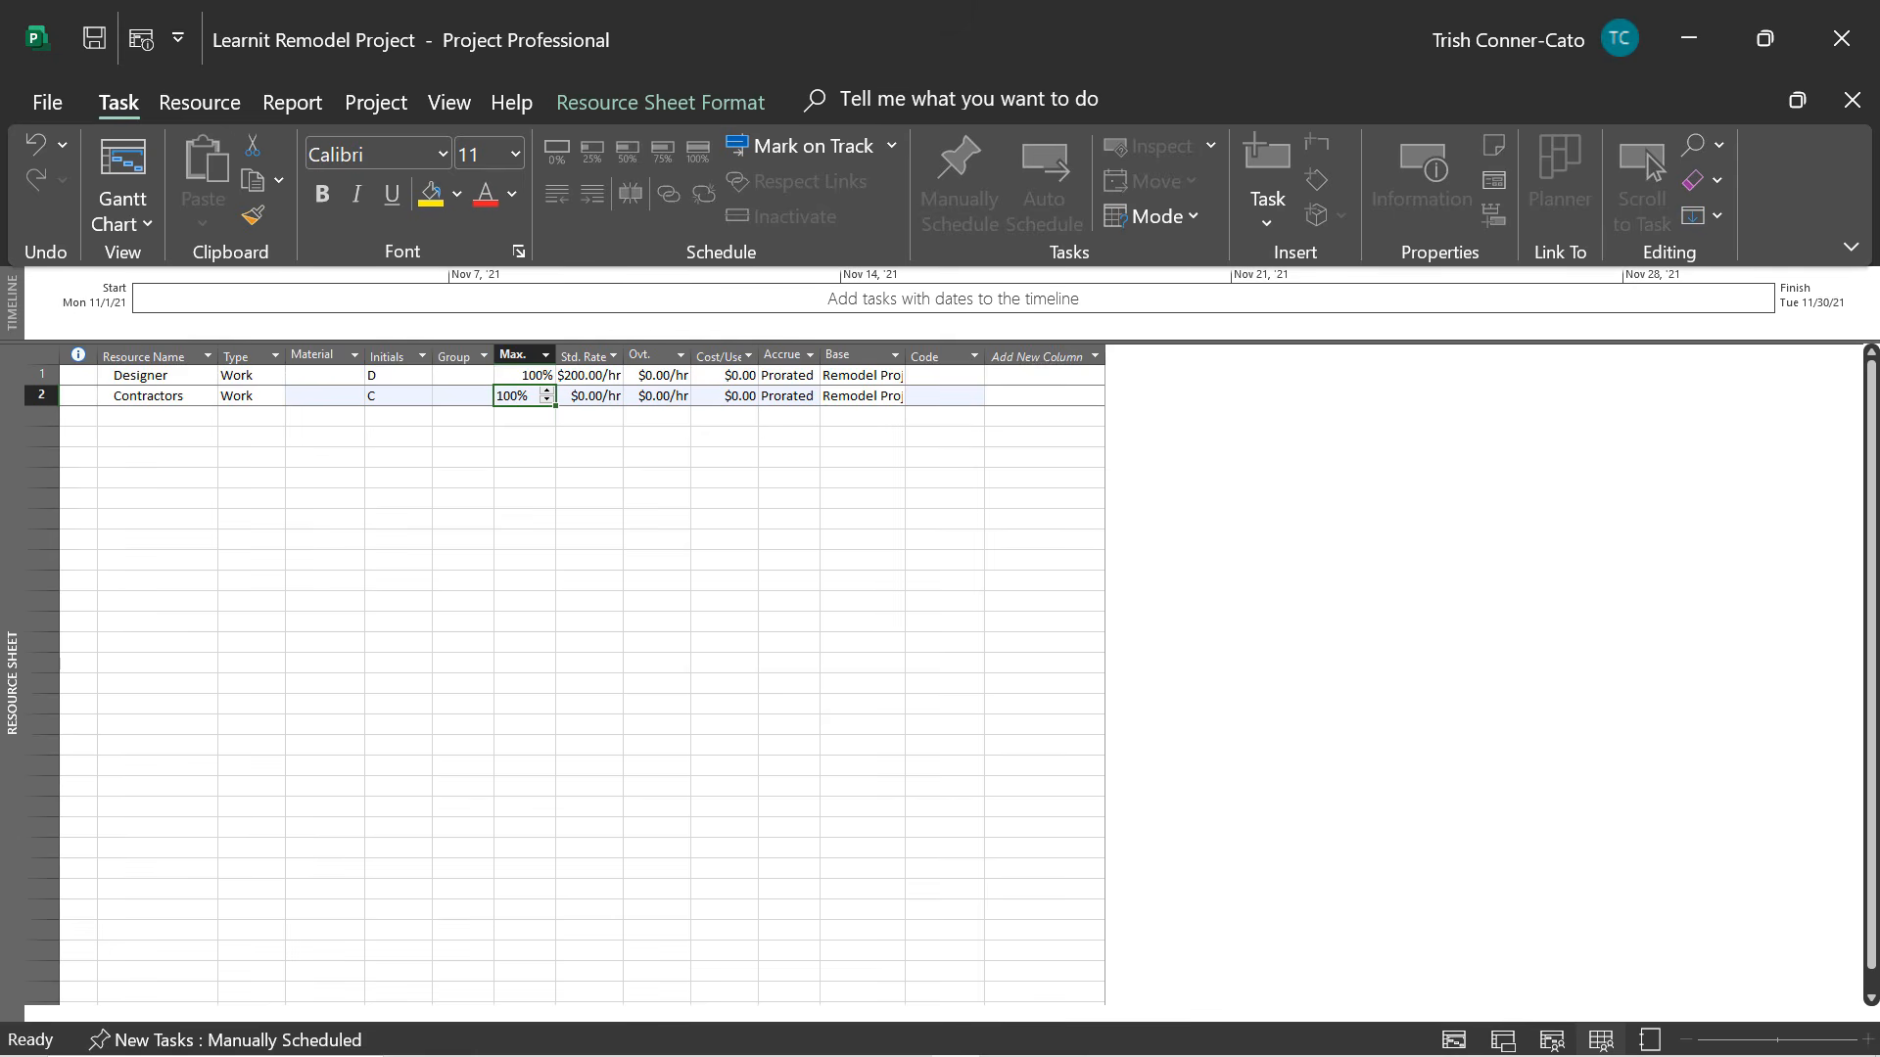
text(300)
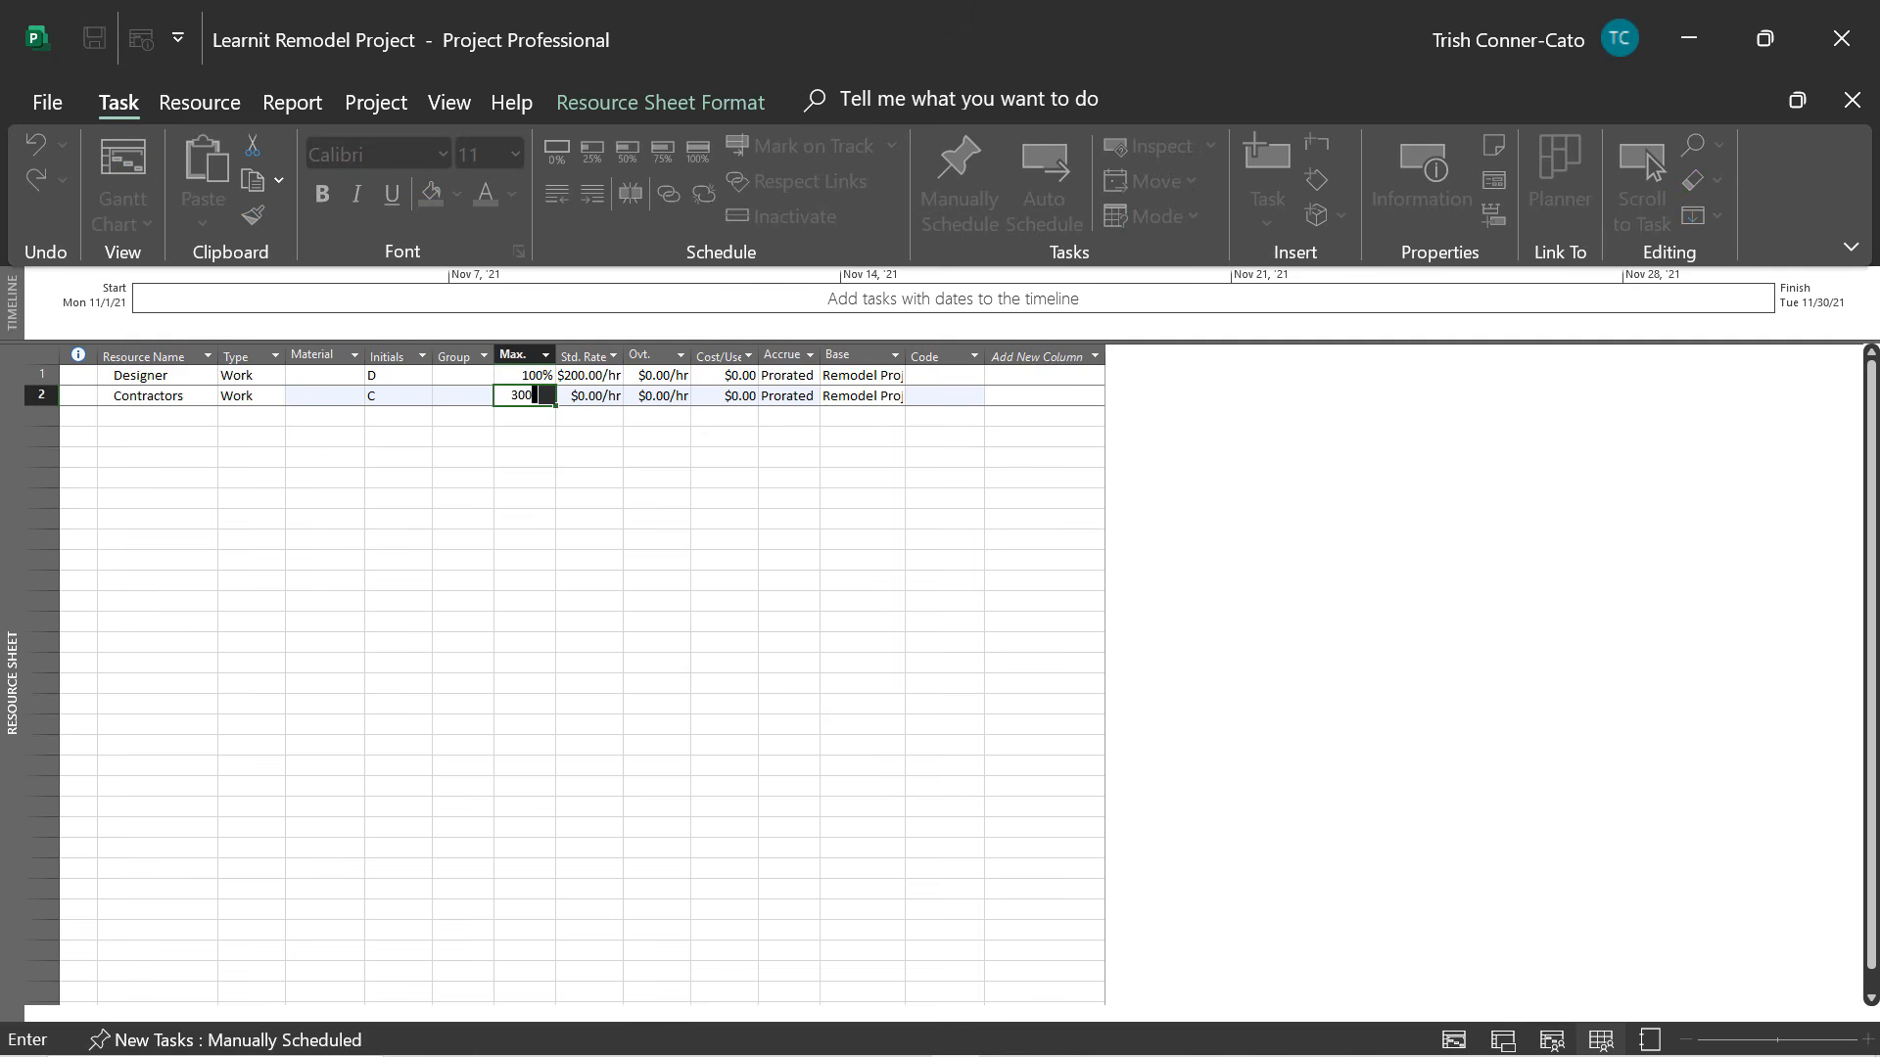
key(Tab)
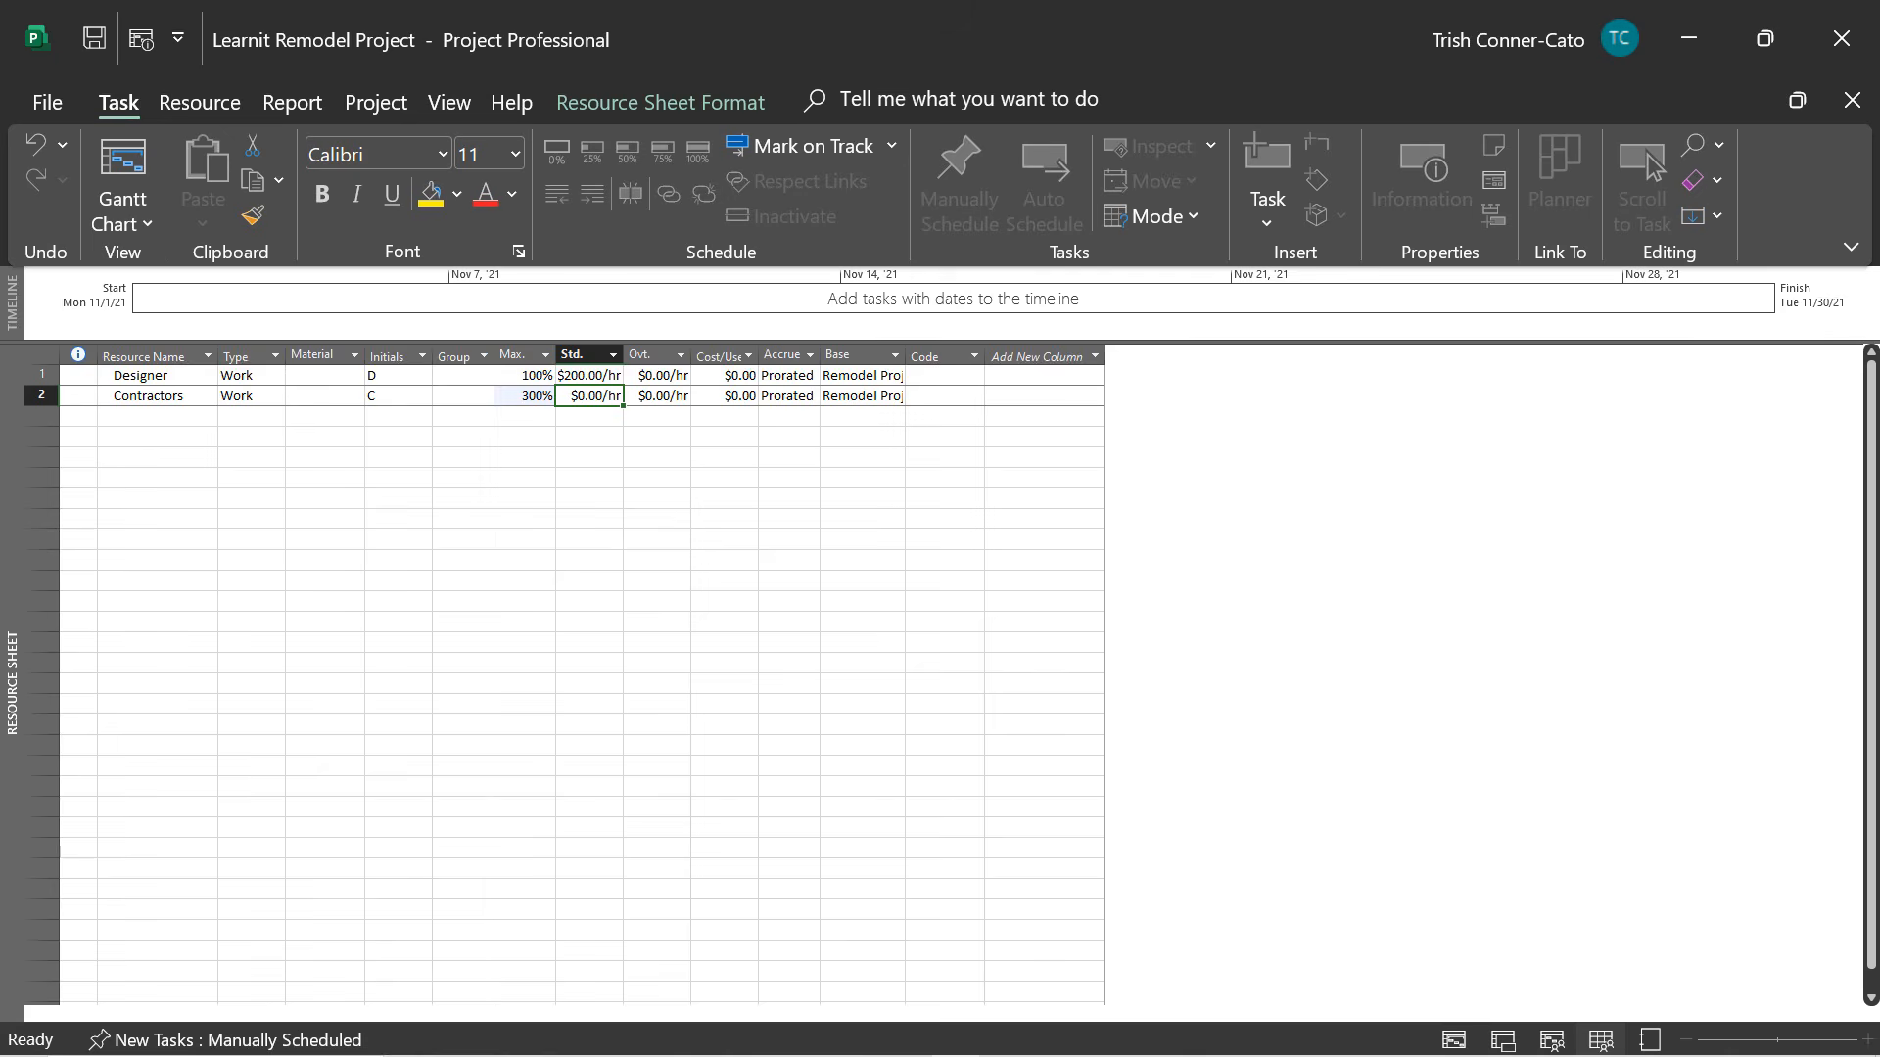
text(50/h)
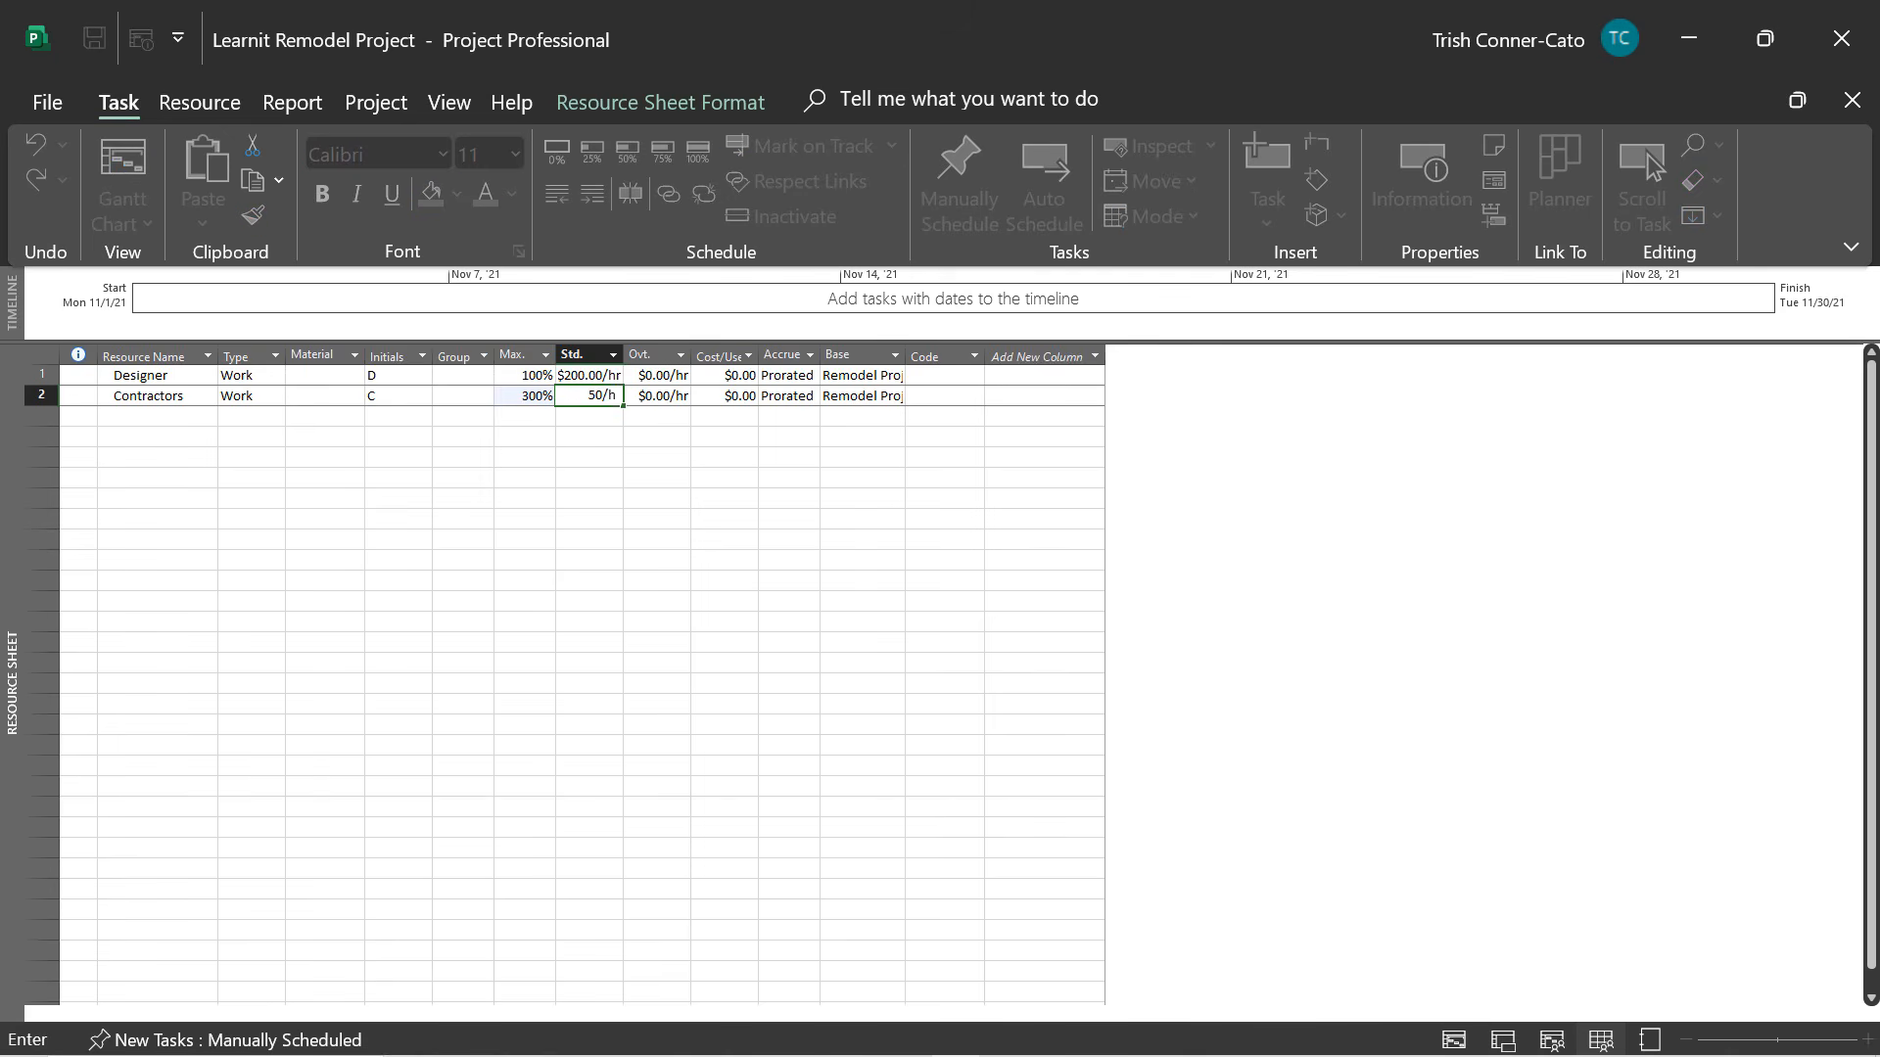
key(Return)
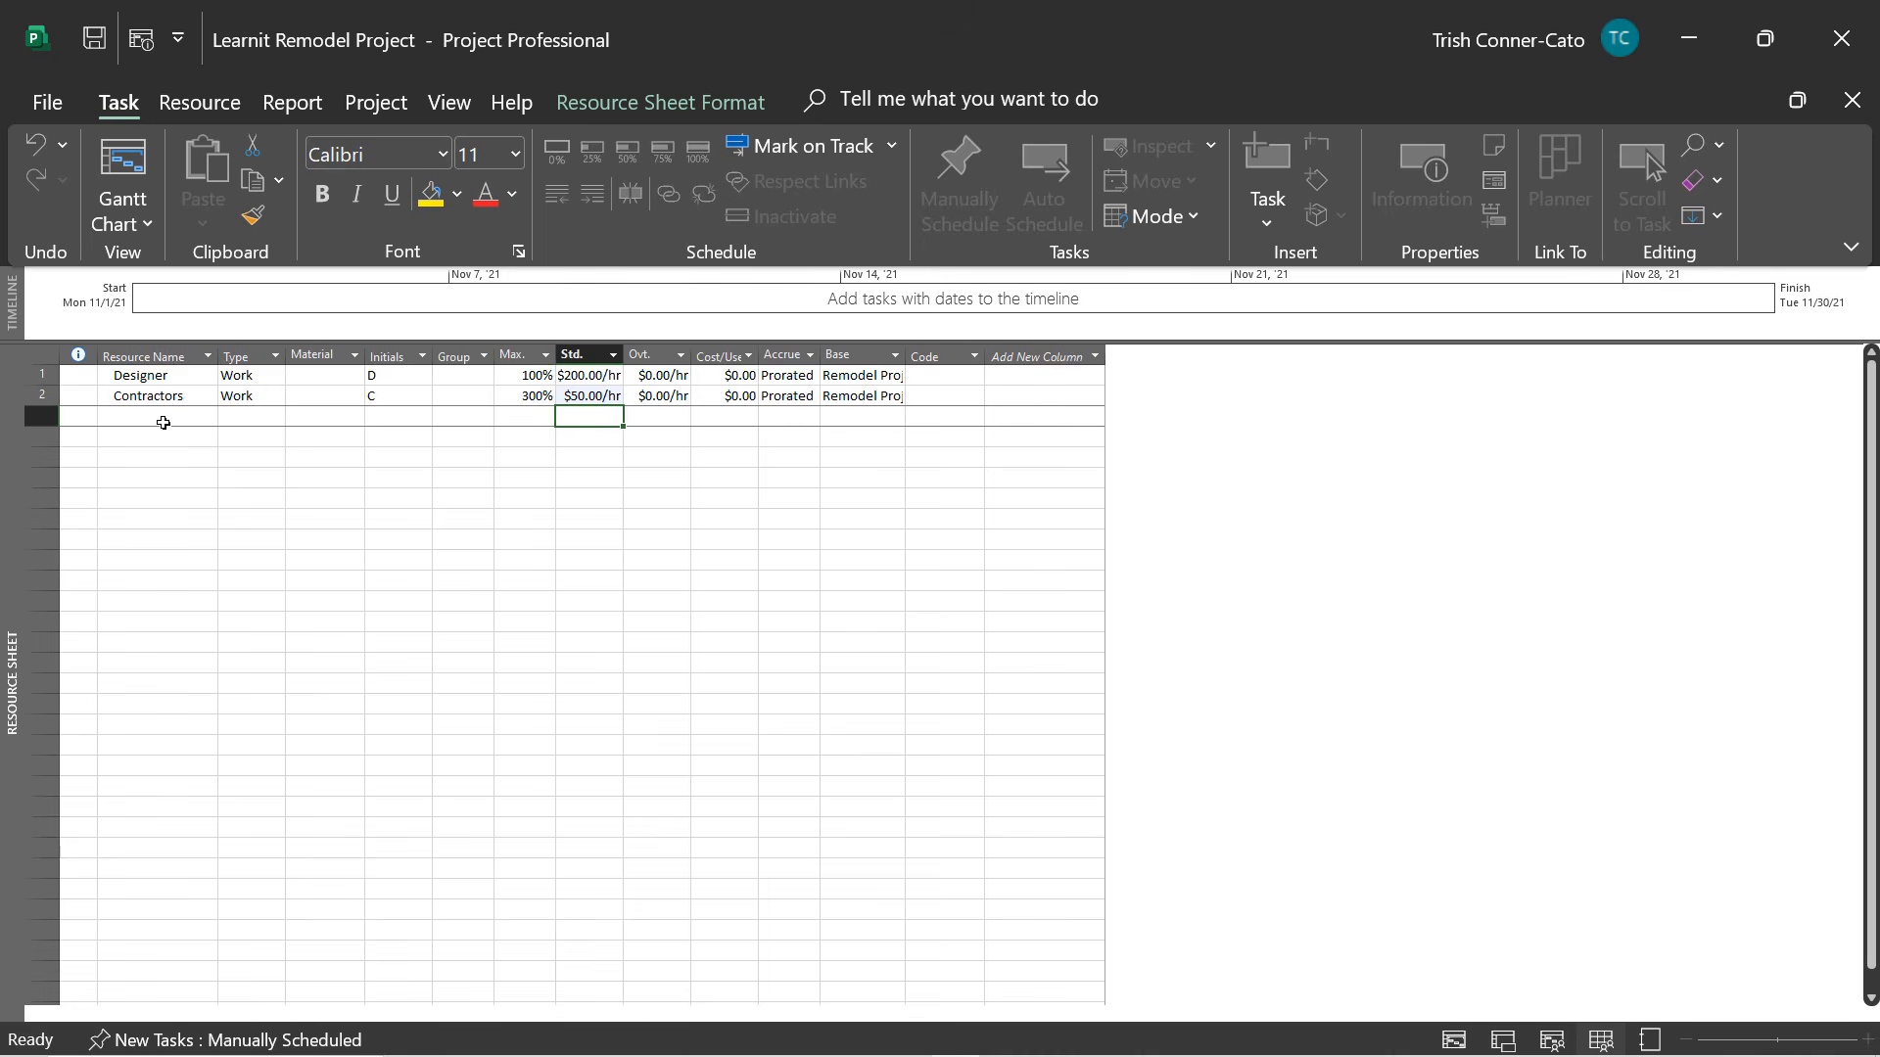
Add a Network Tech resource in the row below Contractors.
click(164, 416)
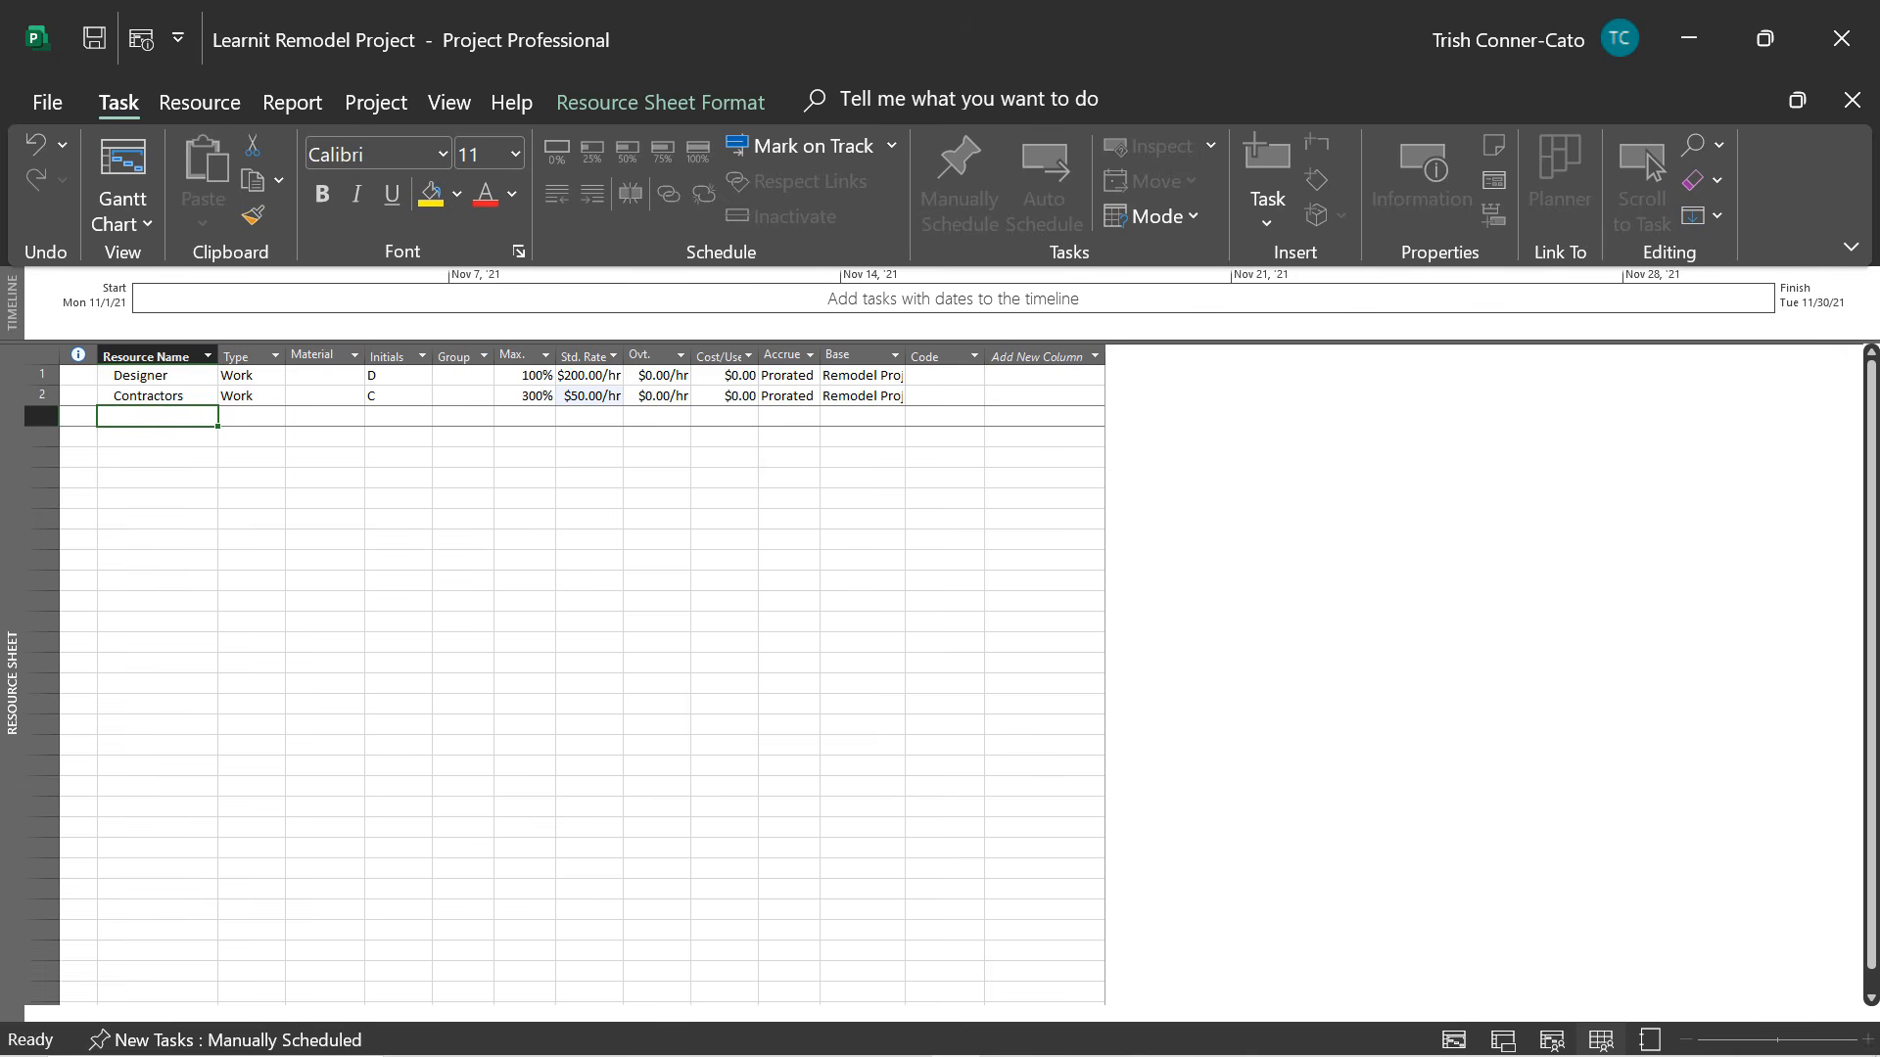
text(Netw)
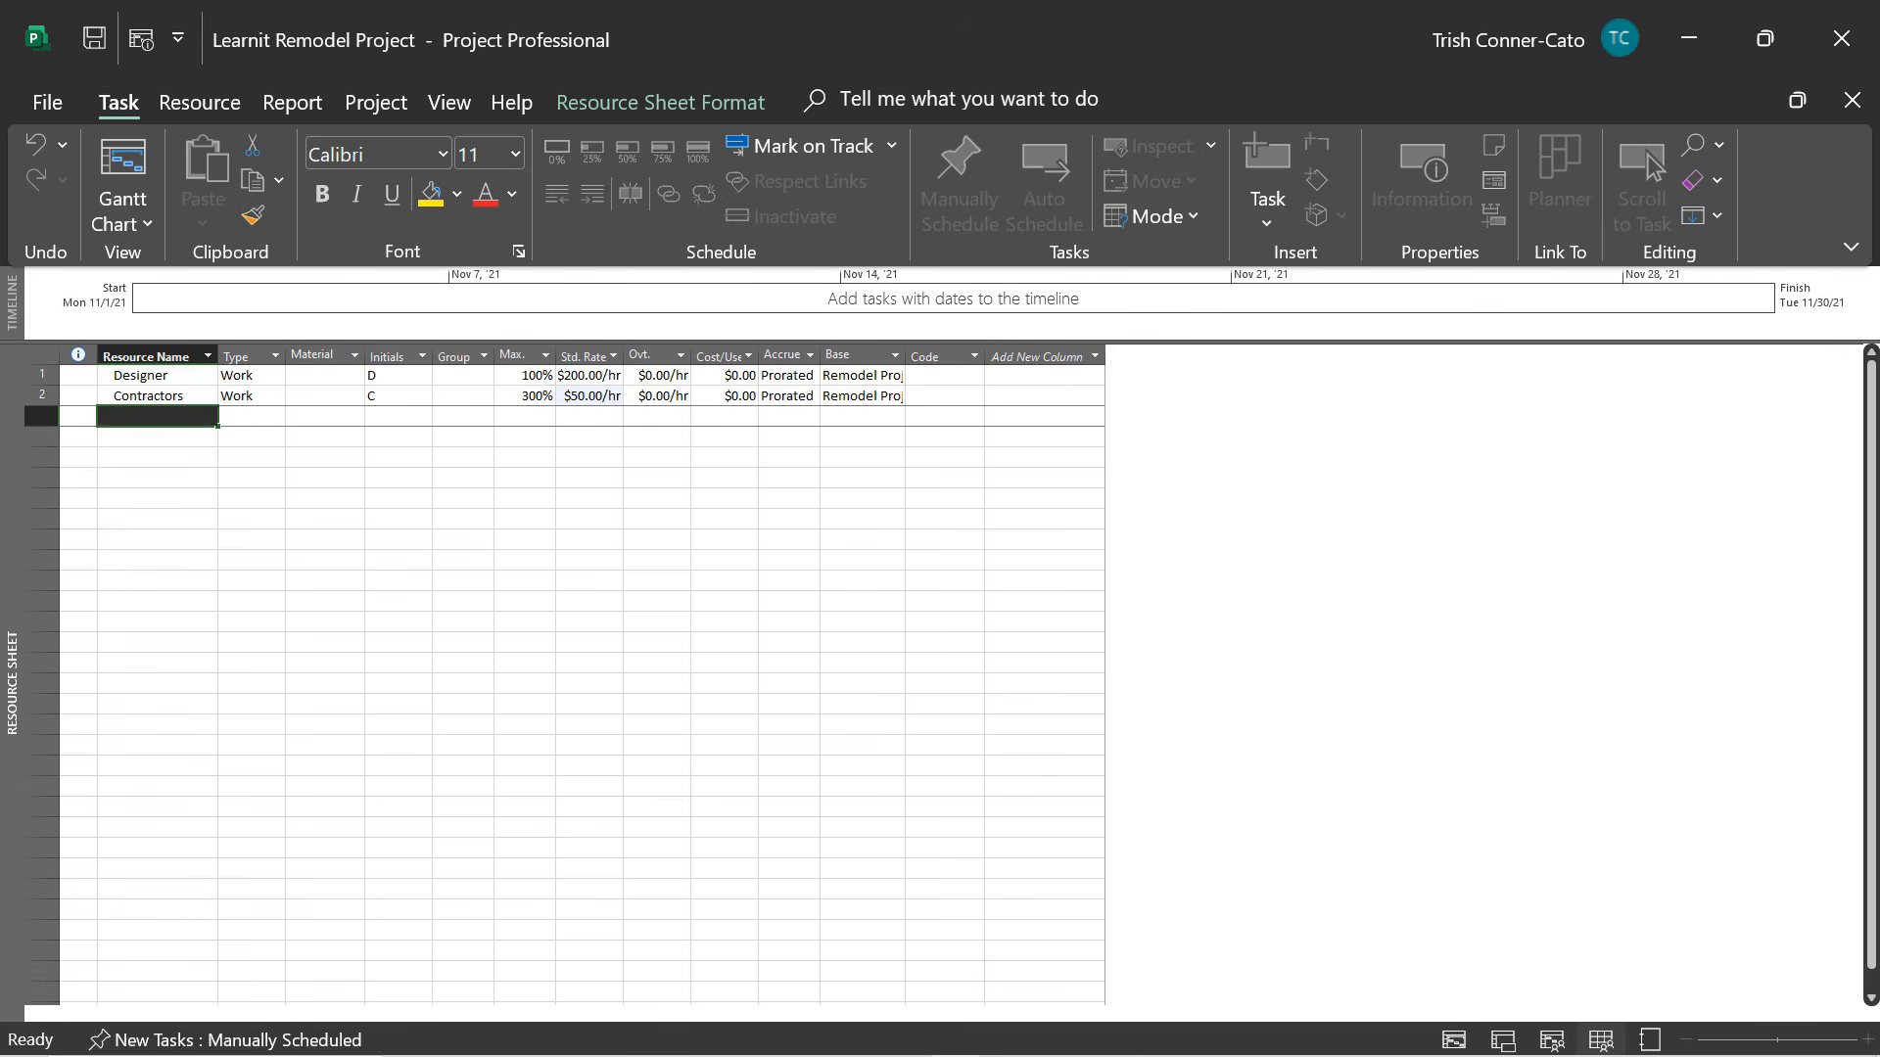
text(ork Tech)
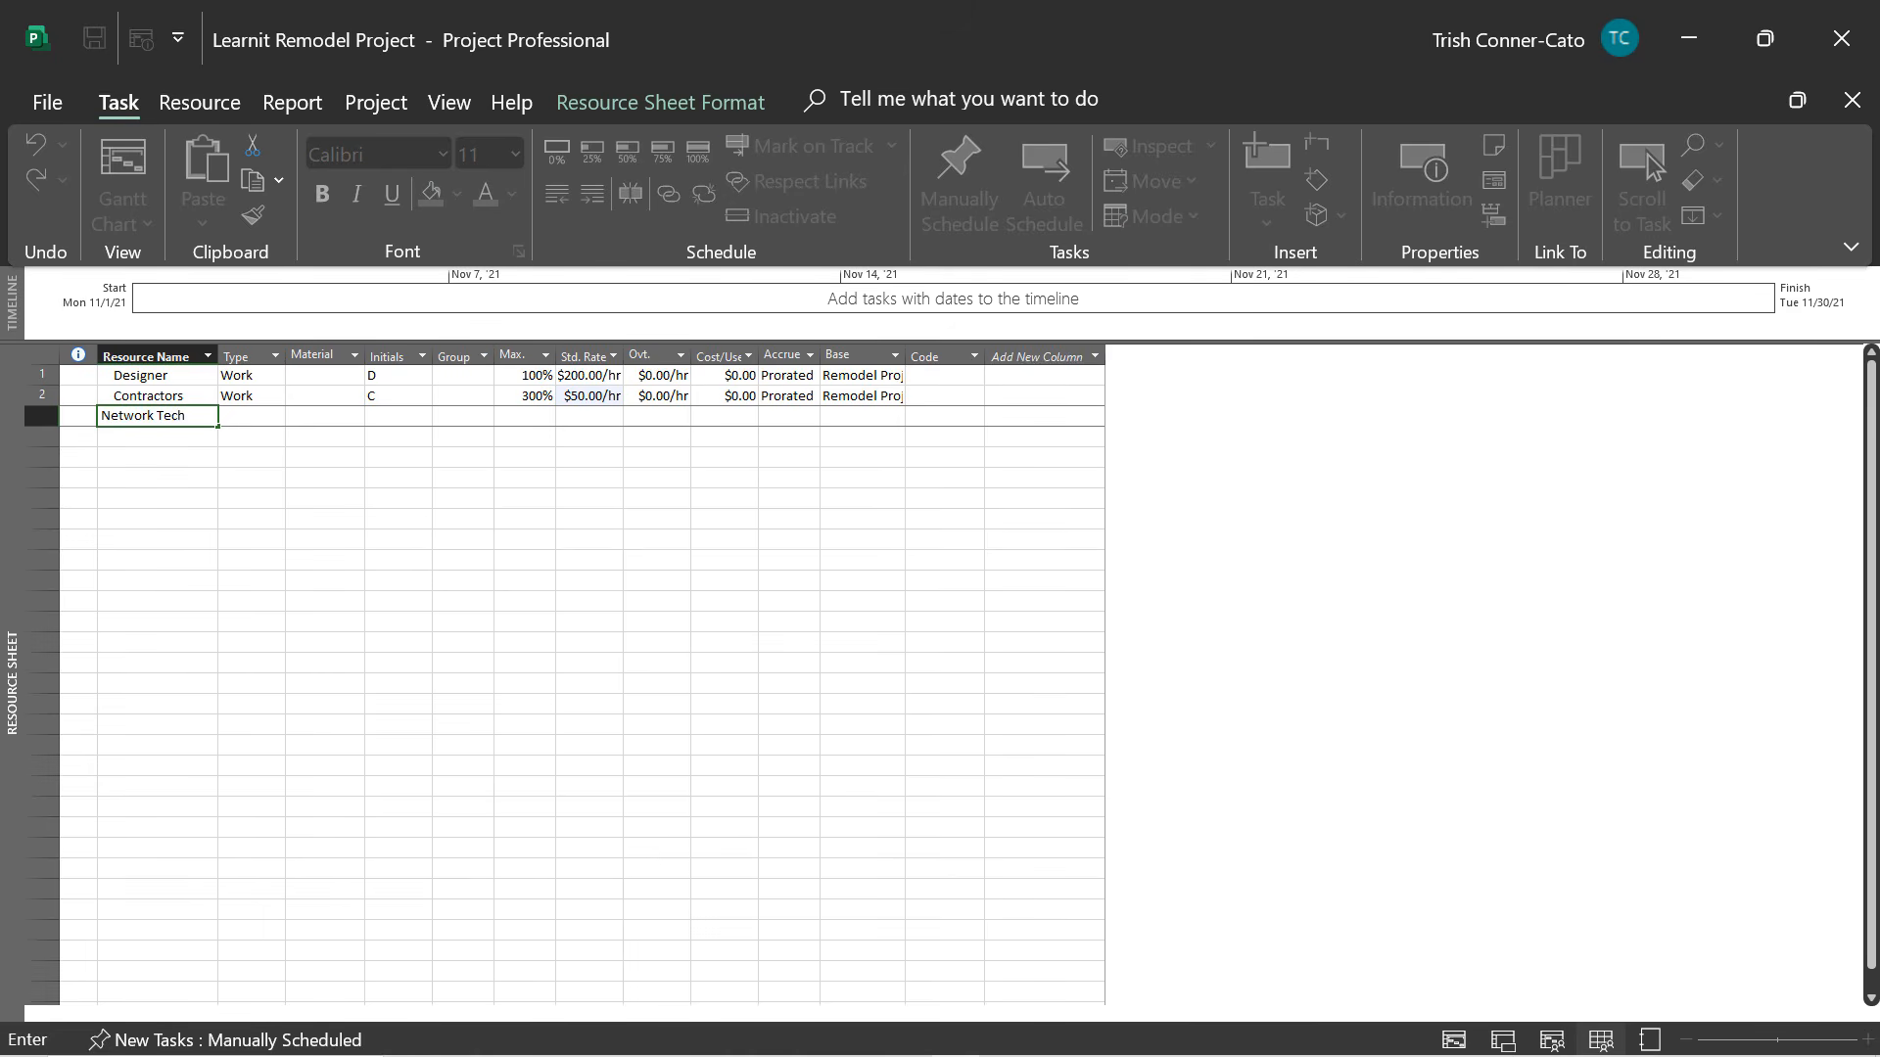
key(Tab)
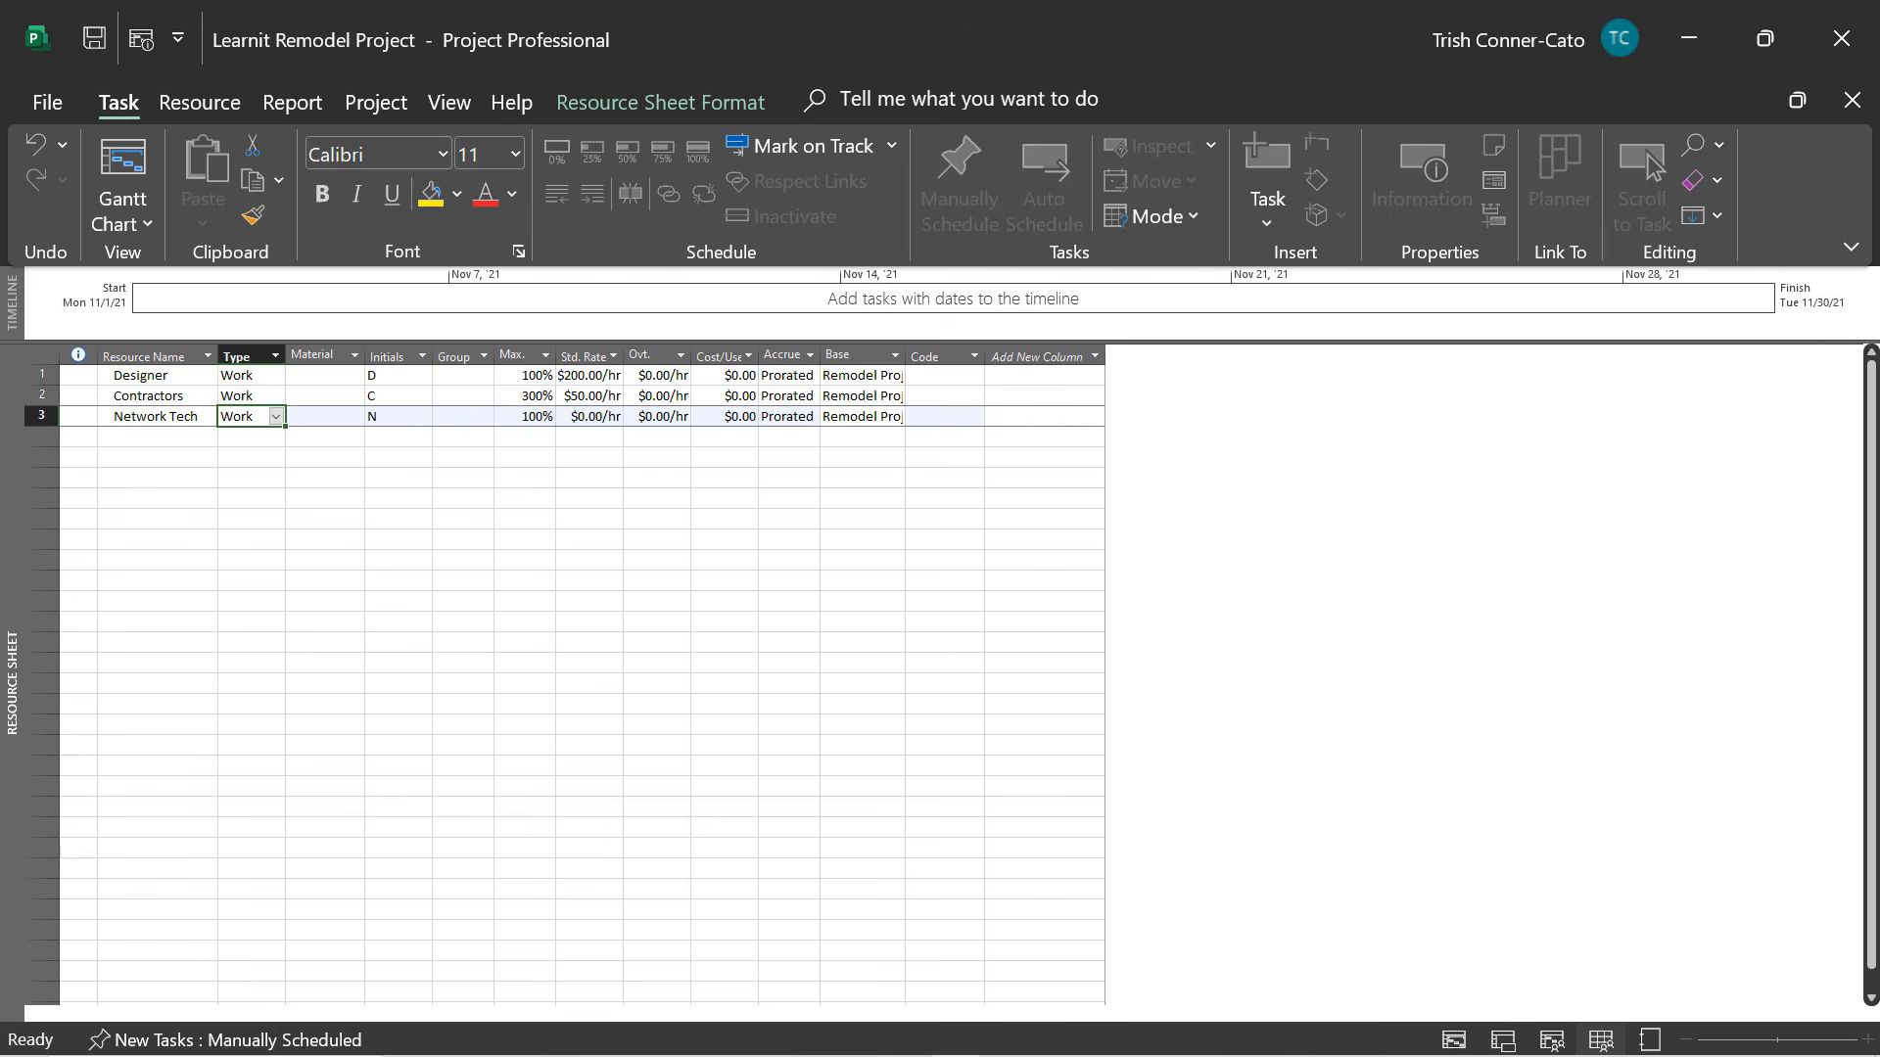
key(Tab)
key(Tab)
key(Tab)
key(Tab)
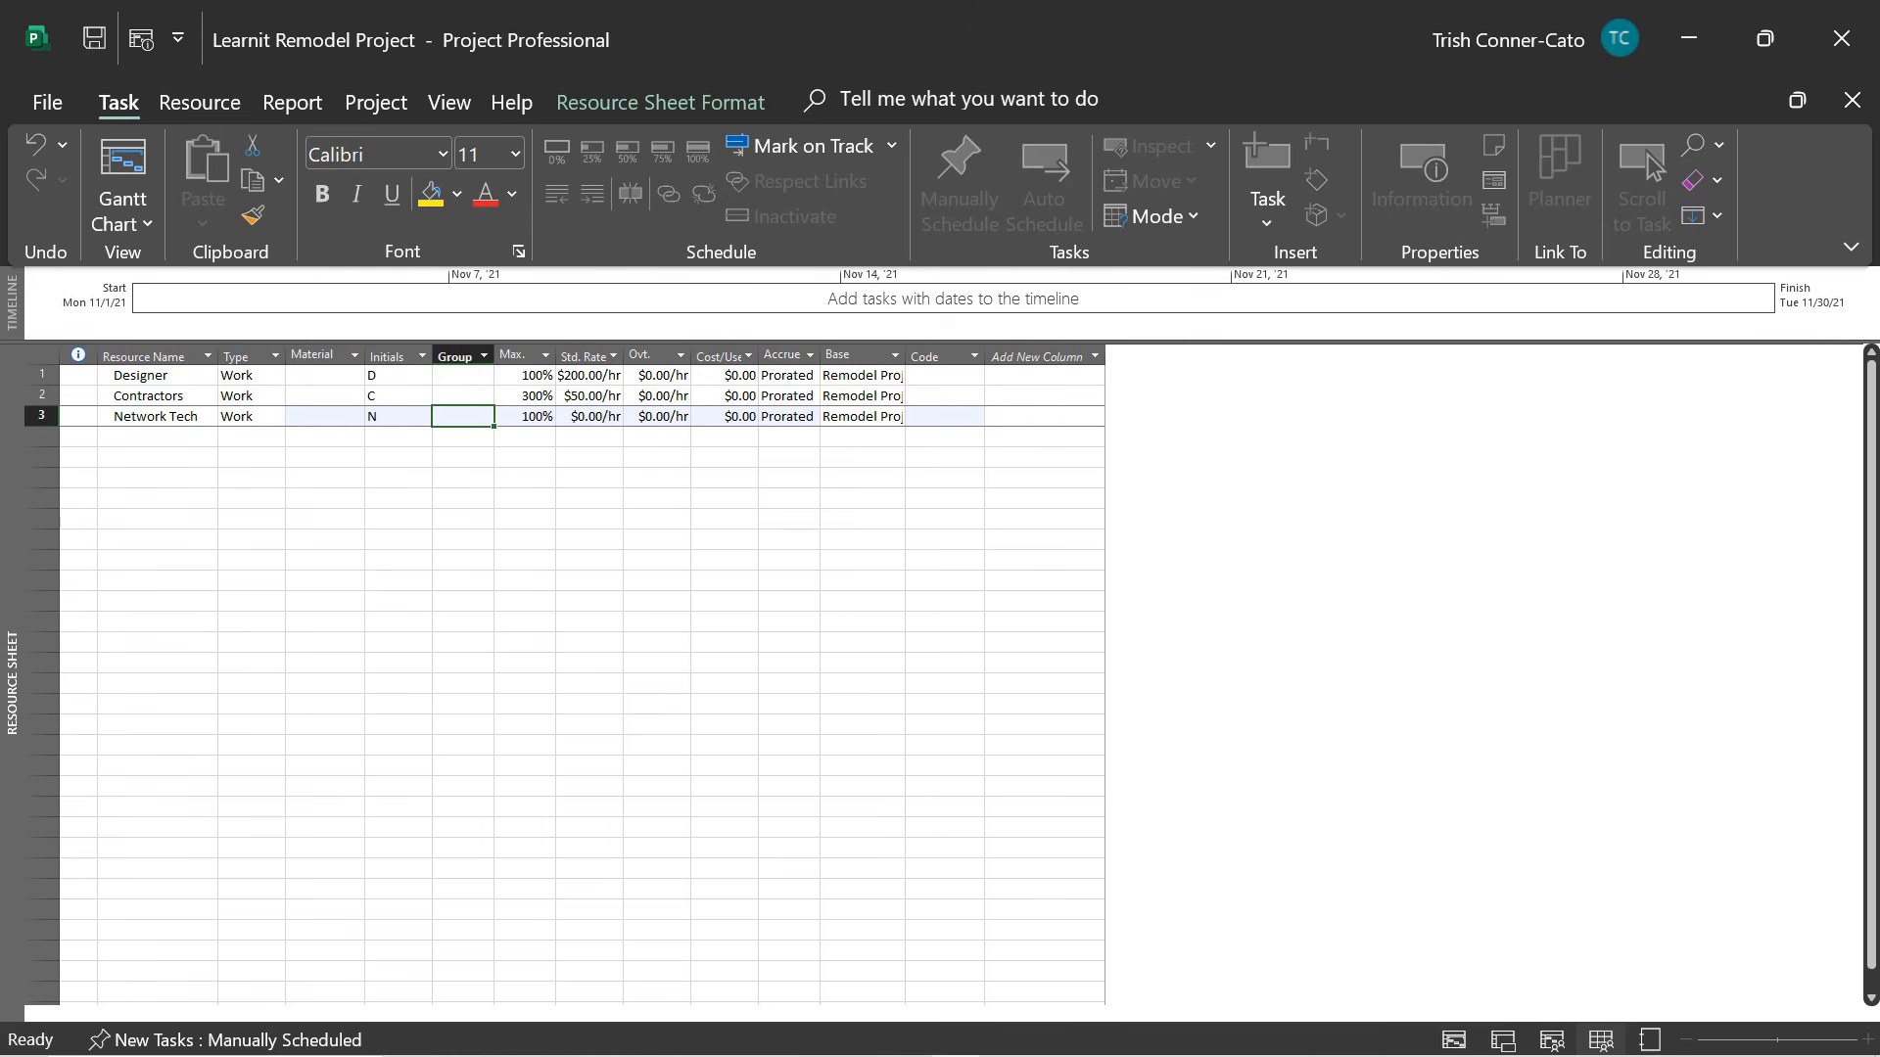
Set the standard rate of the Network Tech resource to $50 per hour.
key(Tab)
text(50)
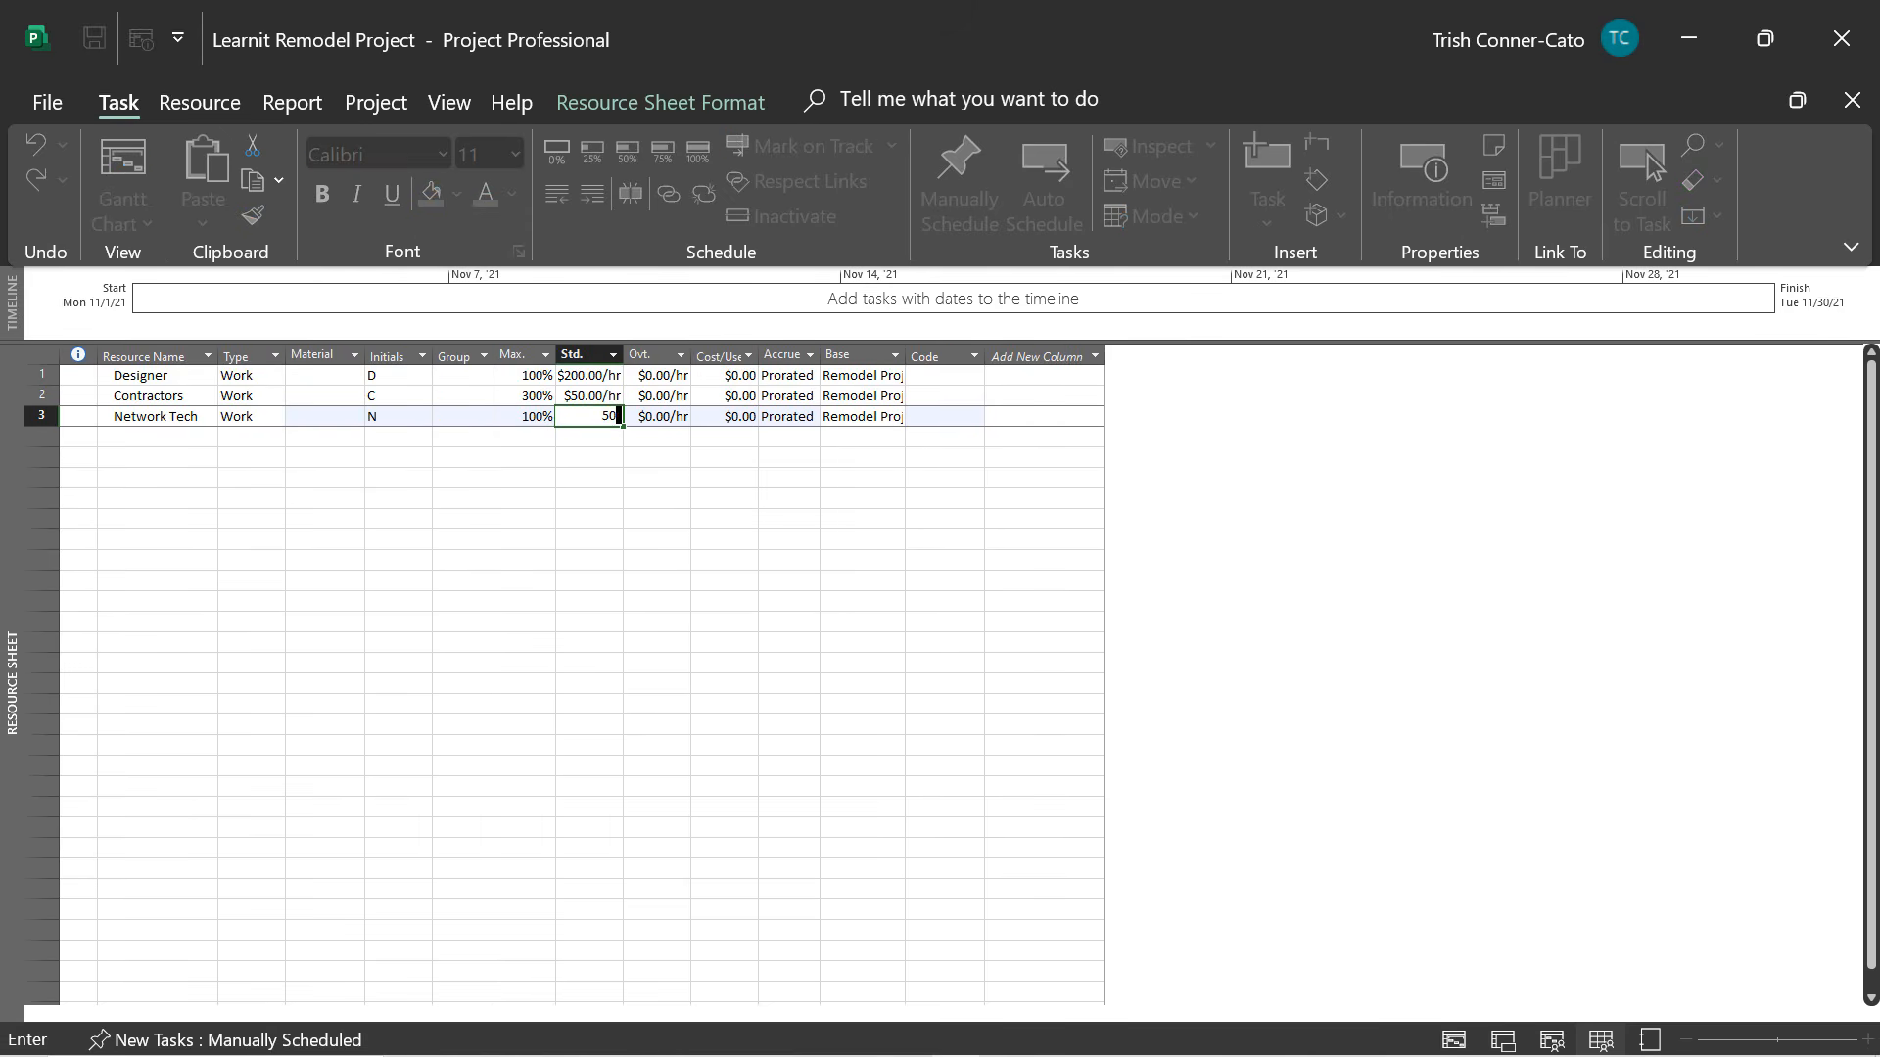
key(Return)
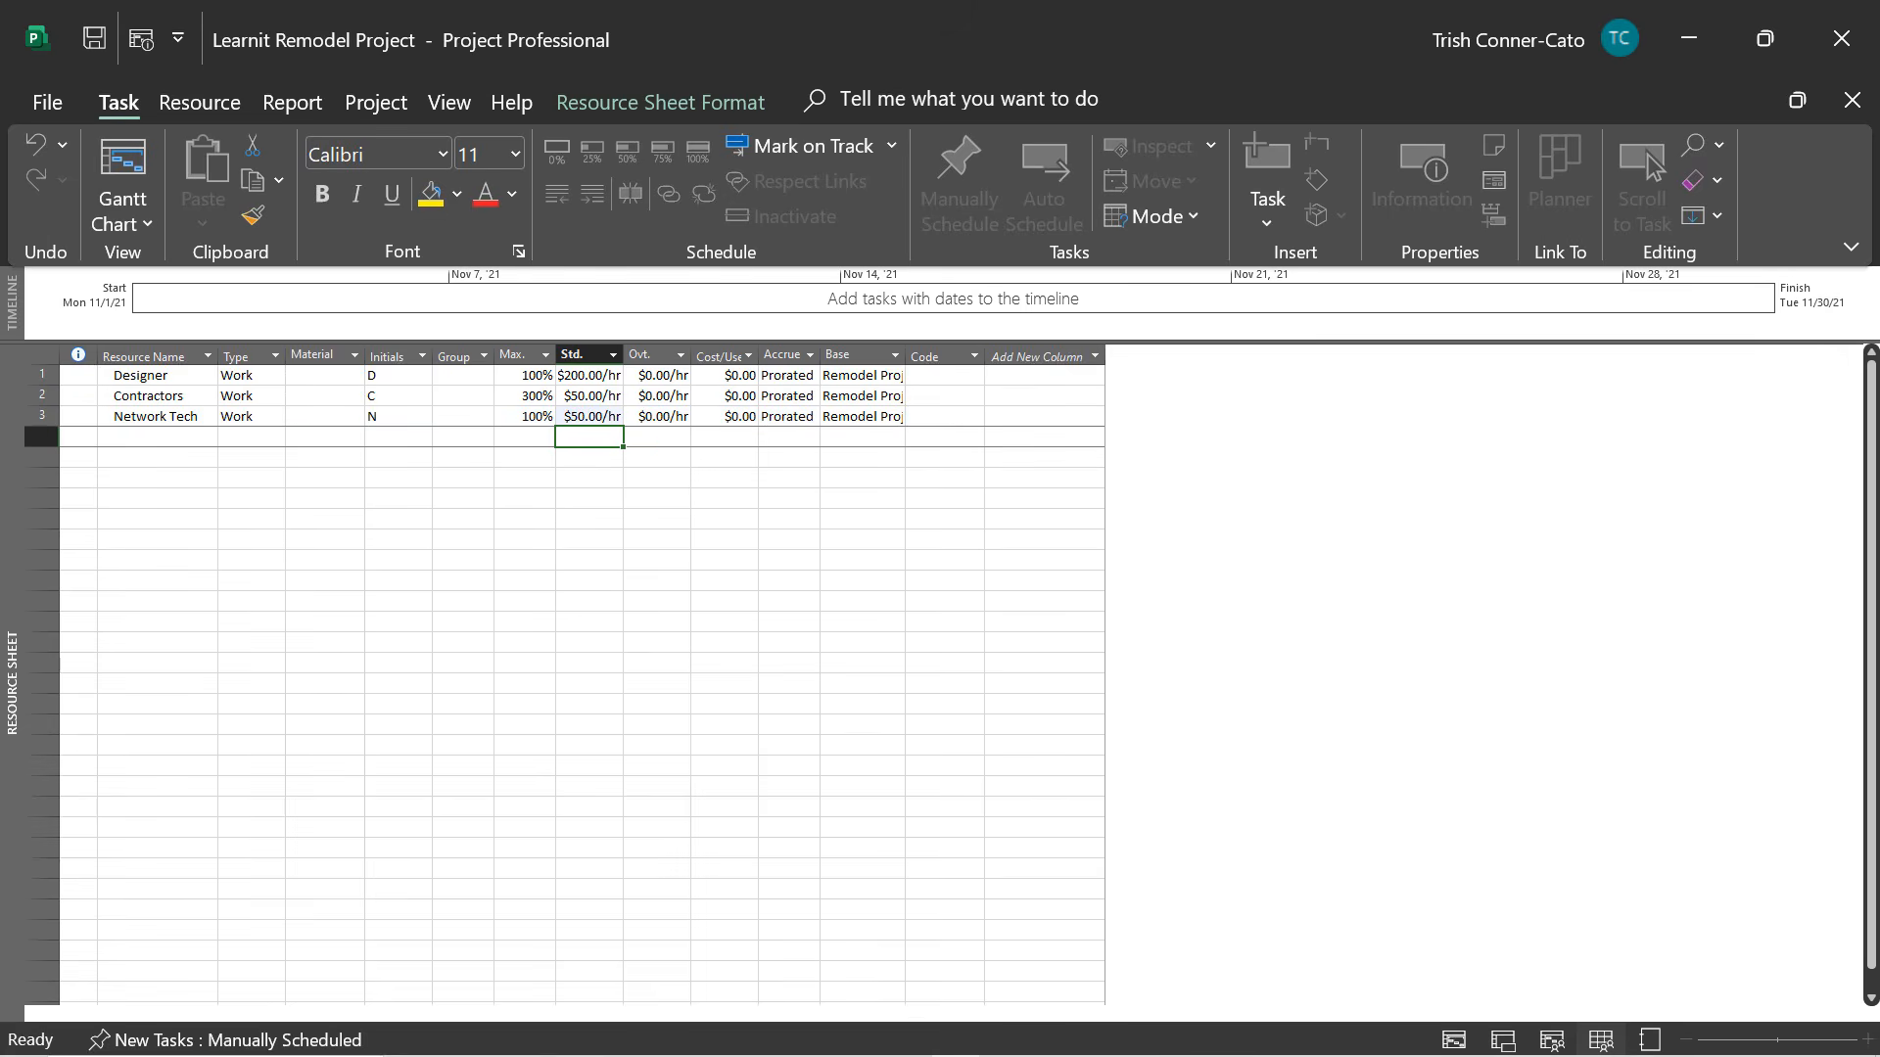
Add a new resource named Electrician in the first empty row below Network Tech.
key(Left)
key(Left)
key(Left)
key(Left)
key(Left)
key(Left)
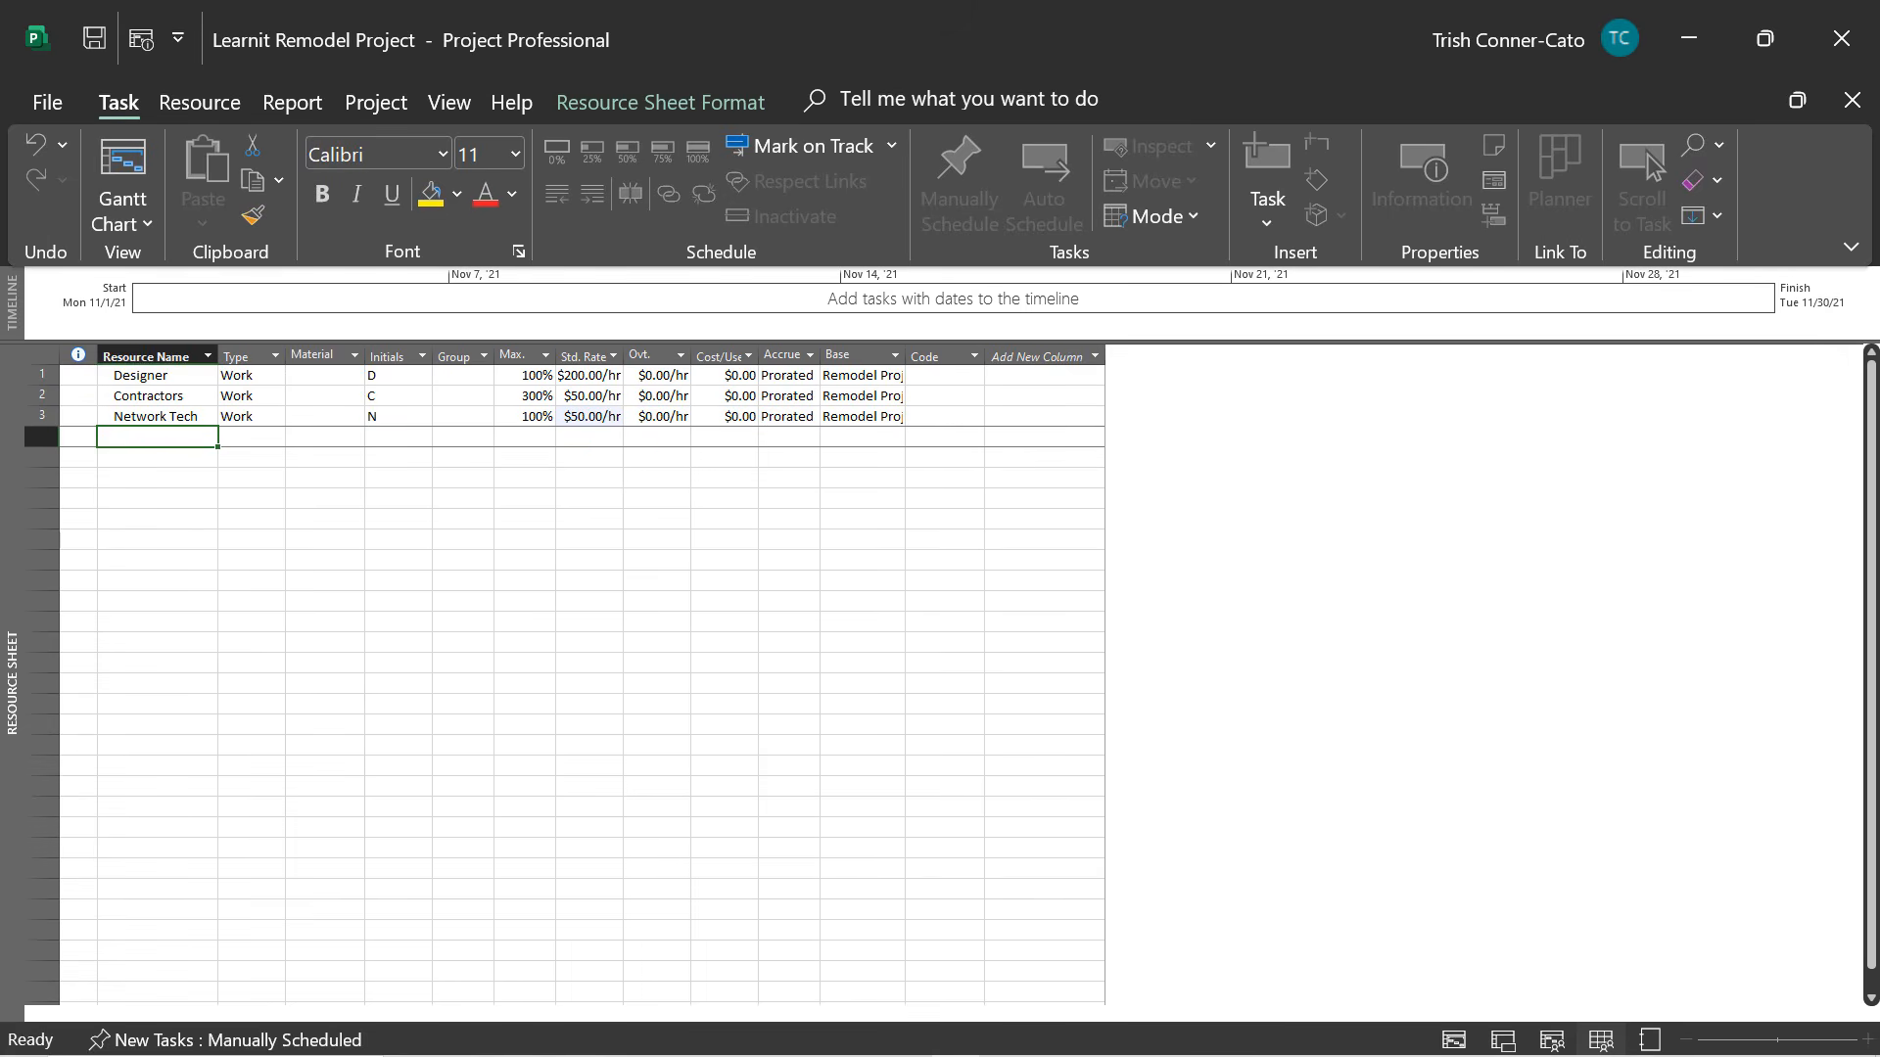
text(Electri)
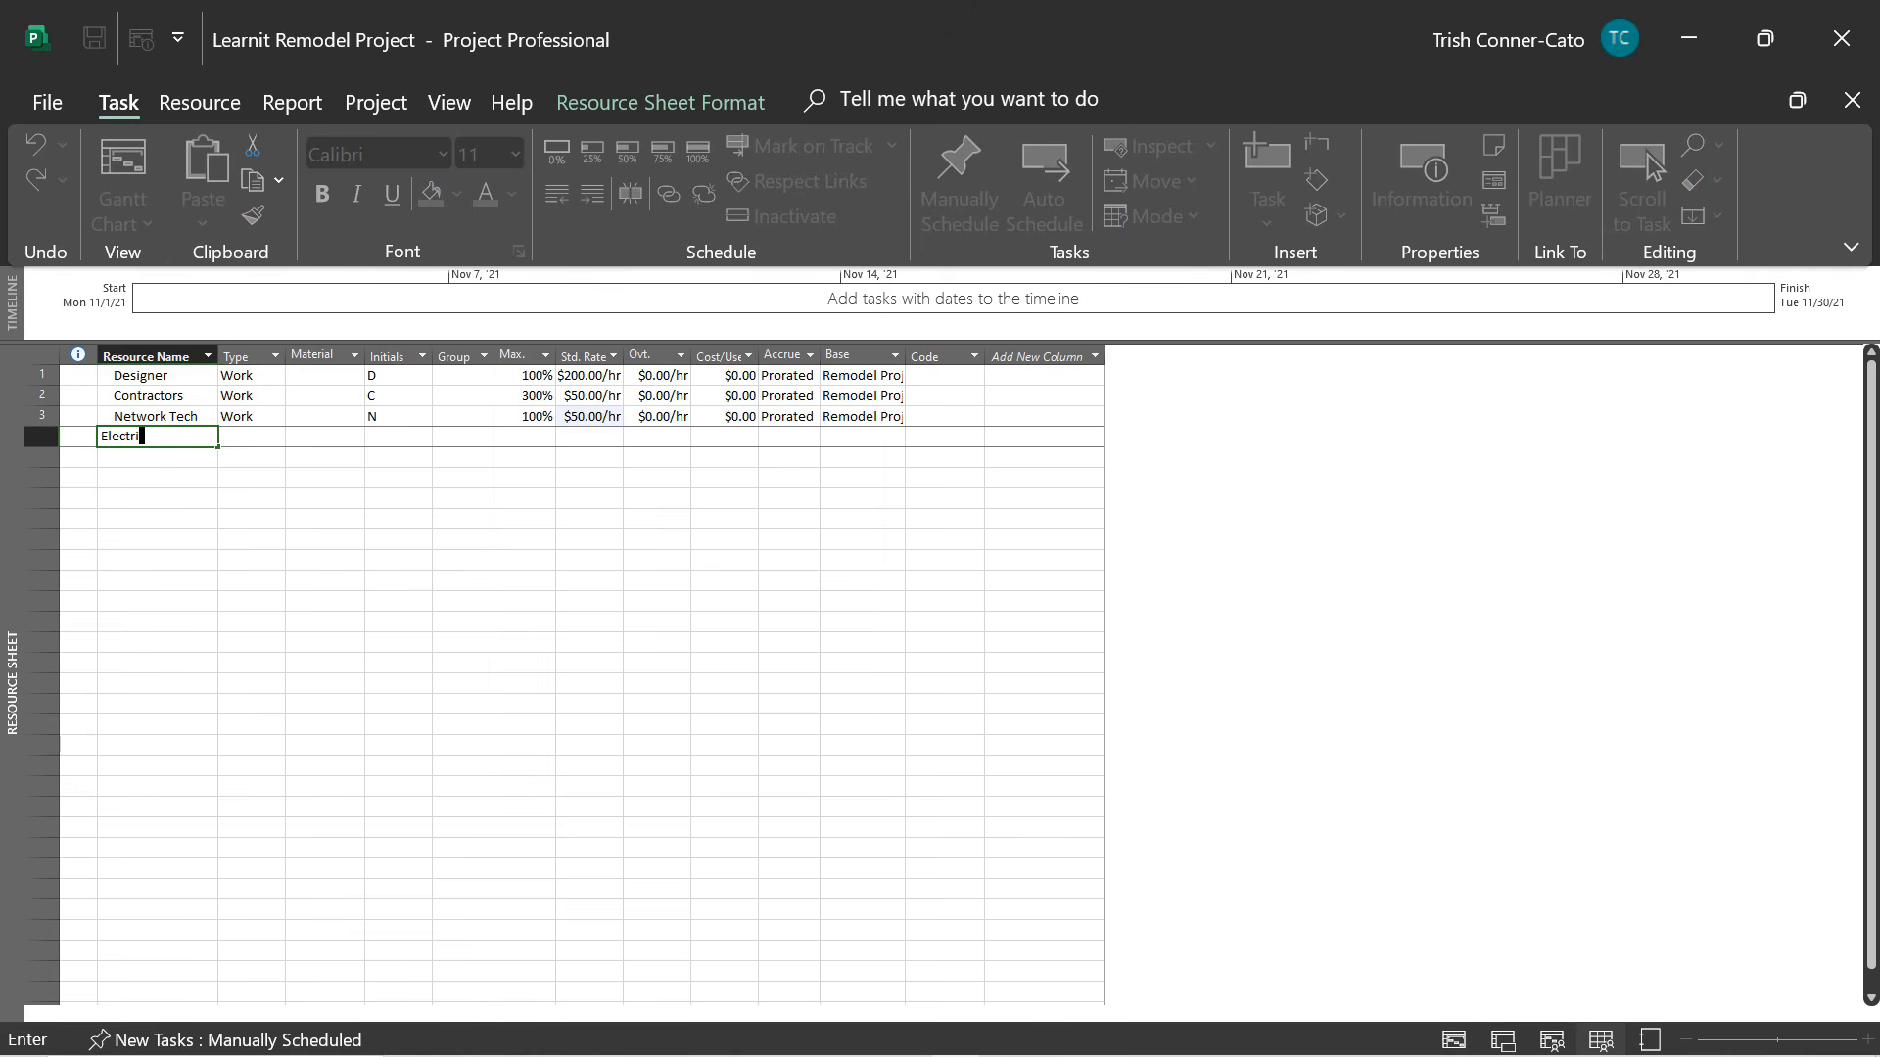
text(cian)
key(Tab)
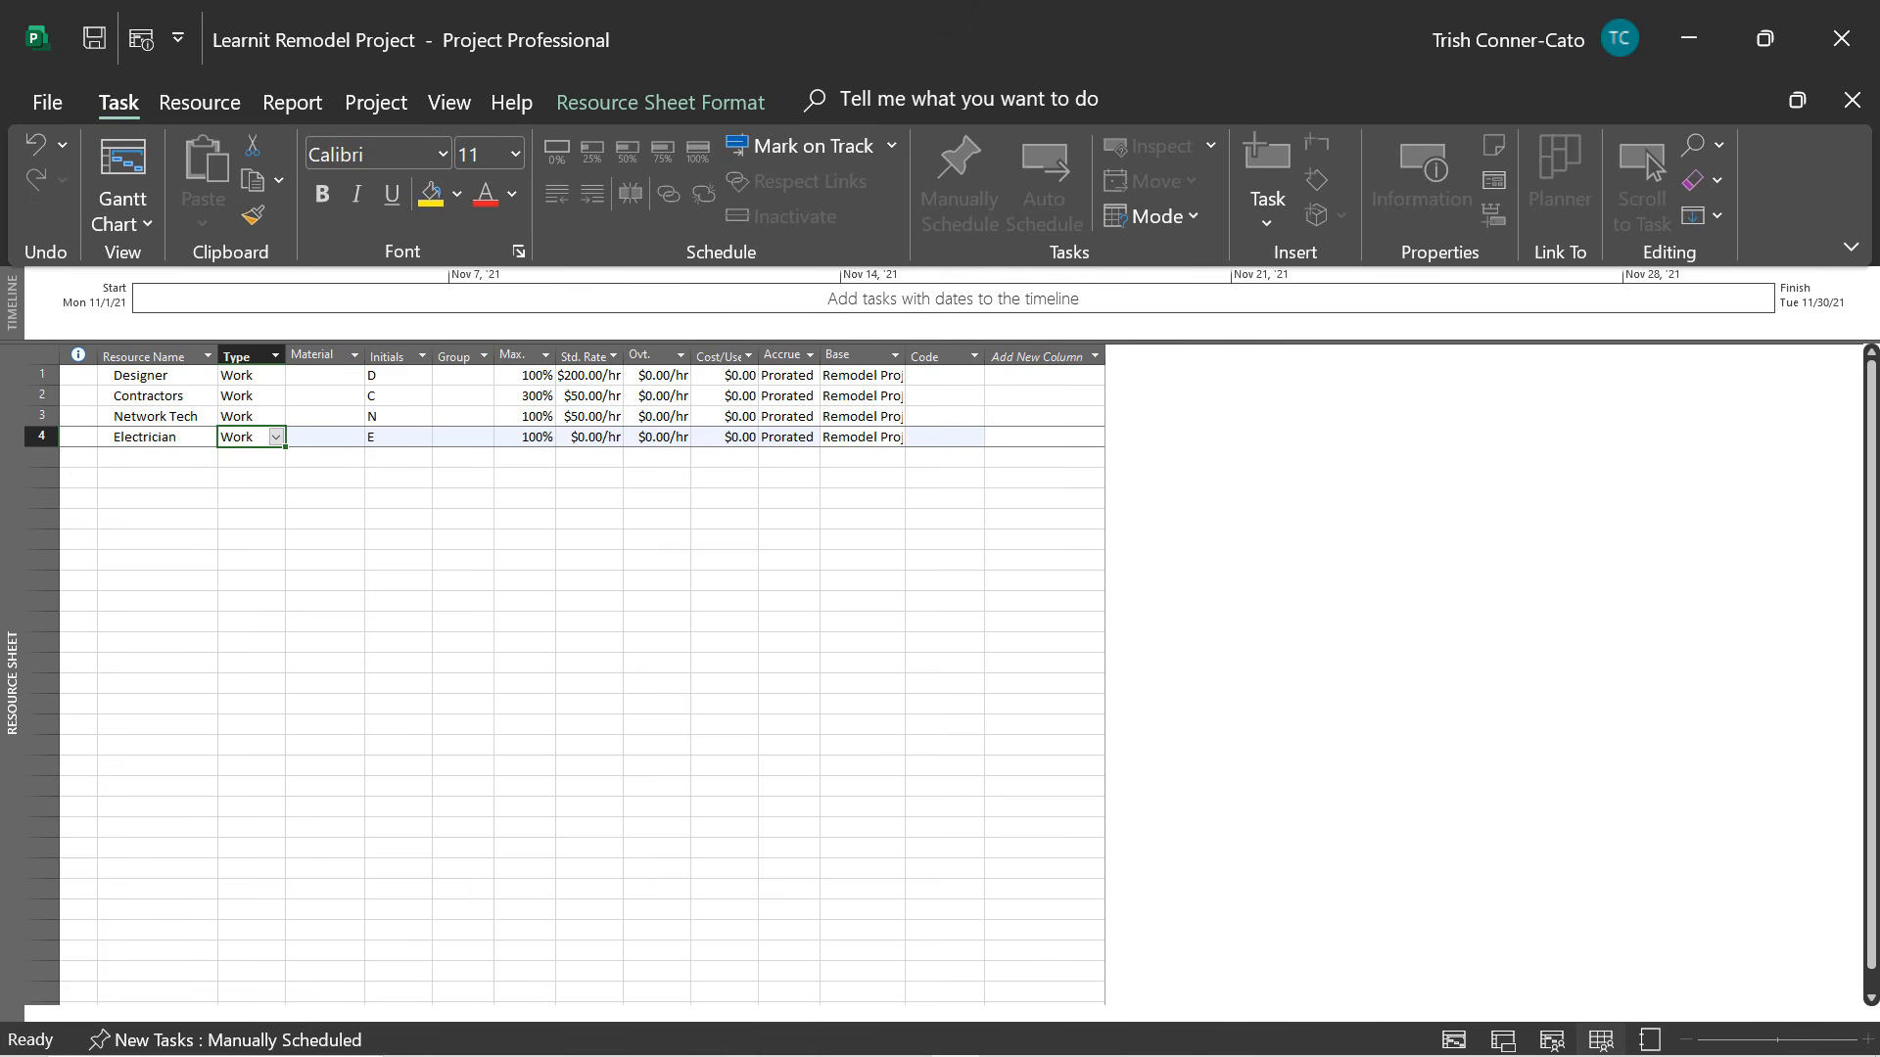
Set the Electrician's standard rate to 125/h.
key(Tab)
key(Tab)
key(Tab)
key(Tab)
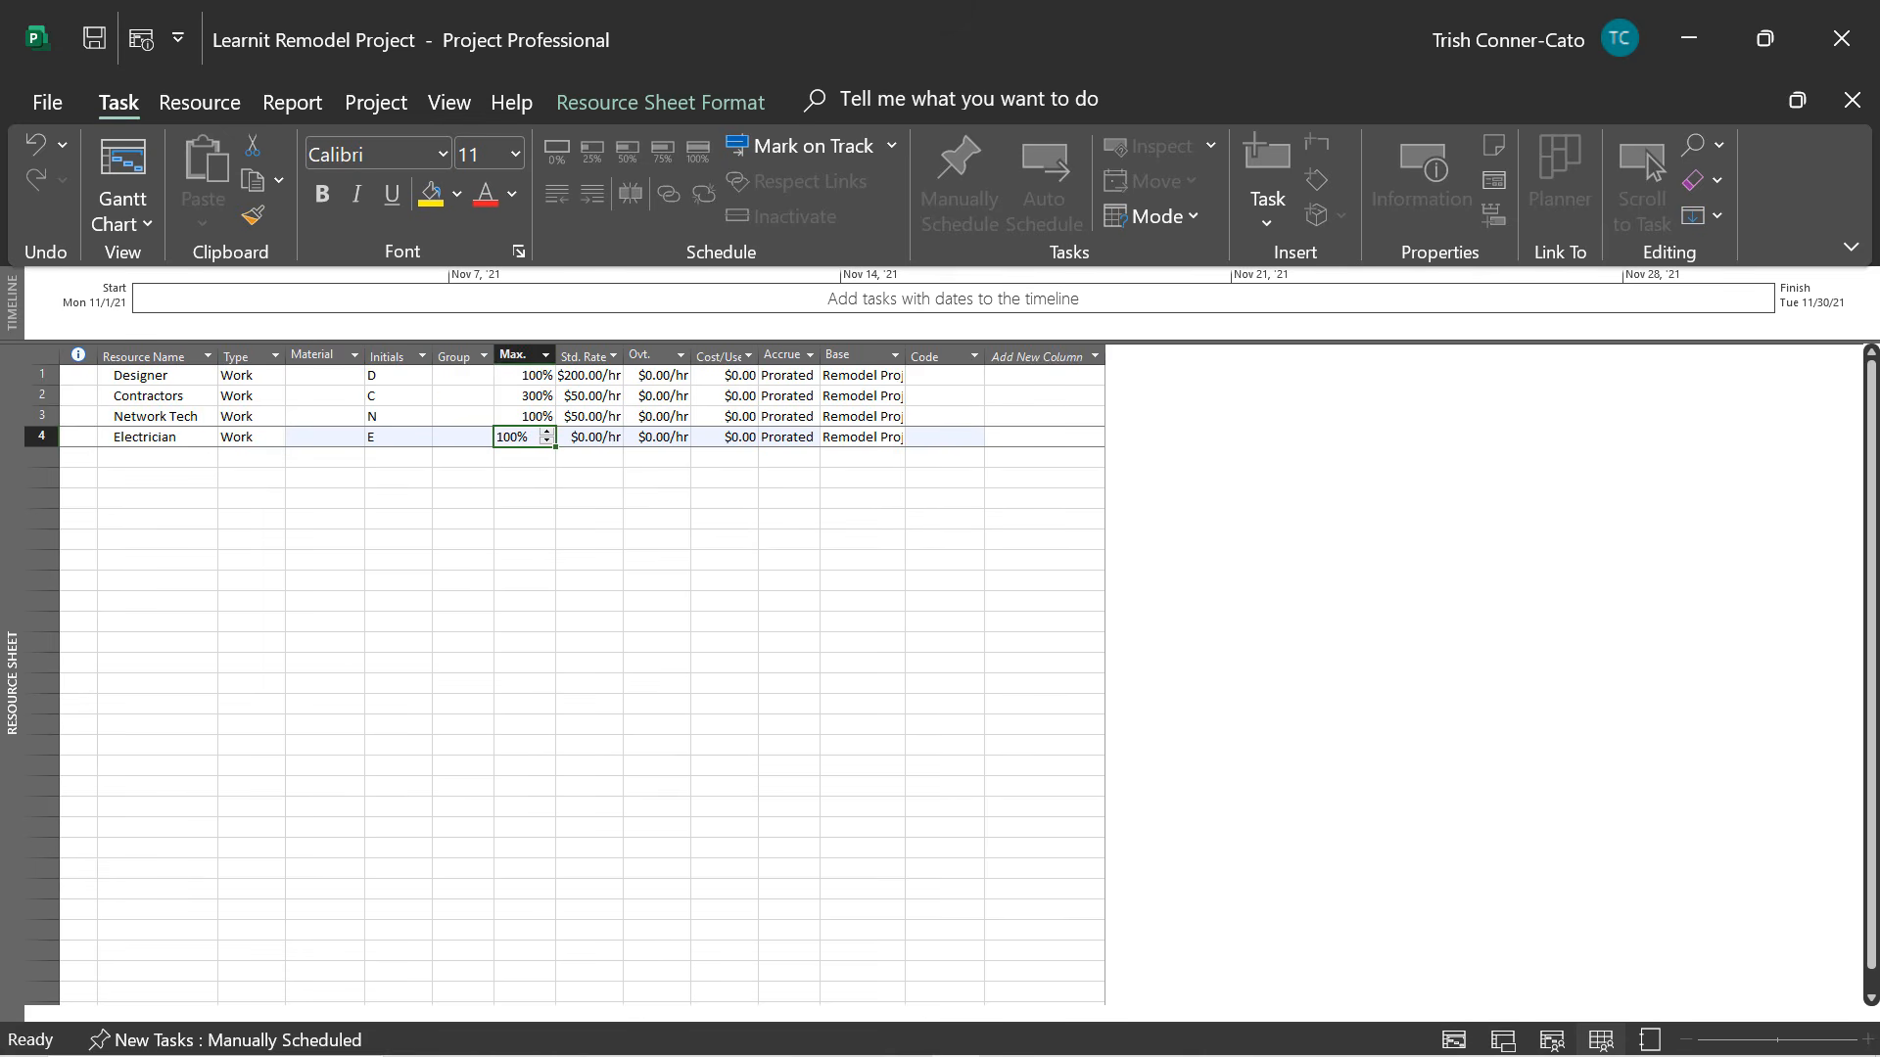
key(Tab)
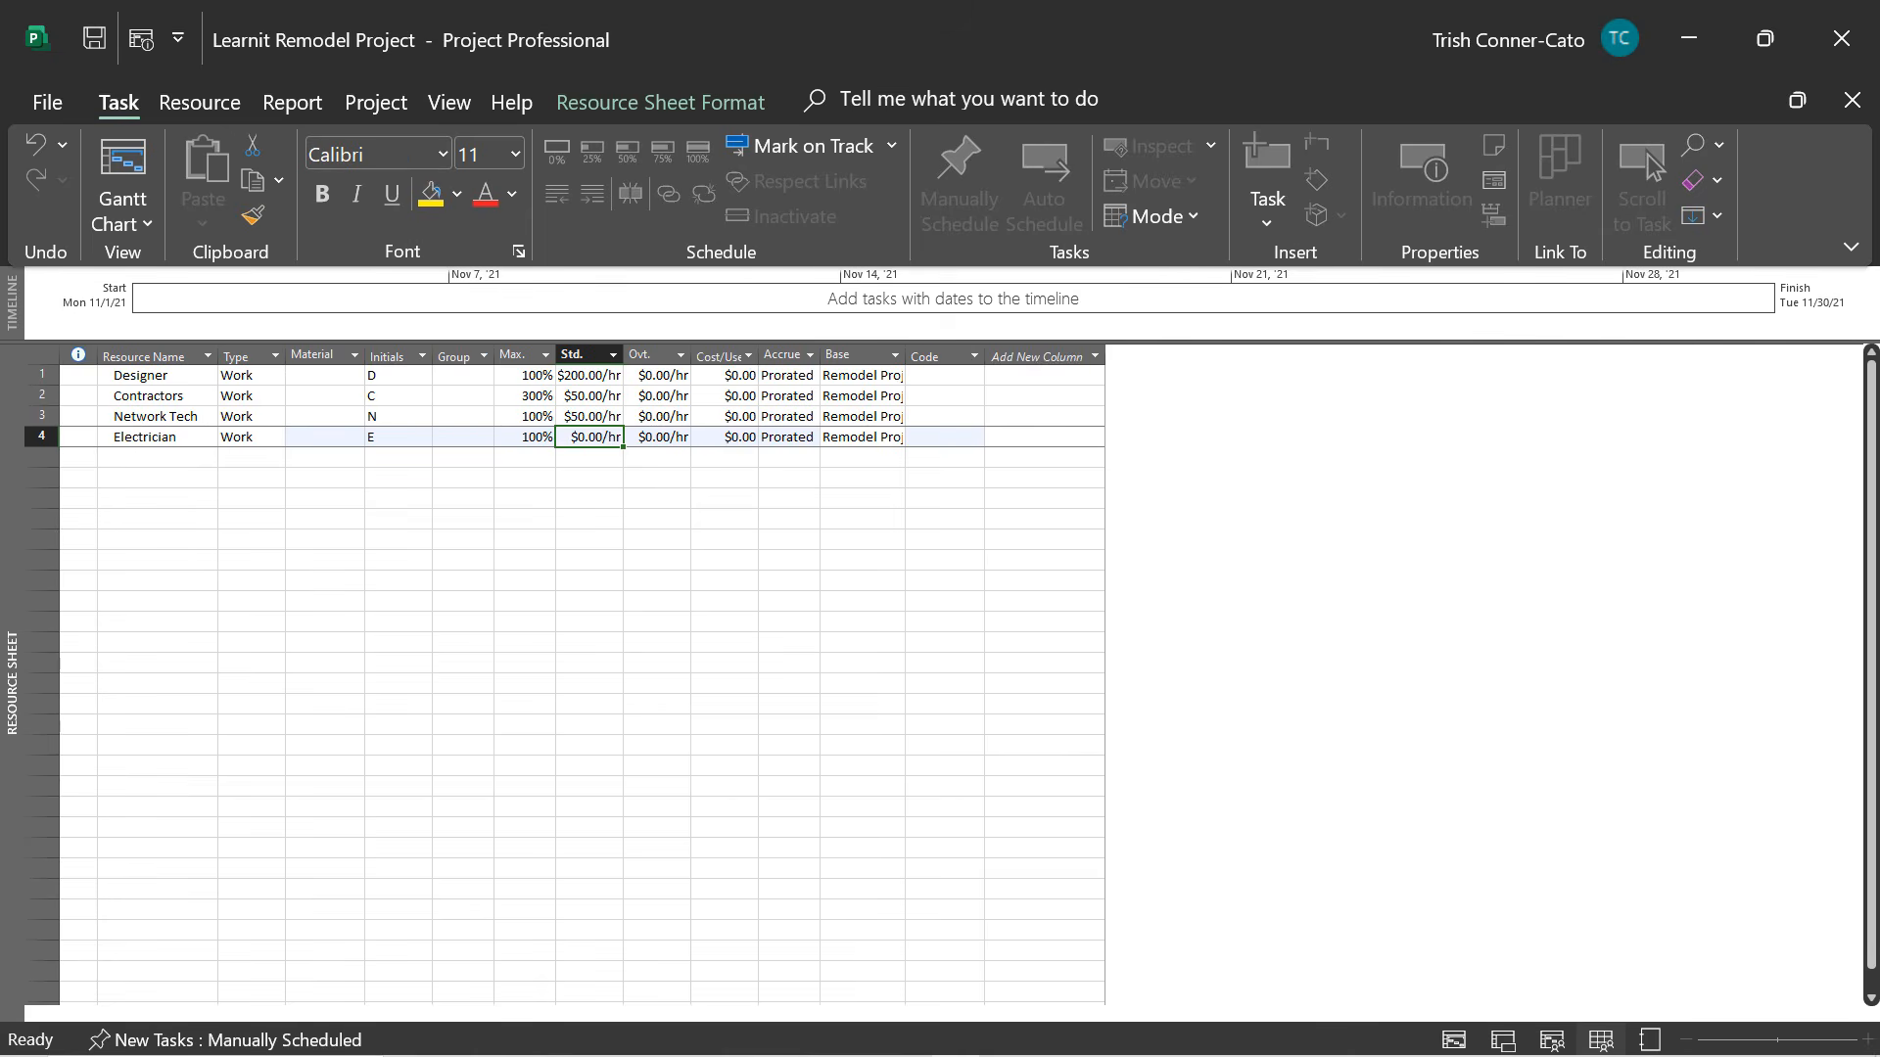
text(12)
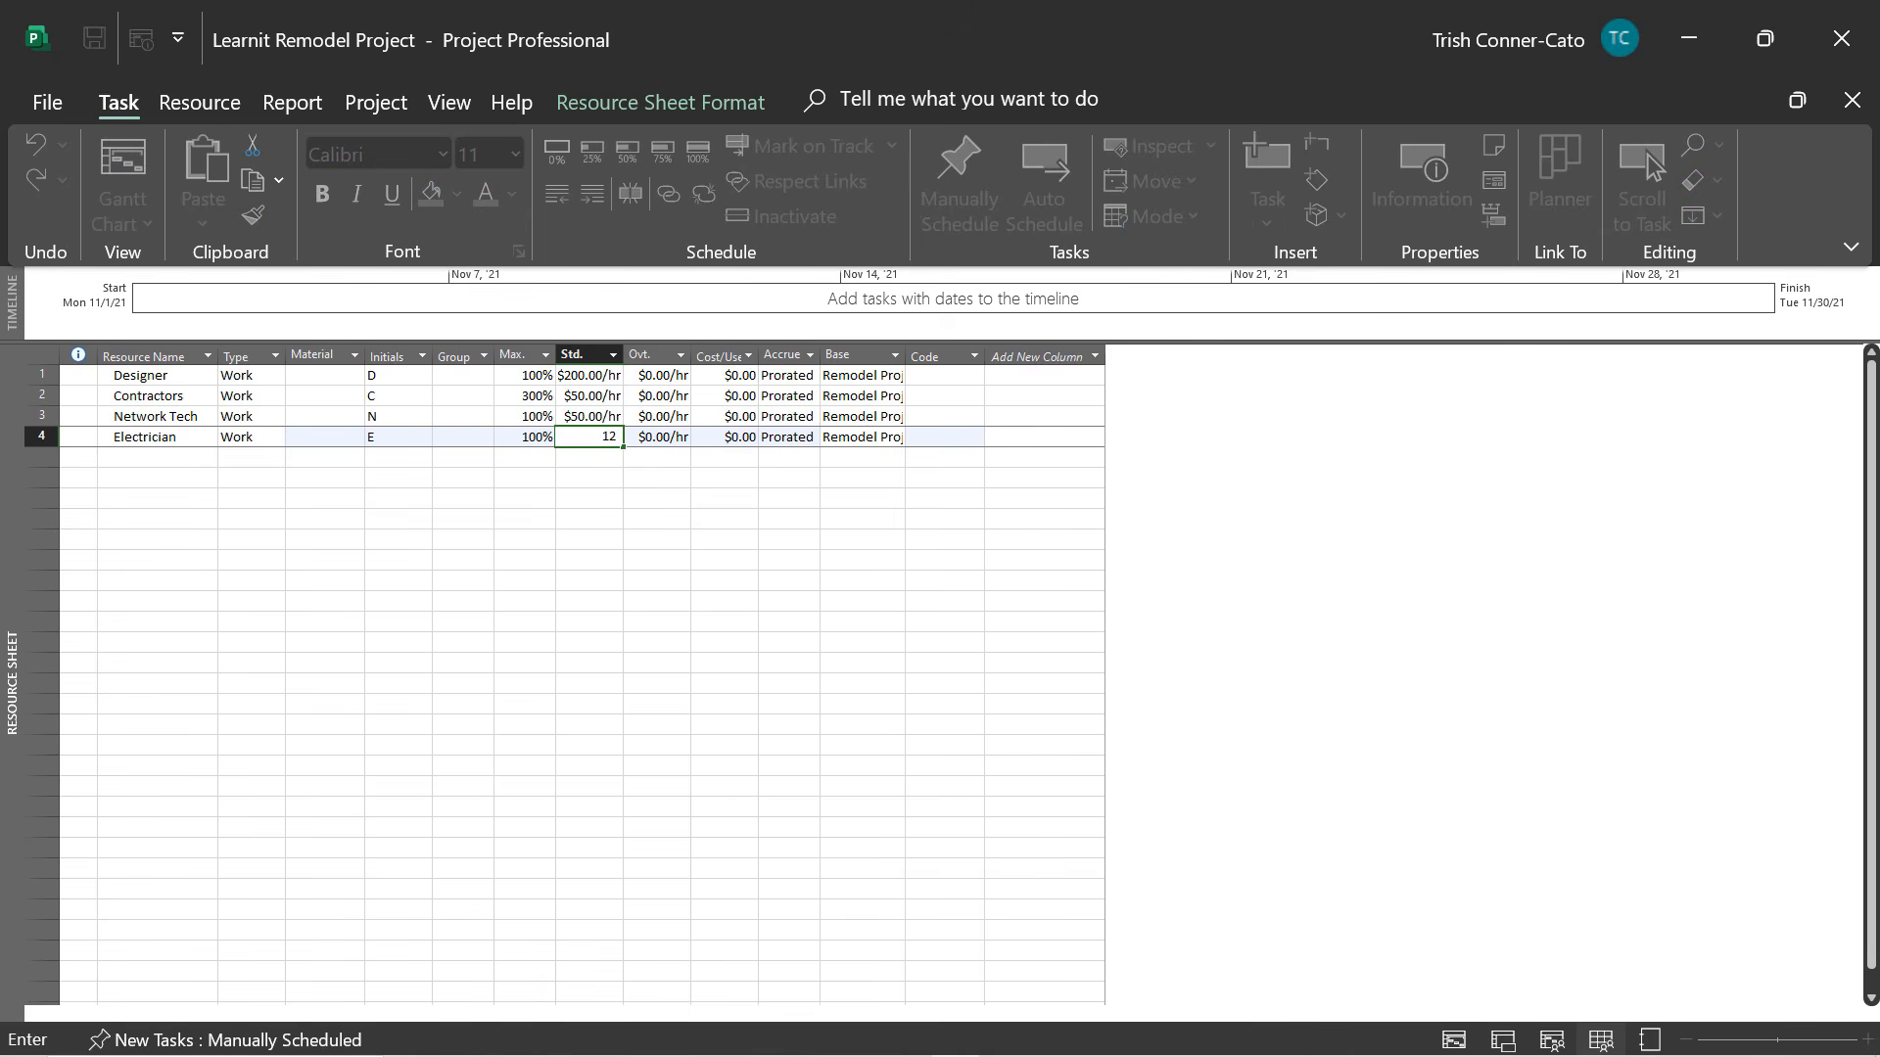
text(5/h)
key(Return)
Add a resource named Travel below Electrician and set its type to Cost.
key(Left)
key(Left)
key(Left)
key(Left)
key(Left)
key(Left)
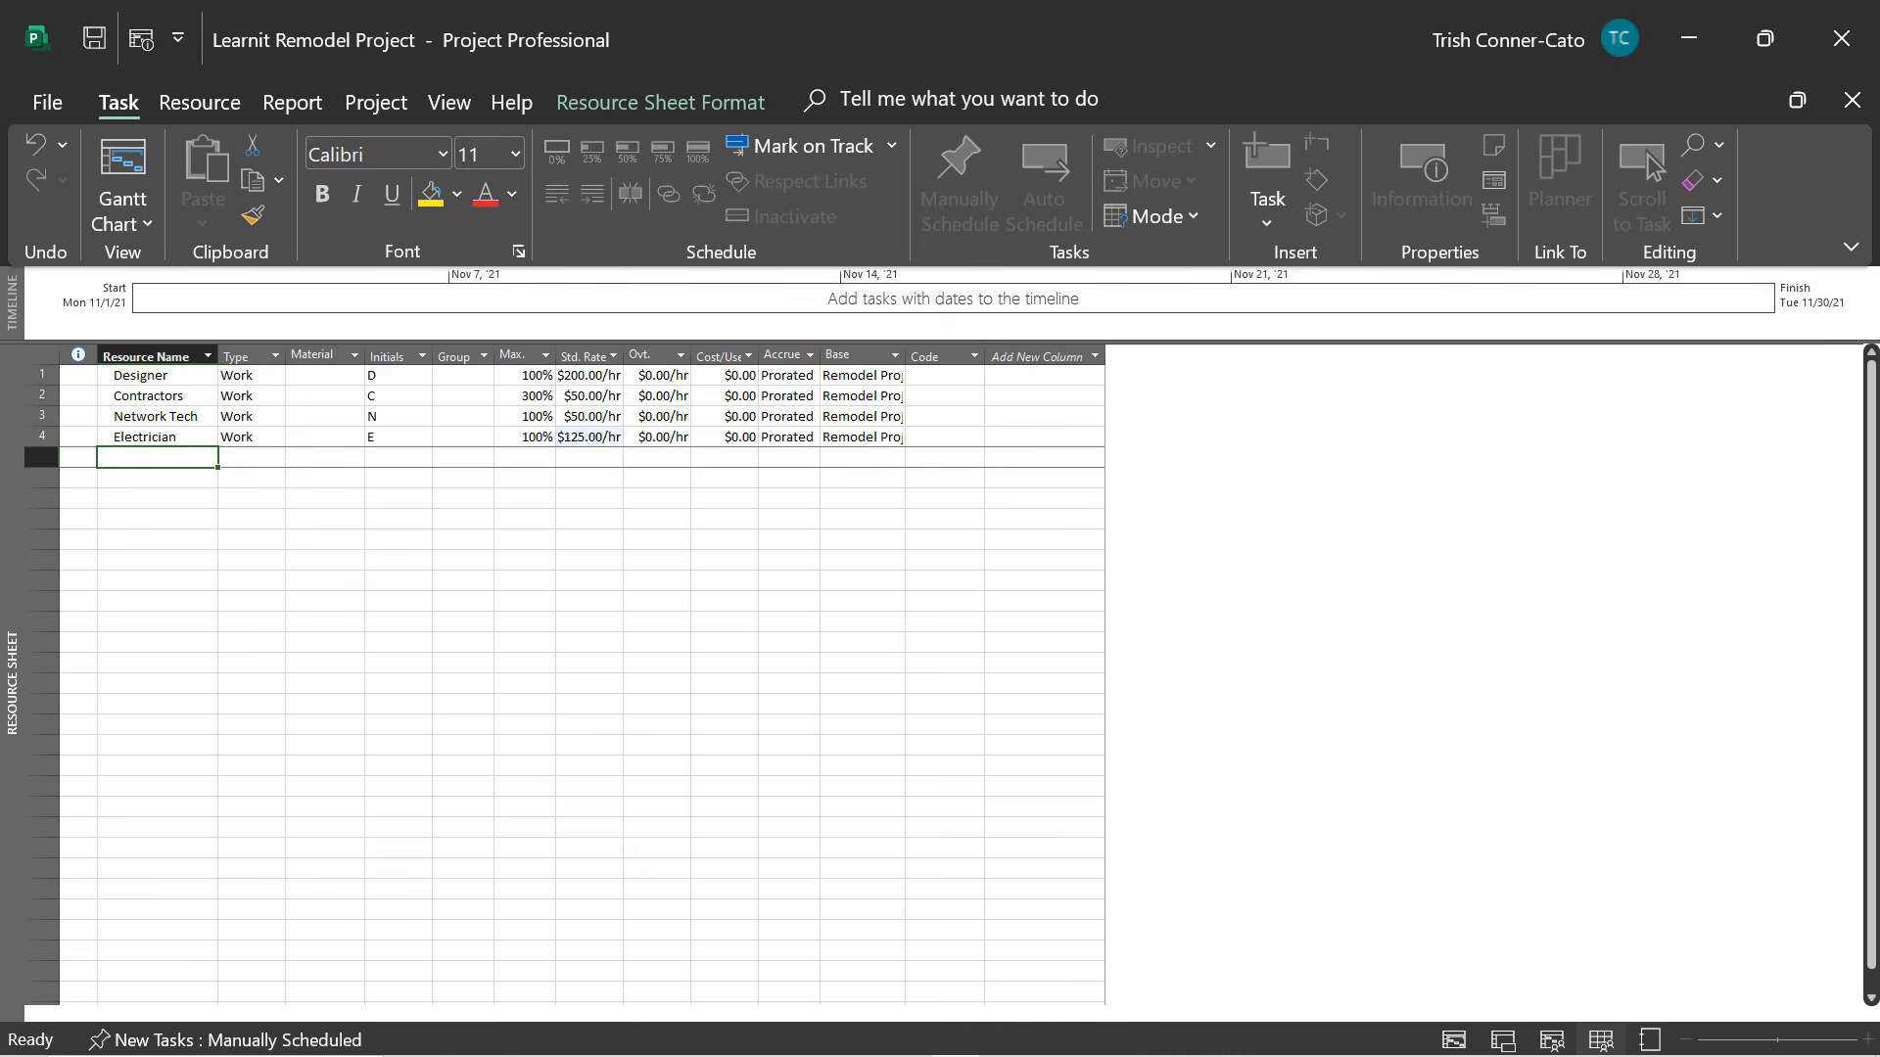
text(Travel)
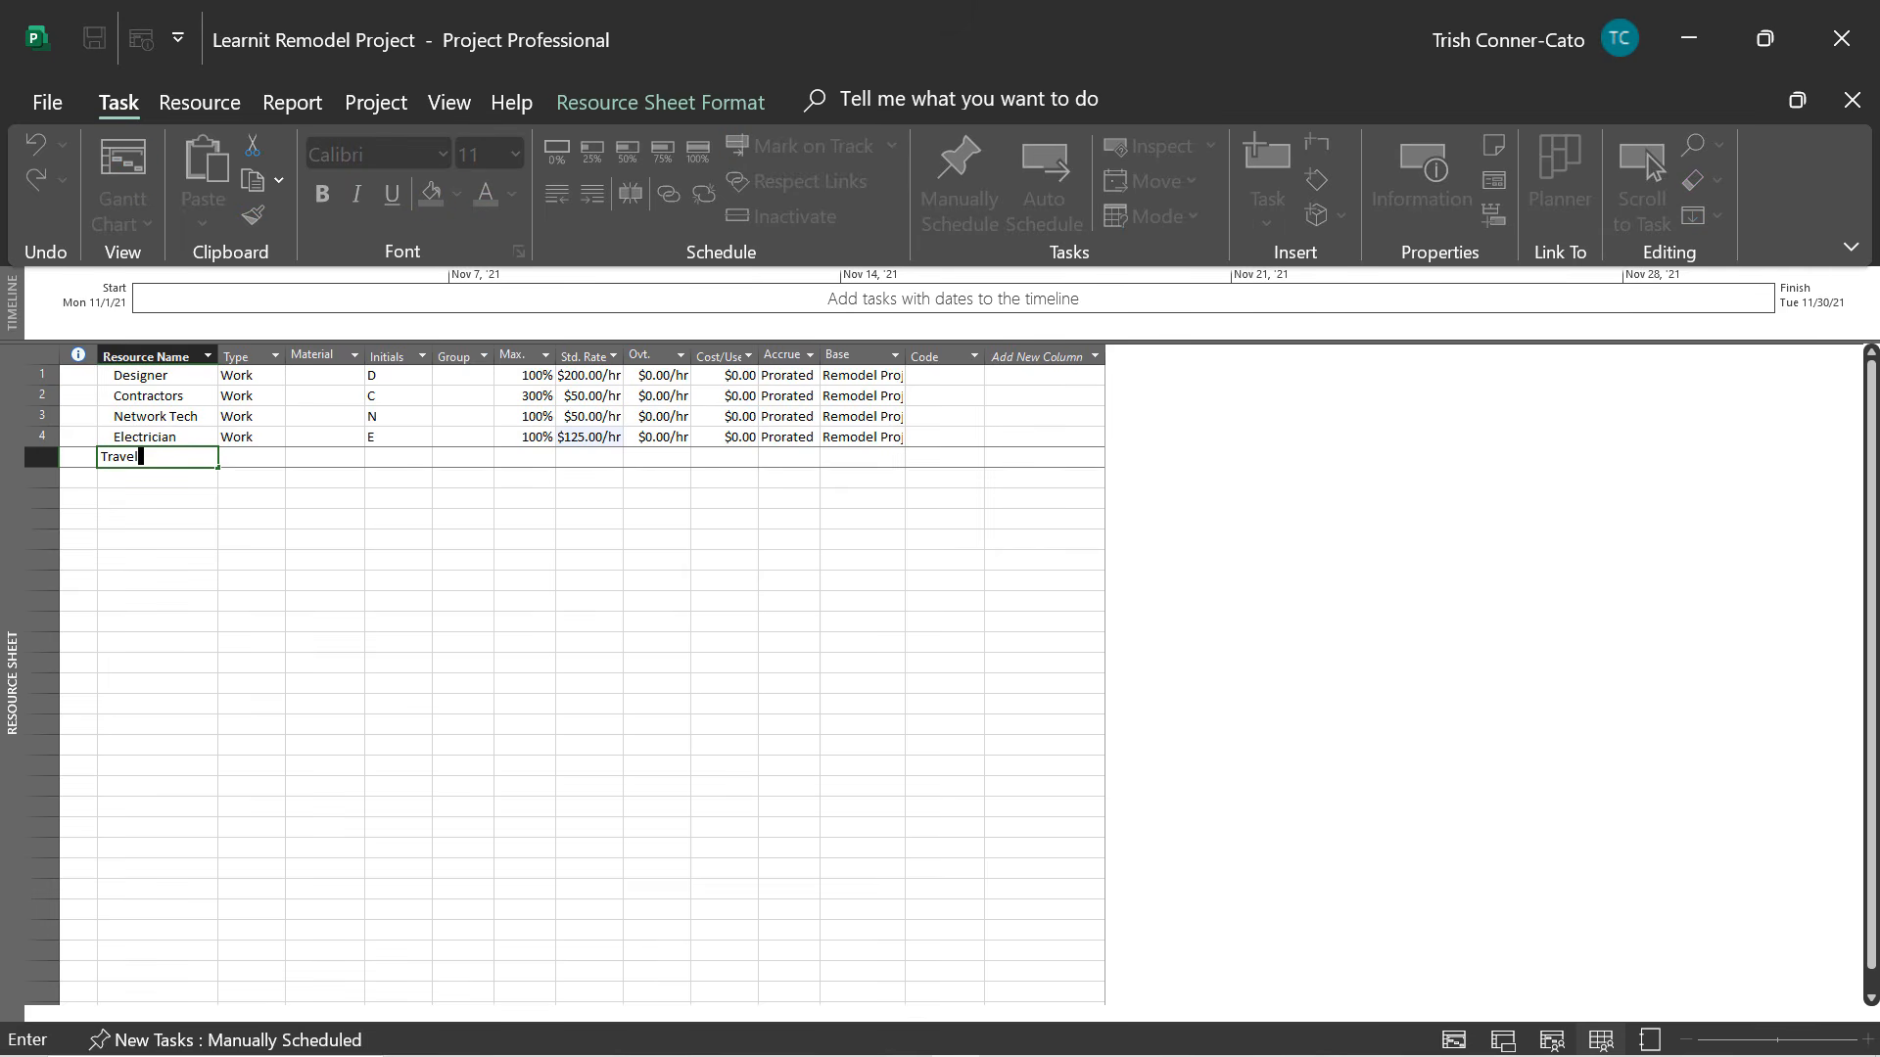
key(Tab)
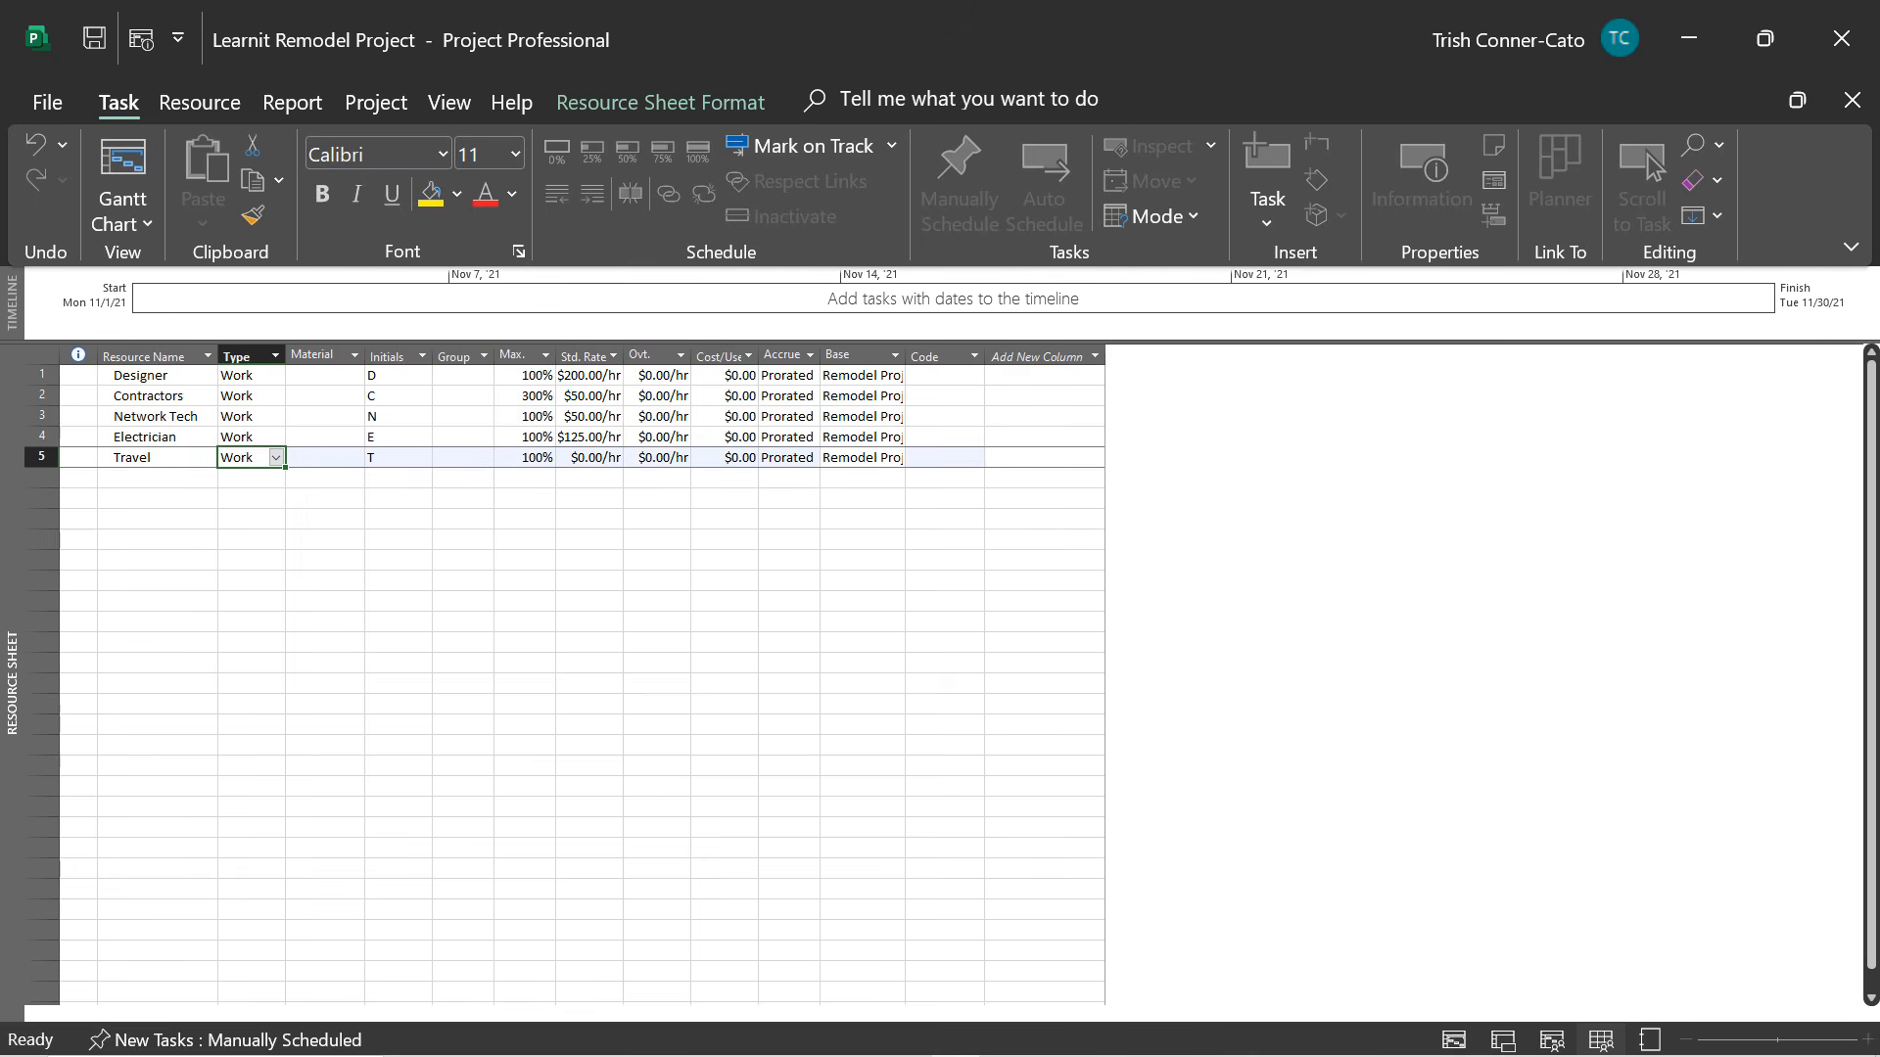
text(Cost)
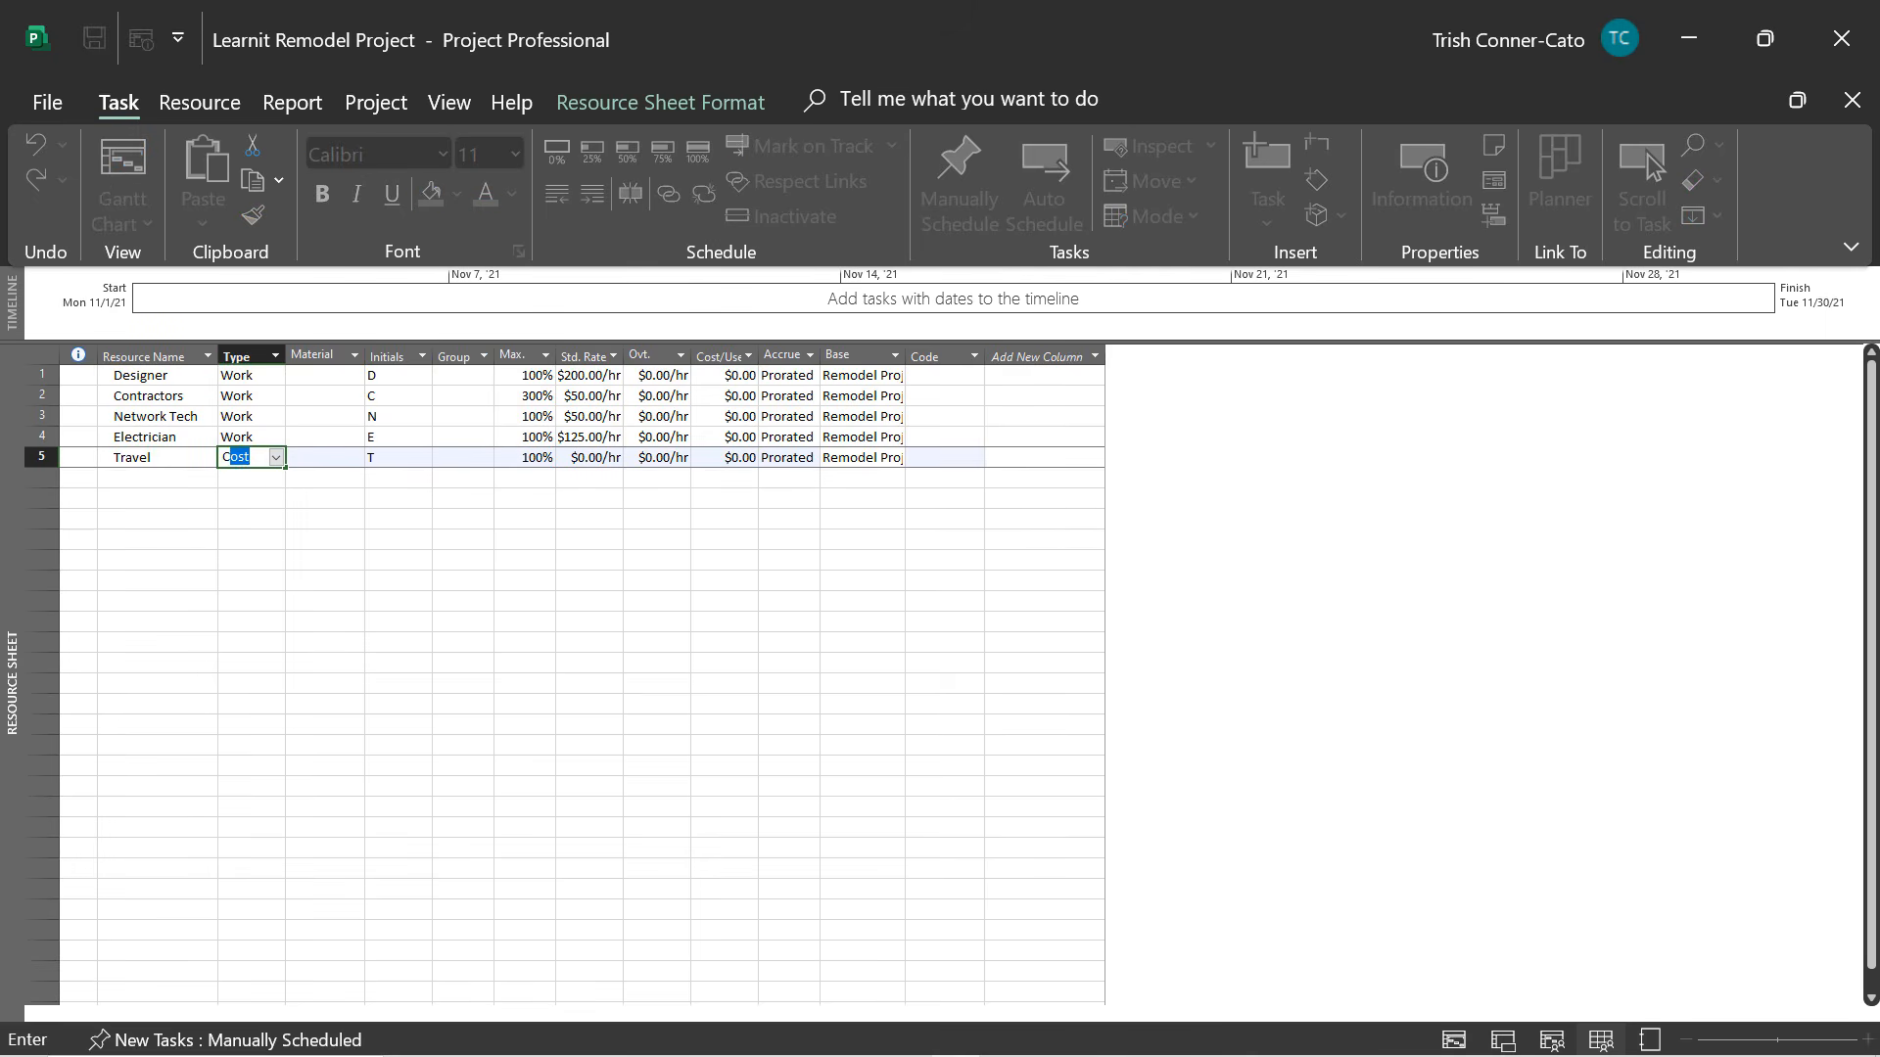
key(Tab)
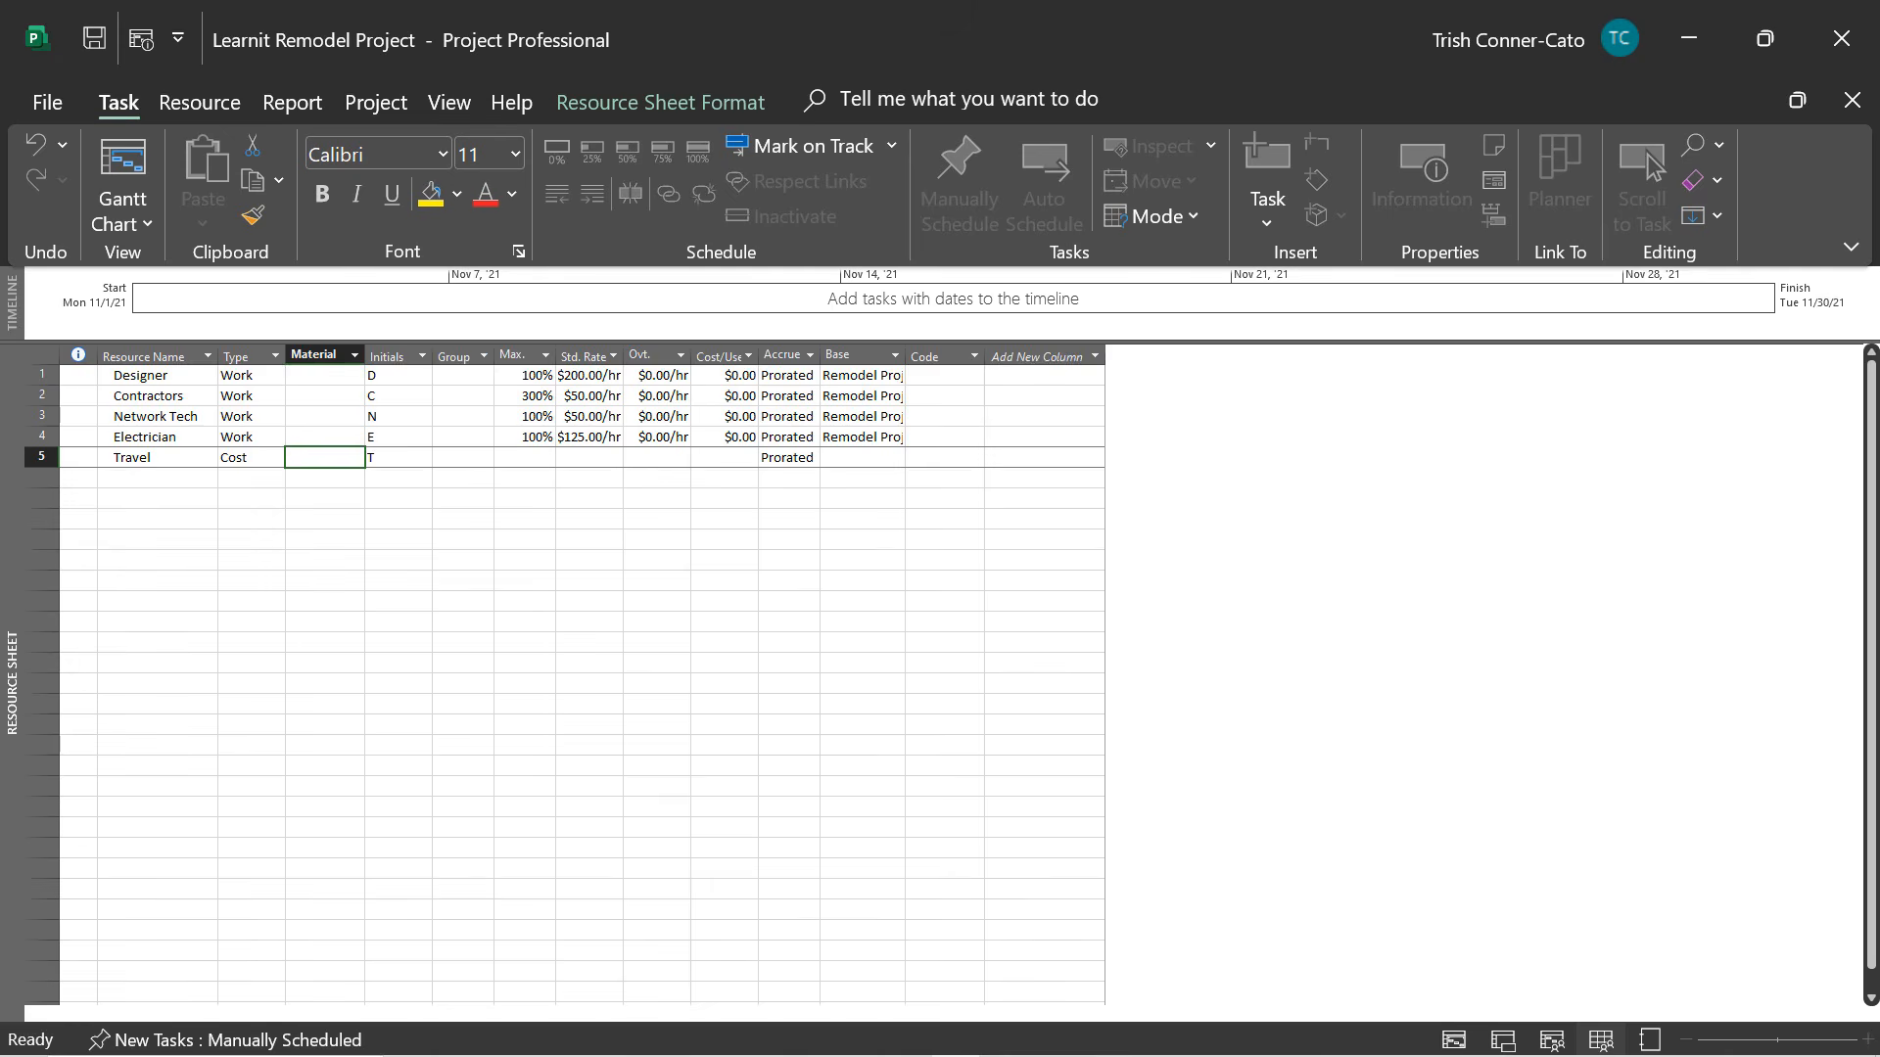
Add a new resource named Painter 1 in the first empty row below Travel.
key(Down)
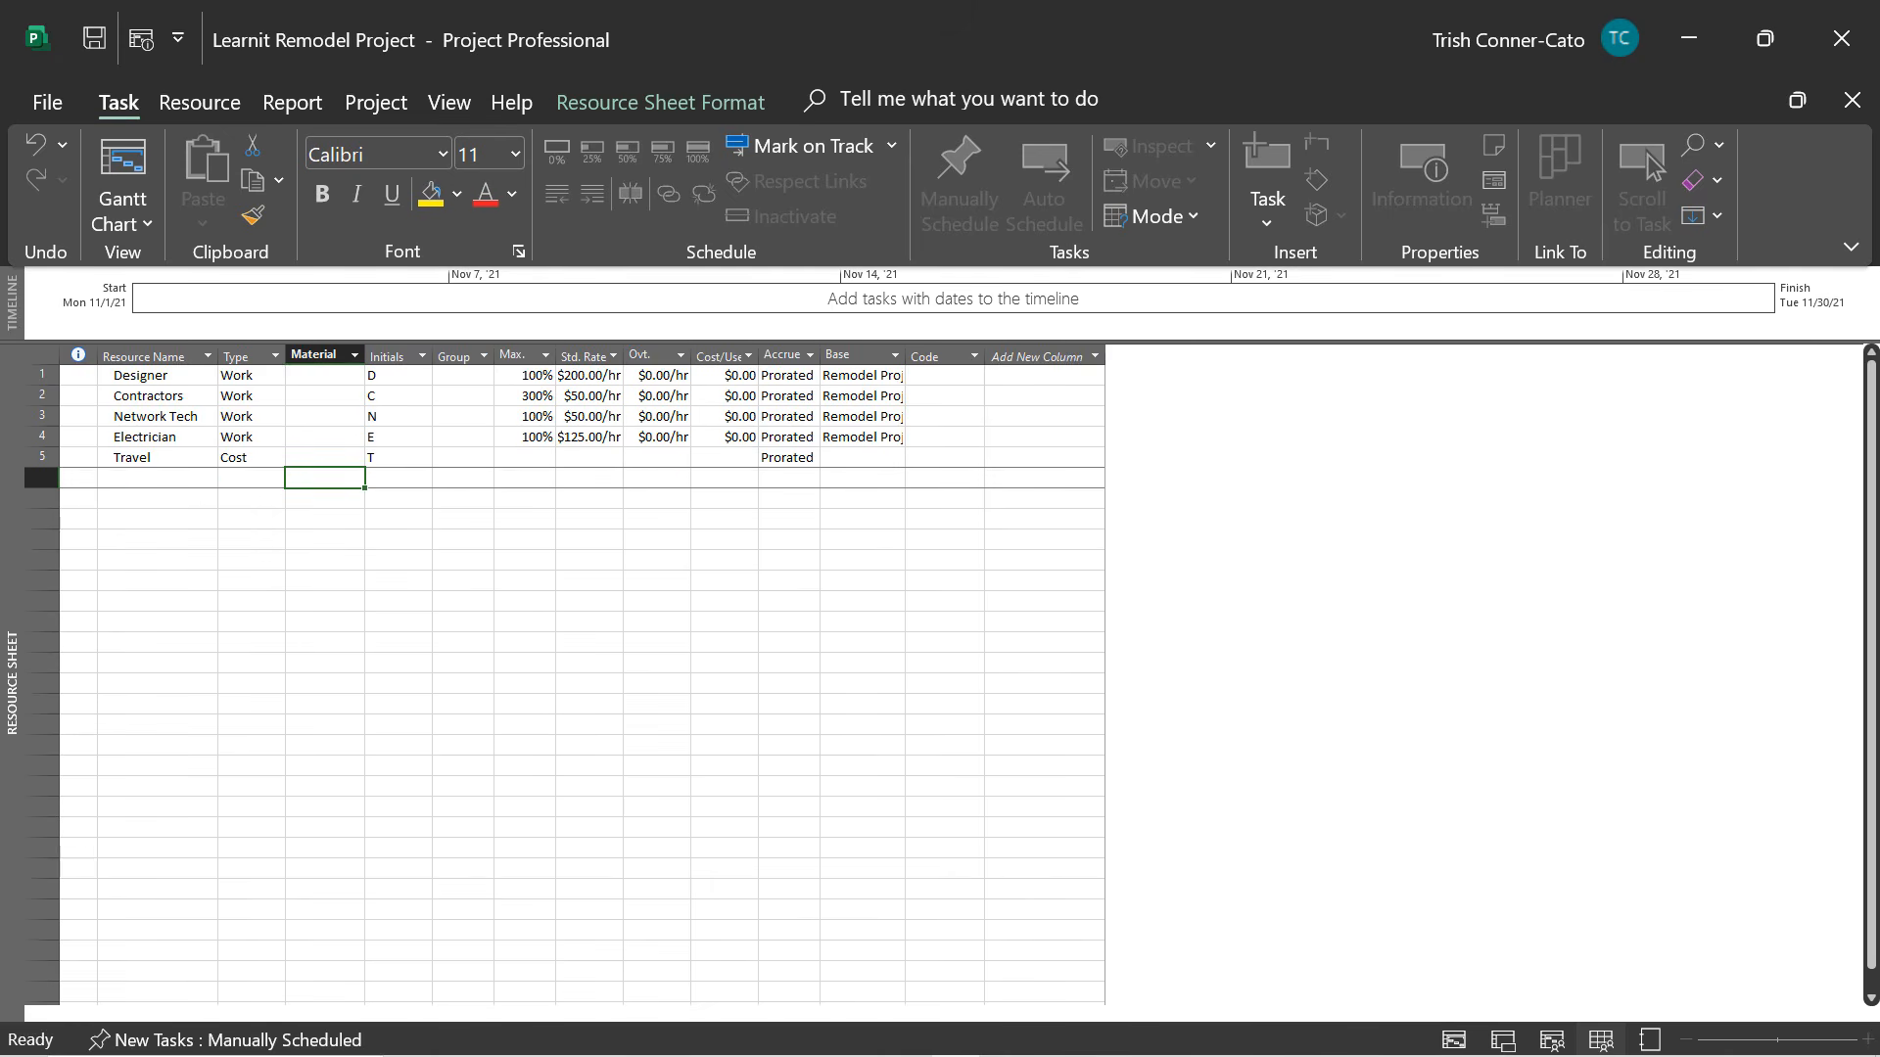
key(Left)
key(Left)
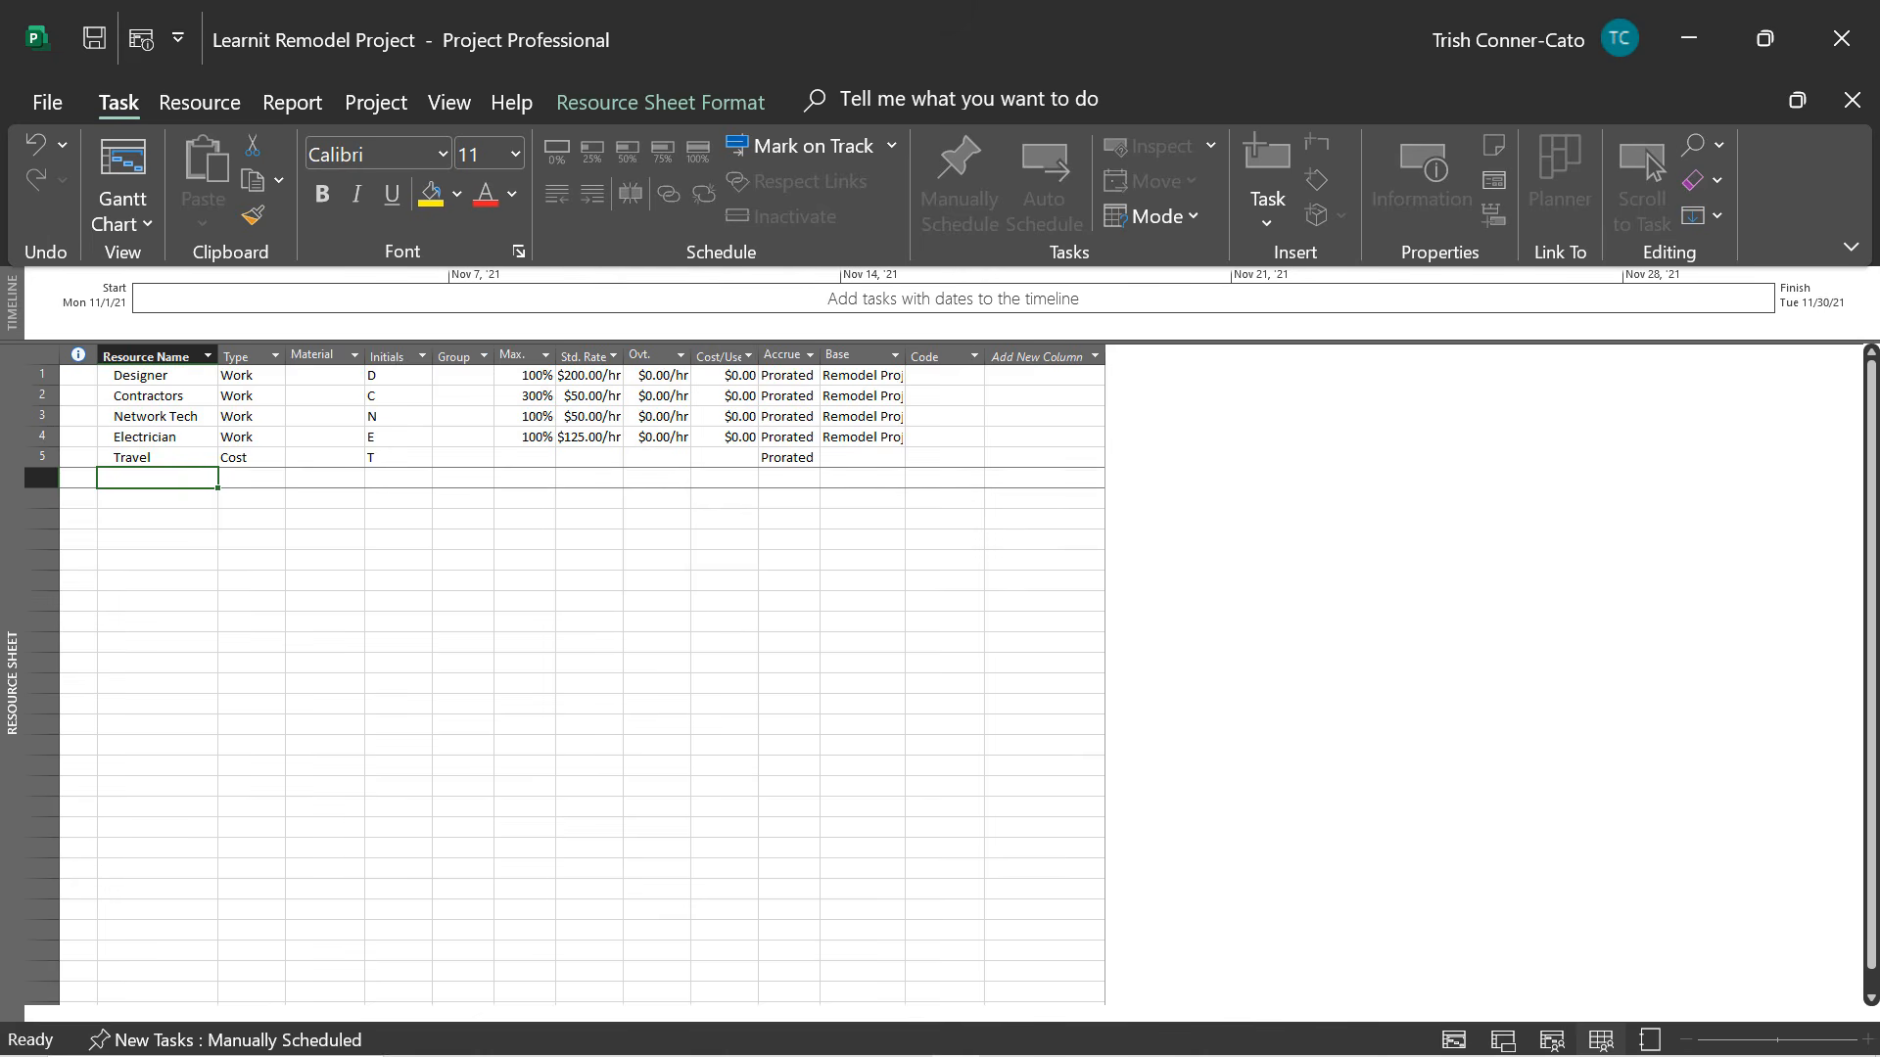
text(Painter 1)
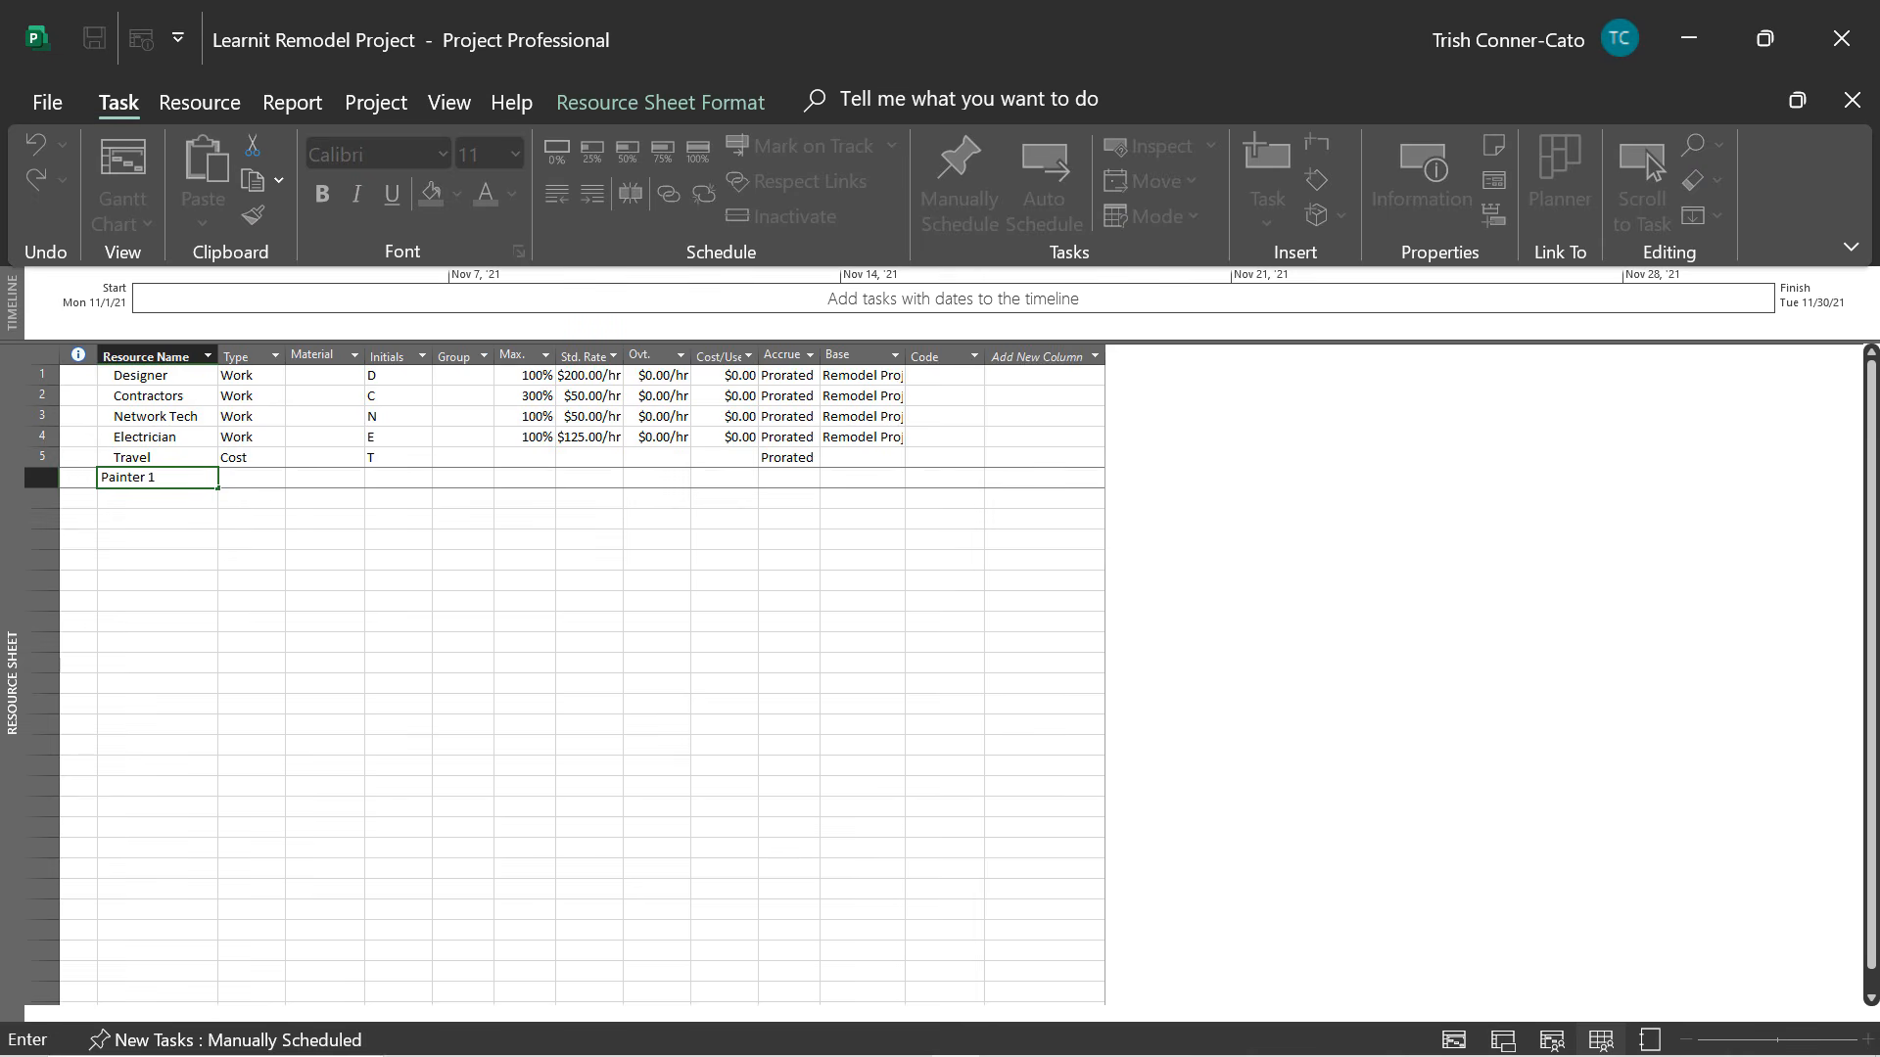
key(Tab)
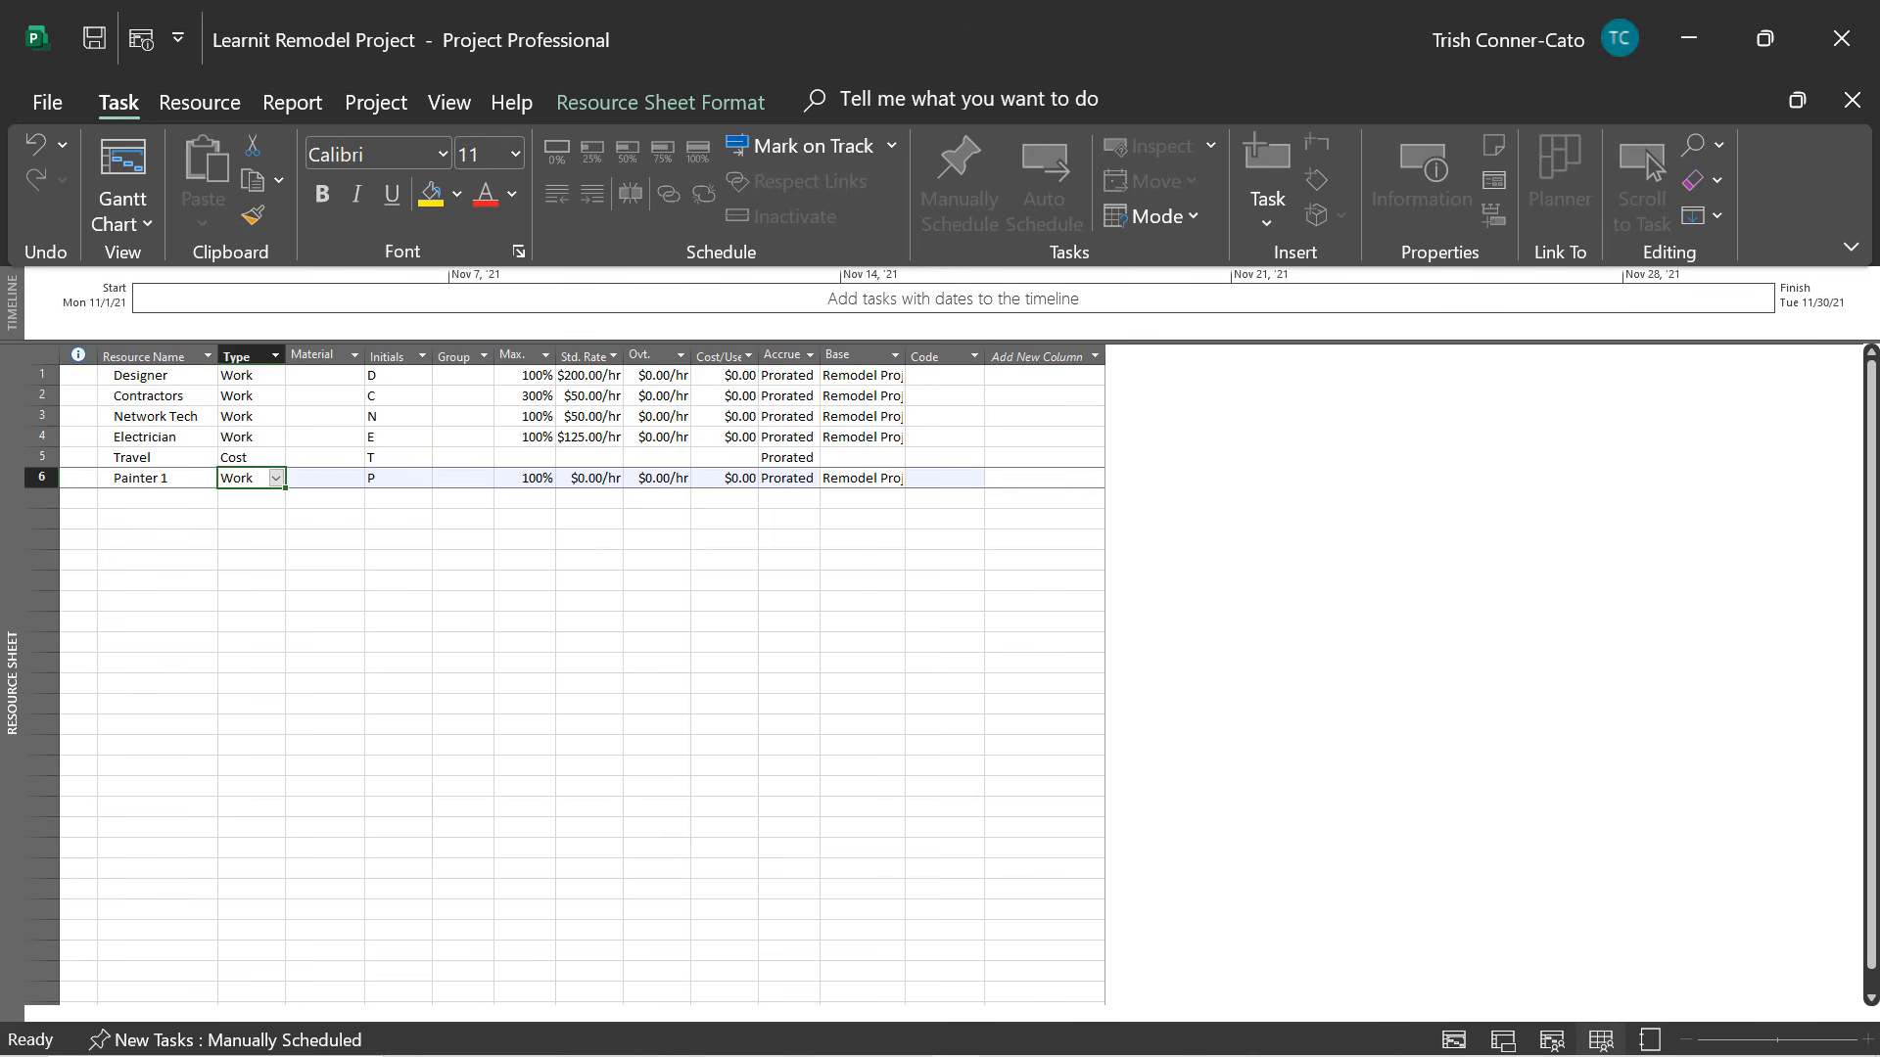
Set the standard rate of Painter 1 to 40/h.
key(Tab)
key(Tab)
key(Tab)
key(Tab)
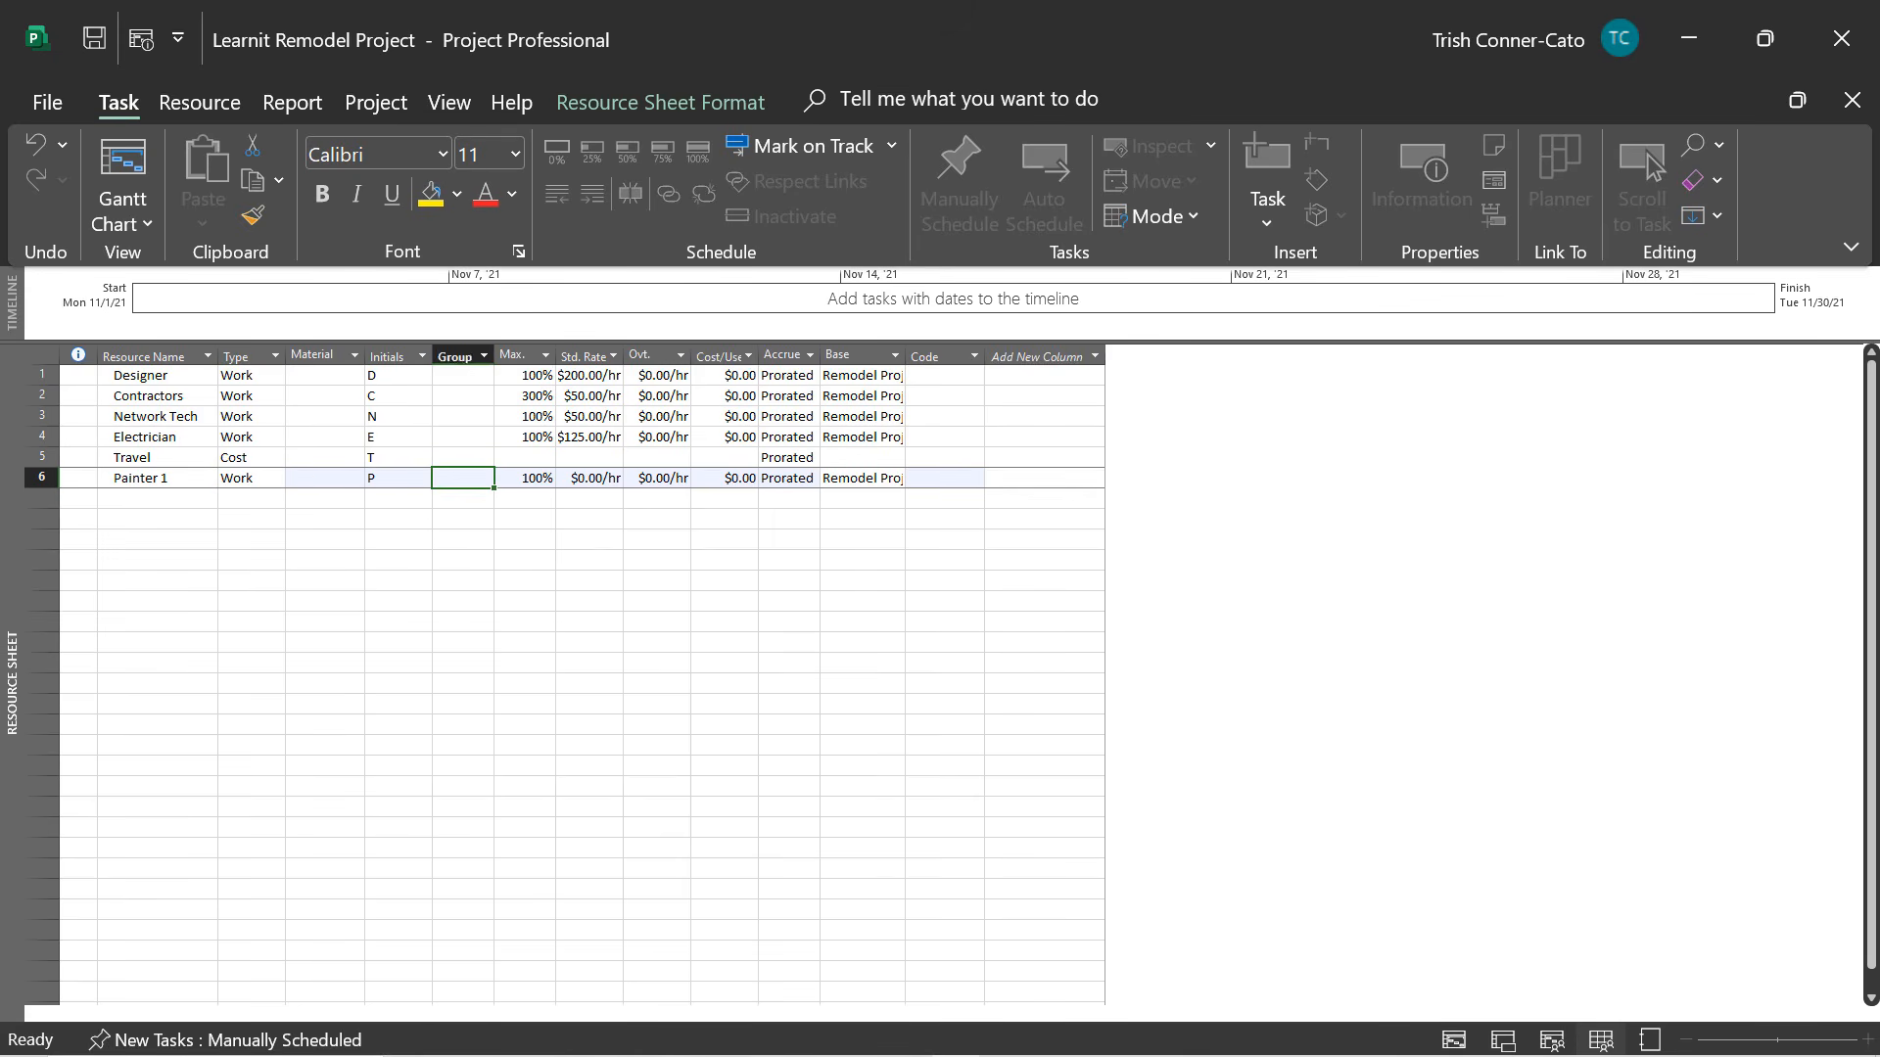
key(Tab)
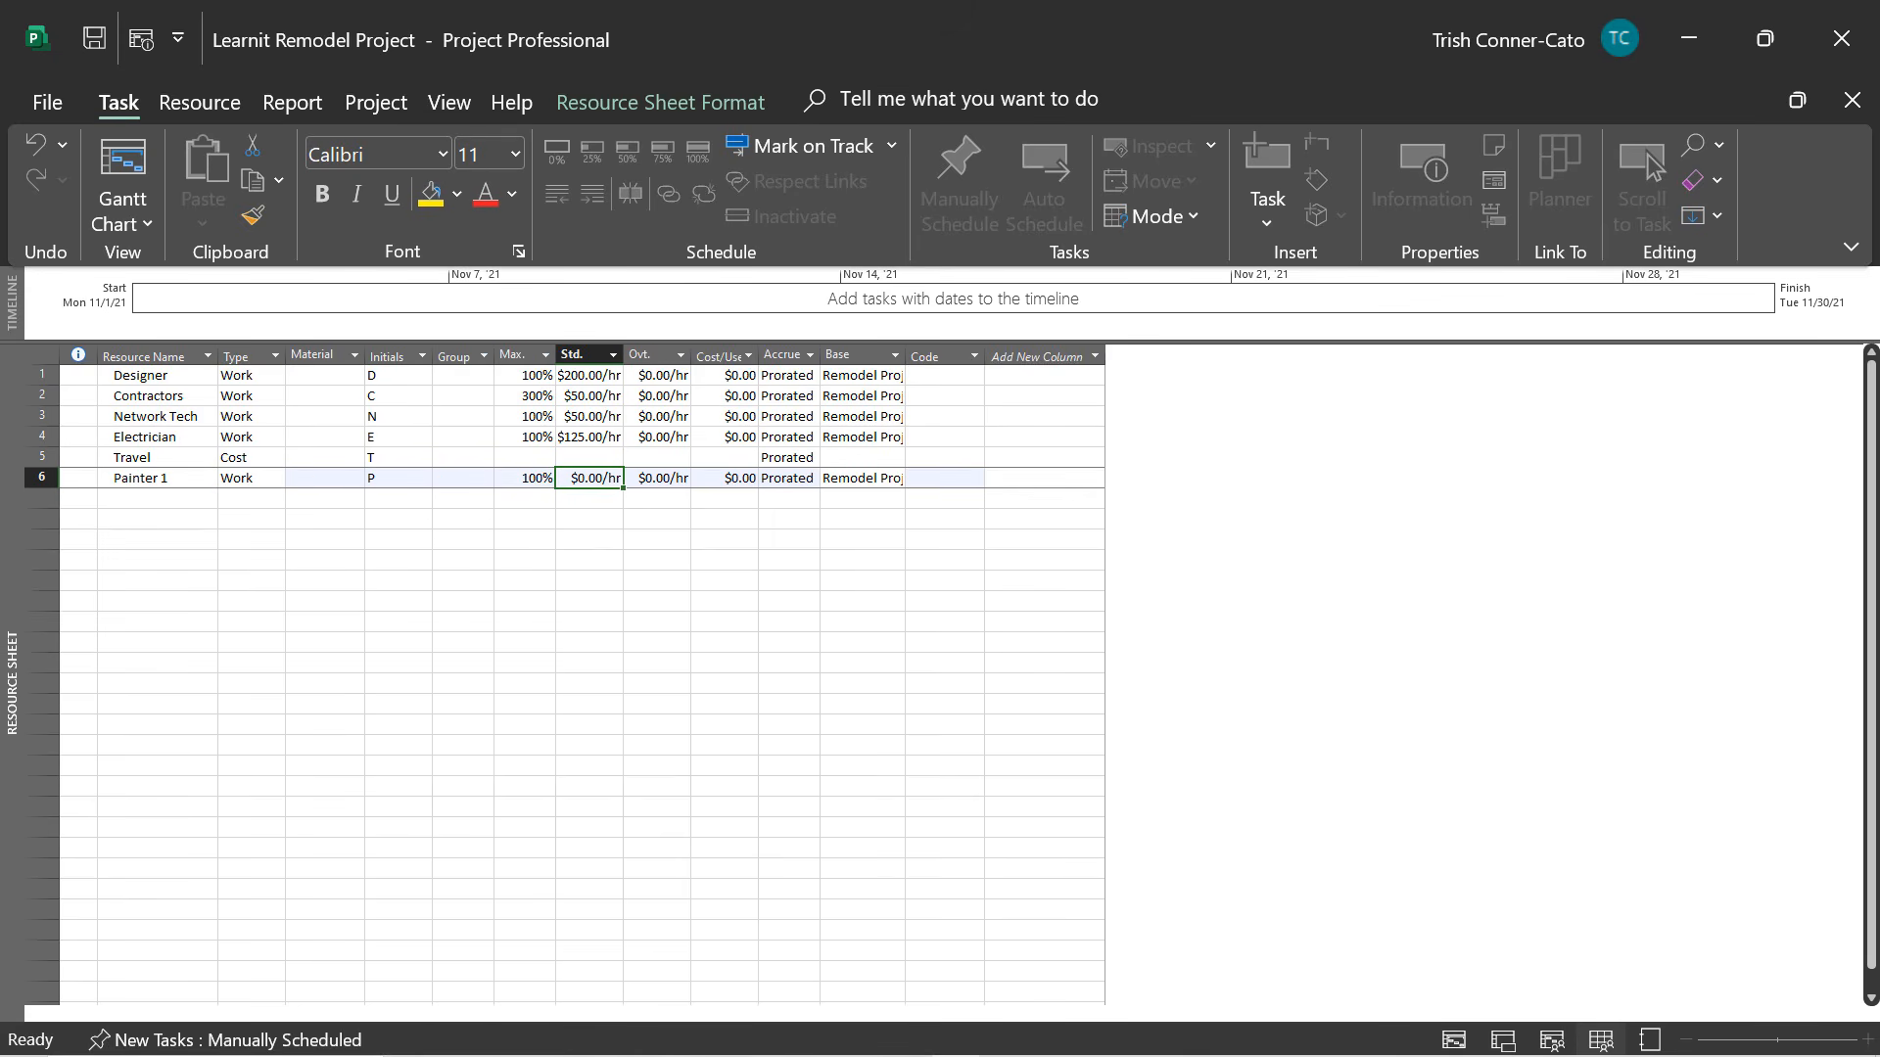
text(40/h)
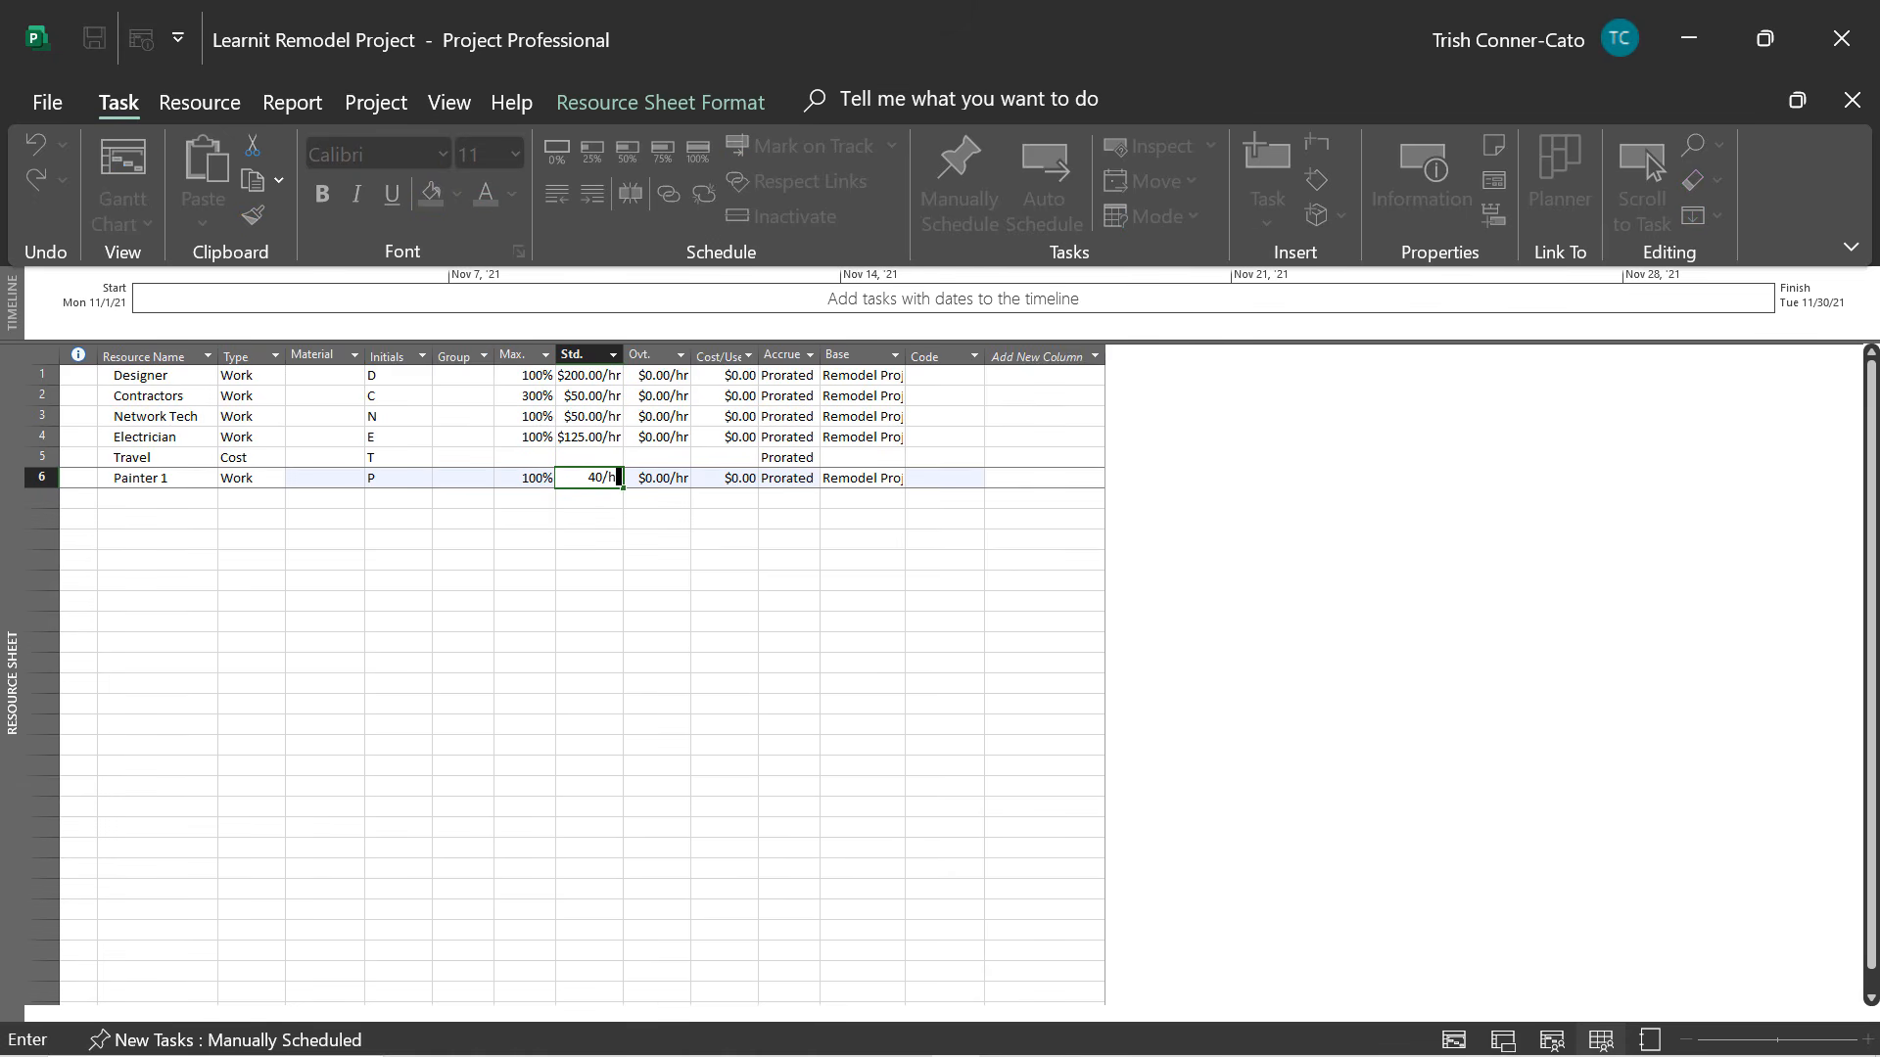
key(Return)
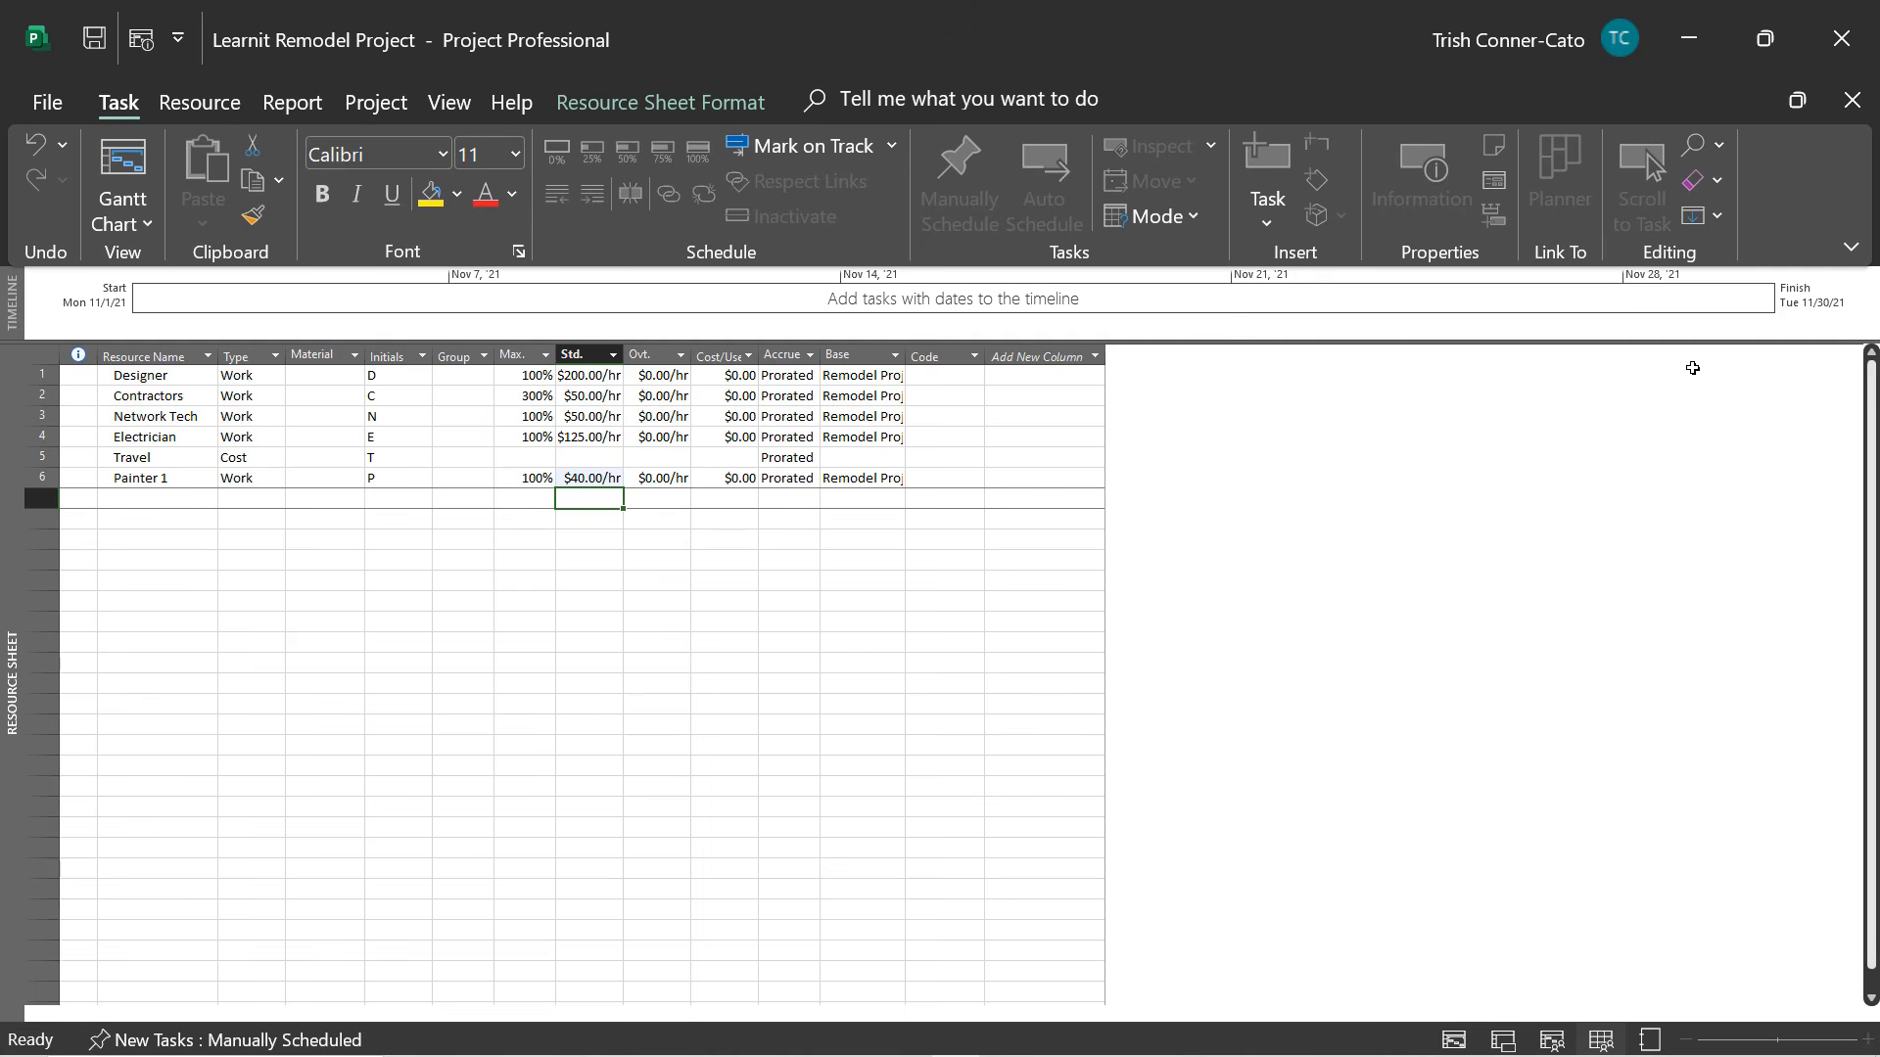
Add a resource named Painter 2 below Painter 1 with a standard rate of 30/h, and save the project.
click(122, 498)
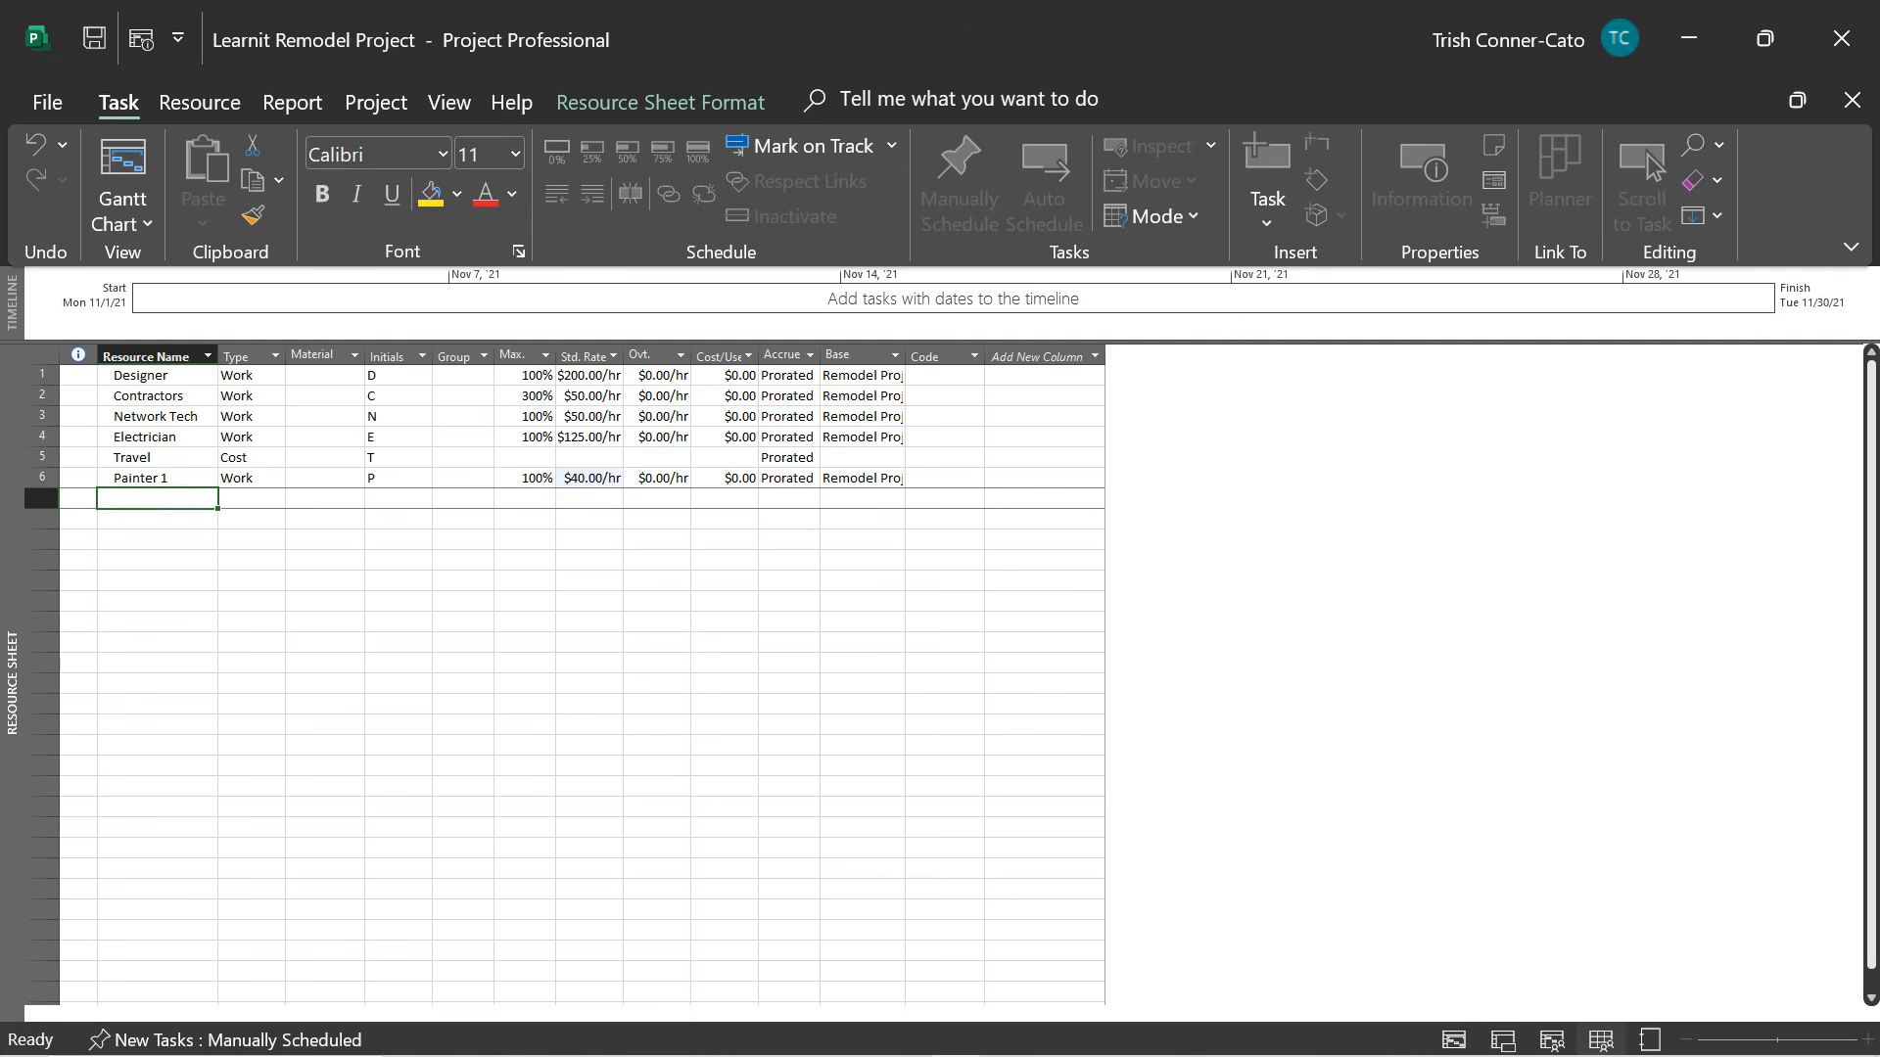
text(Painter 2)
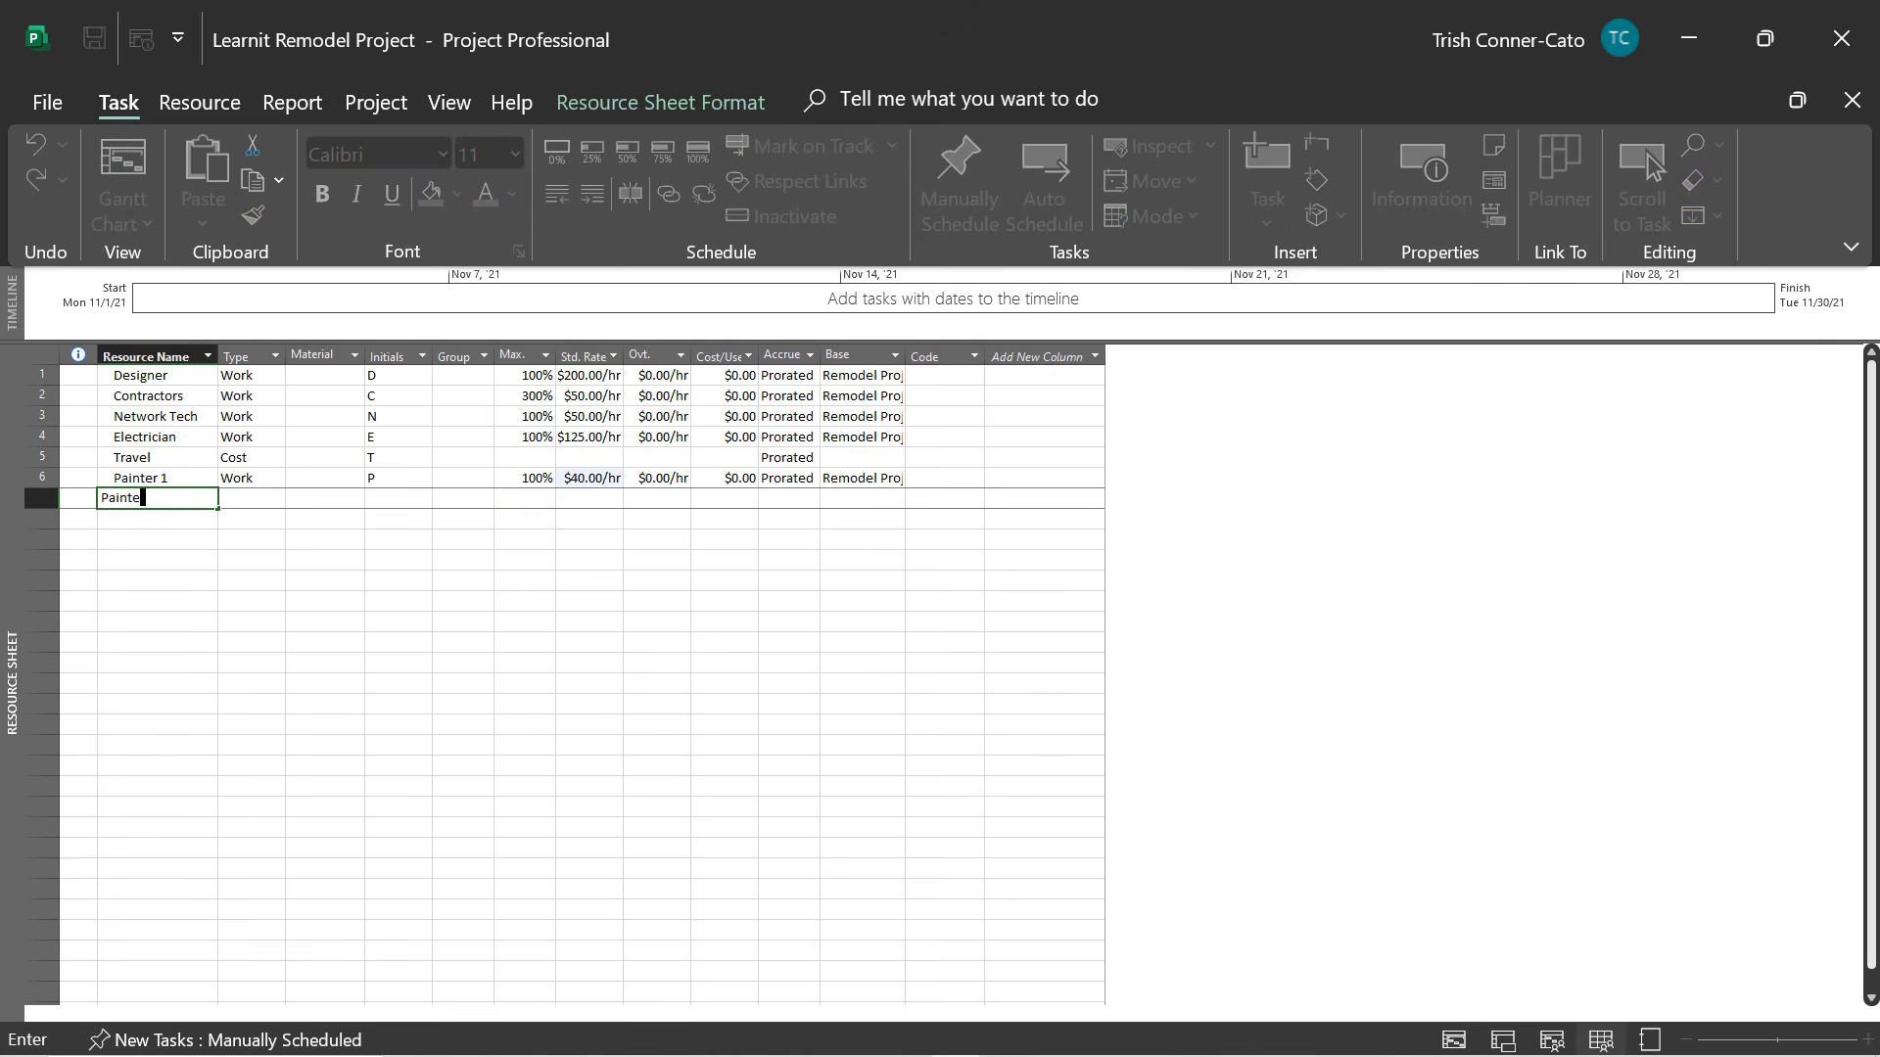
key(Tab)
key(Tab)
key(Tab)
key(Tab)
key(Tab)
key(Tab)
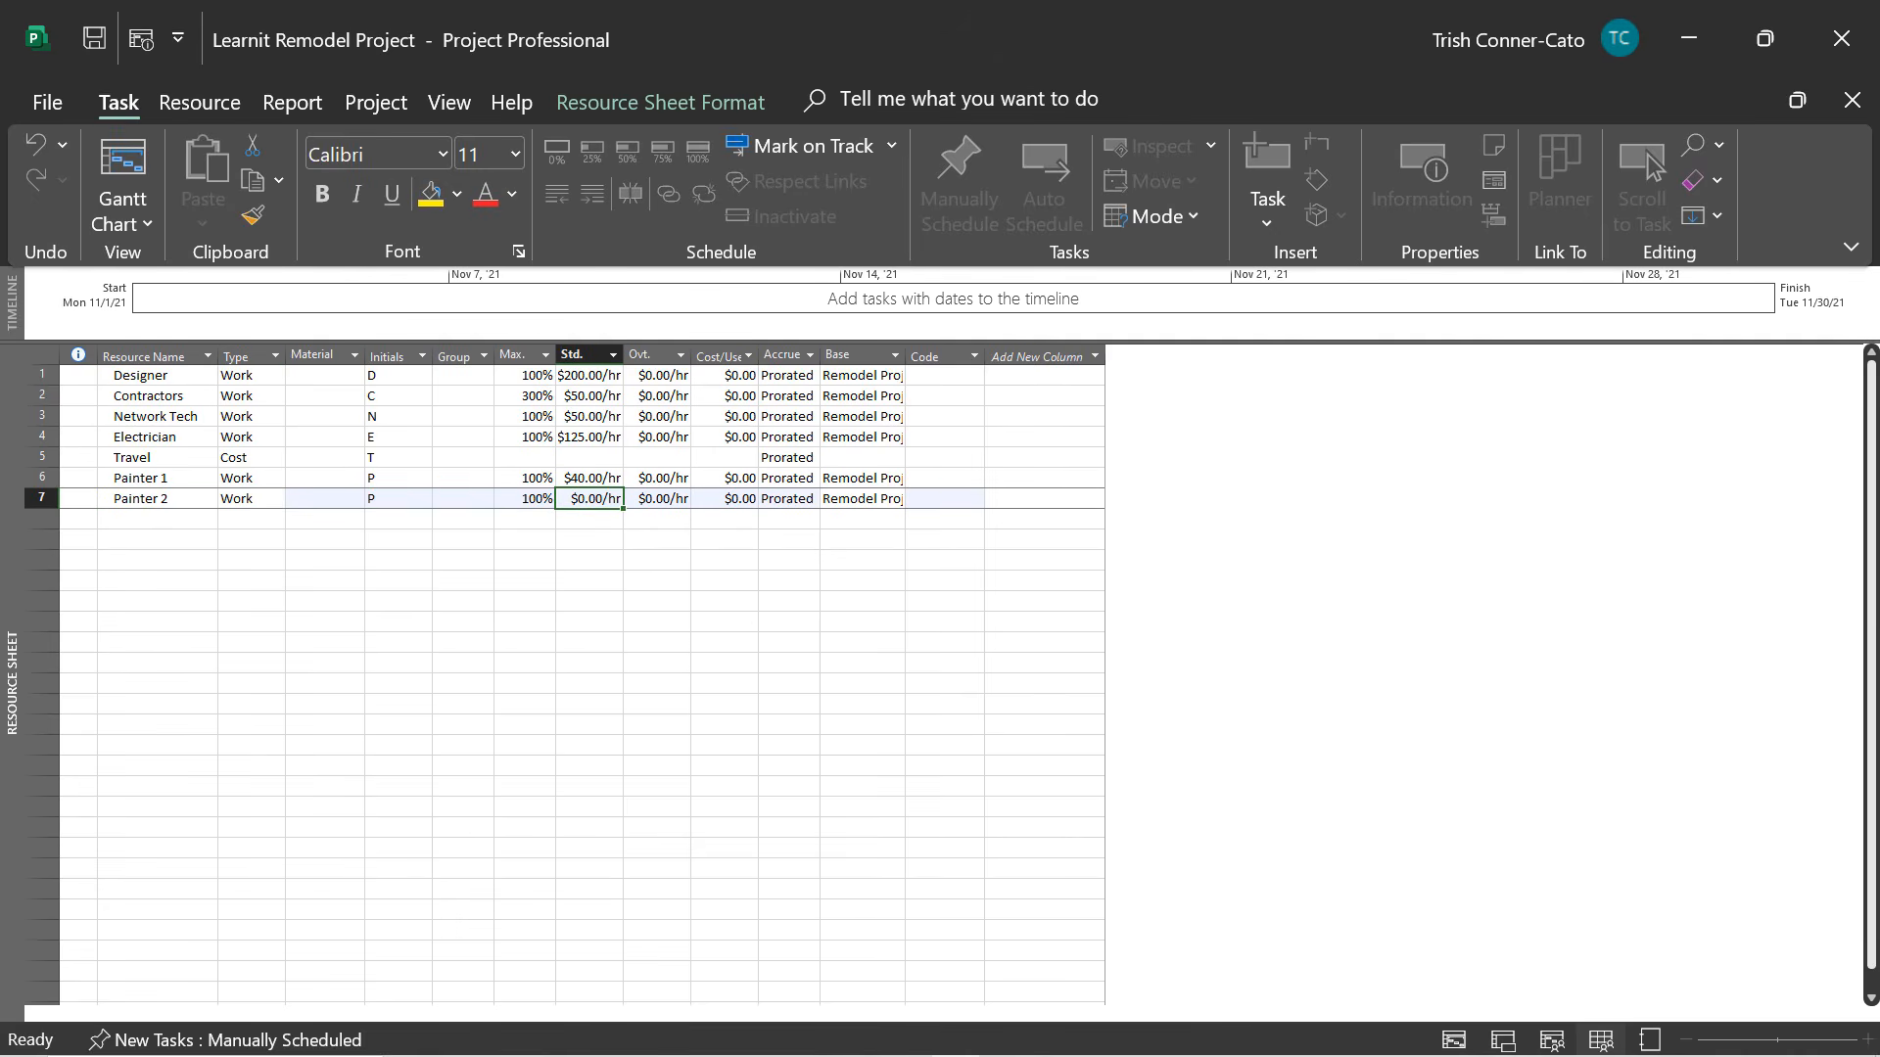
text(30/h)
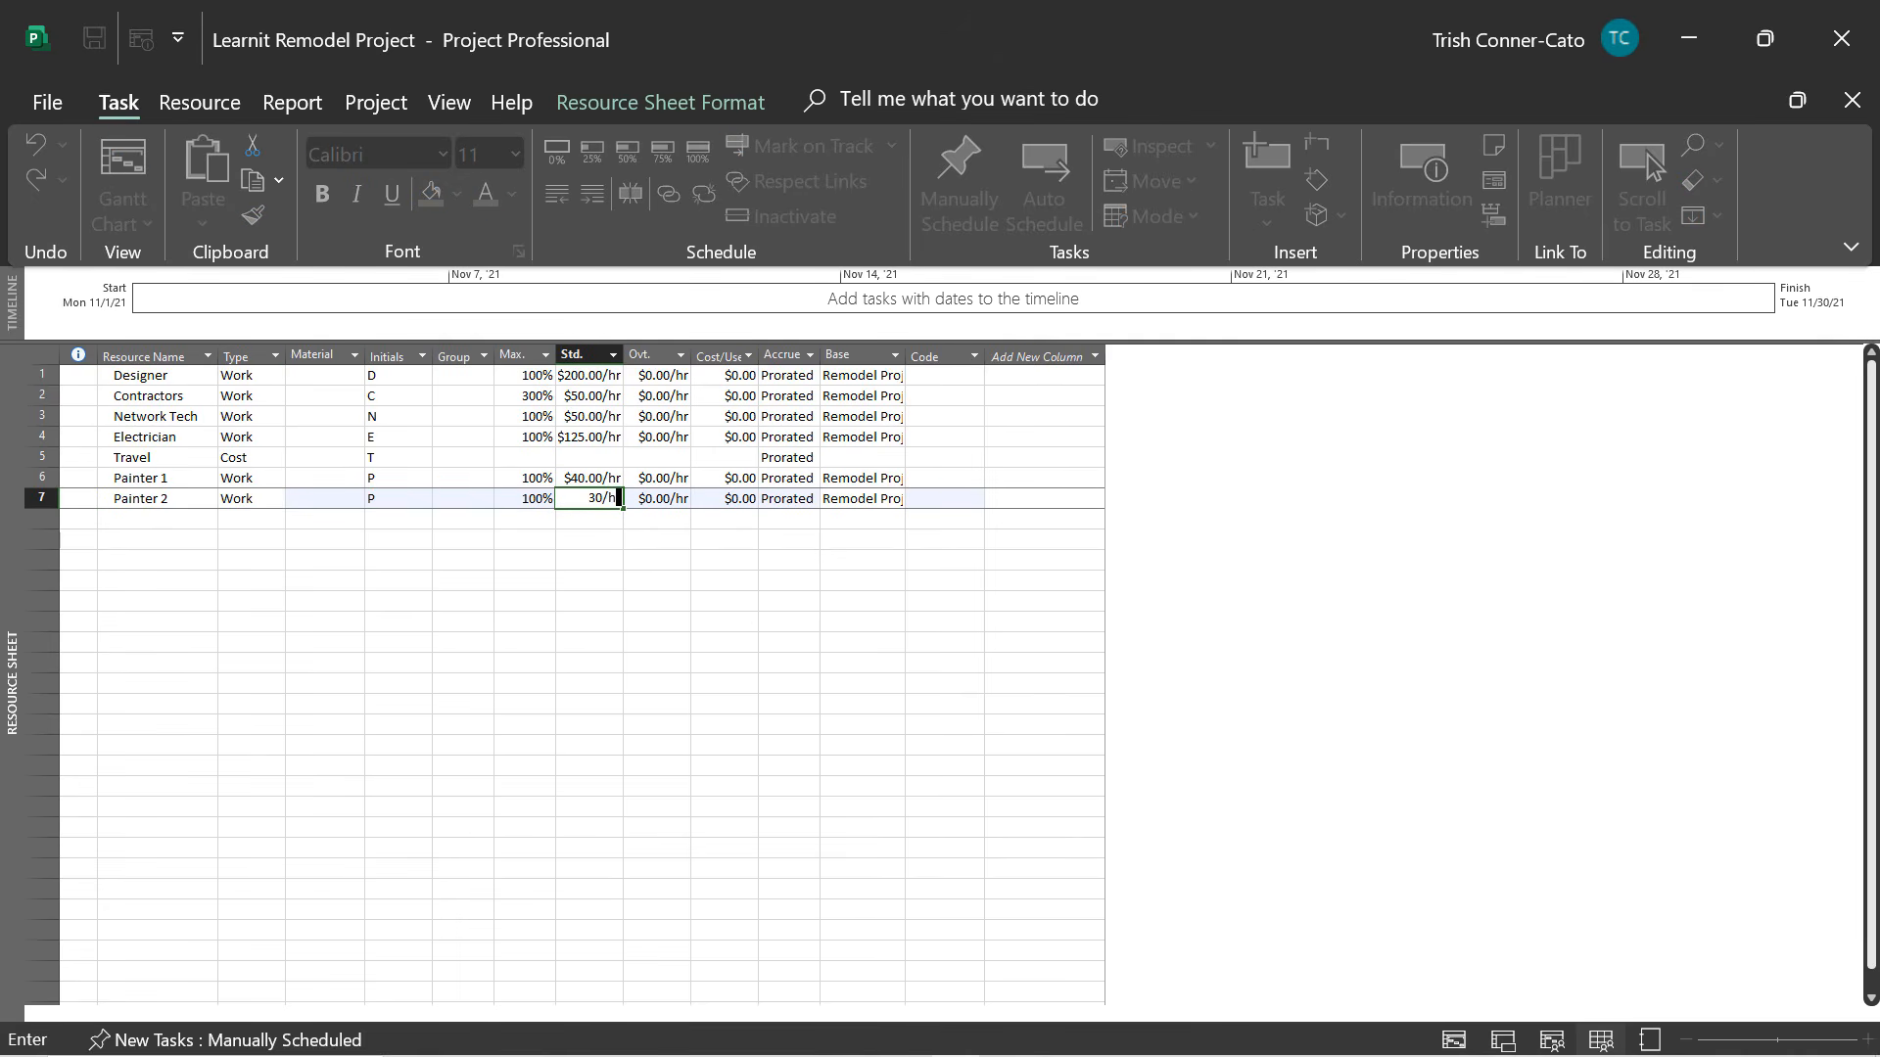
key(Return)
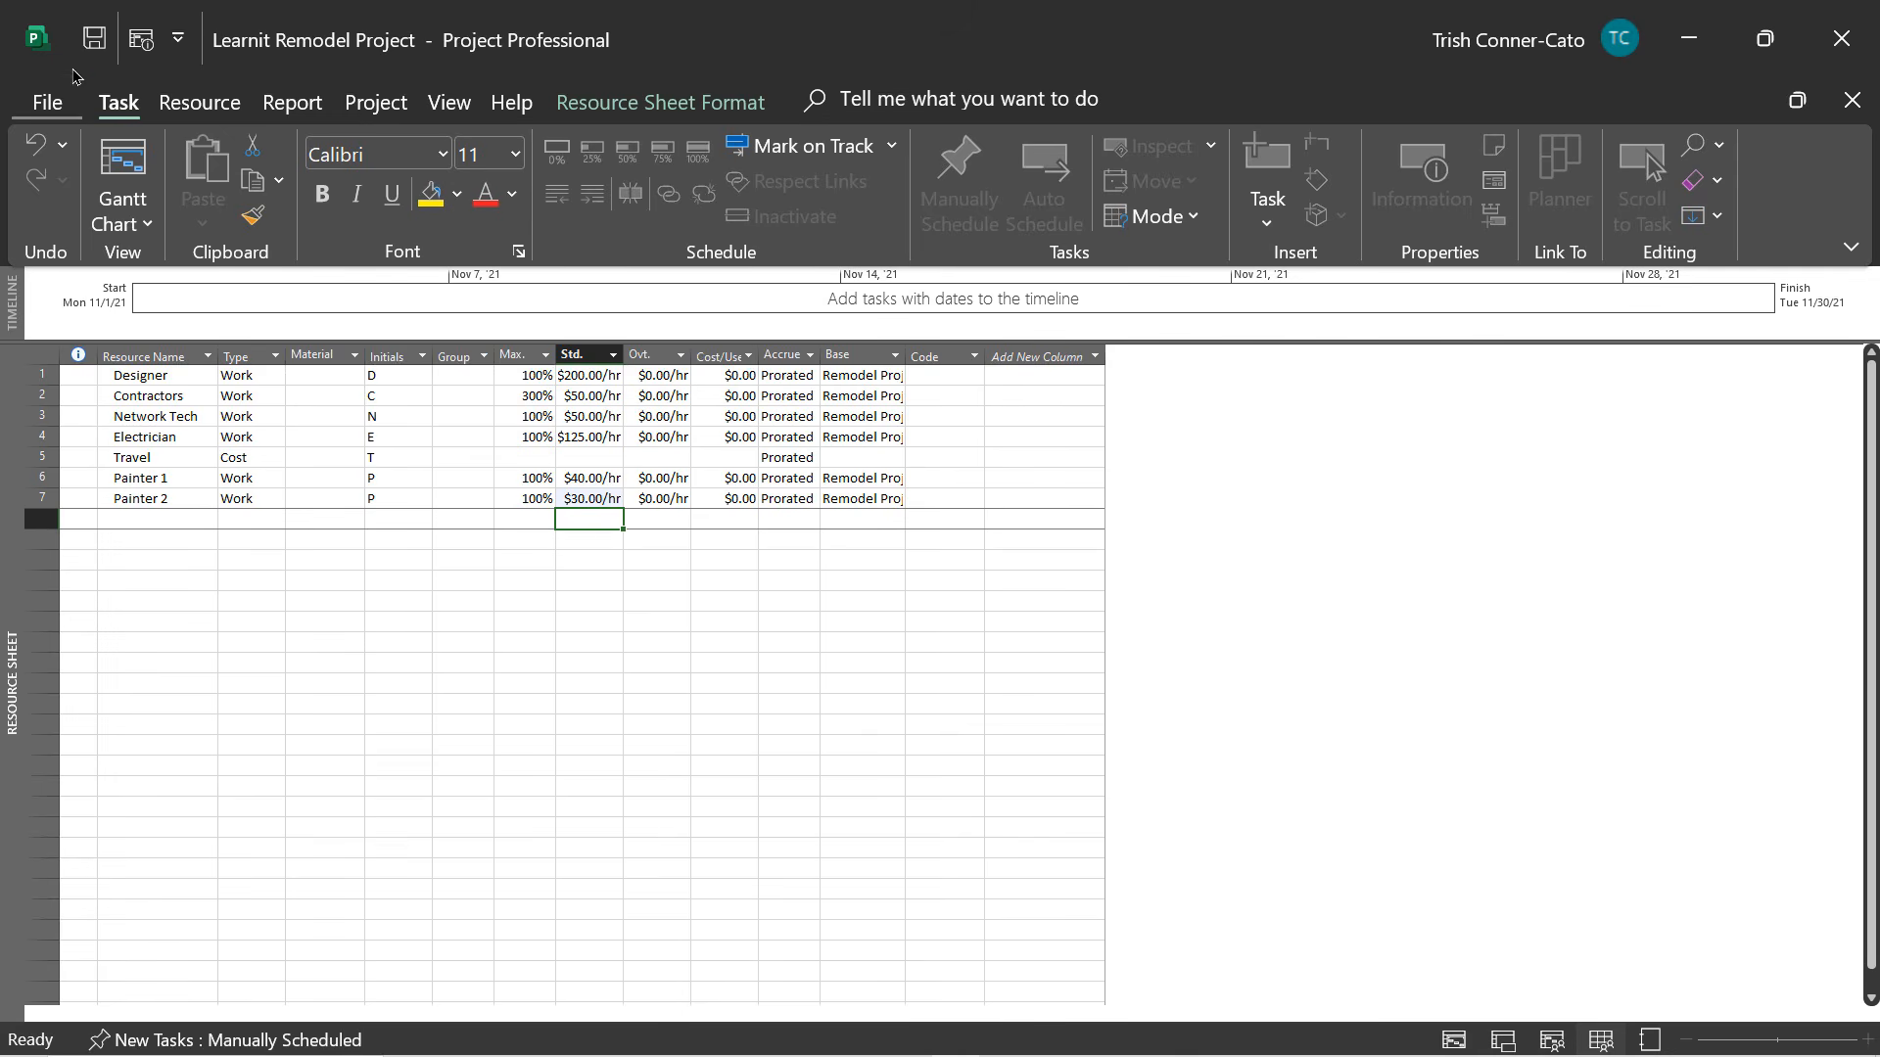
click(99, 42)
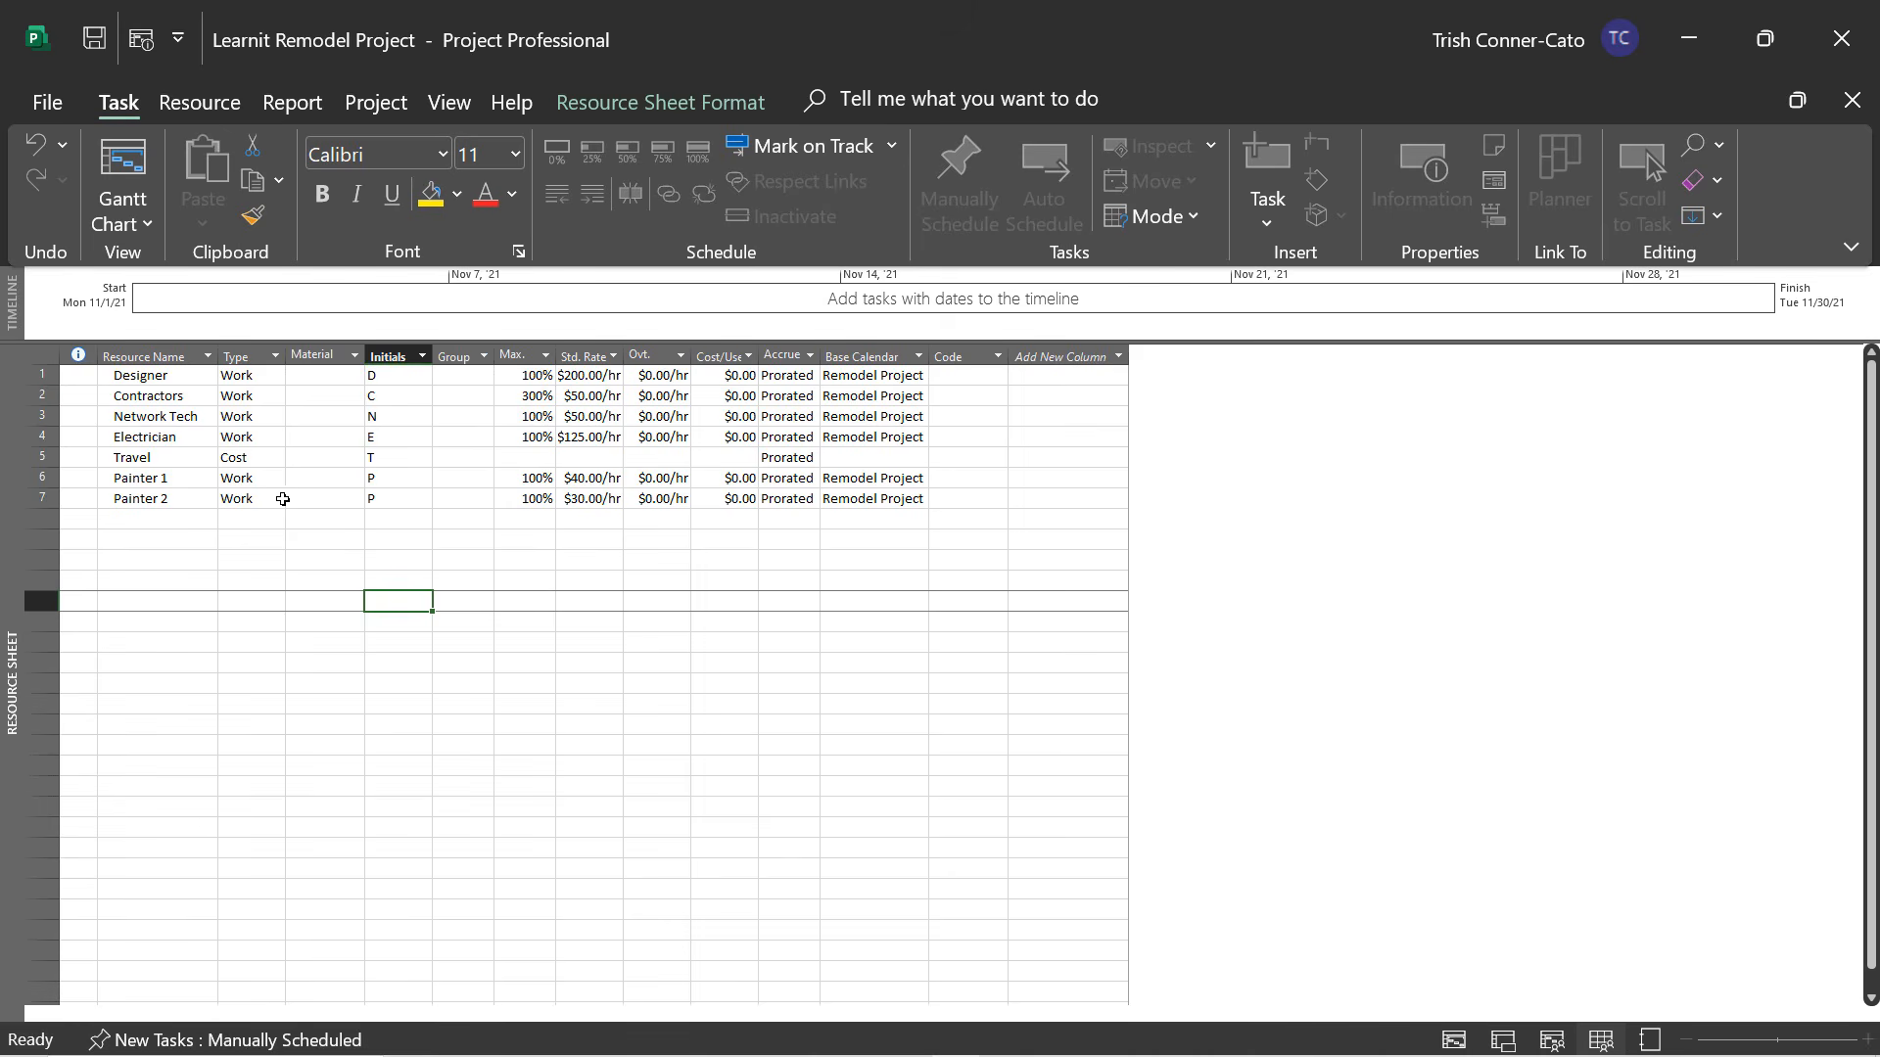
Add a calendar exception named Not Available on November 19, 2021 to the Electrician's working time.
double_click(177, 439)
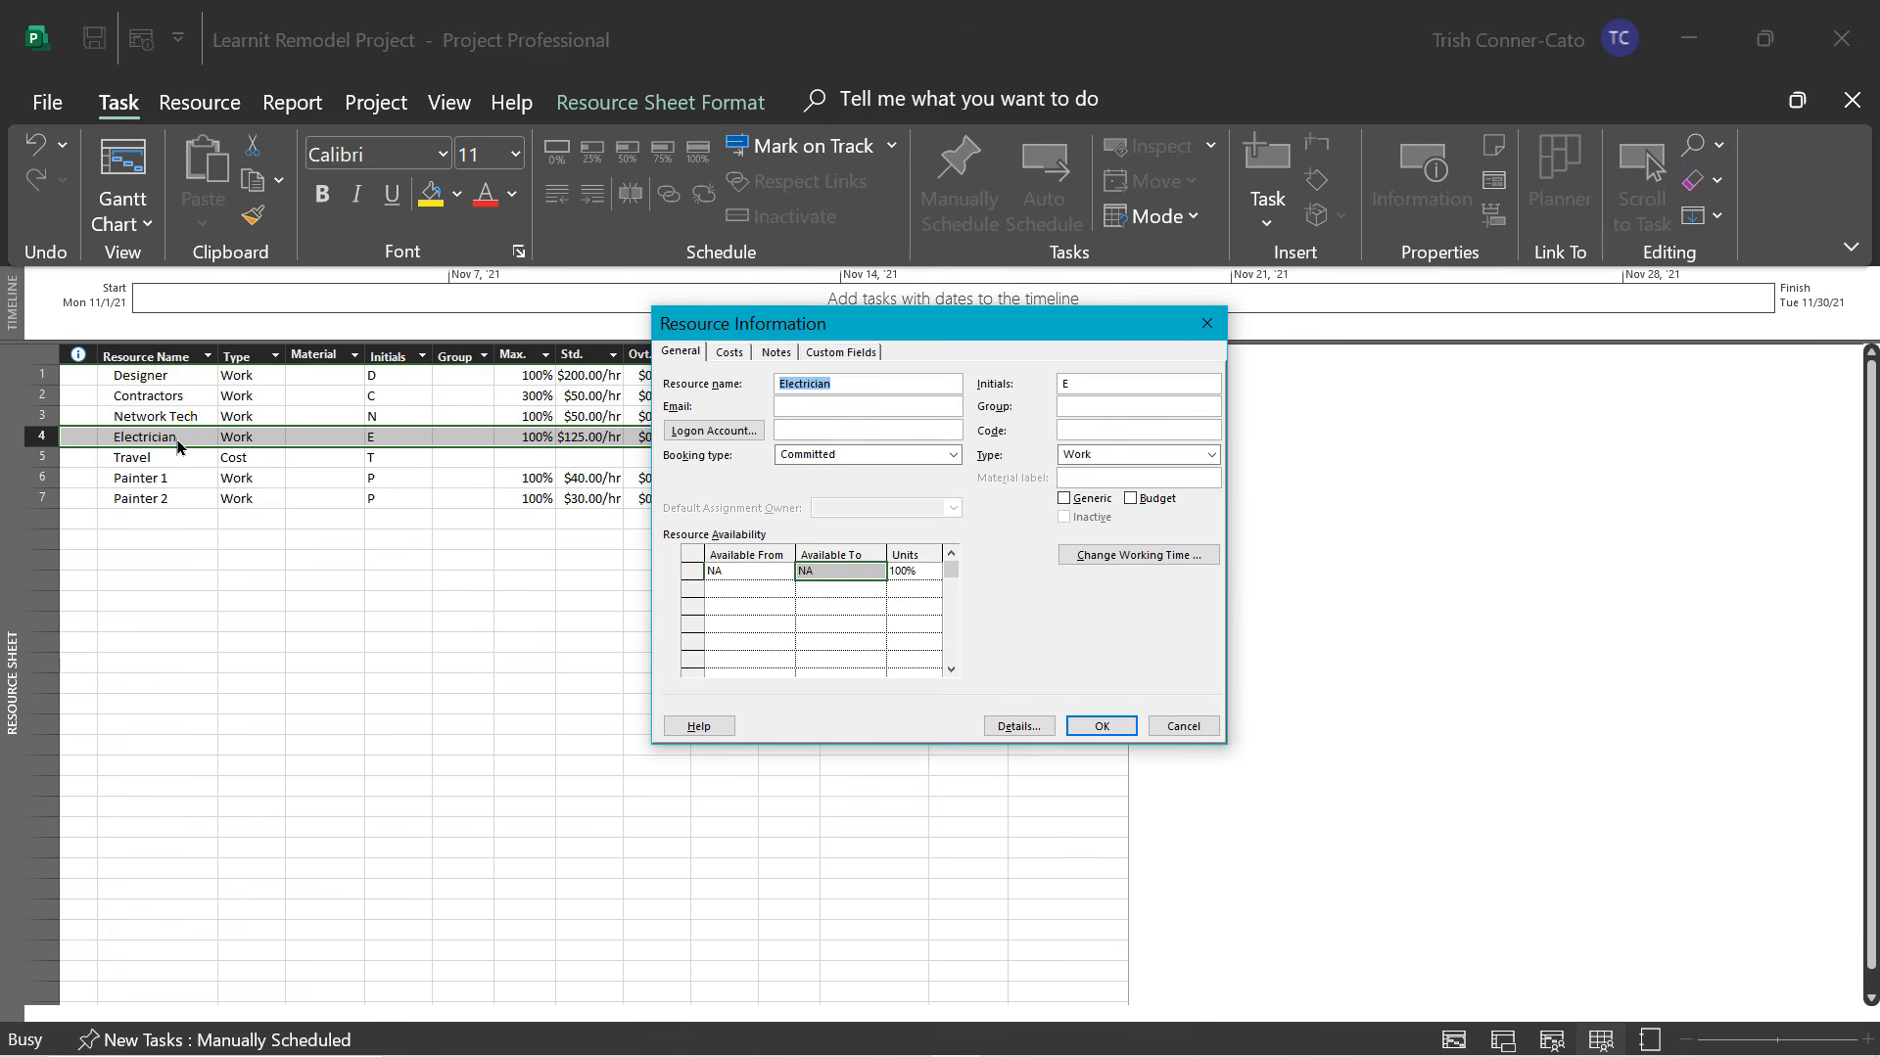
click(1112, 556)
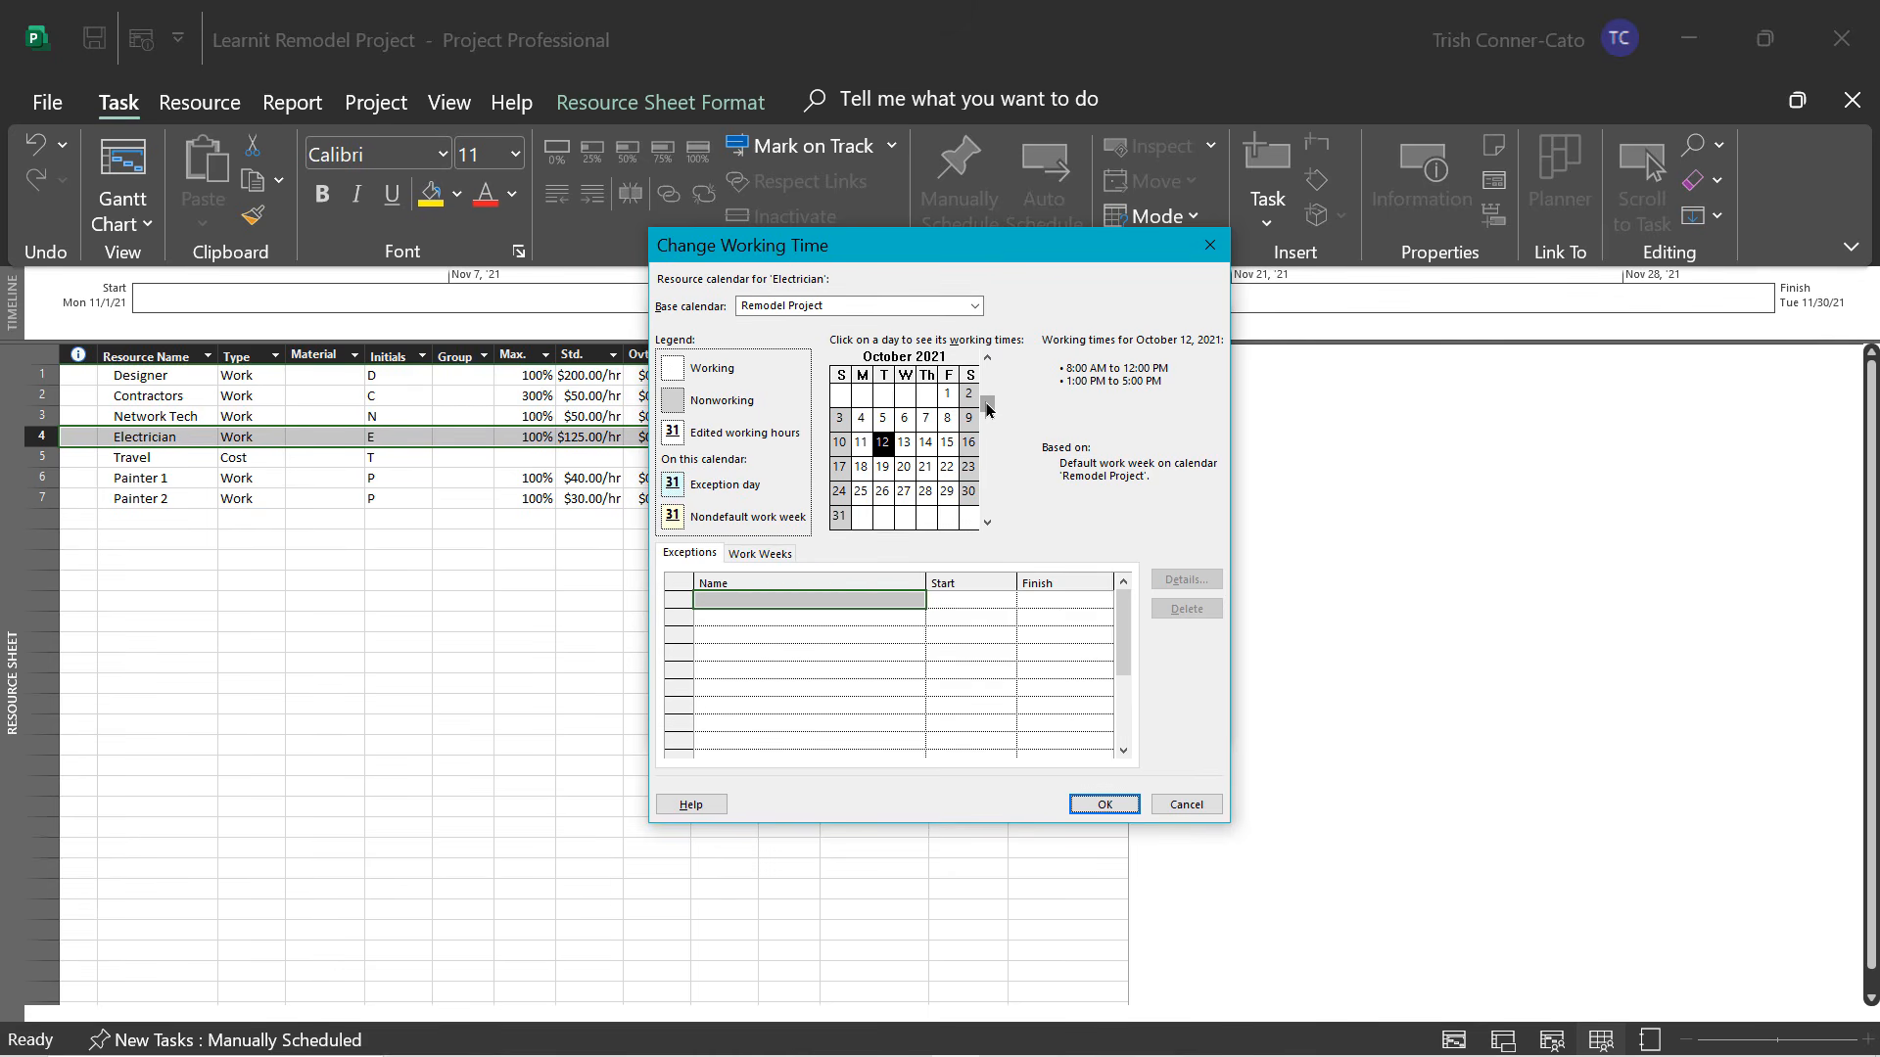
click(987, 529)
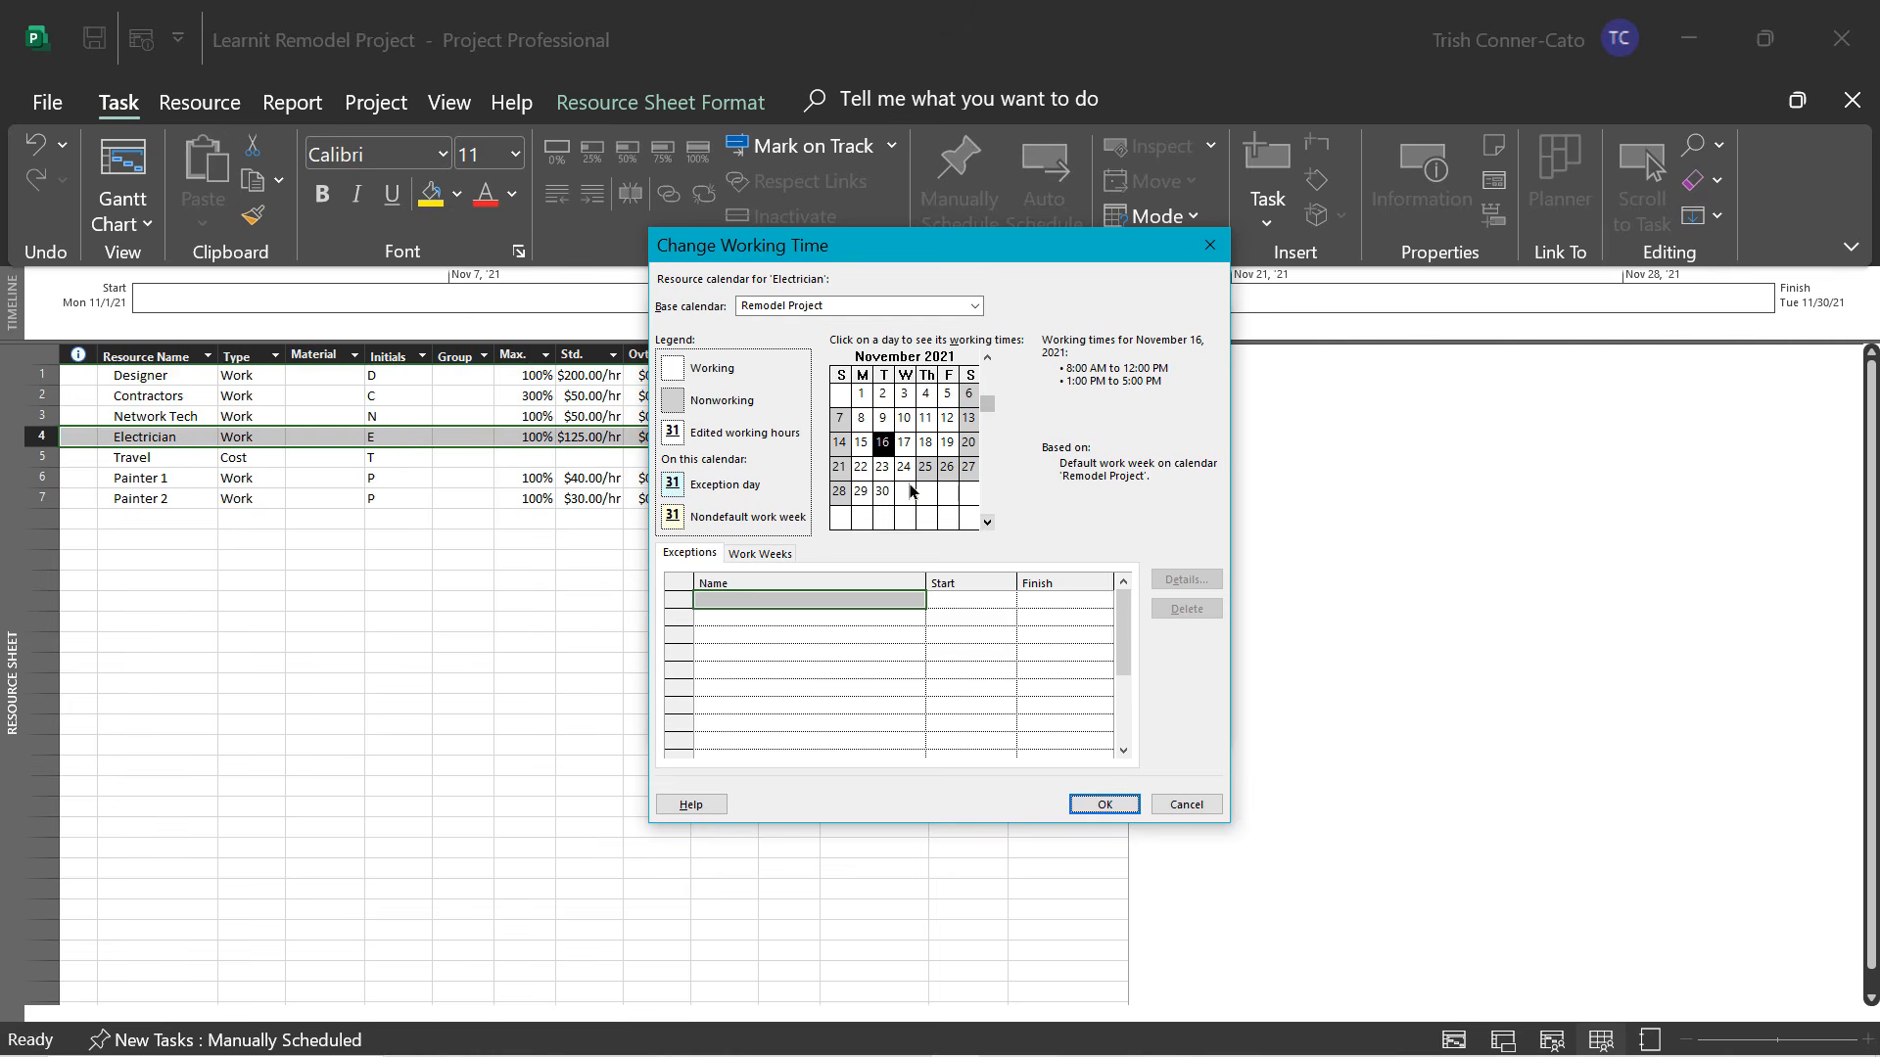
click(947, 443)
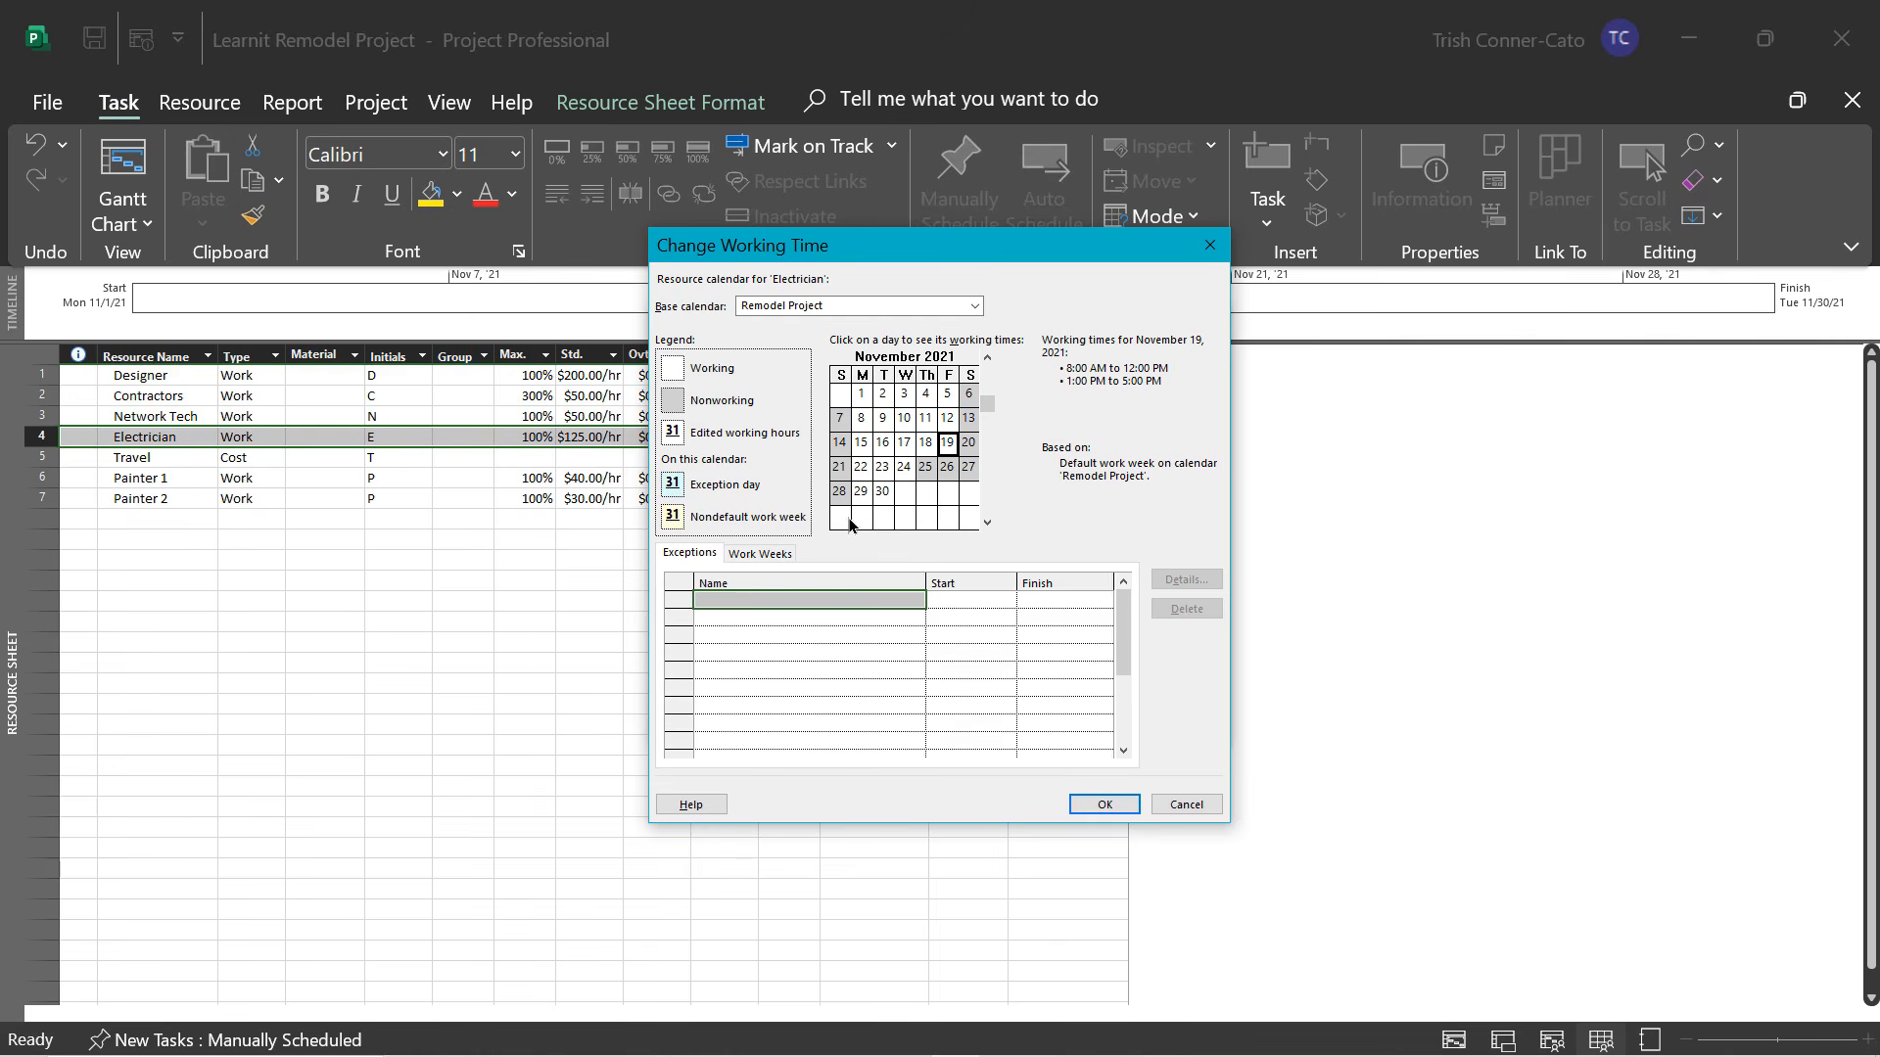
click(739, 600)
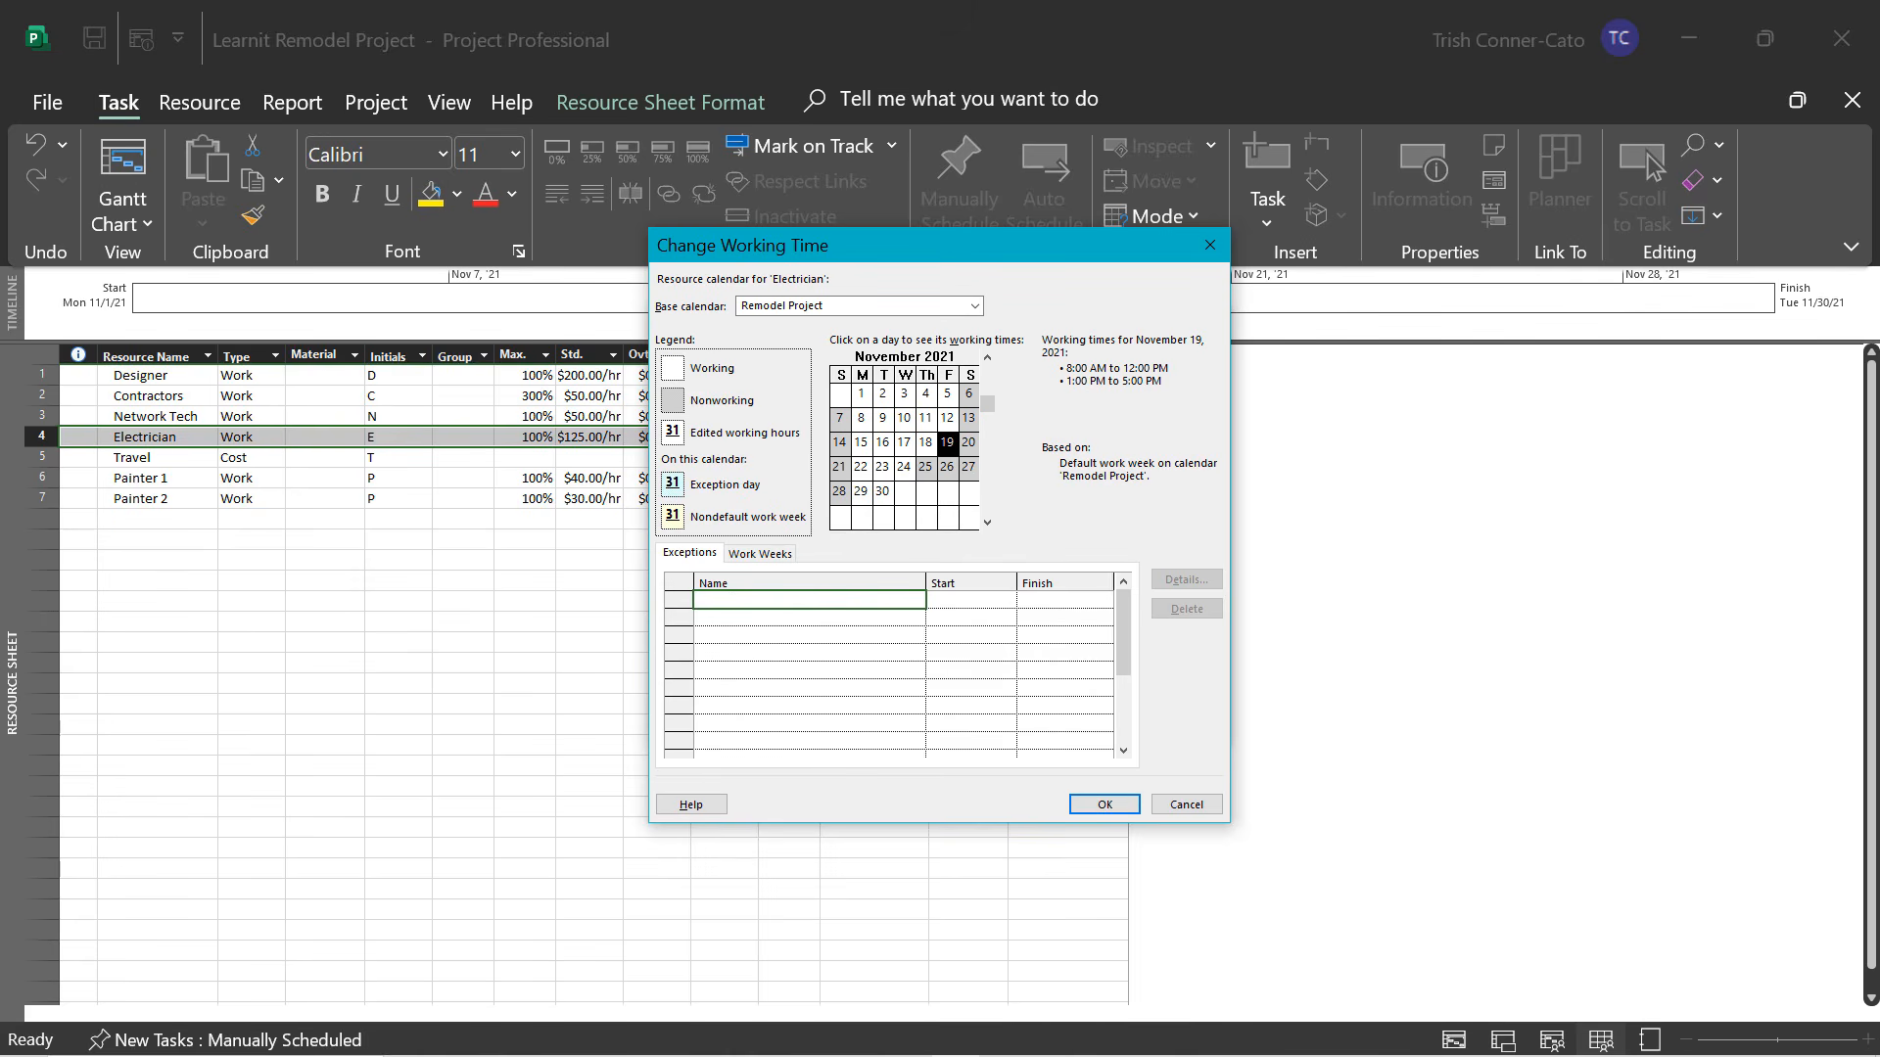
text(Not Available)
key(Return)
Set the finish date of the Electrician's Not Available exception to 11/26/2021.
click(1072, 599)
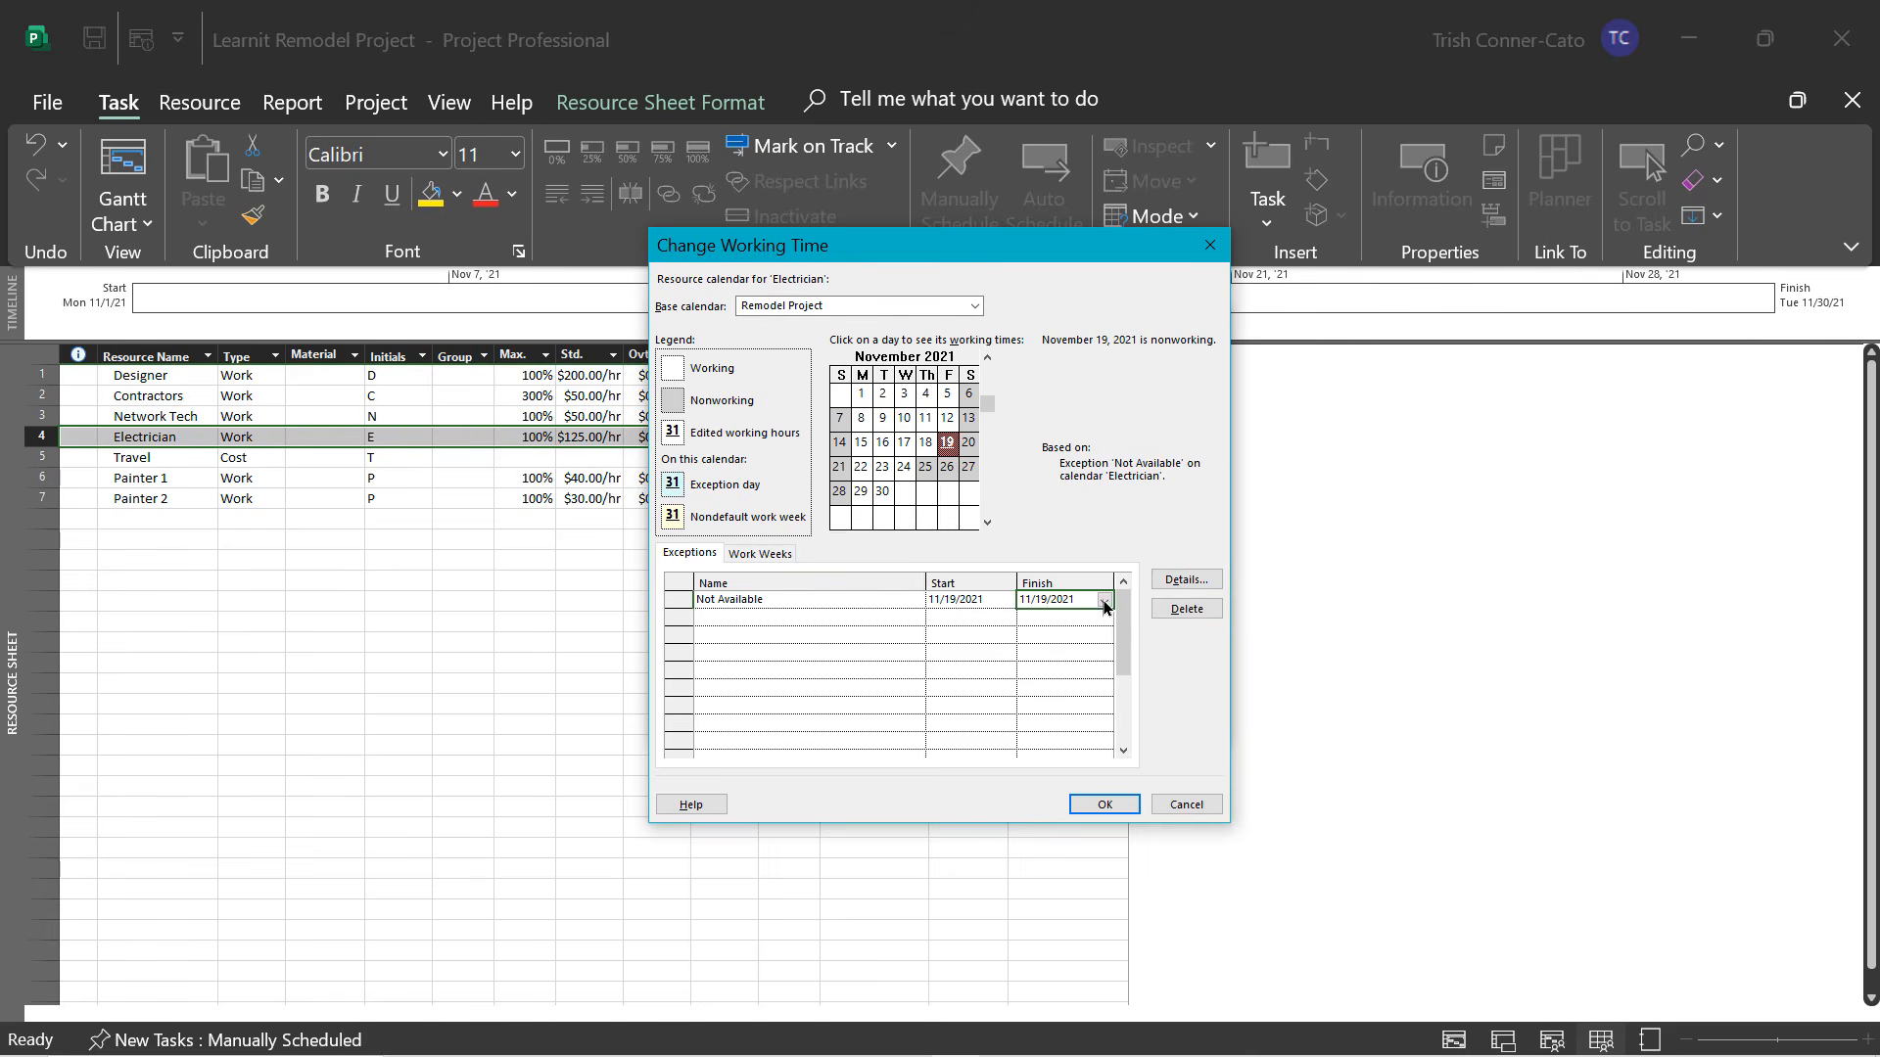
click(1104, 602)
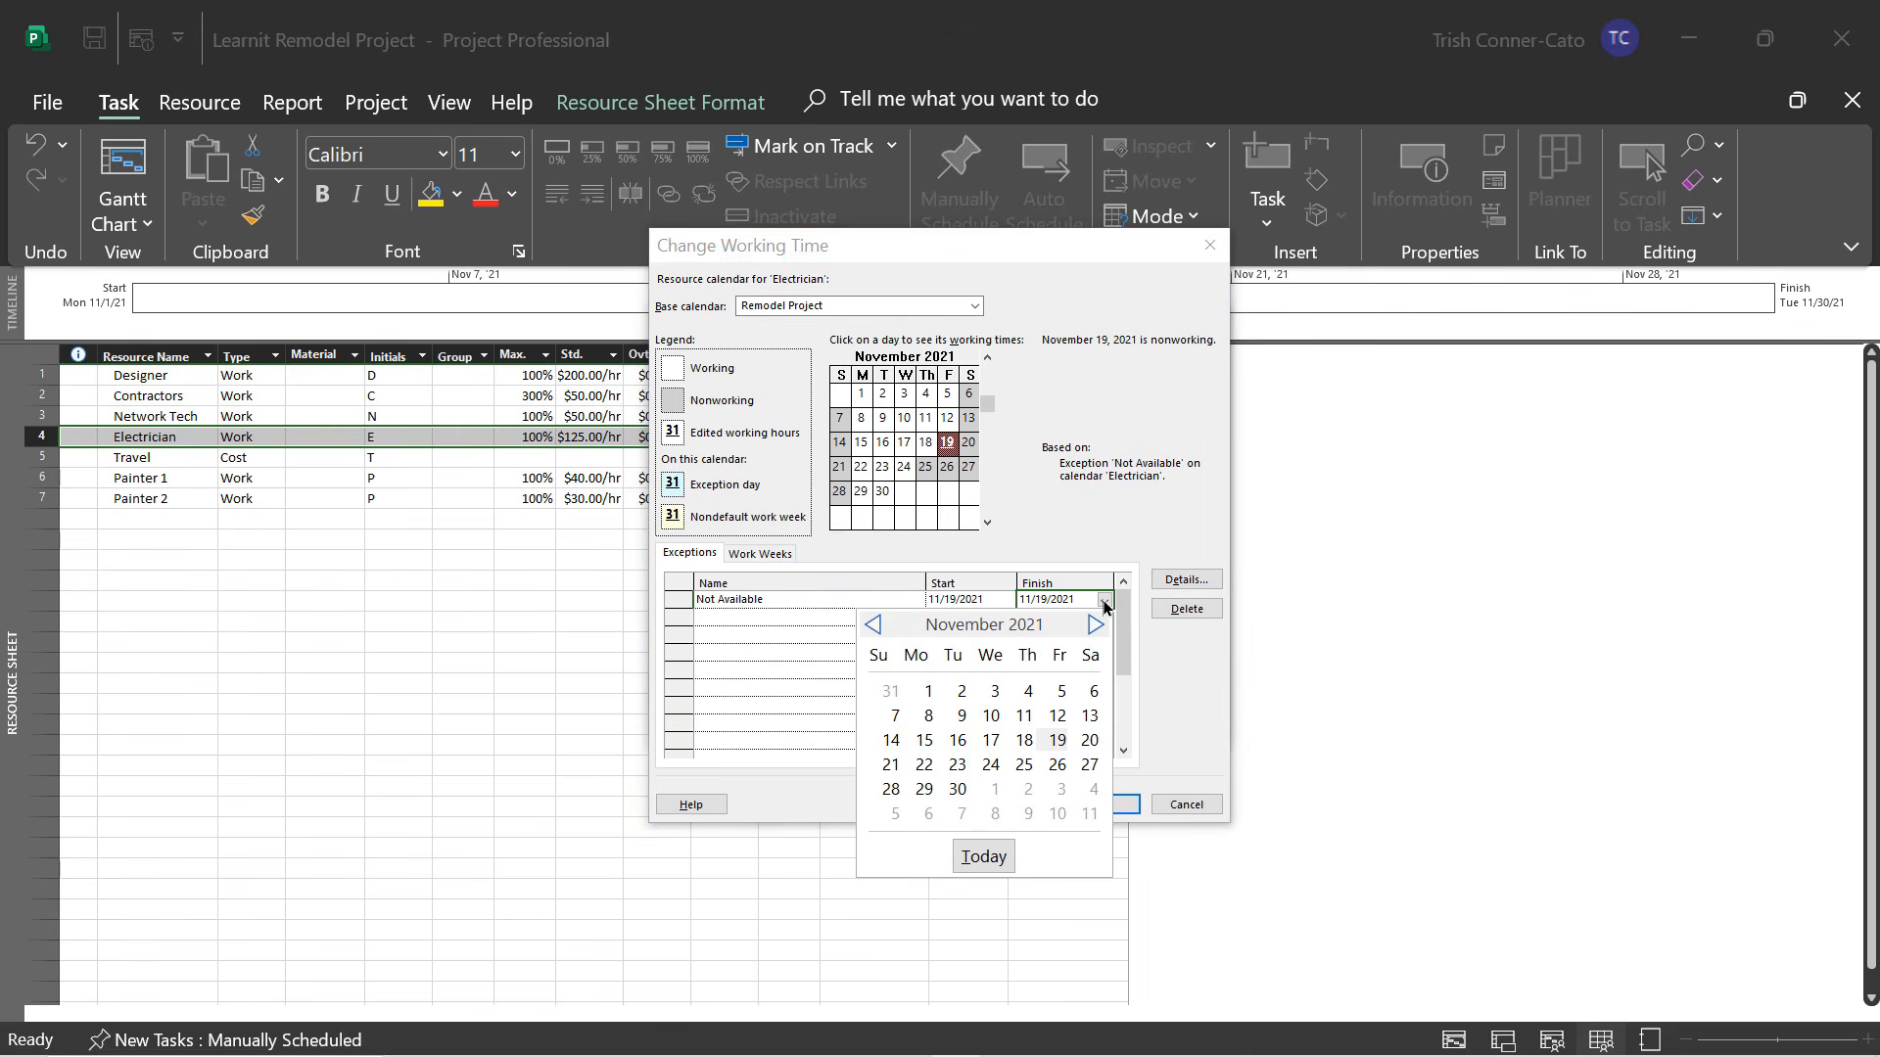
click(1057, 765)
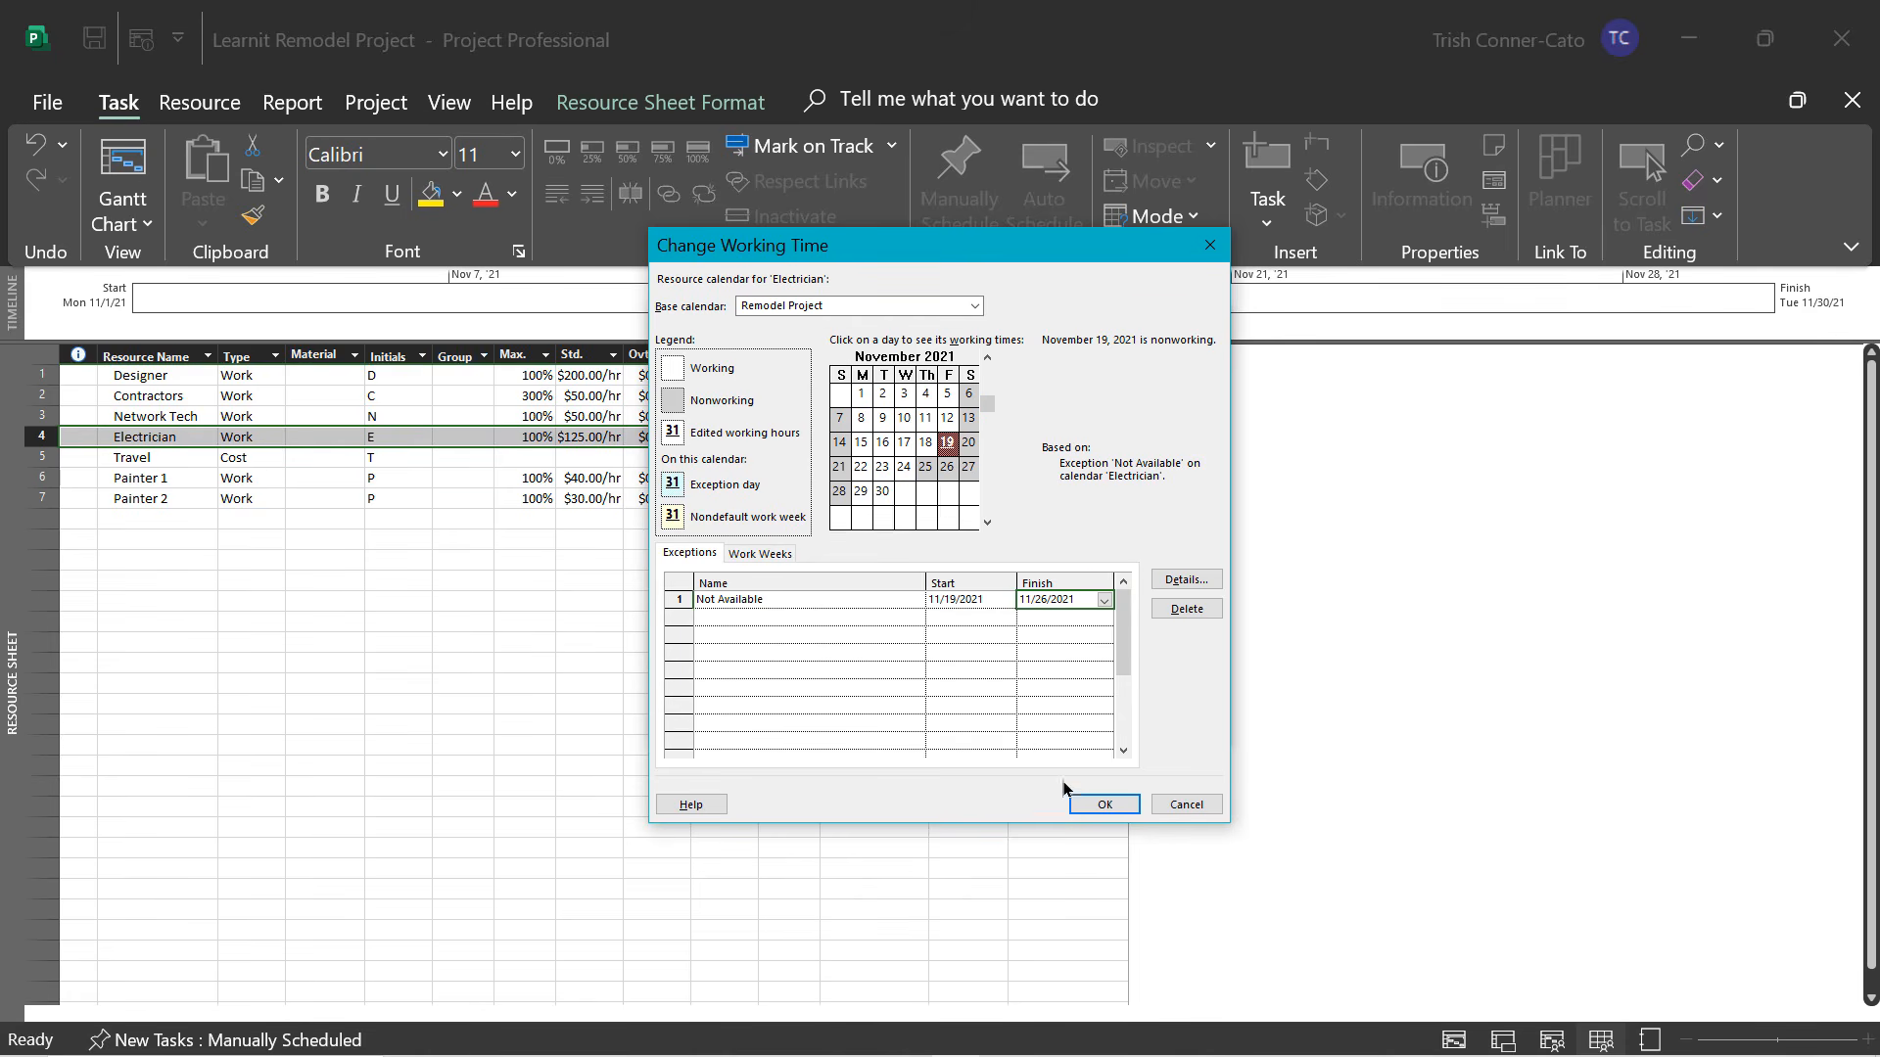
click(1082, 809)
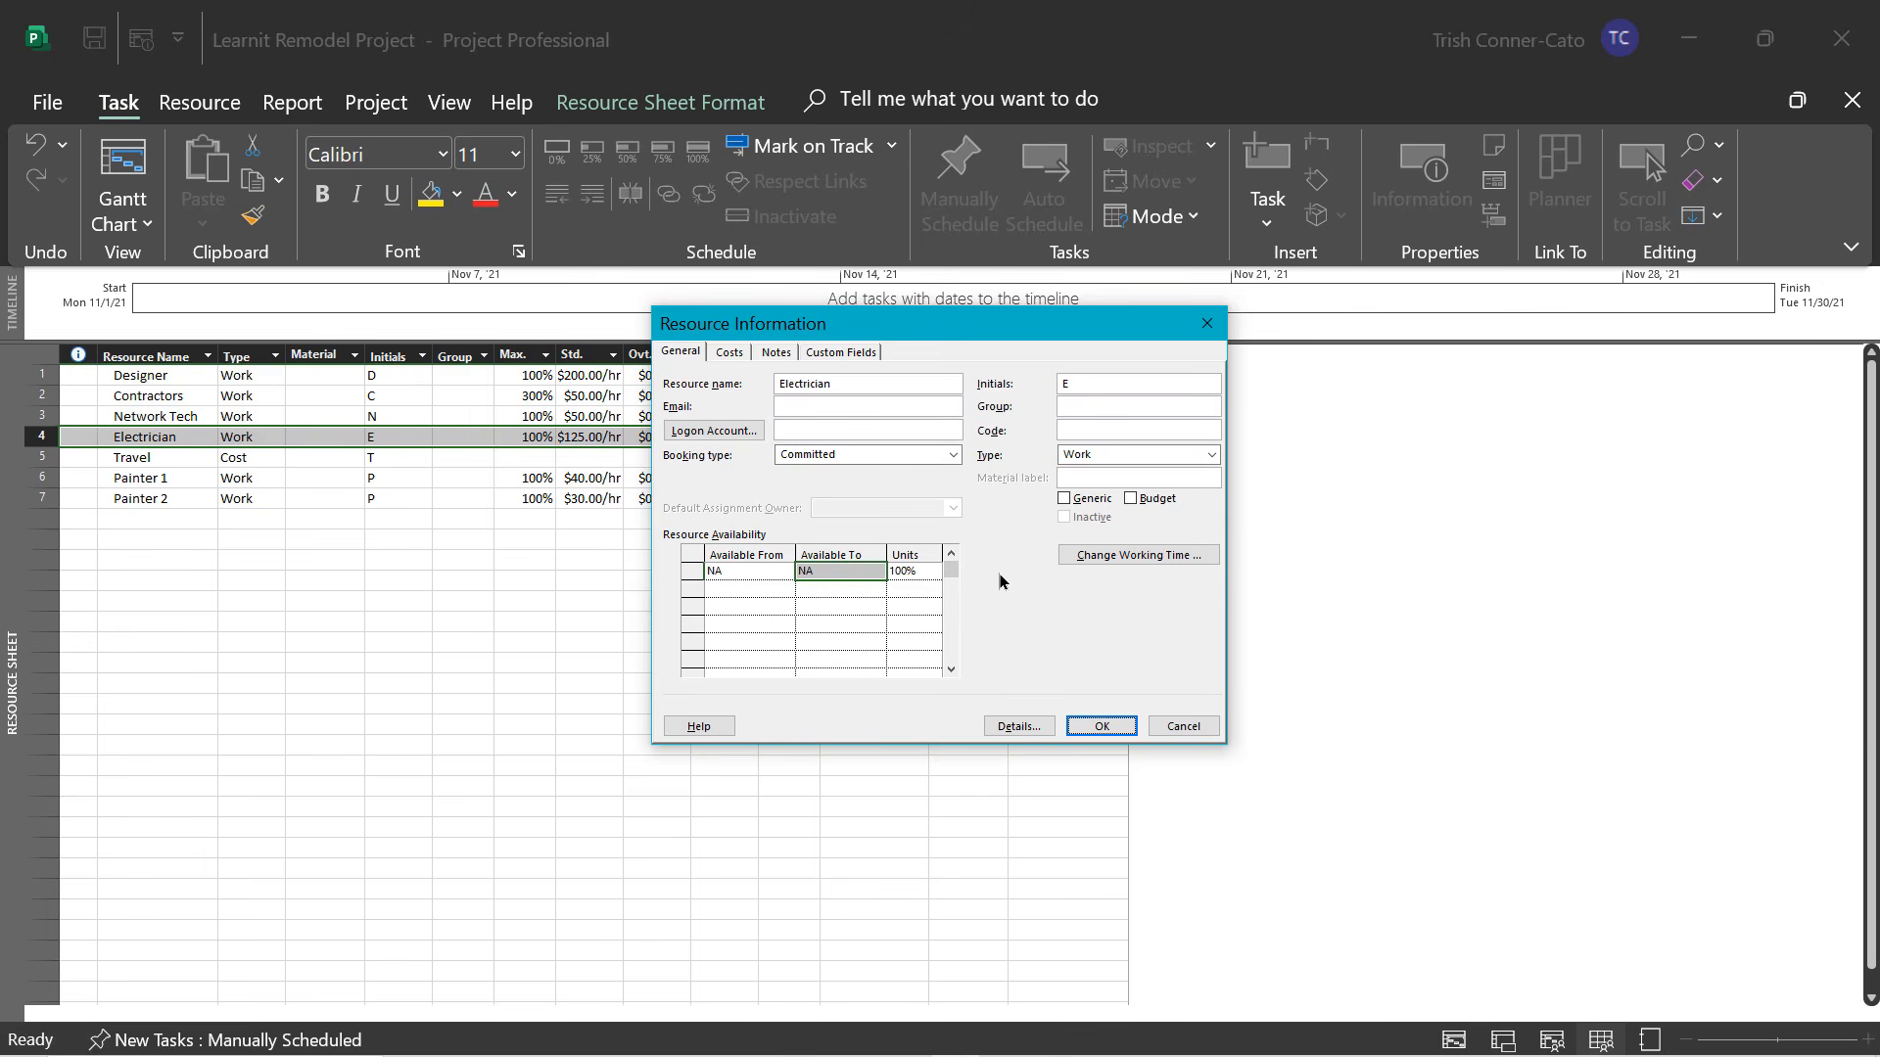
click(1099, 727)
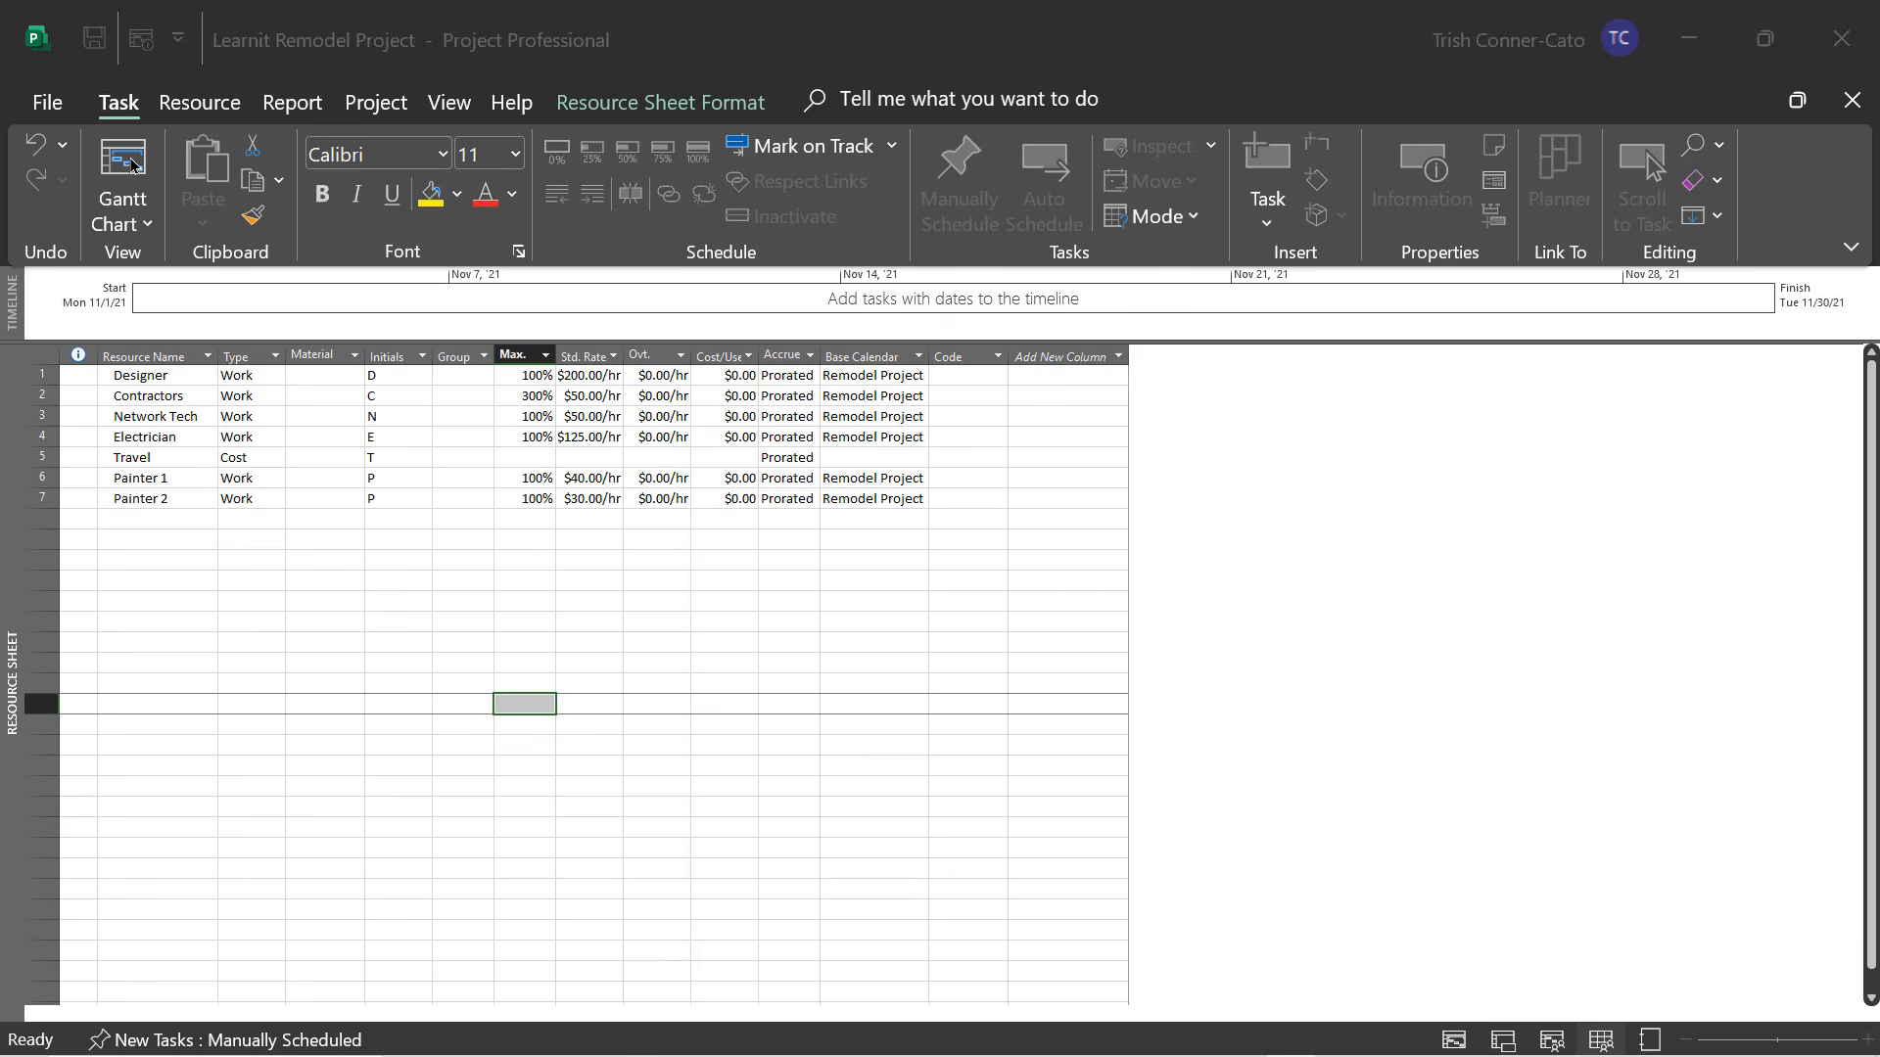
Switch to the Gantt Chart view and widen the task table to fit the whole Resource Names column.
right_click(10, 619)
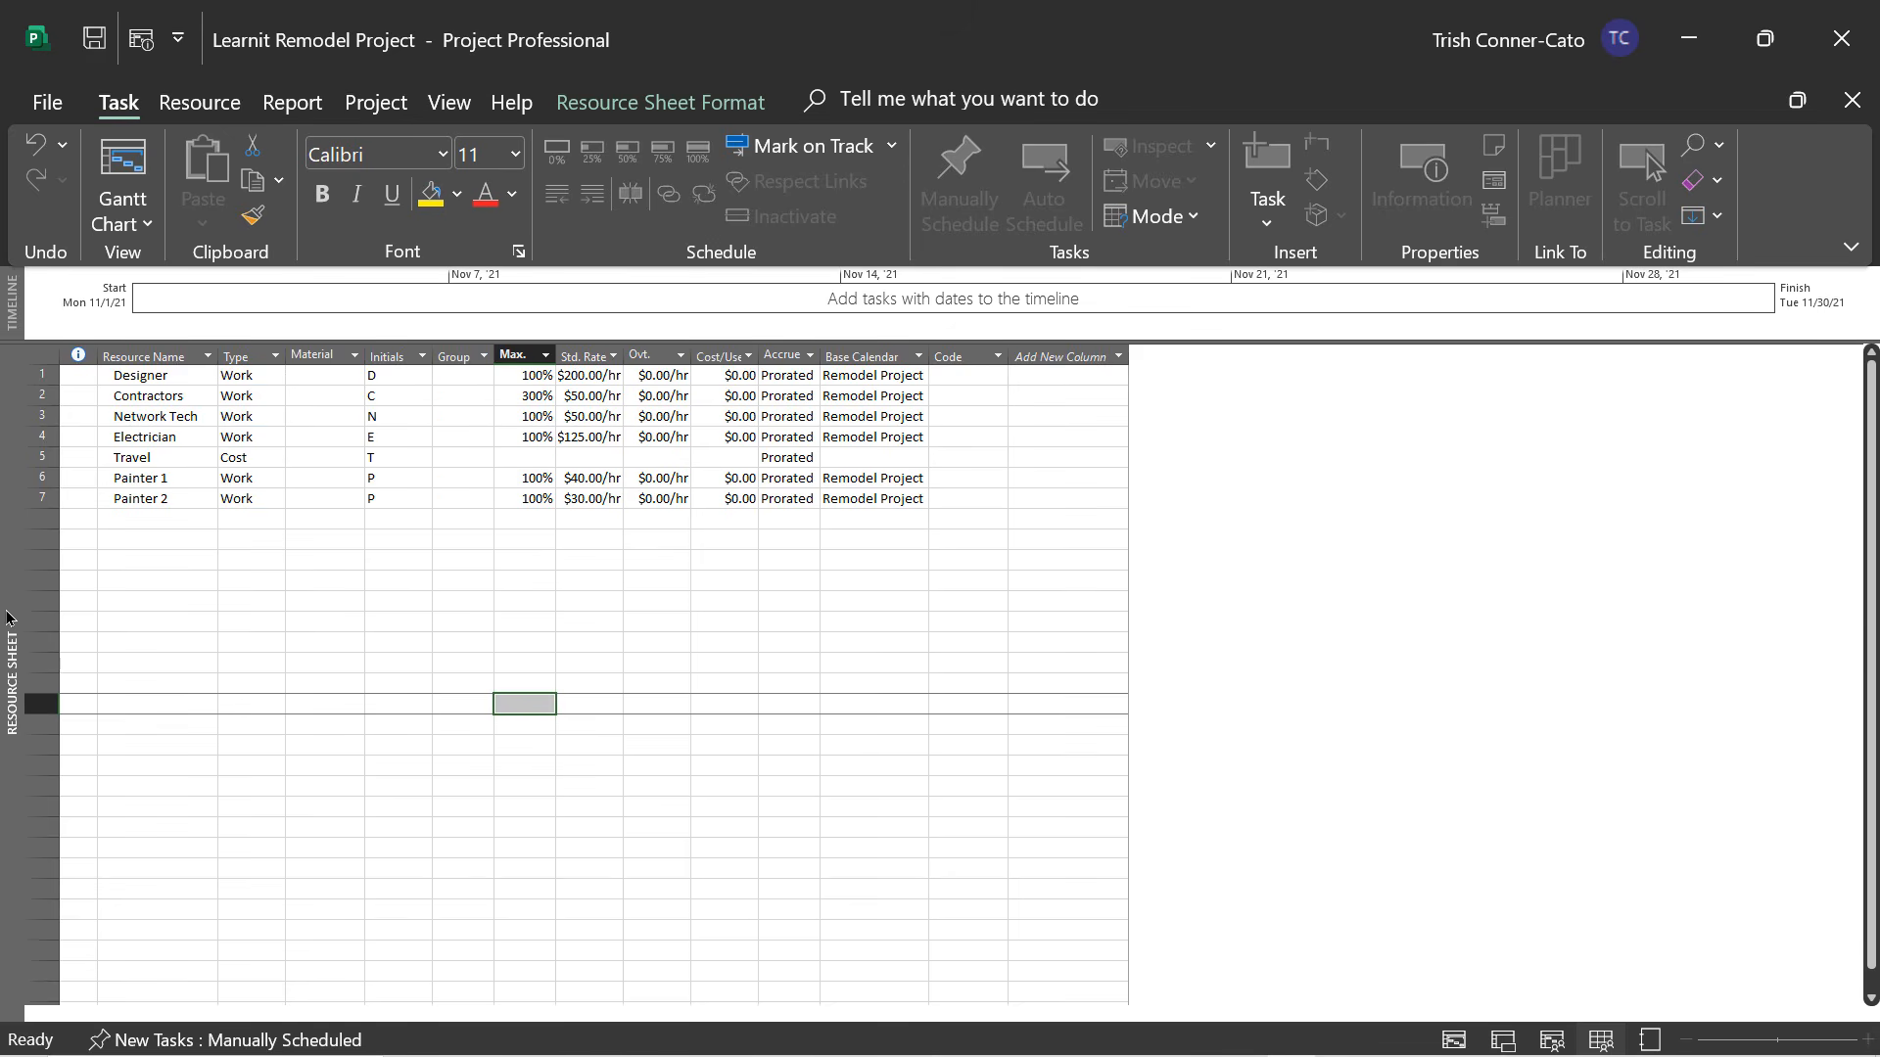
right_click(8, 619)
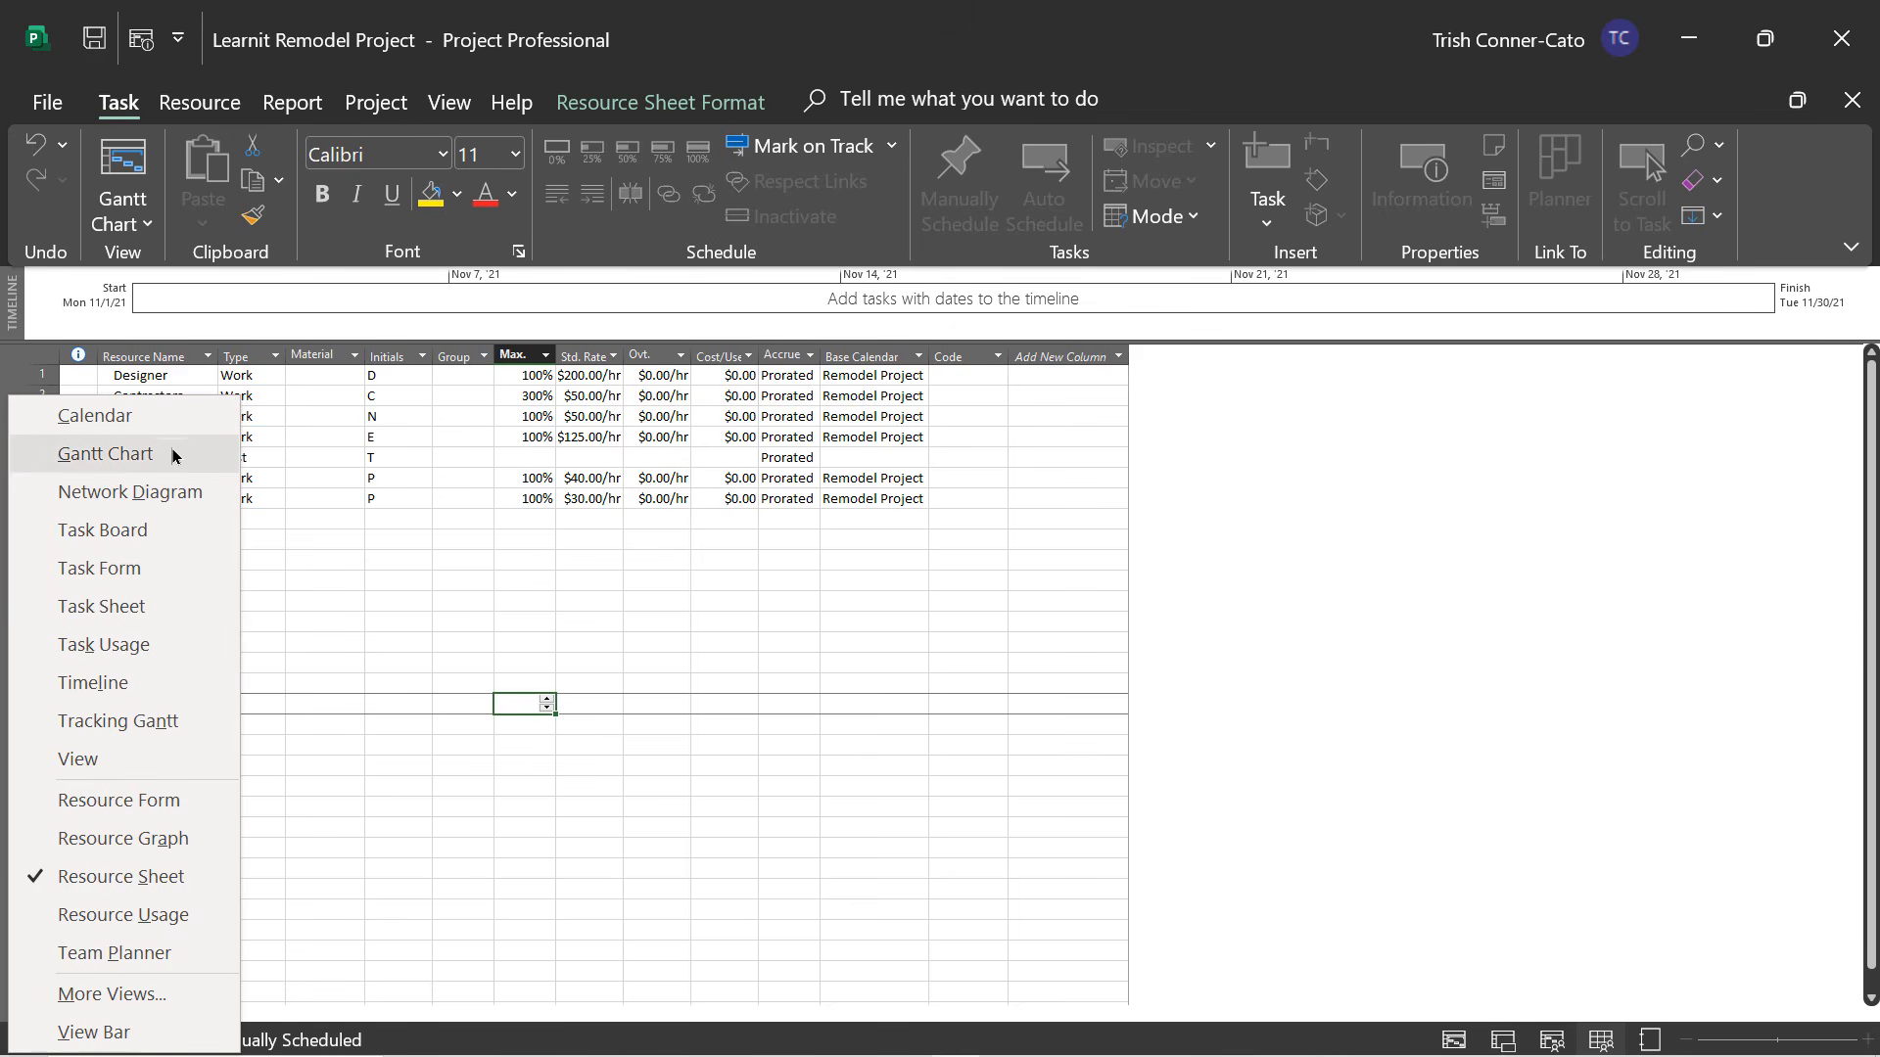
click(105, 454)
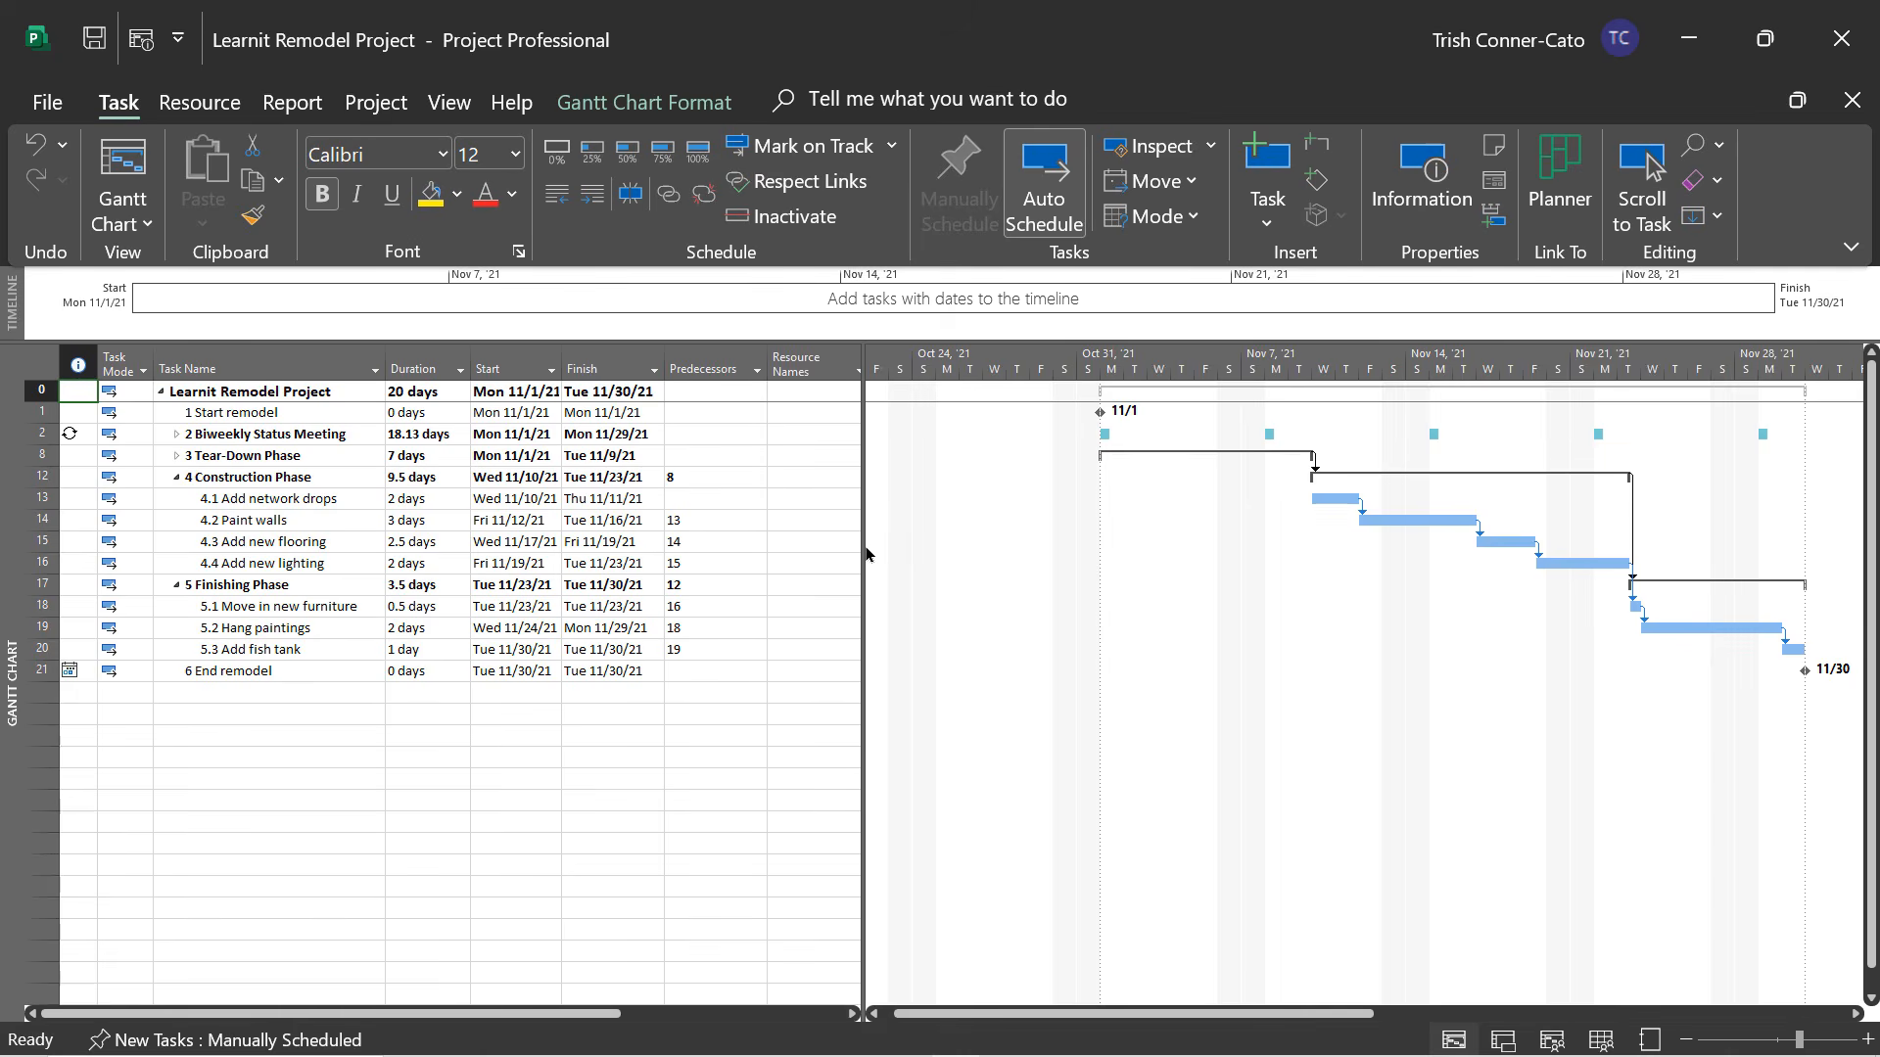
drag(867, 545, 872, 632)
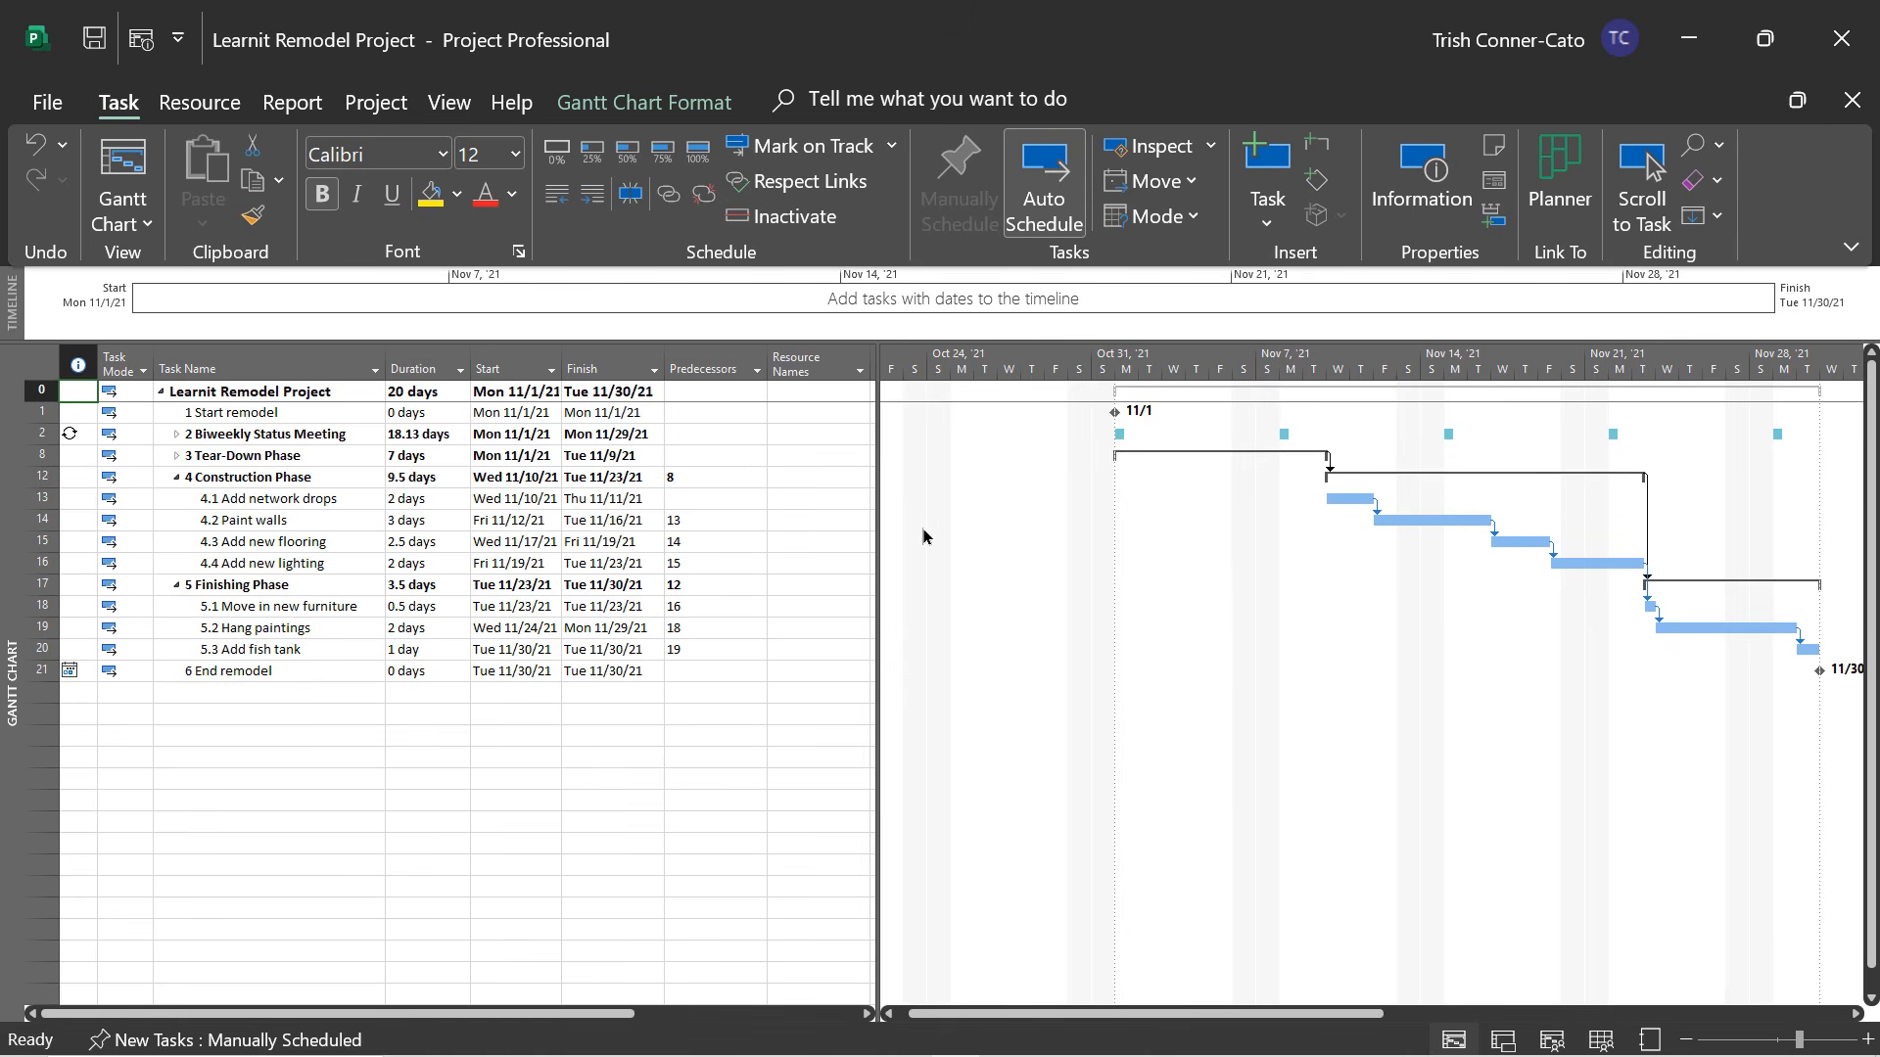
Expand the Biweekly Status Meeting summary task and assign Contractors and Designer to Biweekly Status Meeting 1.
click(175, 435)
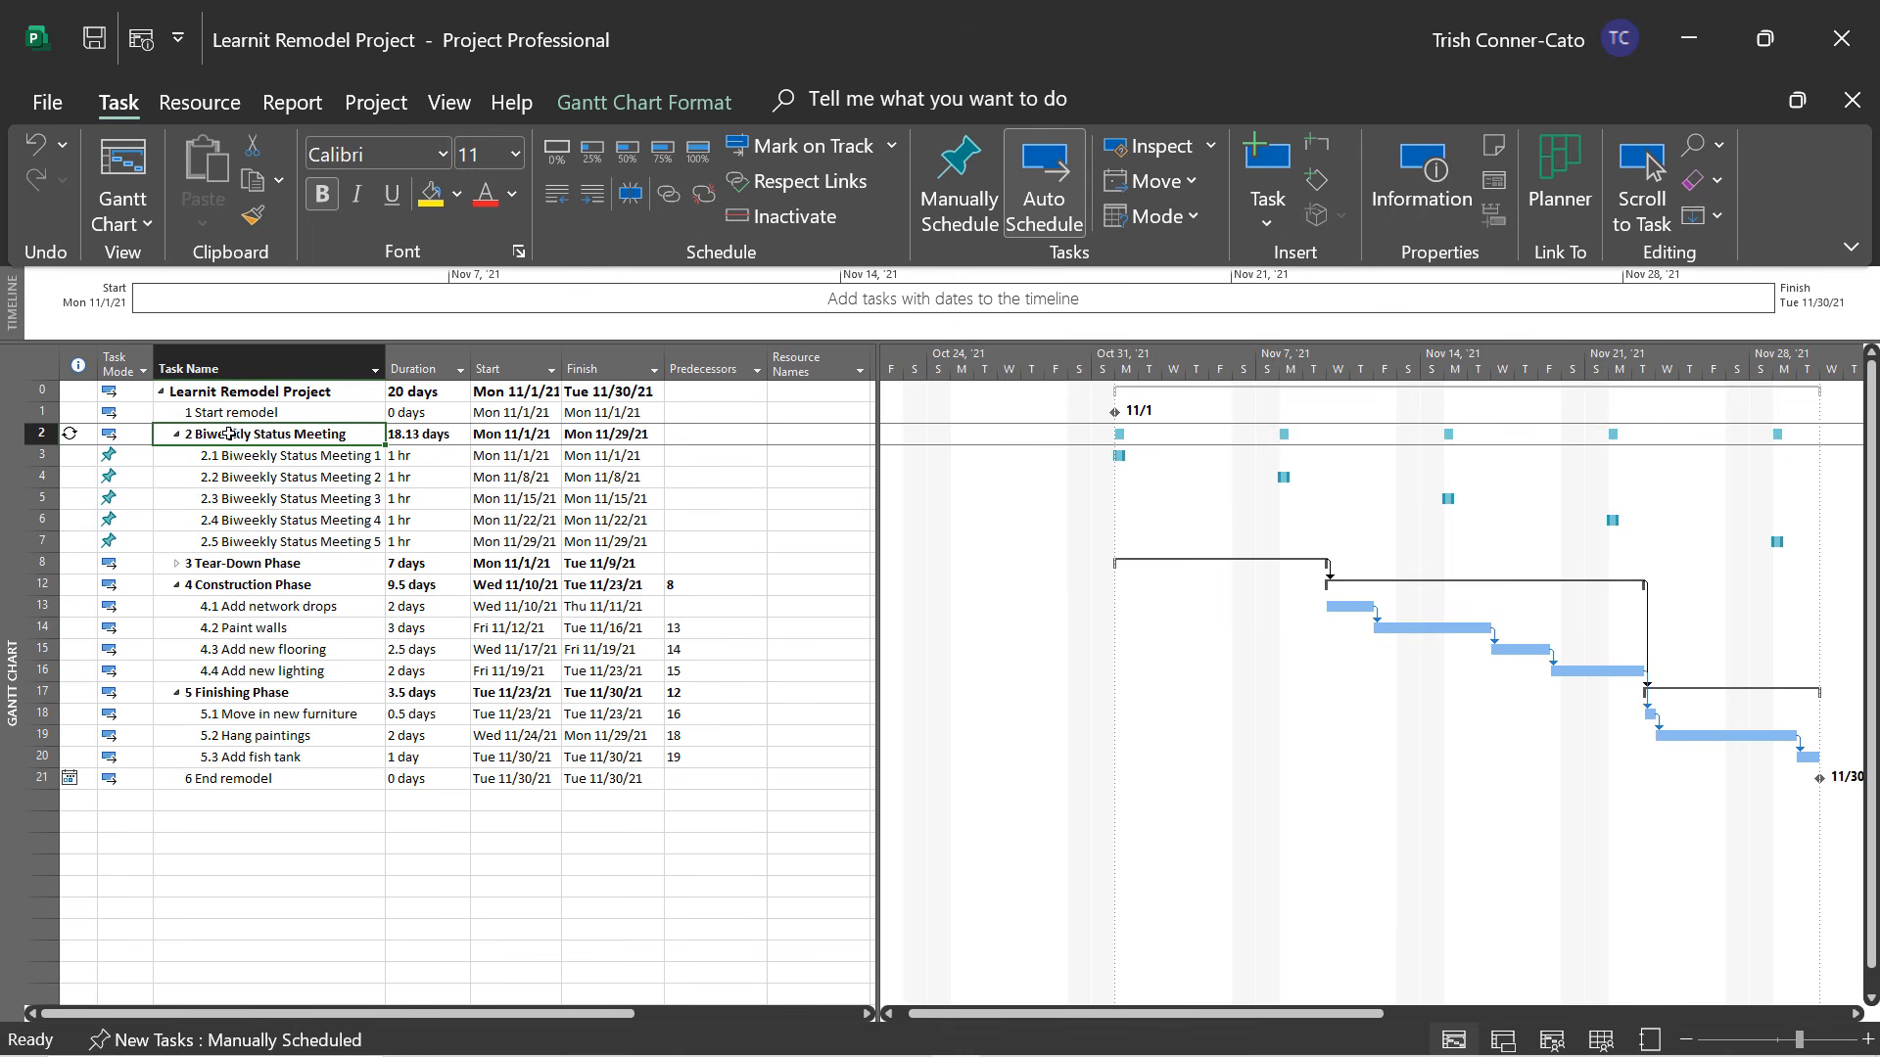
click(257, 460)
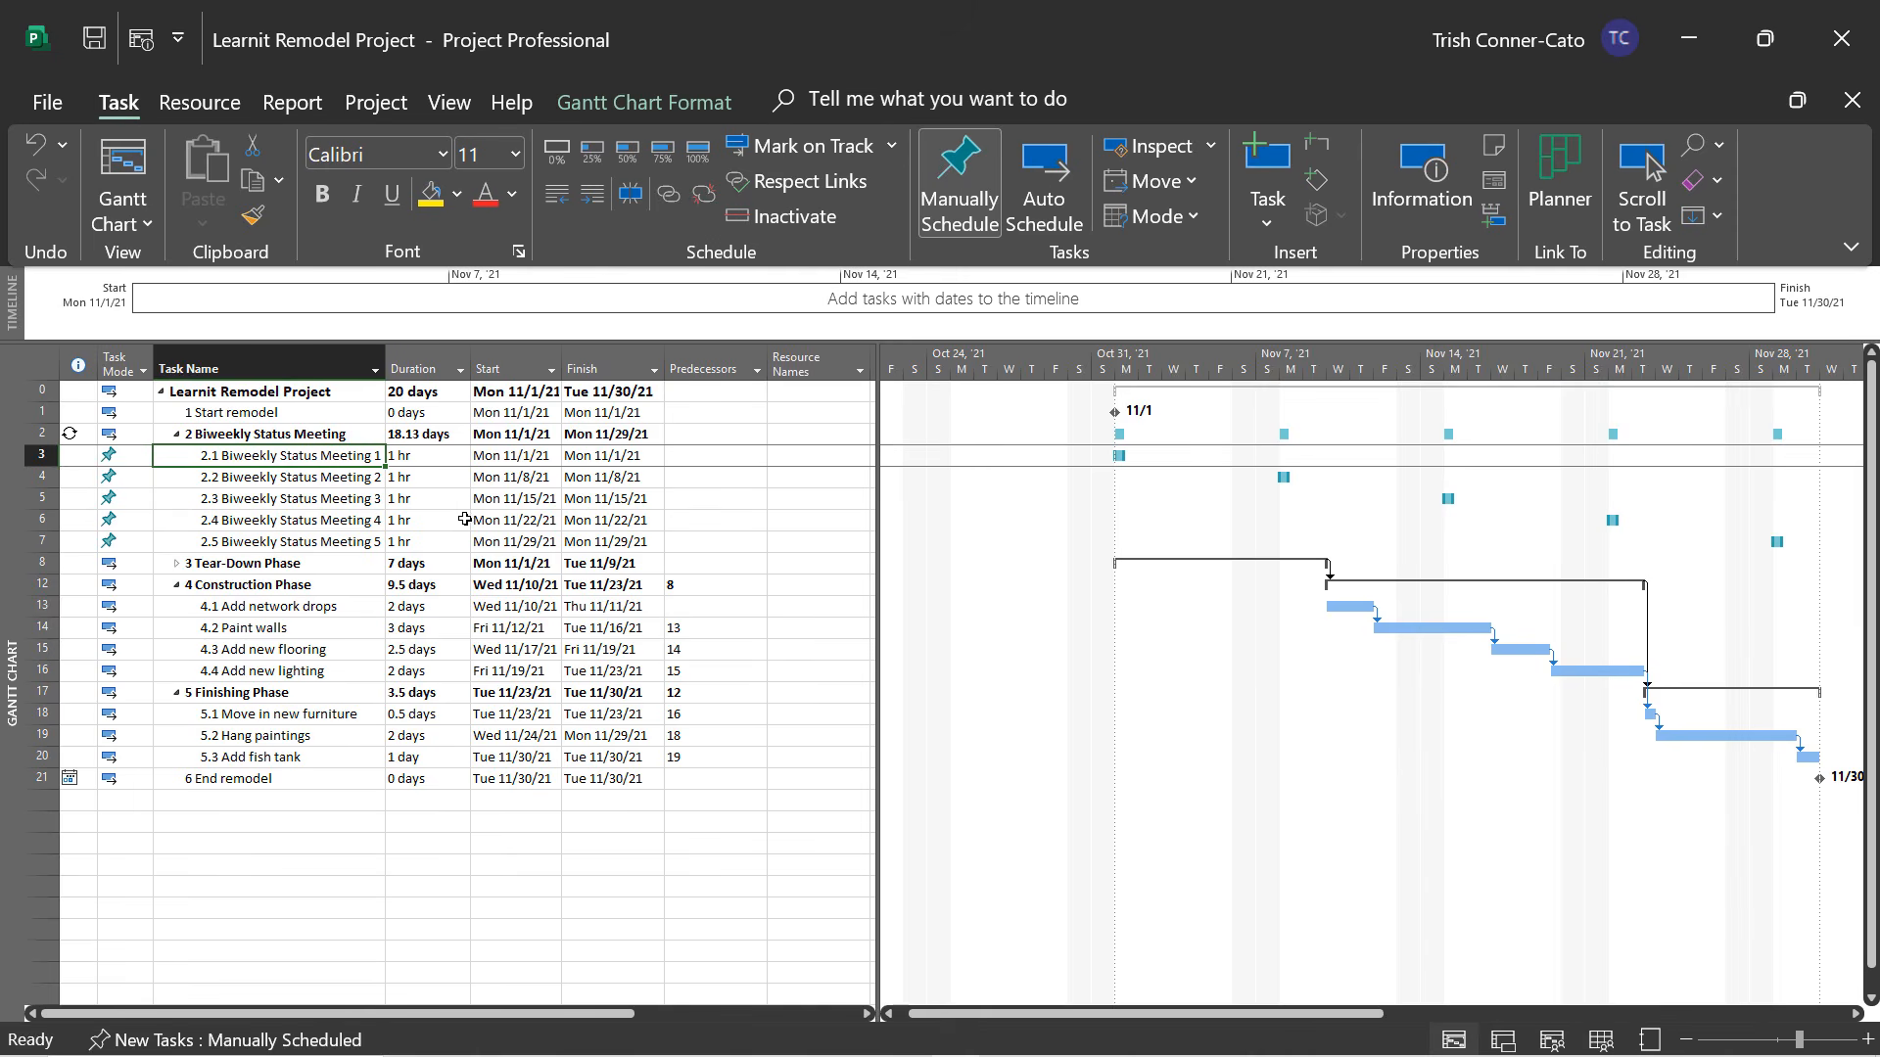
click(801, 462)
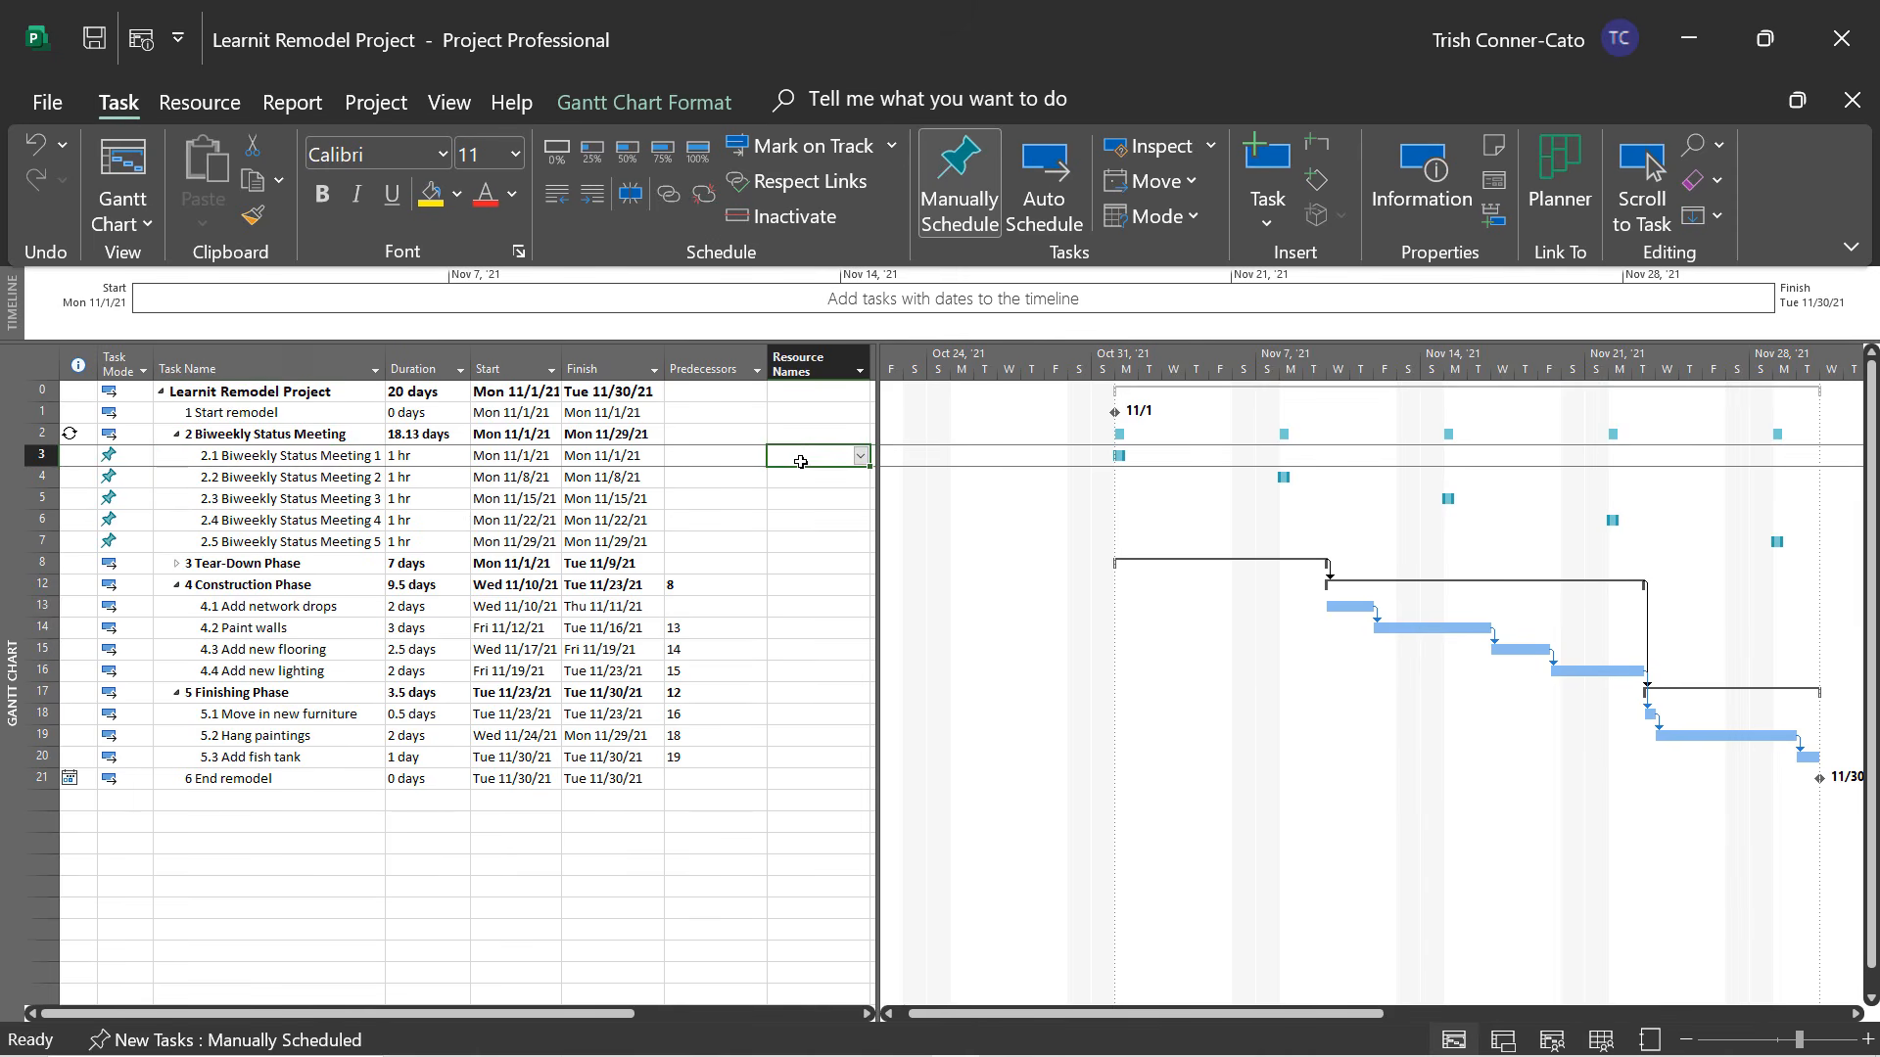
click(861, 456)
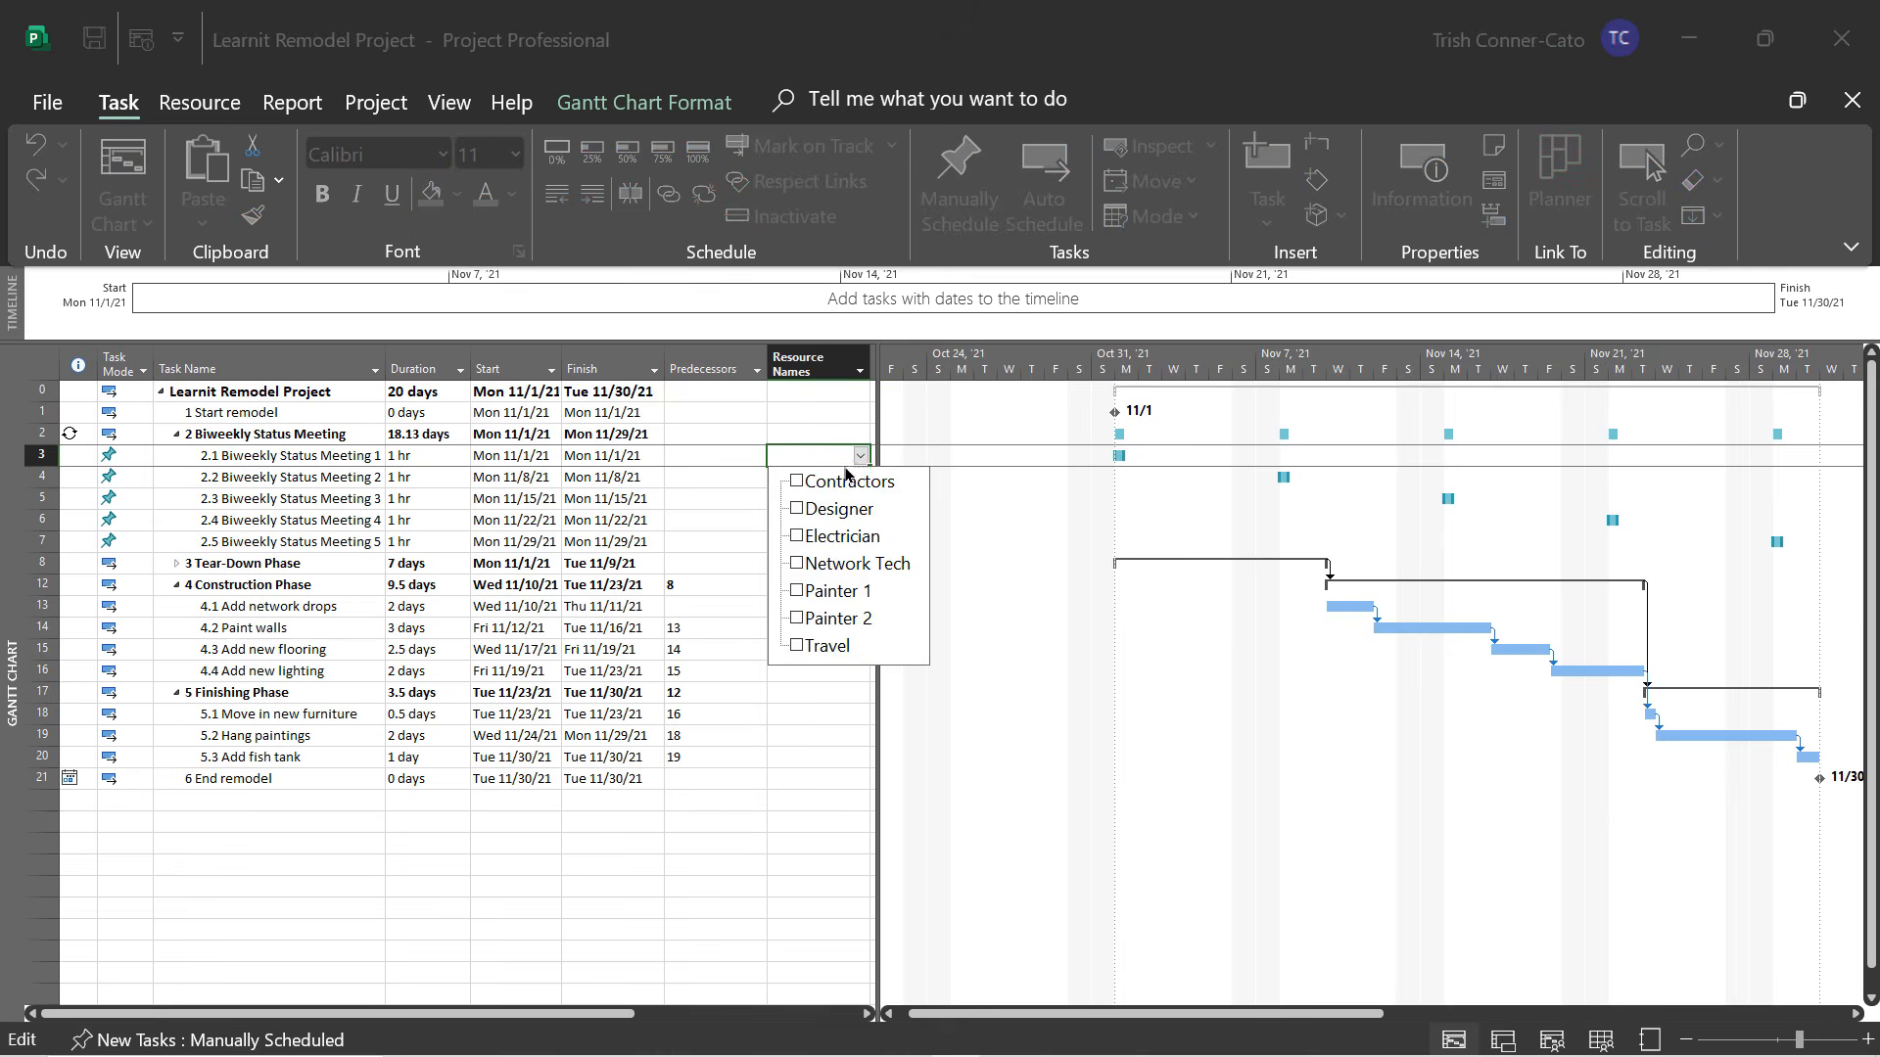
click(796, 483)
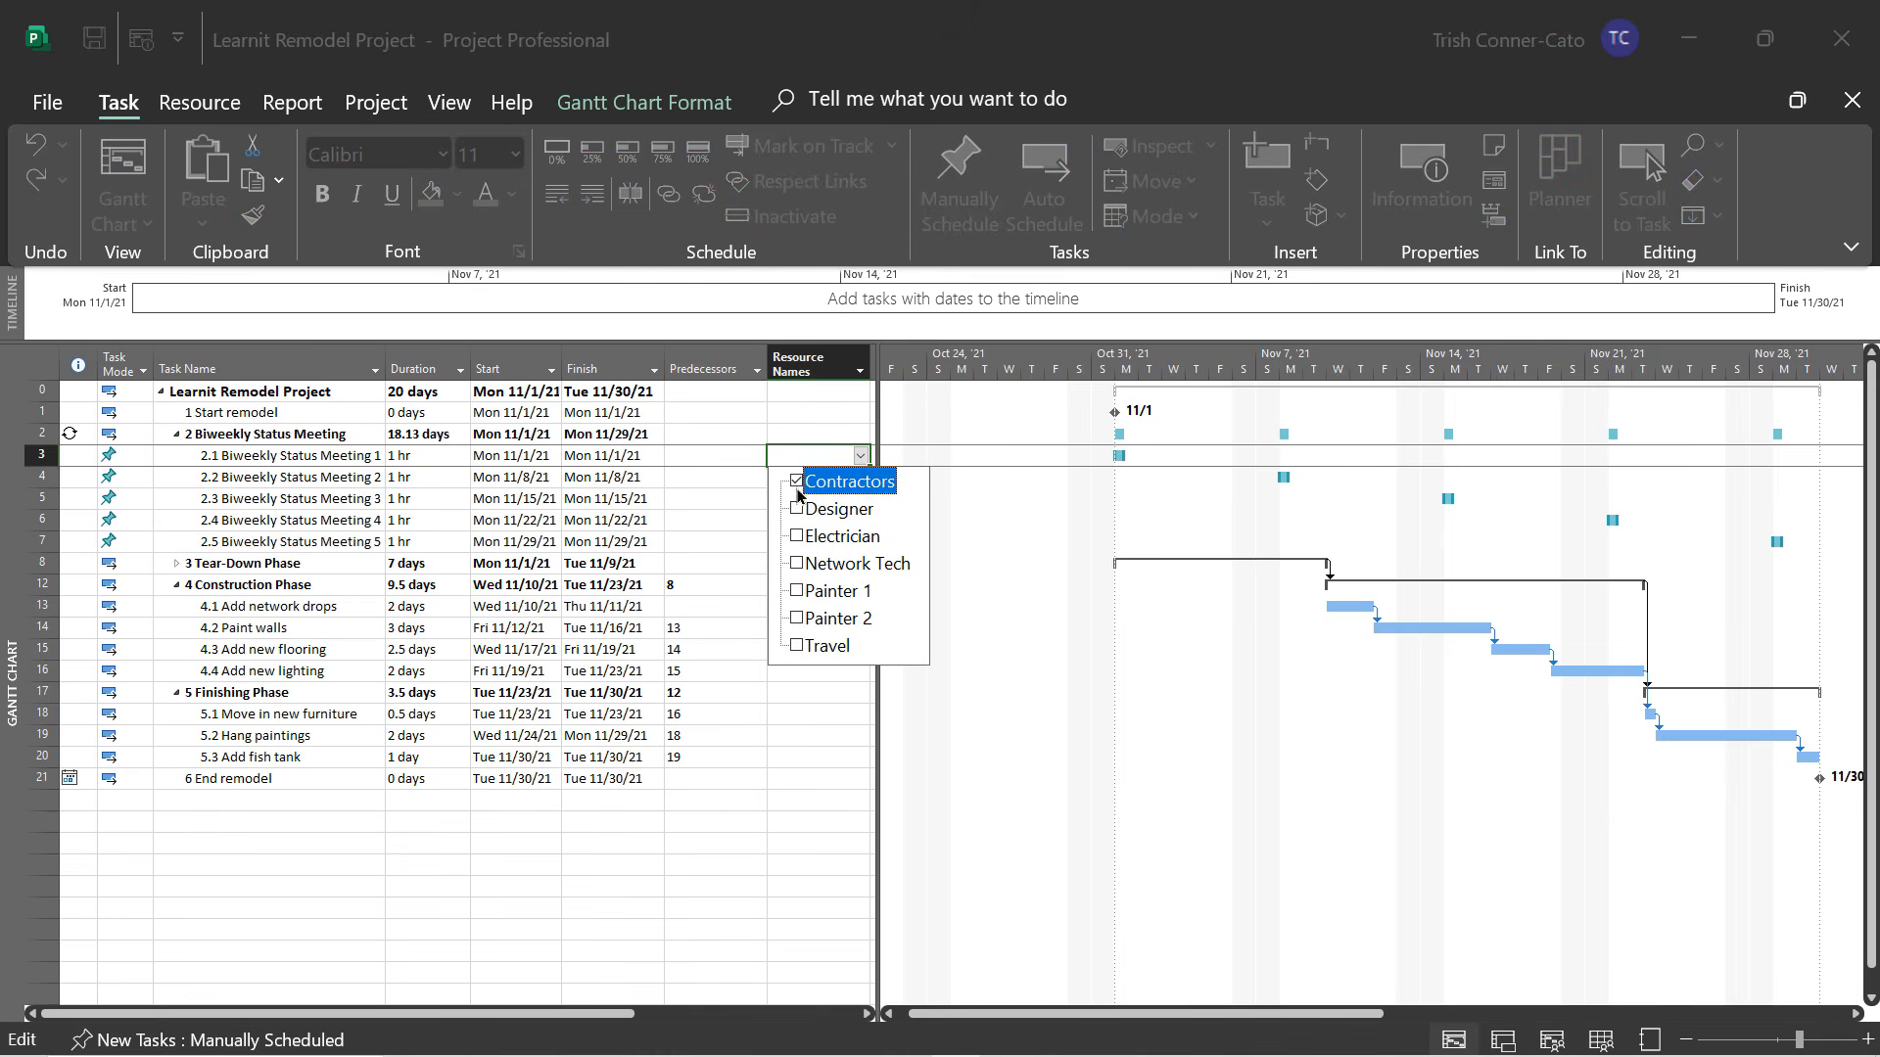
click(741, 567)
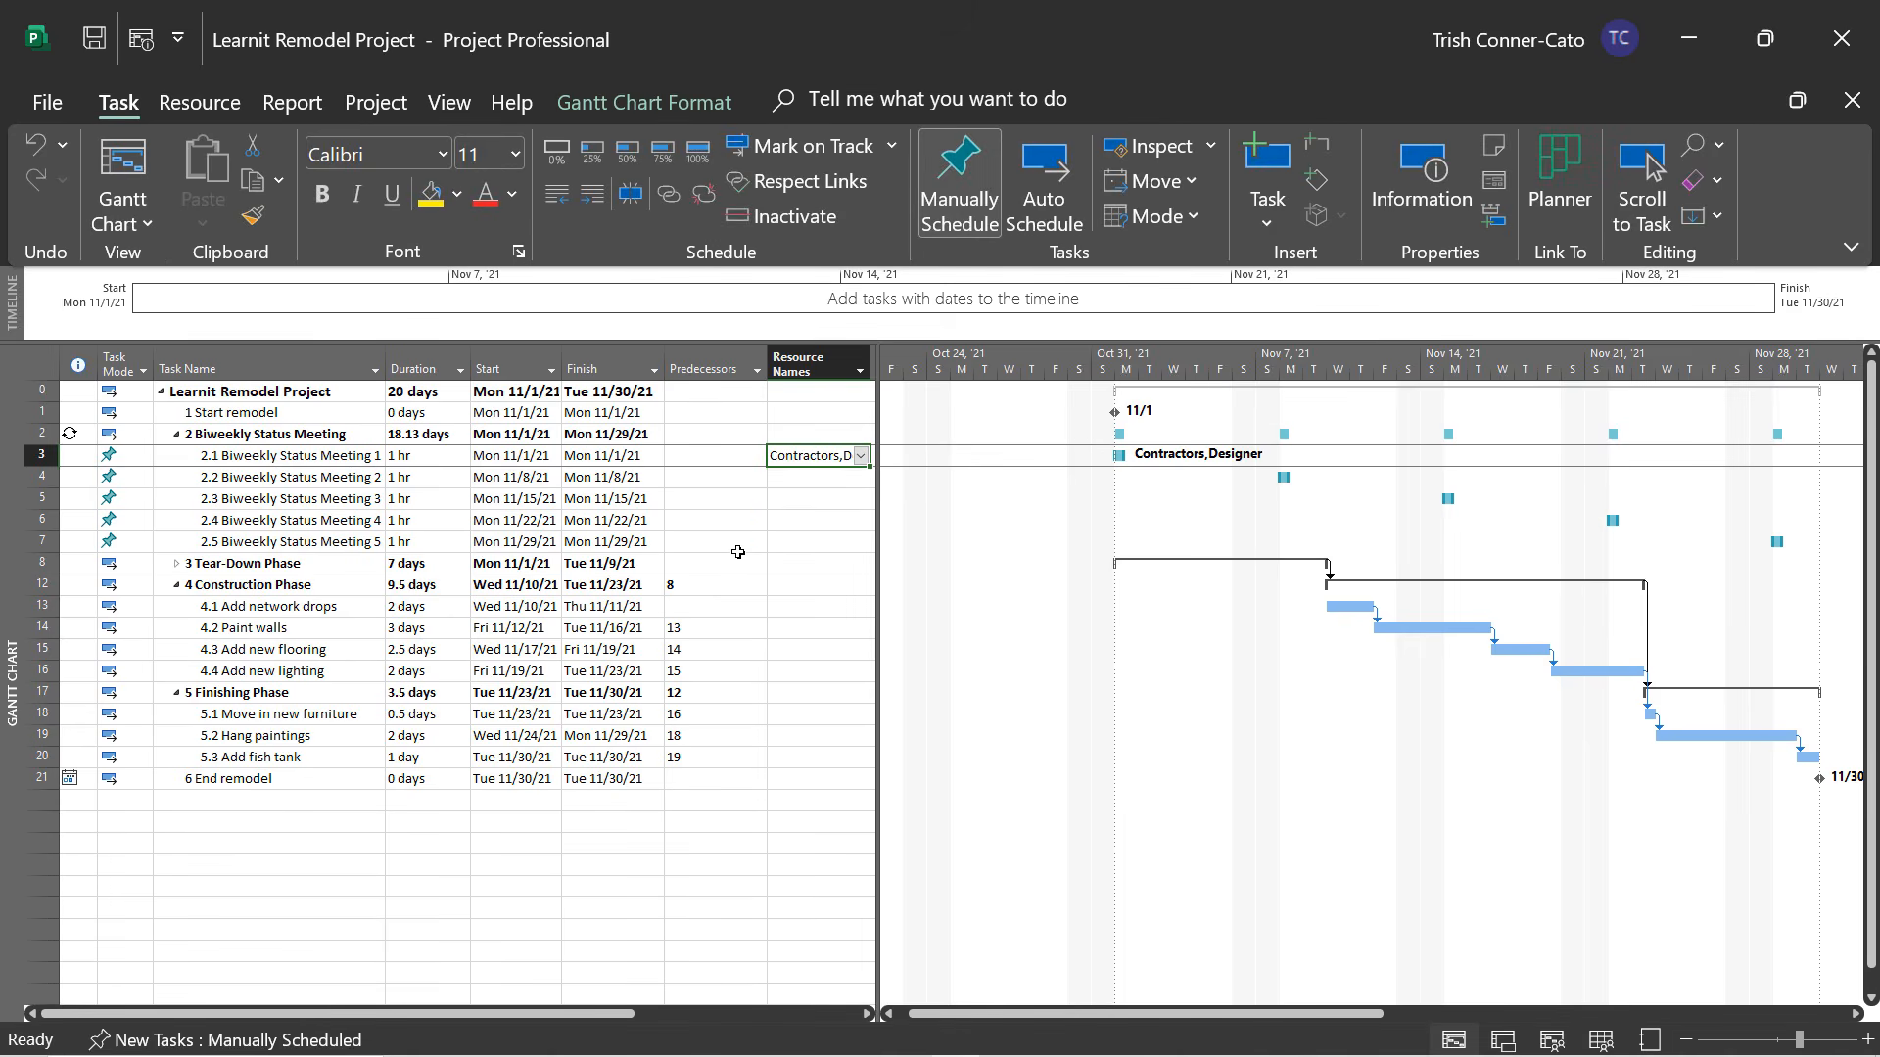
Assign the Contractors and Designer resources to Biweekly Status Meeting 2.
click(800, 482)
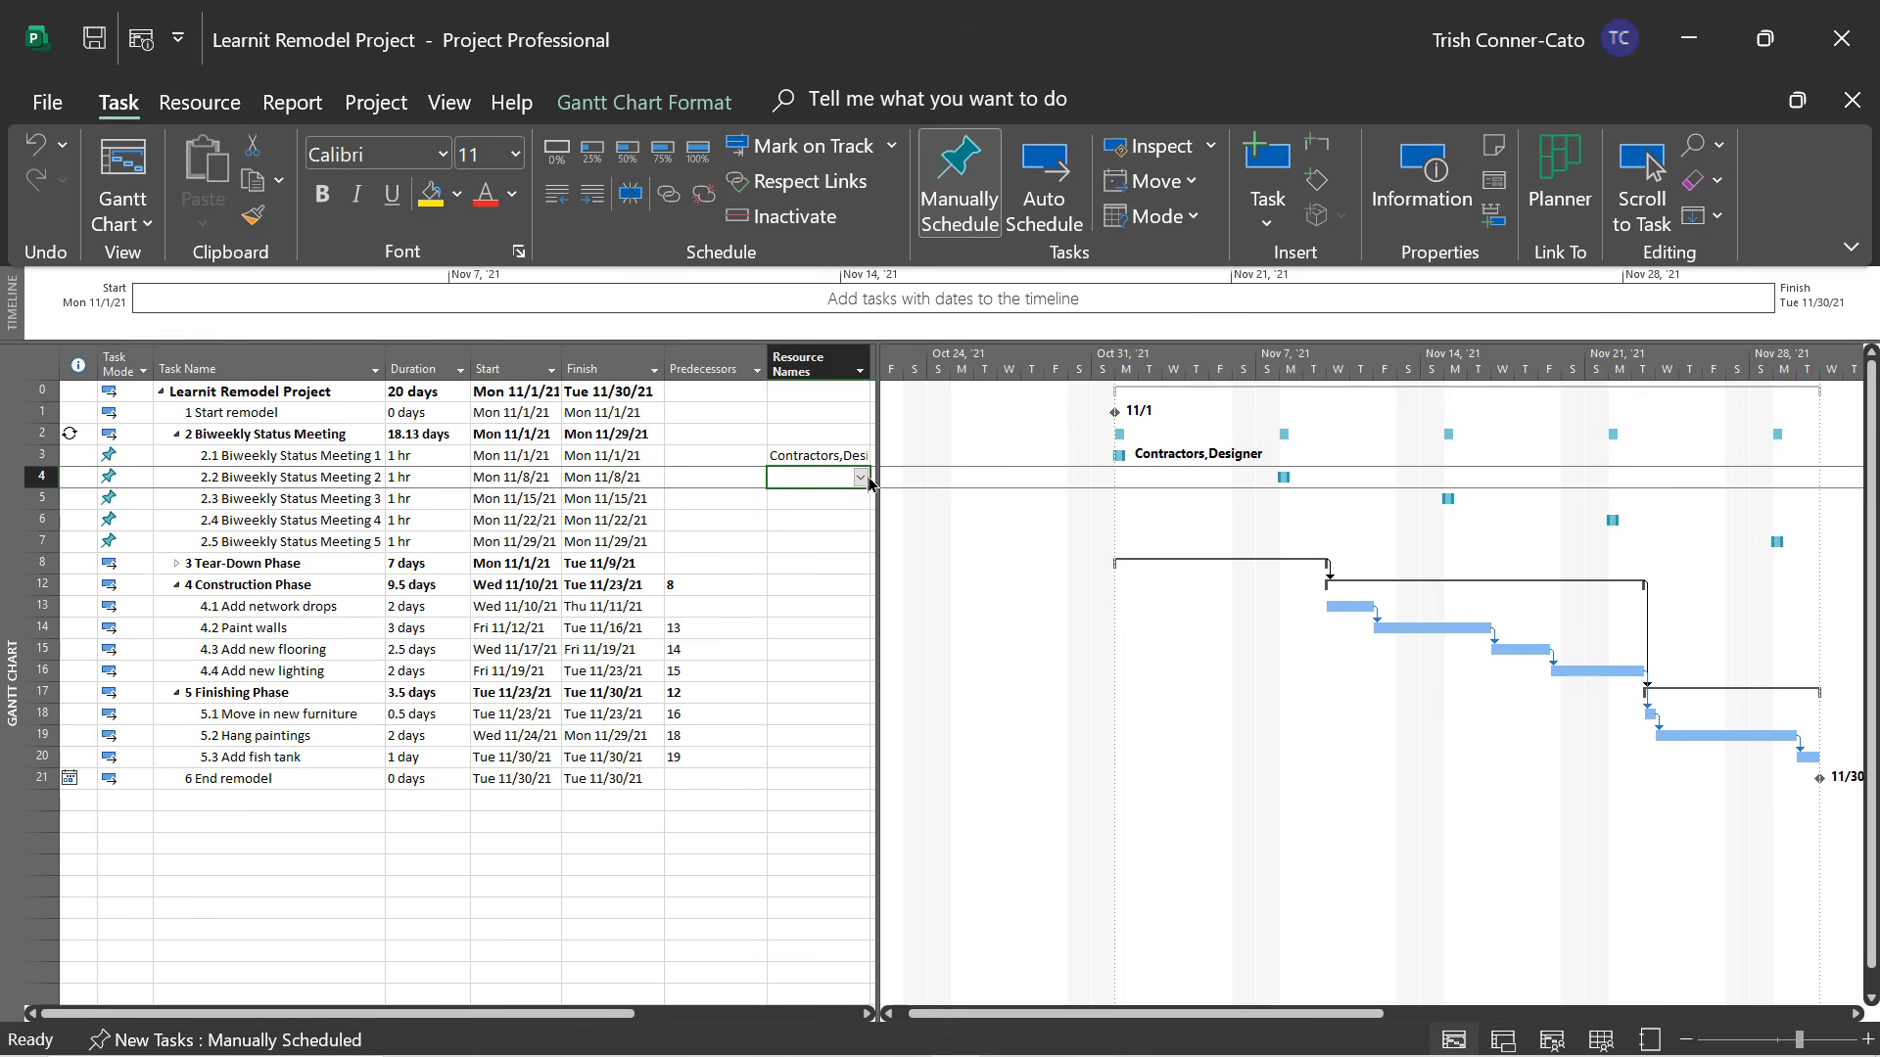
click(862, 478)
click(796, 503)
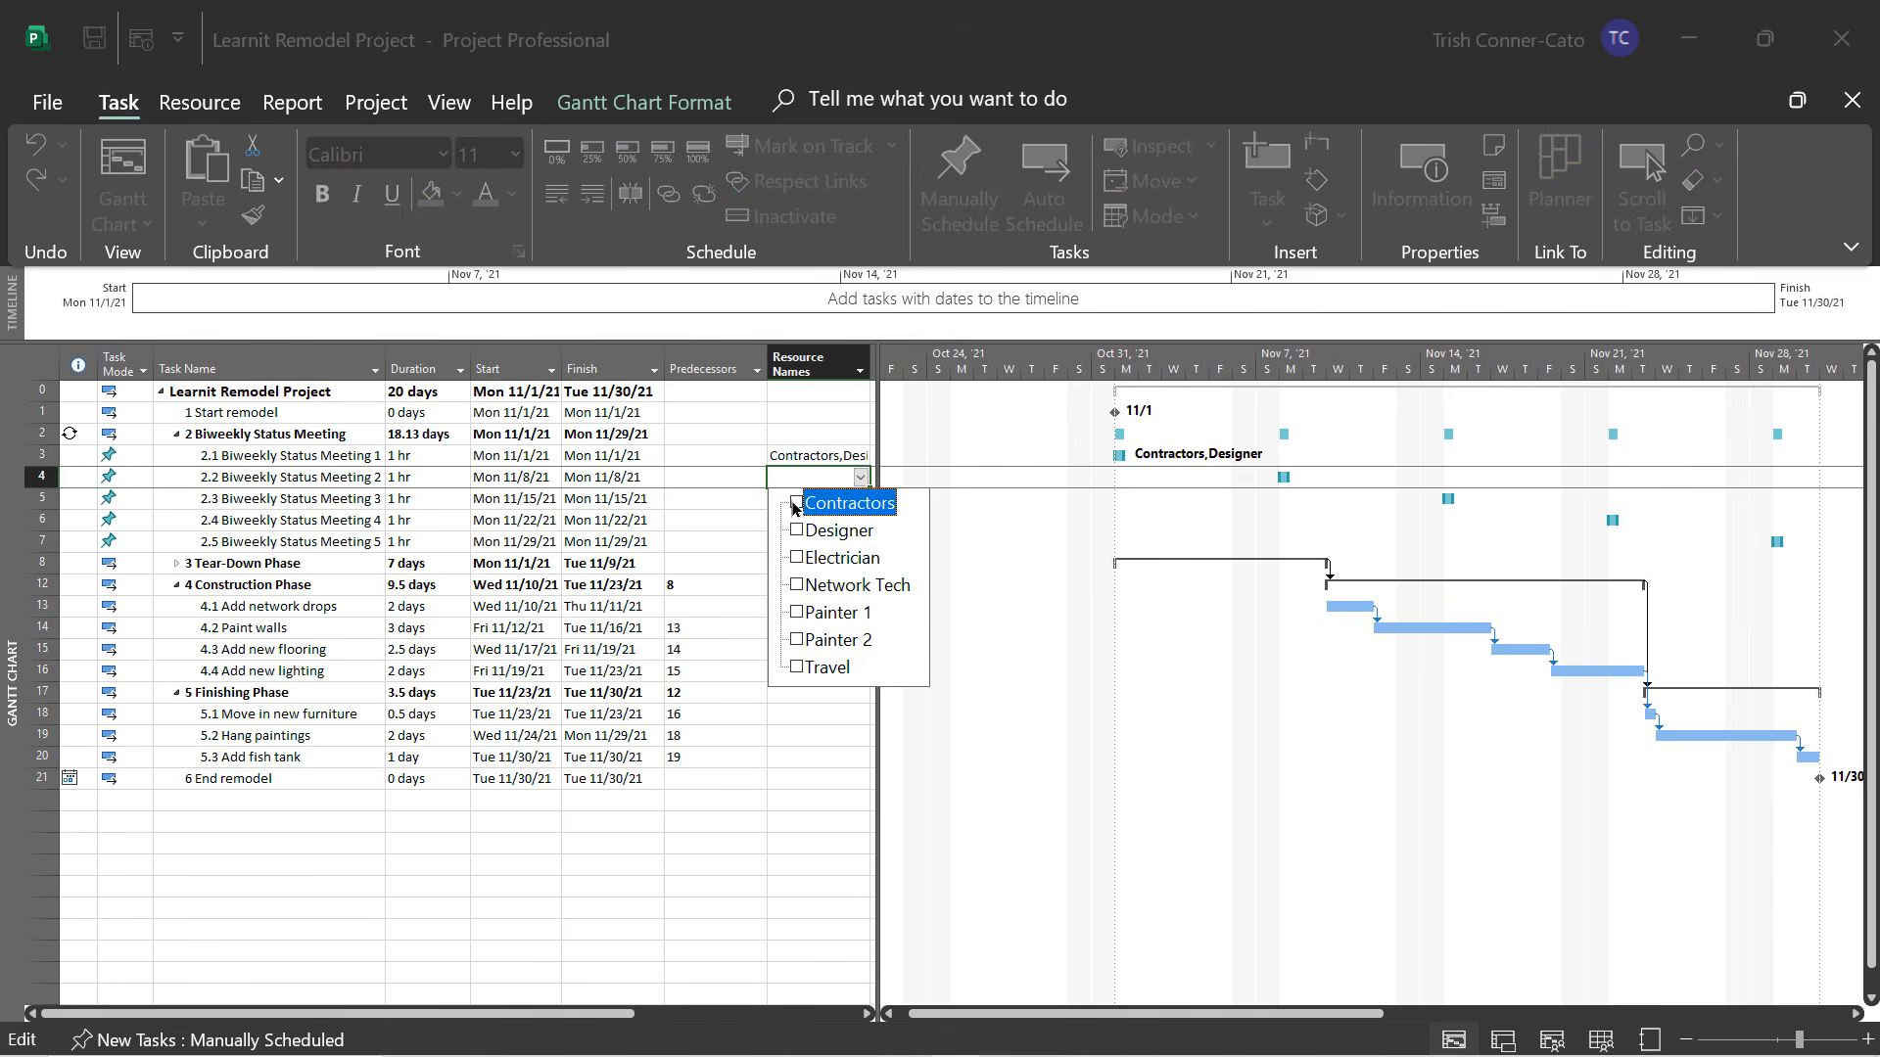
click(796, 531)
click(789, 721)
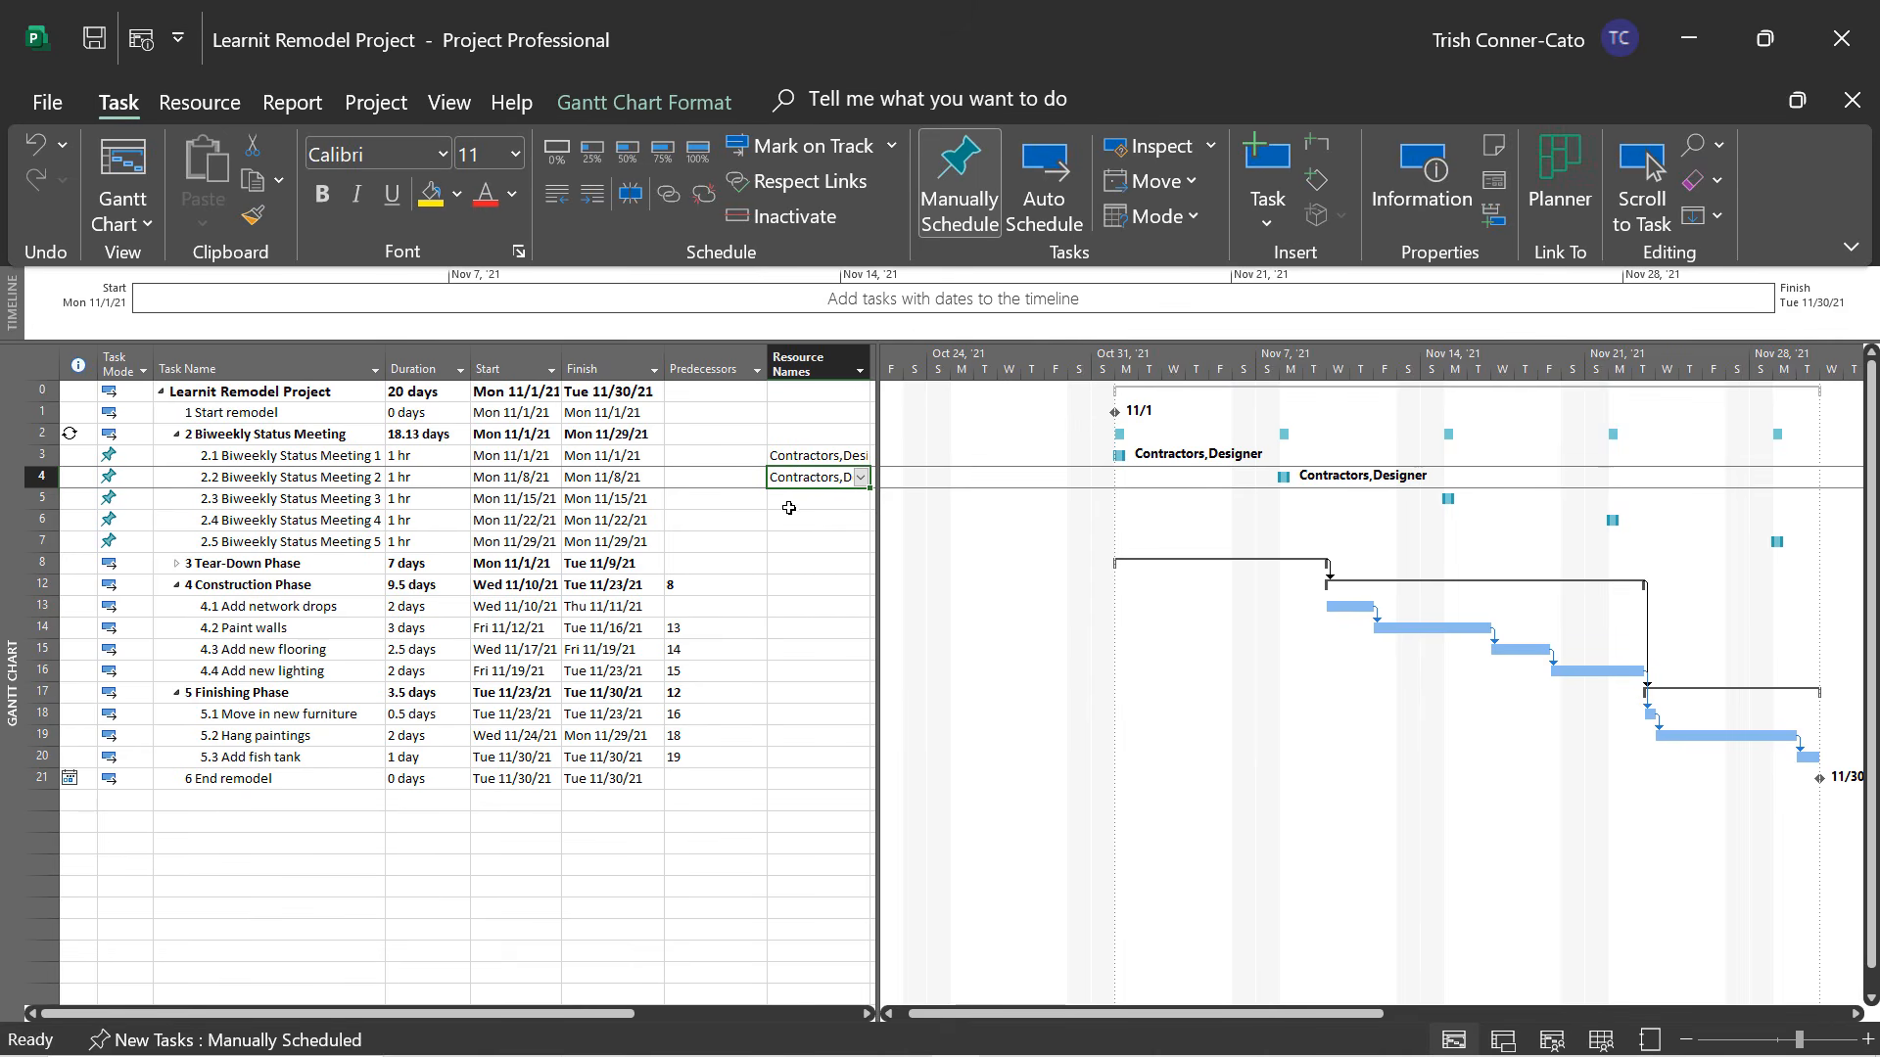
Assign the Contractors and Designer resources to Biweekly Status Meeting 3.
click(790, 502)
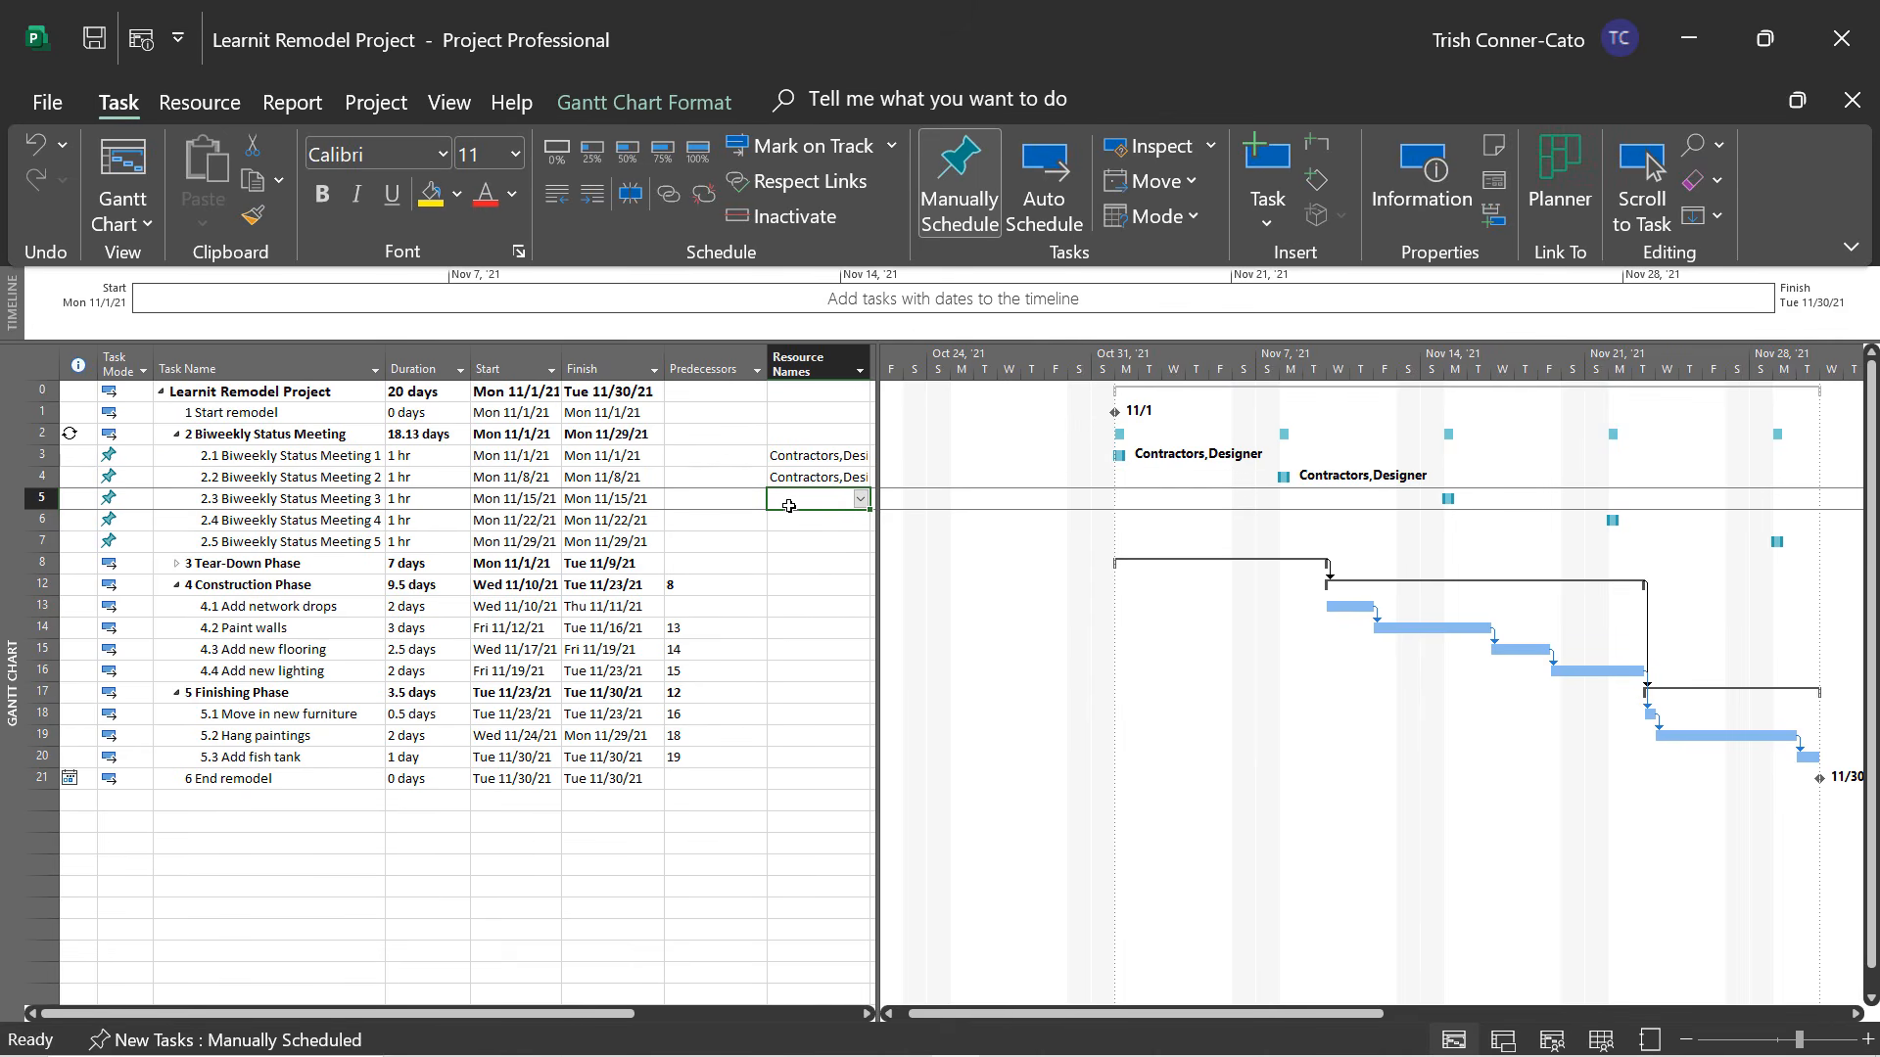
click(861, 500)
click(796, 525)
click(796, 553)
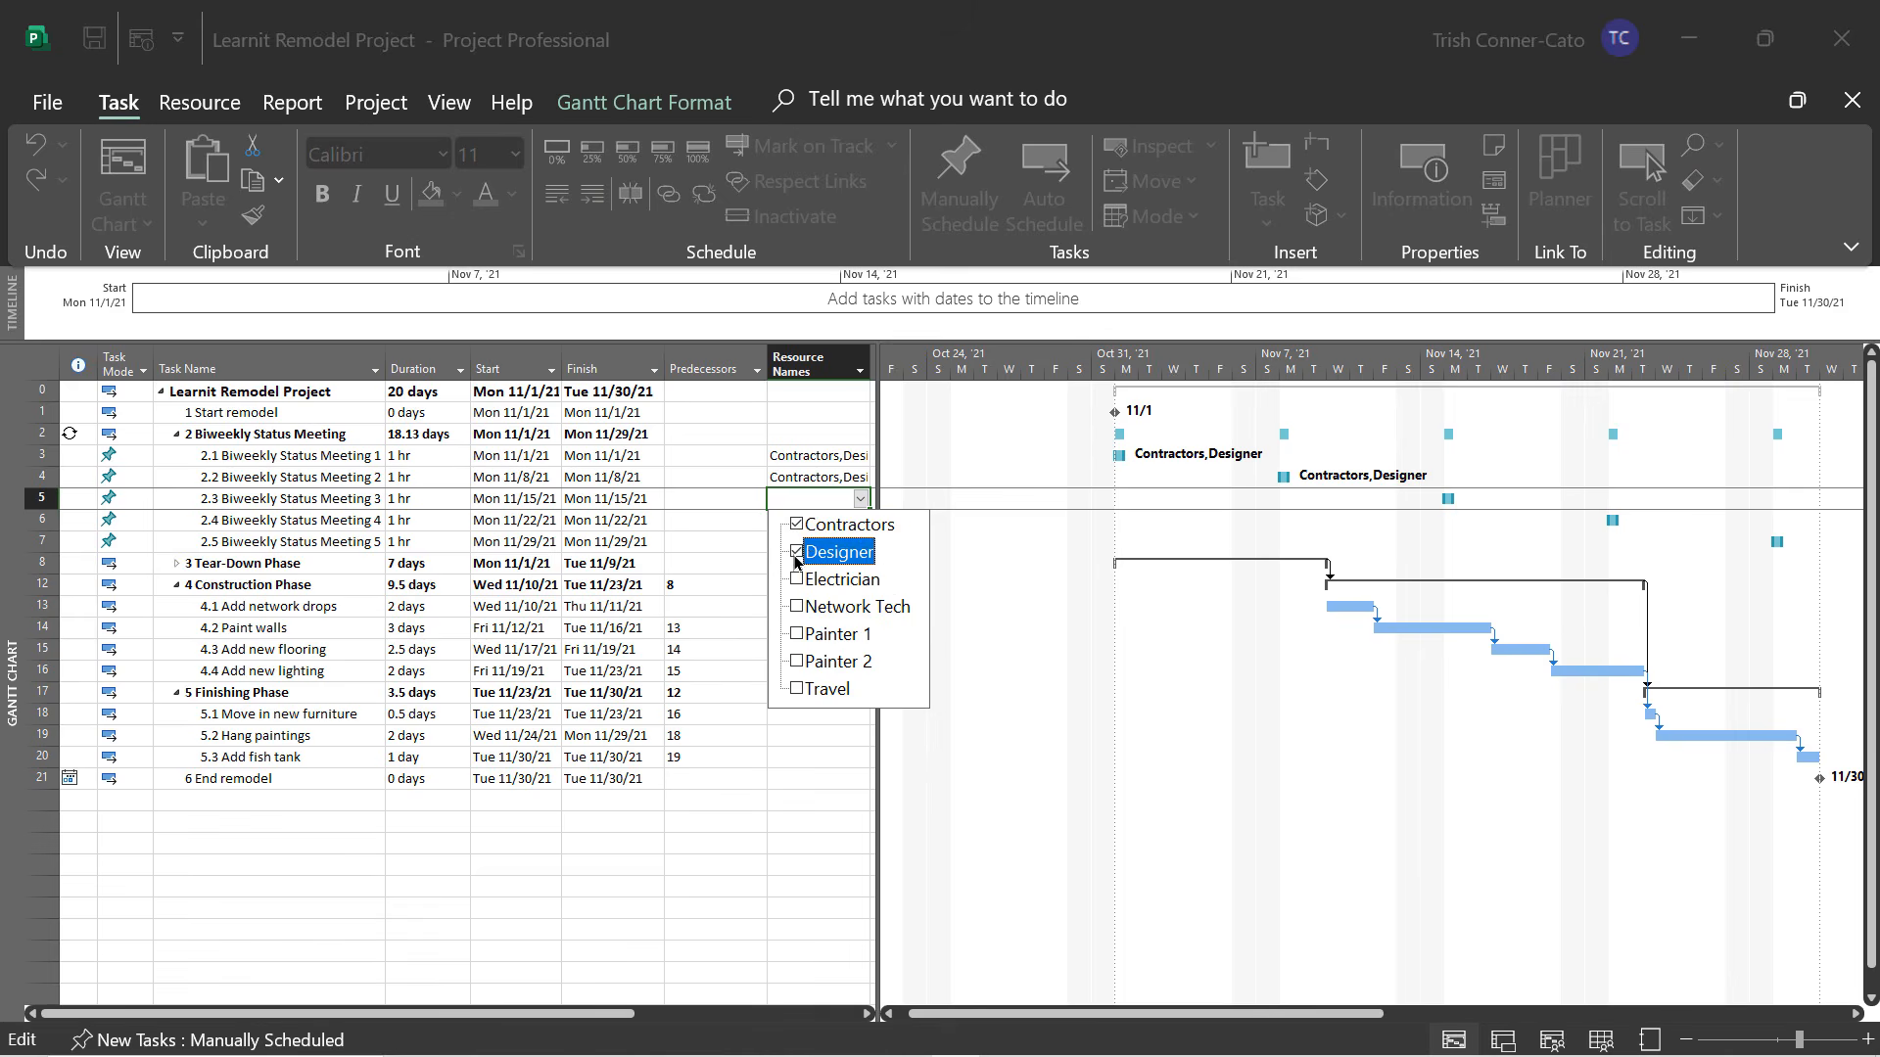
click(797, 749)
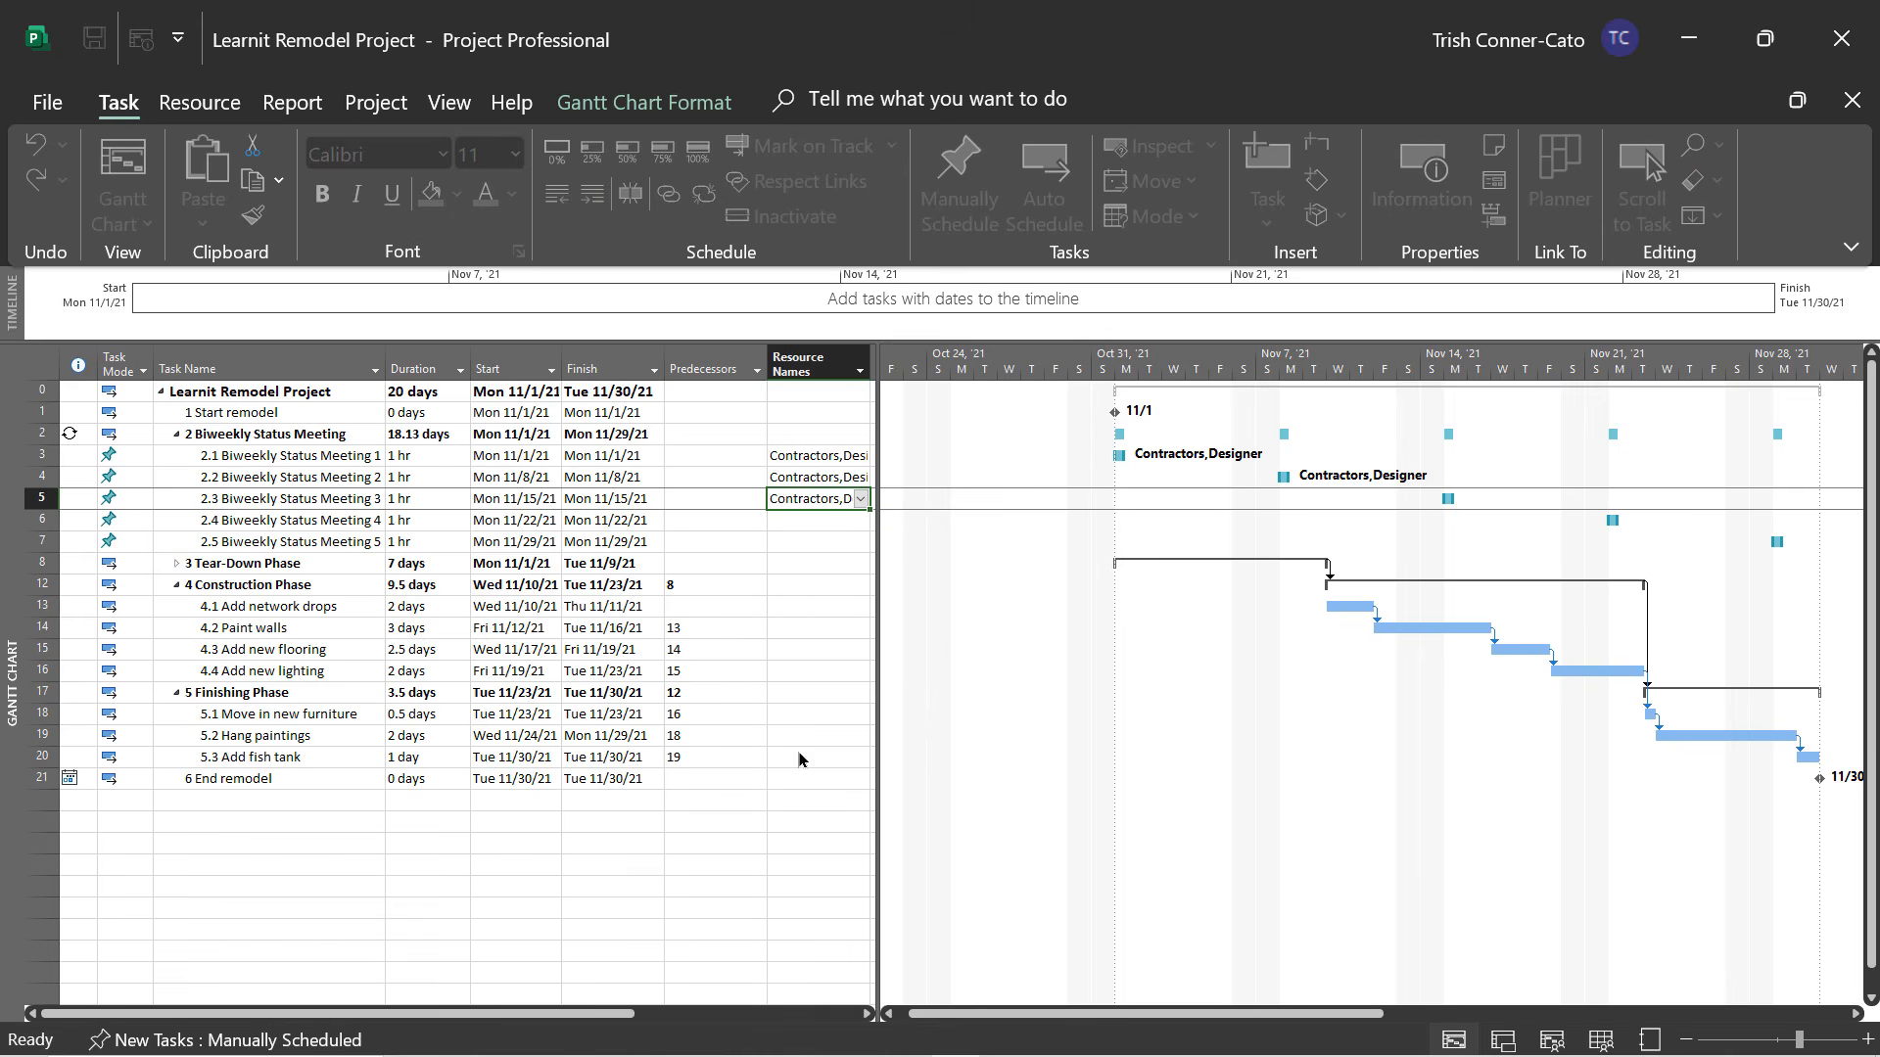
Assign the Contractors and Designer resources to Biweekly Status Meeting 4.
click(830, 524)
click(861, 520)
click(797, 546)
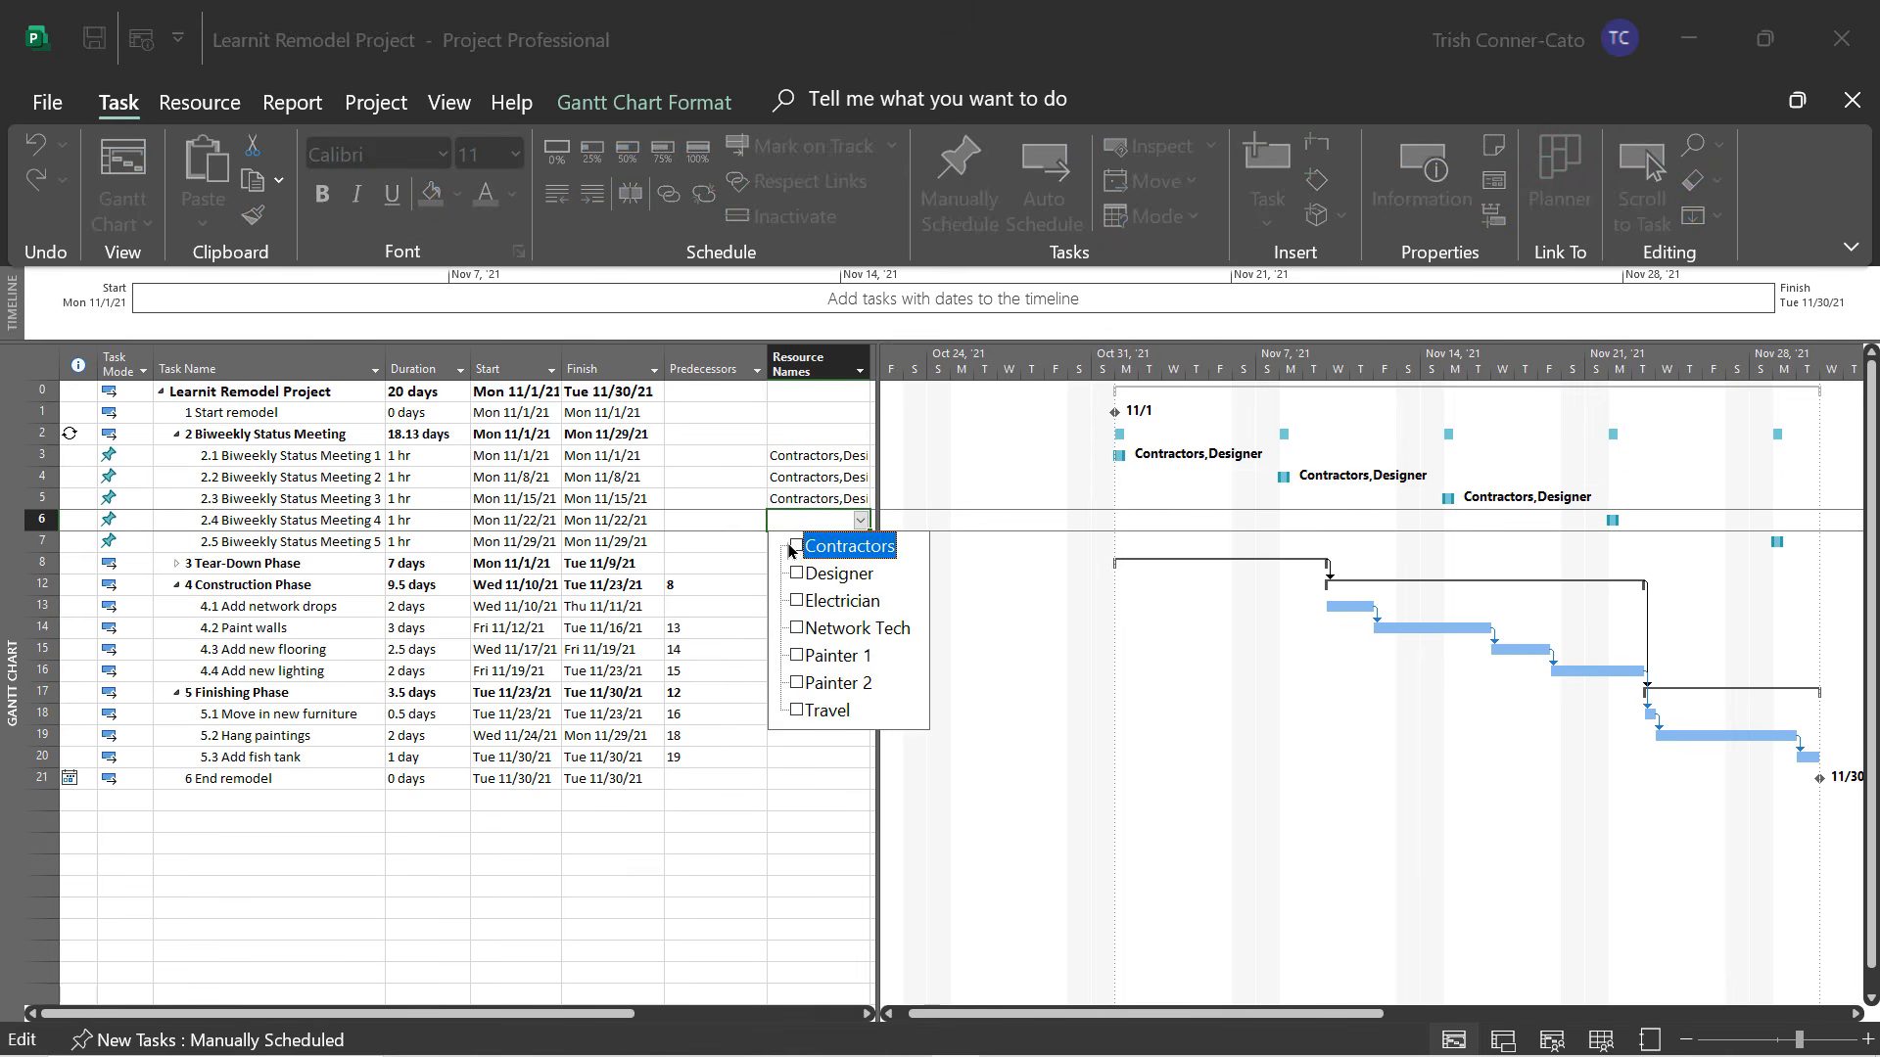
click(798, 574)
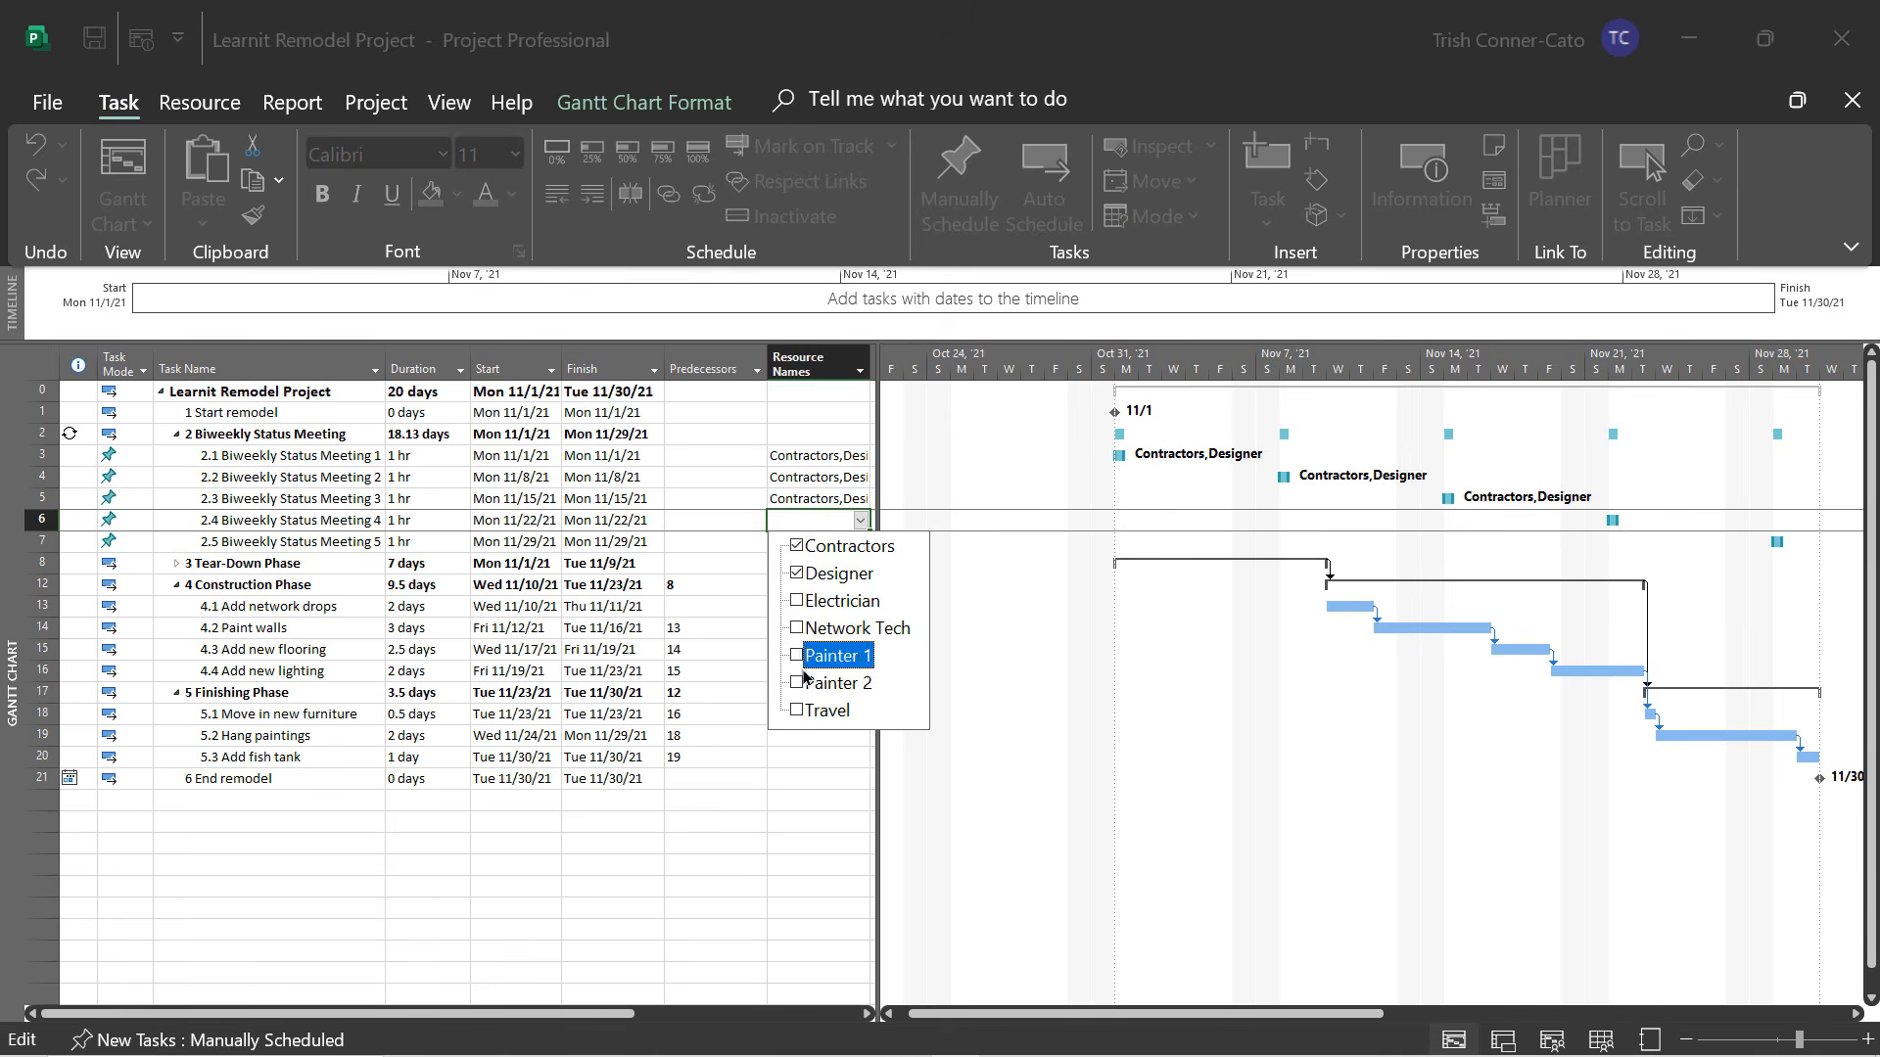
click(807, 746)
Assign Contractors and Designer to Biweekly Status Meeting 5, and collapse the Biweekly Status Meeting summary task.
click(815, 549)
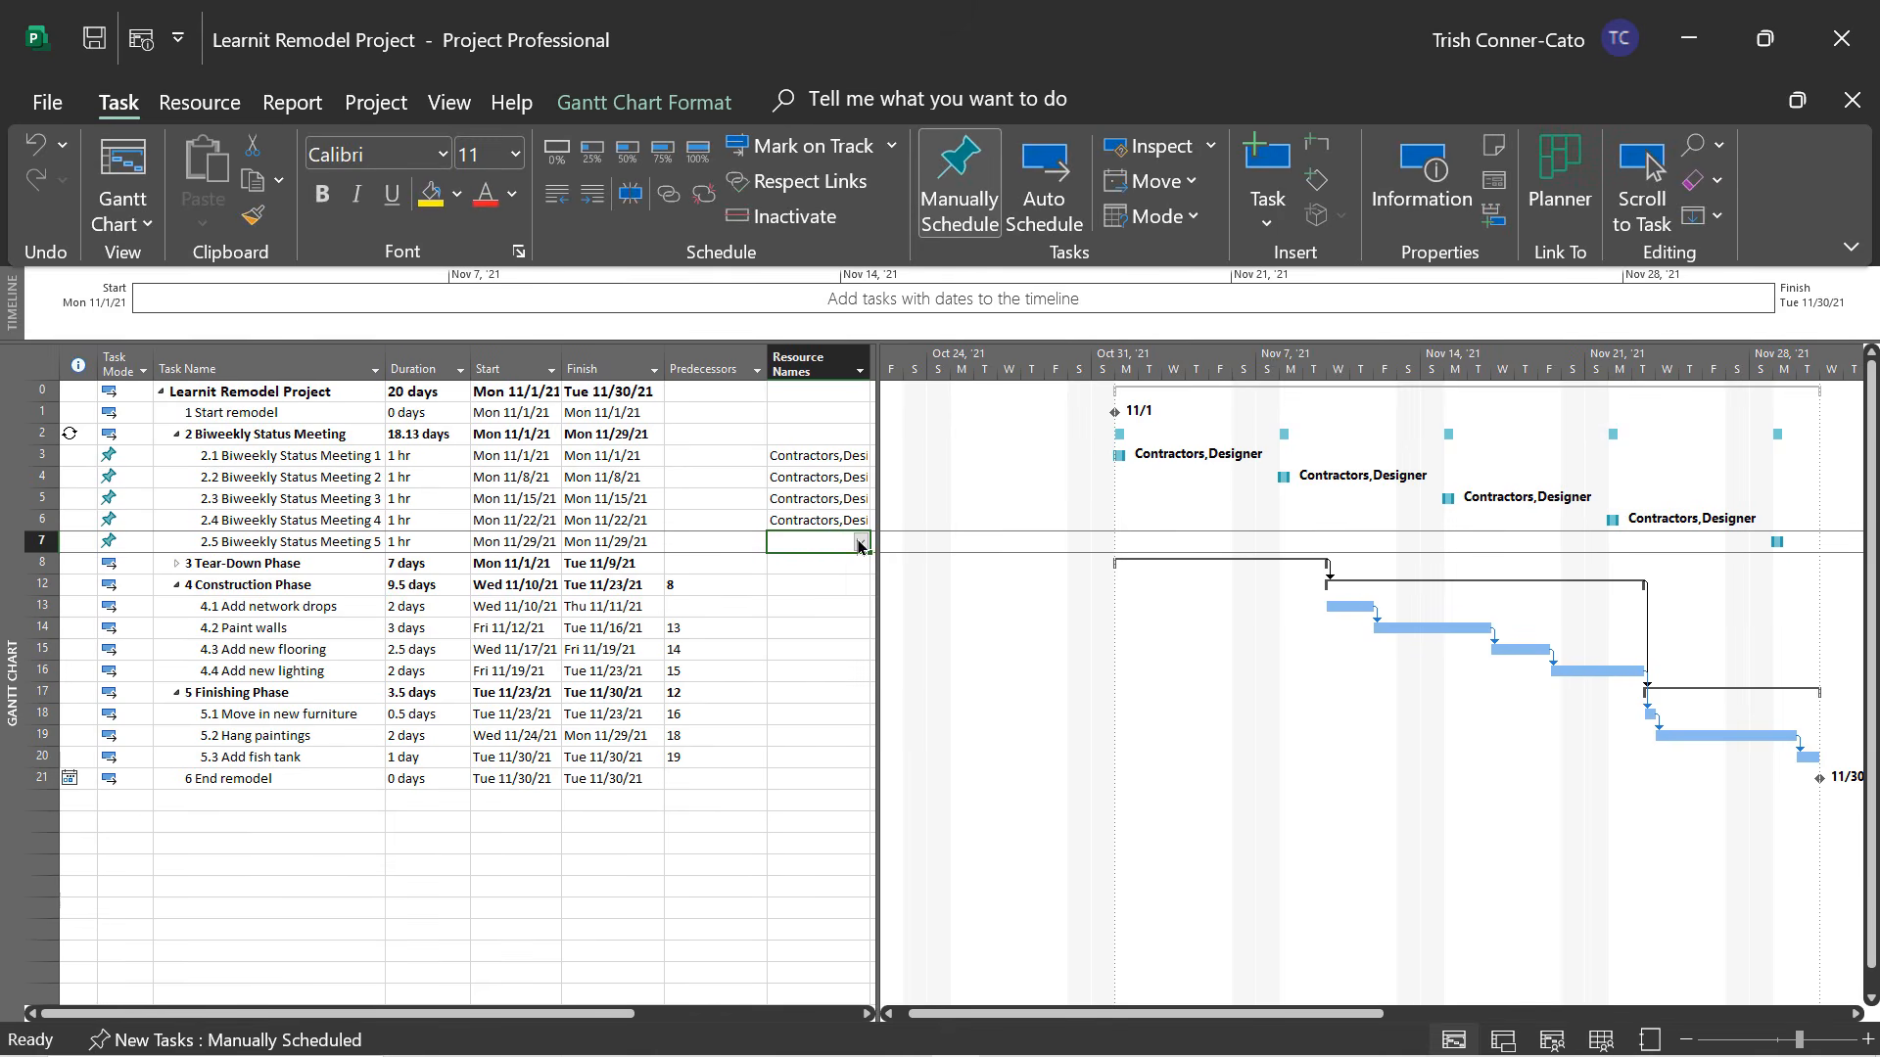
click(861, 542)
click(797, 568)
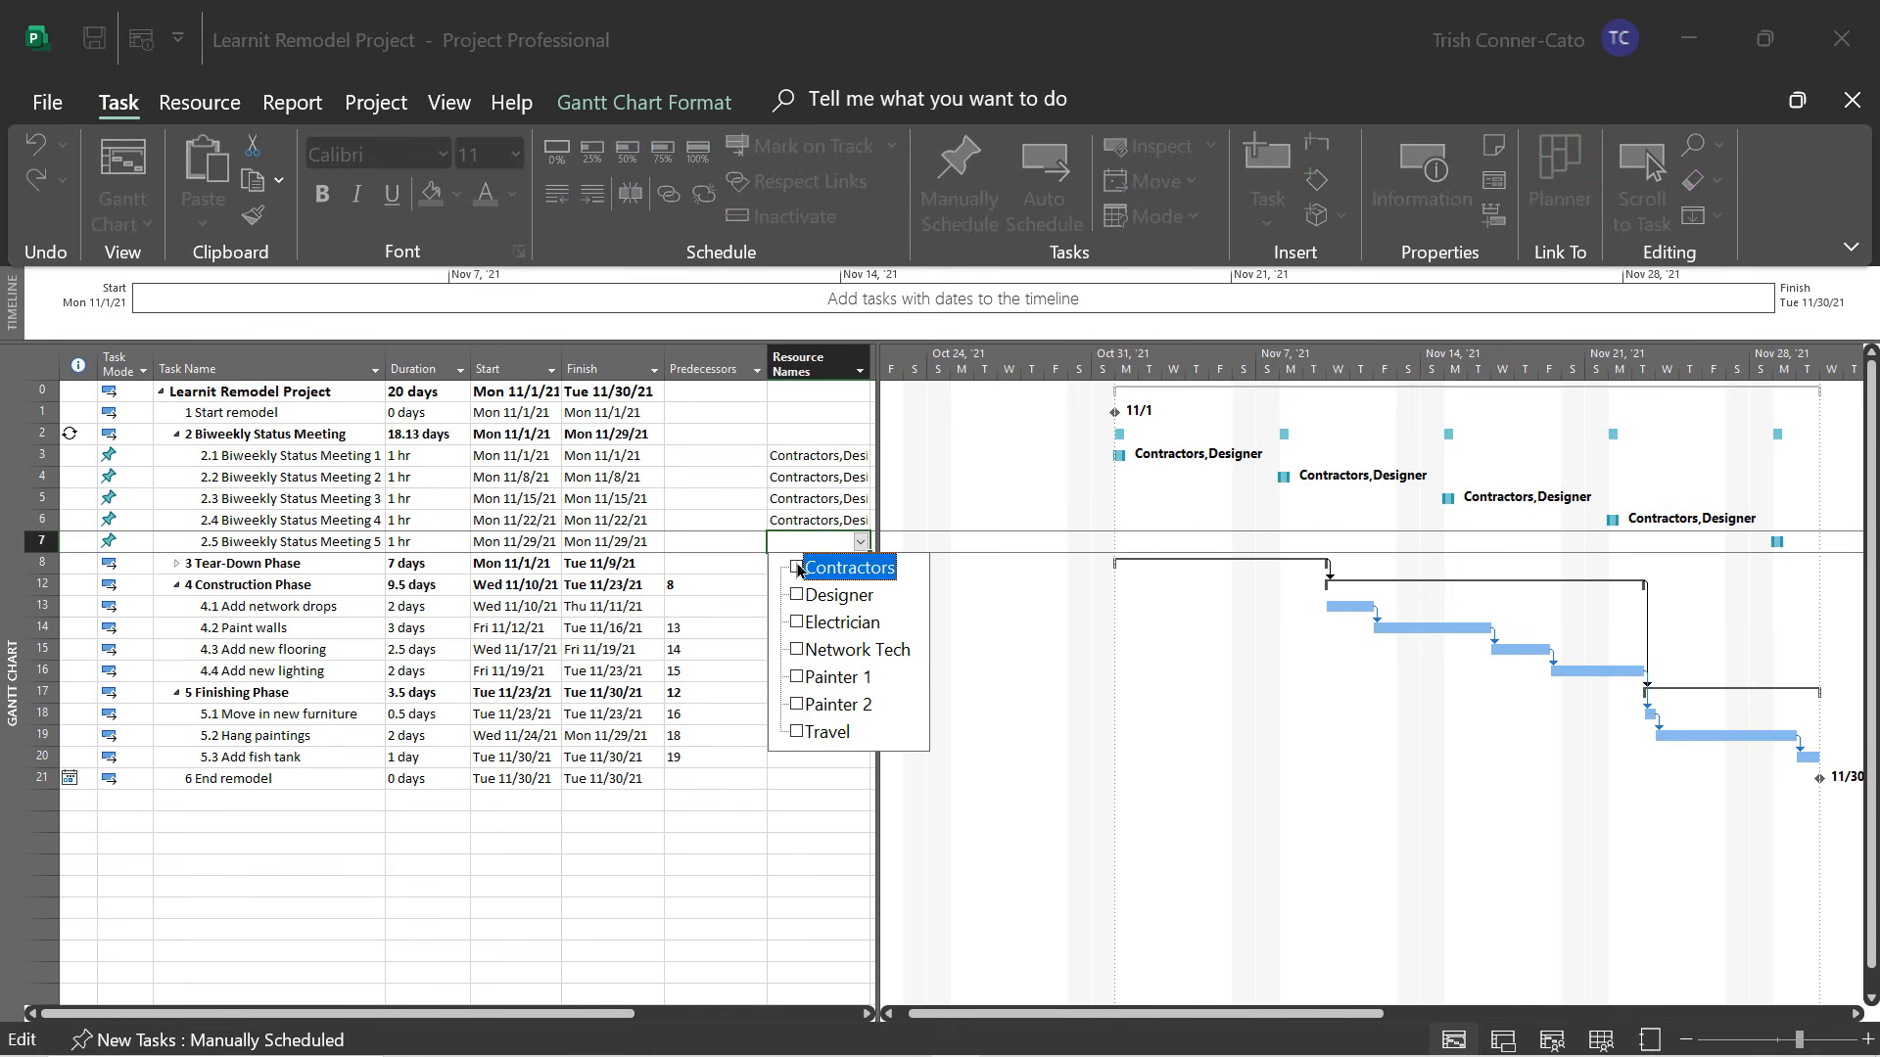
click(796, 596)
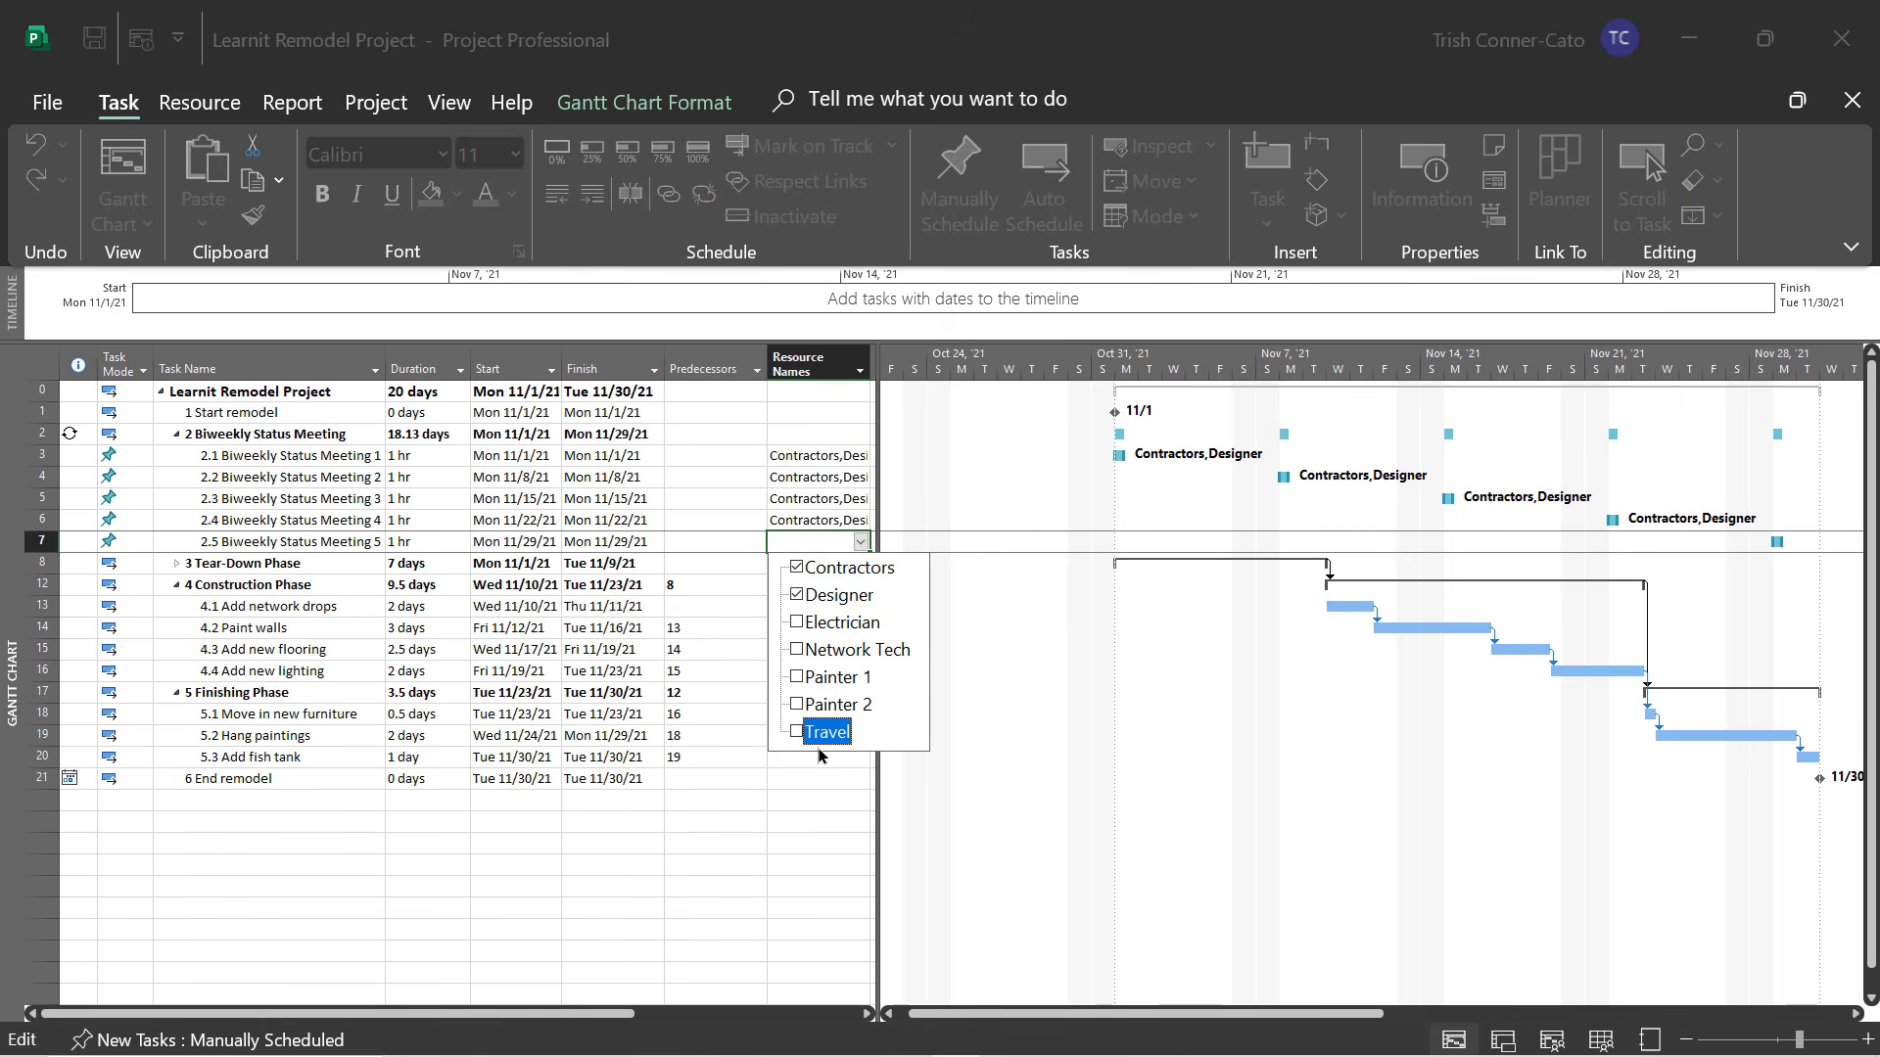
click(801, 768)
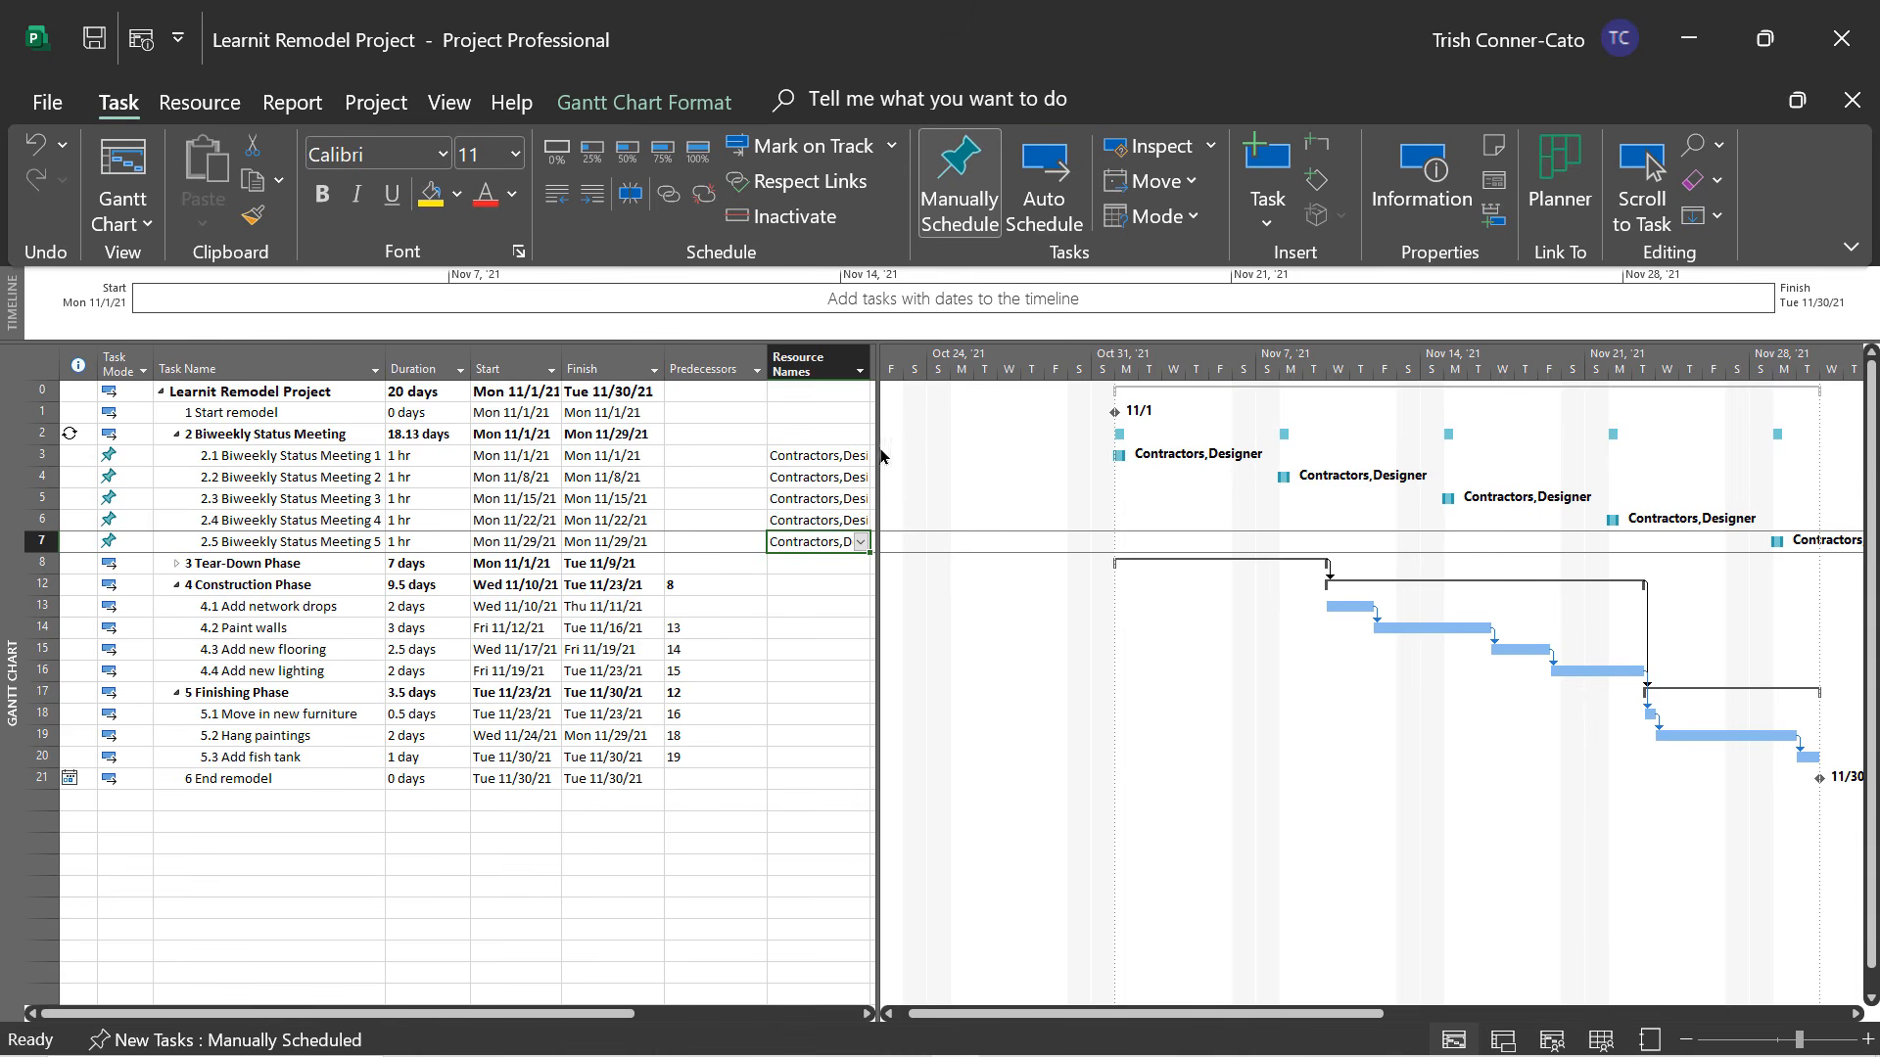
click(174, 434)
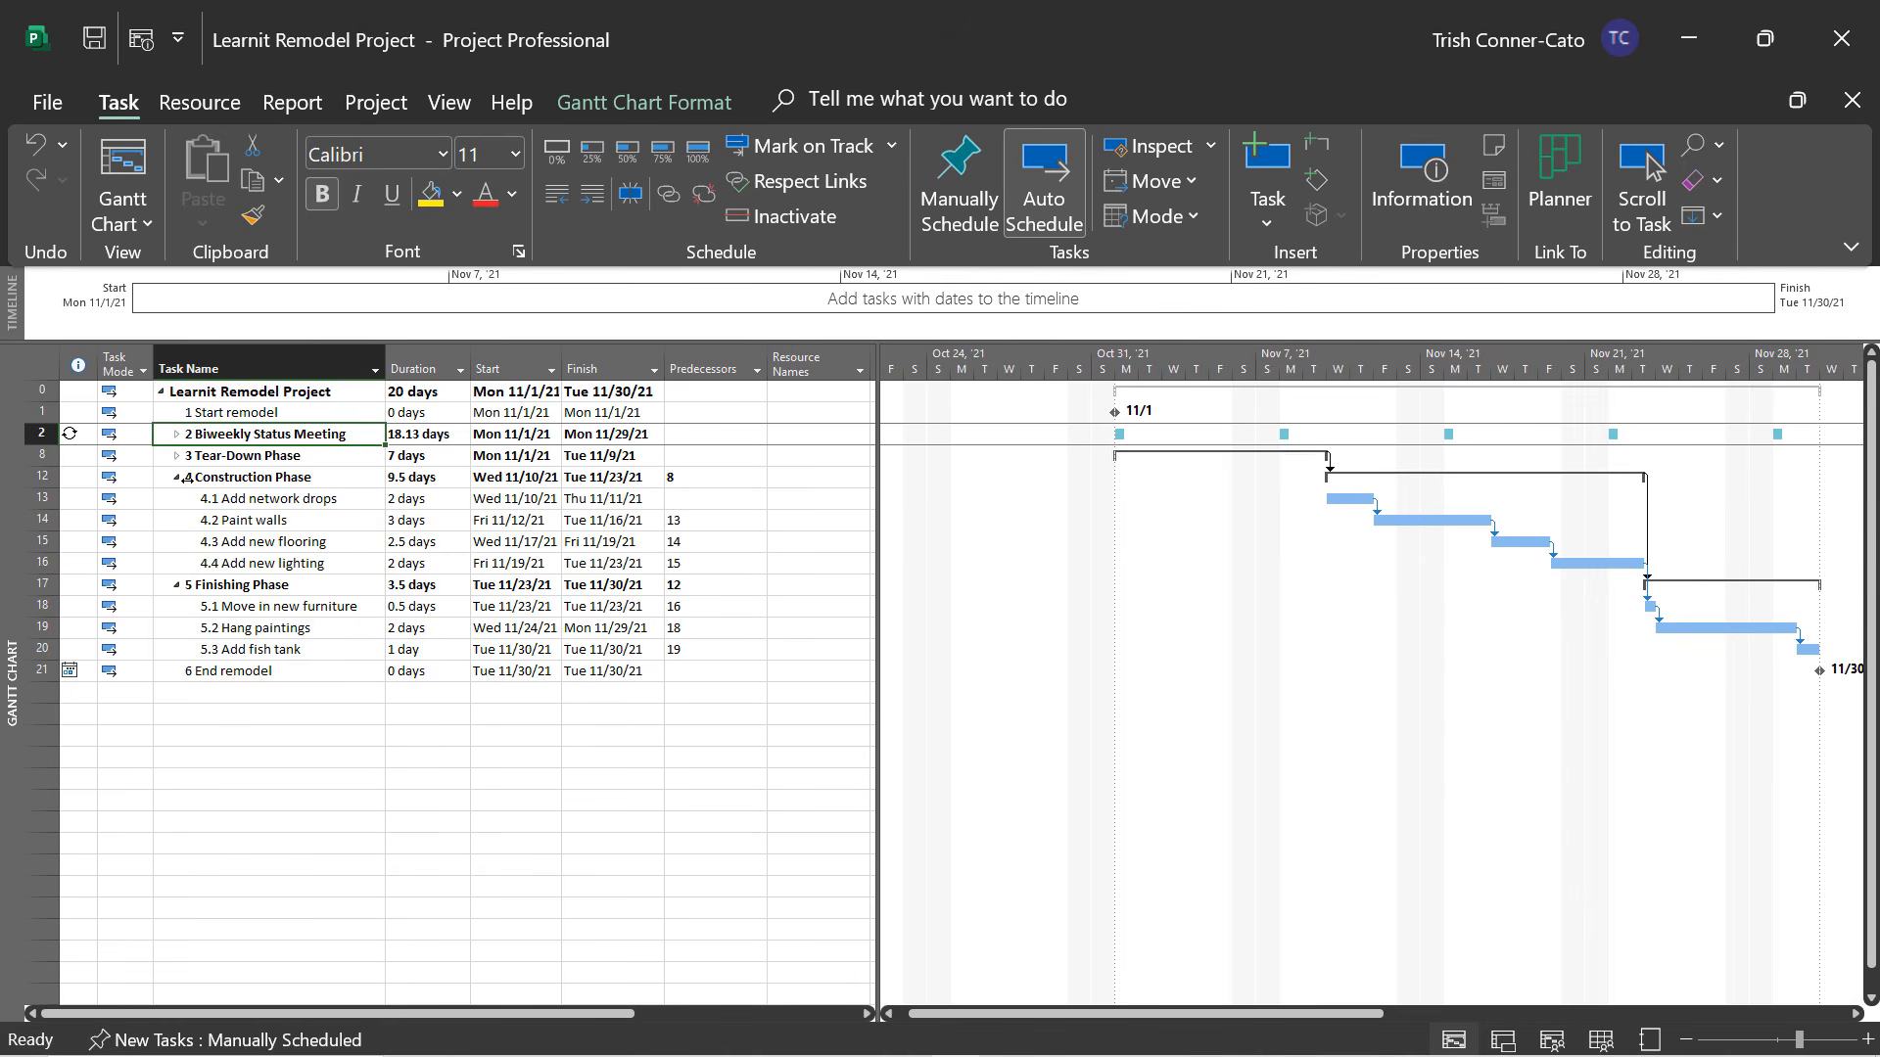
Expand the Tear-Down Phase and assign Contractors and Designer to the Remove furniture task.
click(177, 458)
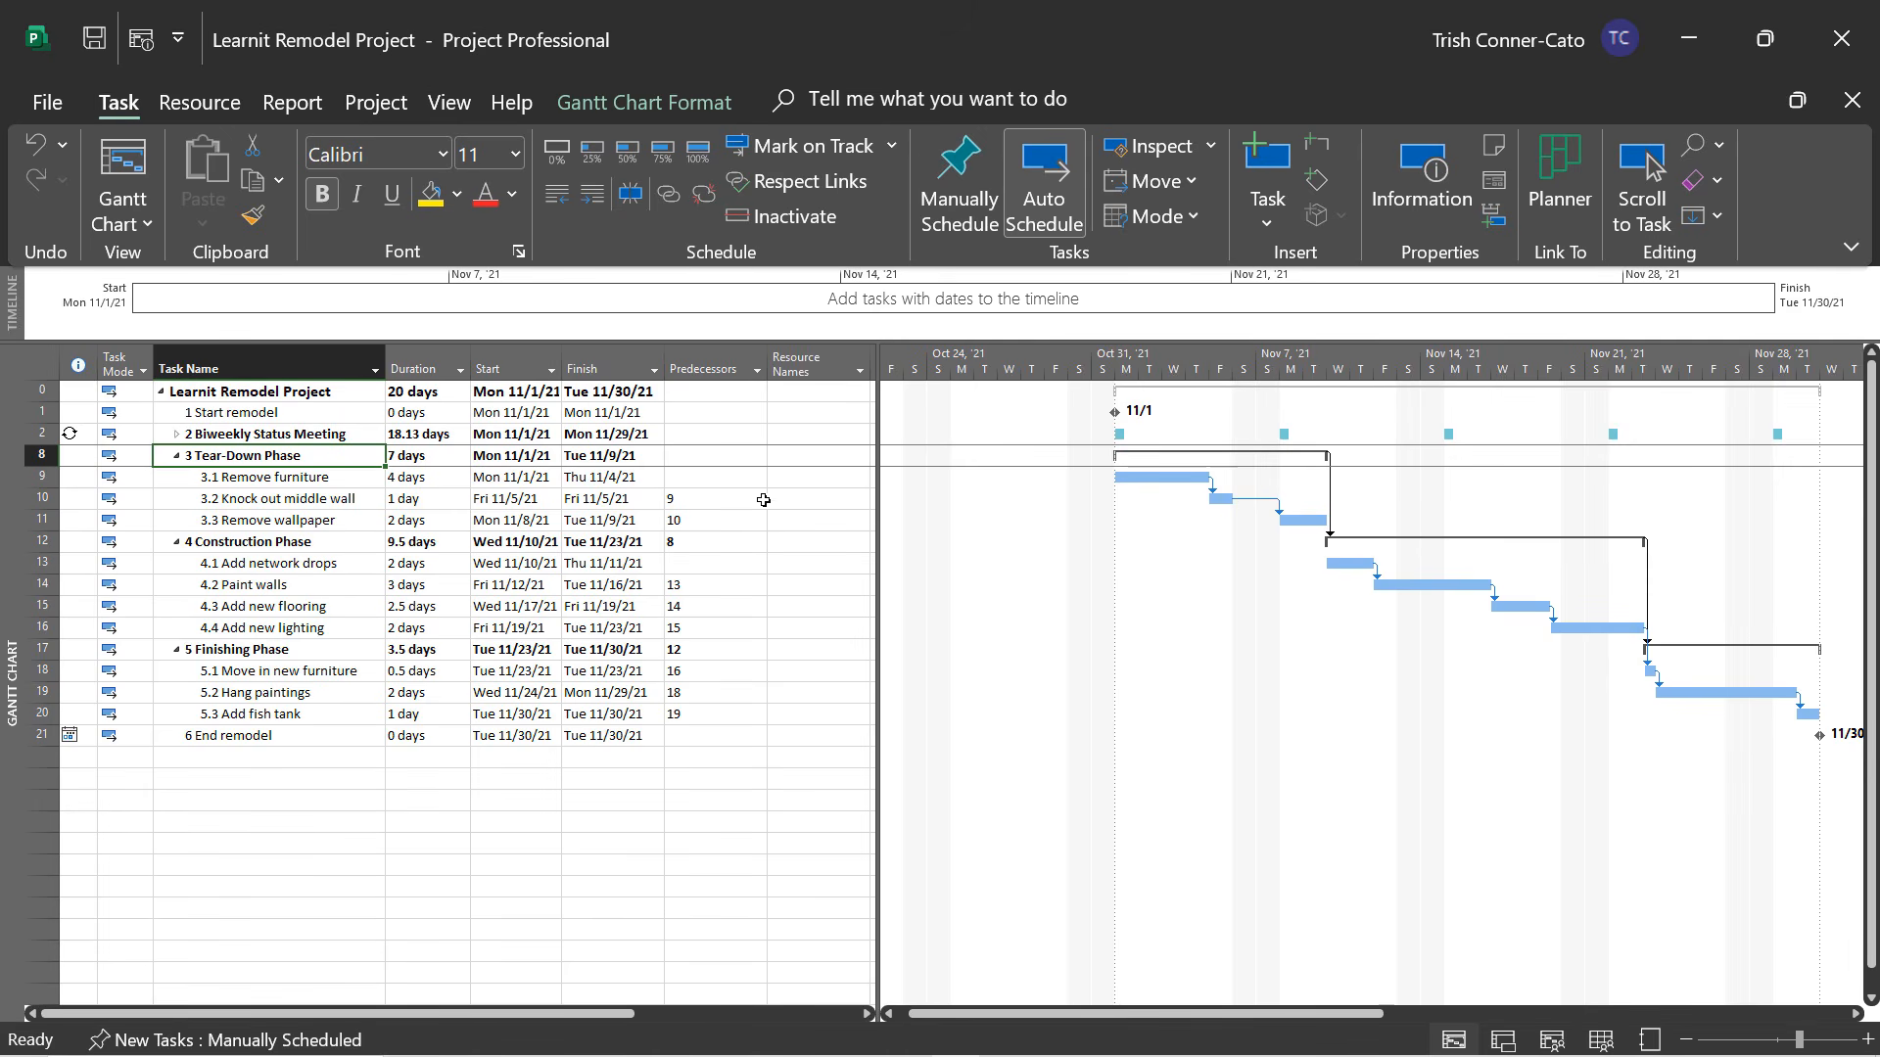
click(795, 477)
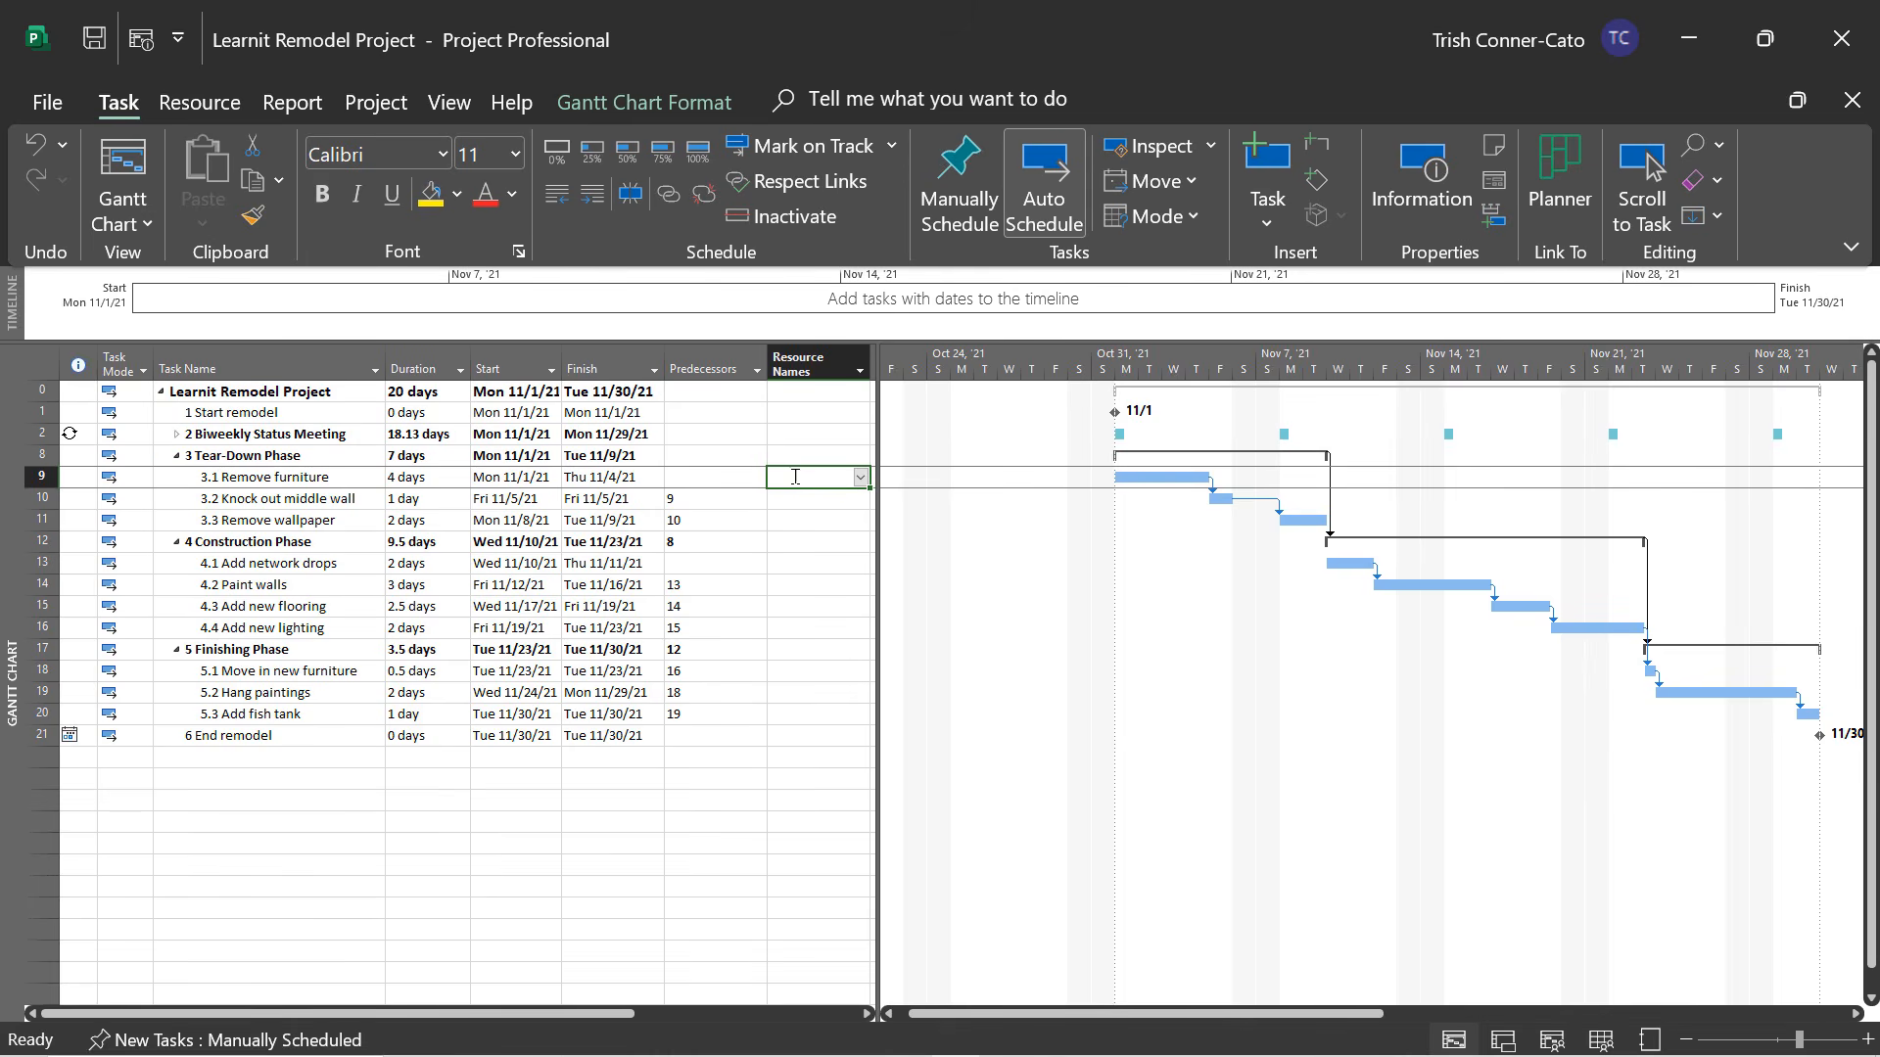
click(860, 477)
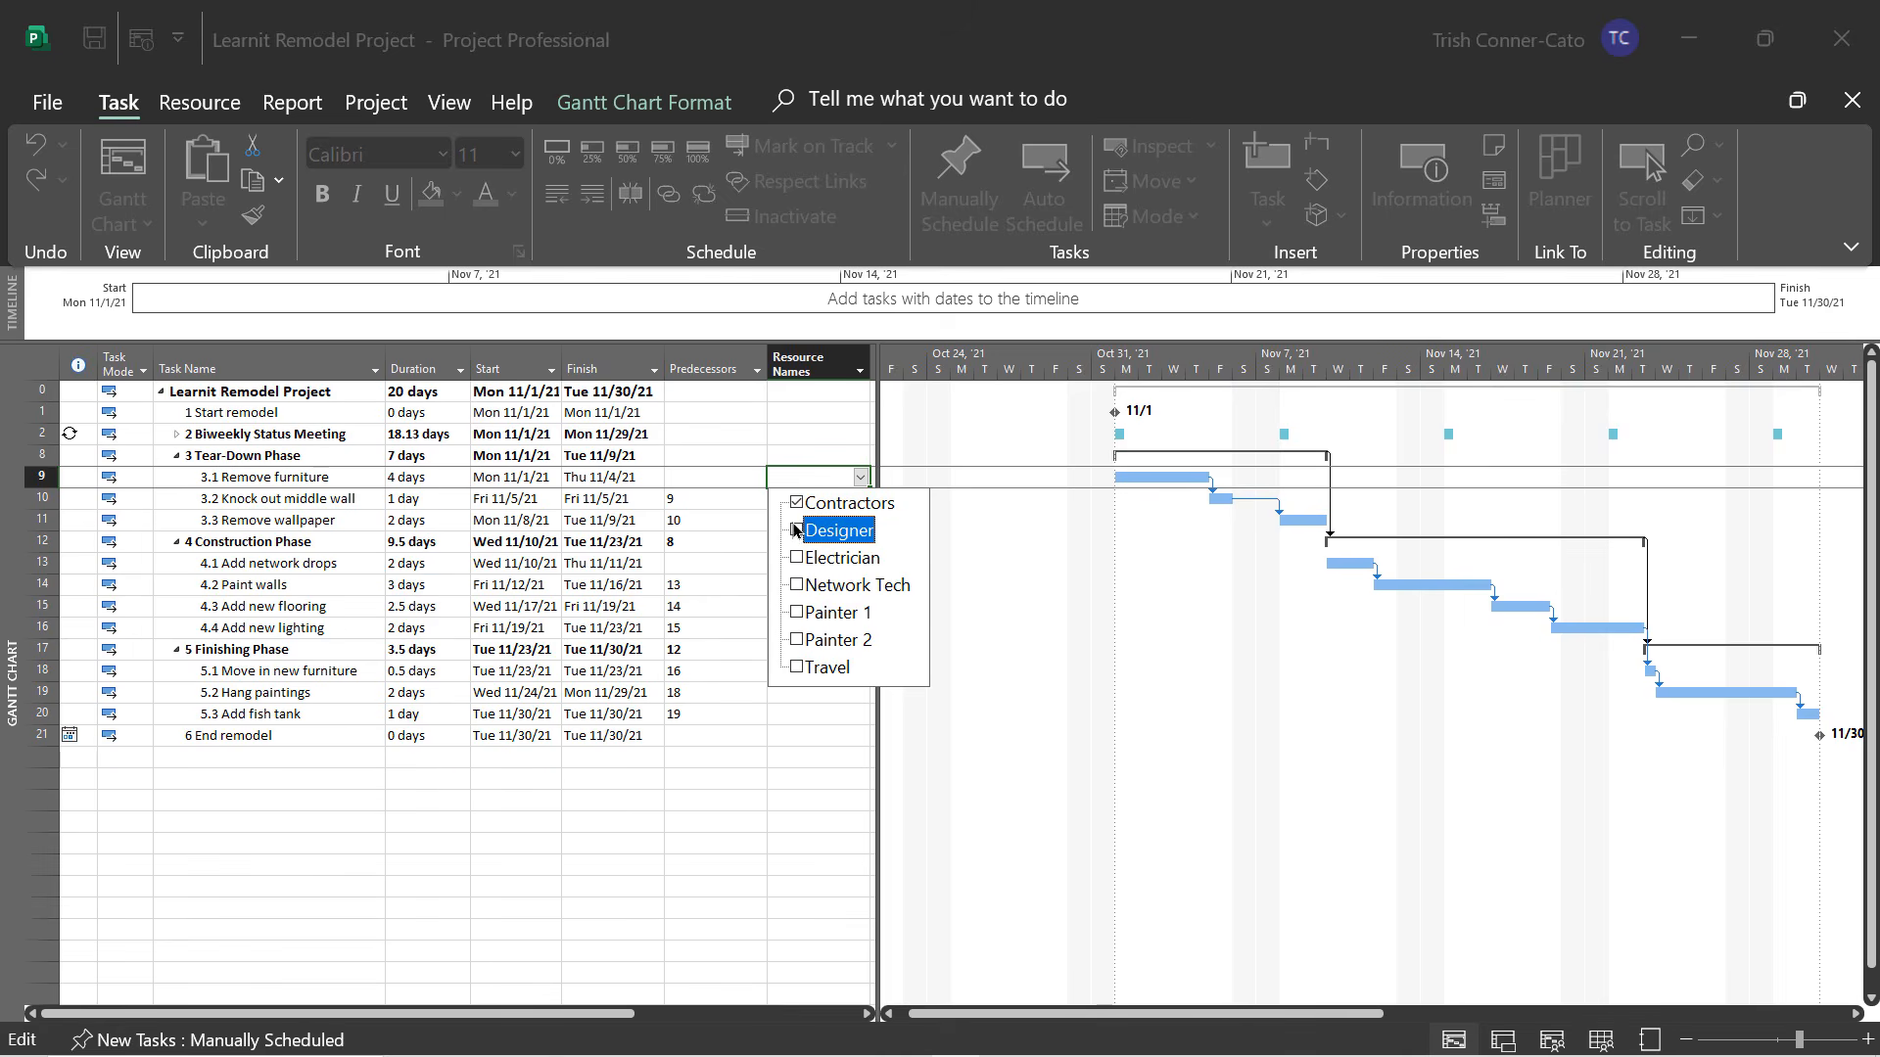
click(755, 763)
Assign the Contractors resource to the Knock out middle wall task in the Tear-Down Phase.
click(810, 501)
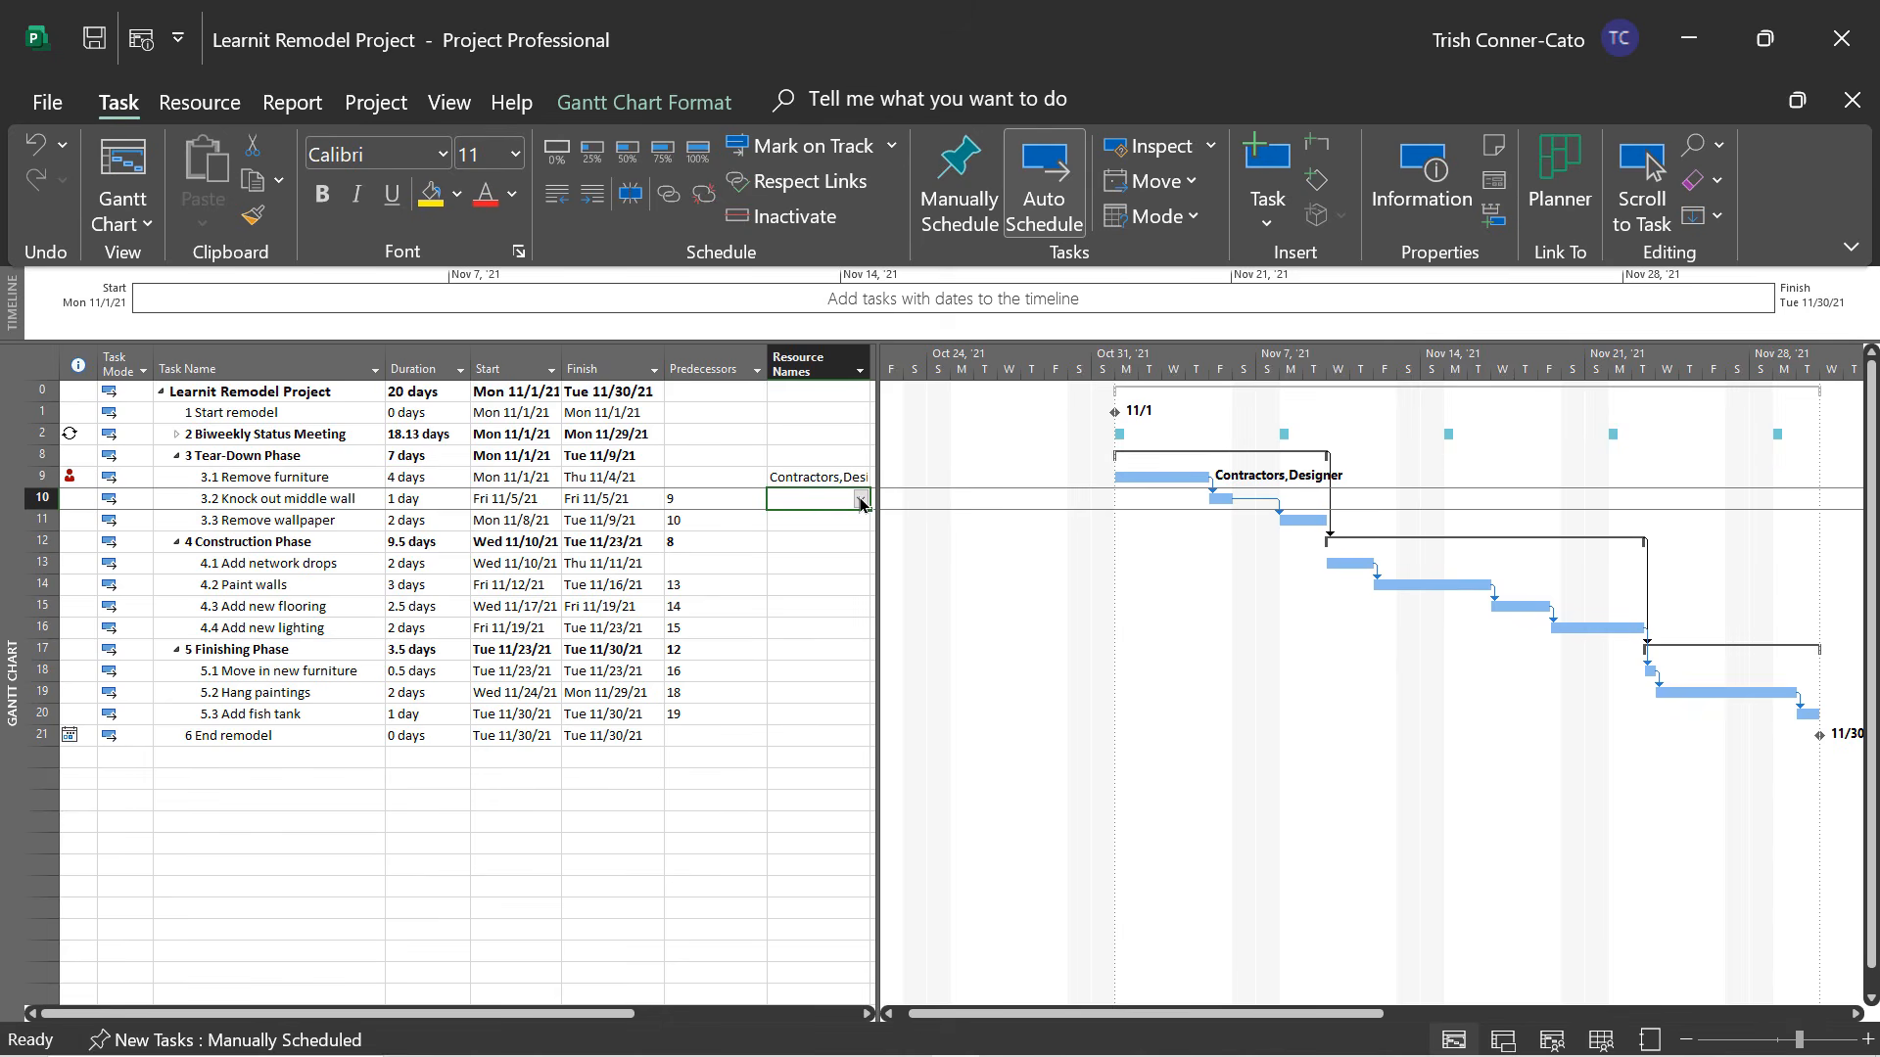
click(861, 501)
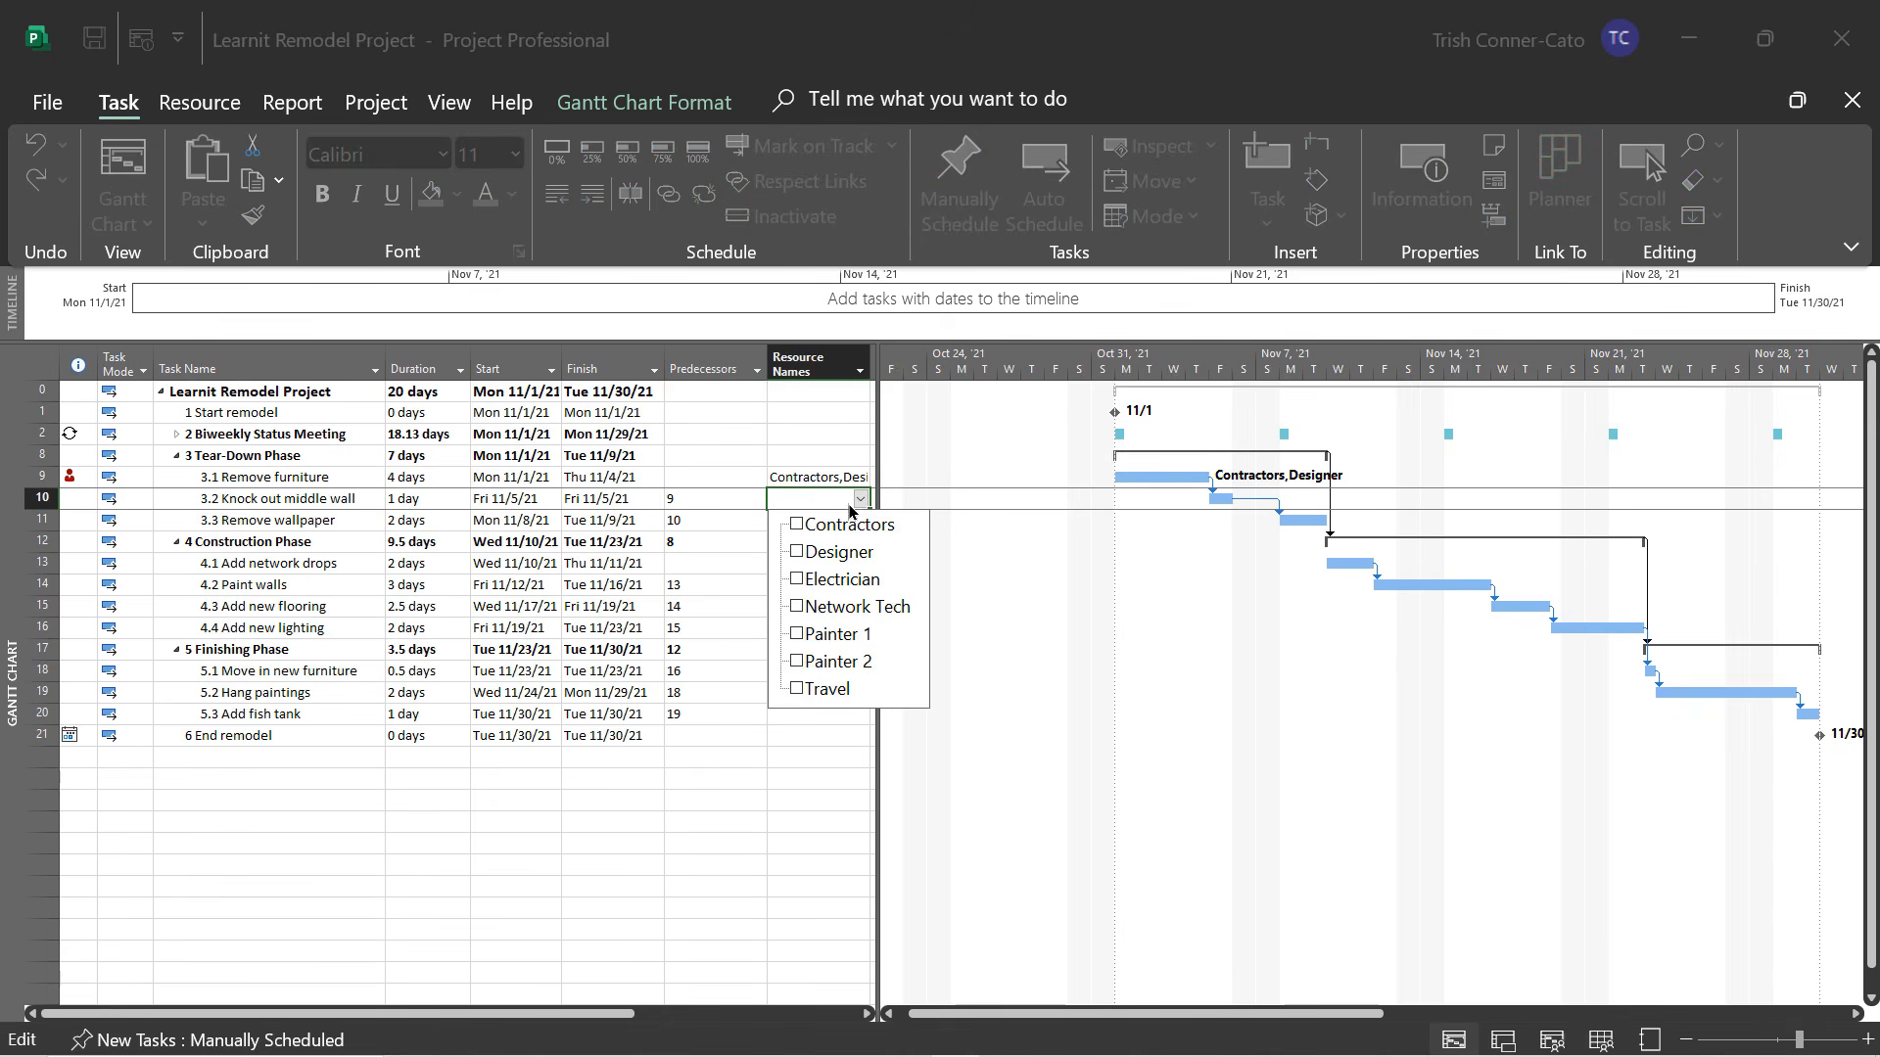
click(796, 526)
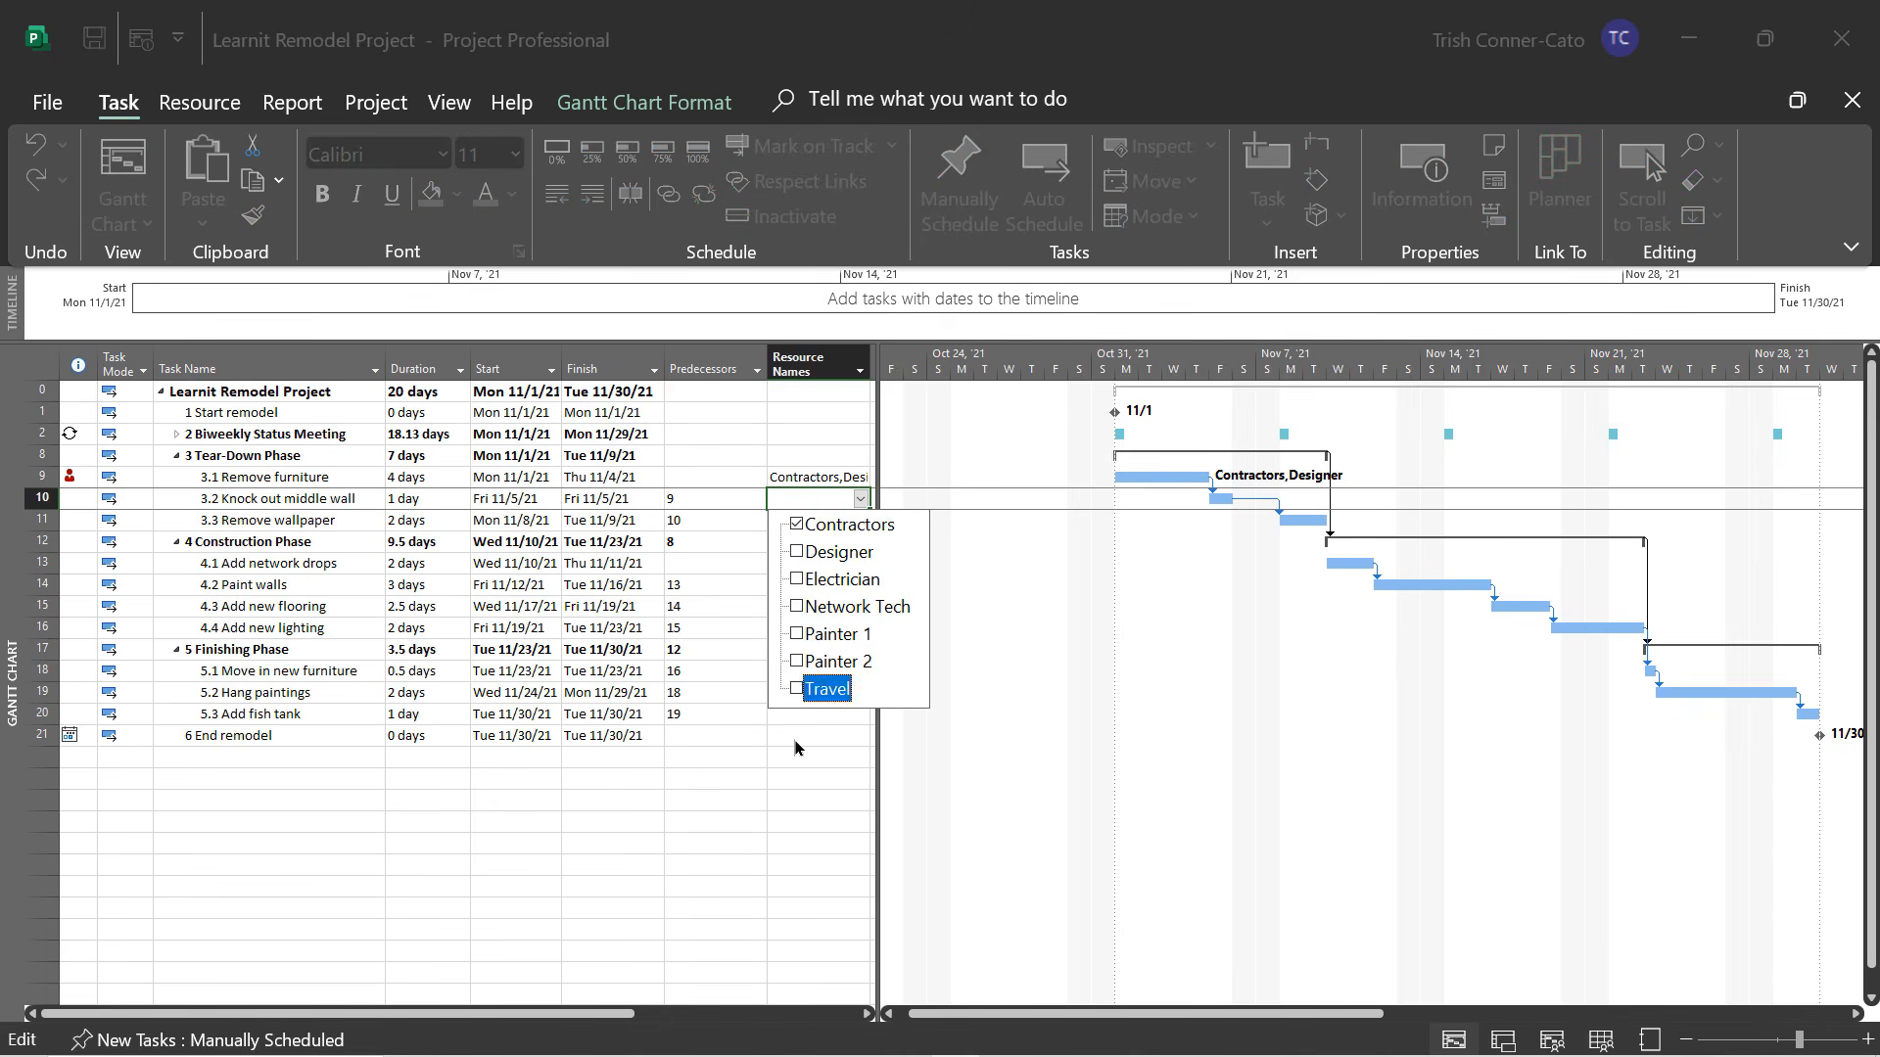
key(Return)
Assign the Contractors resource to the Remove wallpaper task in the Tear-Down Phase.
click(806, 522)
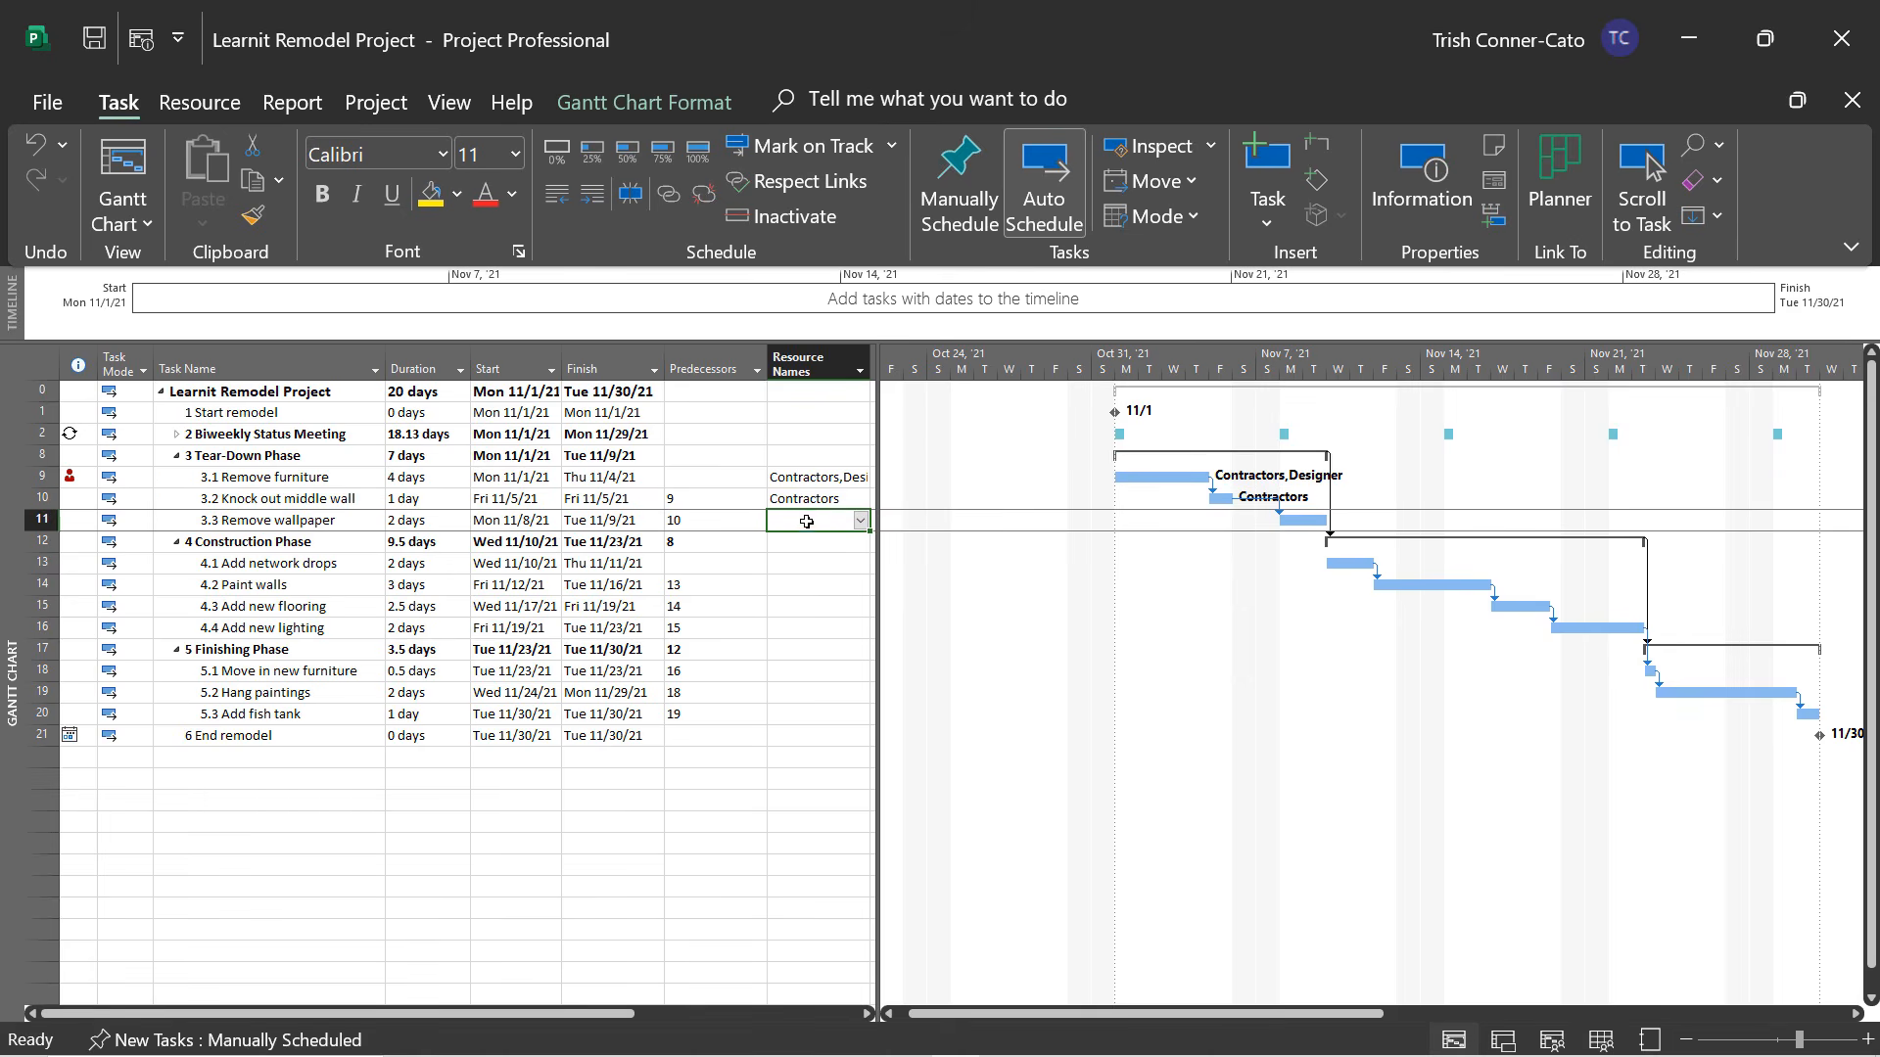
click(857, 522)
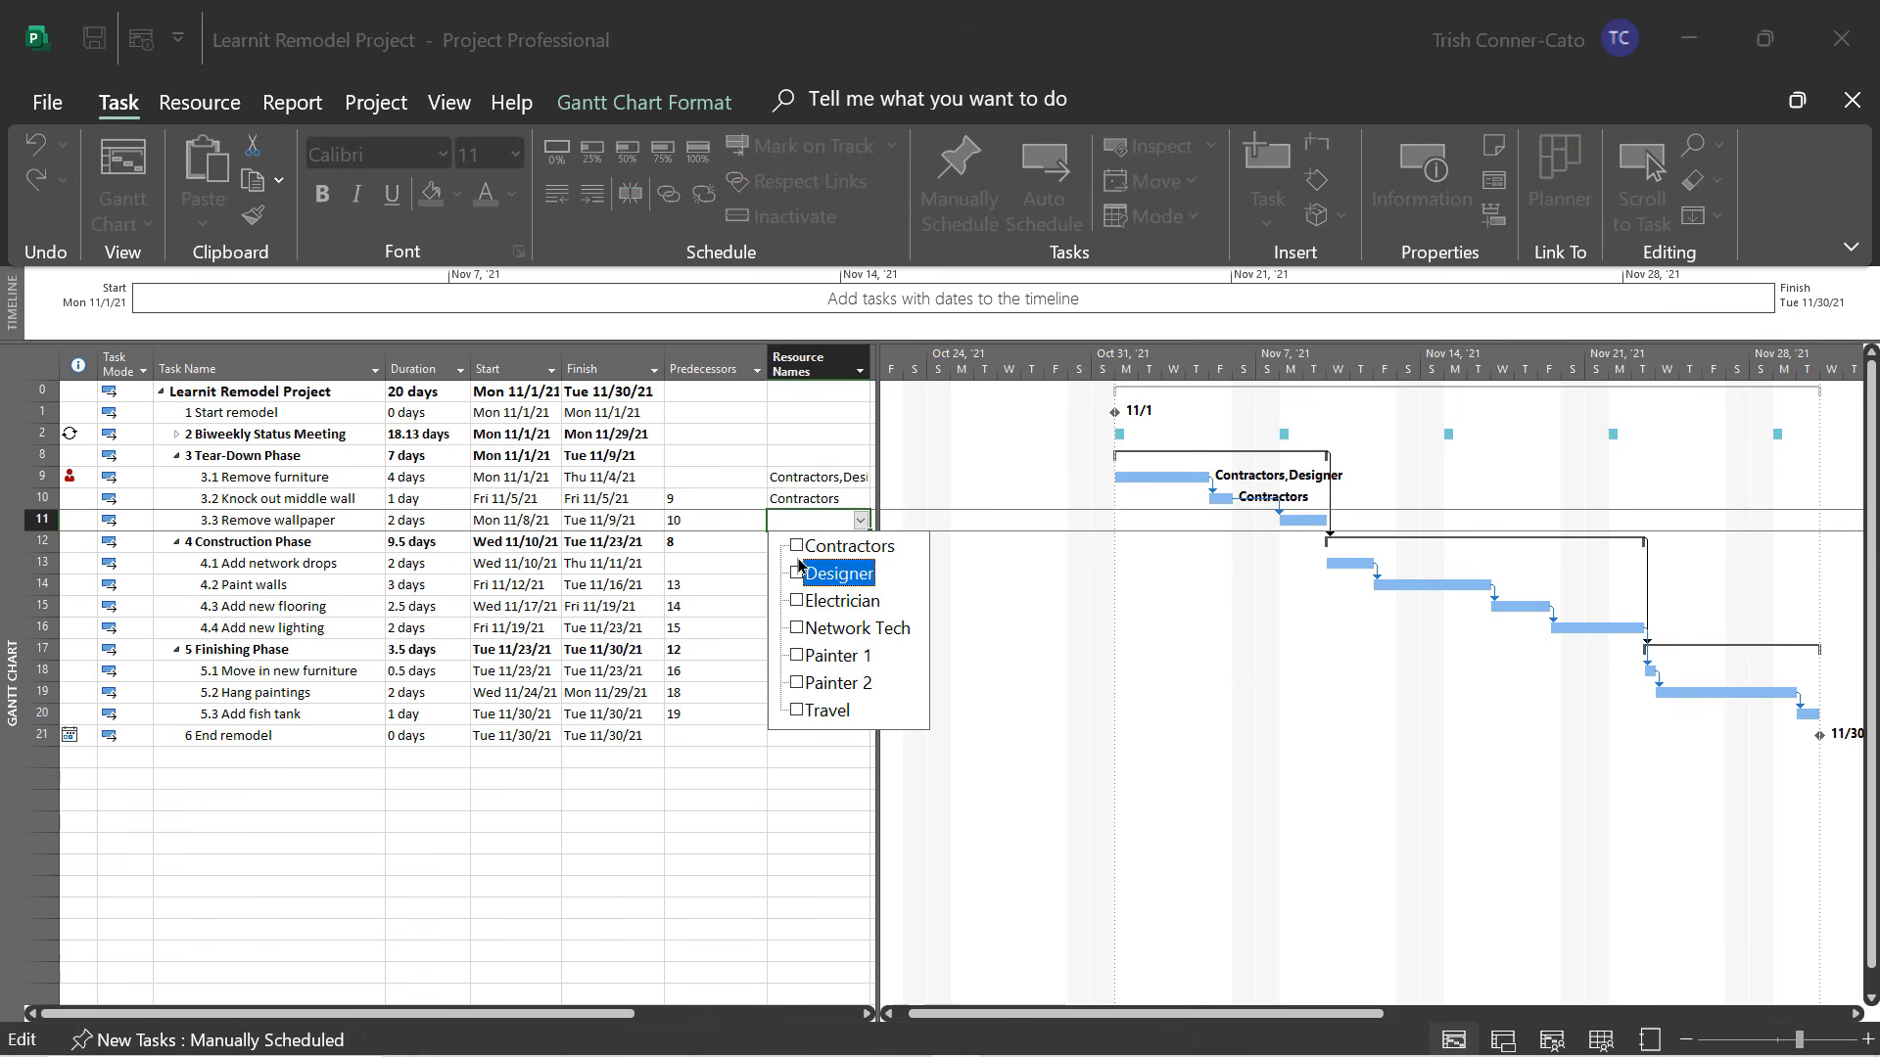
click(795, 549)
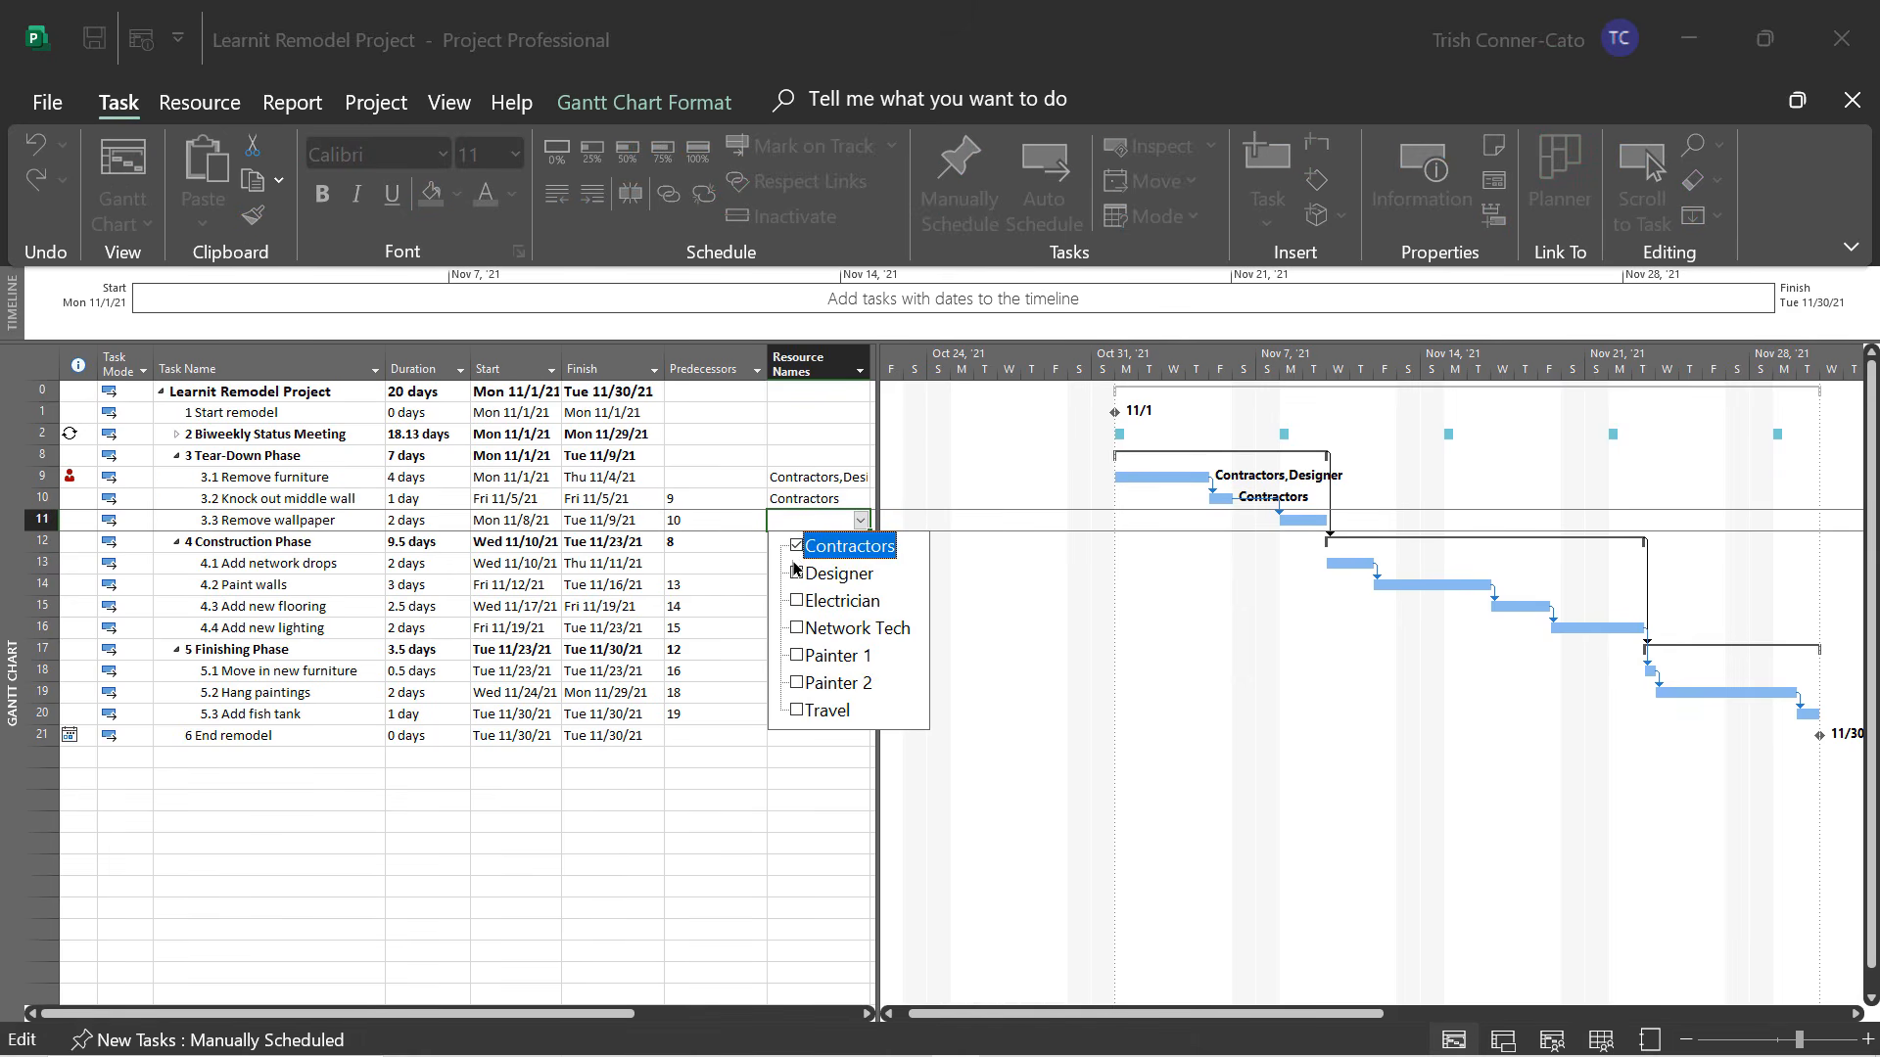
key(Return)
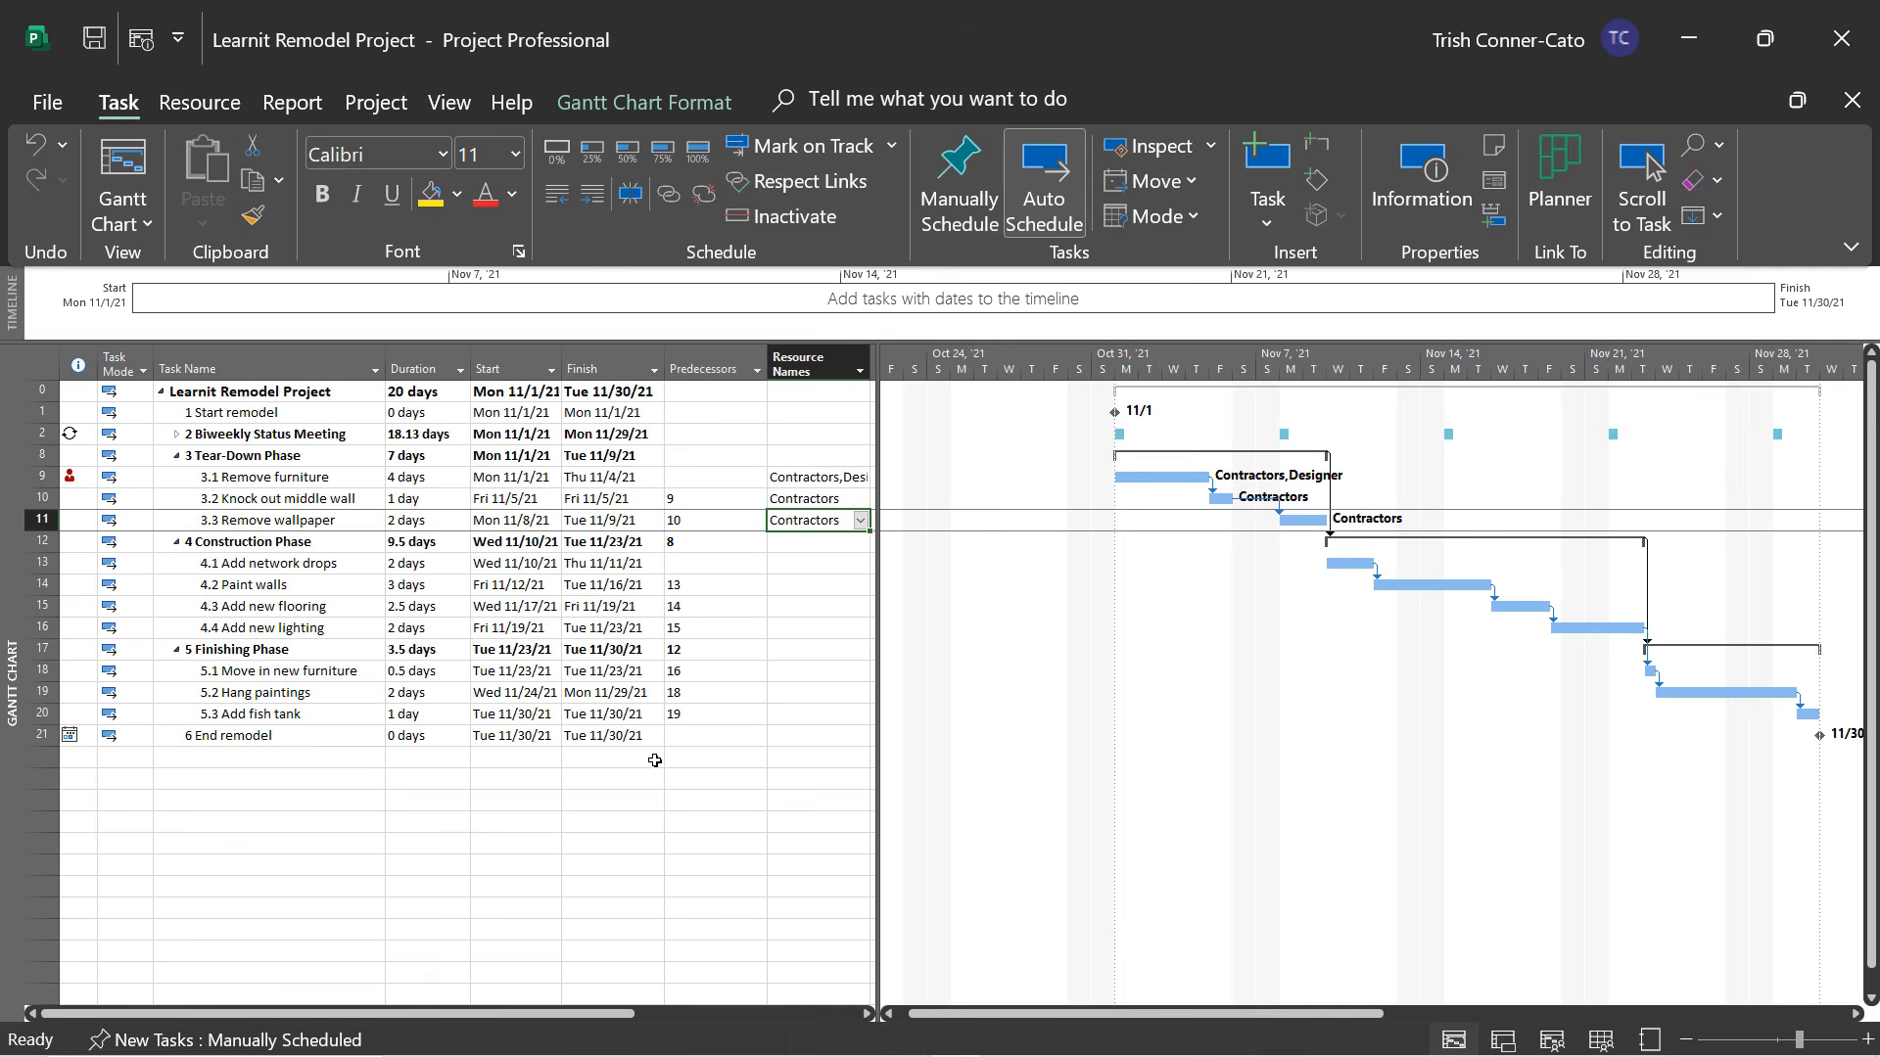
Assign the Network Tech resource to the Add network drops task in the Construction Phase.
click(791, 565)
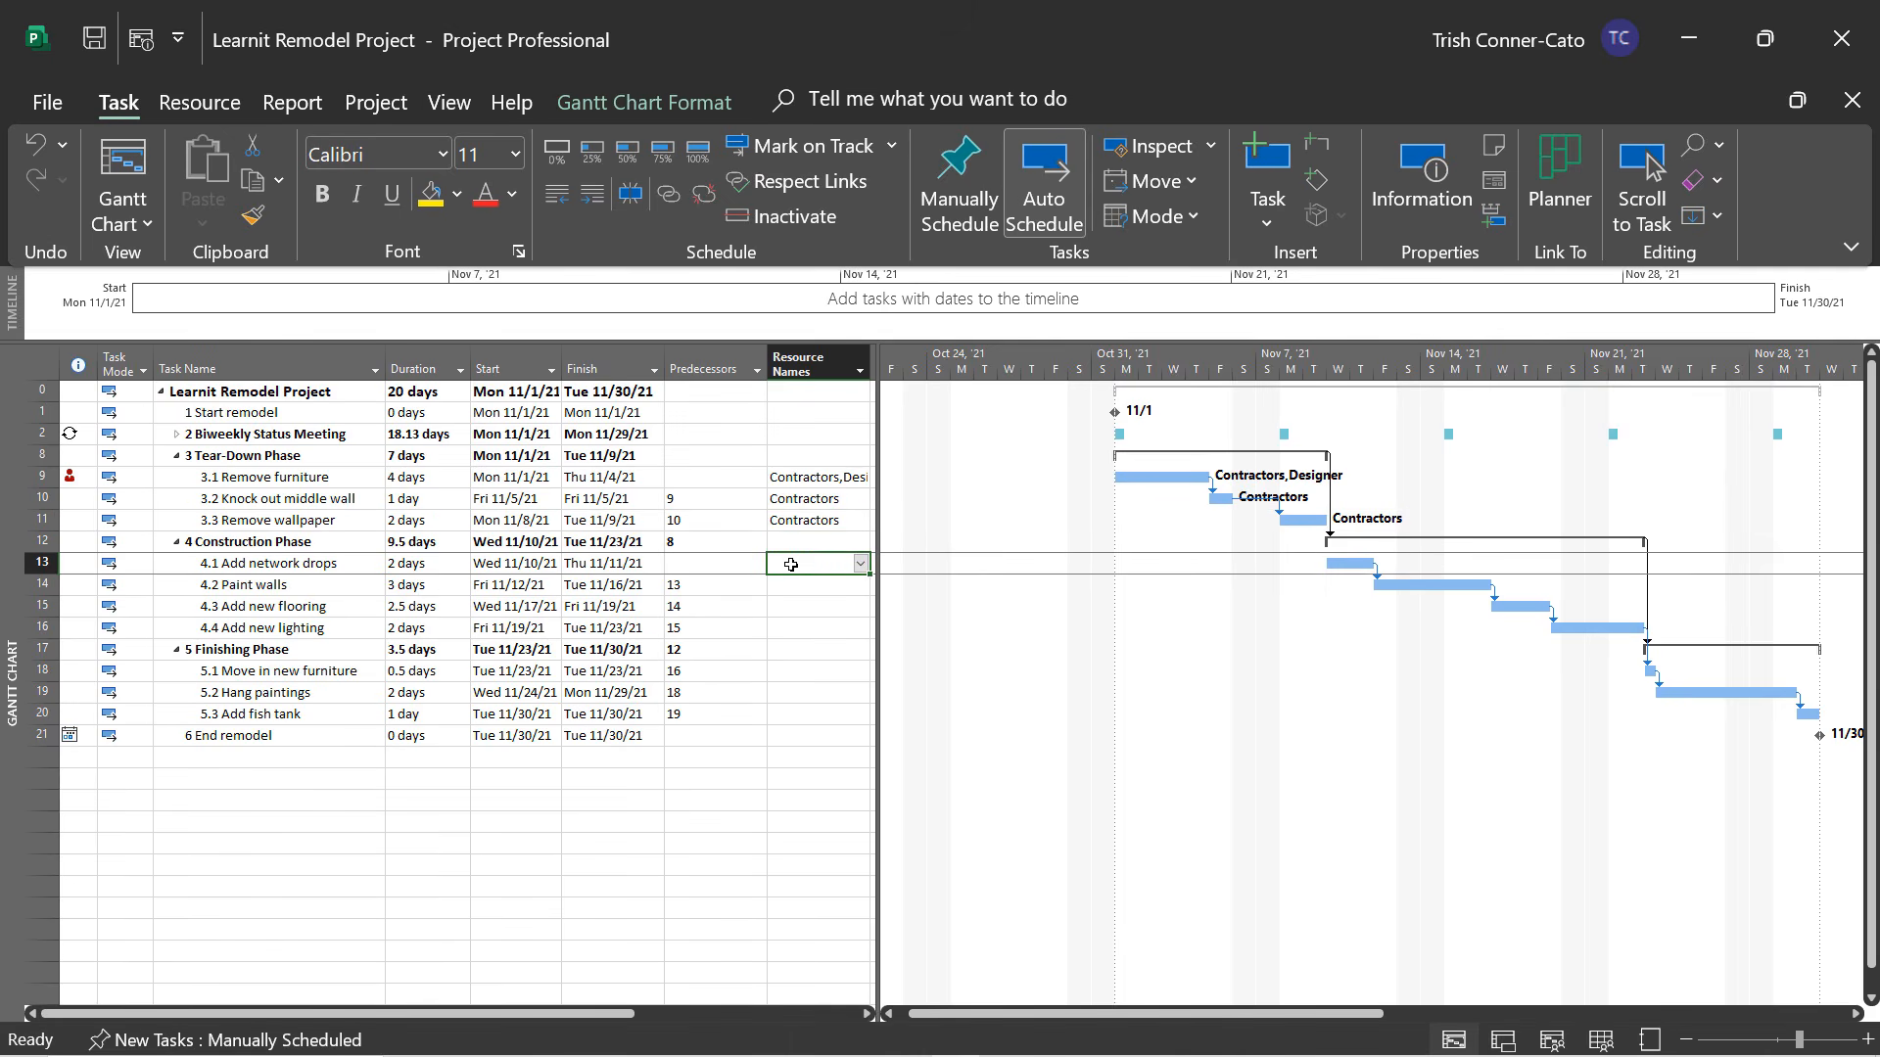
click(862, 566)
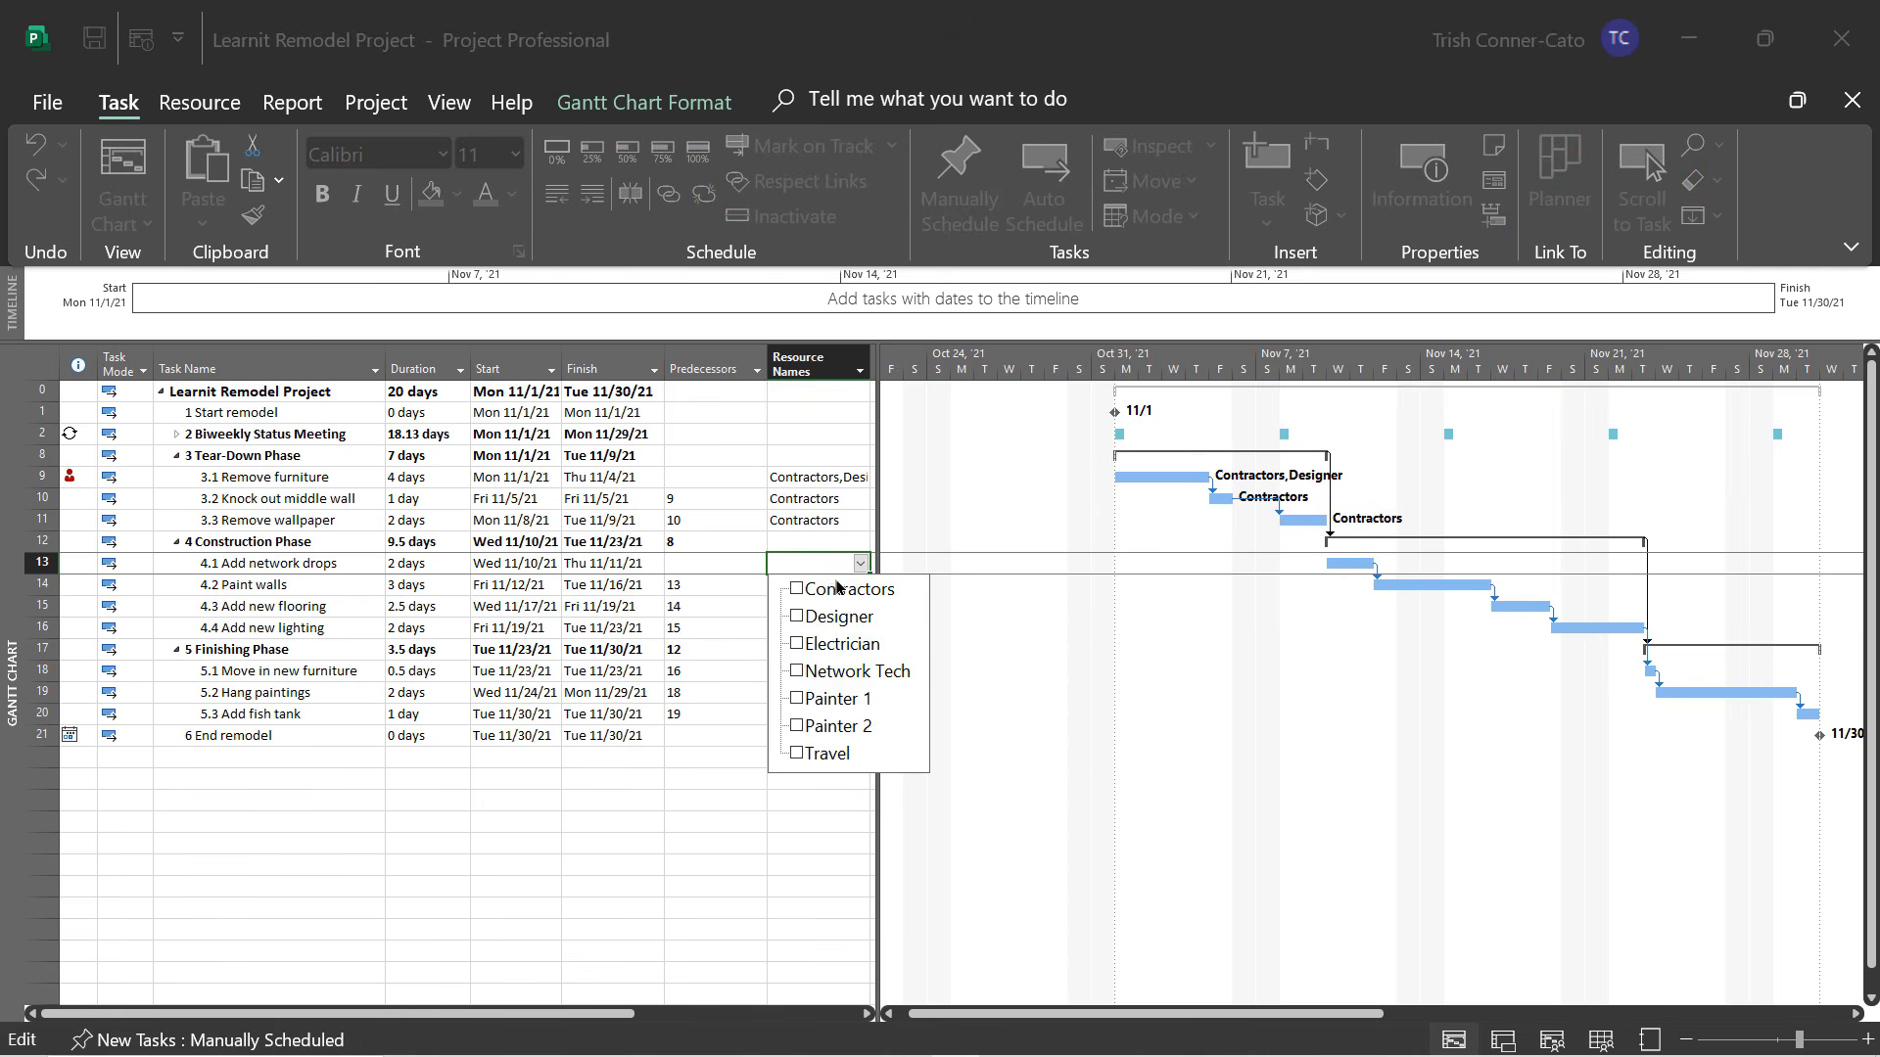
click(797, 672)
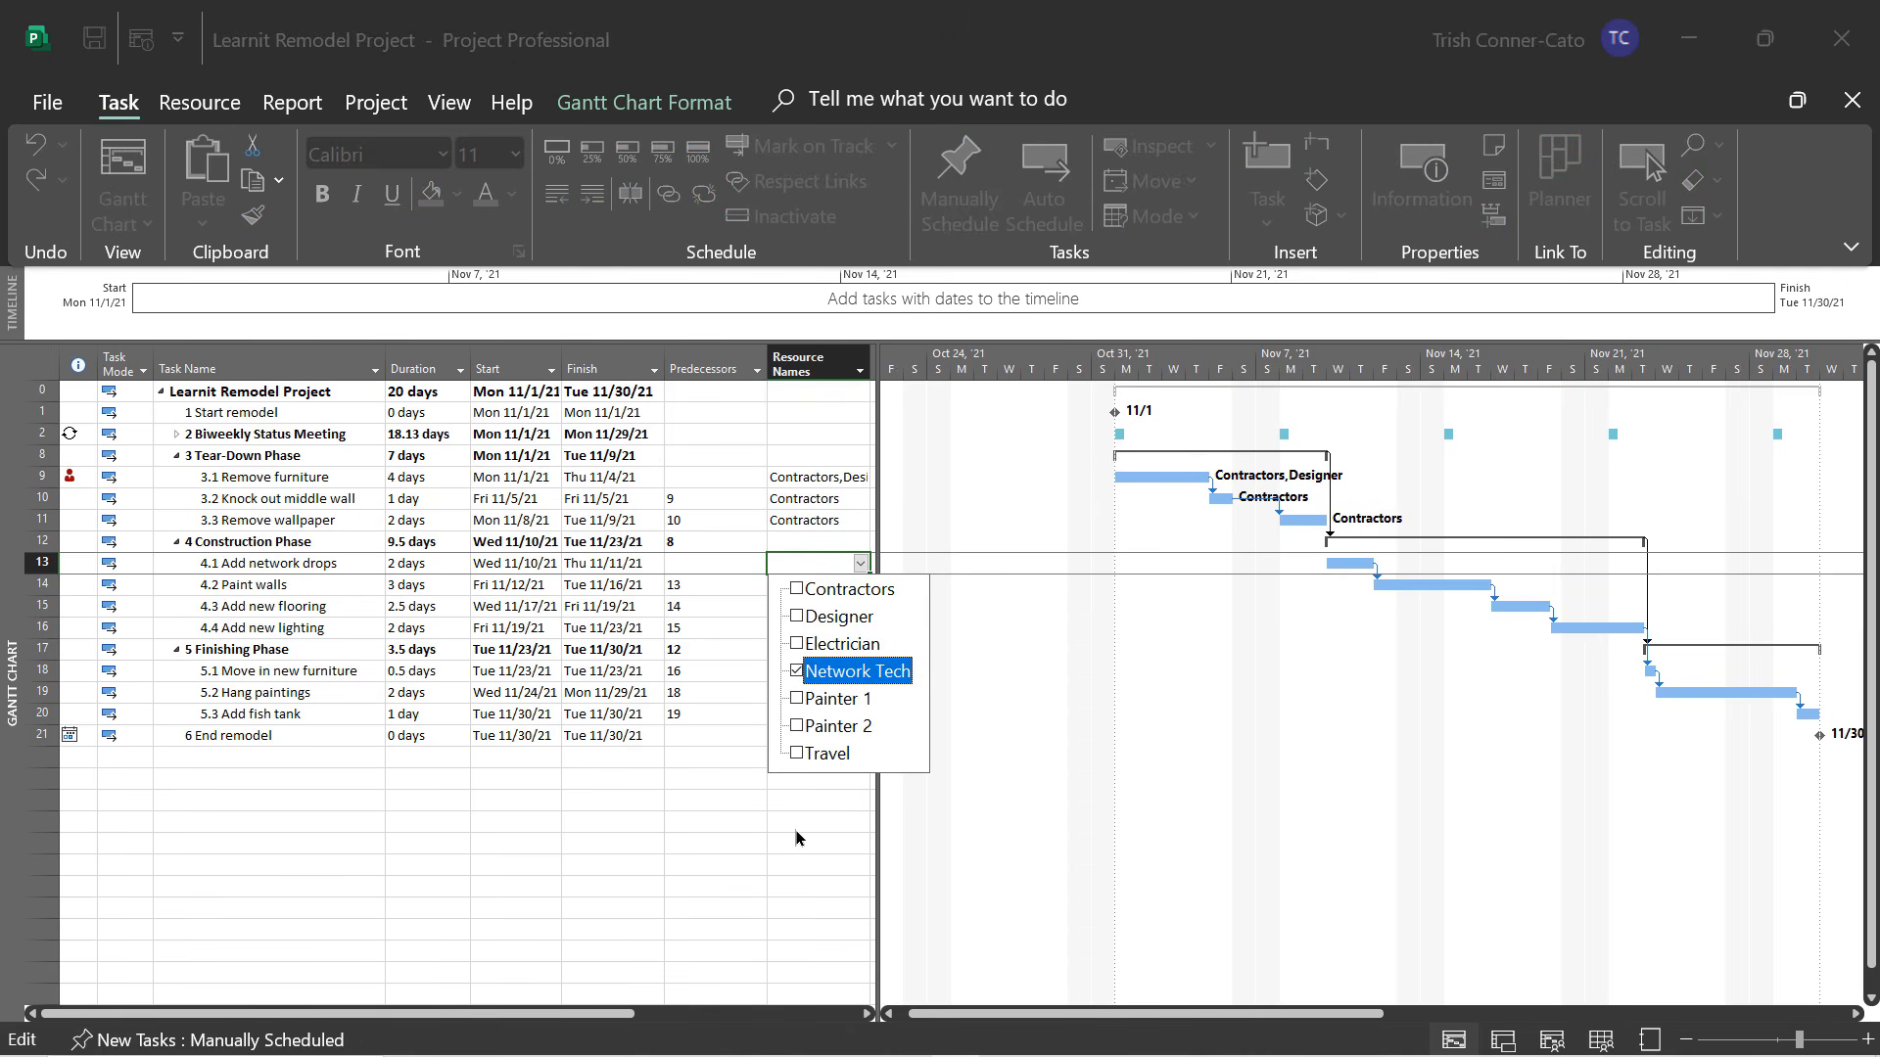
click(796, 831)
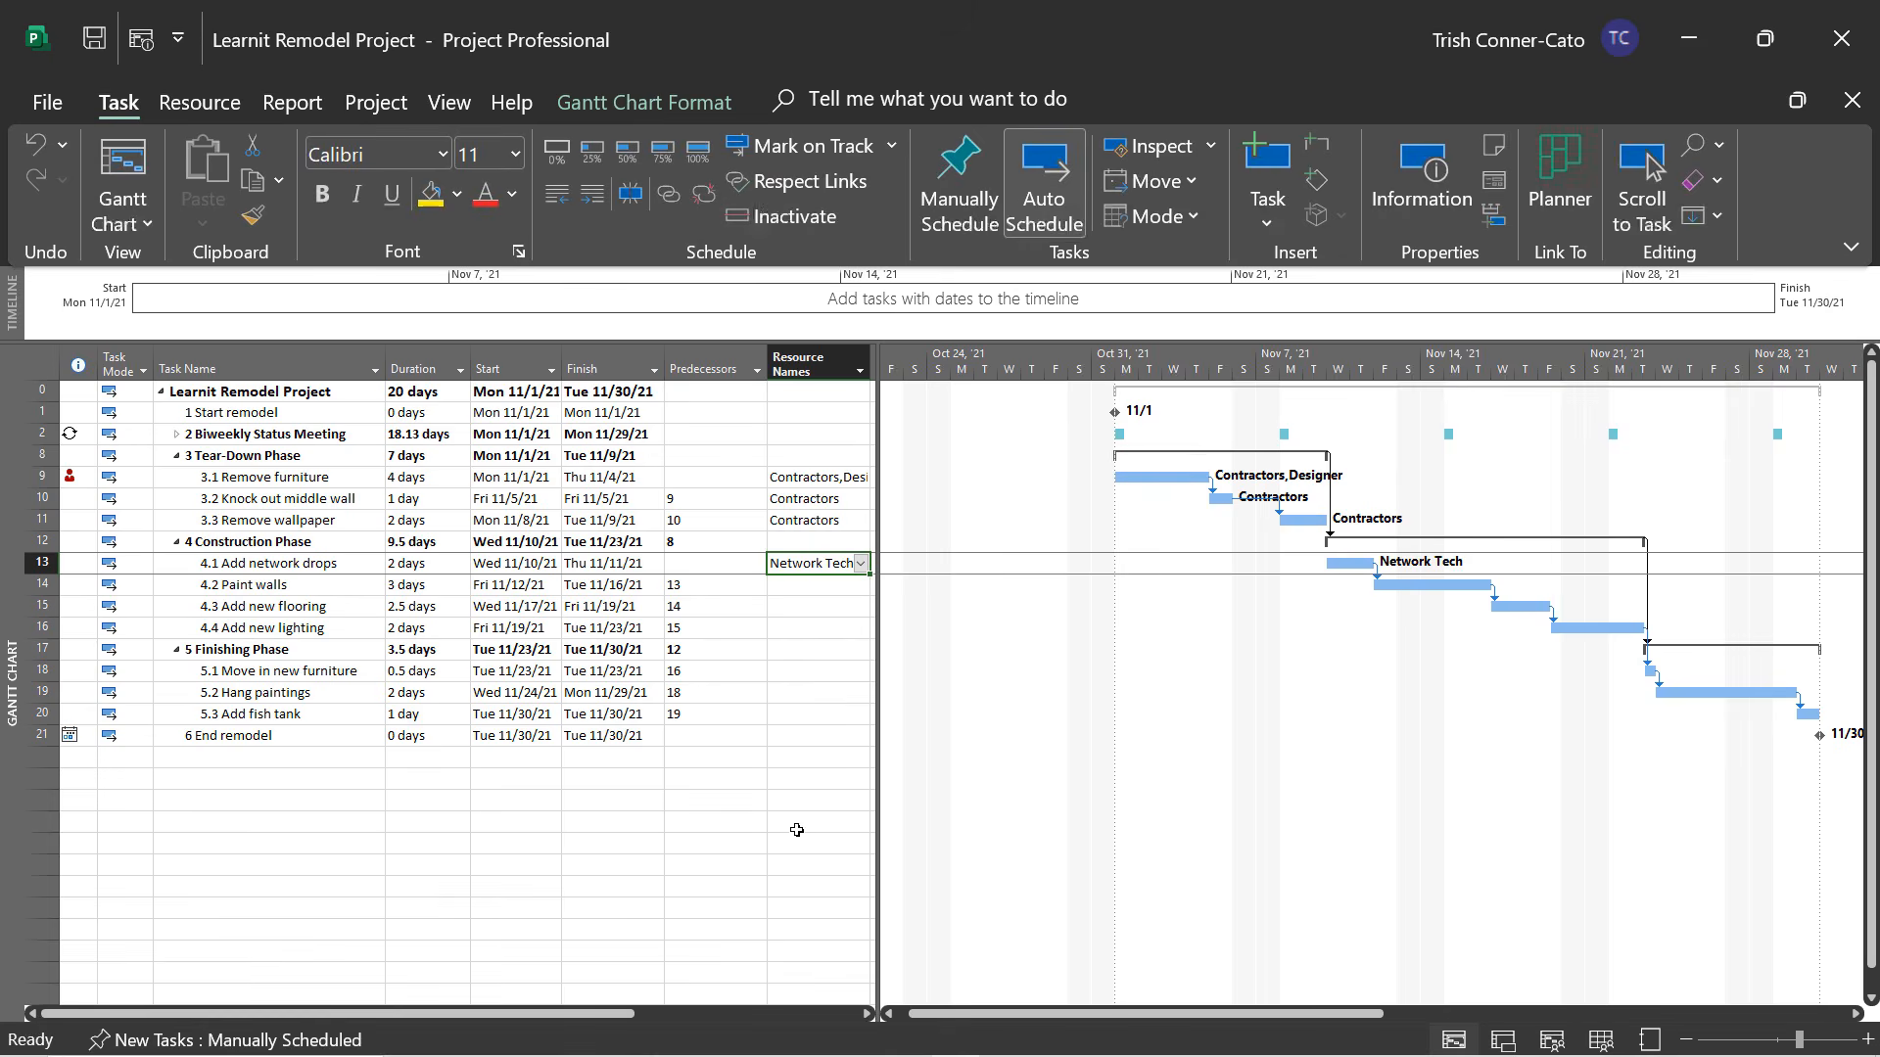
Assign Painter 1 and Painter 2 to the Paint walls task in the Construction Phase.
click(821, 588)
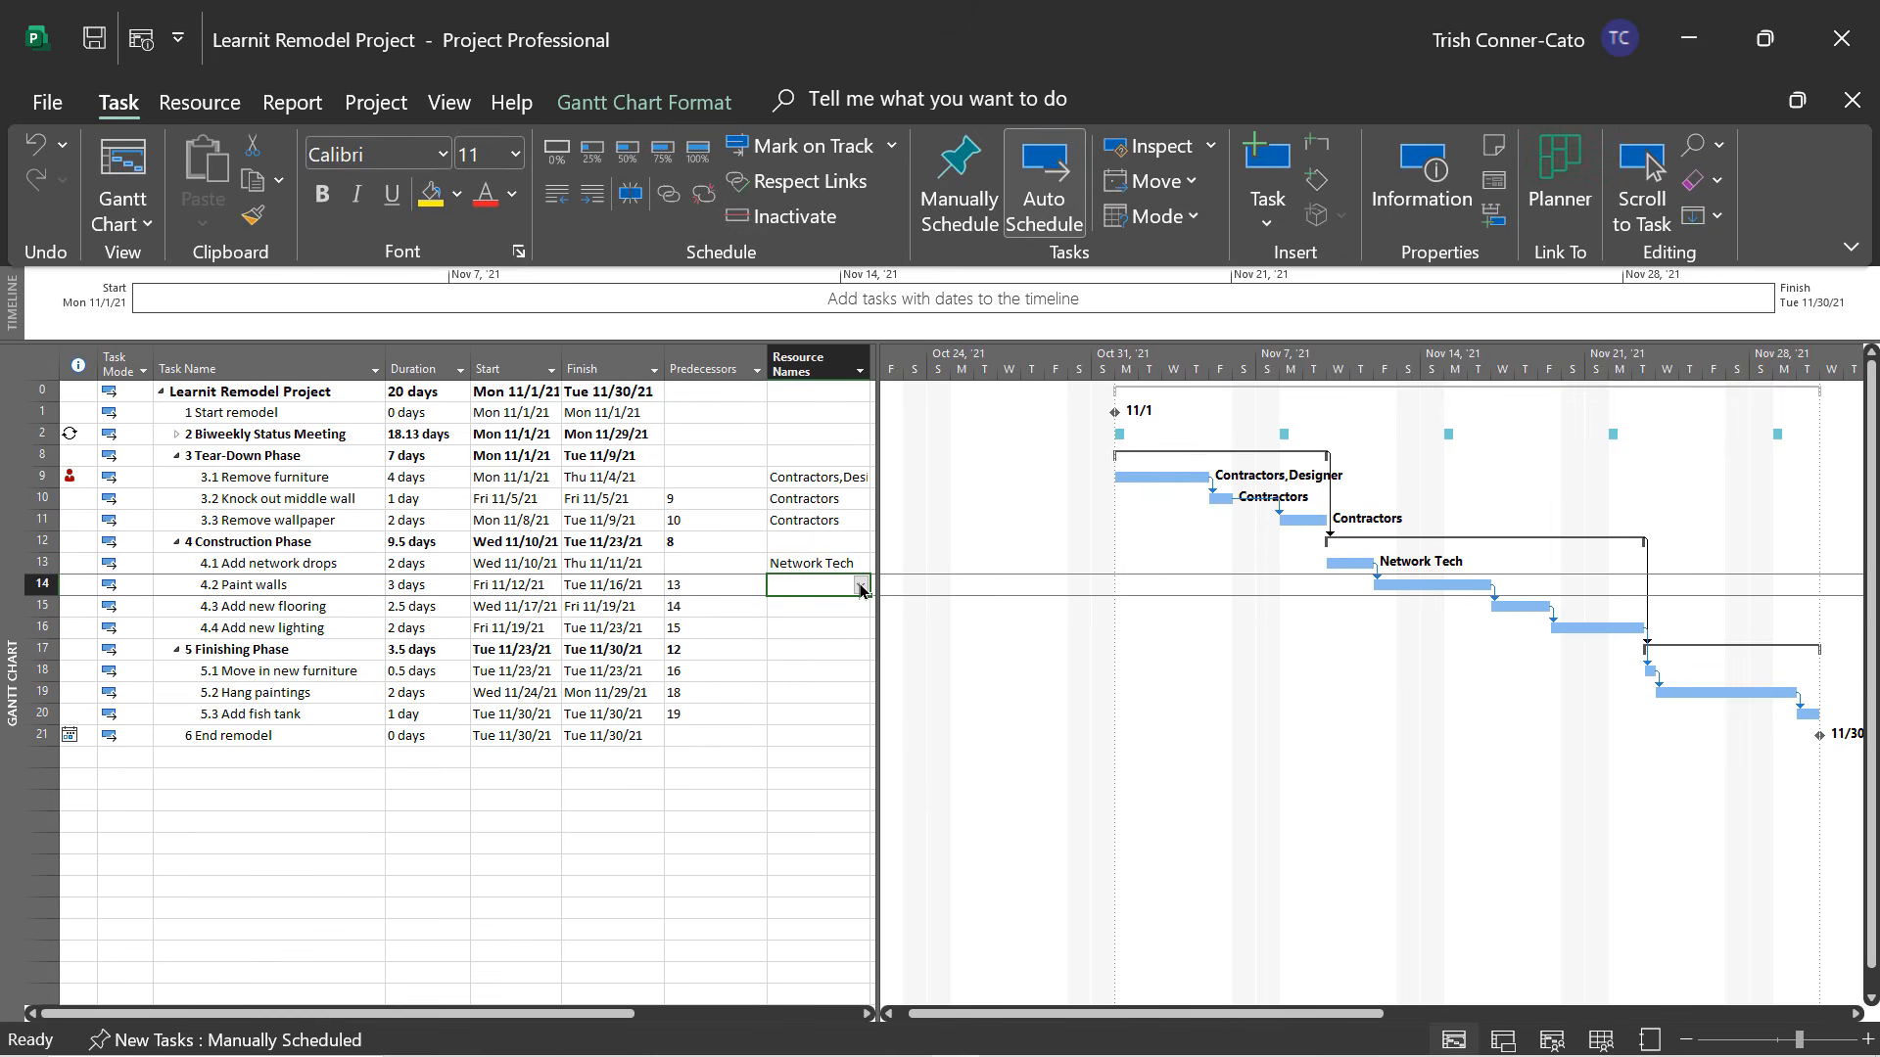
click(860, 585)
click(796, 720)
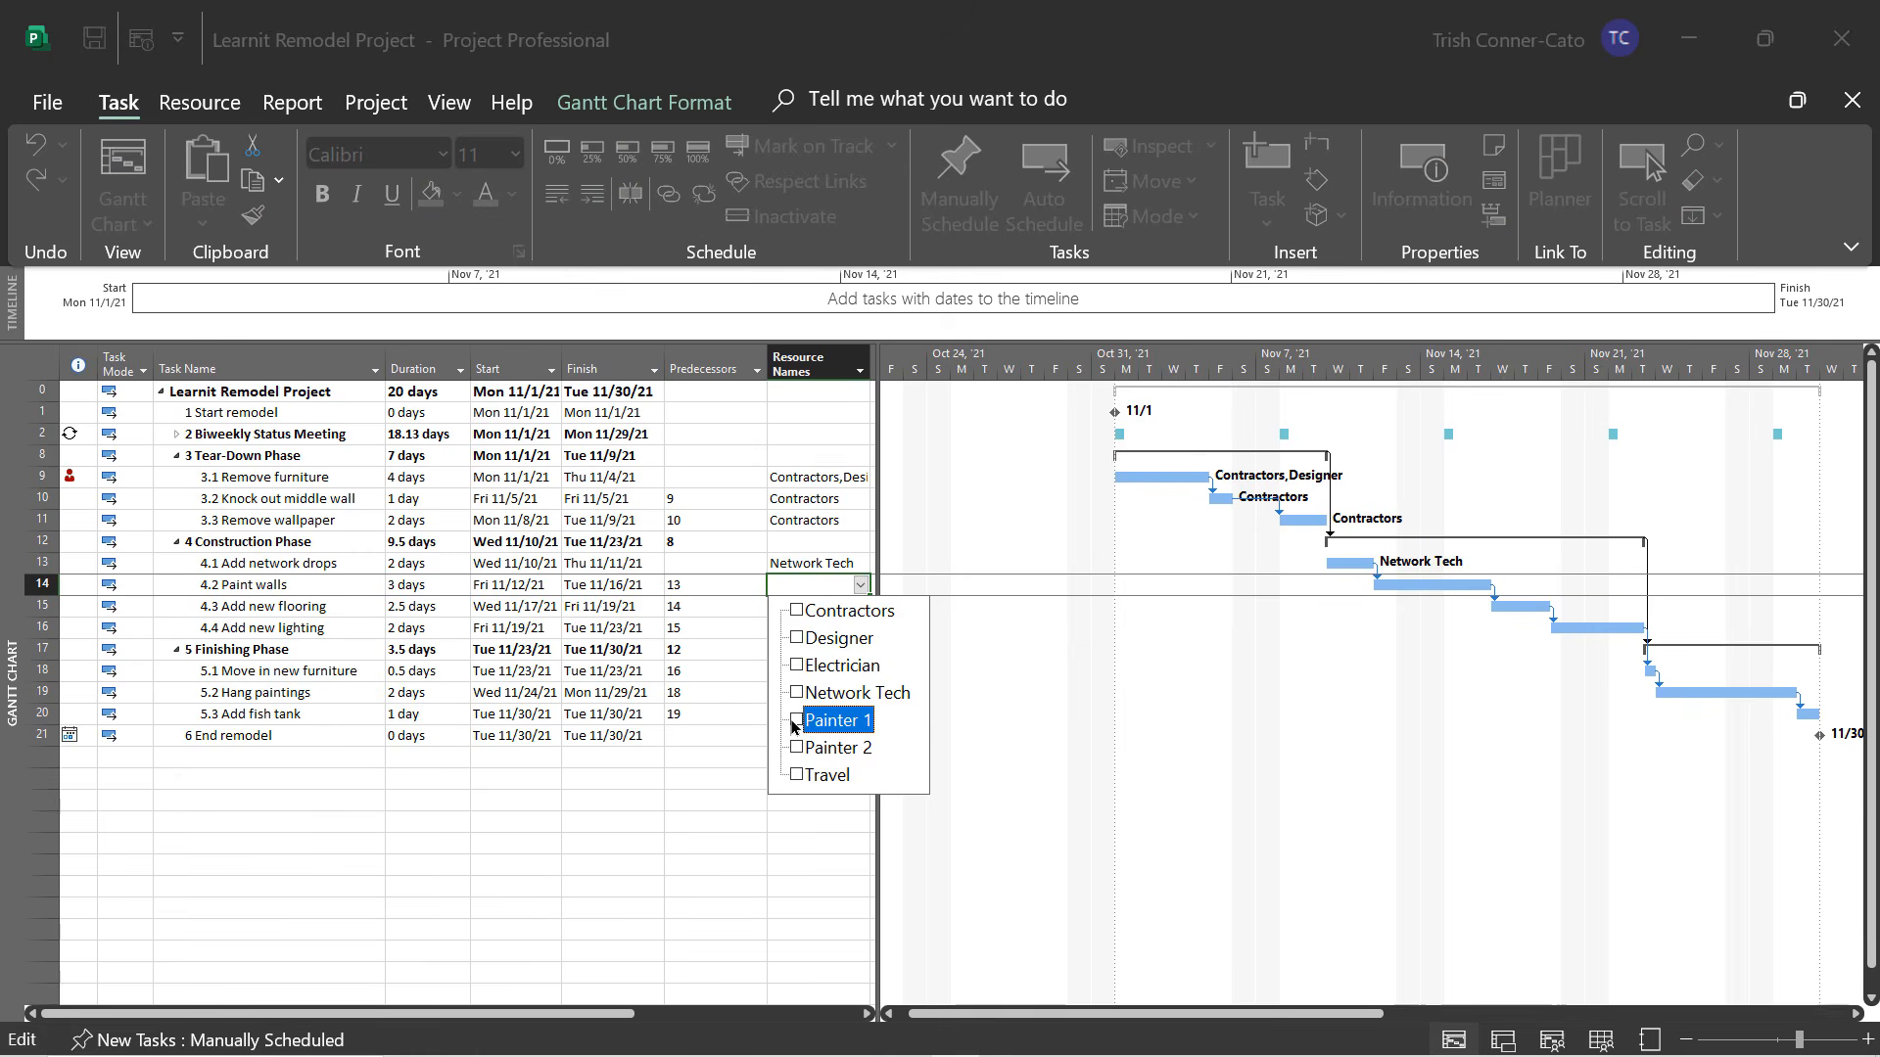
click(795, 748)
click(791, 824)
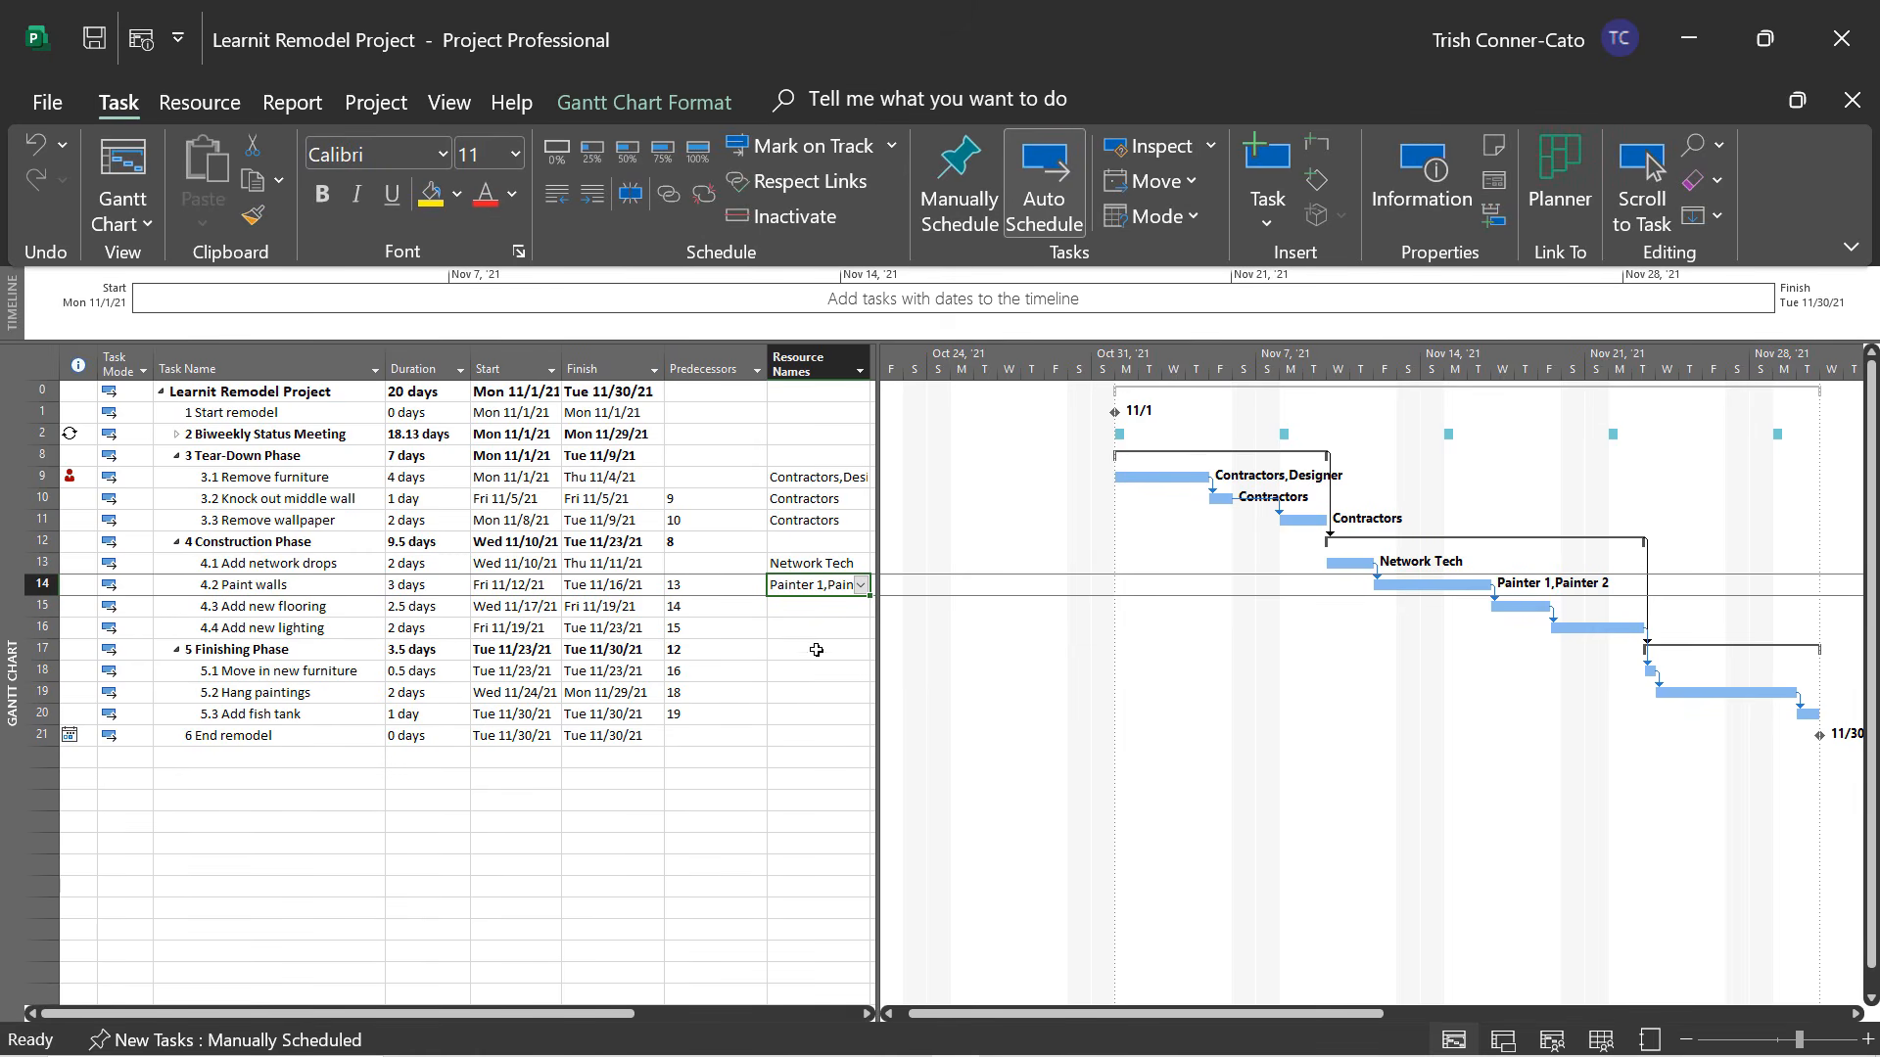
Assign the Contractors resource to the Add new flooring task in the Construction Phase.
click(823, 613)
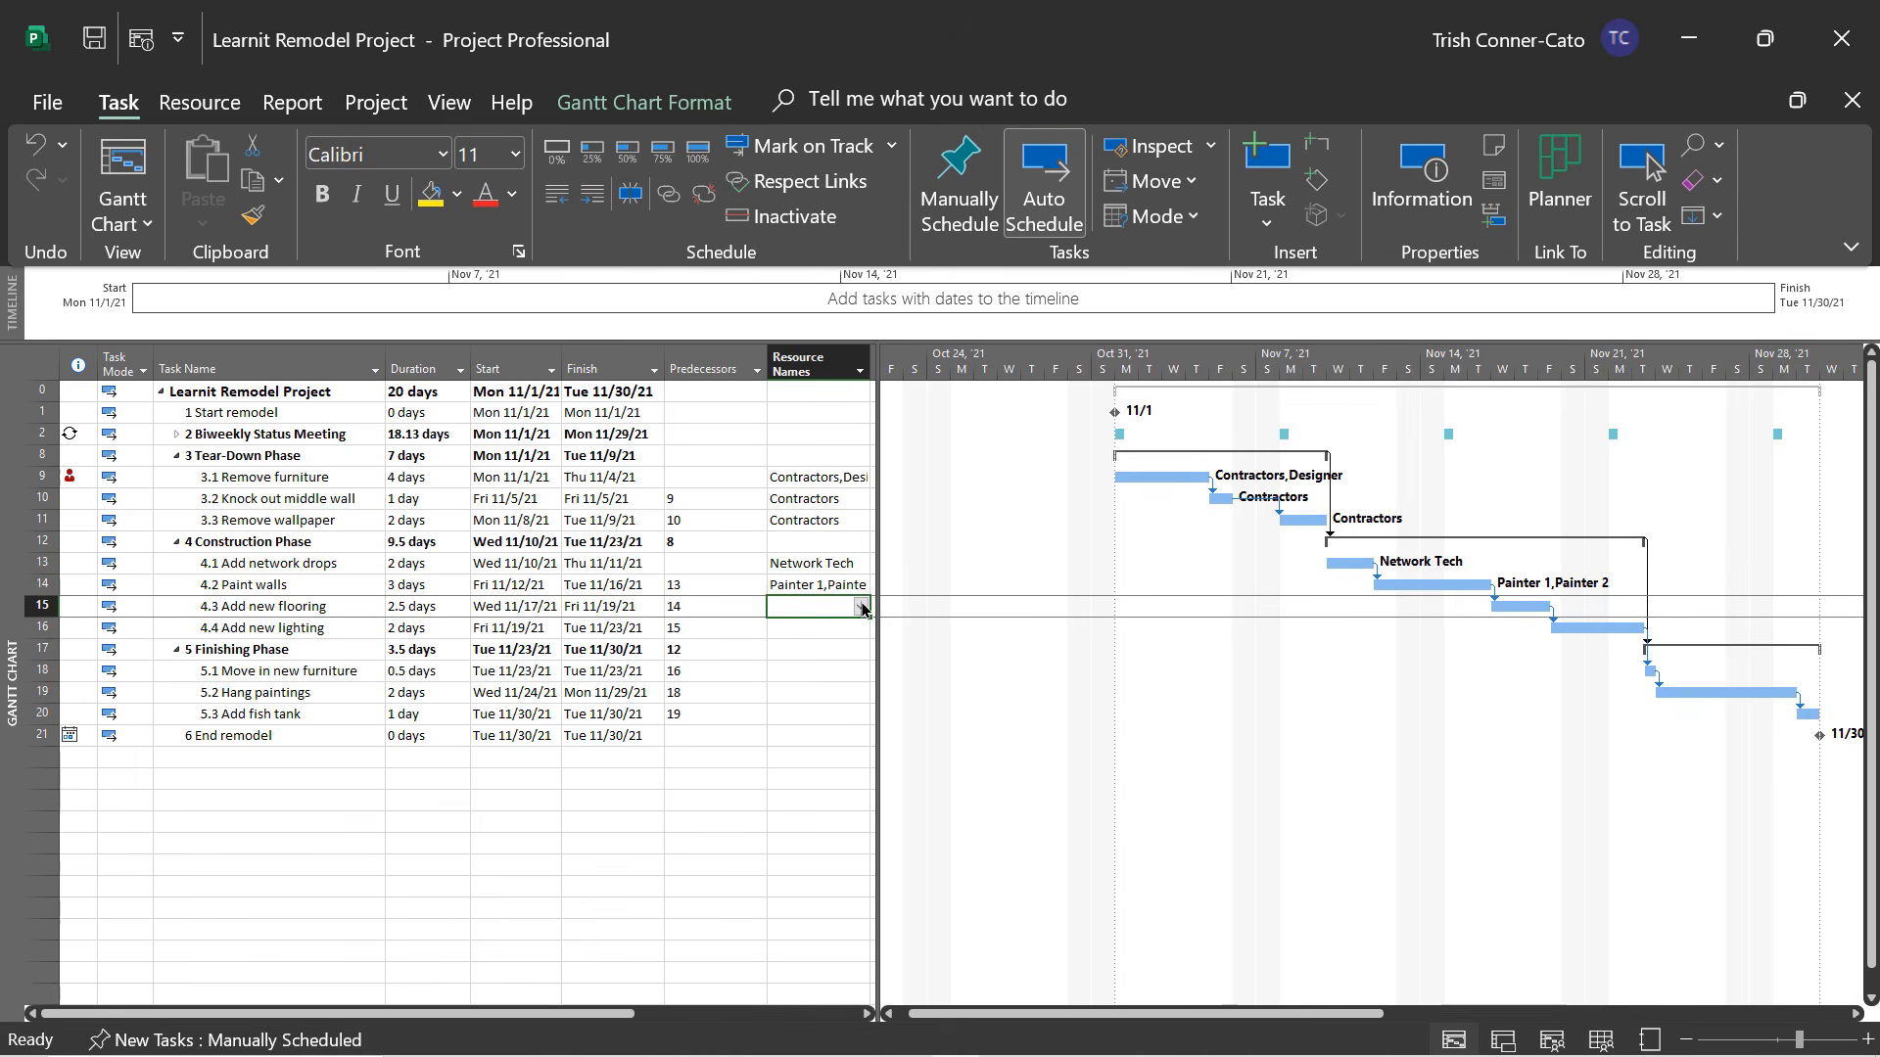
click(861, 608)
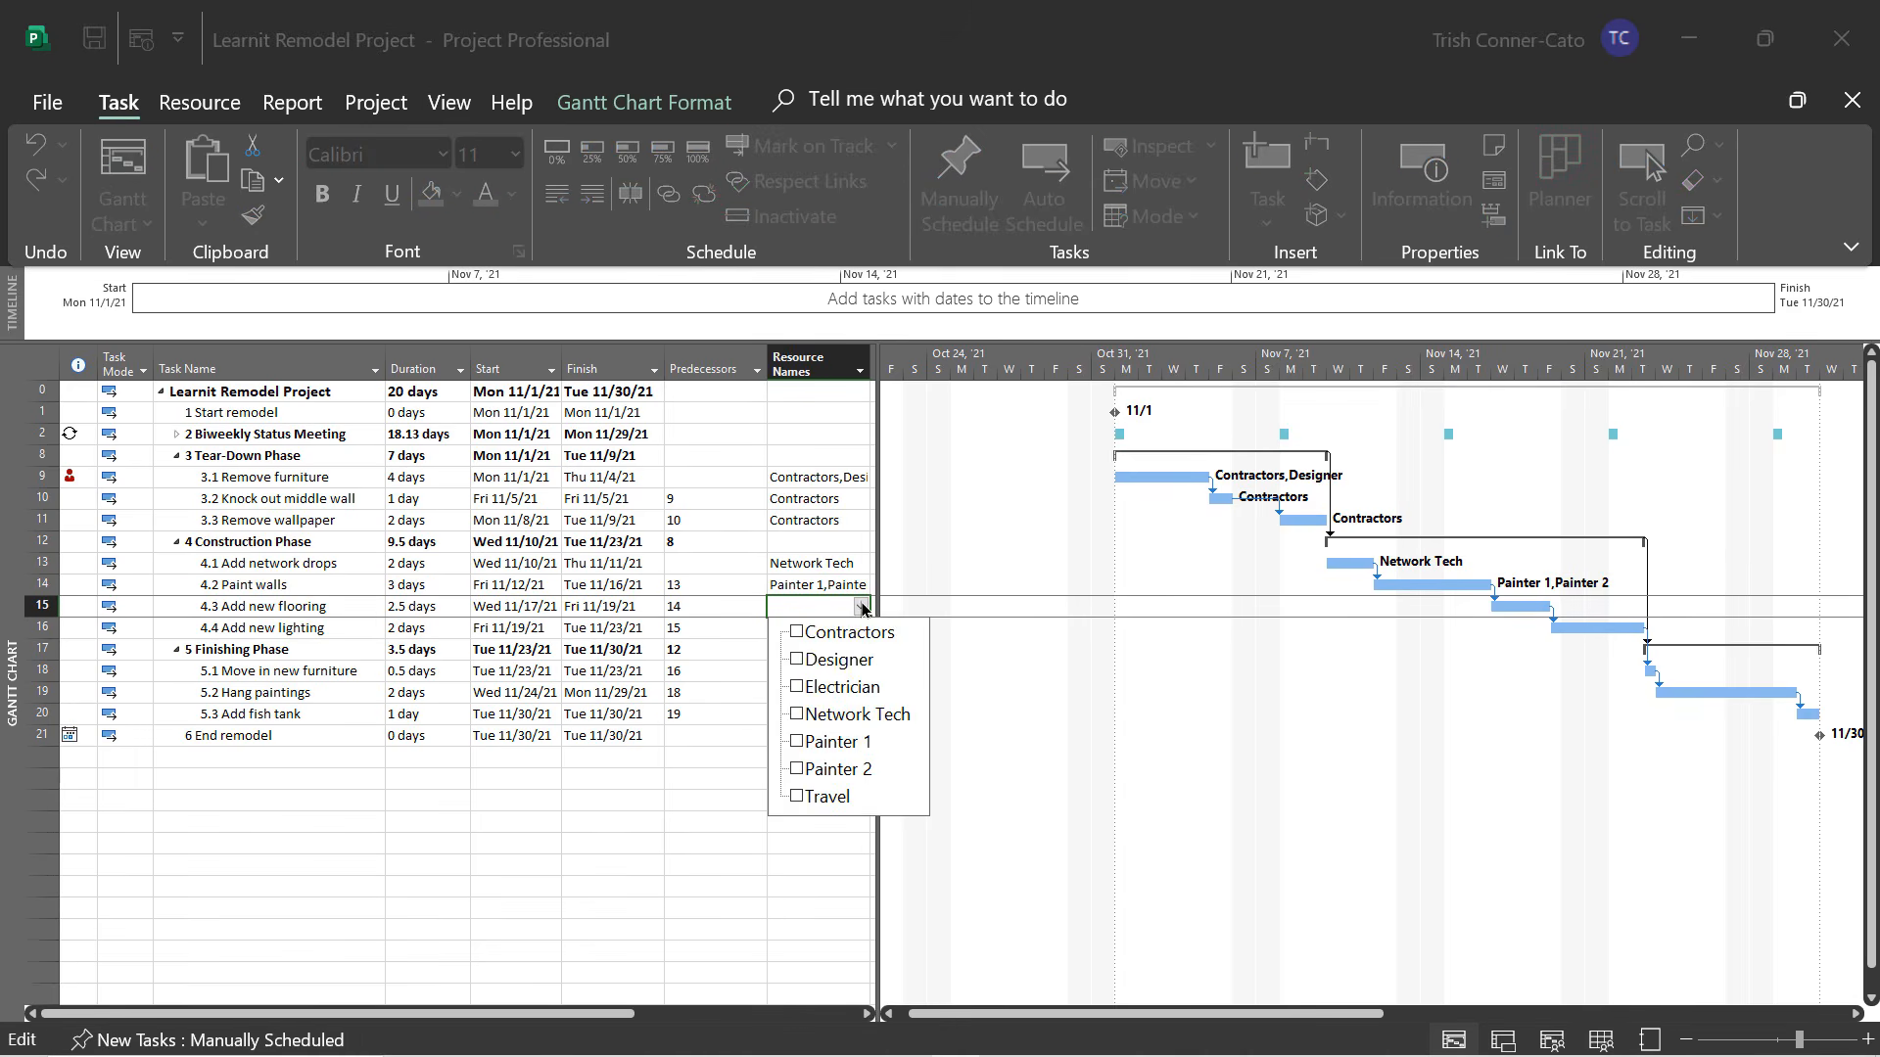
click(796, 632)
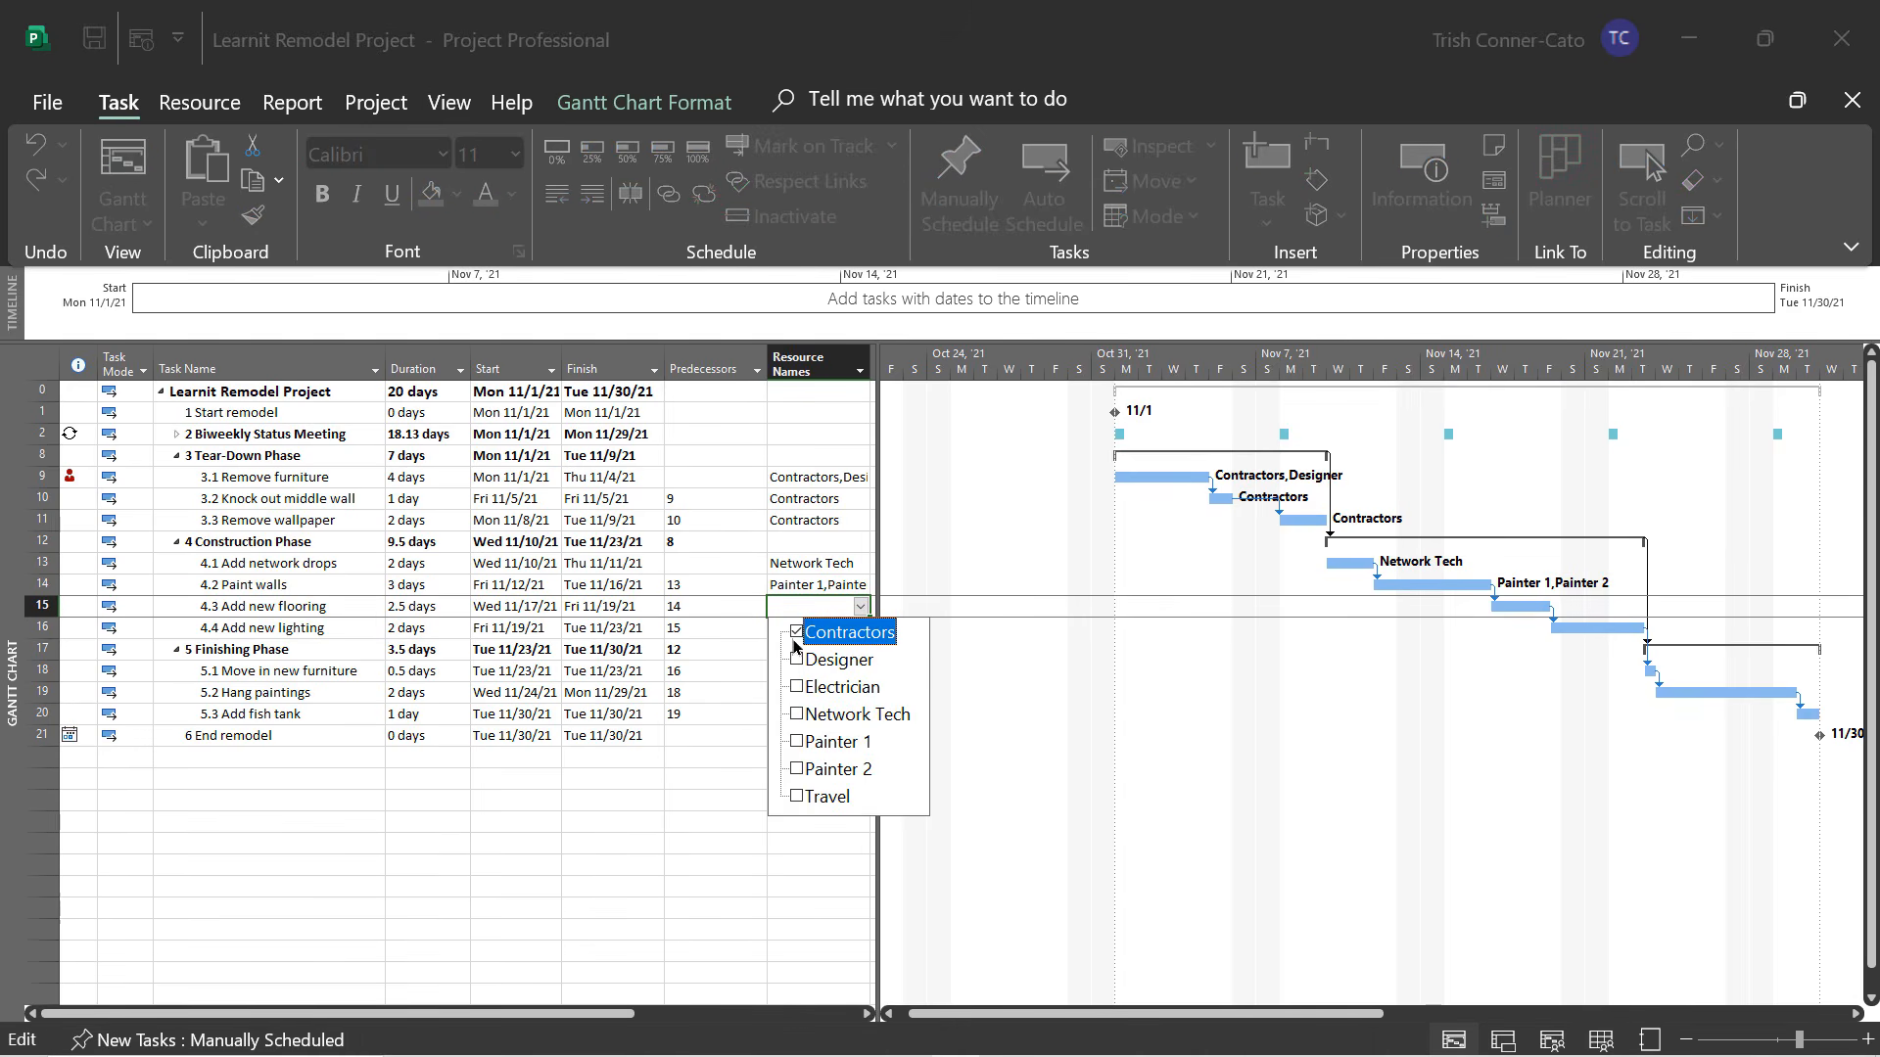
click(733, 771)
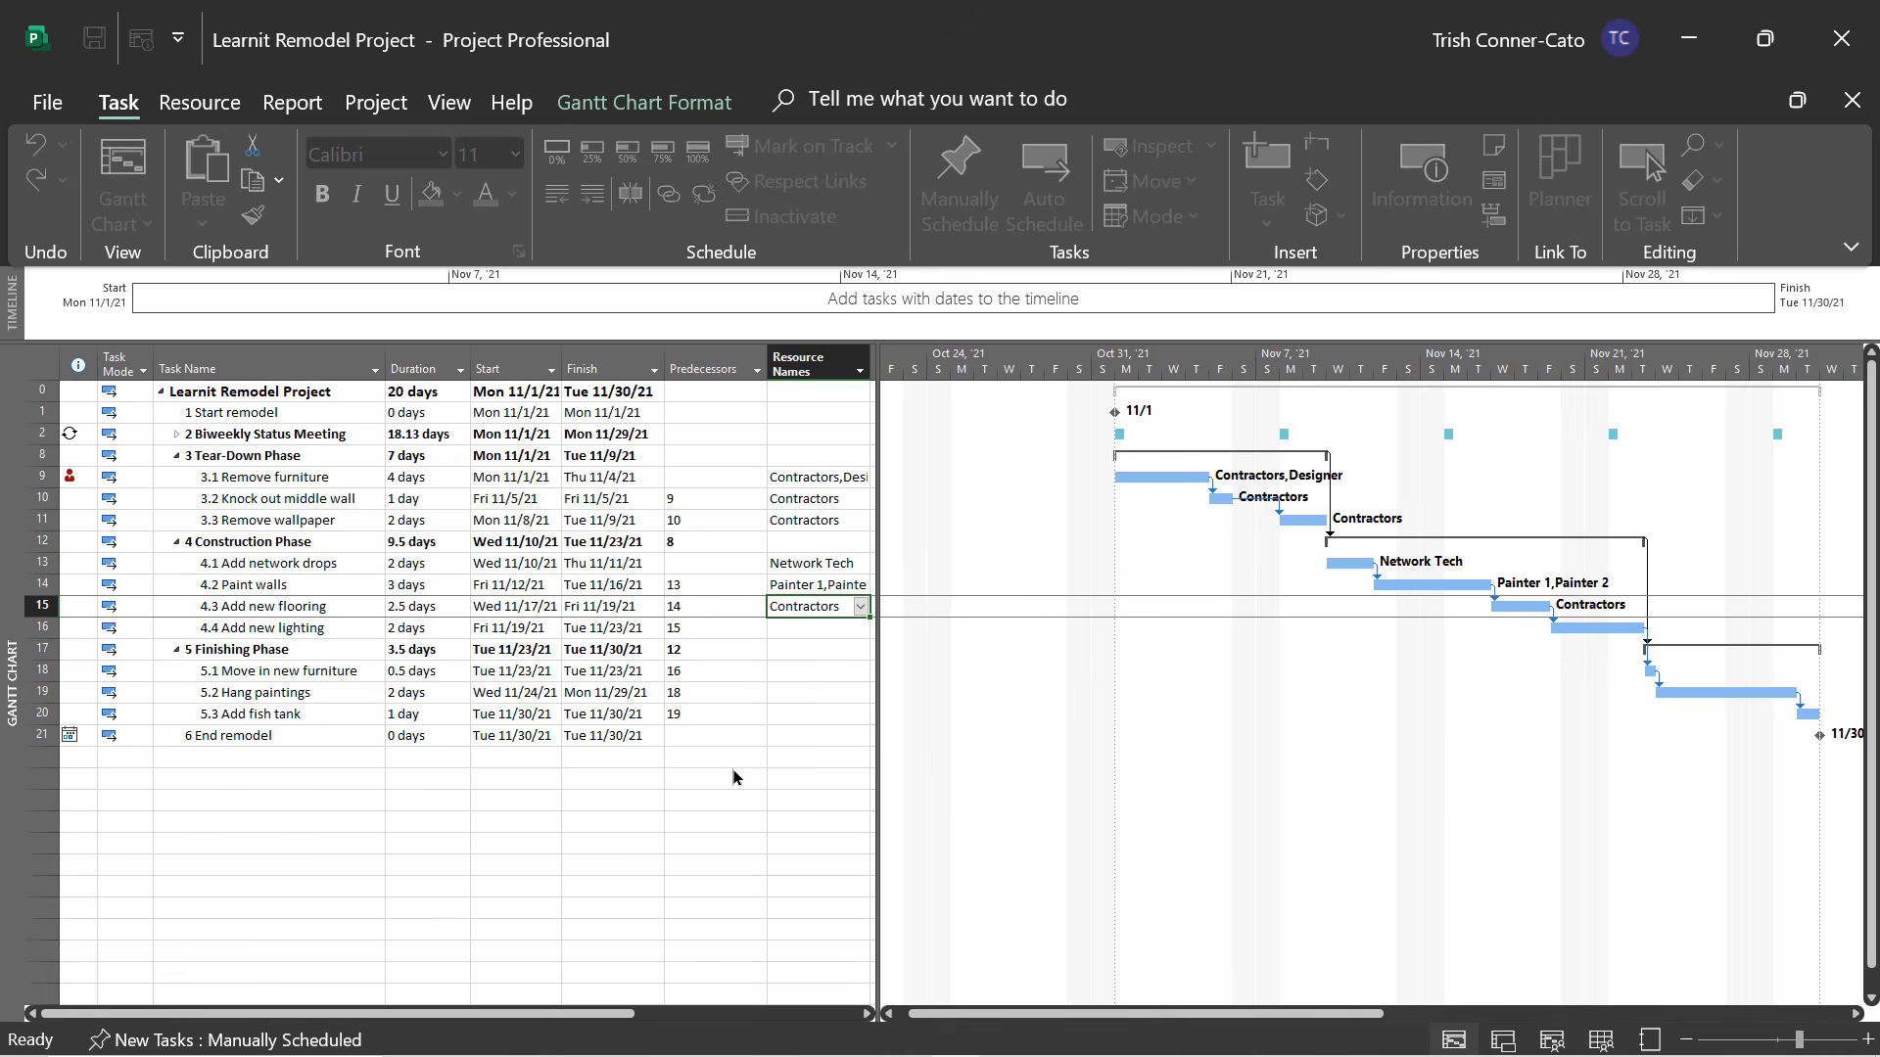
Assign the Electrician resource to the Add new lighting task in the Construction Phase and save the project.
click(807, 630)
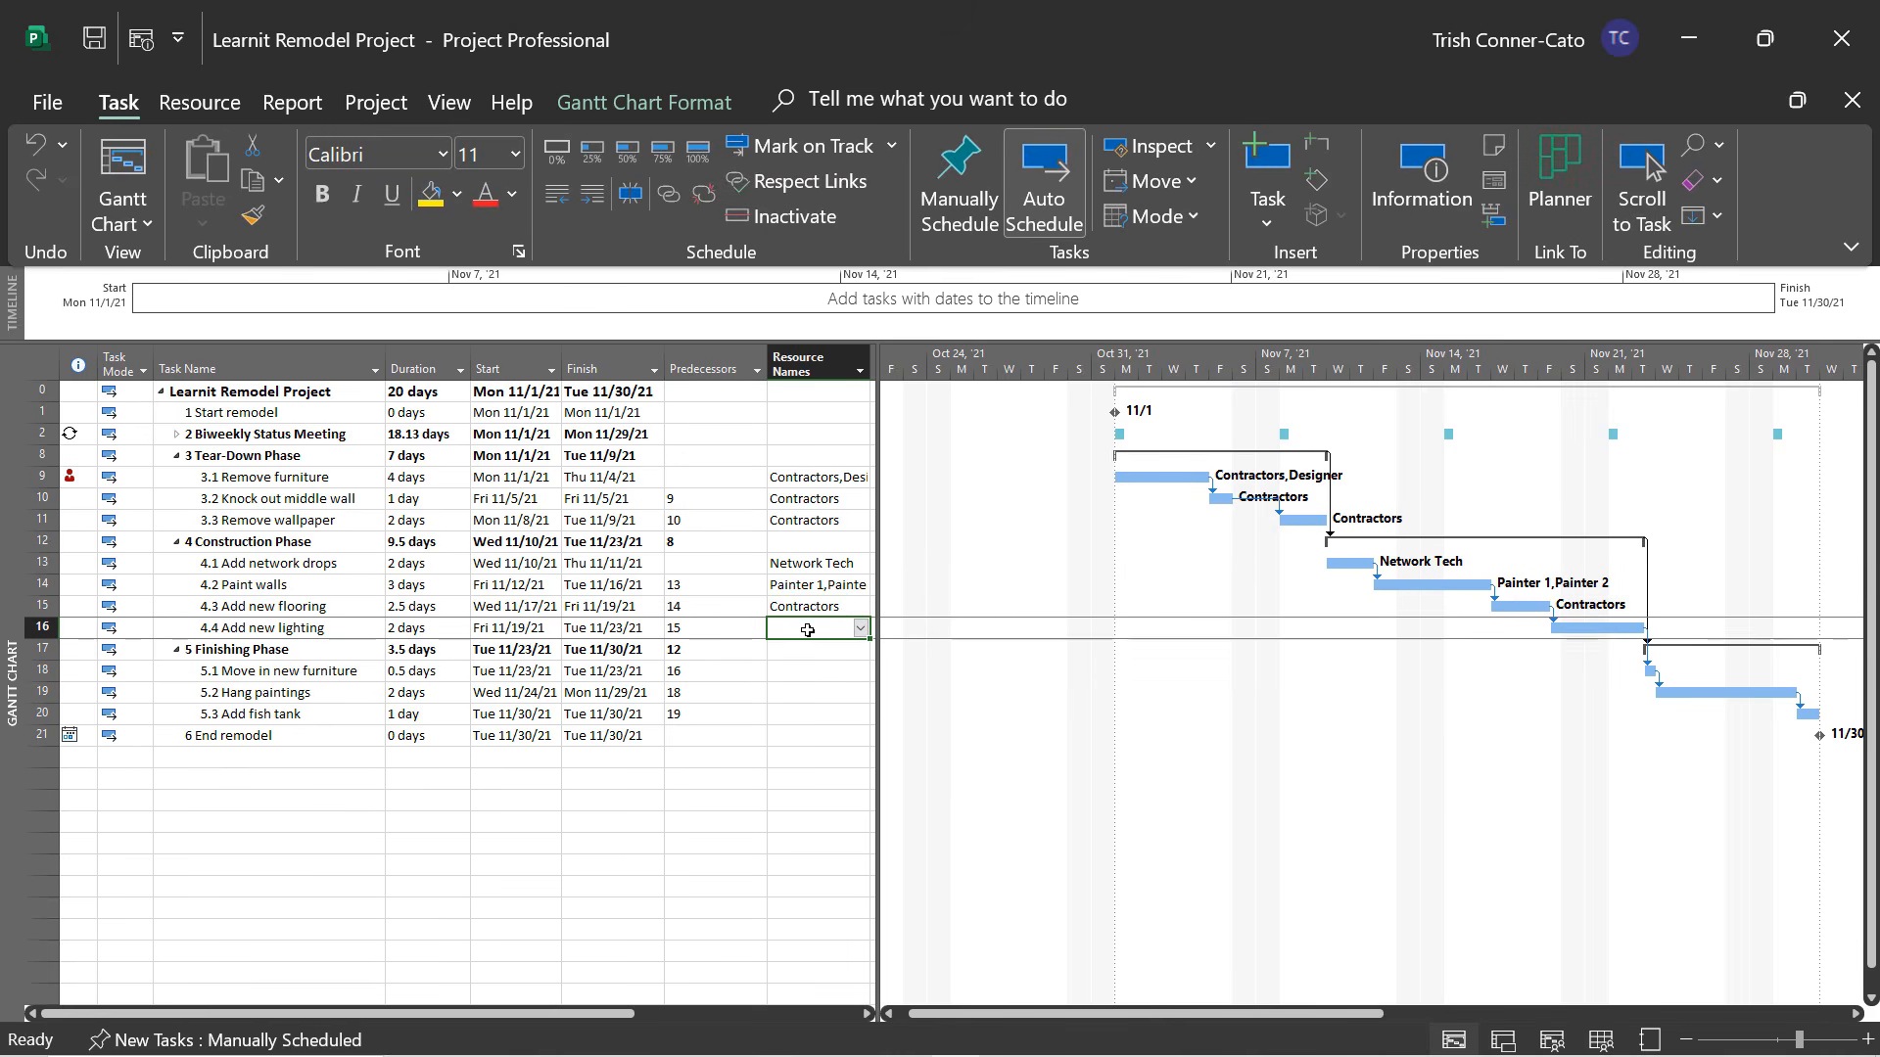
click(859, 631)
click(796, 711)
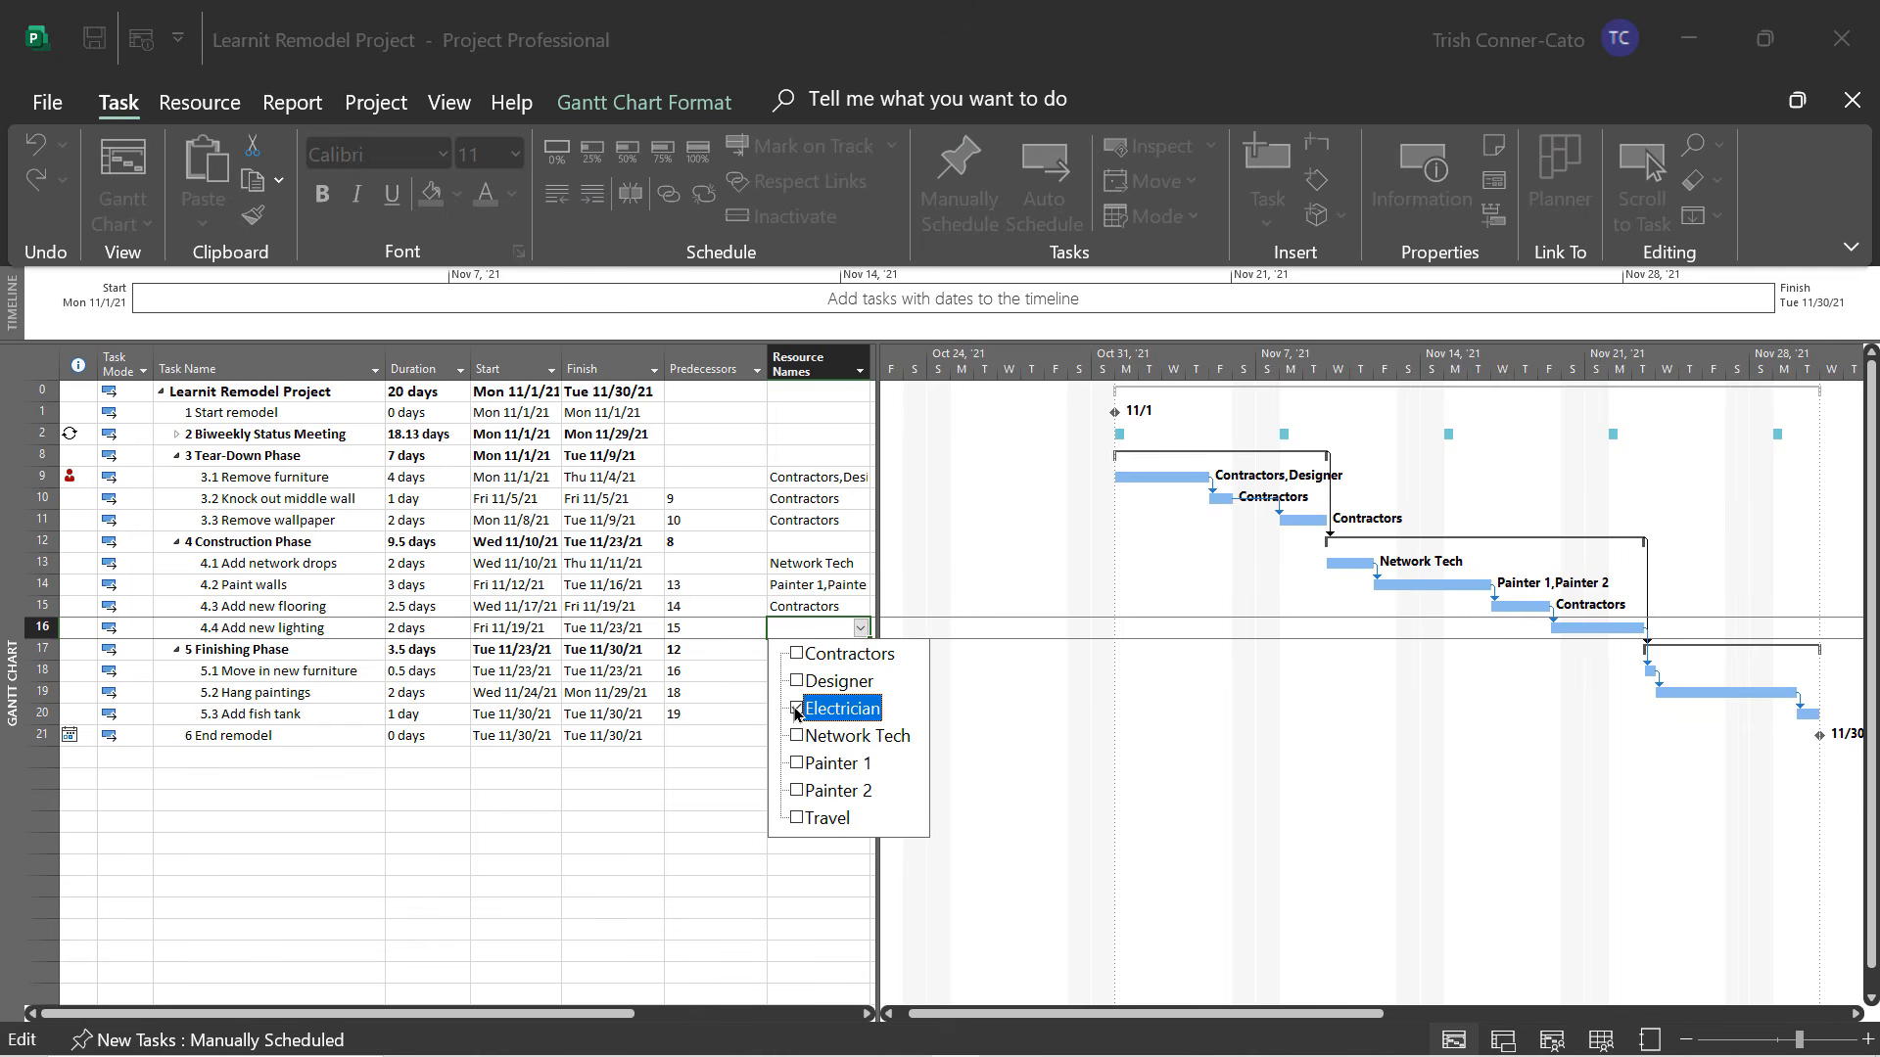
click(808, 871)
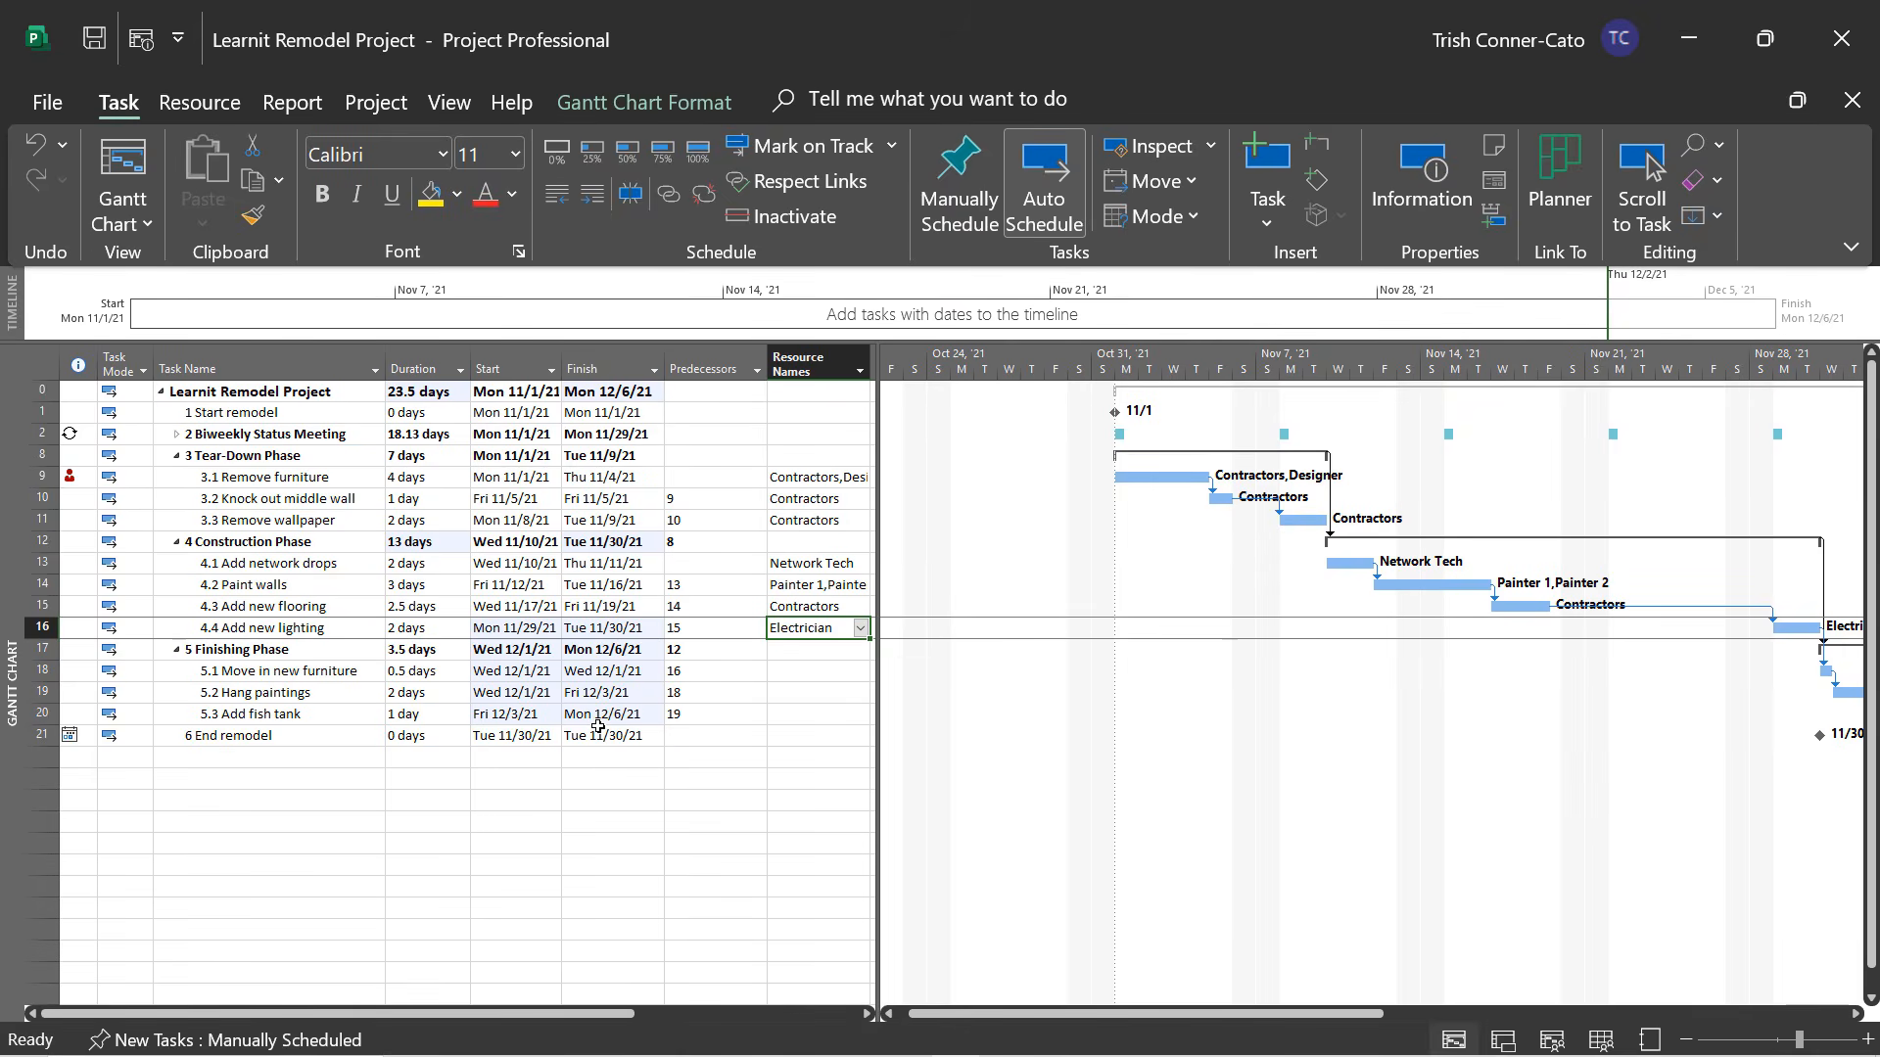
click(104, 47)
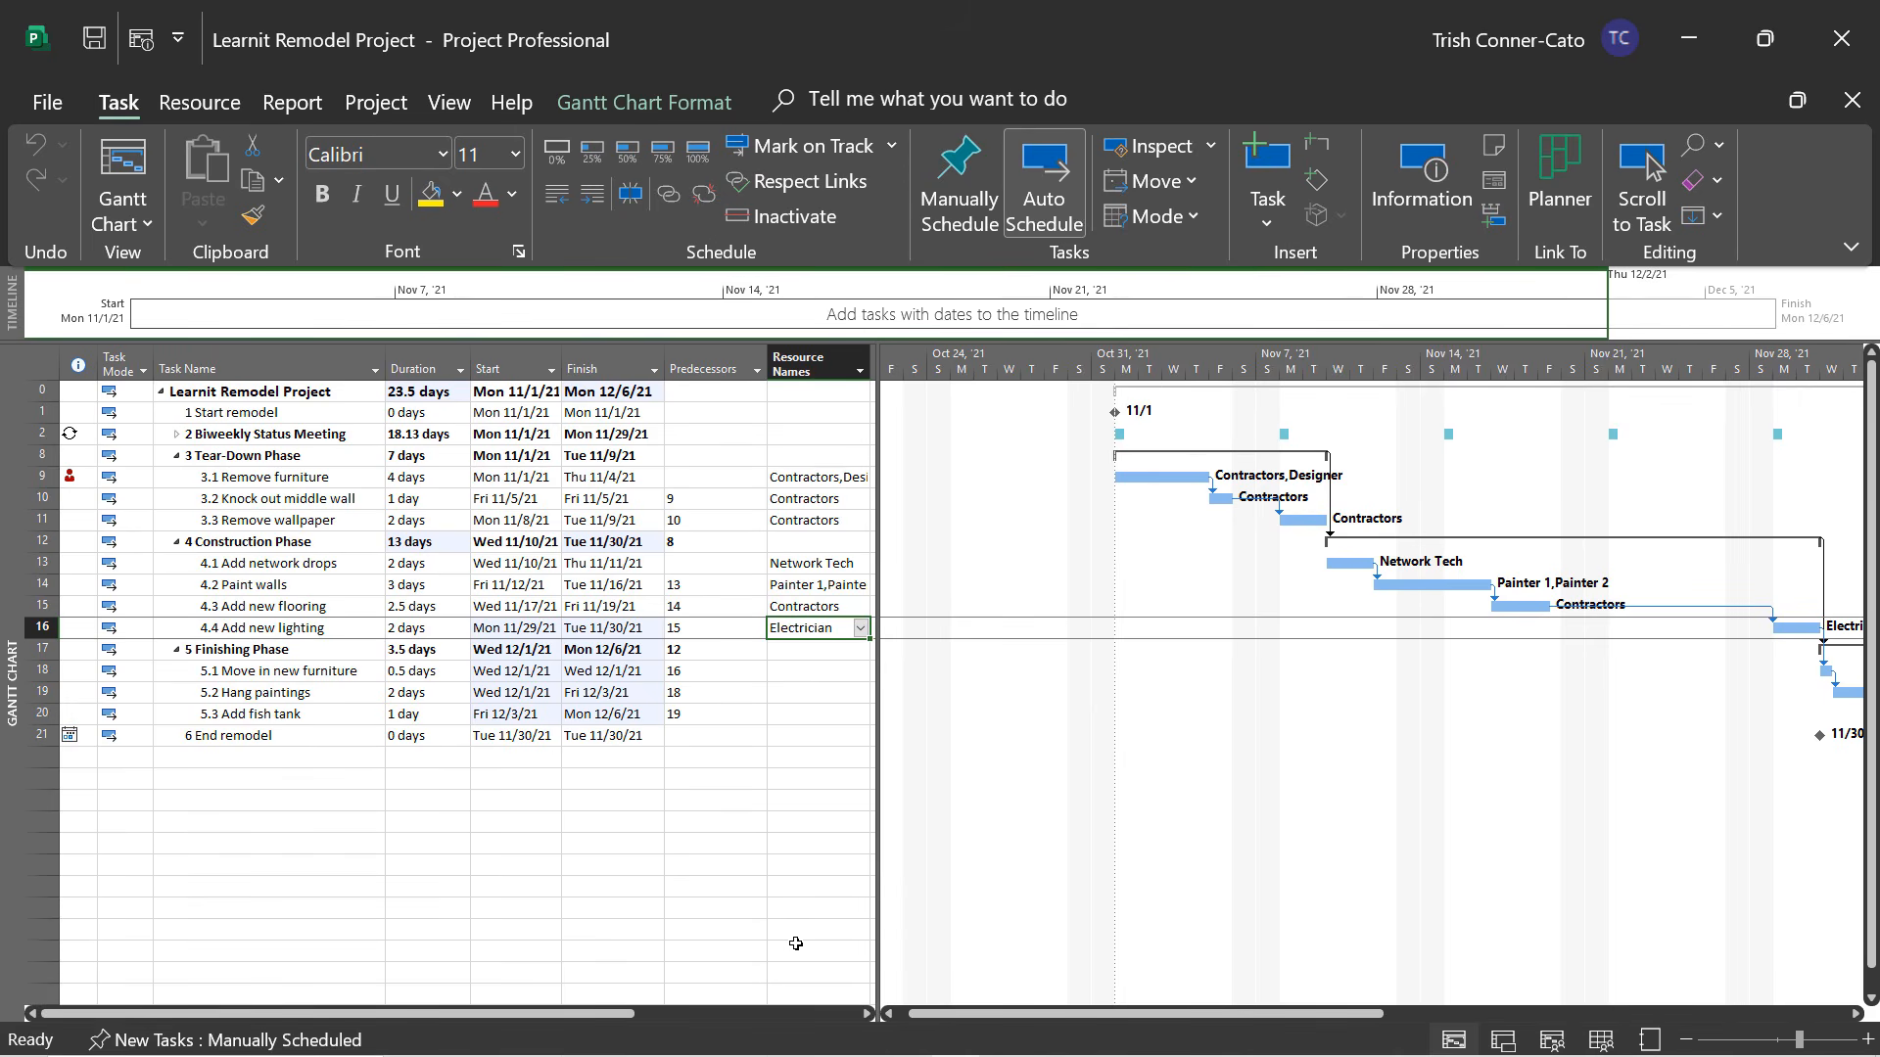
Set the finish date of the End remodel milestone to Mon 12/6/2021 in its task information.
double_click(328, 736)
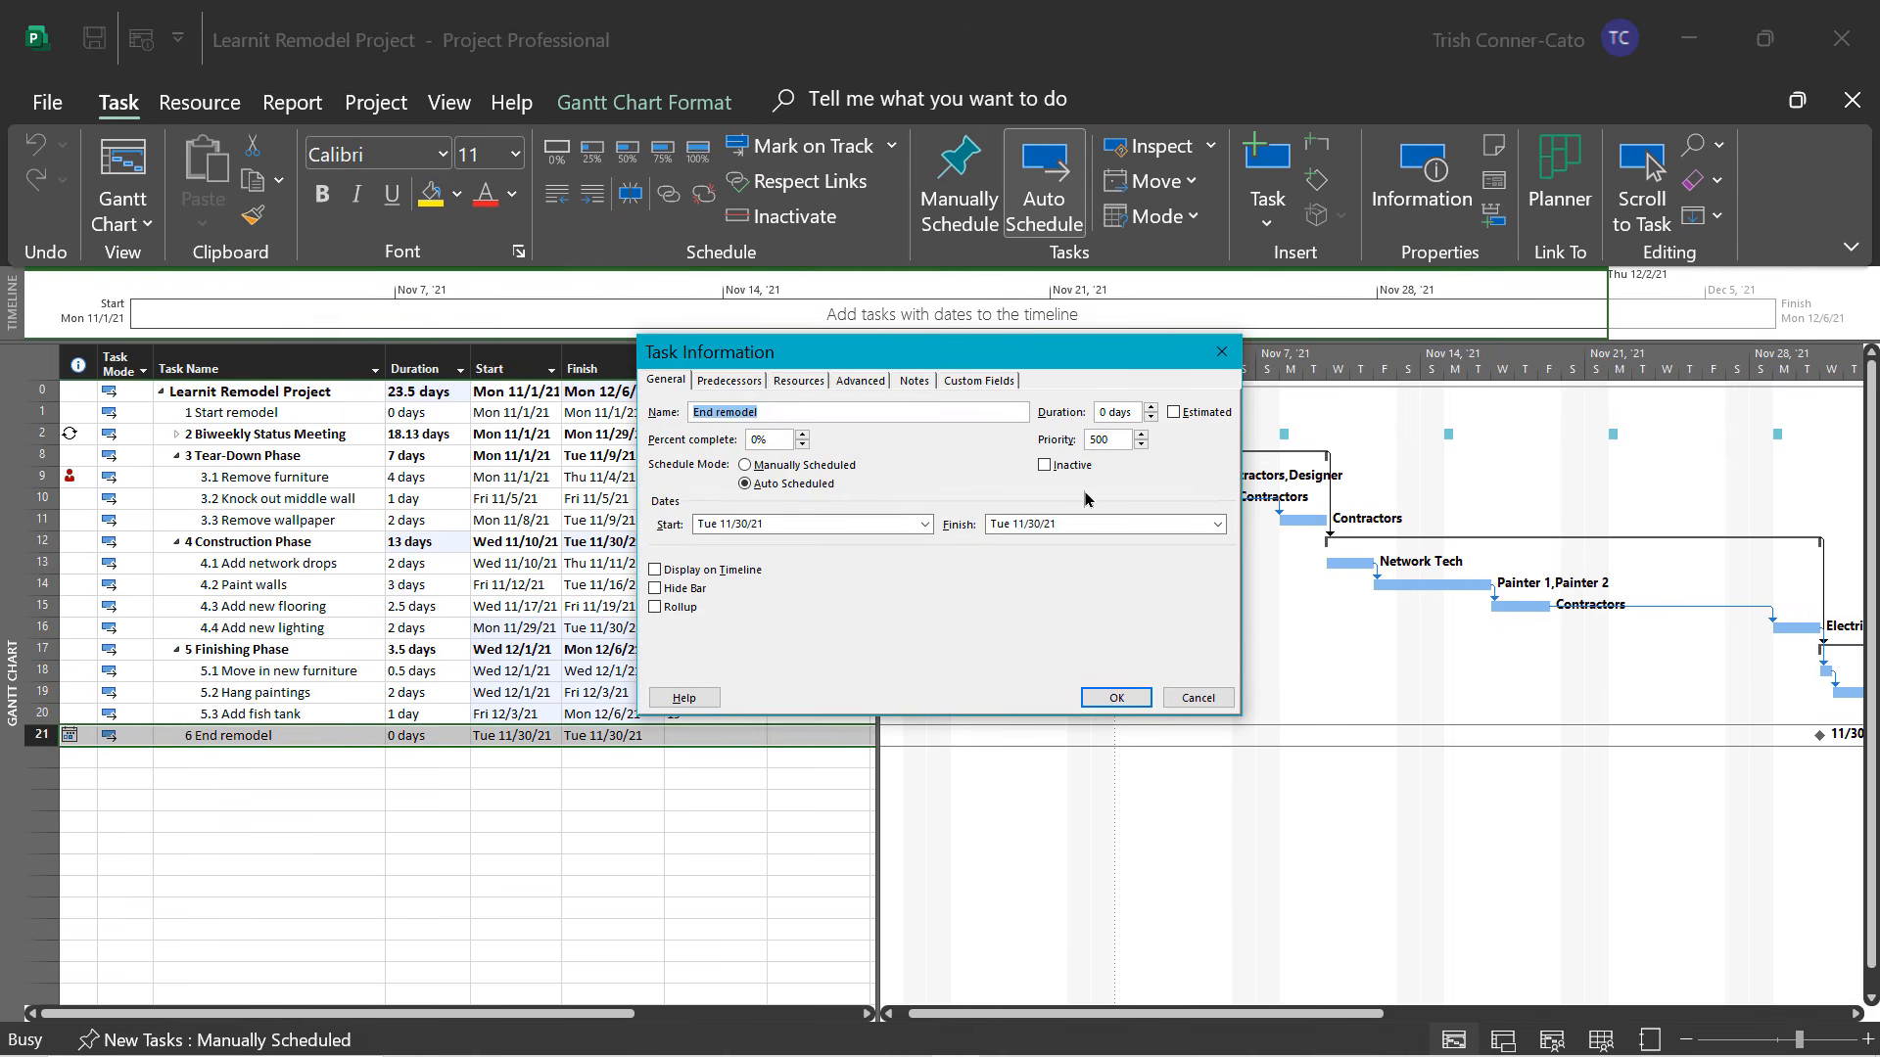
click(1218, 525)
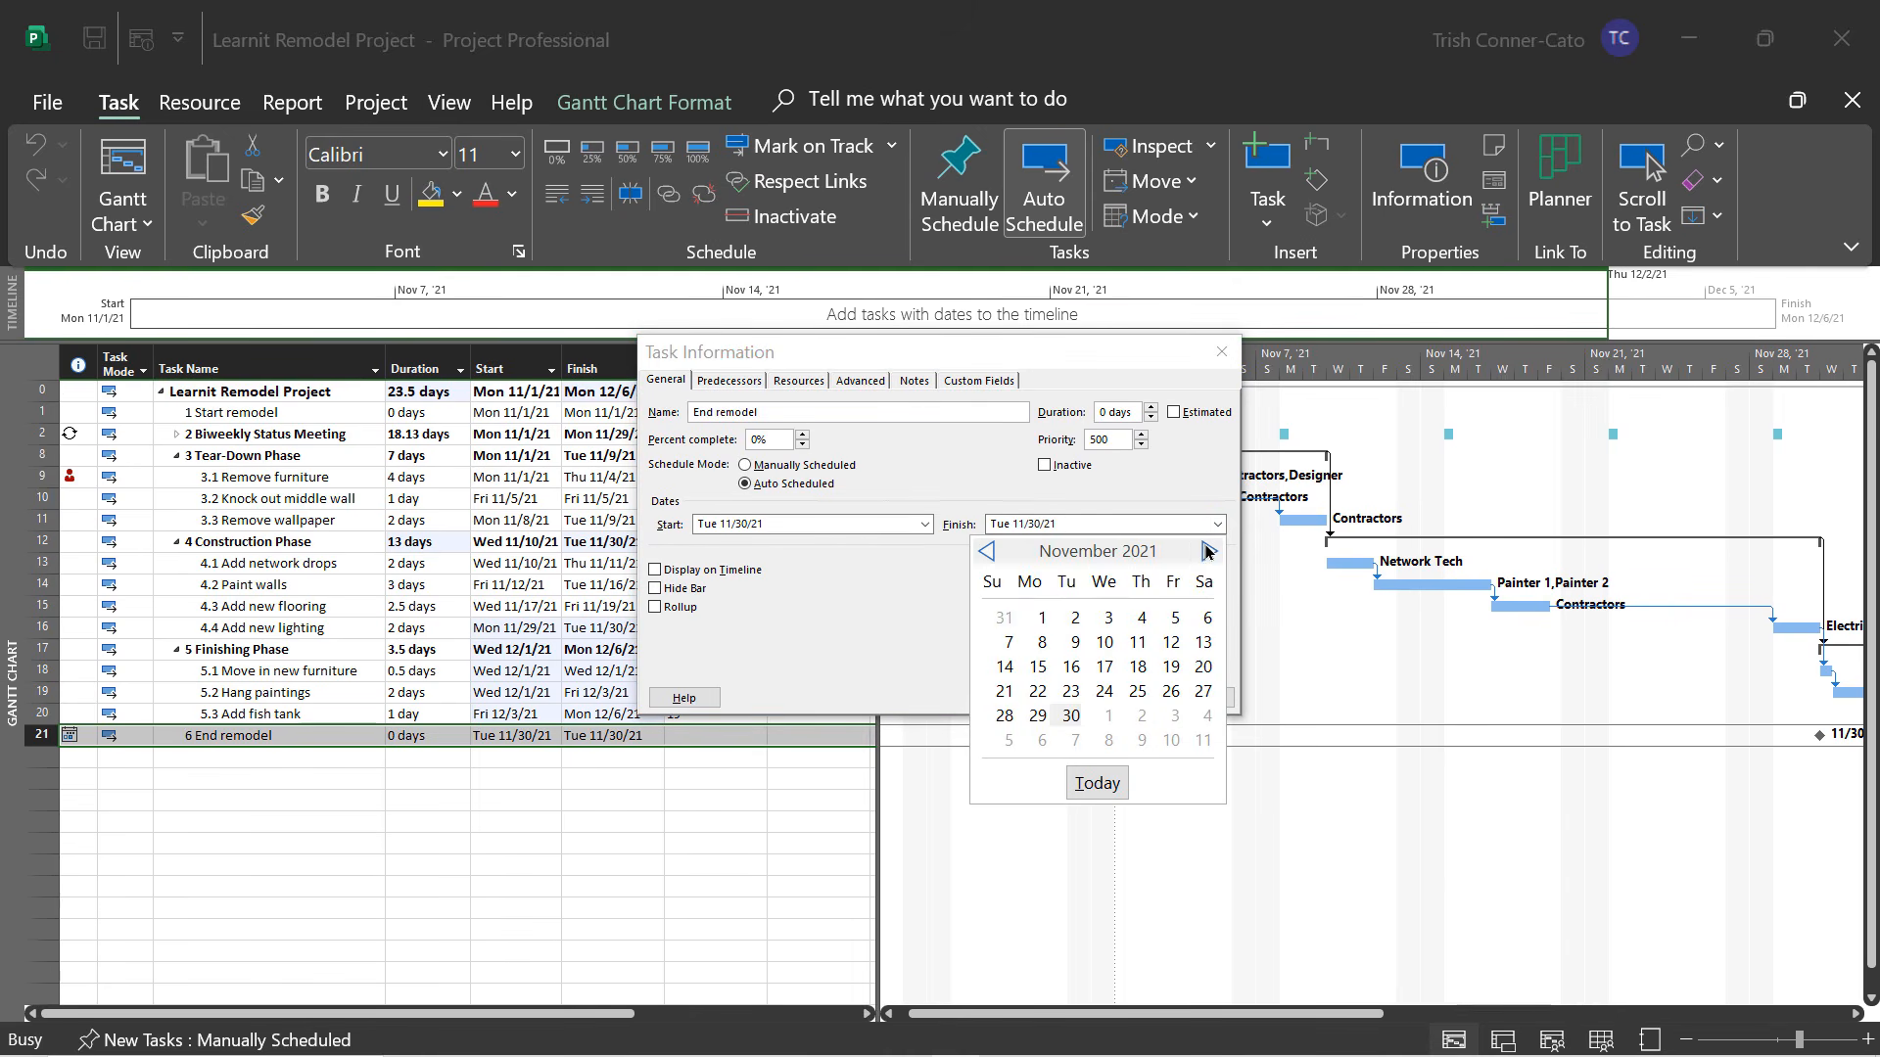
click(1207, 551)
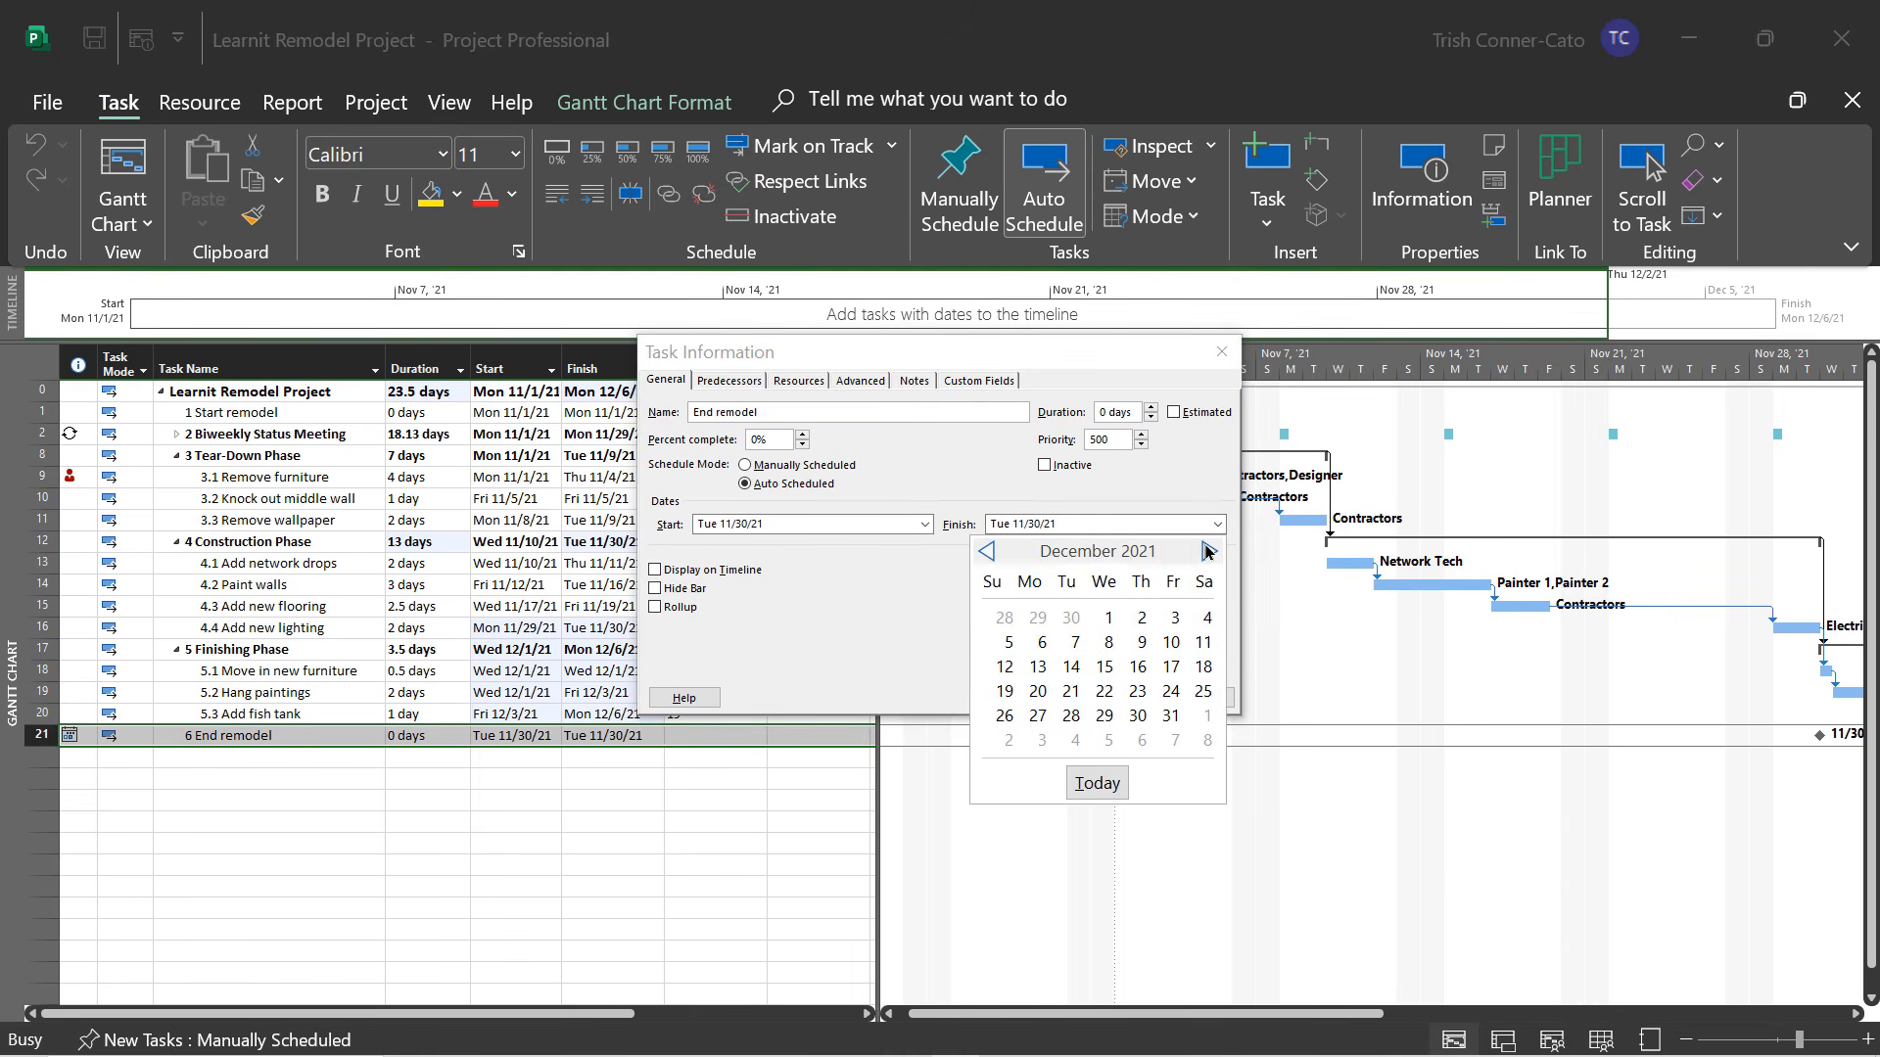
click(1042, 644)
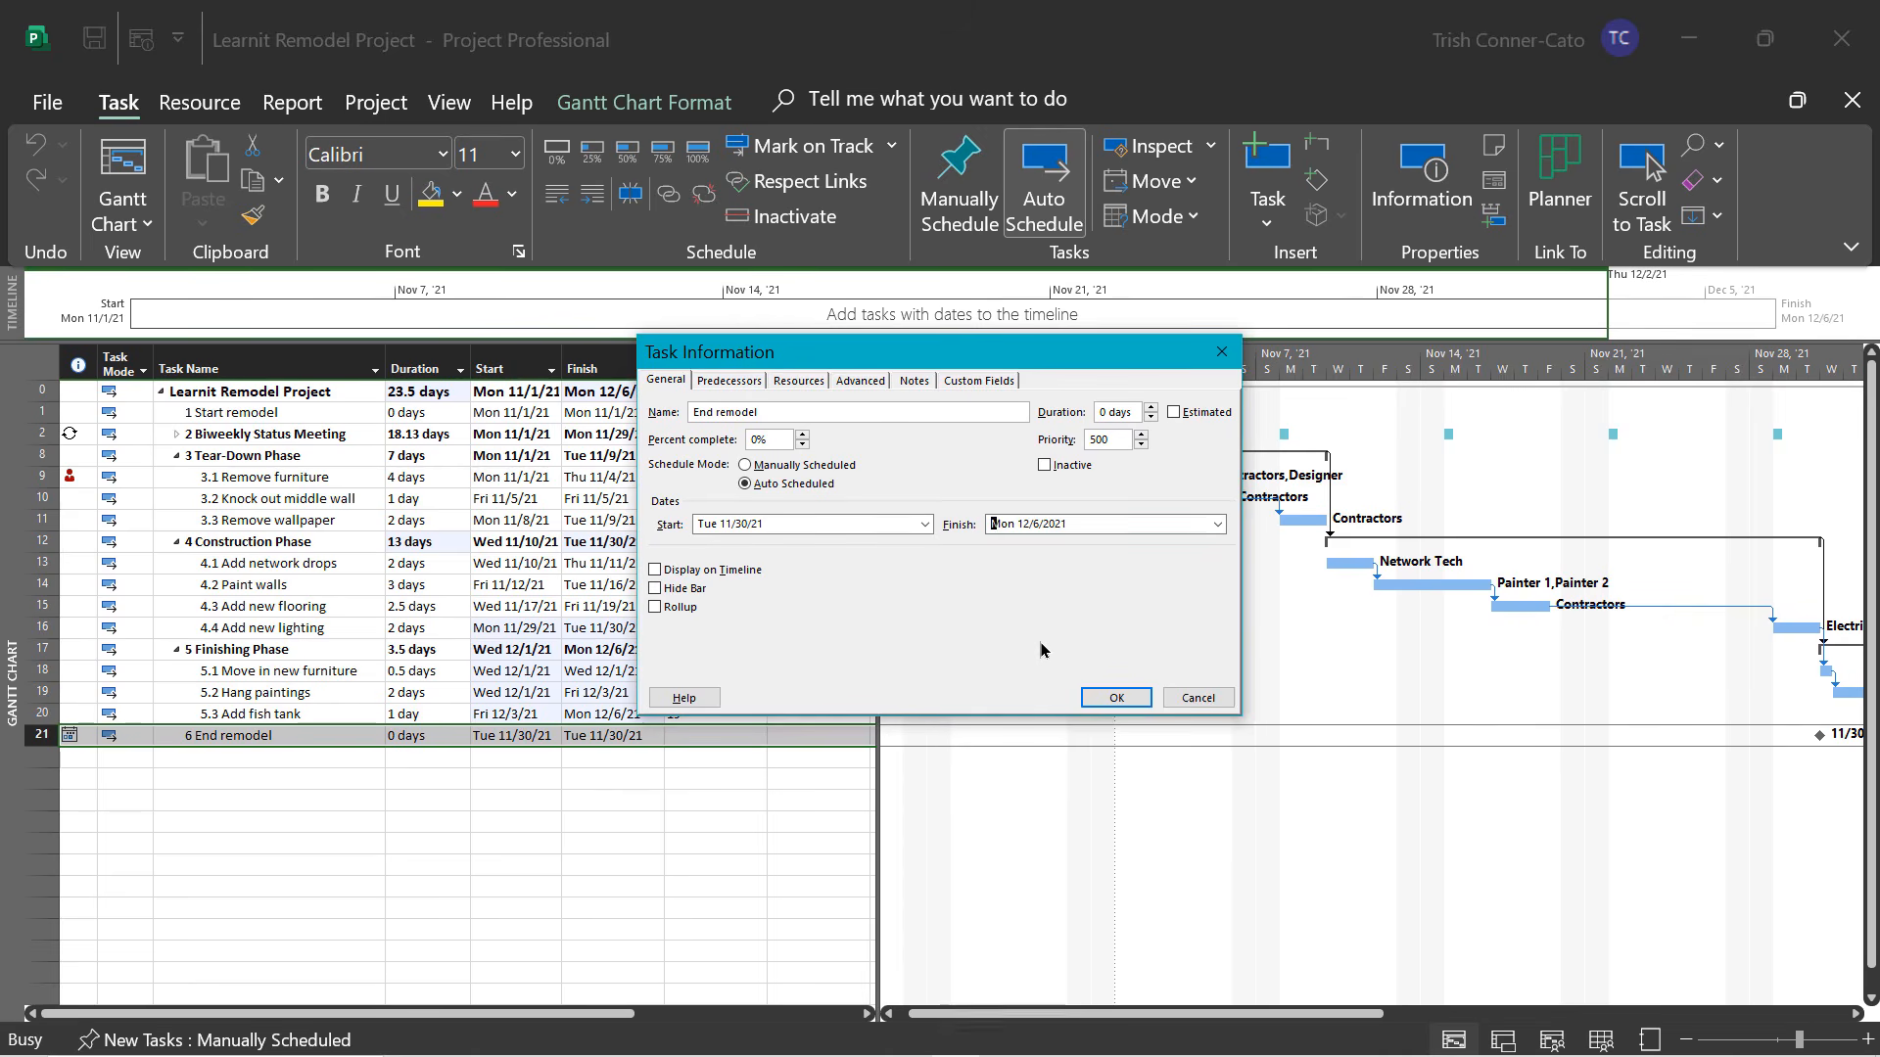
click(1130, 705)
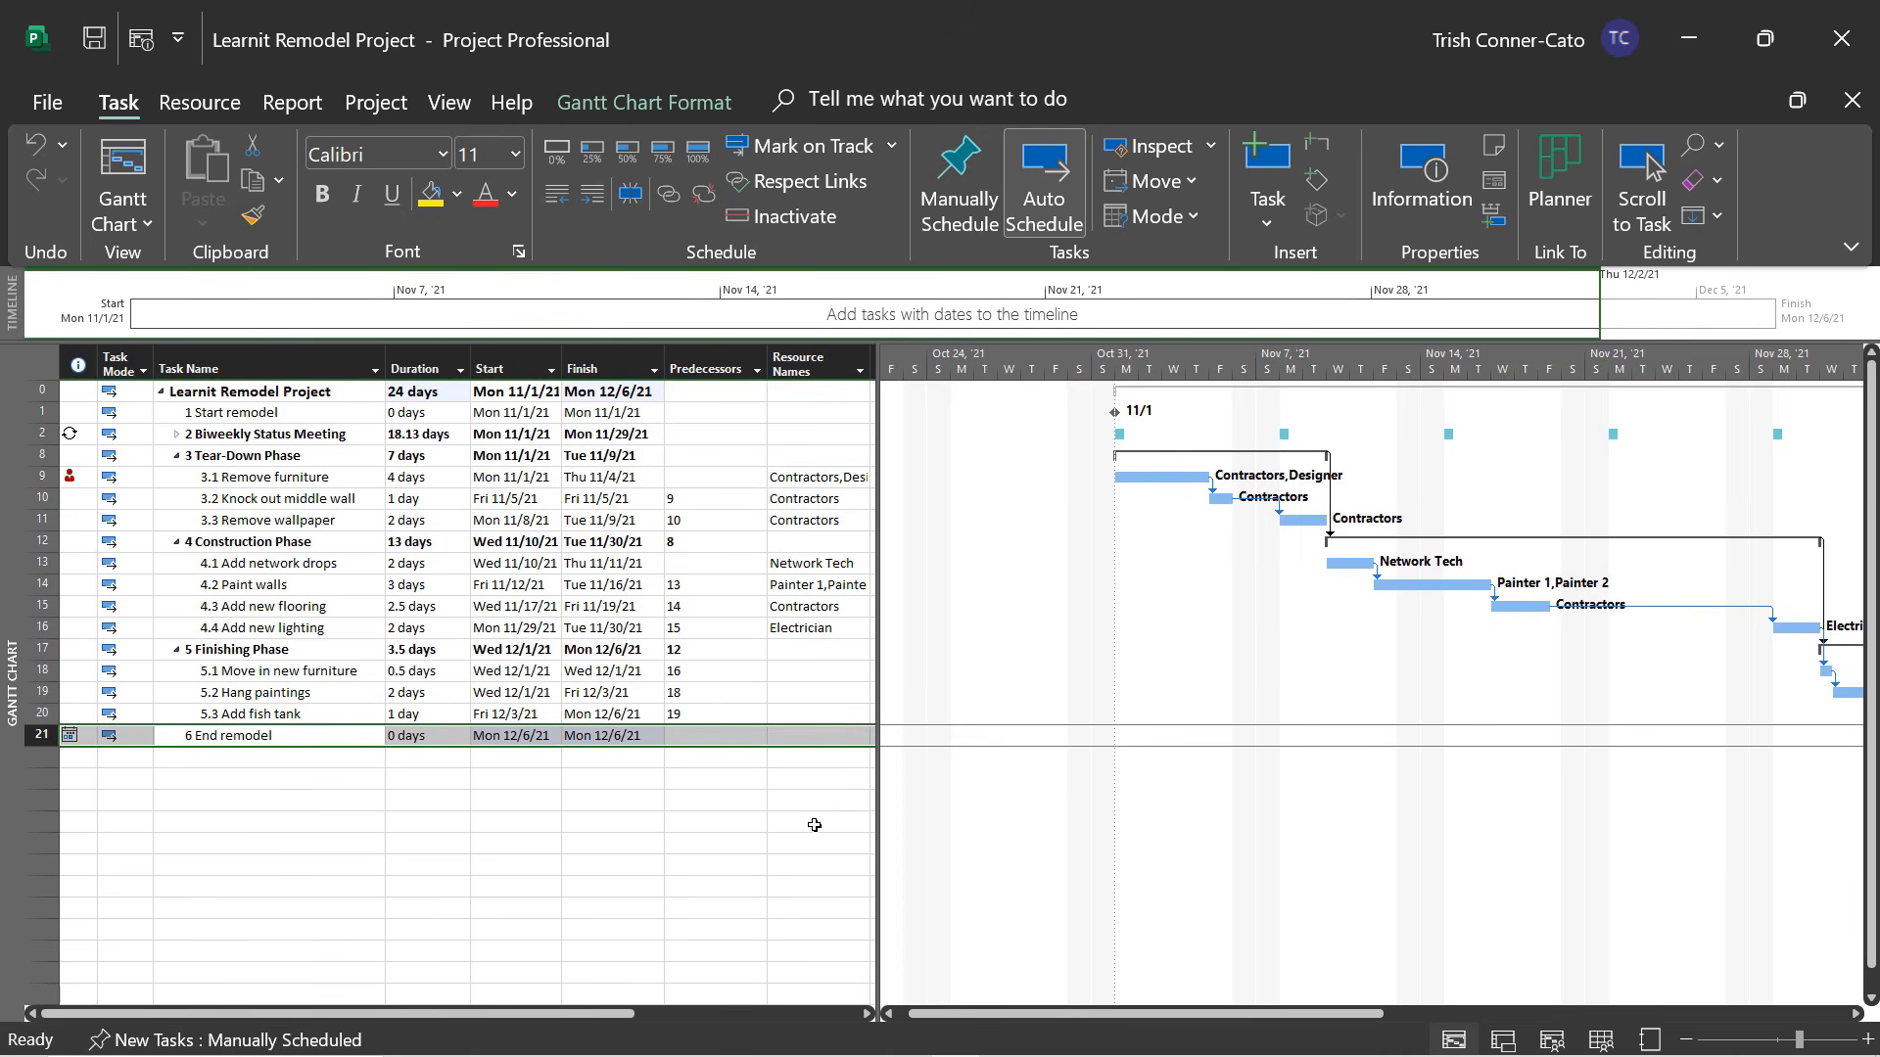
click(814, 825)
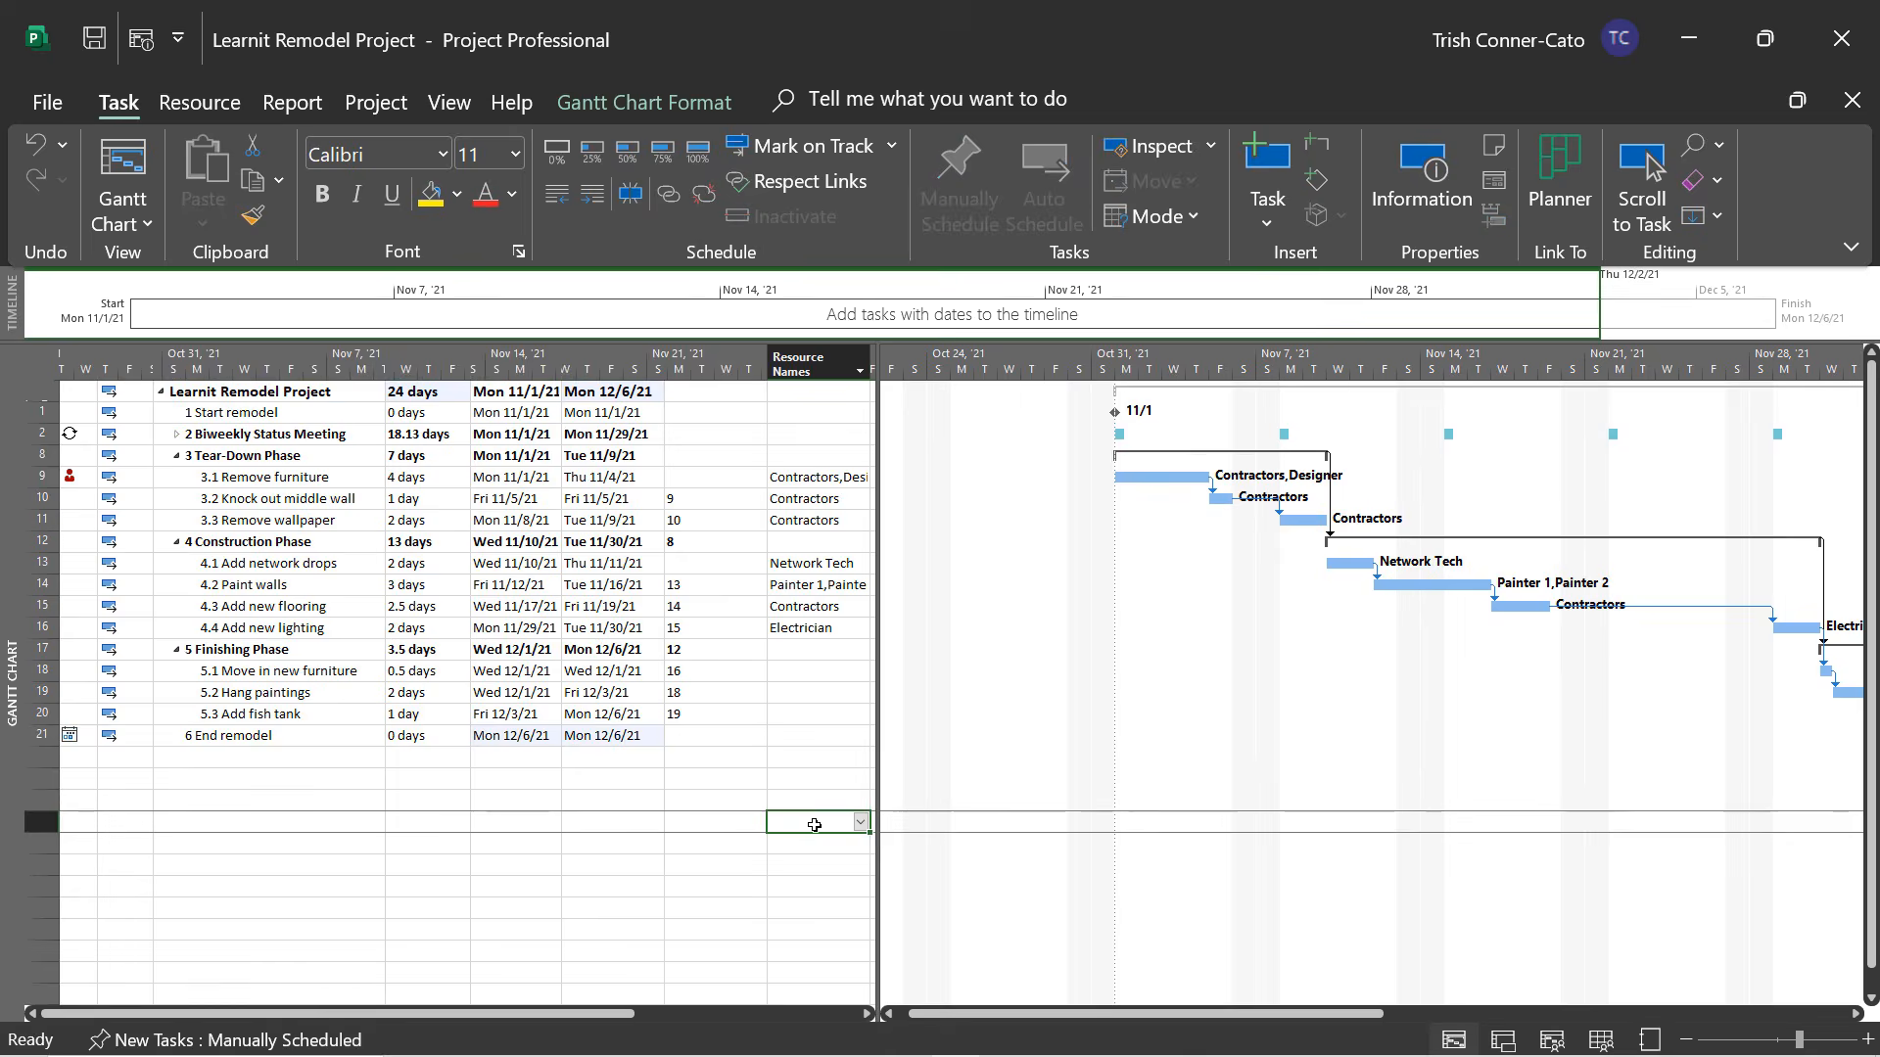
Assign Contractors and Designer to the Move in new furniture task in the Finishing Phase.
click(803, 675)
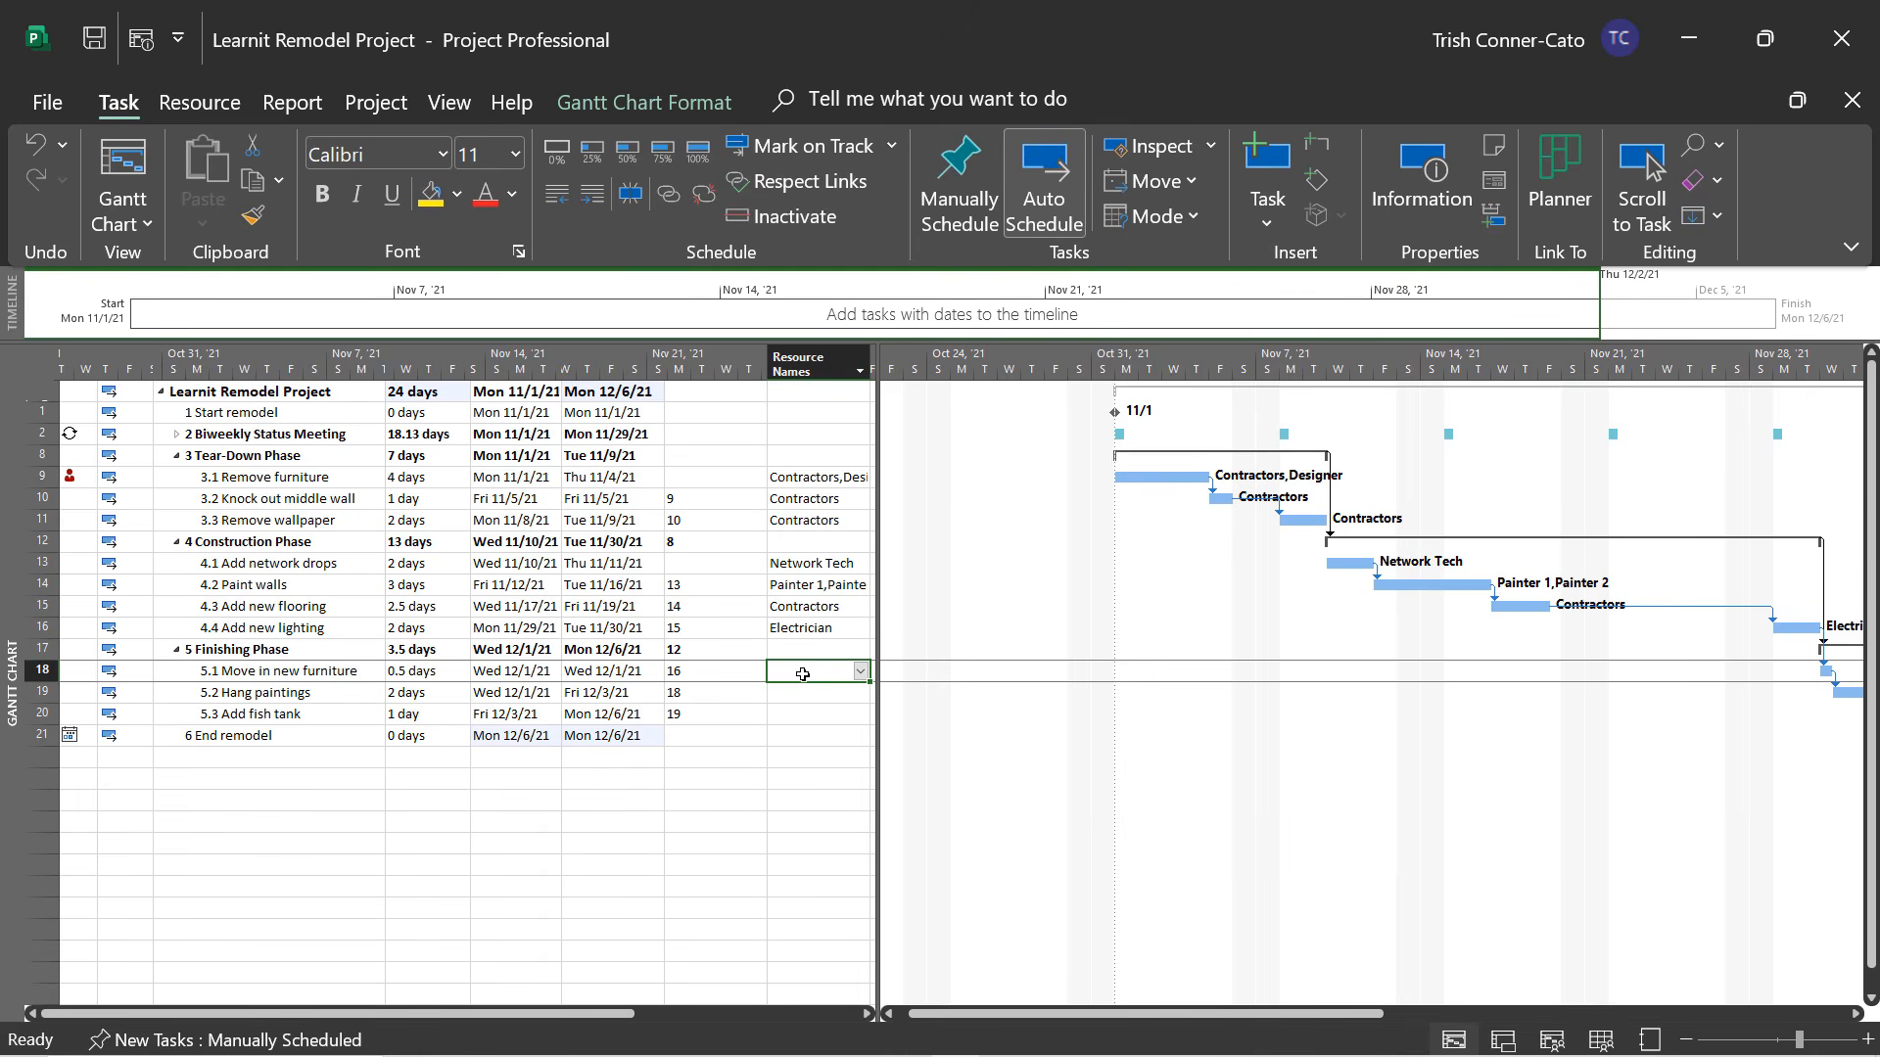
click(860, 671)
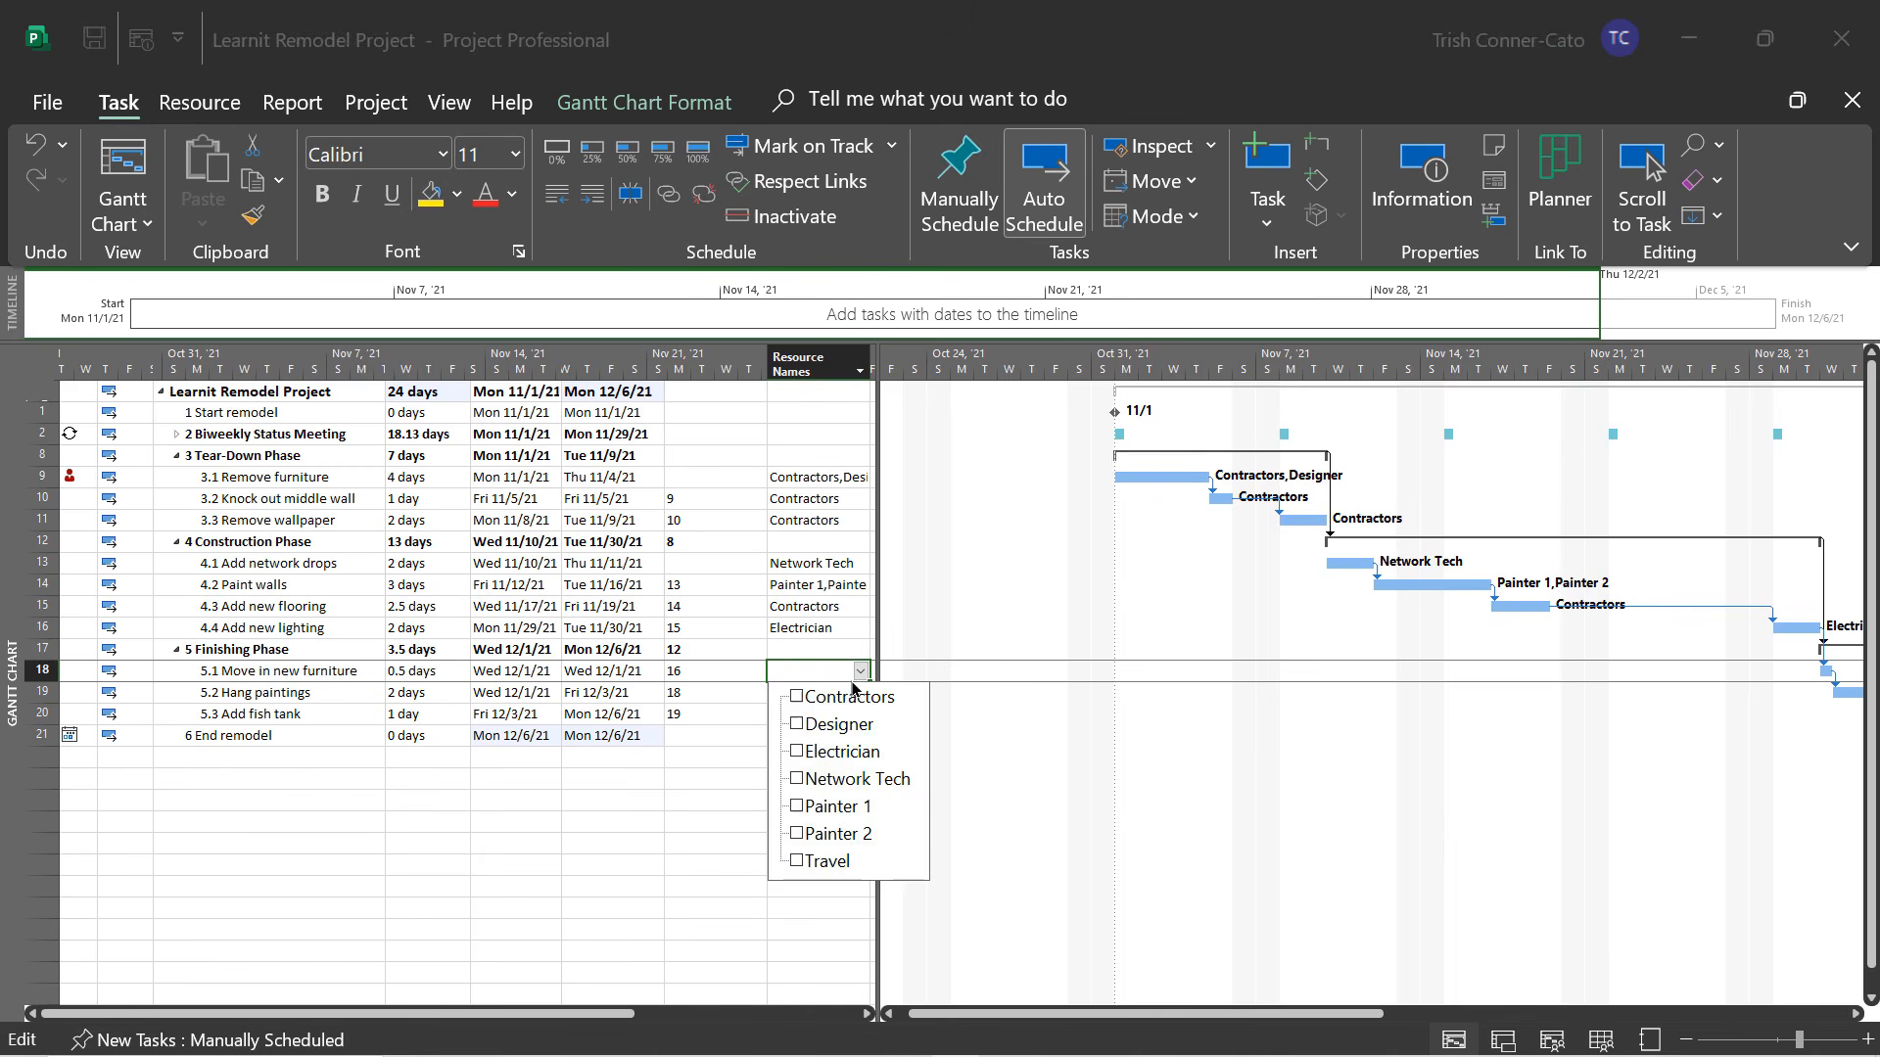
click(796, 696)
click(796, 723)
key(Return)
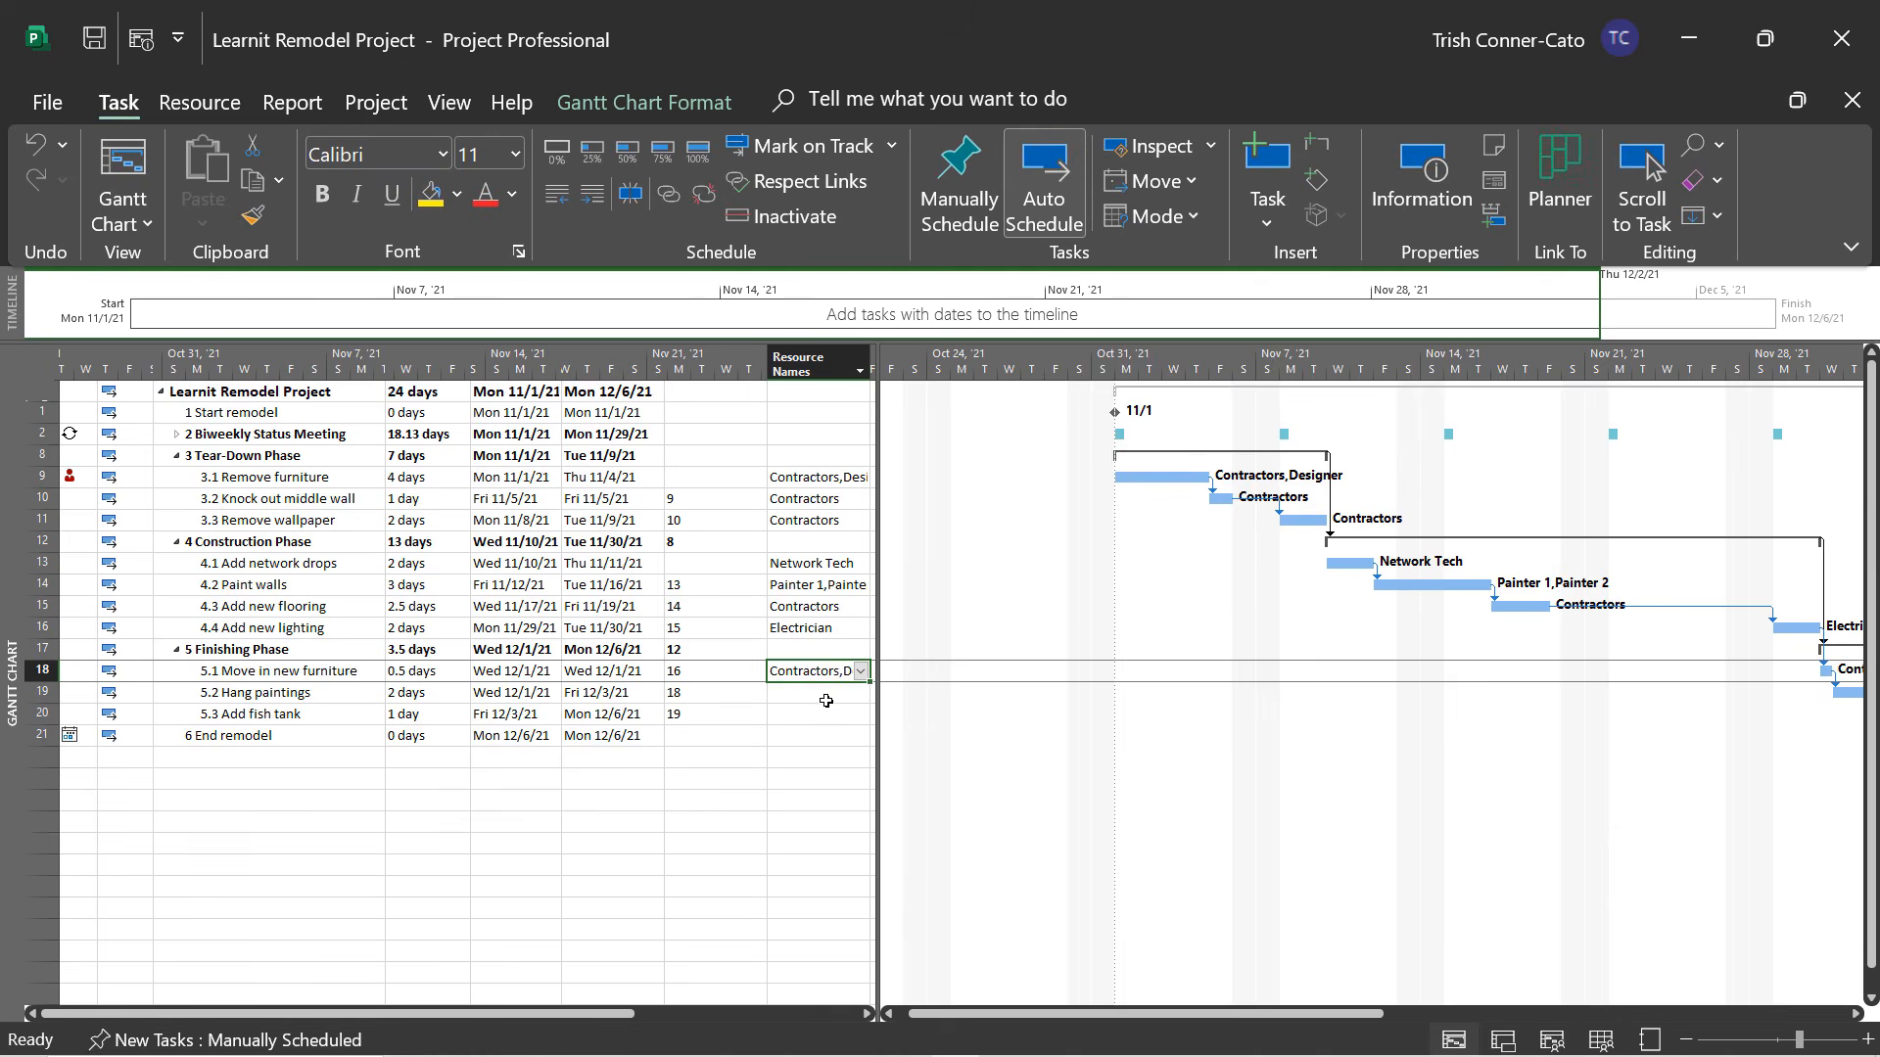
Assign Contractors and Designer to the Hang paintings task in the Finishing Phase.
click(825, 701)
click(861, 692)
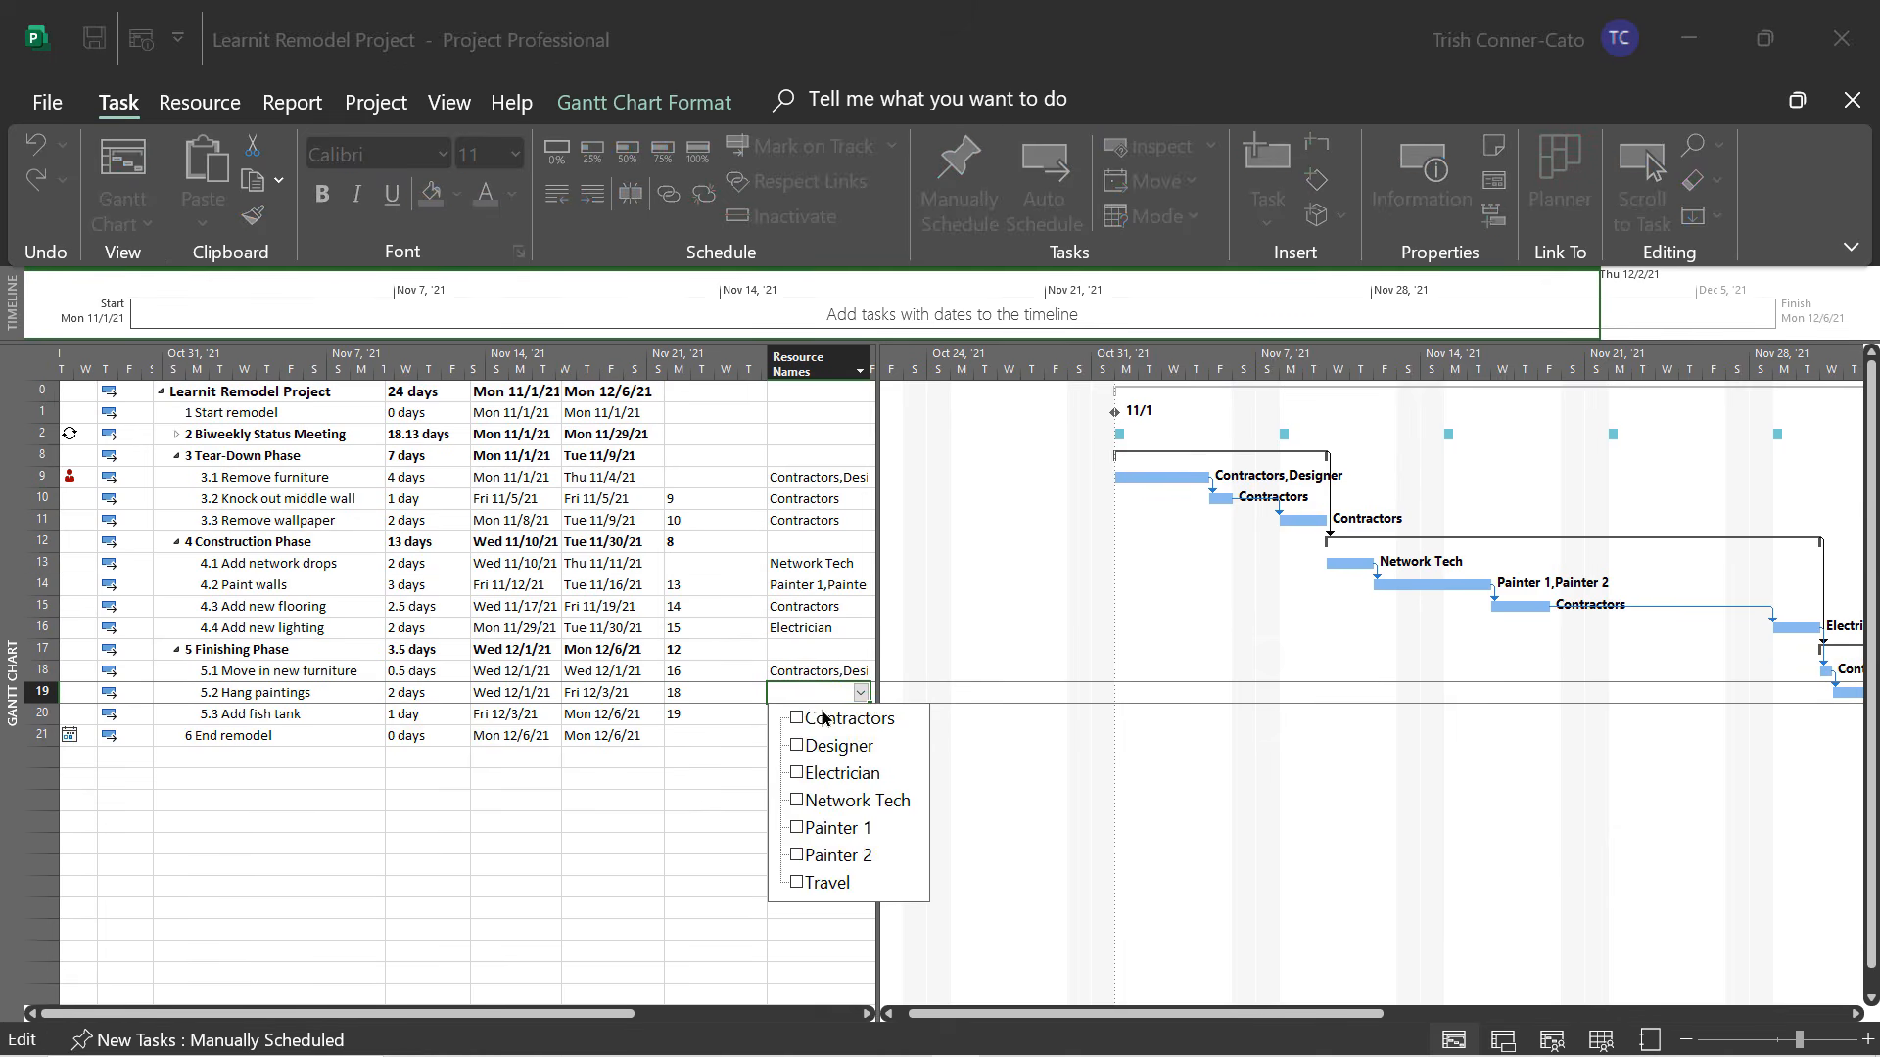
click(796, 719)
click(796, 746)
key(Return)
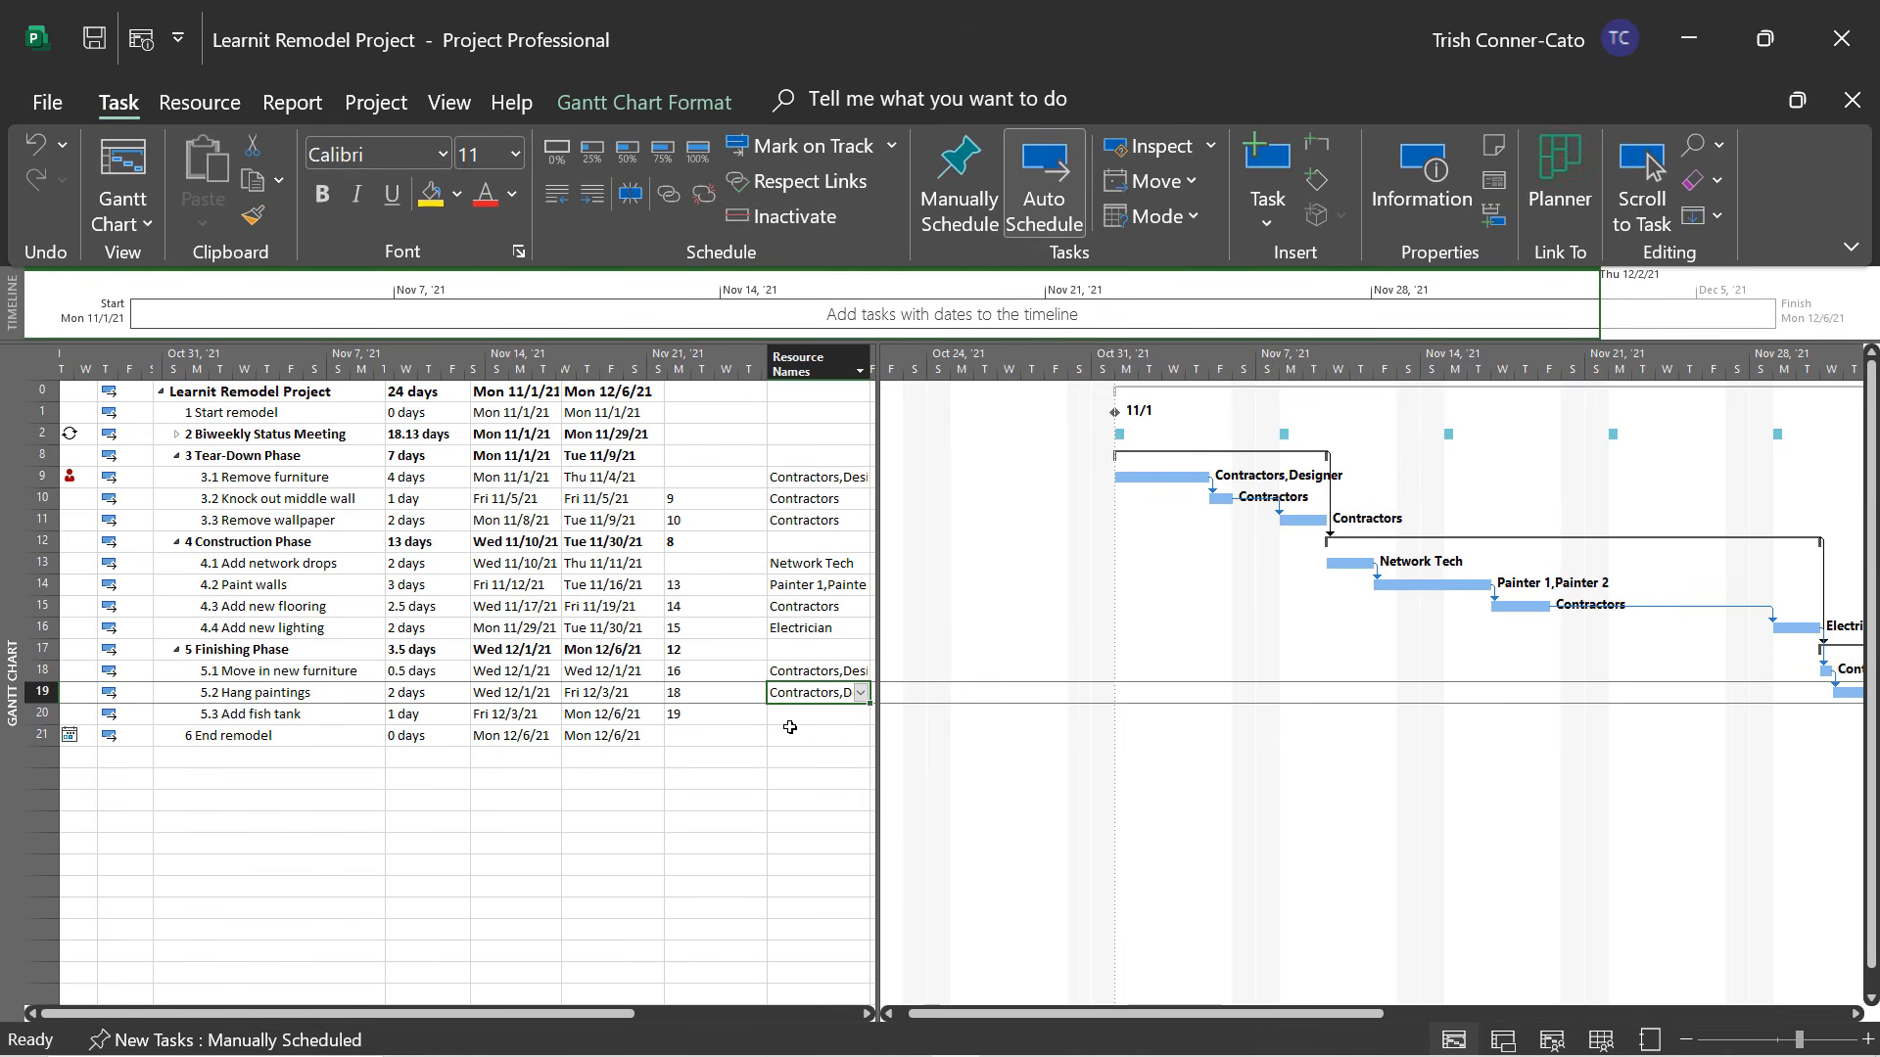
Assign Contractors and Designer to the Add fish tank task in the Finishing Phase.
click(790, 715)
click(860, 714)
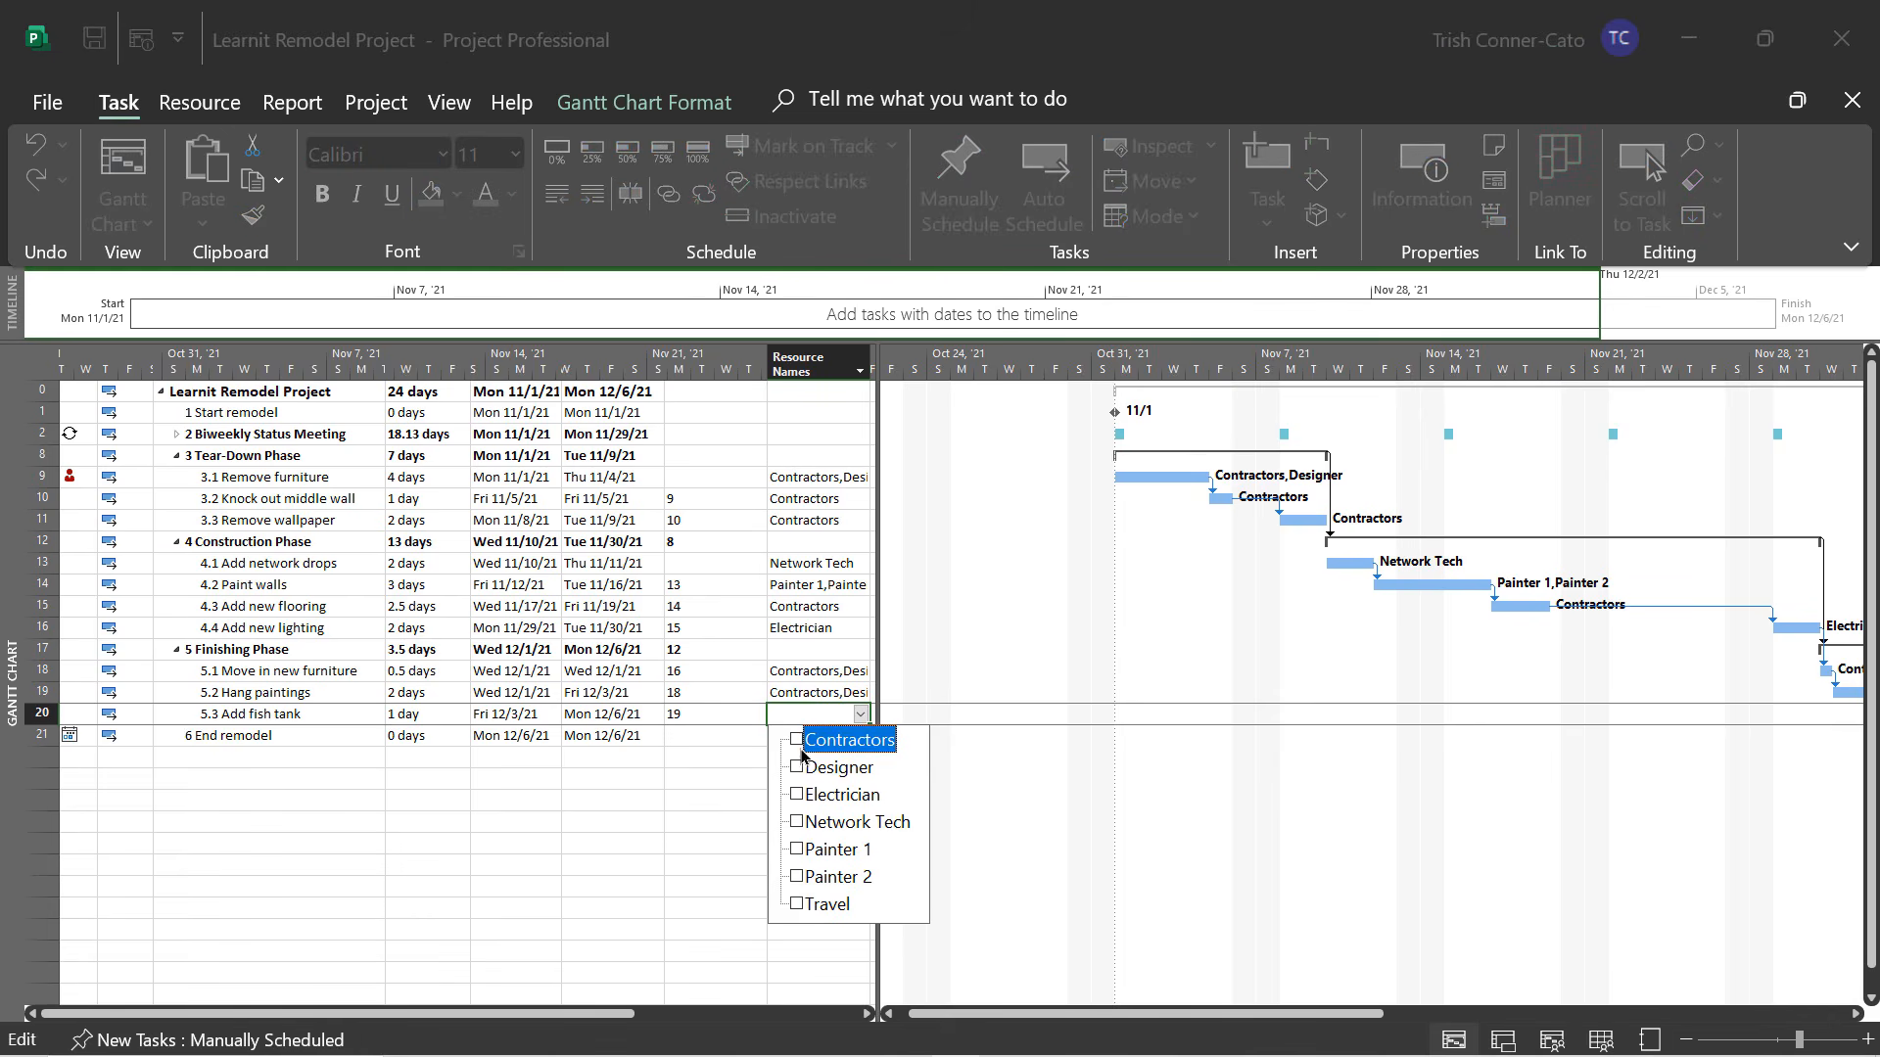
click(796, 740)
click(796, 768)
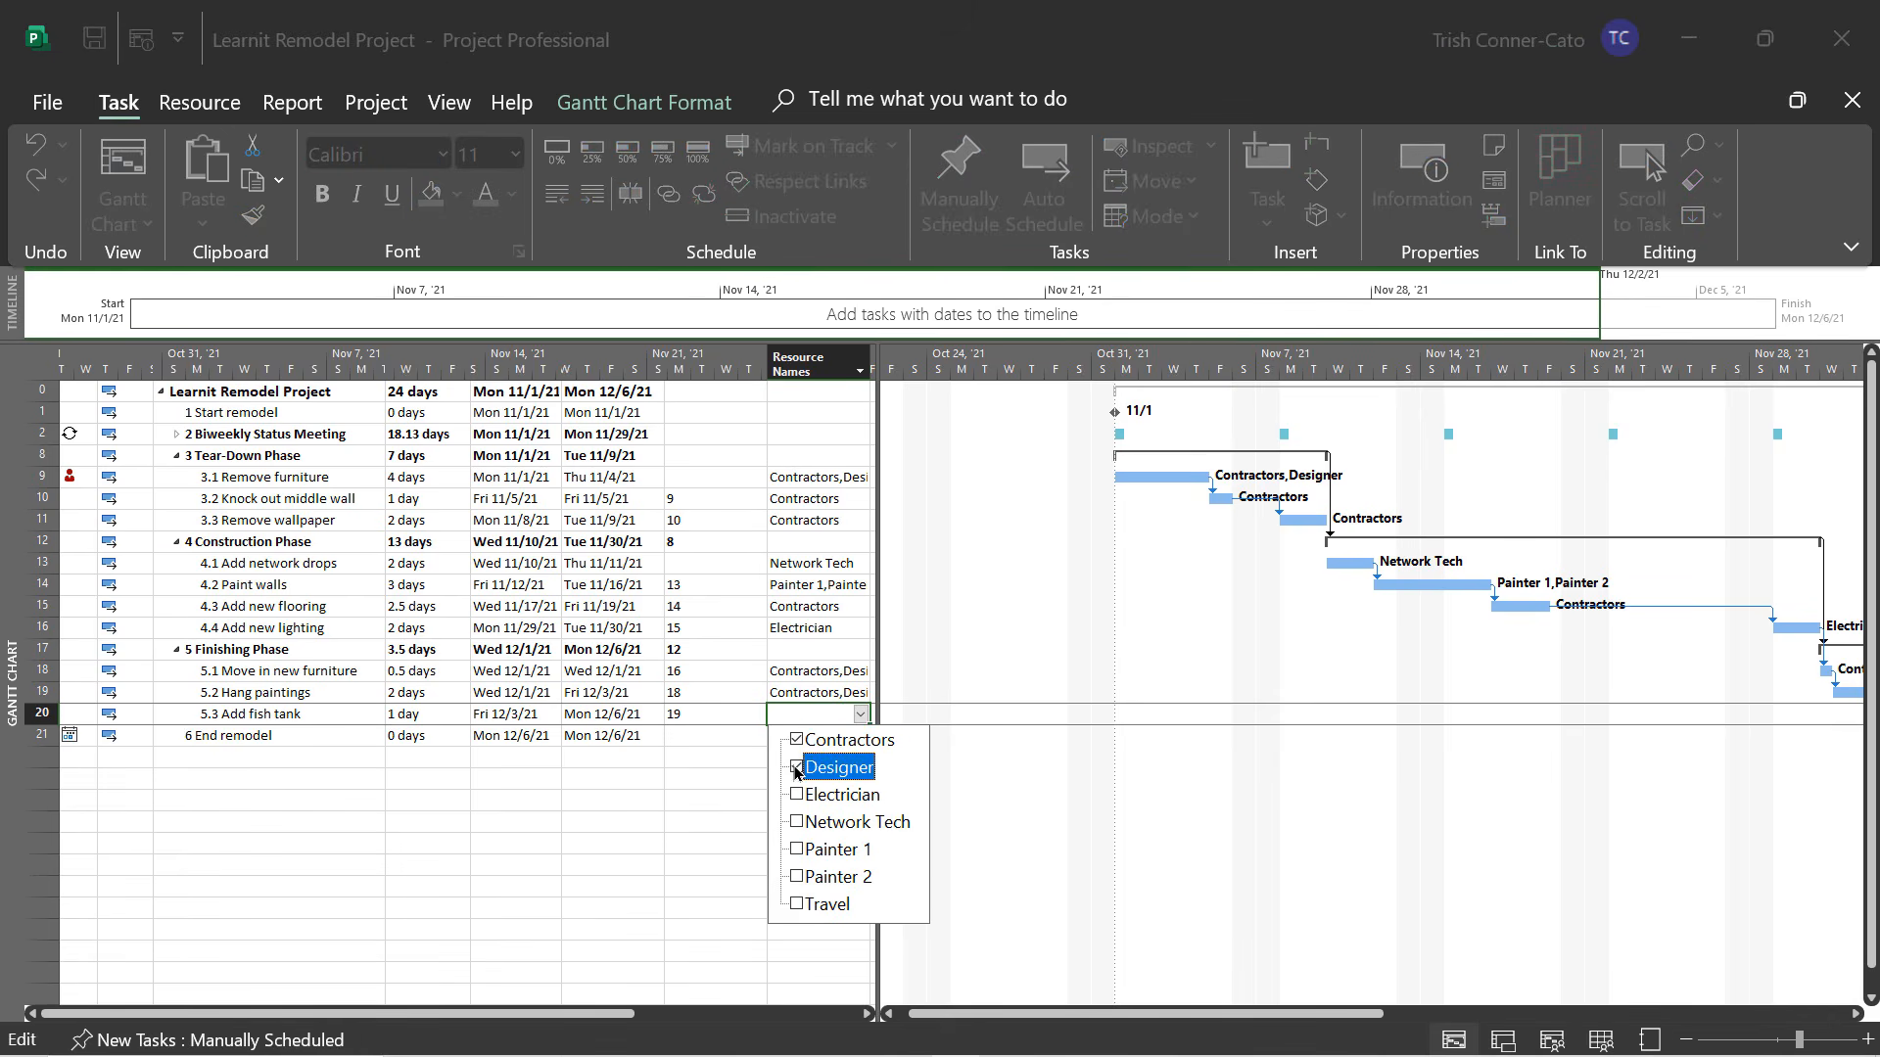
key(Return)
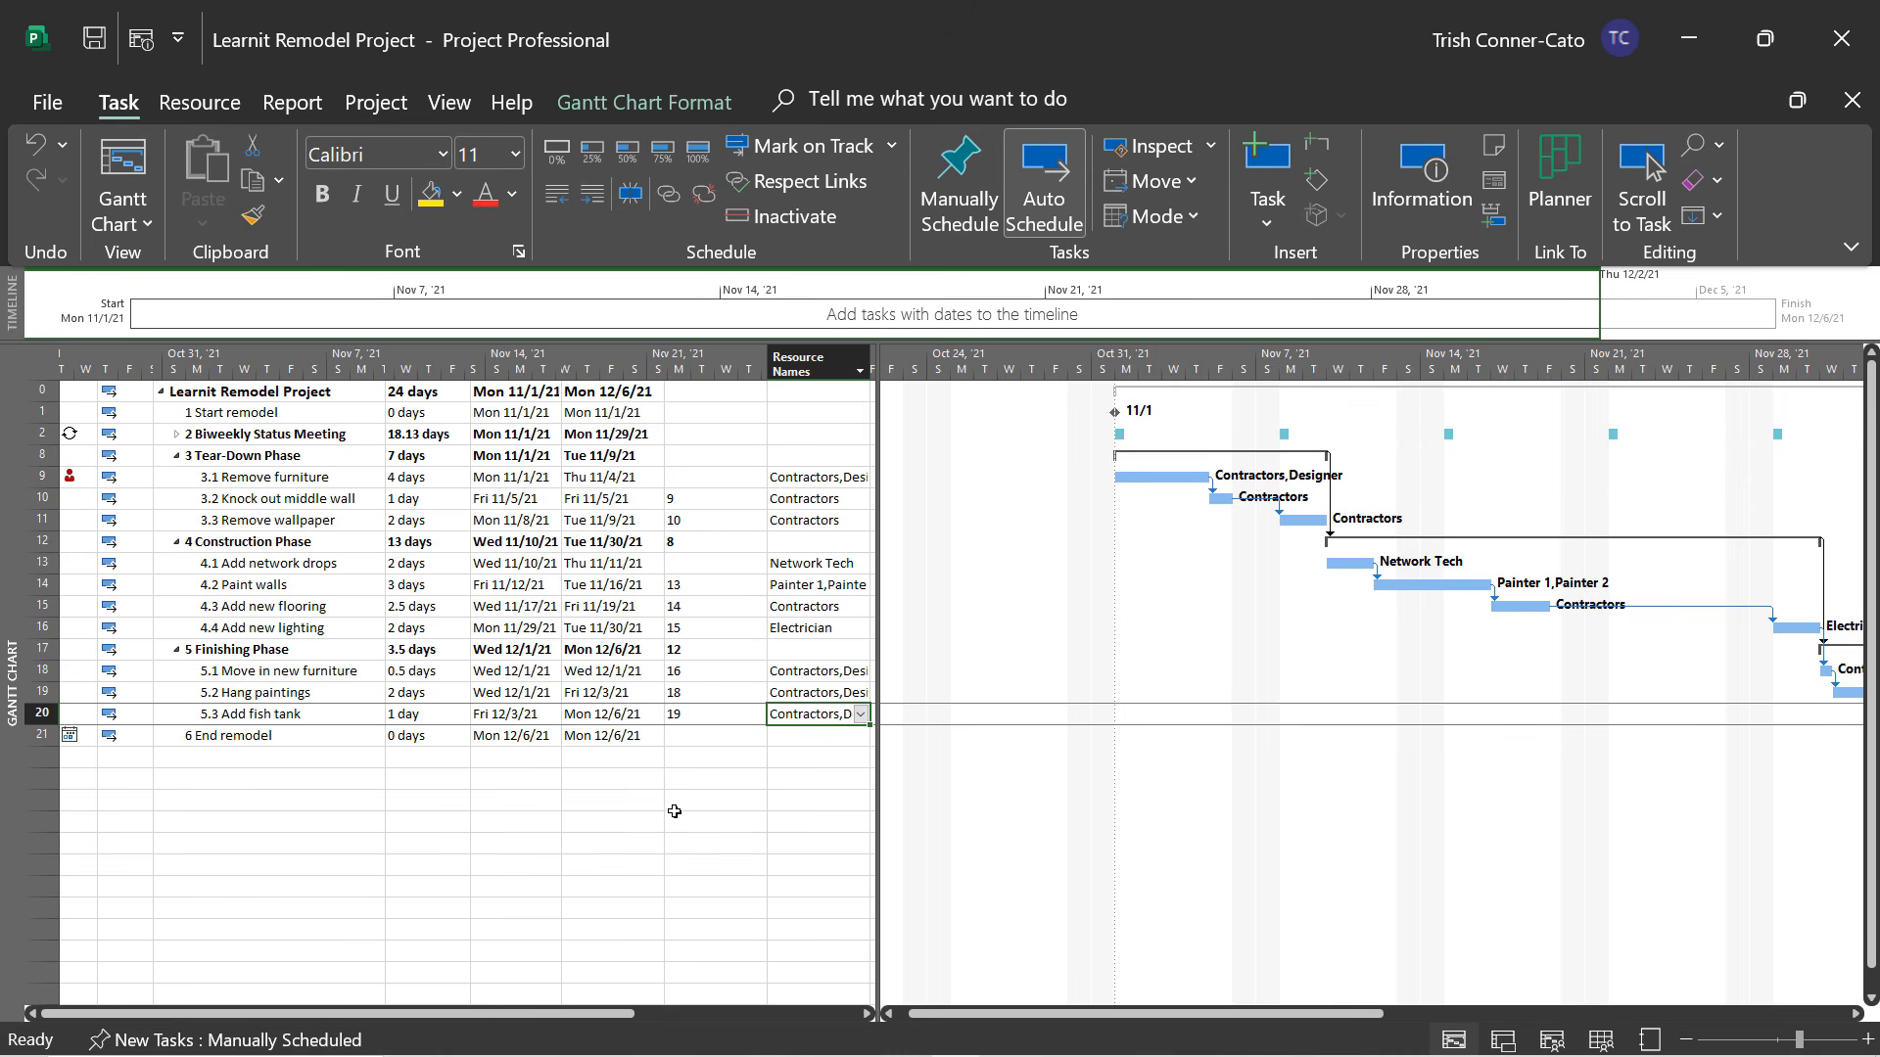
Assign the Travel cost resource to the Remove furniture task with a cost of $500.
click(251, 478)
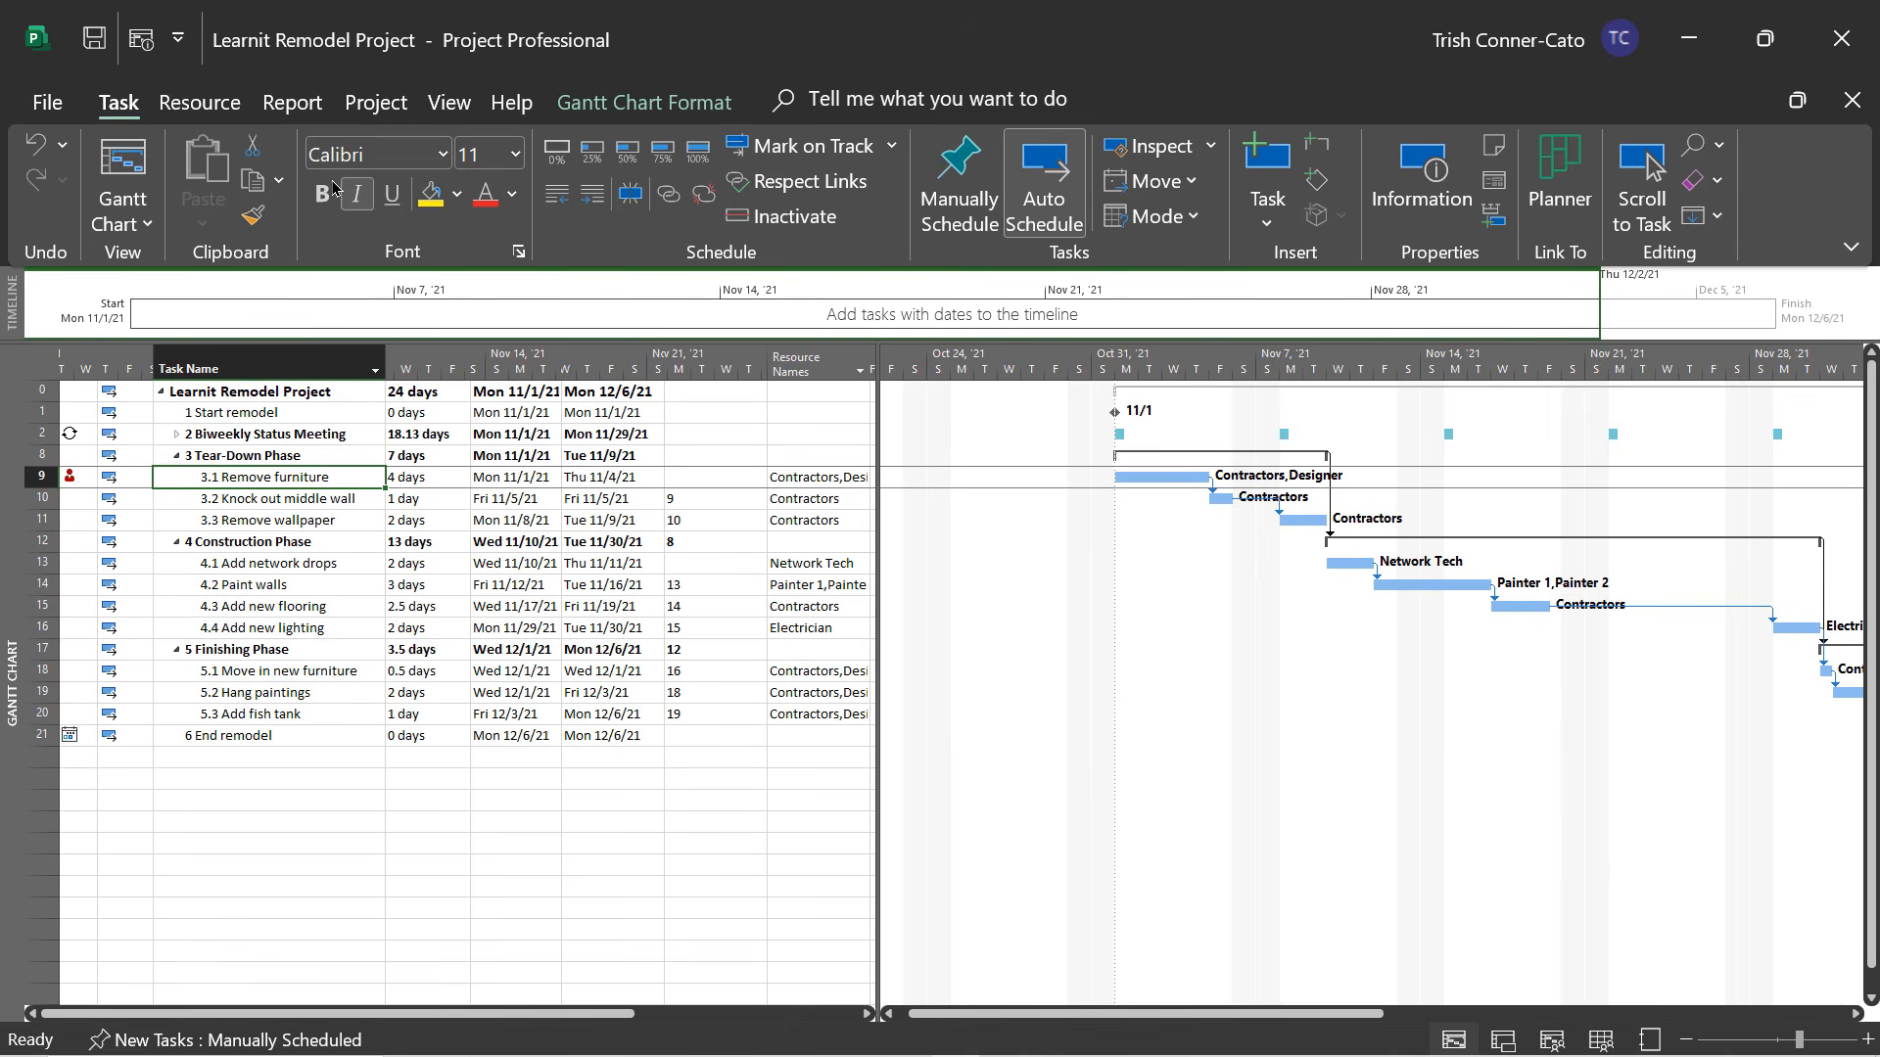
click(215, 106)
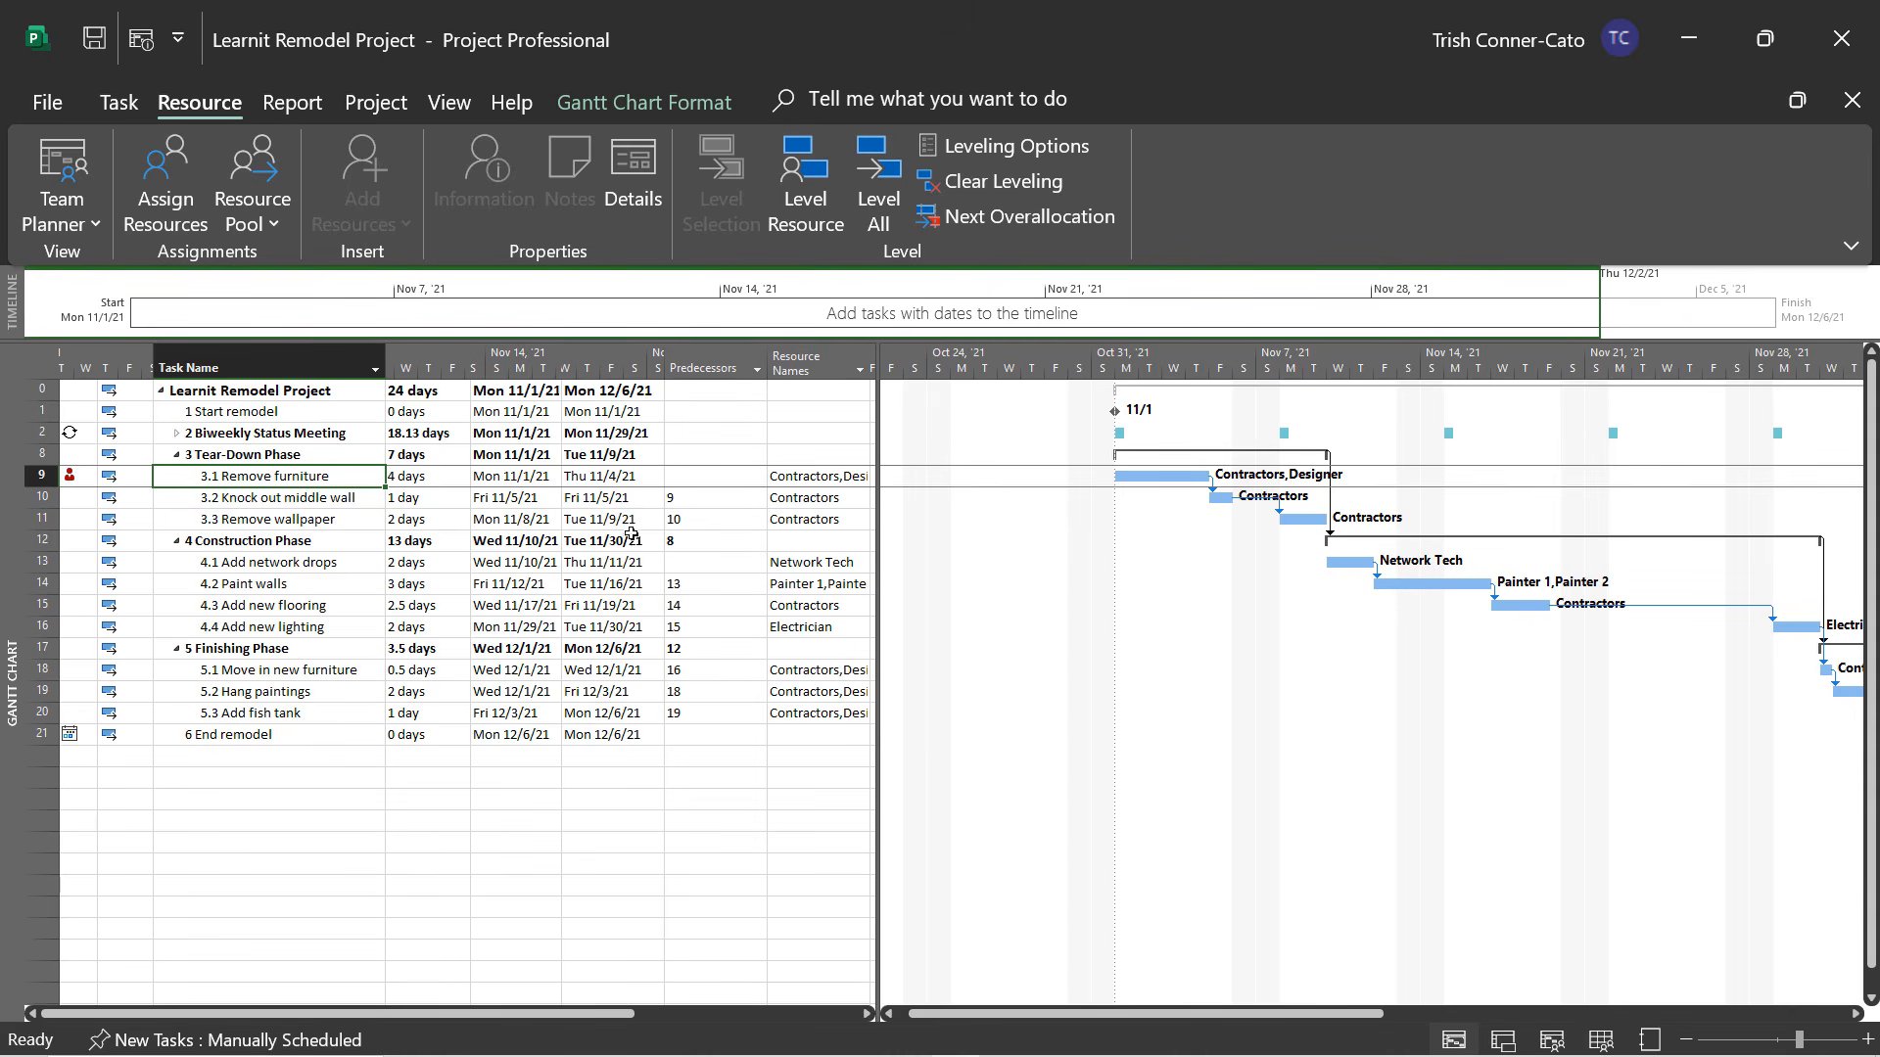
click(157, 213)
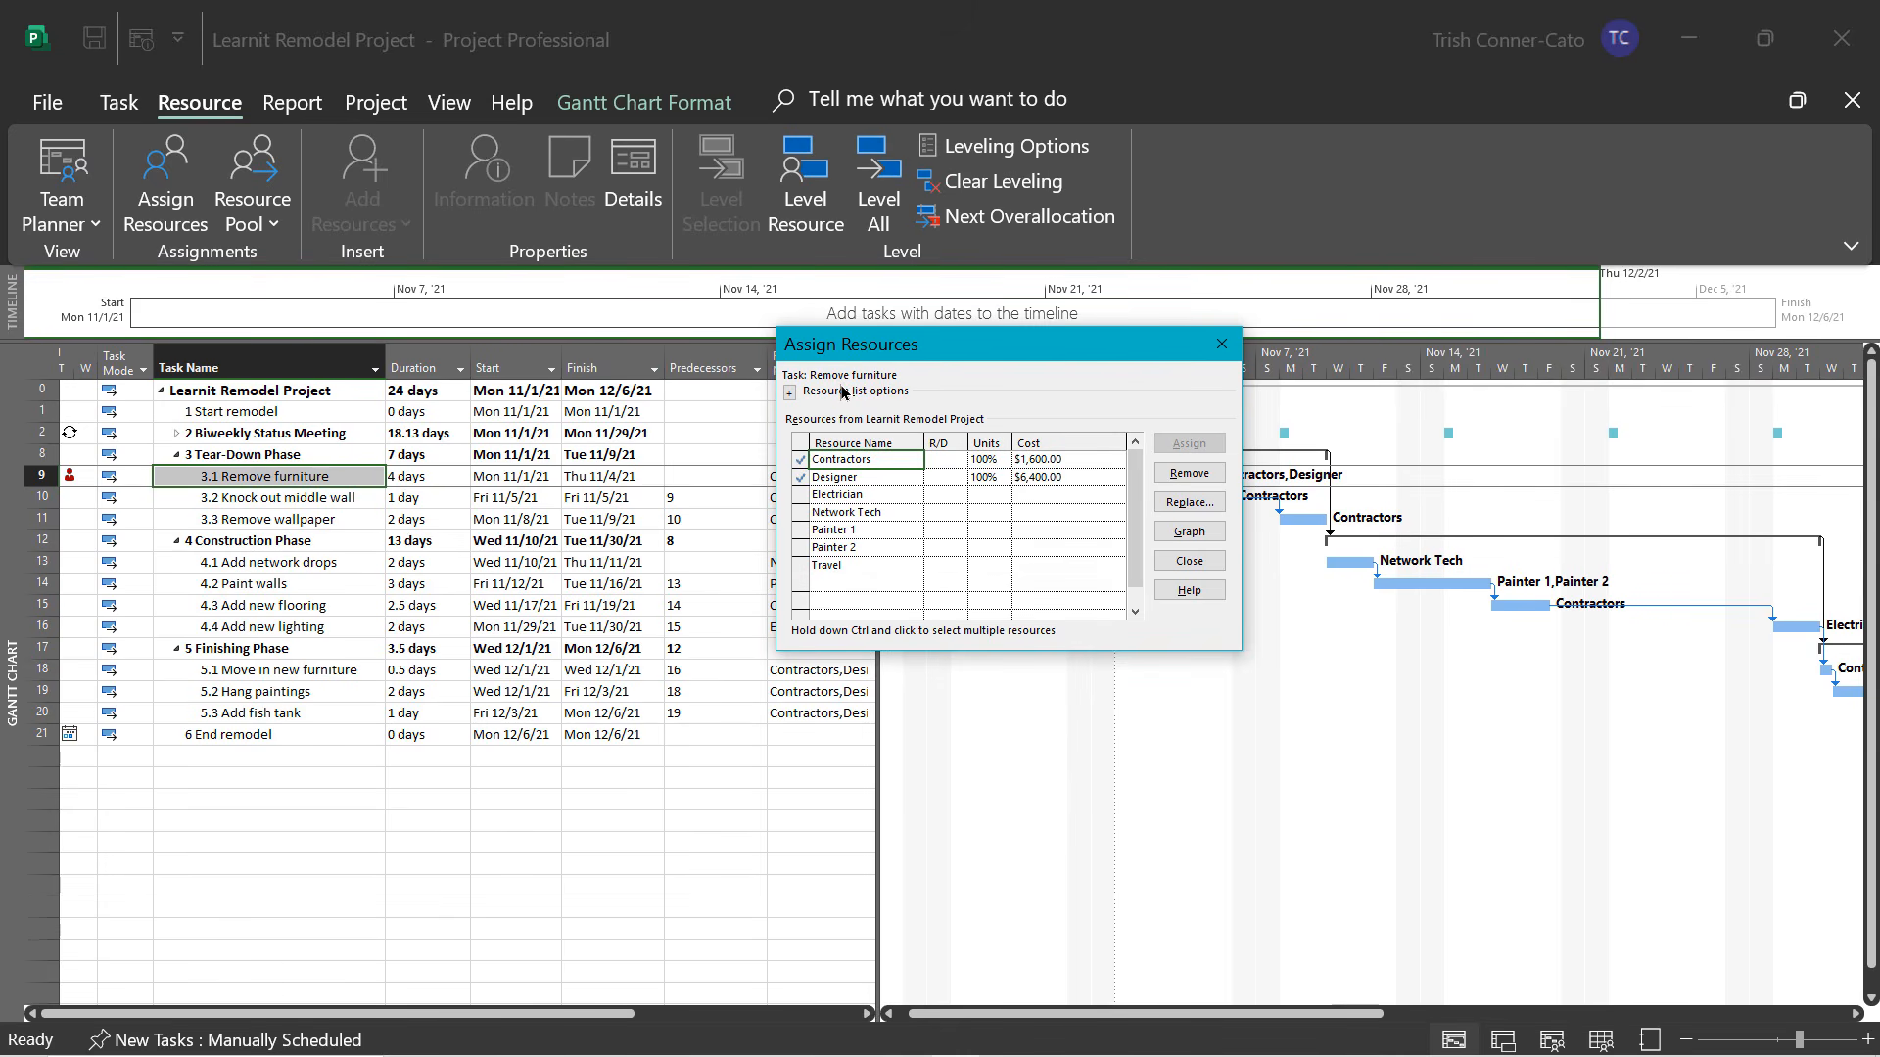
click(838, 568)
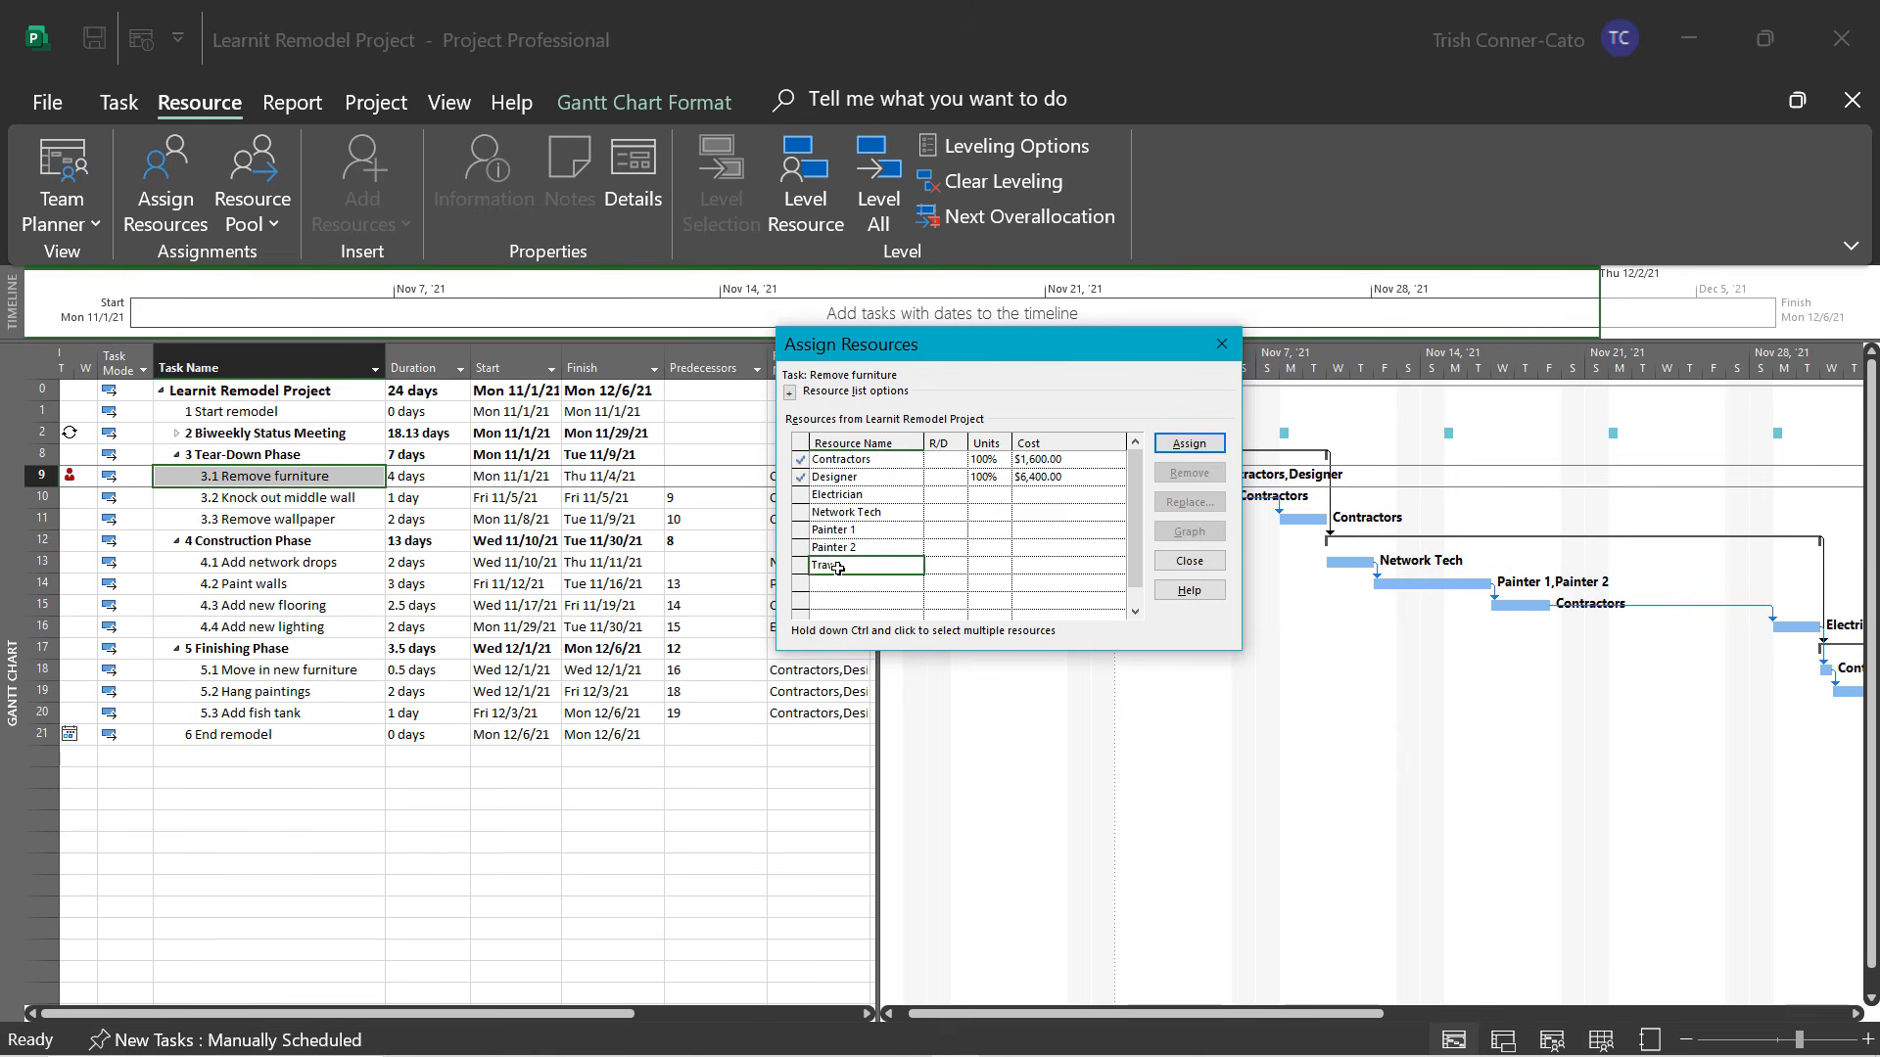
click(1039, 566)
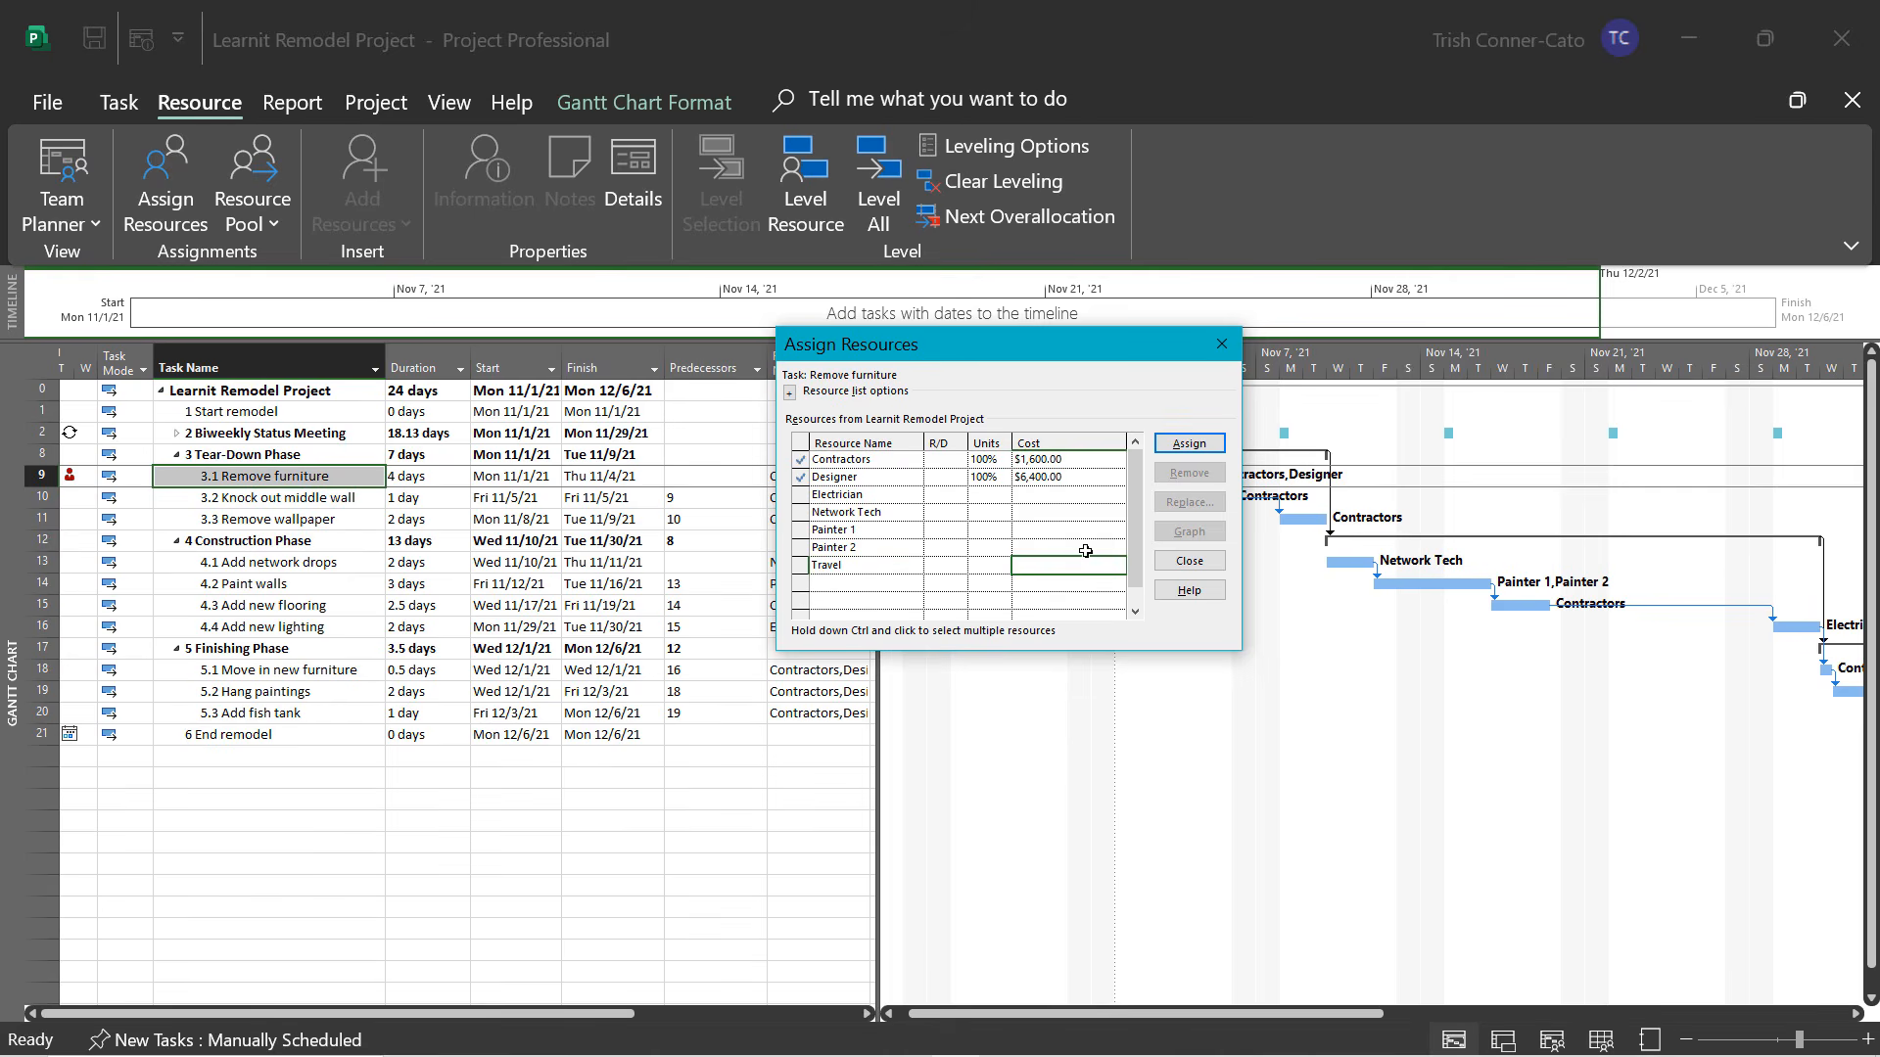
text(500)
click(1189, 445)
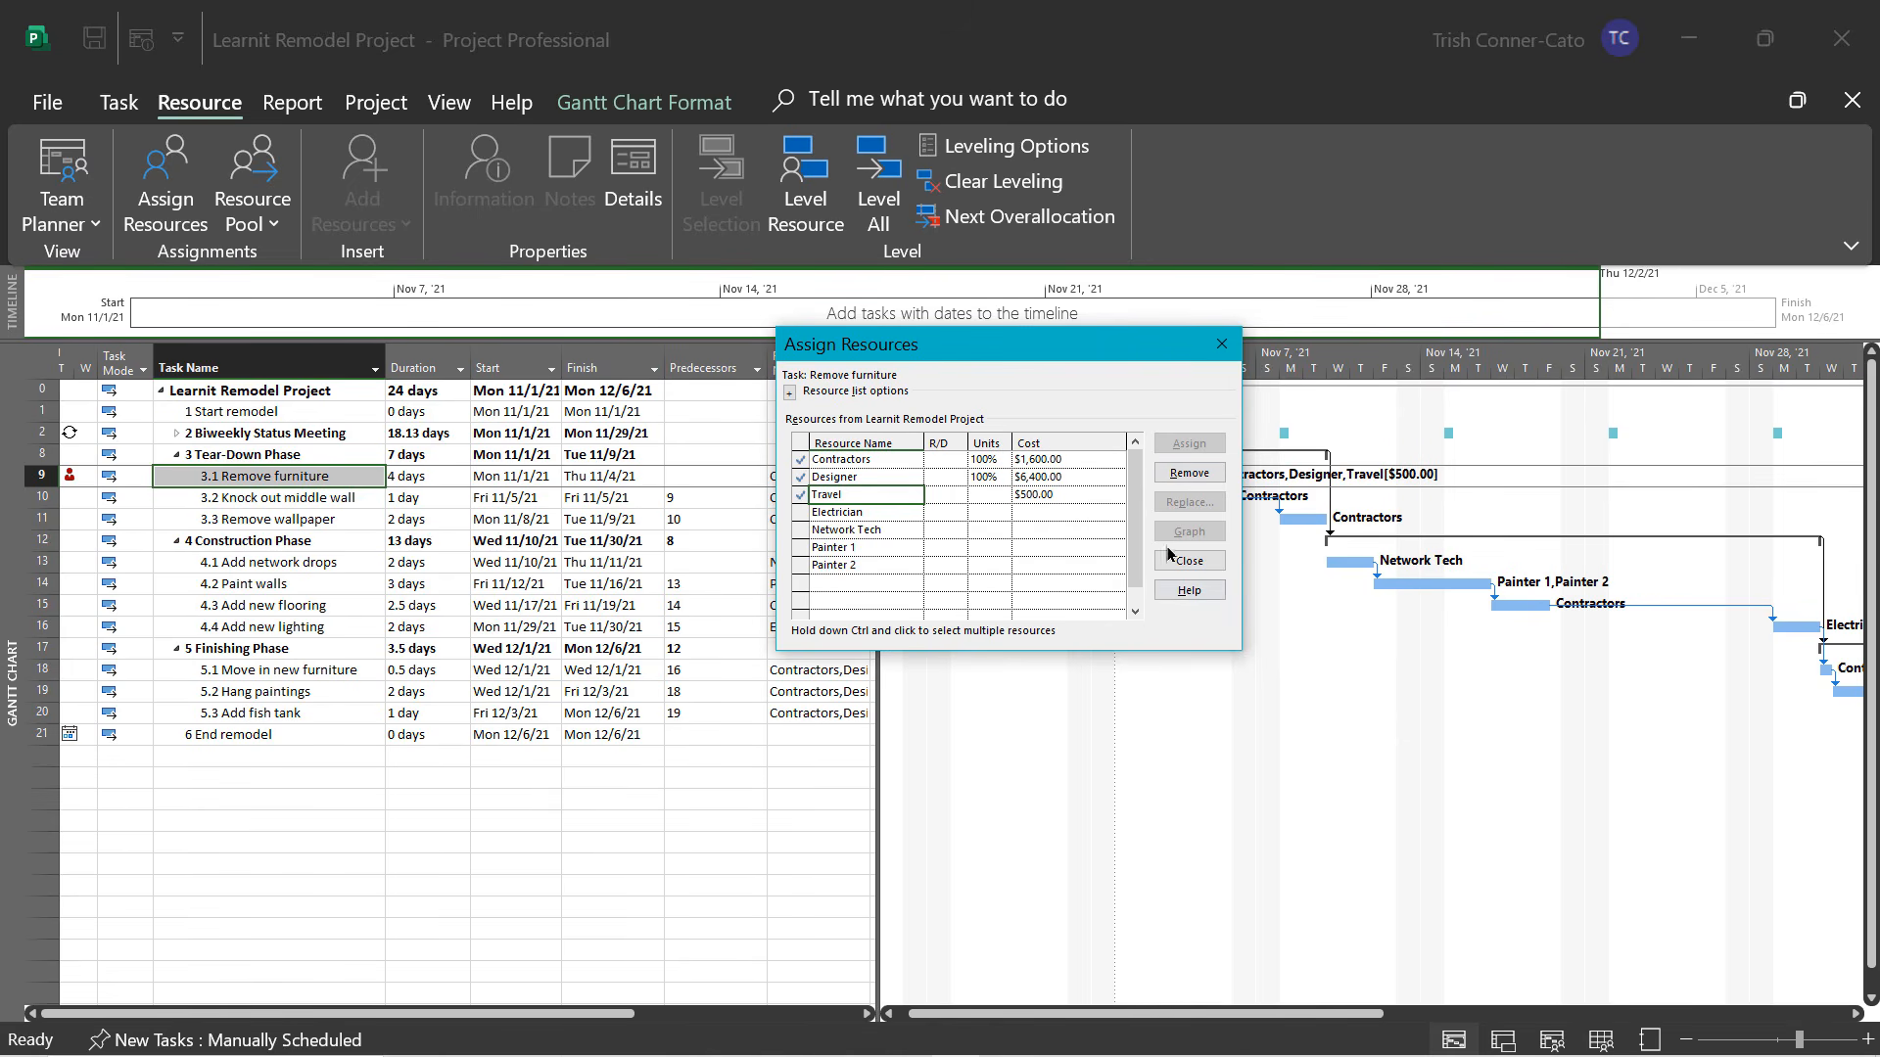
Switch the Biweekly Status Meeting 1 through 5 tasks to Auto Schedule.
click(1221, 345)
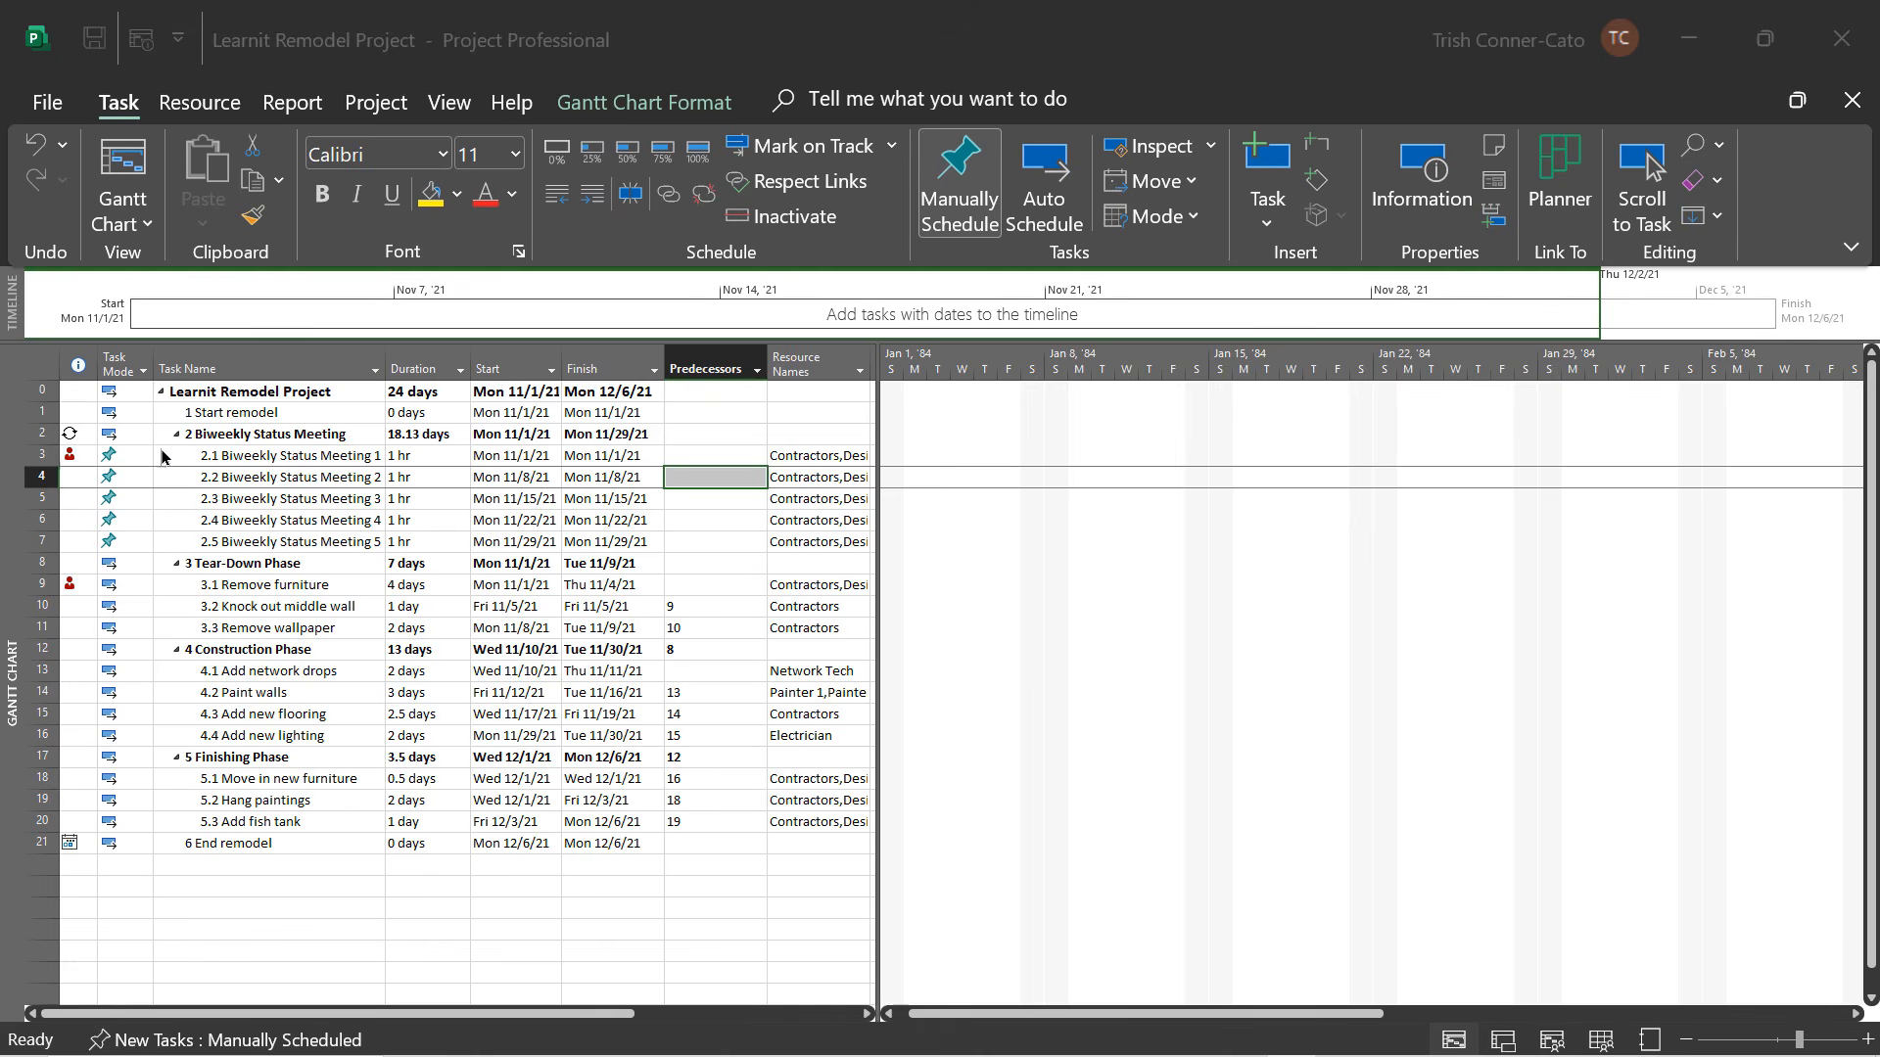
click(224, 462)
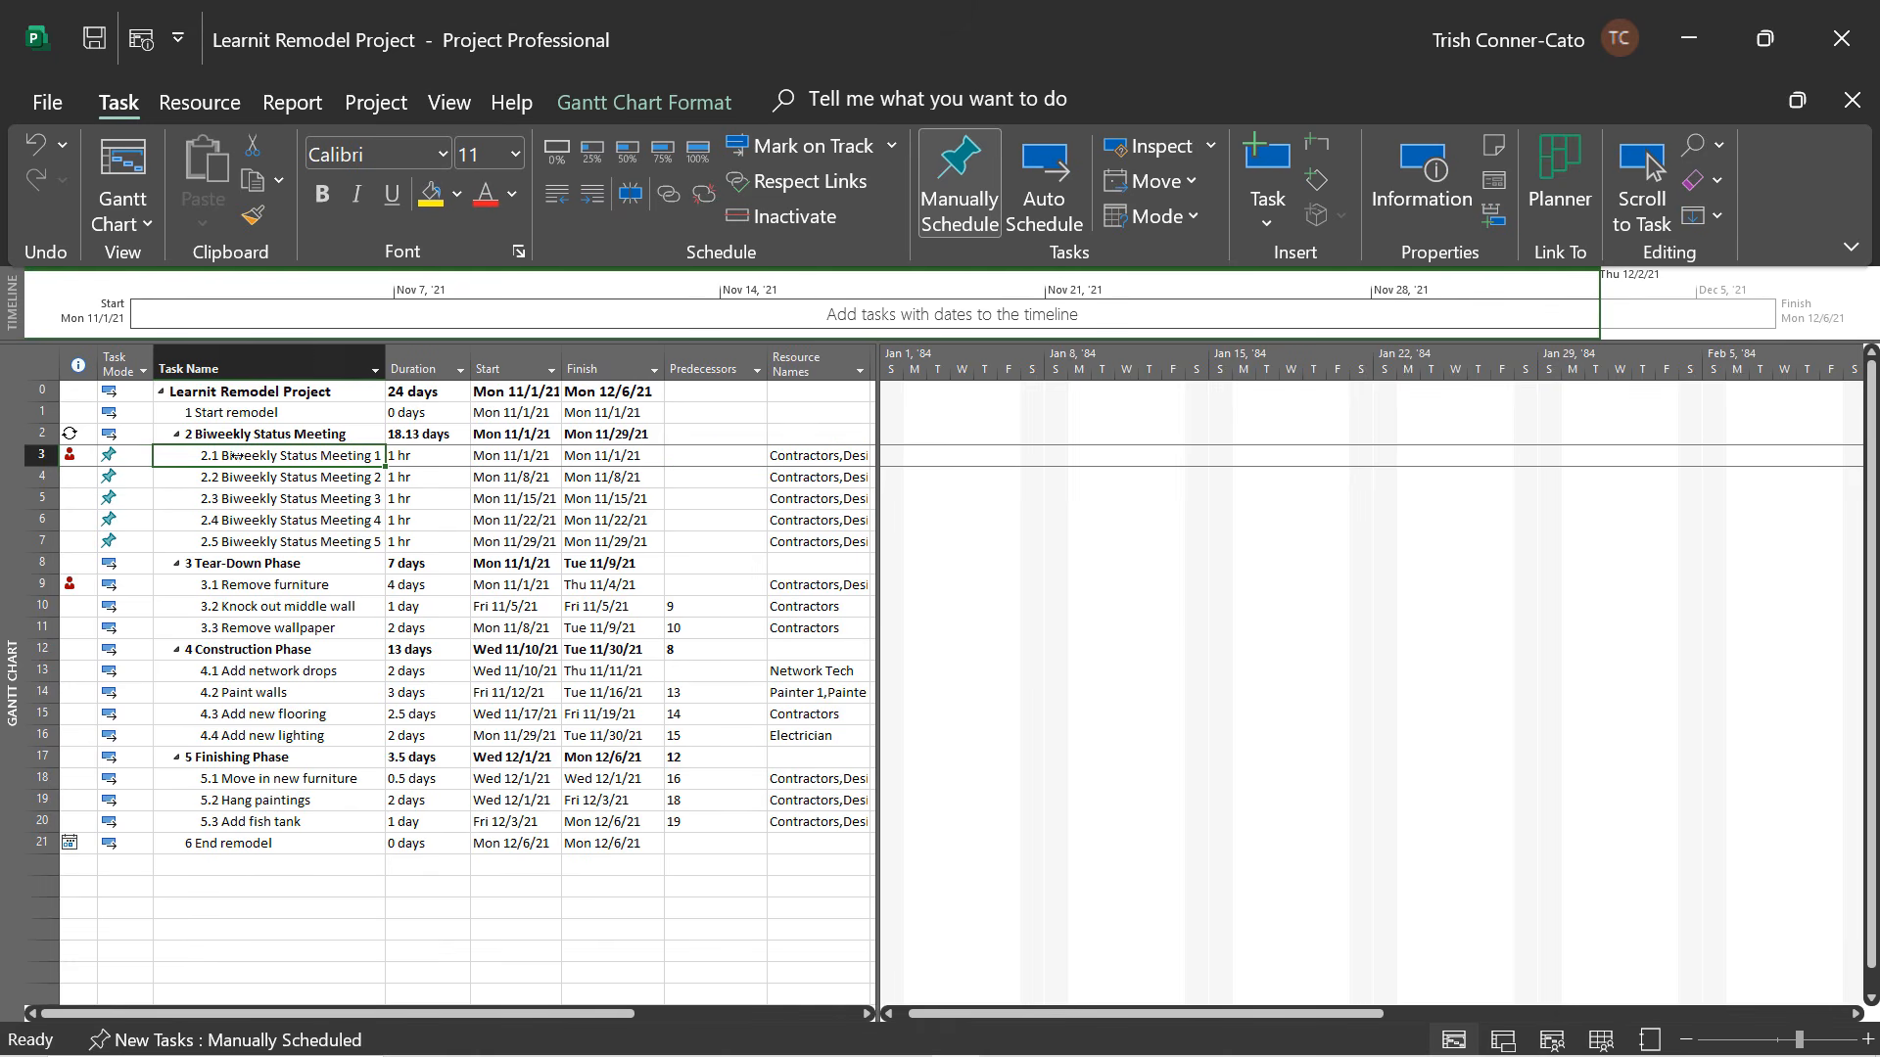
click(410, 563)
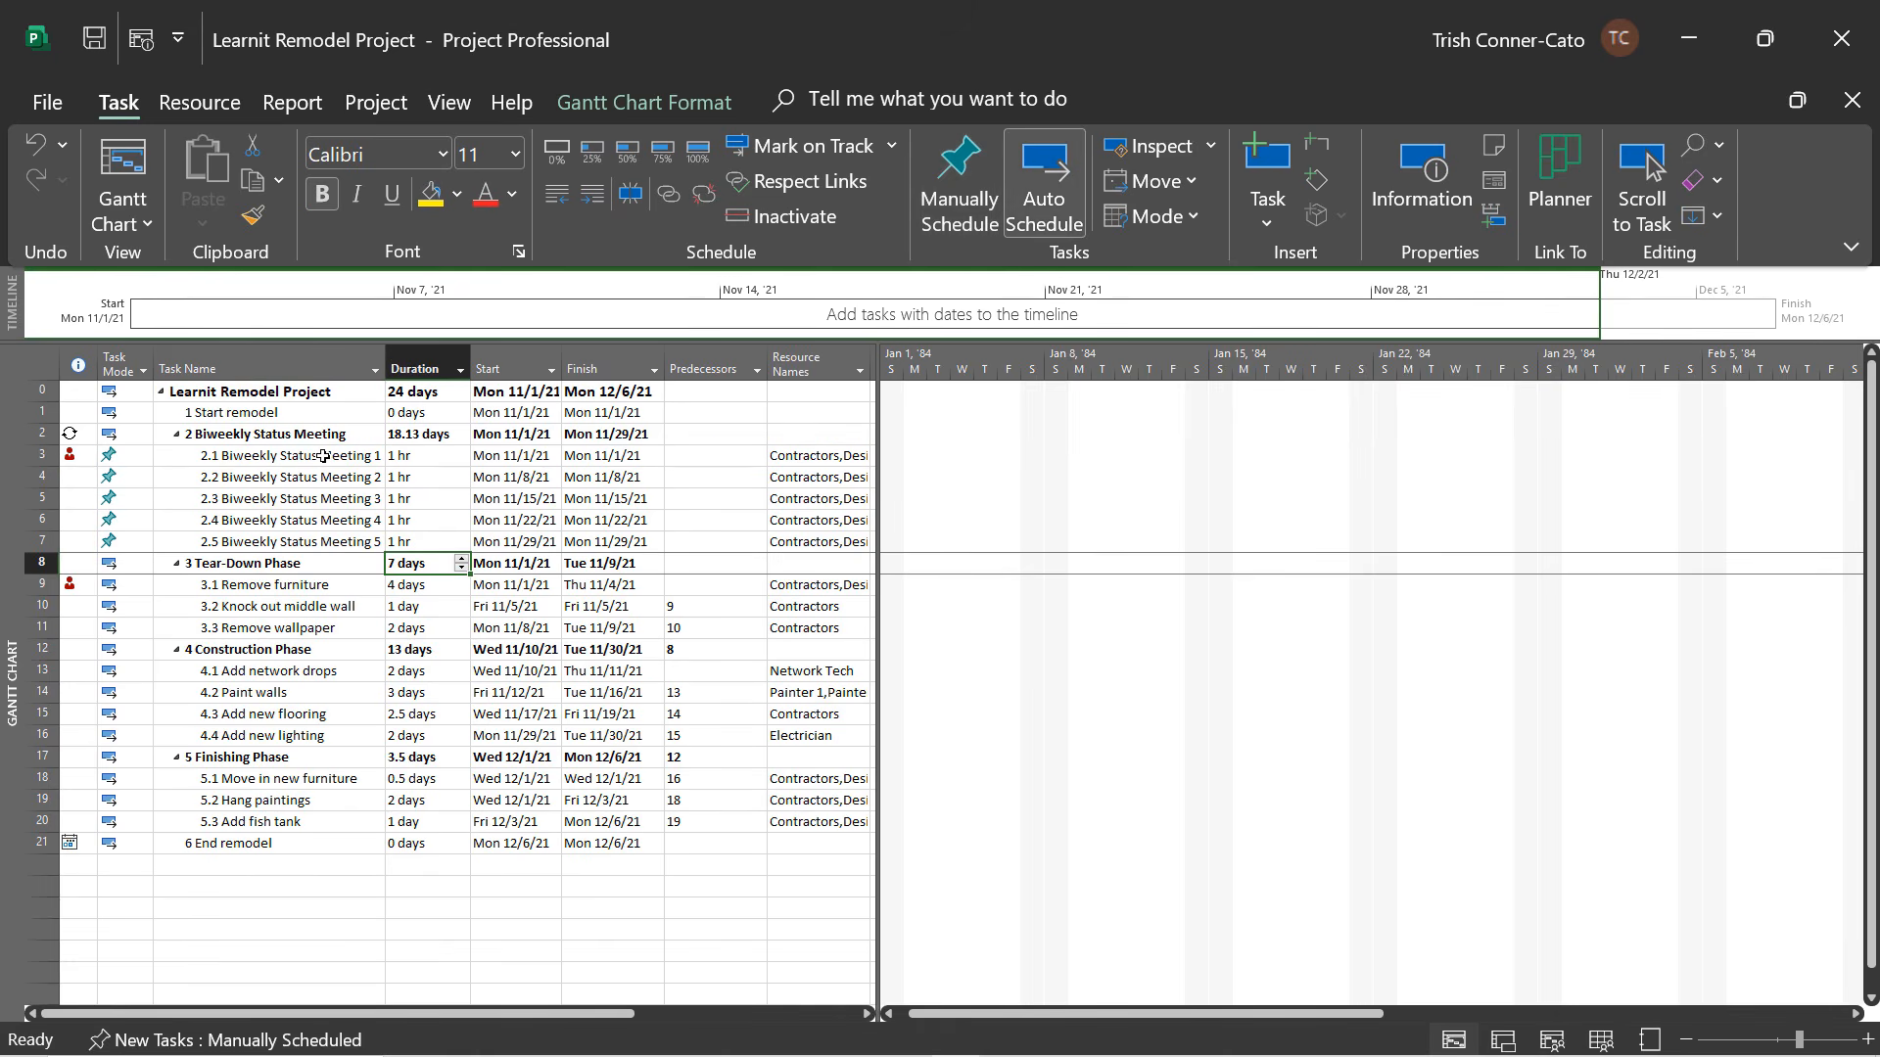
drag(326, 476, 326, 542)
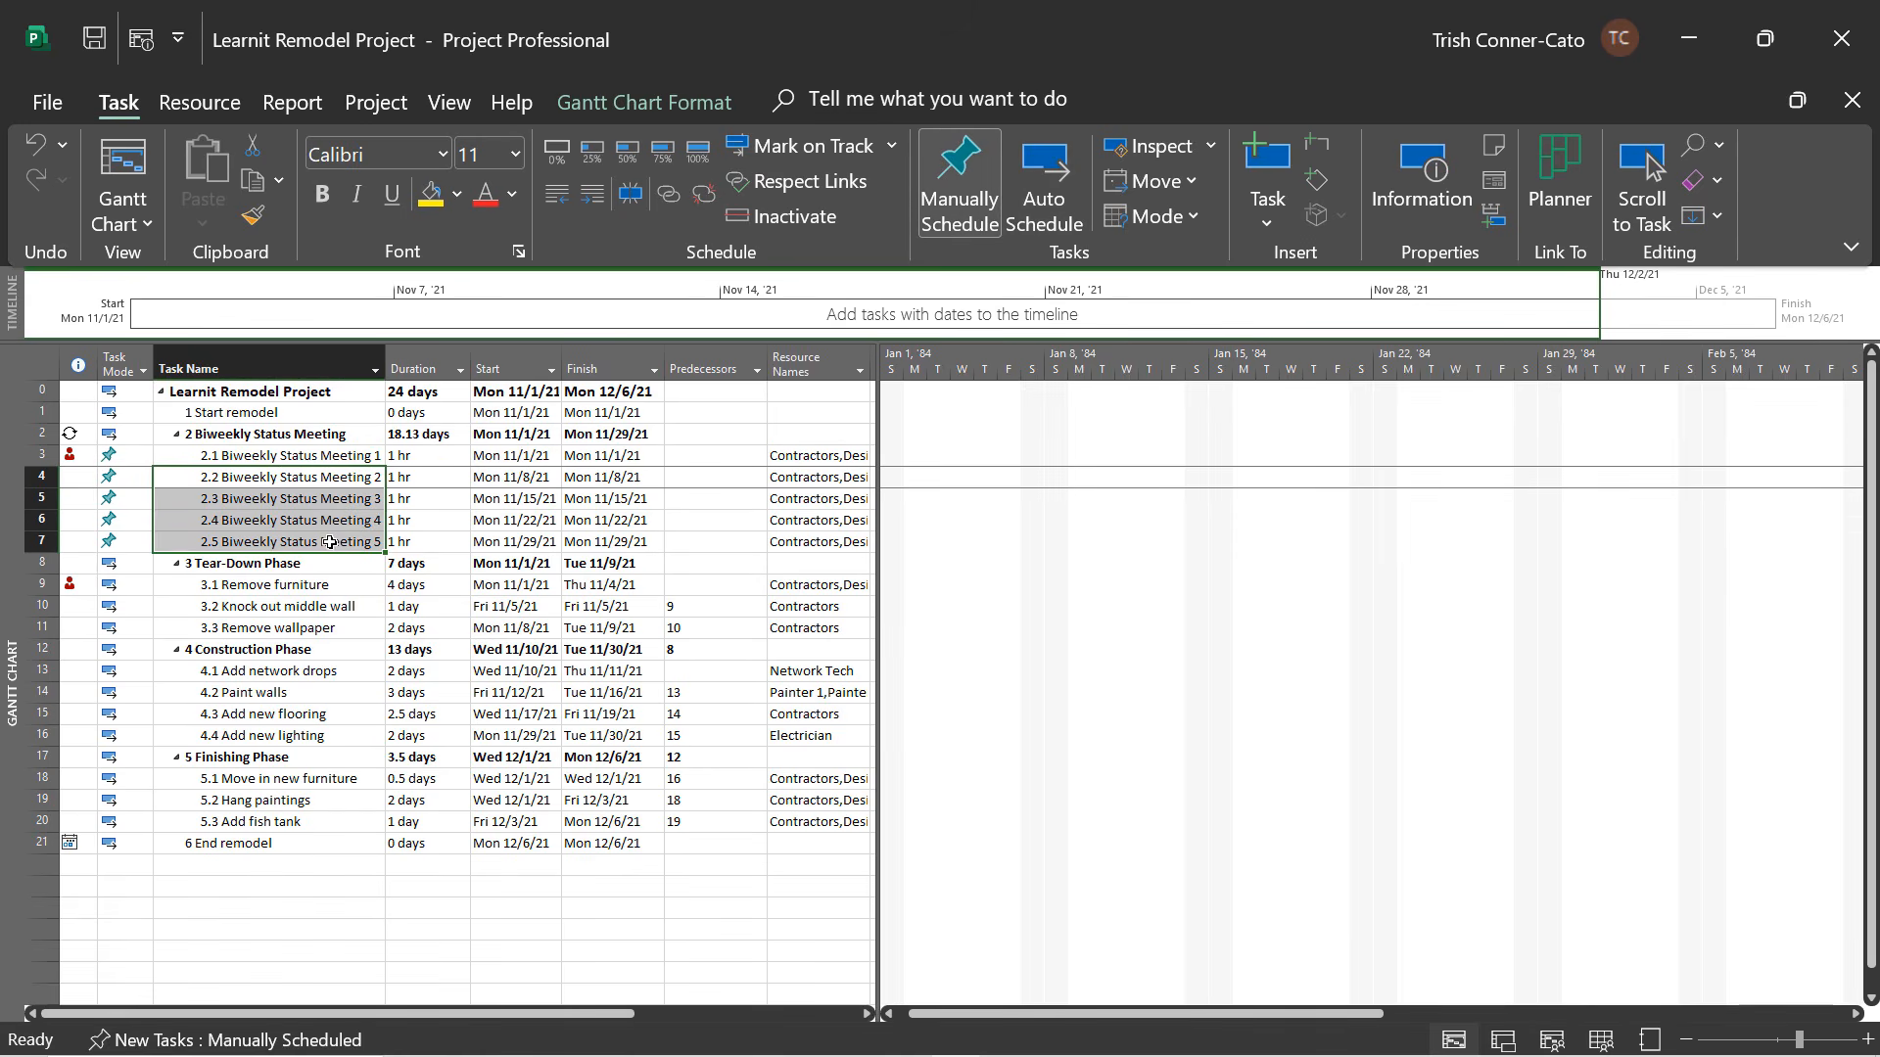
click(318, 461)
drag(319, 465, 319, 538)
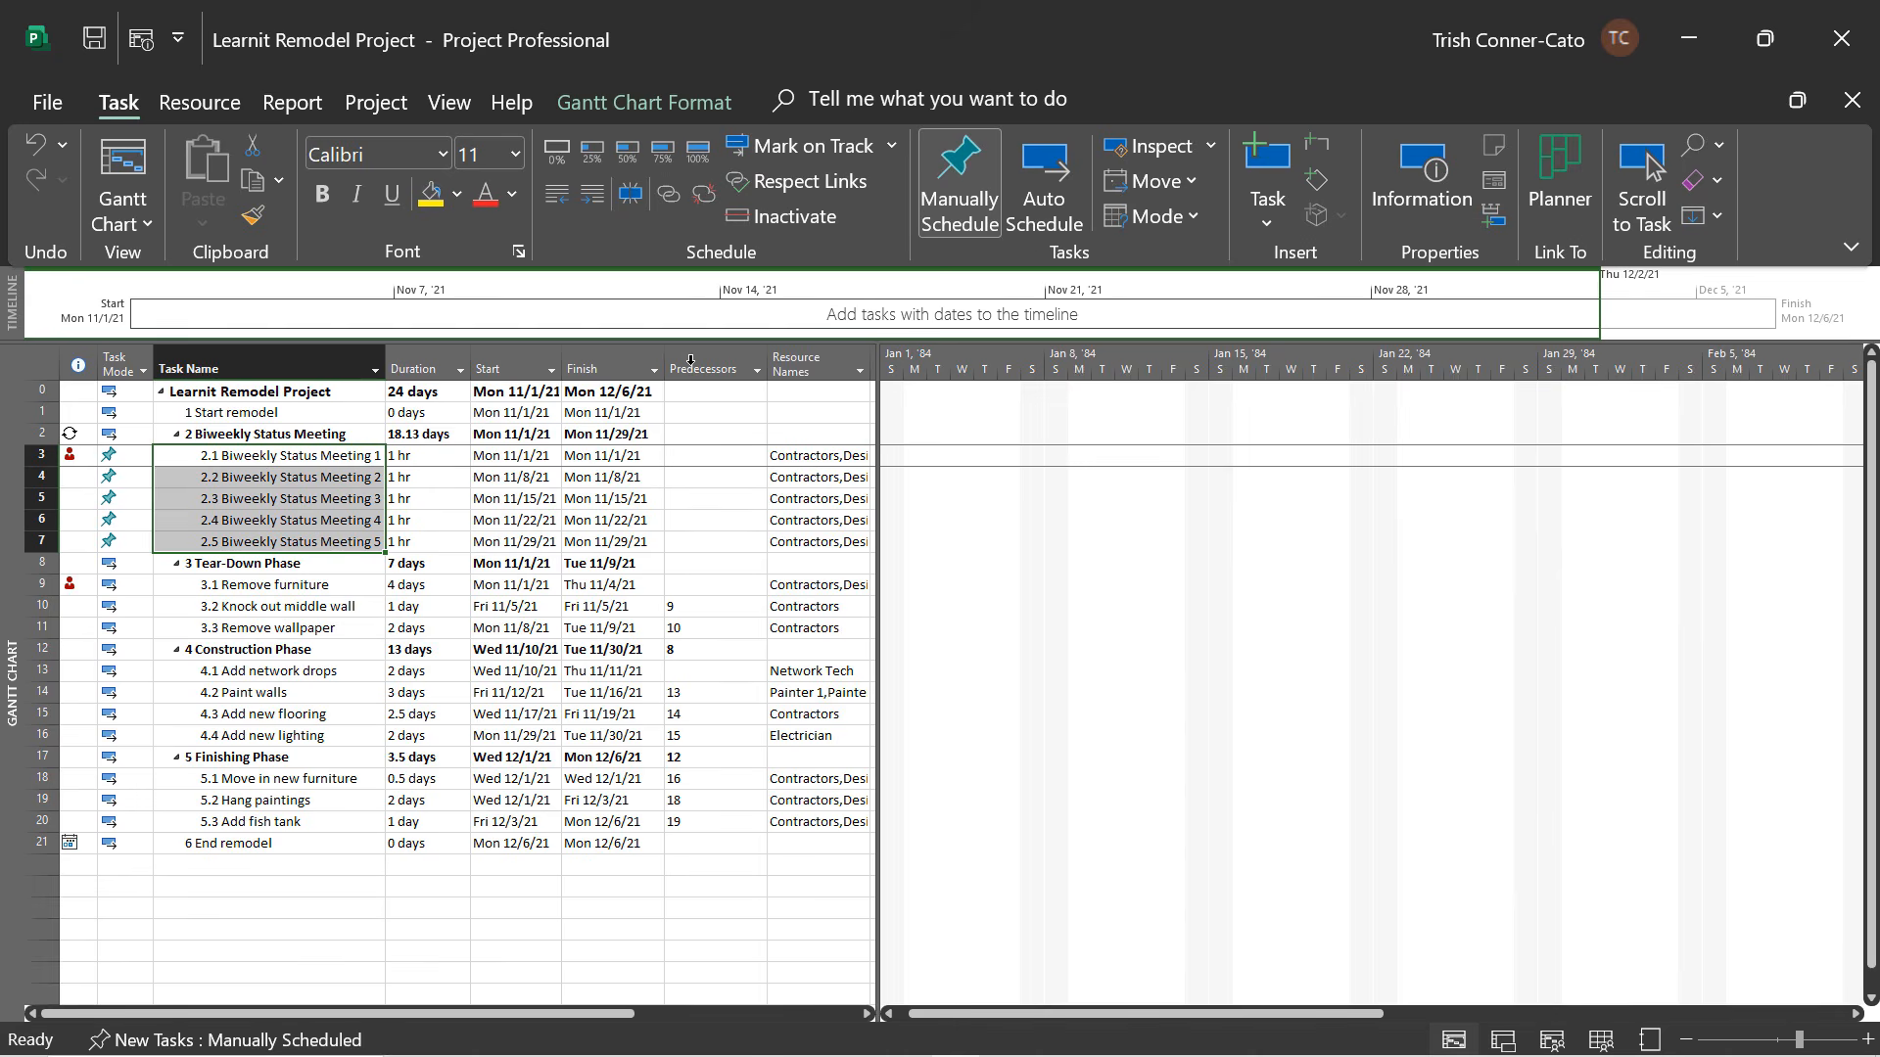
click(1054, 190)
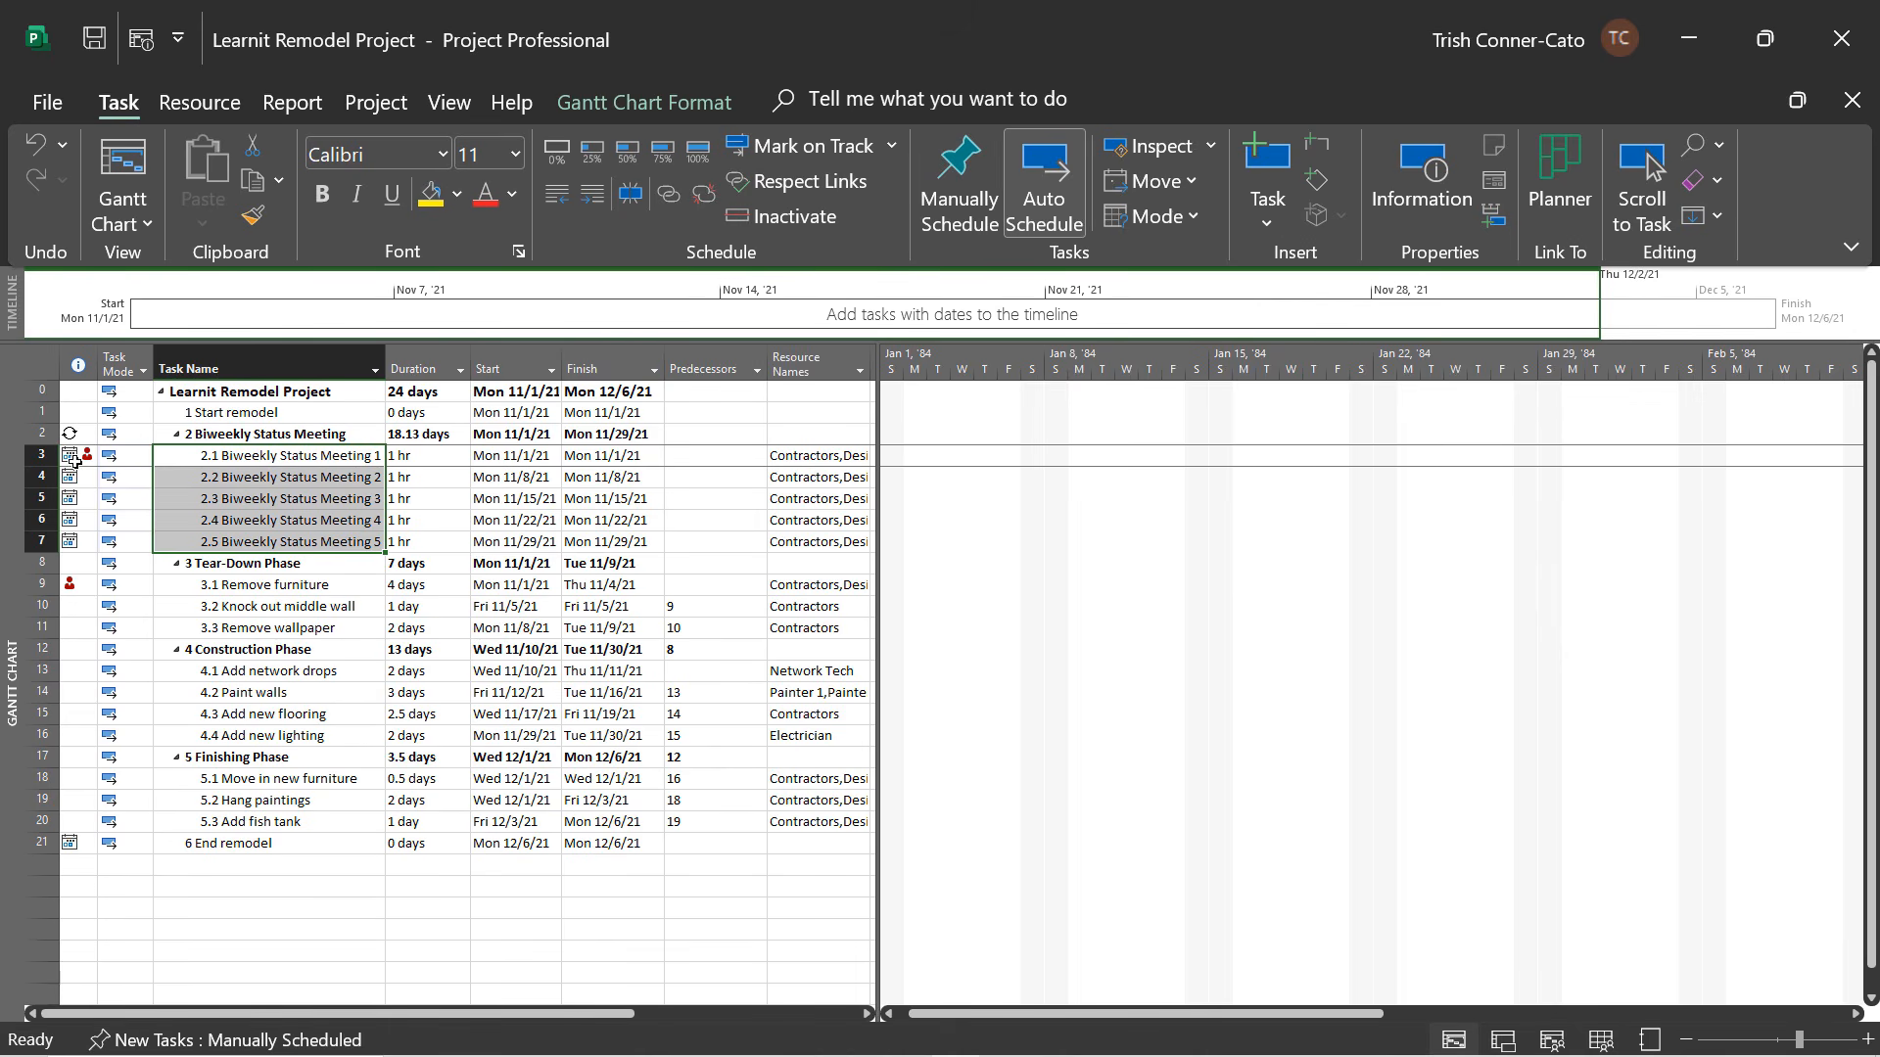
mouse_move(70, 457)
Display the Resource Usage view and add the Overallocation row to its time-phased details.
right_click(7, 591)
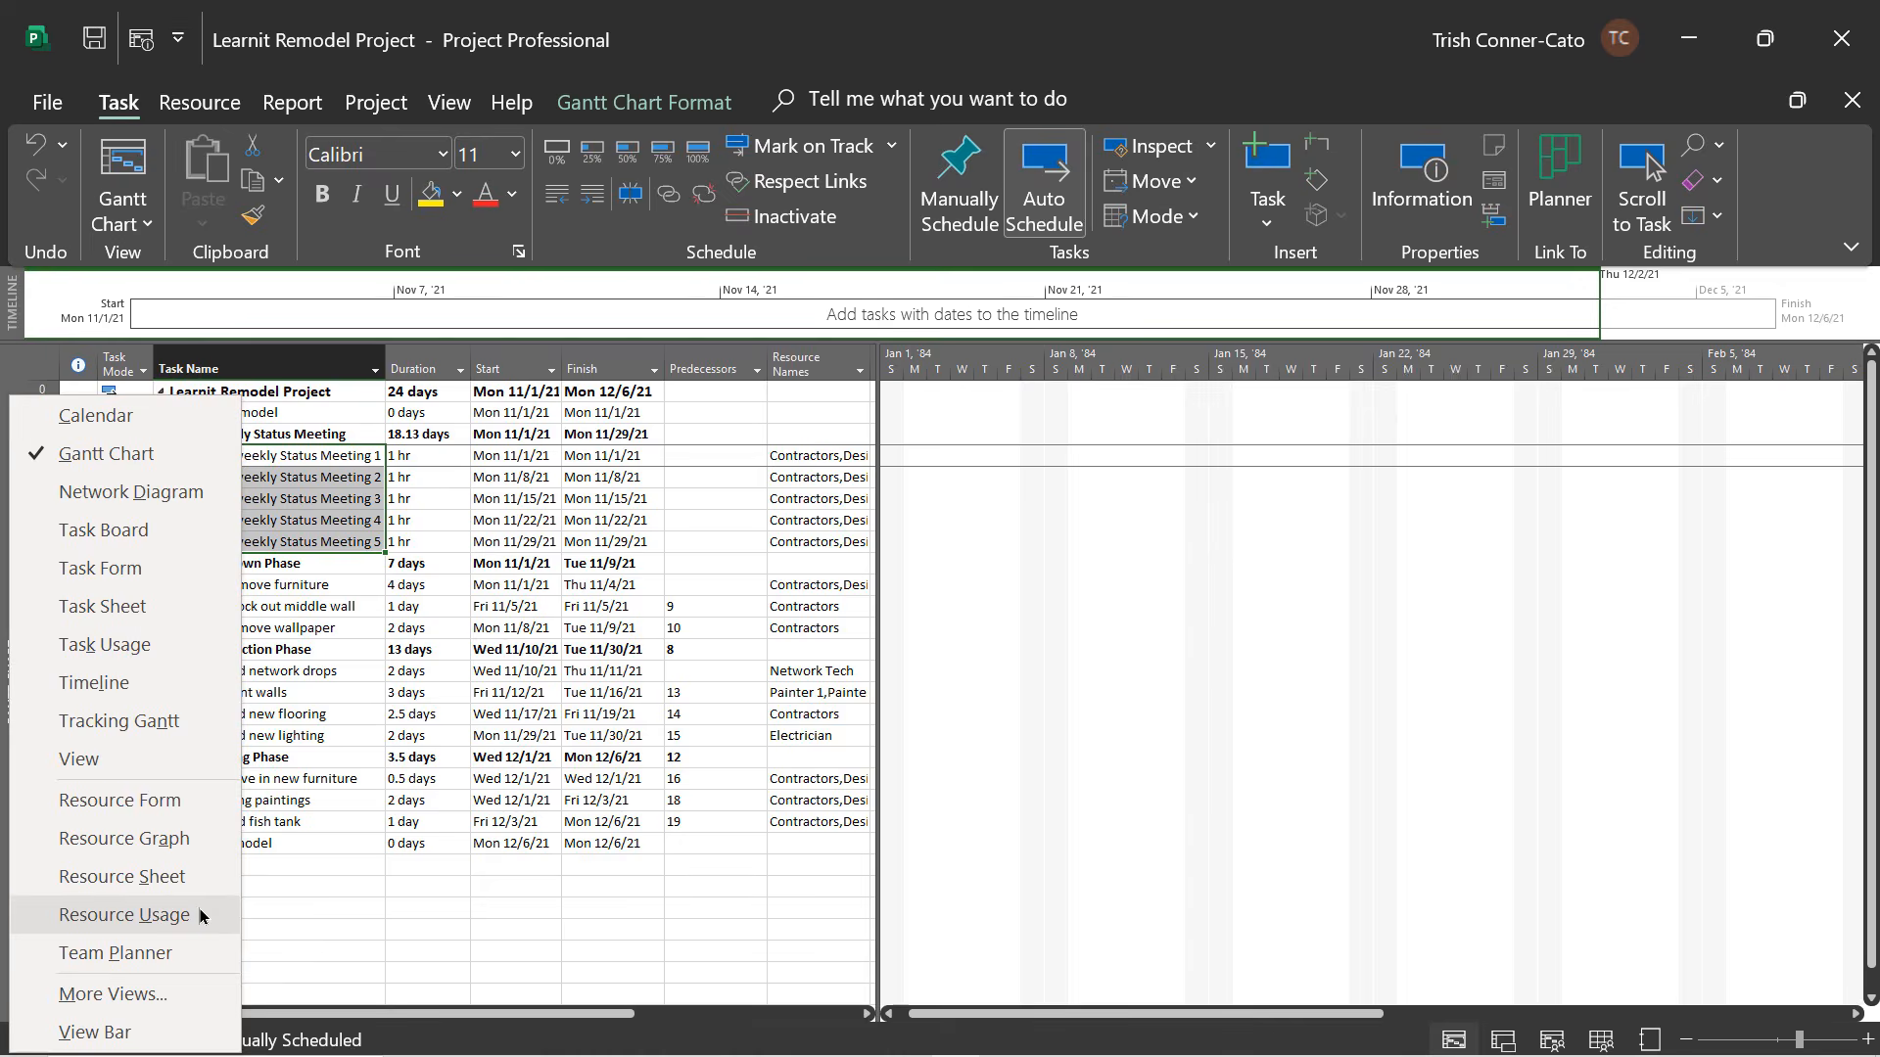
click(124, 915)
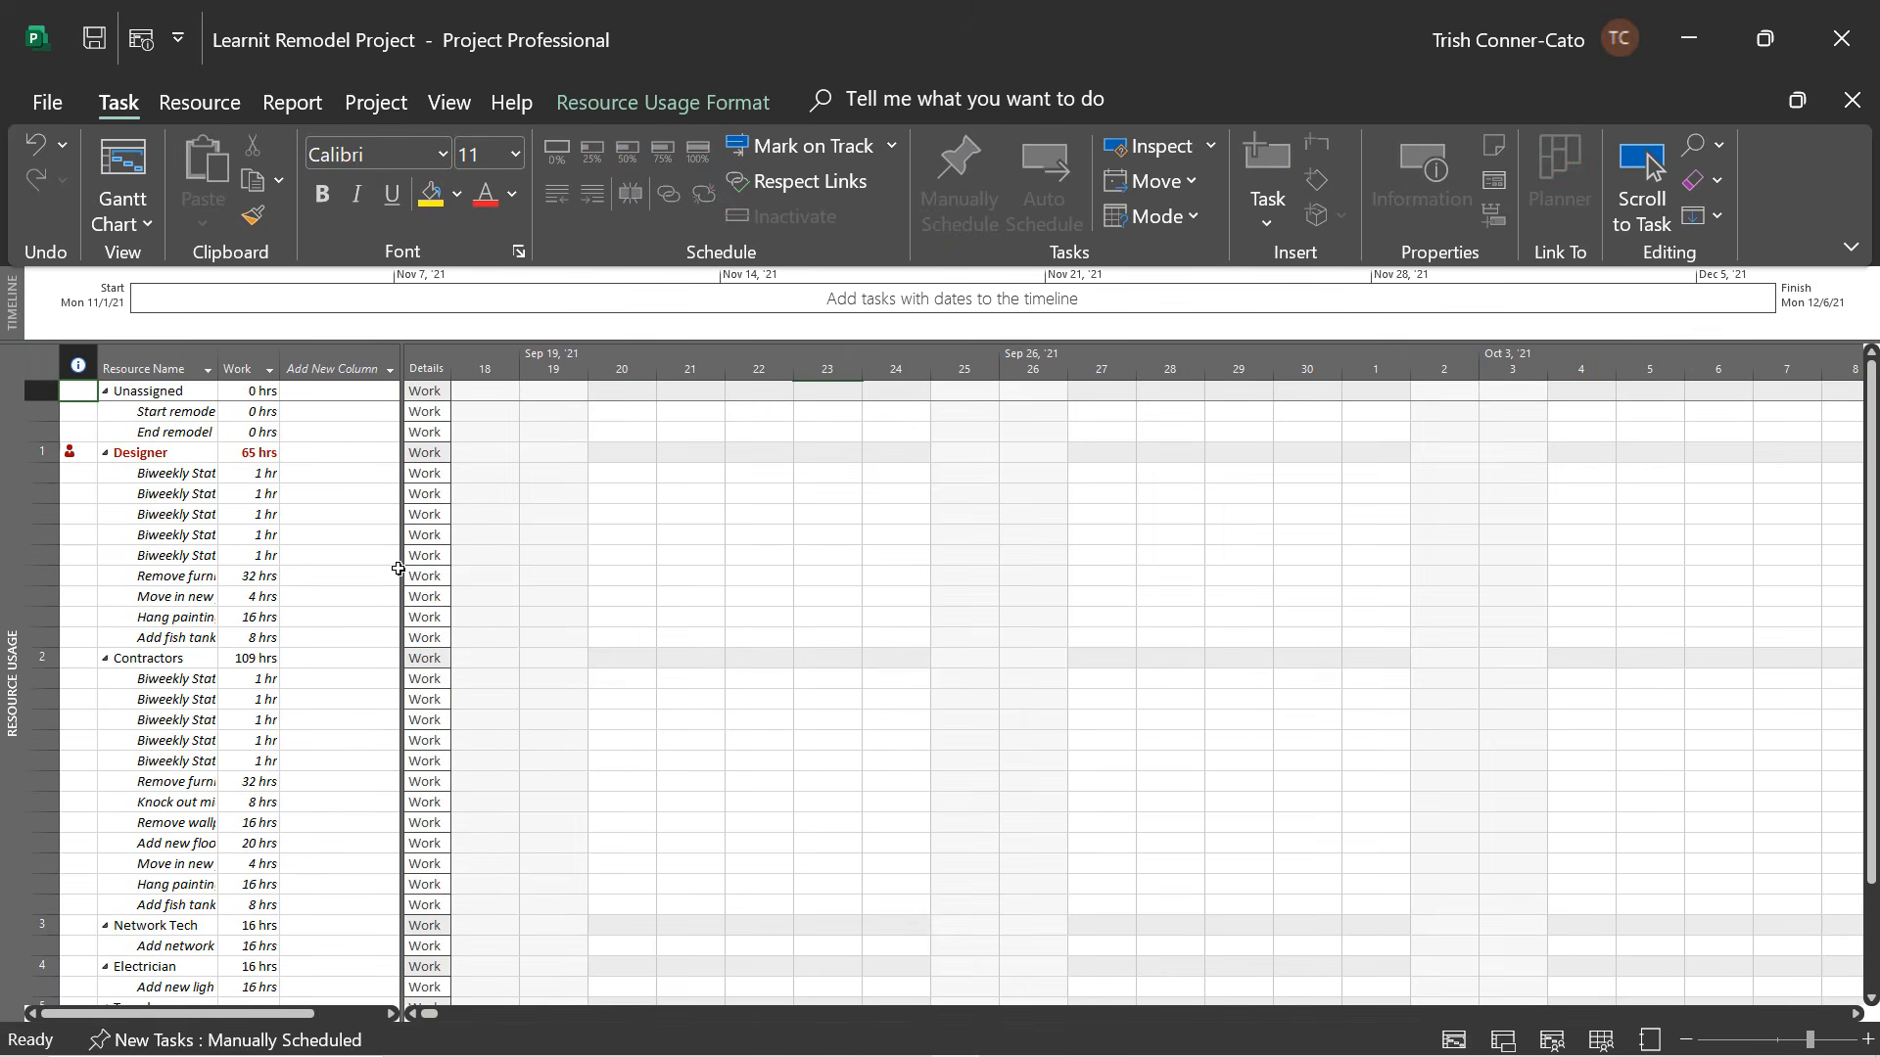
drag(399, 569, 452, 570)
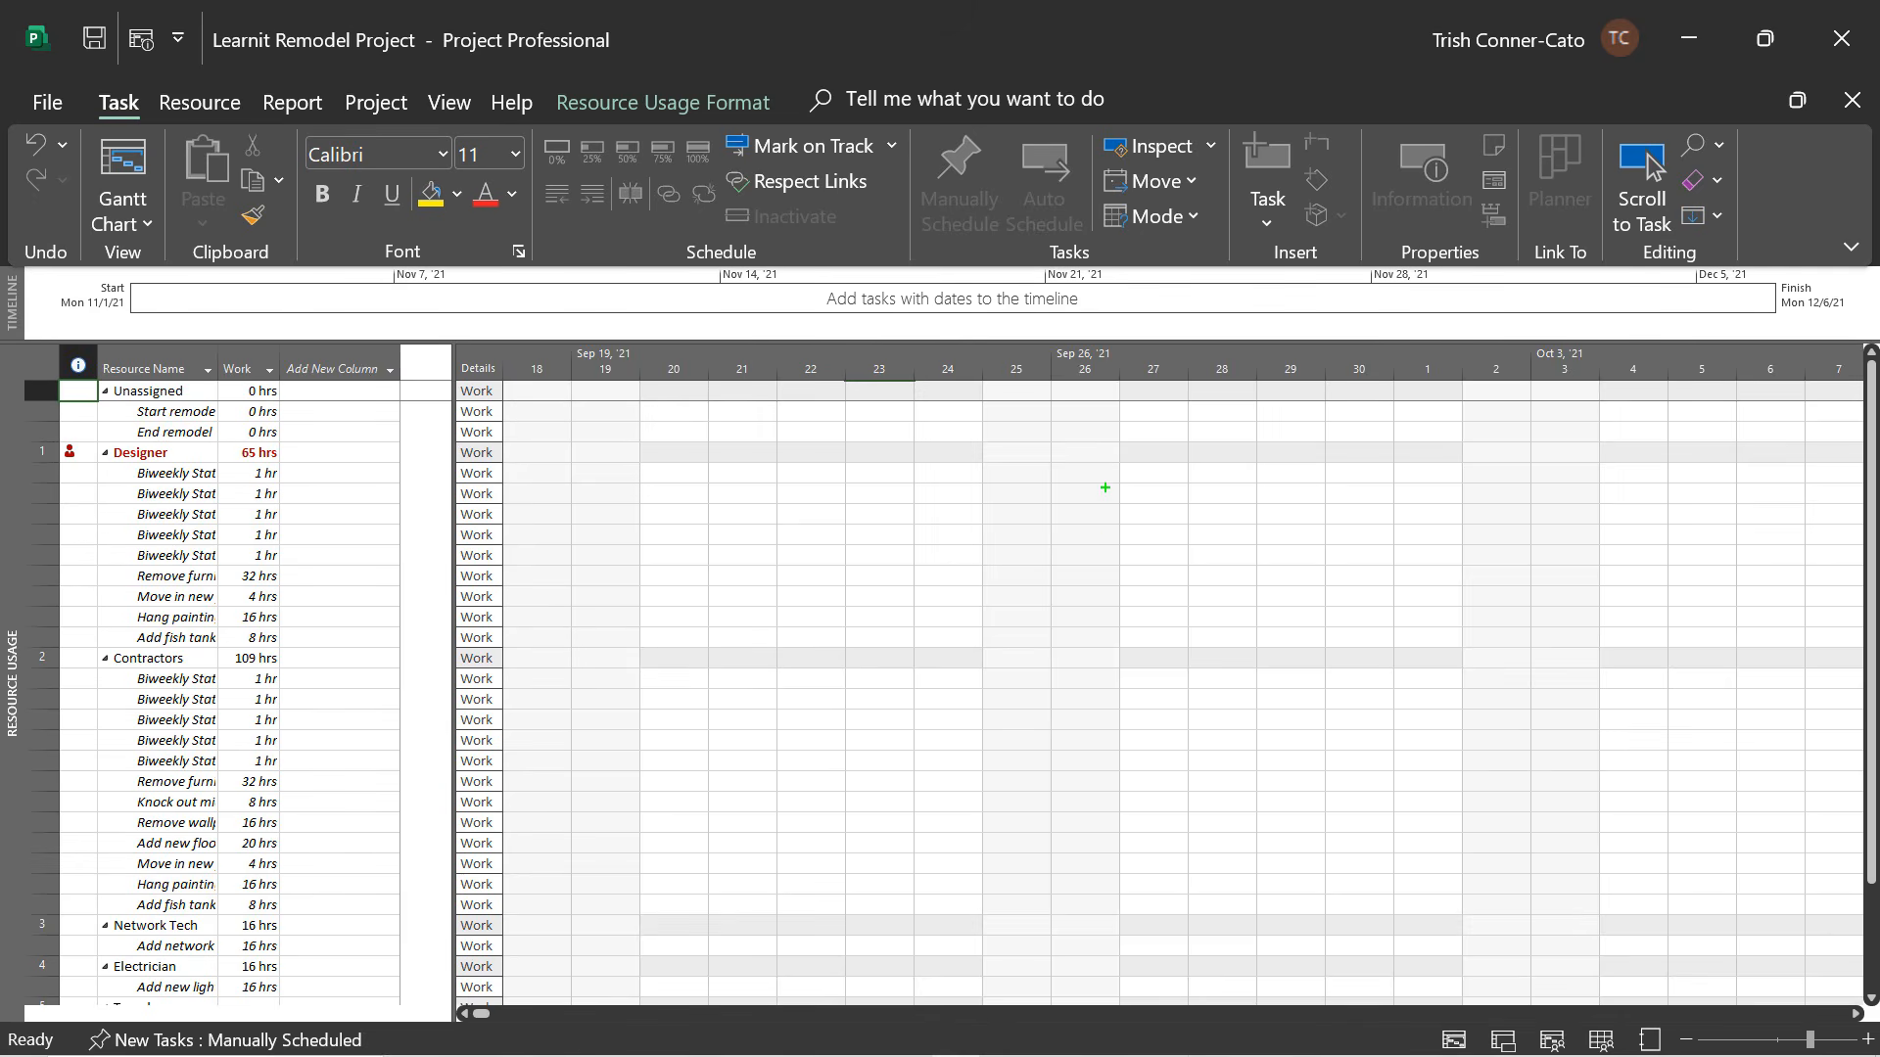
drag(1078, 372, 1069, 554)
key(Escape)
click(1857, 1014)
drag(1858, 1015, 1857, 1014)
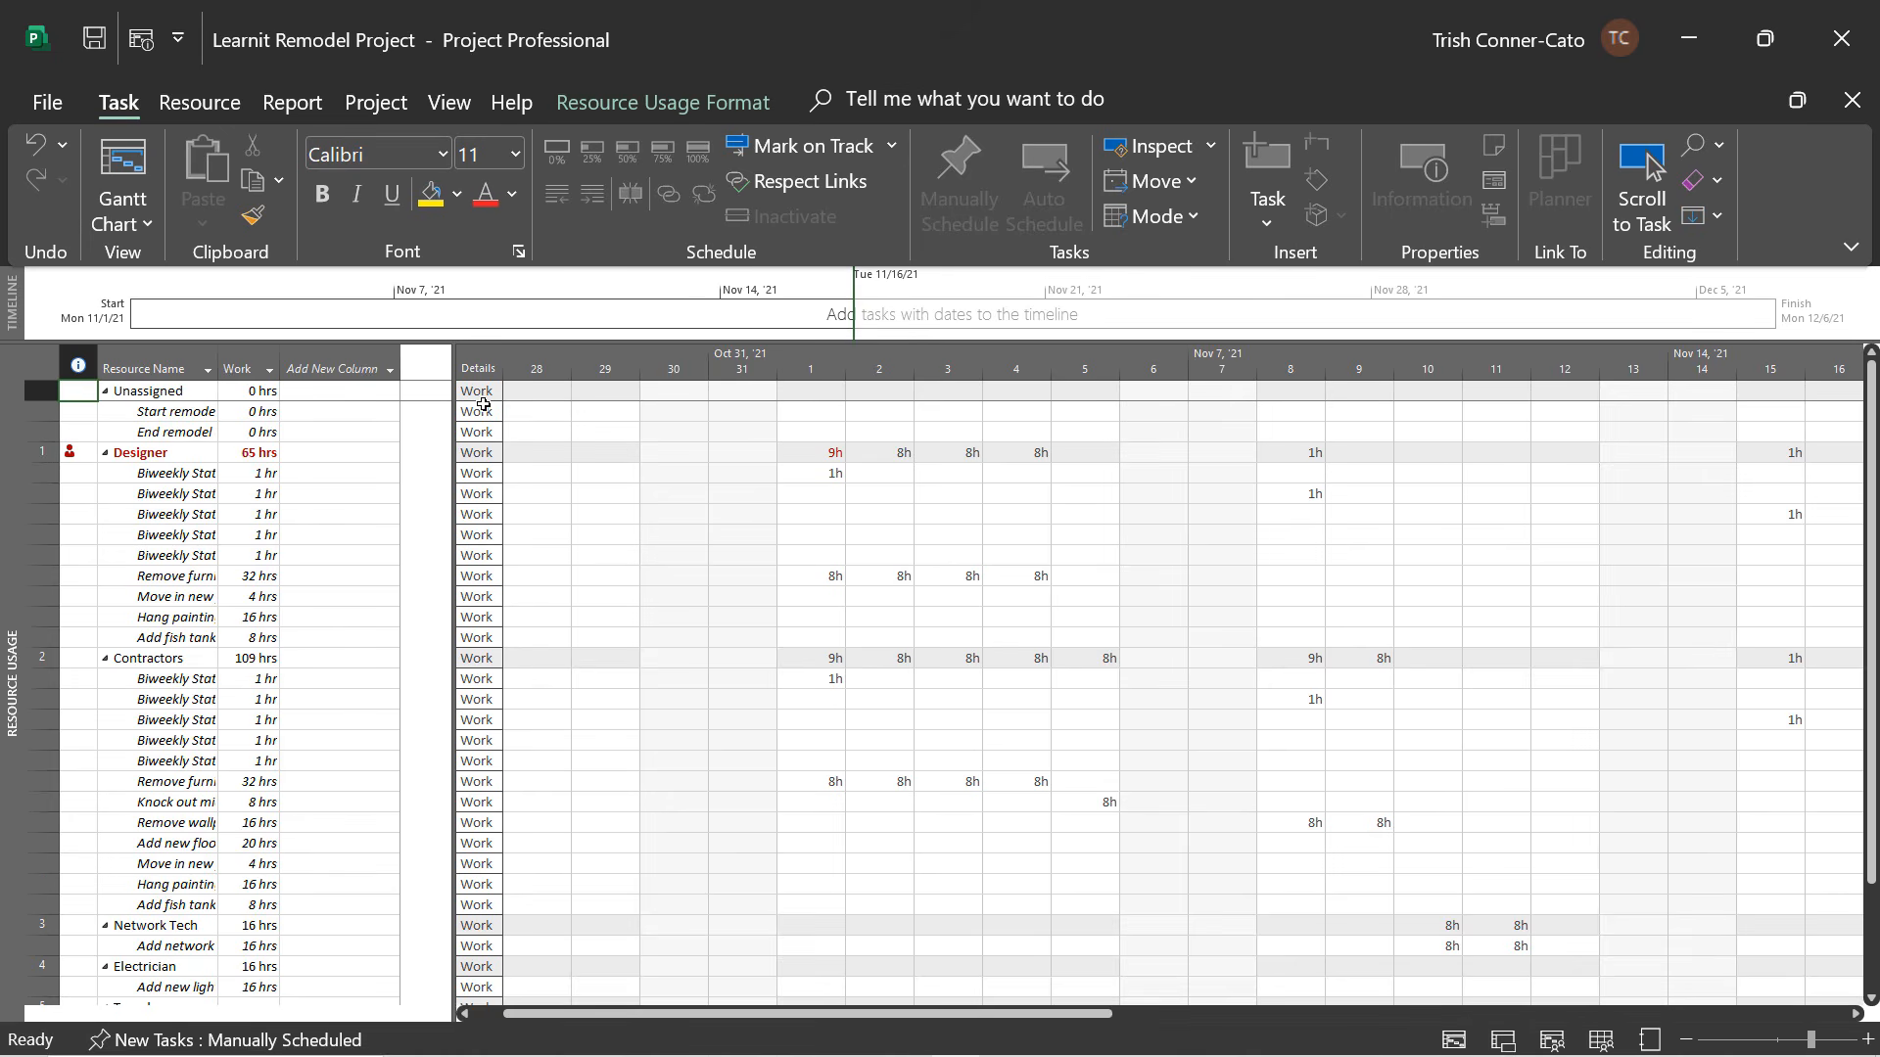
right_click(475, 458)
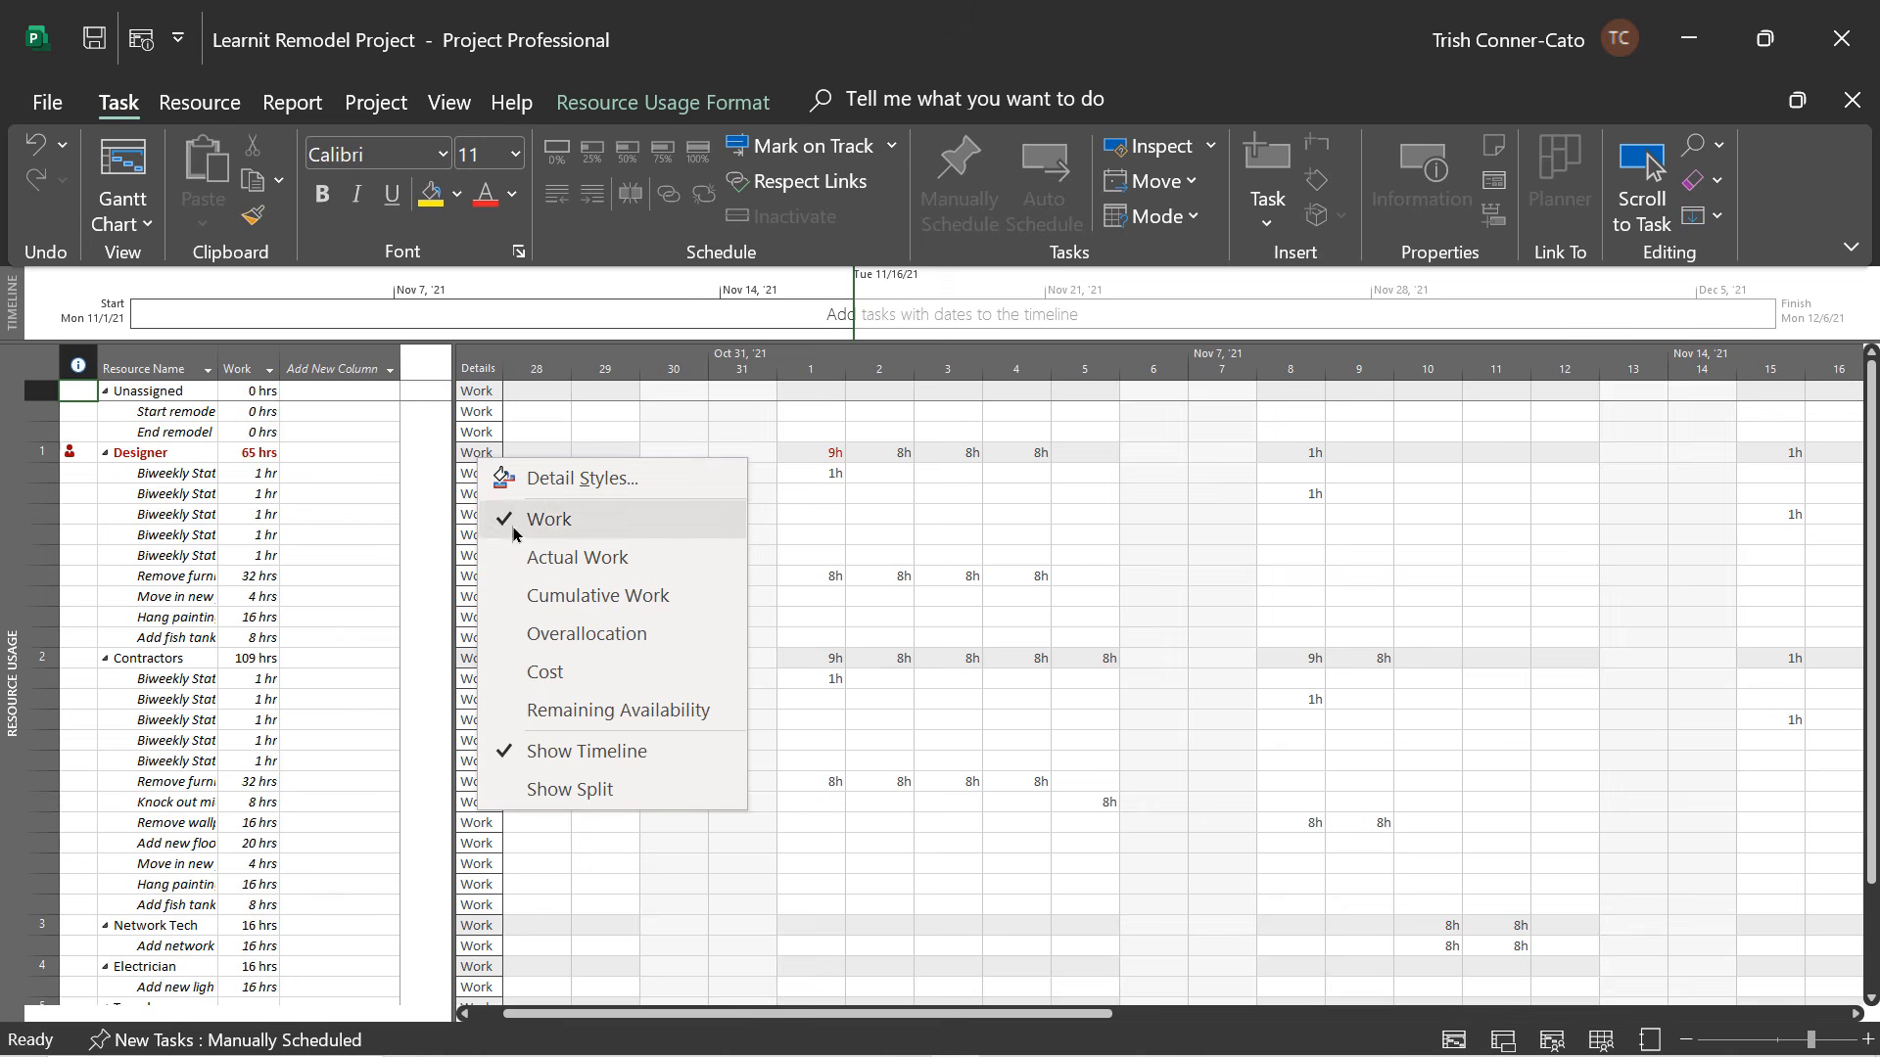
click(547, 642)
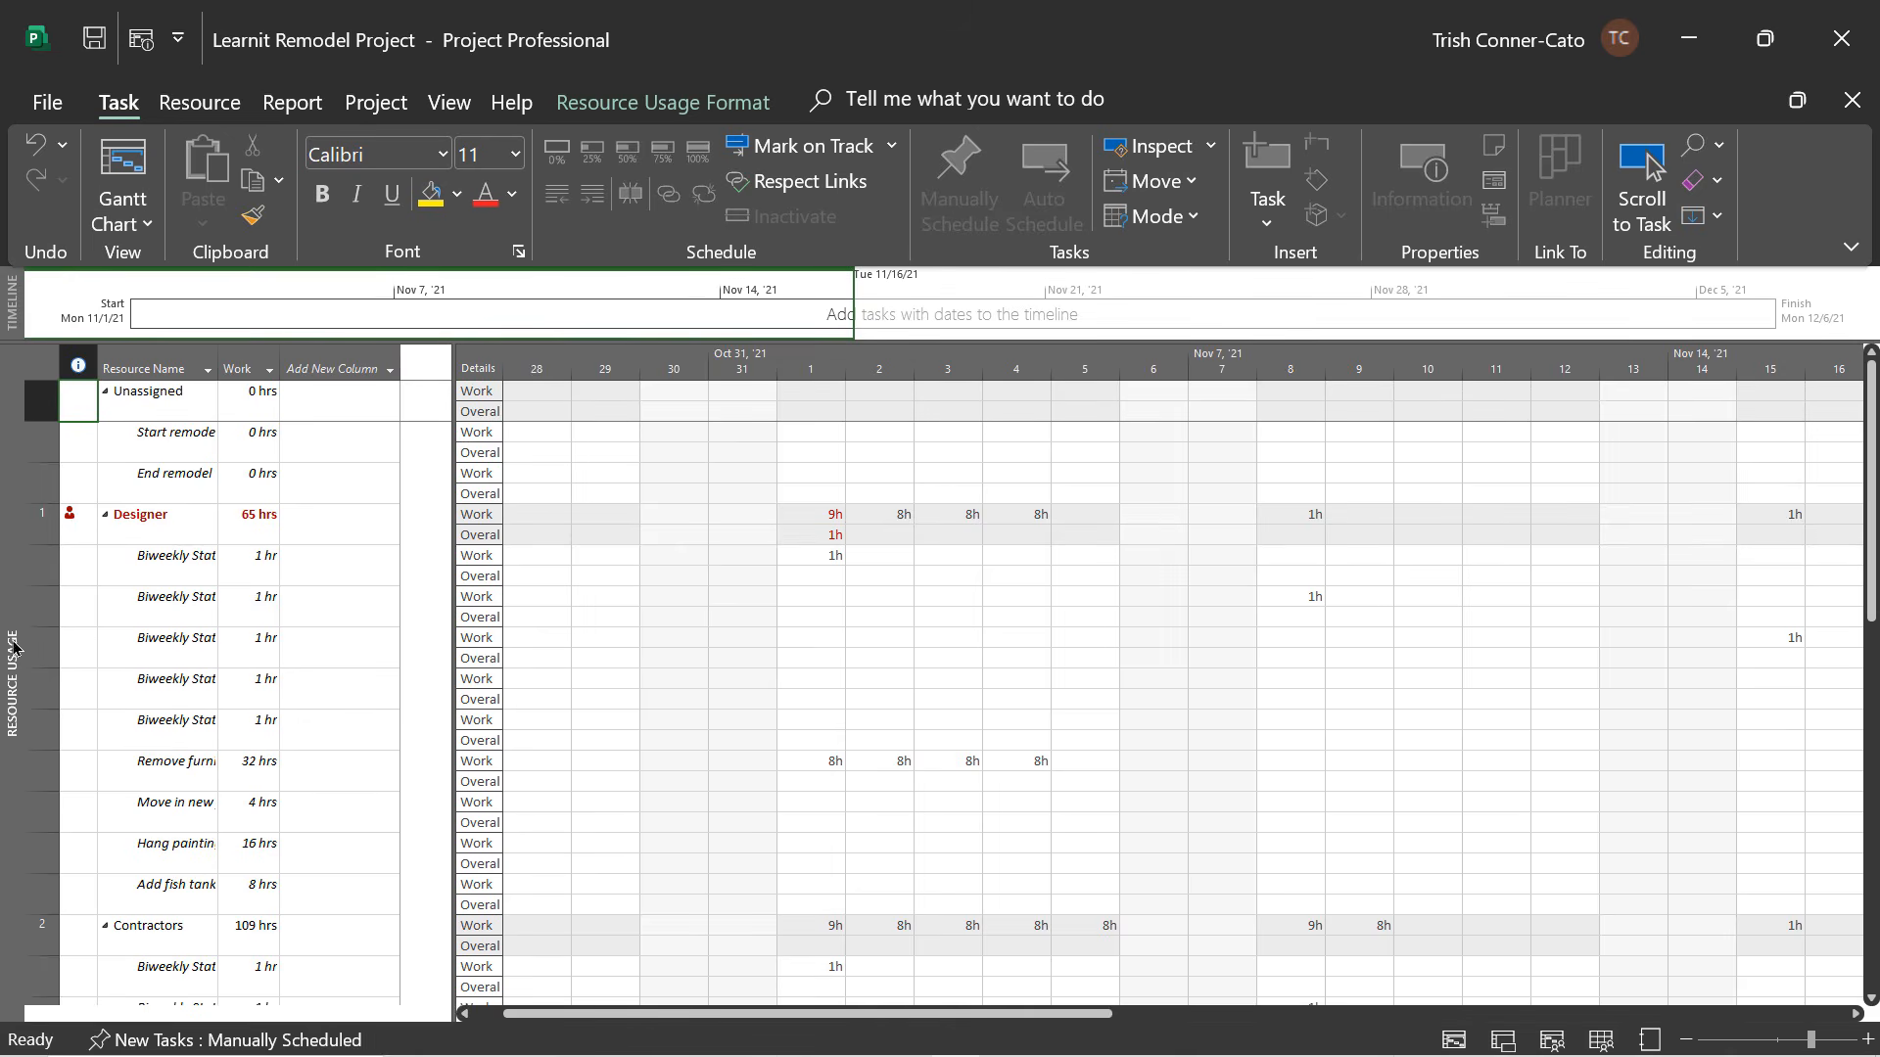
Return to the Gantt Chart view and bring up the resource leveling commands.
click(126, 164)
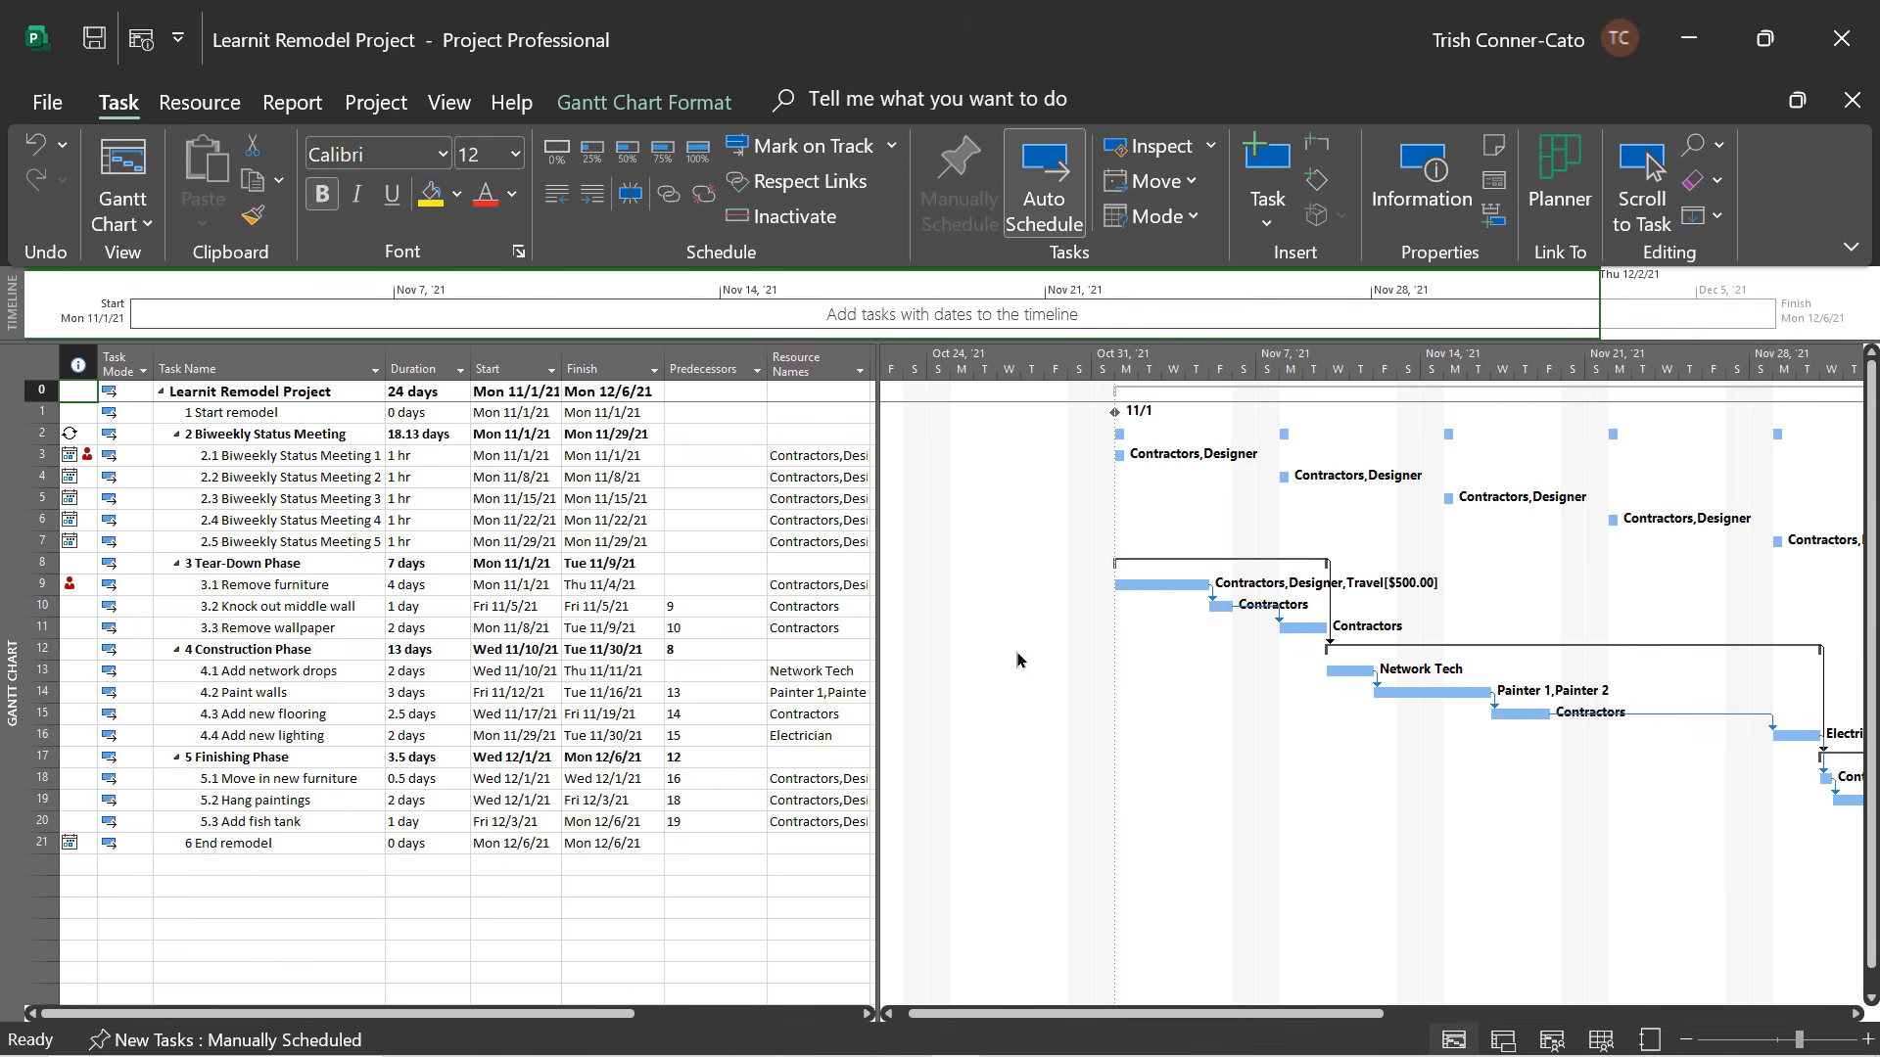
click(205, 103)
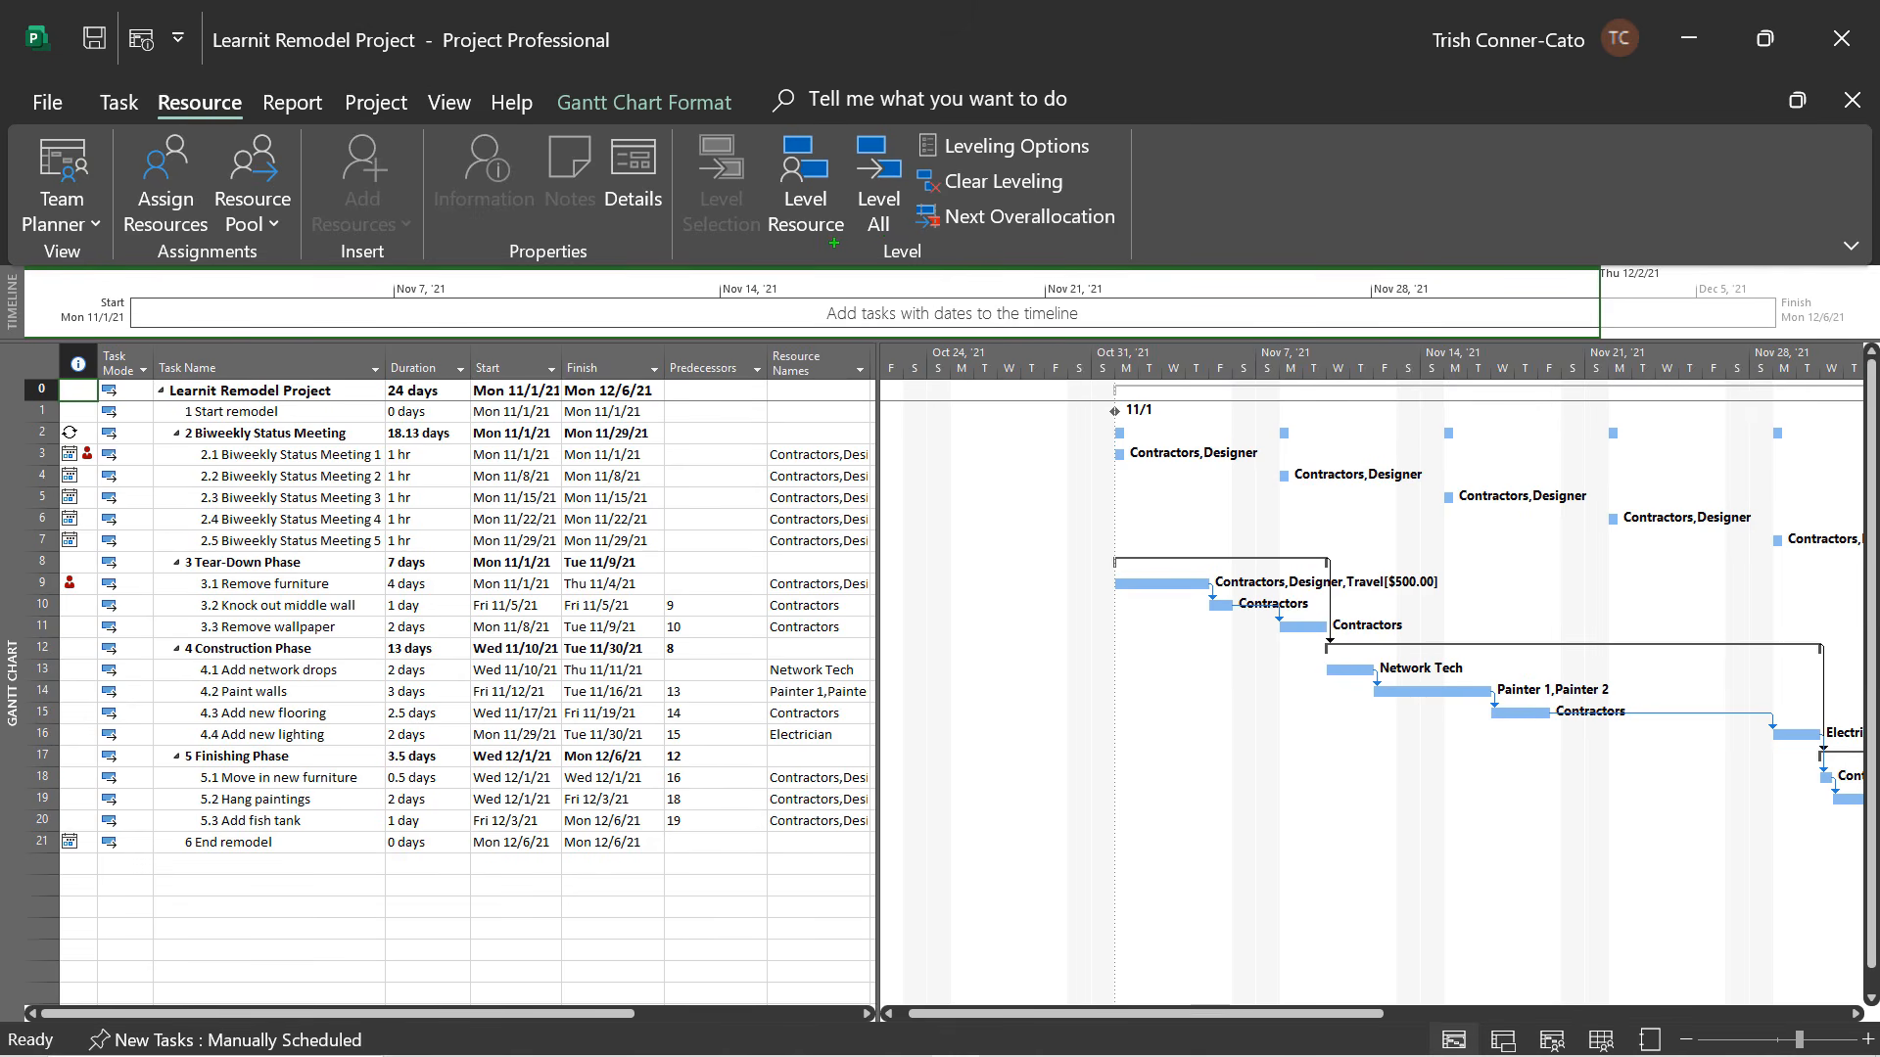
drag(833, 241, 833, 337)
drag(889, 241, 890, 370)
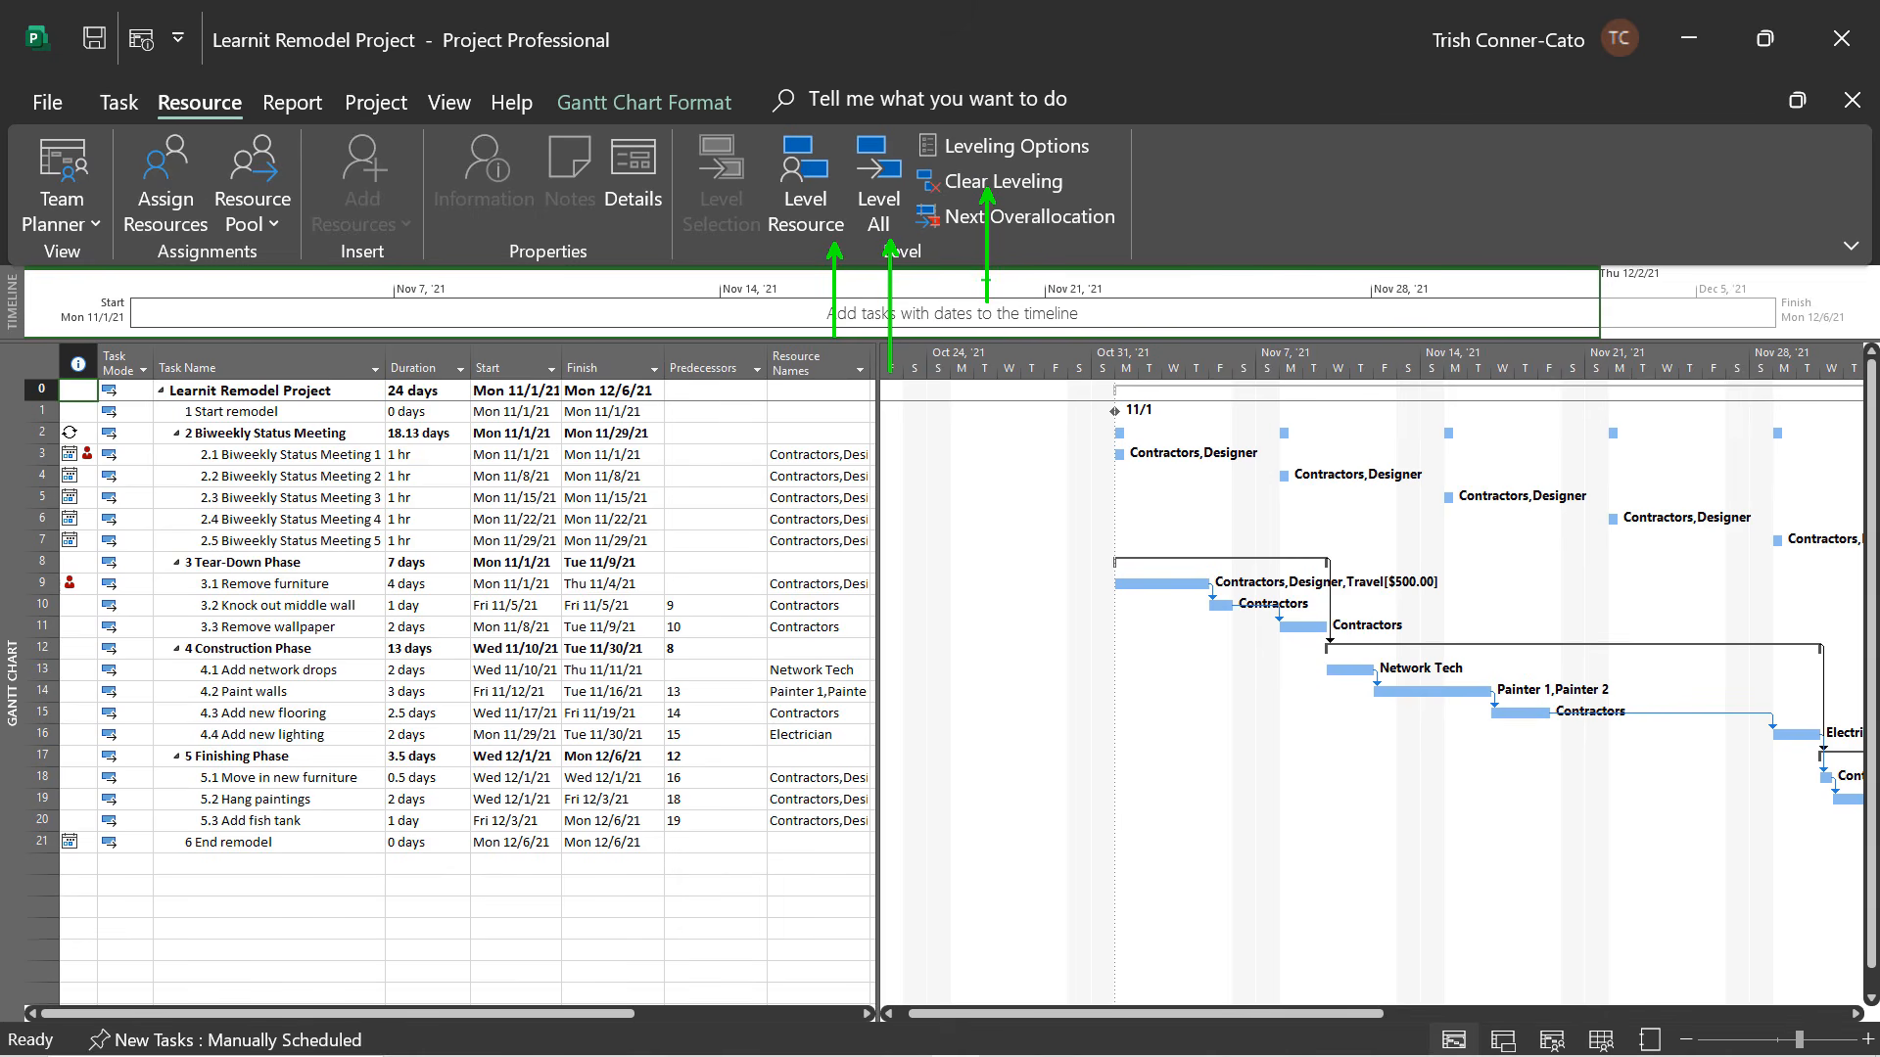
key(Escape)
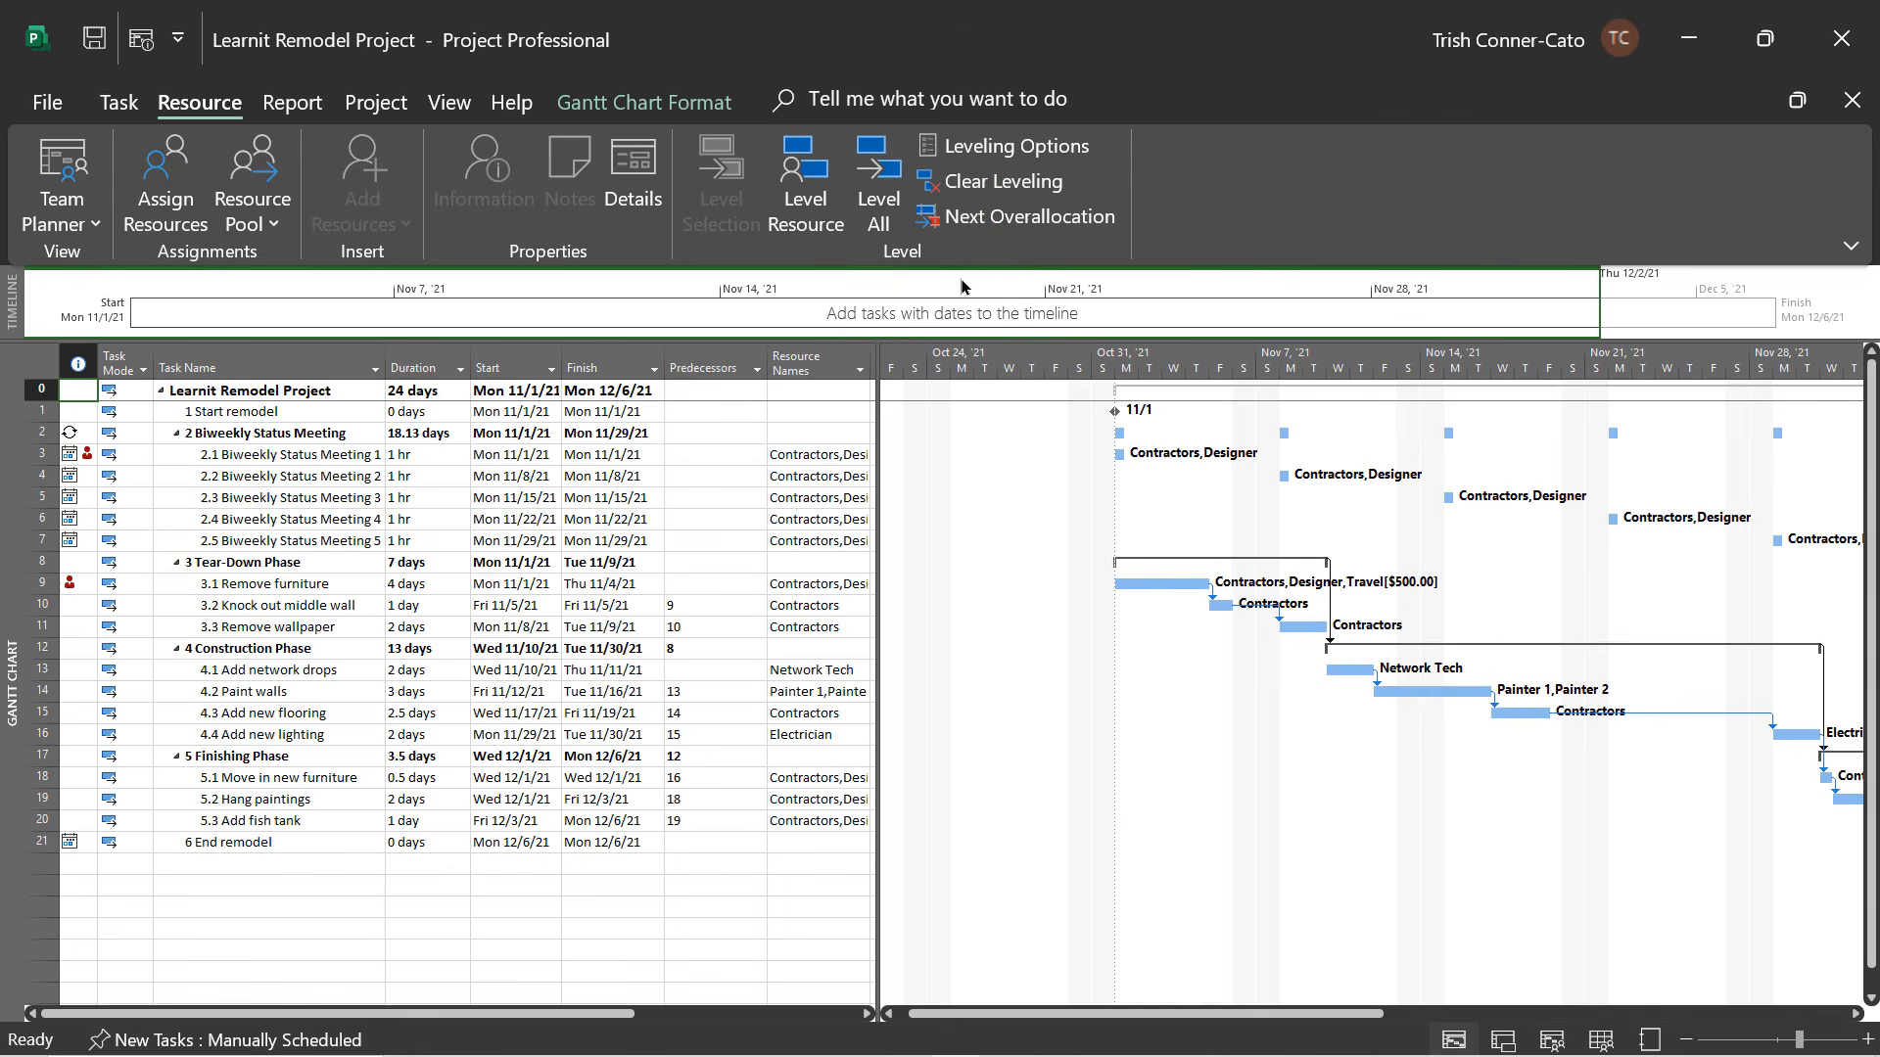
Level all resources, and clear the leveling for the entire project.
click(876, 209)
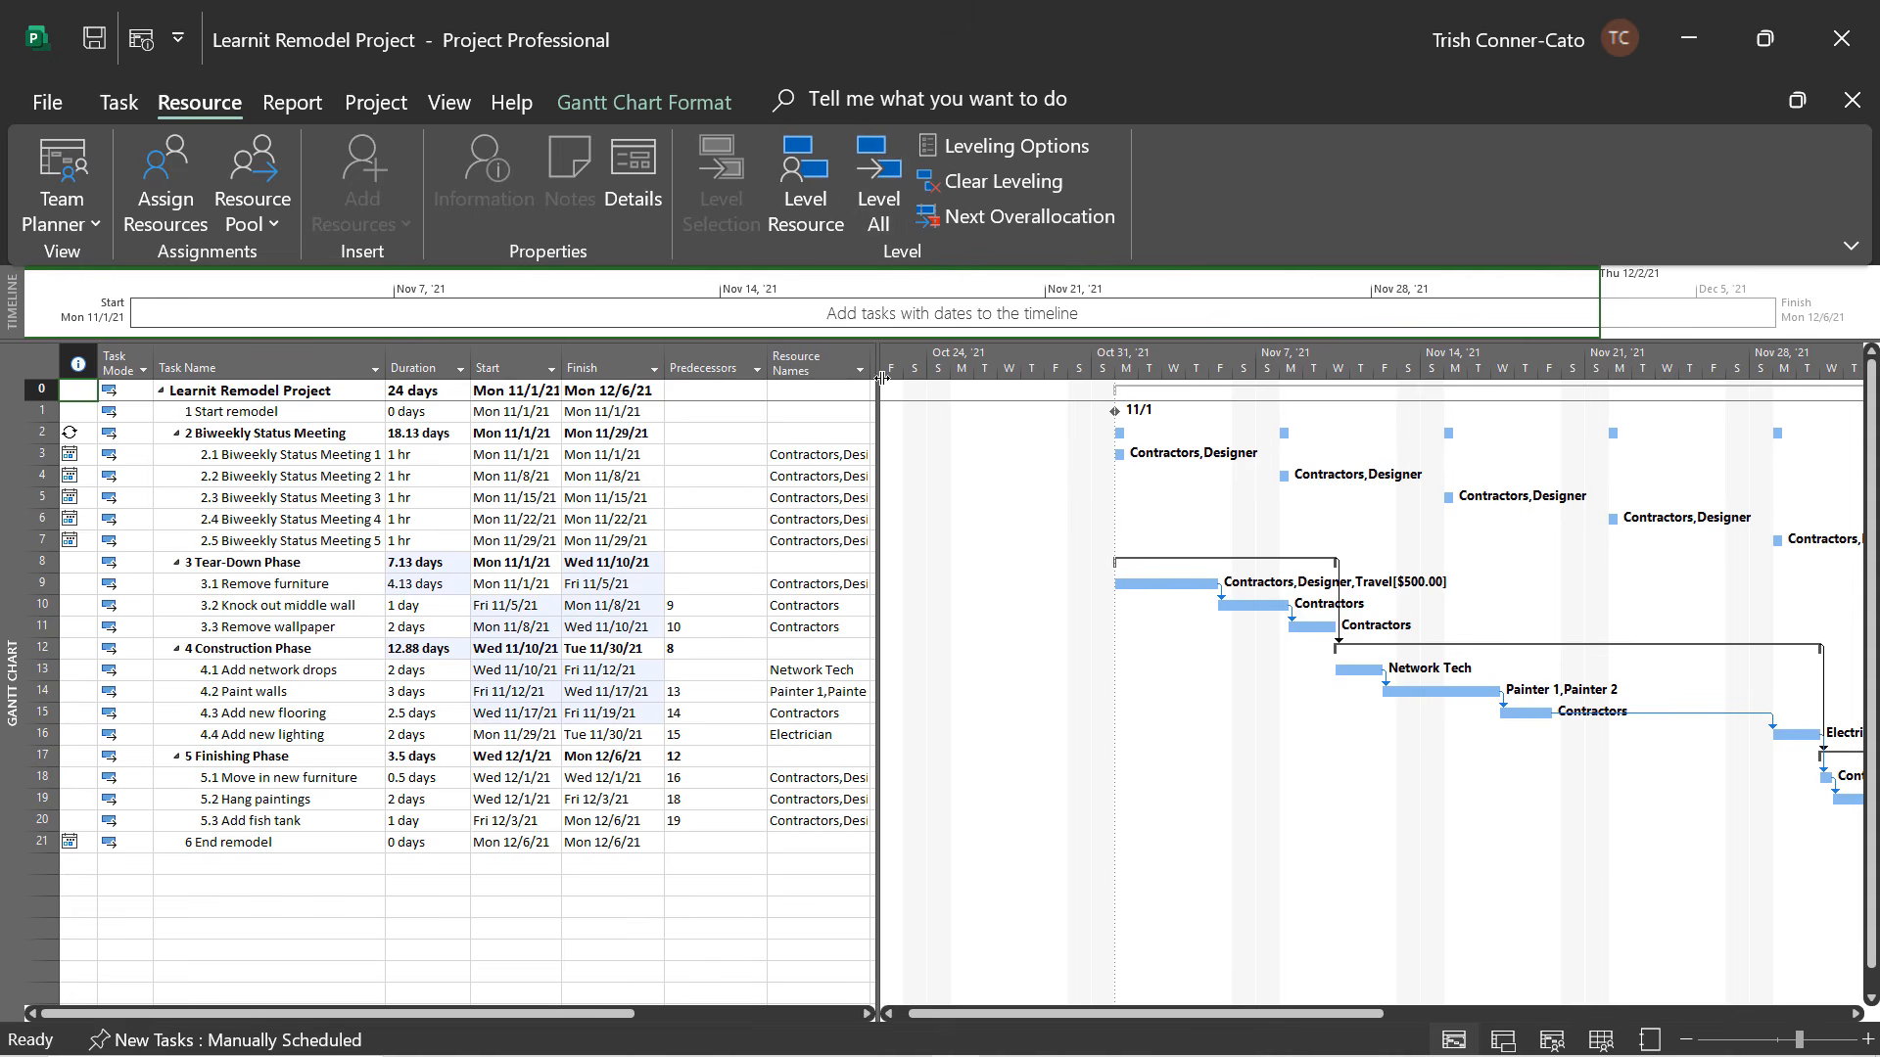
click(975, 188)
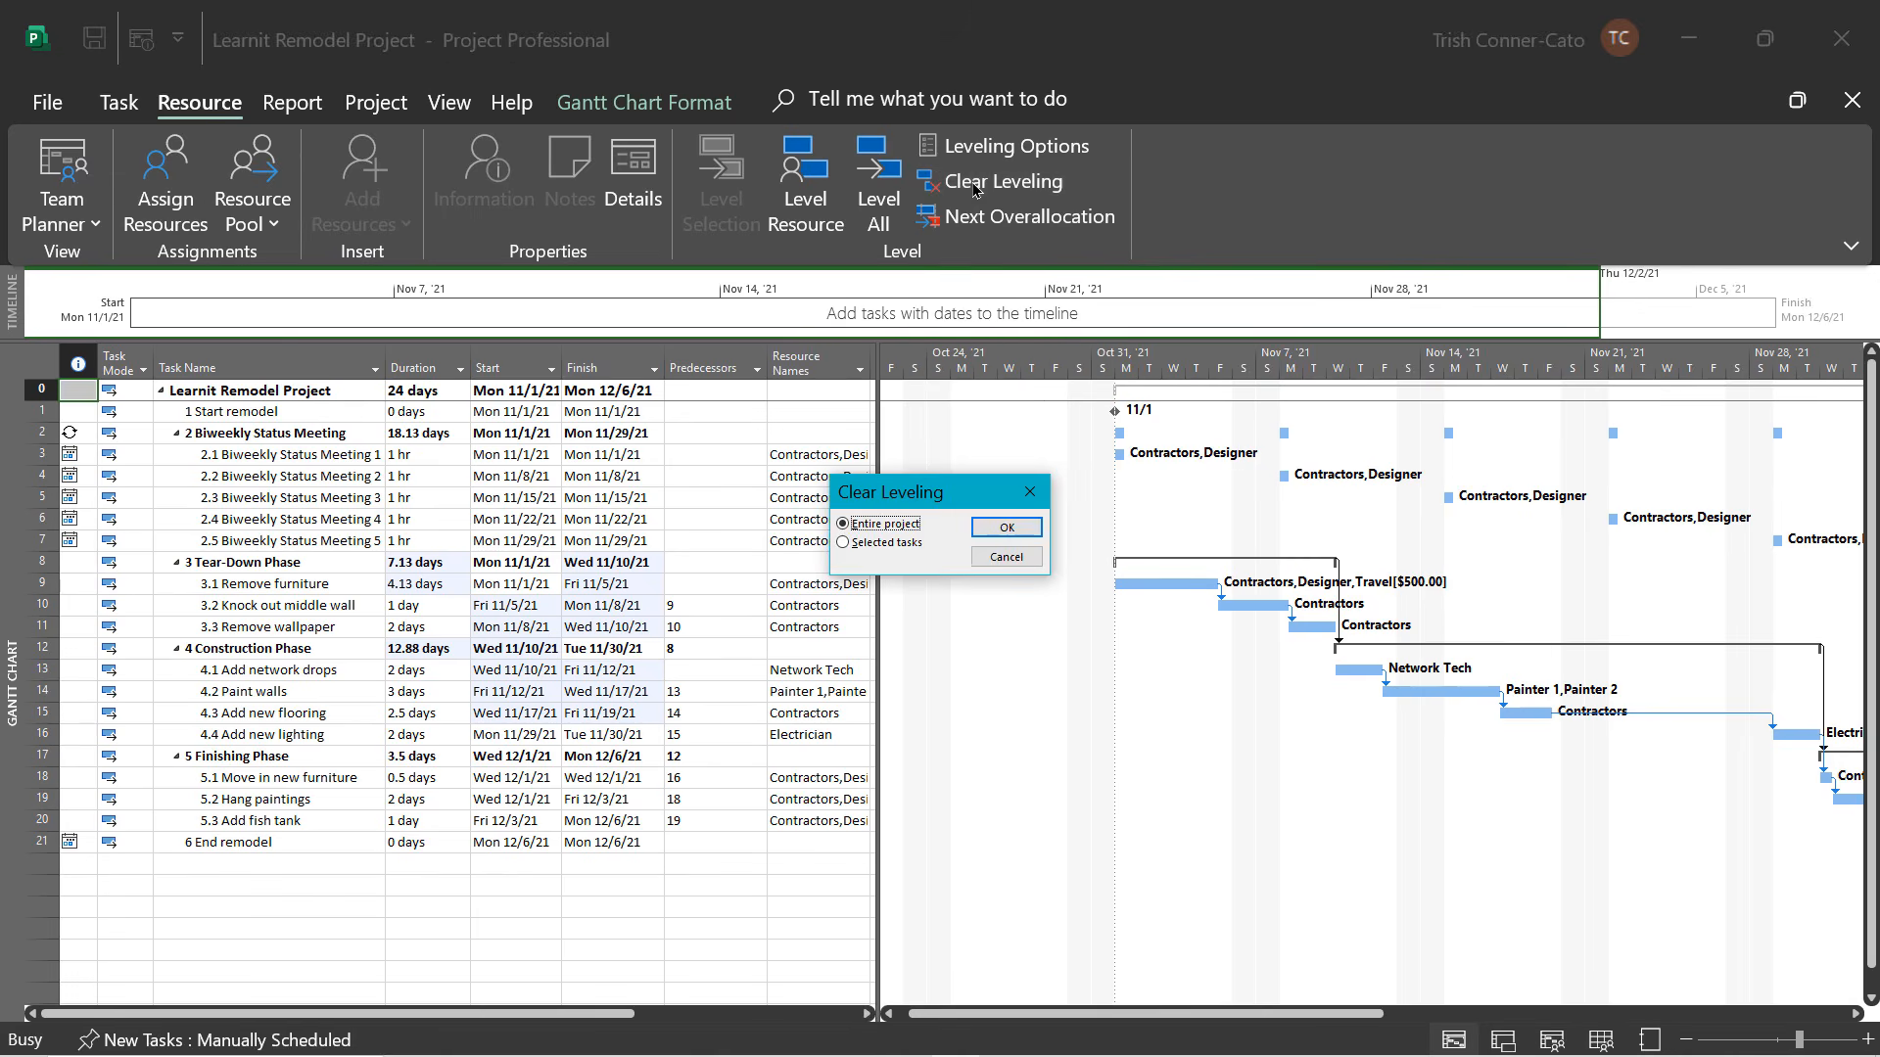
click(1006, 527)
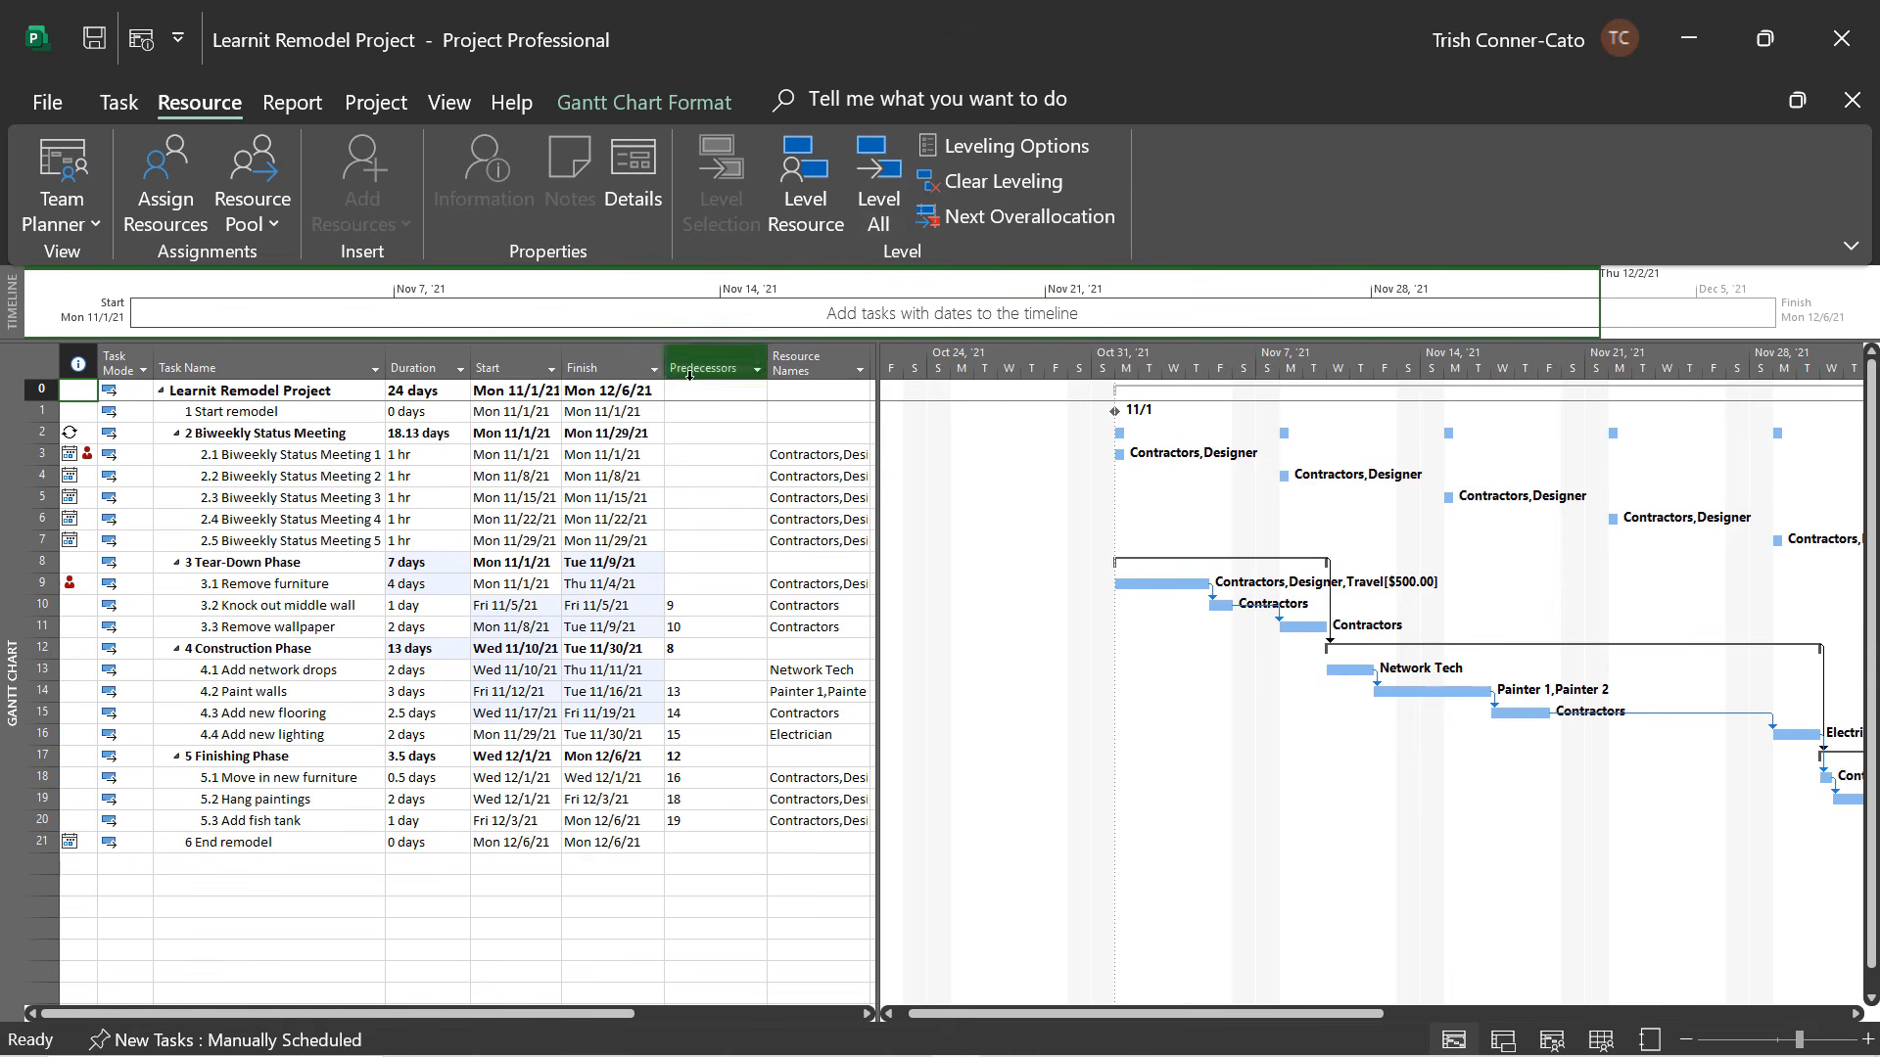
Level all overallocated resources in the project.
click(884, 206)
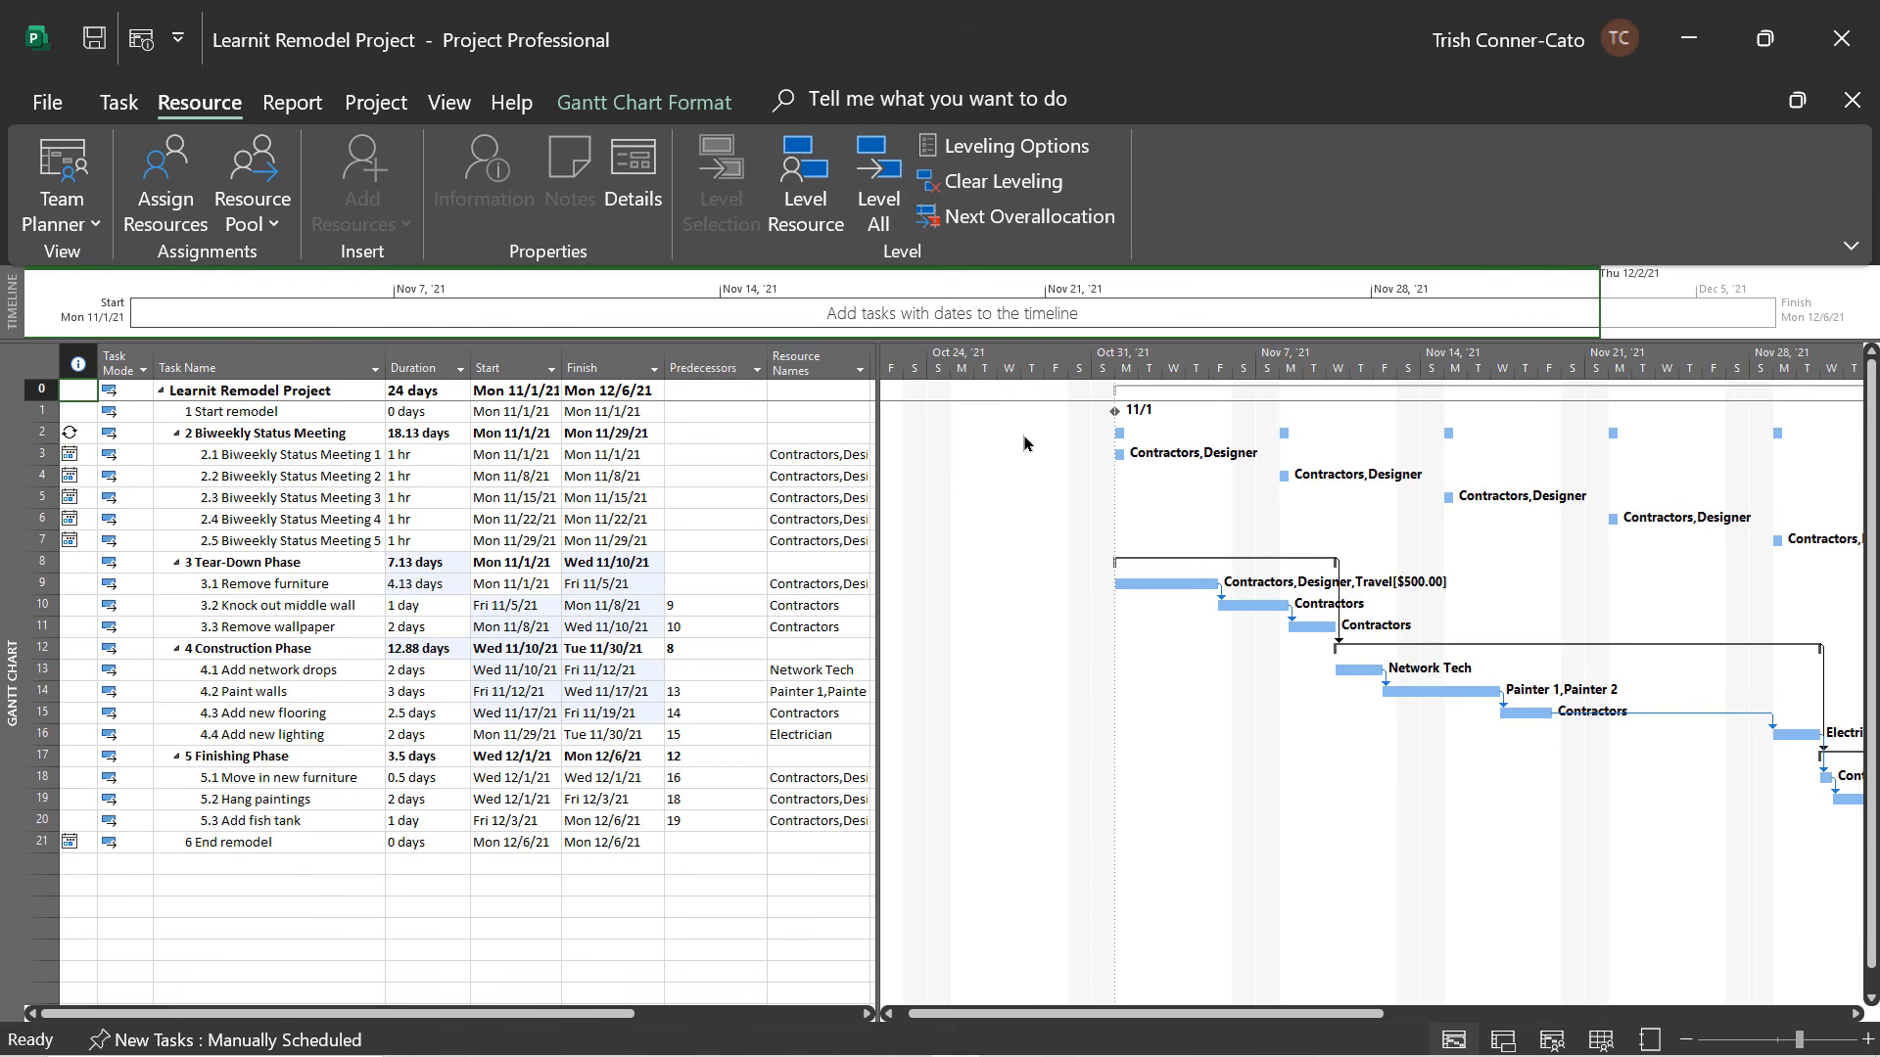
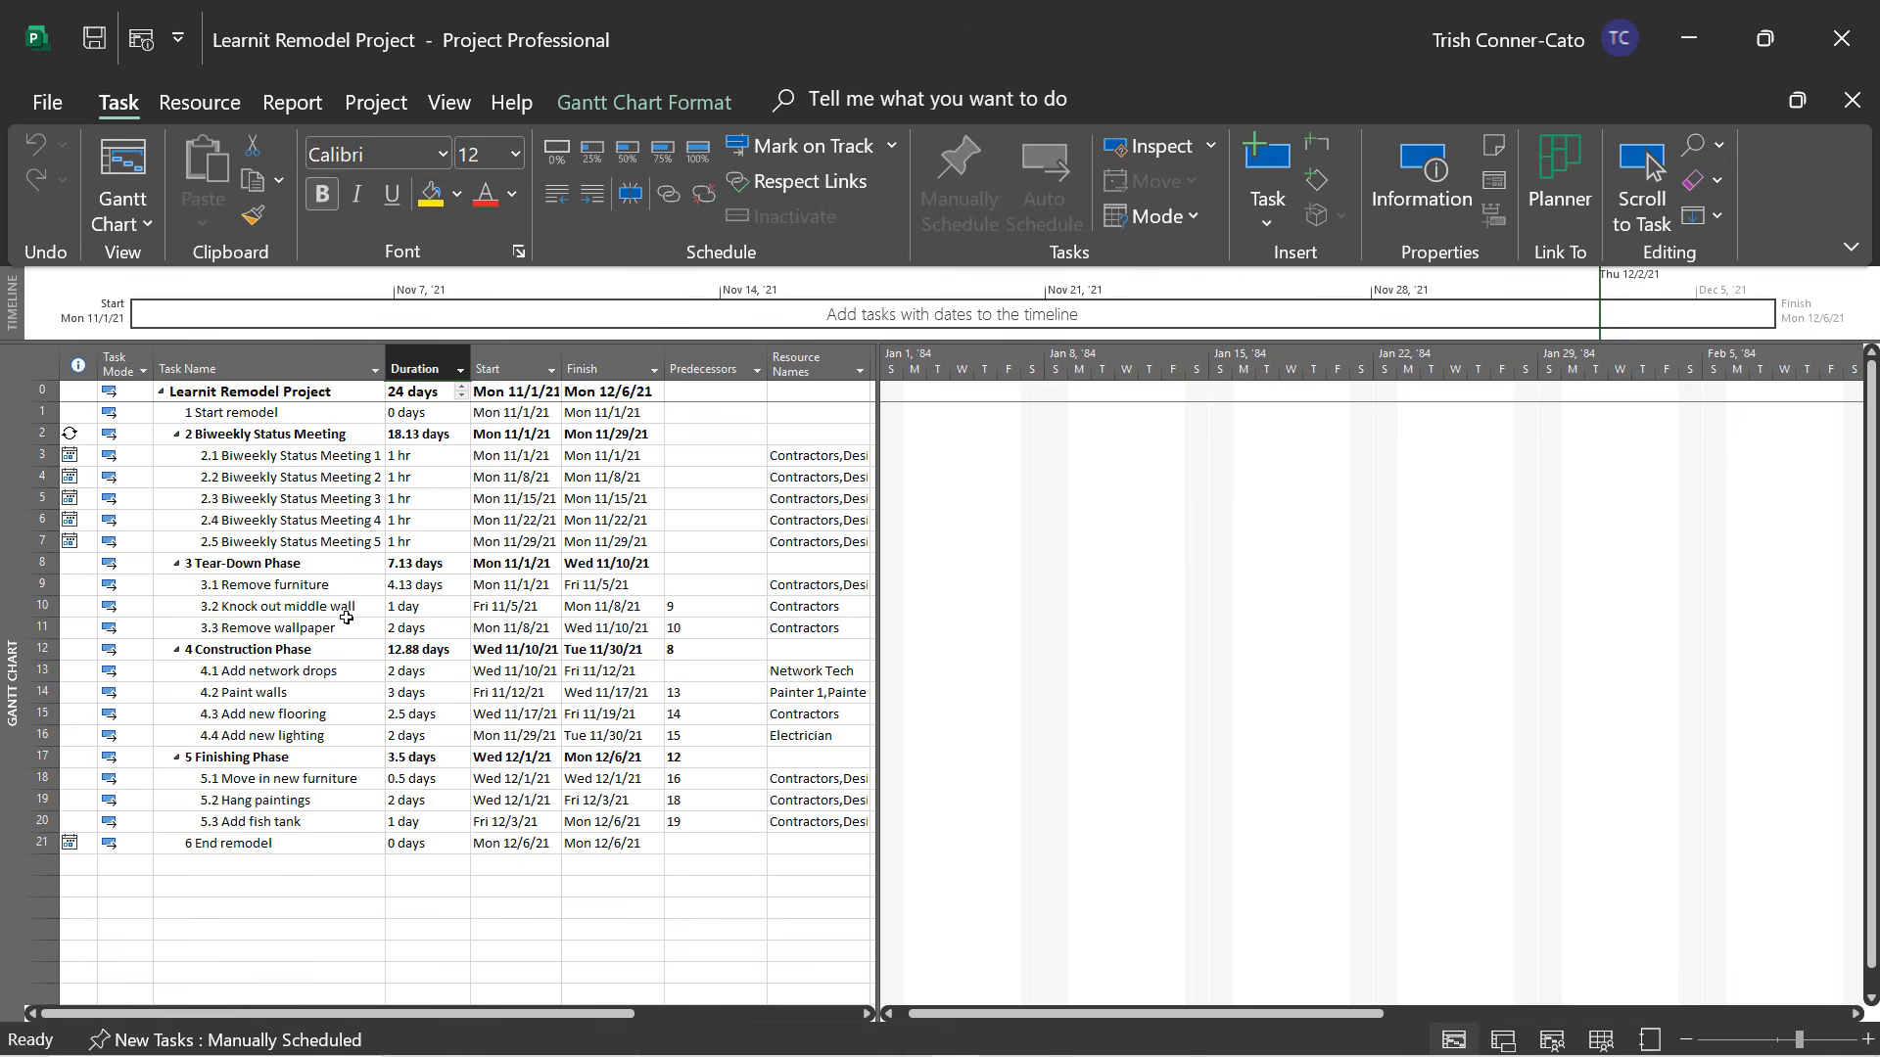
Change the Remove wallpaper task's dependency on Knock out middle wall to Start-to-Start (SS) and show its bar in the chart.
double_click(262, 631)
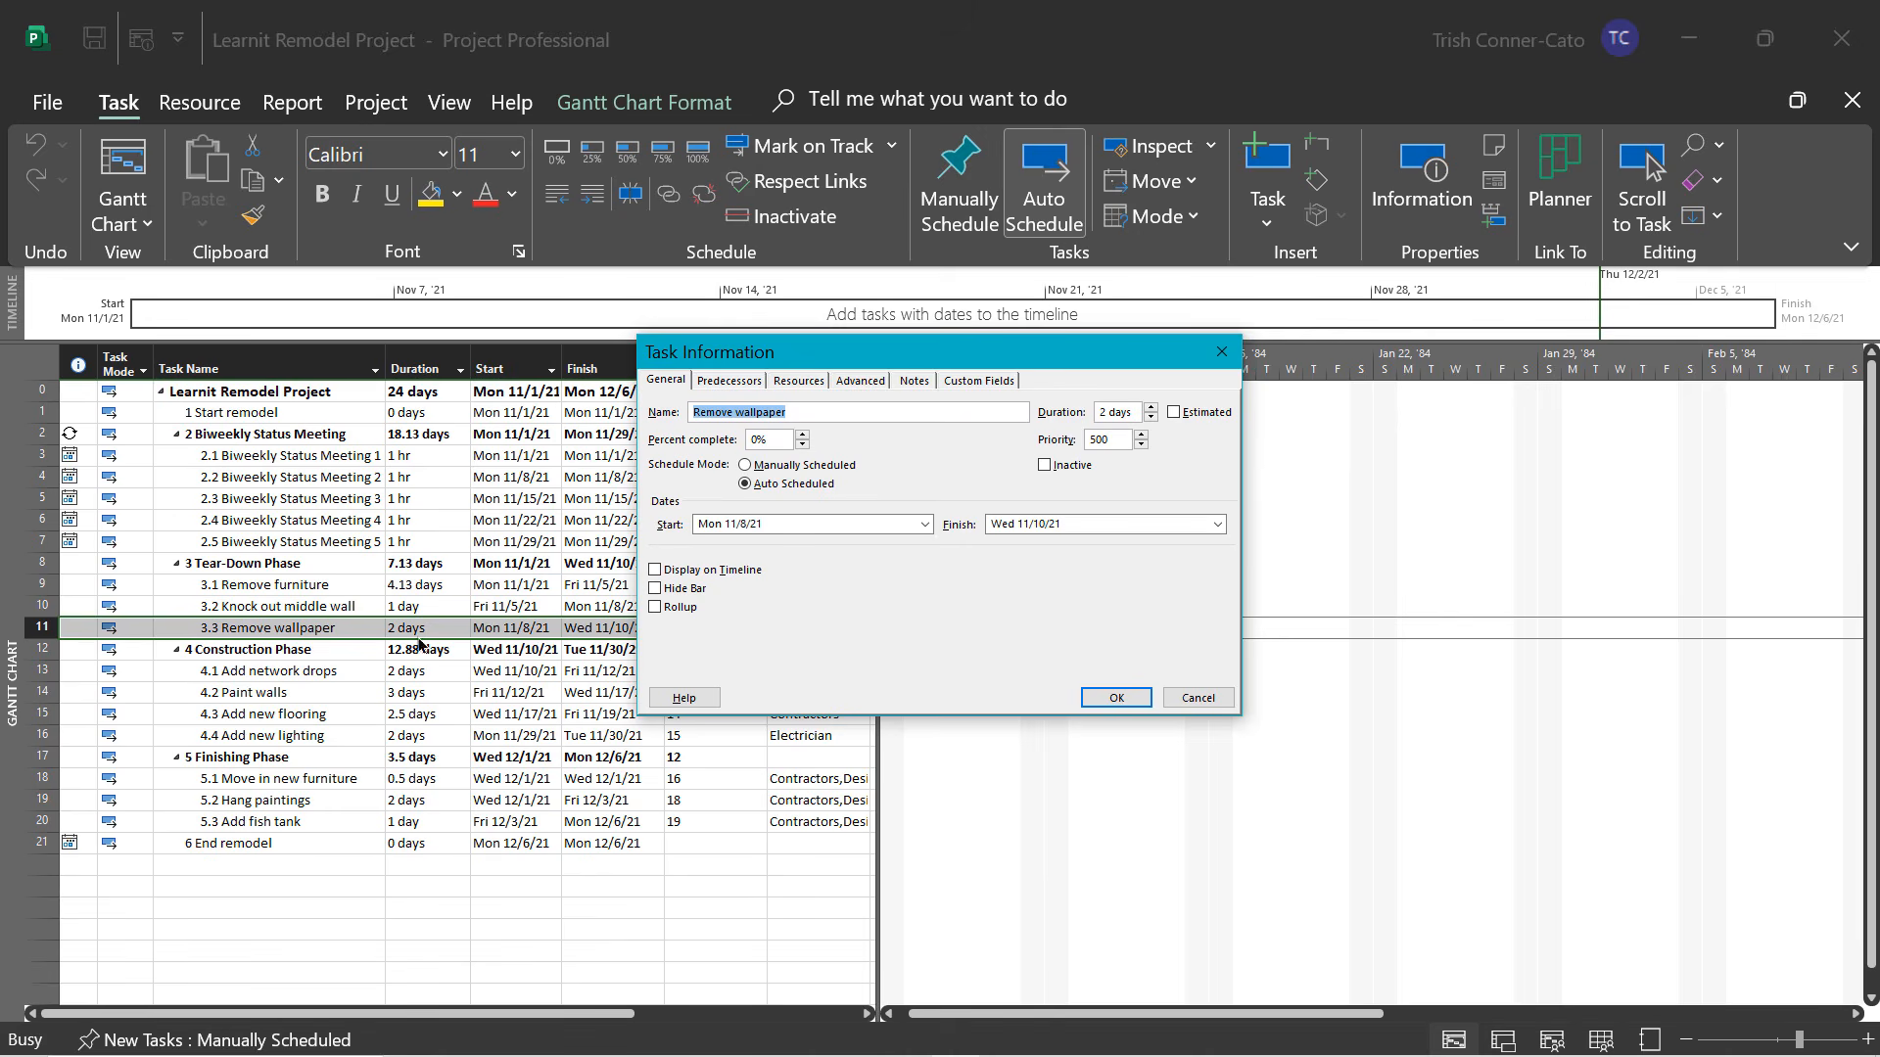
click(730, 381)
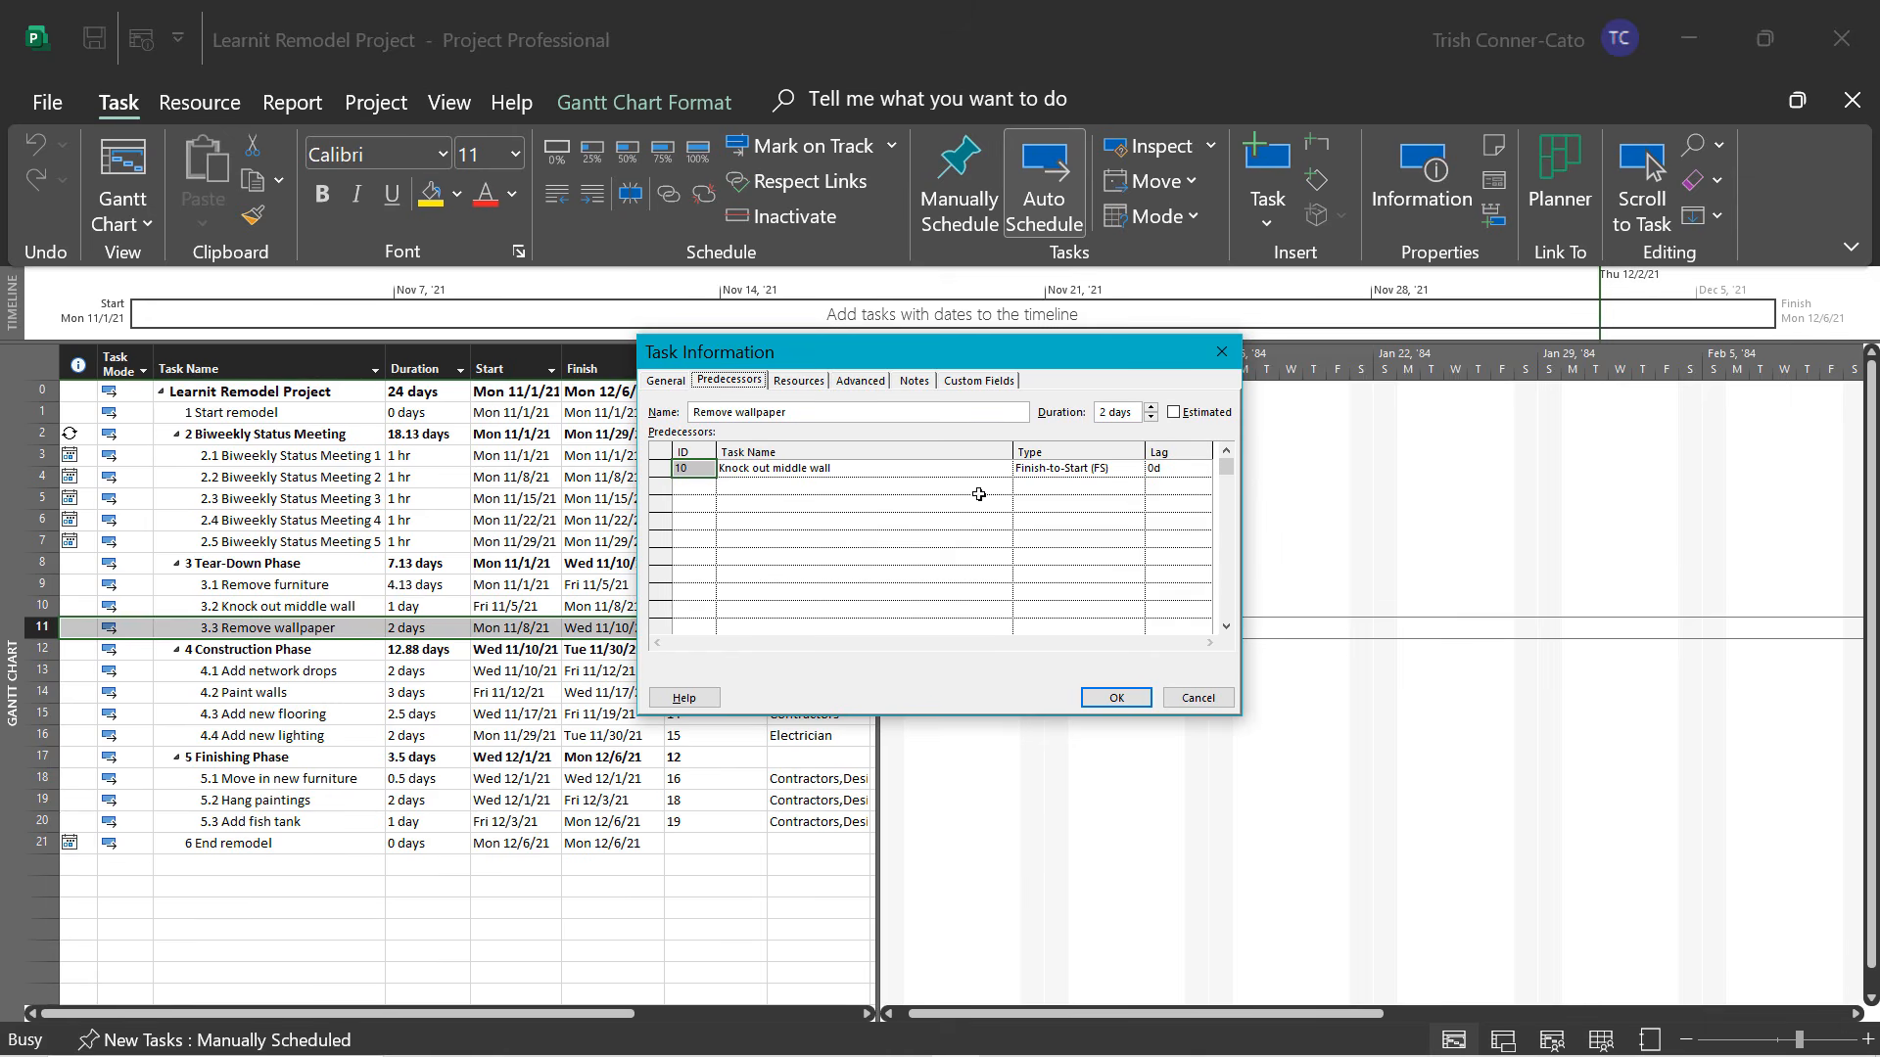
click(1116, 469)
click(1136, 471)
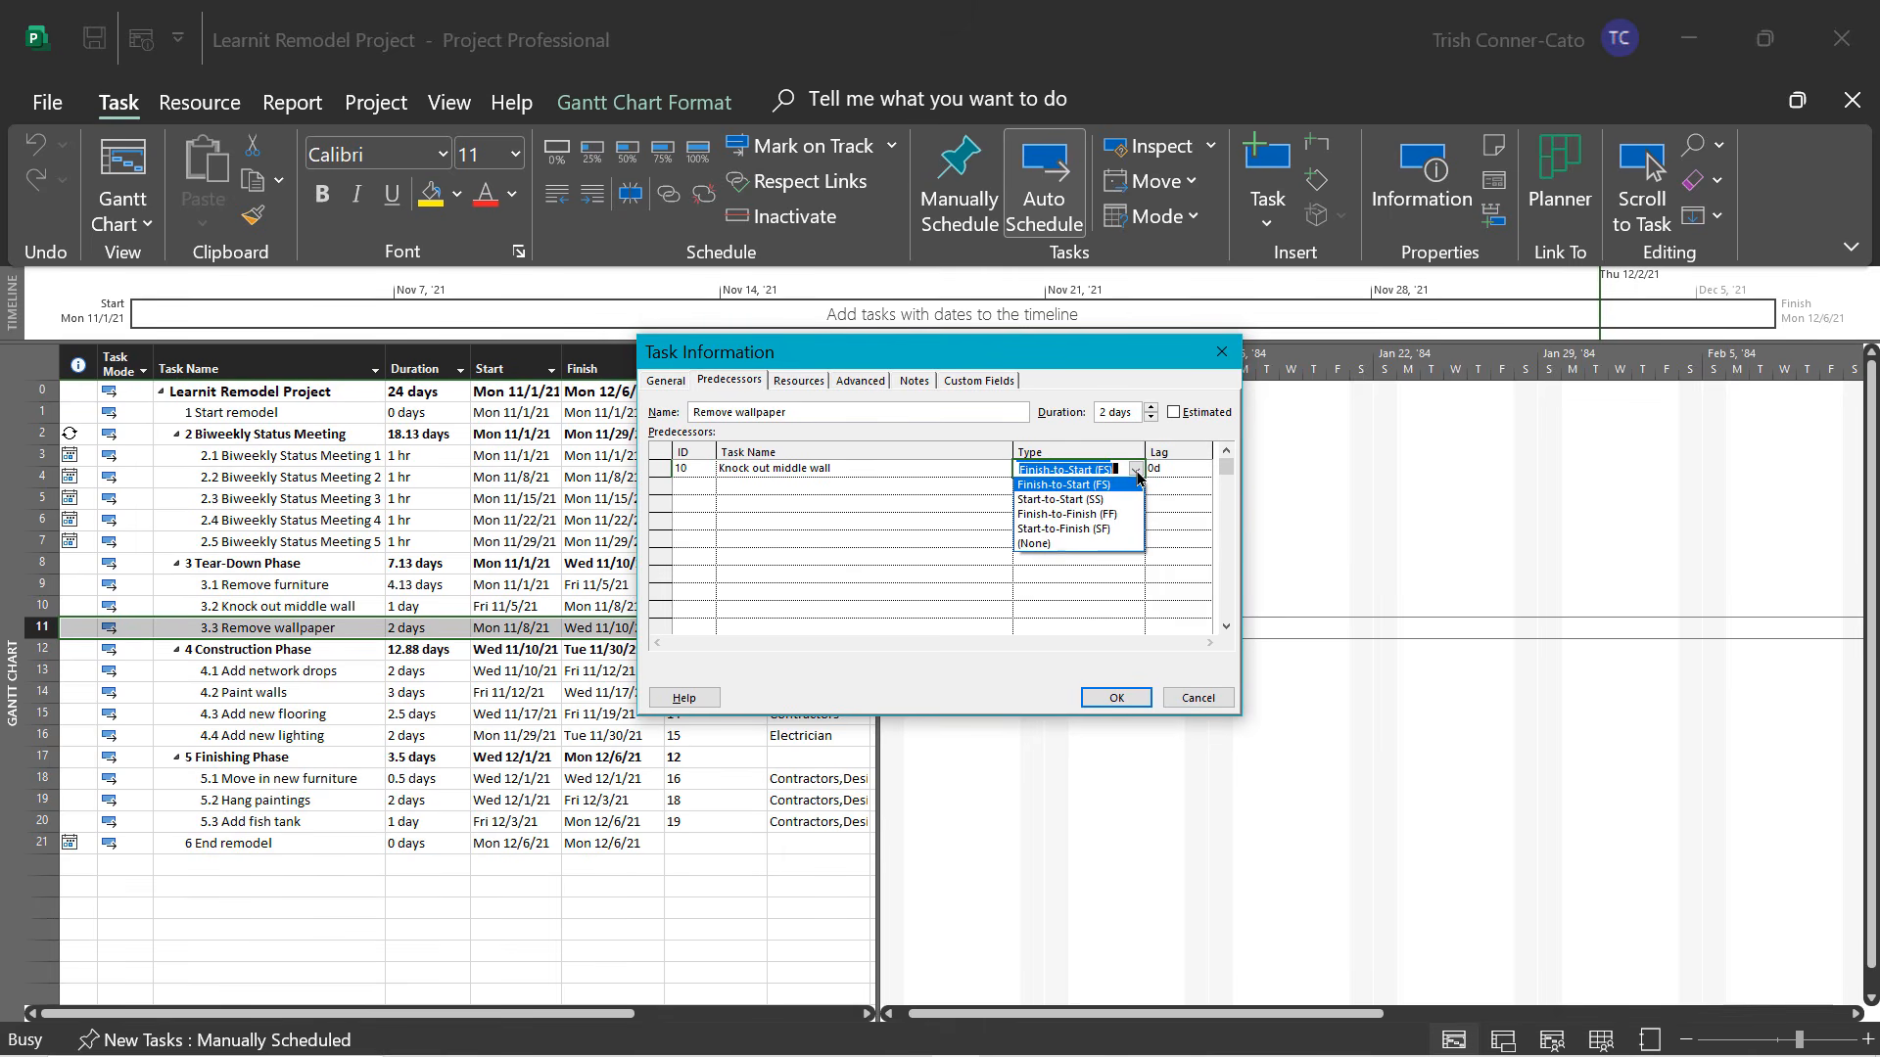
click(1061, 501)
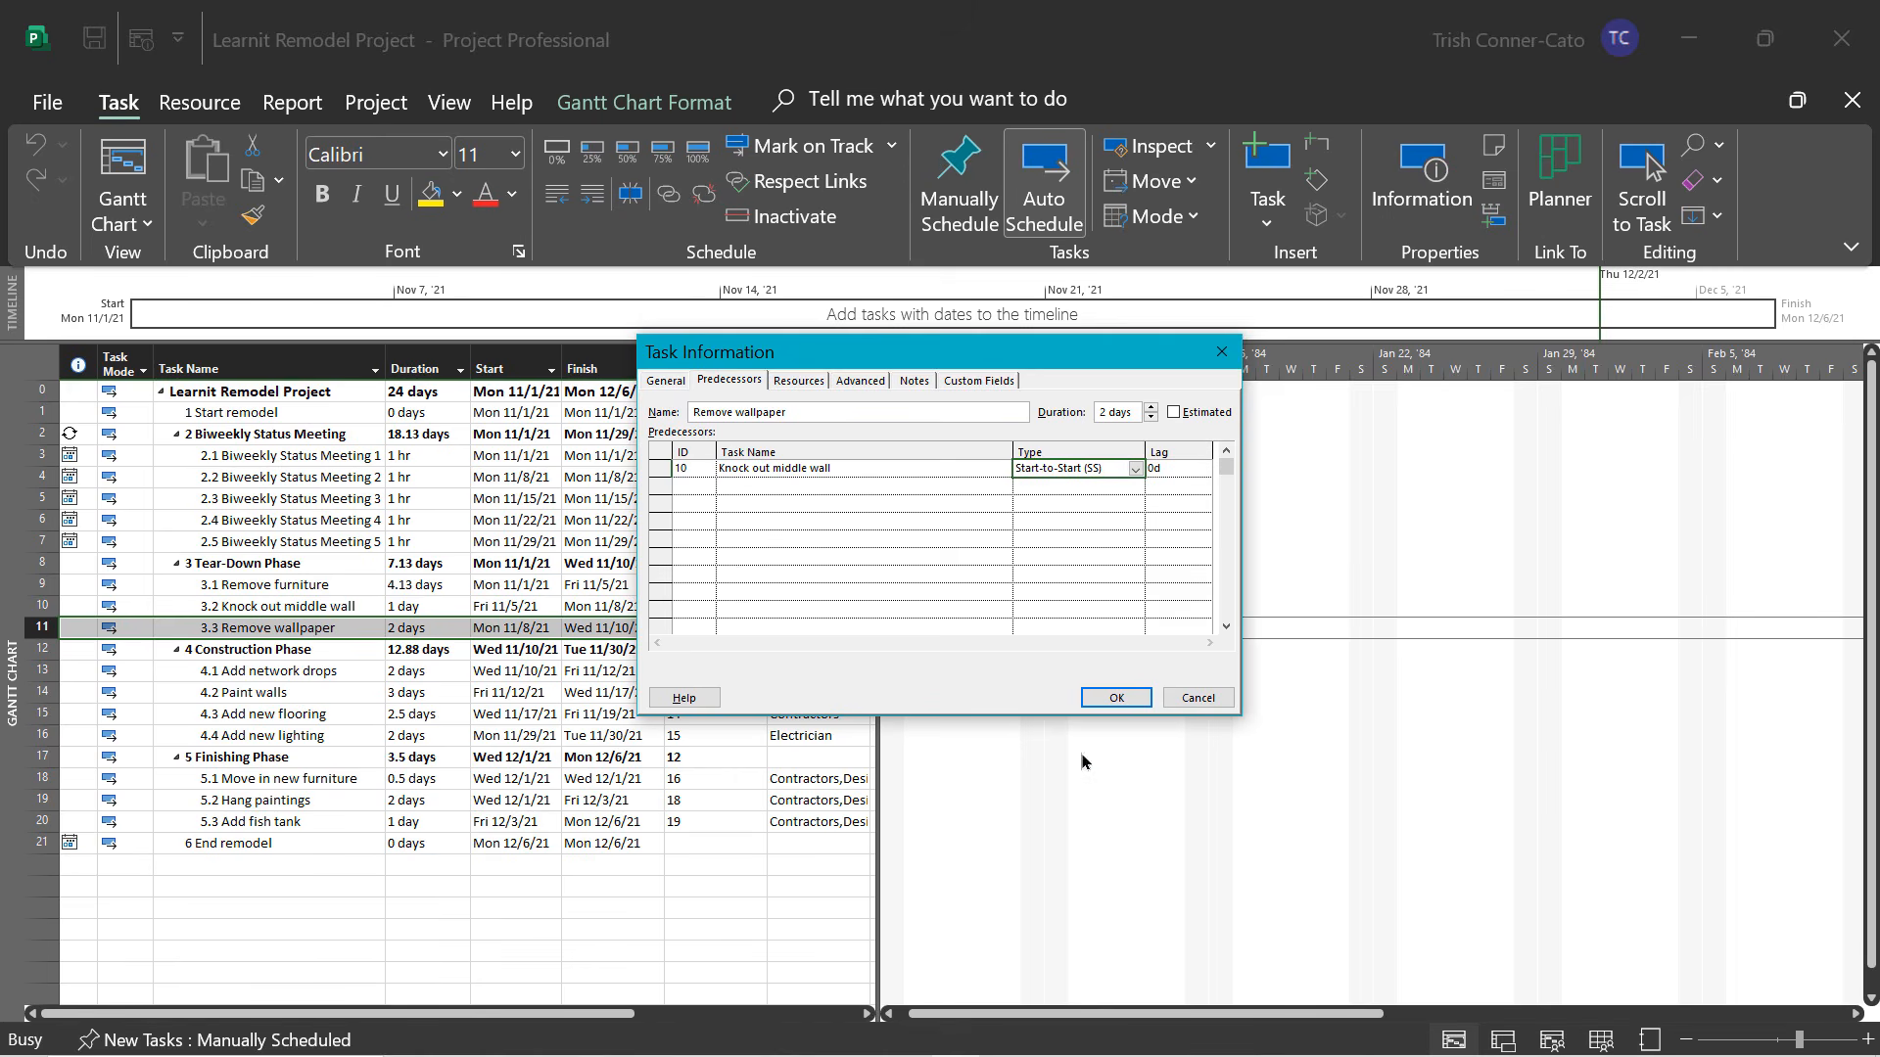
click(1115, 698)
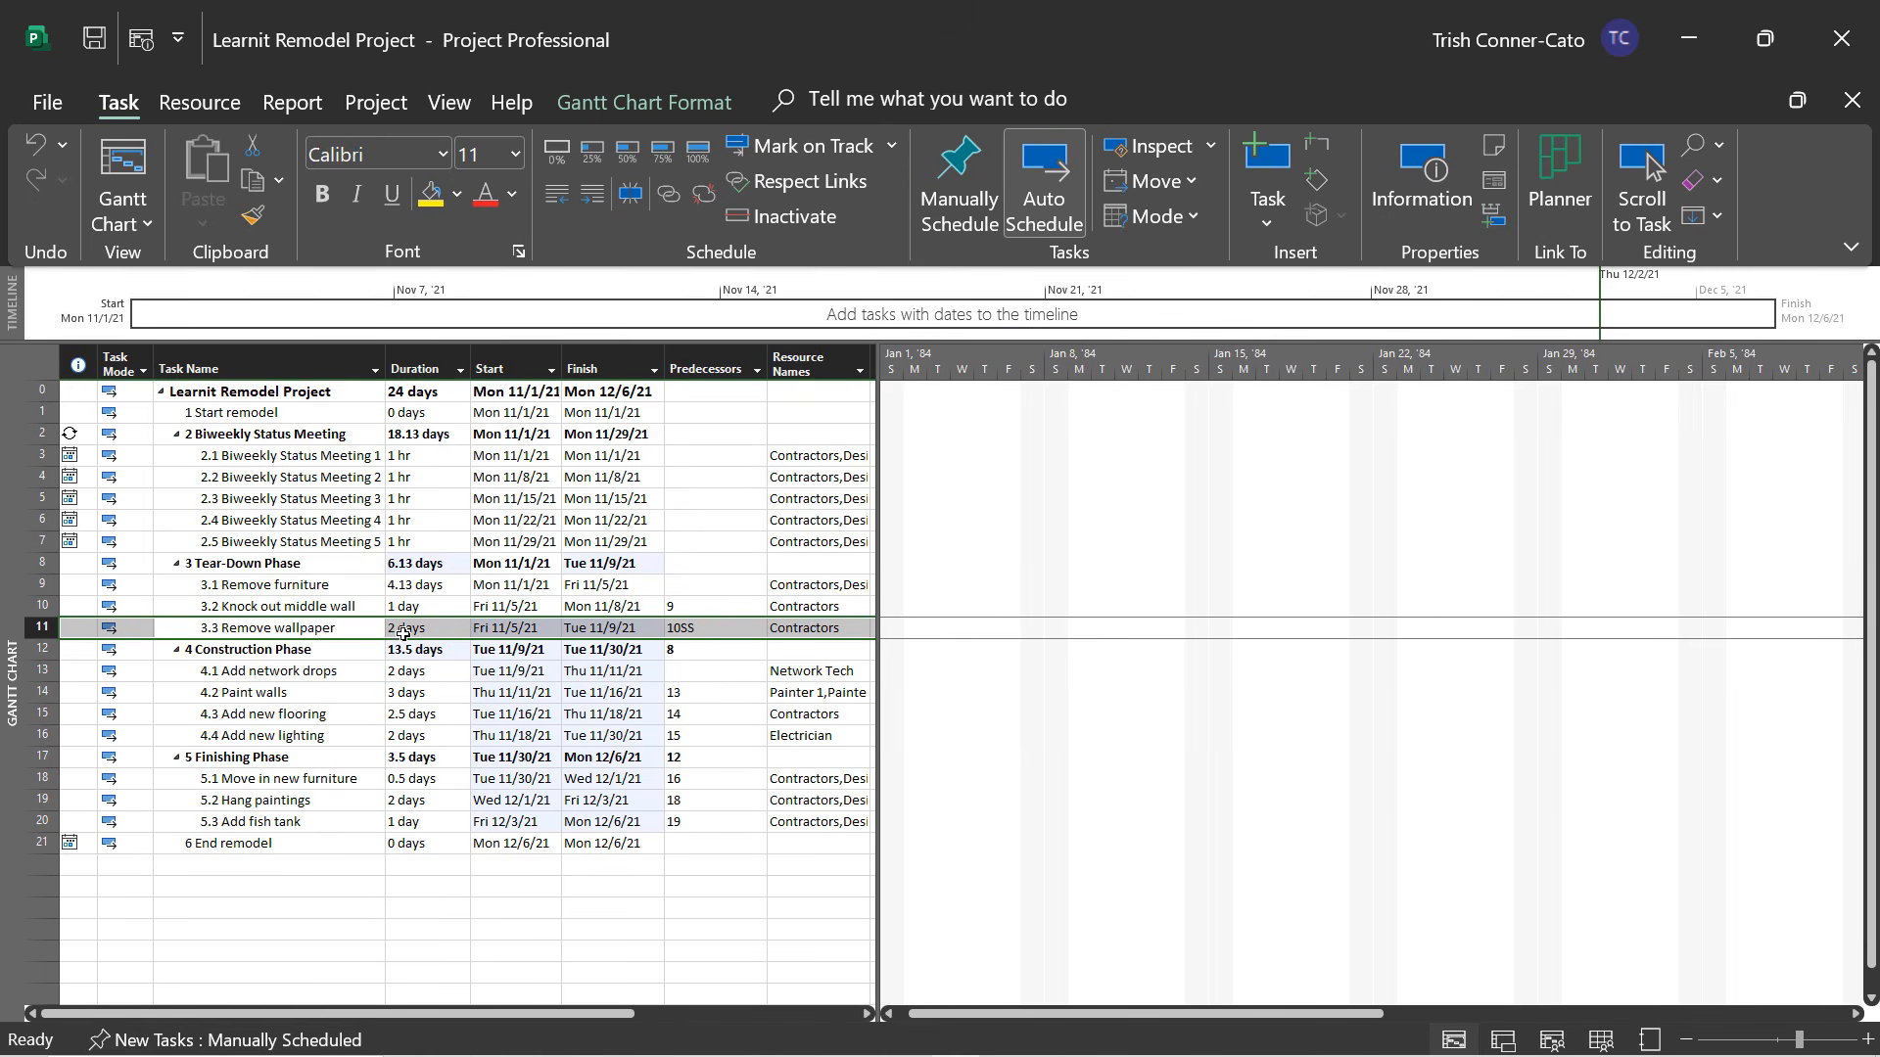
right_click(317, 629)
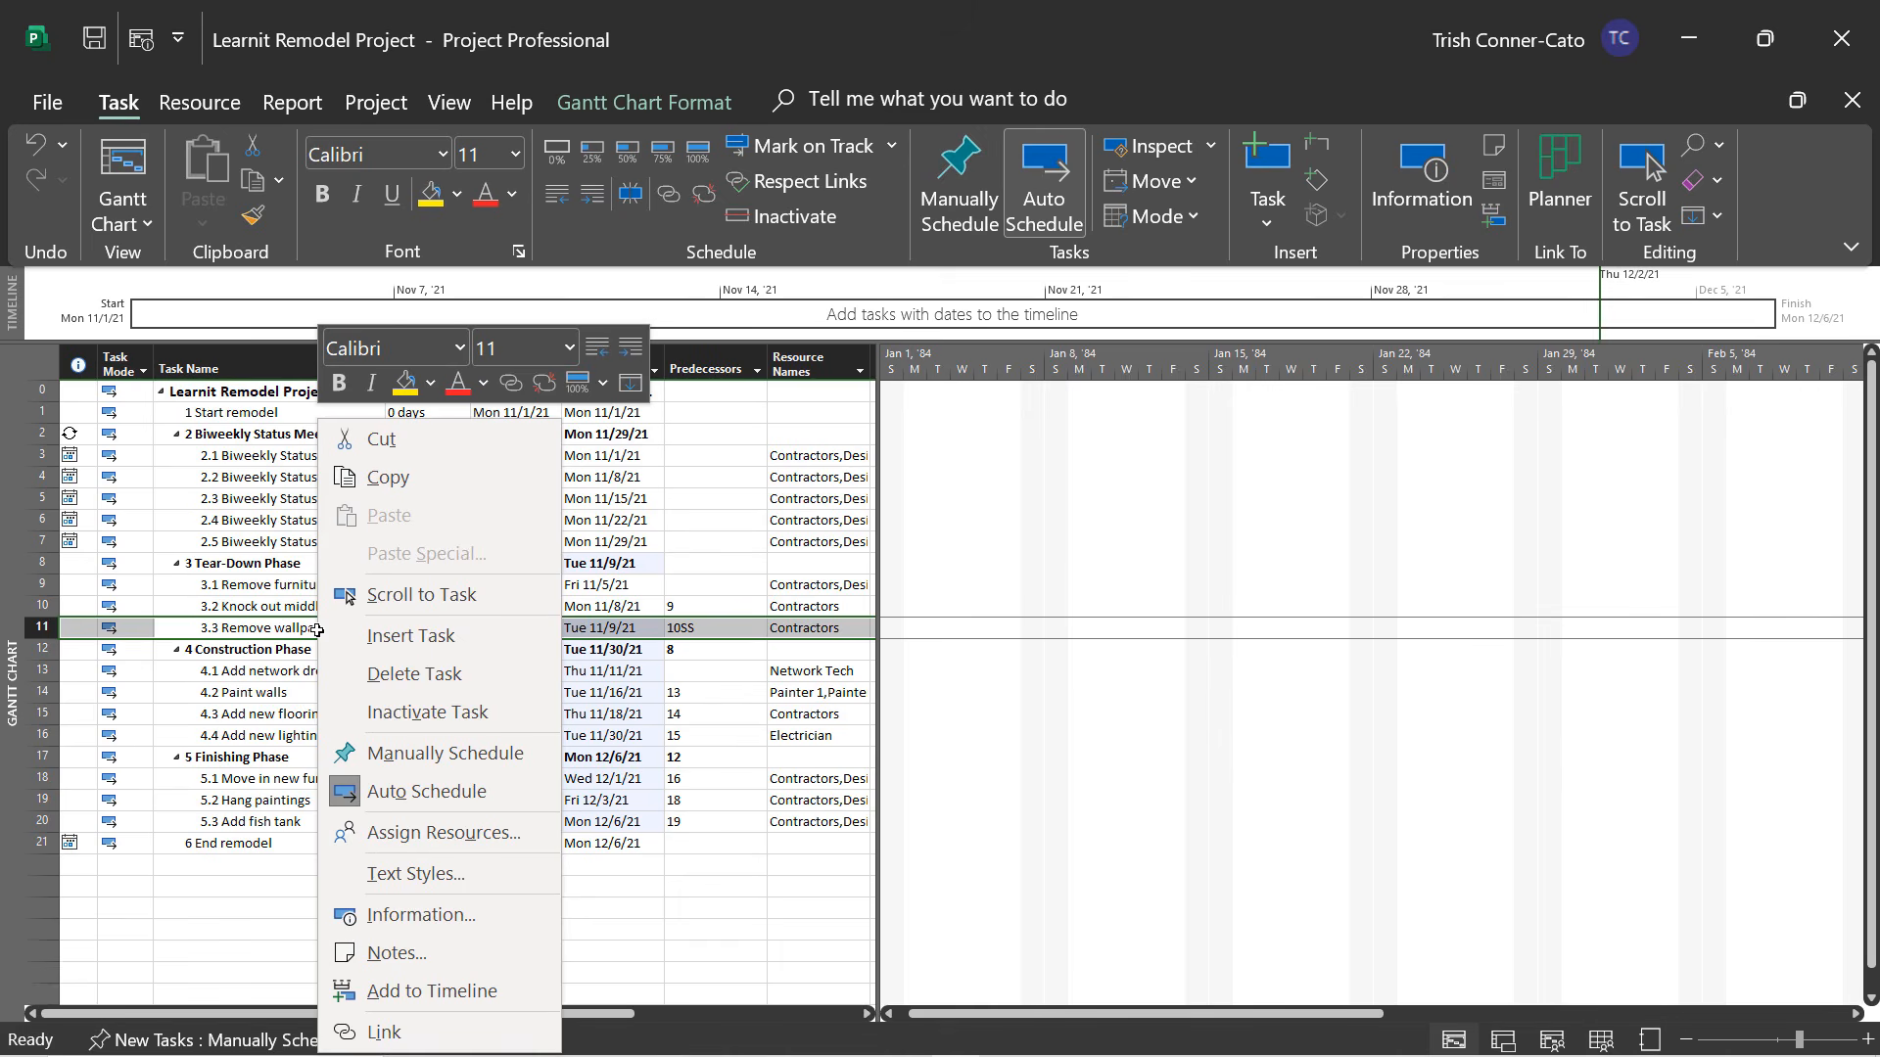
click(401, 597)
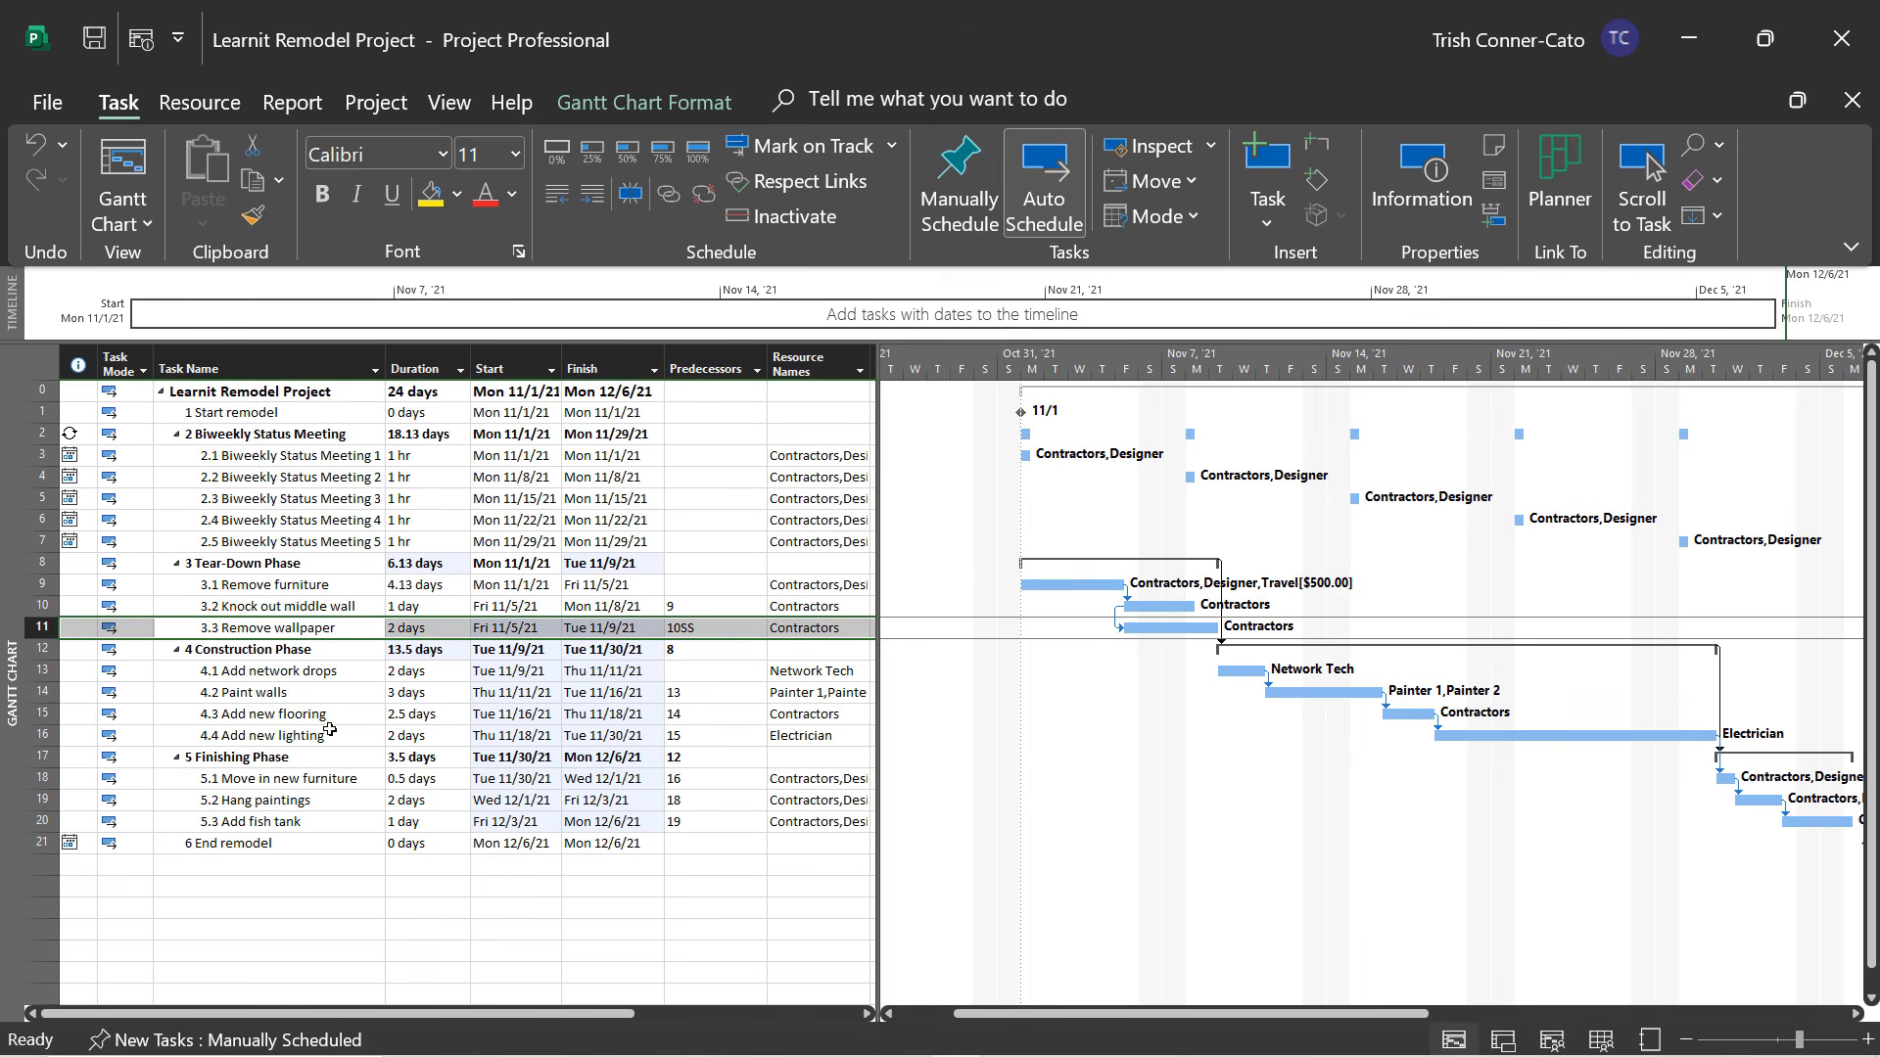
Add a 1-day lag between the Paint walls predecessor and the Add new flooring task.
double_click(293, 722)
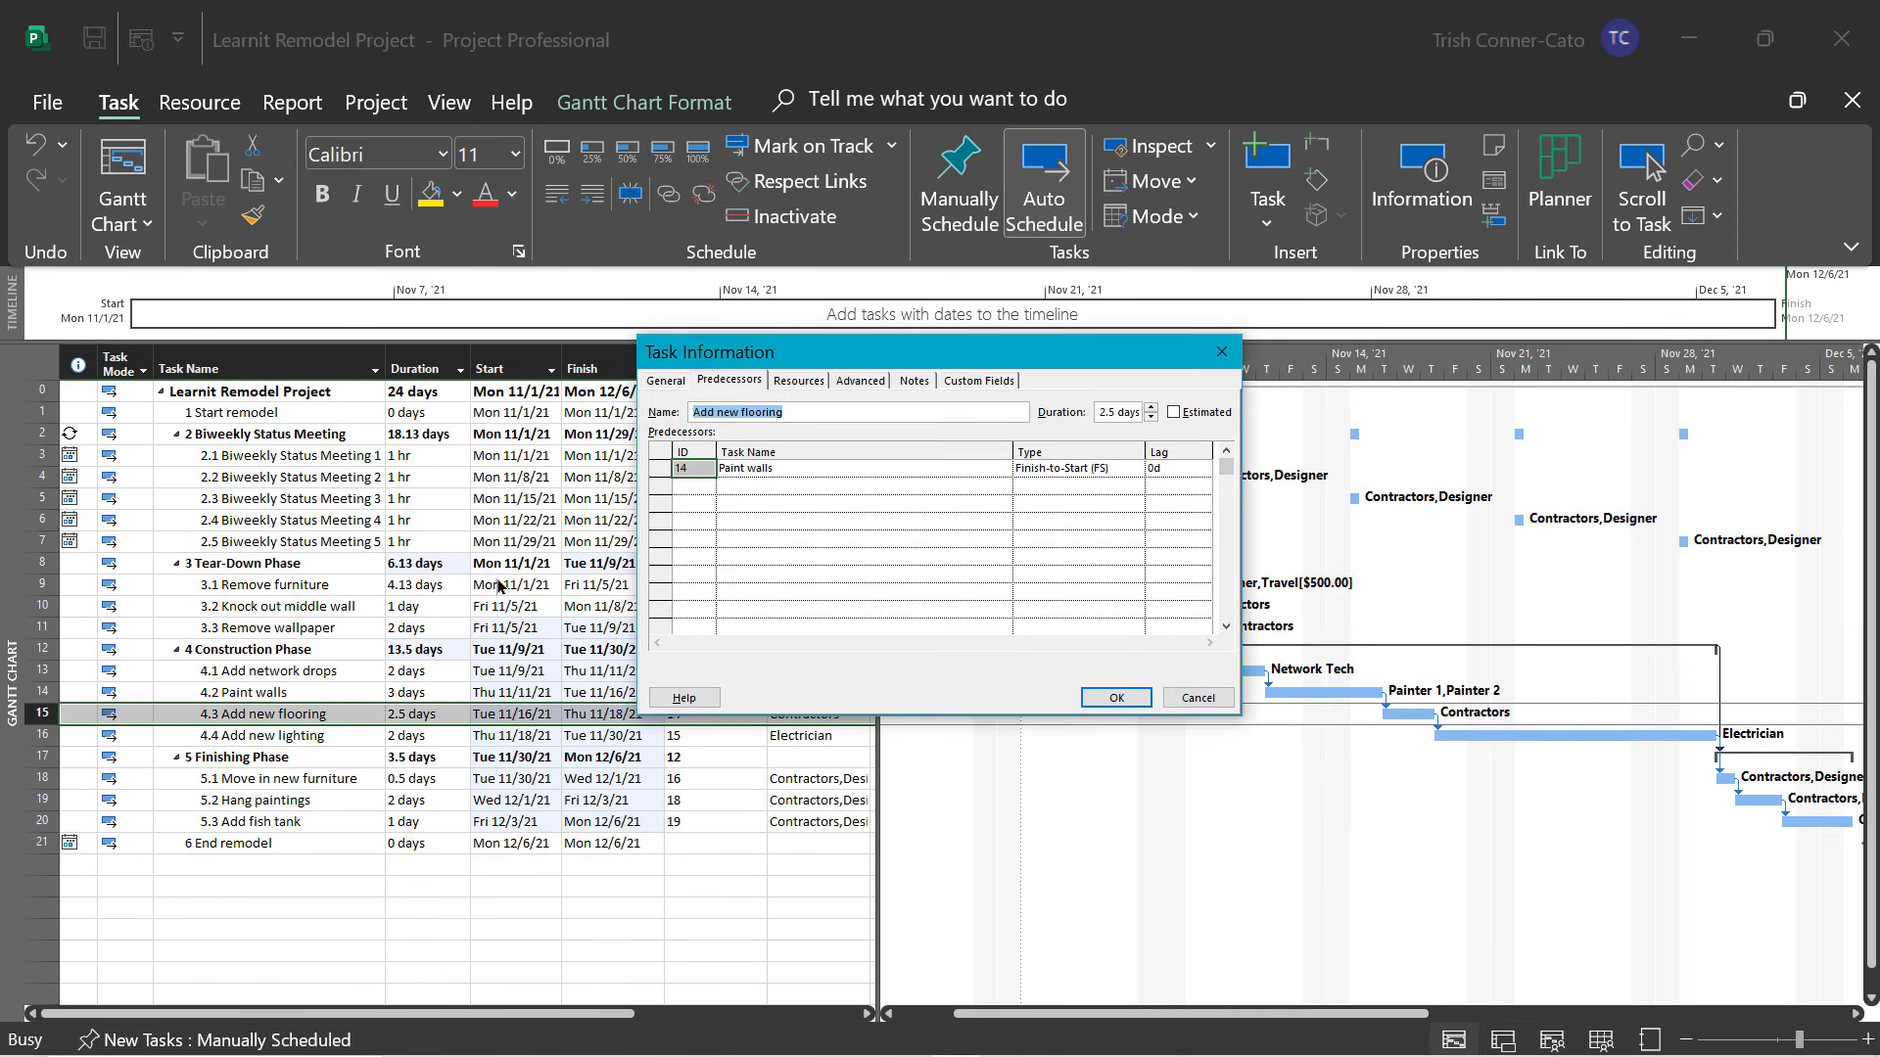
click(724, 384)
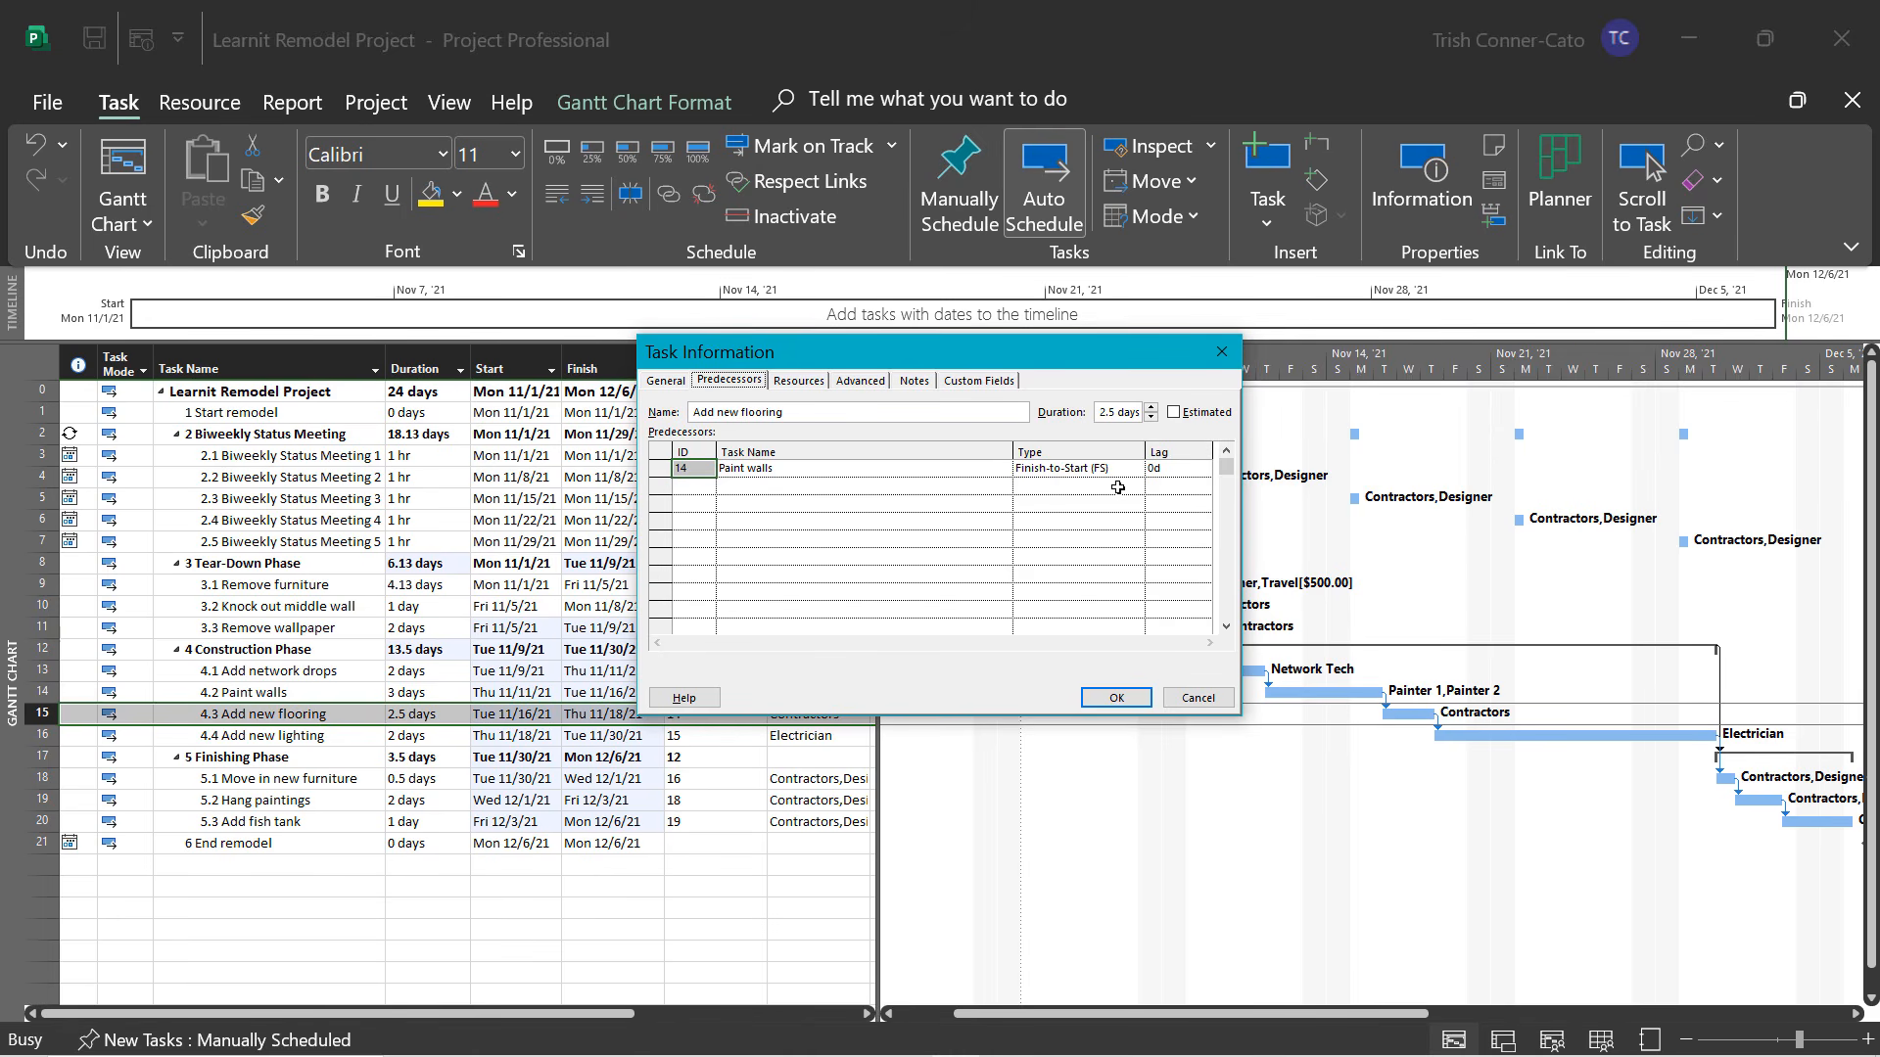
click(1168, 474)
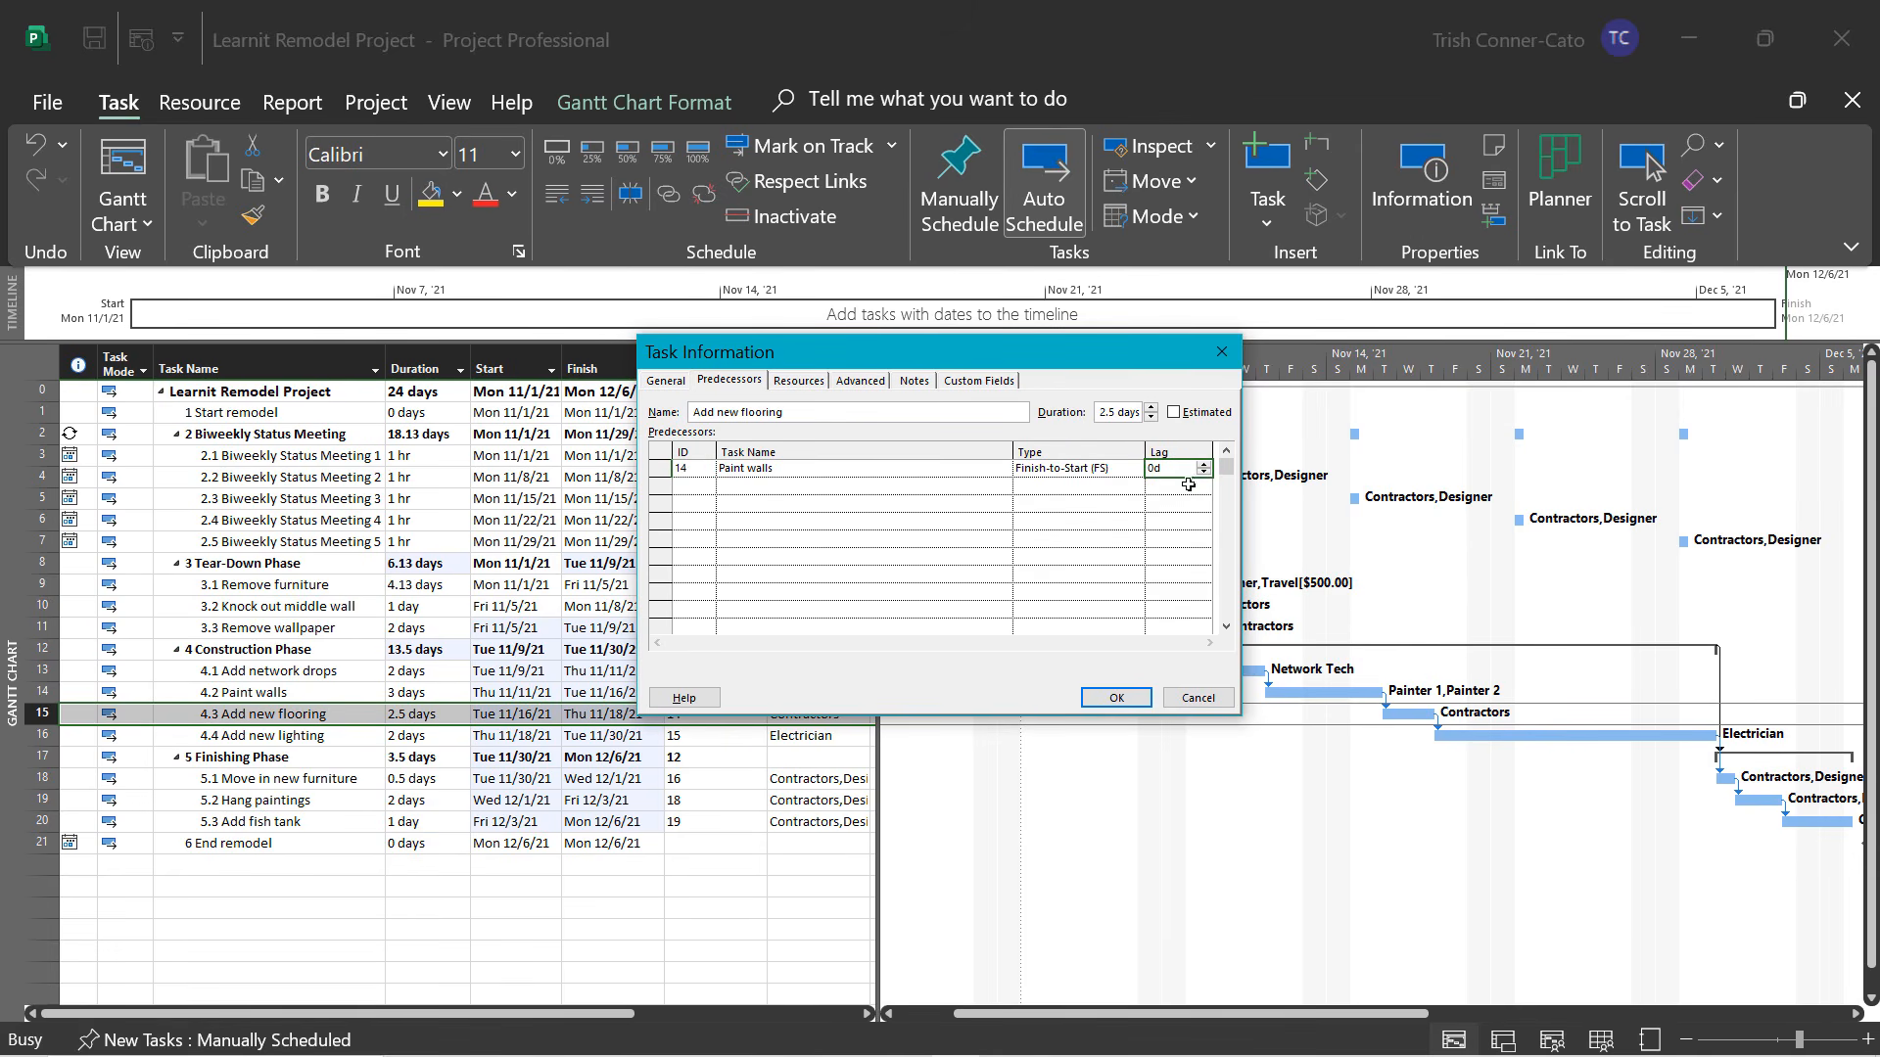
click(1202, 467)
click(1116, 698)
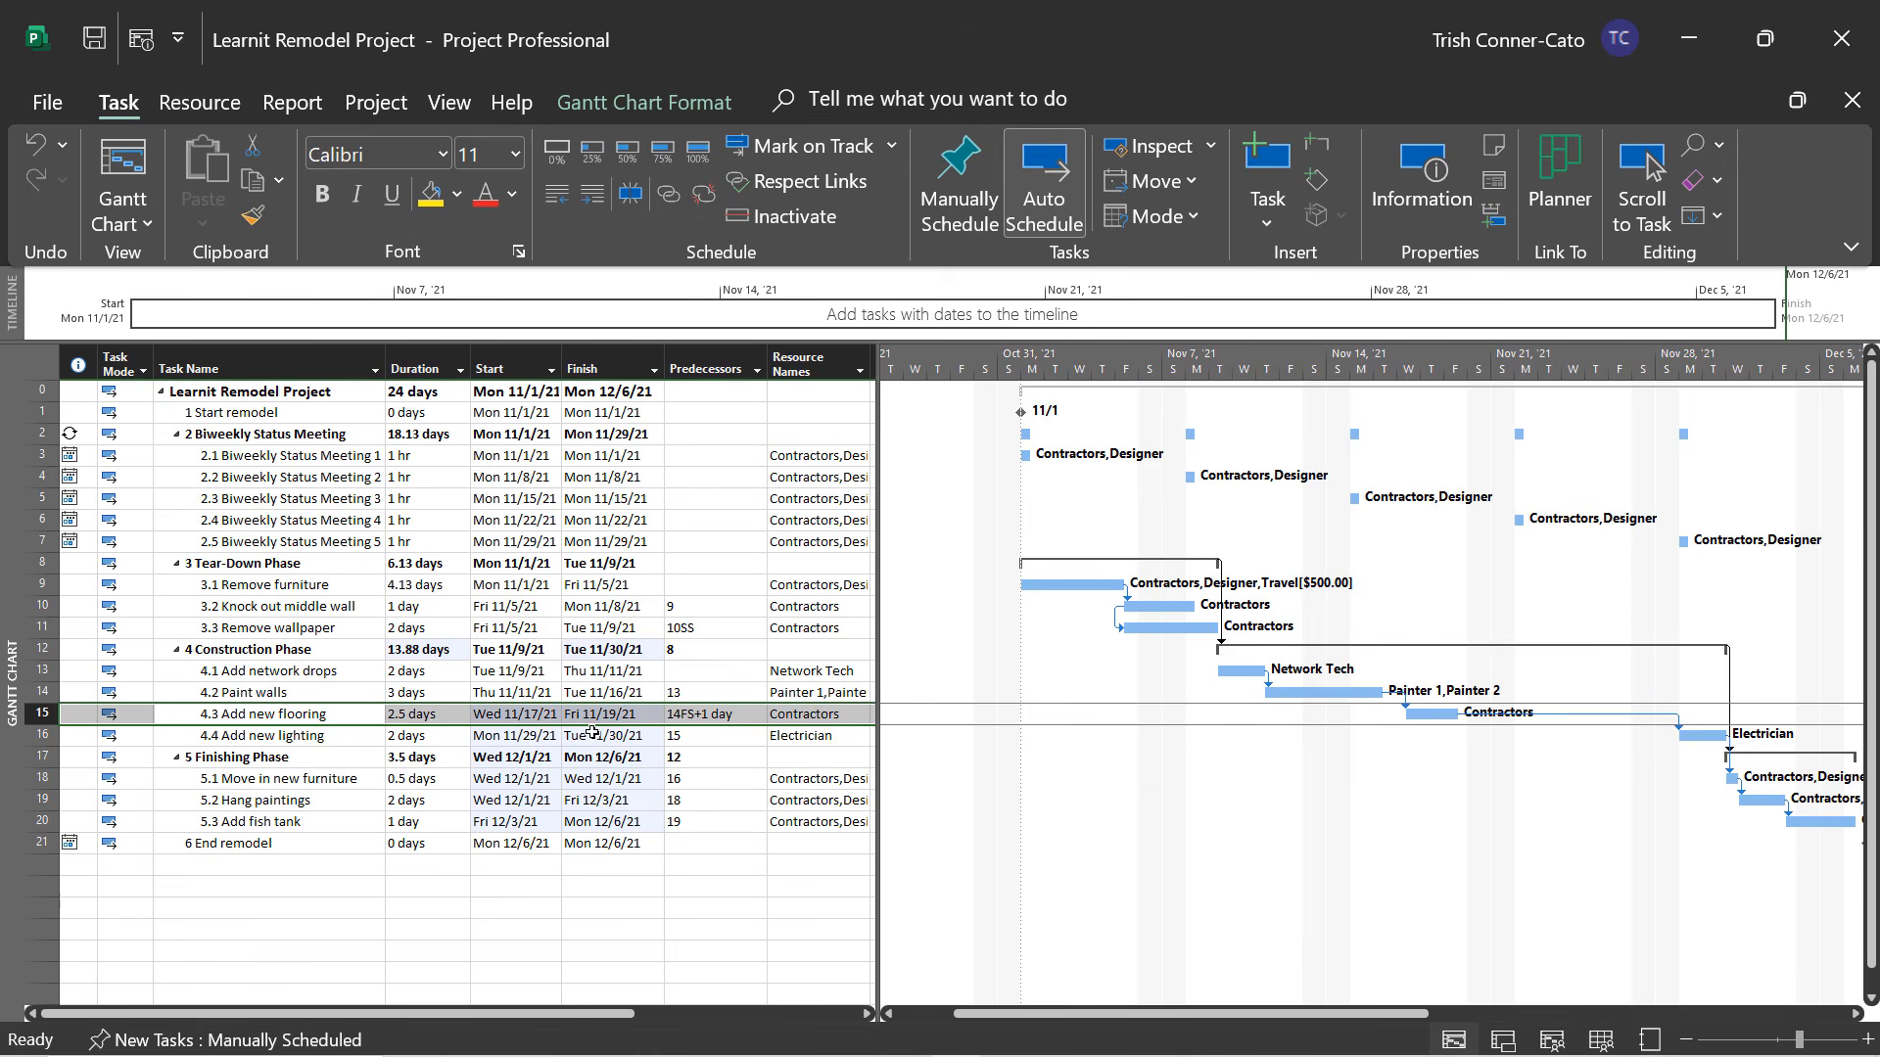
click(1322, 696)
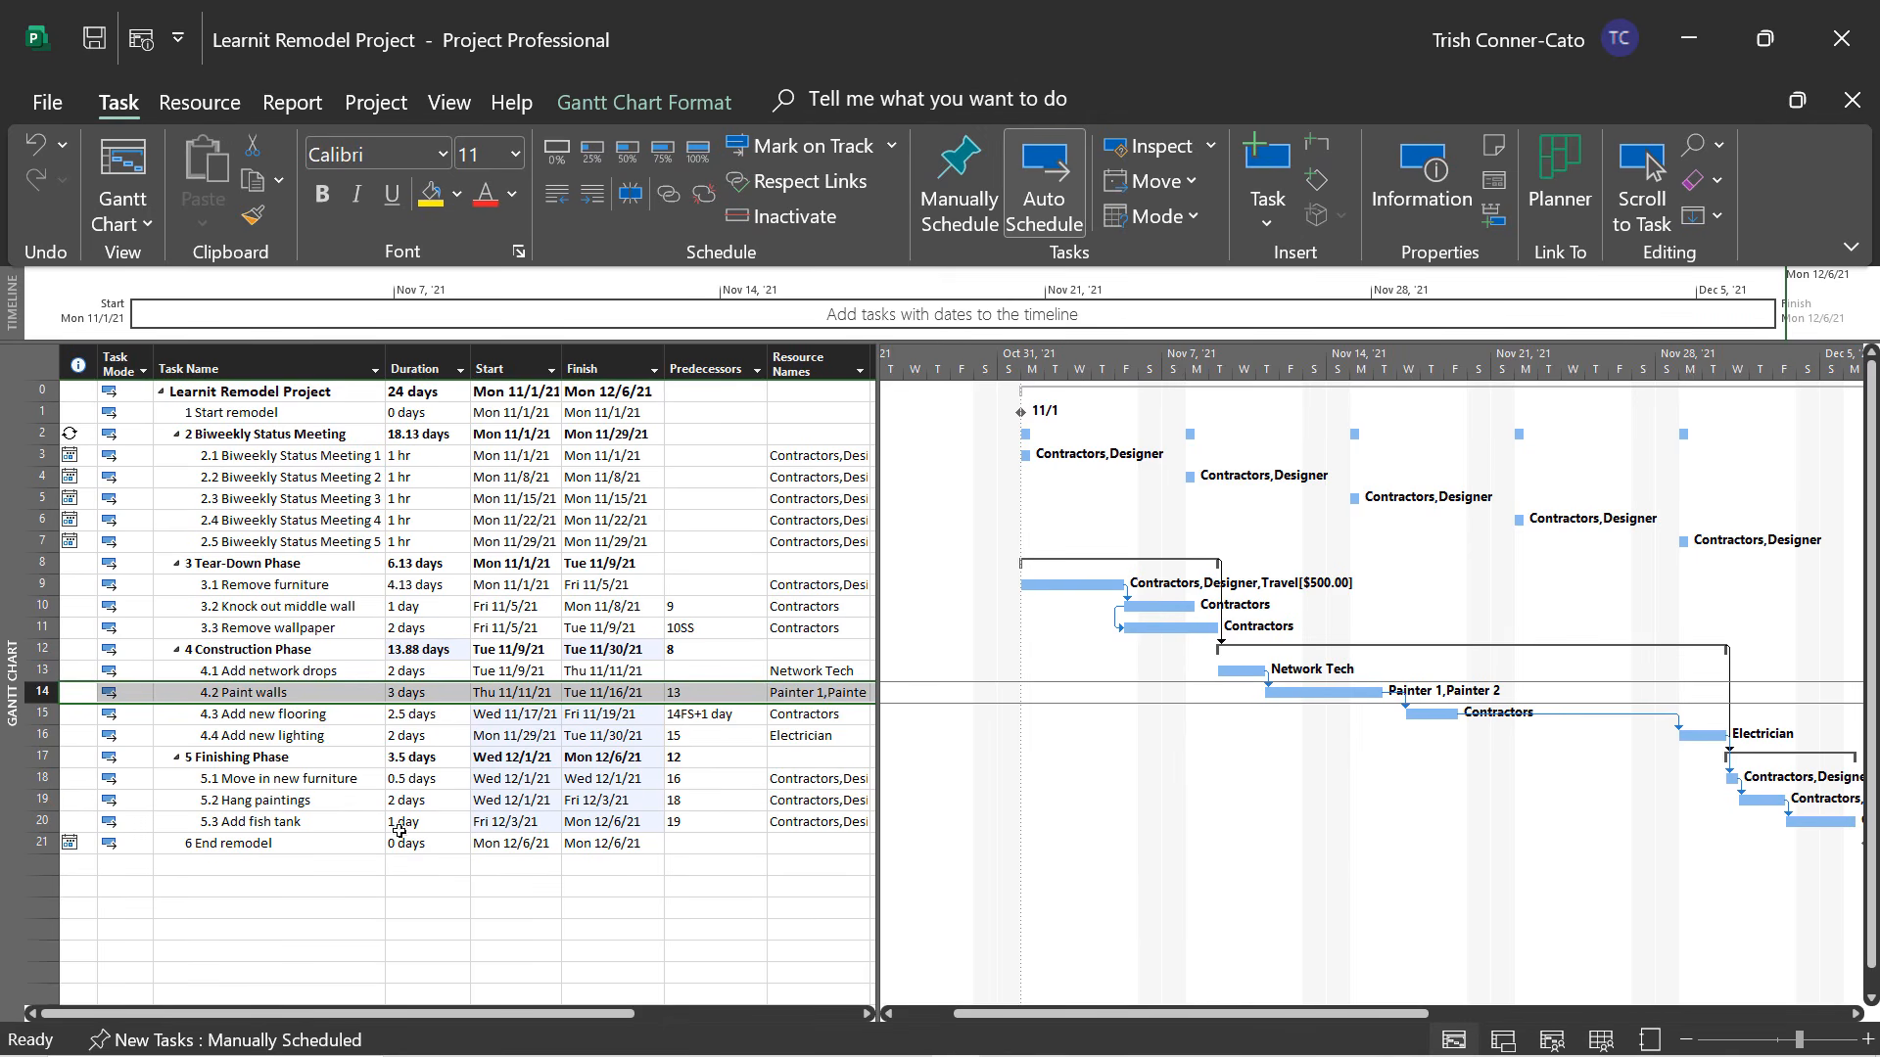
Set the lag on the Add fish tank task's Hang paintings predecessor to -50% and show the task's bar in the chart.
click(272, 823)
double_click(271, 822)
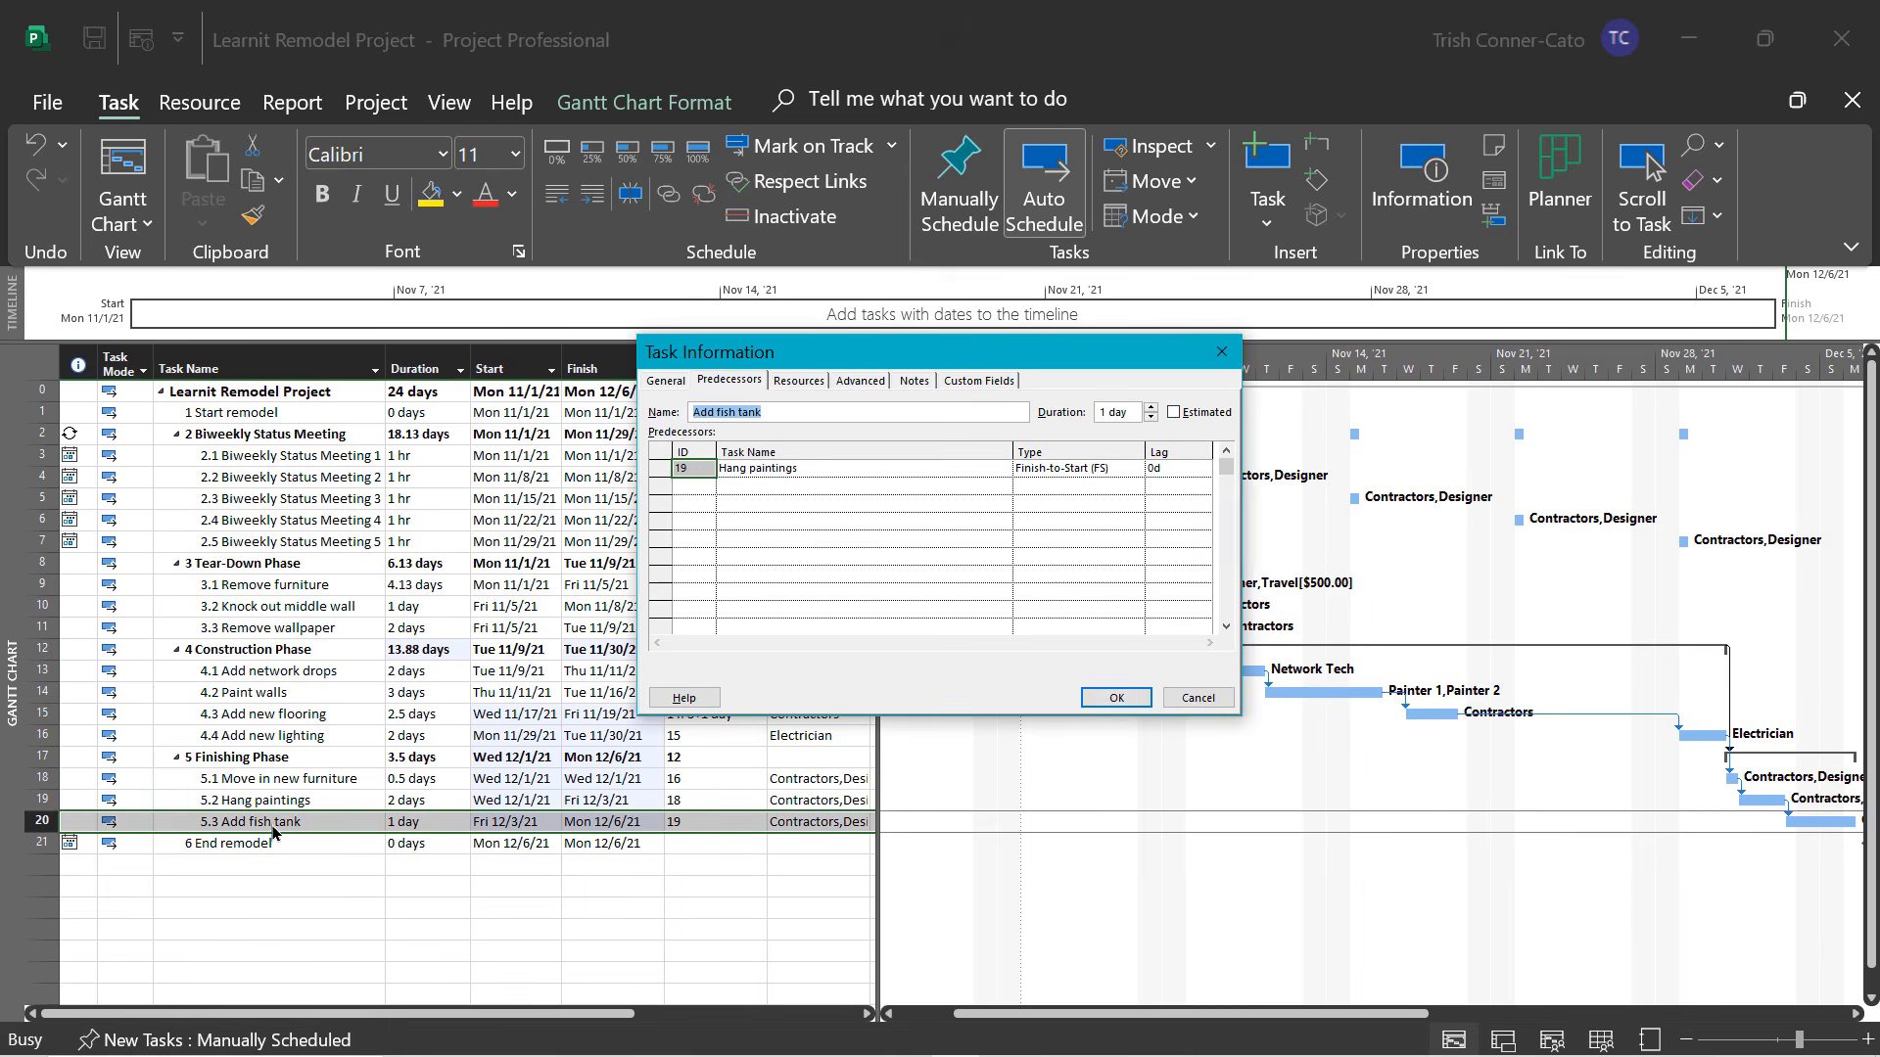
click(1180, 471)
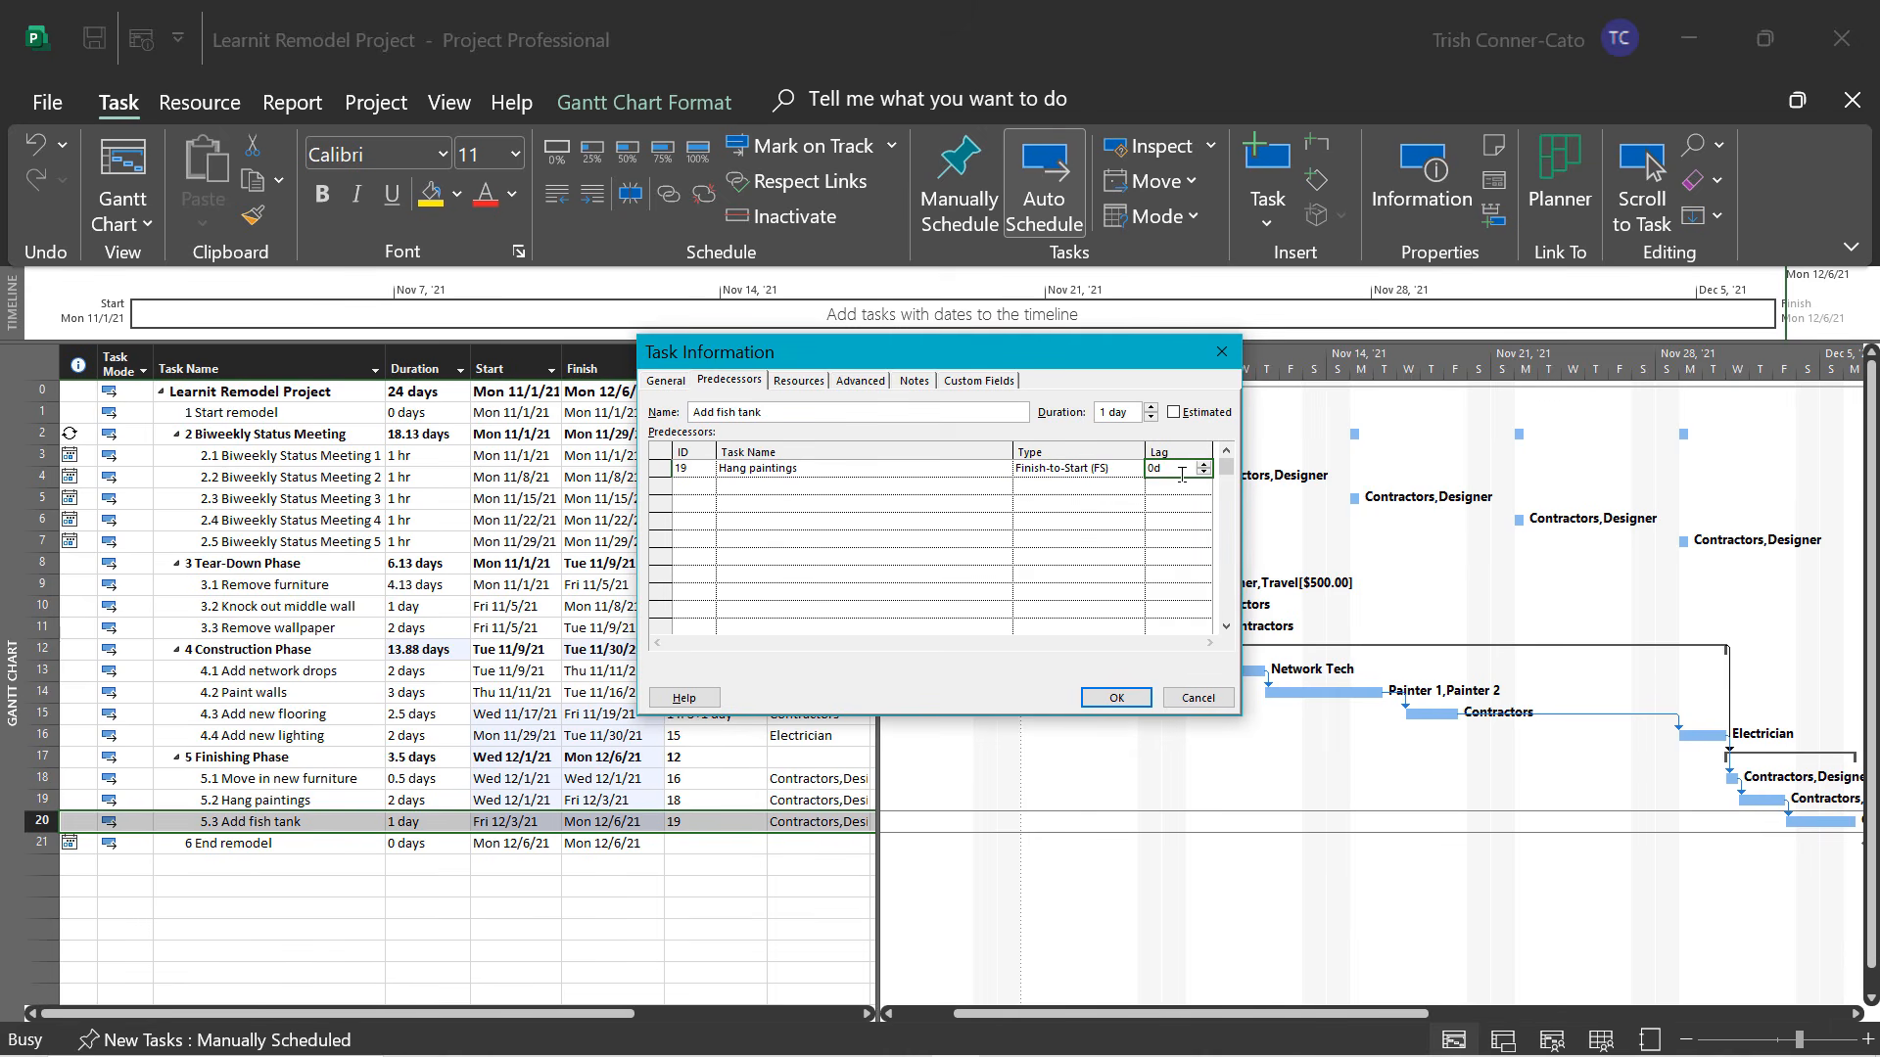
text(-50%)
click(1176, 535)
click(1116, 698)
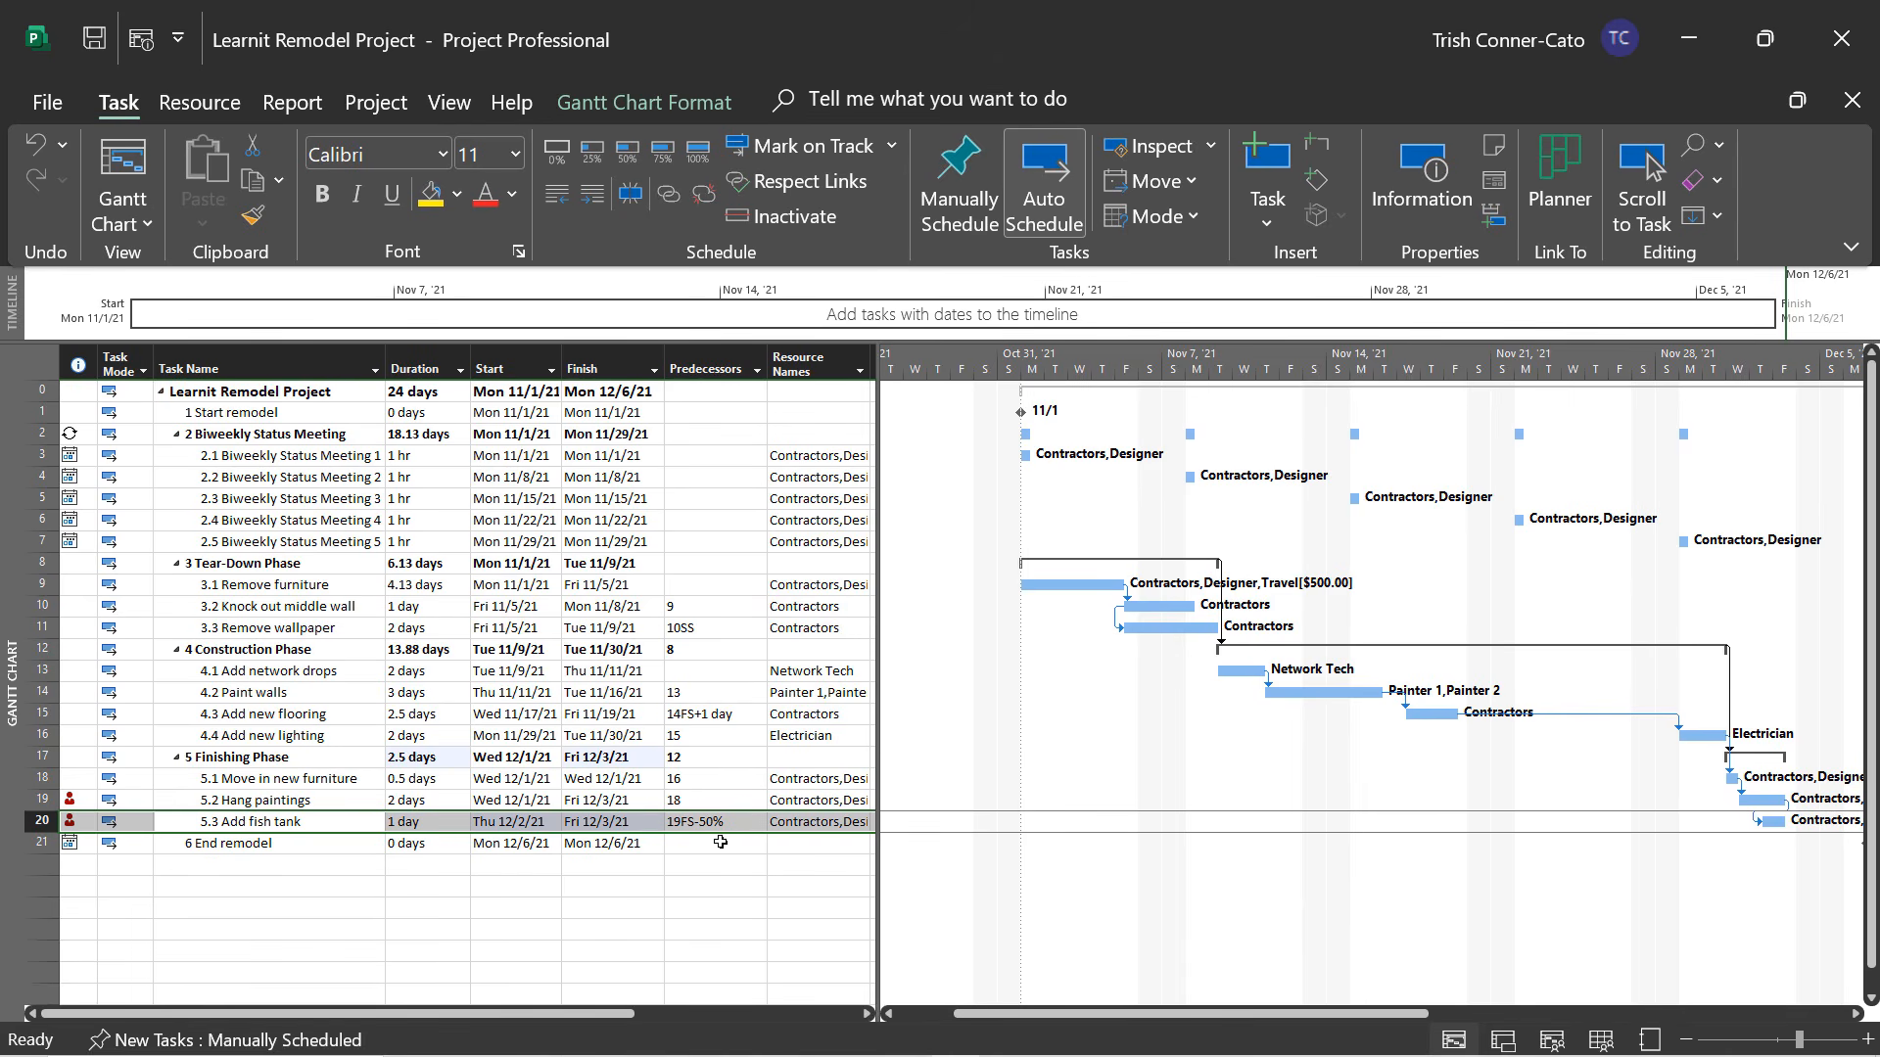
right_click(801, 826)
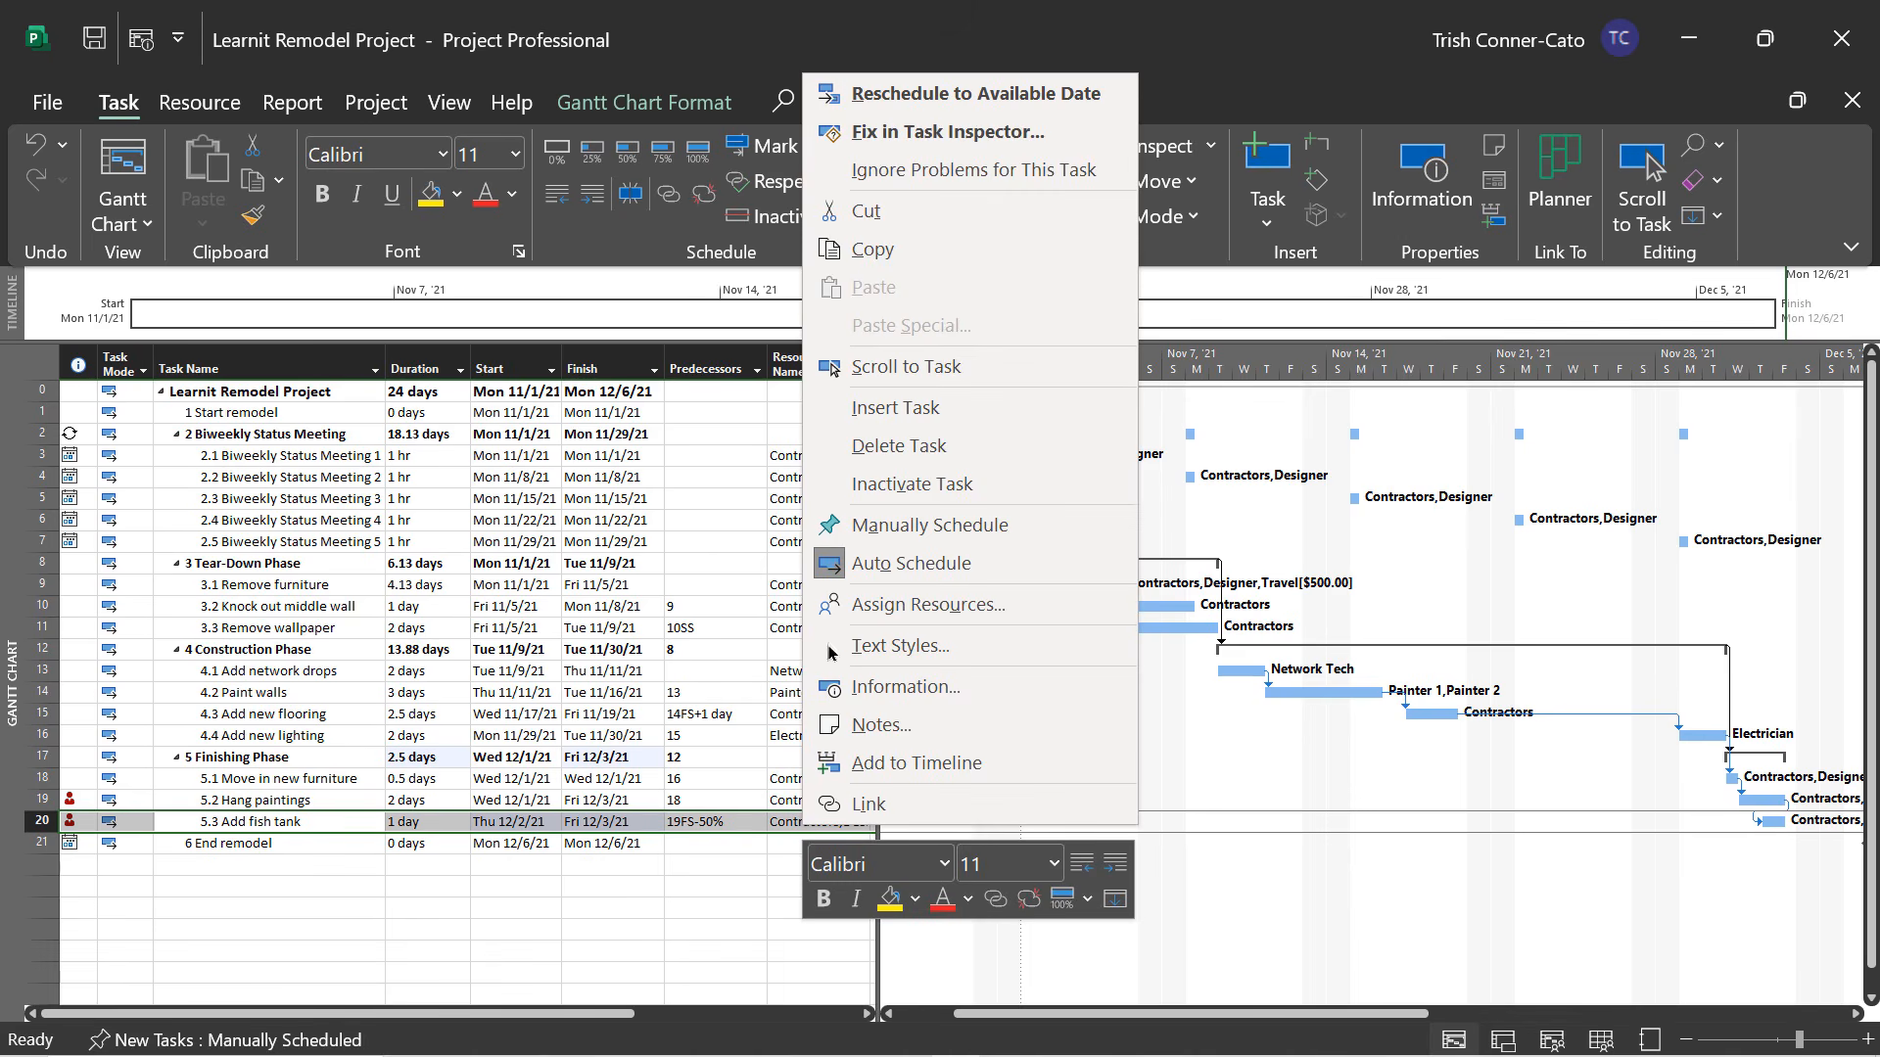
click(930, 370)
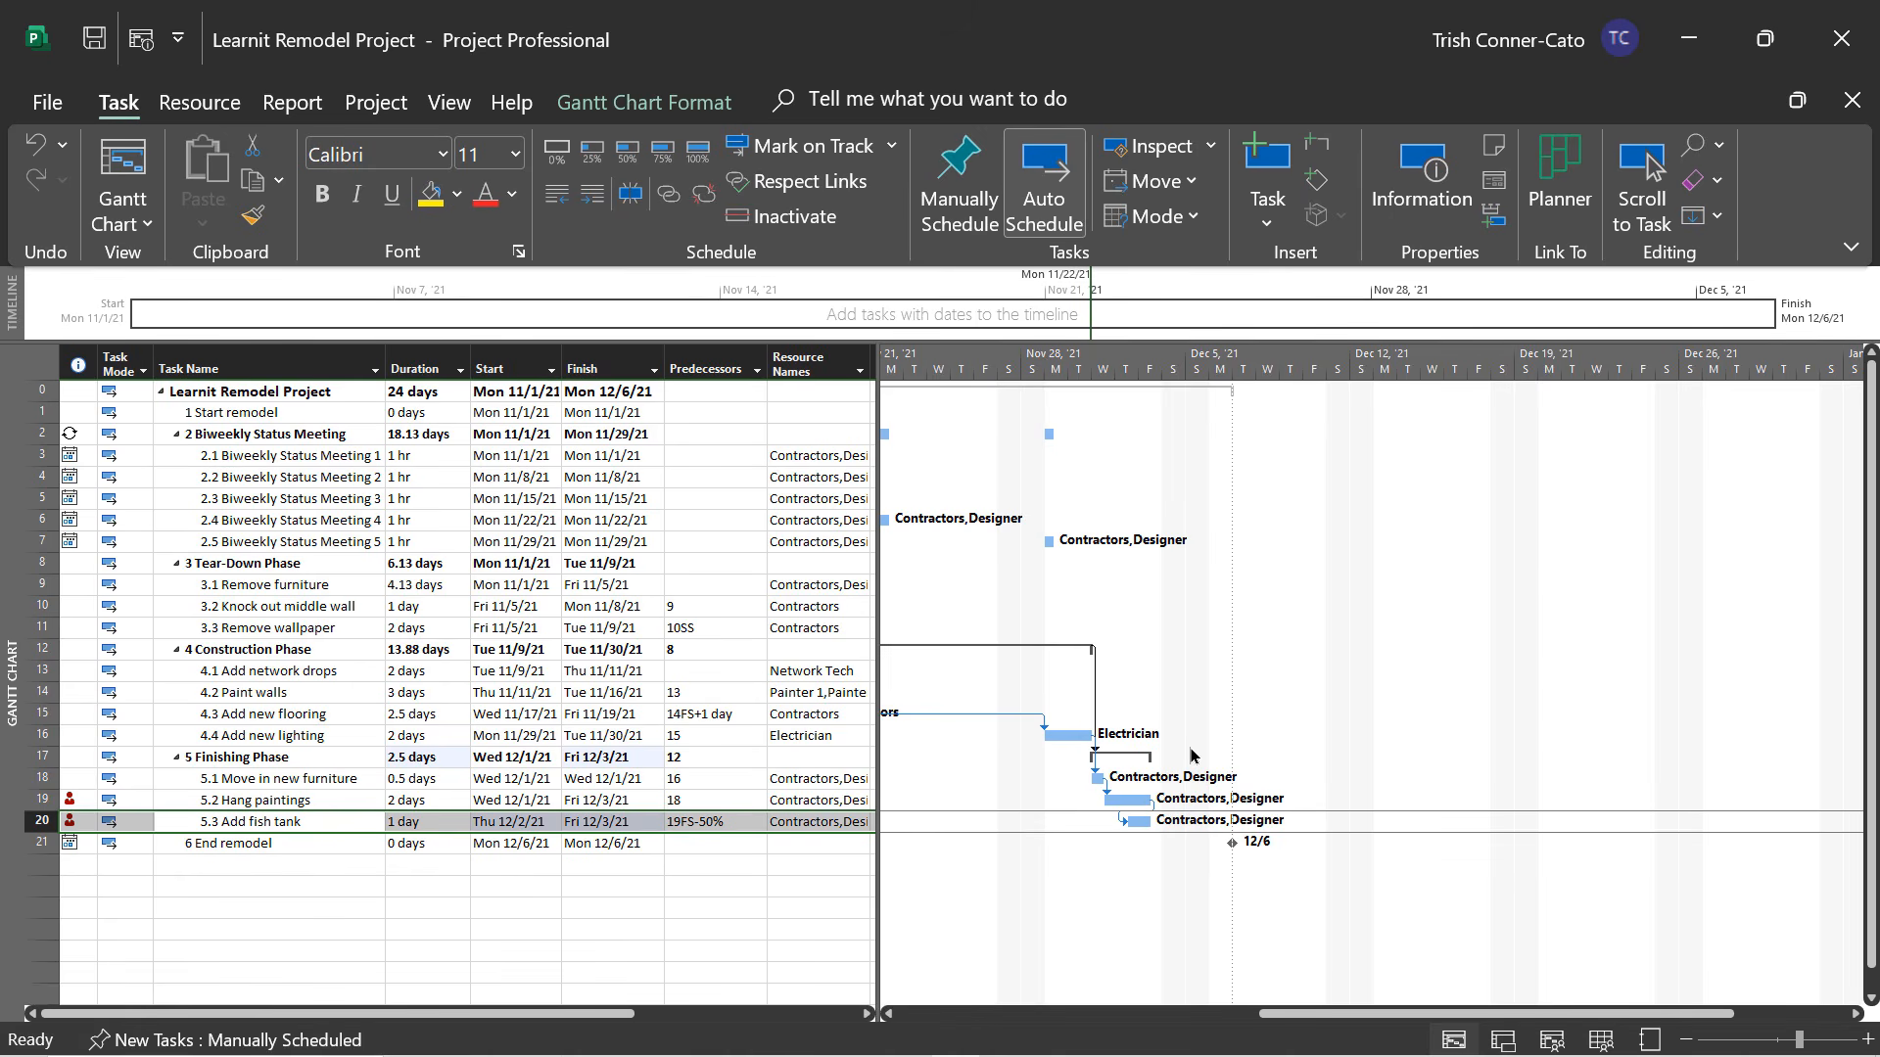
Widen the task table beside the chart and level all overallocated resources in the project.
click(863, 862)
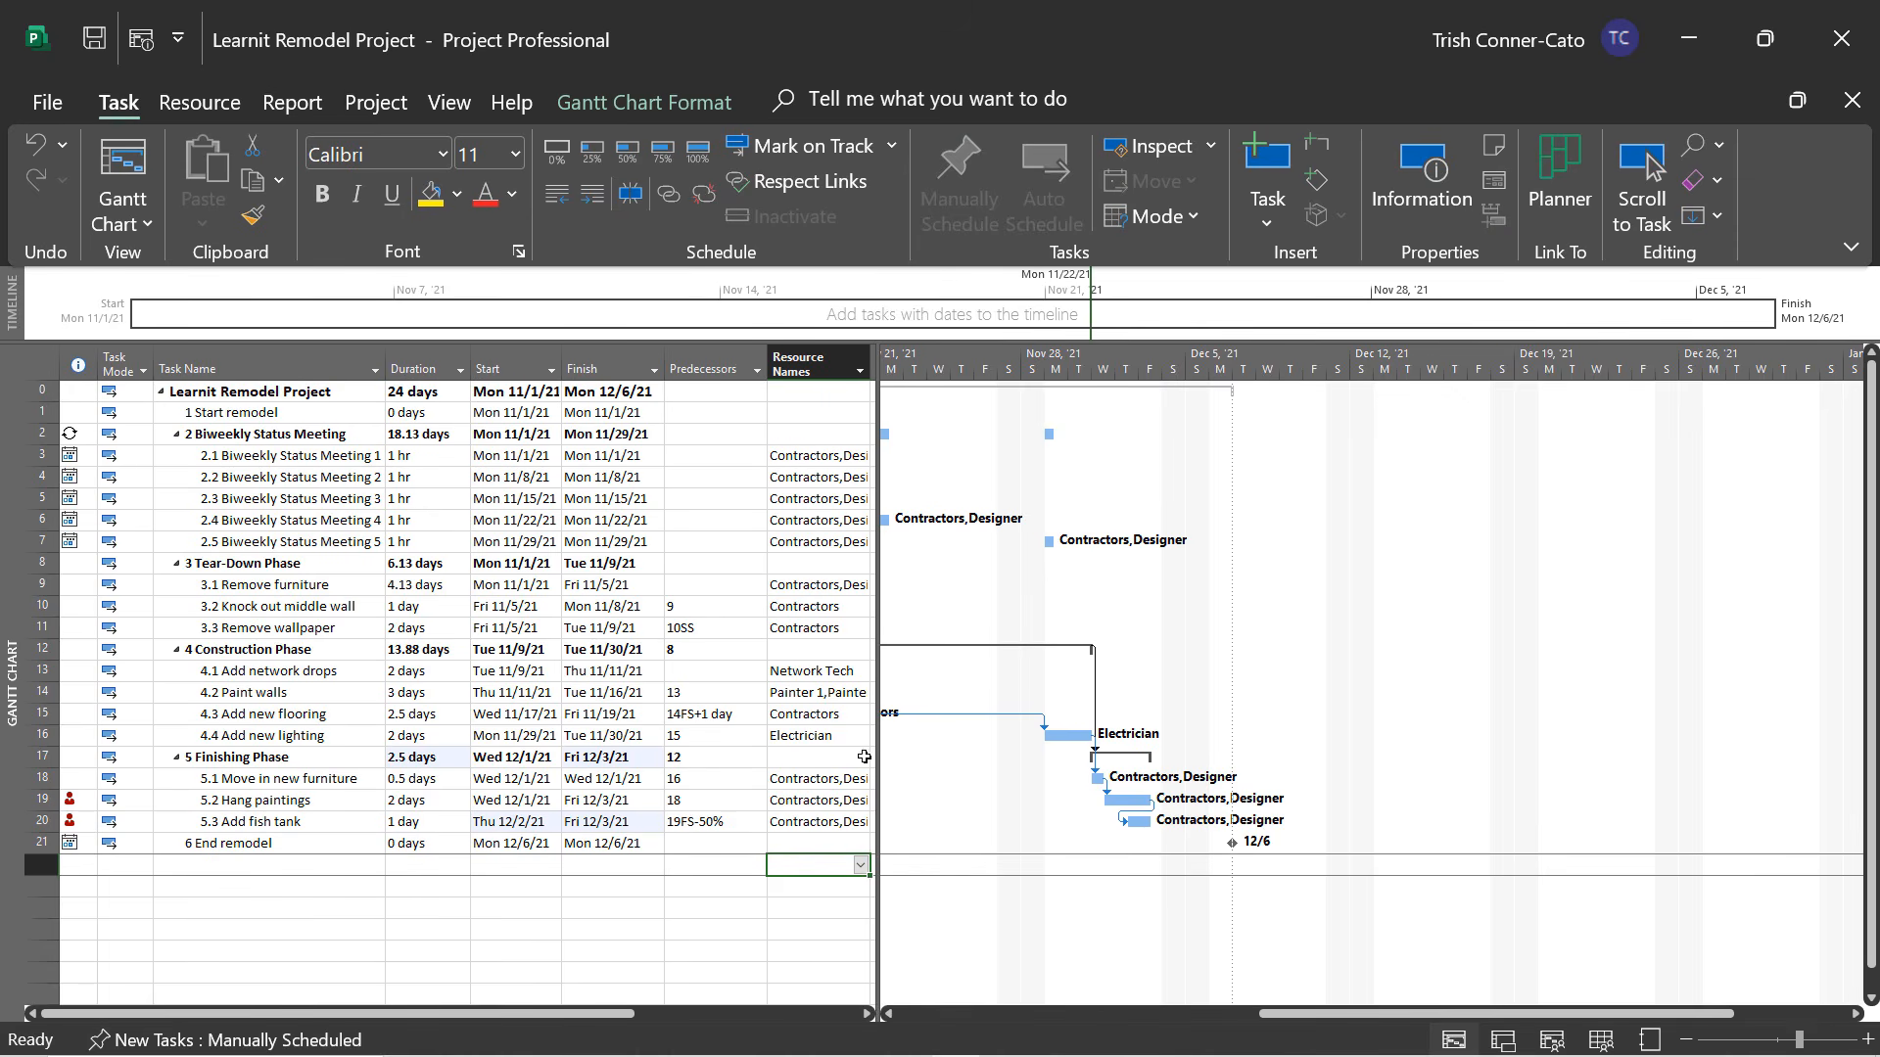
drag(879, 714, 1052, 687)
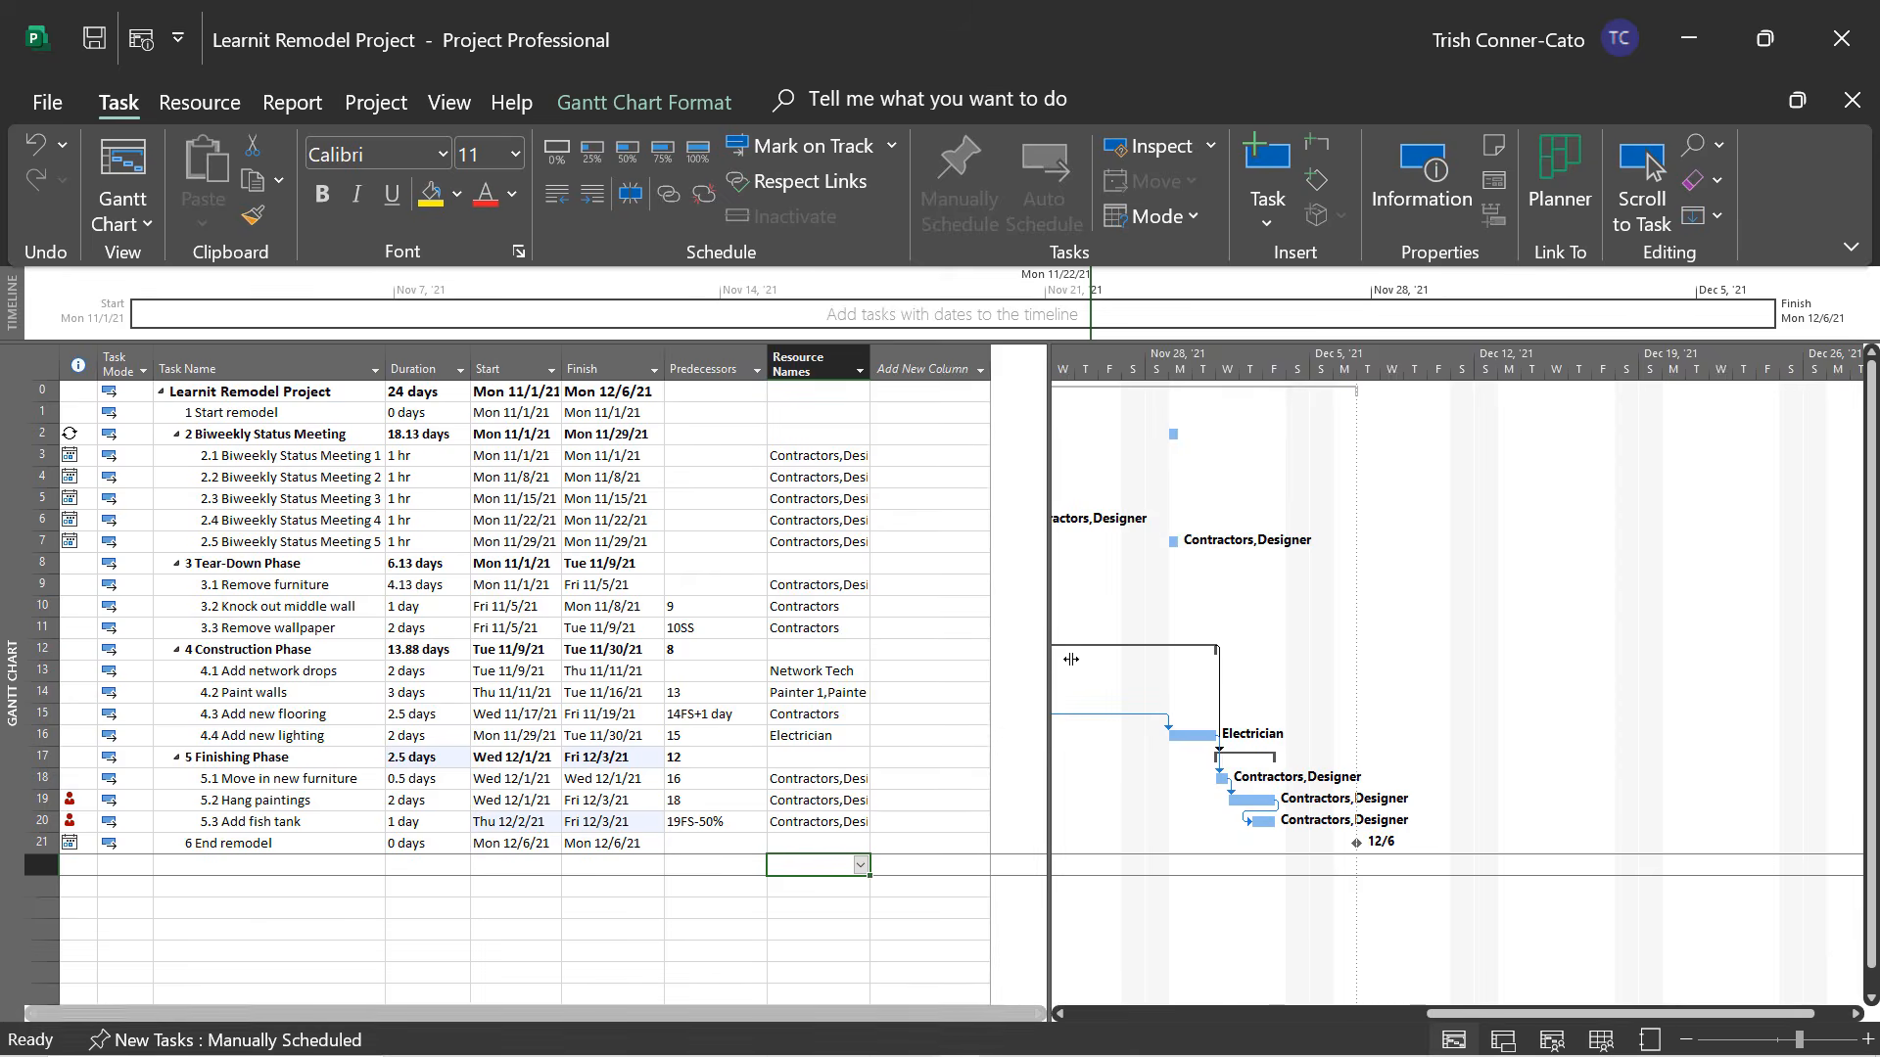
click(215, 108)
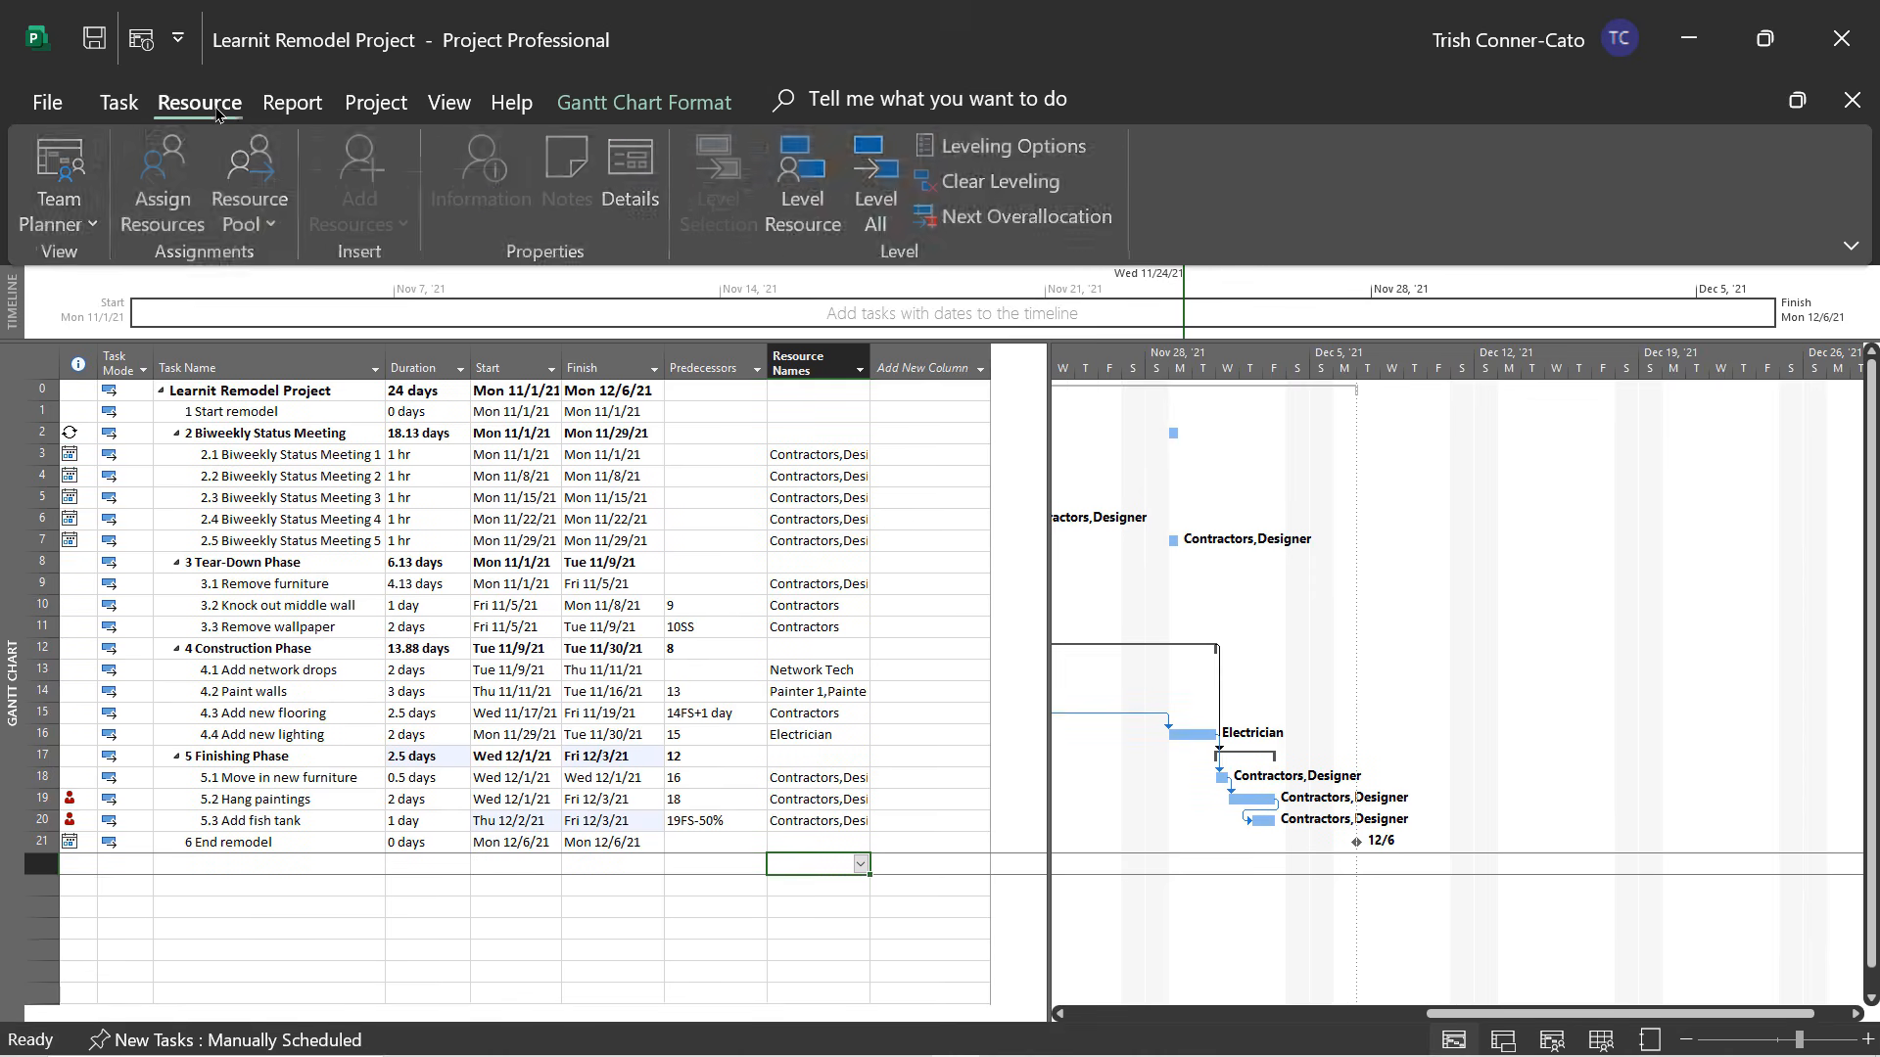
click(871, 203)
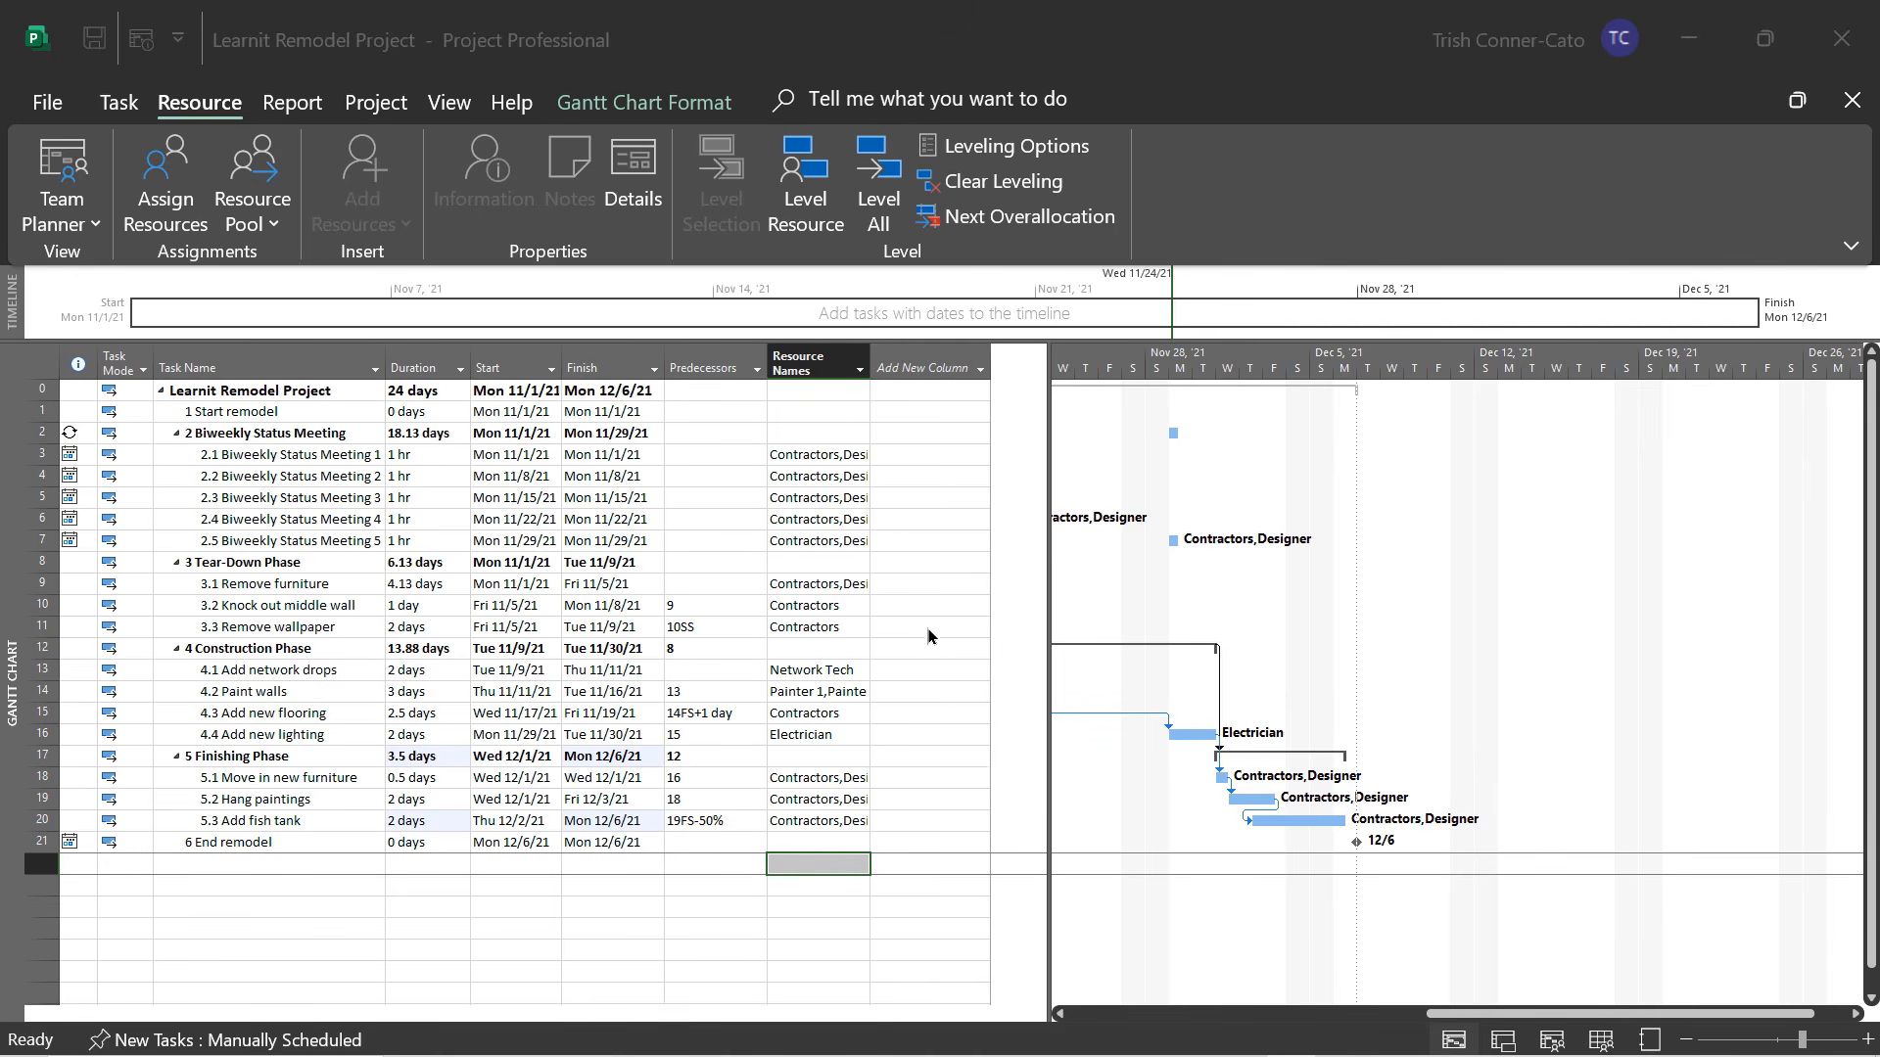
click(879, 403)
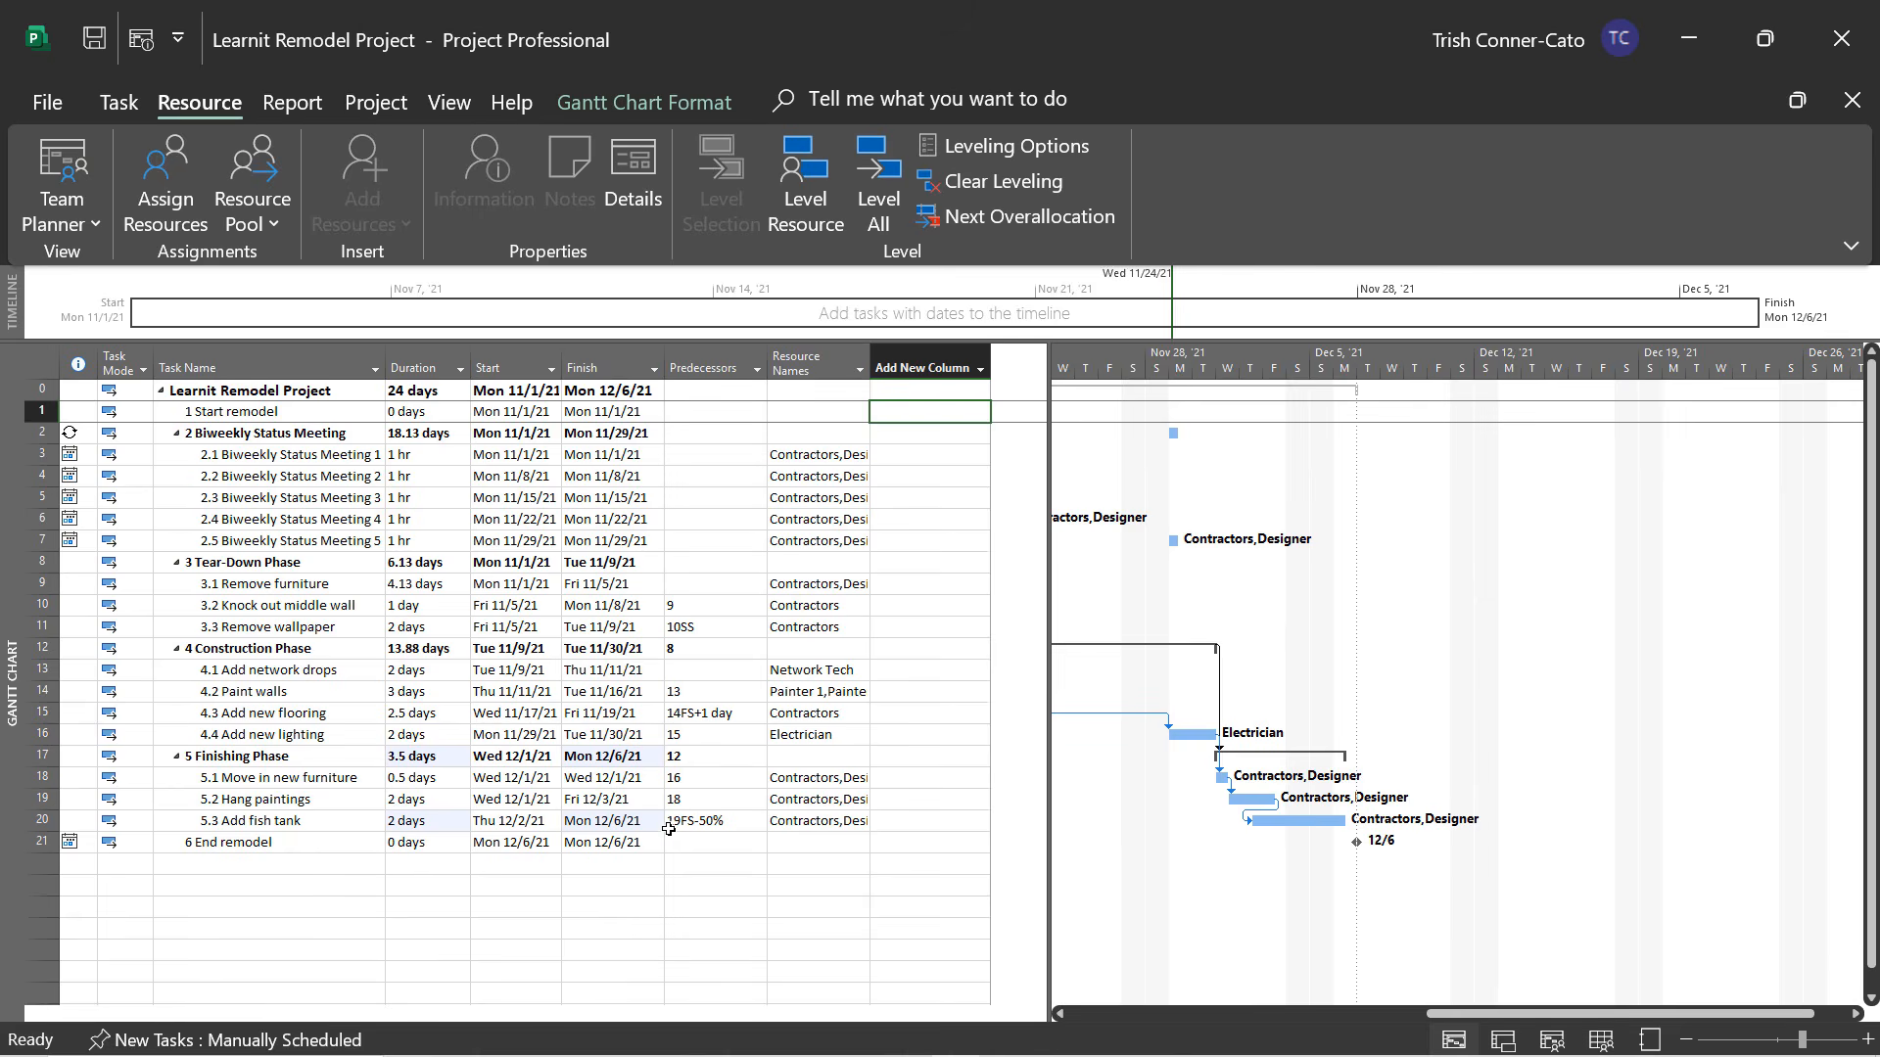
Assign Painter 2 to the Hang paintings task, reducing its duration but keeping the same amount of work.
click(849, 798)
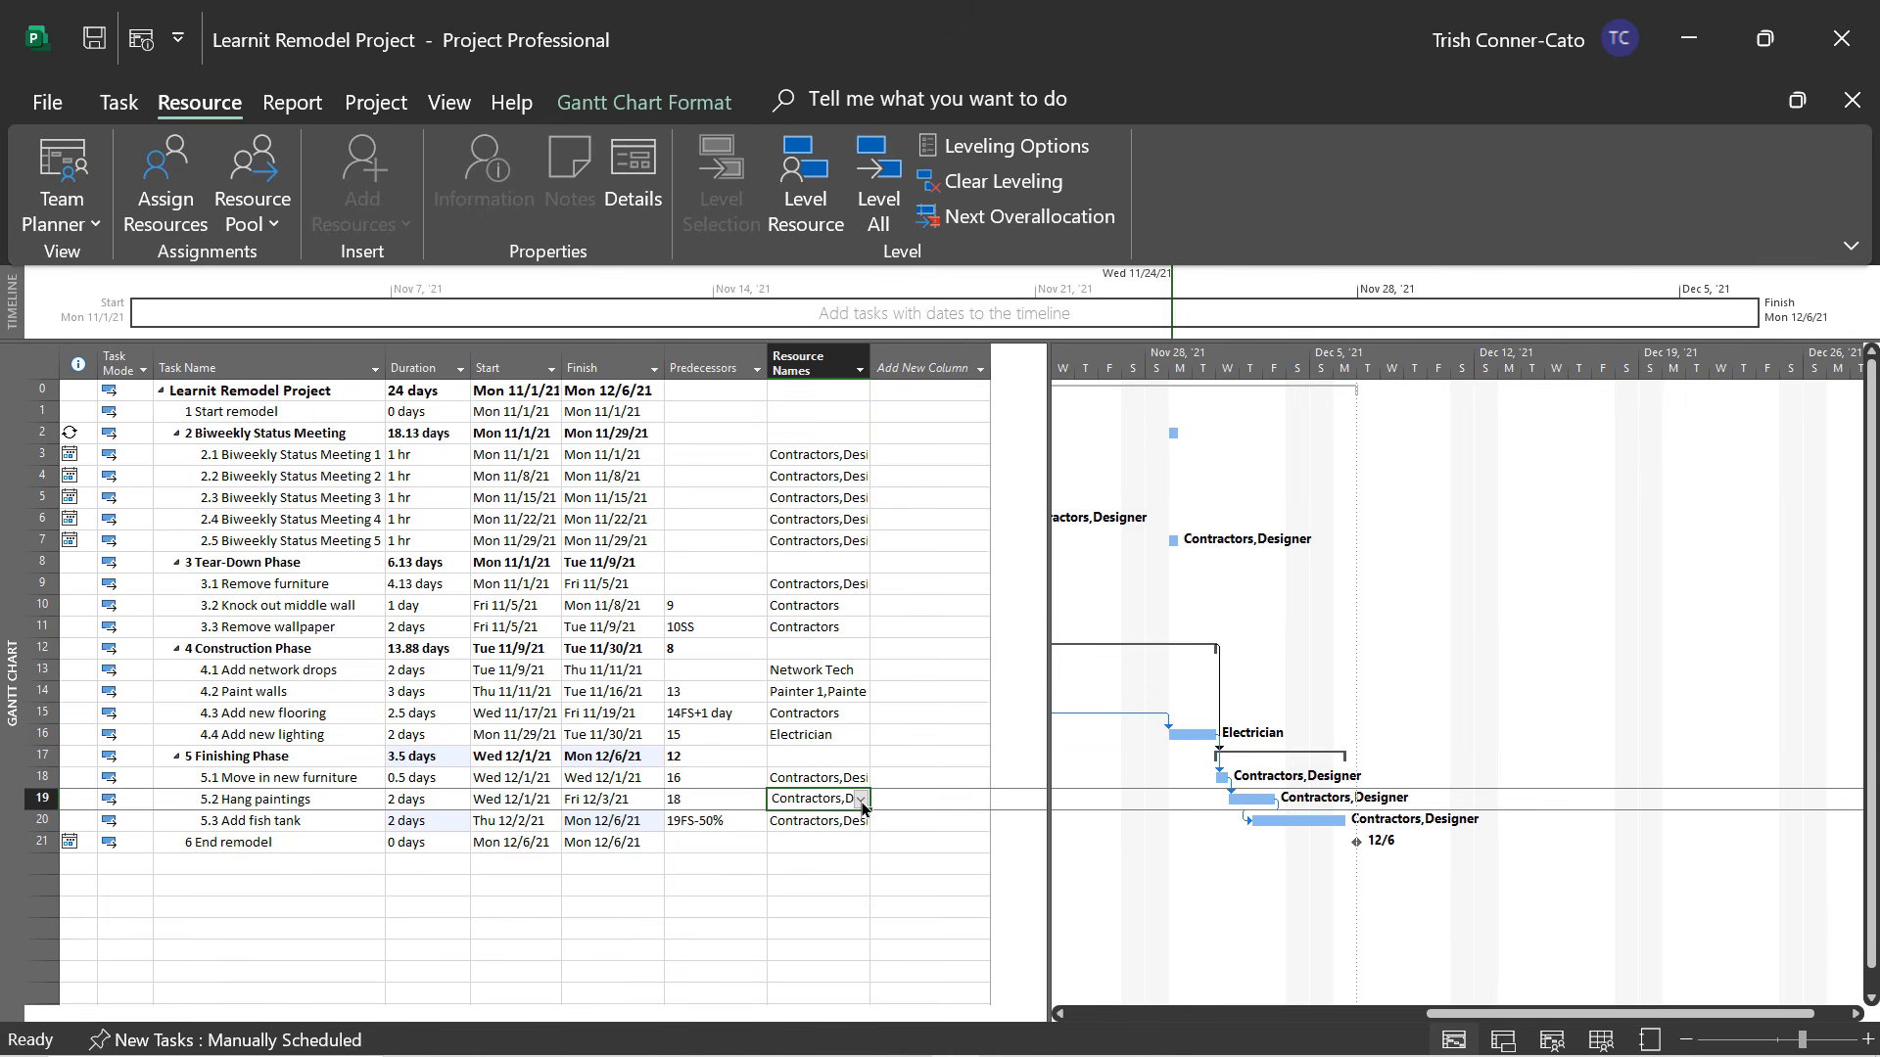
click(861, 801)
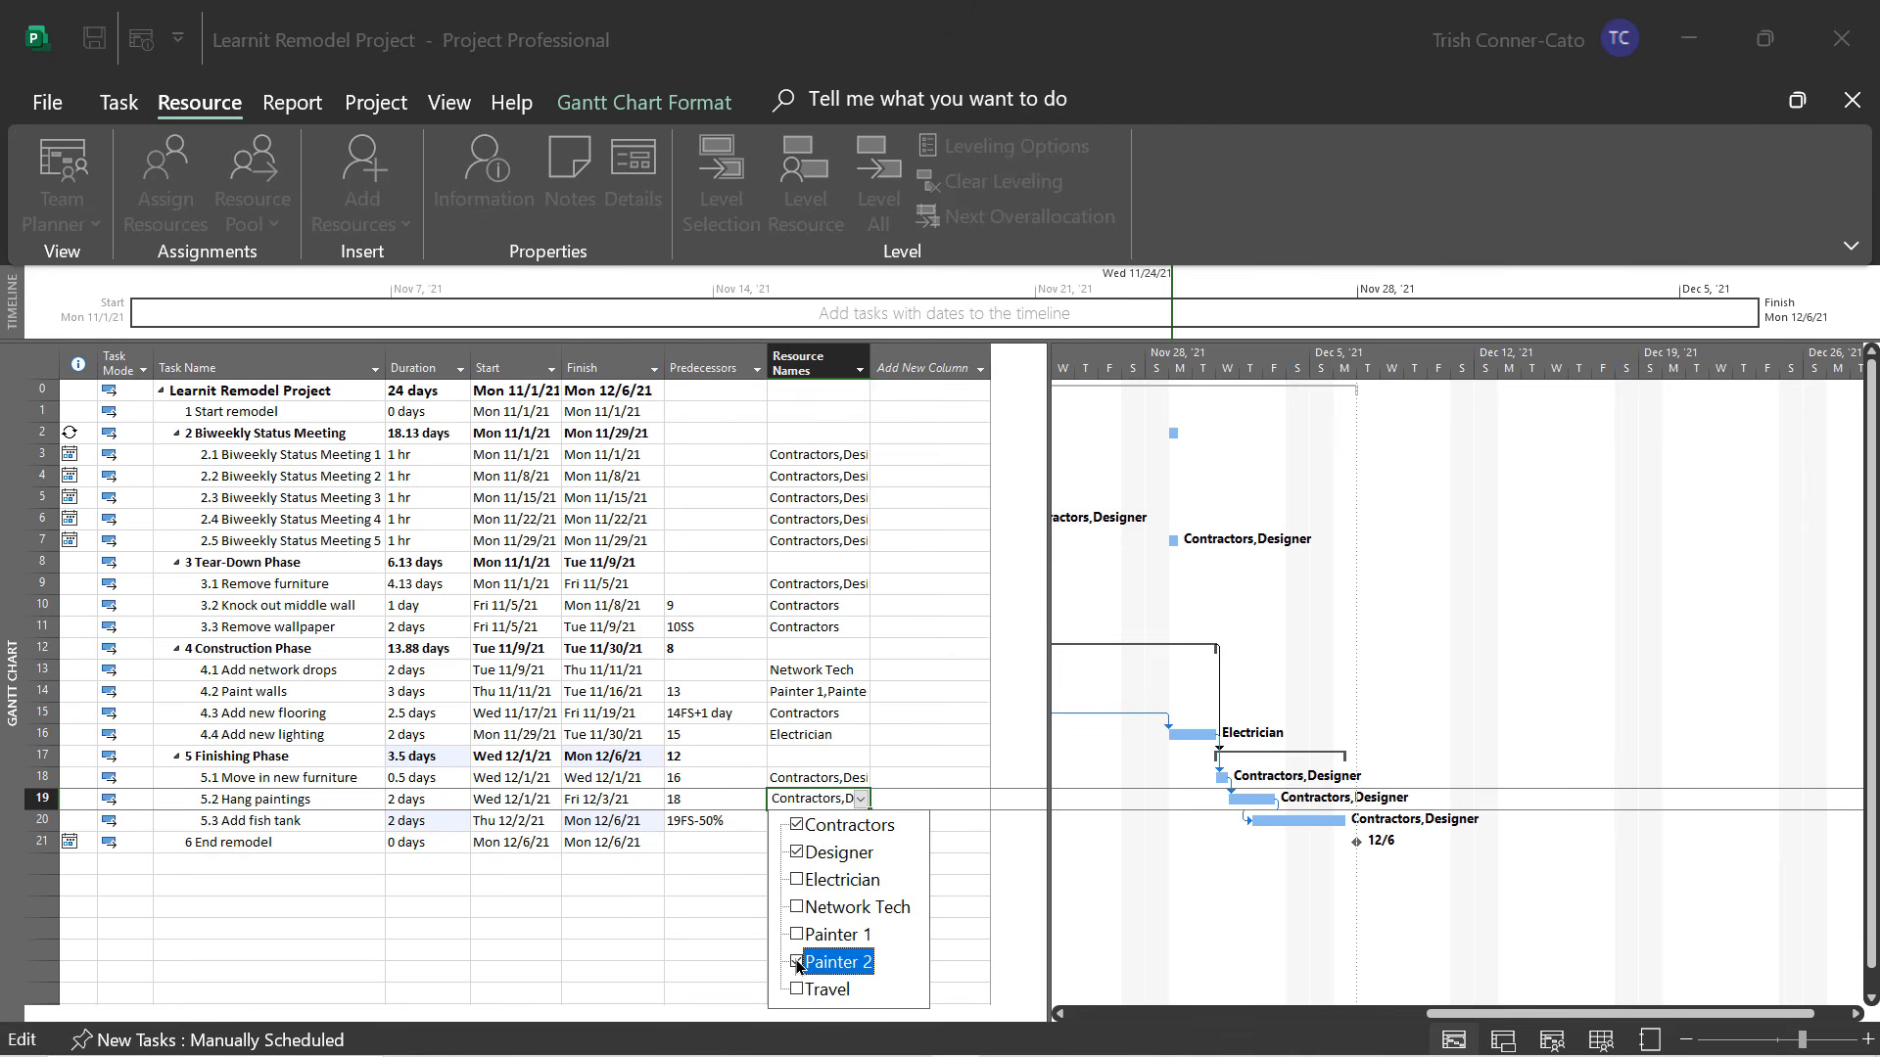
click(641, 924)
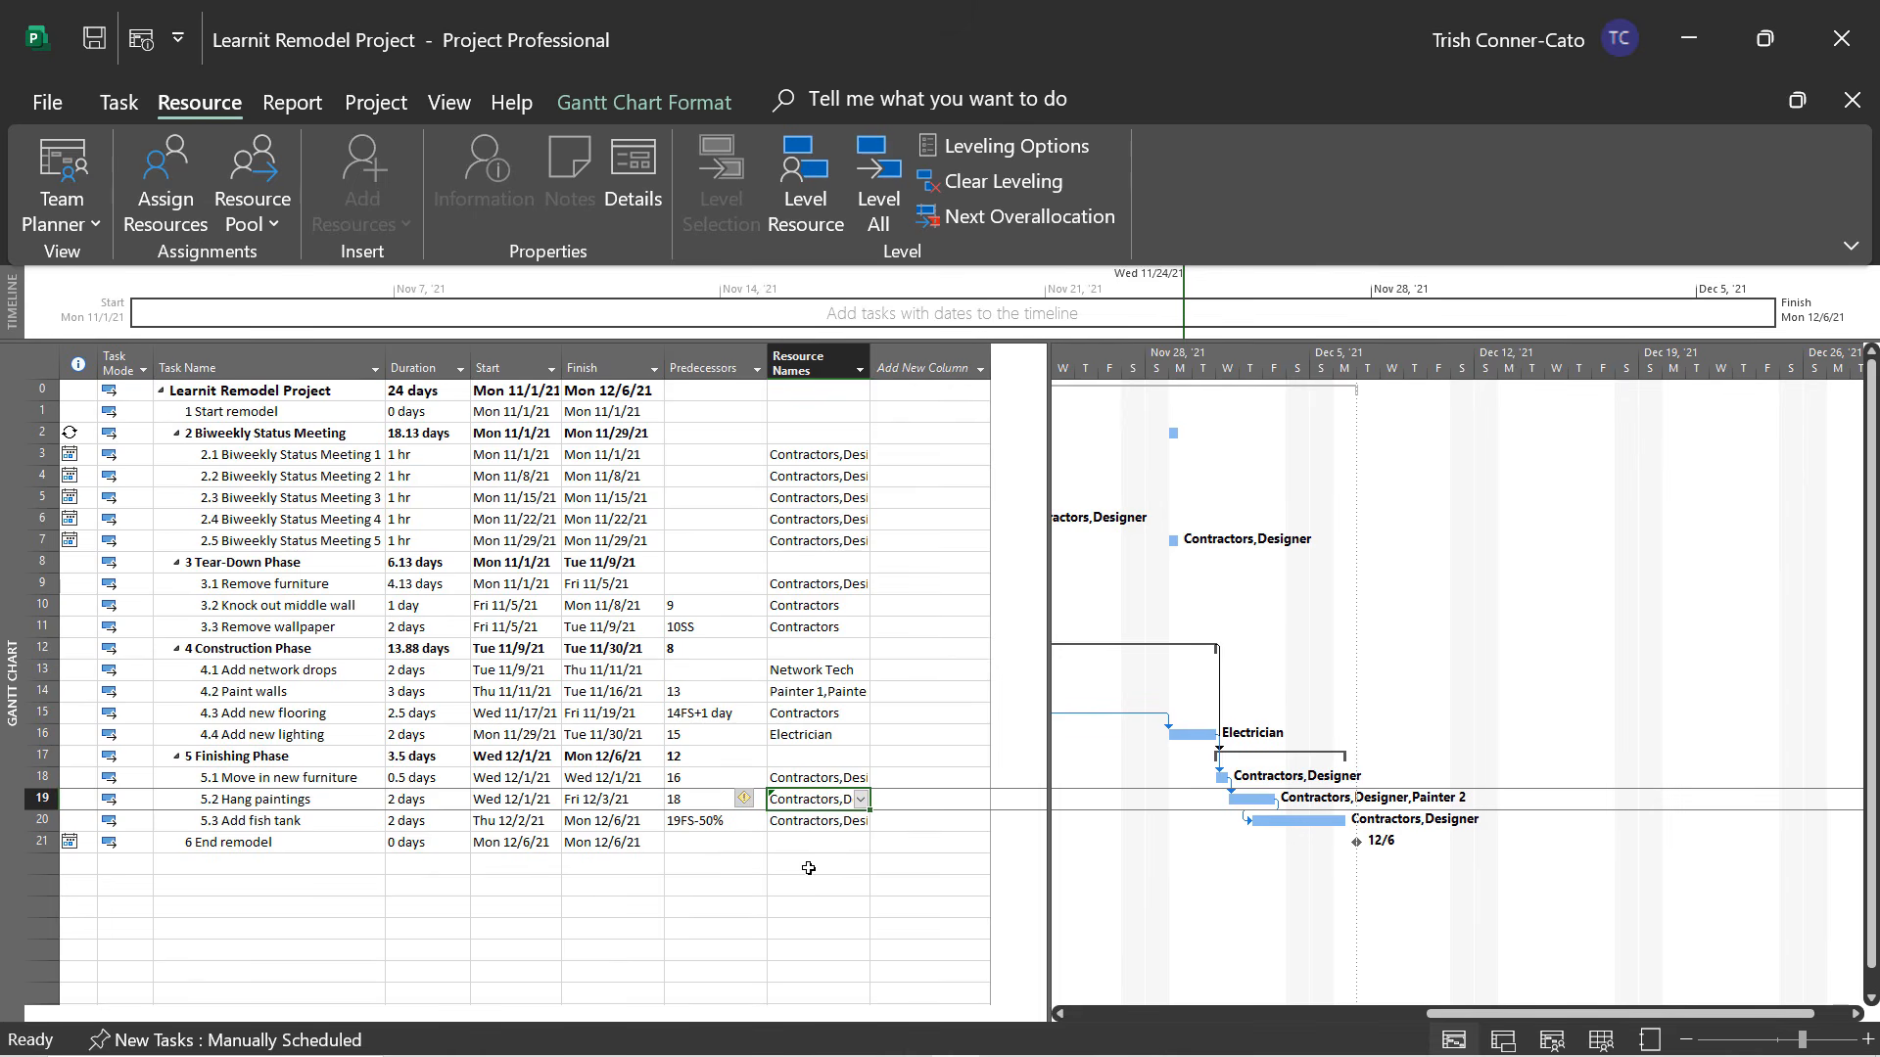
click(746, 803)
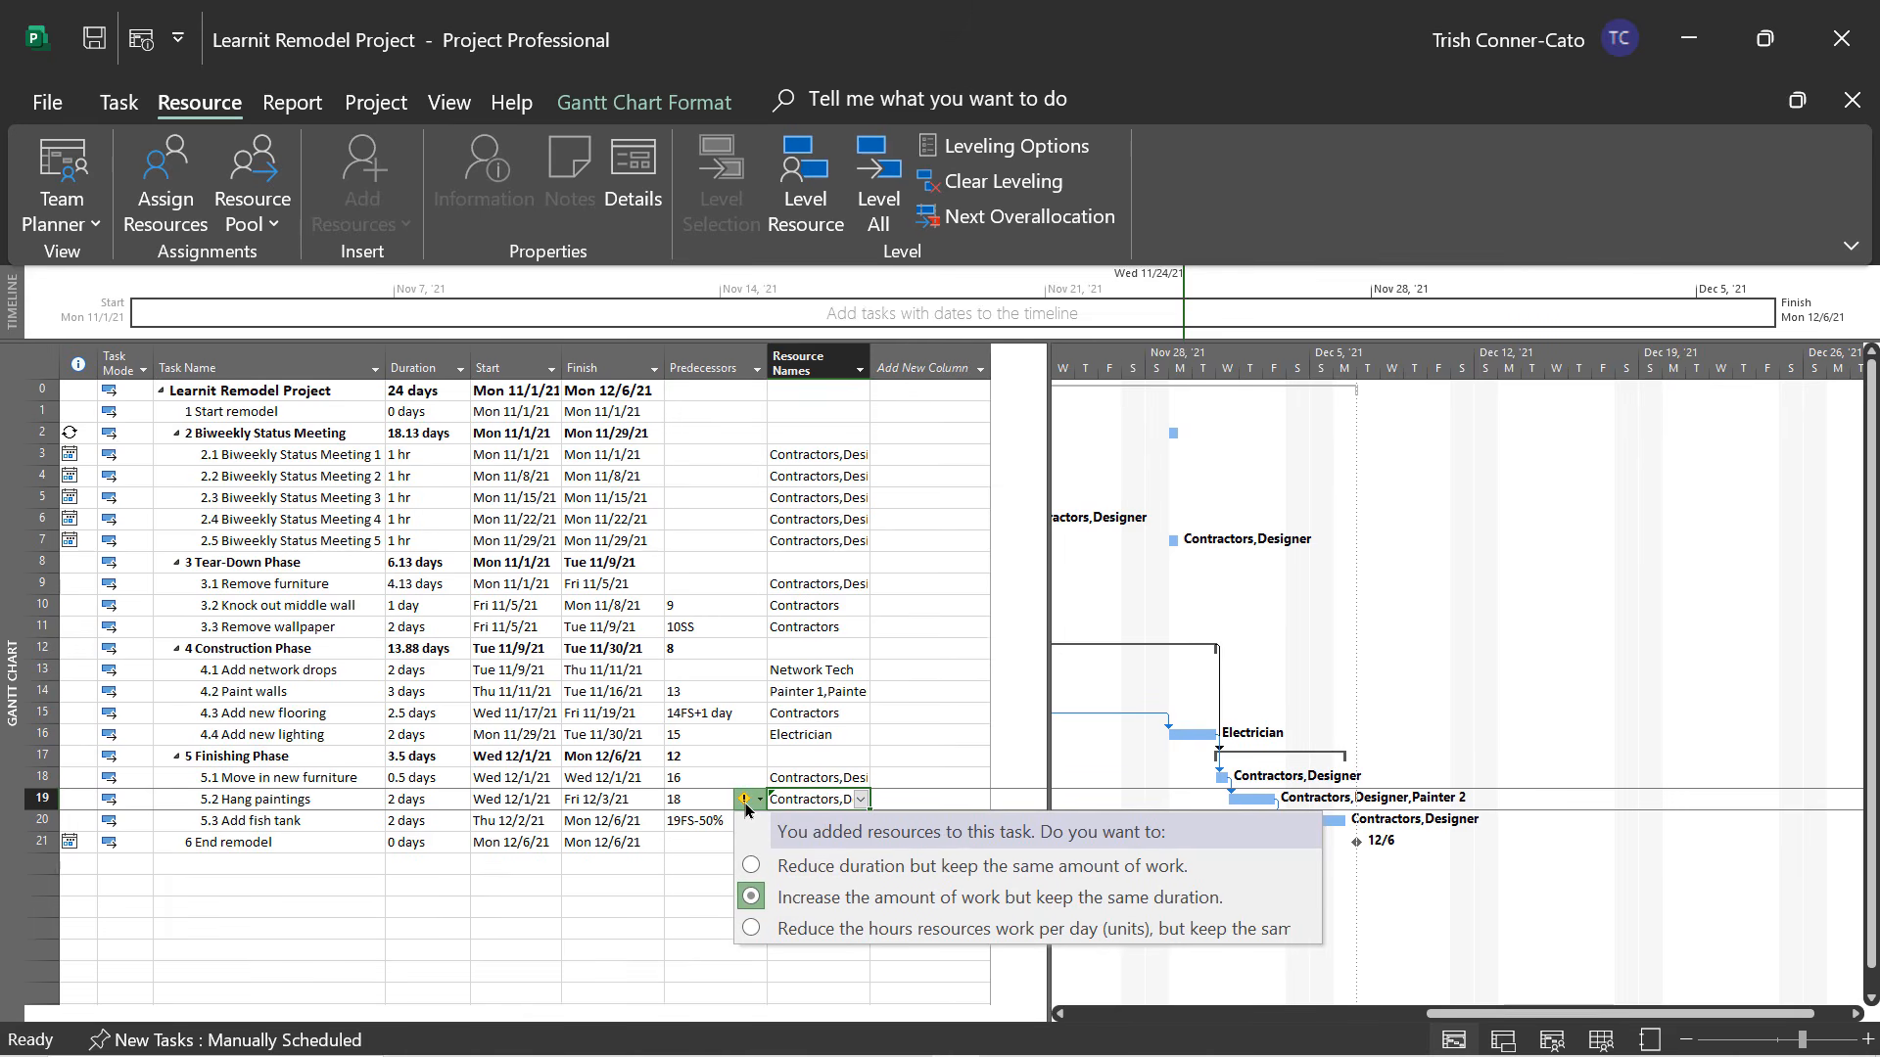
click(804, 868)
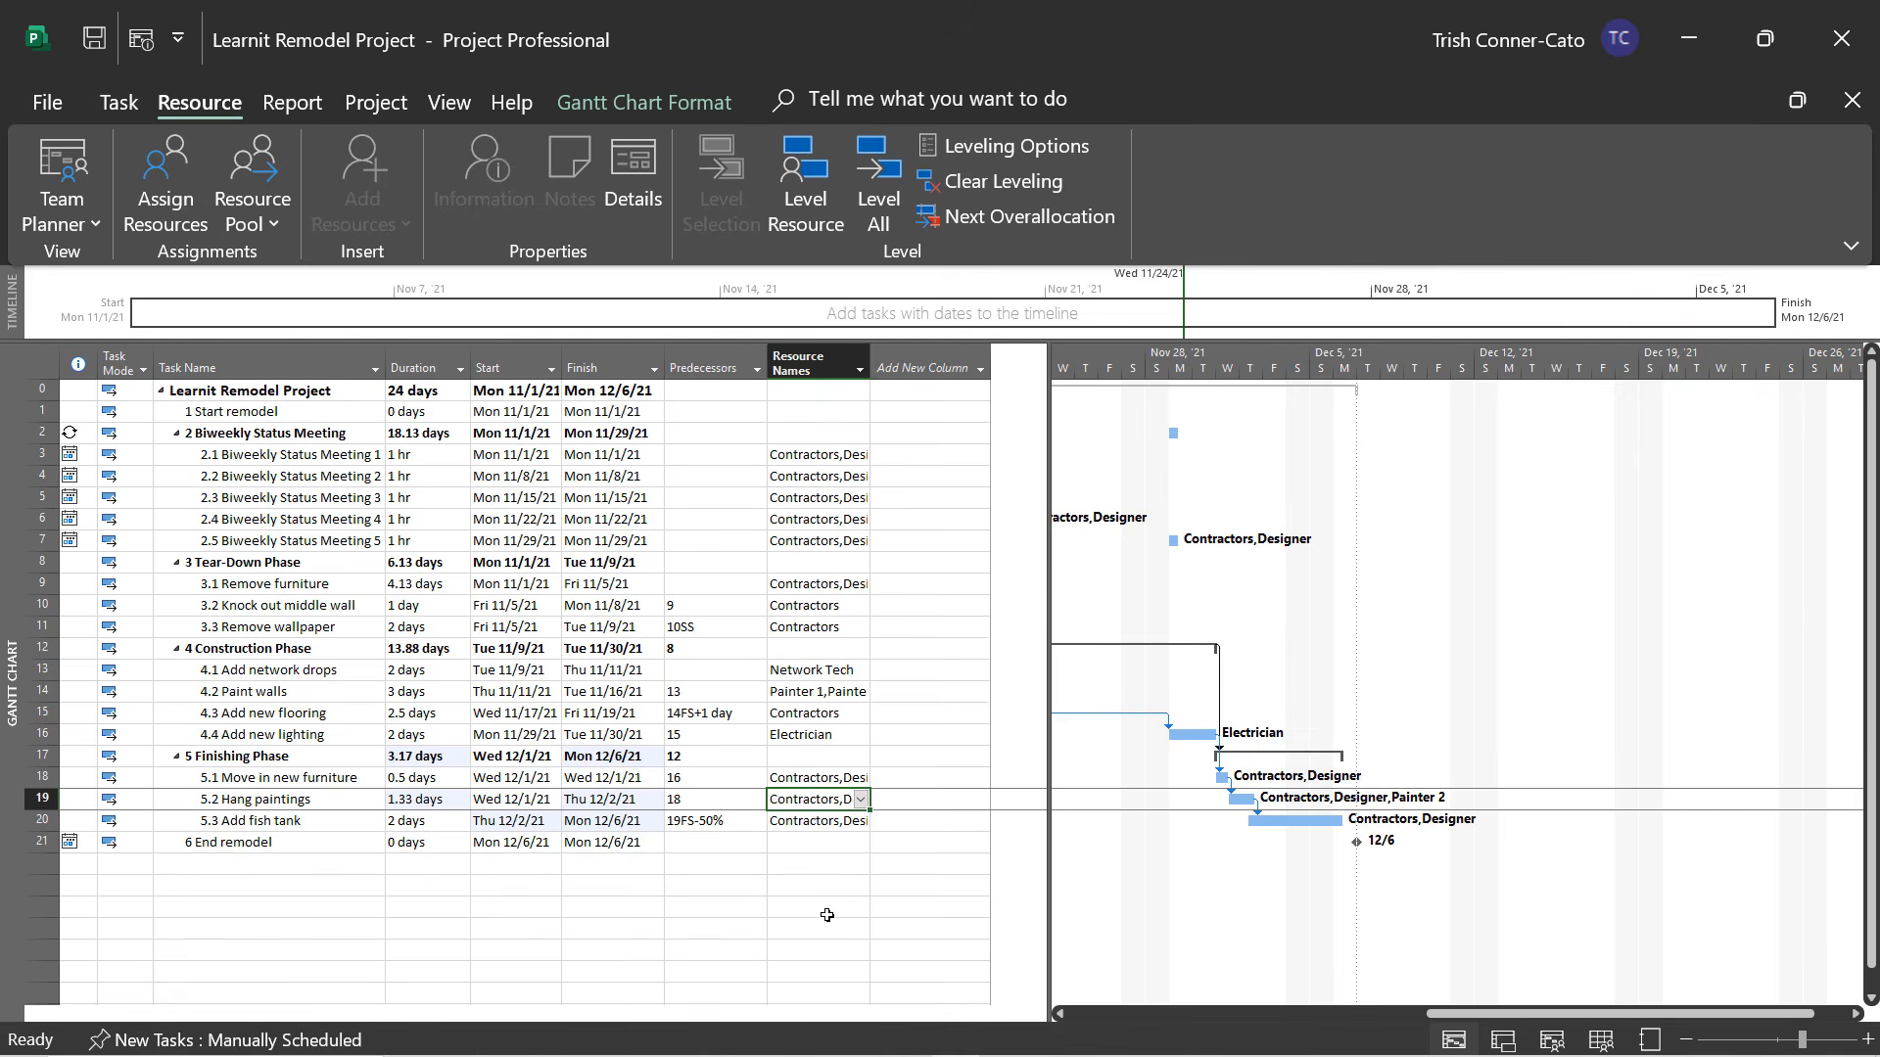
Assign Painter 2 to the Add fish tank task, reducing its duration but keeping the same amount of work.
click(806, 827)
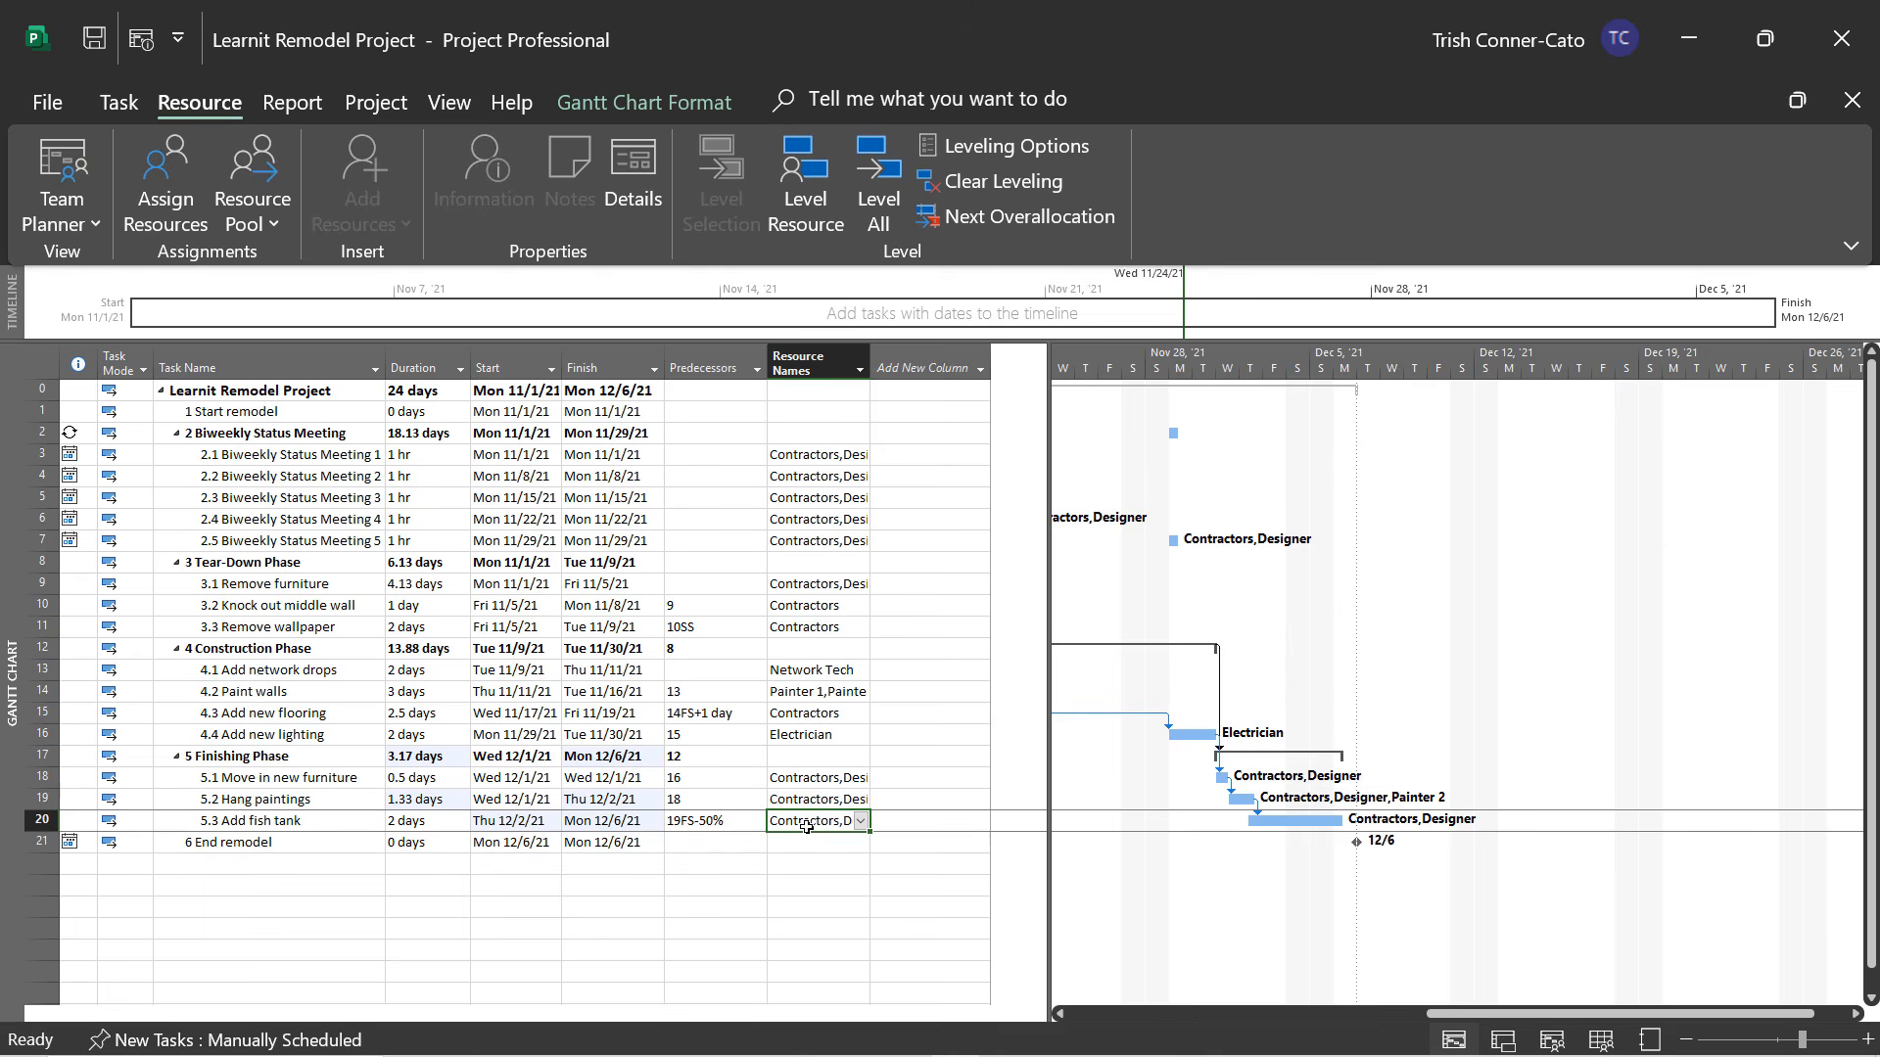
click(860, 822)
click(797, 984)
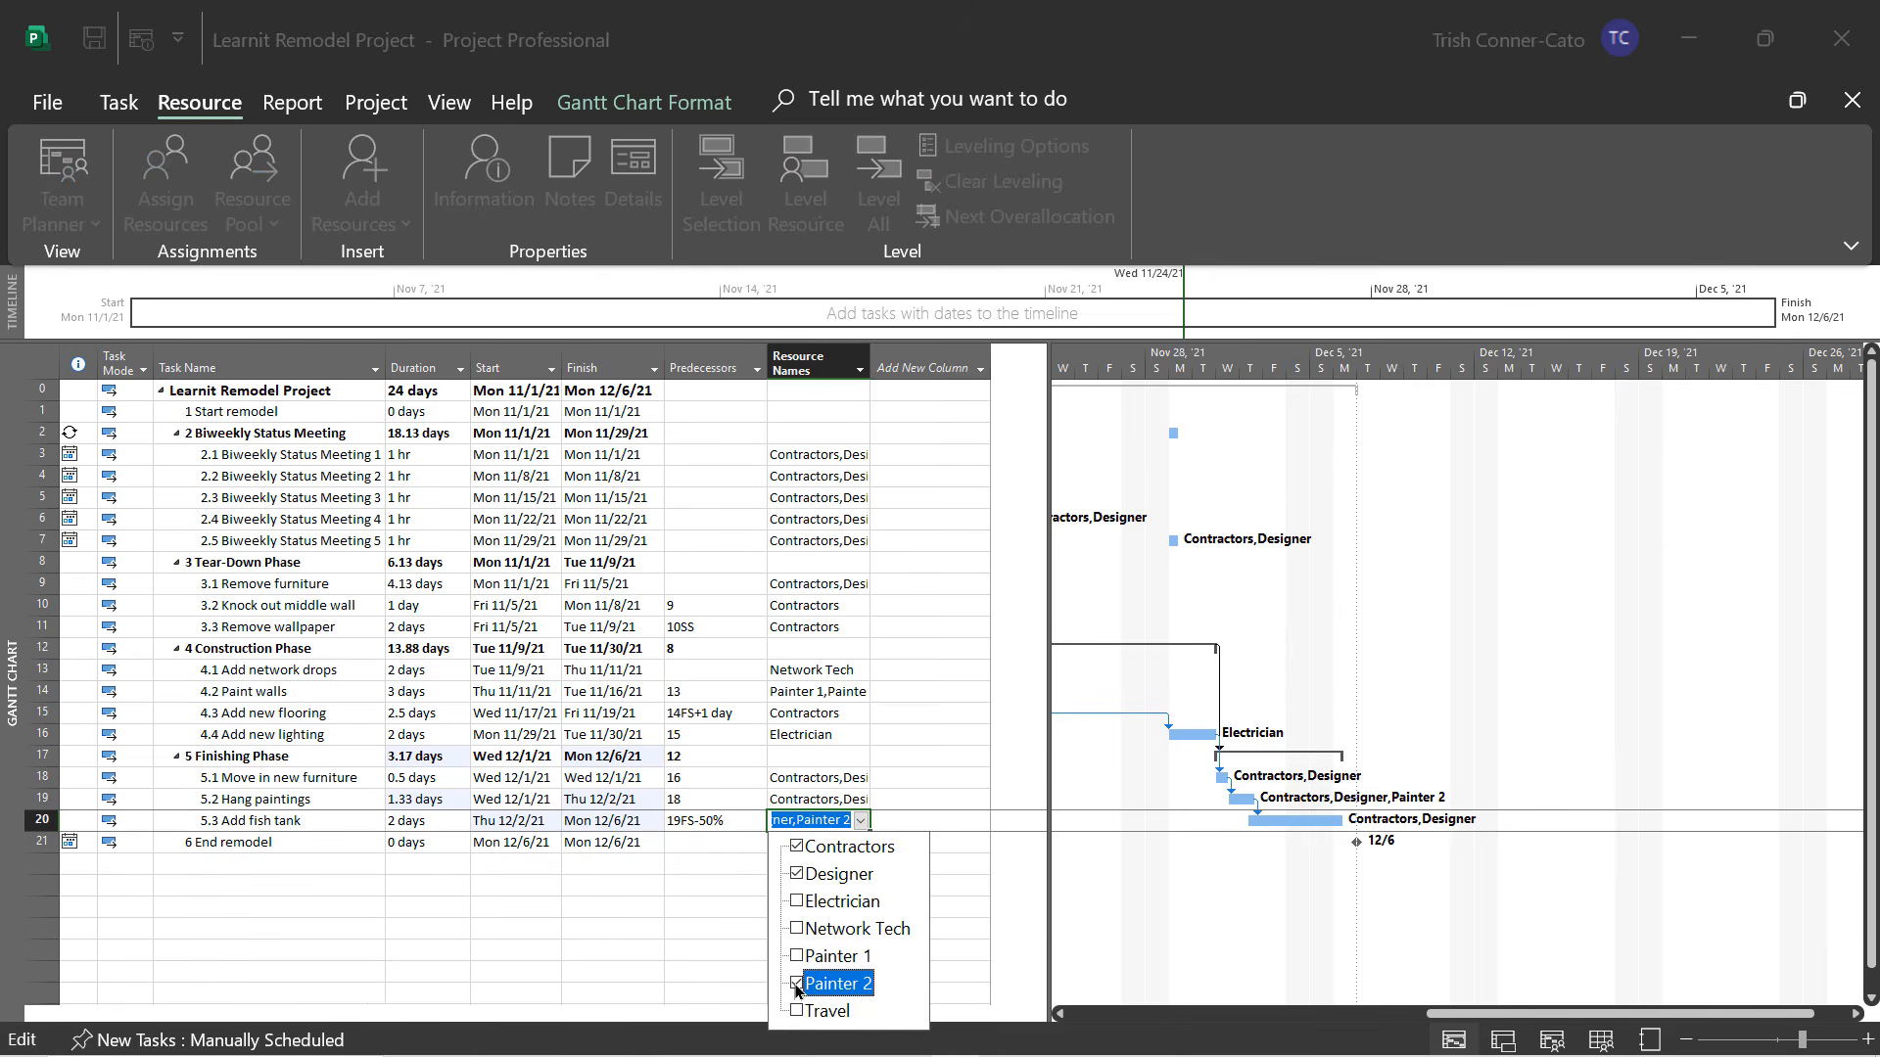
click(709, 943)
click(744, 826)
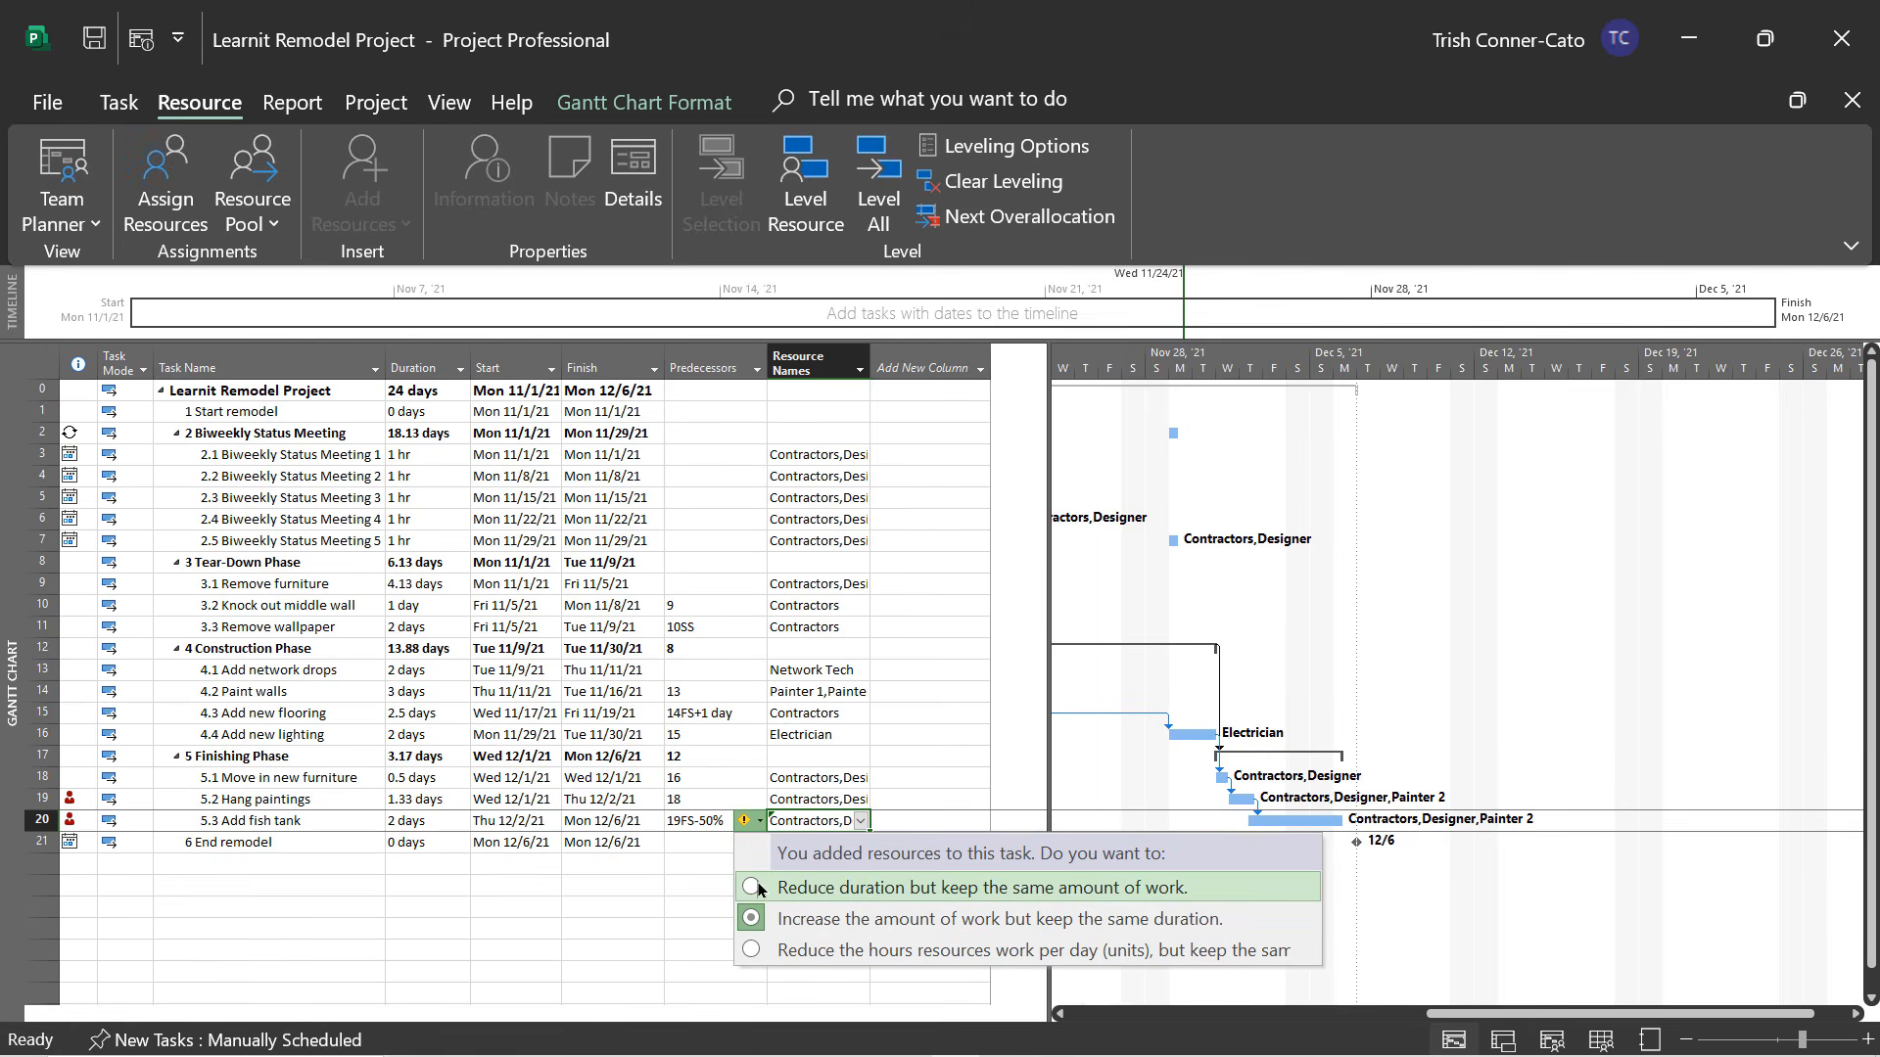
click(755, 887)
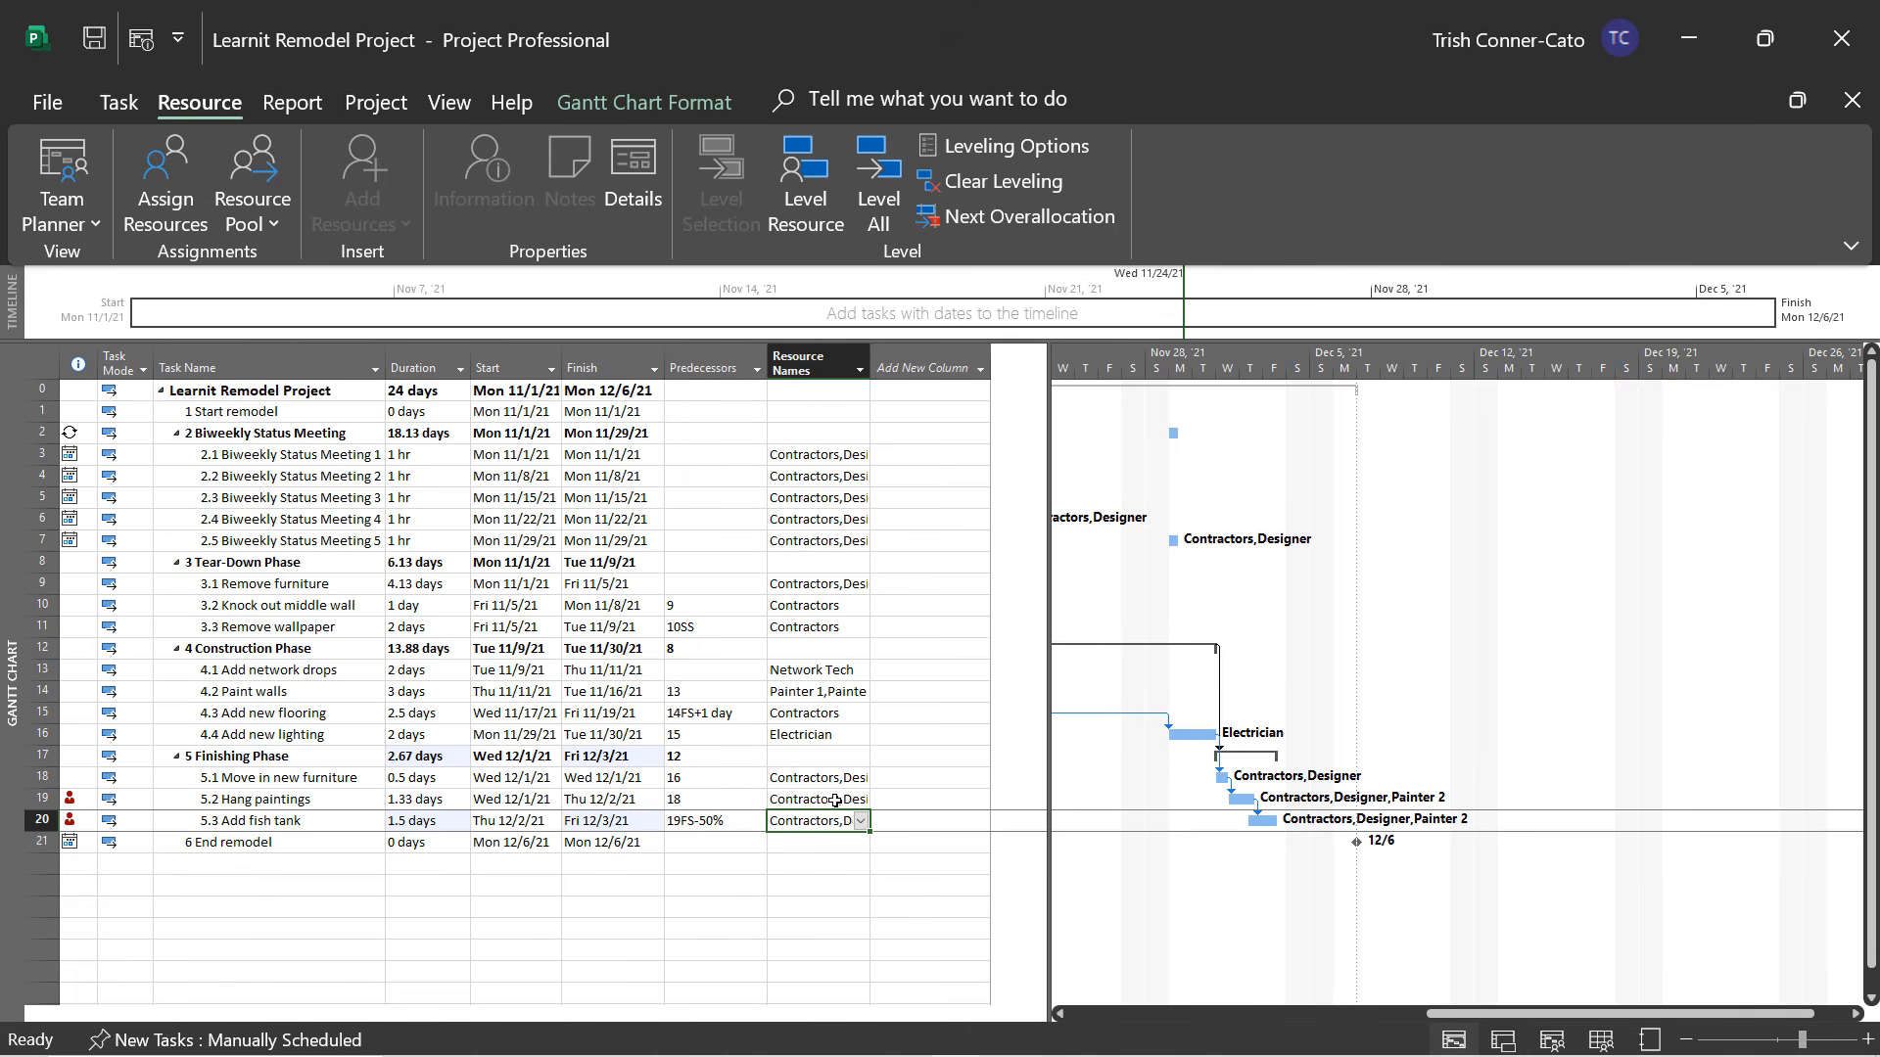
Level all resources again with the added painter assignments and save the project.
click(895, 186)
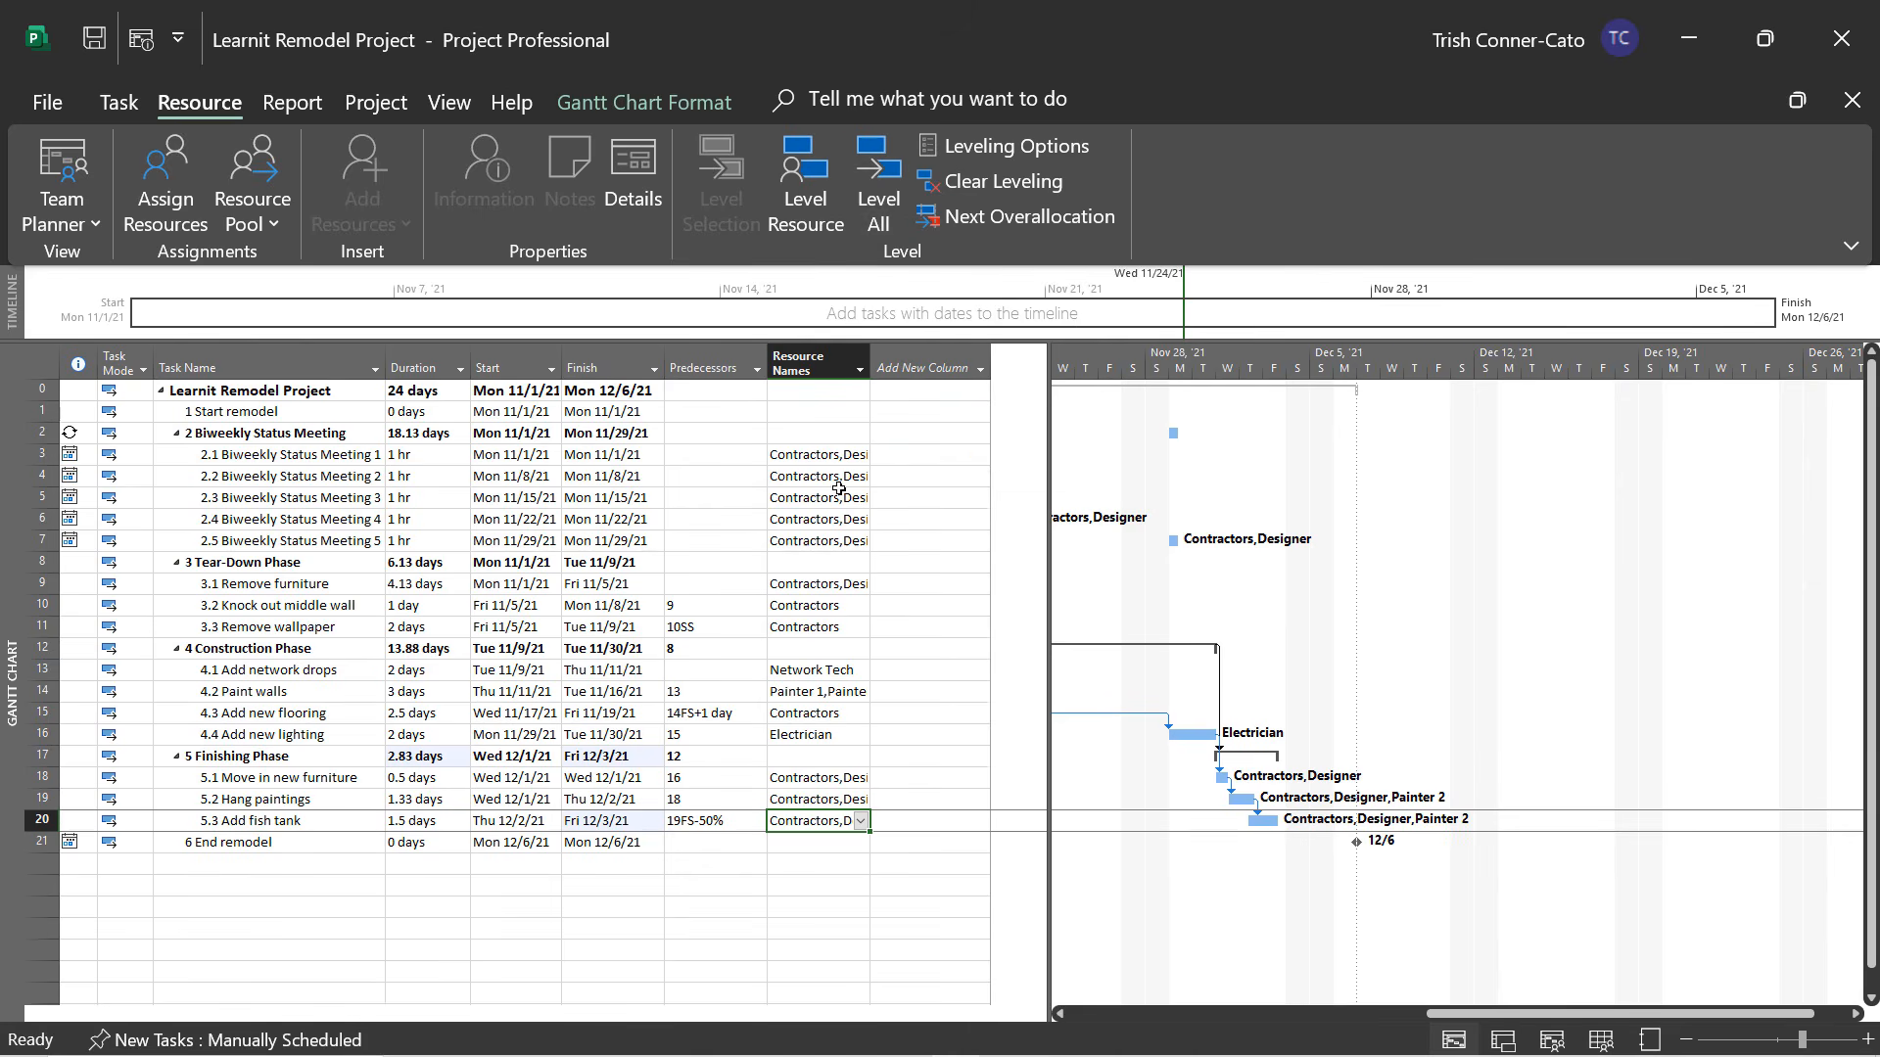
click(91, 39)
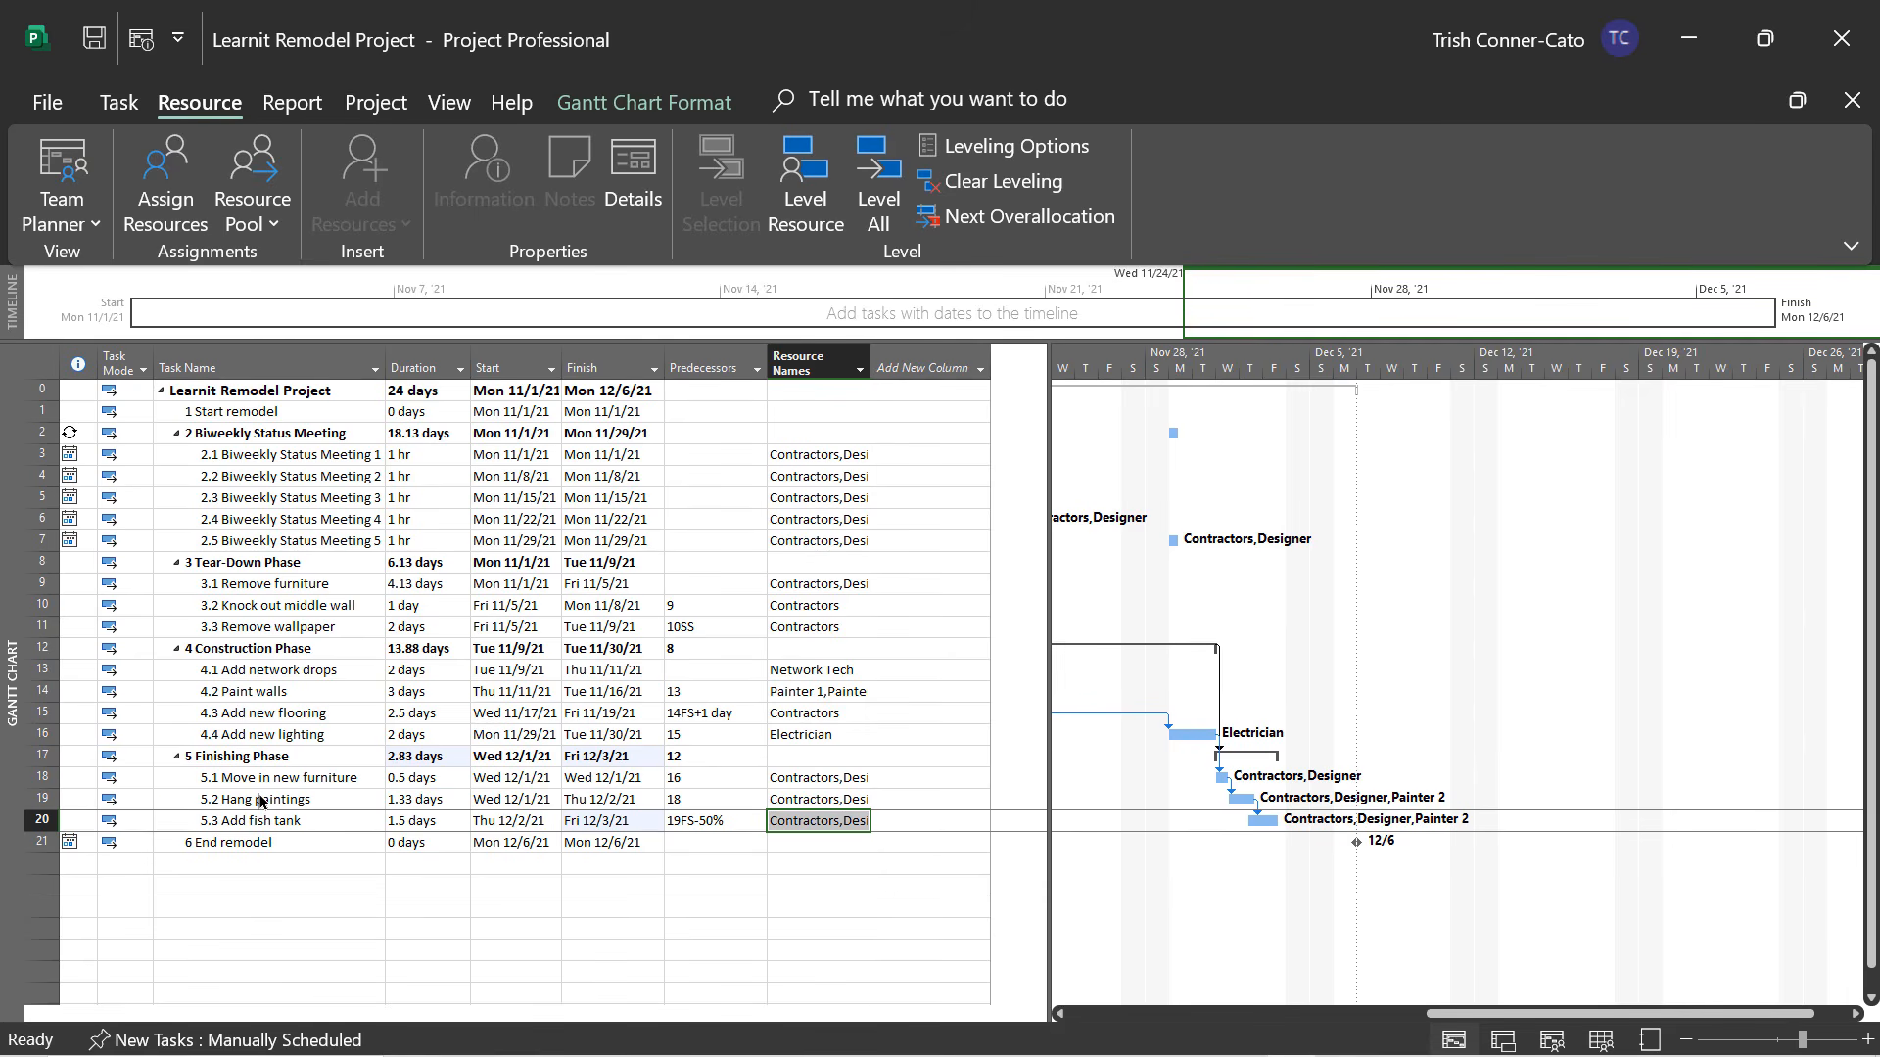
Add a Hang paintings note, dated 10/13/21 with initials: "Painter 2 added at request of current resources. Also, added to task 5.3.".
double_click(261, 800)
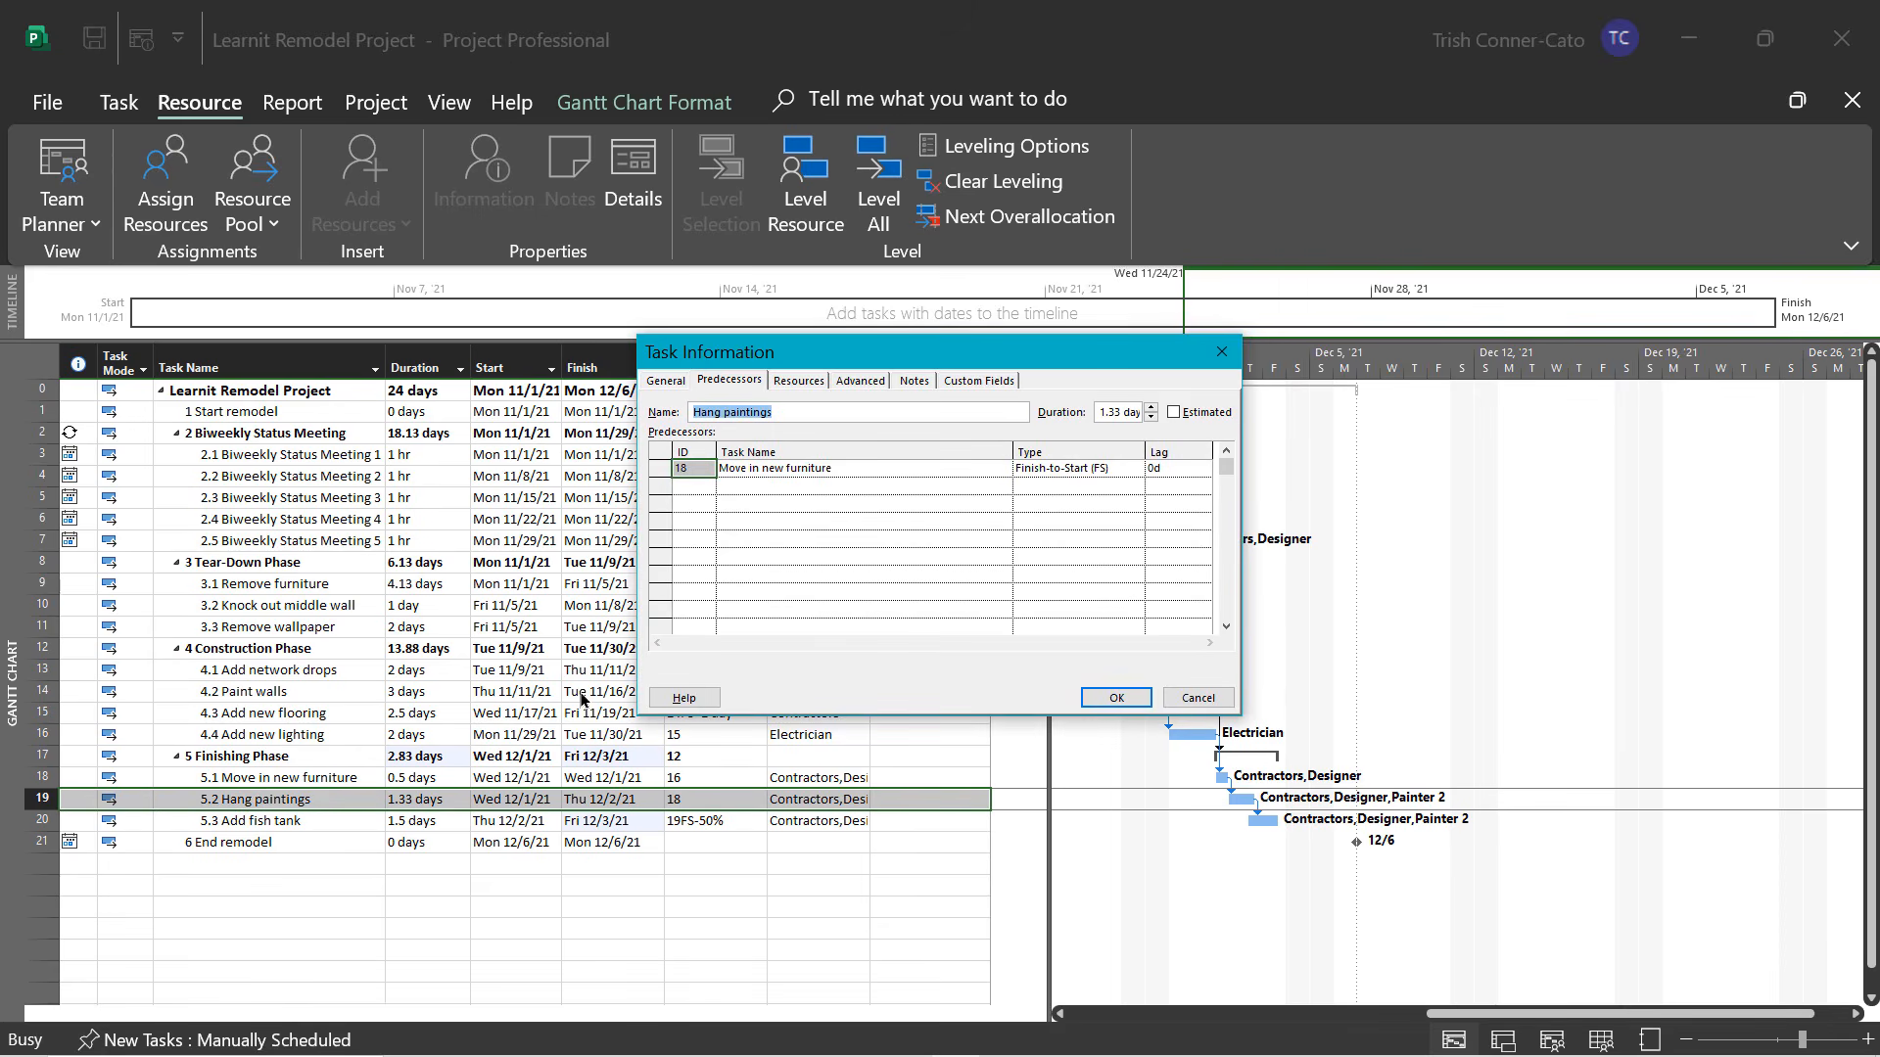
click(918, 382)
click(866, 487)
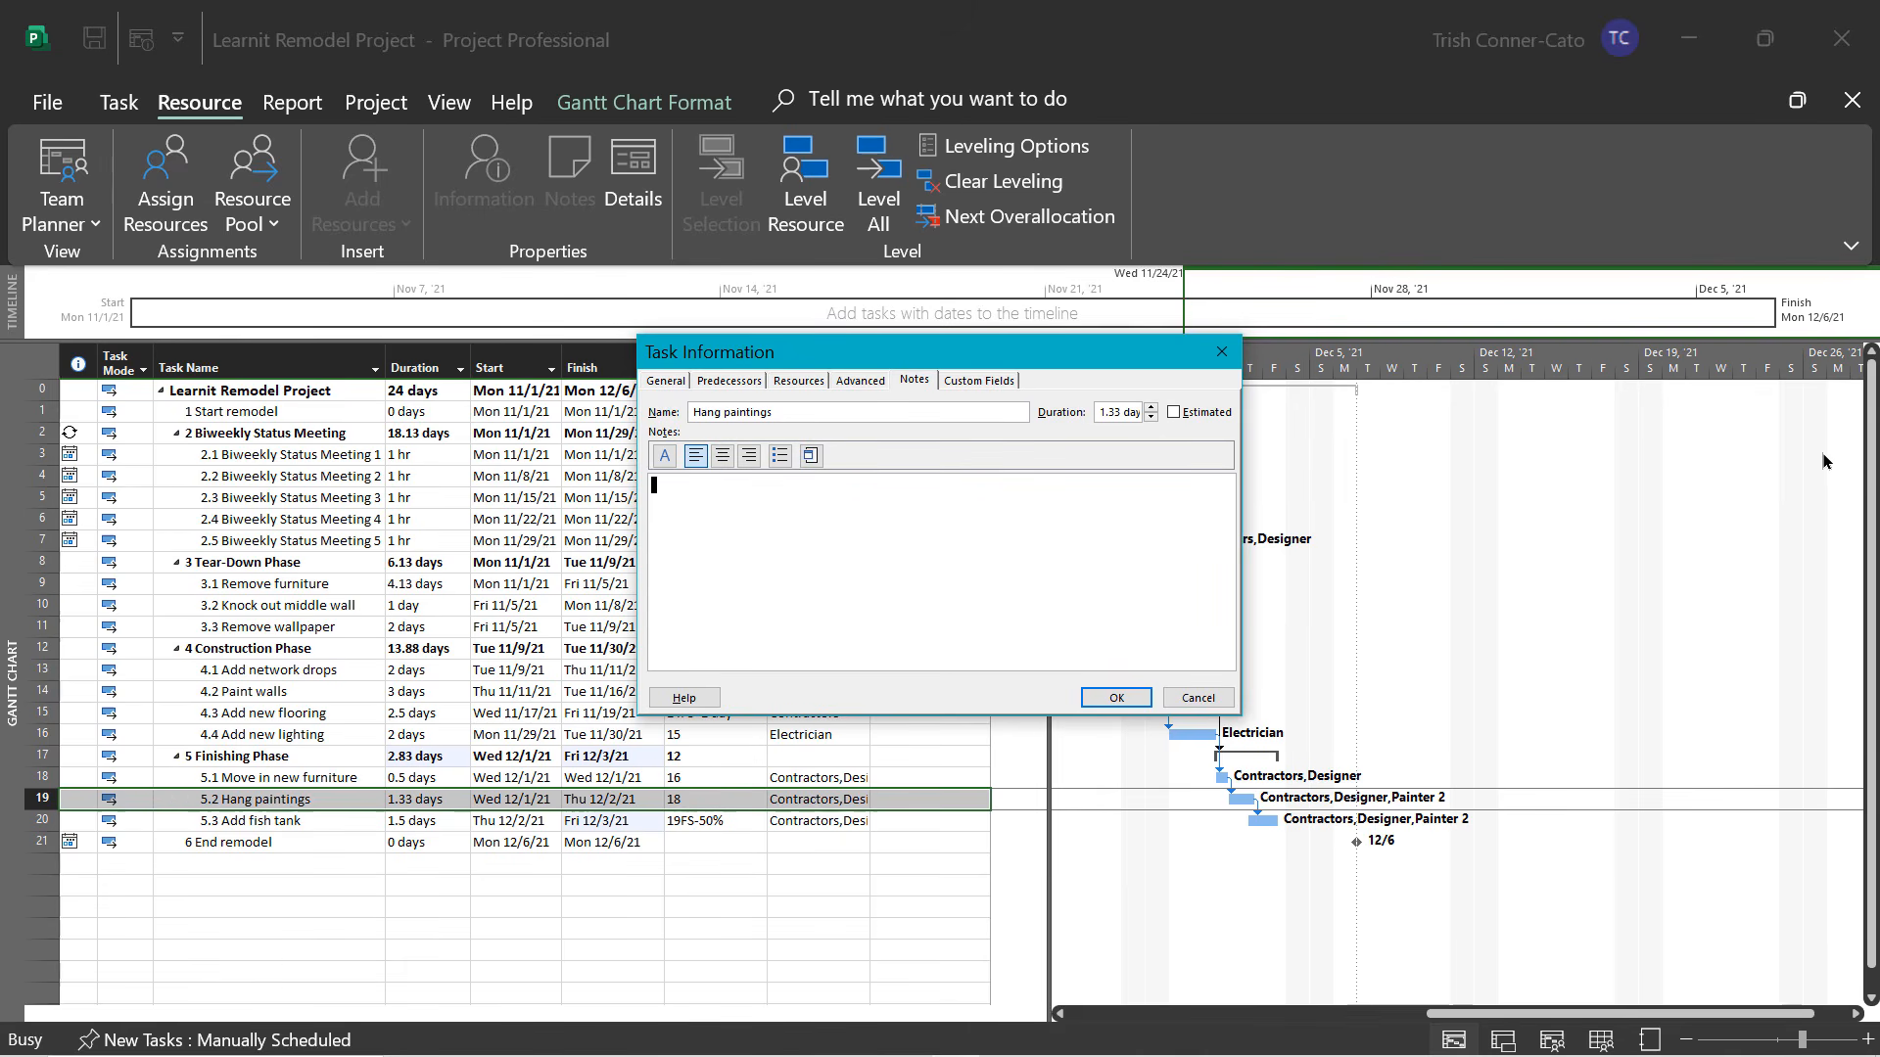
text(10/13/21 - tcc)
key(Return)
text(Painter 2 added at request of current resources.)
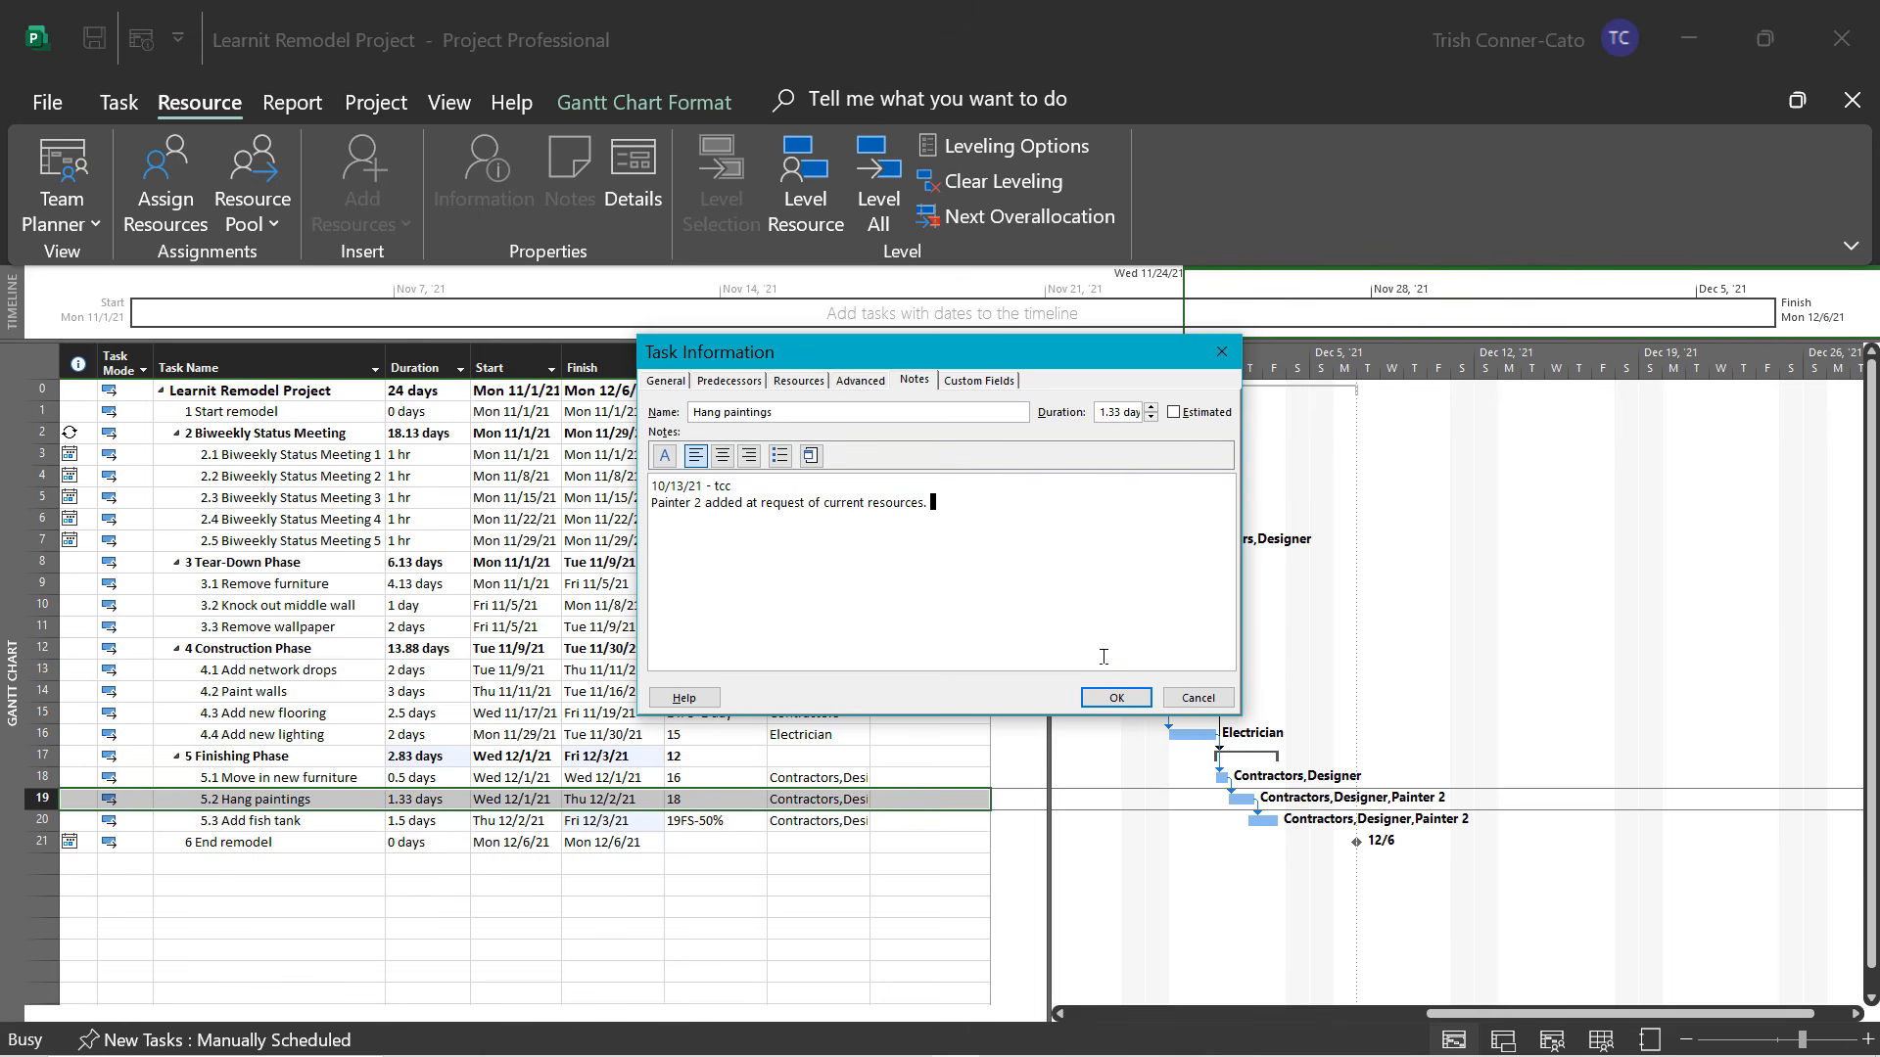
text(  Also, added to task 5.3.)
click(1114, 698)
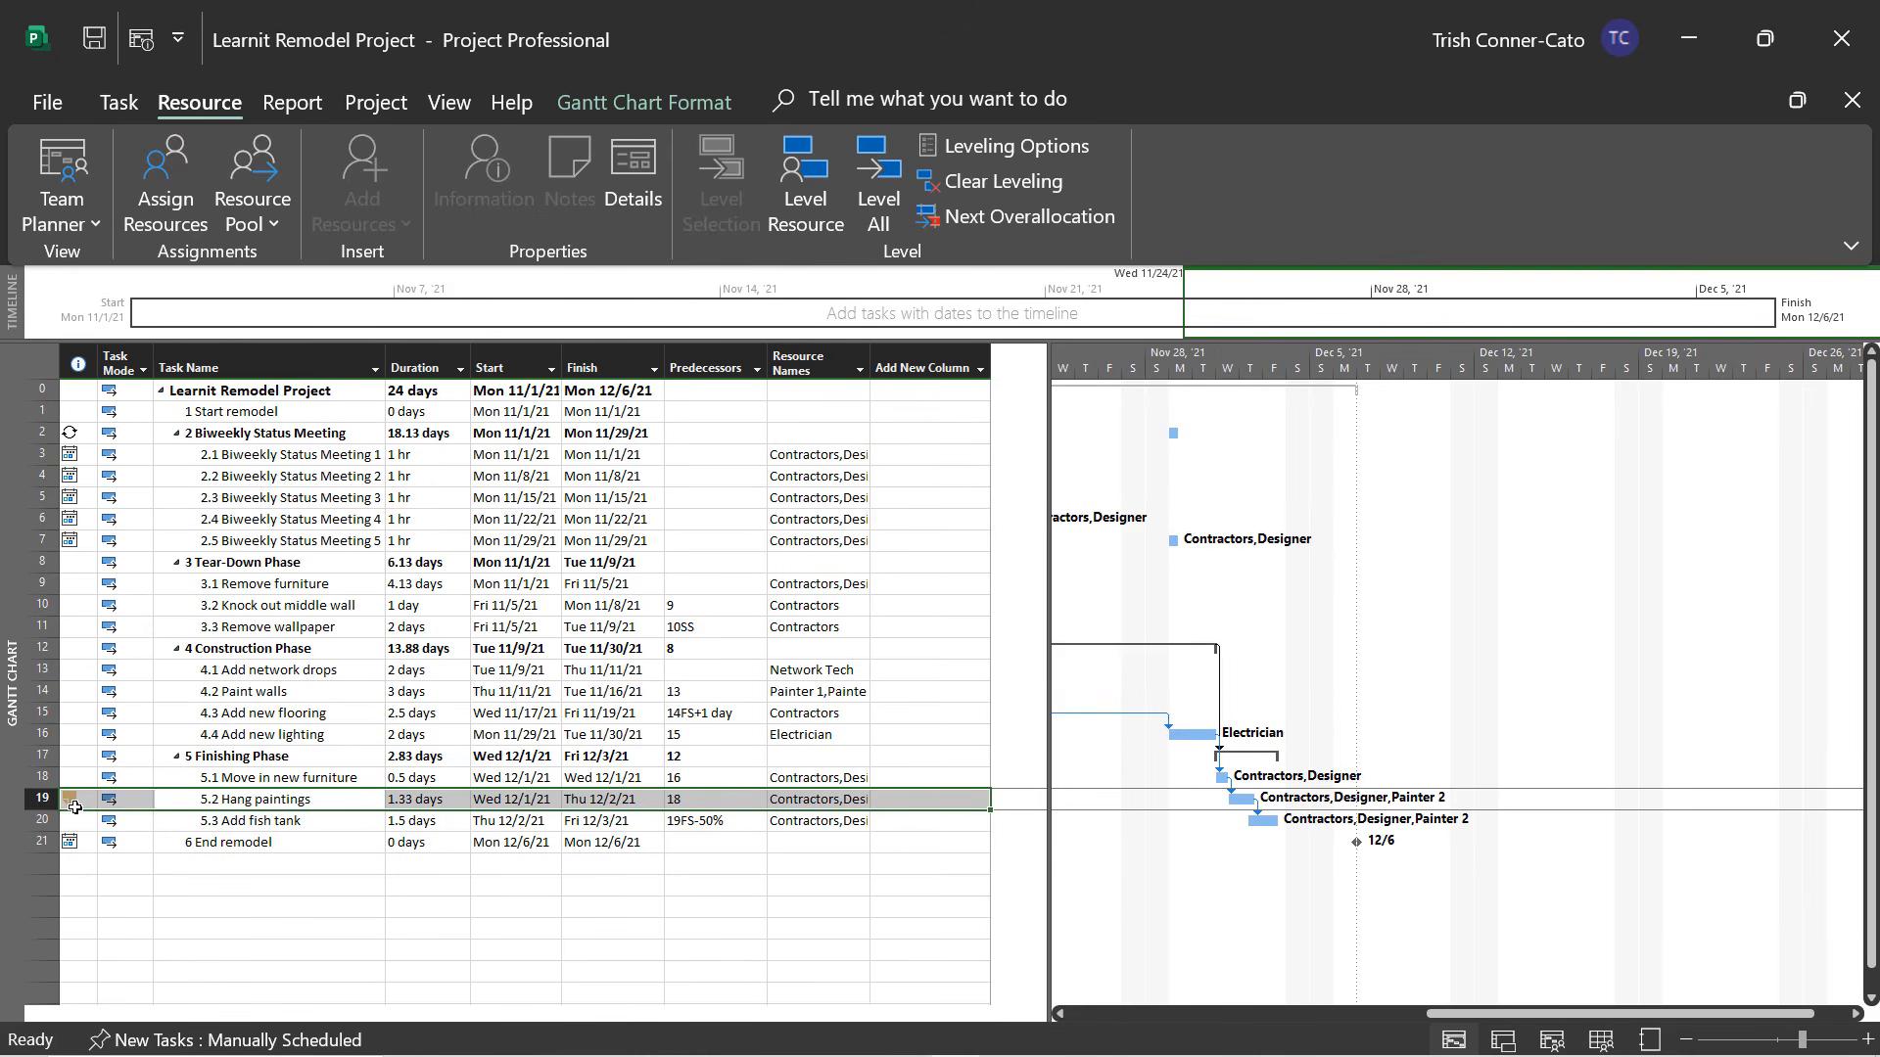
mouse_move(71, 808)
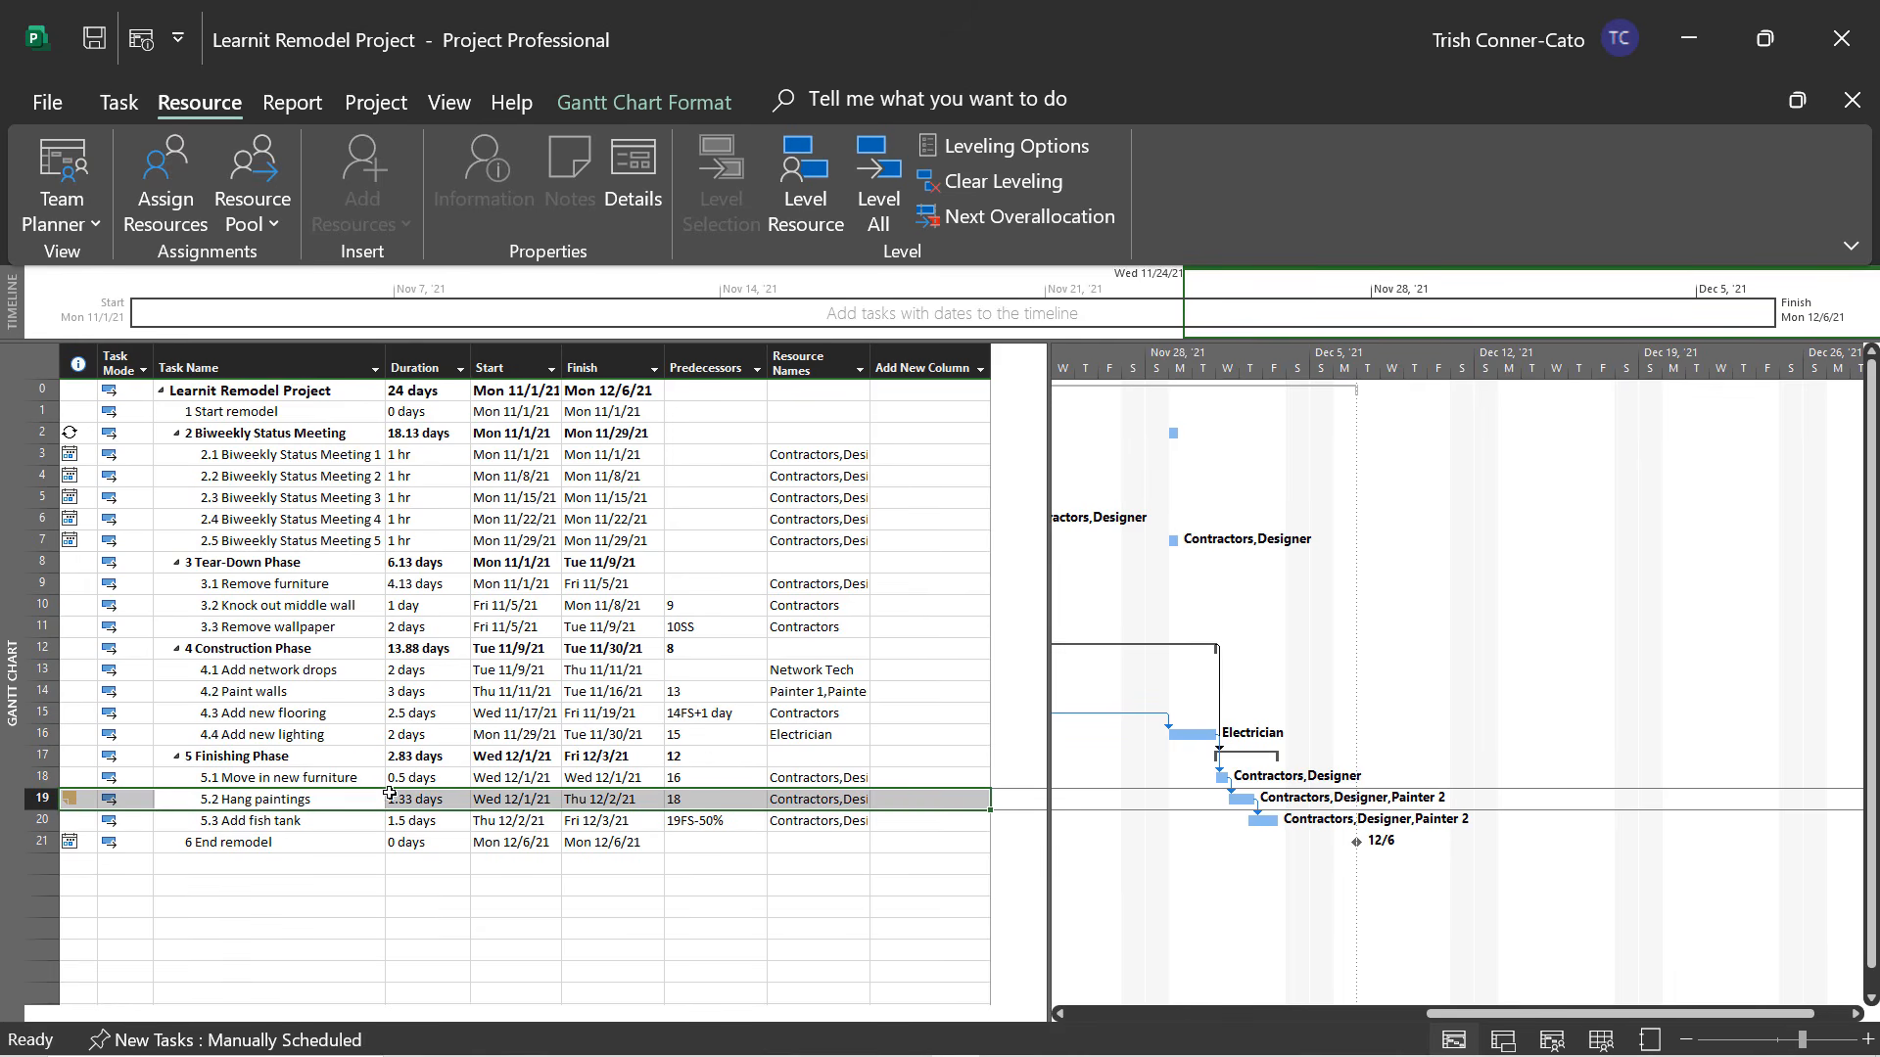
Insert a Fixed Cost column before the Duration column in the task table.
right_click(427, 366)
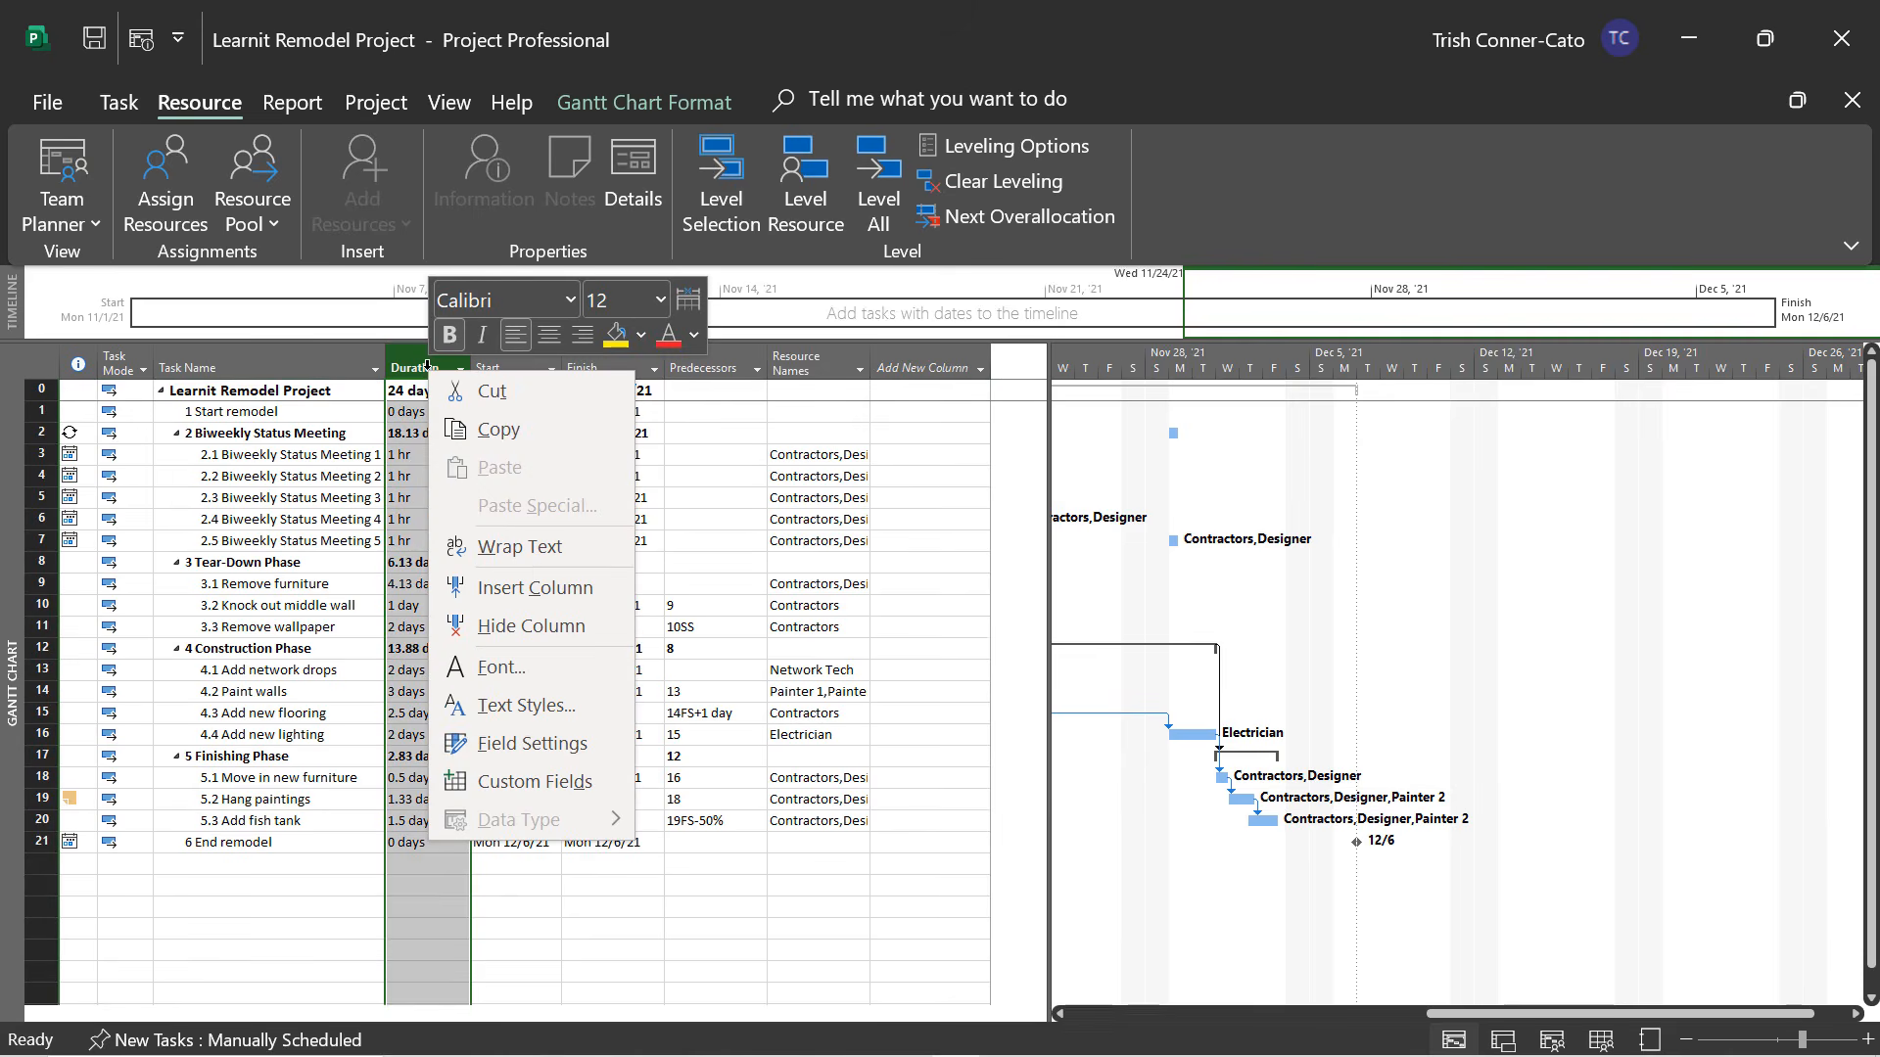
click(474, 588)
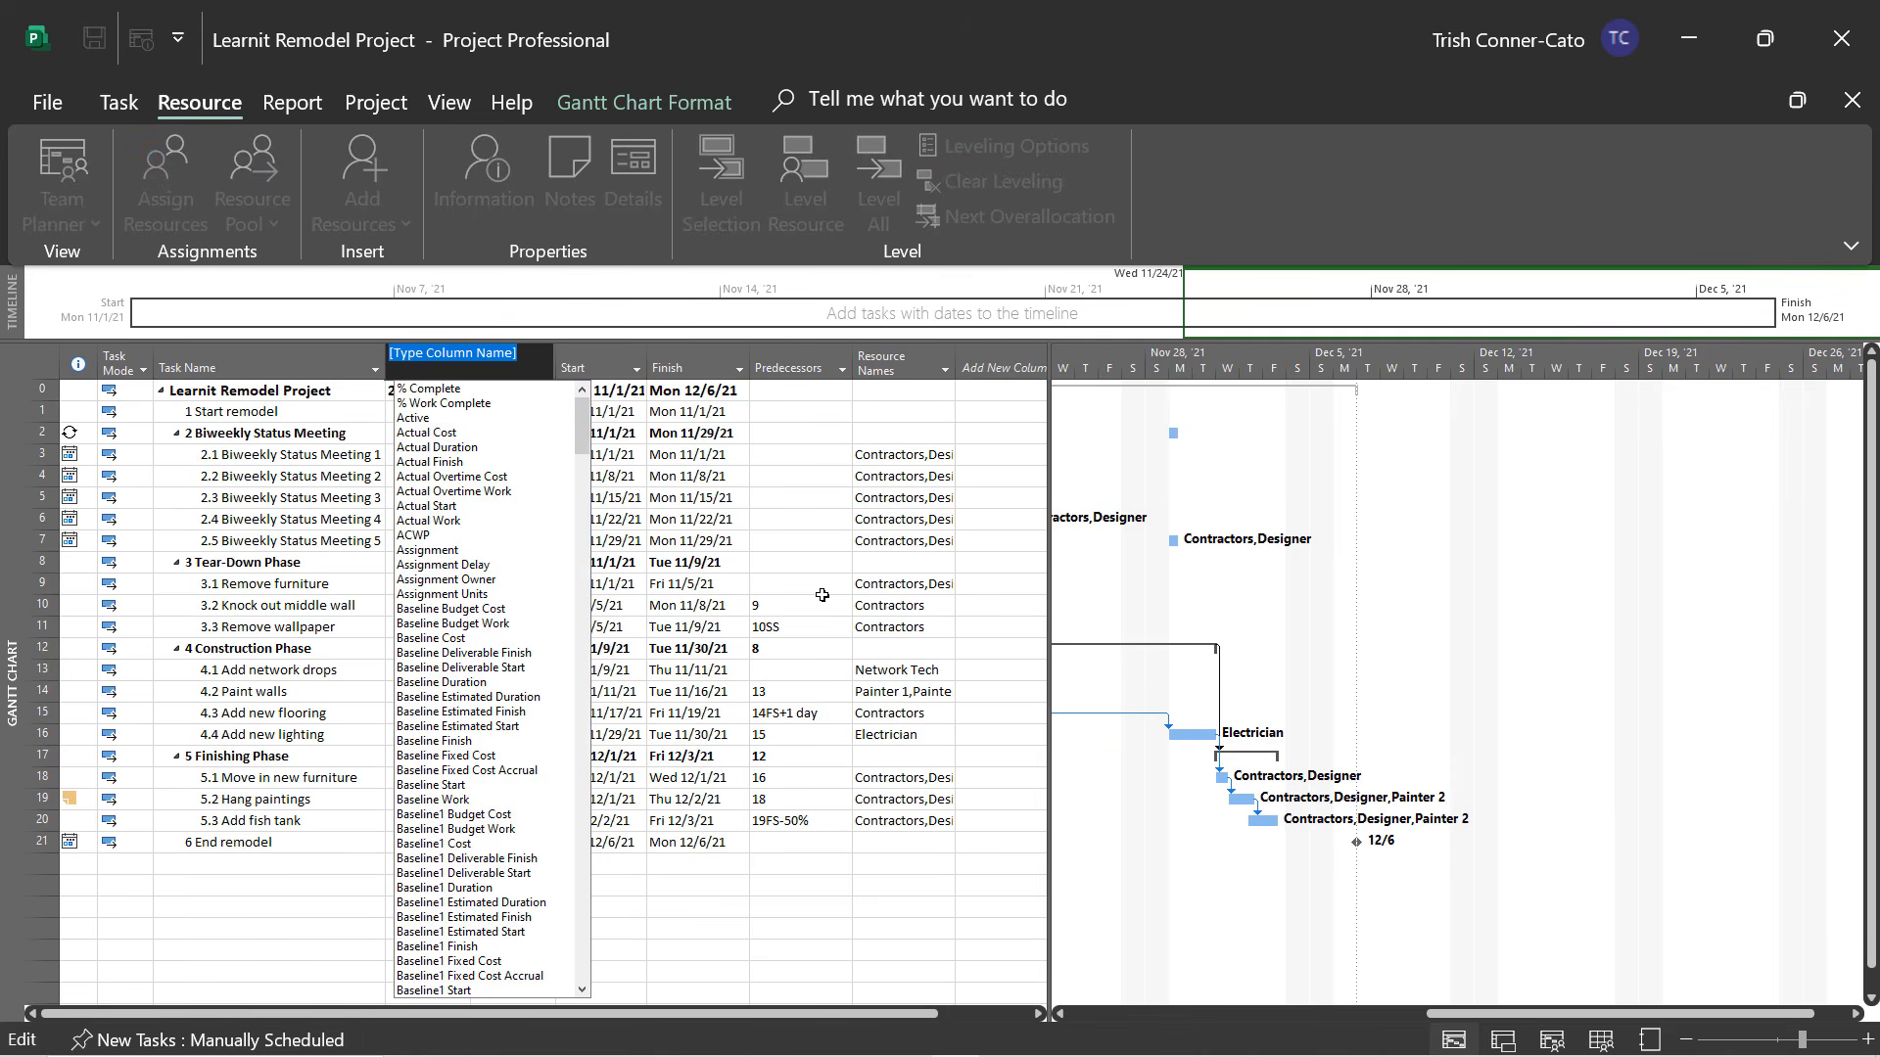
text(fi)
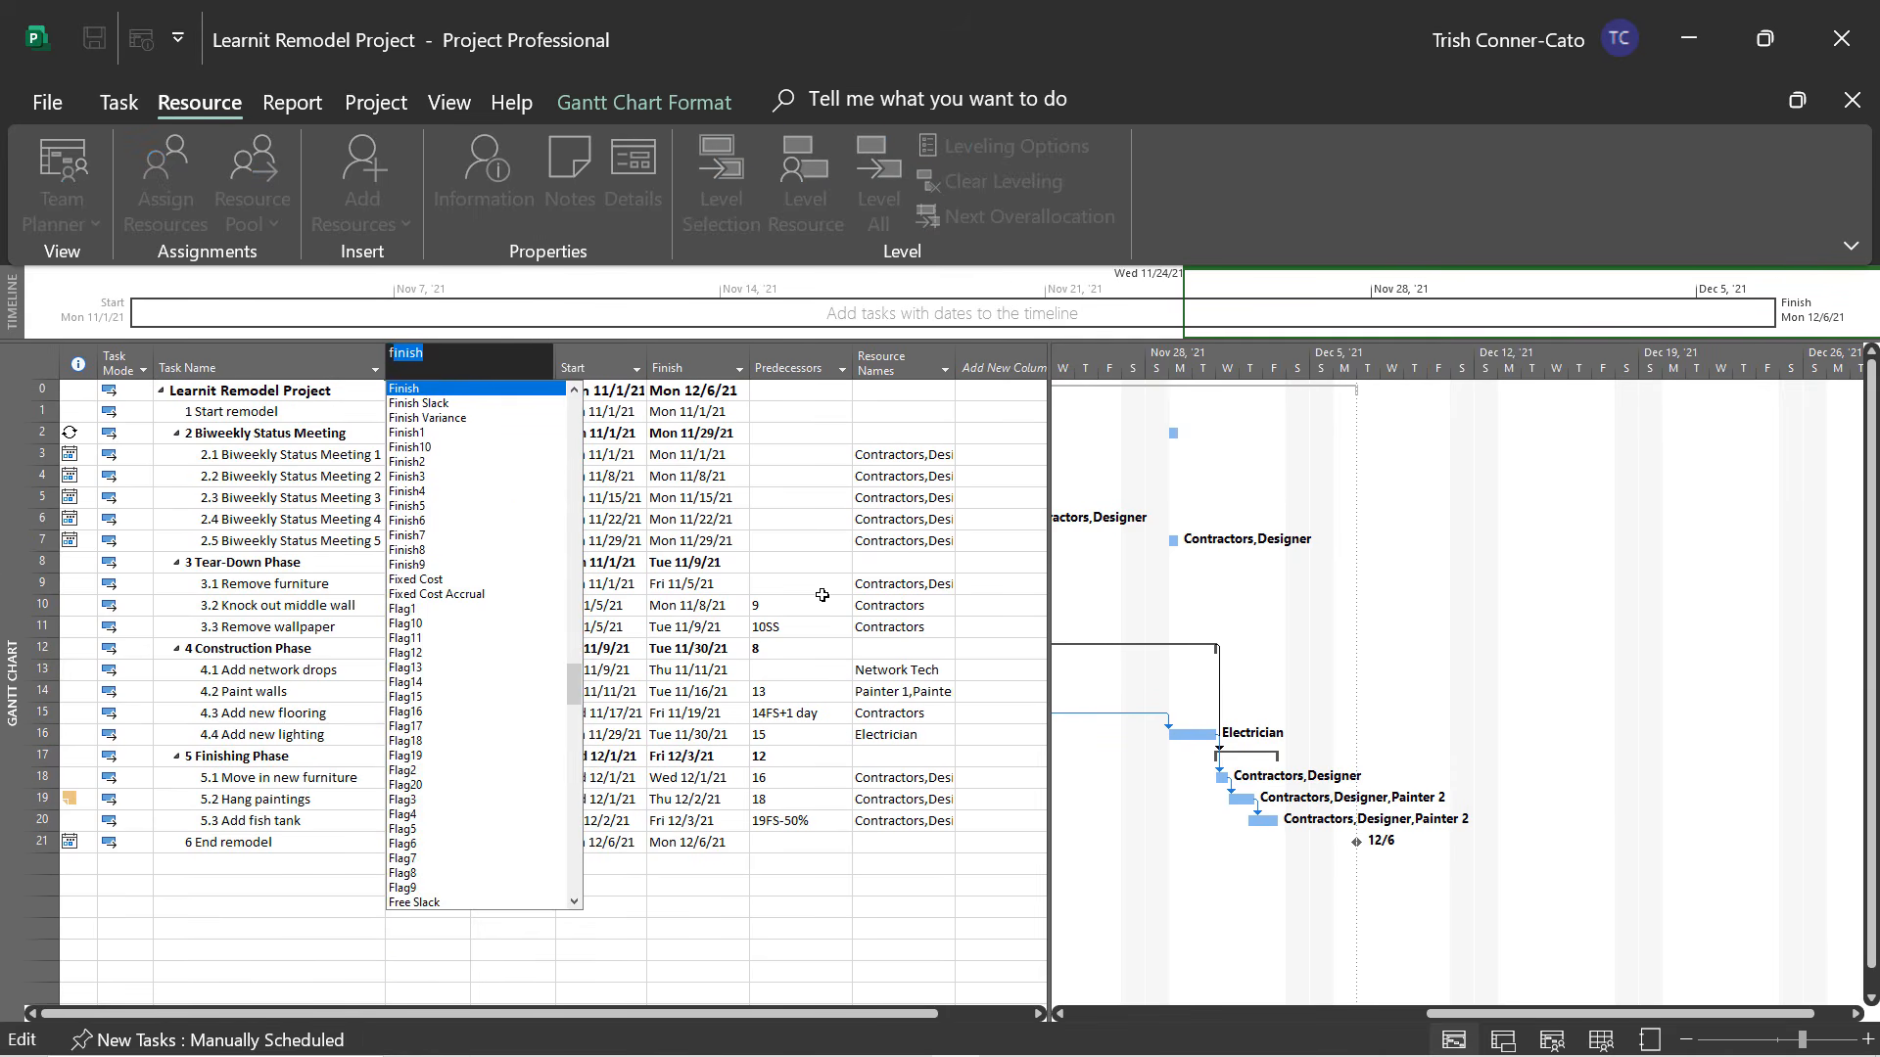
text(xed Cost)
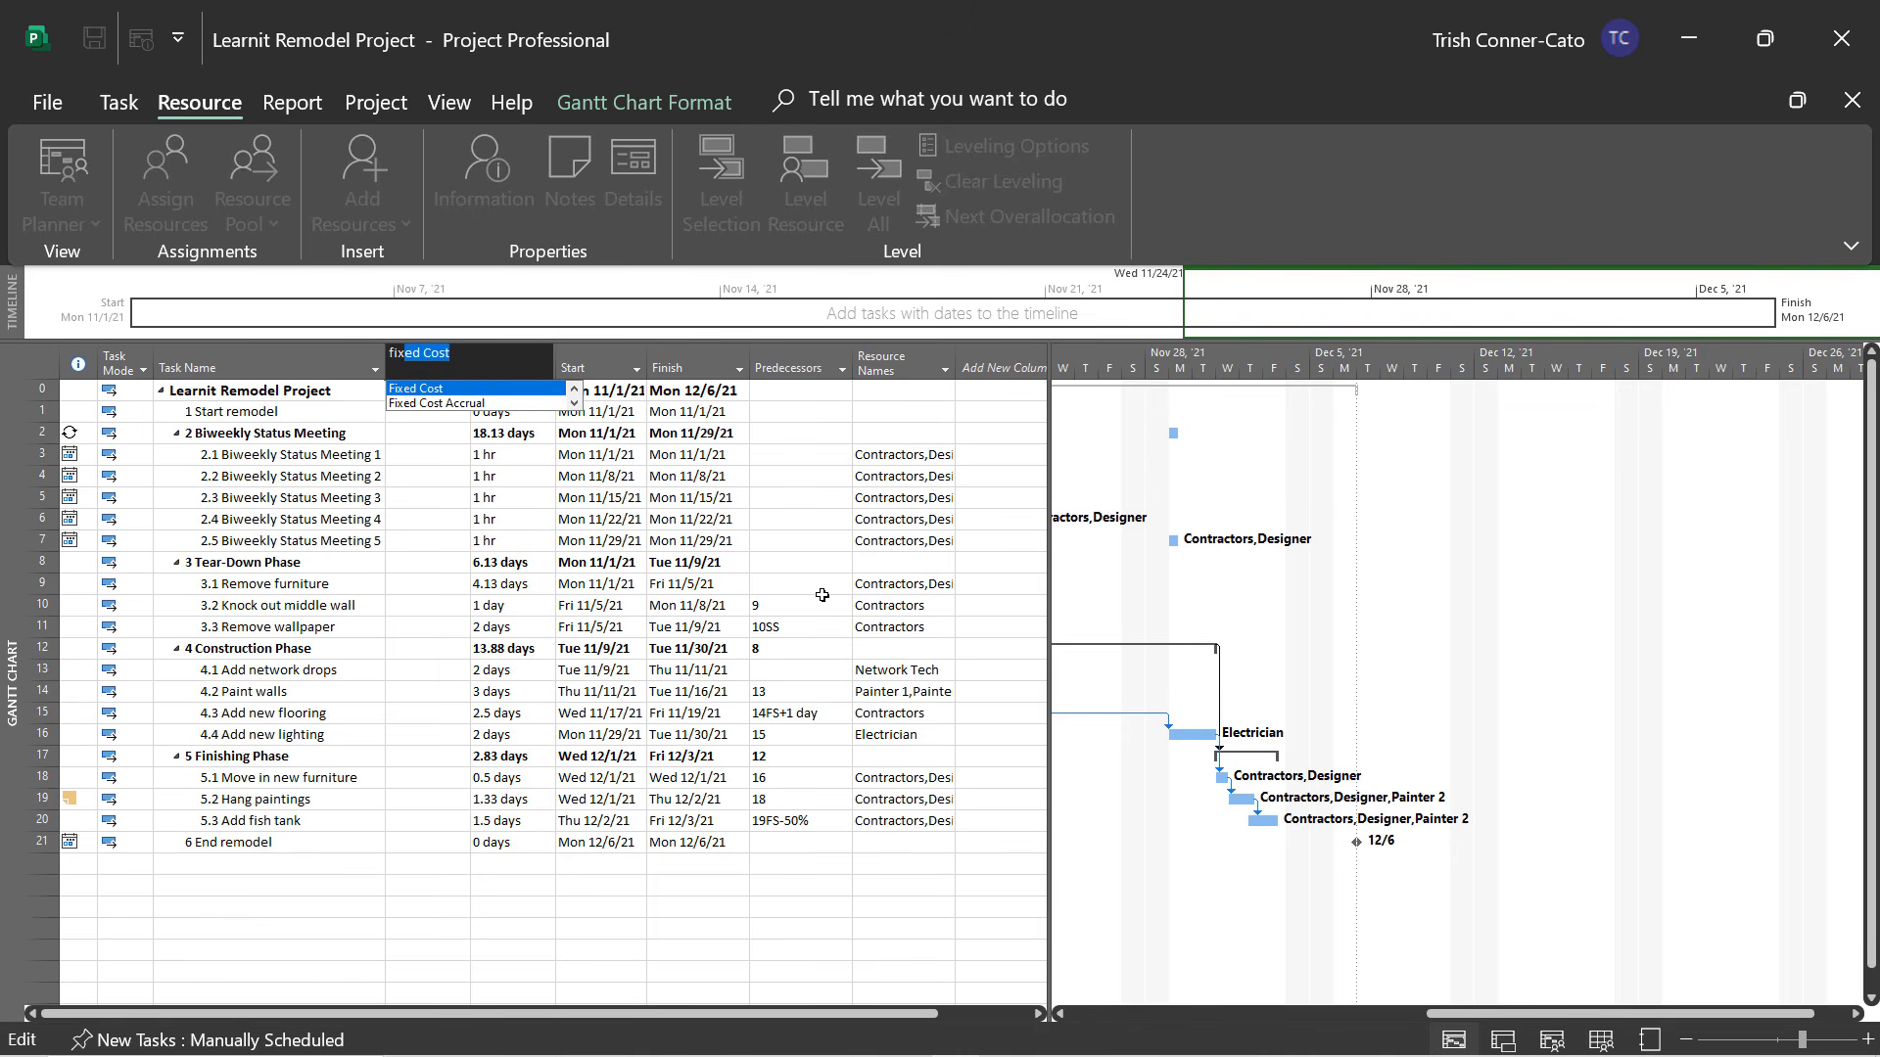
key(Return)
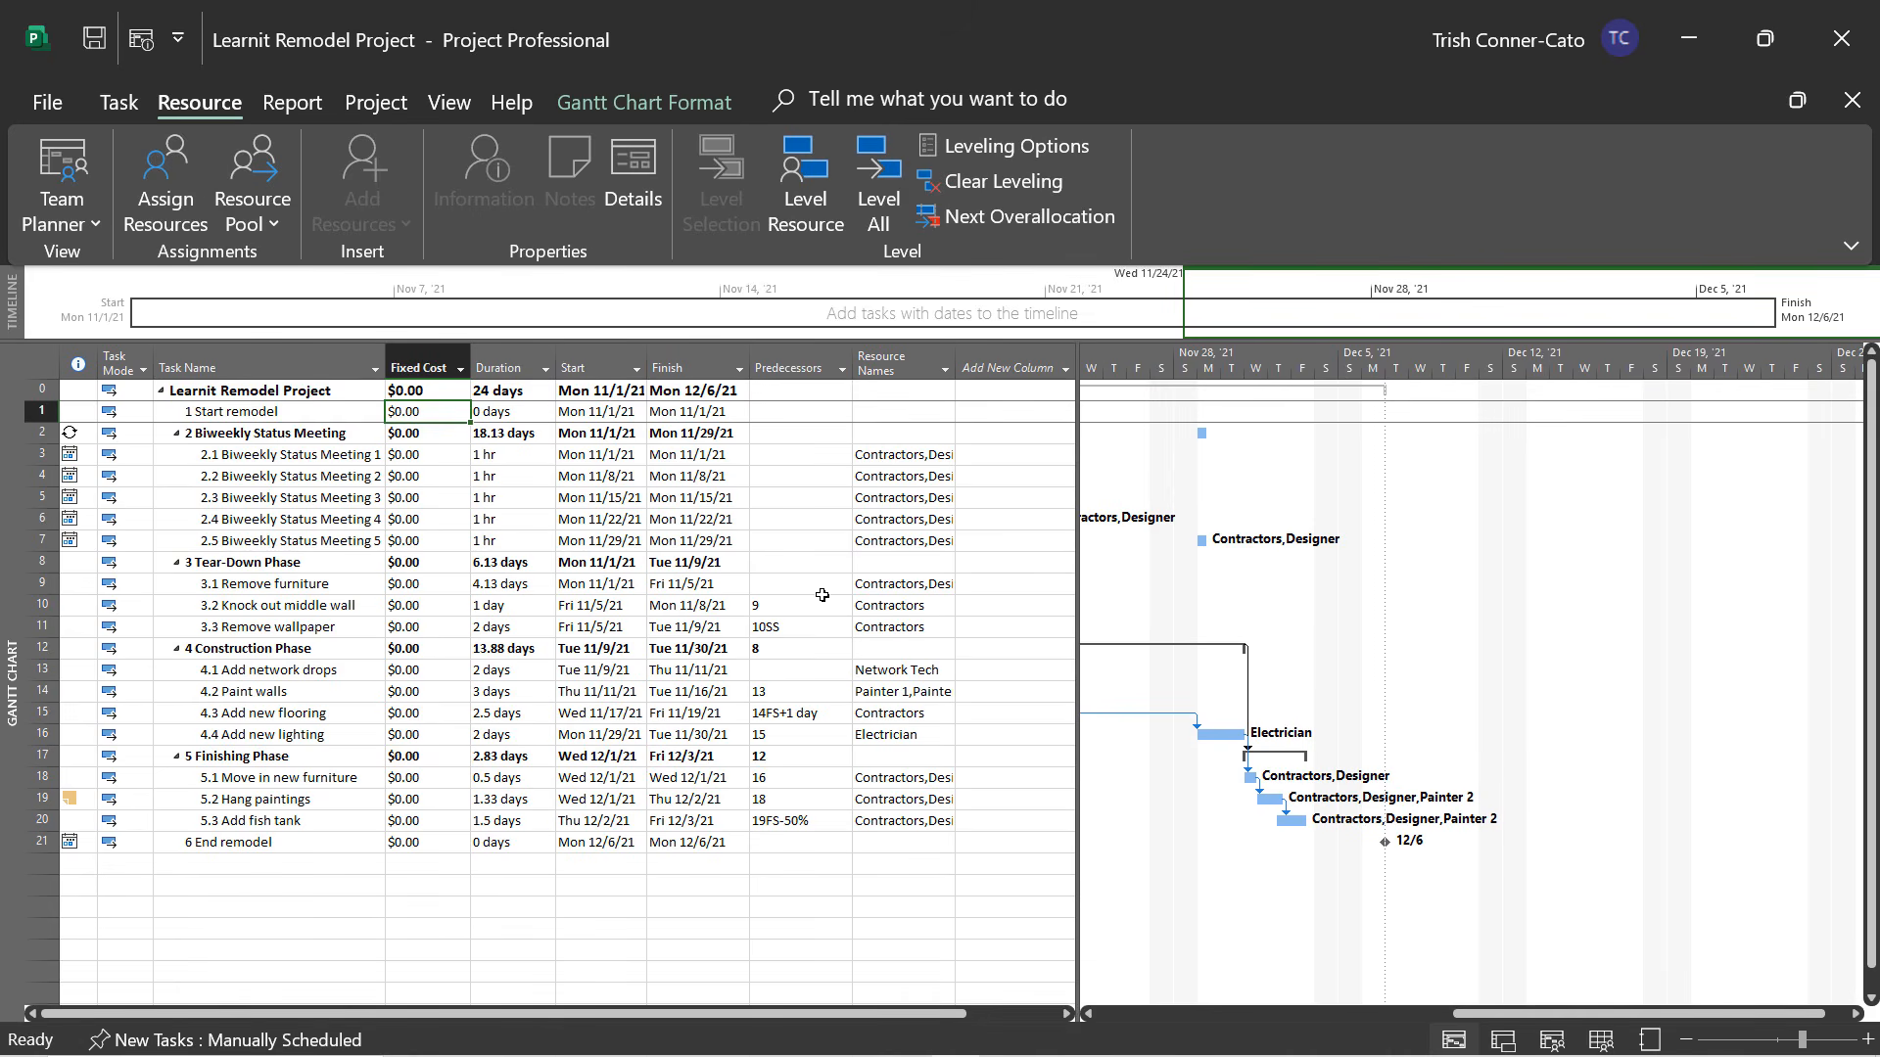
Set the fixed cost of the Add fish tank task to 550.00.
click(407, 825)
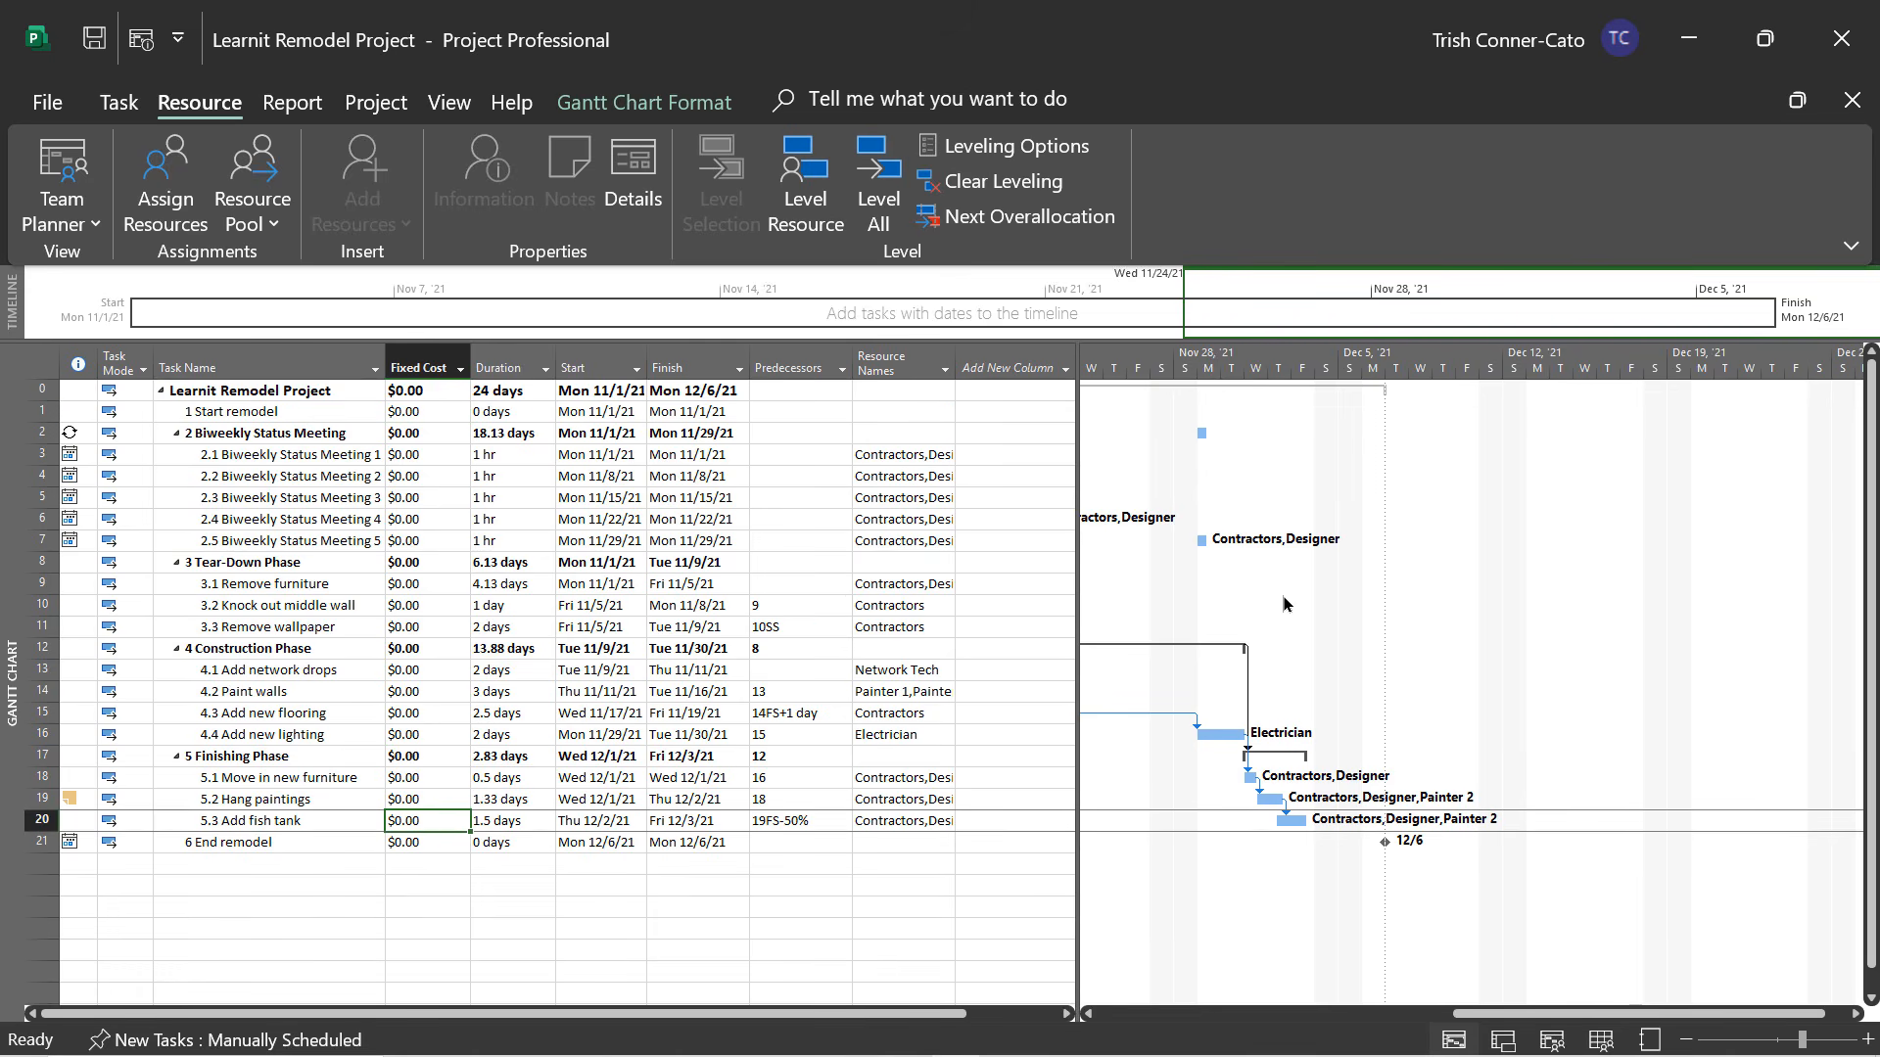
text(5)
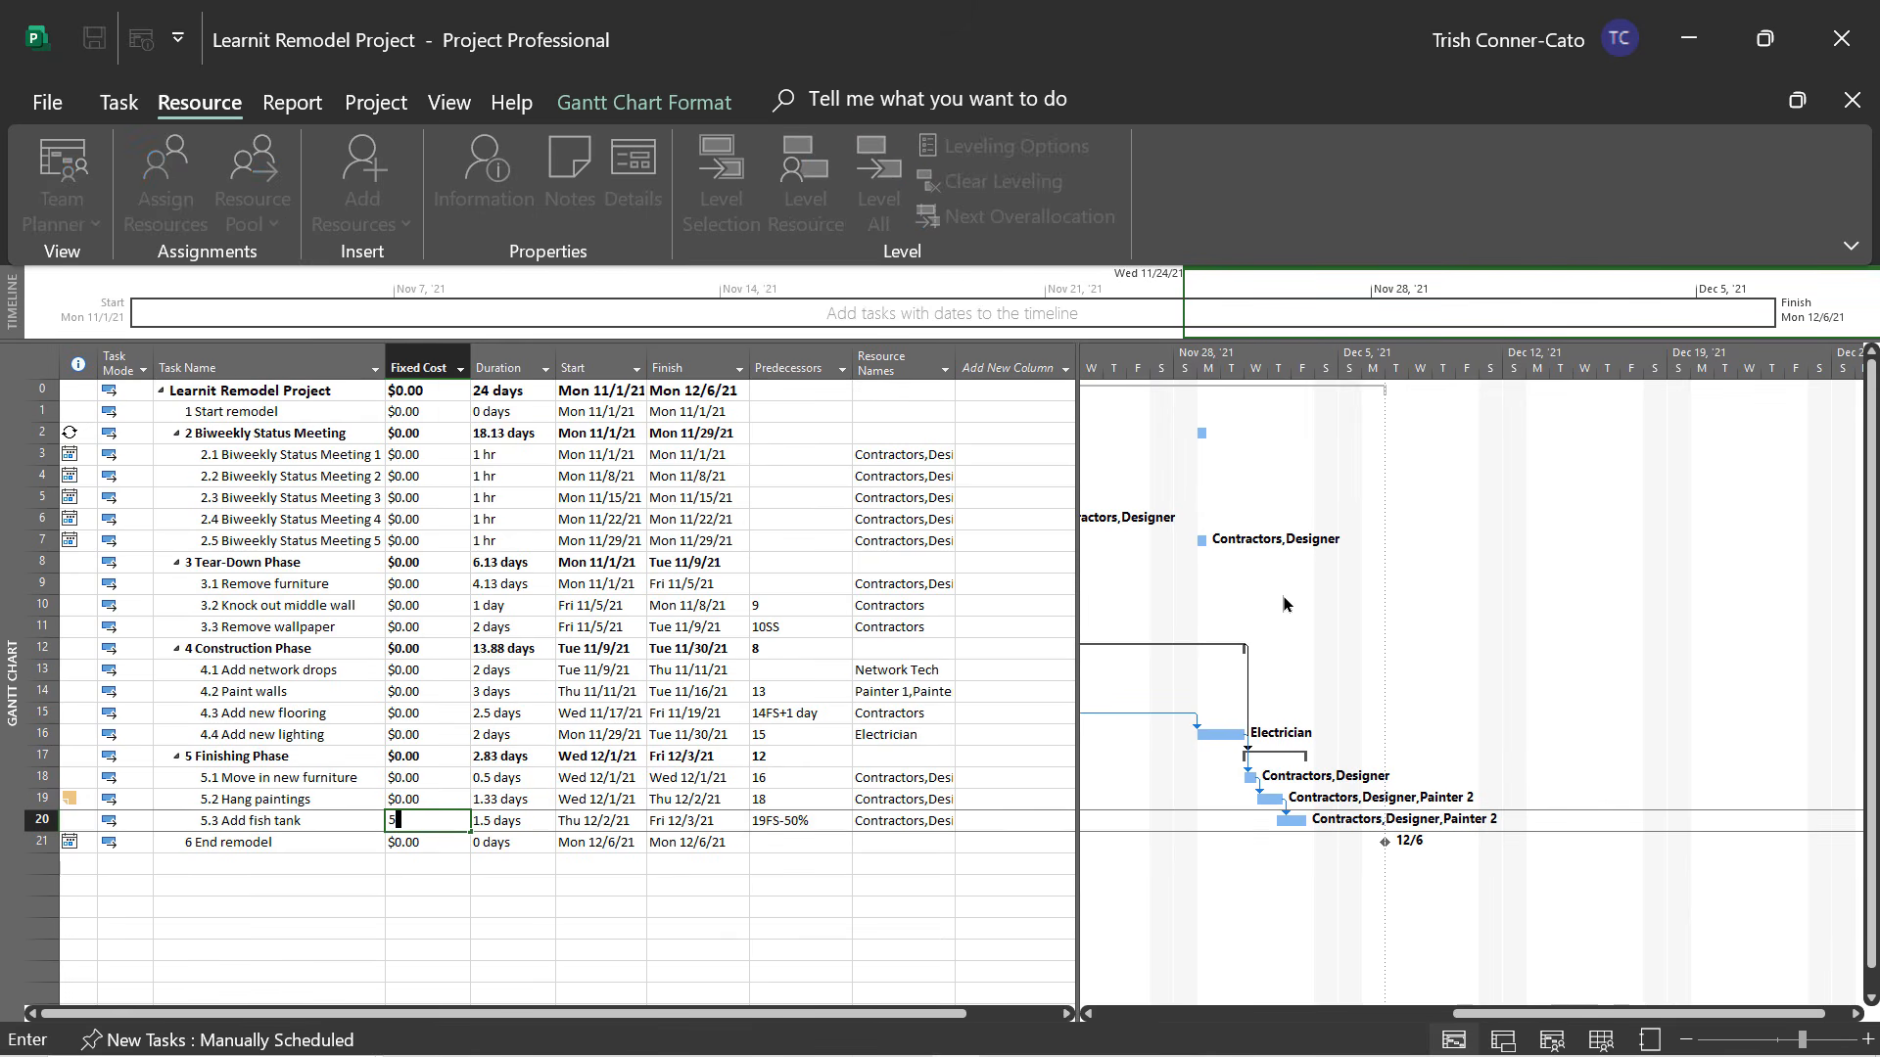
text(50.00)
key(Return)
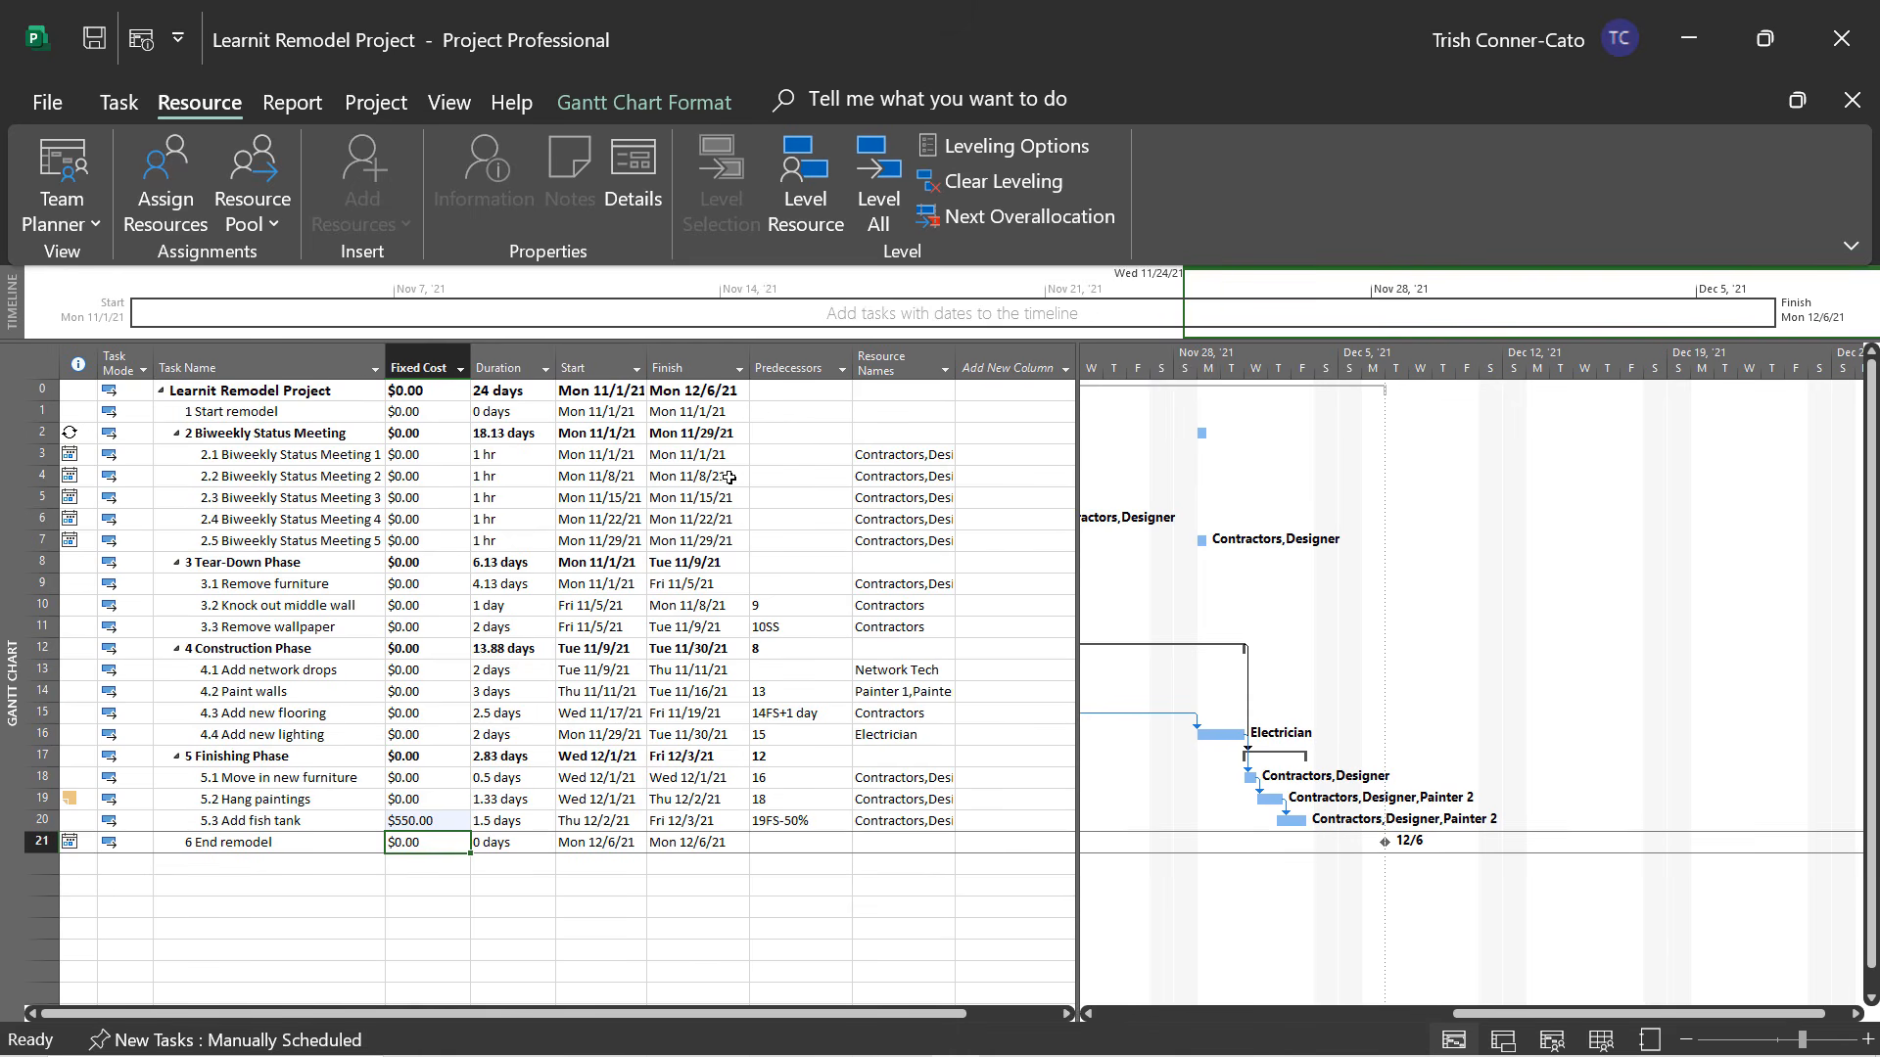
Hide the Fixed Cost column from the task table and display the built-in Cost table.
right_click(427, 361)
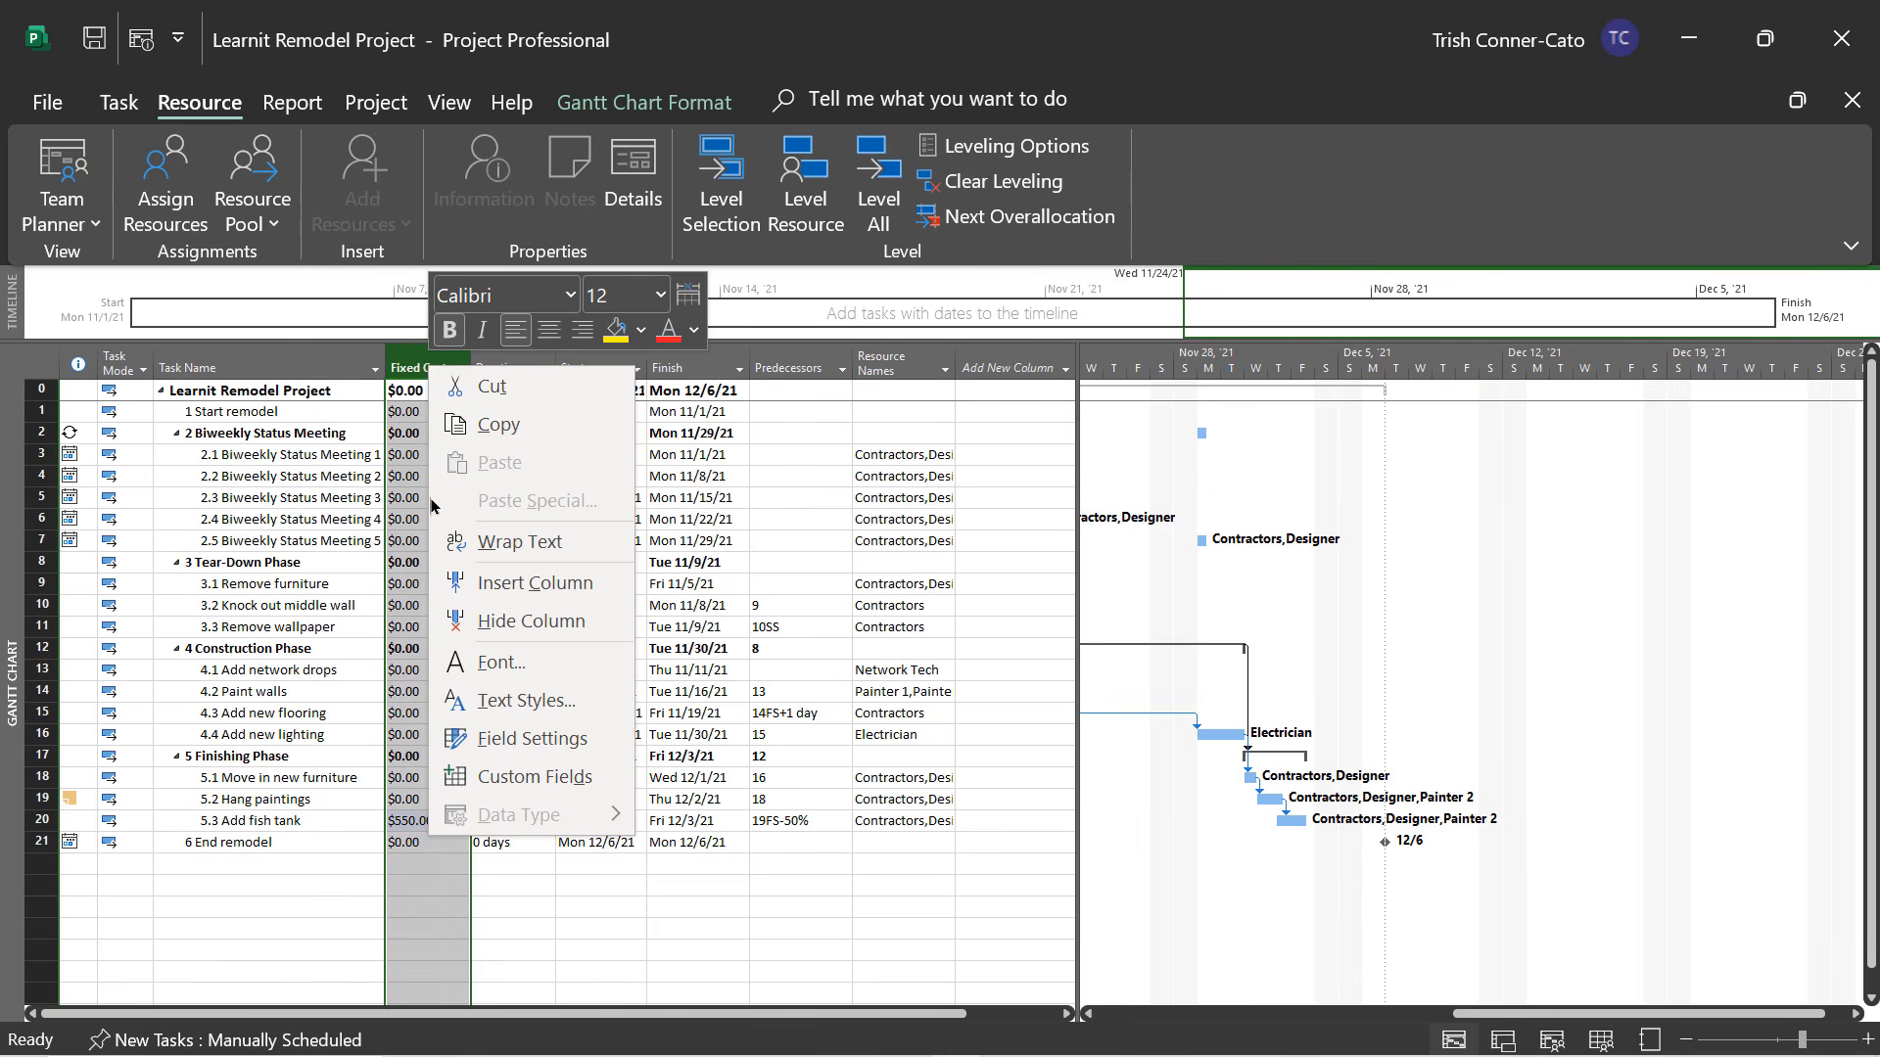
click(509, 629)
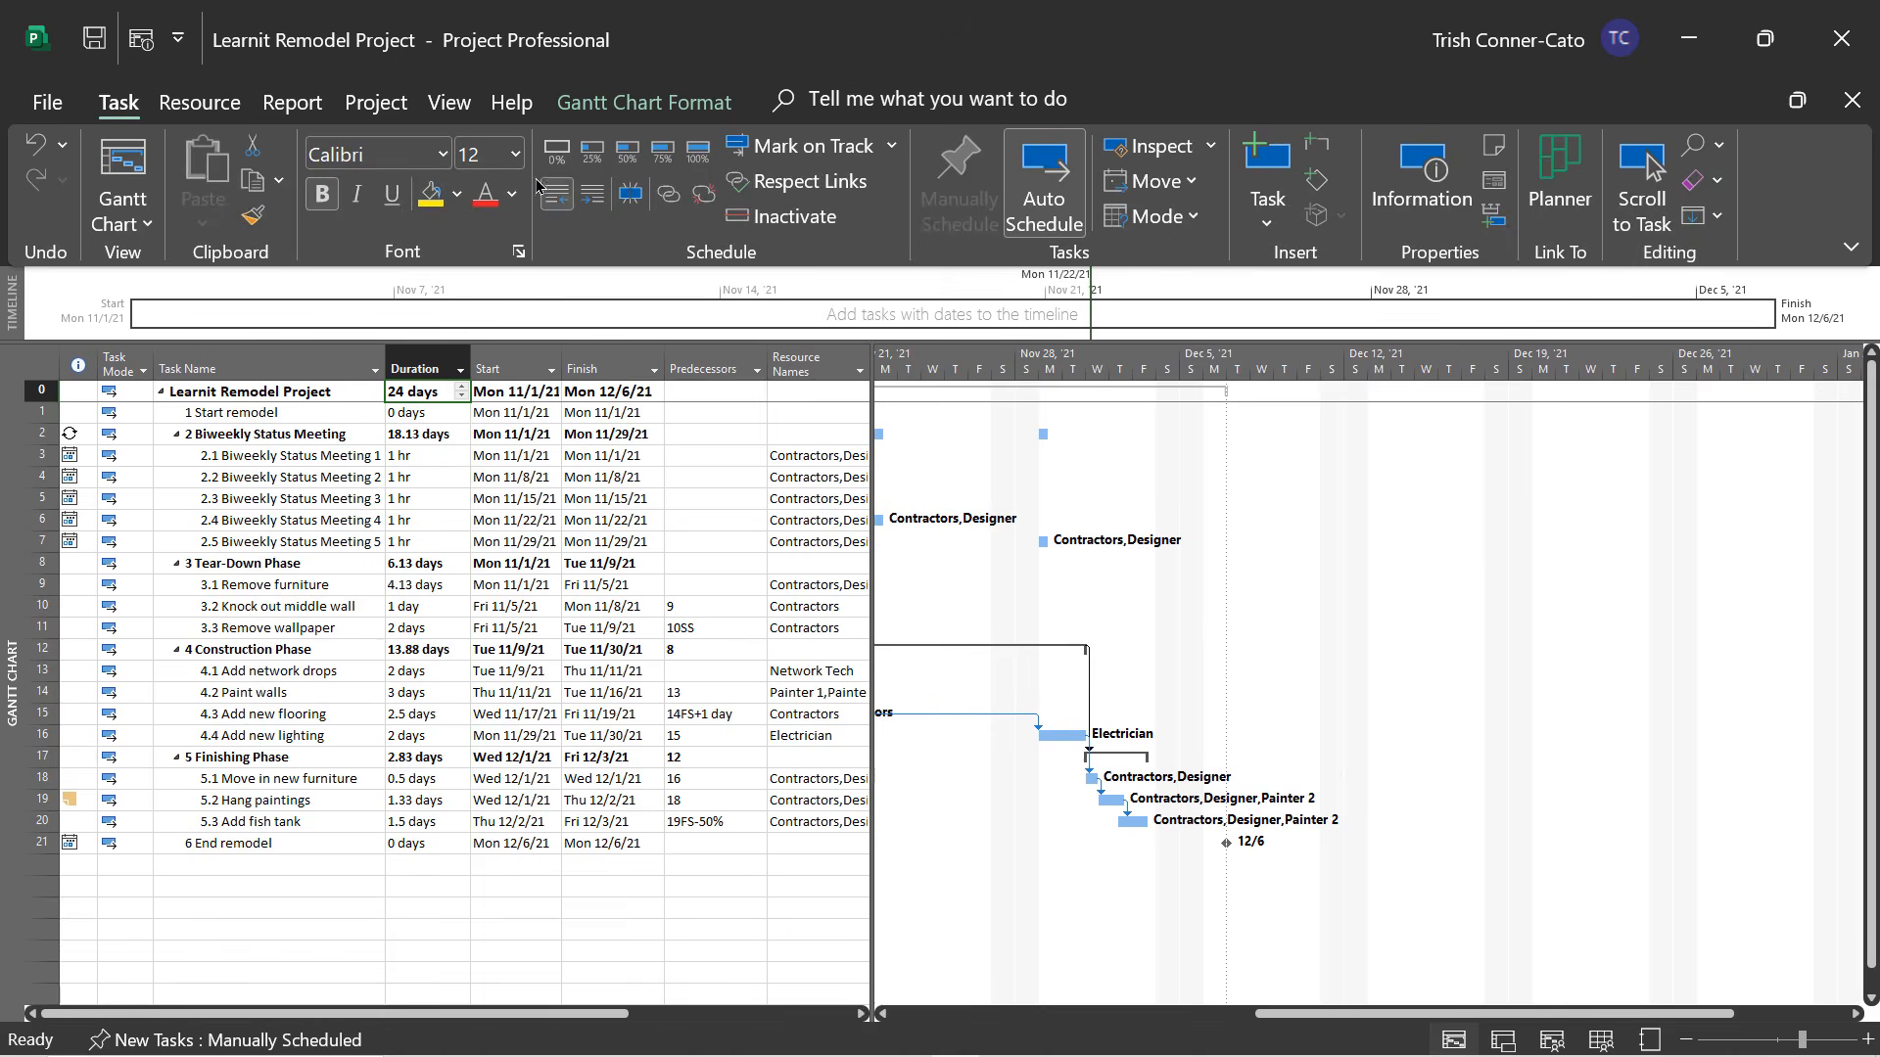
click(453, 104)
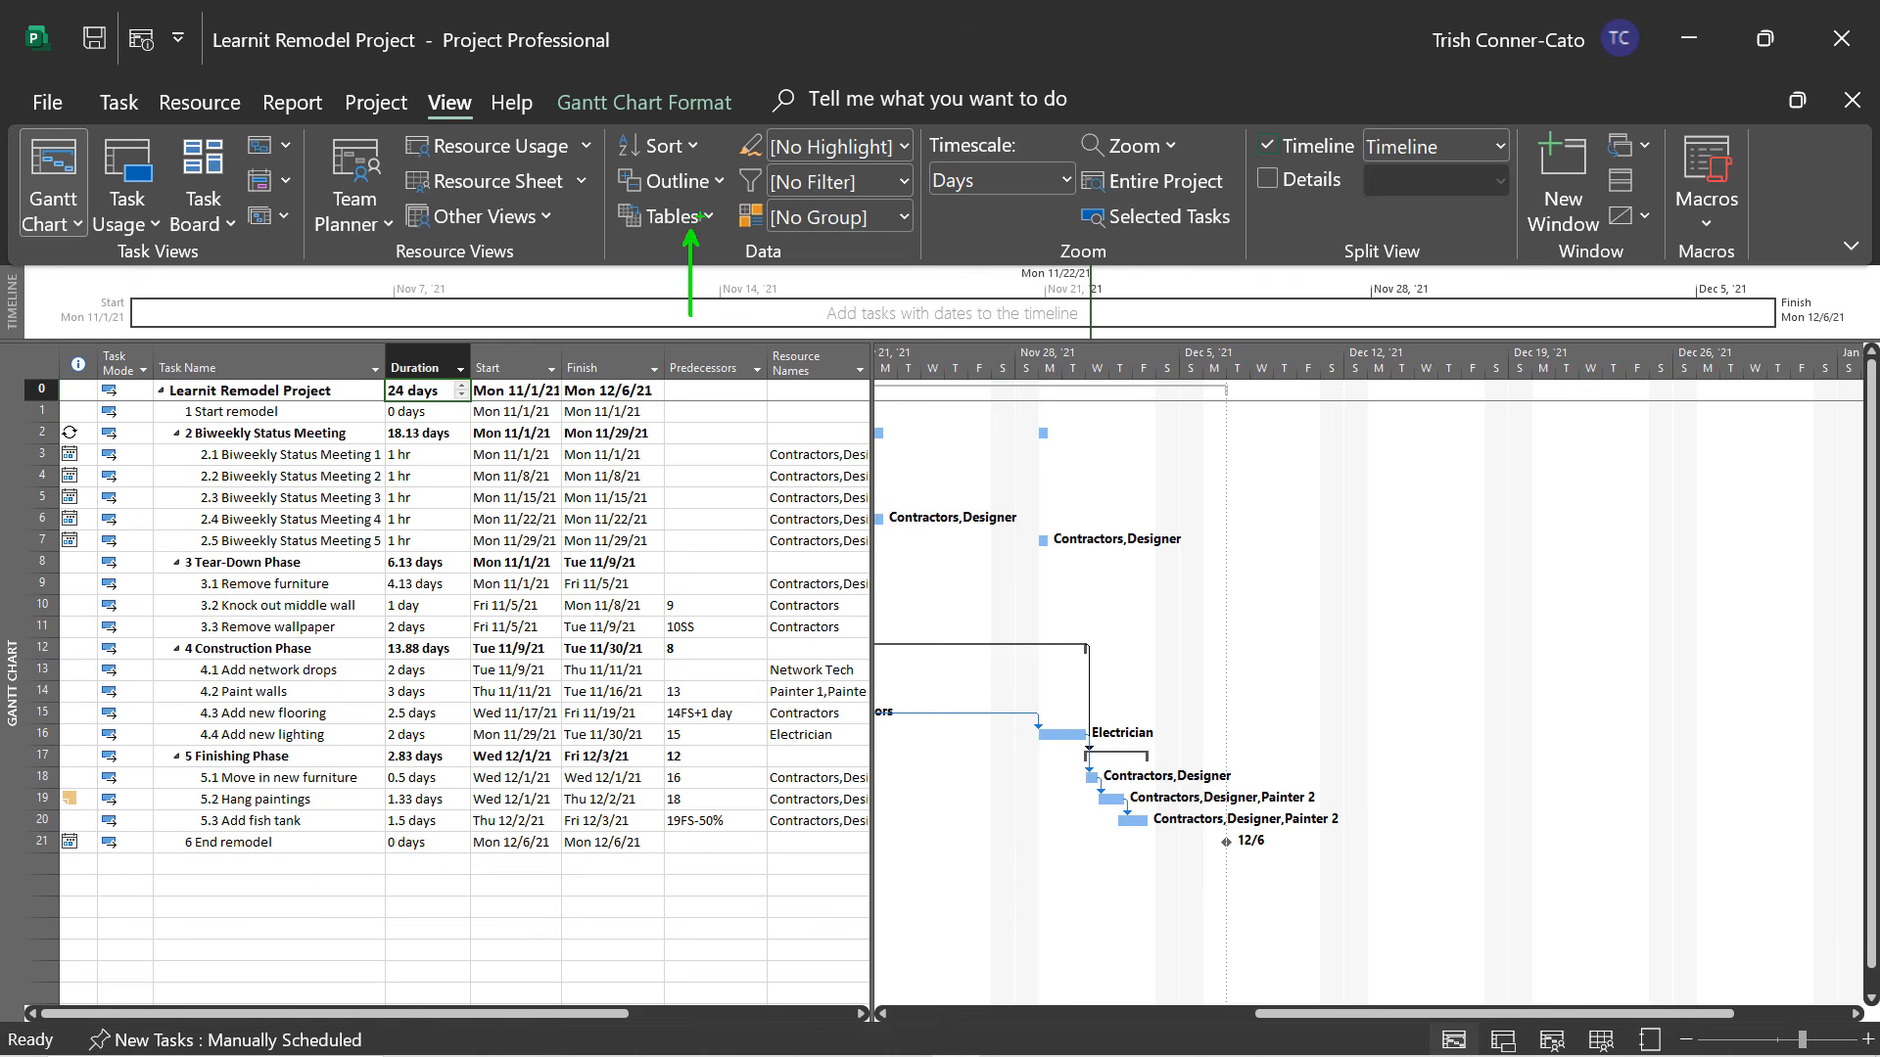
click(709, 223)
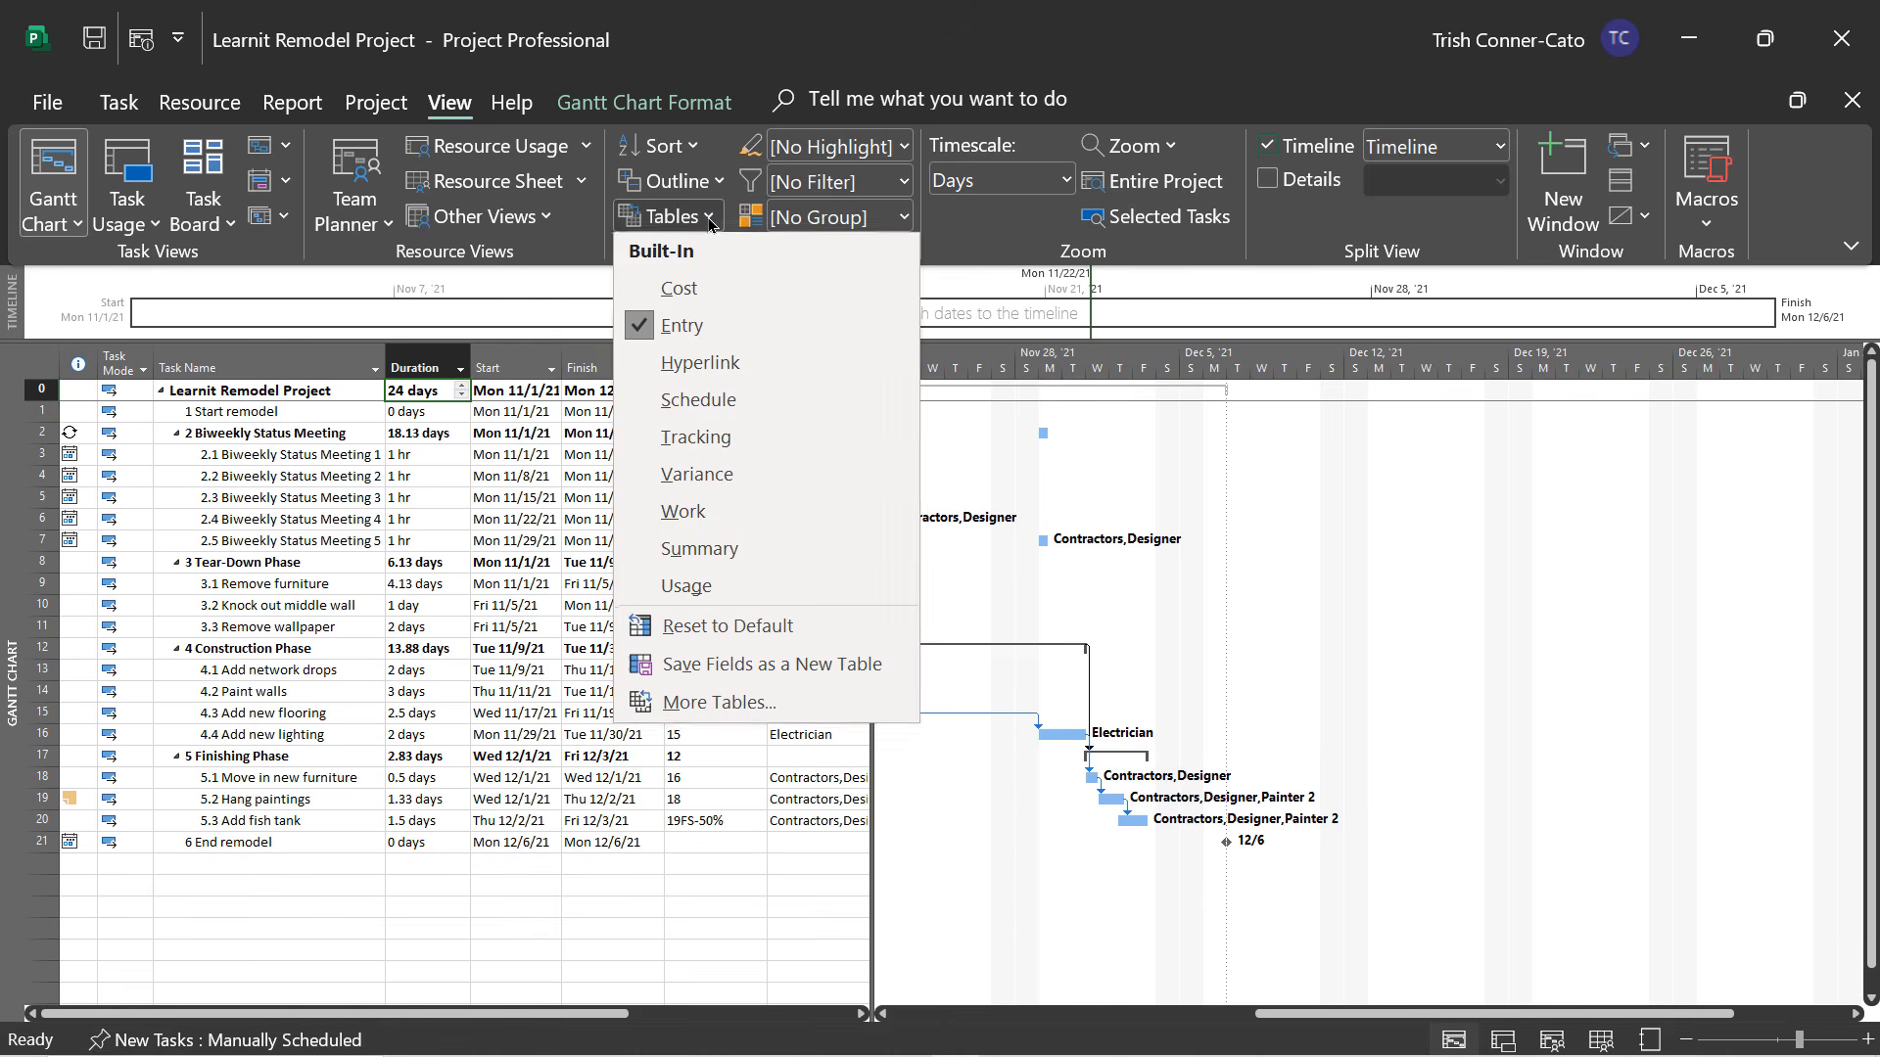
click(704, 286)
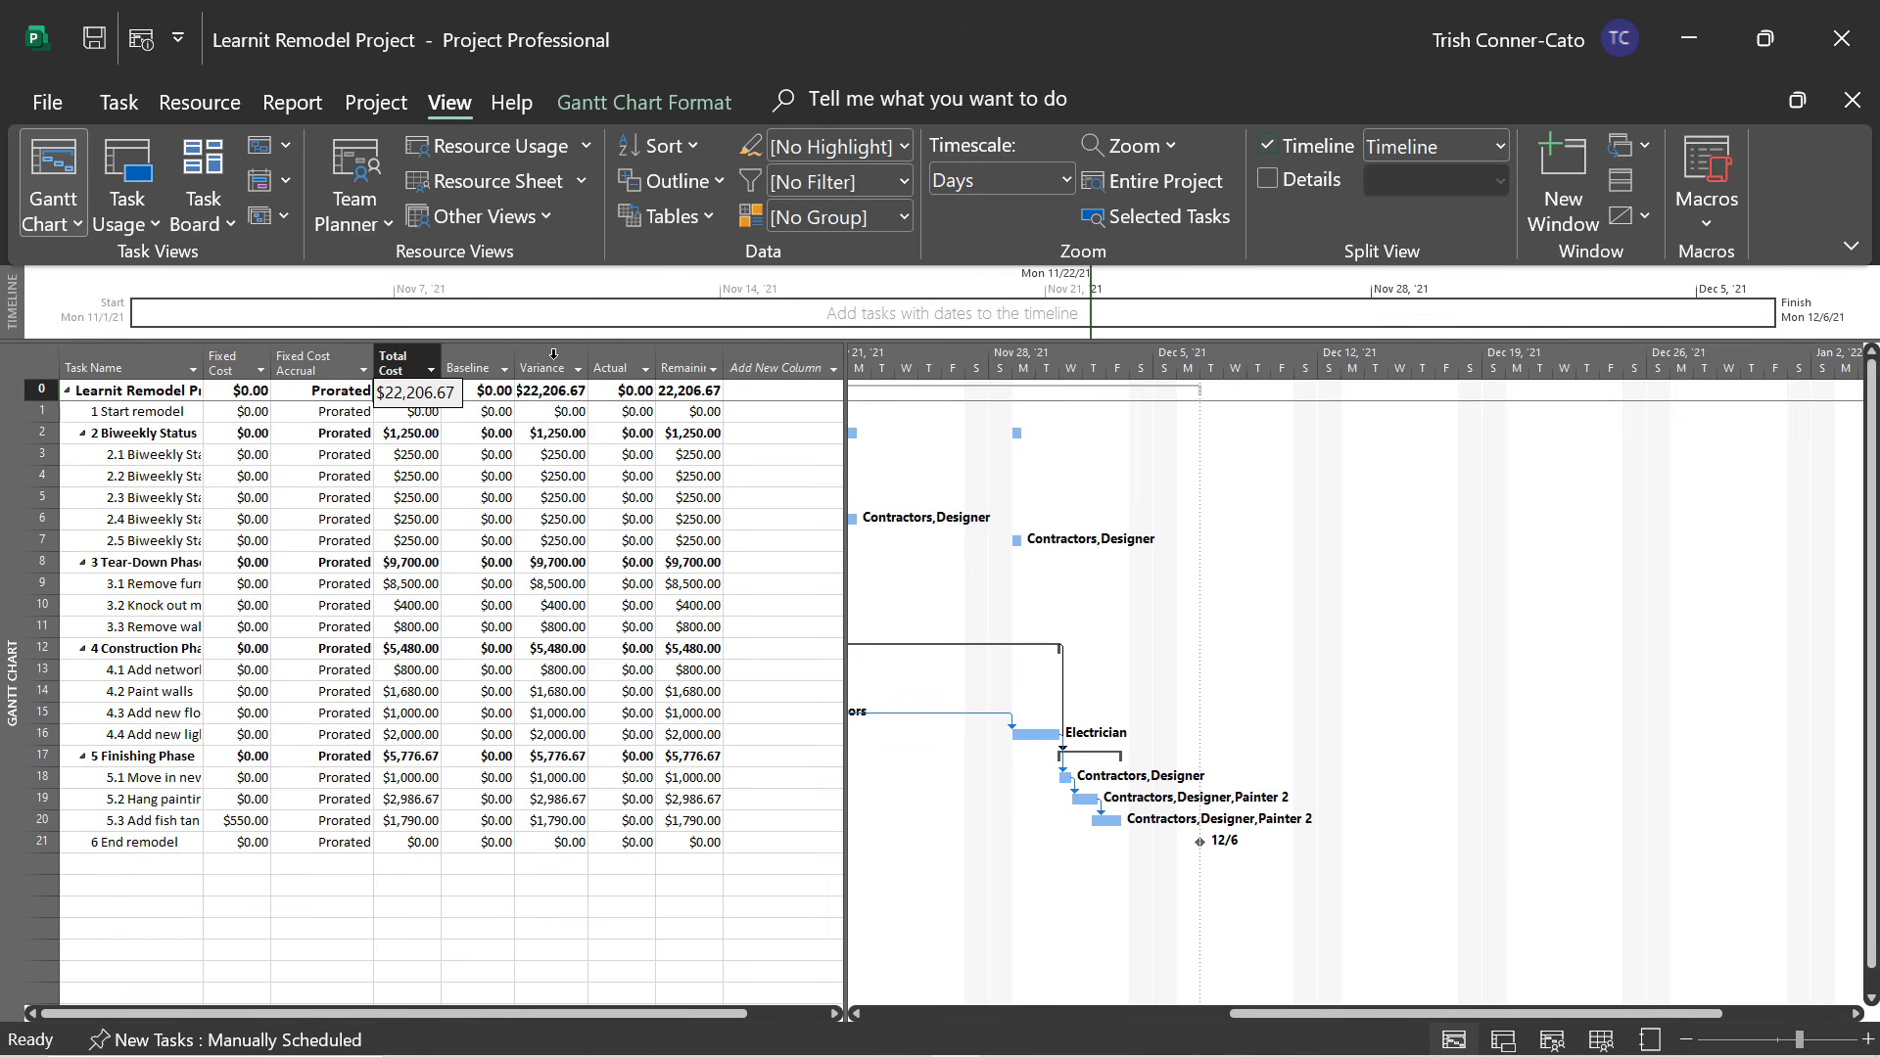
Return the task table to the built-in Entry table and save the project.
click(666, 220)
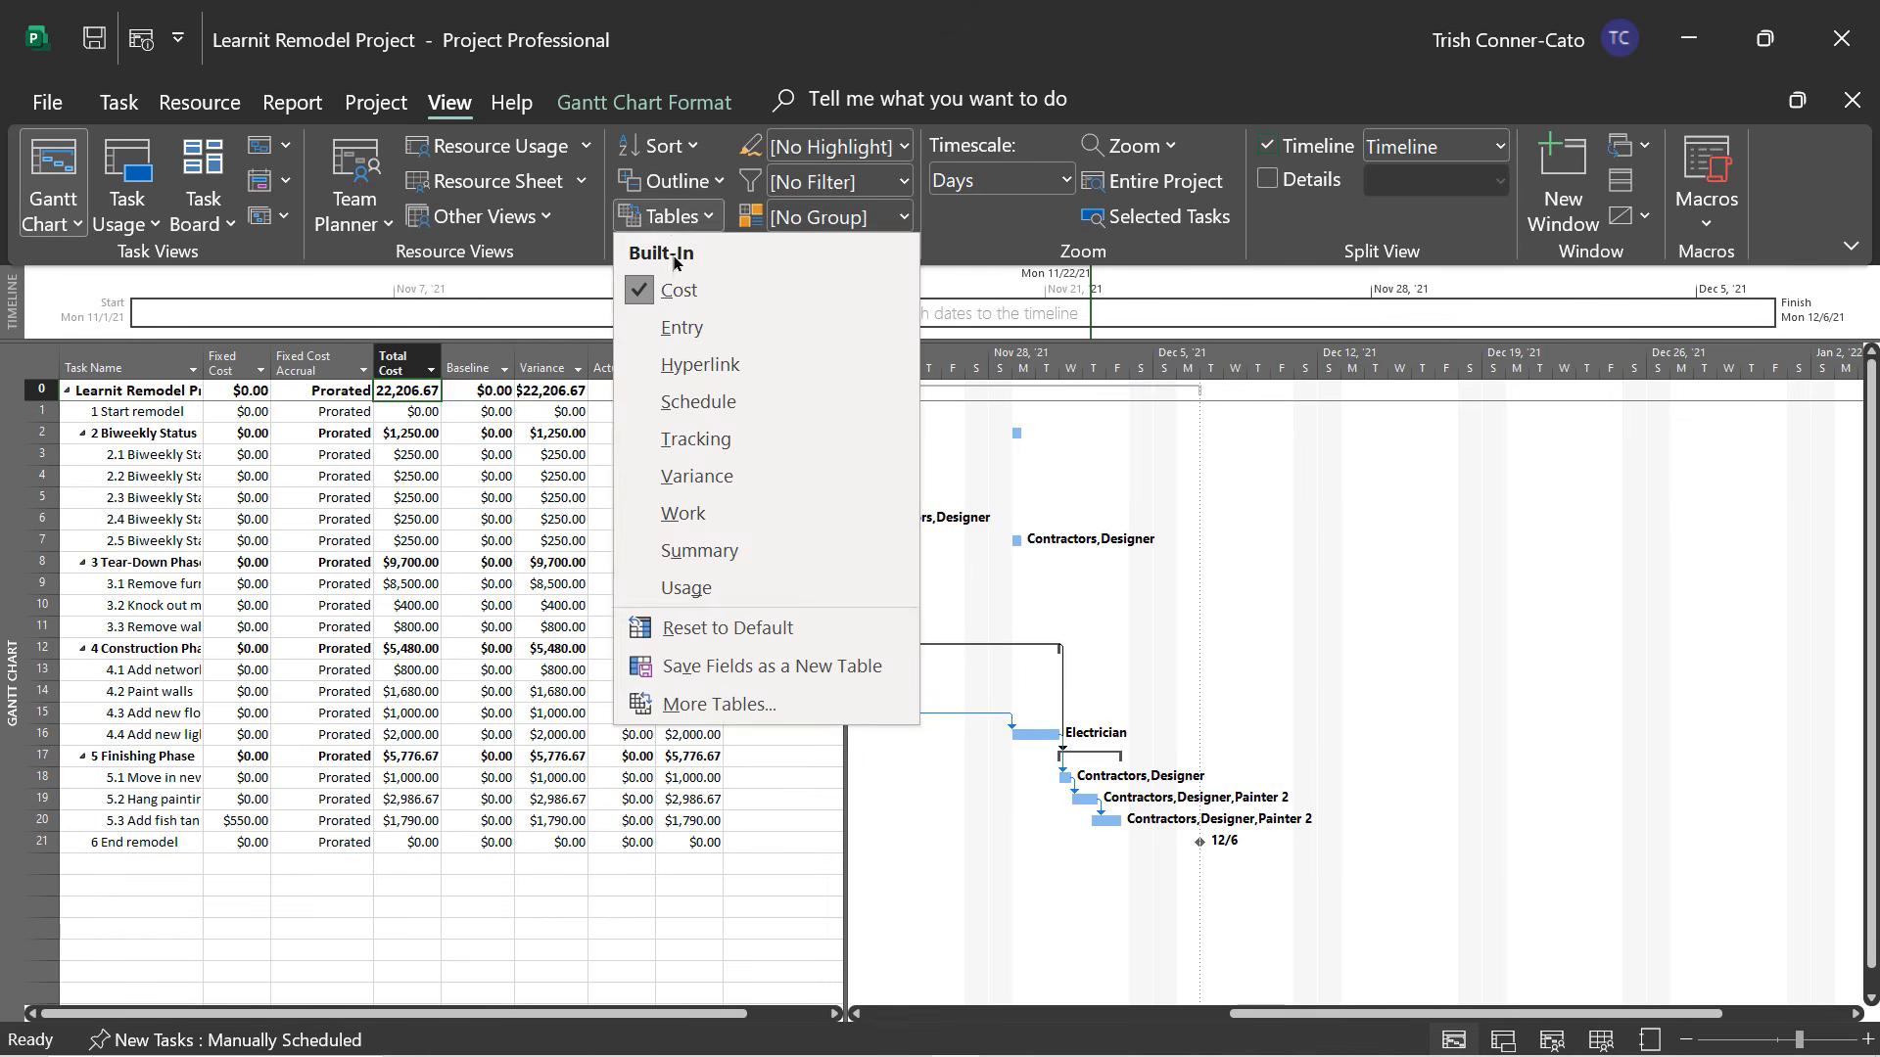
click(682, 327)
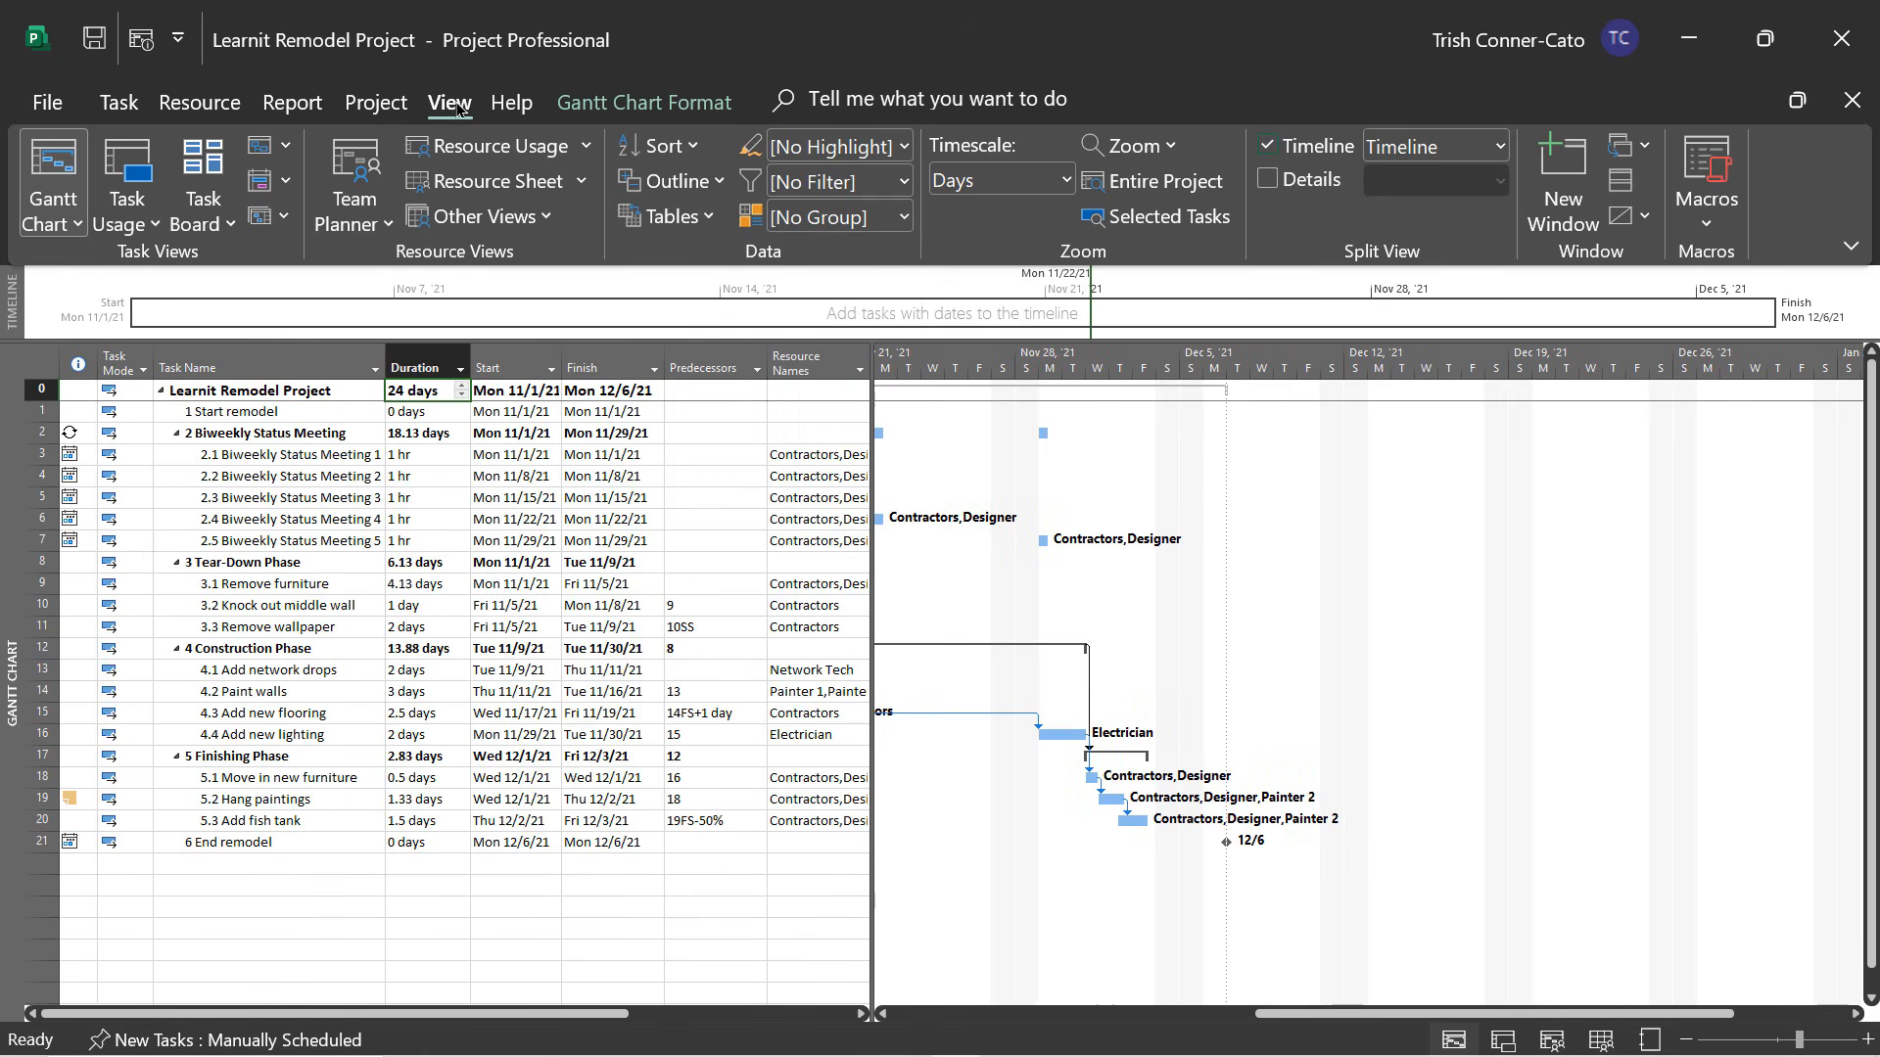
click(102, 44)
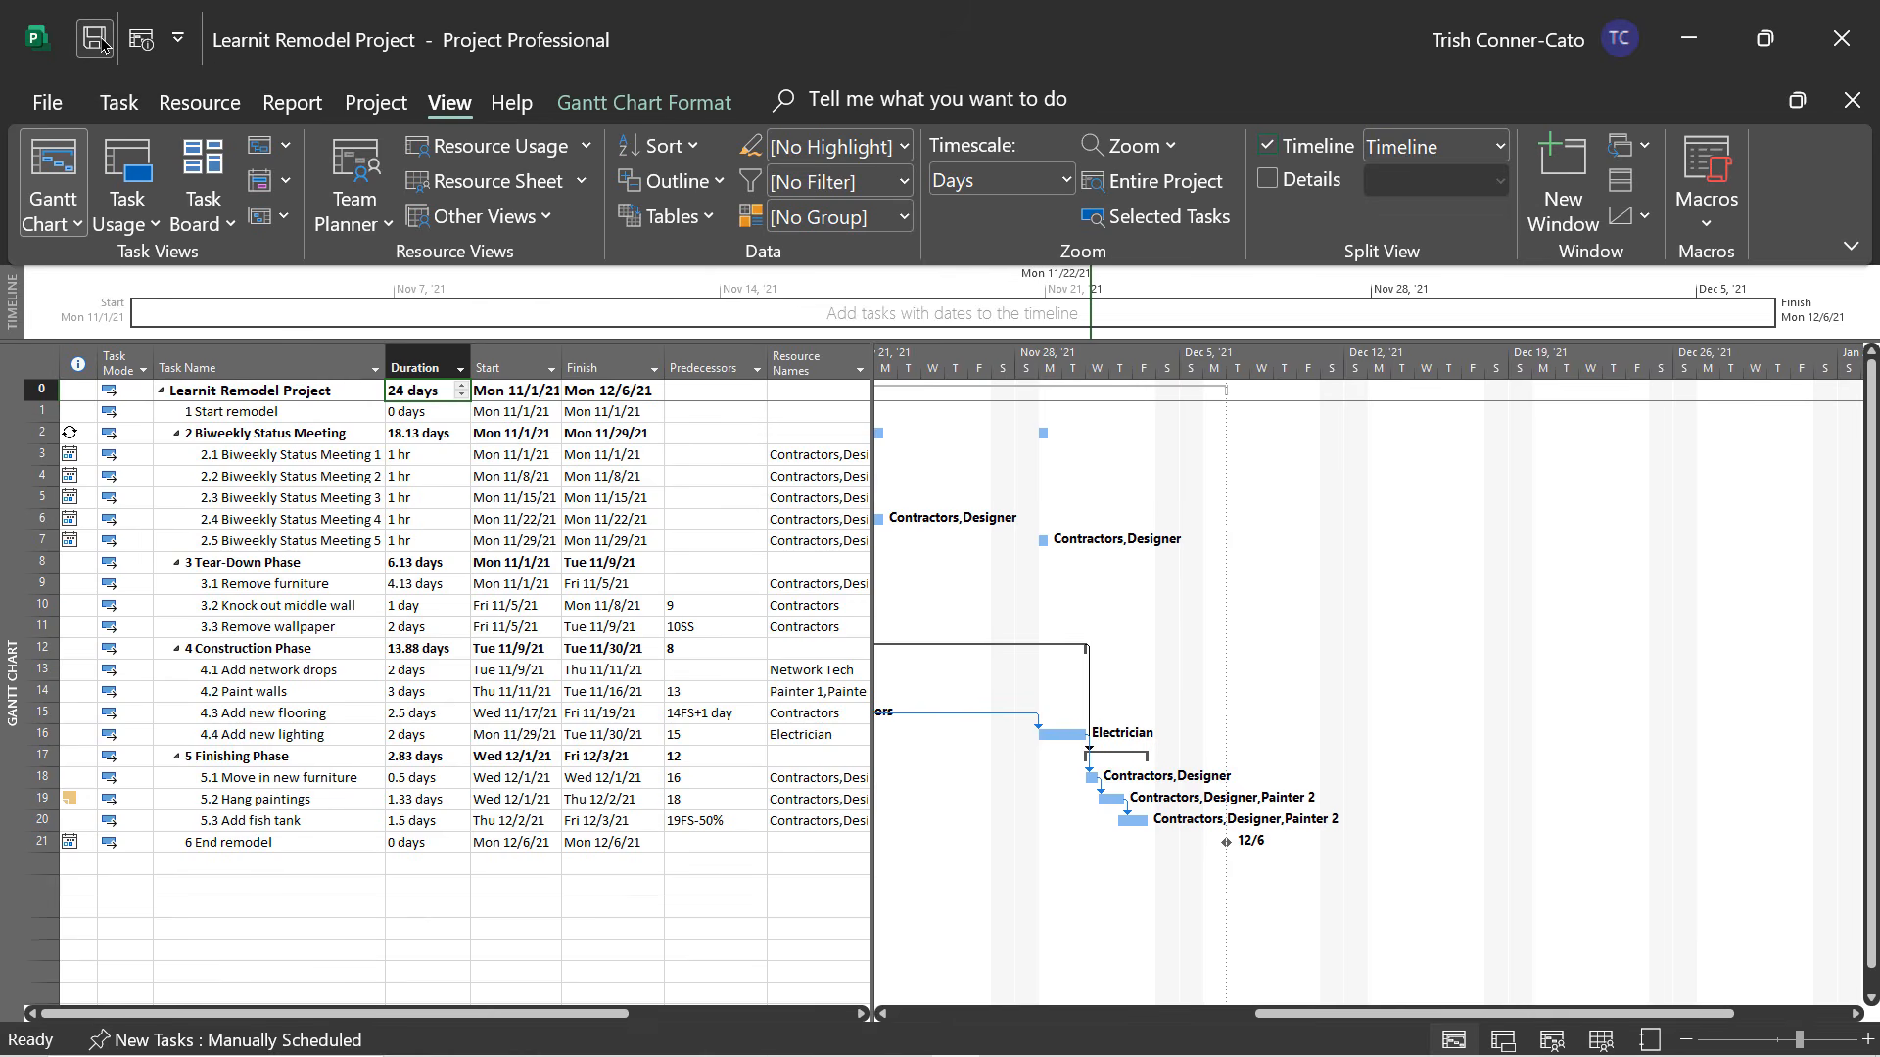
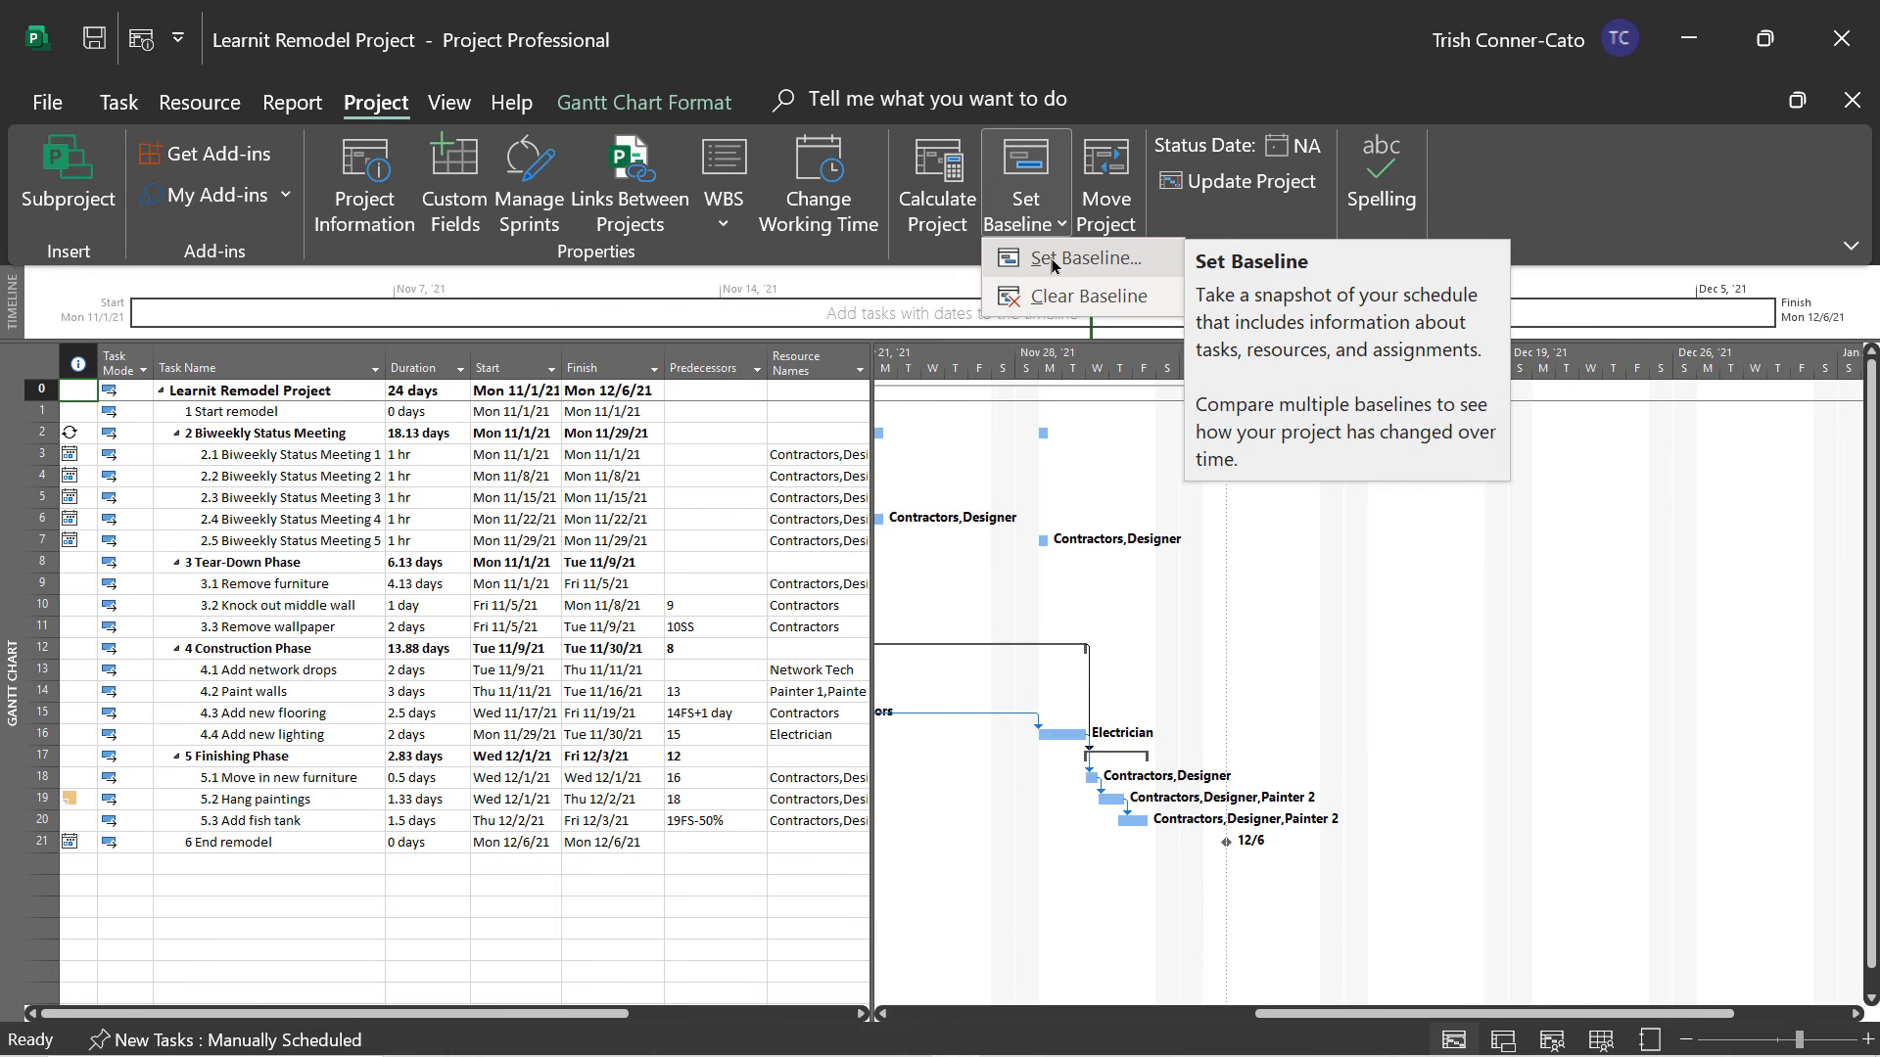
Set the default Baseline for the entire project.
click(1052, 261)
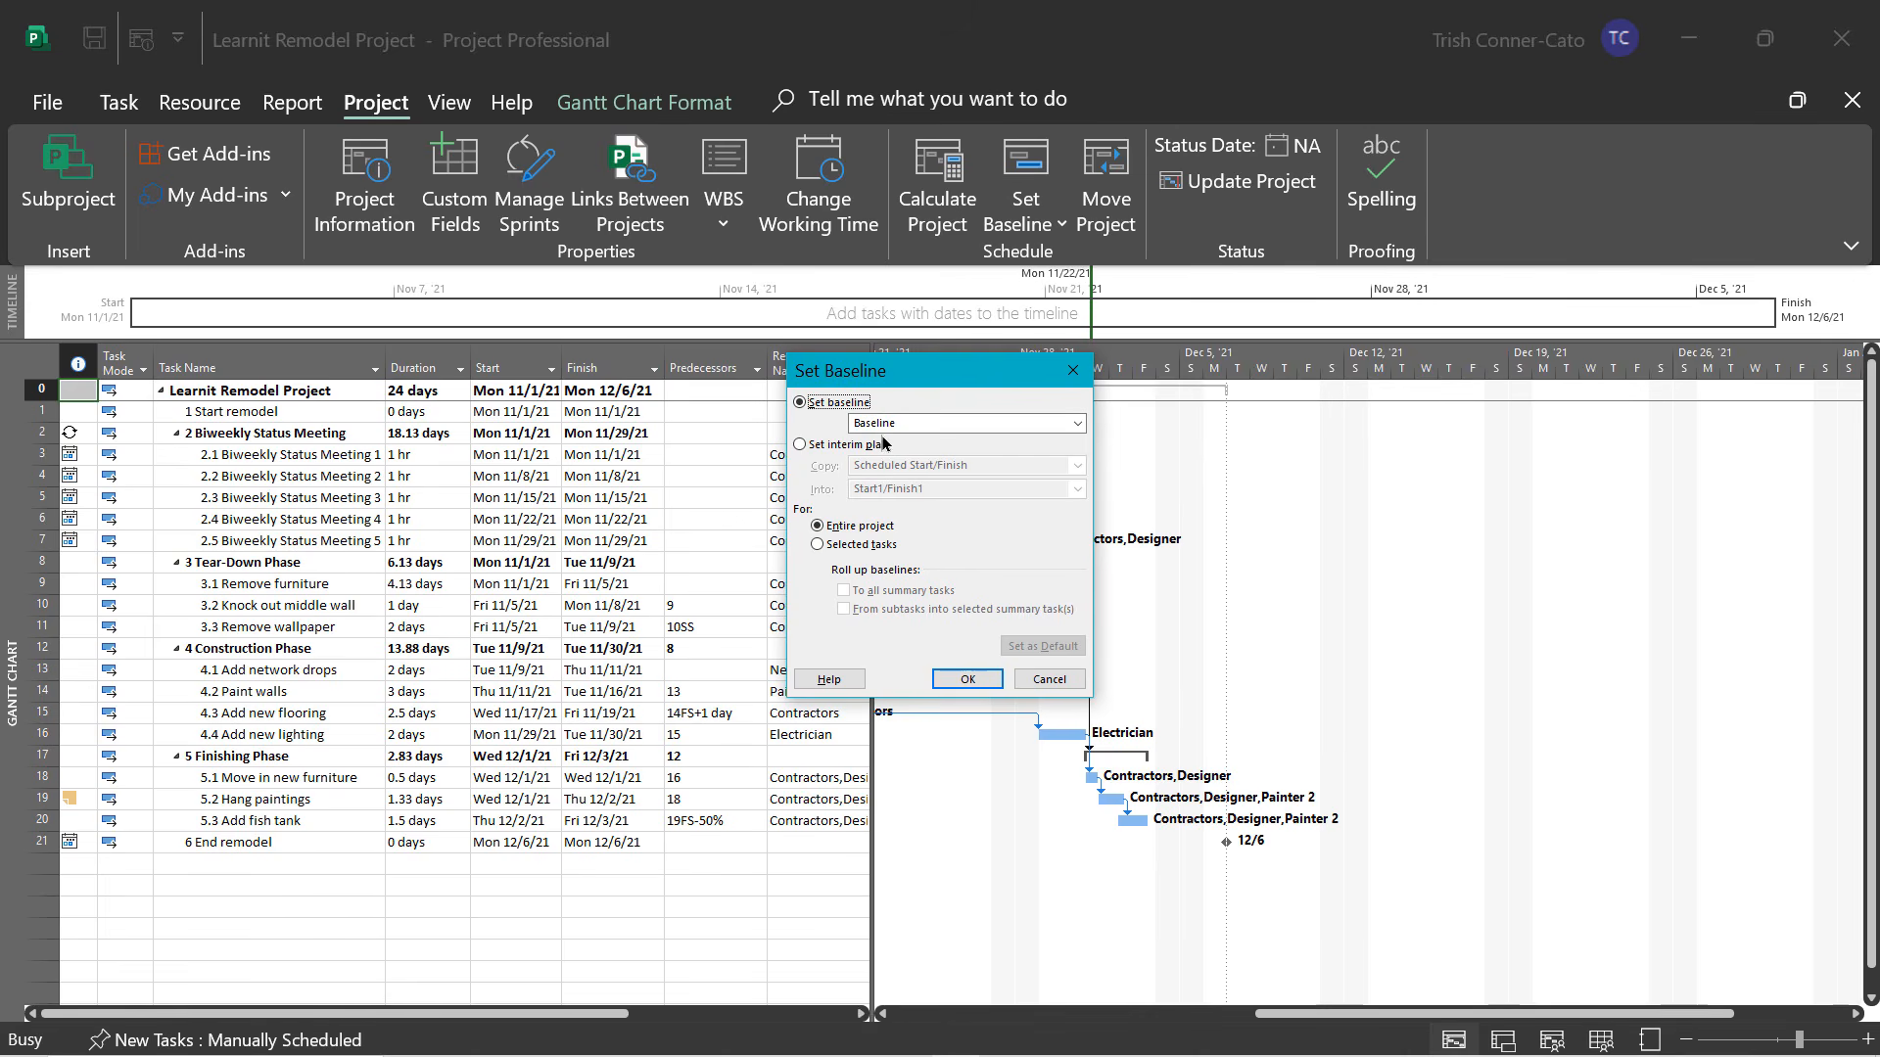
click(1076, 428)
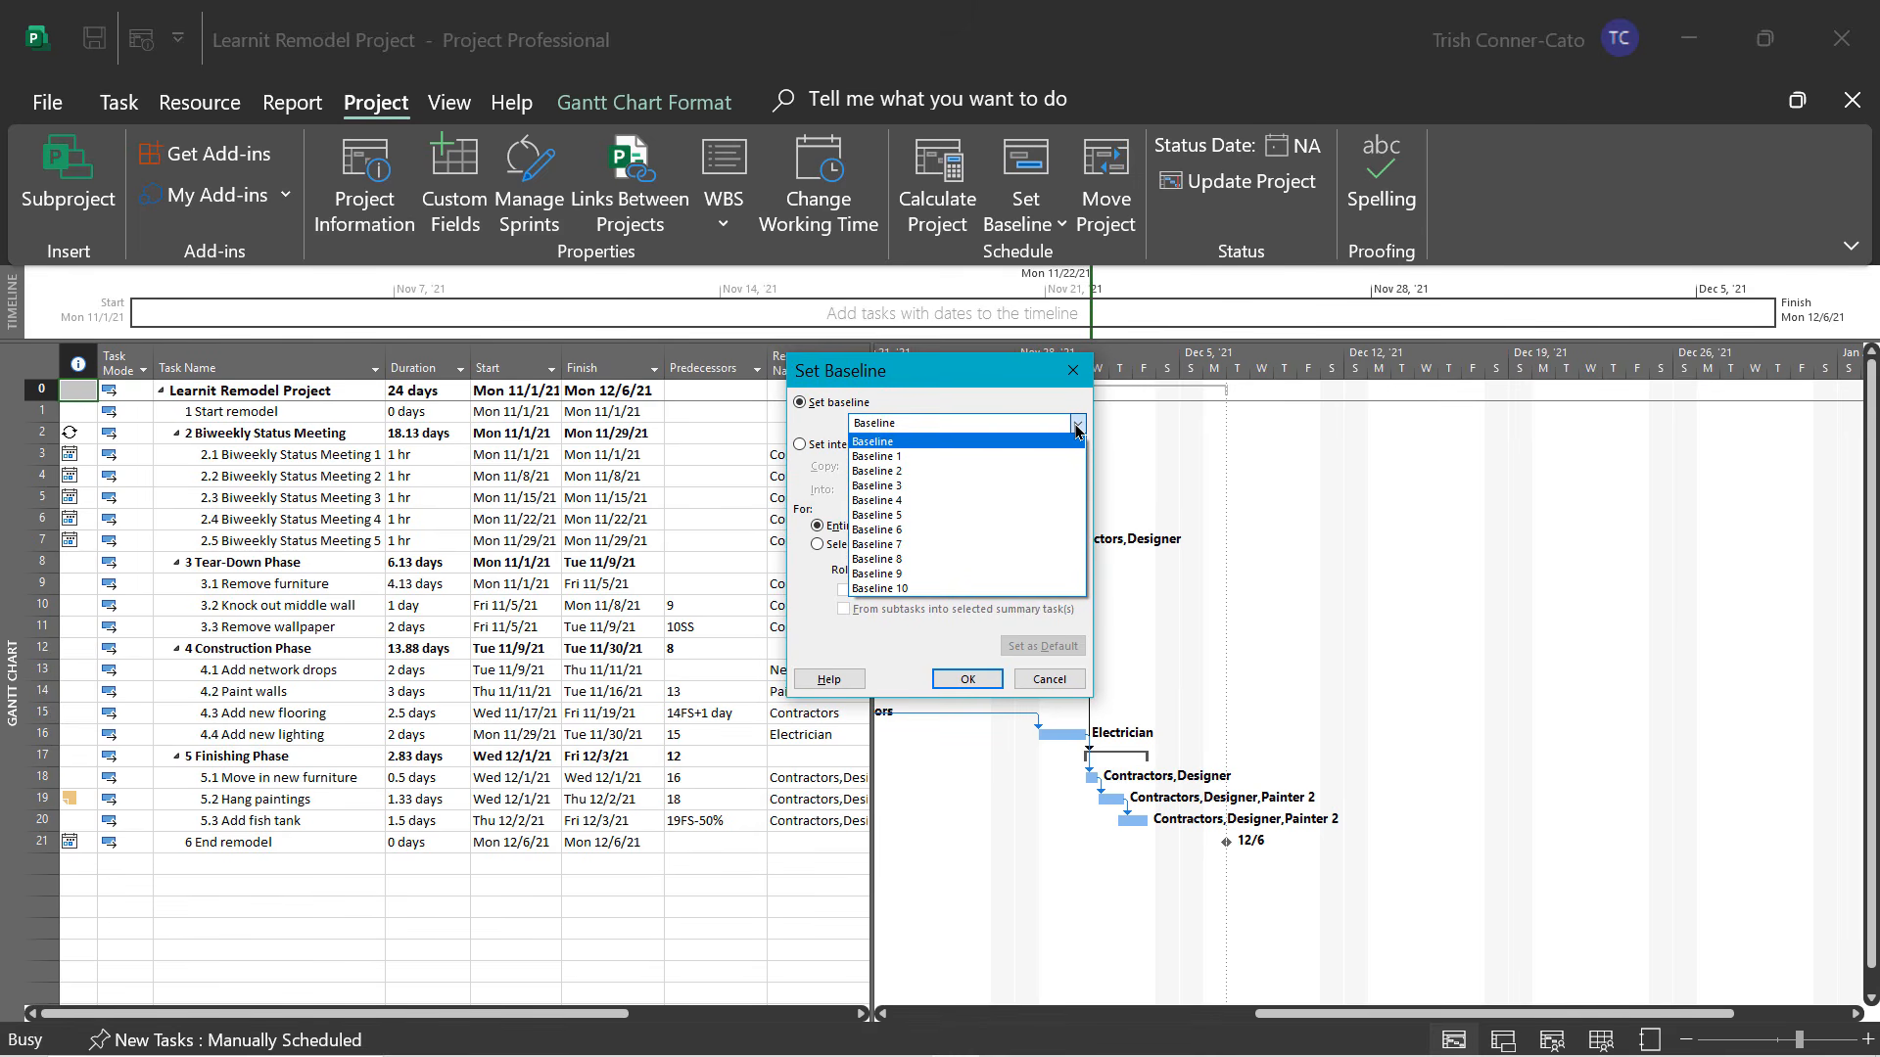
click(1076, 428)
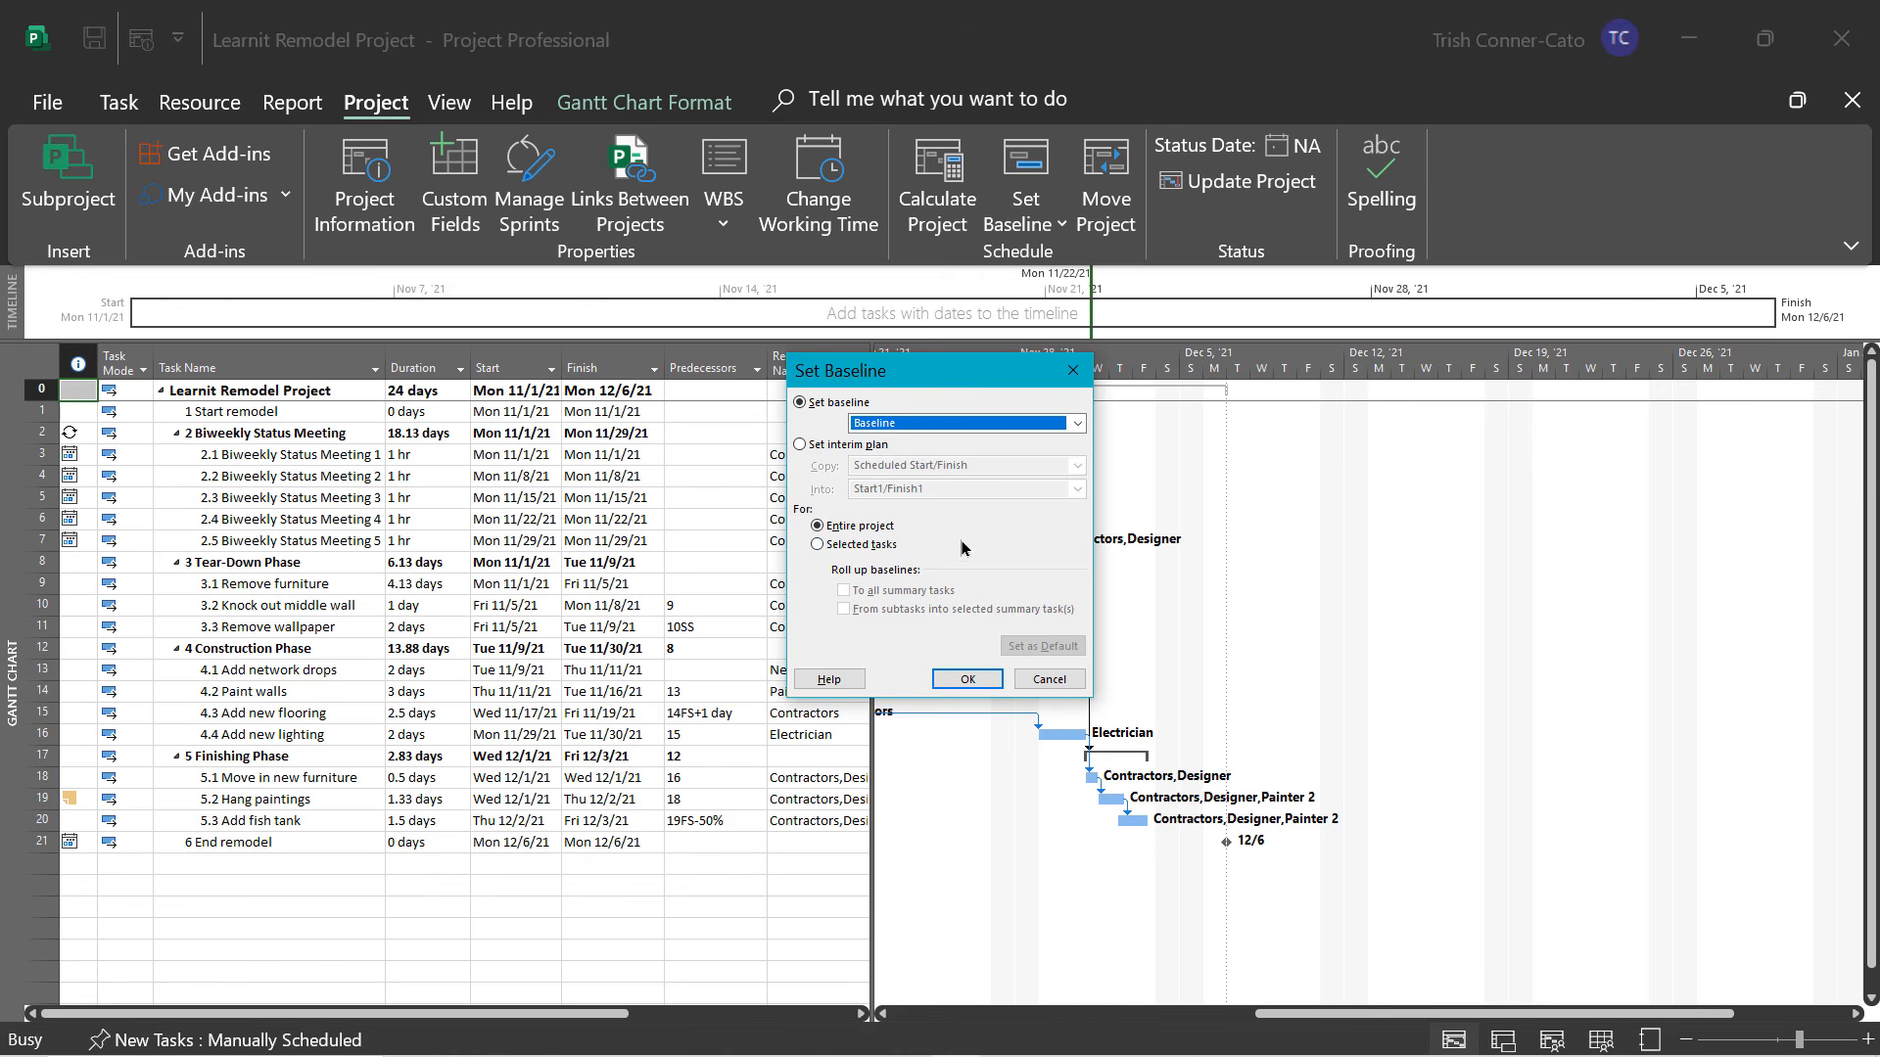
click(962, 680)
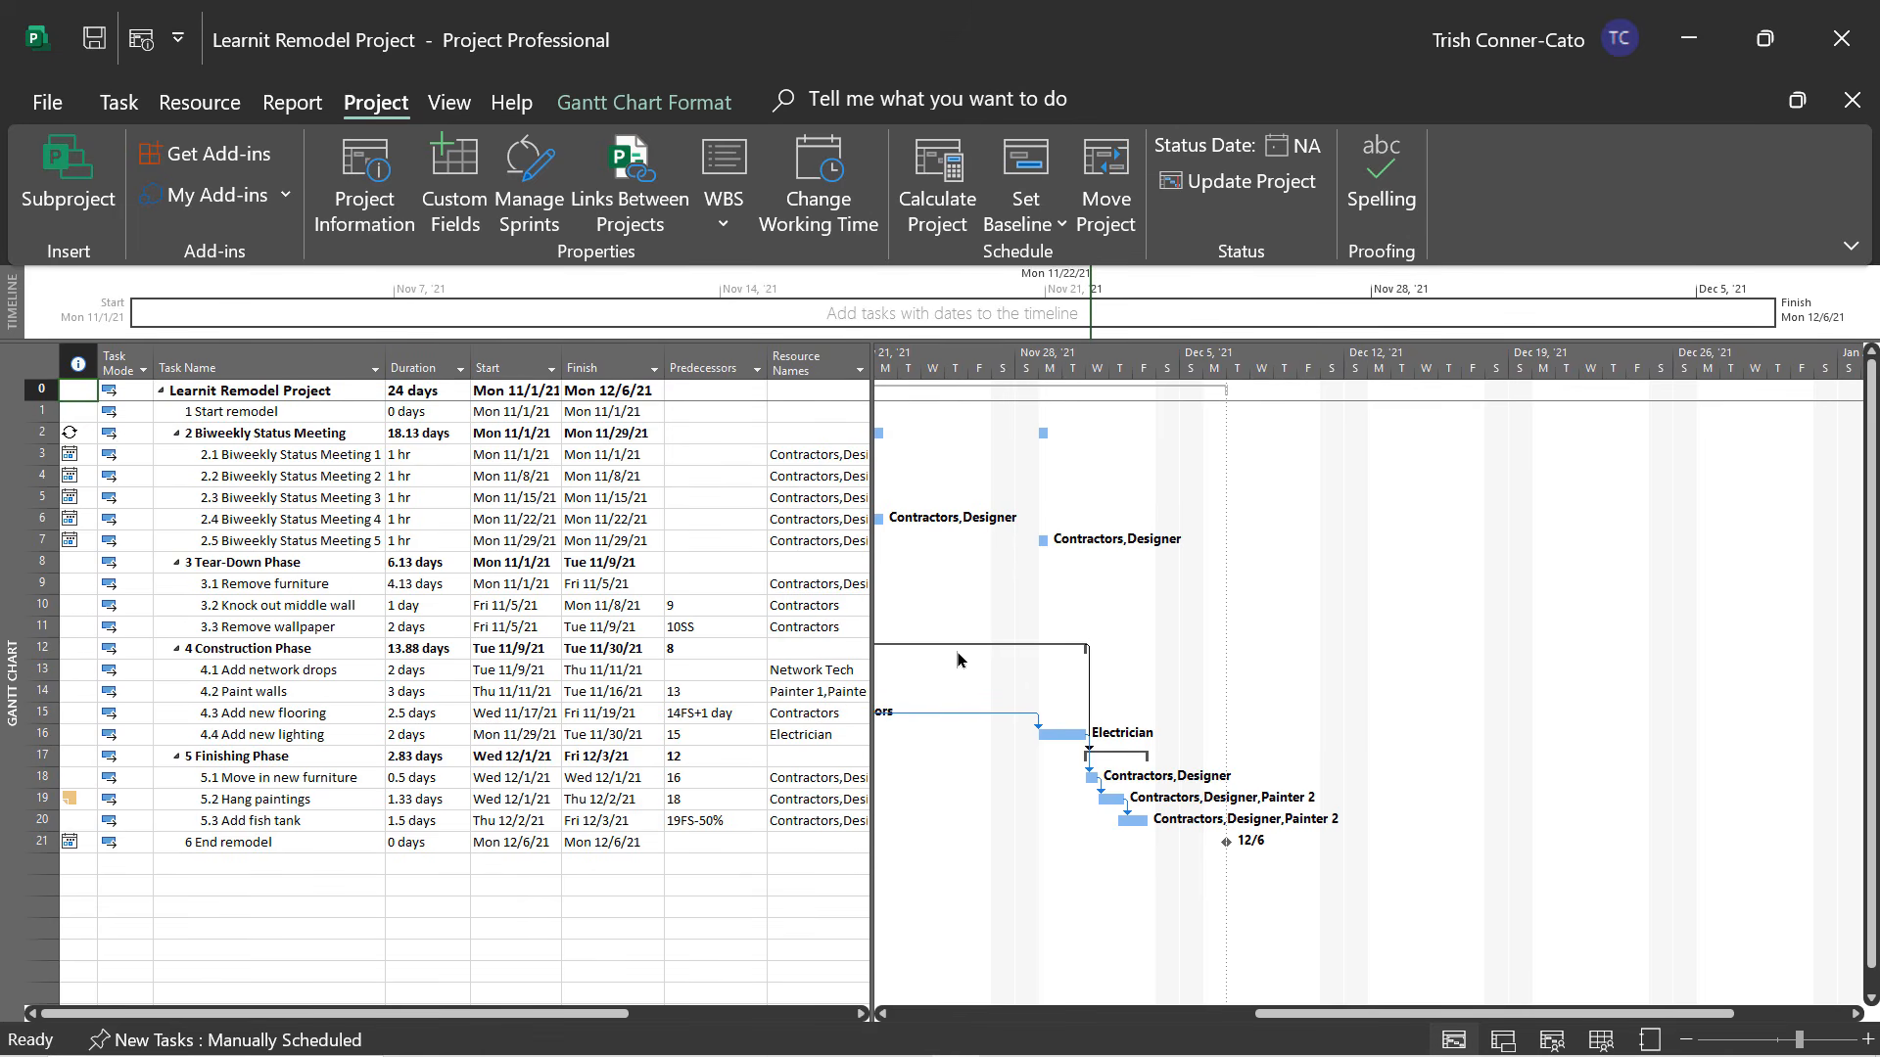
Check the saved date of the project baseline in the Set Baseline settings and leave them unchanged.
click(1024, 219)
click(1040, 256)
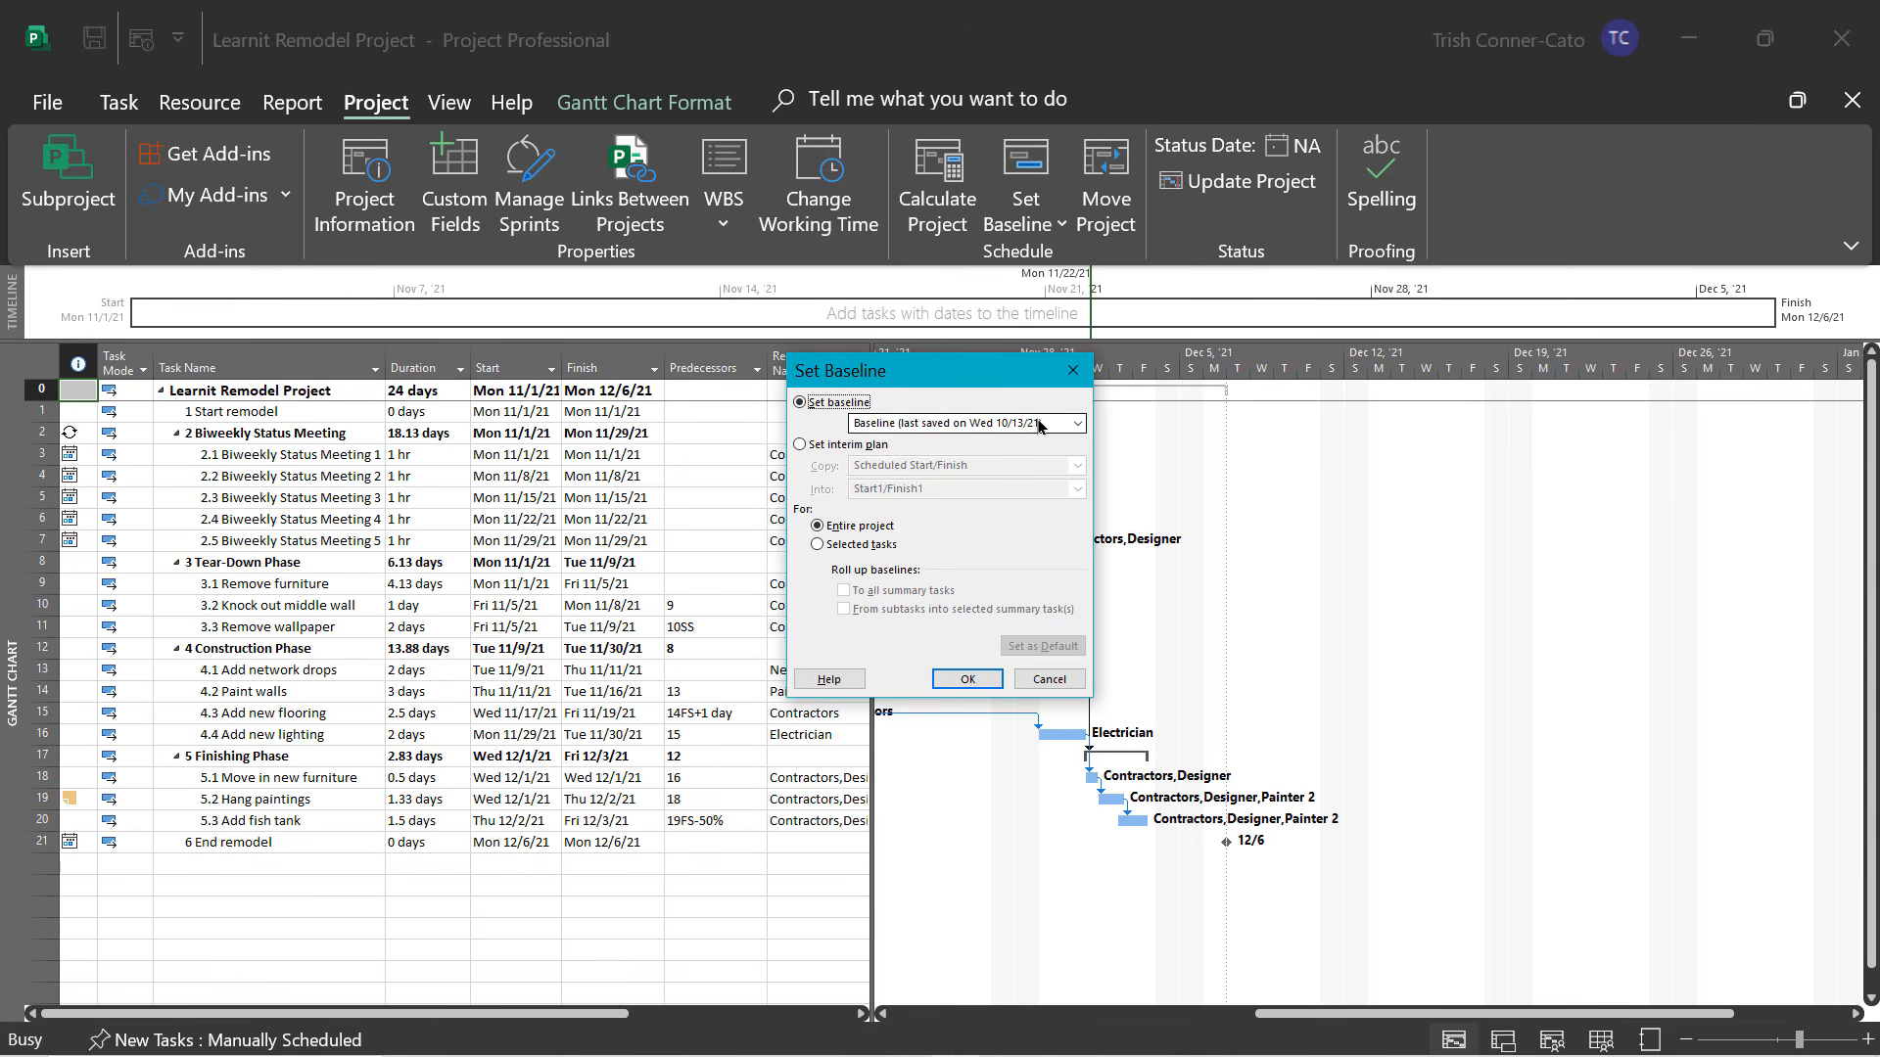
click(1073, 683)
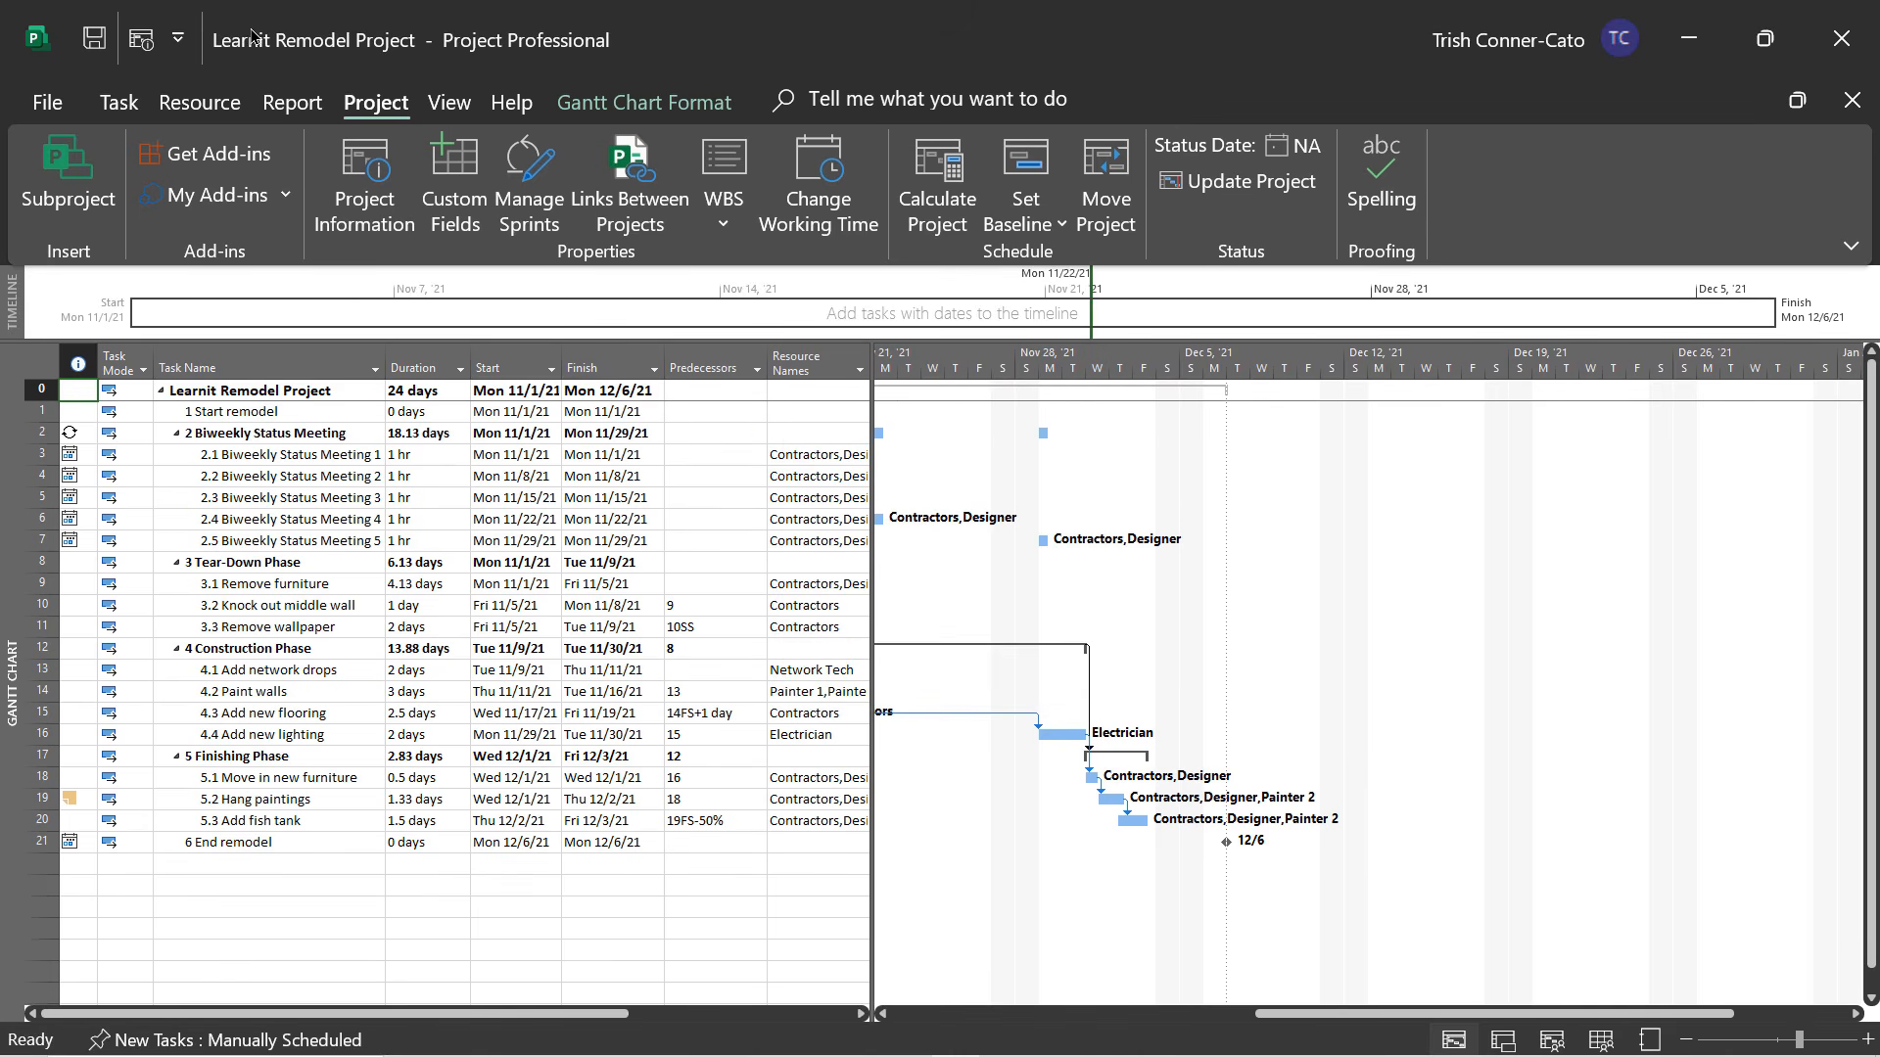
Review the project statistics to compare current and baseline dates, duration, work and cost.
click(145, 43)
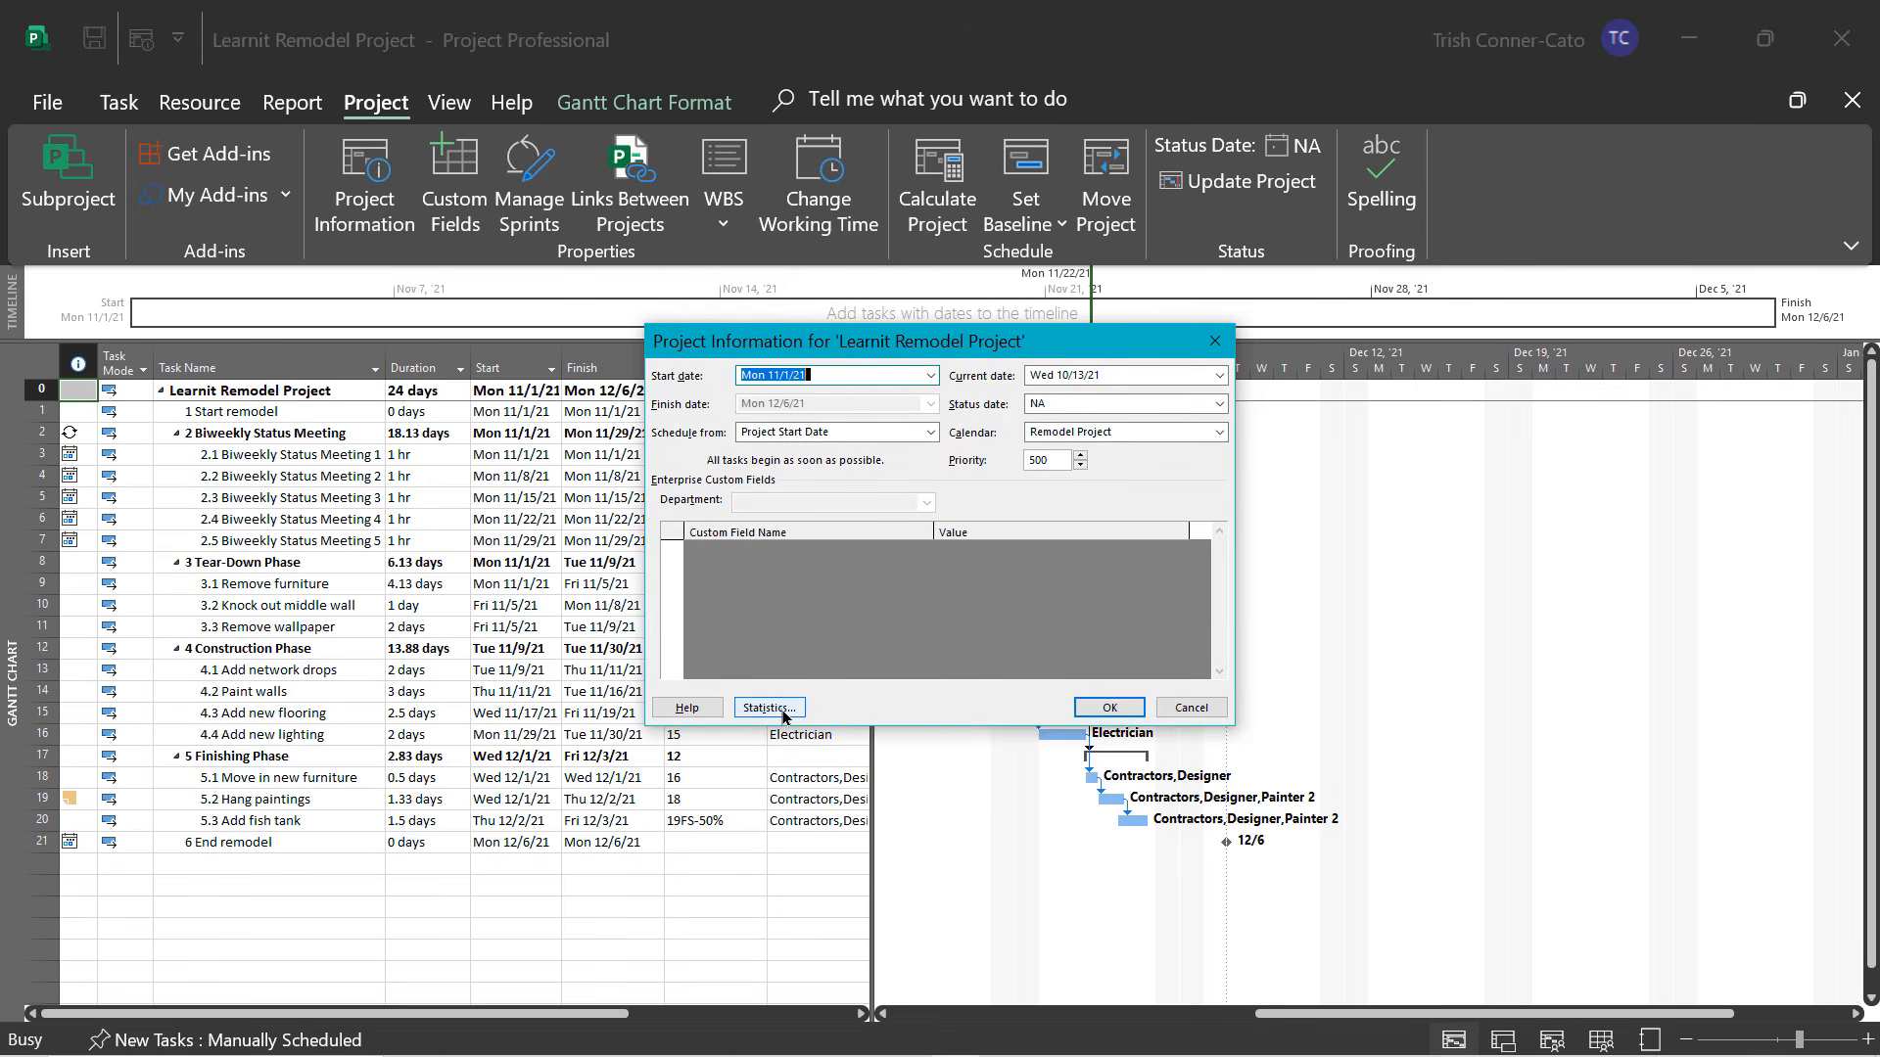
click(783, 711)
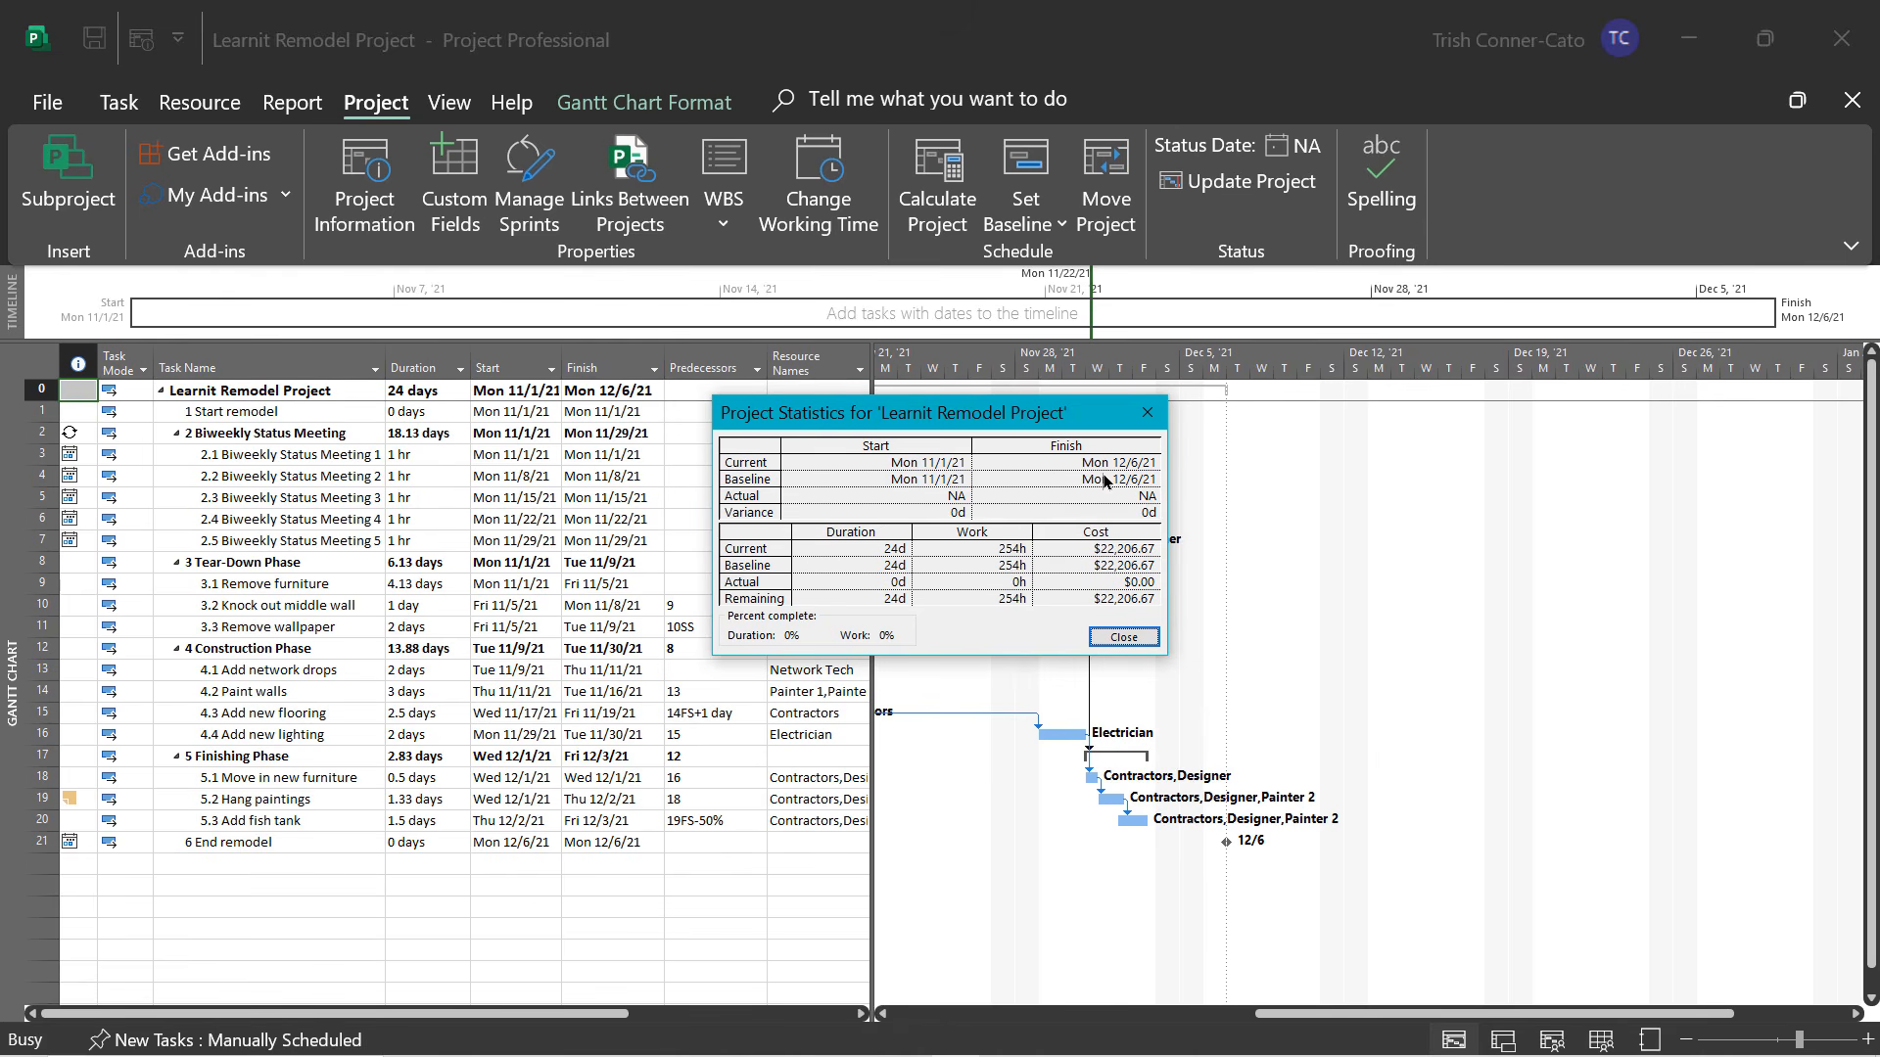
click(1120, 641)
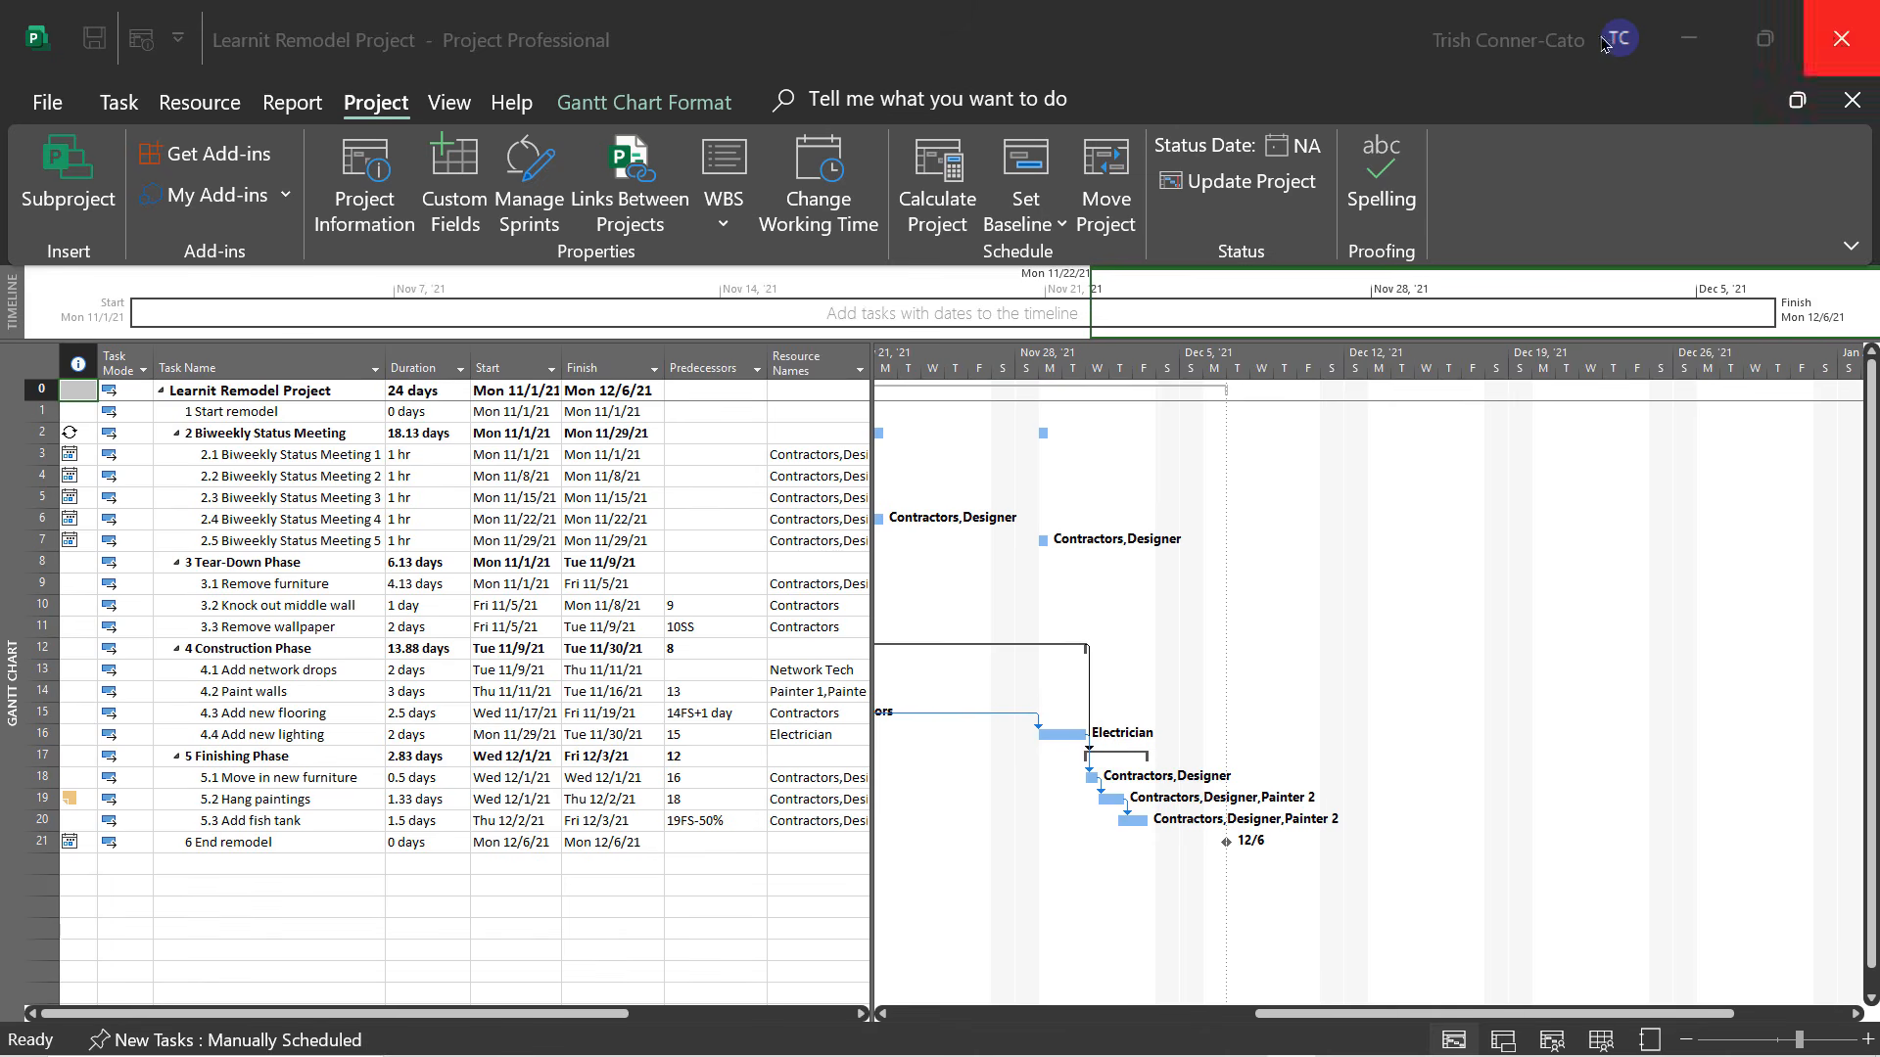
Examine the print preview of the Gantt Chart with multiple pages shown together, and return to the project.
click(39, 111)
click(39, 110)
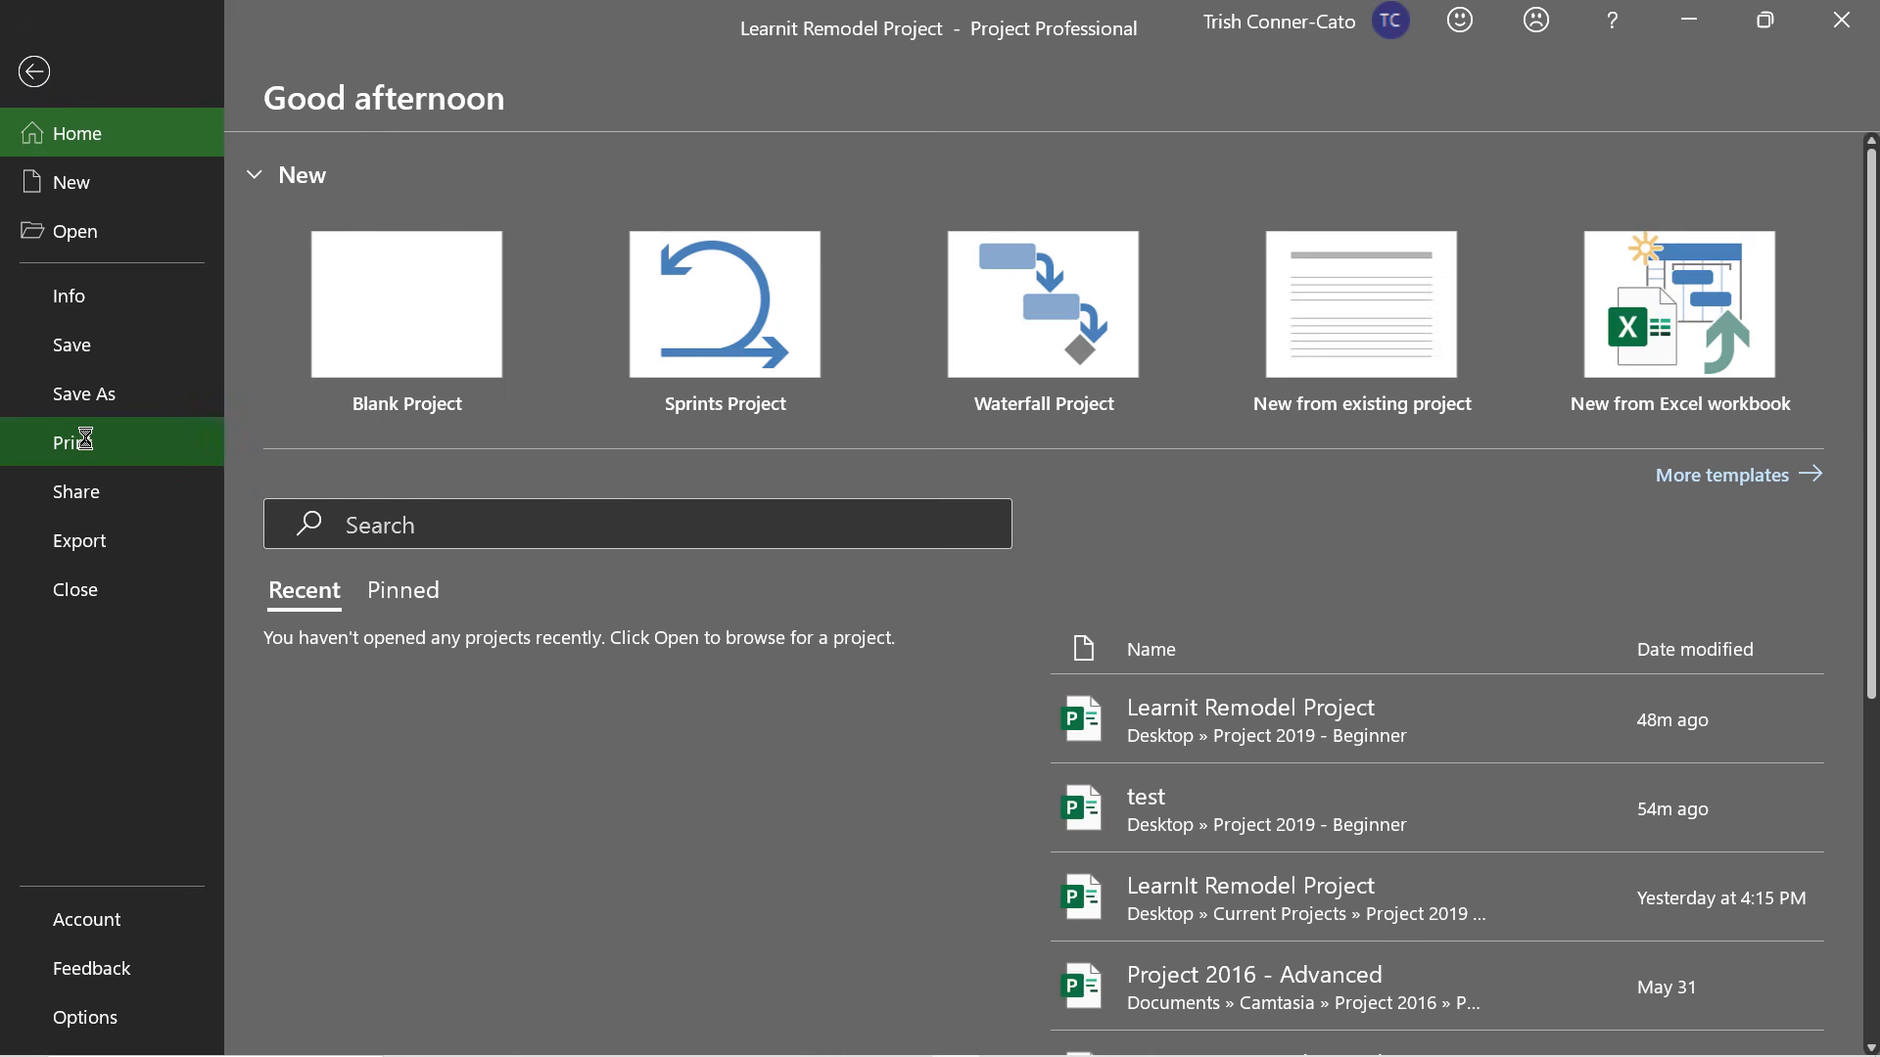
click(94, 439)
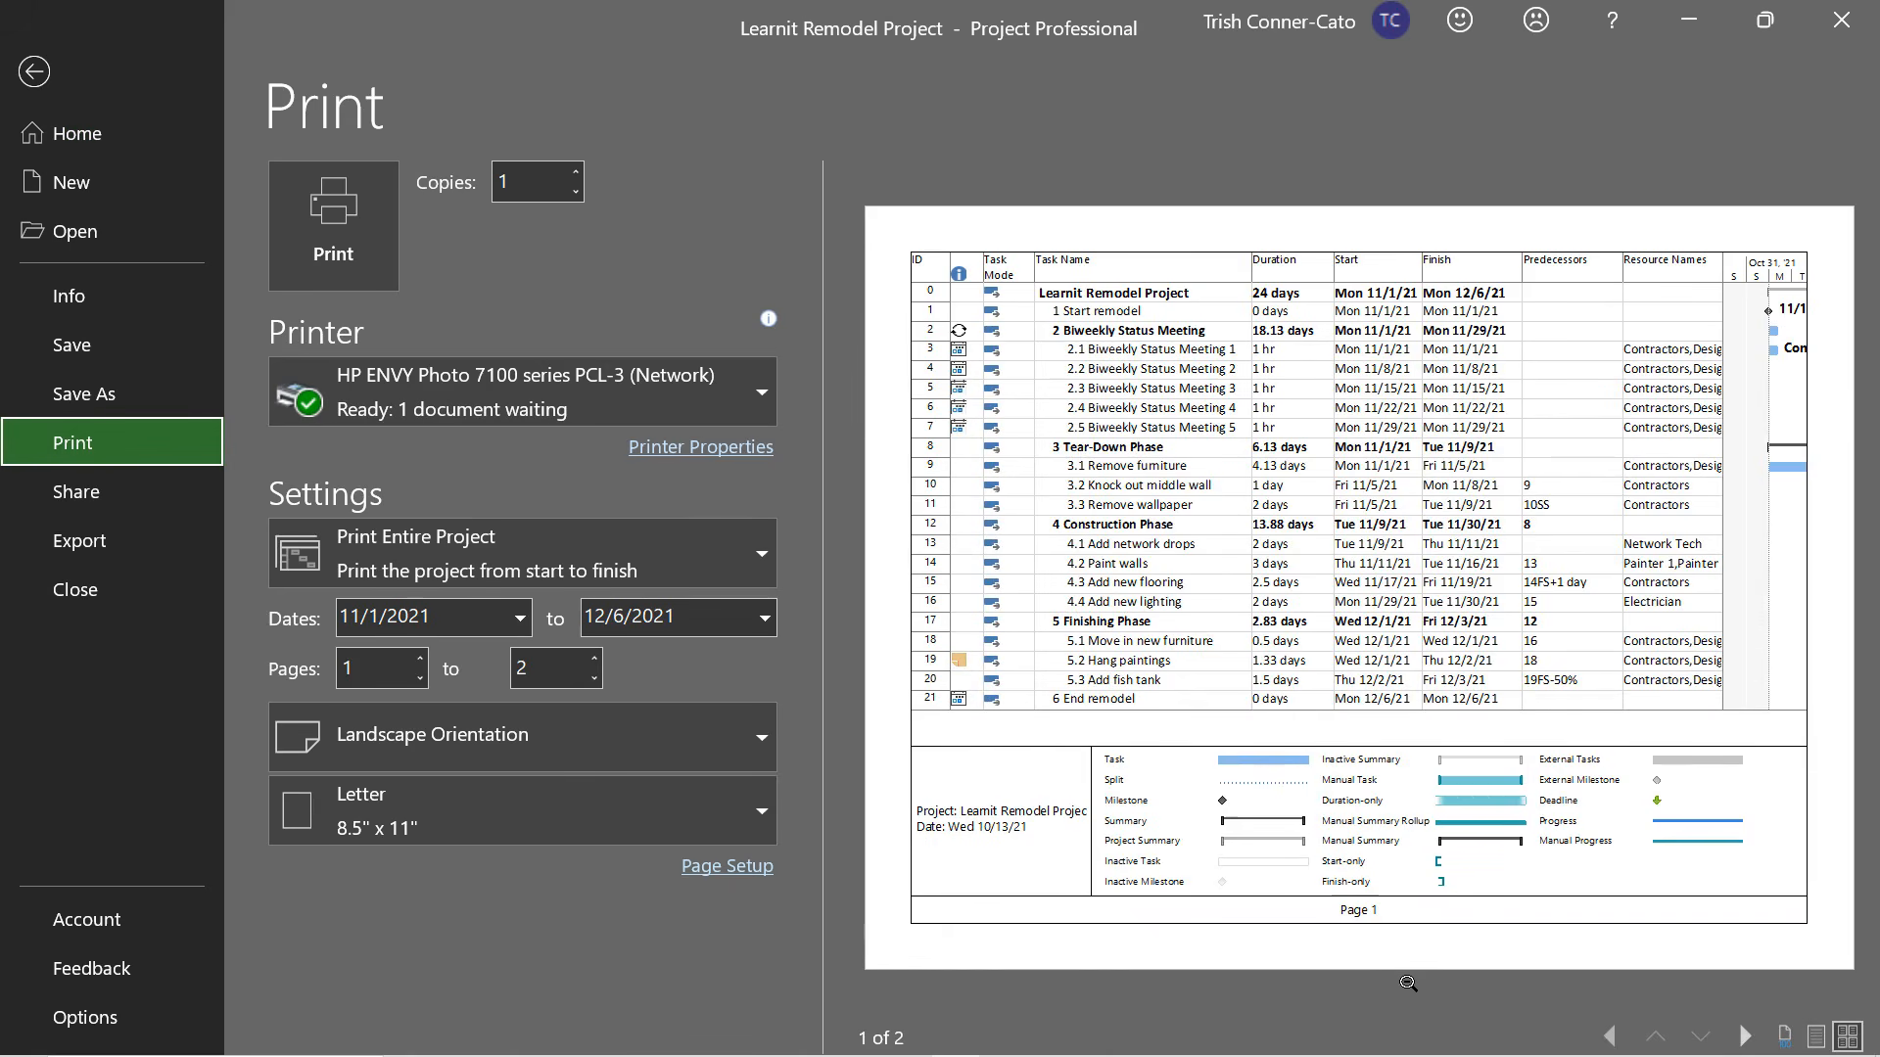
mouse_move(893, 1051)
click(1853, 1045)
click(1849, 1037)
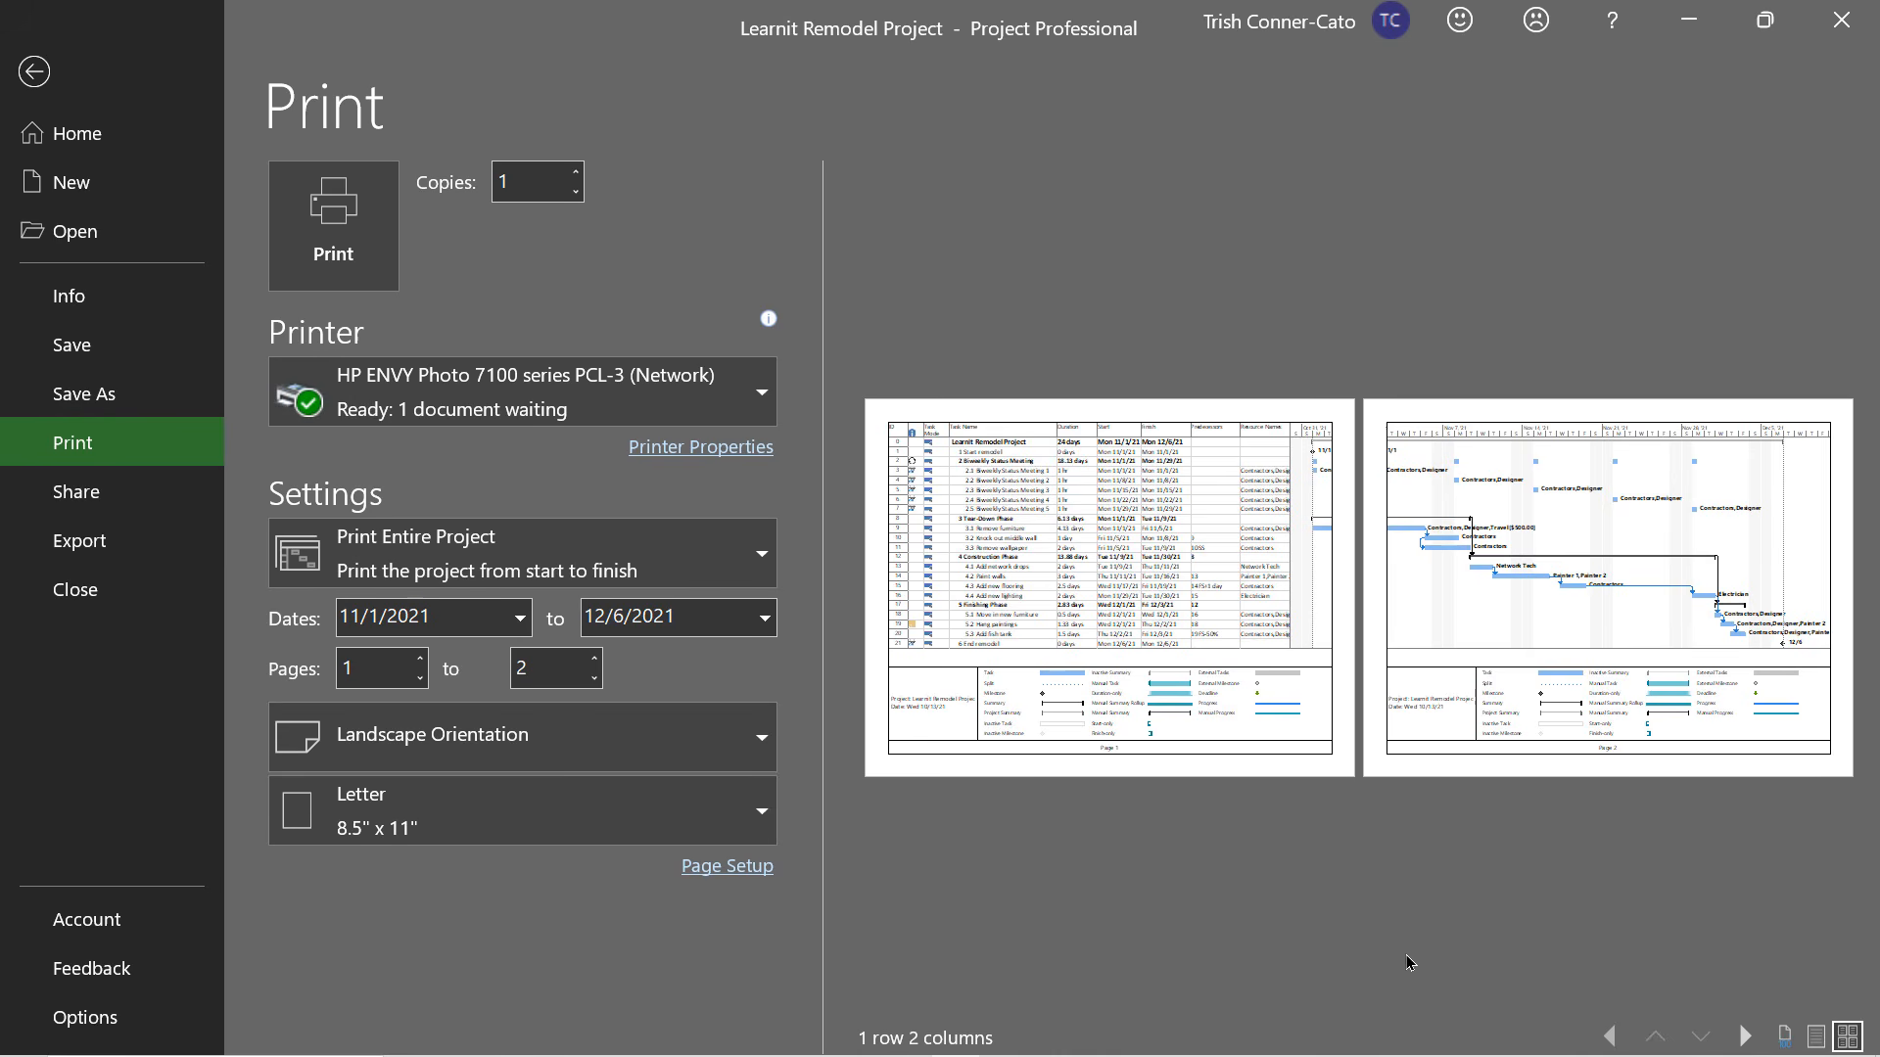
click(36, 73)
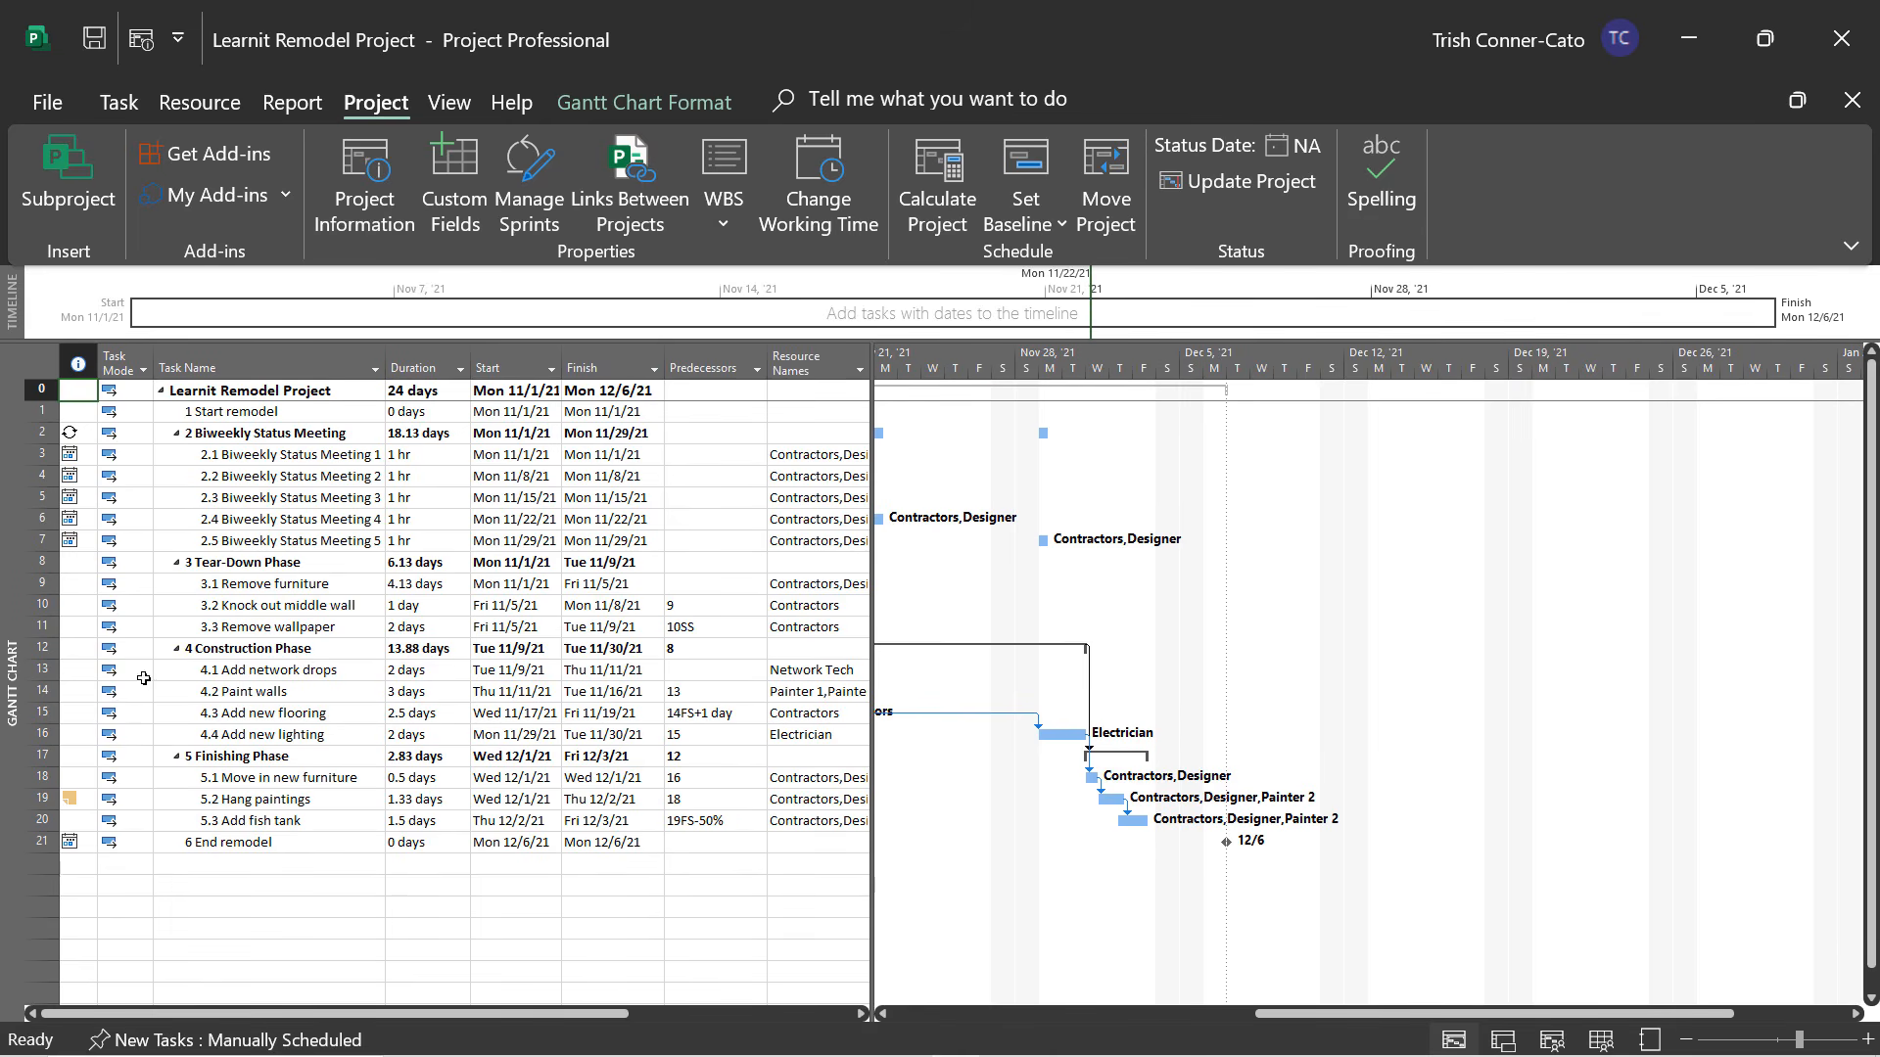
Examine the multi-page print preview of the Calendar view, and return to the Gantt Chart view.
right_click(12, 643)
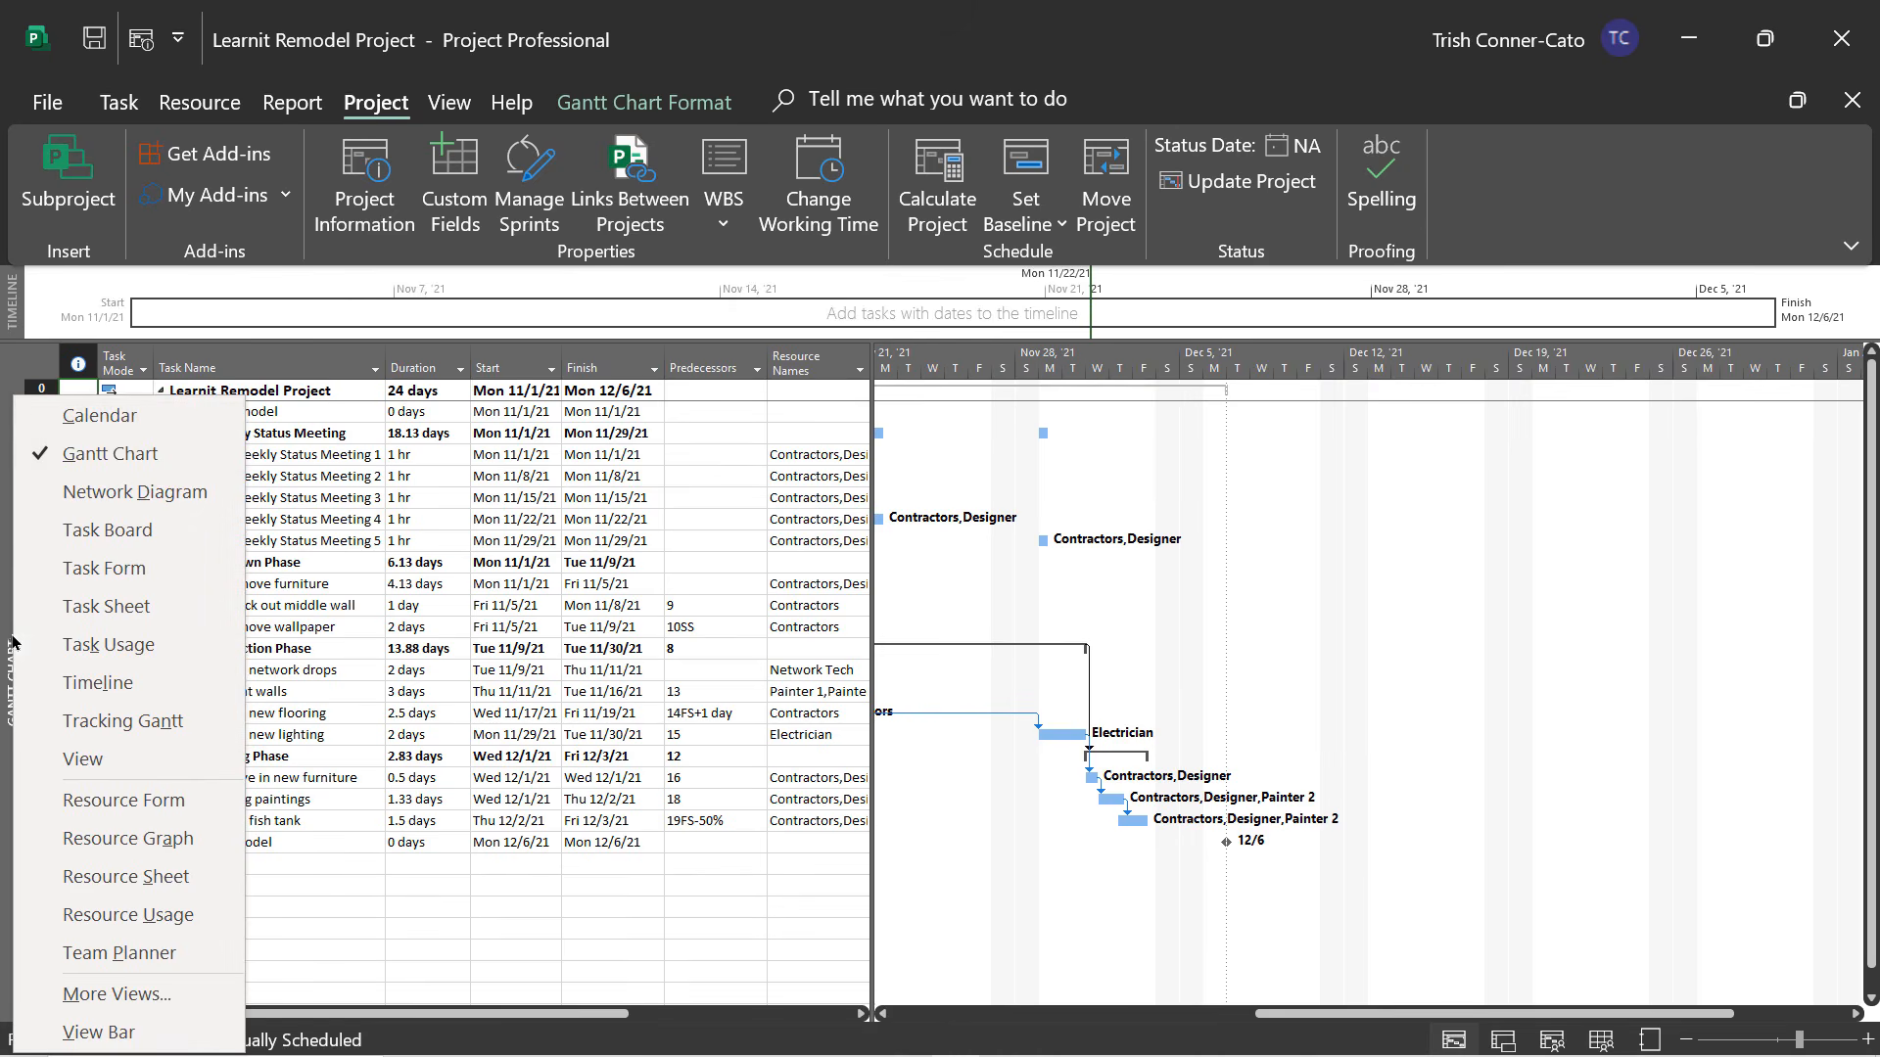
click(127, 419)
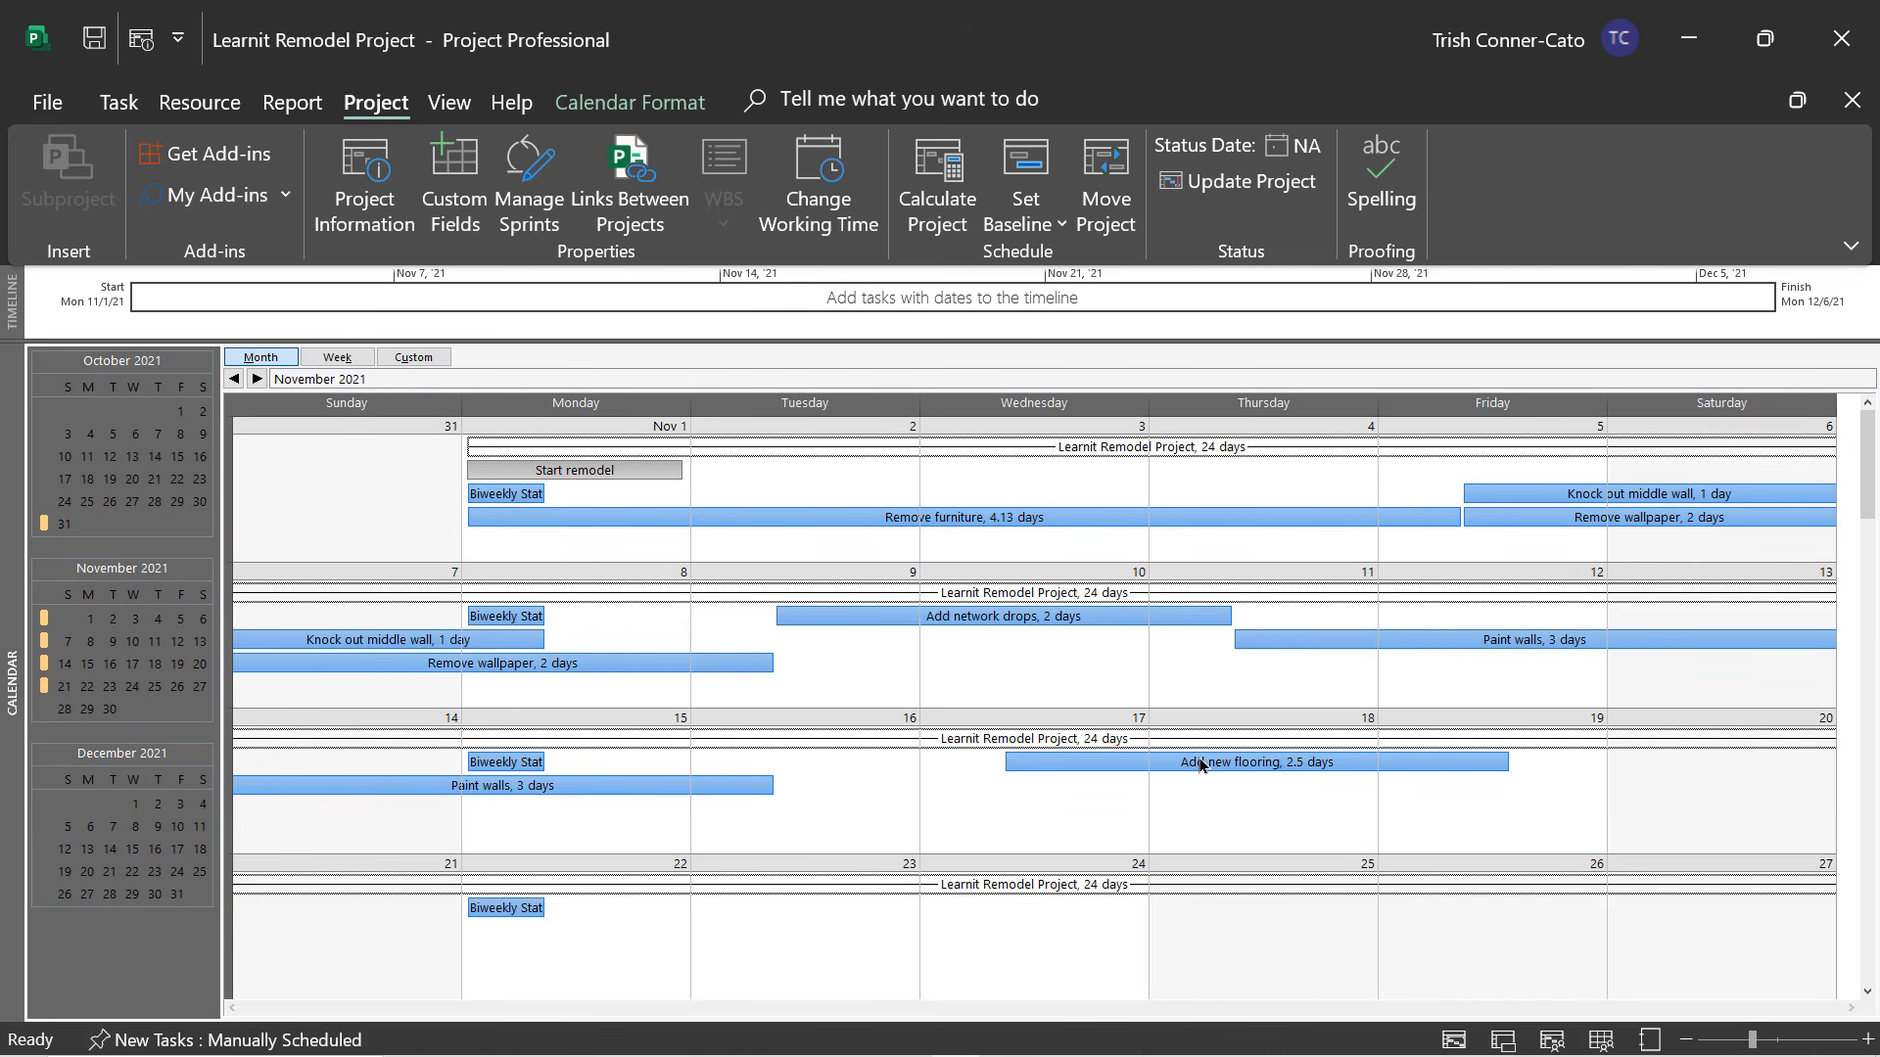
double_click(1203, 767)
key(ctrl+p)
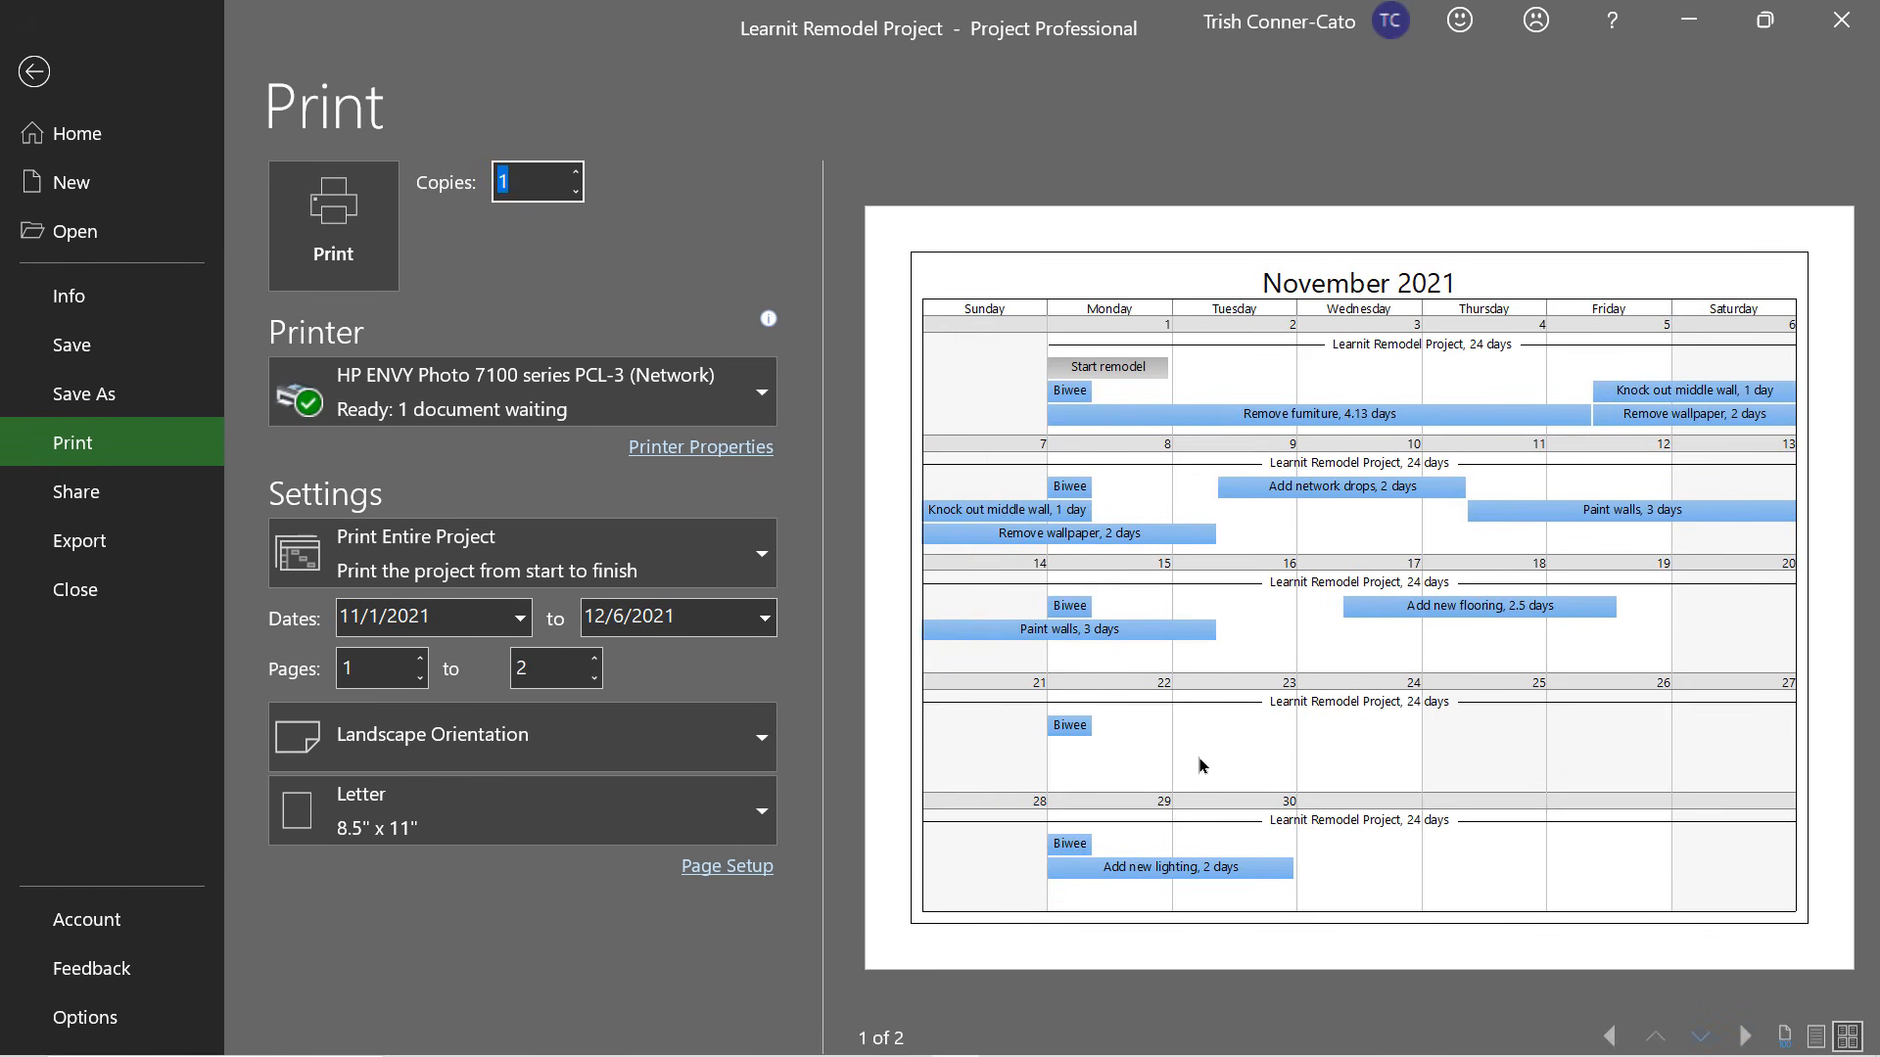
click(1844, 1041)
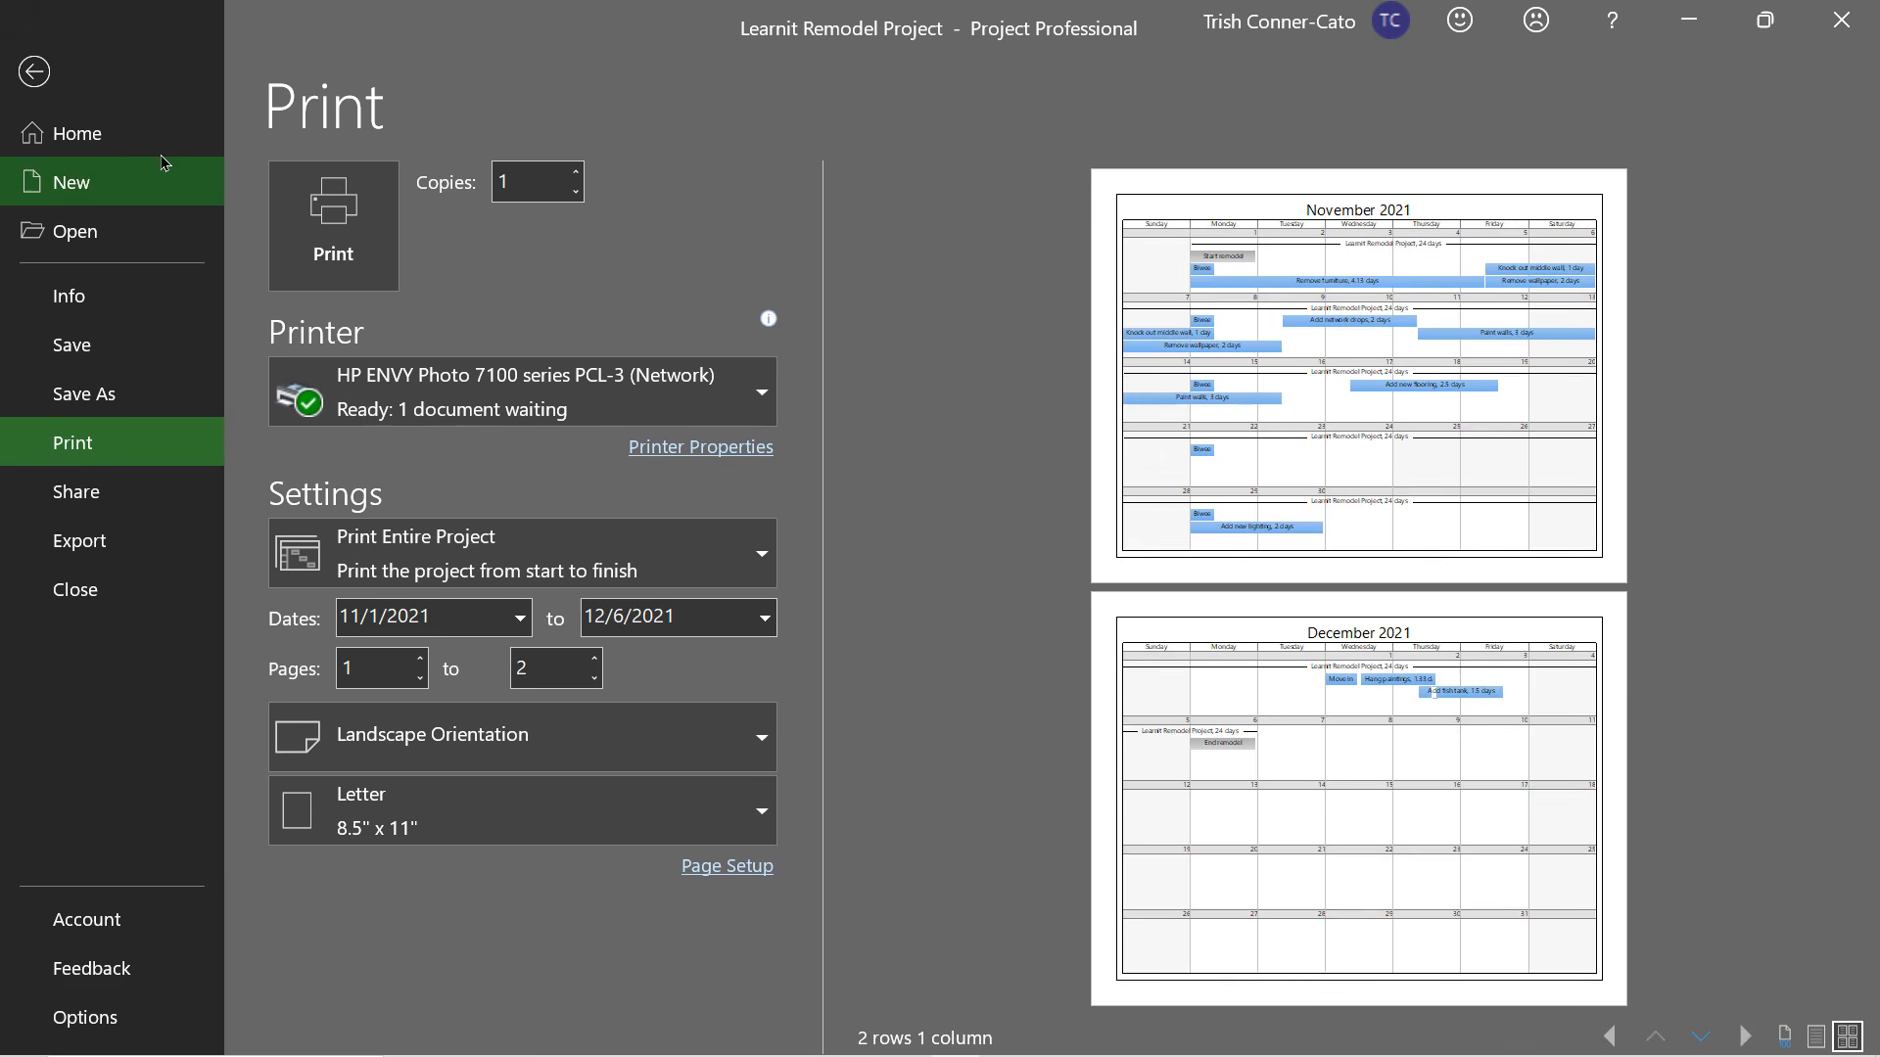
click(32, 73)
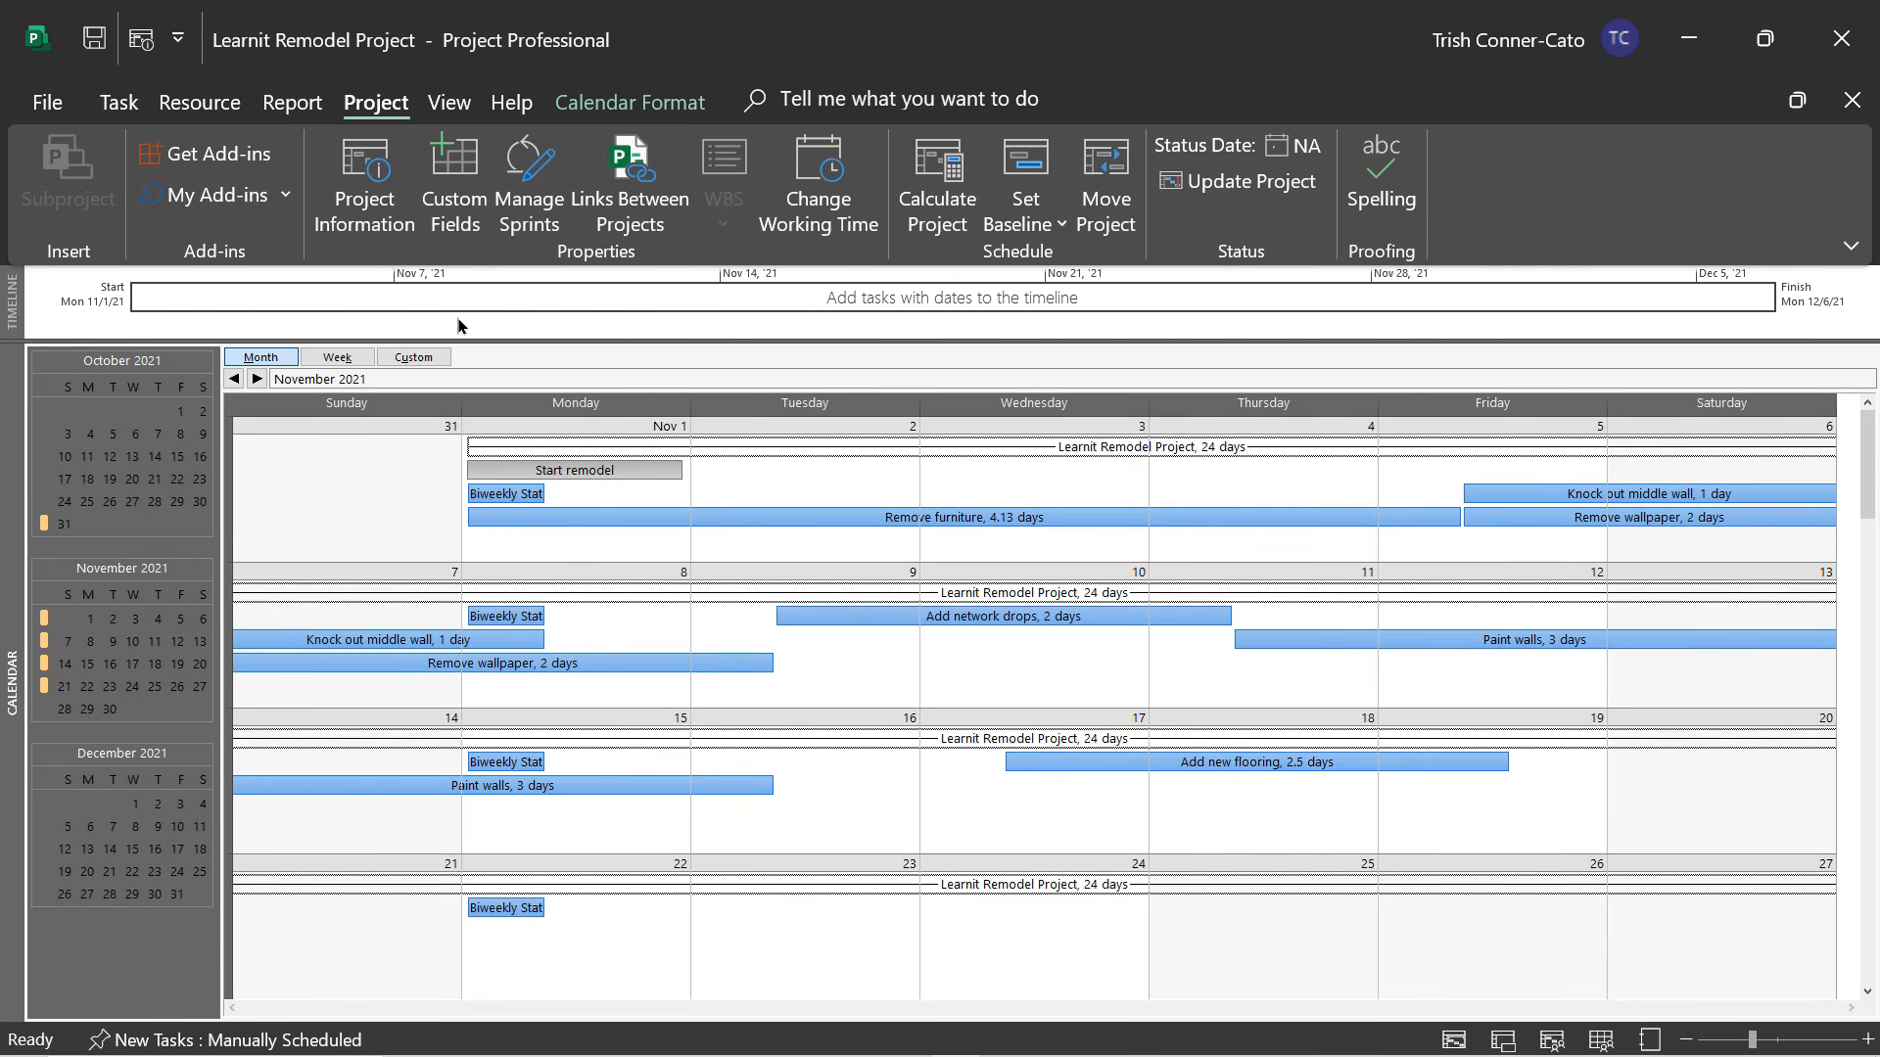
right_click(14, 682)
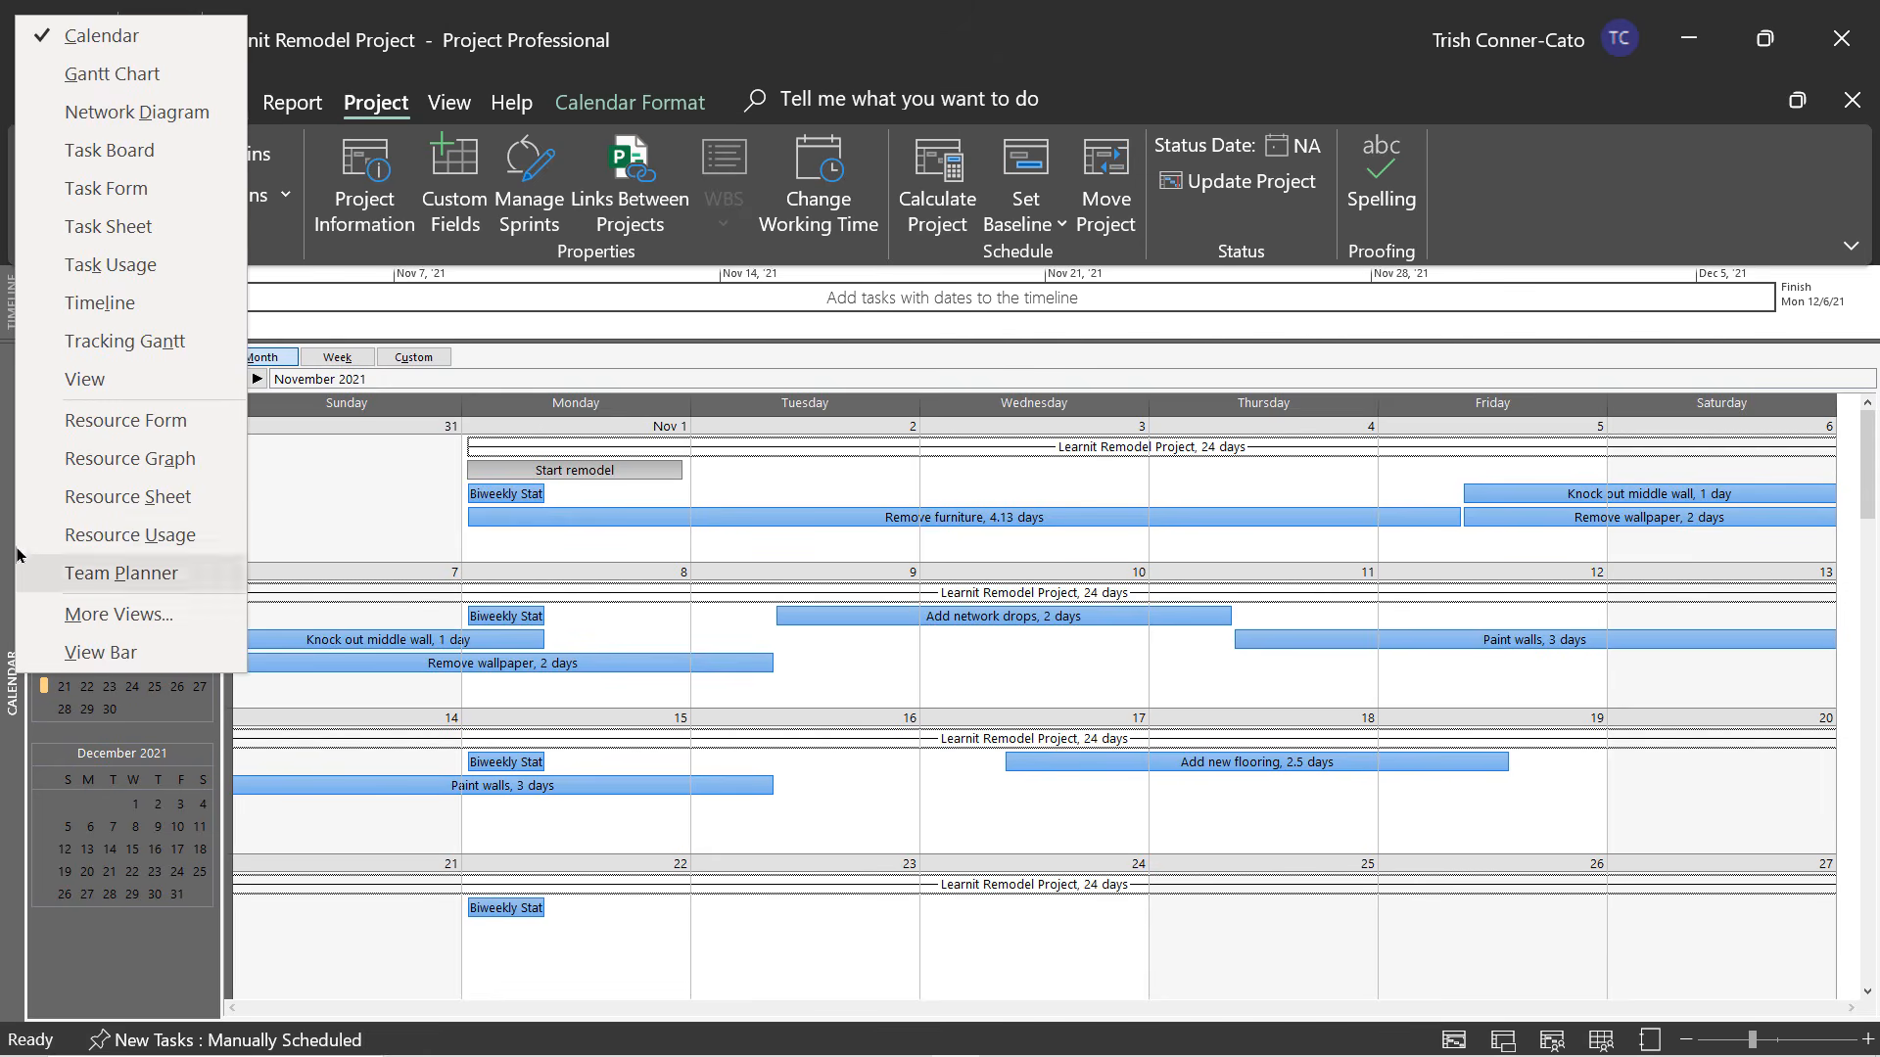
click(152, 83)
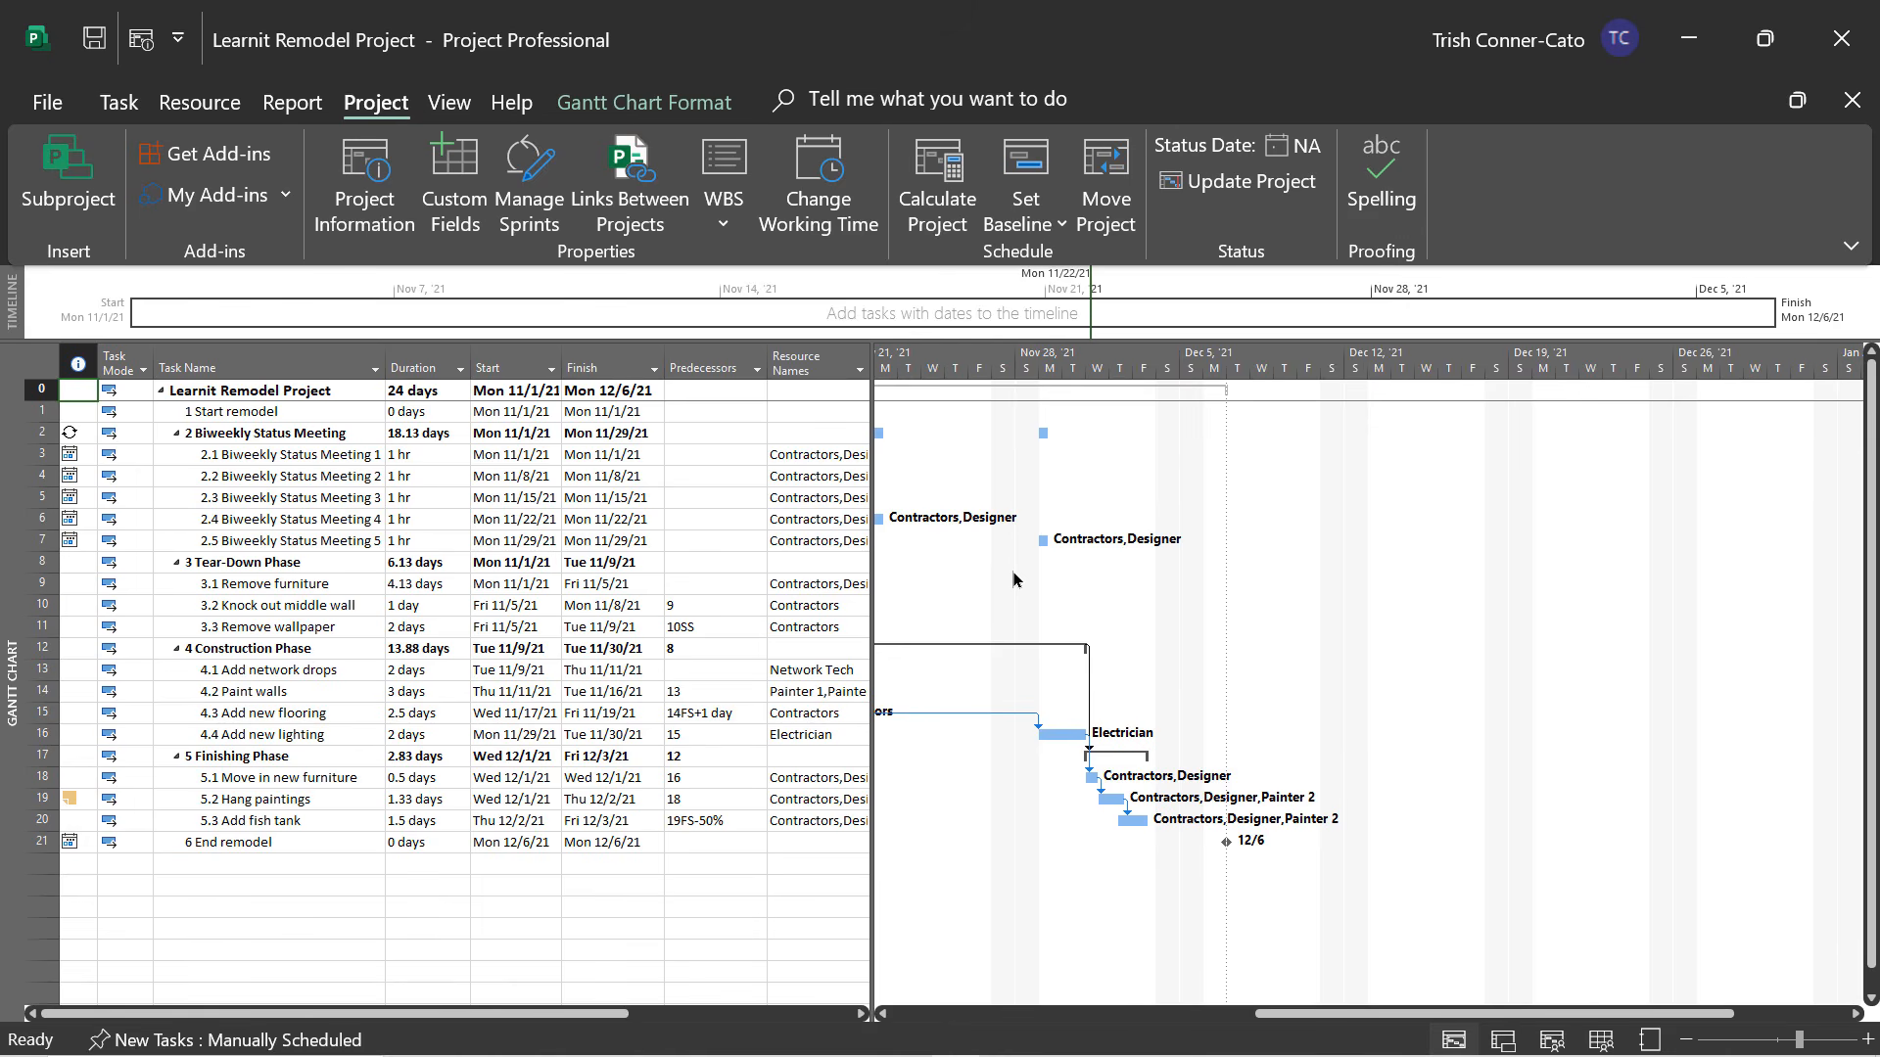
Add the existing Learnit Remodel Project summary, Tear-Down Phase, Construction Phase and Finishing Phase to the timeline.
click(870, 280)
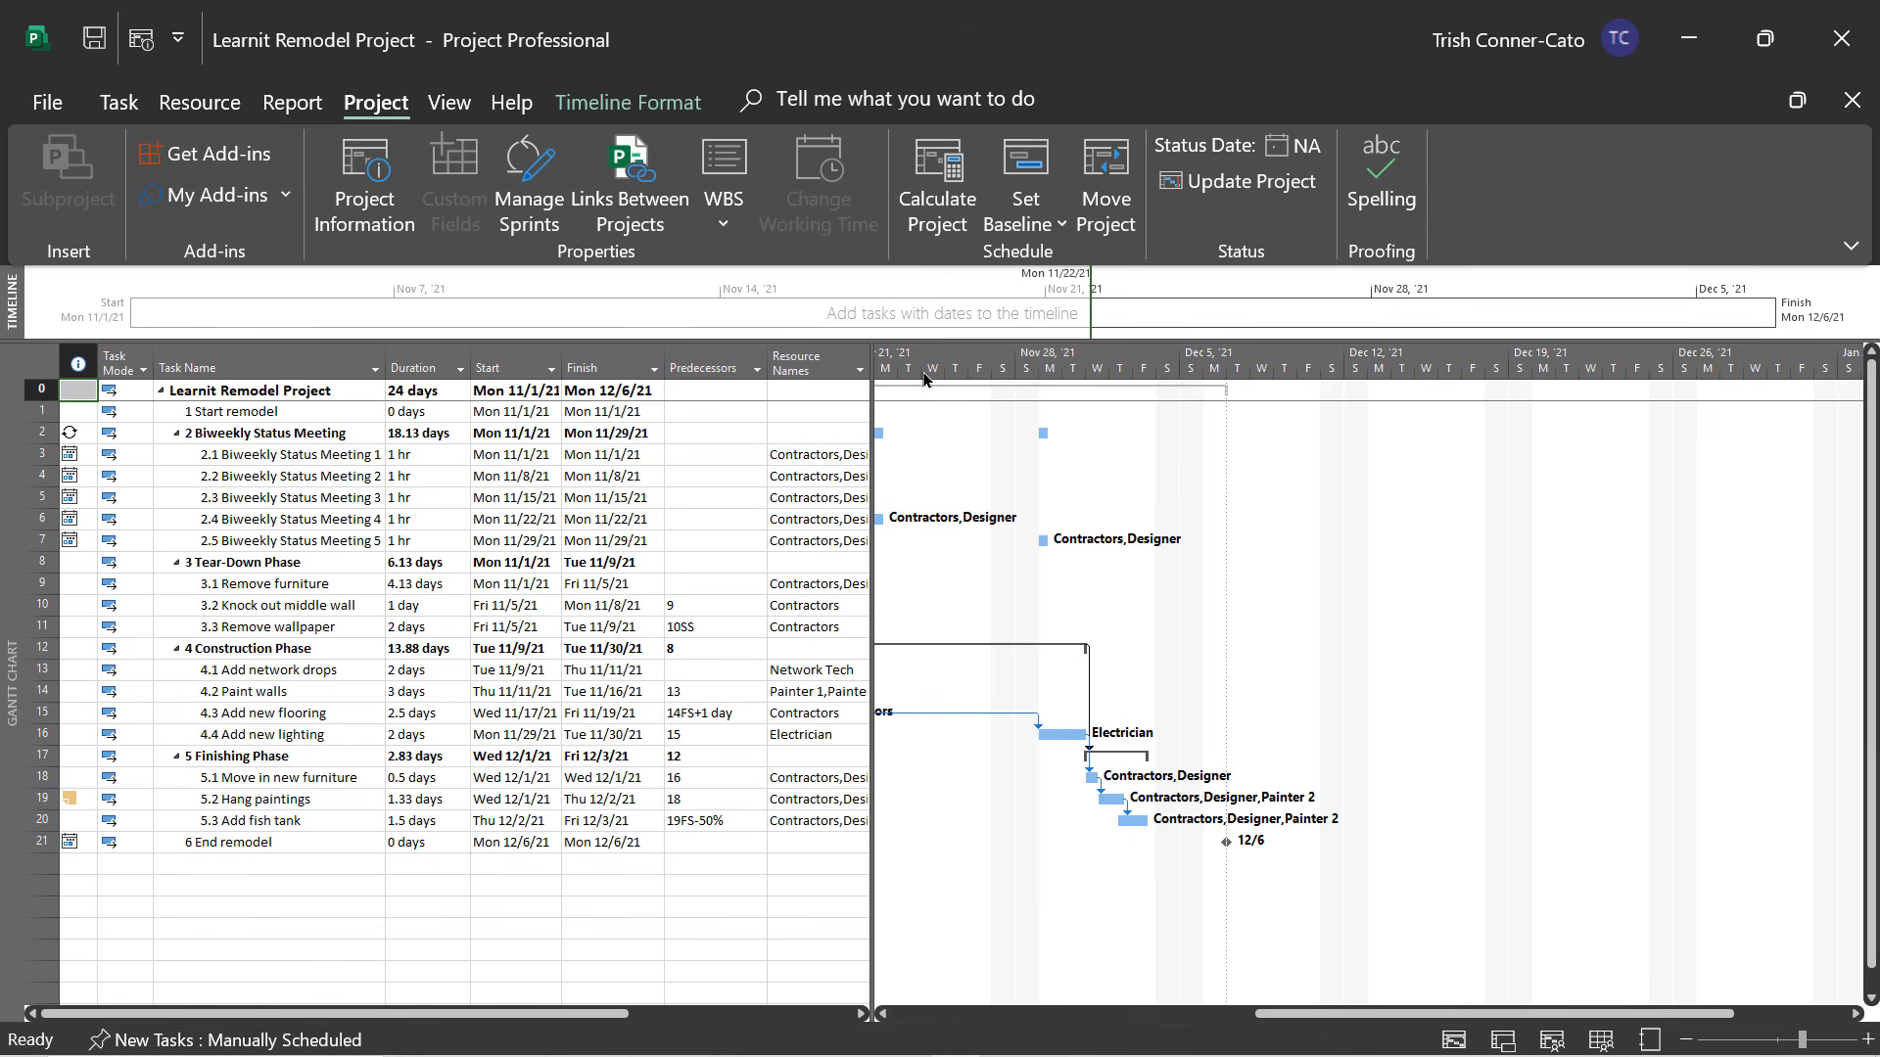
mouse_move(607, 1056)
click(675, 107)
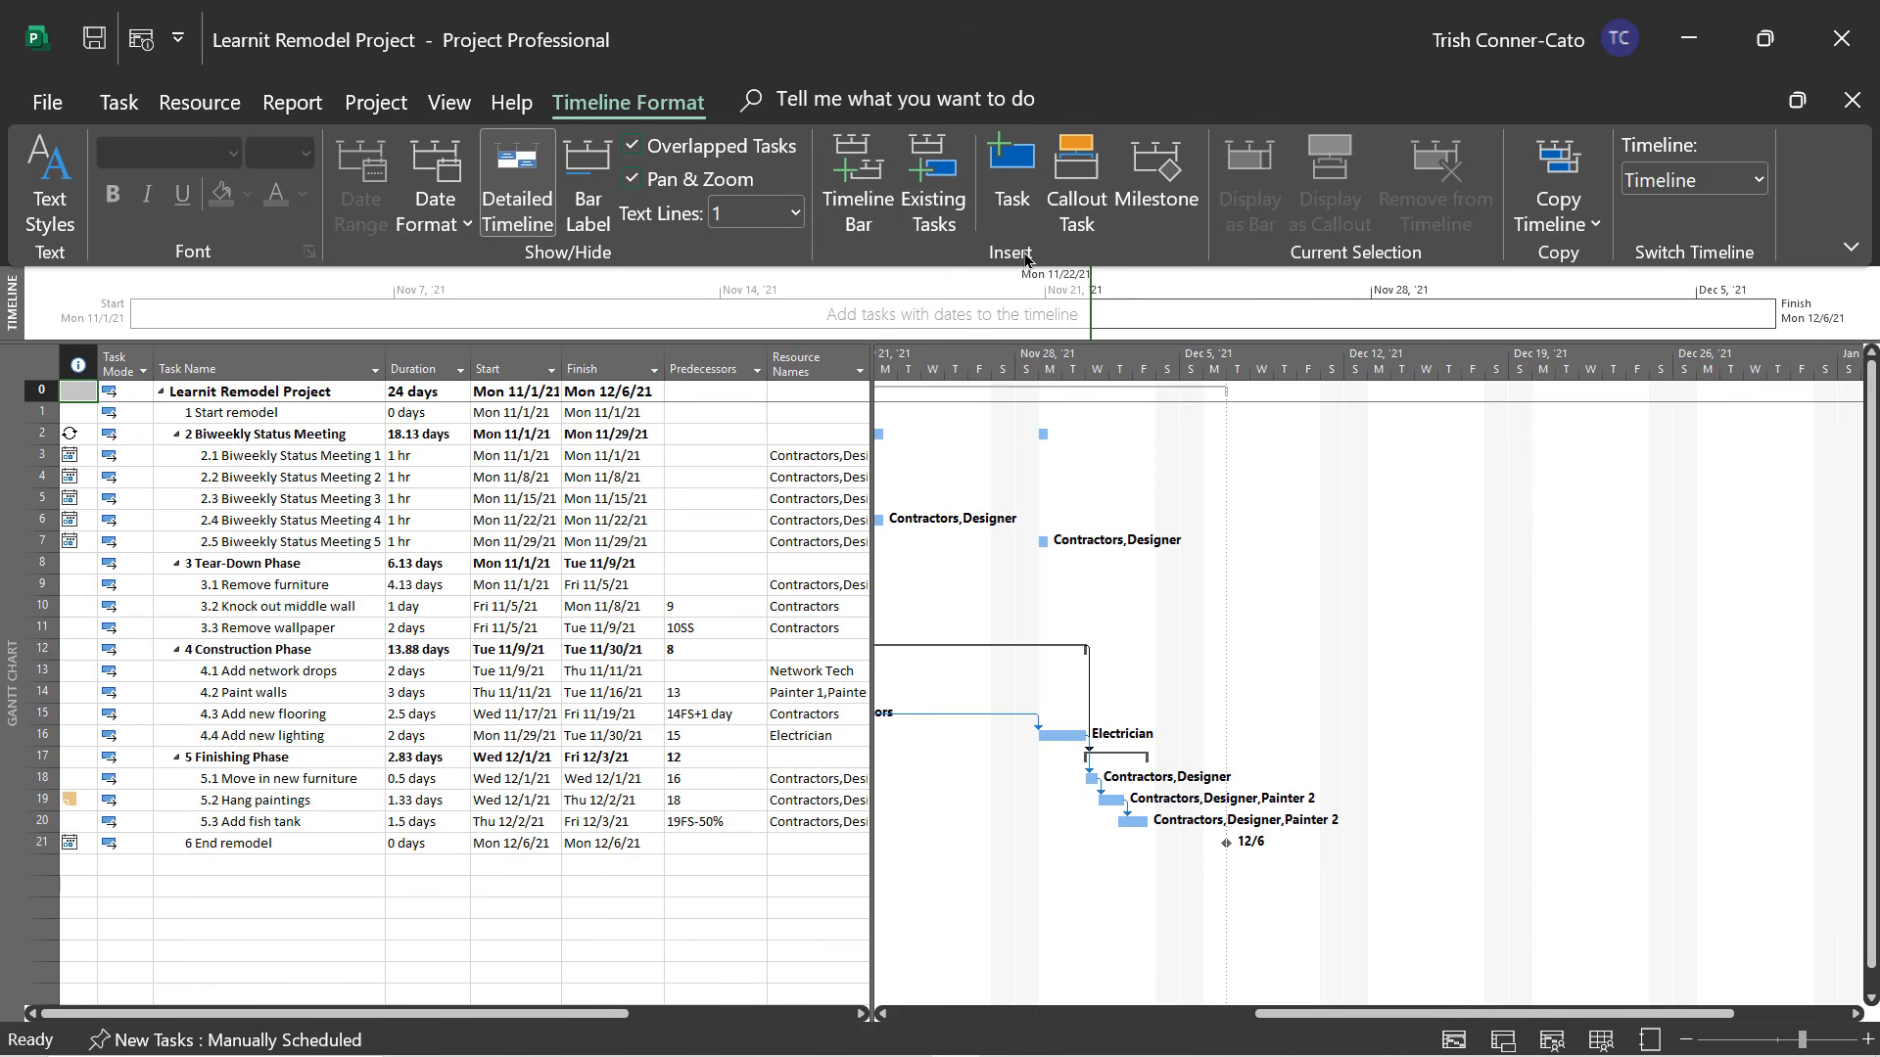
click(940, 209)
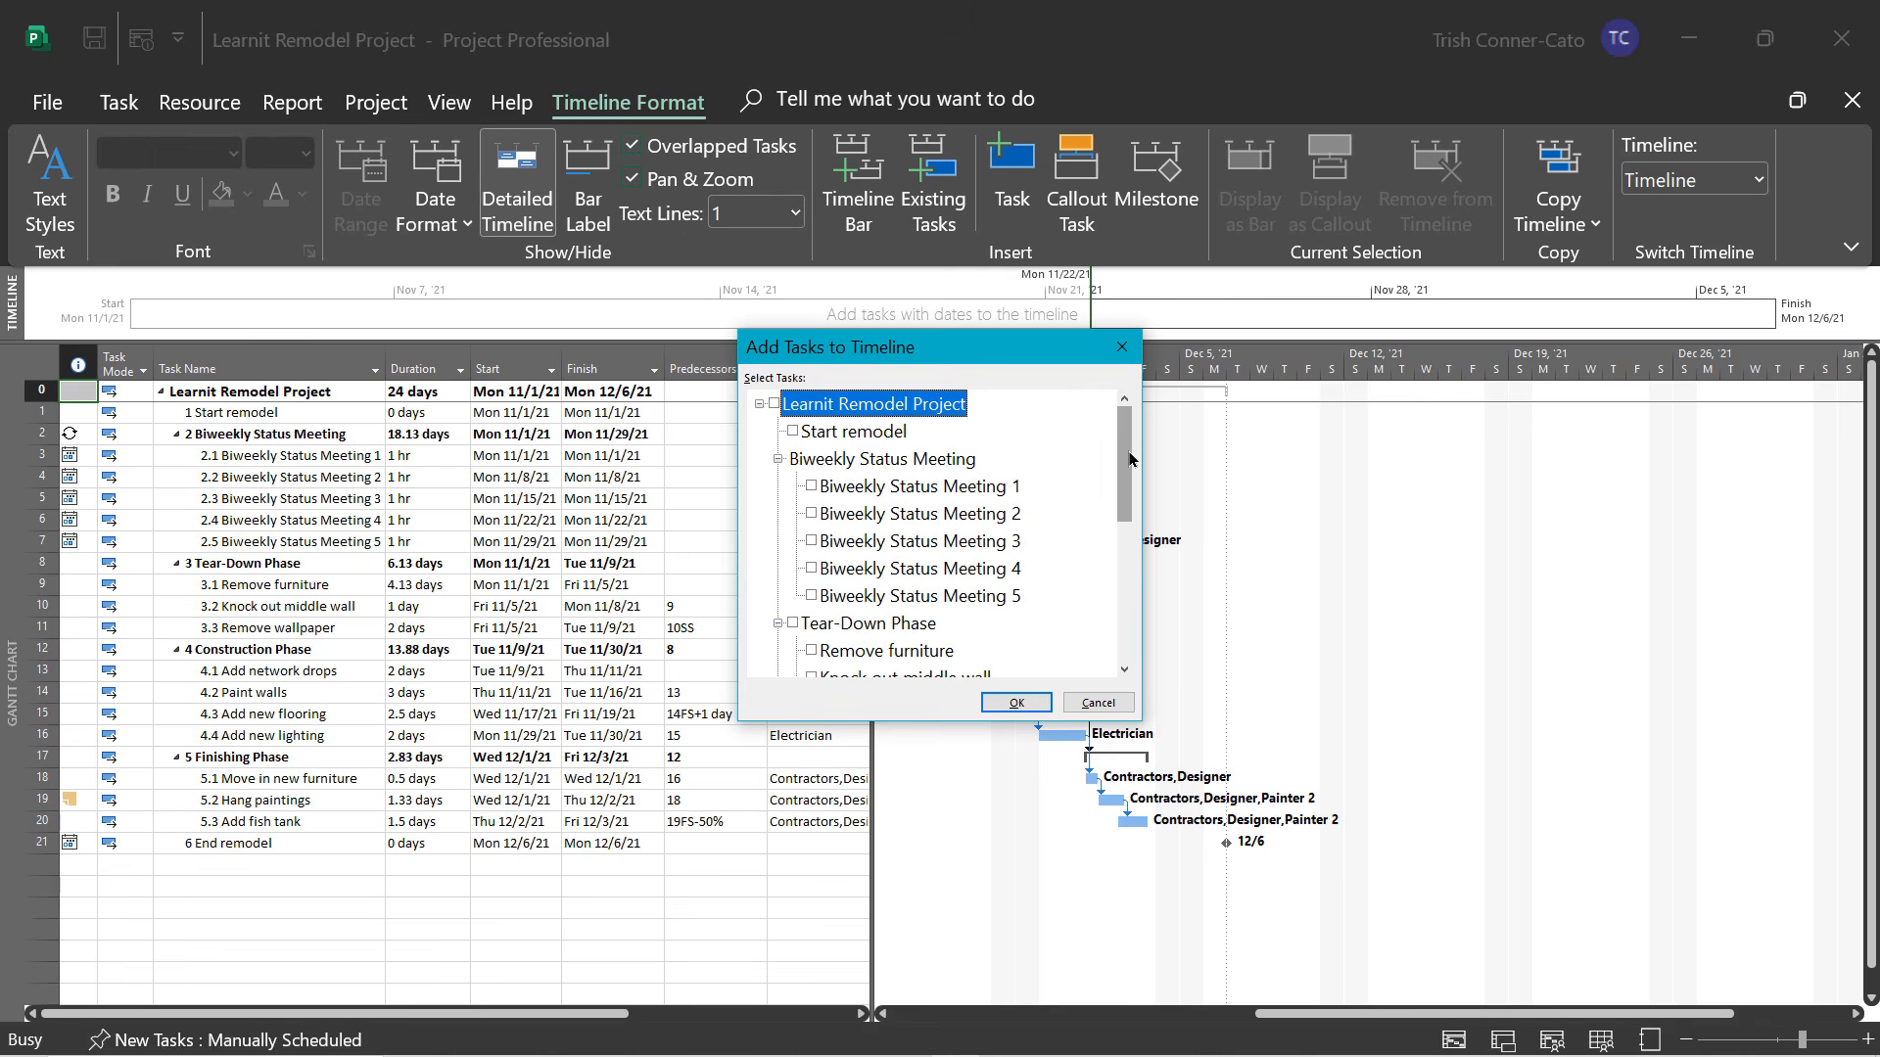
click(774, 404)
drag(1121, 478, 1090, 529)
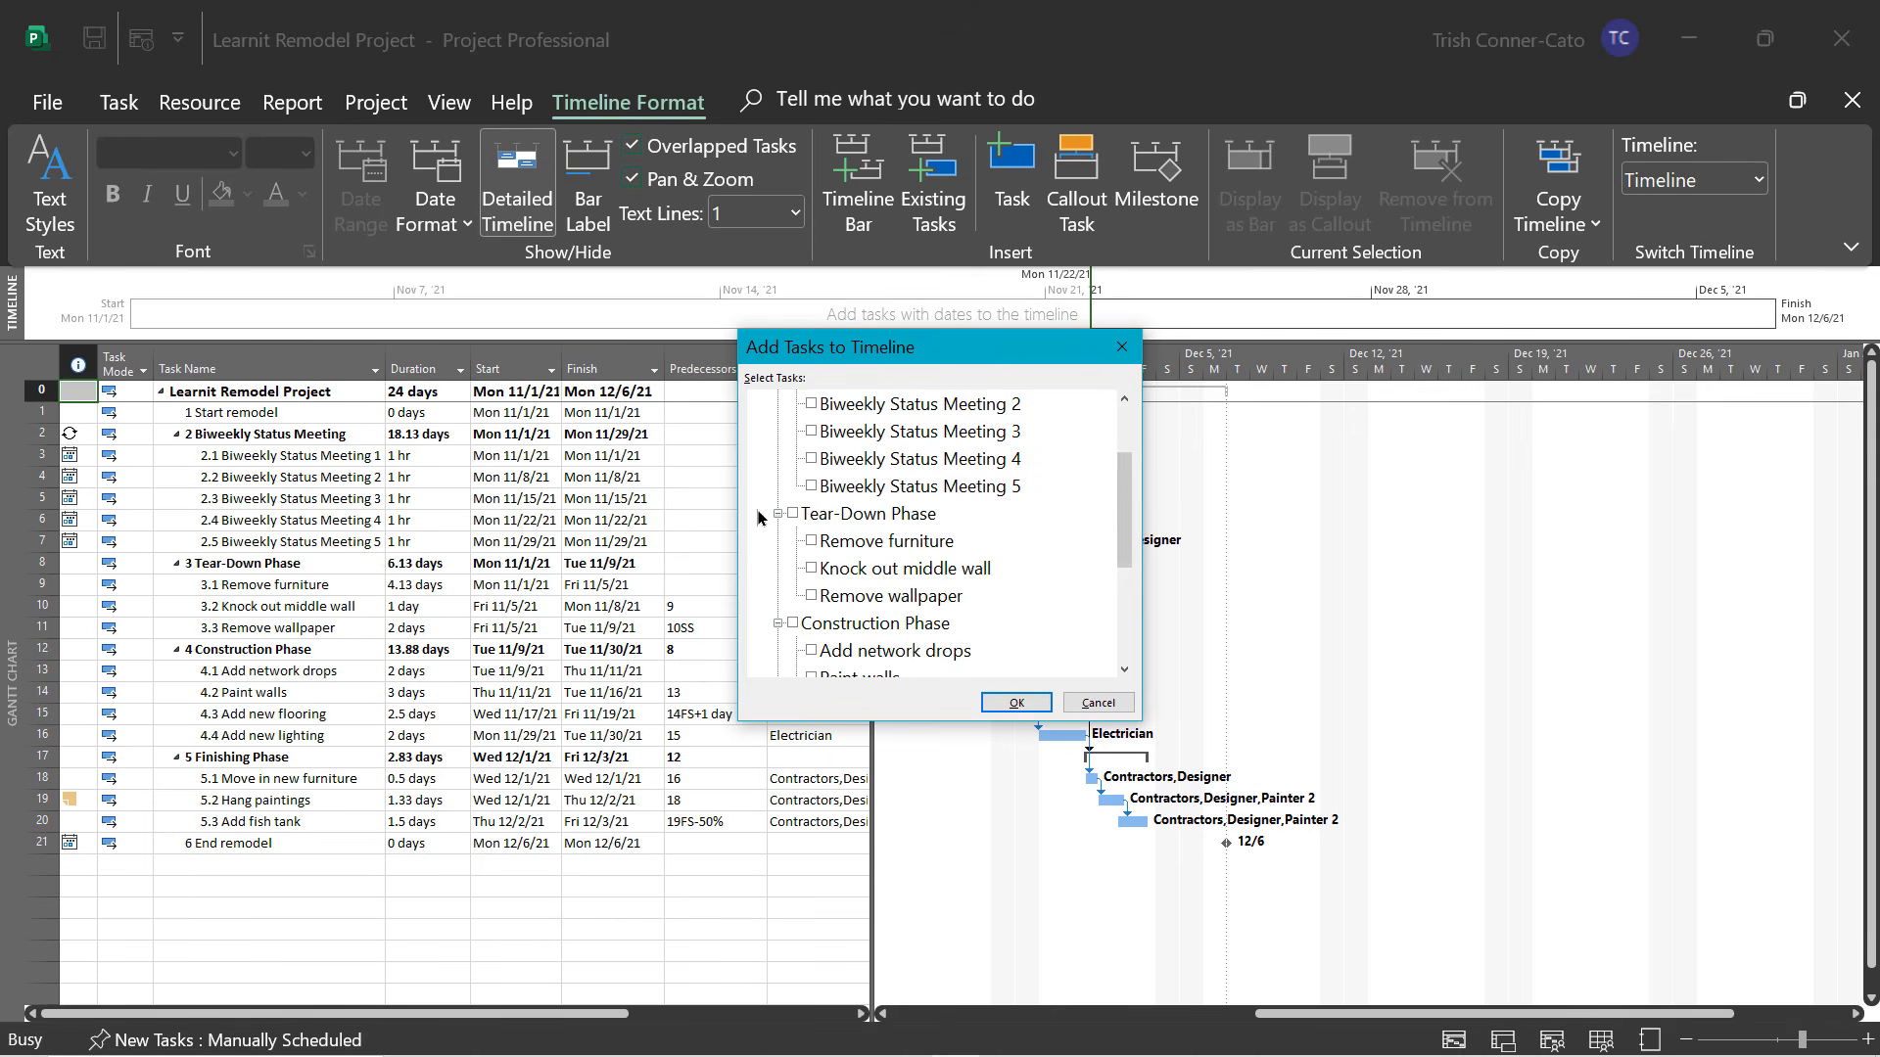
click(793, 514)
click(868, 514)
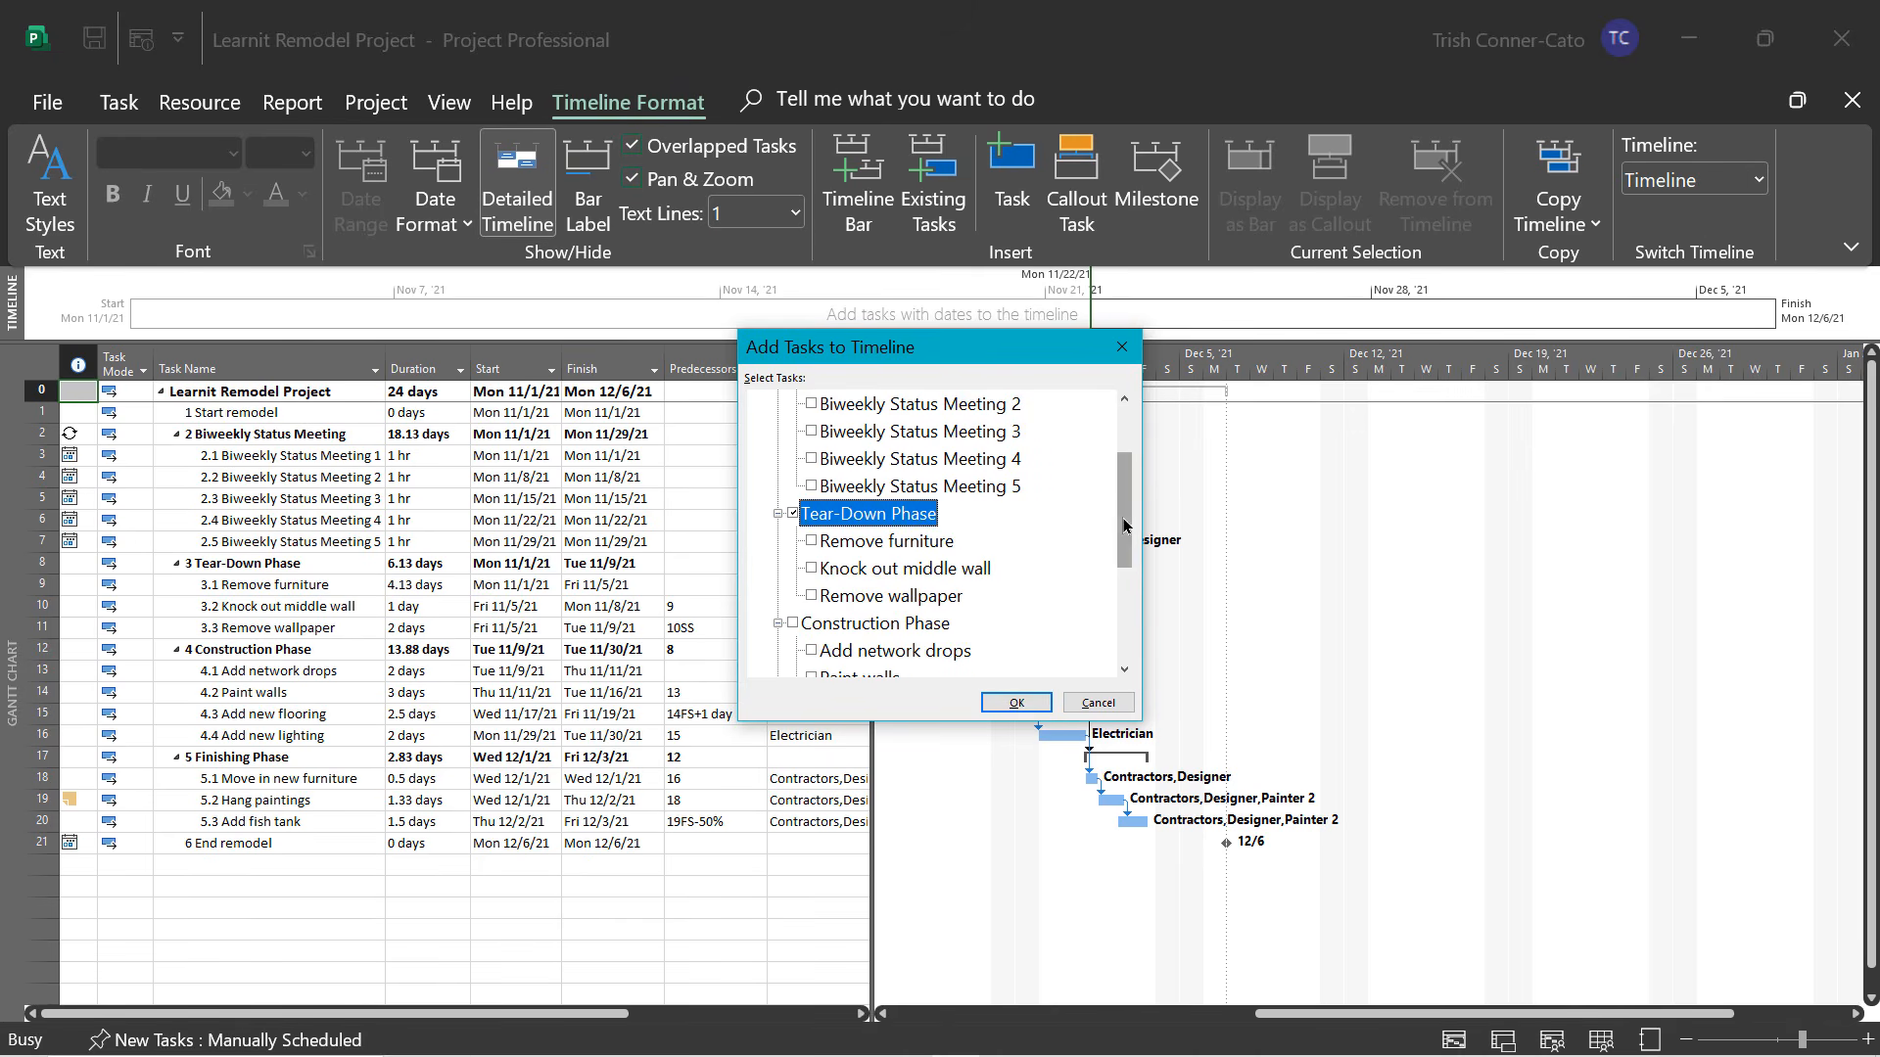
drag(1125, 527, 1122, 583)
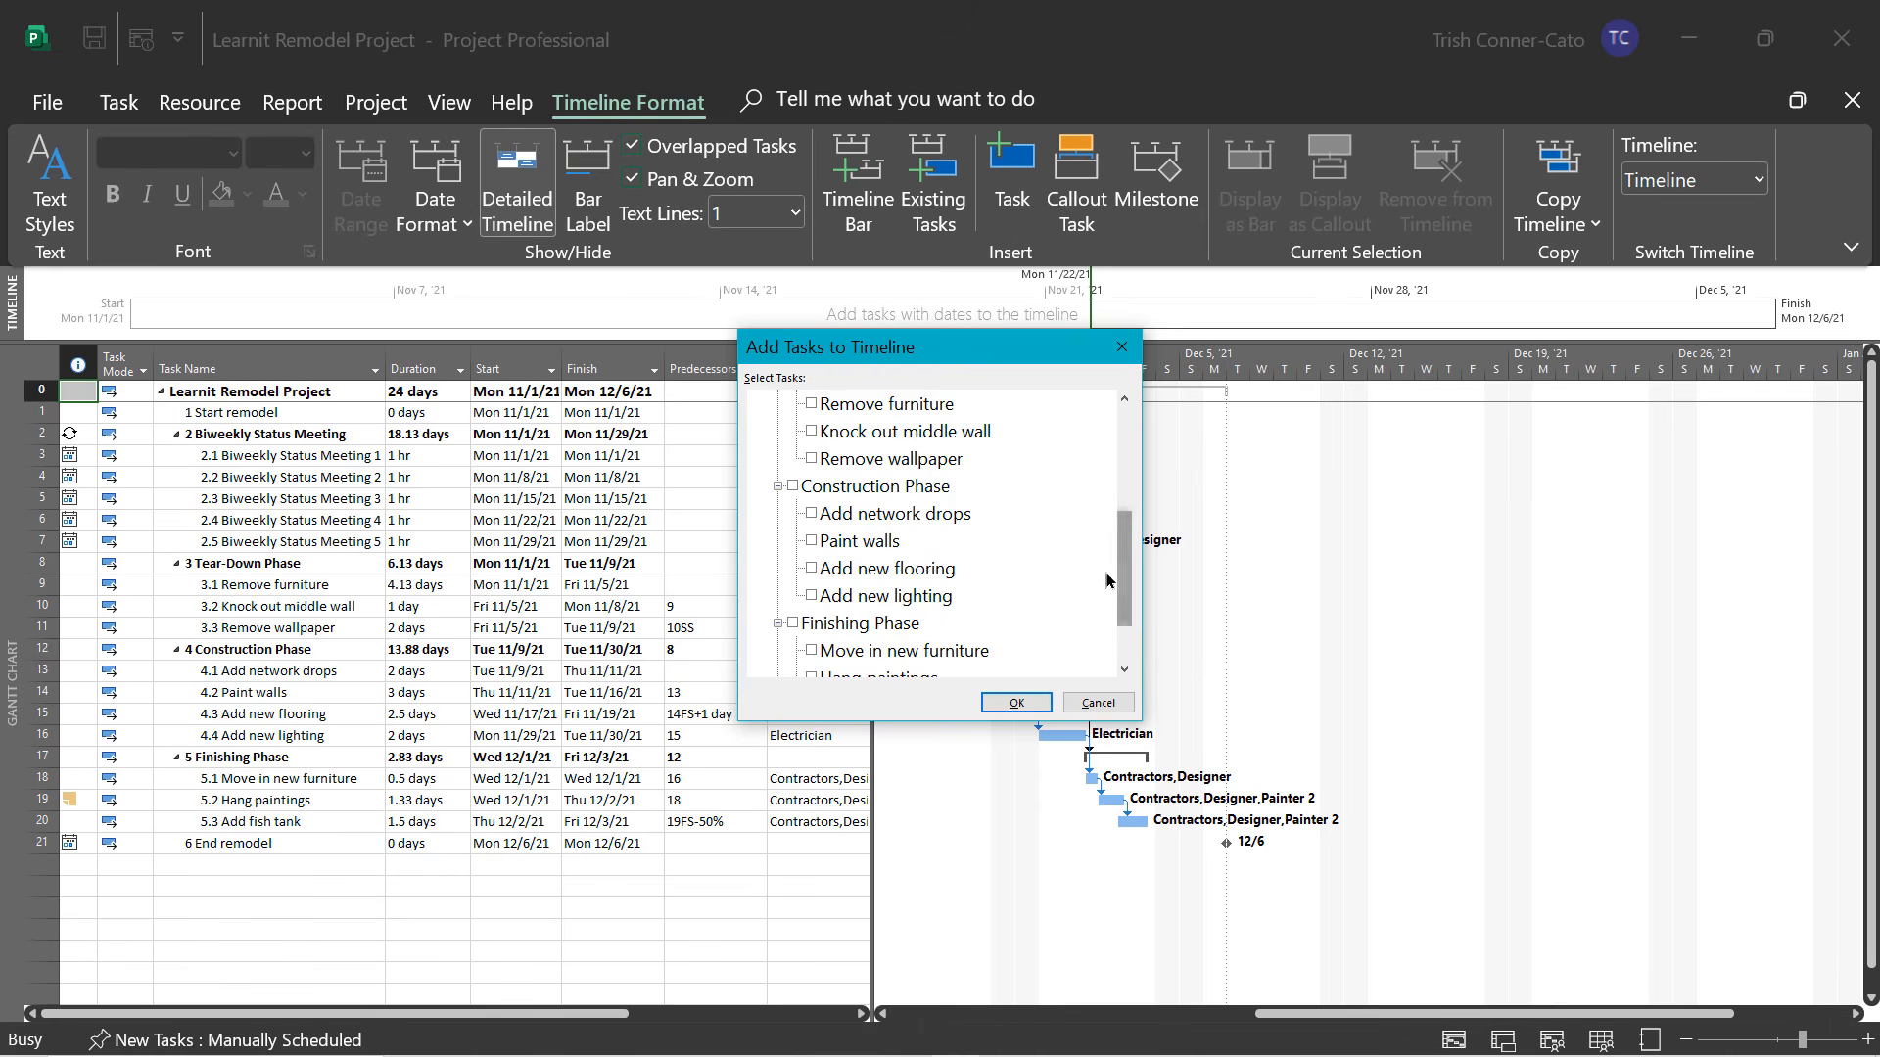
click(793, 487)
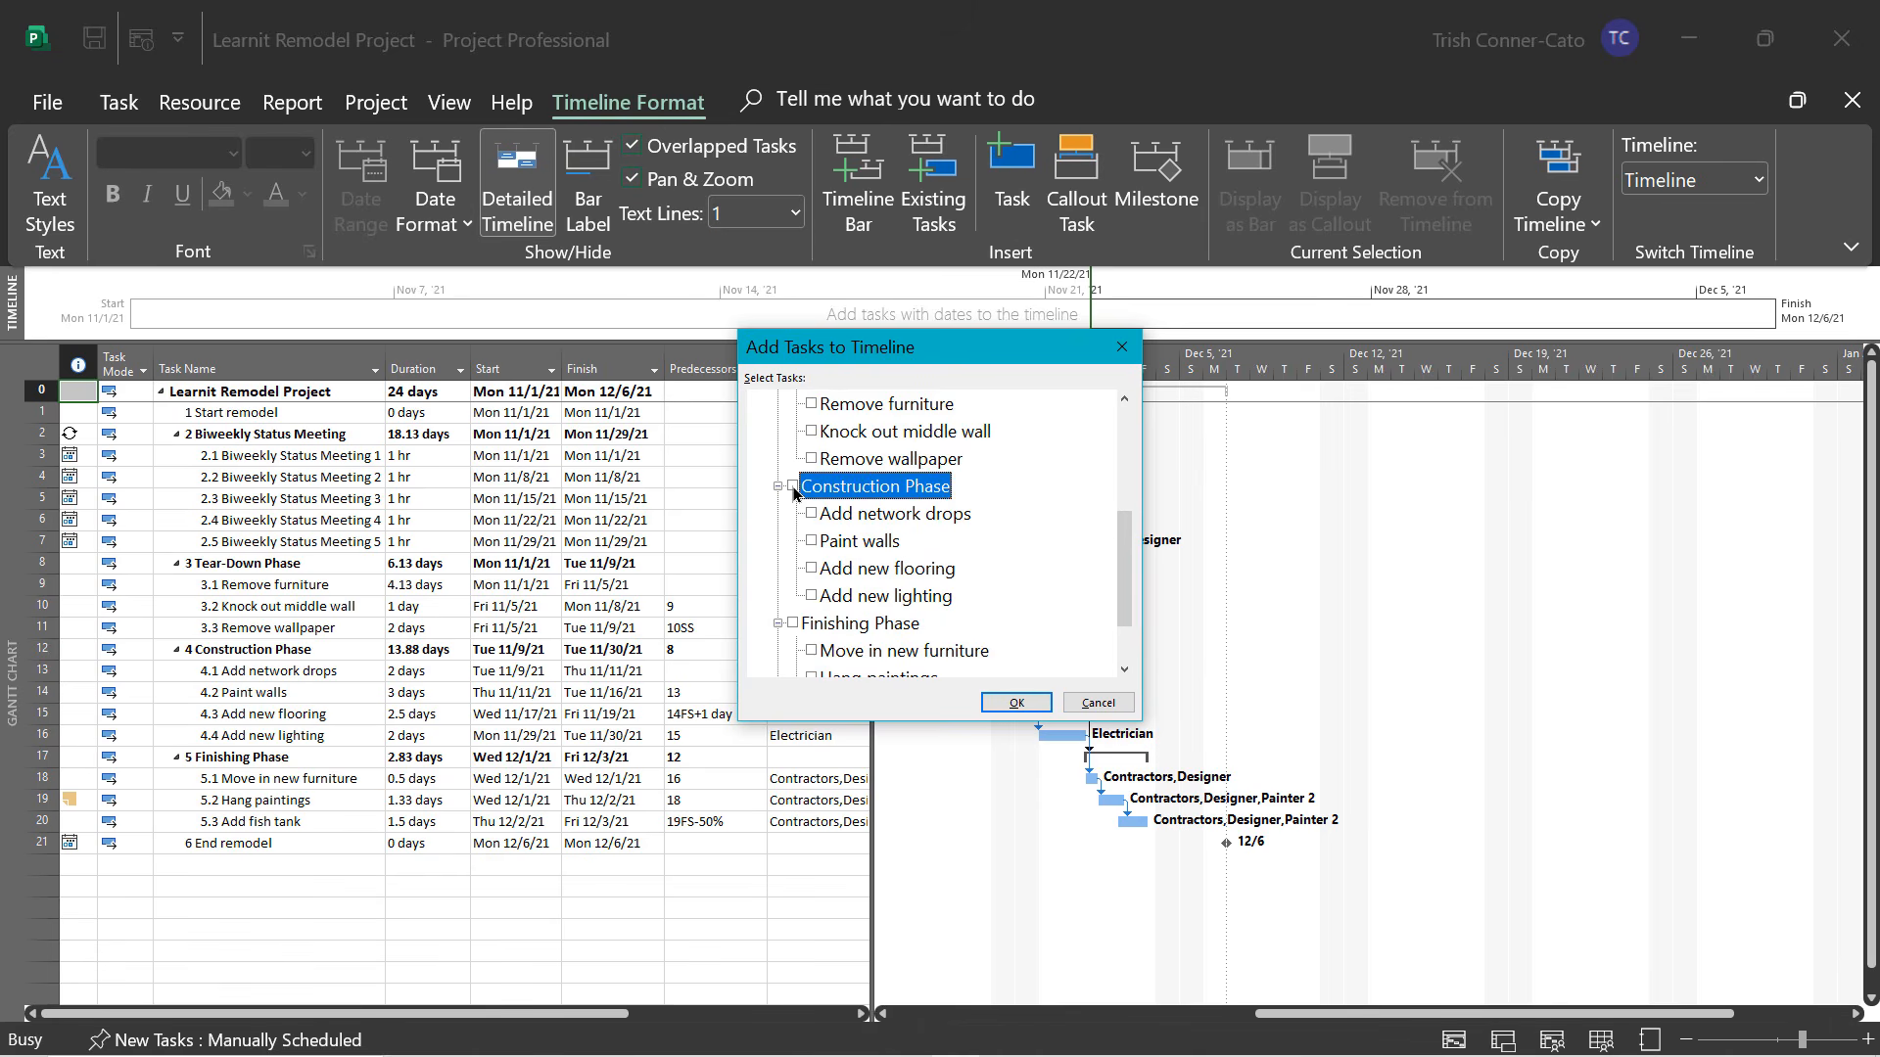
click(793, 623)
click(1038, 705)
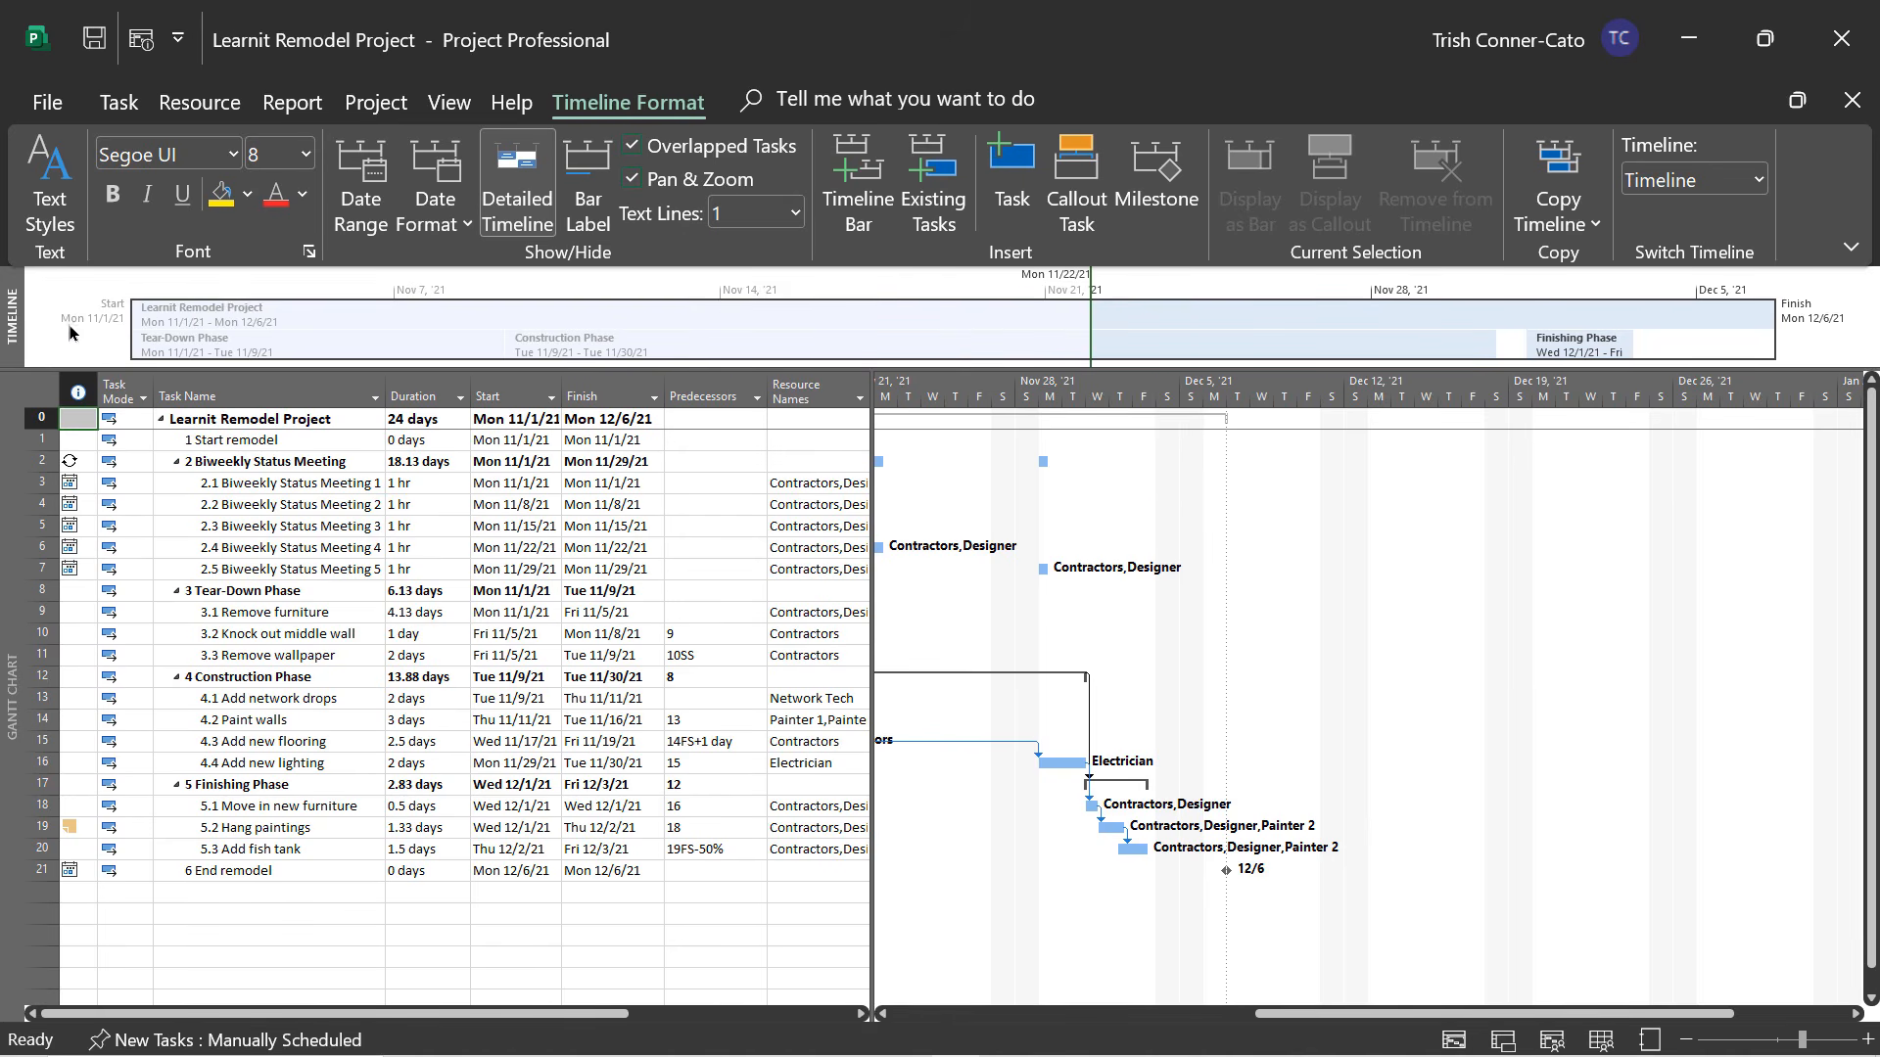
Display the Learnit Remodel Project bar on the timeline as a callout.
mouse_move(230, 316)
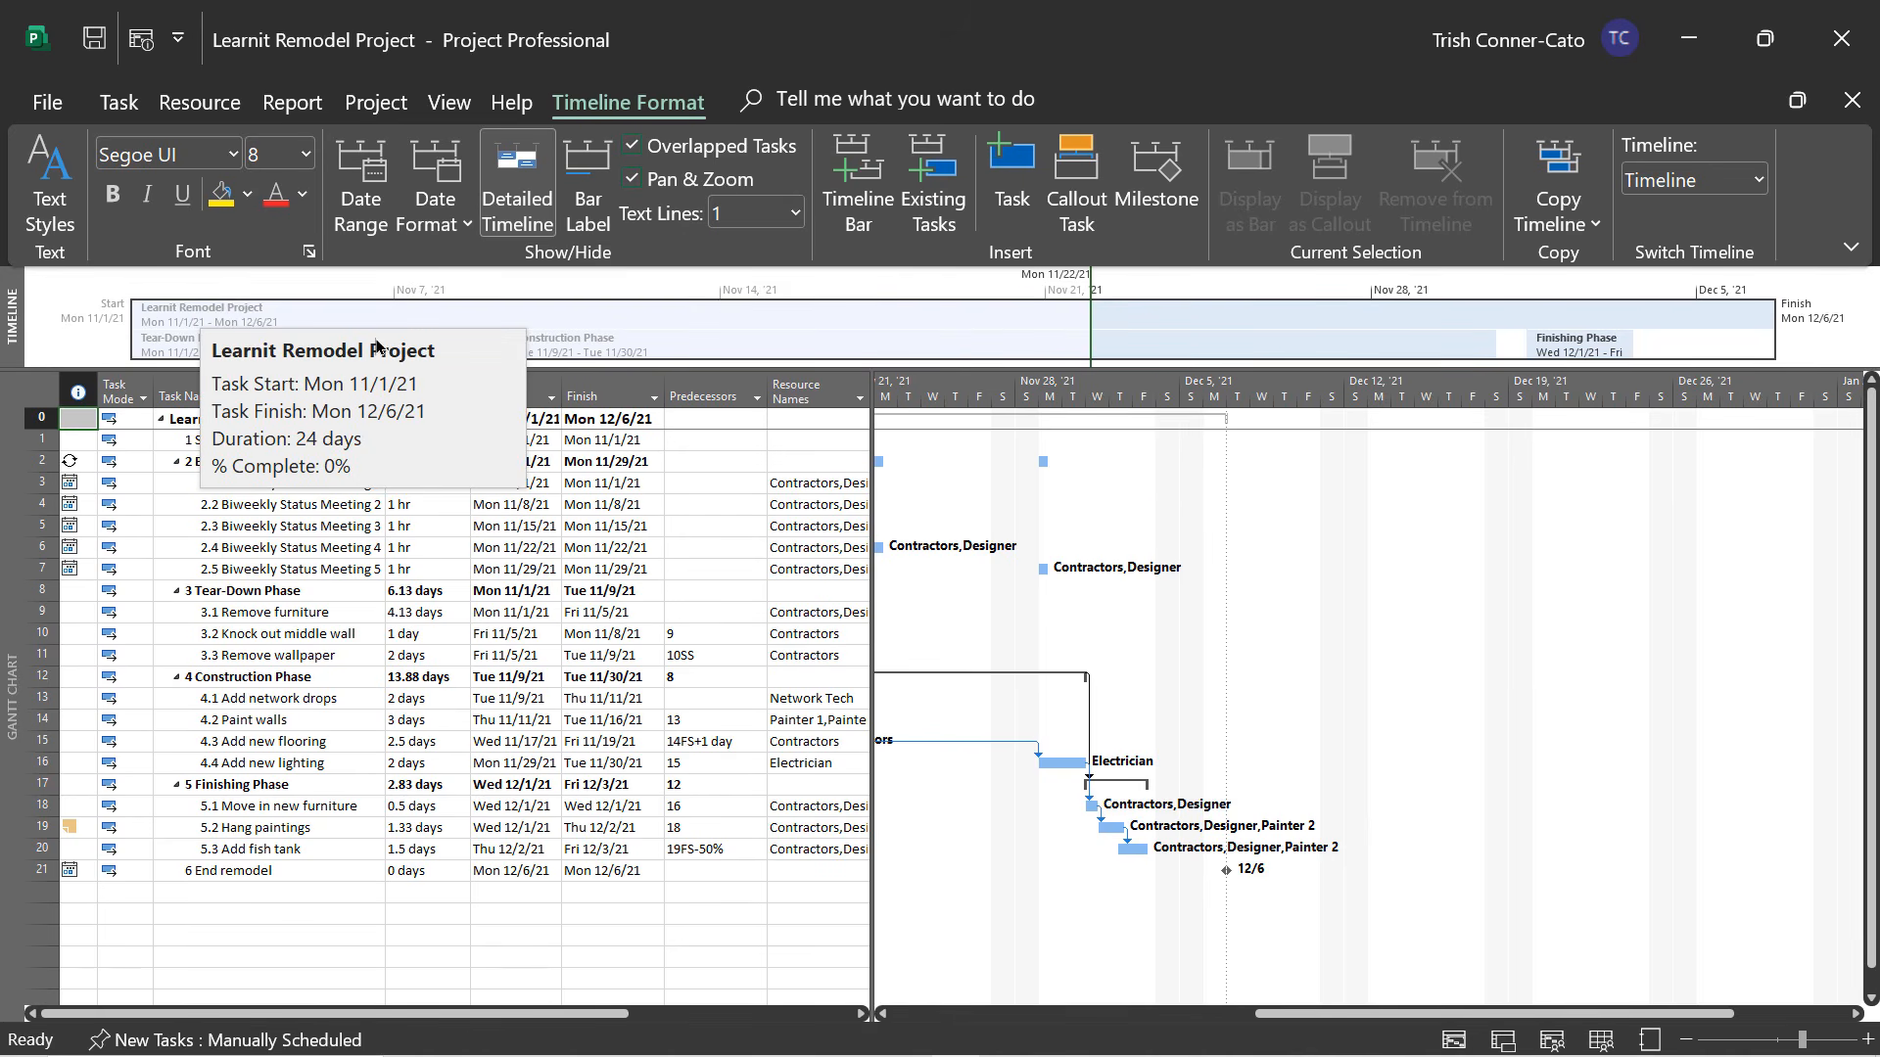
right_click(217, 317)
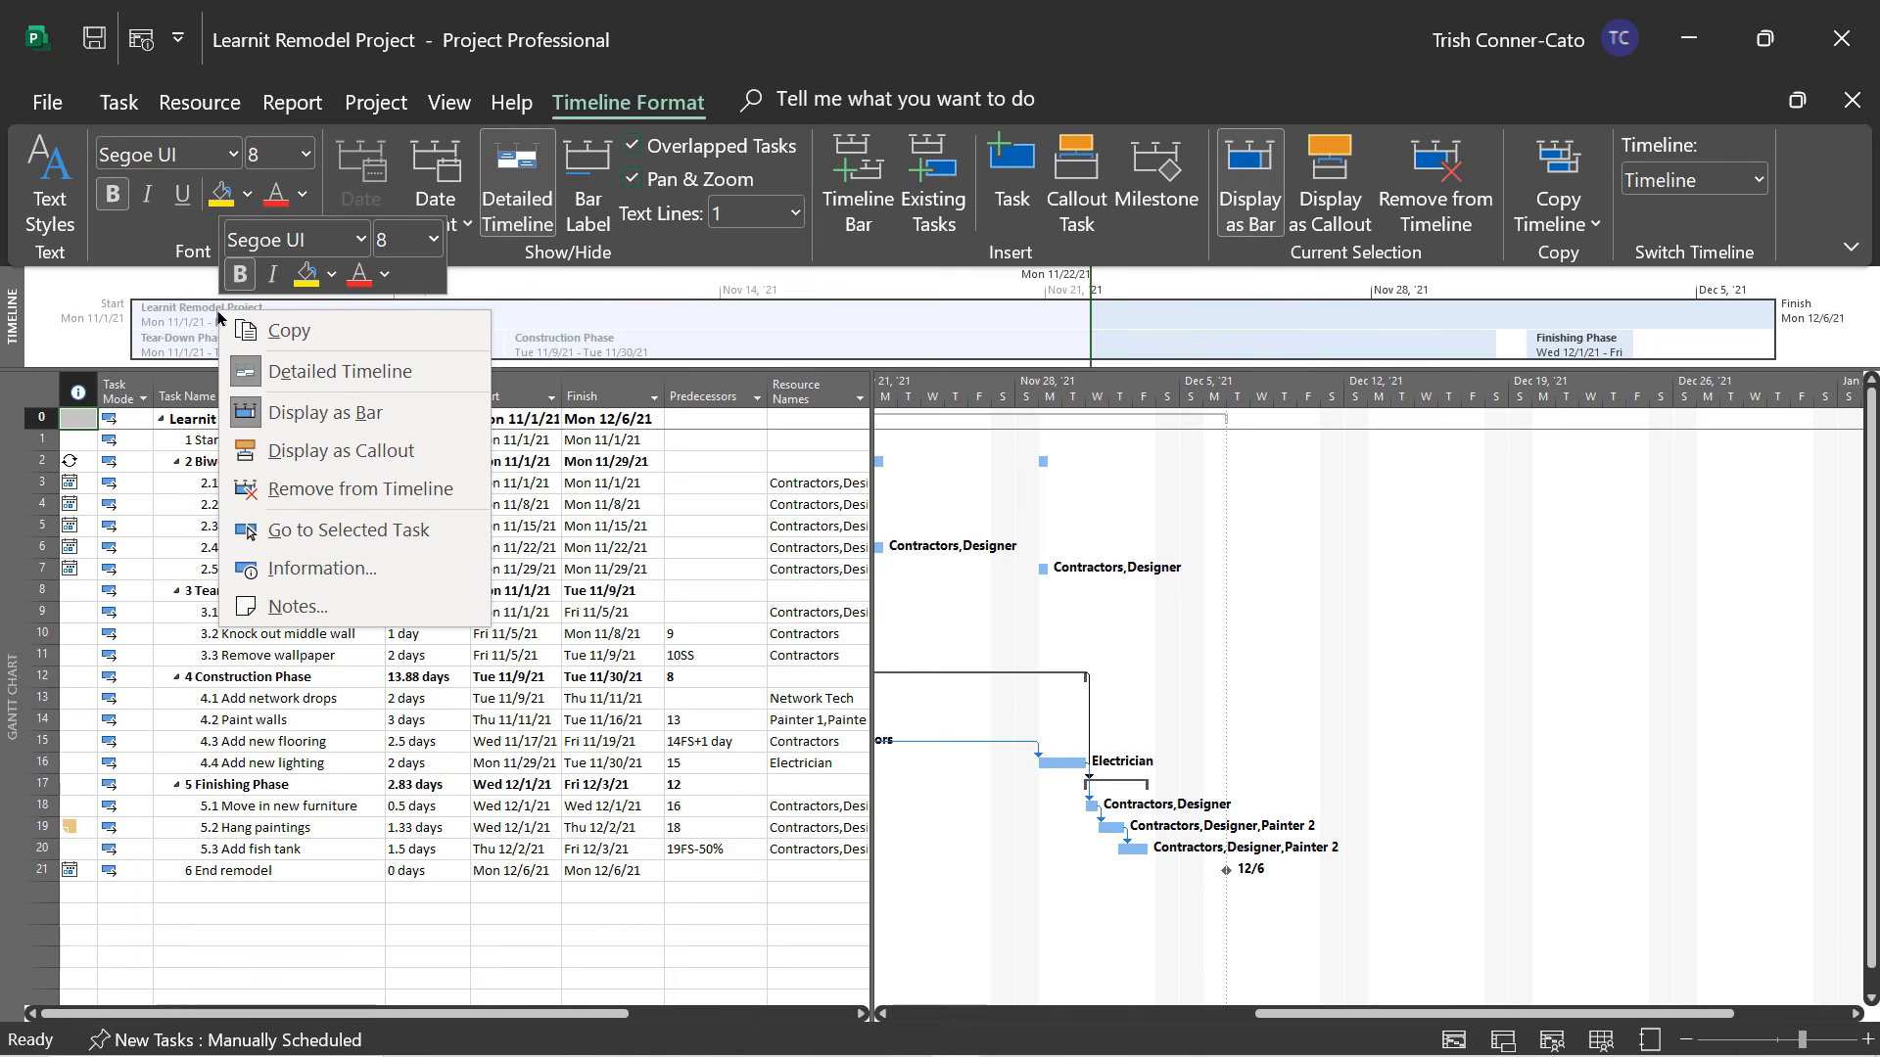
click(200, 325)
mouse_move(200, 325)
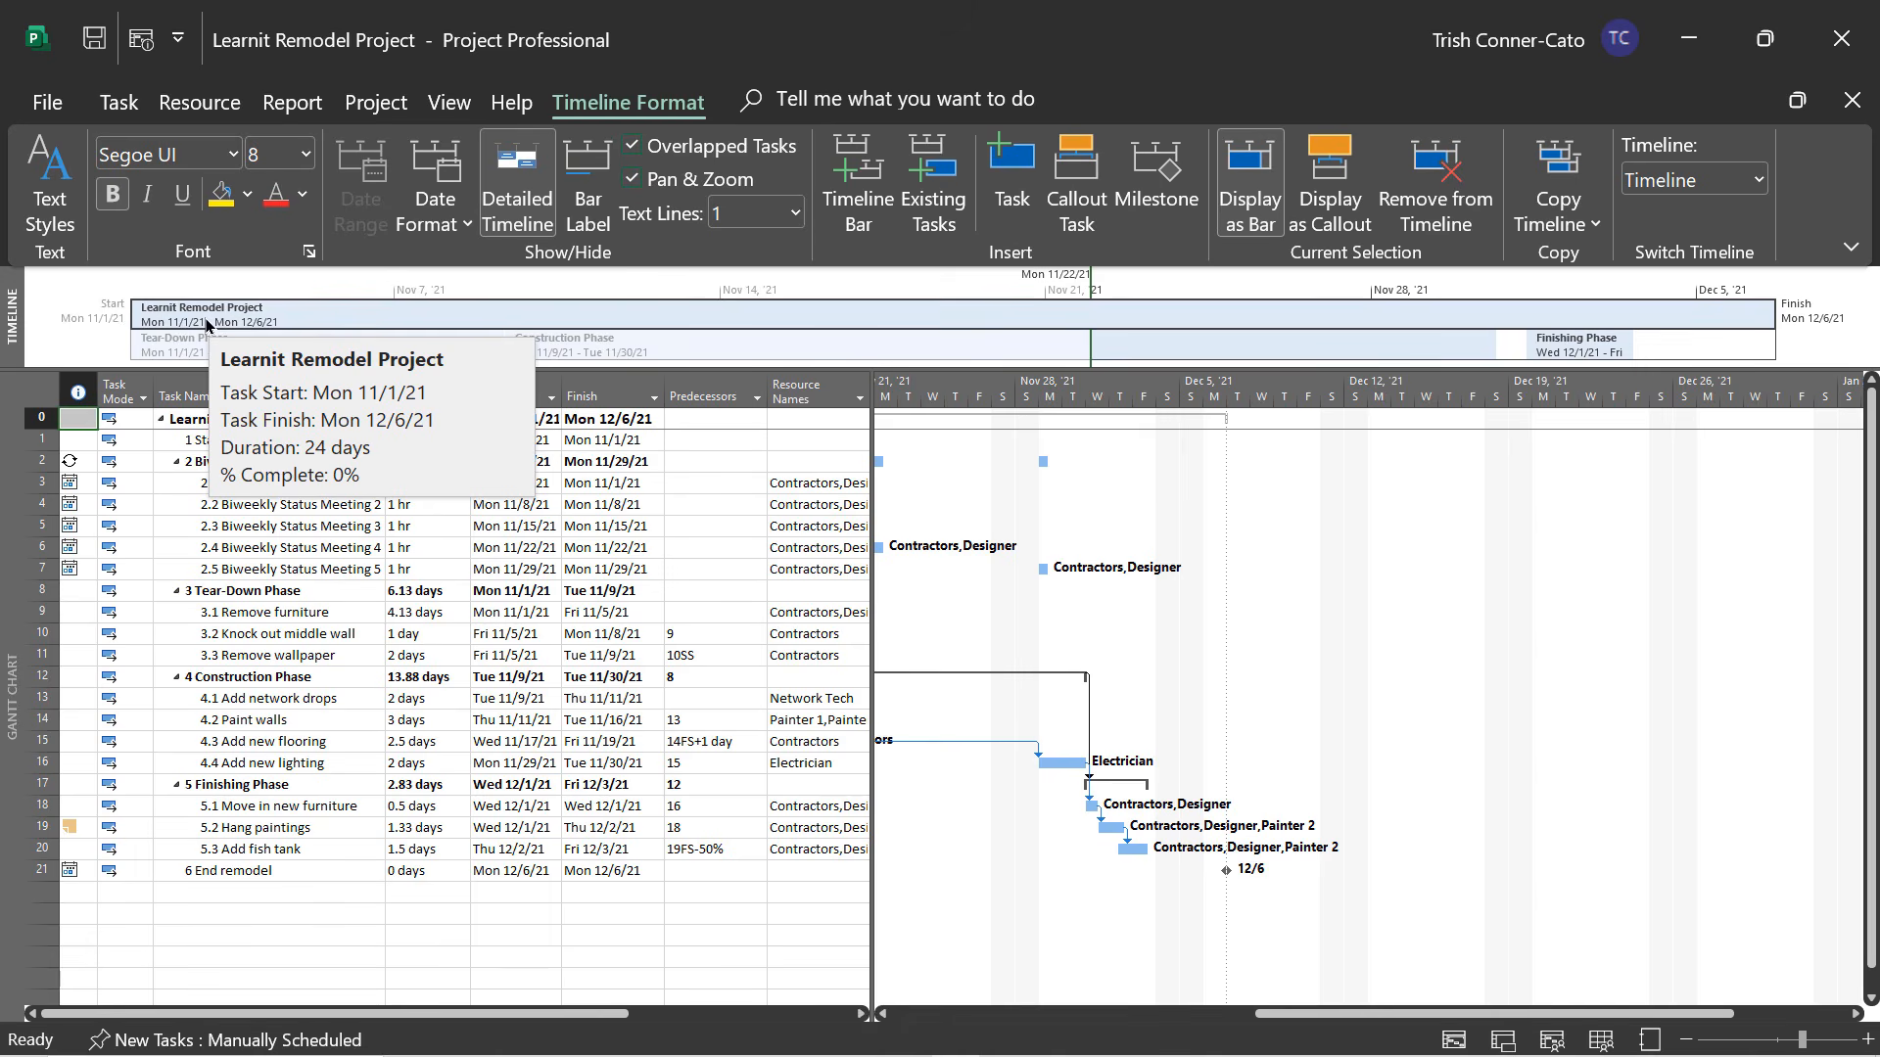
right_click(209, 319)
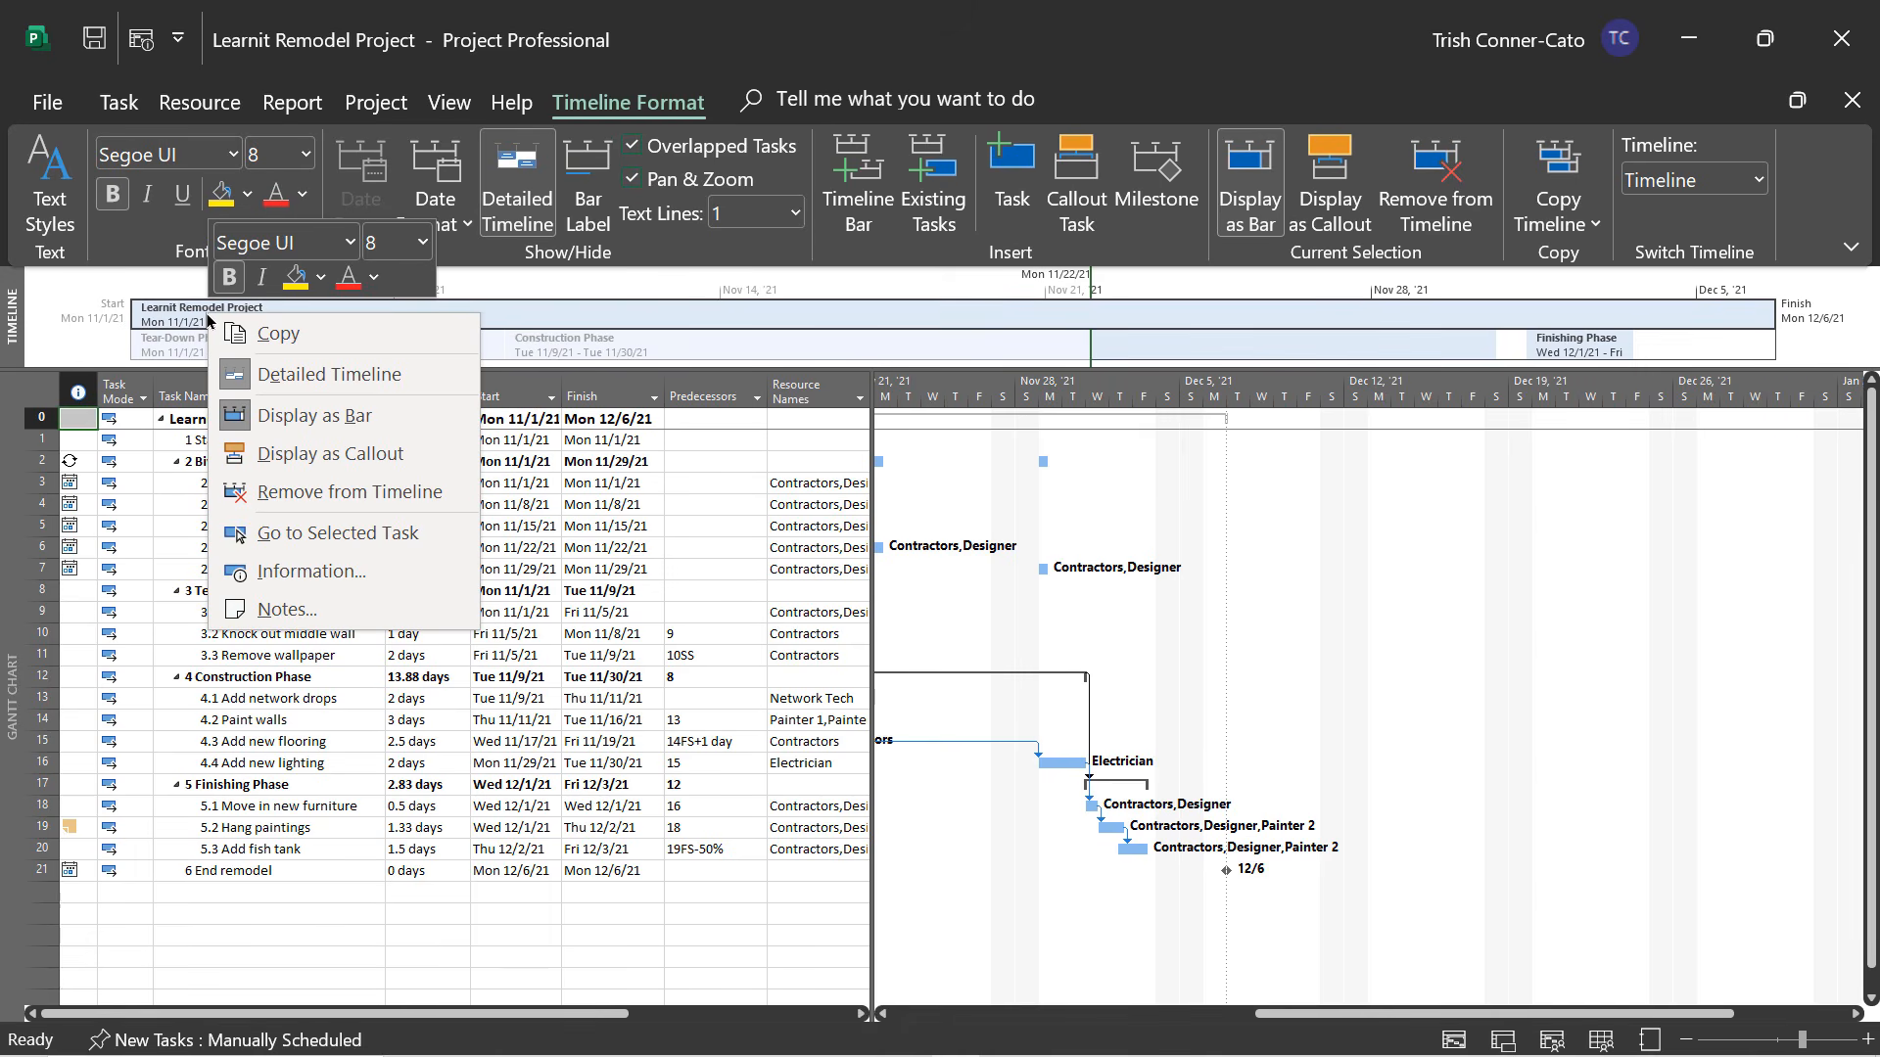
click(276, 464)
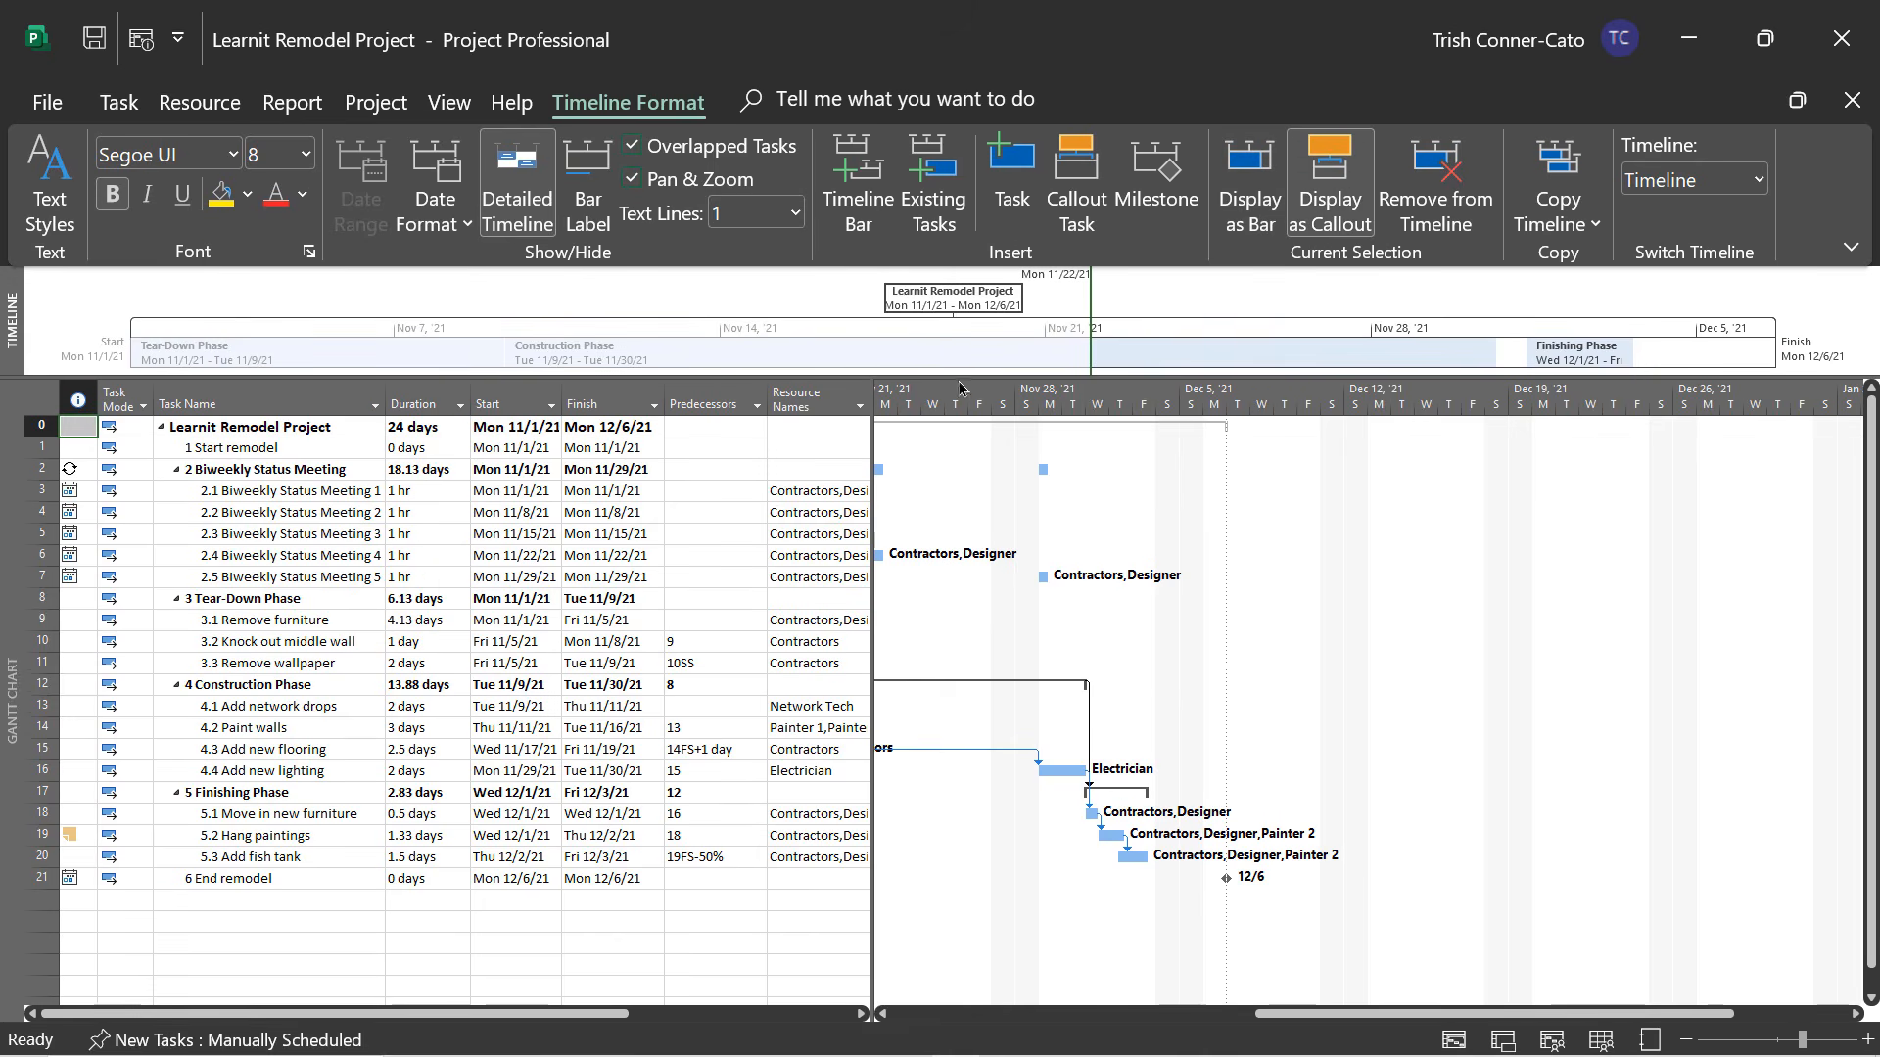
Bring the whole project range into view on the timeline and copy the timeline at full size.
mouse_move(1020, 294)
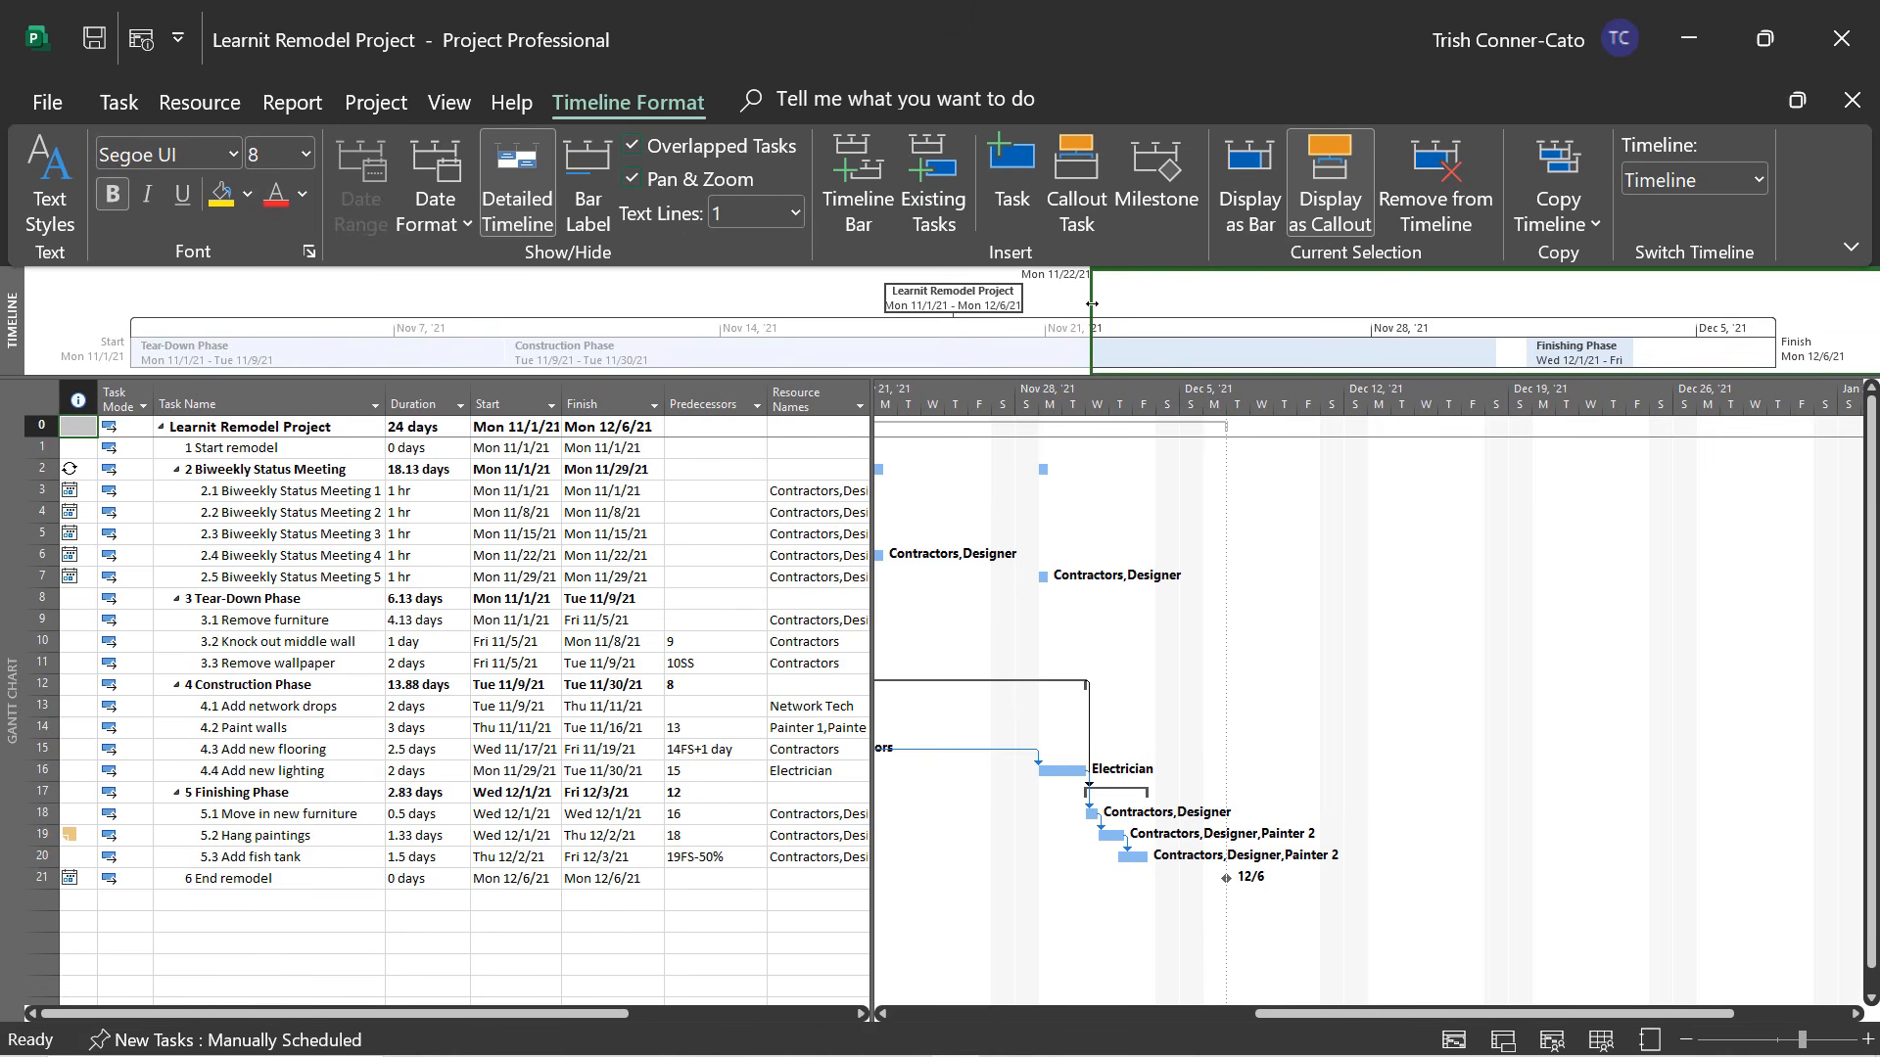
drag(1091, 304, 1823, 327)
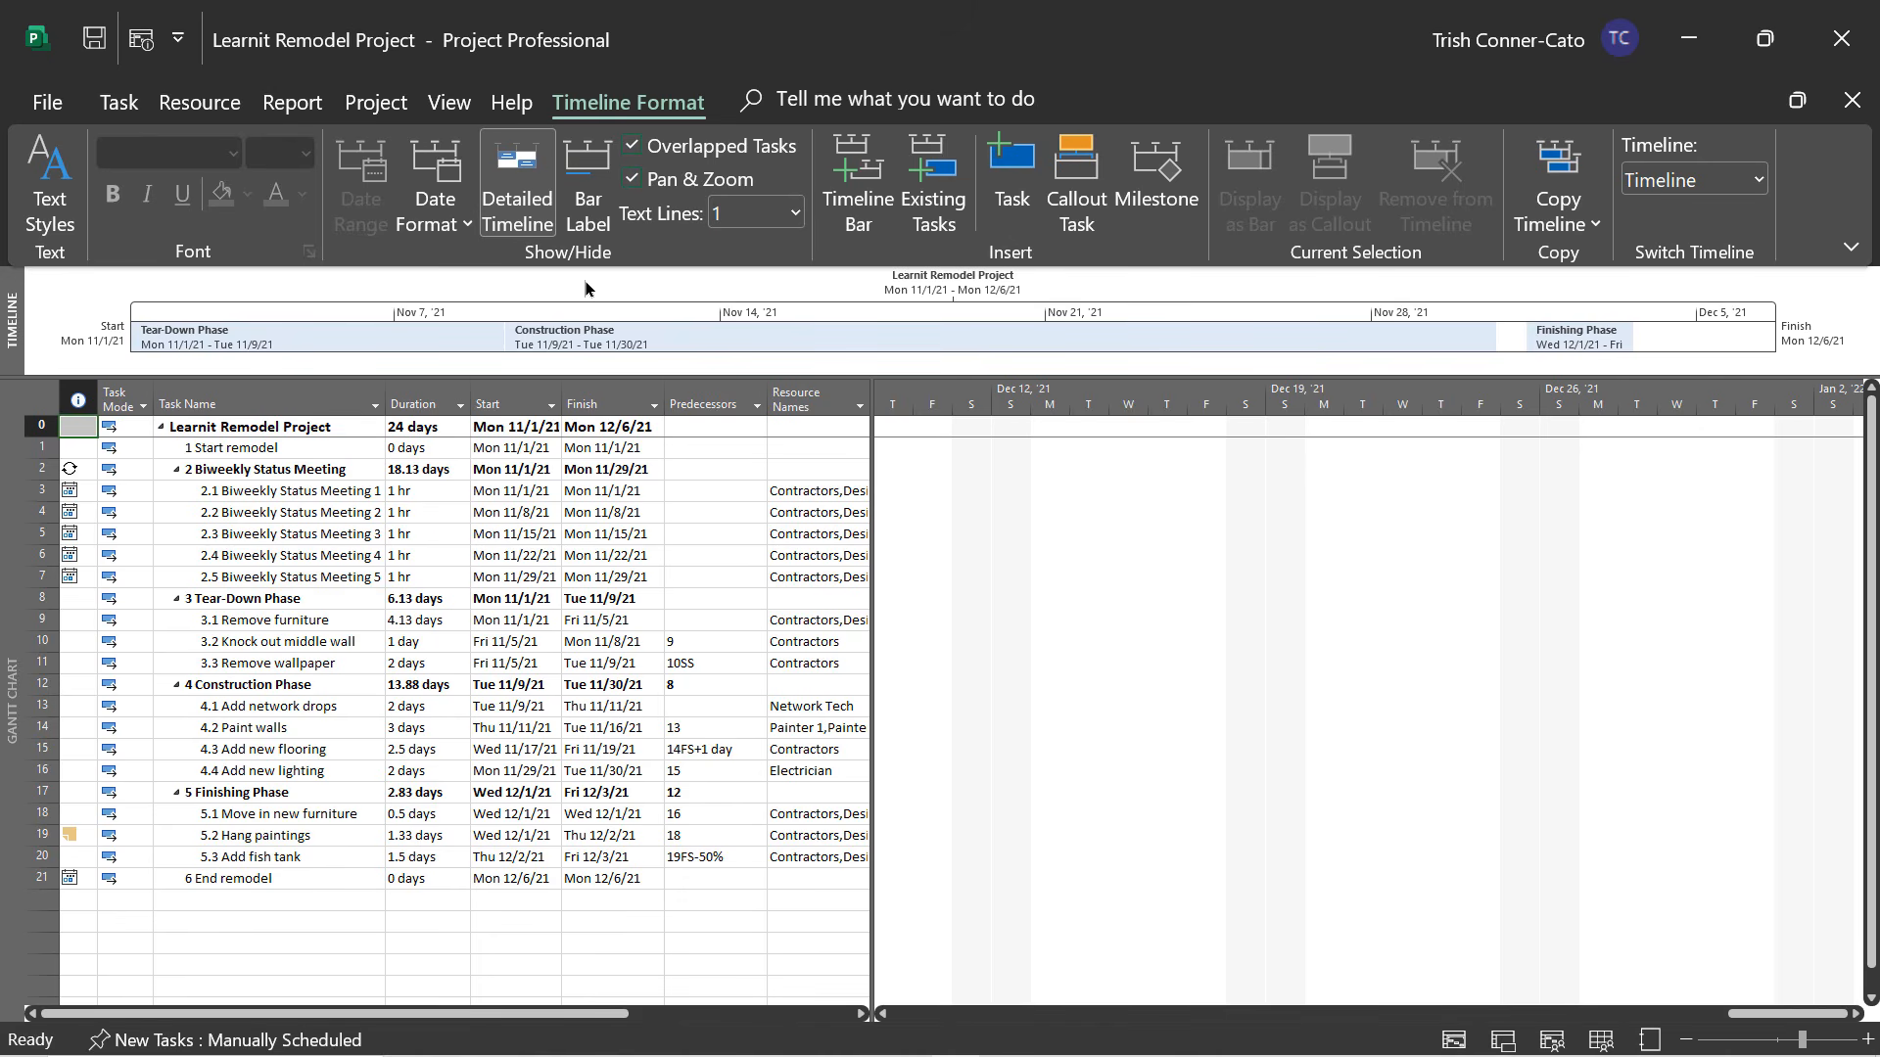
mouse_move(703, 338)
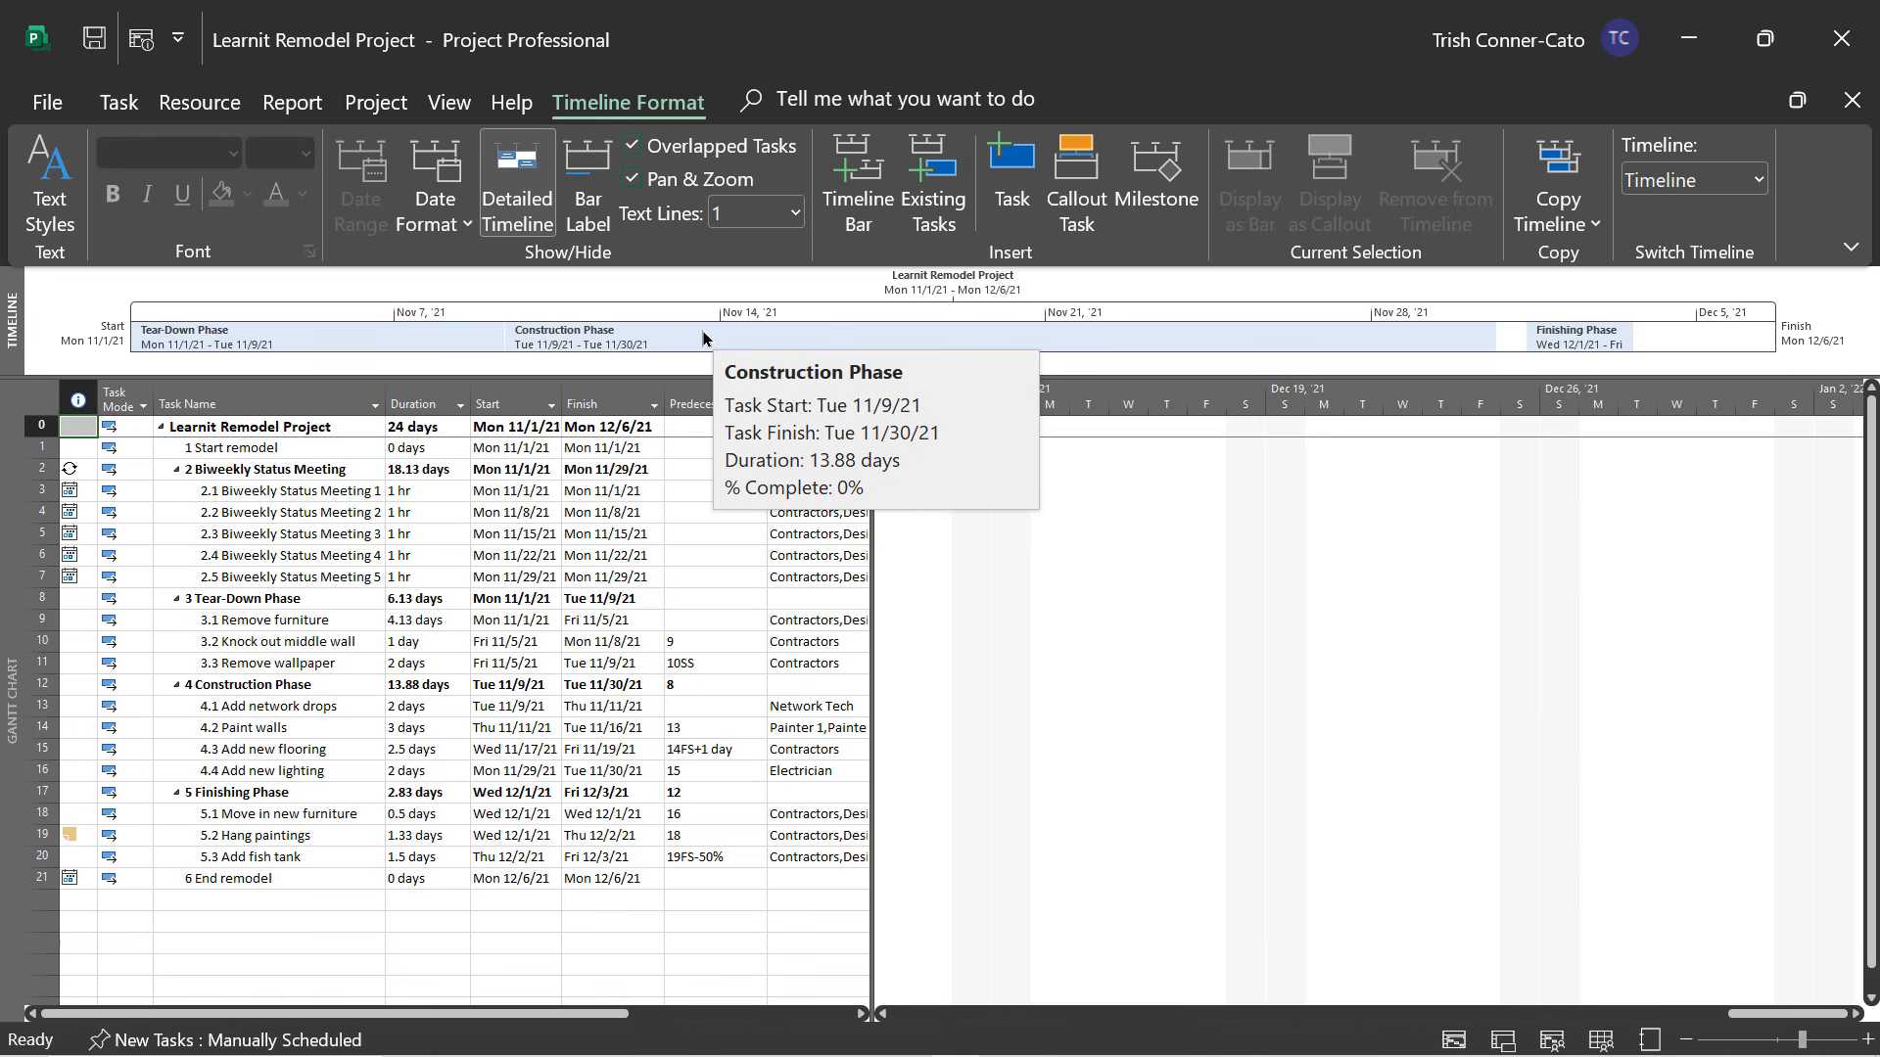
click(1565, 217)
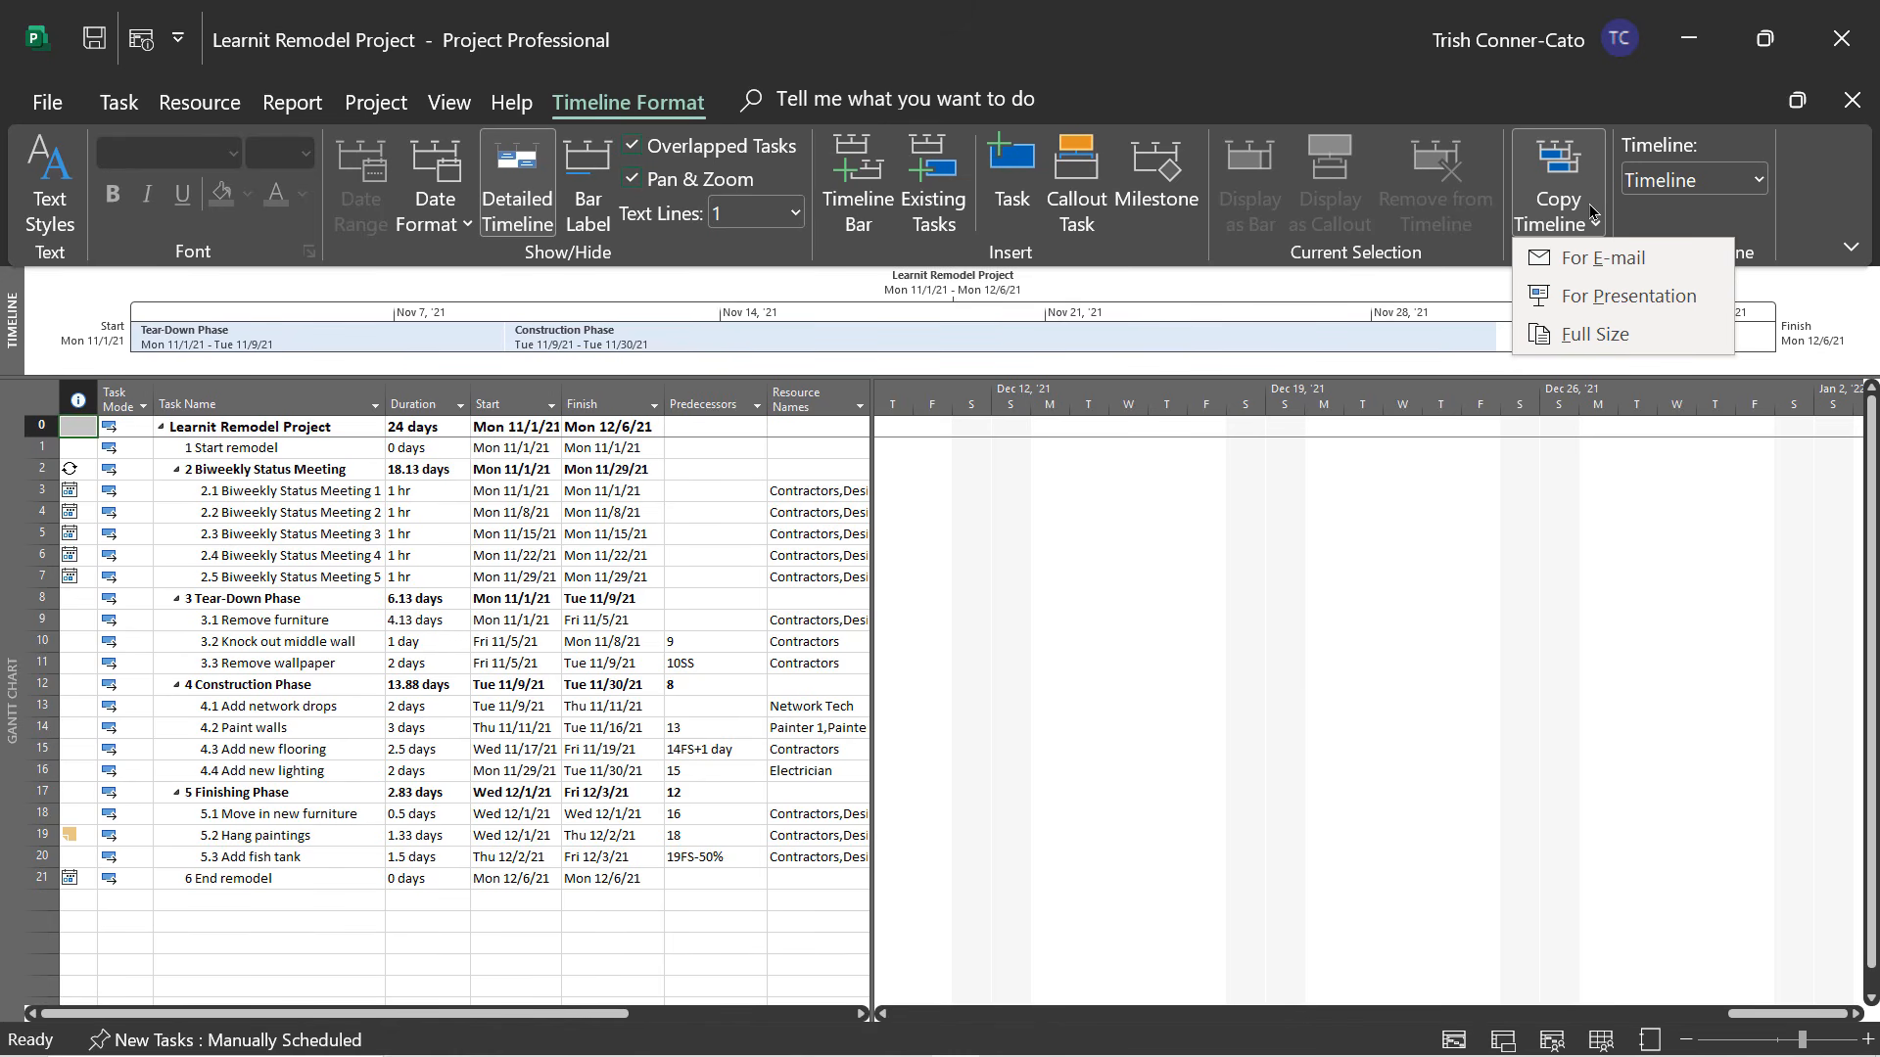
click(1574, 334)
mouse_move(1628, 330)
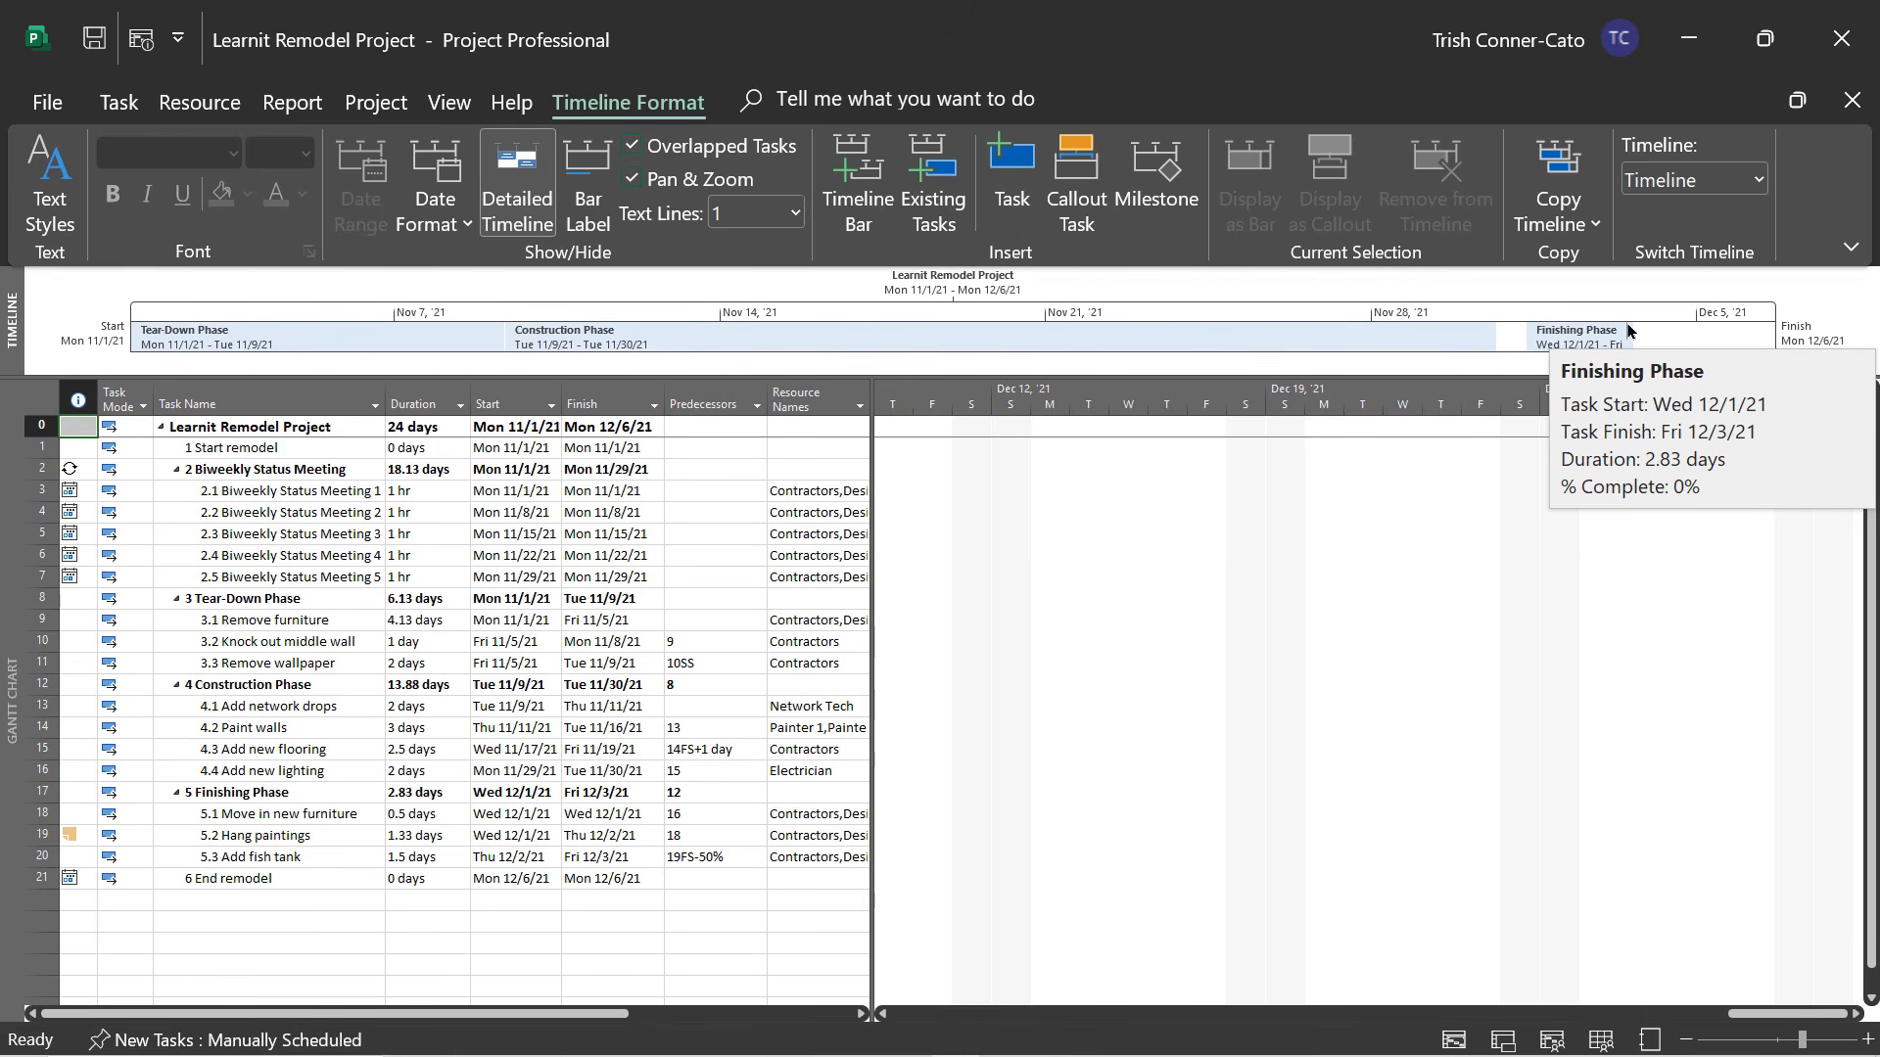
Switch to Word, set the blank document to landscape orientation and paste the copied timeline.
key(alt+Tab)
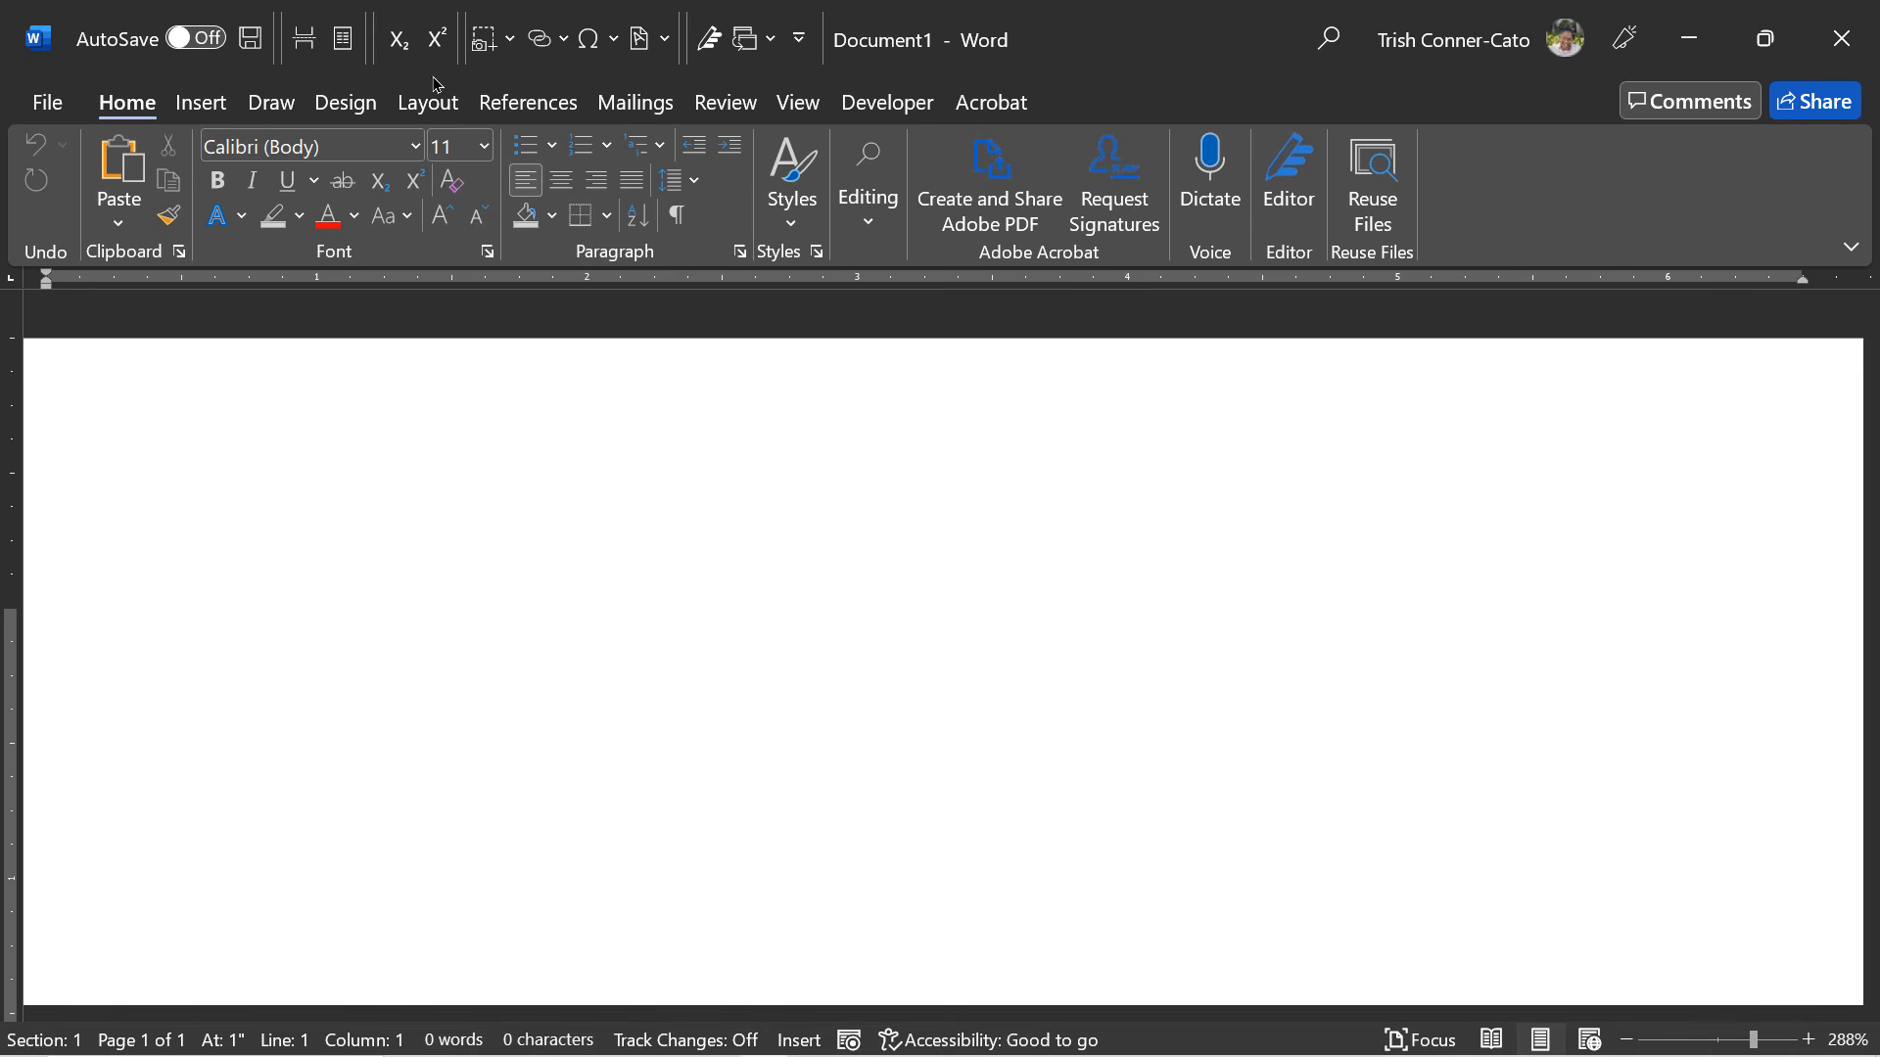
click(446, 110)
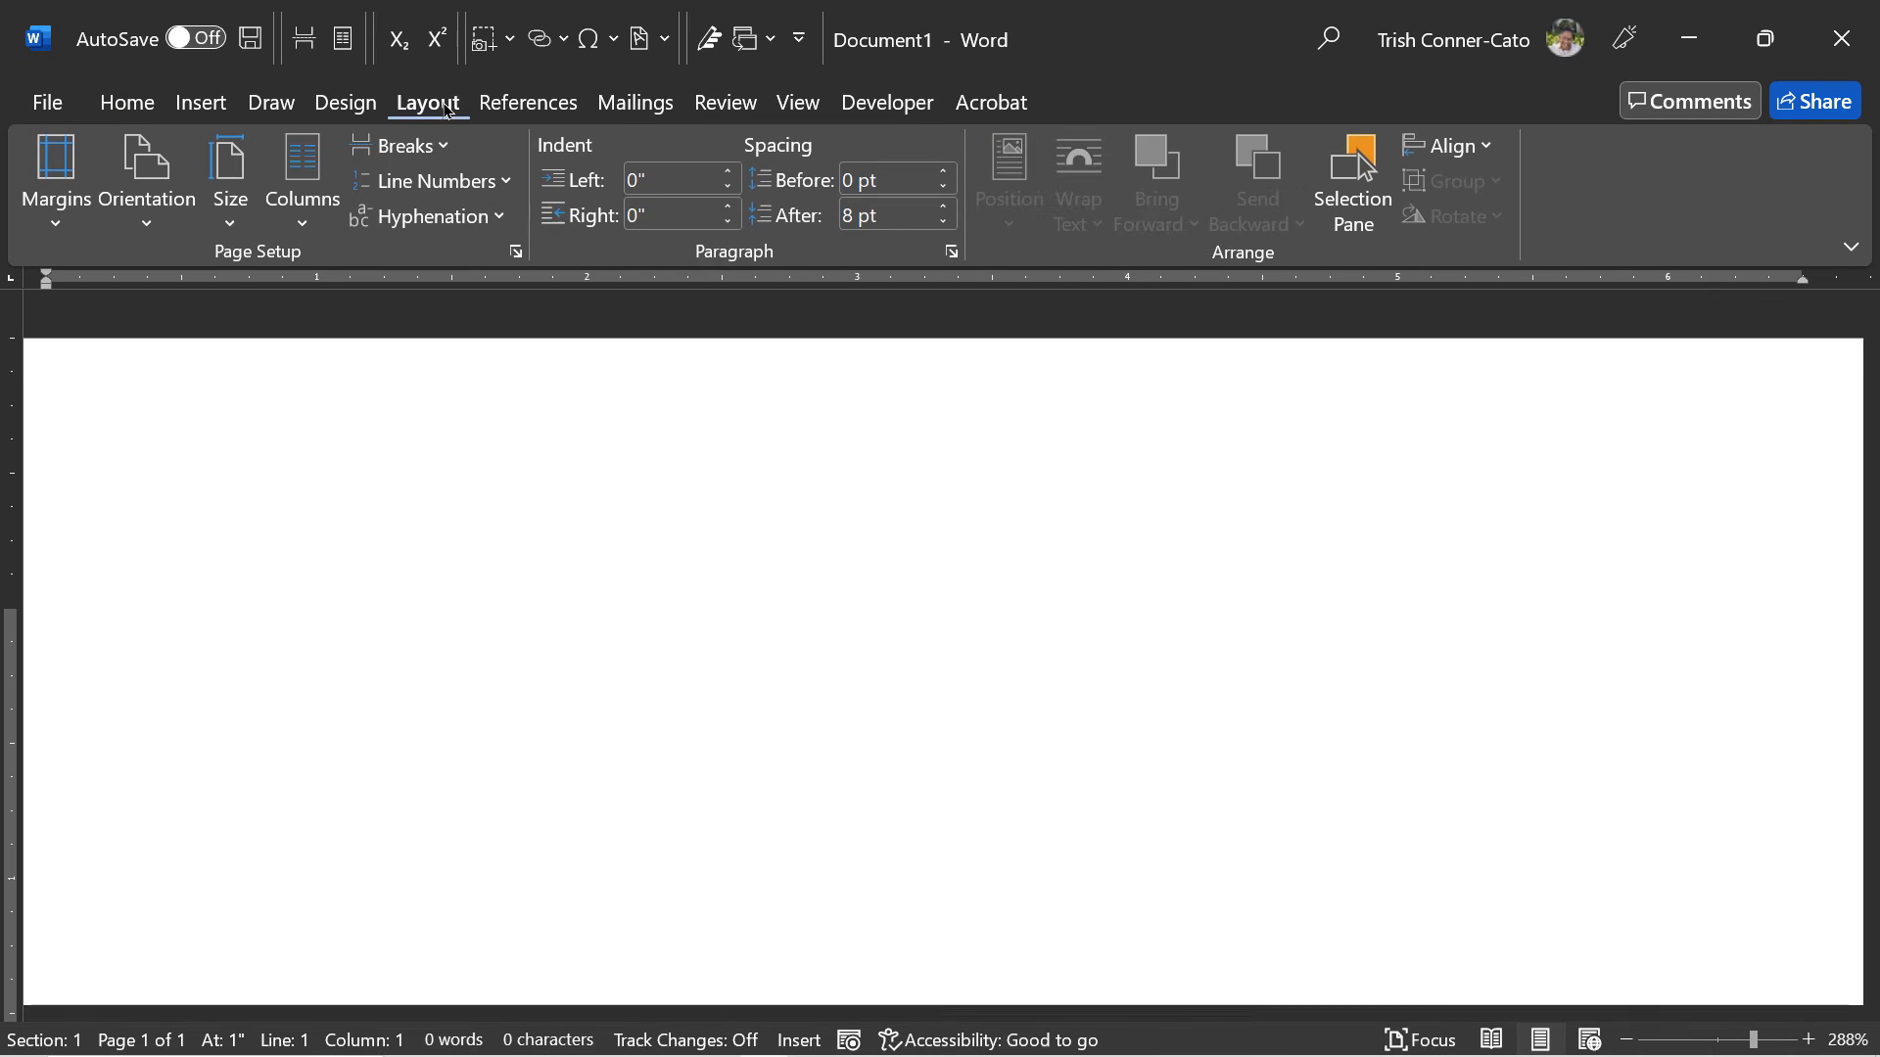
click(137, 227)
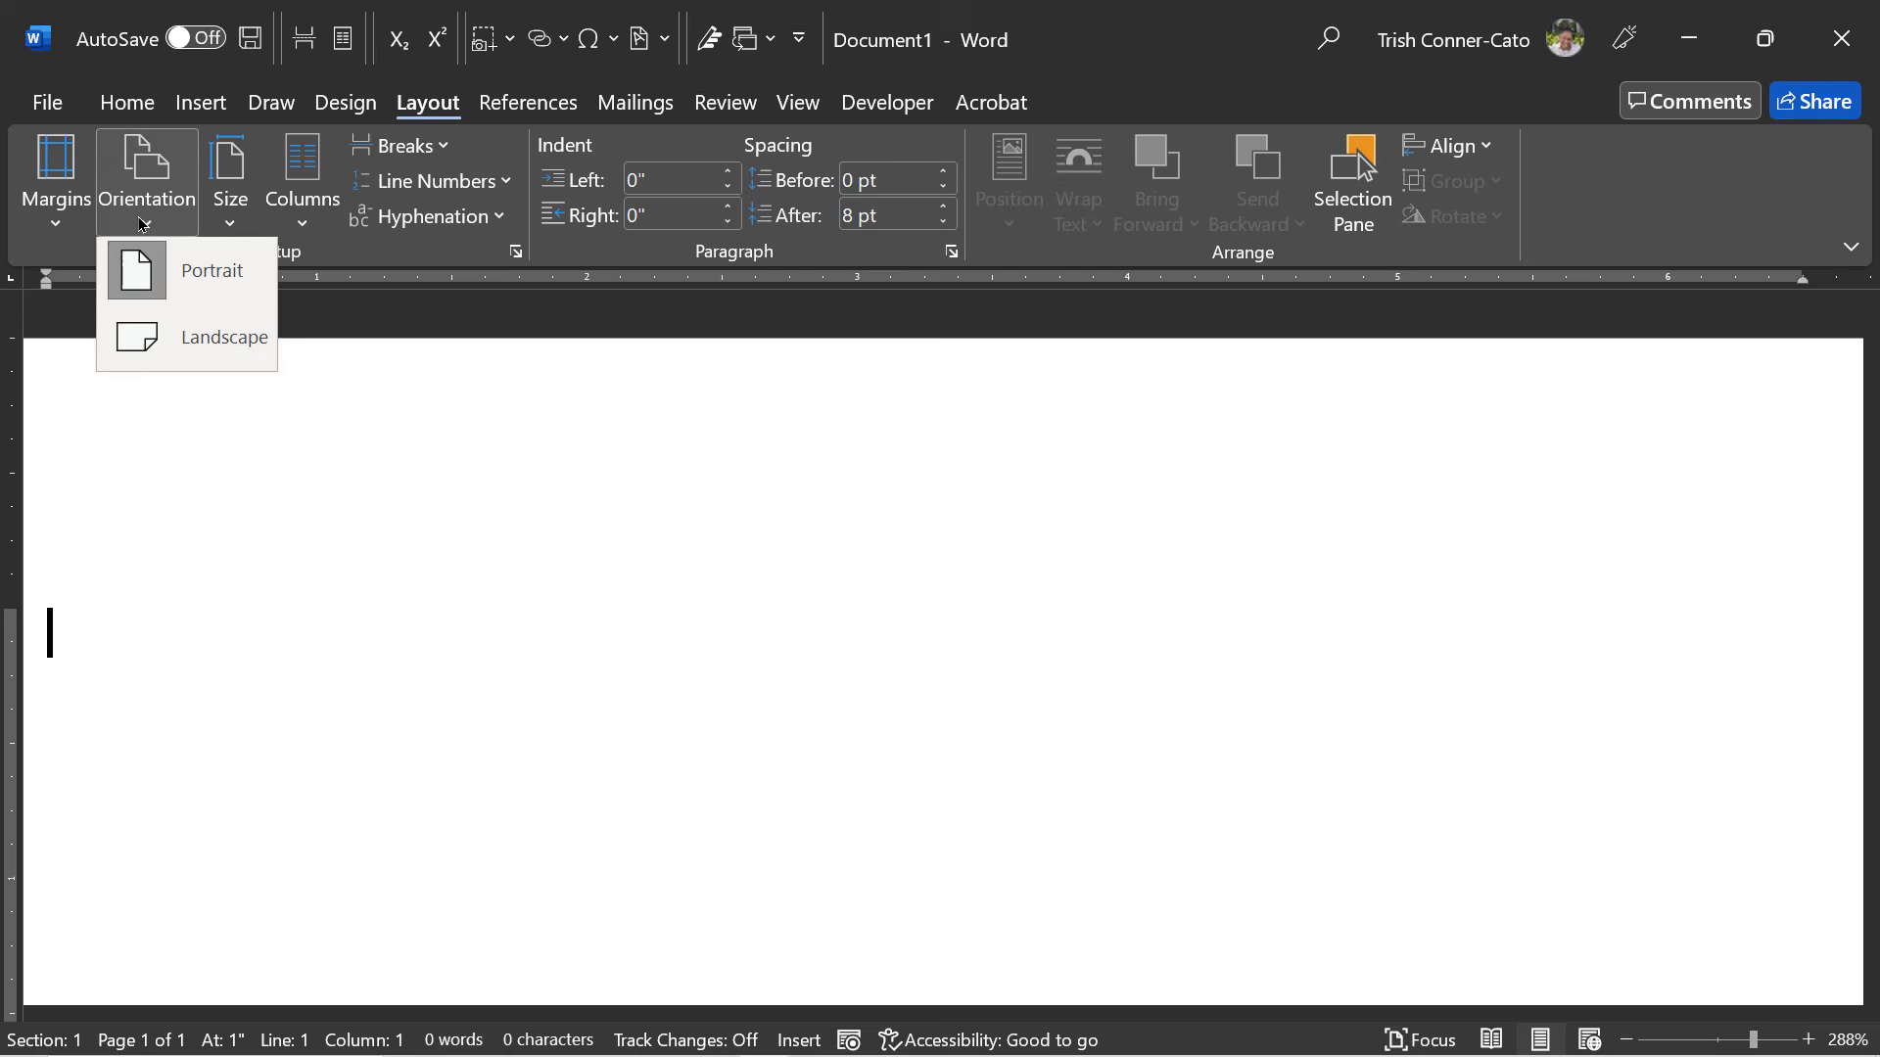
click(153, 336)
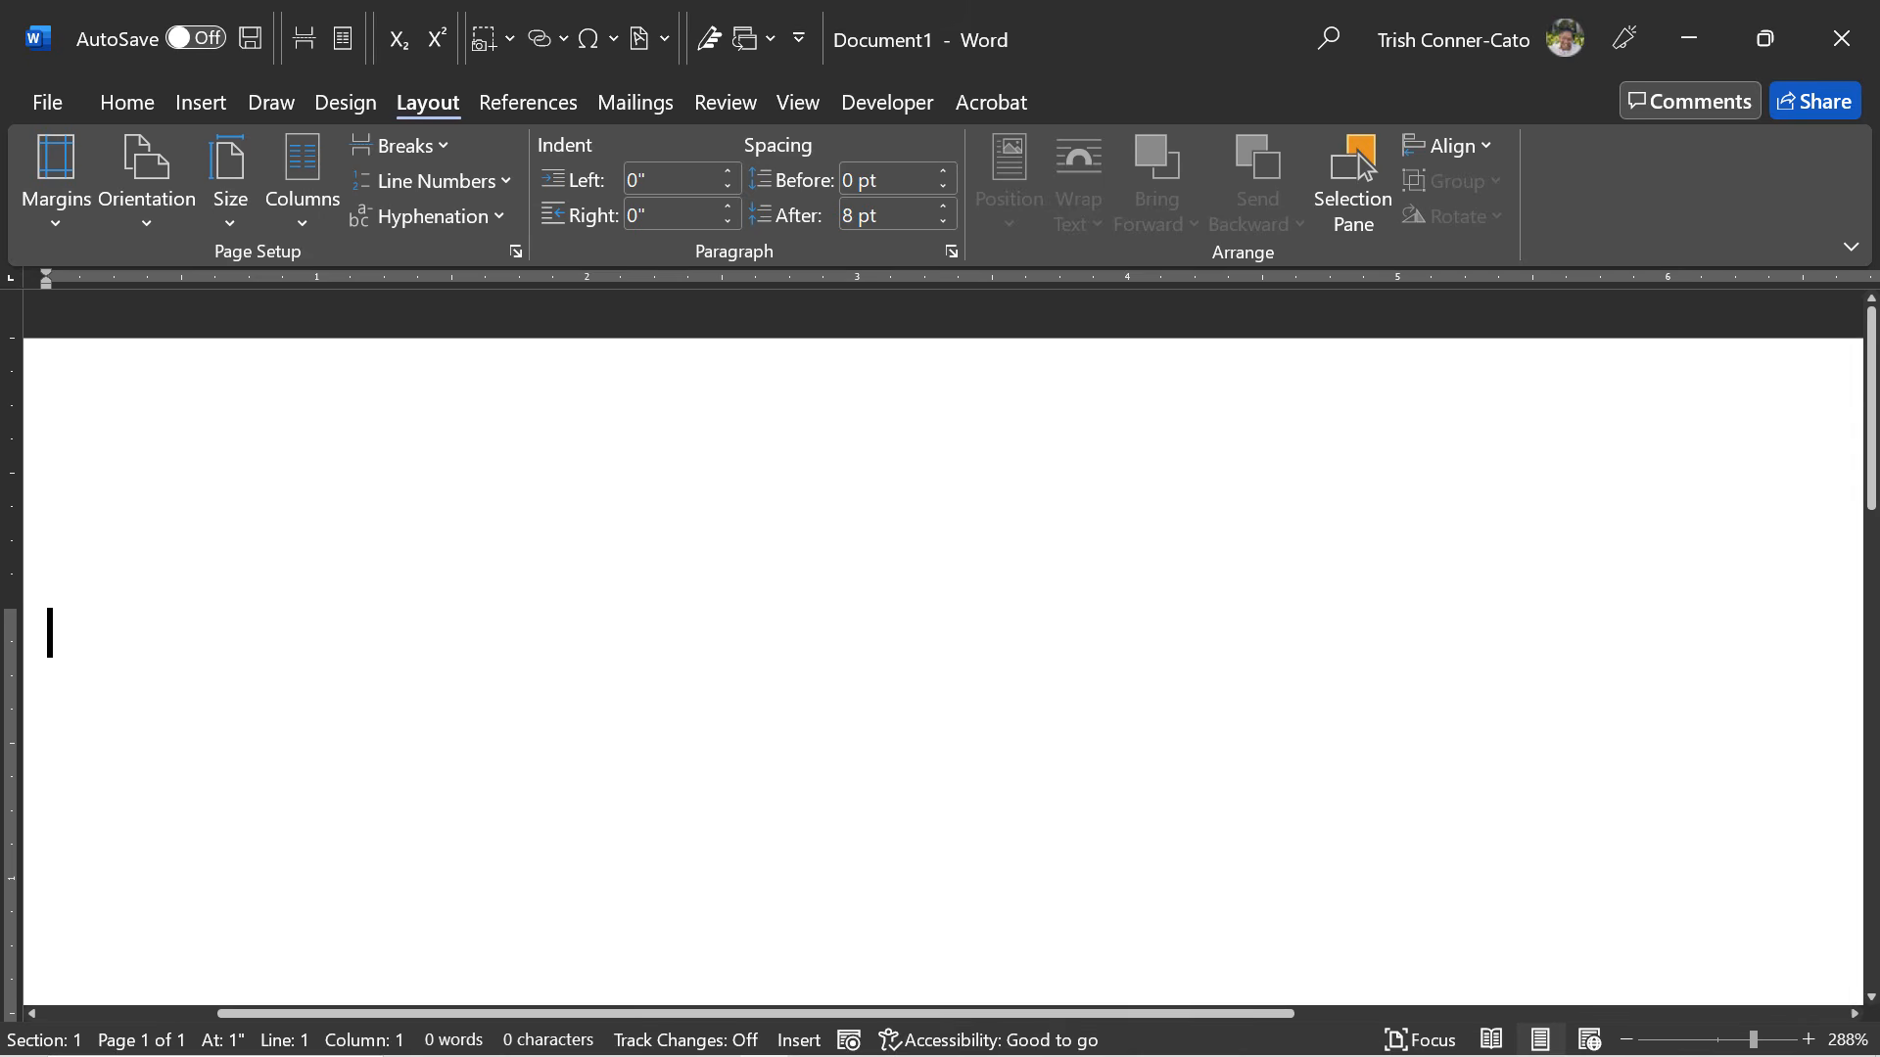
key(ctrl+v)
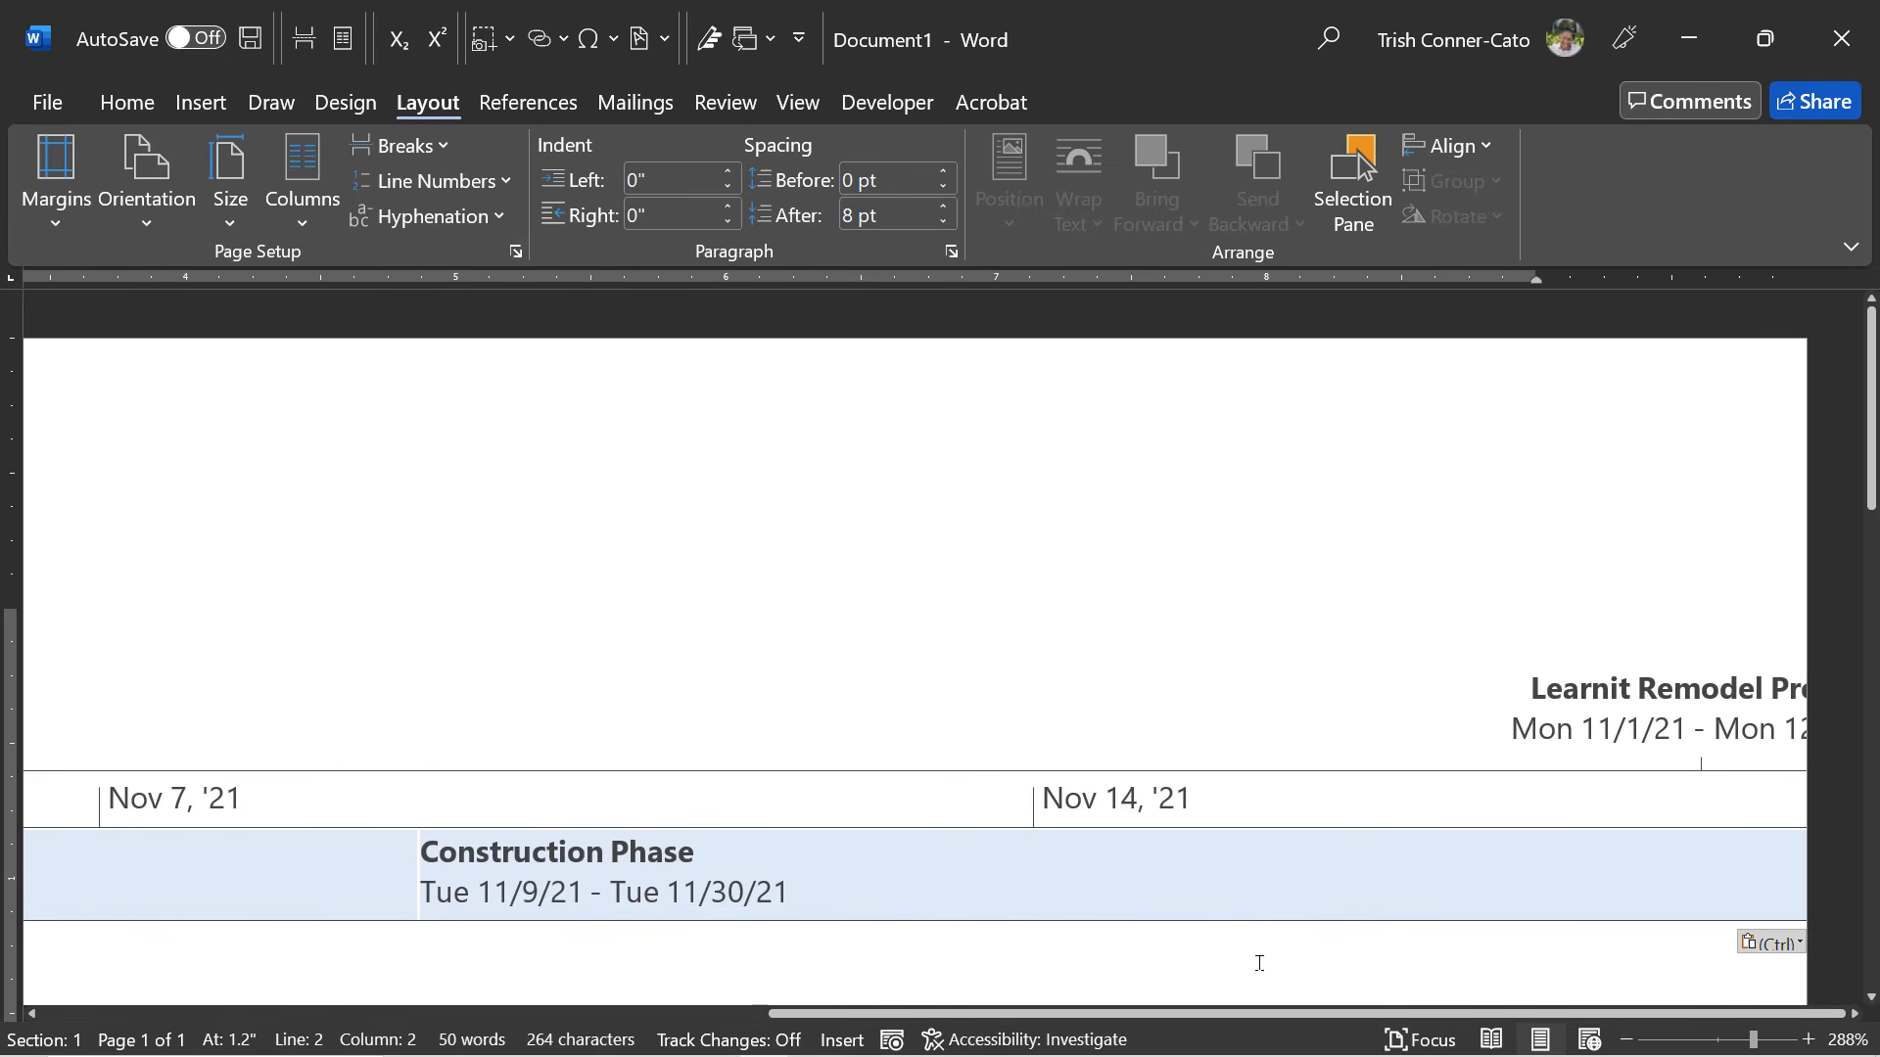
Examine the pasted timeline in the document and select its Construction Phase text box to check that it is editable.
scroll(723, 862, left, 5)
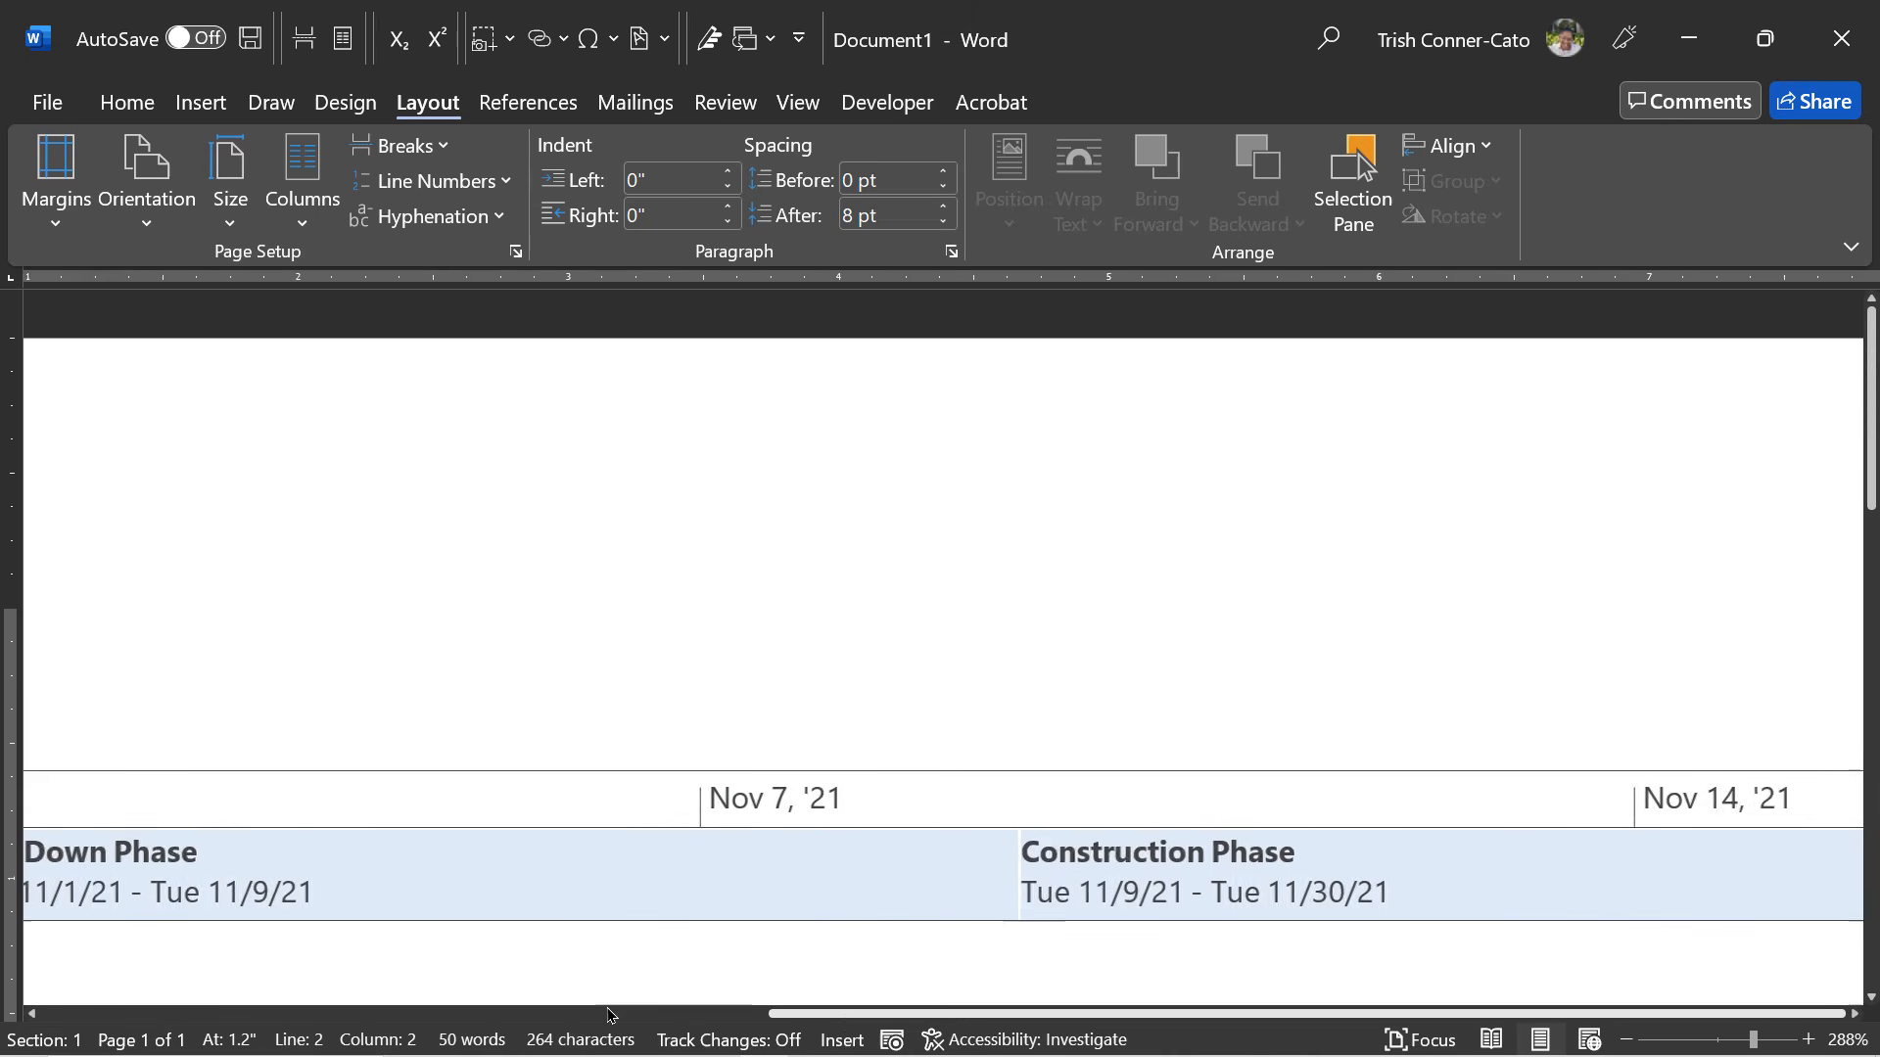
click(760, 822)
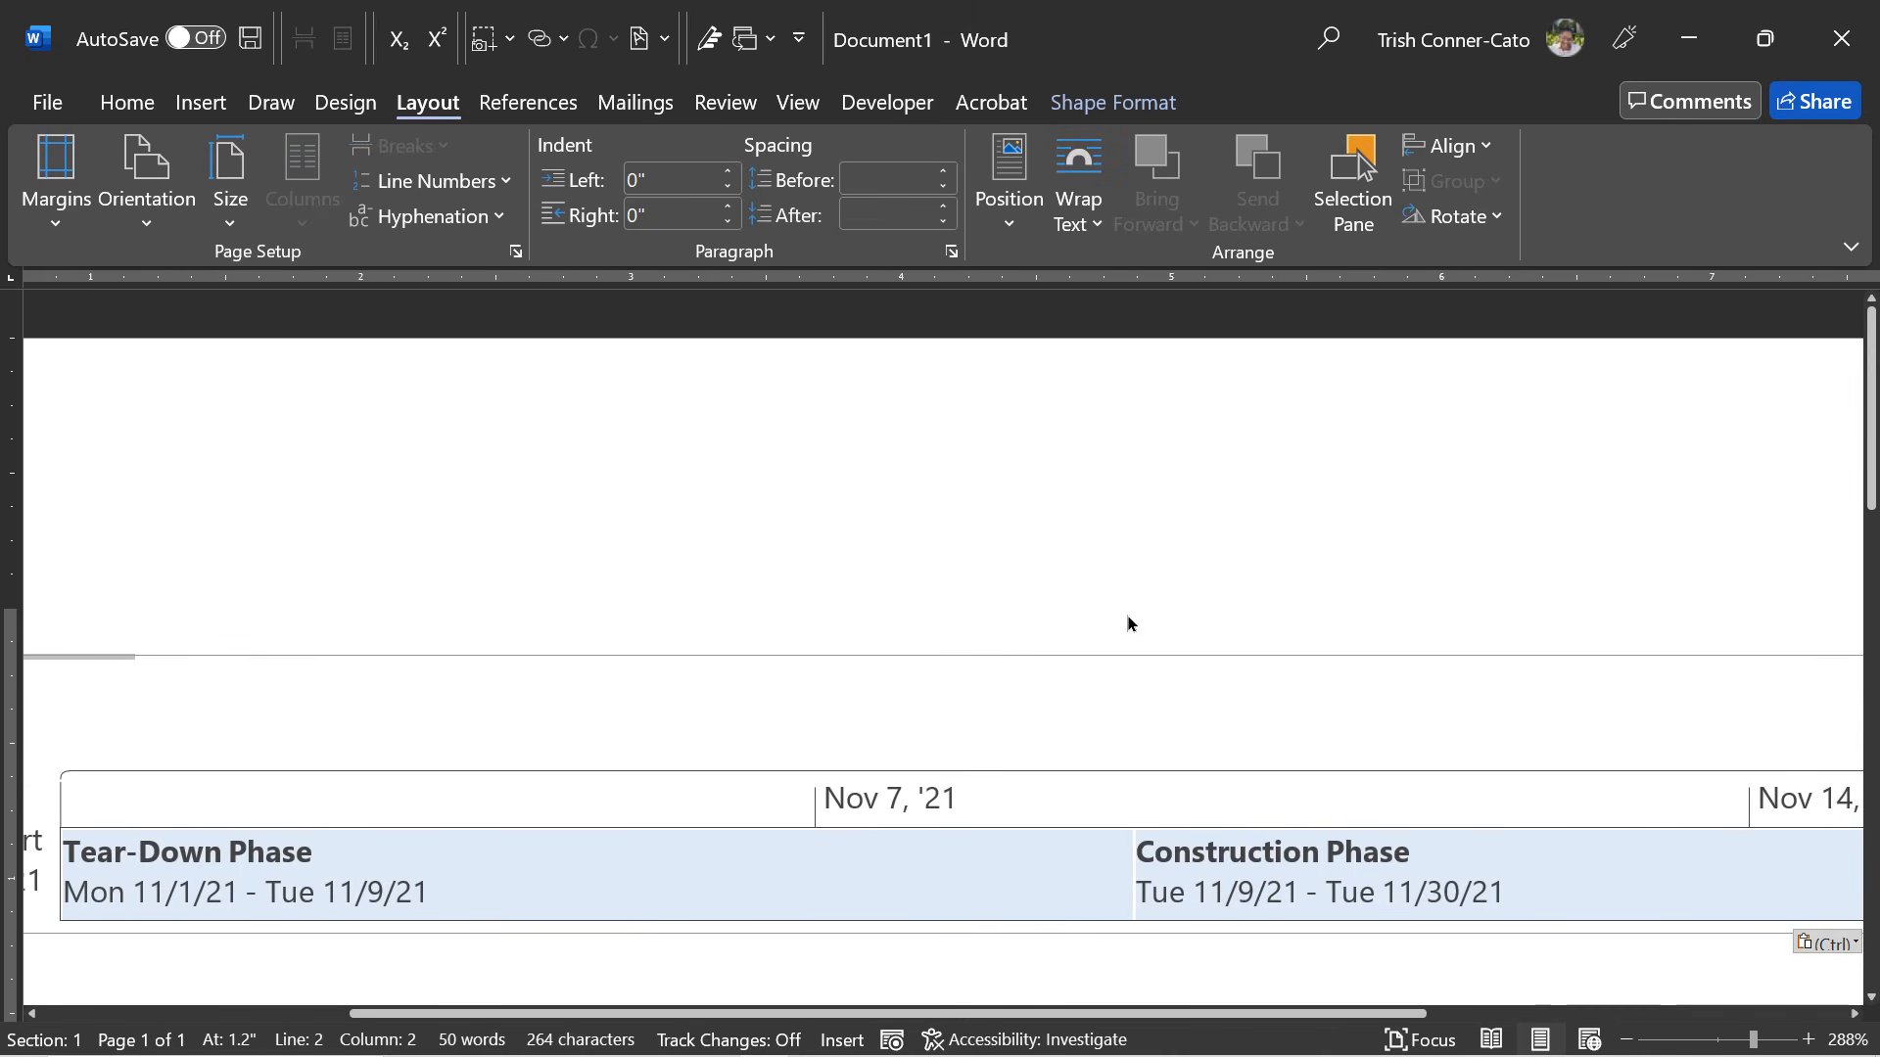
scroll(1142, 616, down, 2)
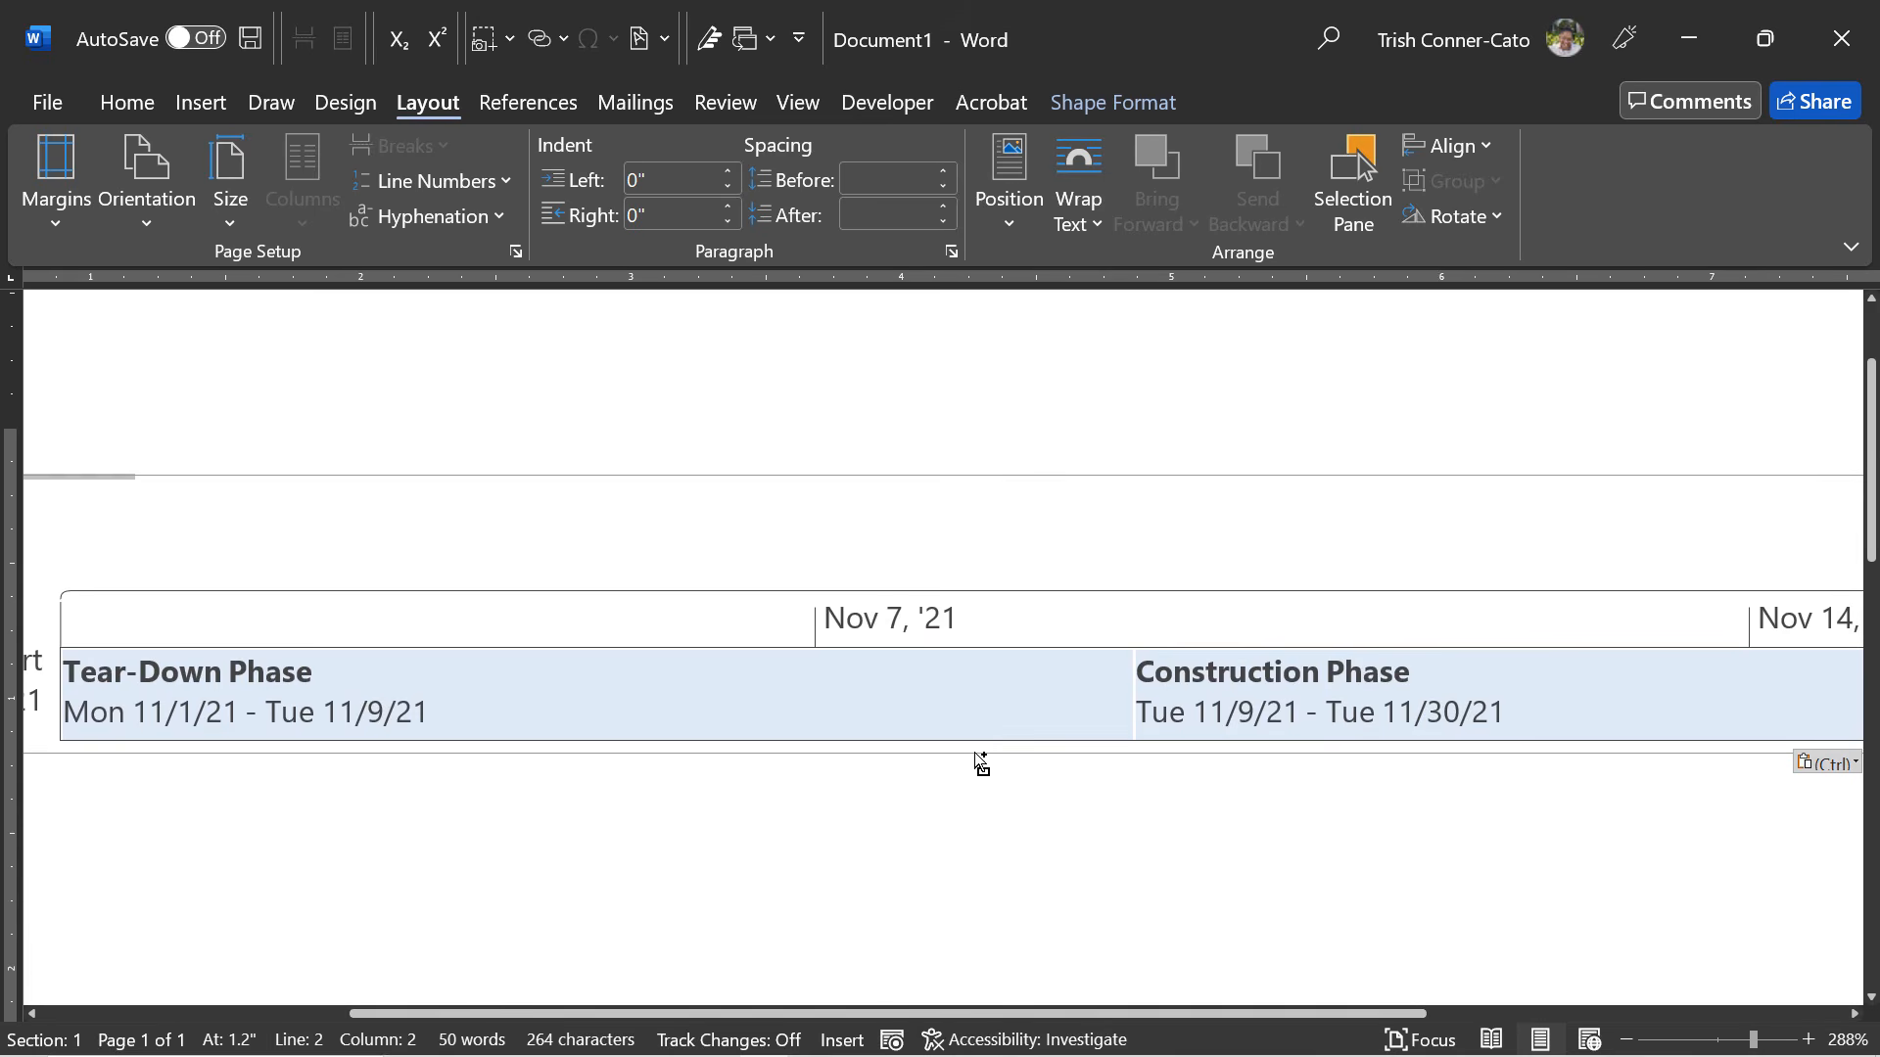
scroll(980, 763, down, 2)
scroll(980, 763, down, 8)
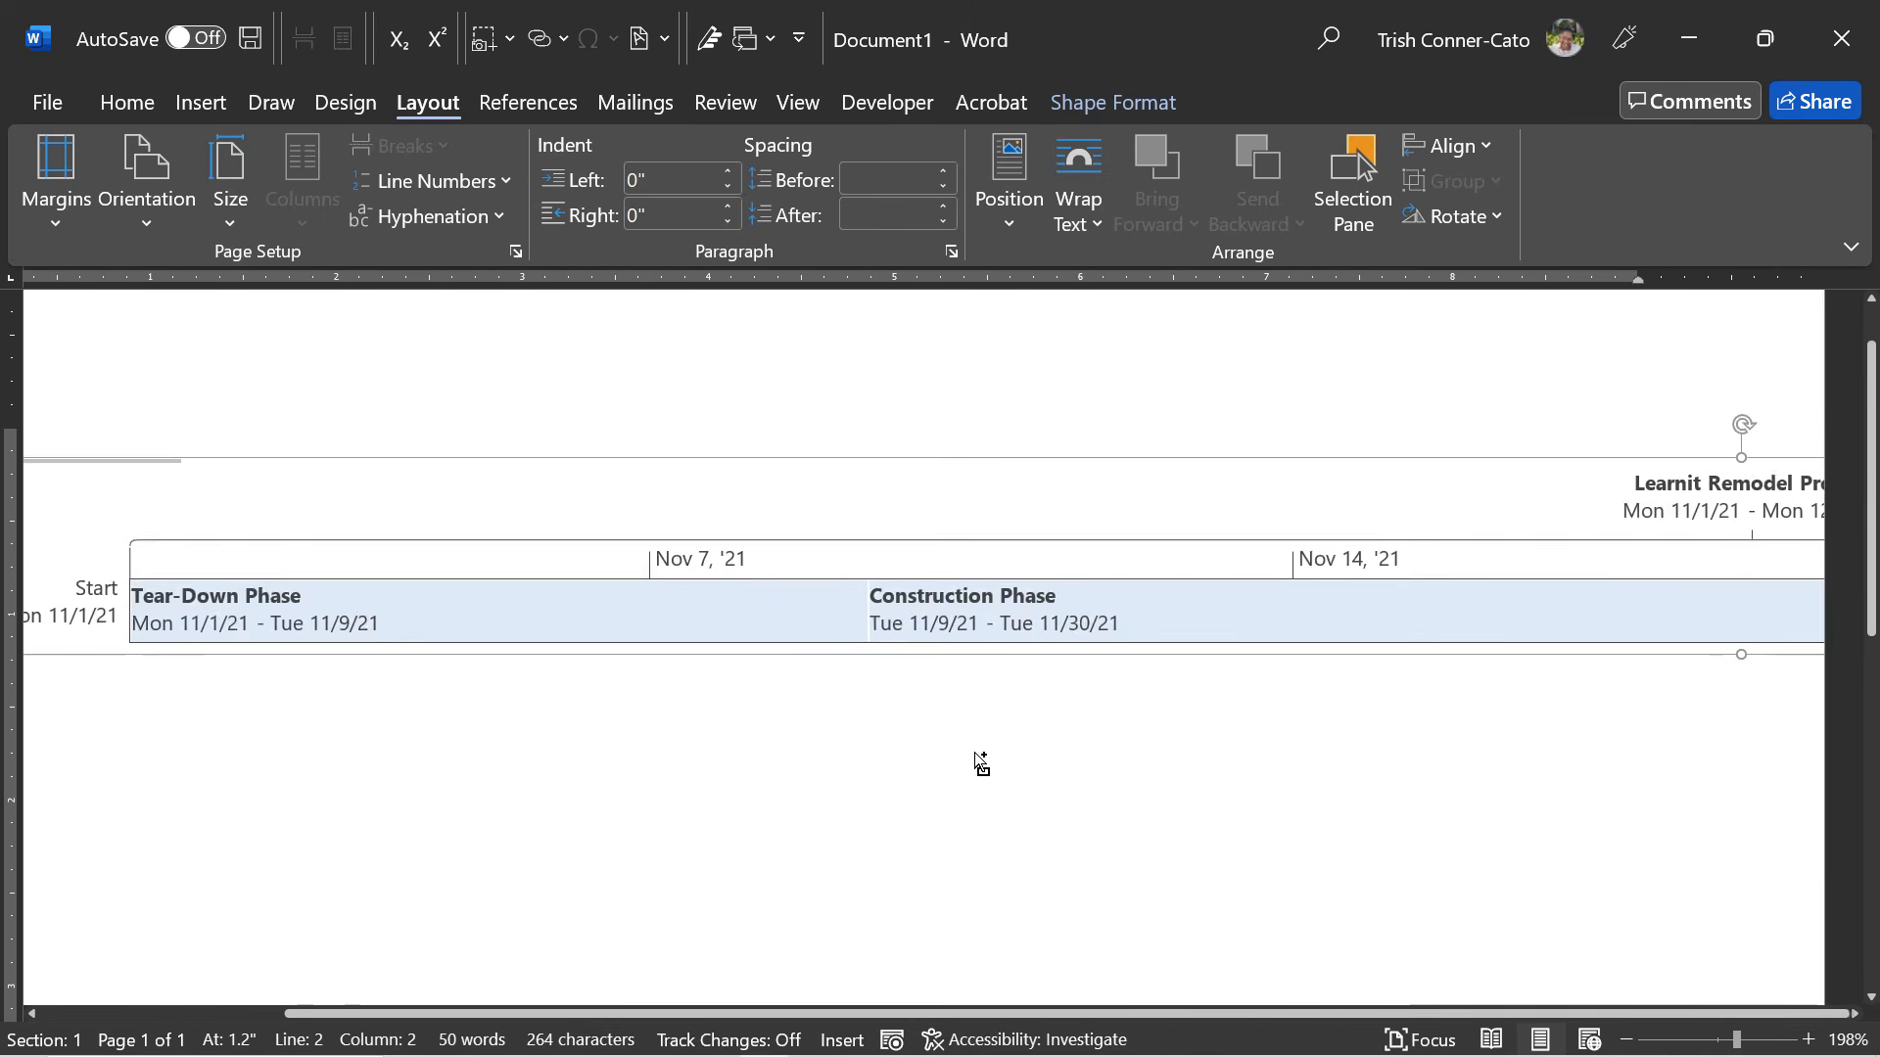
click(955, 592)
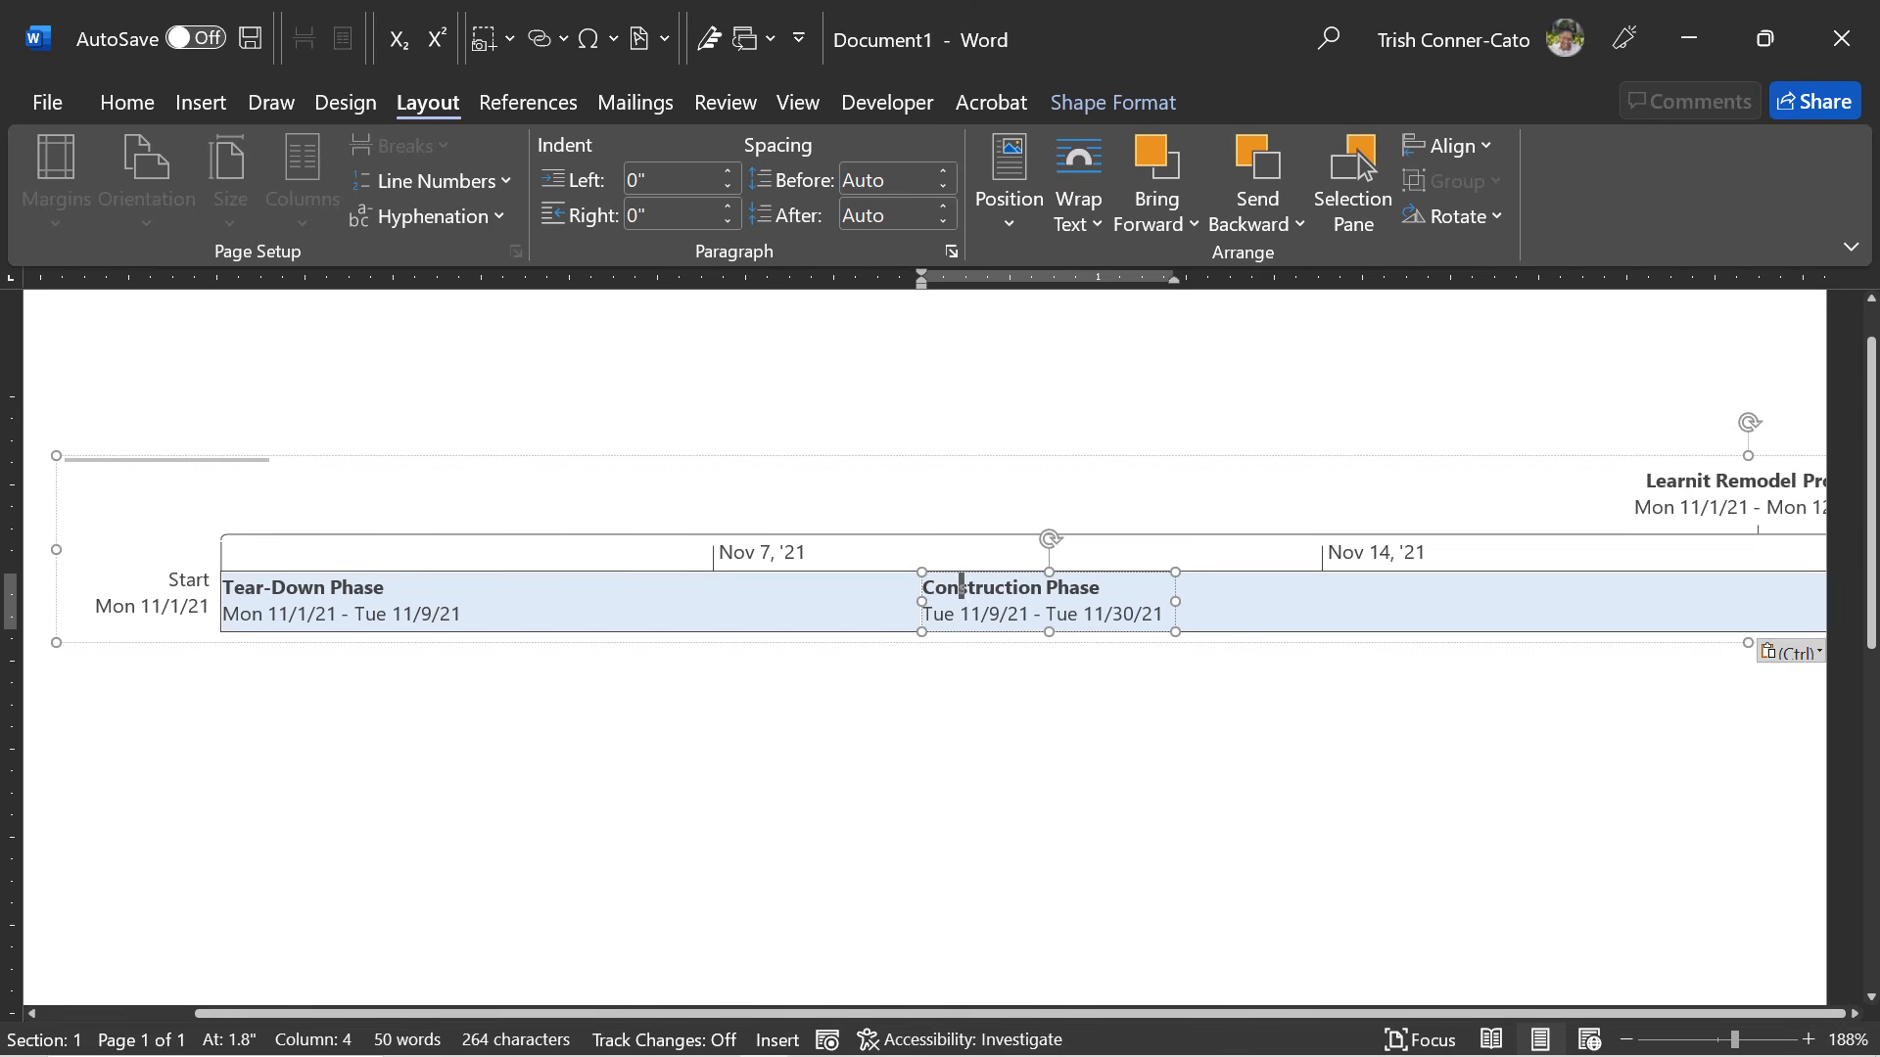
Switch back to Project and scroll the Gantt chart to the bar of the Remove furniture task.
key(alt+Tab)
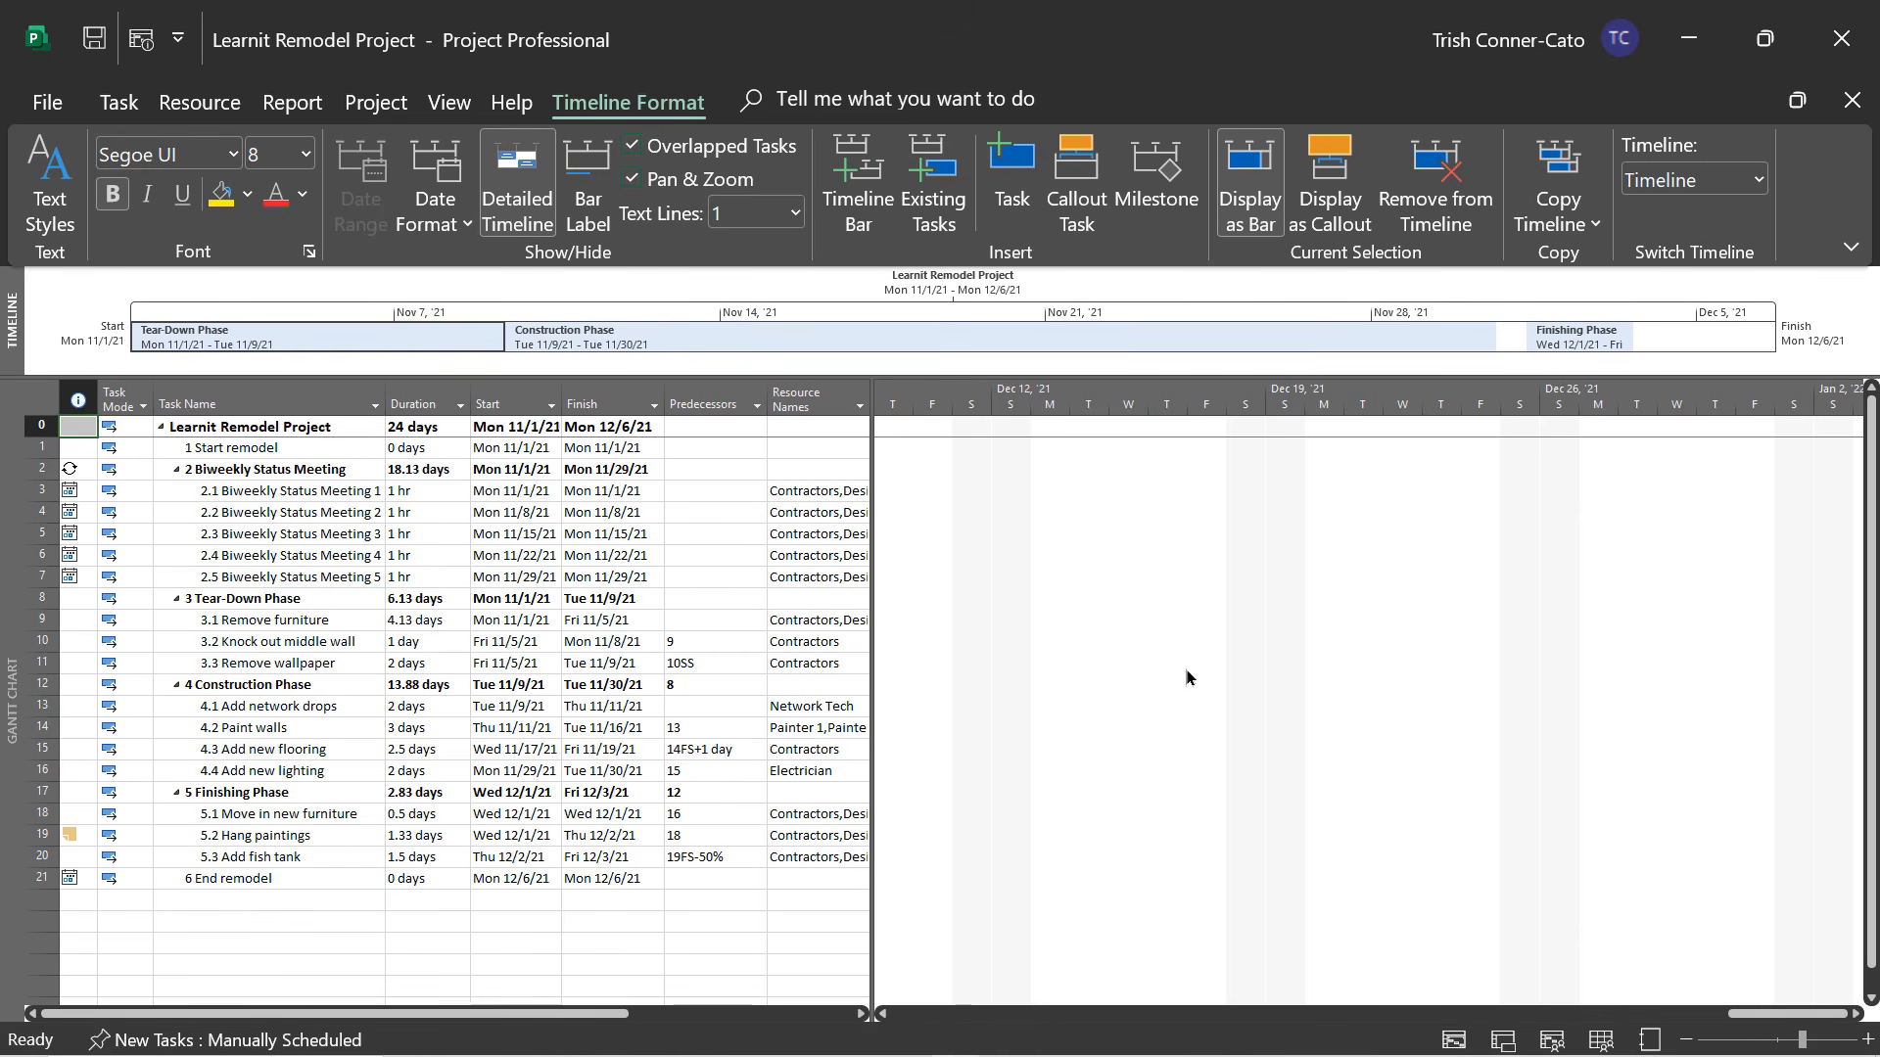
right_click(244, 625)
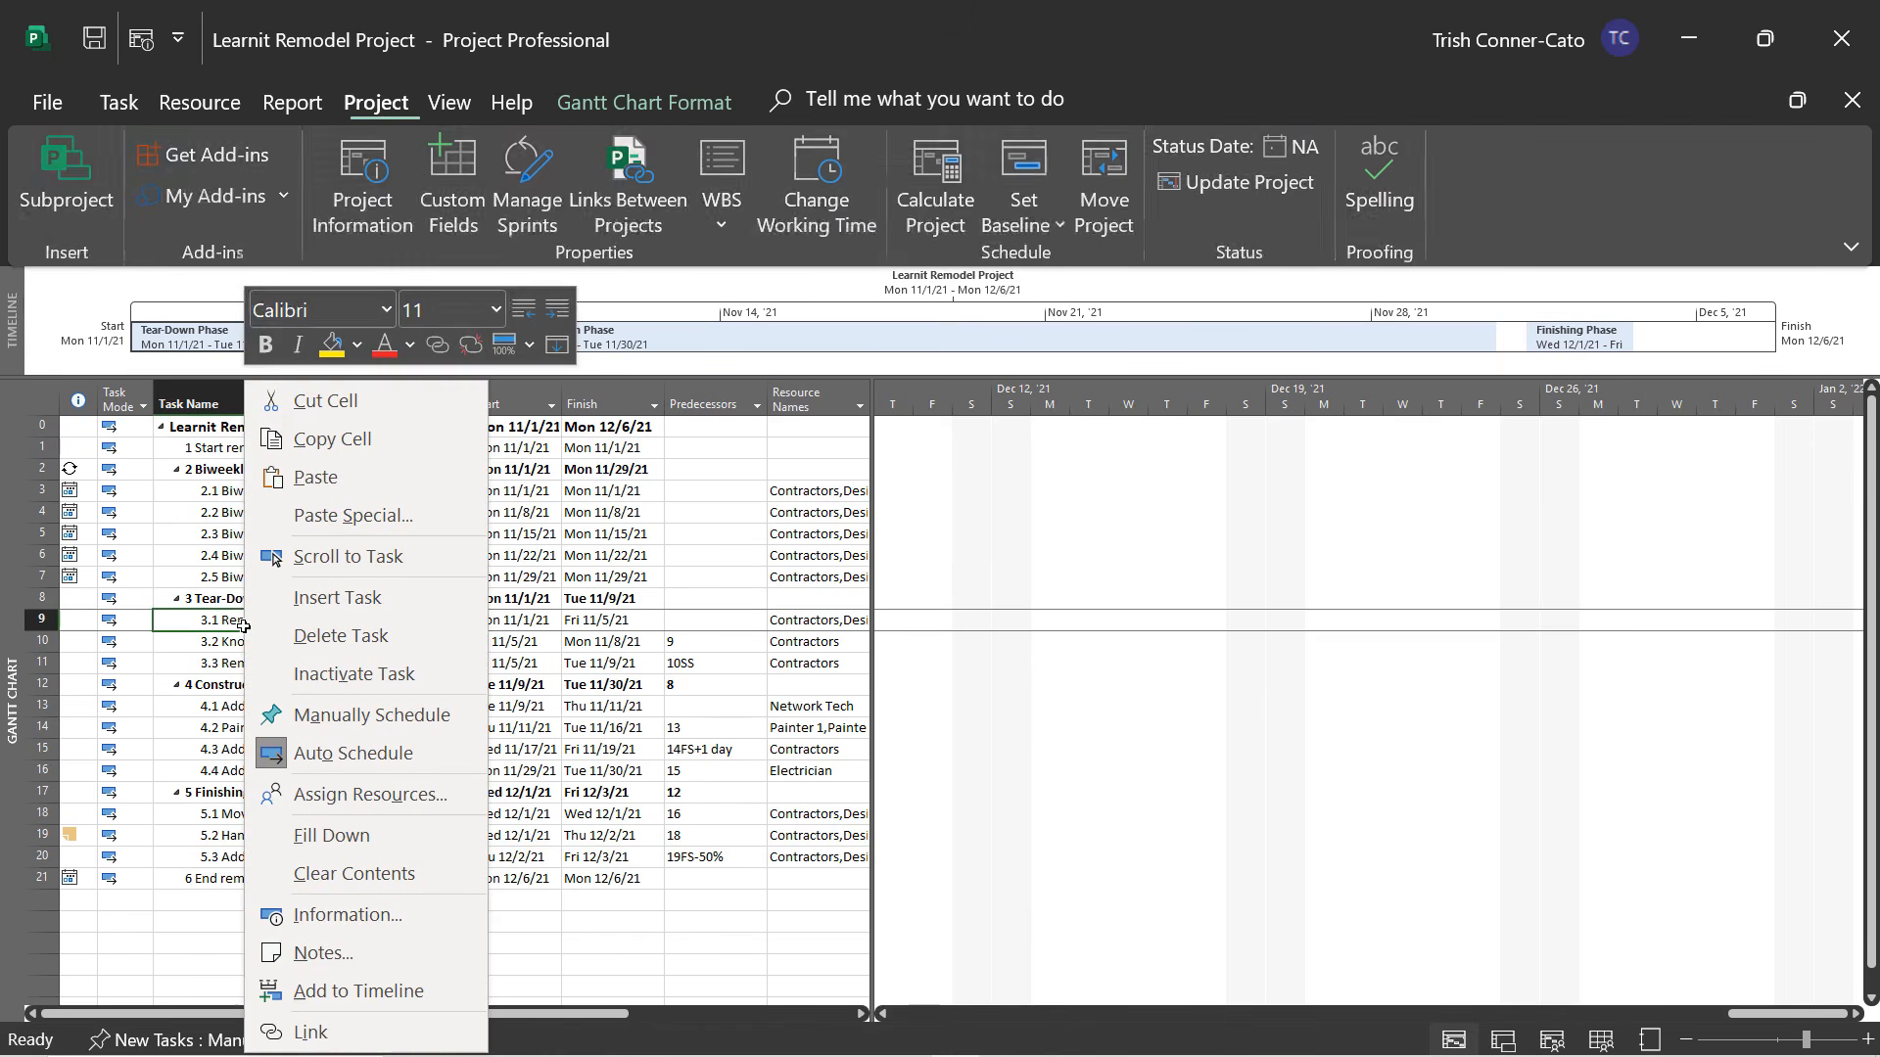
click(334, 568)
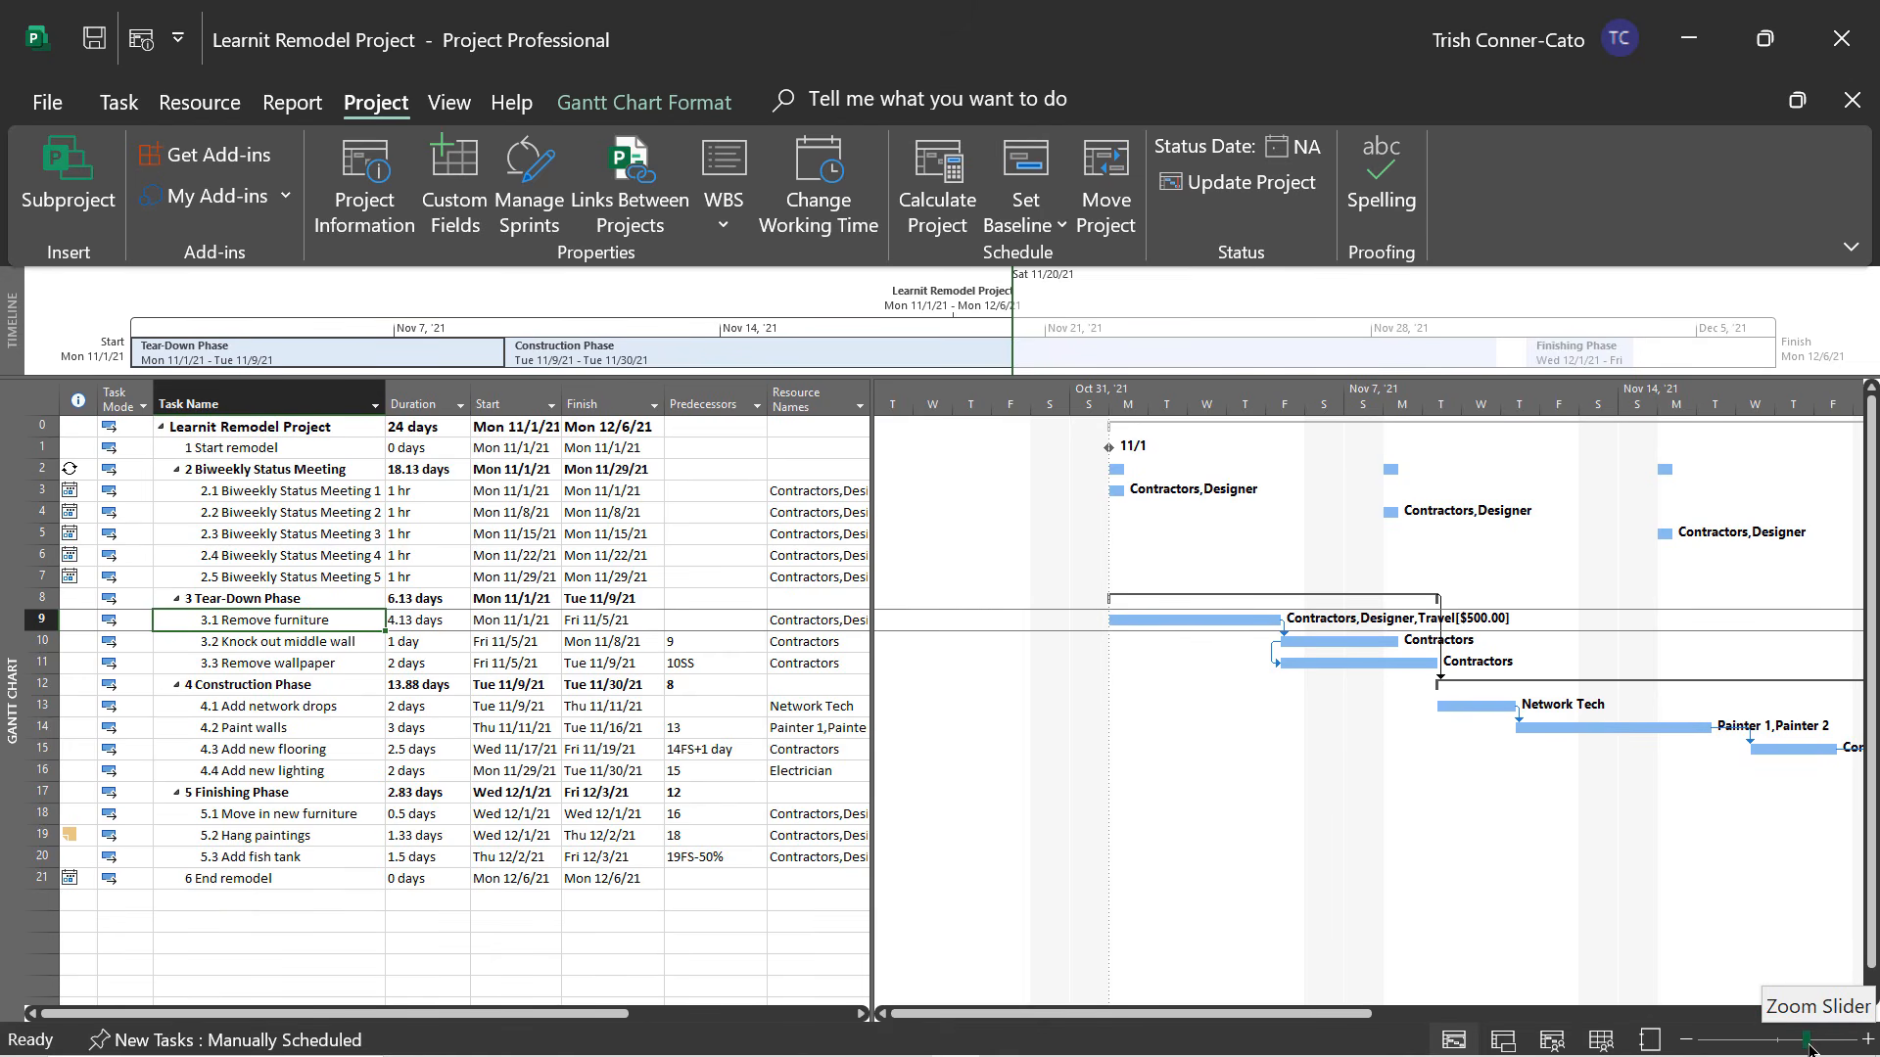
Set the Gantt chart's timescale to Days and bring the Remove furniture task's bar back into view.
mouse_move(1808, 1046)
mouse_down()
mouse_move(1858, 1050)
mouse_move(1702, 1040)
mouse_move(1845, 1040)
mouse_move(1665, 1004)
mouse_up()
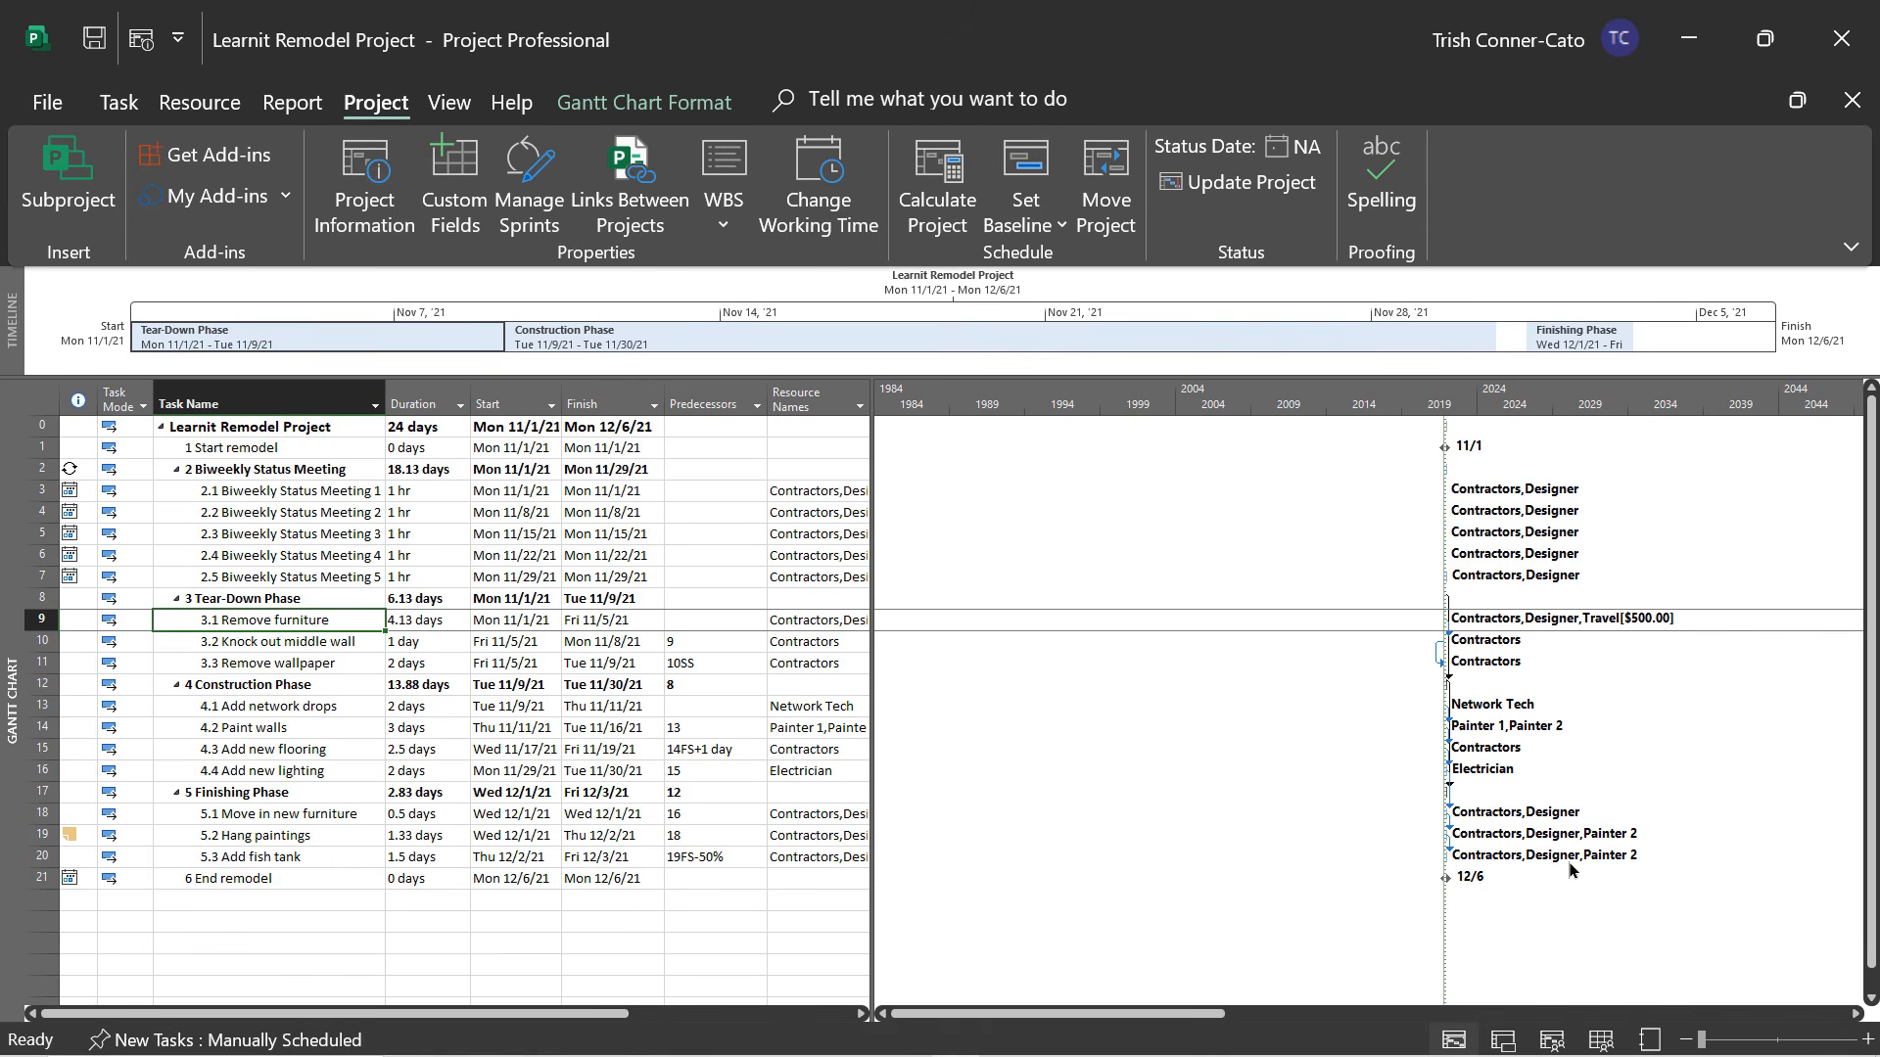
click(450, 104)
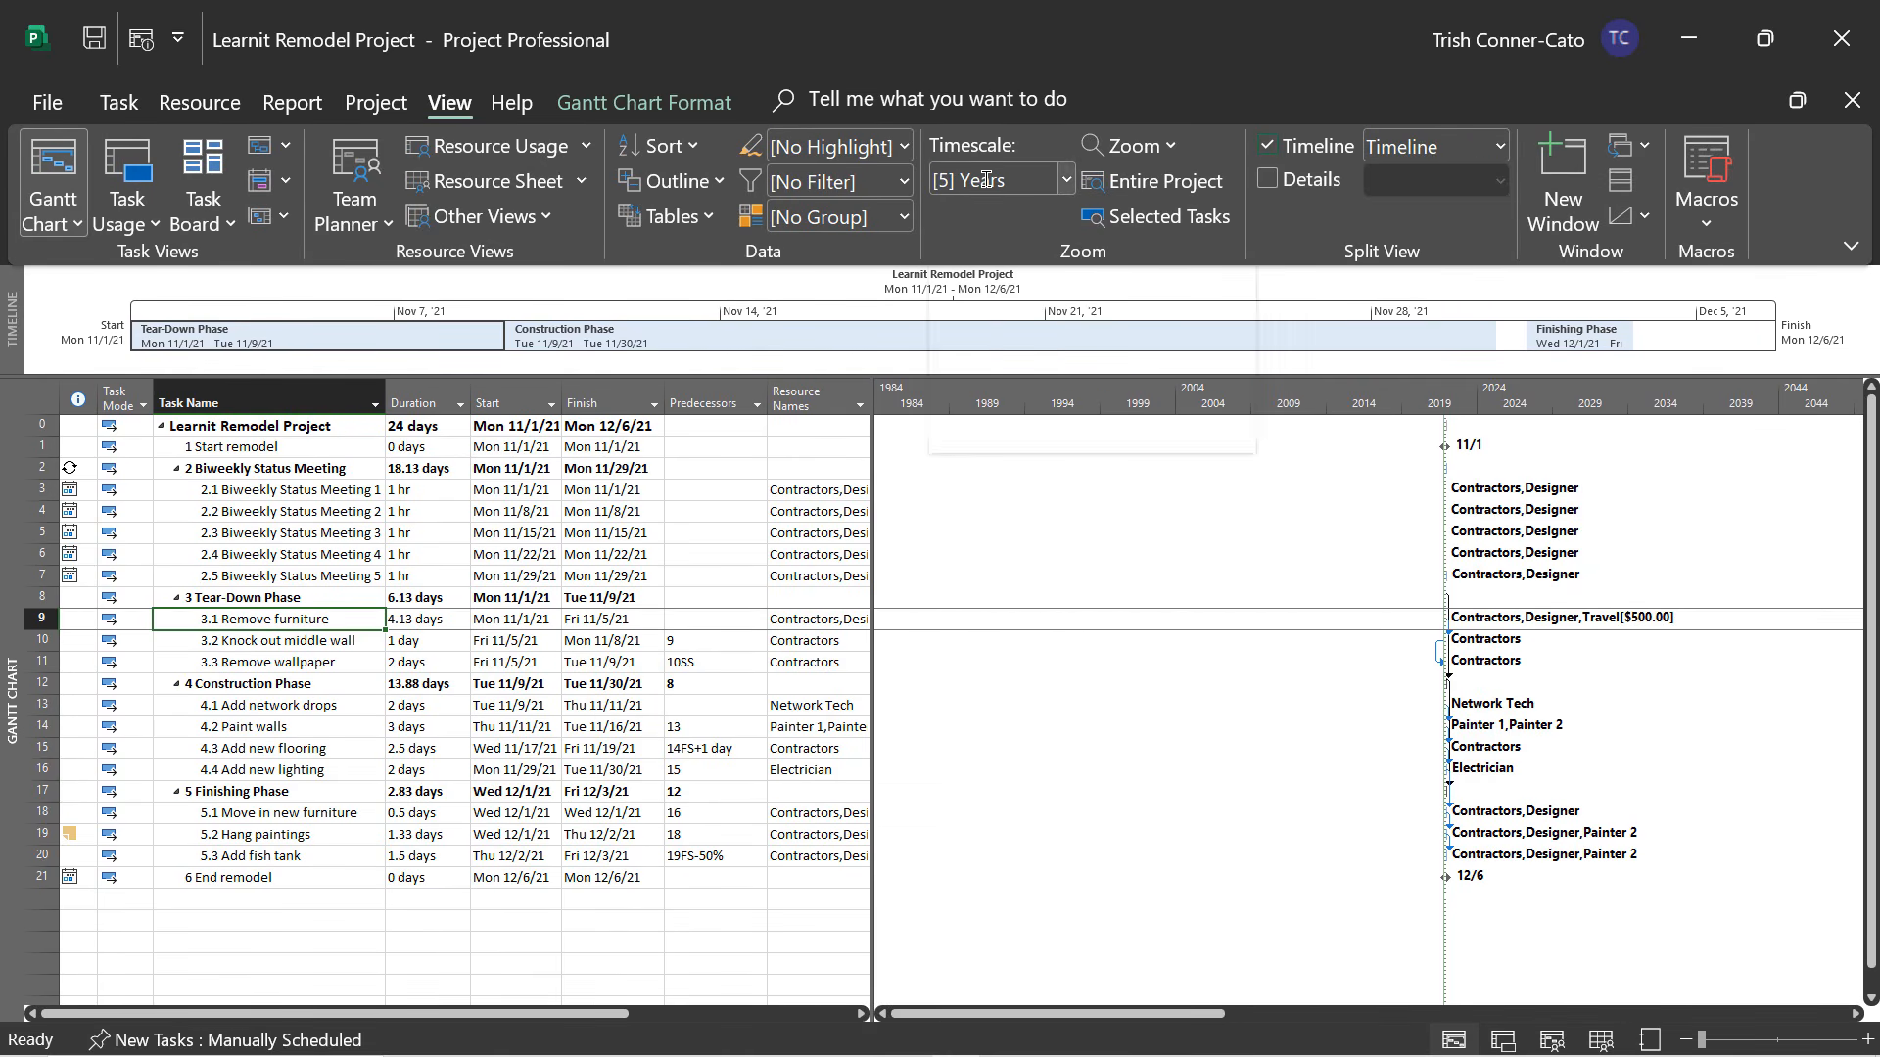
click(1069, 177)
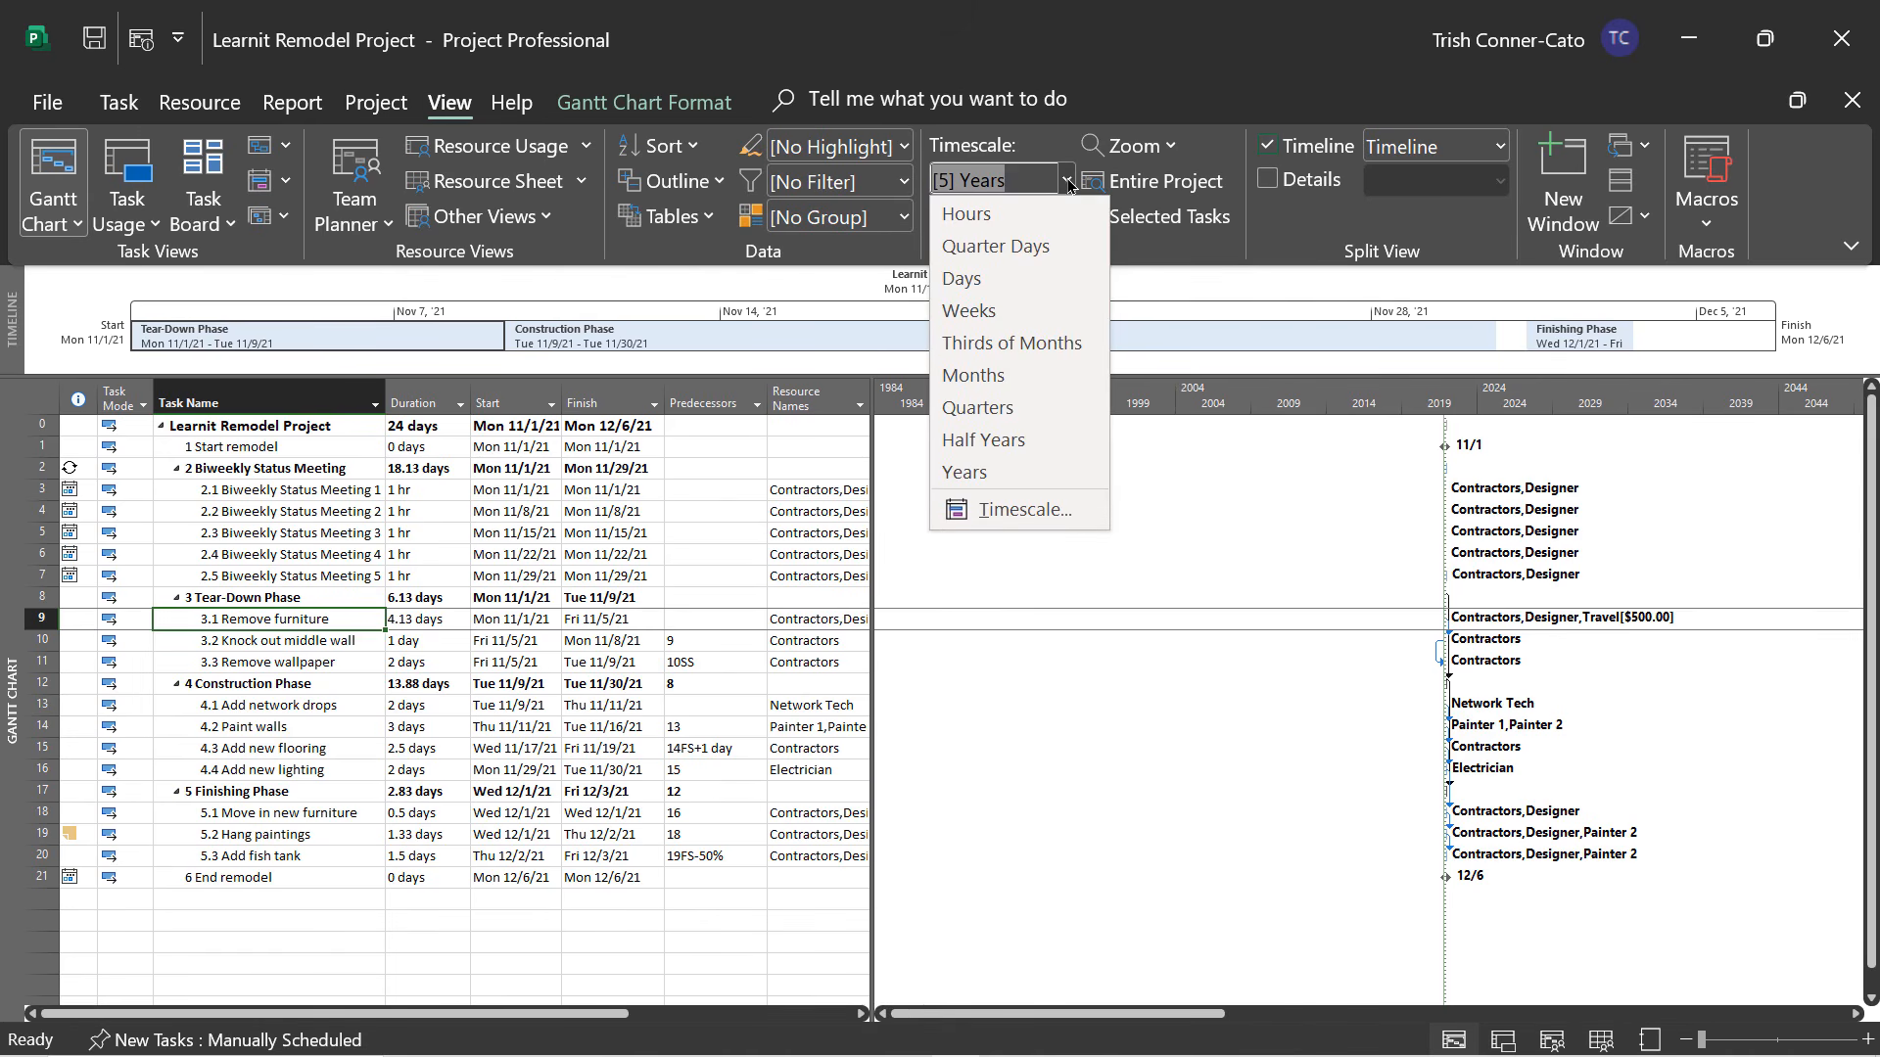
click(1012, 278)
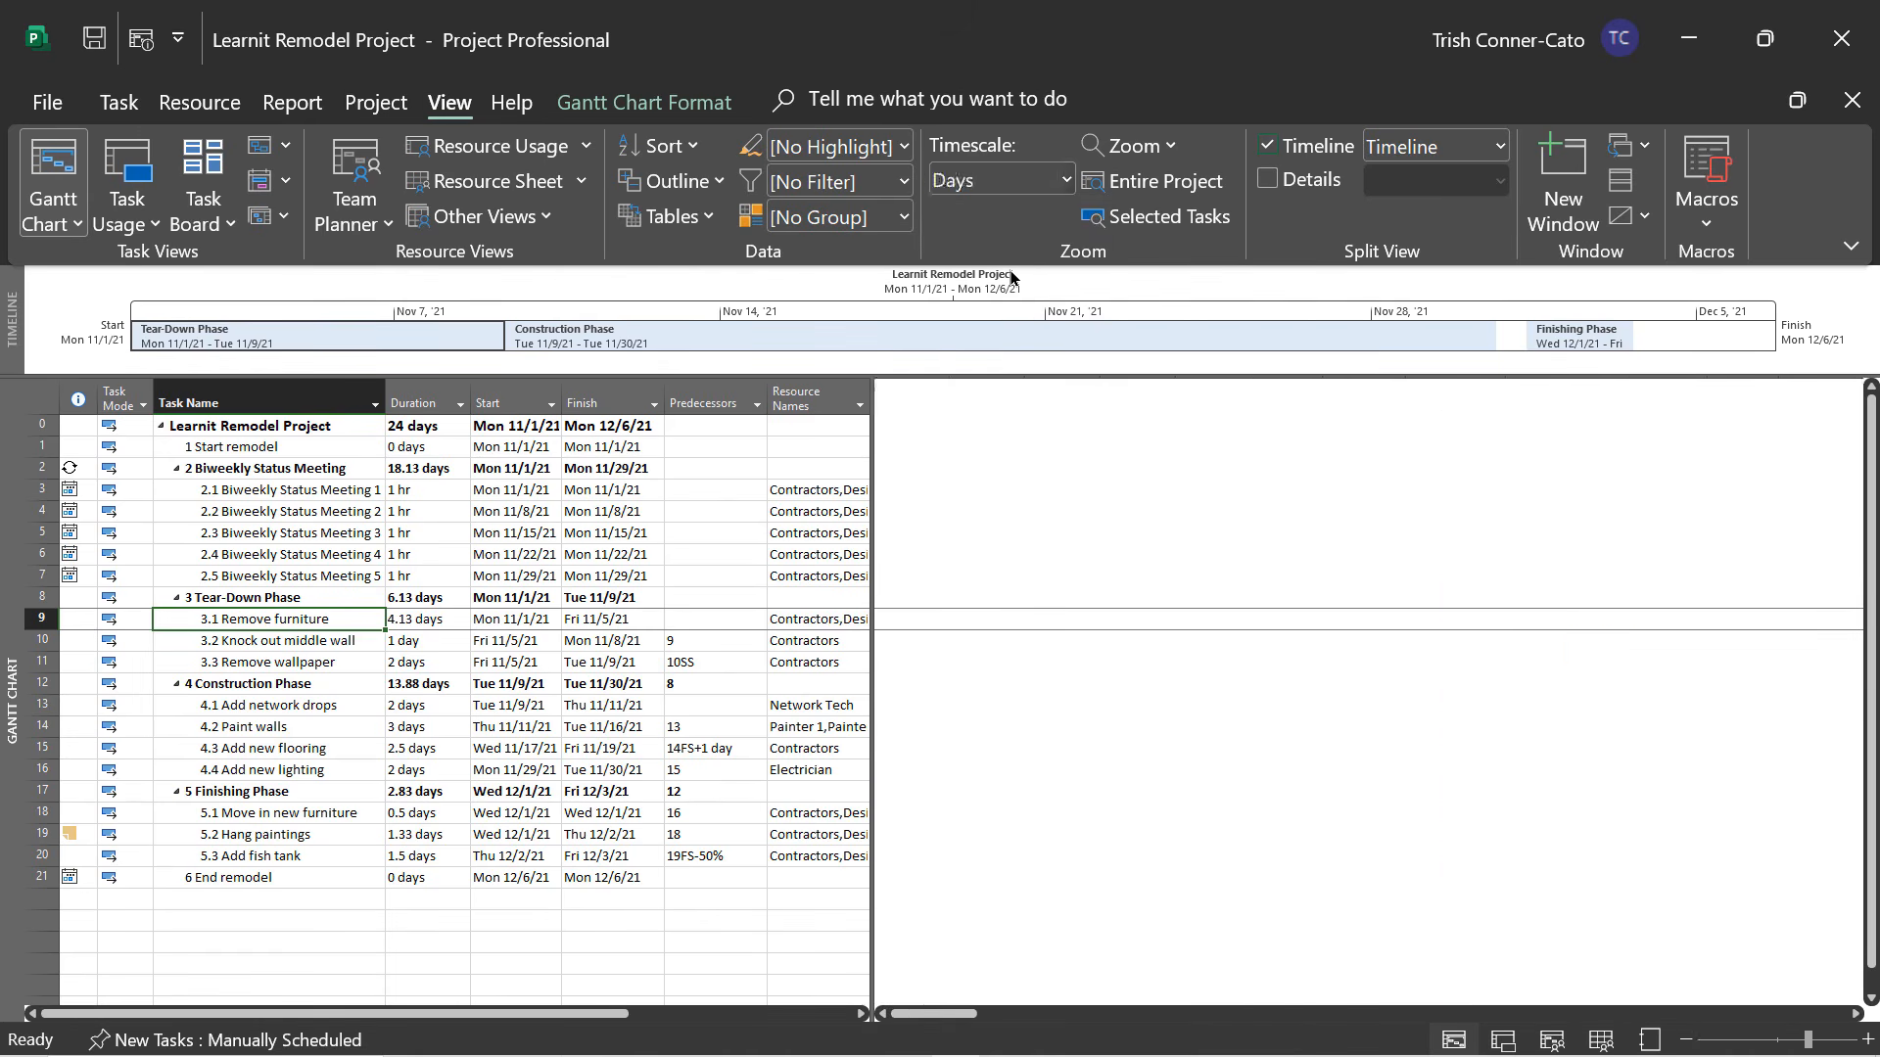
right_click(310, 625)
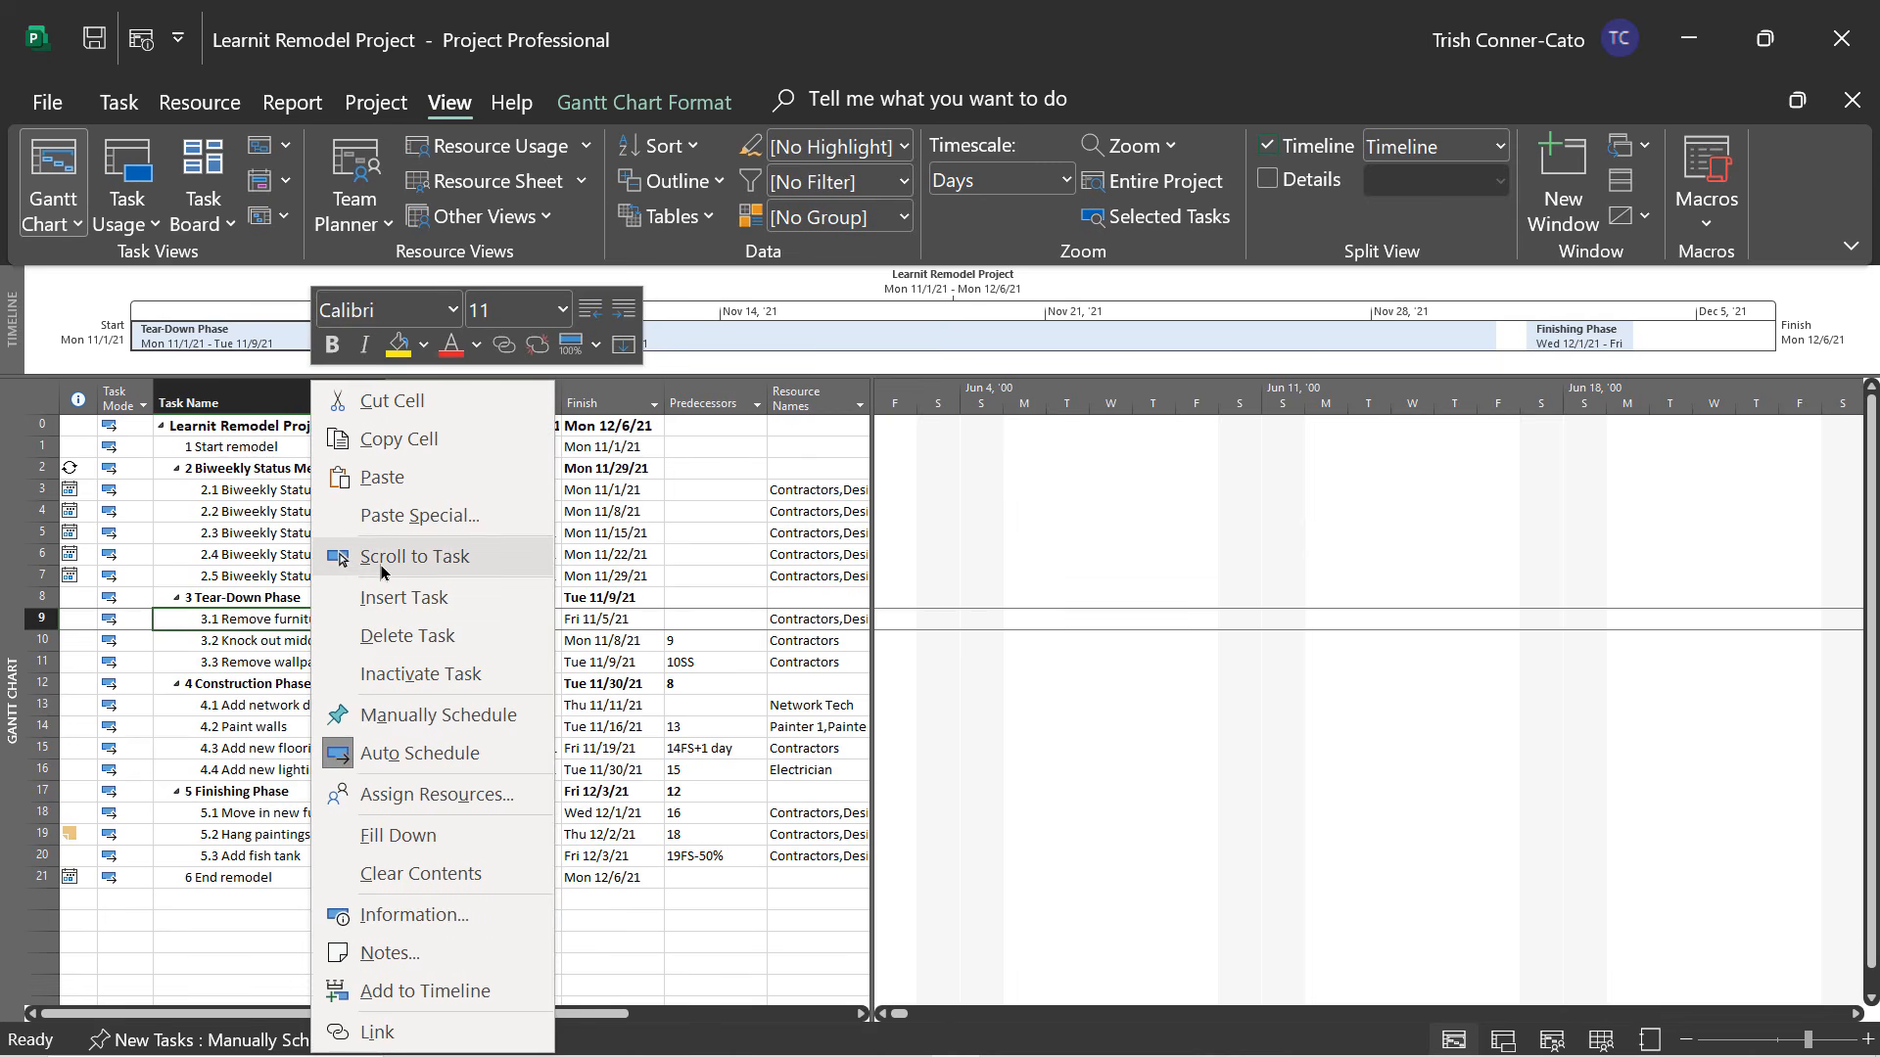
click(382, 555)
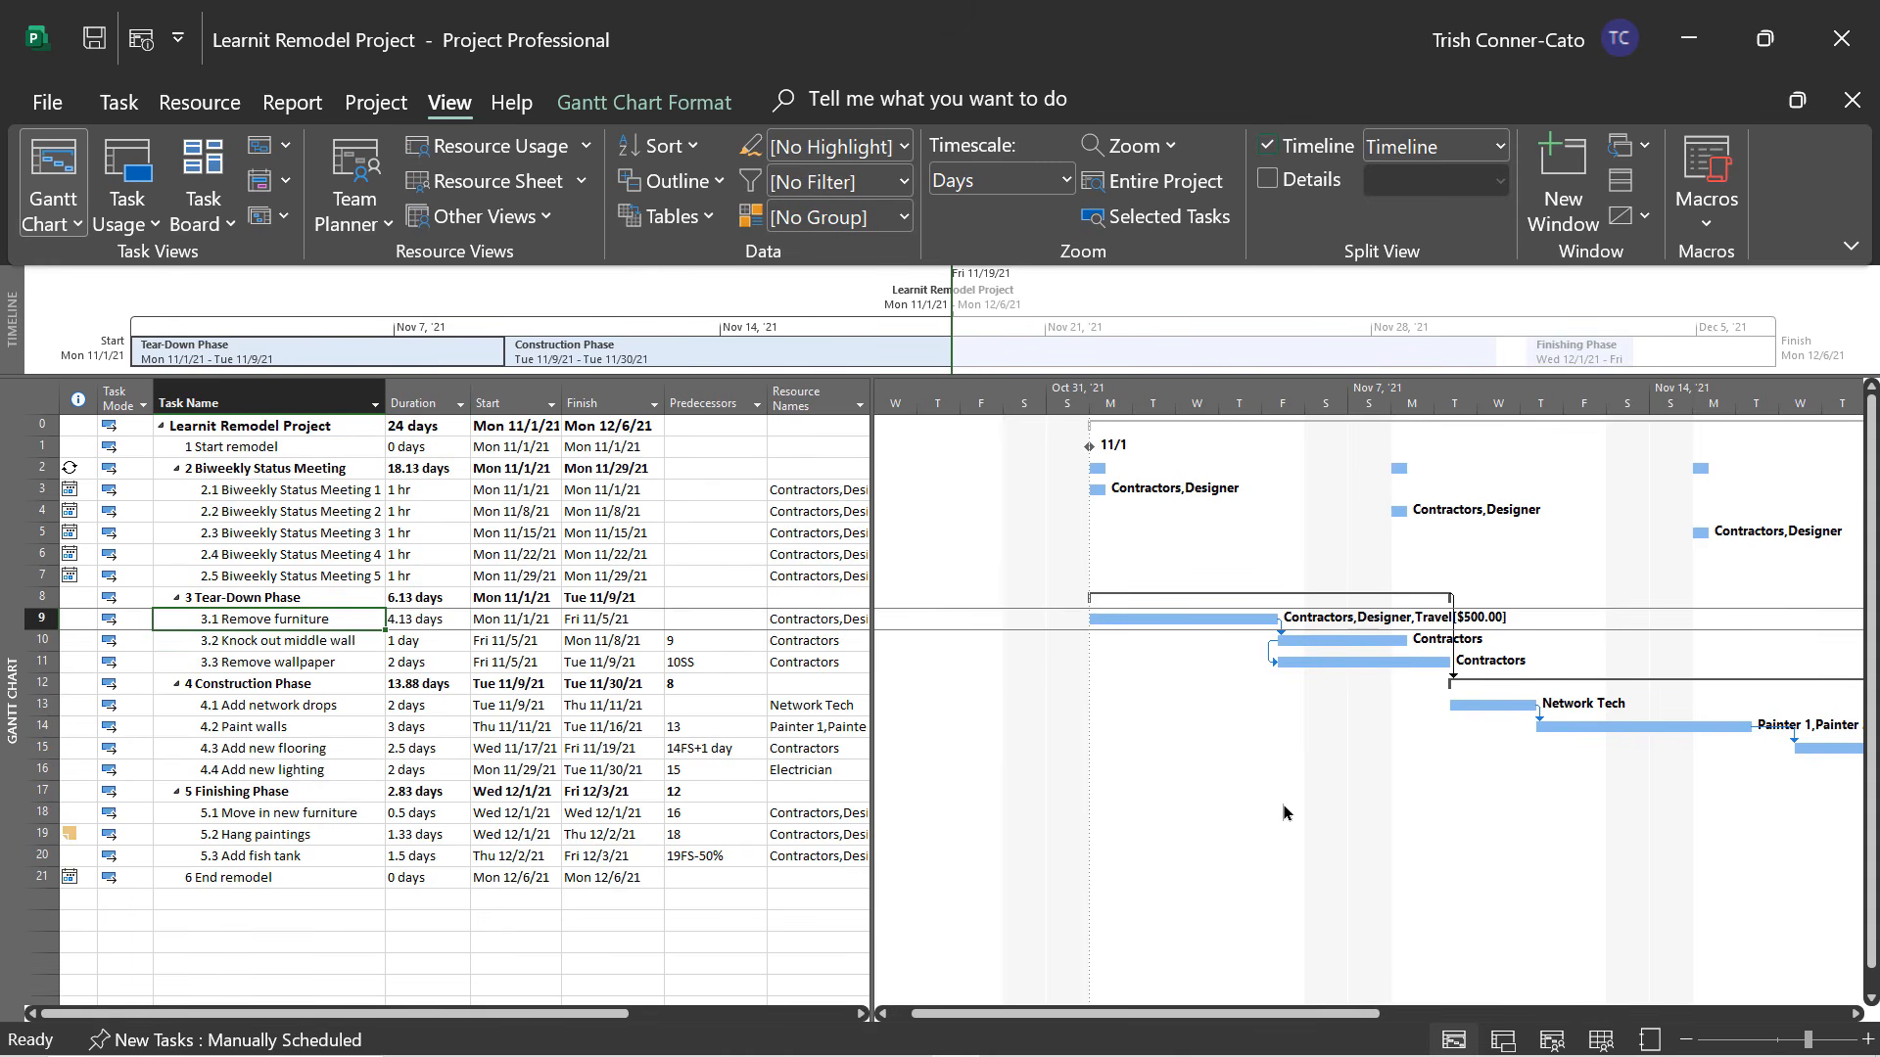